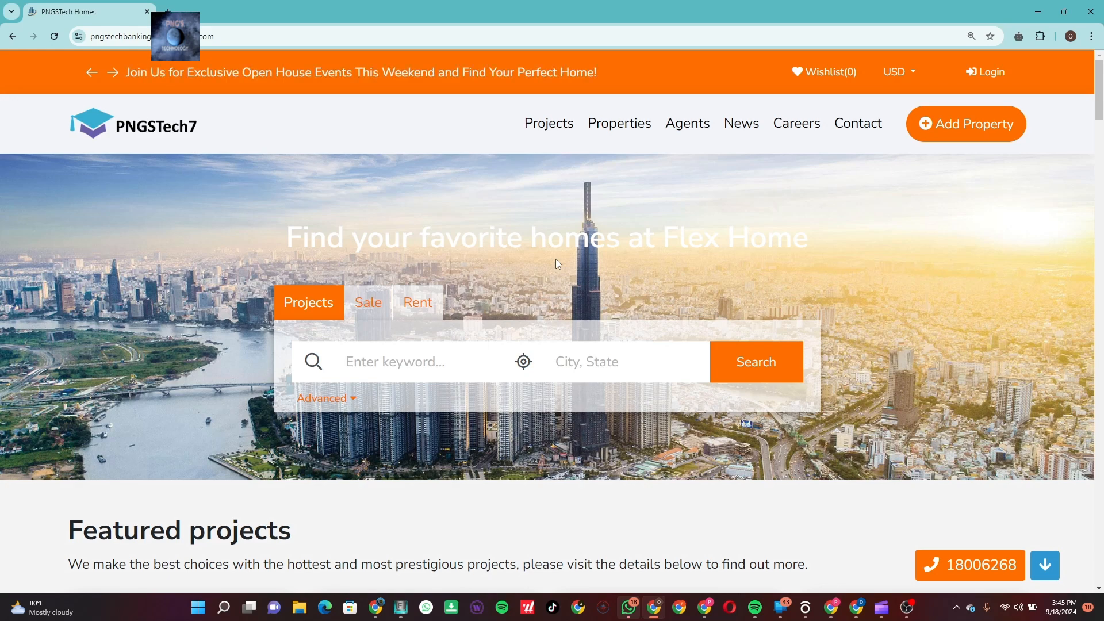
Step: Review the homepage's featured projects, properties by location, sale and rental listings, and featured agents
scroll(556, 260, down, 4)
scroll(557, 263, down, 1)
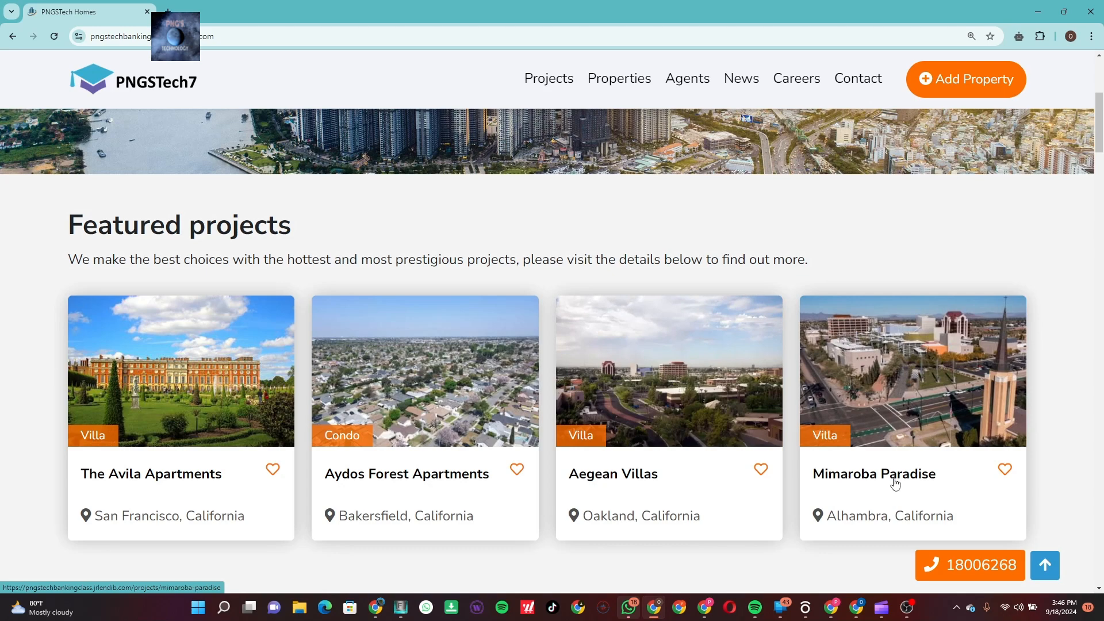
scroll(816, 510, down, 5)
scroll(913, 366, down, 2)
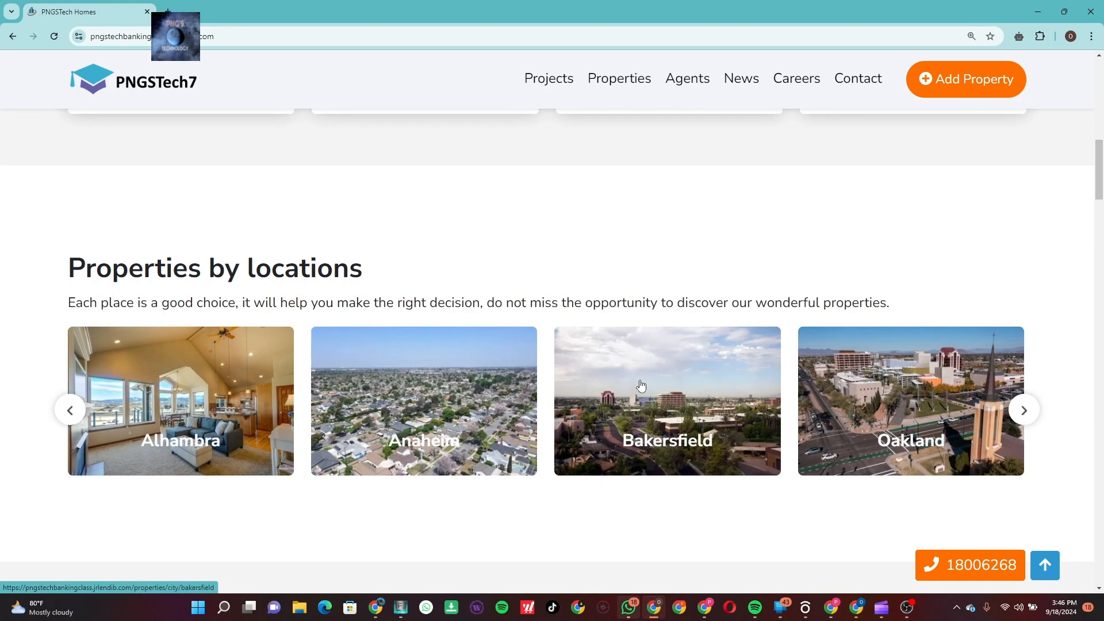
scroll(775, 458, down, 1)
scroll(775, 458, down, 5)
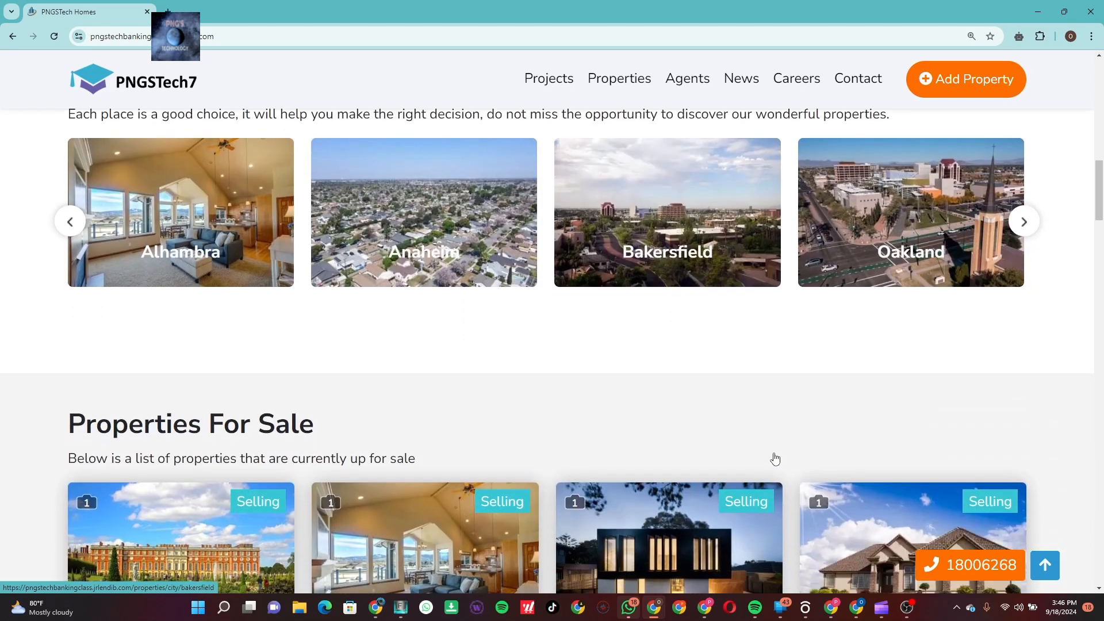
scroll(775, 457, down, 1)
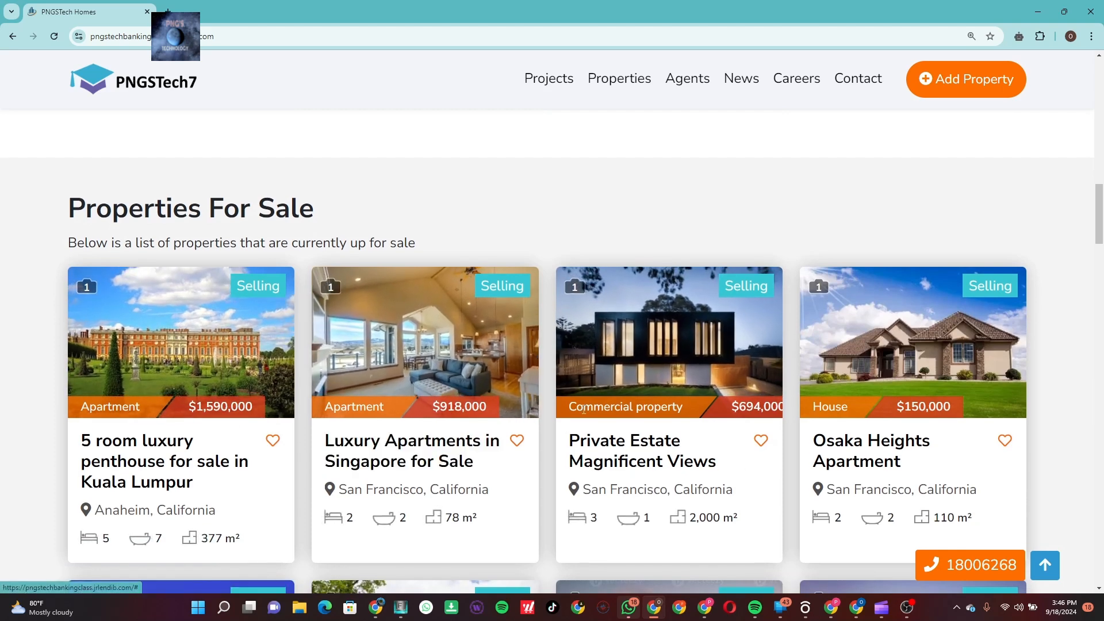
scroll(707, 495, down, 3)
scroll(707, 500, down, 2)
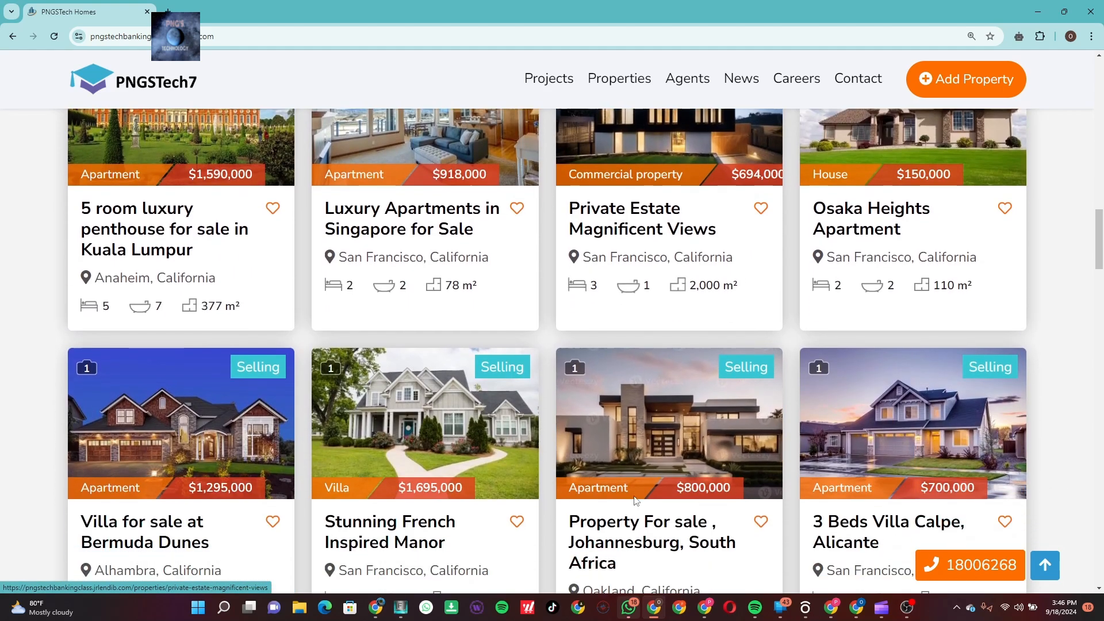
scroll(494, 494, down, 3)
scroll(497, 497, down, 5)
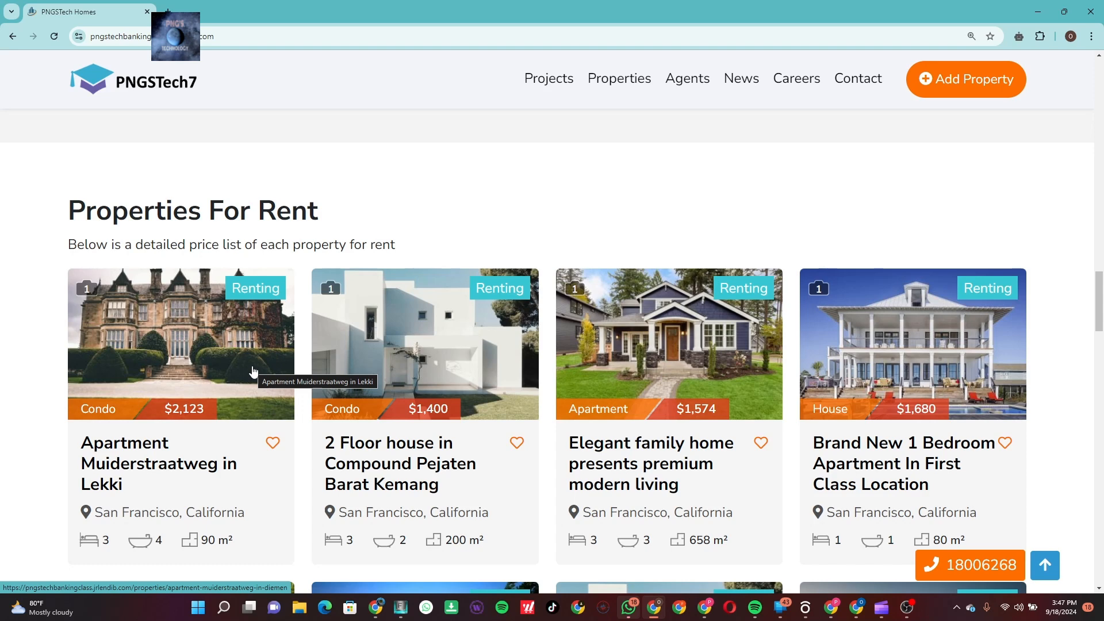
scroll(272, 368, down, 2)
scroll(273, 368, down, 2)
scroll(272, 368, down, 2)
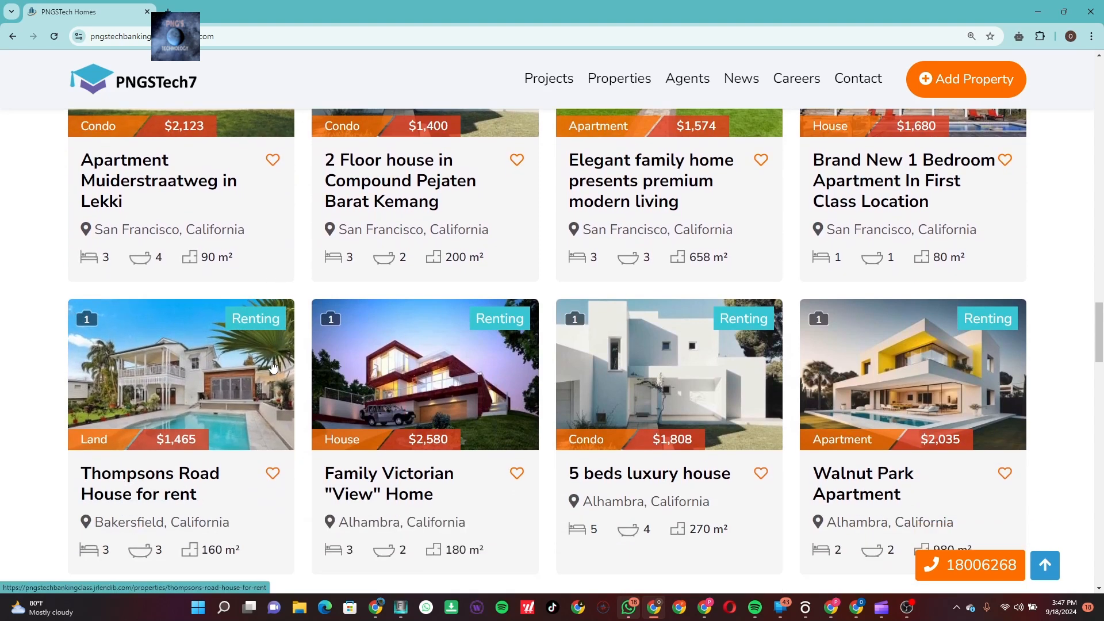
scroll(273, 368, down, 3)
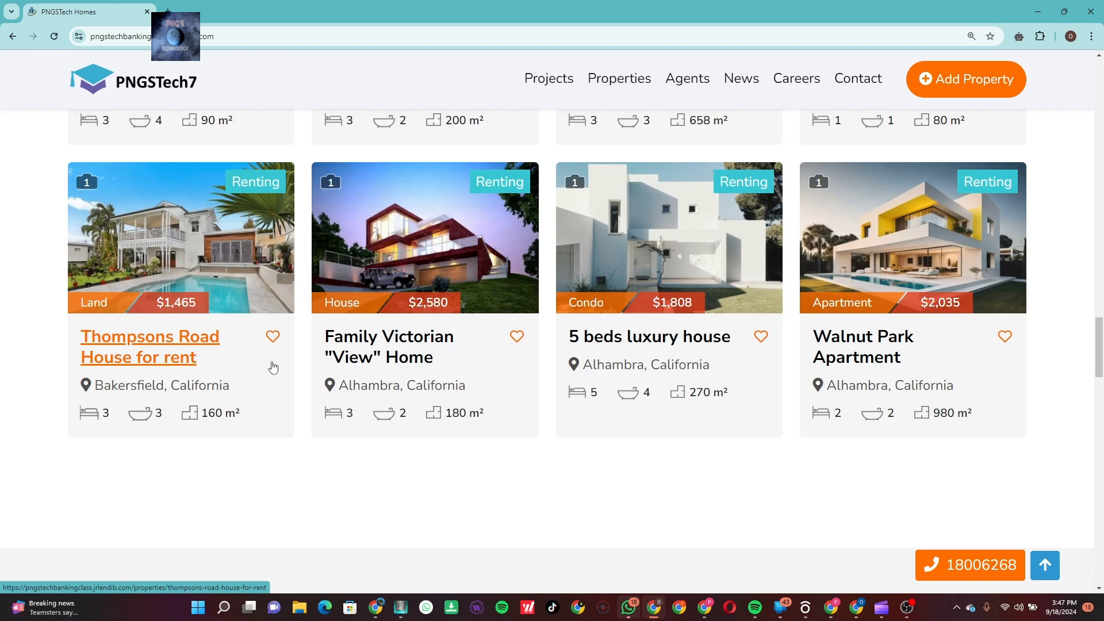
scroll(273, 366, down, 4)
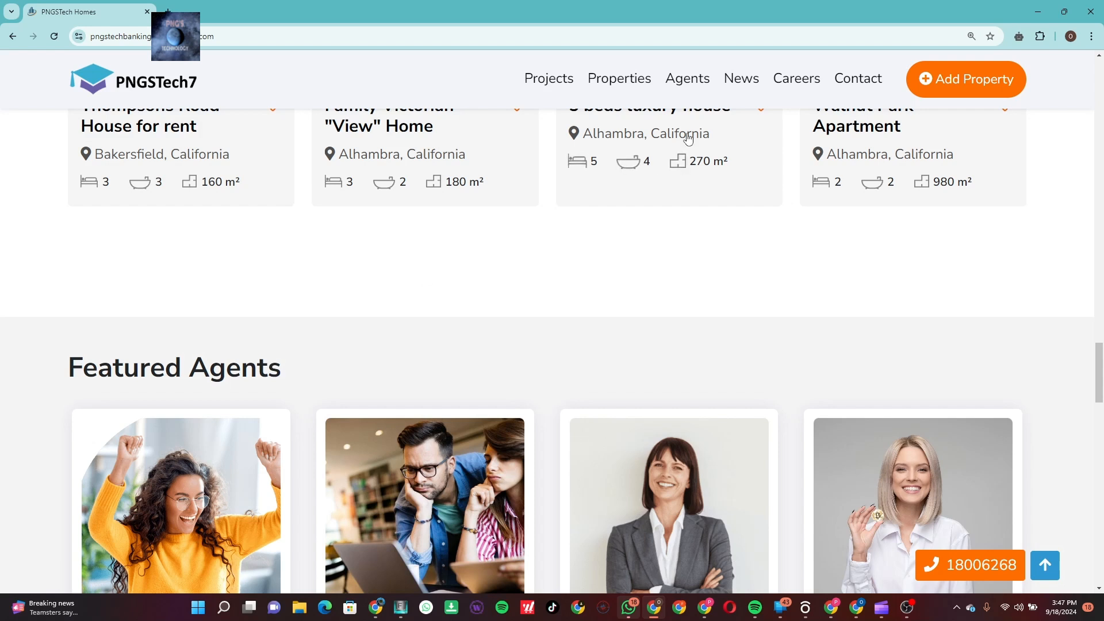
Step: Open the Agents page and review the listed agents down to the footer, enlarging the page to 175%
click(687, 79)
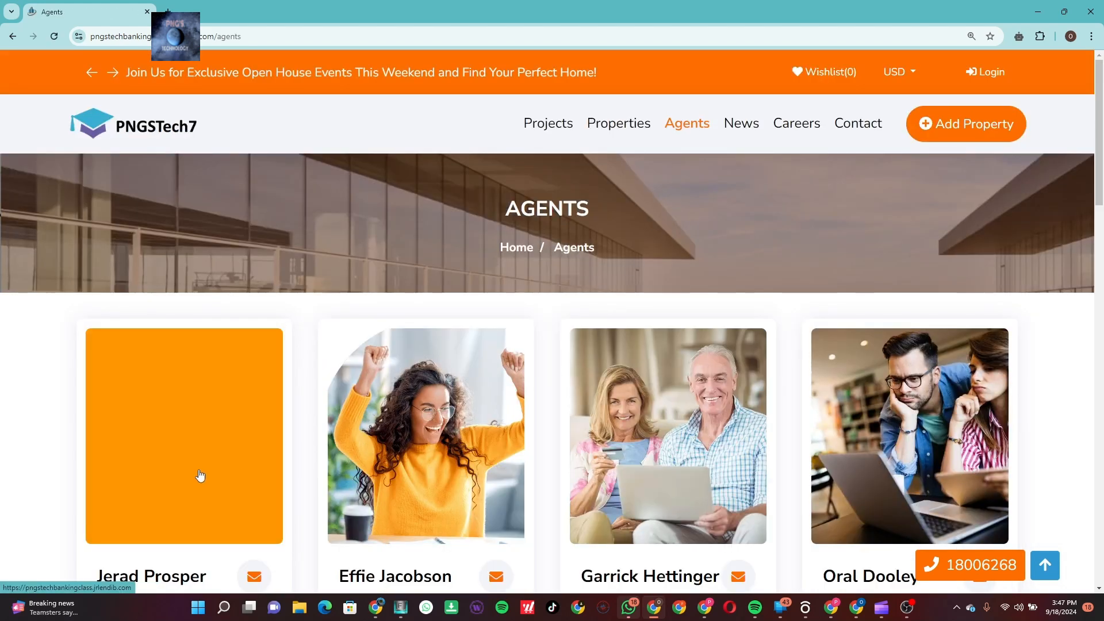
scroll(200, 474, down, 2)
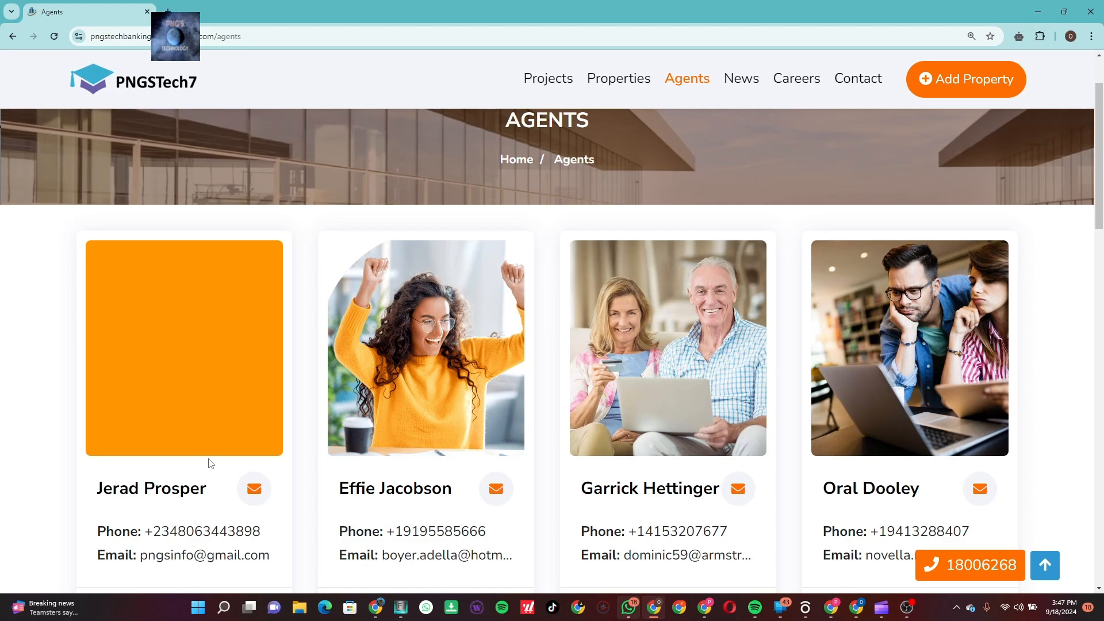
scroll(210, 463, down, 12)
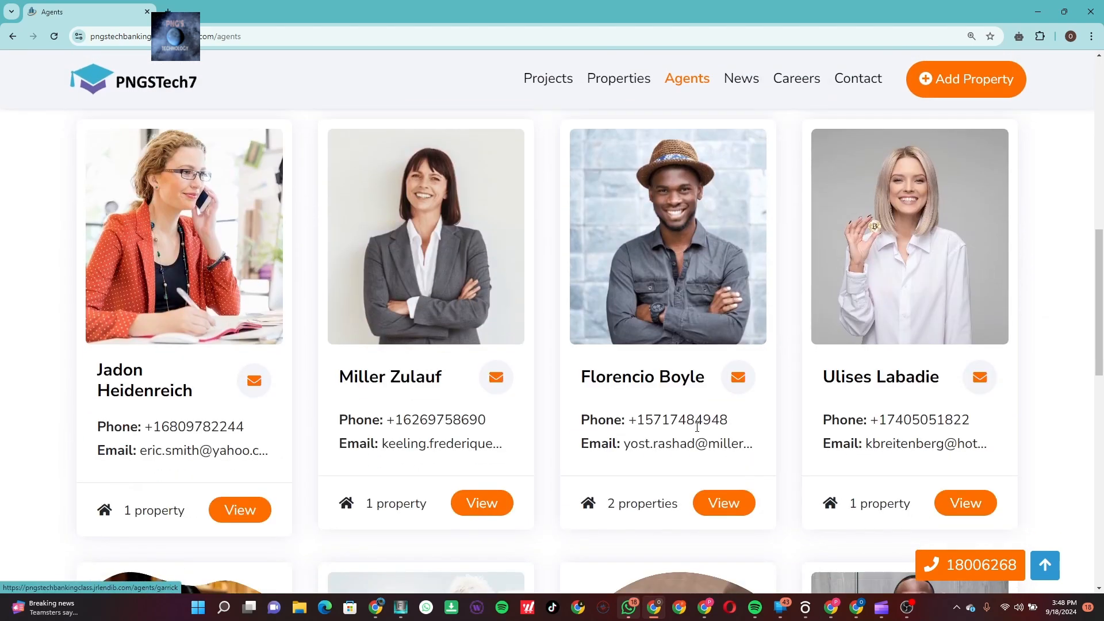
key(ctrl+plus)
scroll(698, 432, down, 5)
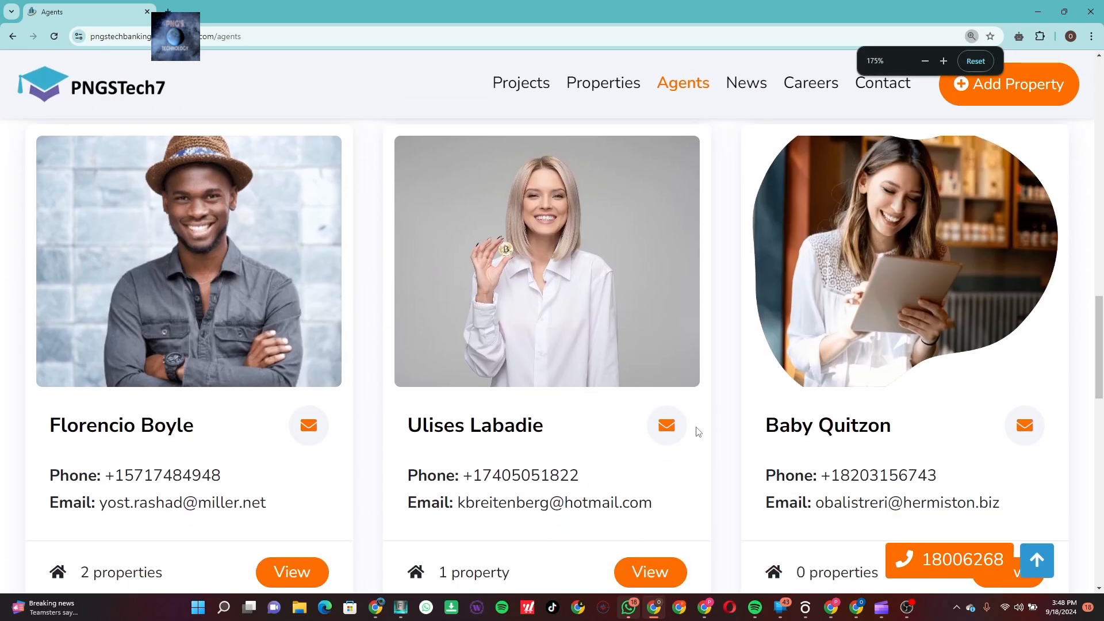
scroll(697, 432, down, 8)
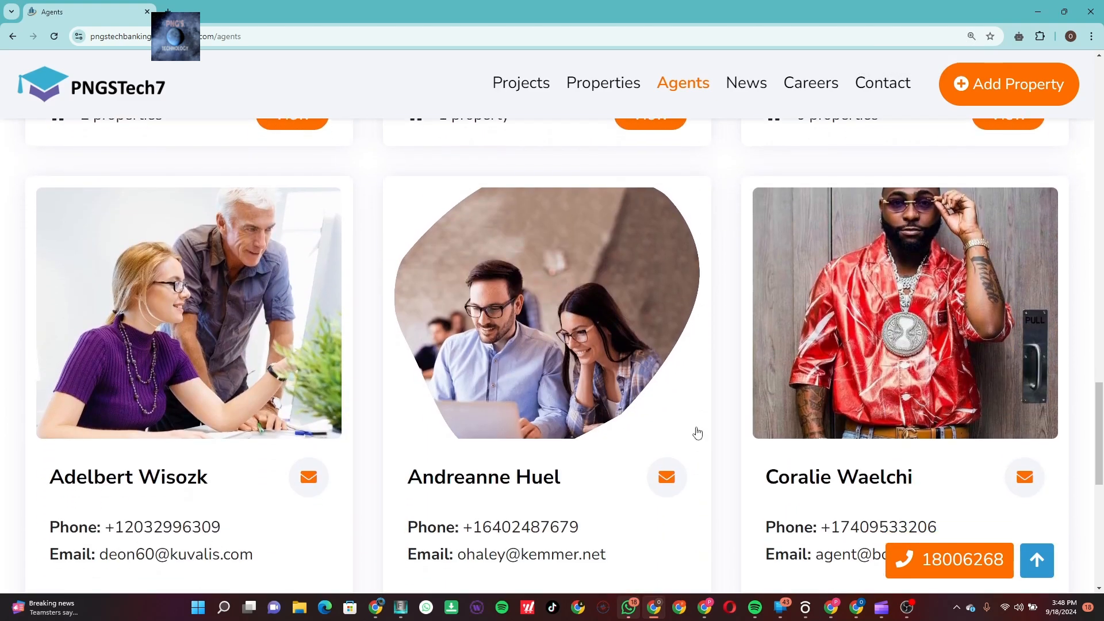
scroll(698, 432, down, 4)
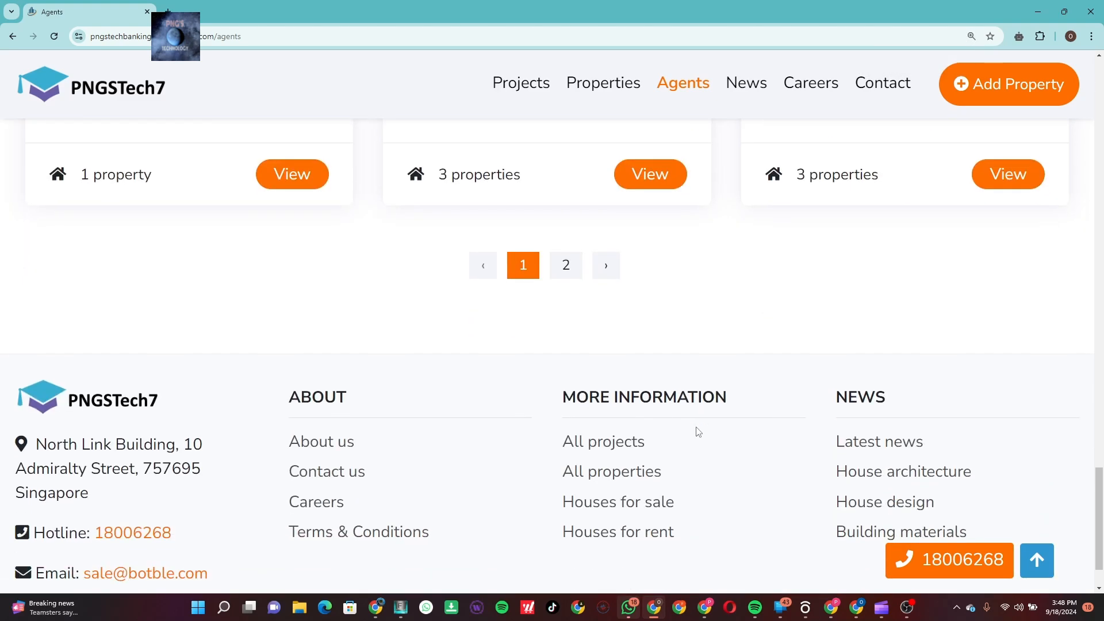
scroll(697, 433, down, 1)
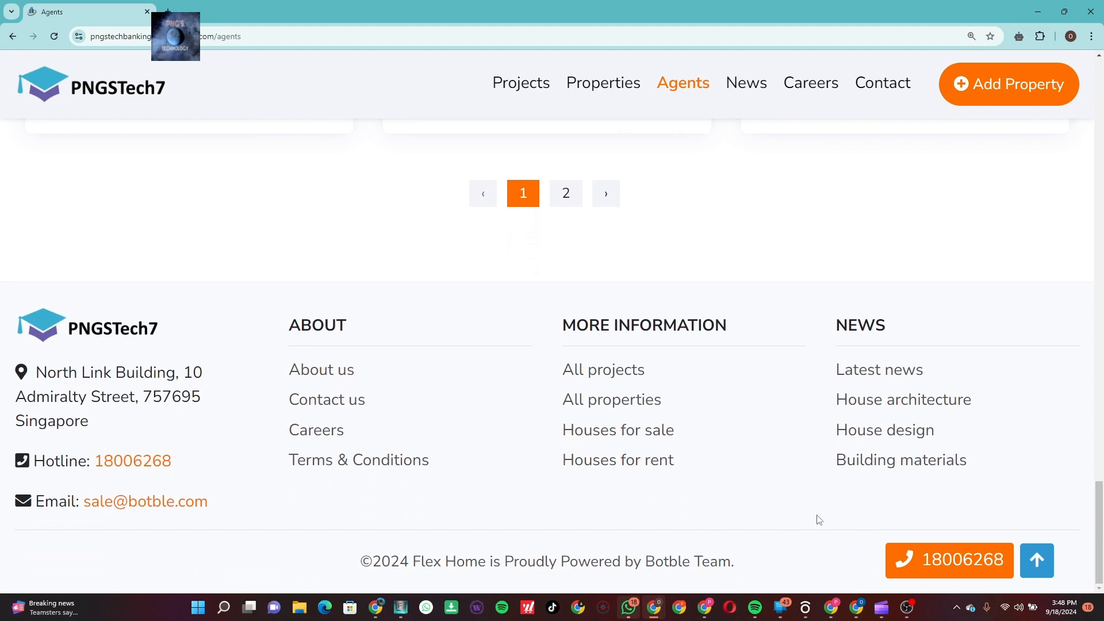
Step: In the agent's account window, reload the page and check out the 5 Posts credit package by bank transfer
click(828, 608)
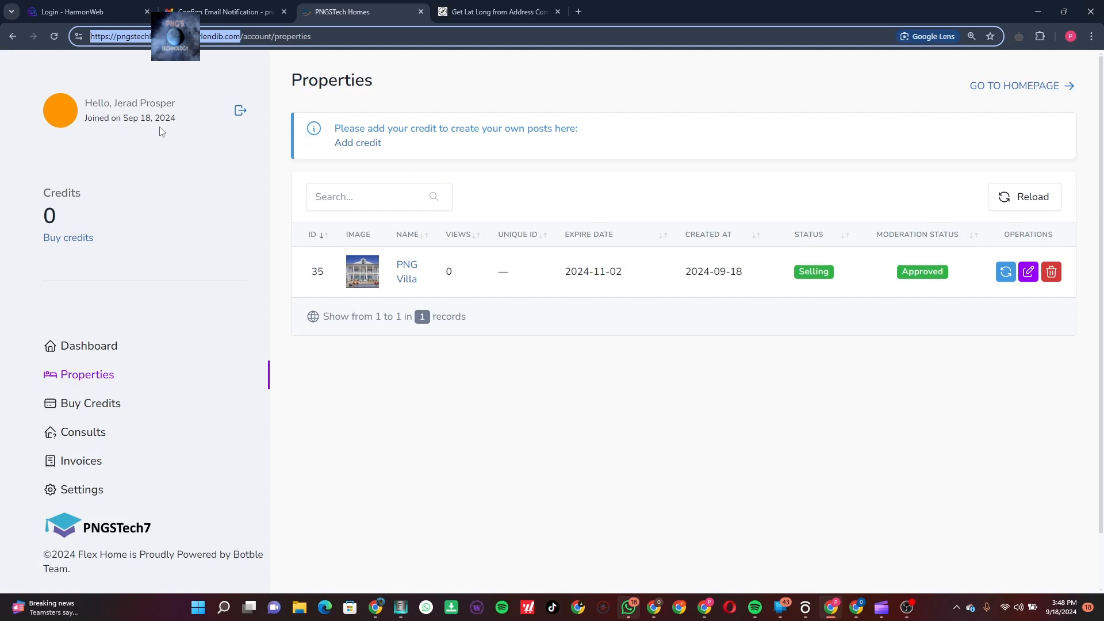
click(53, 37)
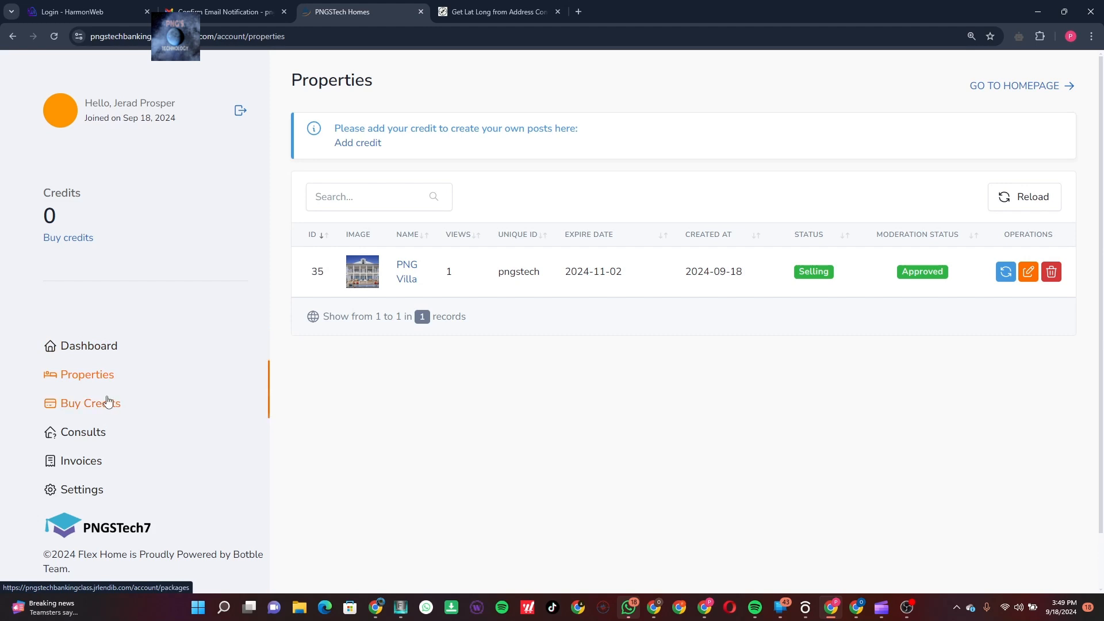
click(95, 411)
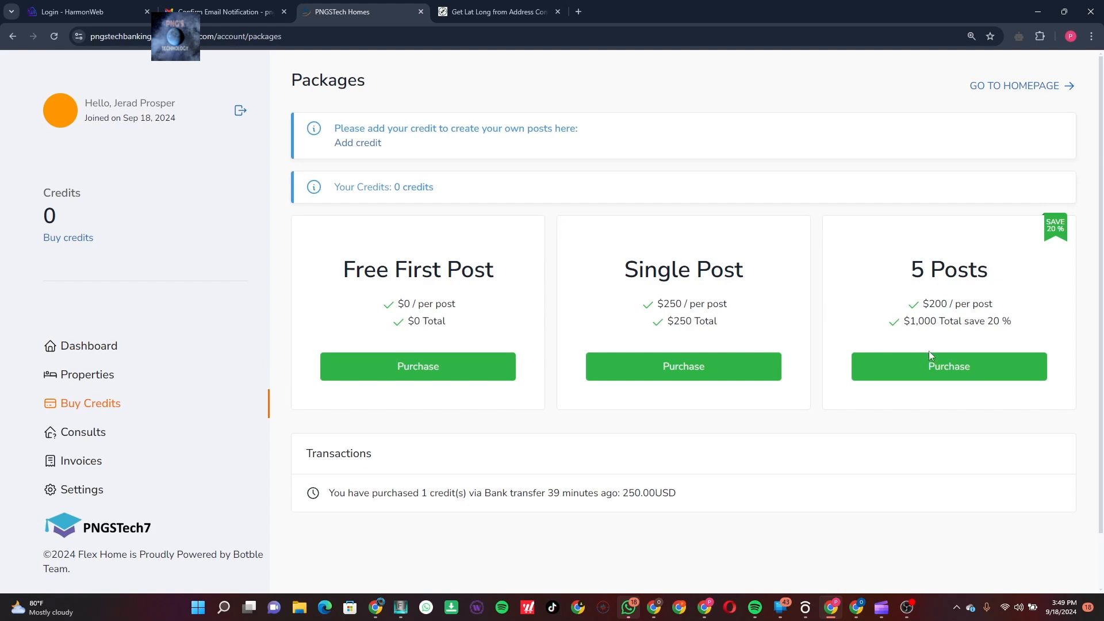
click(943, 367)
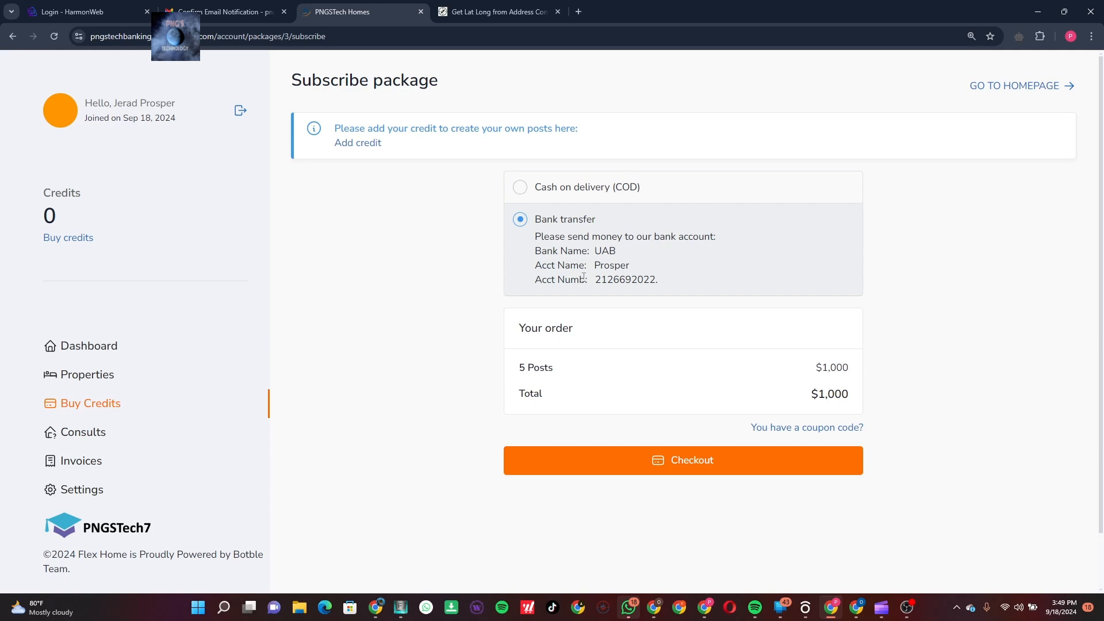
right_click(678, 472)
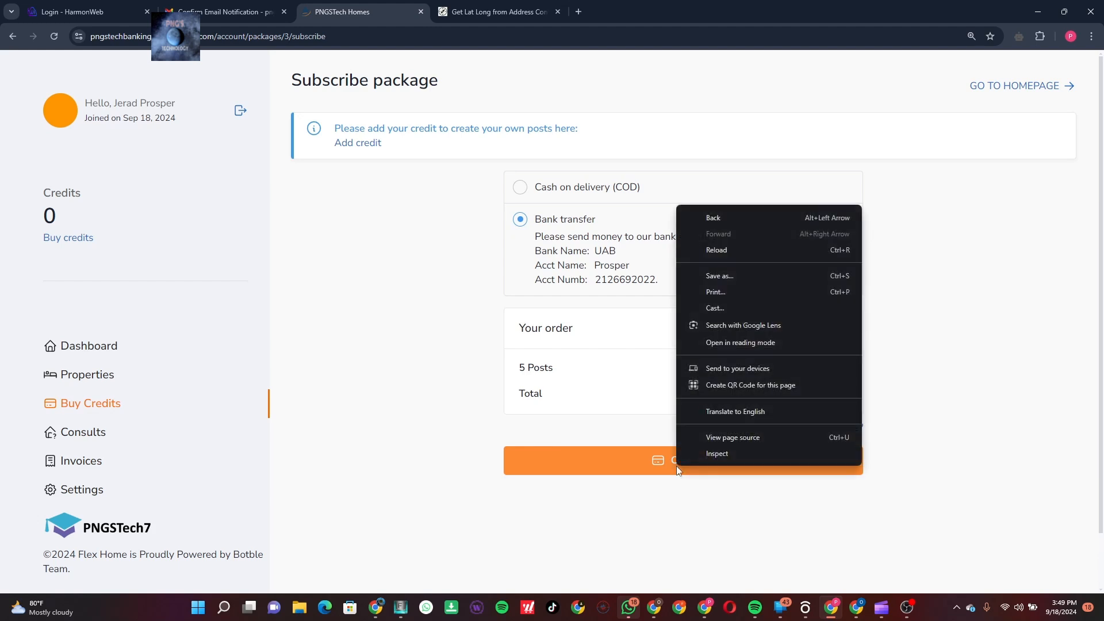
click(669, 460)
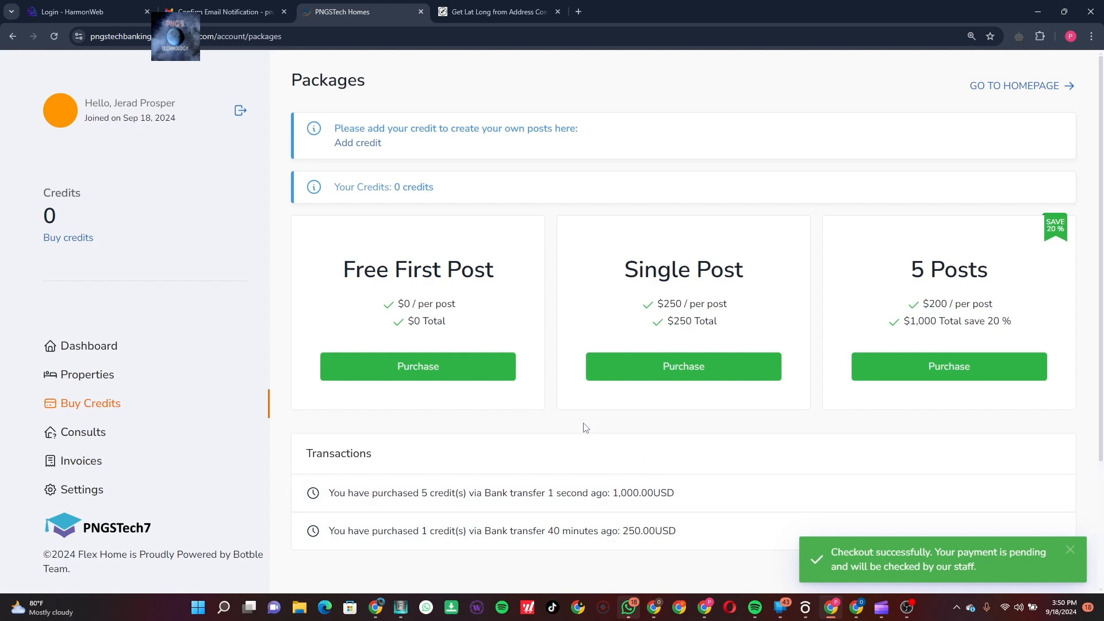
Step: In the admin window, set the pending 1000.00 USD bank transfer transaction's status to Completed and save it
click(705, 607)
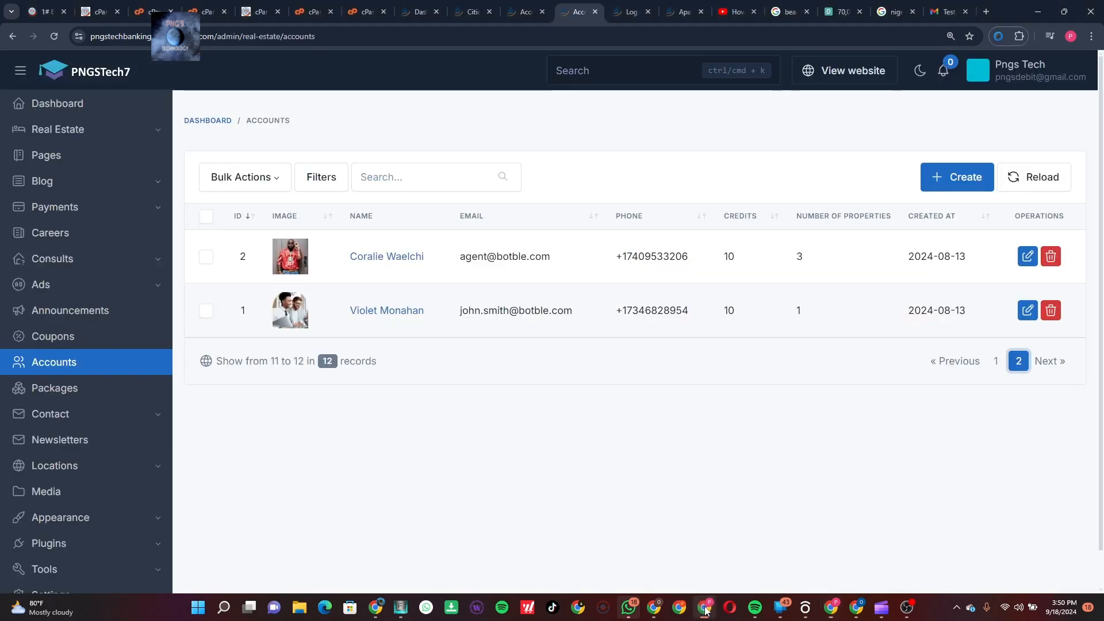
click(115, 217)
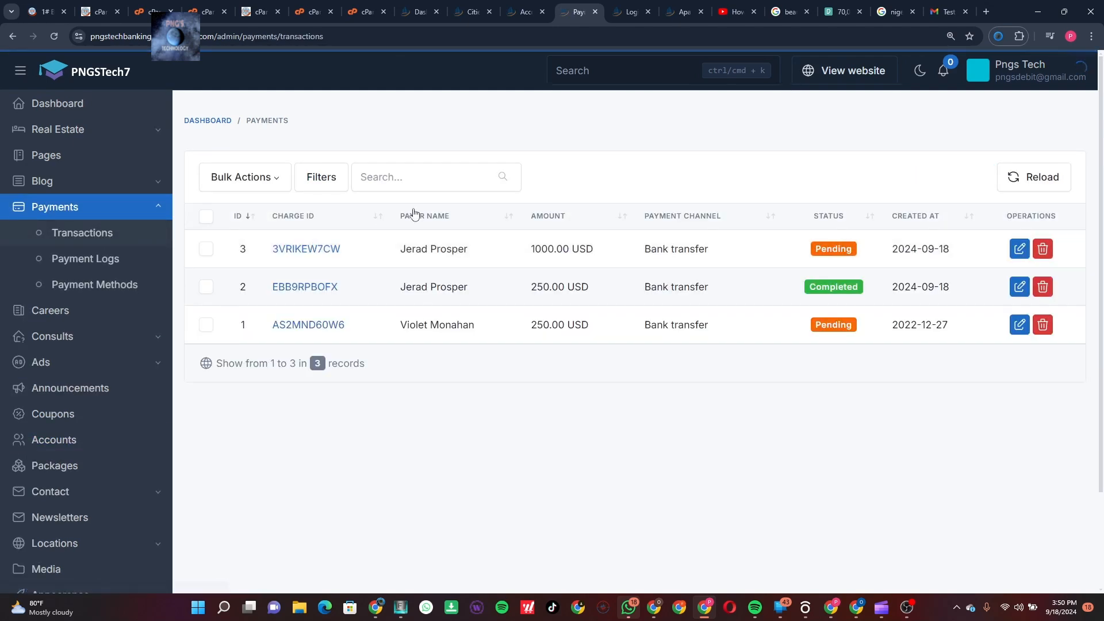
click(1020, 249)
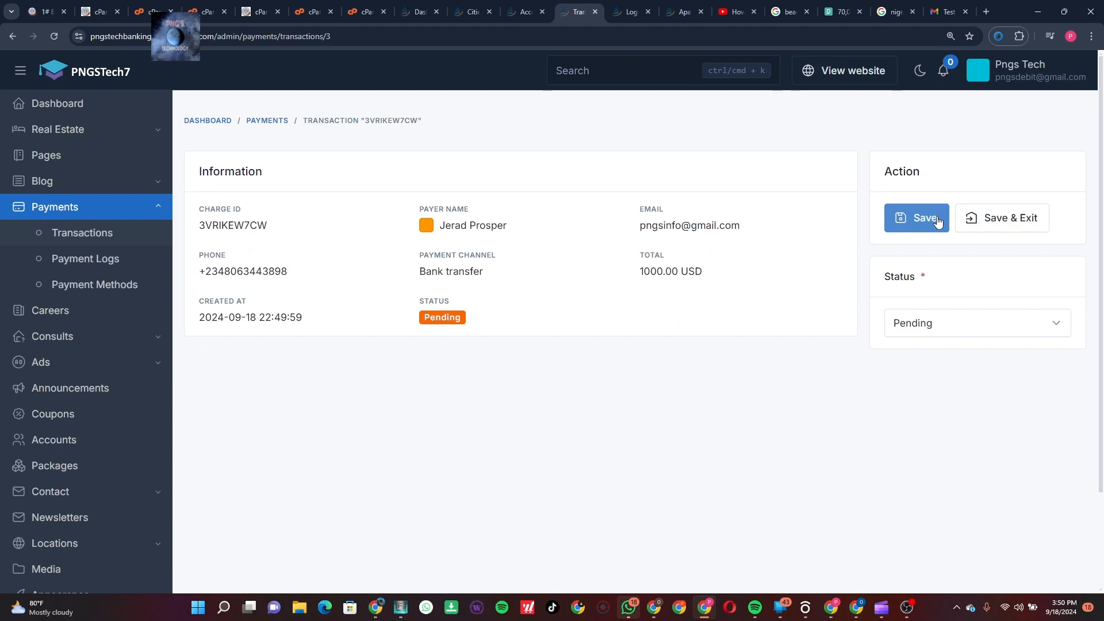
click(961, 324)
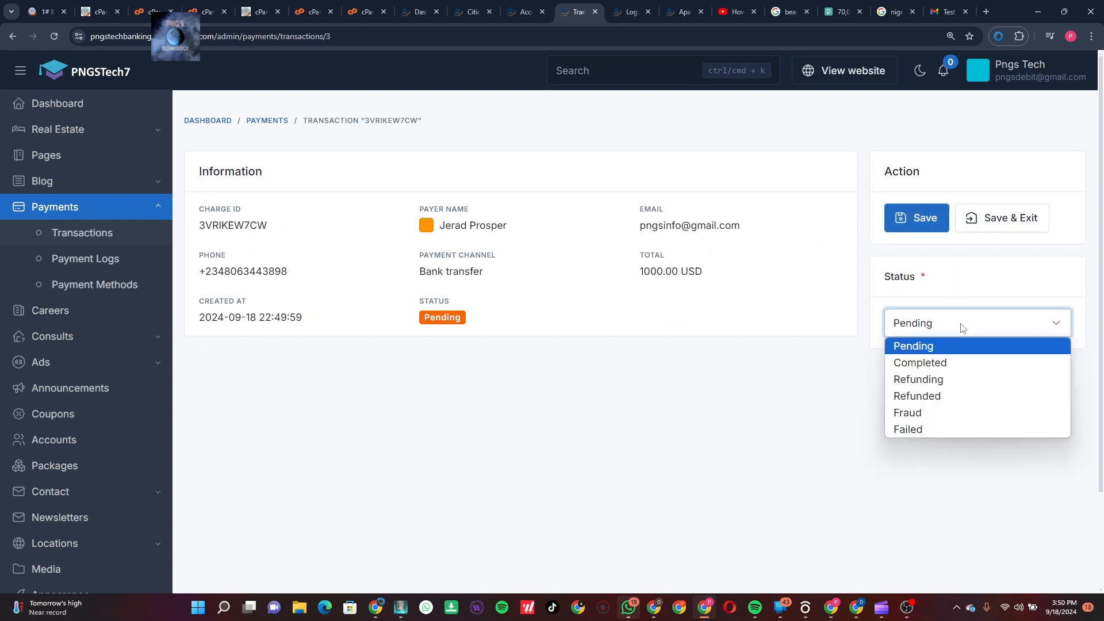
click(962, 362)
click(992, 214)
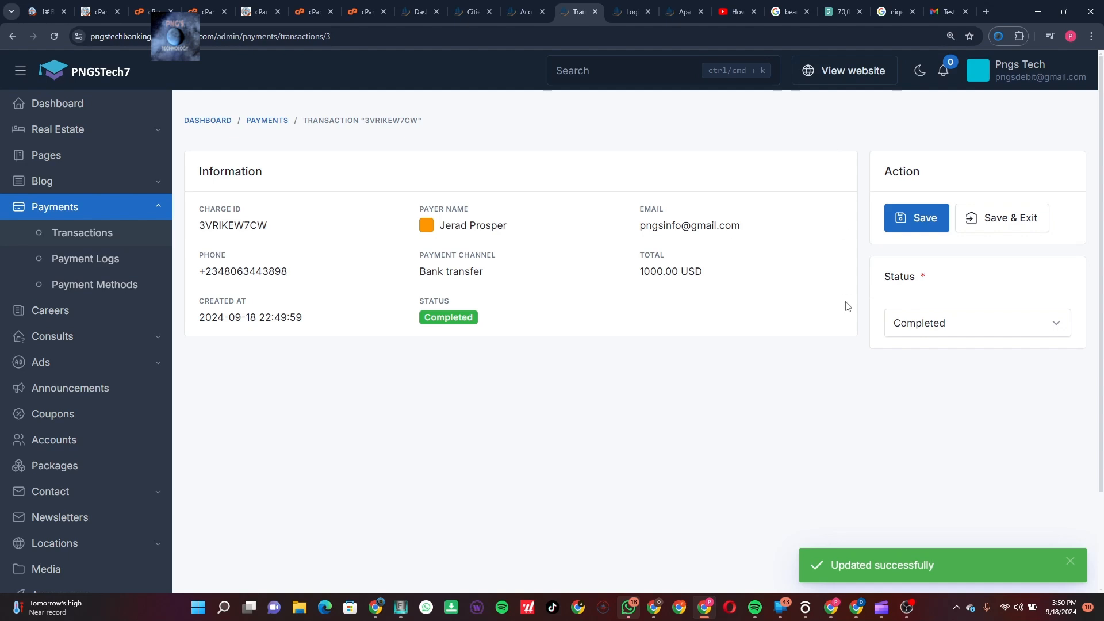
Step: Return to the agent's account window, reload it to update the credits, and open the new property form
click(831, 608)
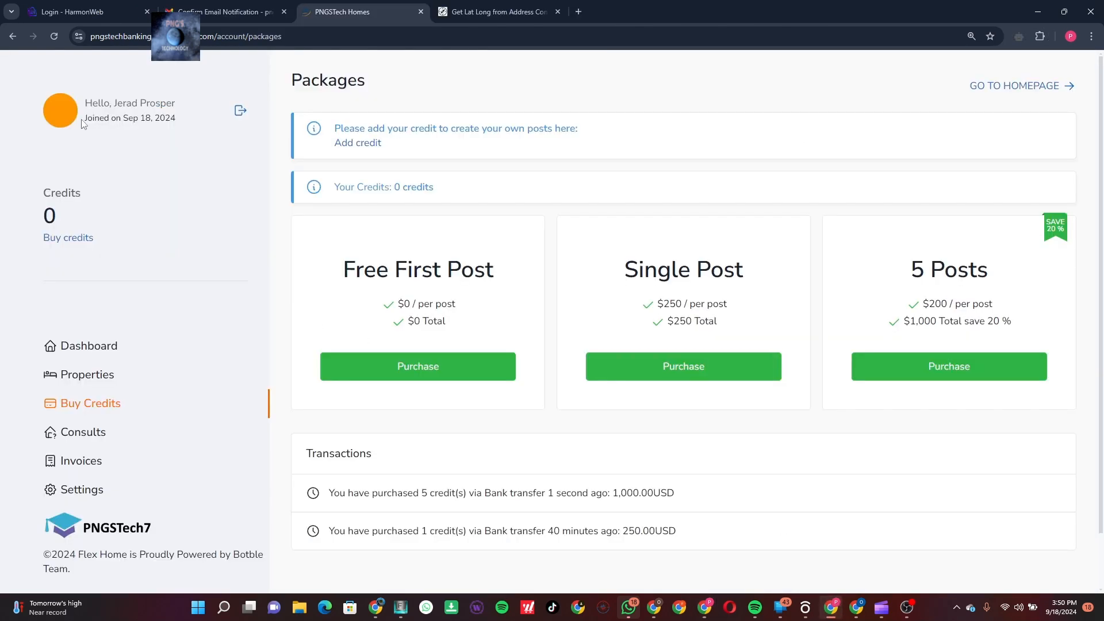
click(55, 36)
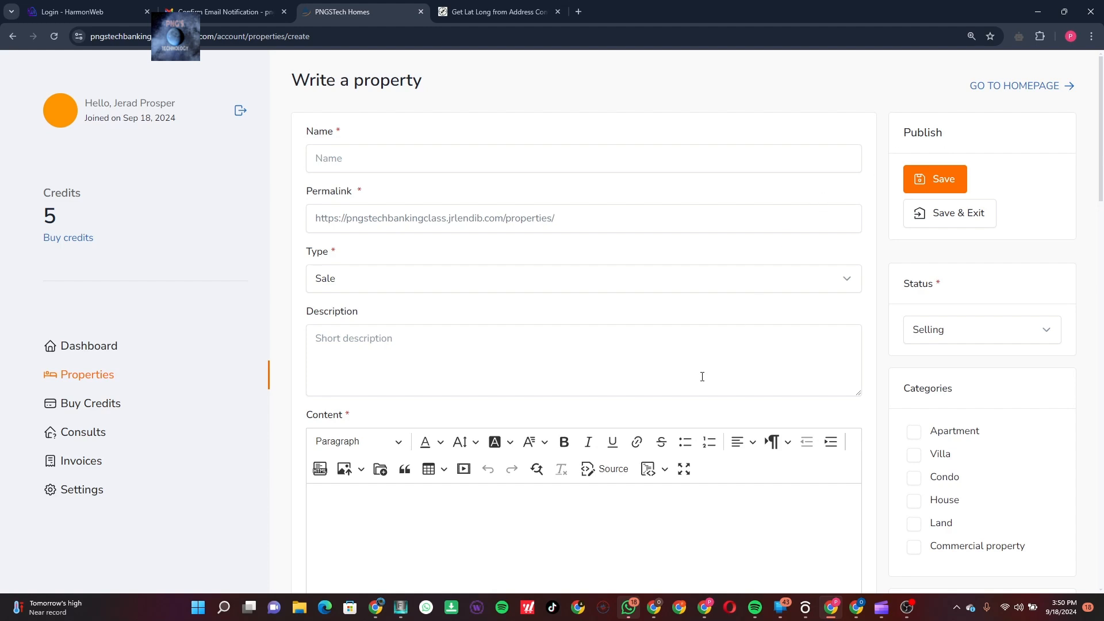
Step: Look over the agent listings on the public site's Agents page, and return to the blank property form
click(654, 607)
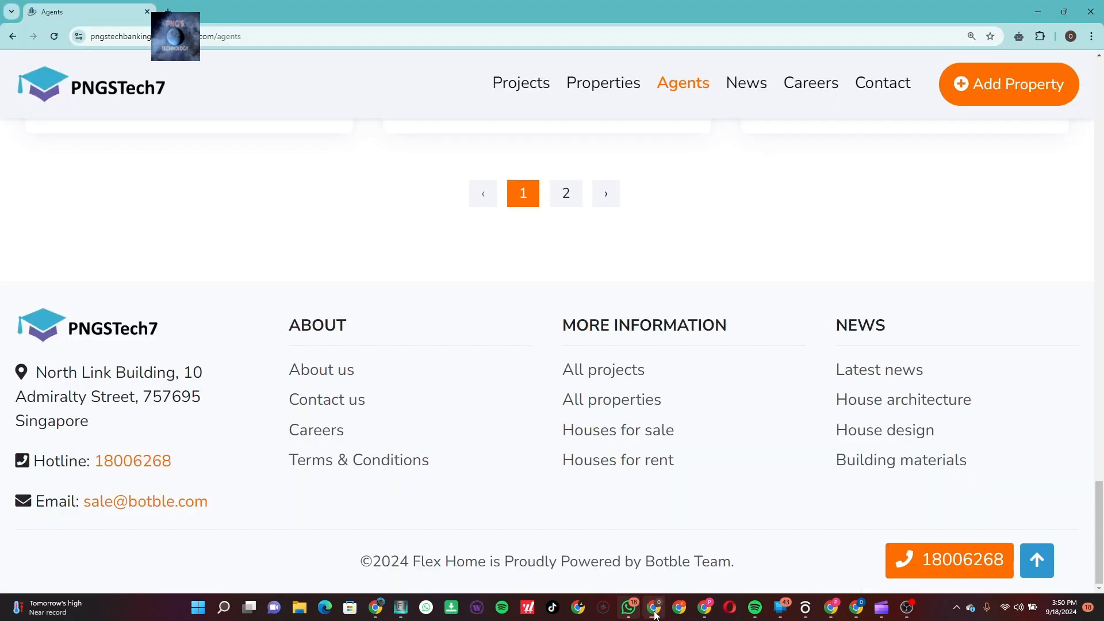
scroll(600, 237, up, 10)
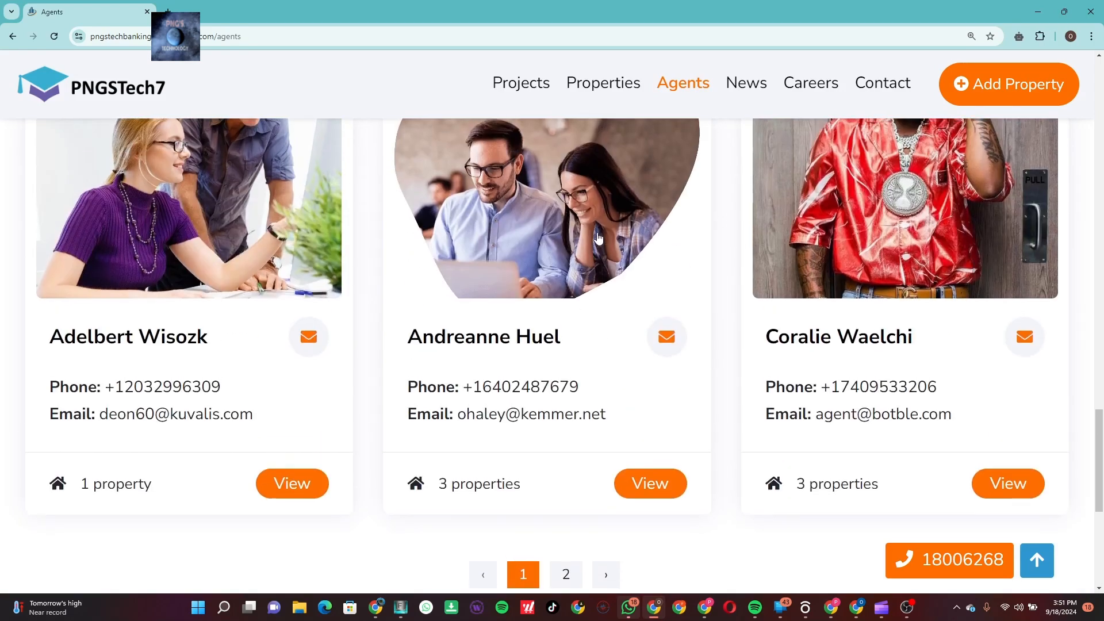
scroll(598, 236, up, 15)
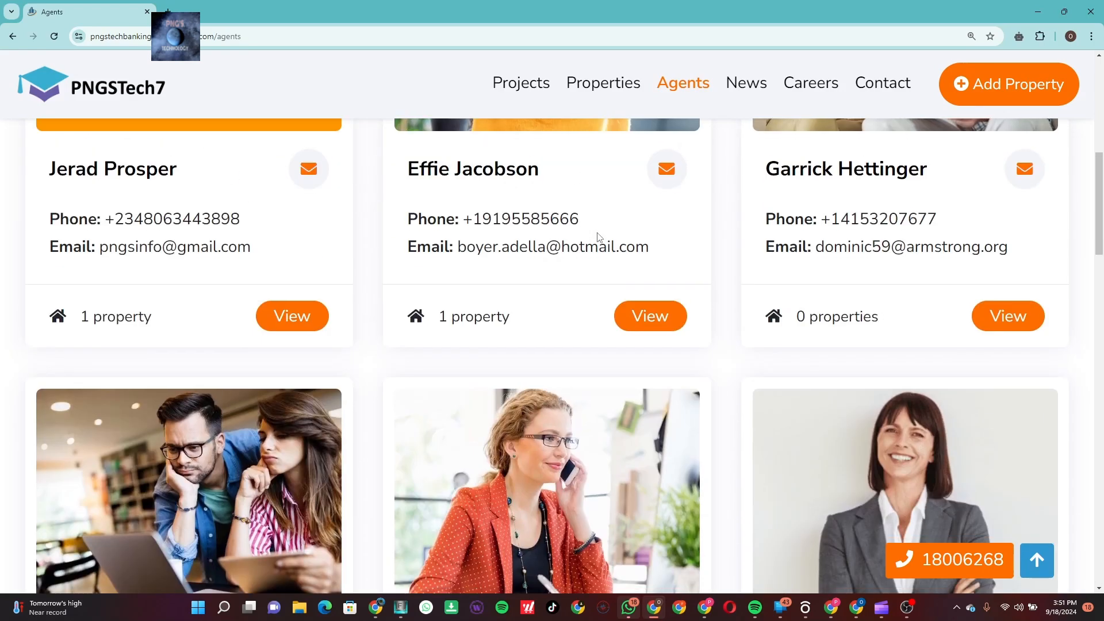
scroll(597, 232, up, 5)
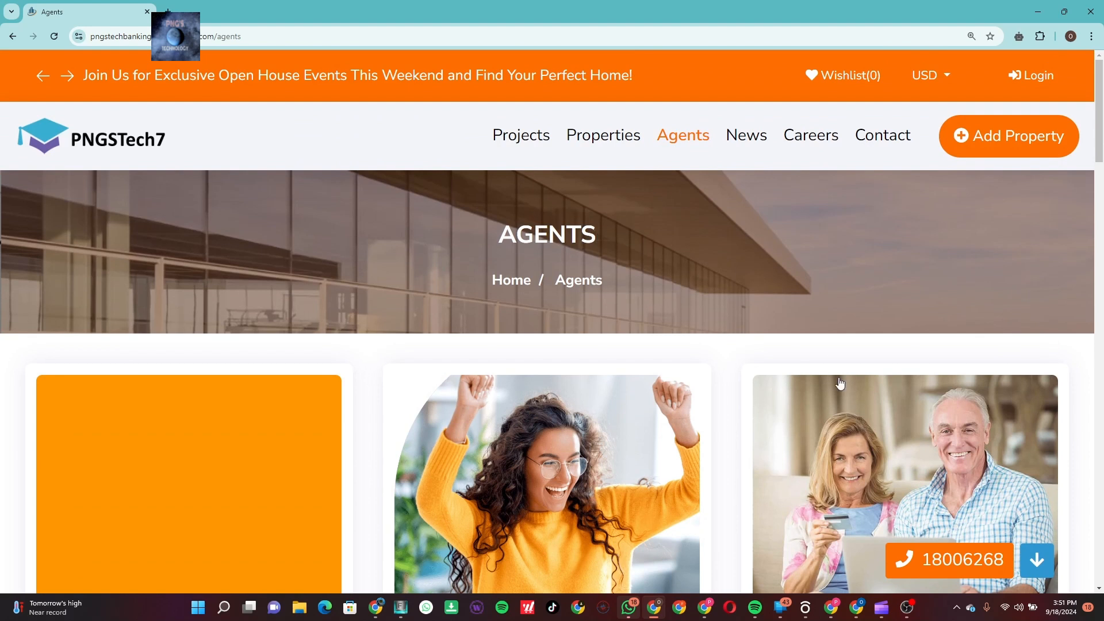
mouse_move(854, 614)
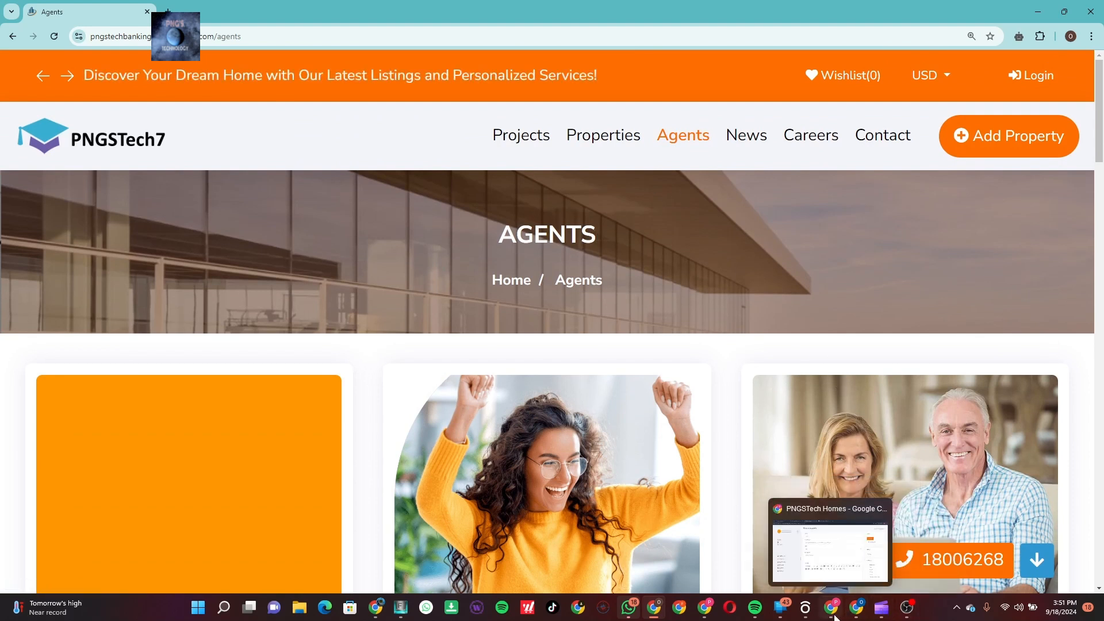
click(832, 617)
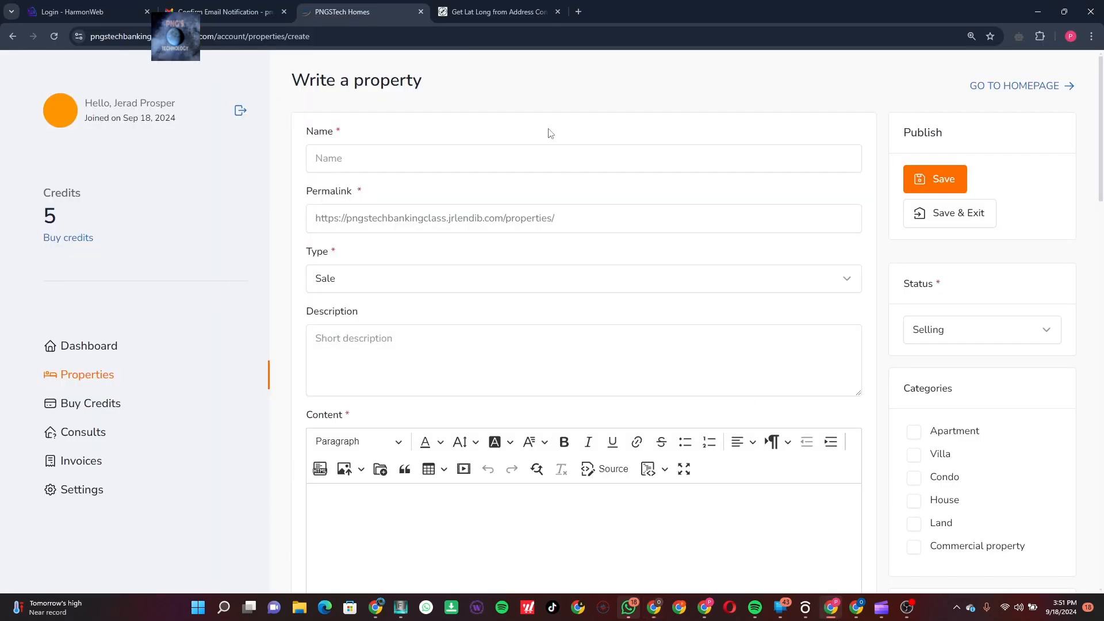
Step: In Gmail, read the newsletter subscription email, and follow the verification link in the Confirm Email Notification message
click(219, 16)
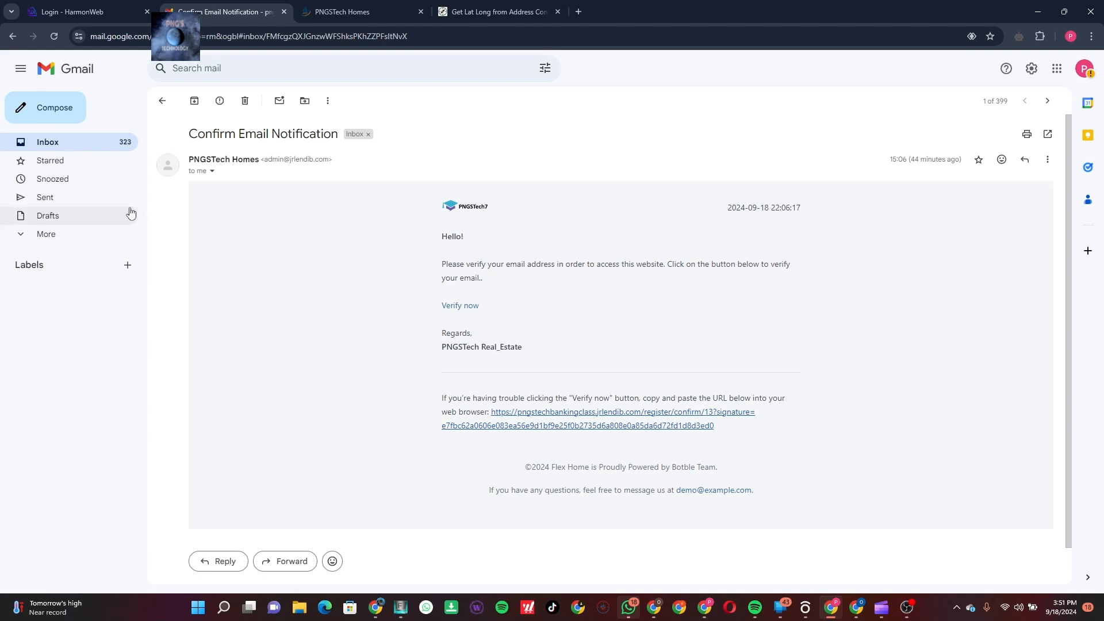
click(103, 144)
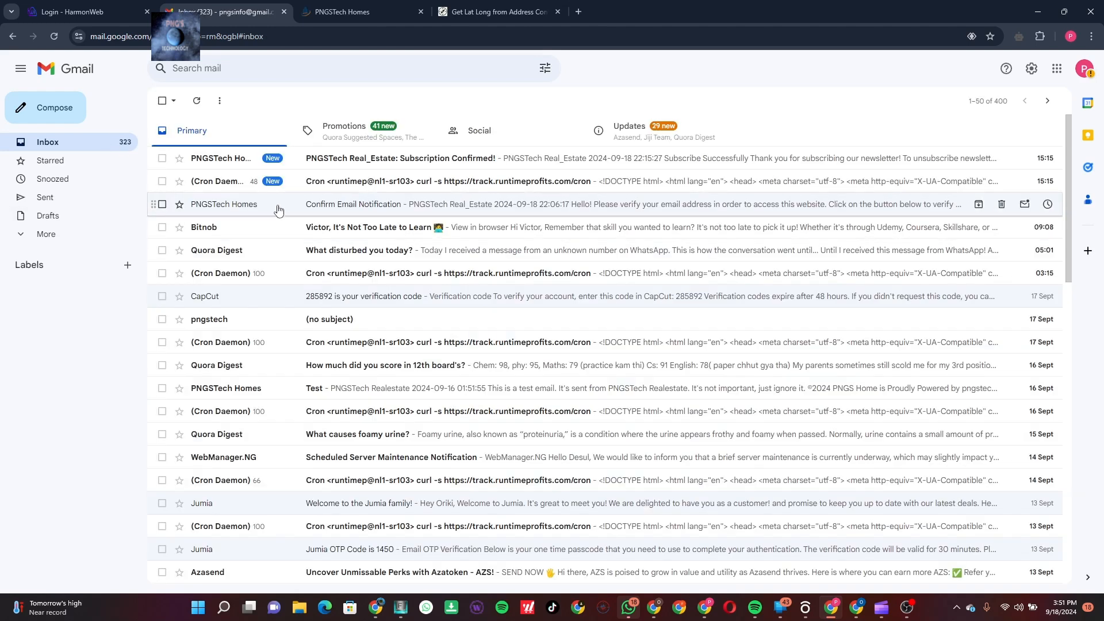
click(325, 166)
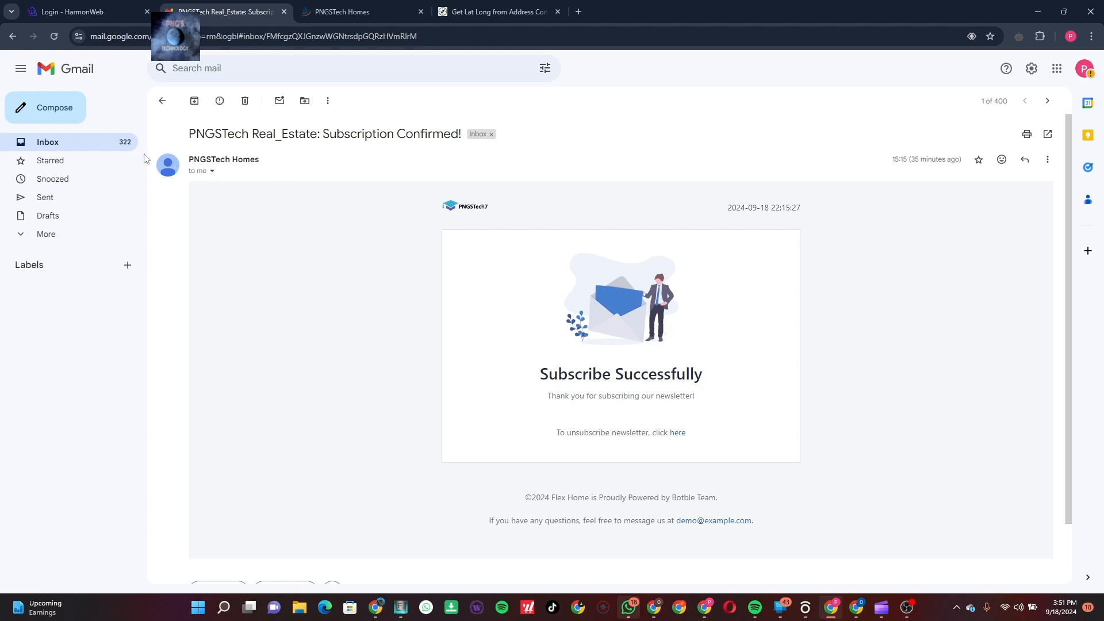
click(127, 147)
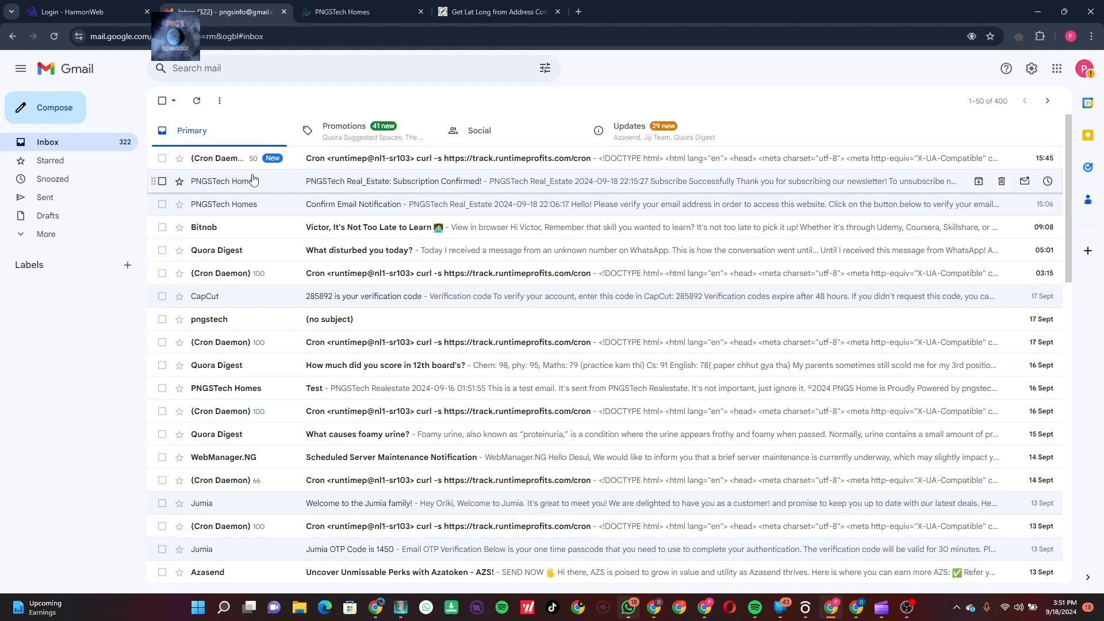
click(275, 208)
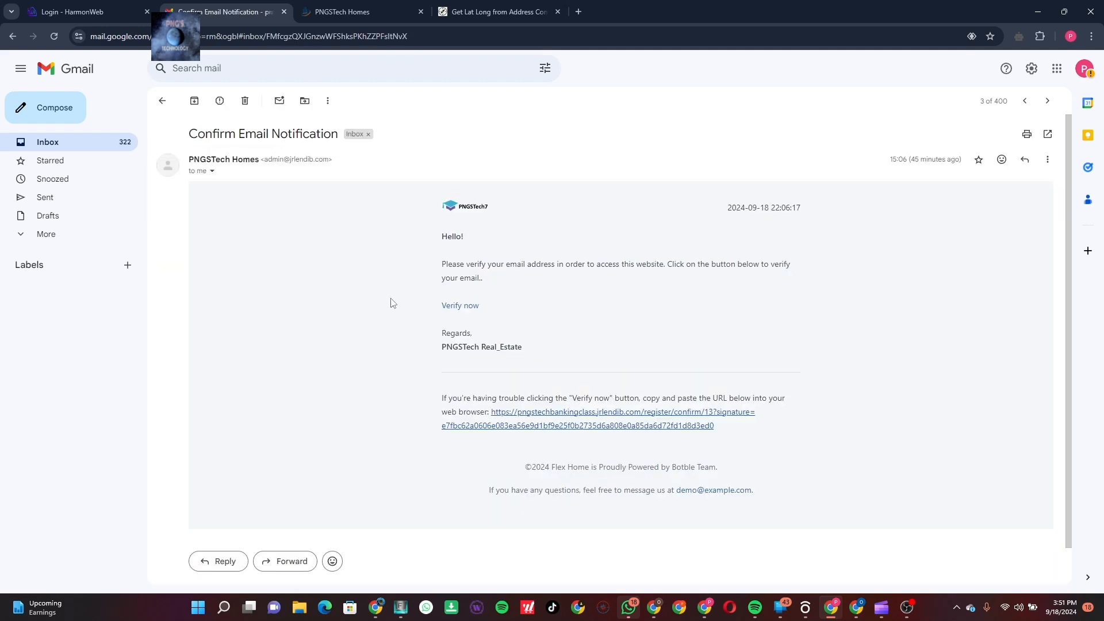
click(472, 306)
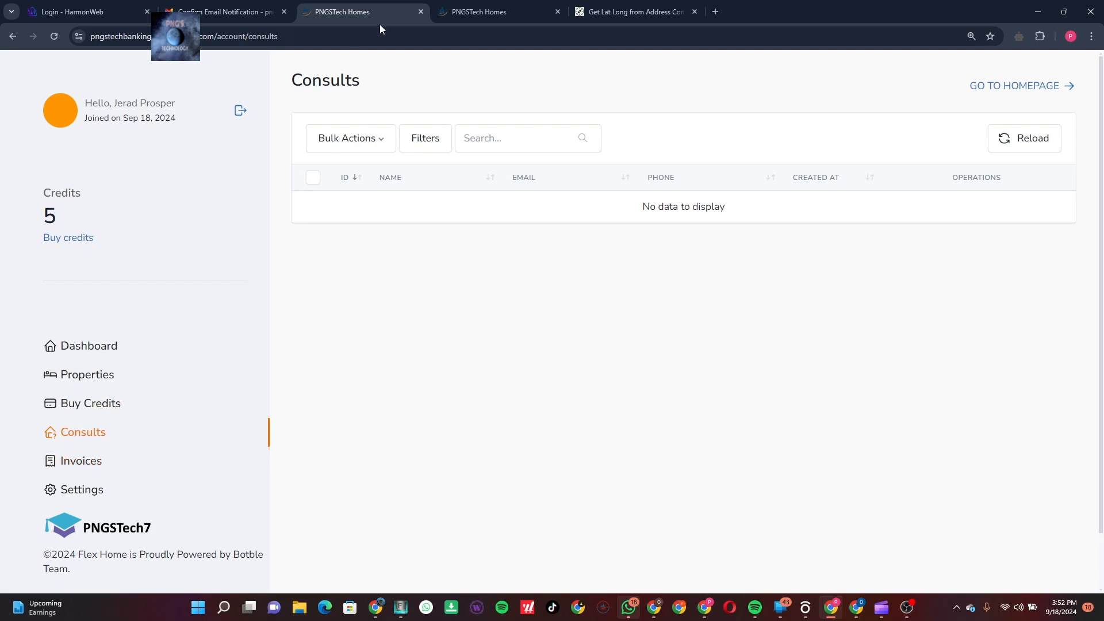
Step: Switch to the public site window, open the PNG Villa listing from the Properties page, and review its overview and agency contact details
click(666, 607)
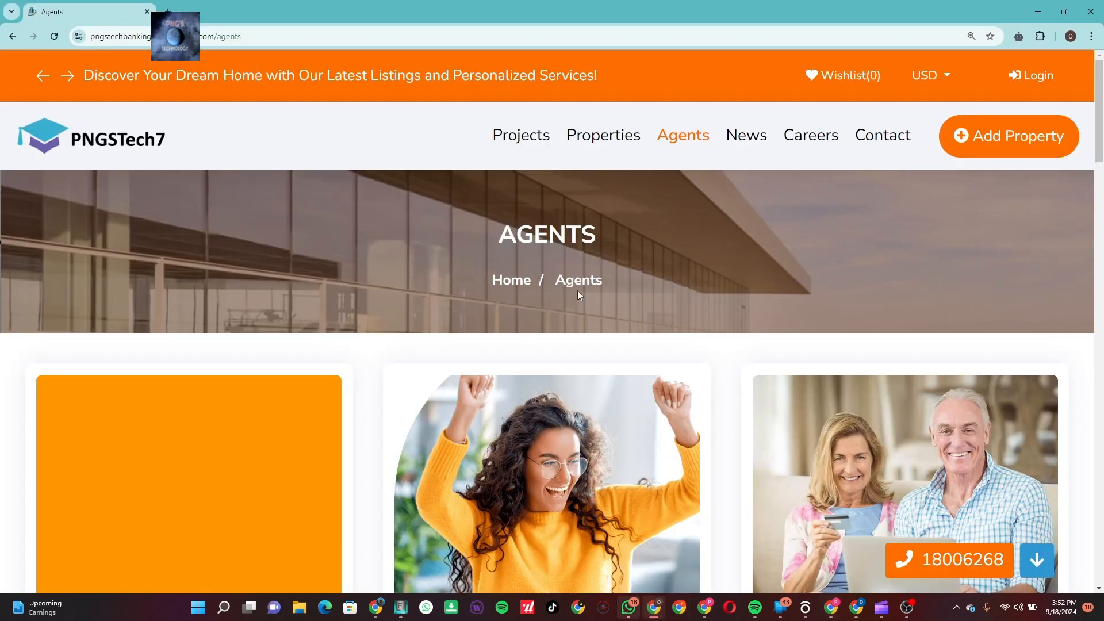
click(604, 135)
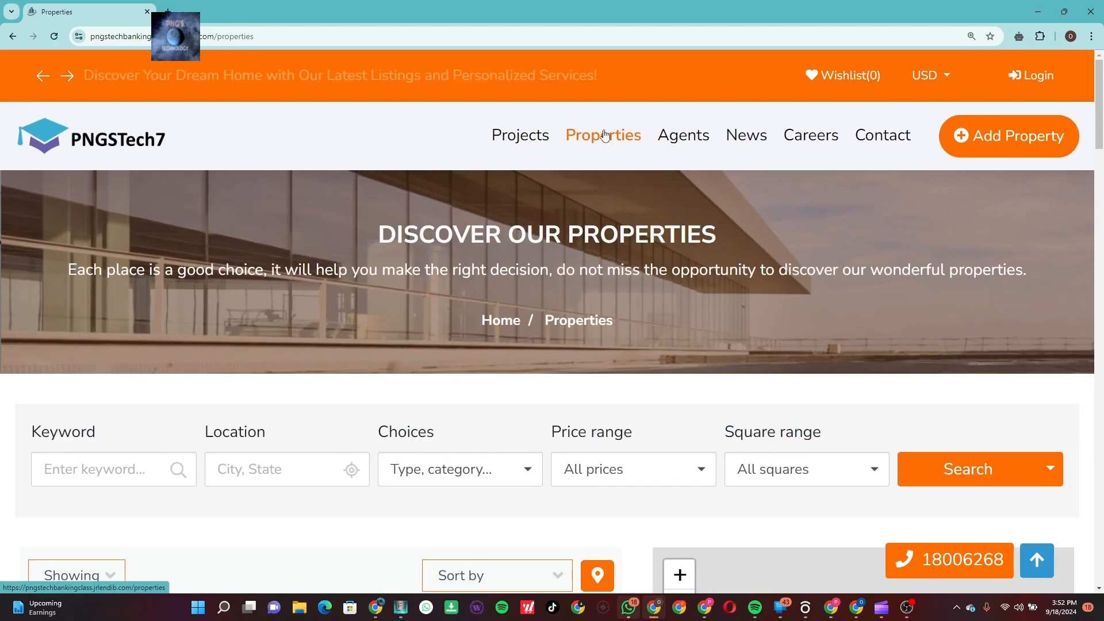
scroll(363, 382, down, 5)
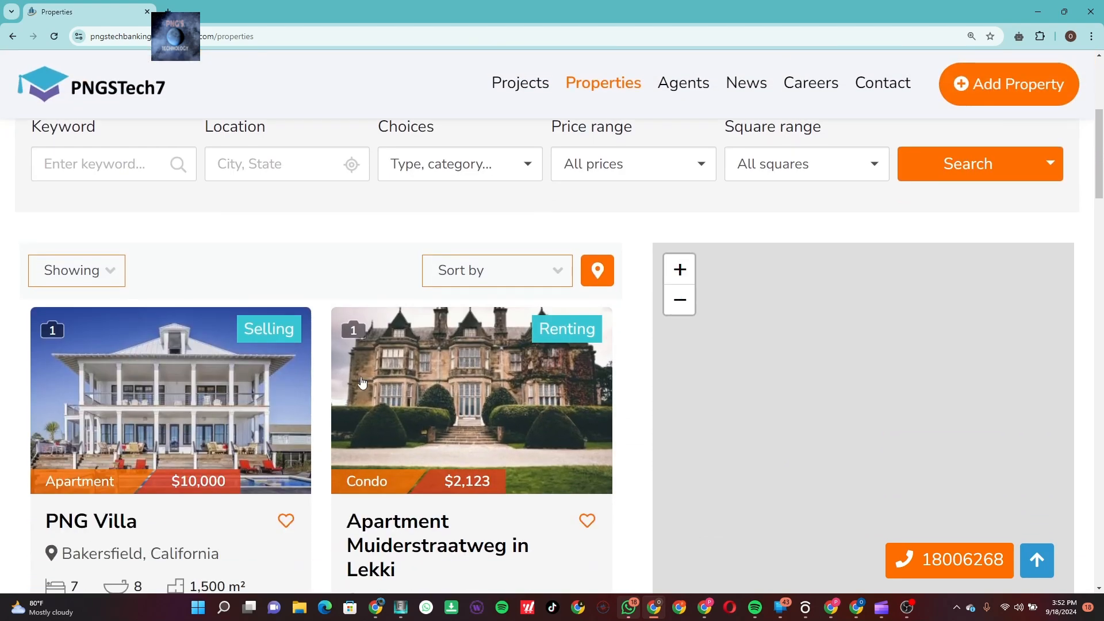
click(147, 449)
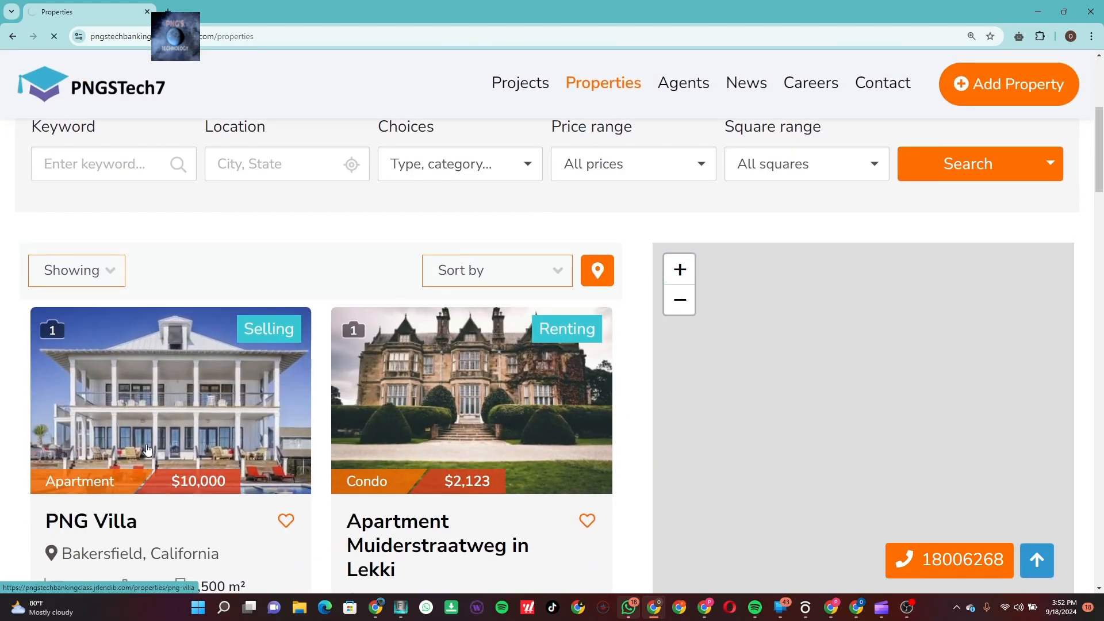
scroll(348, 383, down, 3)
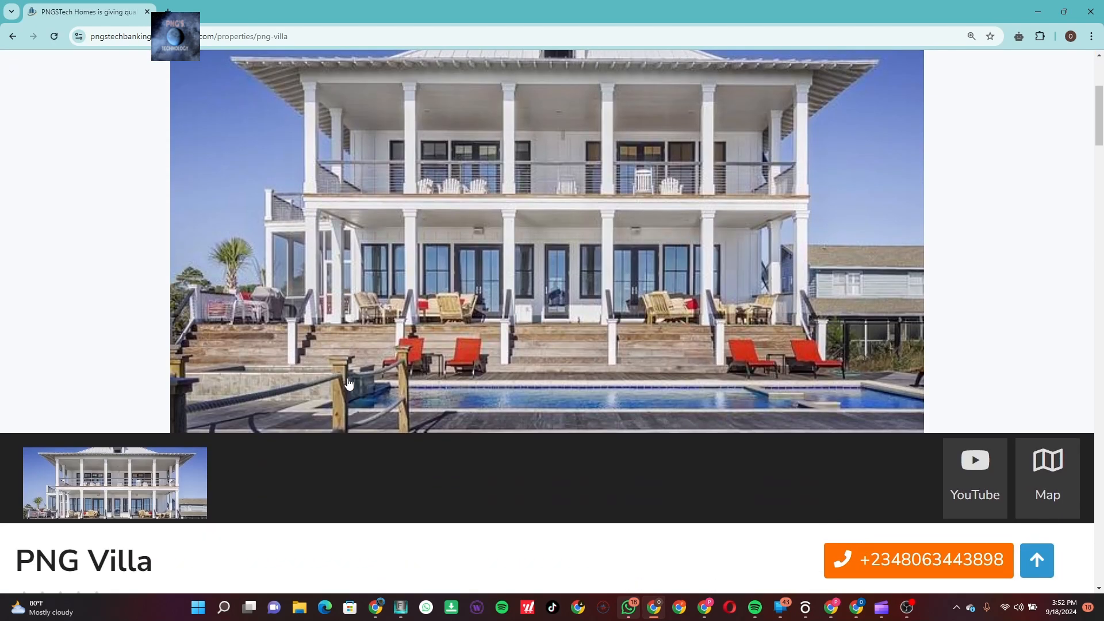
scroll(348, 383, down, 10)
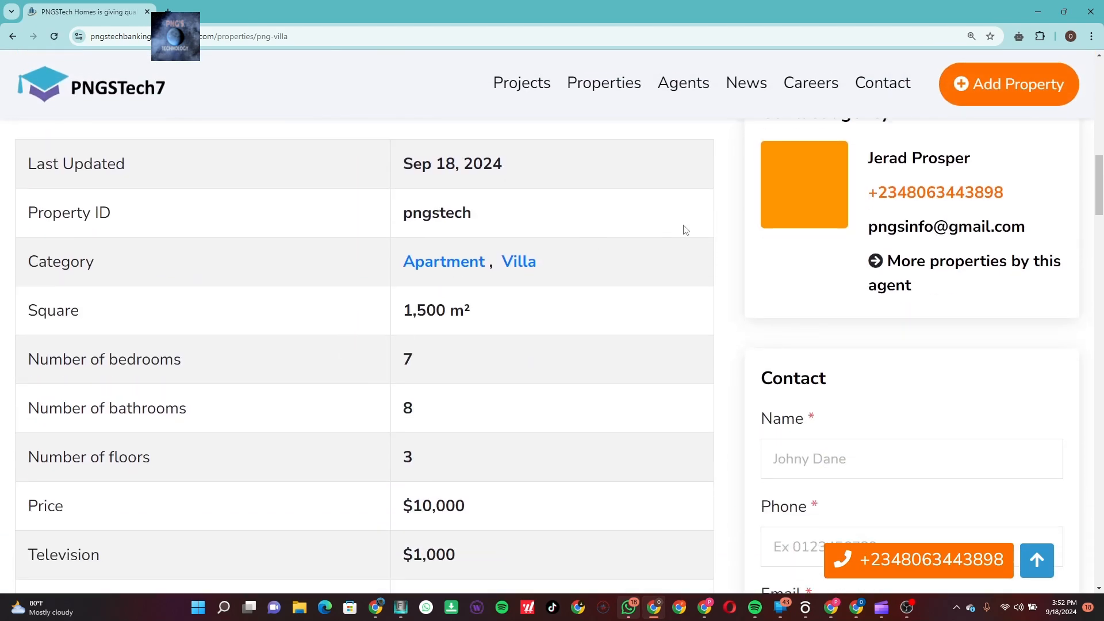
scroll(882, 249, down, 3)
scroll(885, 256, up, 4)
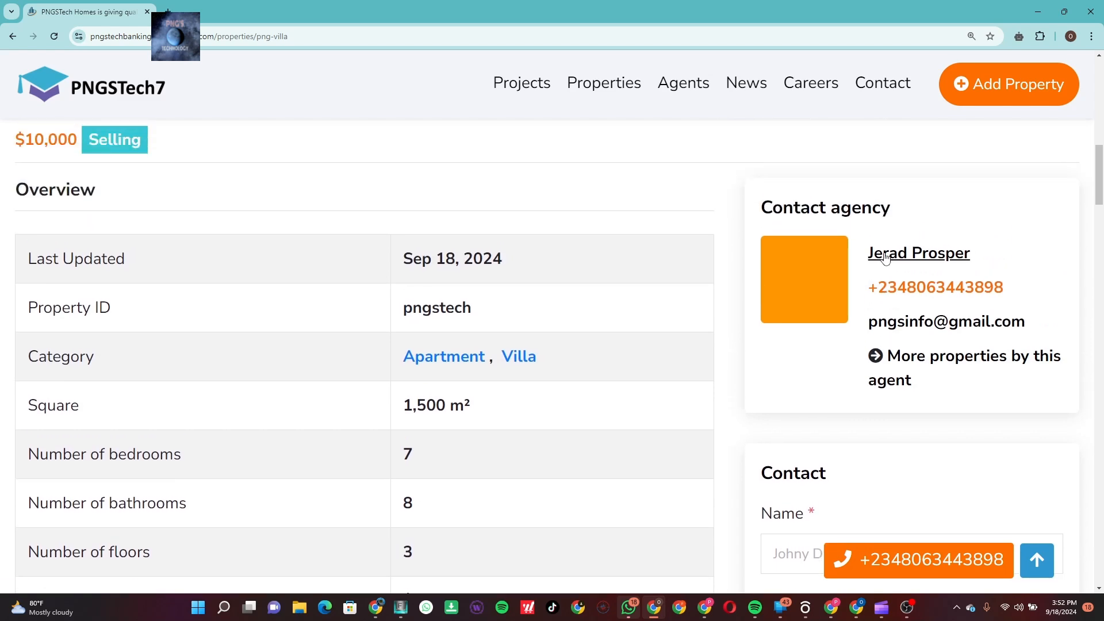
scroll(885, 256, down, 1)
scroll(885, 256, up, 1)
scroll(885, 255, down, 3)
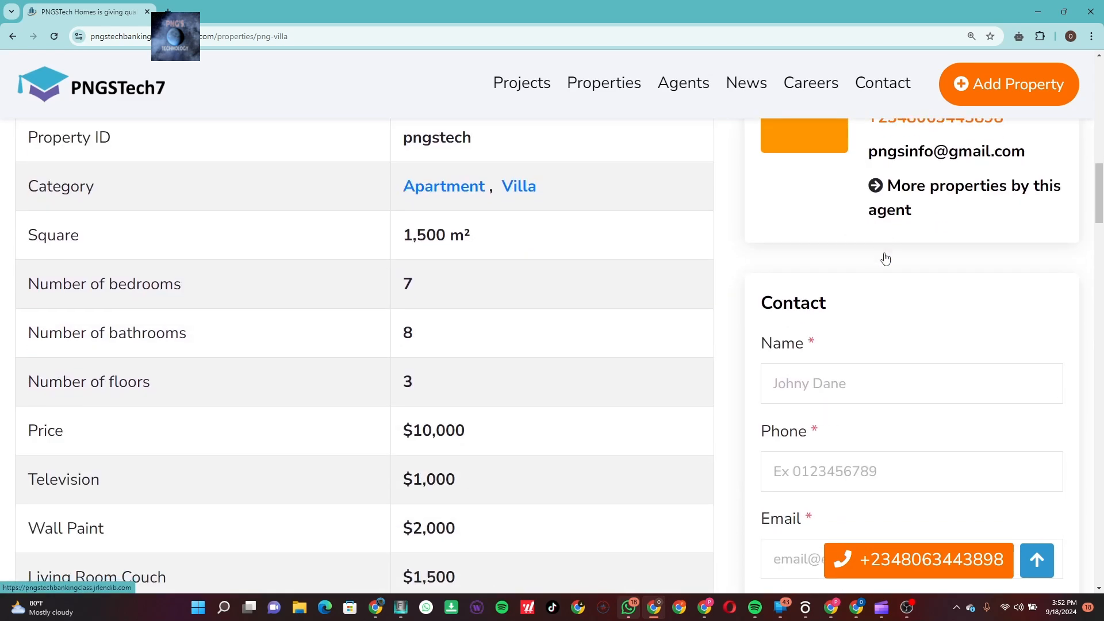
Step: Fill the PNG Villa contact form's name, phone and email fields with the saved visitor details
click(864, 395)
click(879, 432)
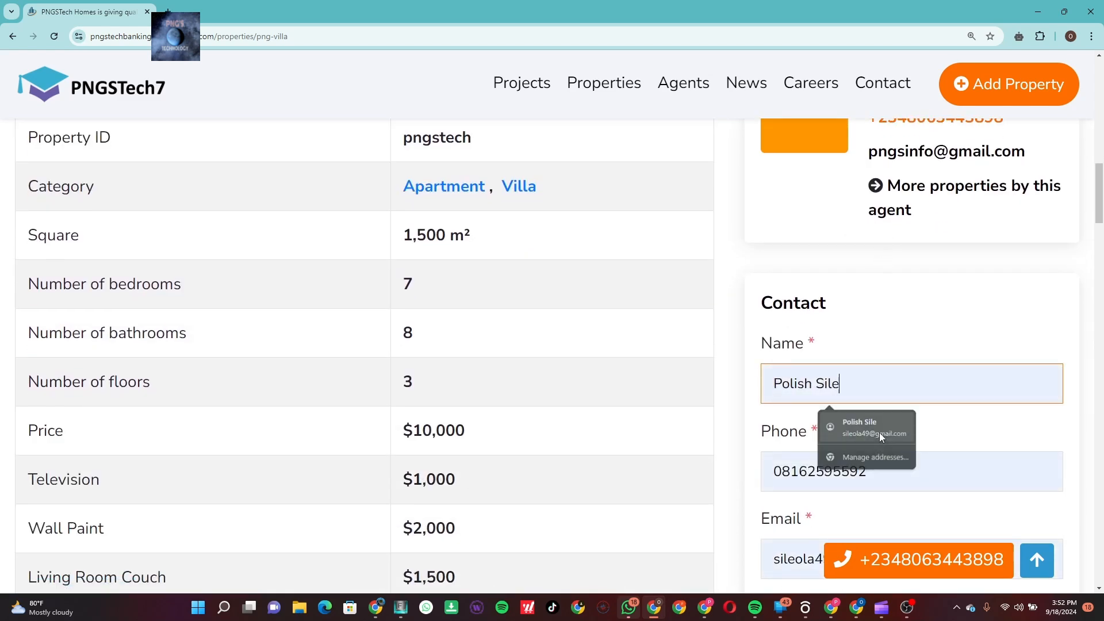
scroll(891, 460, down, 2)
scroll(880, 460, down, 2)
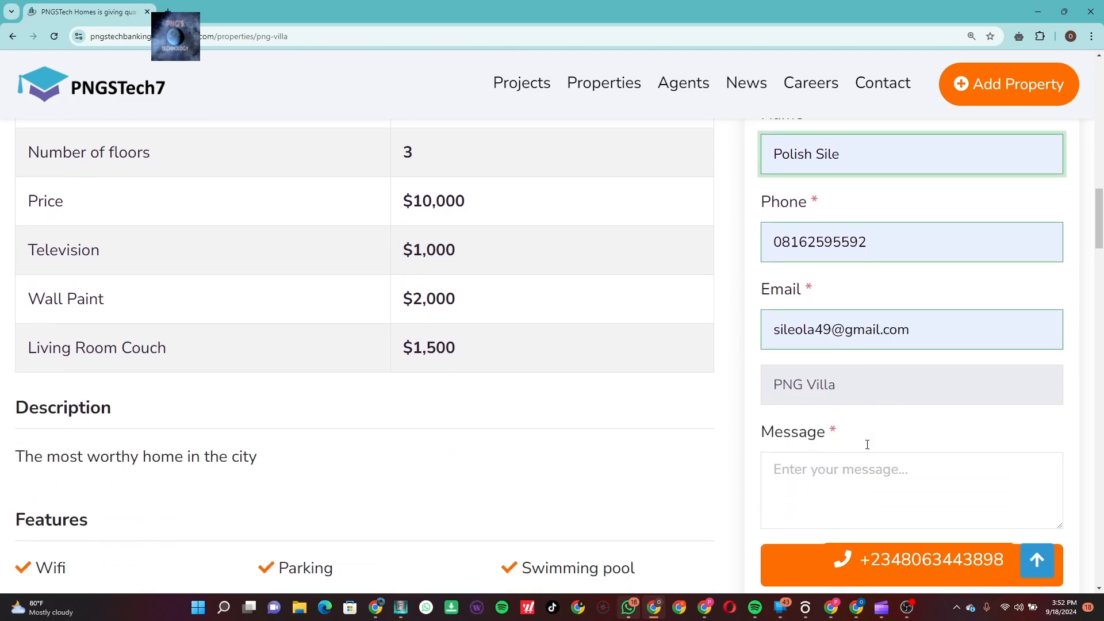
Step: Enter a message saying that the visitor is consulting the listing's agent, and send it
click(863, 471)
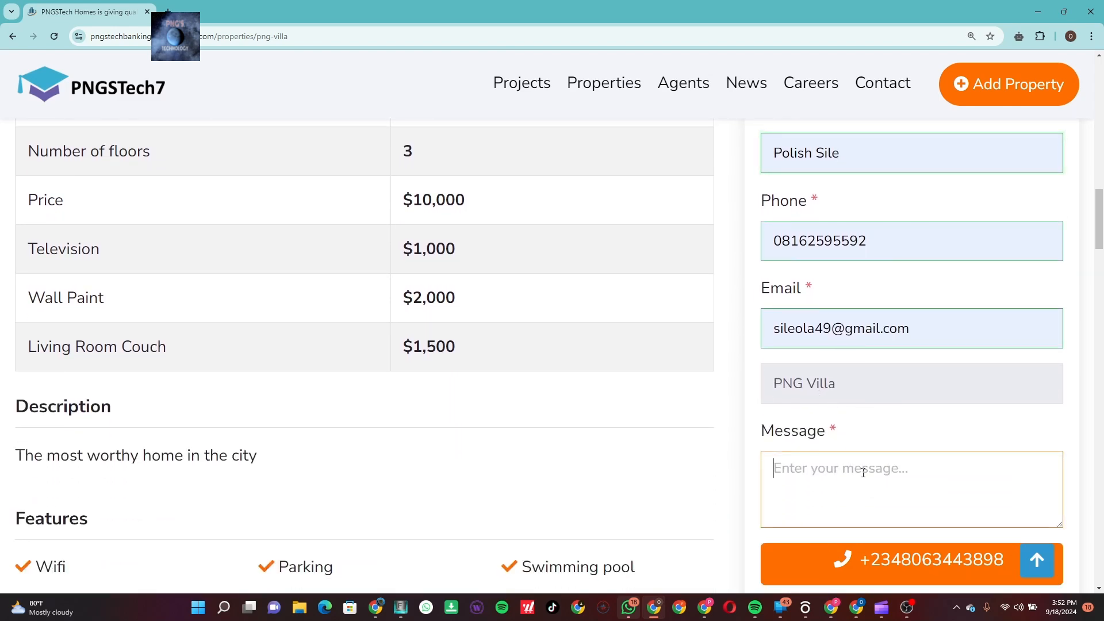
text(I am consulting Jerad)
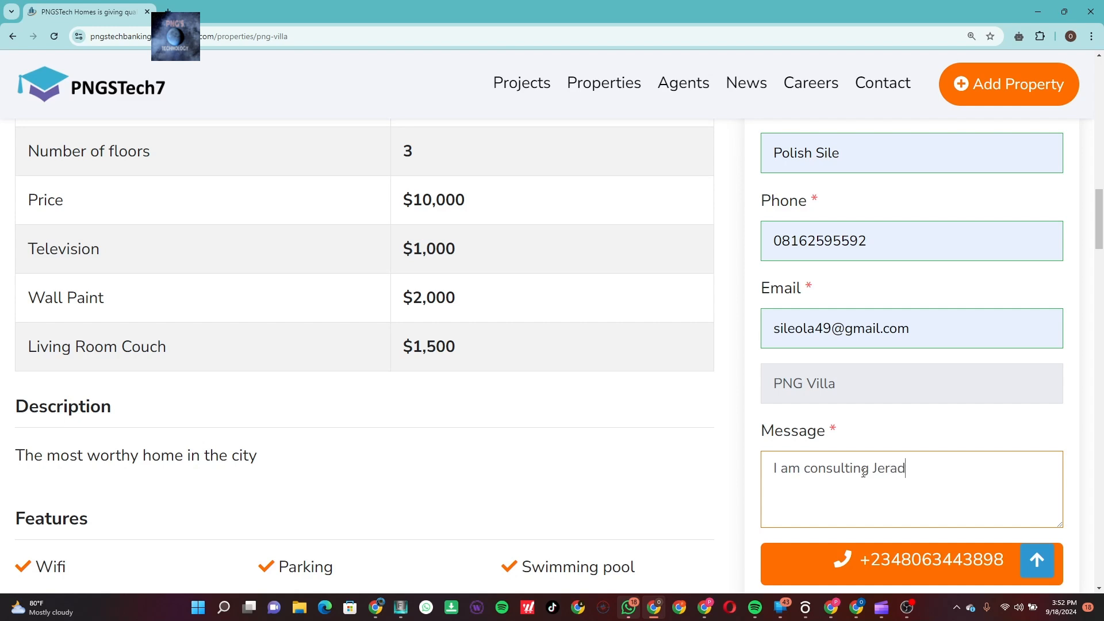
click(788, 572)
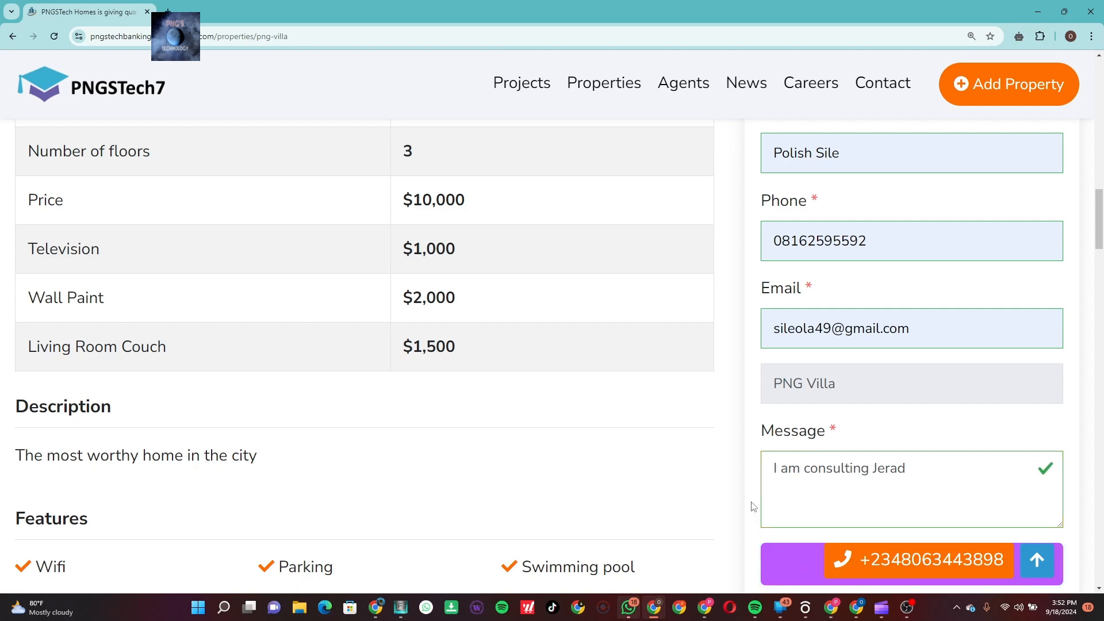
Step: Try to send the emptied contact form again without filling in any field
scroll(729, 481, down, 1)
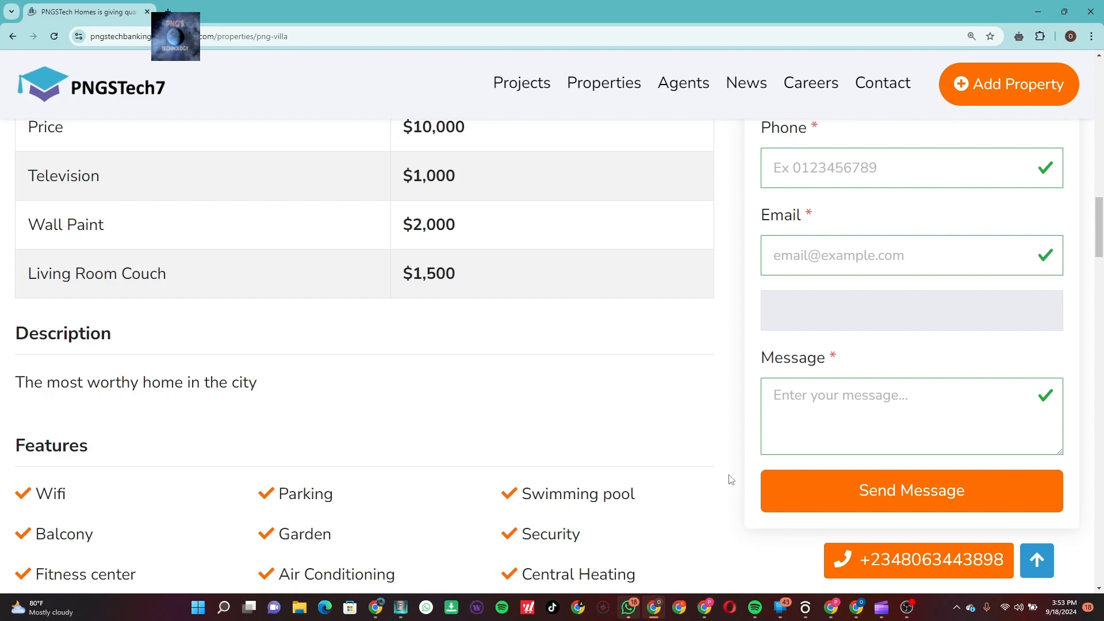
scroll(790, 383, up, 3)
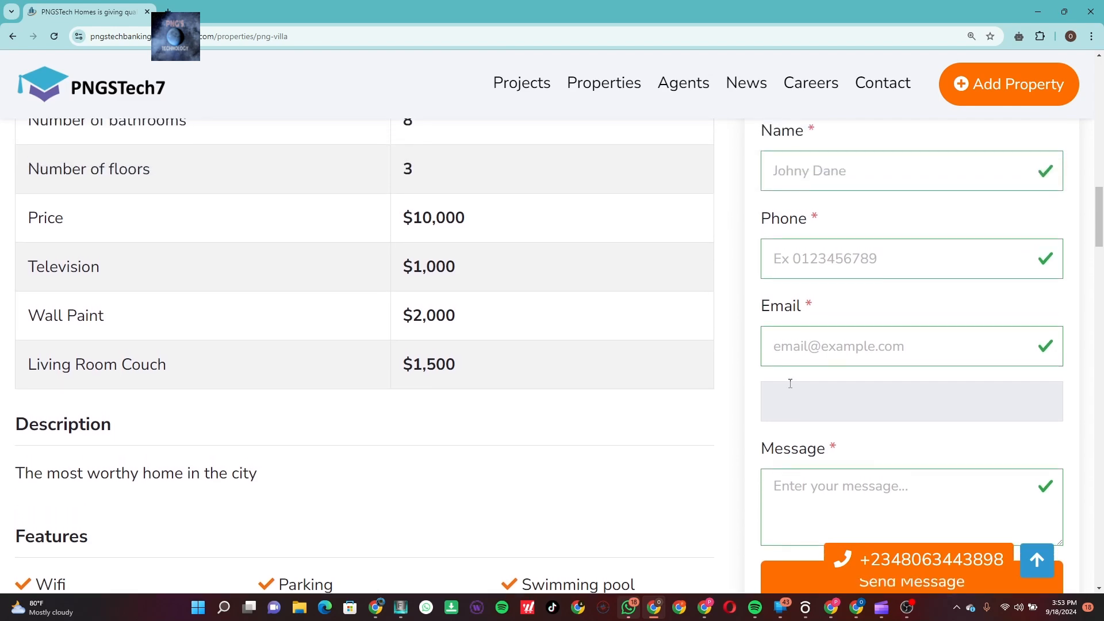
scroll(790, 386, down, 2)
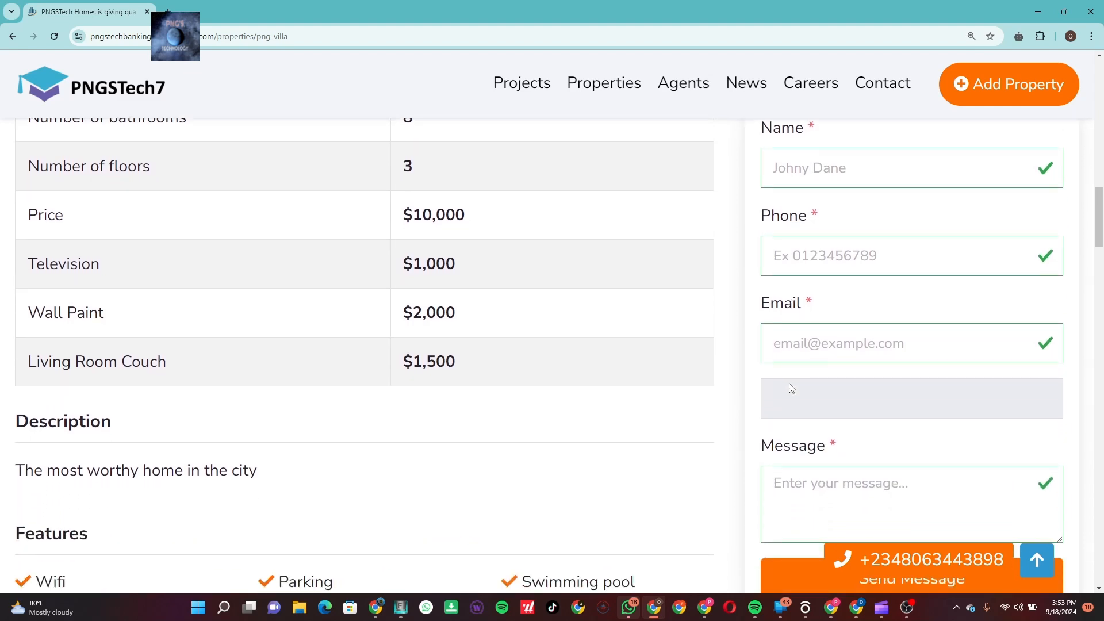
scroll(790, 388, down, 2)
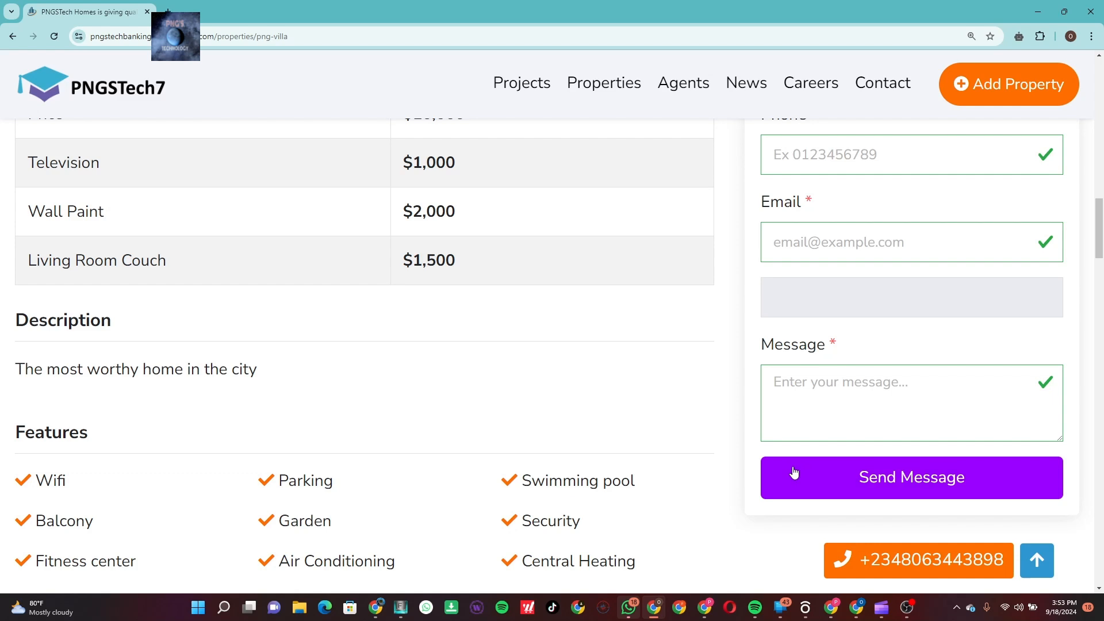
click(794, 473)
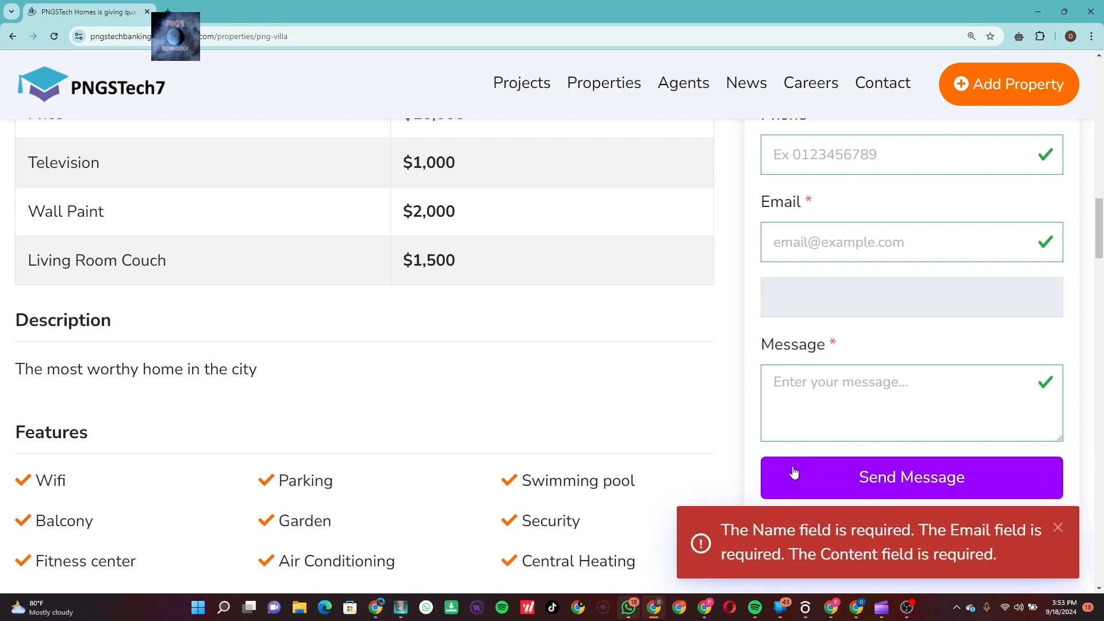
scroll(838, 383, up, 4)
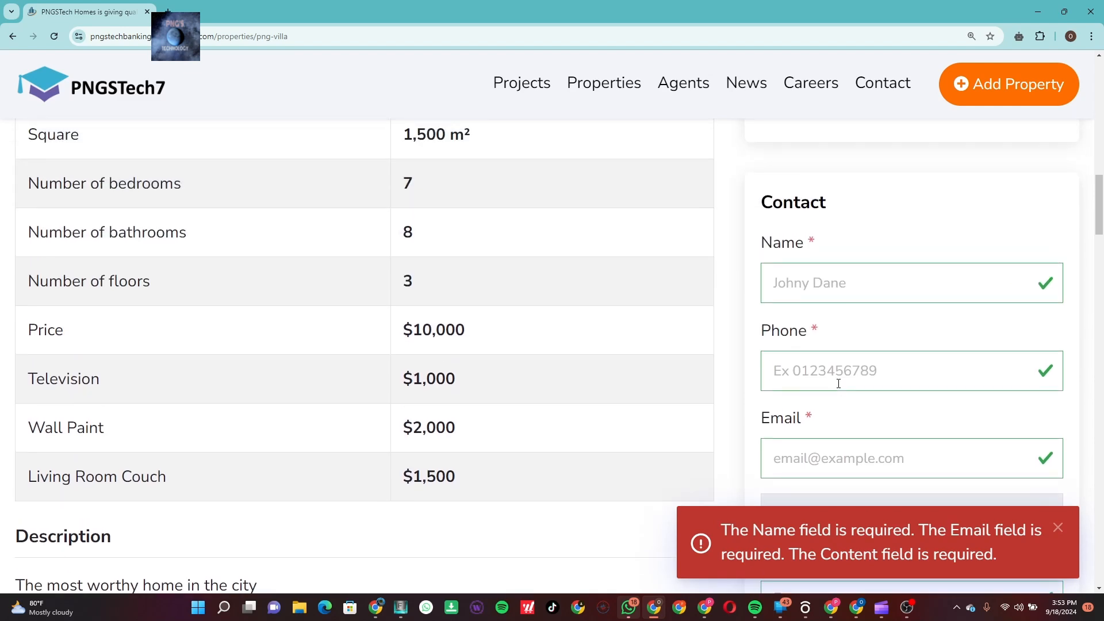
click(821, 296)
click(841, 329)
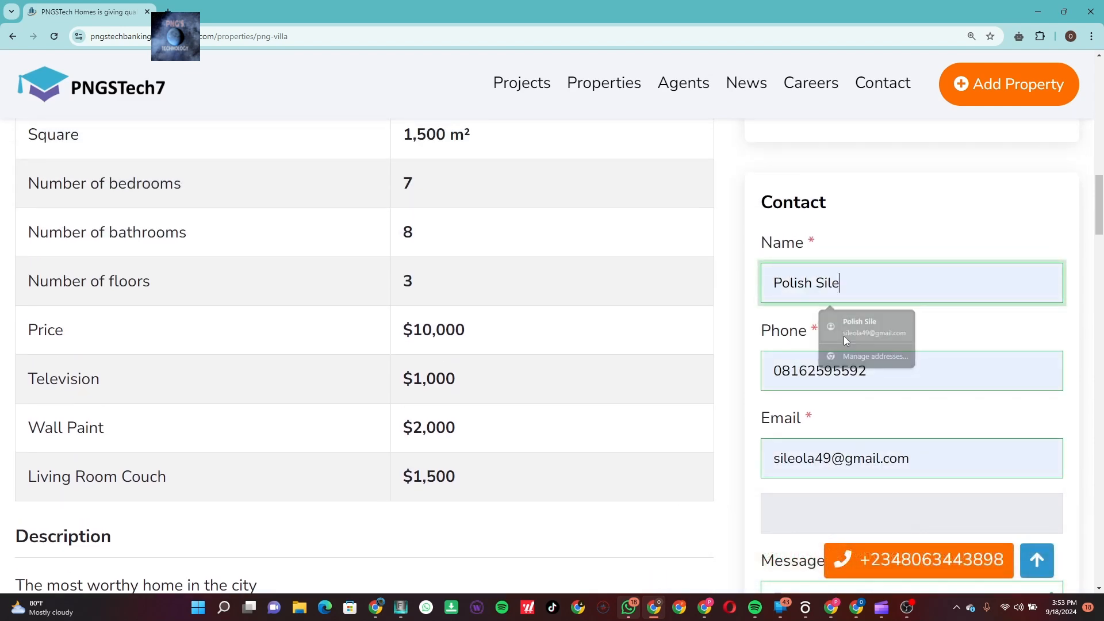
scroll(870, 424, down, 2)
click(866, 475)
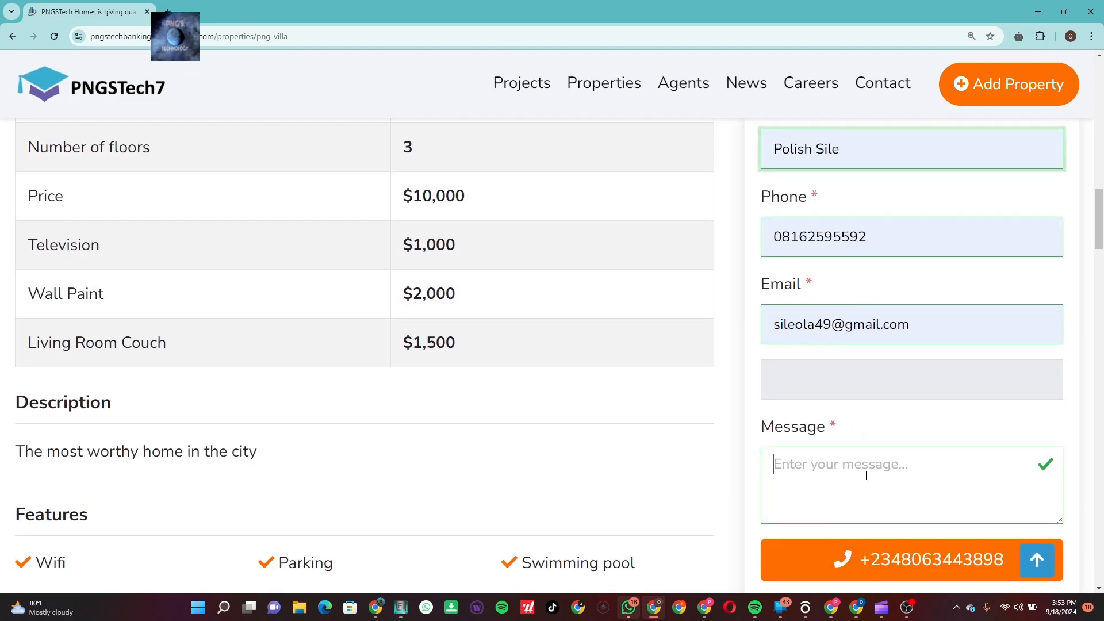
text(https://pngstechbankingclass.jrlendib.com/)
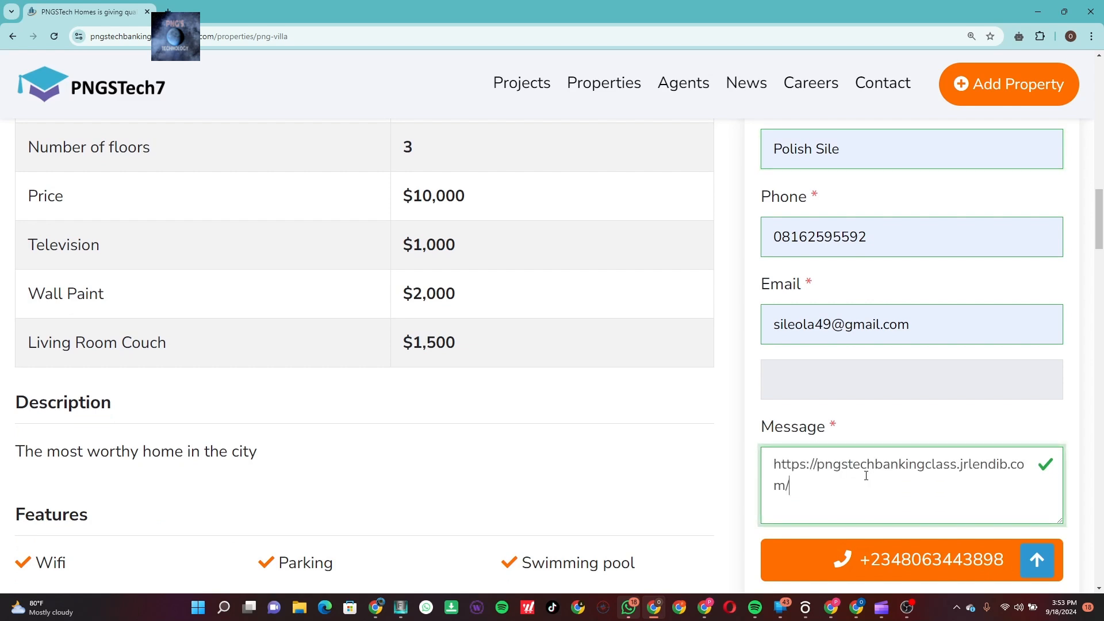
click(813, 555)
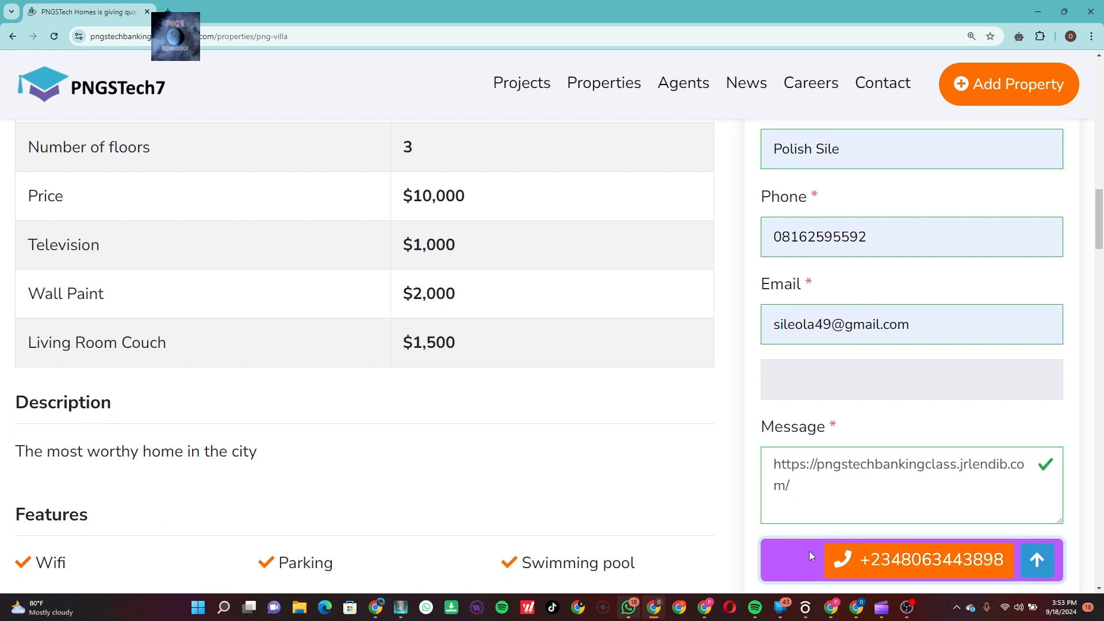
scroll(734, 468, down, 1)
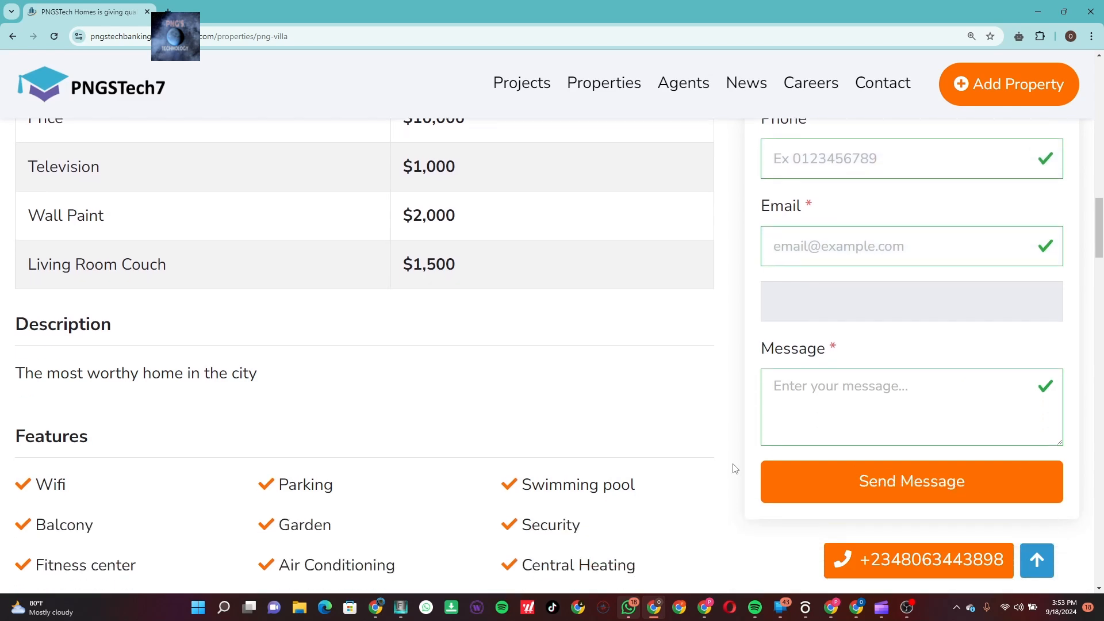
scroll(802, 280, up, 2)
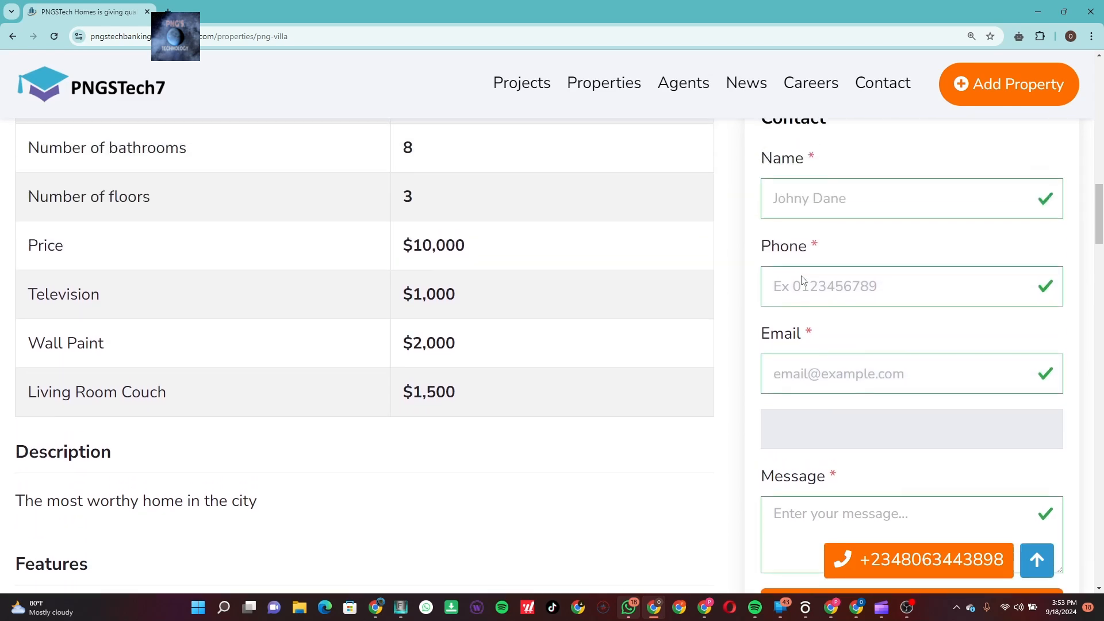
Step: In the agent's account window, reload the Consults list, view the details of consult 3, and return to the list
click(828, 607)
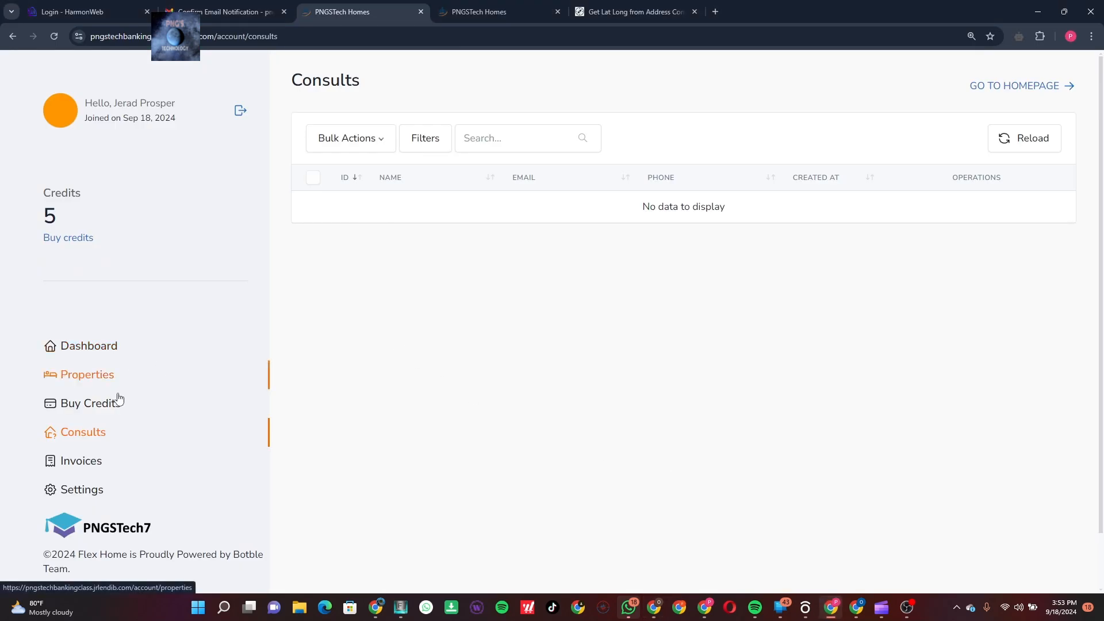
click(85, 433)
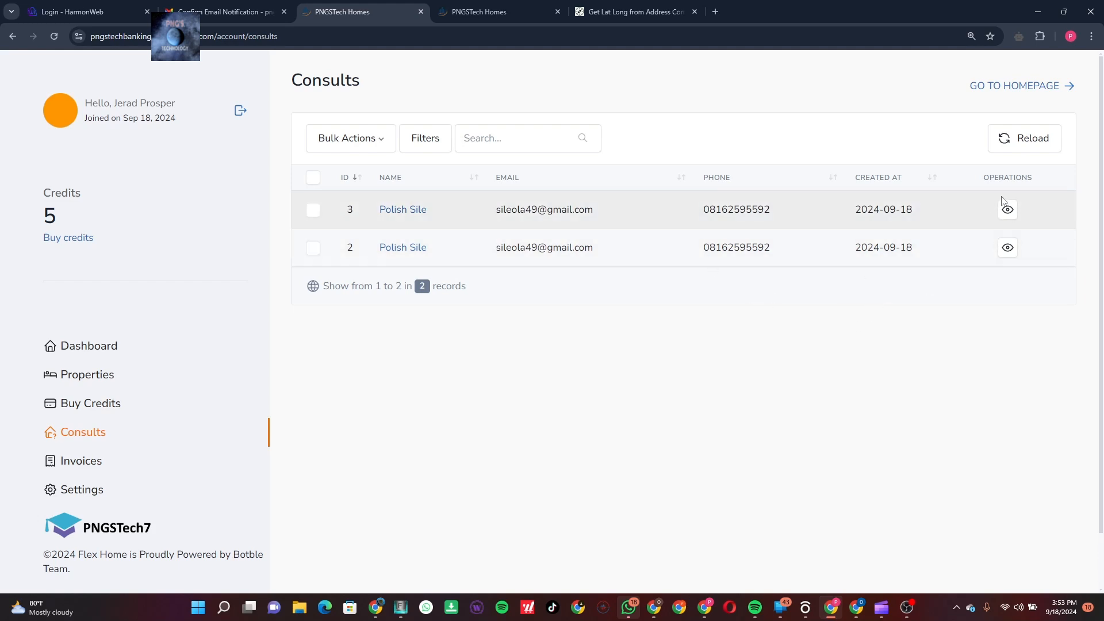
click(1009, 211)
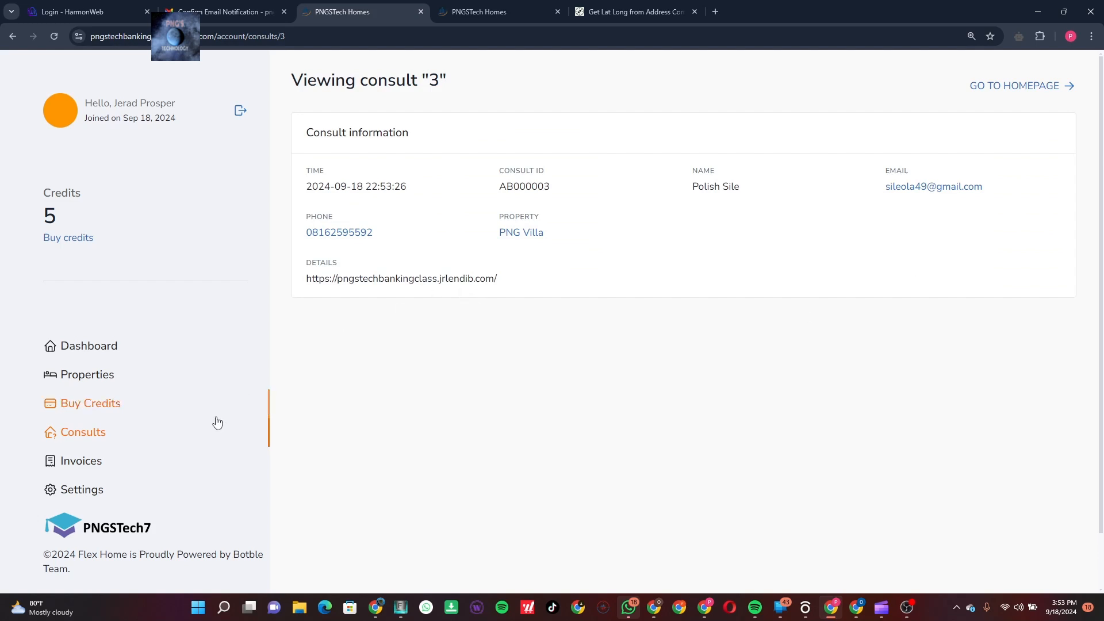
click(95, 438)
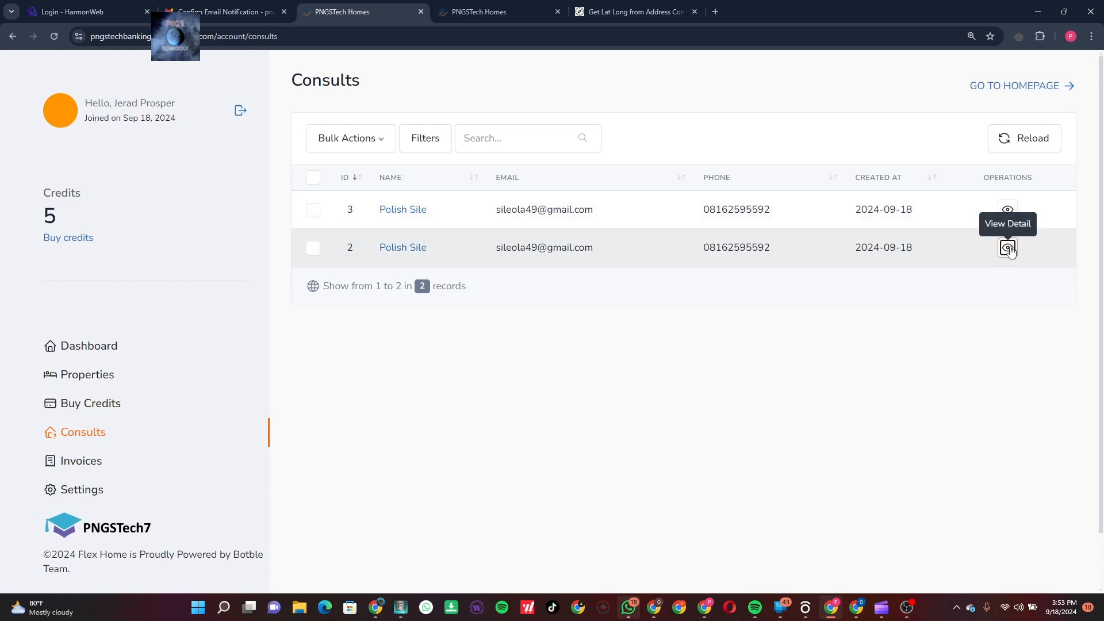
Step: View the details of consult 2 in the agent's Consults list
click(1008, 247)
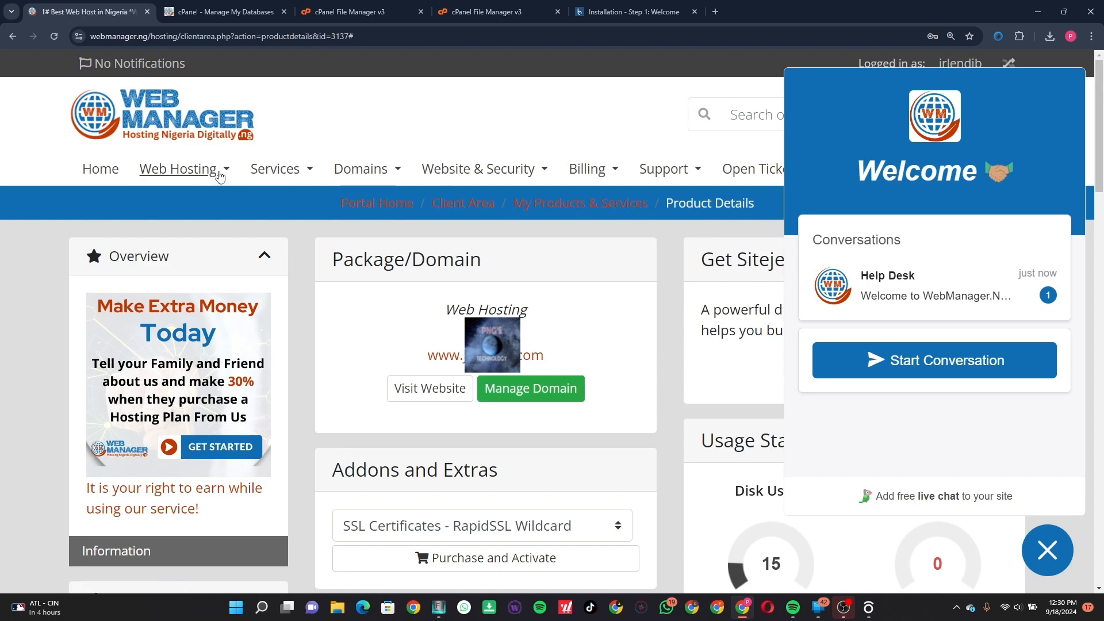
Step: On the WebManager.NG hosting site, open the Shared Hosting plans and start an order for the one-year Flex plan
click(220, 173)
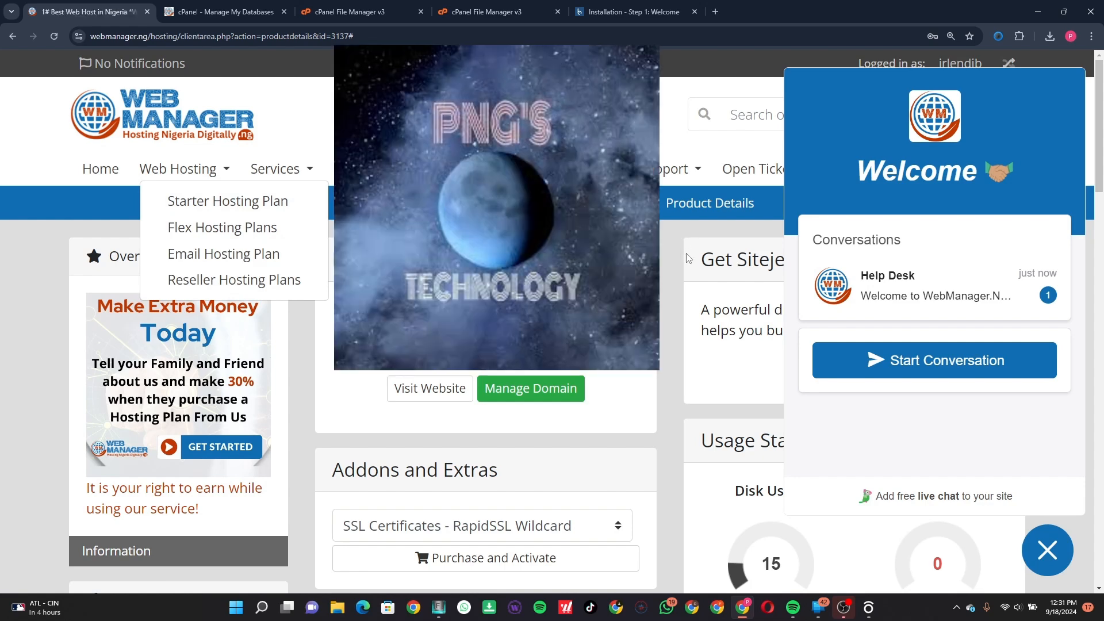
scroll(672, 360, down, 10)
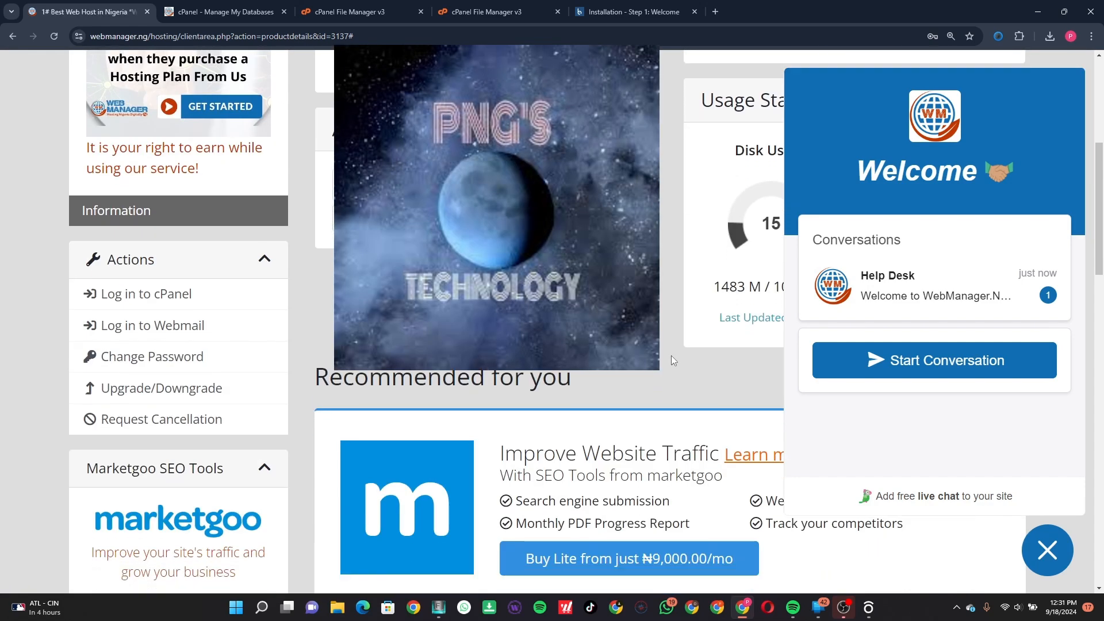
scroll(673, 360, down, 14)
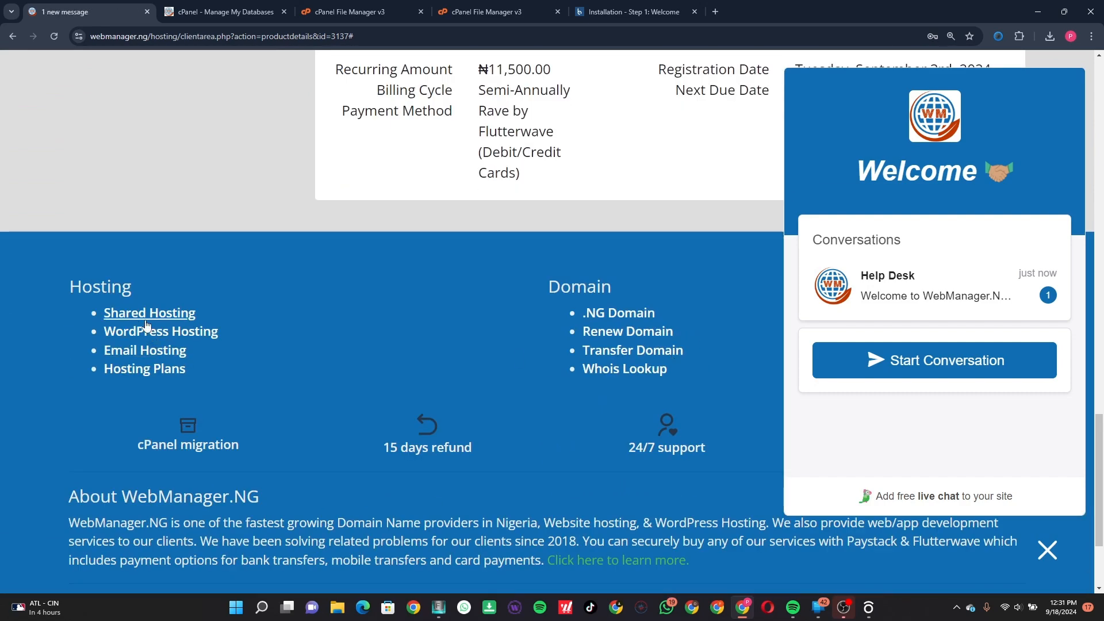
click(149, 315)
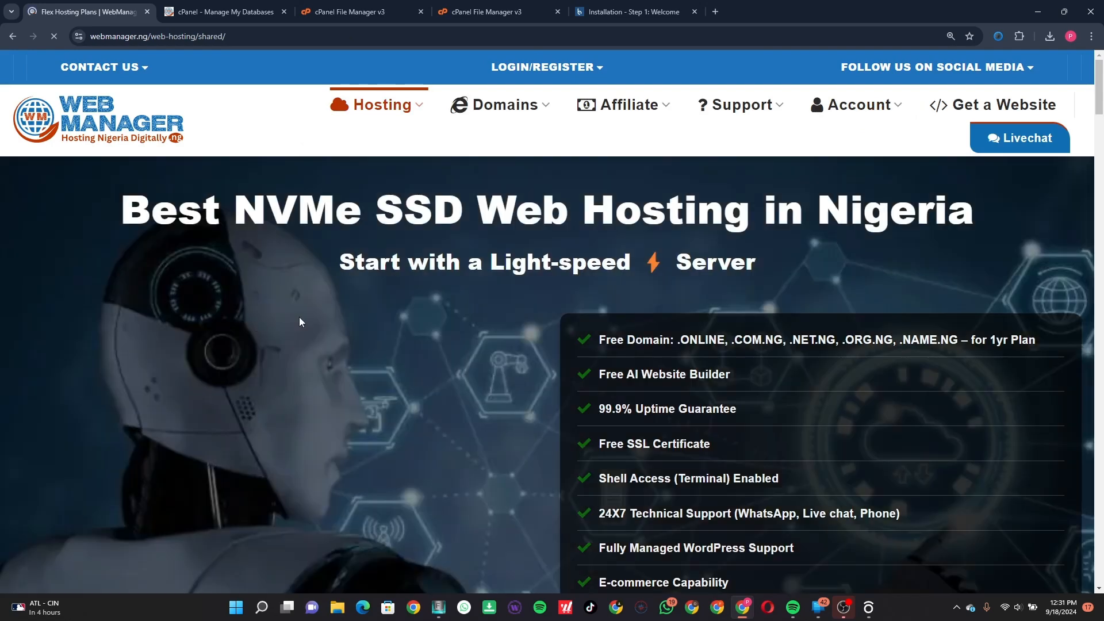
scroll(550, 379, down, 10)
scroll(550, 380, down, 5)
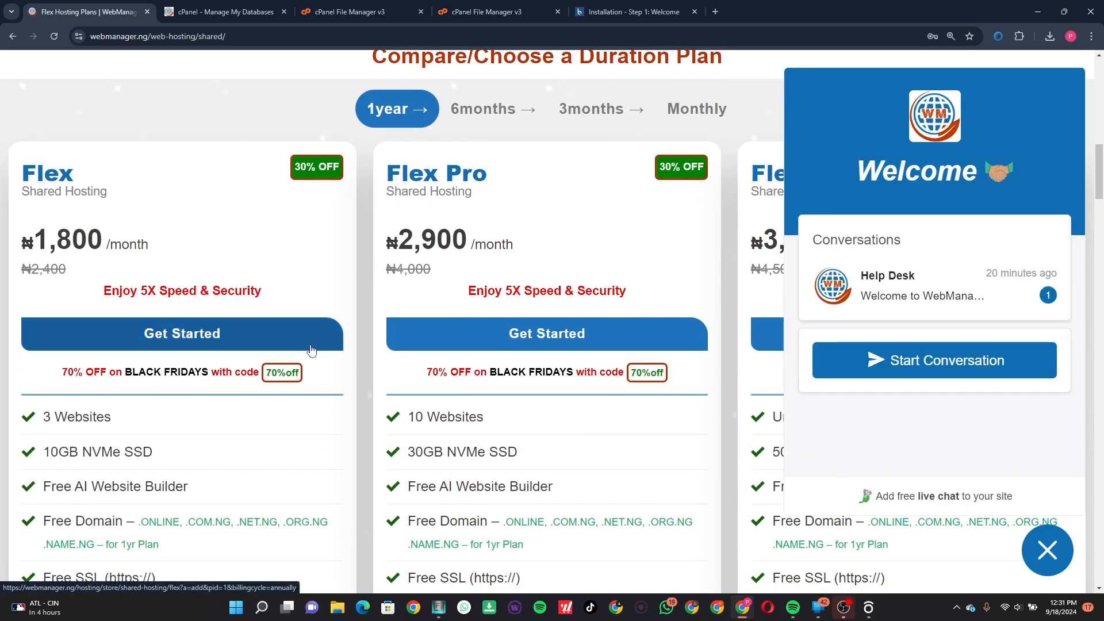
click(294, 344)
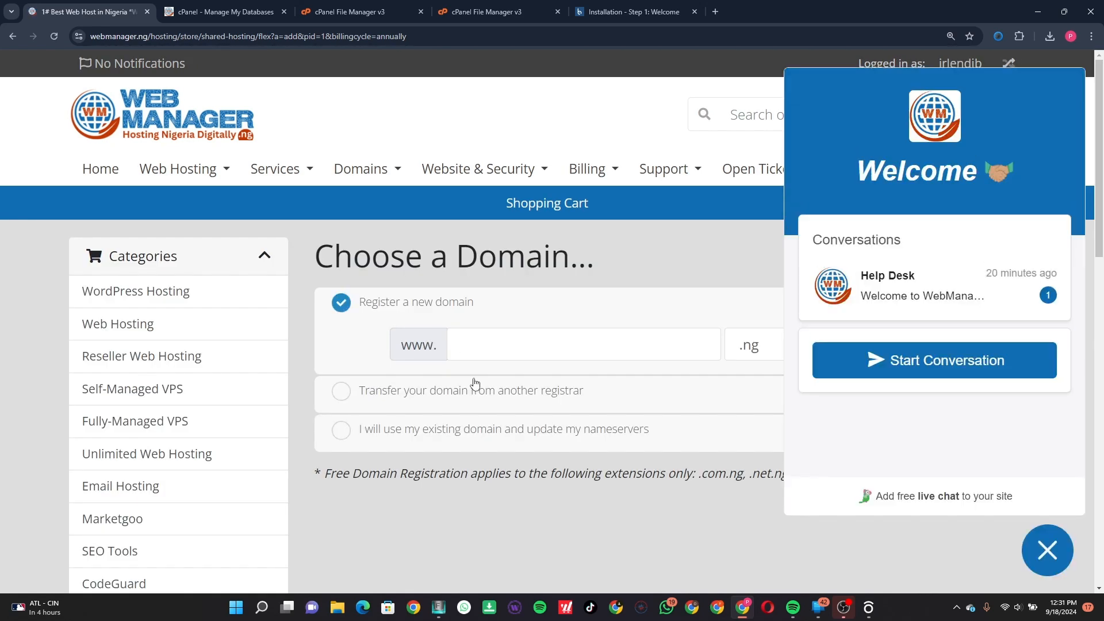
Step: Enter pngstech_realestate with the .com extension as the new domain, dismiss the chat widget, and check the domain's availability
text(pngstech_)
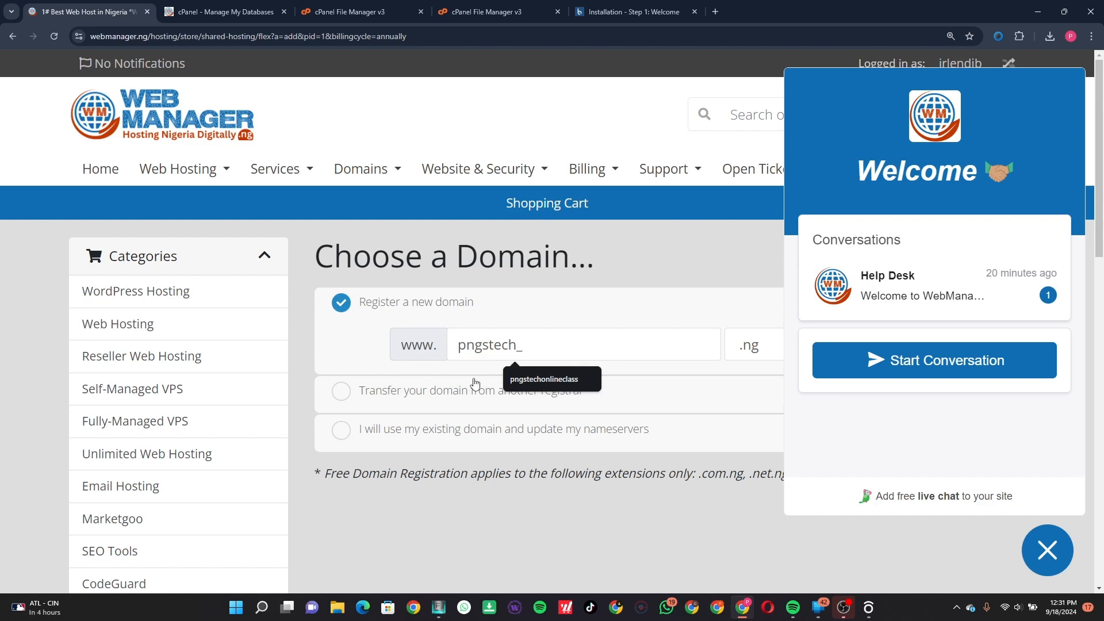
text( real)
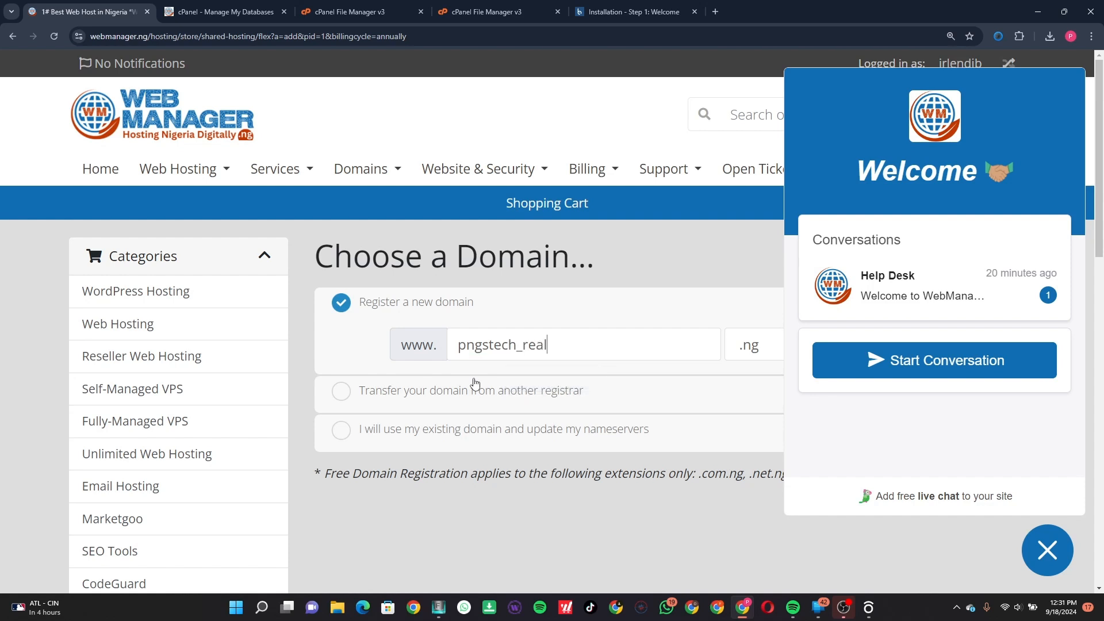
text(estate)
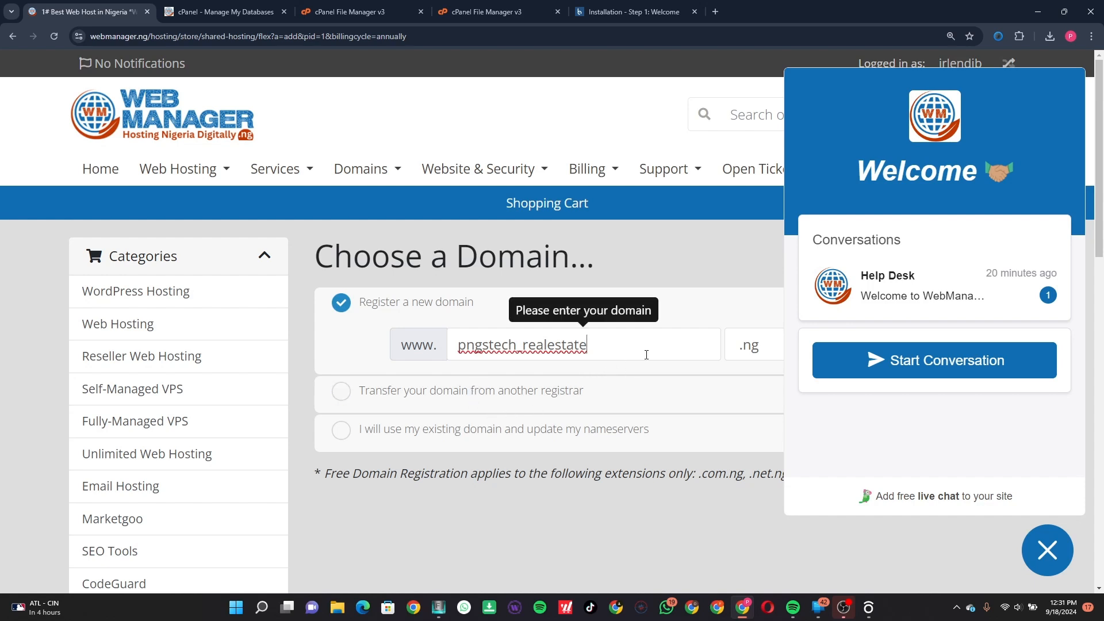
click(749, 350)
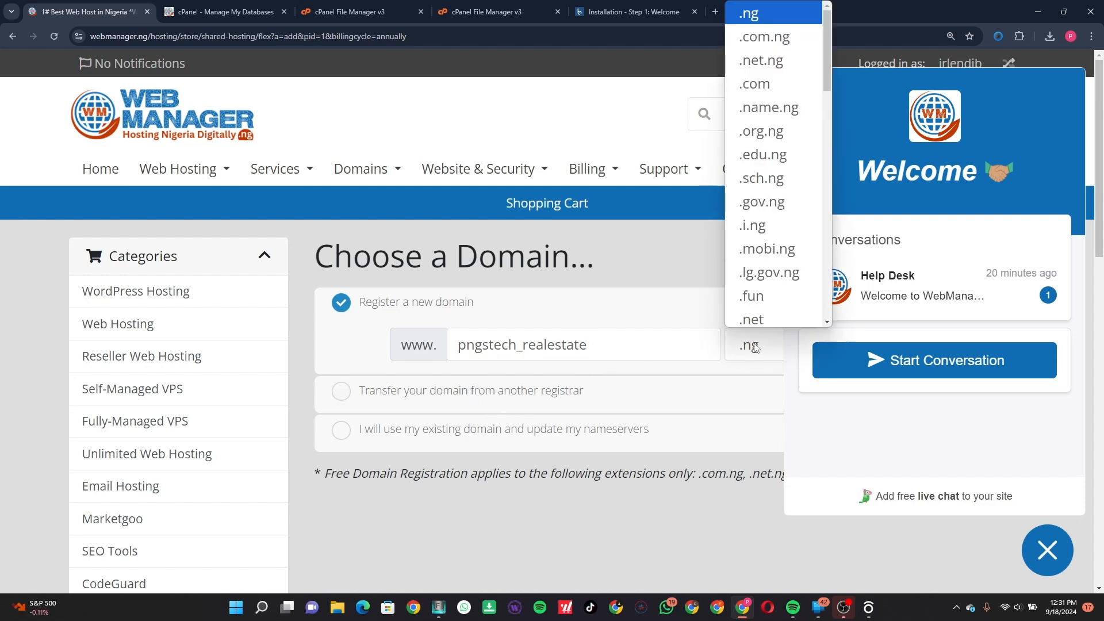
click(753, 81)
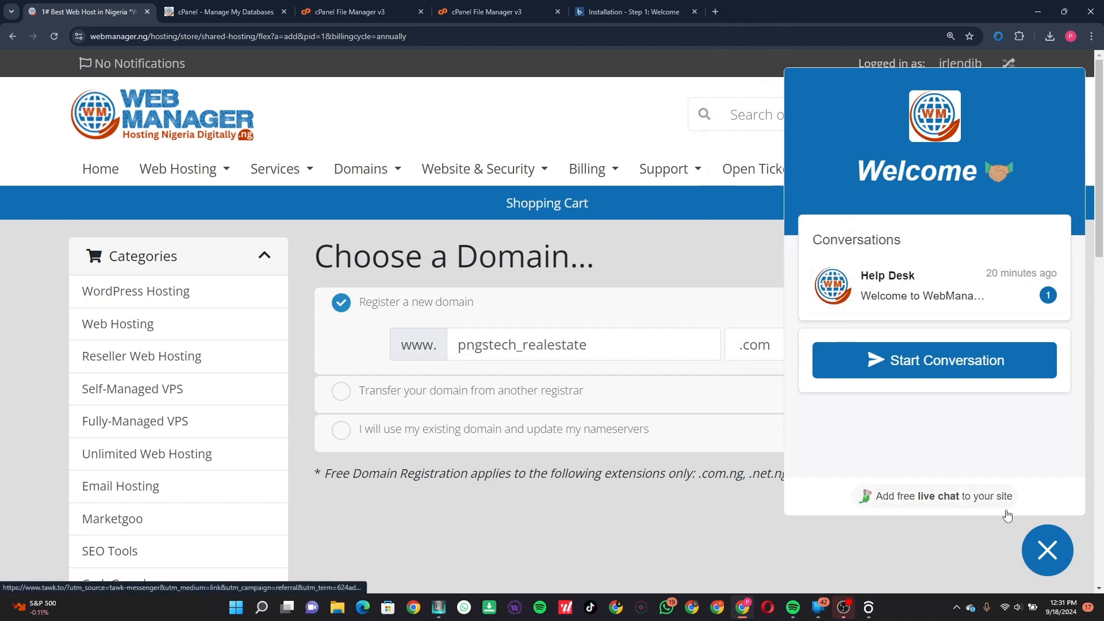
click(1045, 553)
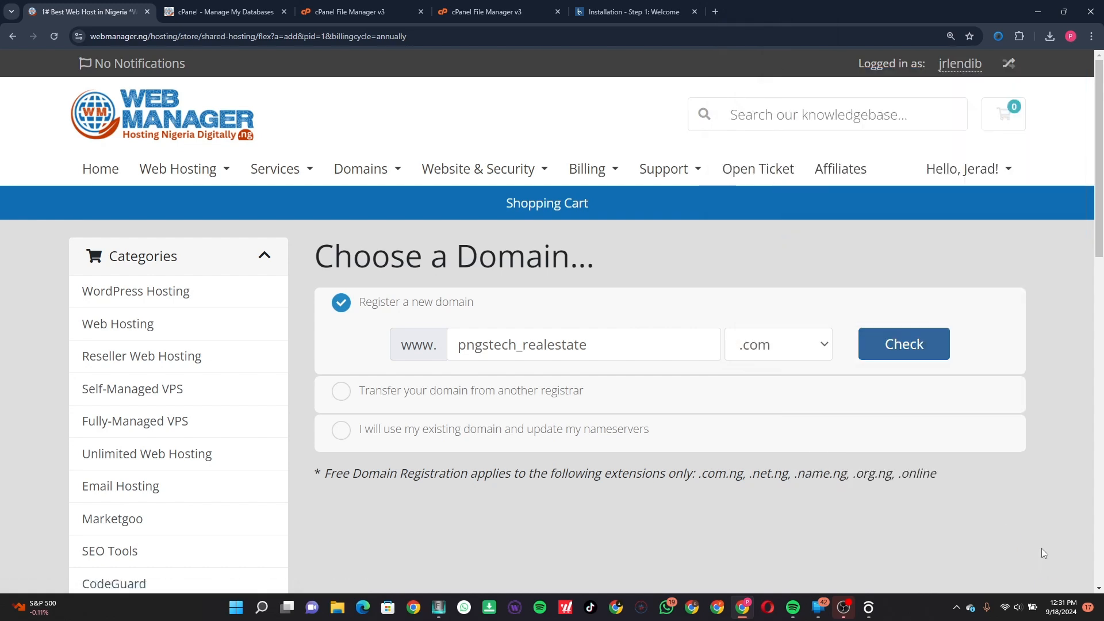
click(906, 357)
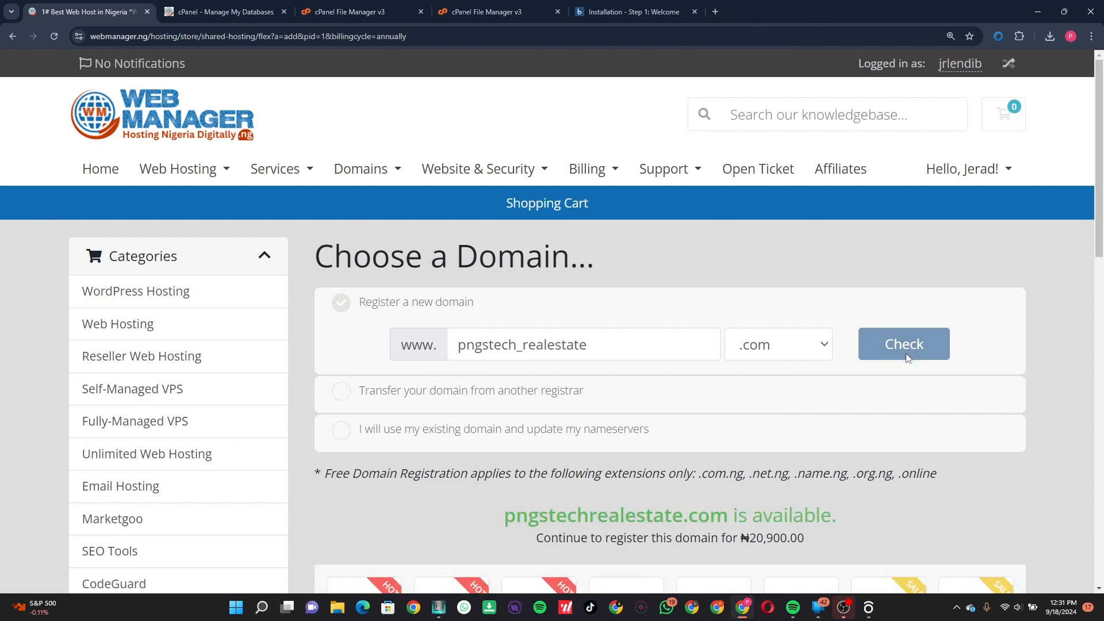
Step: Add the .com version of the checked domain to the order and continue to the hosting plan's configuration
scroll(753, 506, down, 3)
scroll(750, 516, down, 2)
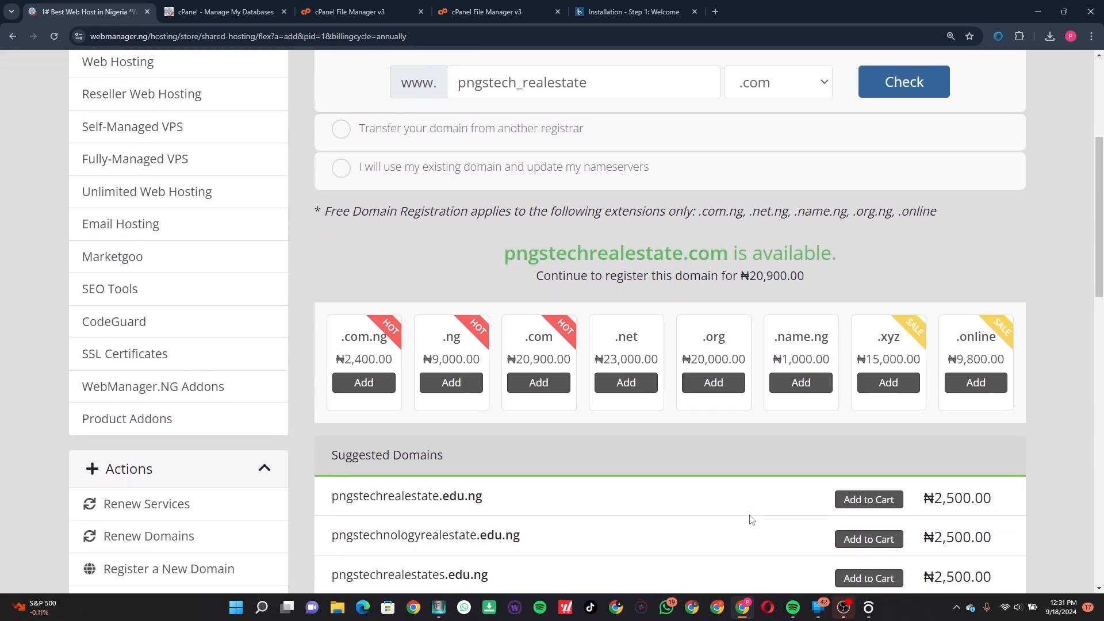
scroll(752, 517, down, 2)
scroll(751, 517, up, 2)
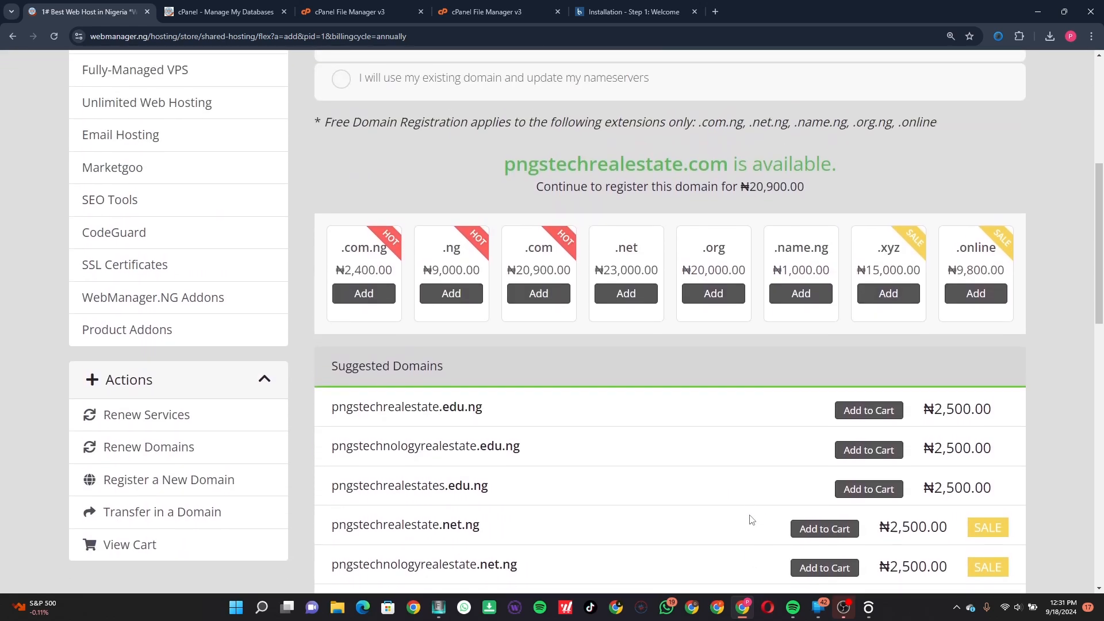
click(542, 293)
scroll(588, 339, down, 7)
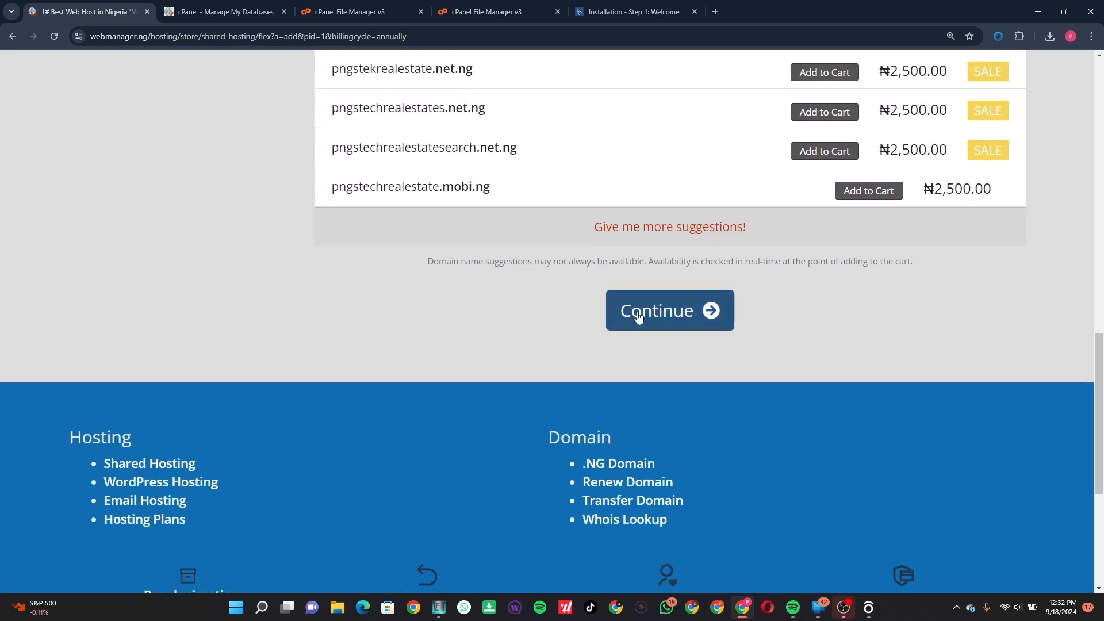
click(638, 315)
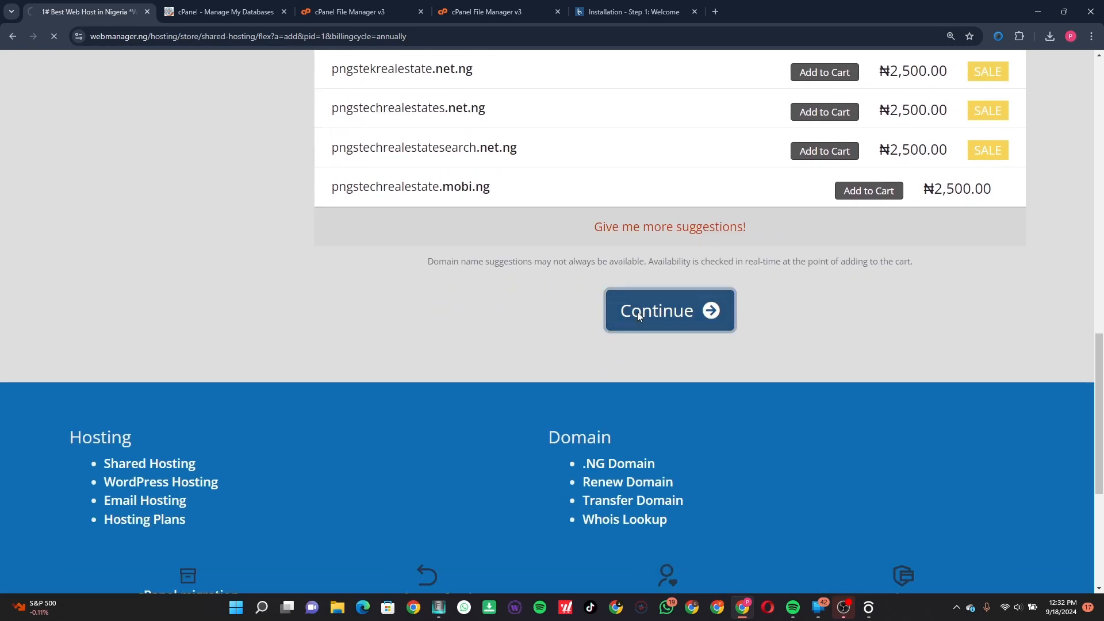
Step: Choose the ₦21,800.00 Annually (Free Domain) billing cycle for the Flex plan and continue to the domain configuration
scroll(637, 312, down, 8)
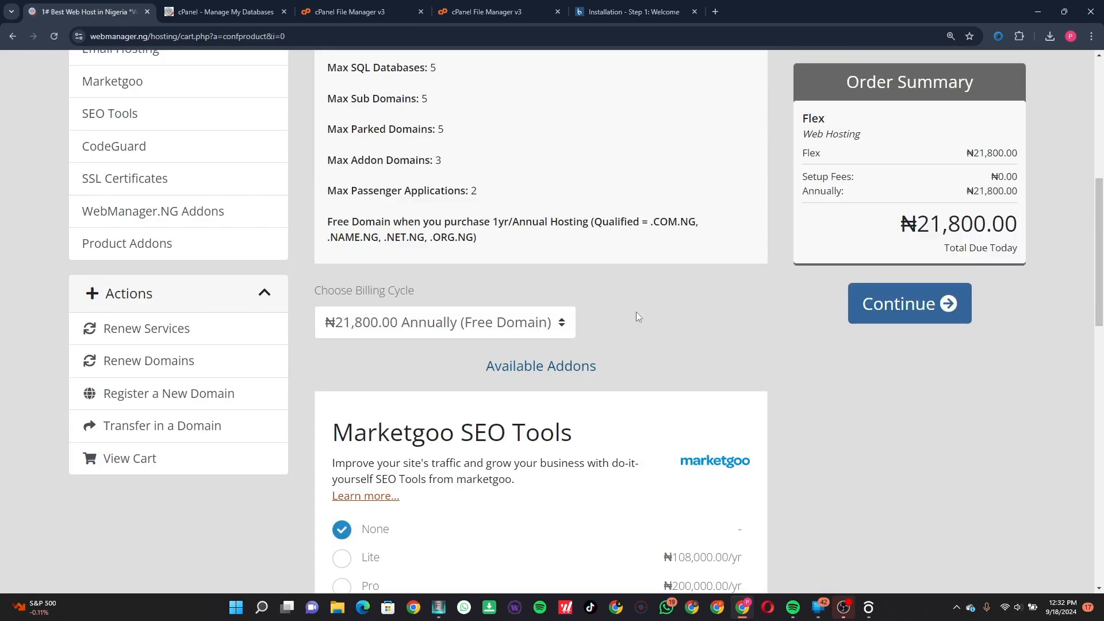
click(535, 323)
click(535, 323)
click(535, 323)
click(534, 323)
click(529, 323)
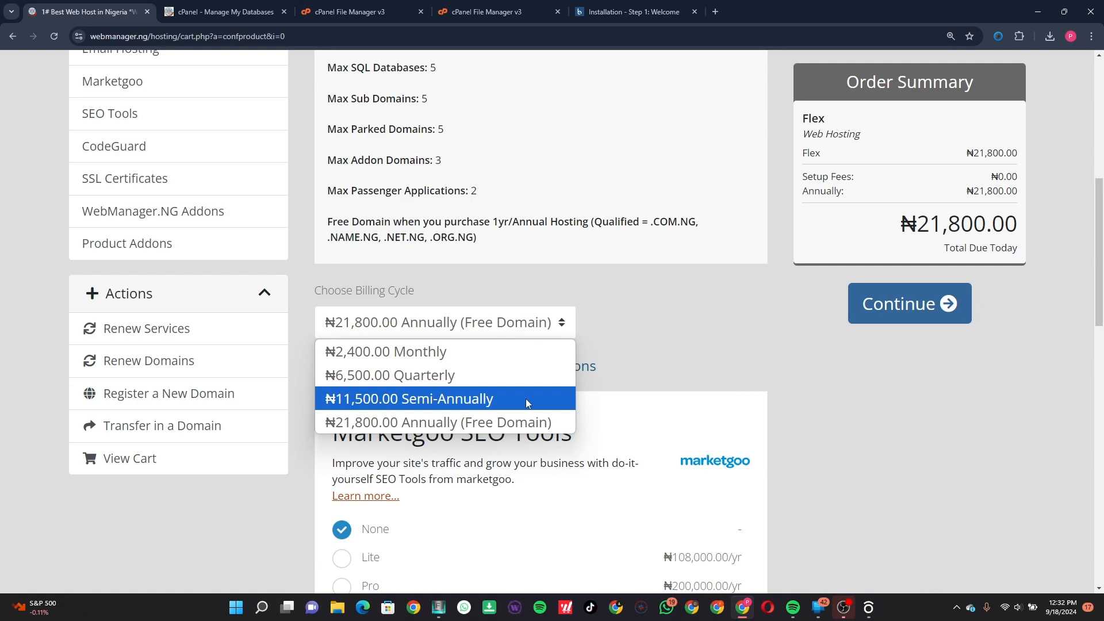
click(549, 427)
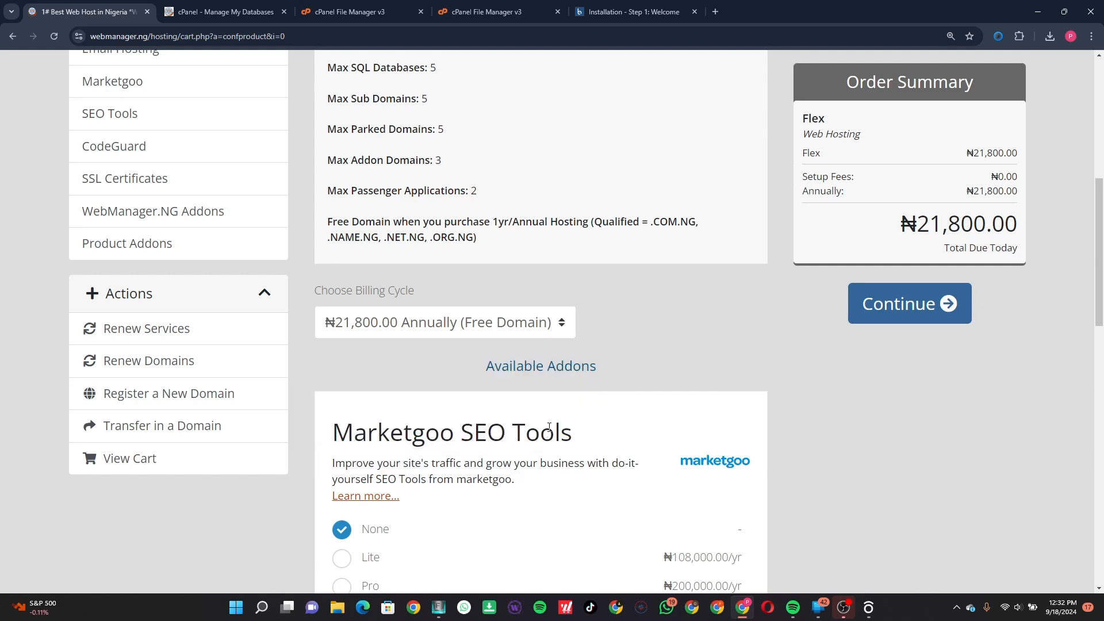
click(914, 297)
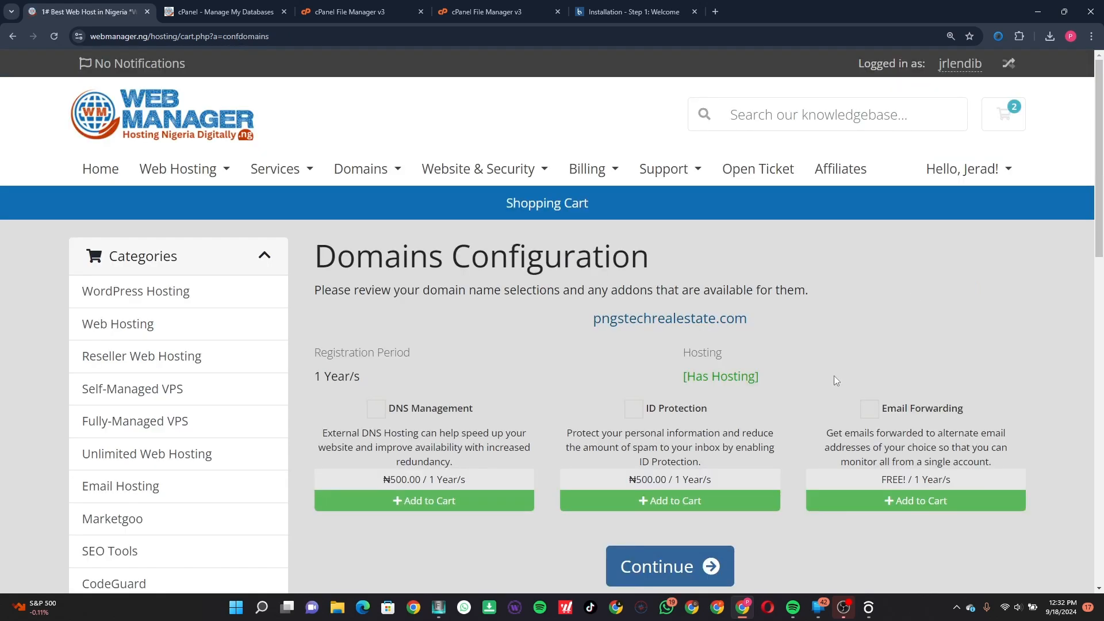
Step: Add ID Protection and Email Forwarding to the domain registration, and proceed through the cart review to checkout
click(699, 501)
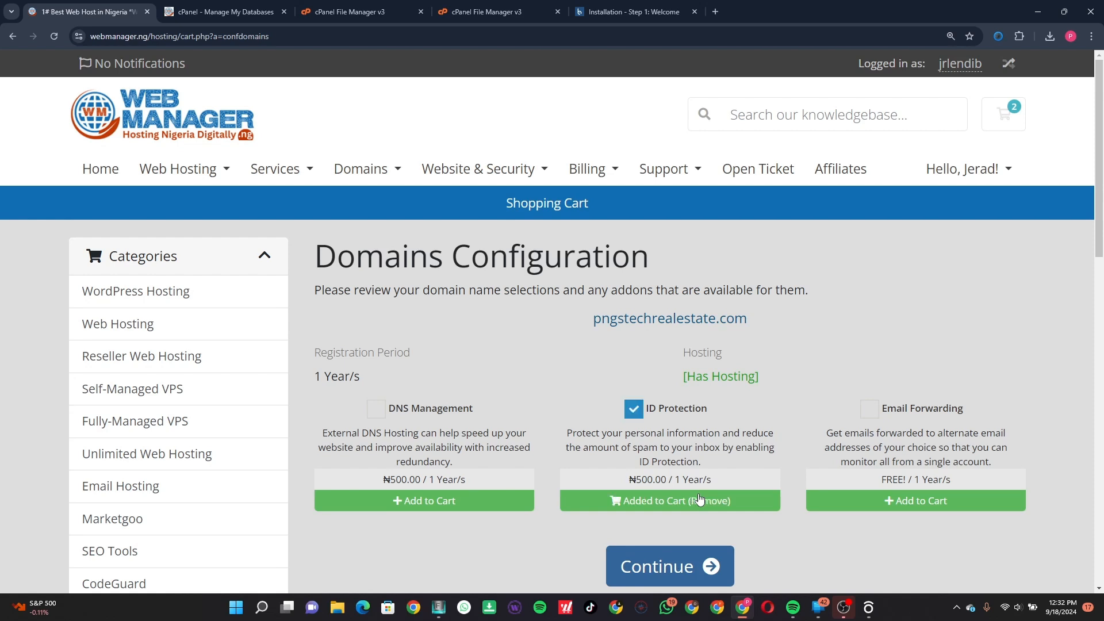
click(871, 504)
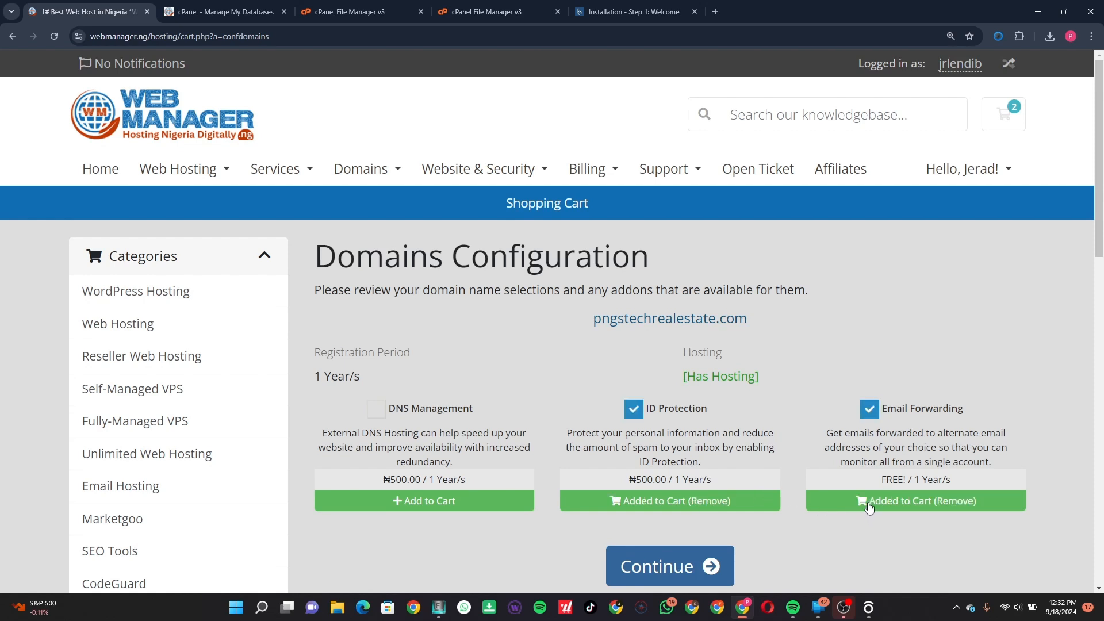
click(702, 575)
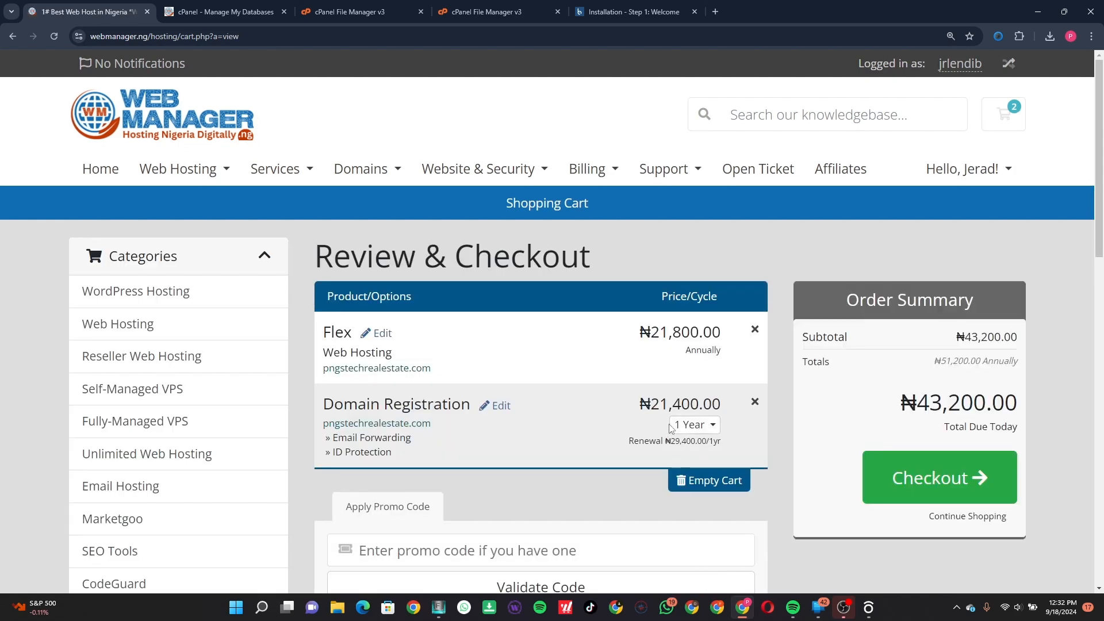
click(904, 483)
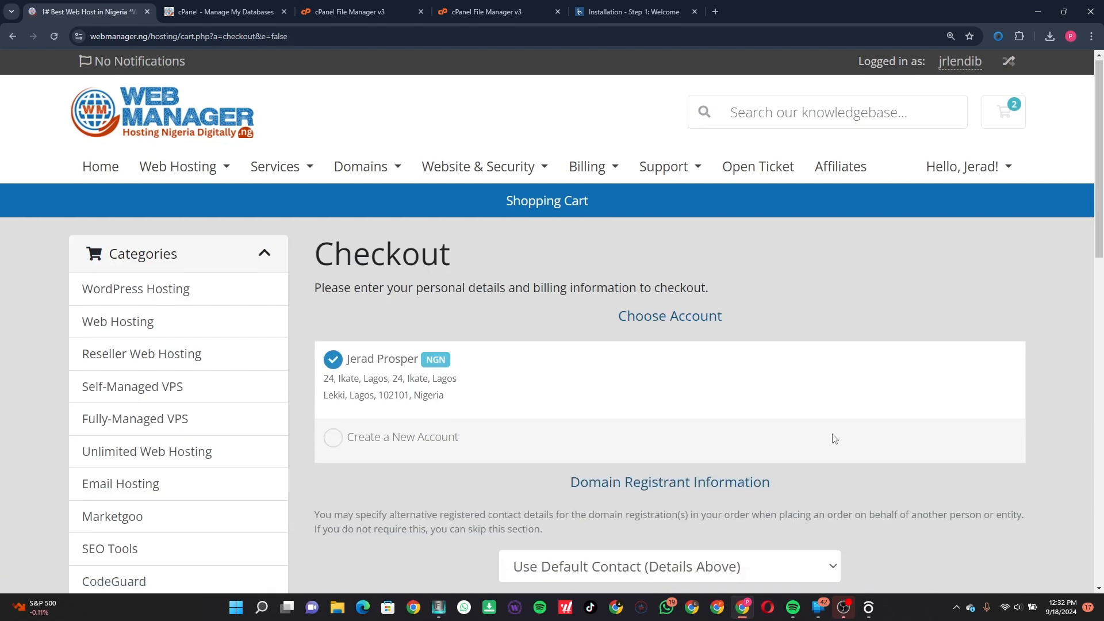
Step: Examine the checkout page's account choice, domain registrant contact, total due and available payment methods
scroll(833, 434, down, 1)
scroll(833, 435, down, 2)
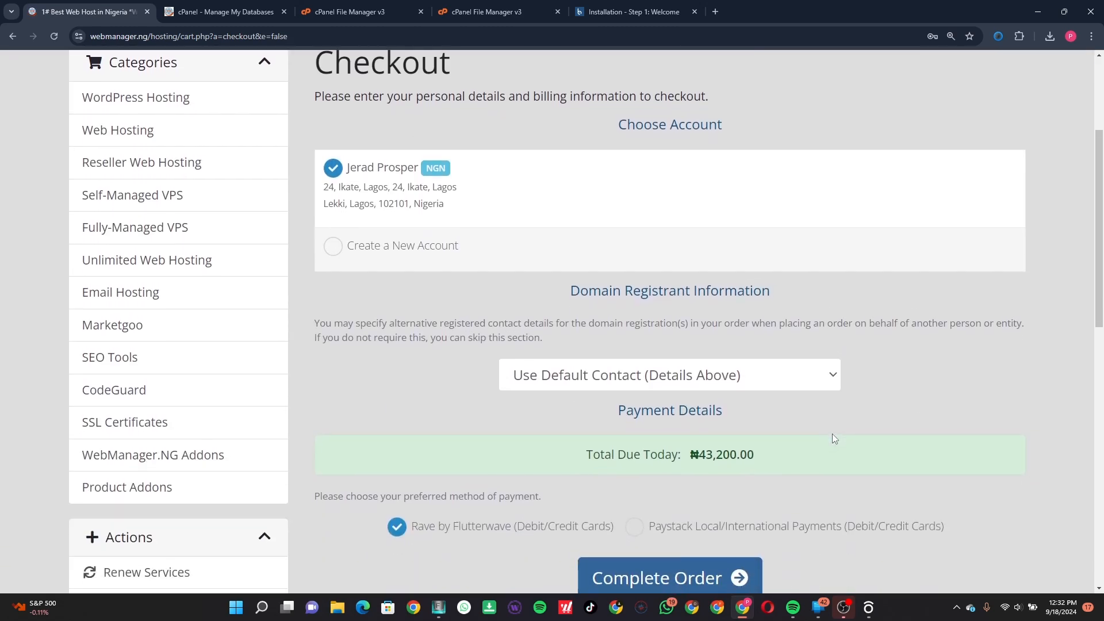
scroll(834, 439, down, 1)
scroll(834, 439, up, 1)
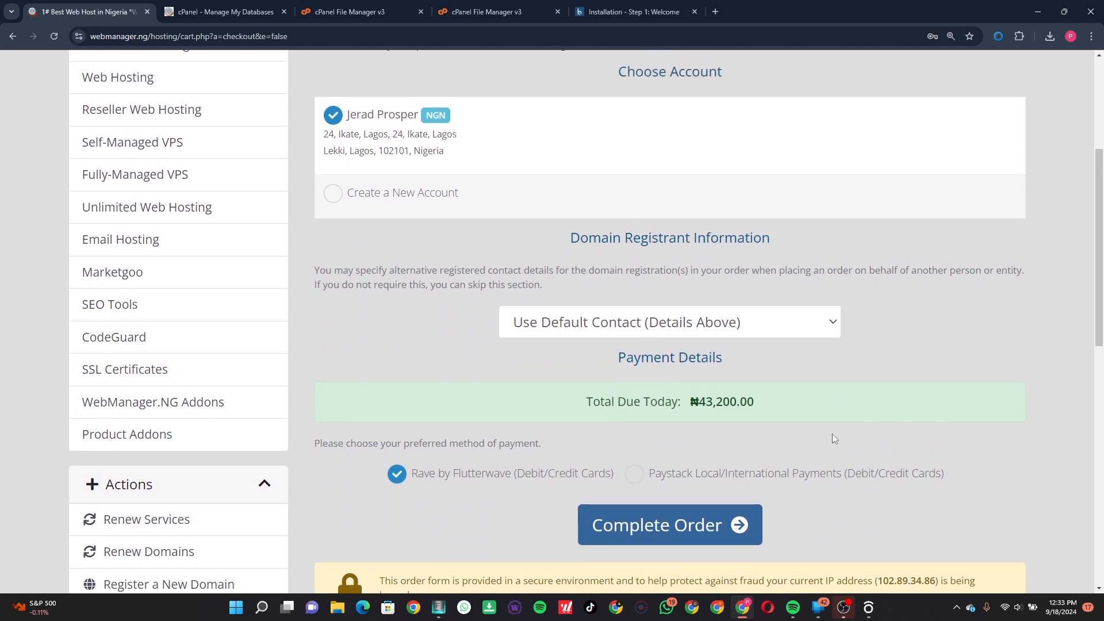
scroll(834, 439, down, 1)
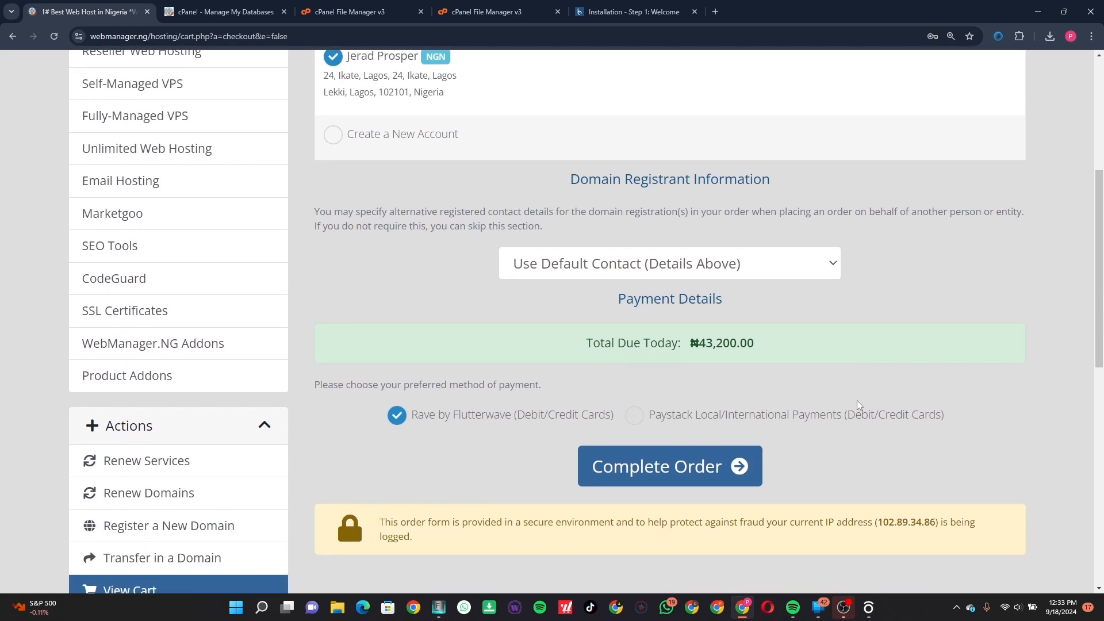
scroll(857, 402, up, 1)
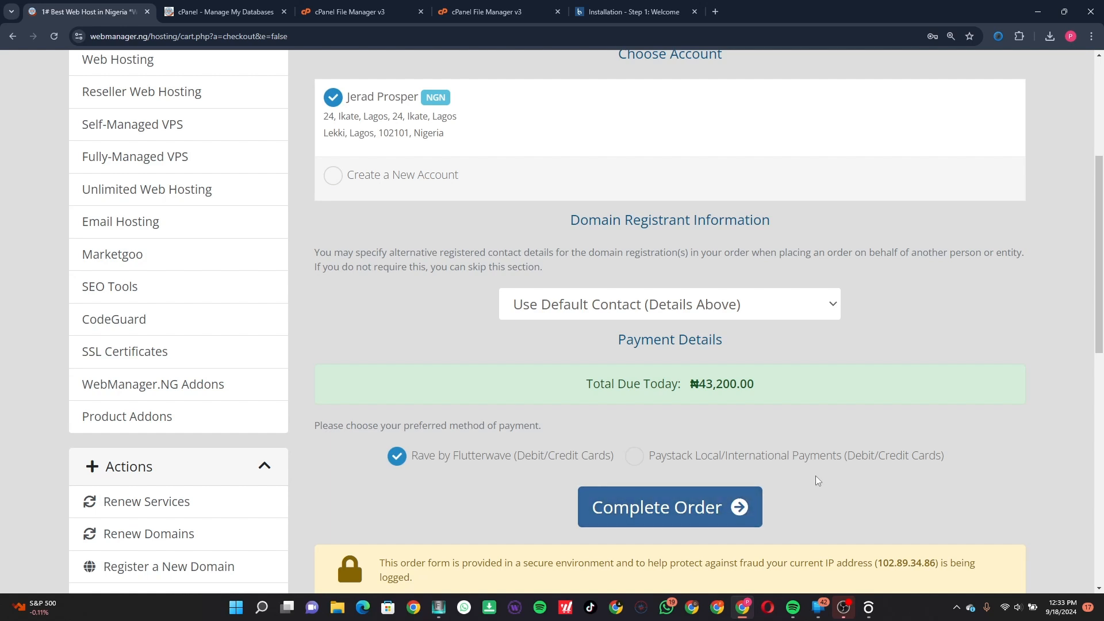
scroll(907, 298, up, 5)
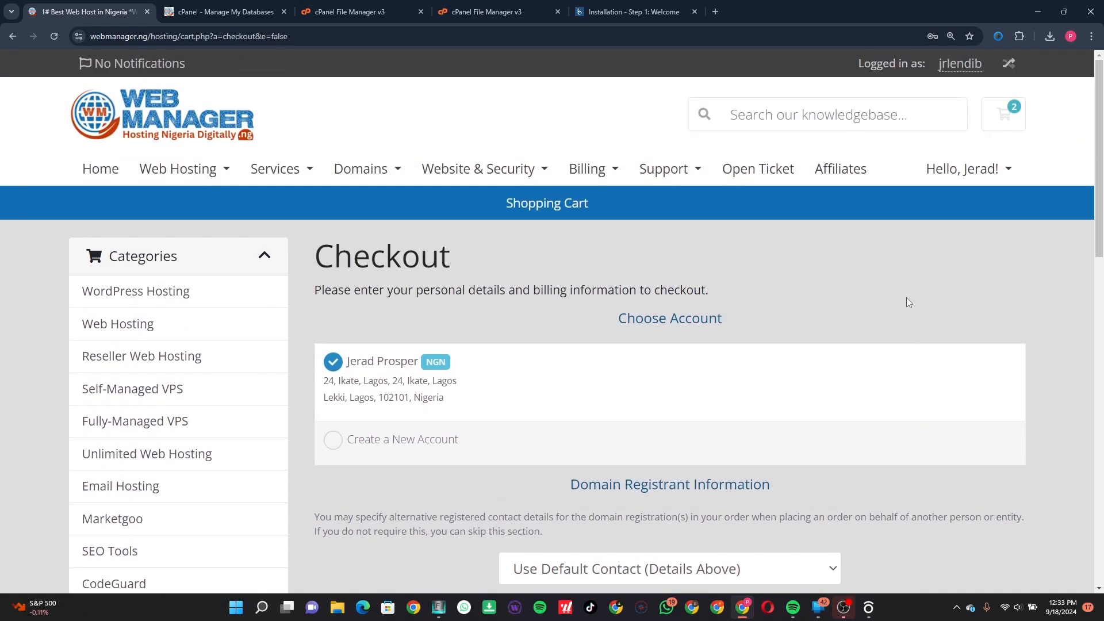
scroll(906, 297, down, 2)
scroll(906, 298, up, 1)
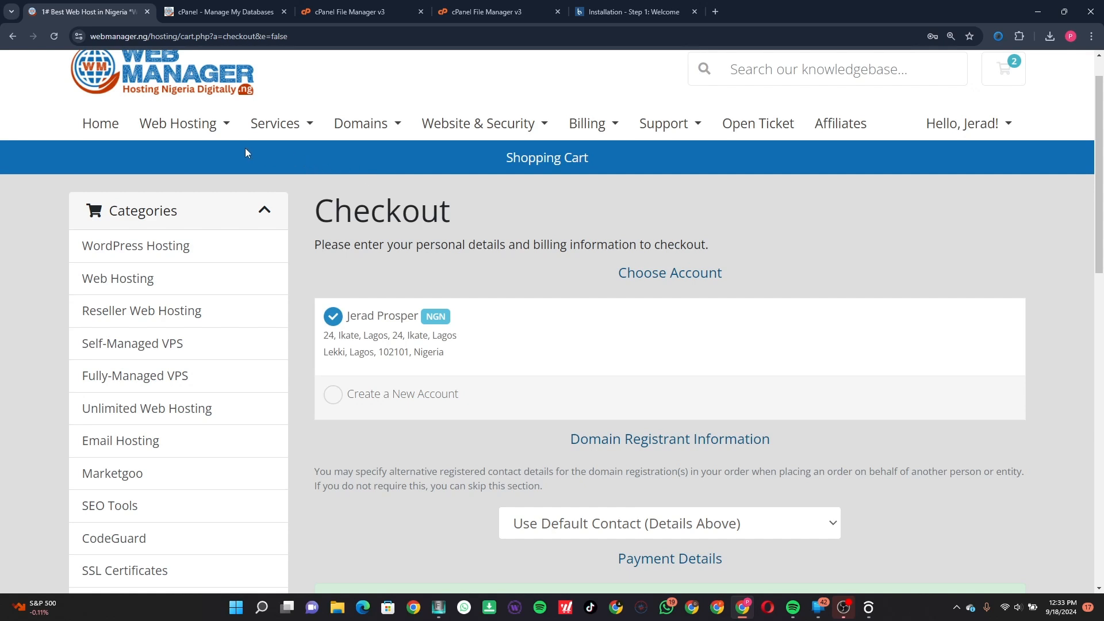
Step: Return to the WebManager.NG homepage and open the login and registration form
click(171, 128)
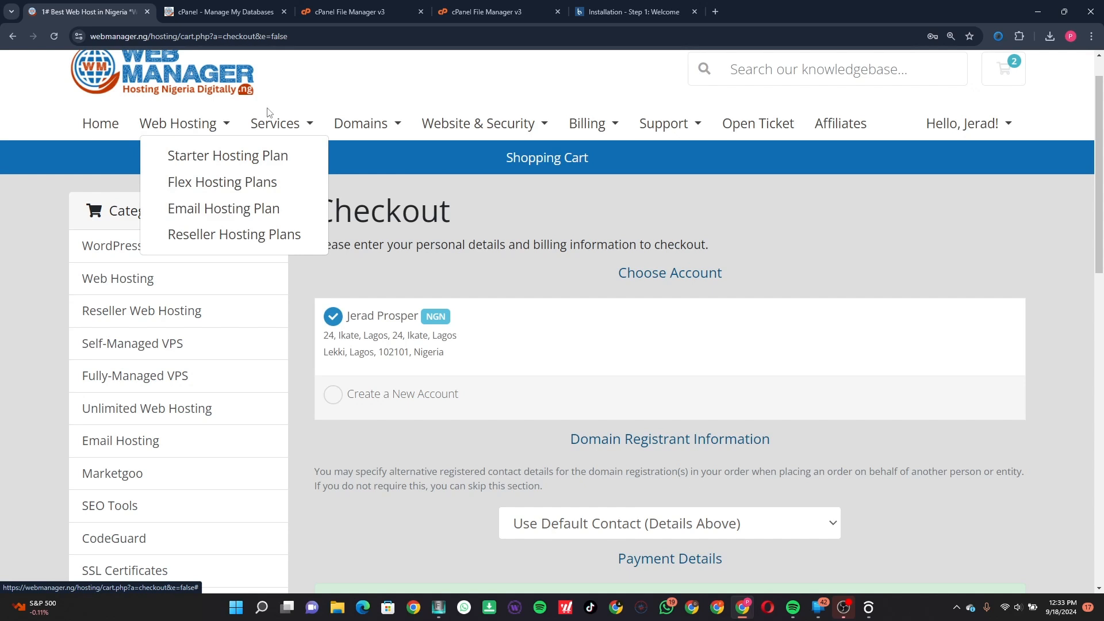
click(163, 81)
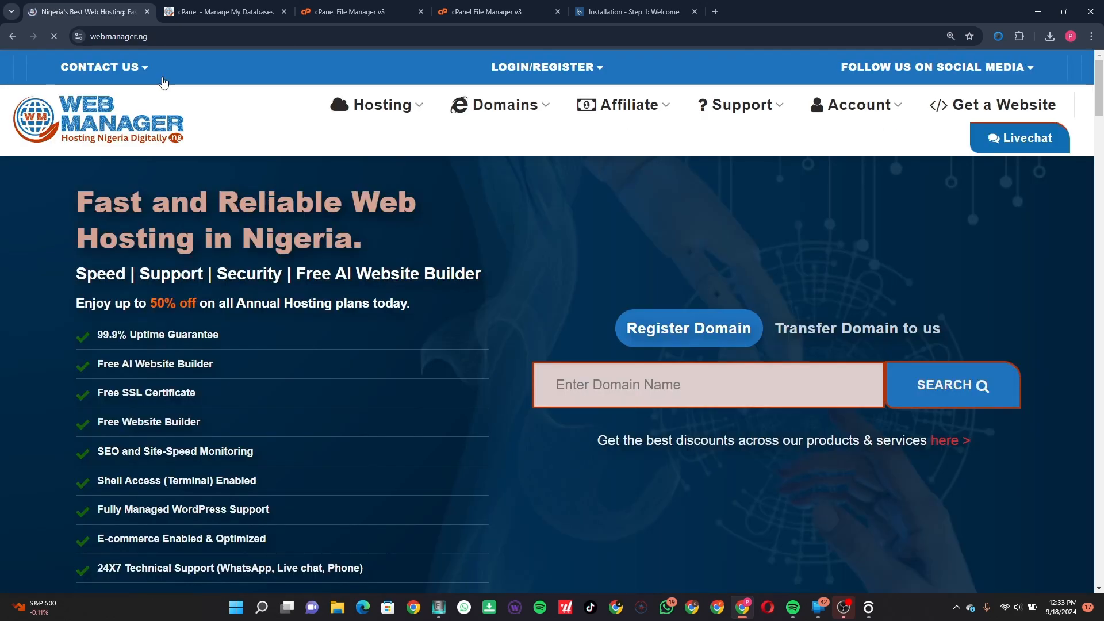
mouse_move(539, 71)
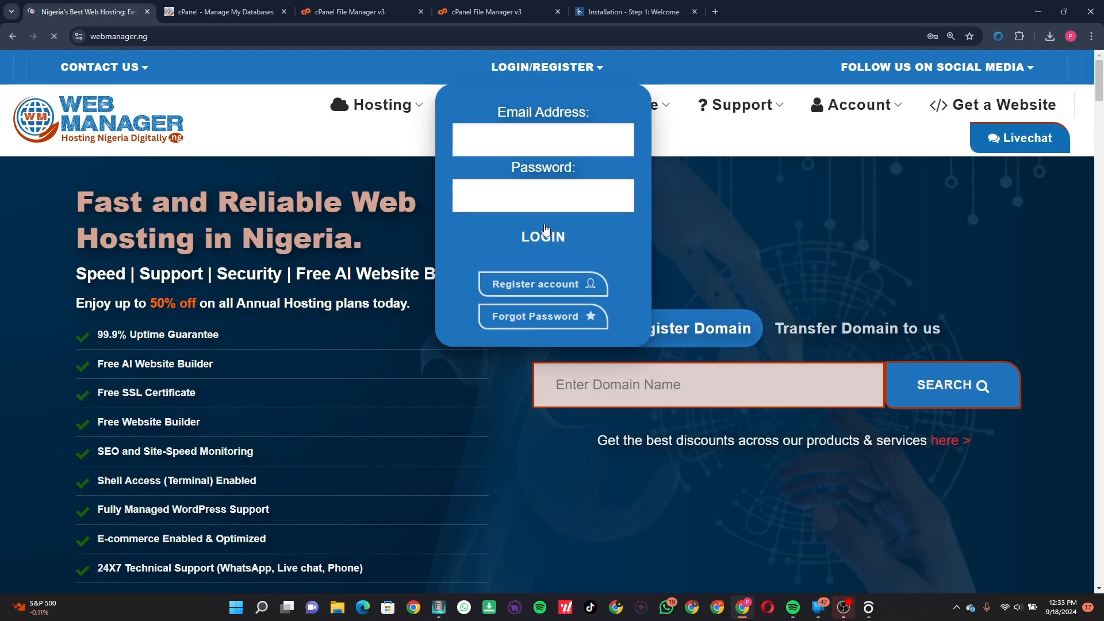
Step: Log in to the WebManager.NG client area and open the product details of the active Flex hosting service
click(545, 236)
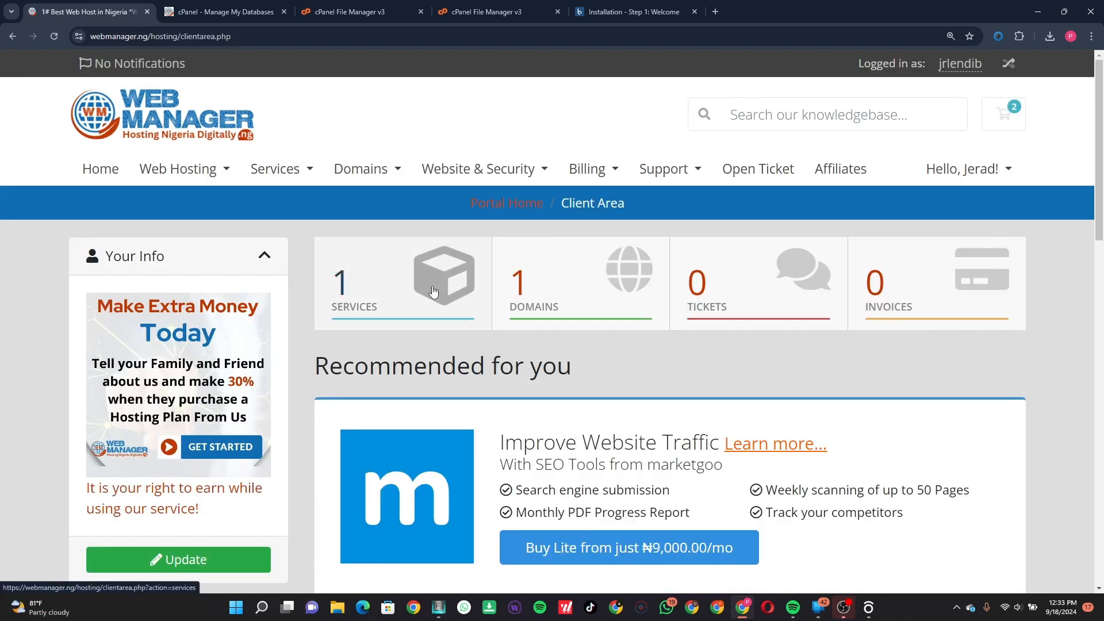
click(433, 291)
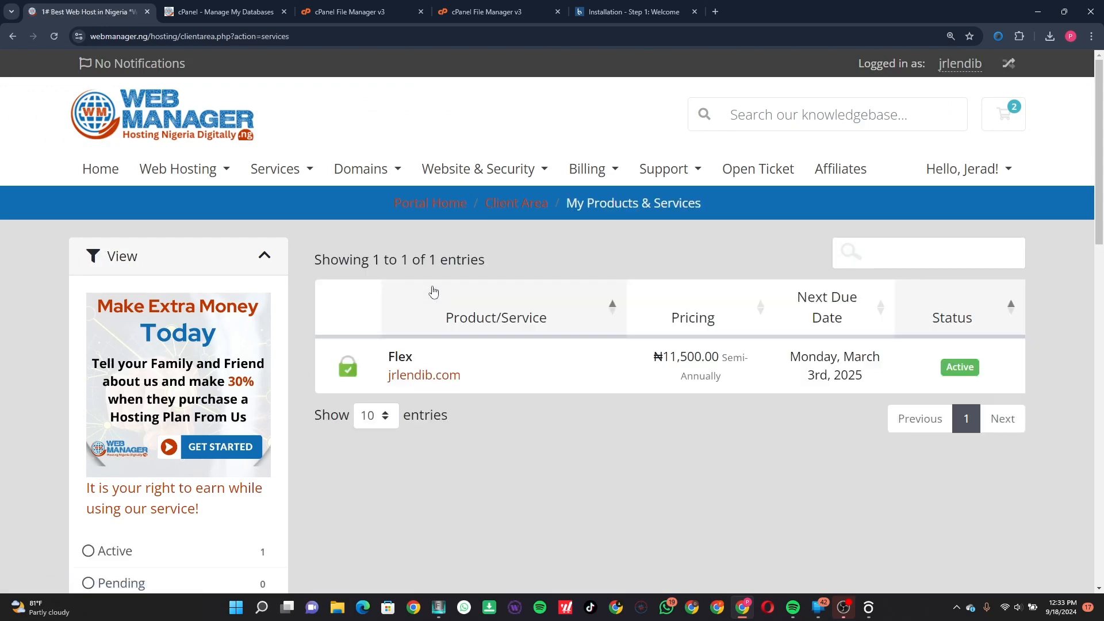
click(503, 365)
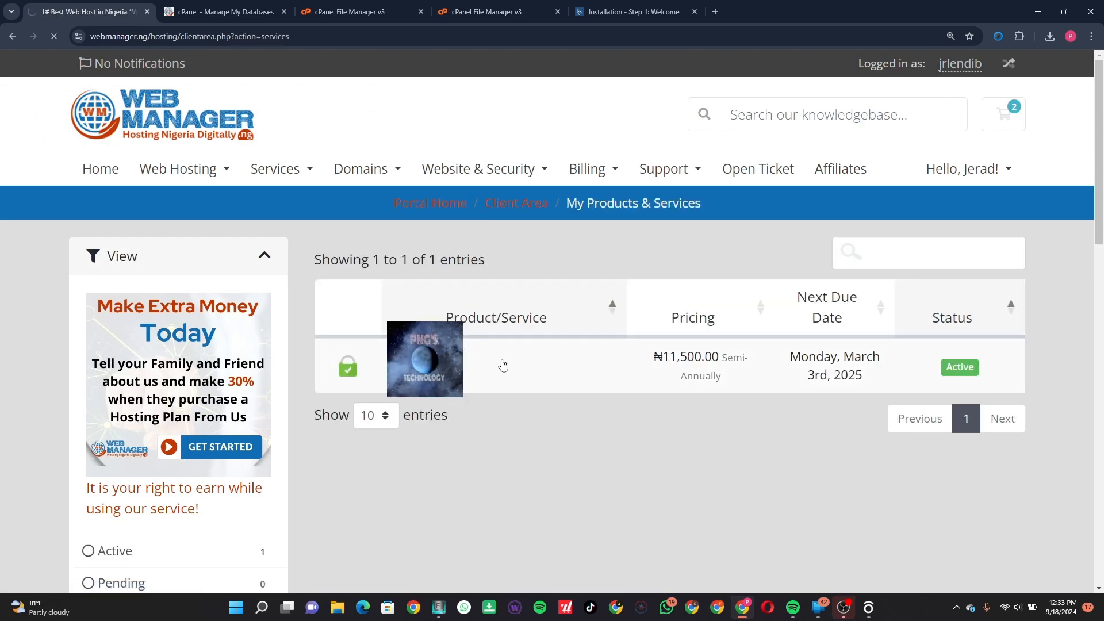
Step: Log in to the Flex service's cPanel, search its tools for "file" and open File Manager
scroll(401, 426, down, 2)
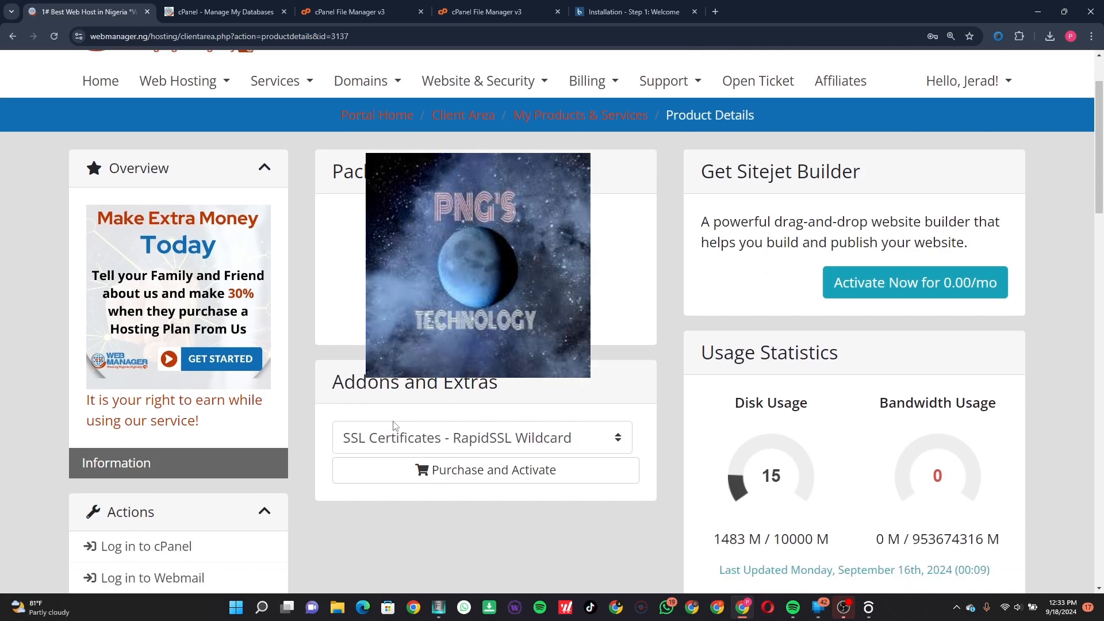
click(184, 545)
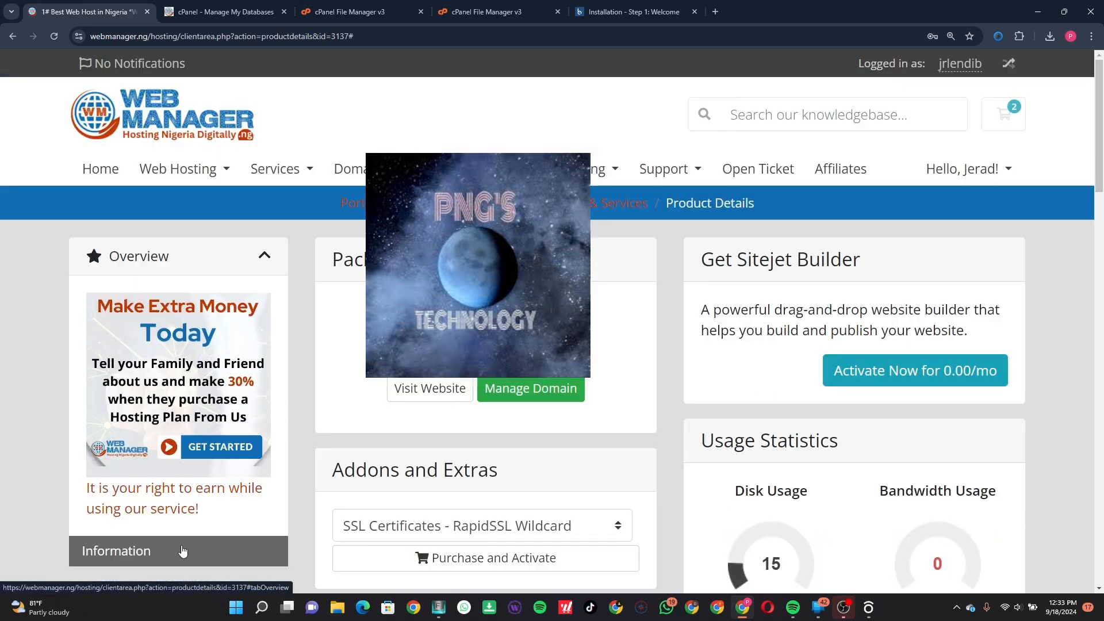
scroll(182, 550, down, 1)
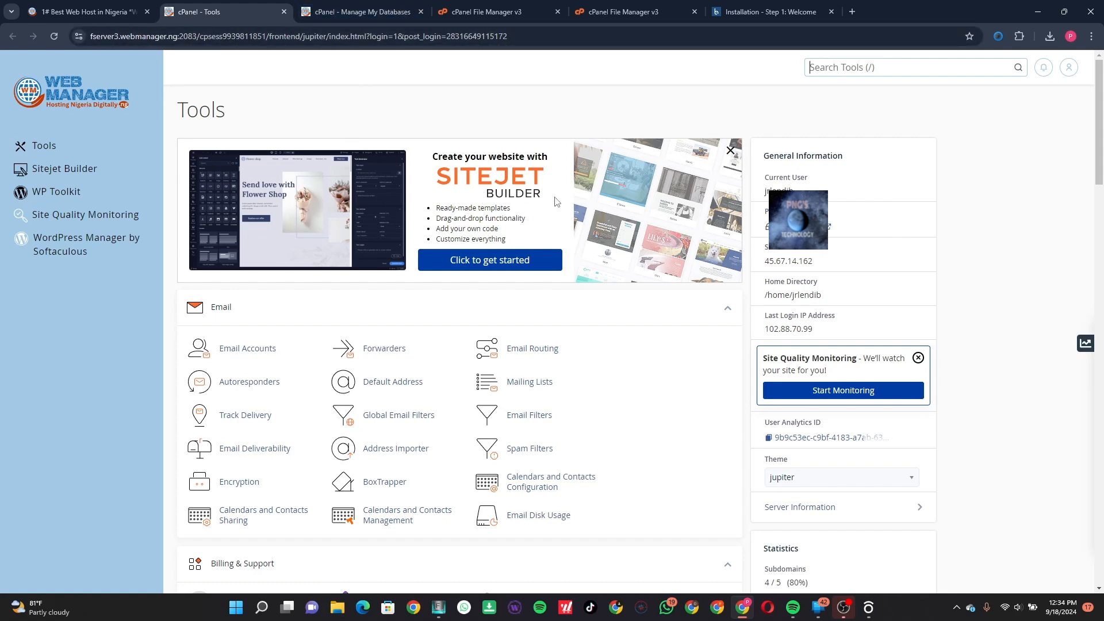
text(file)
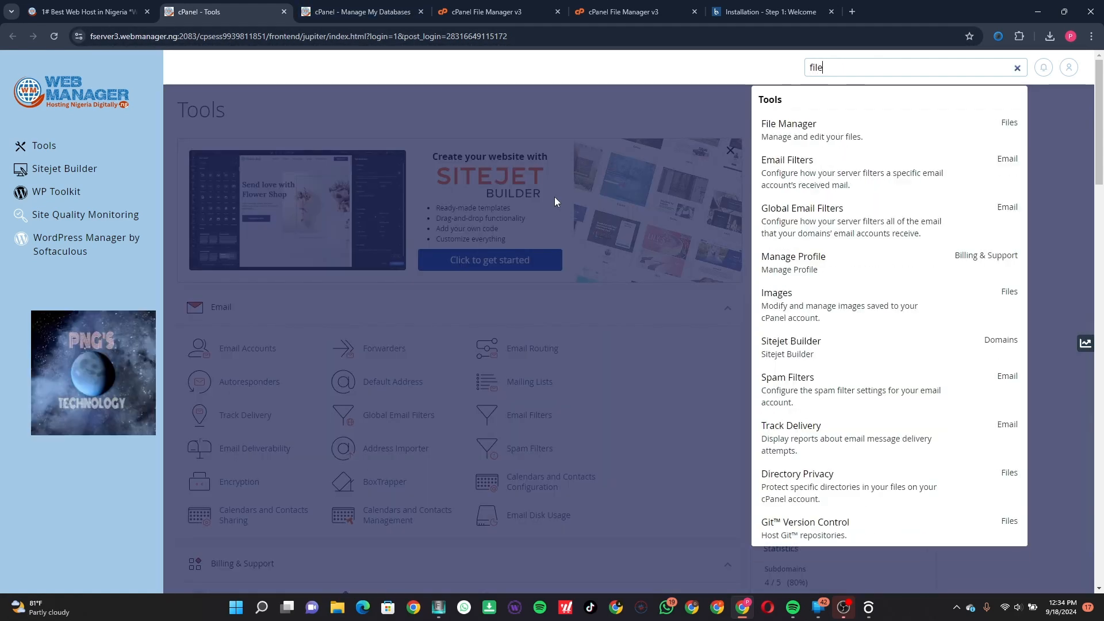
click(843, 136)
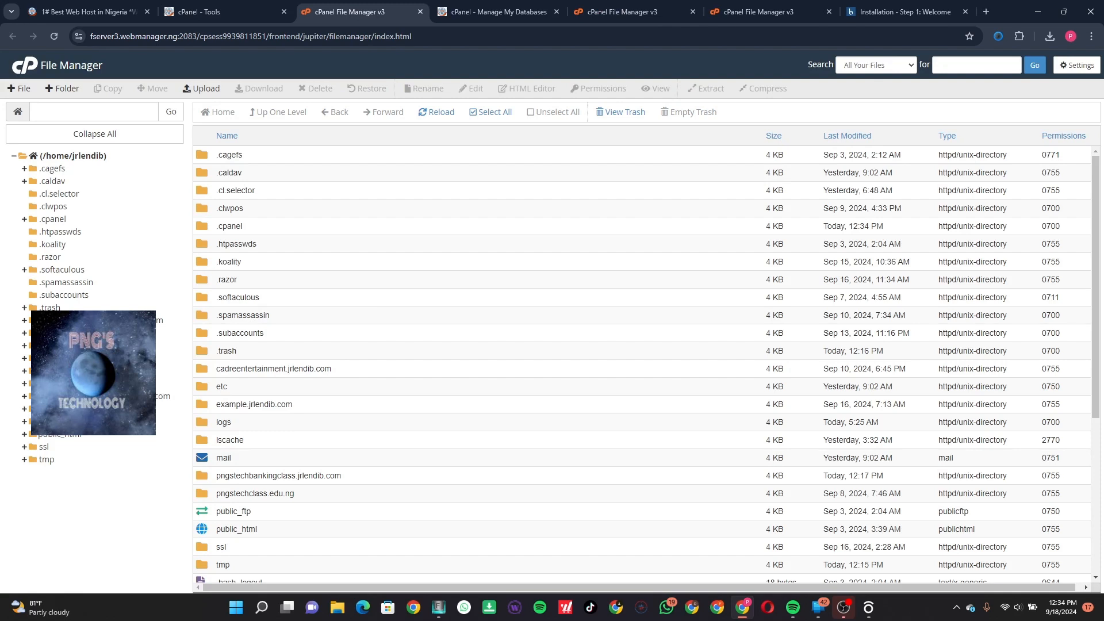
Step: View the public_html folder's contents for comparison and open the pngstechbankingclass.jrlendib.com site folder
double_click(278, 475)
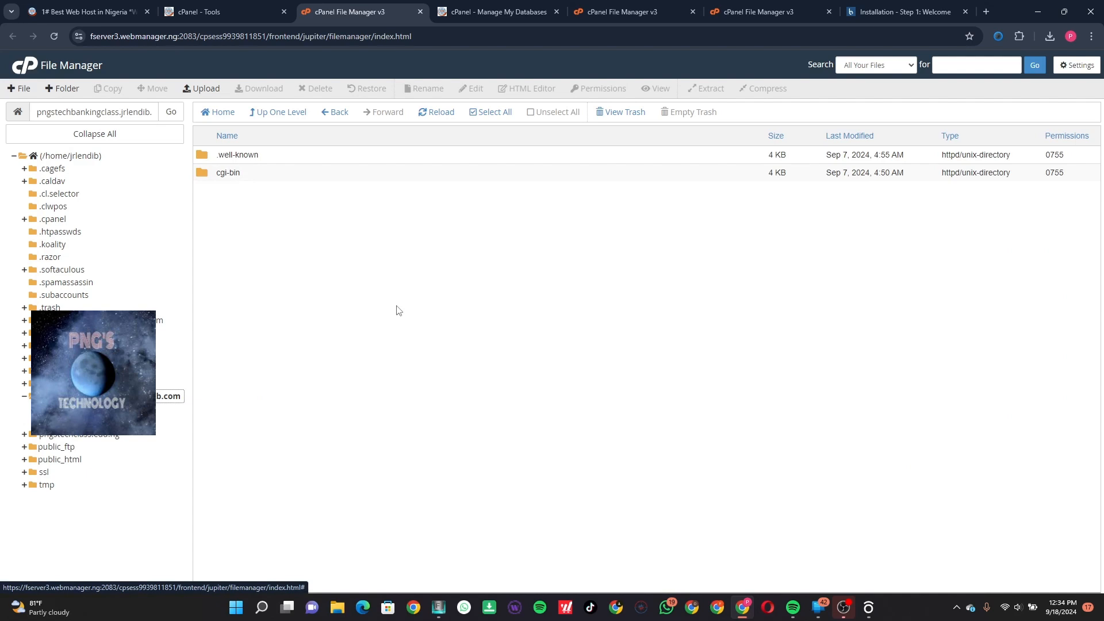
click(70, 463)
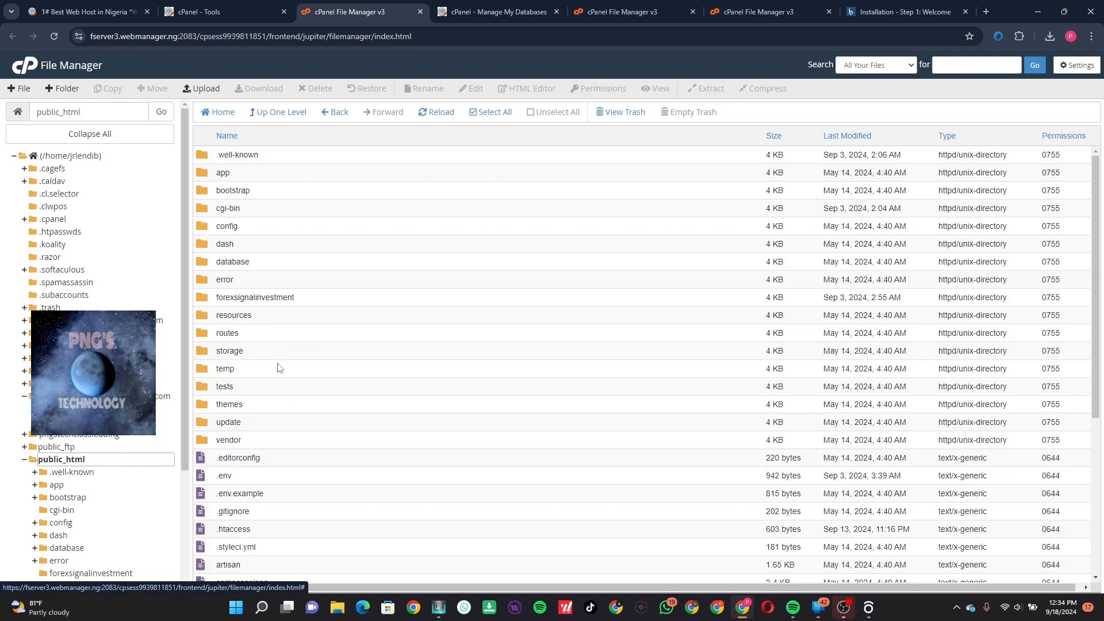
click(162, 397)
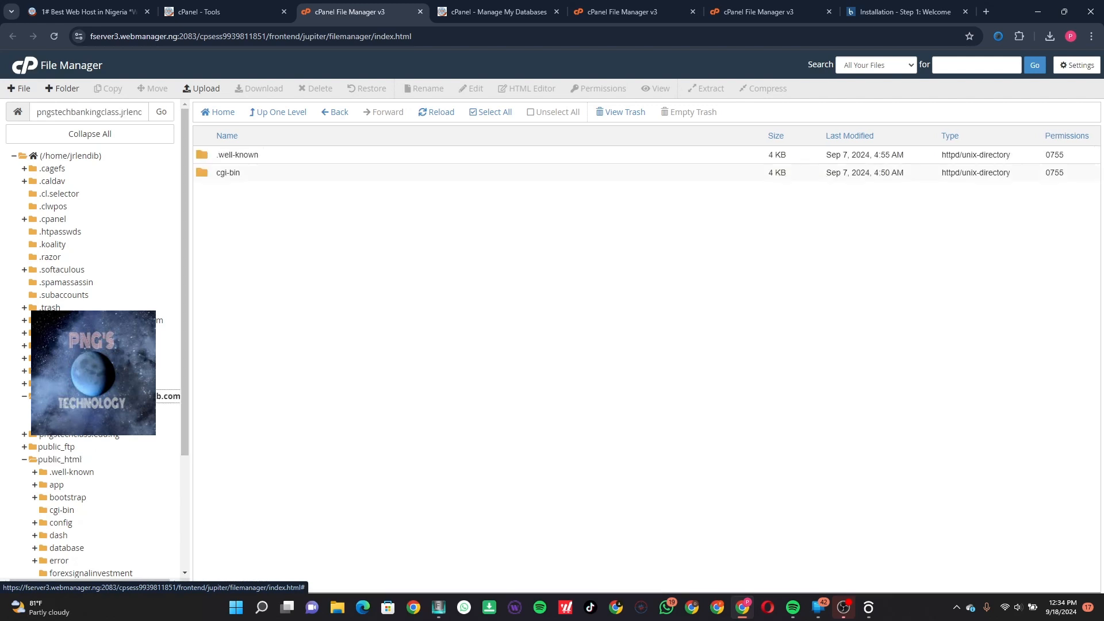
Step: Start uploading codecanyon-25197385-flex-home-laravel-real-estate-multilingual-system.zip to the site folder, cancel the upload and return to the folder
click(212, 88)
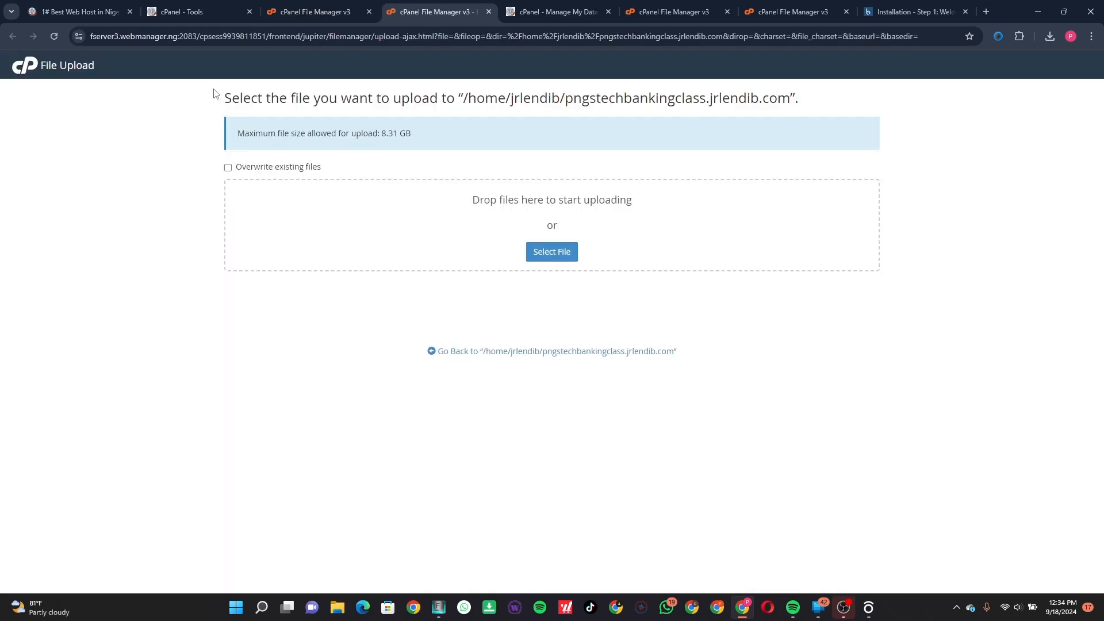
click(565, 251)
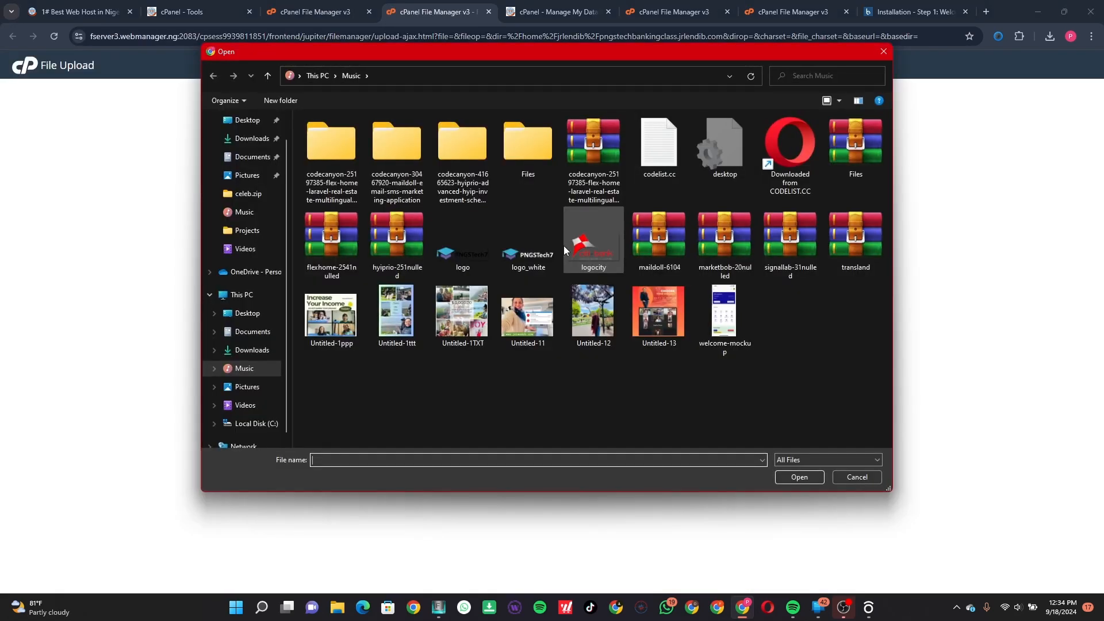
double_click(592, 146)
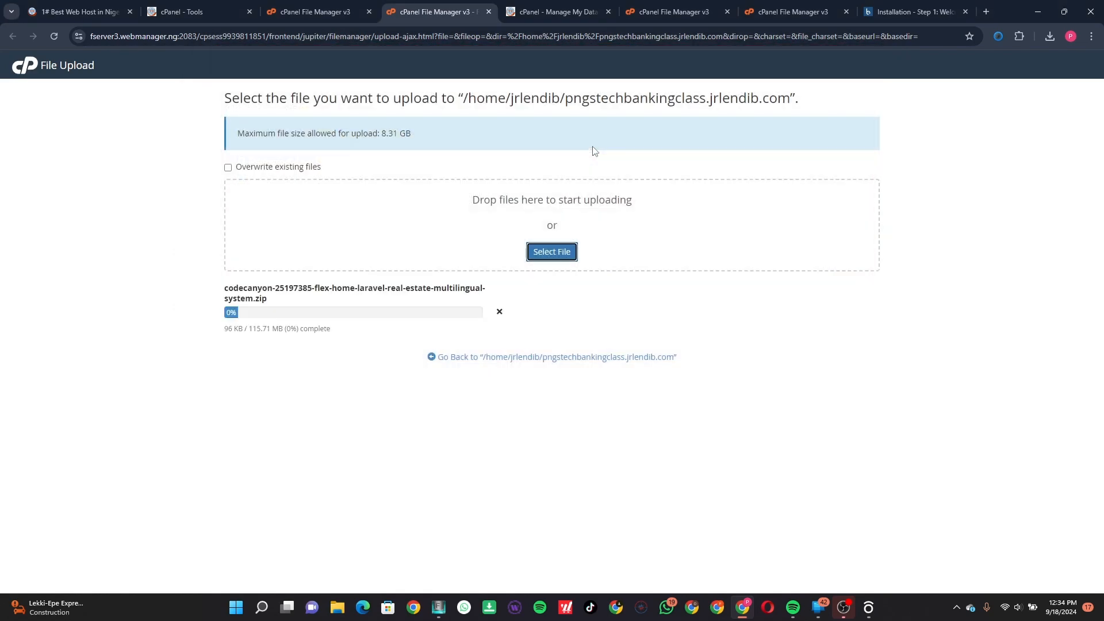
click(499, 313)
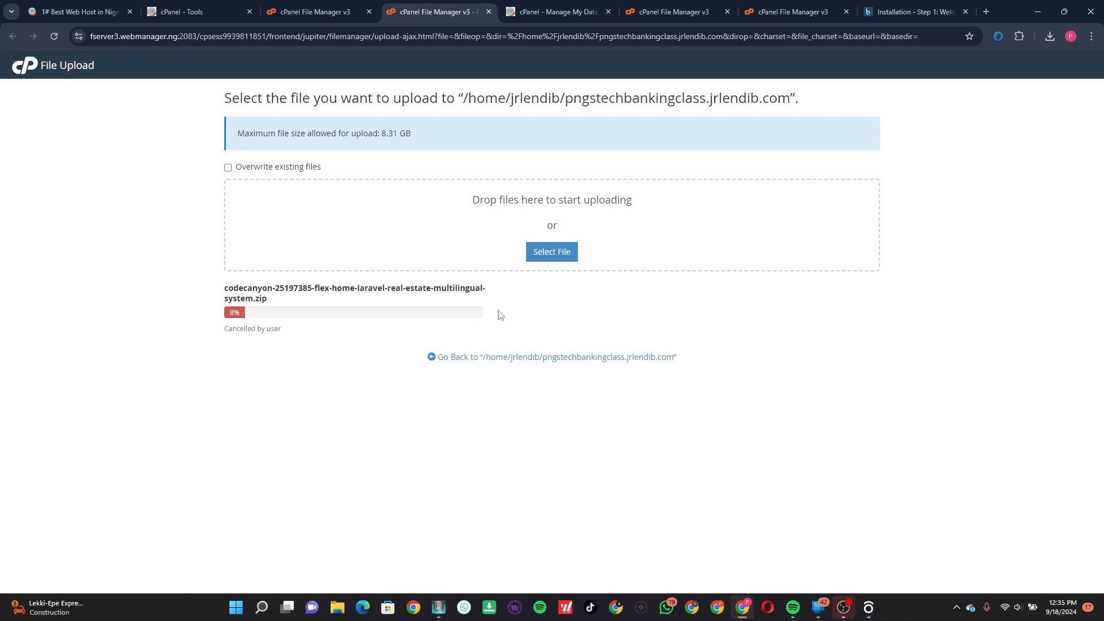
click(572, 358)
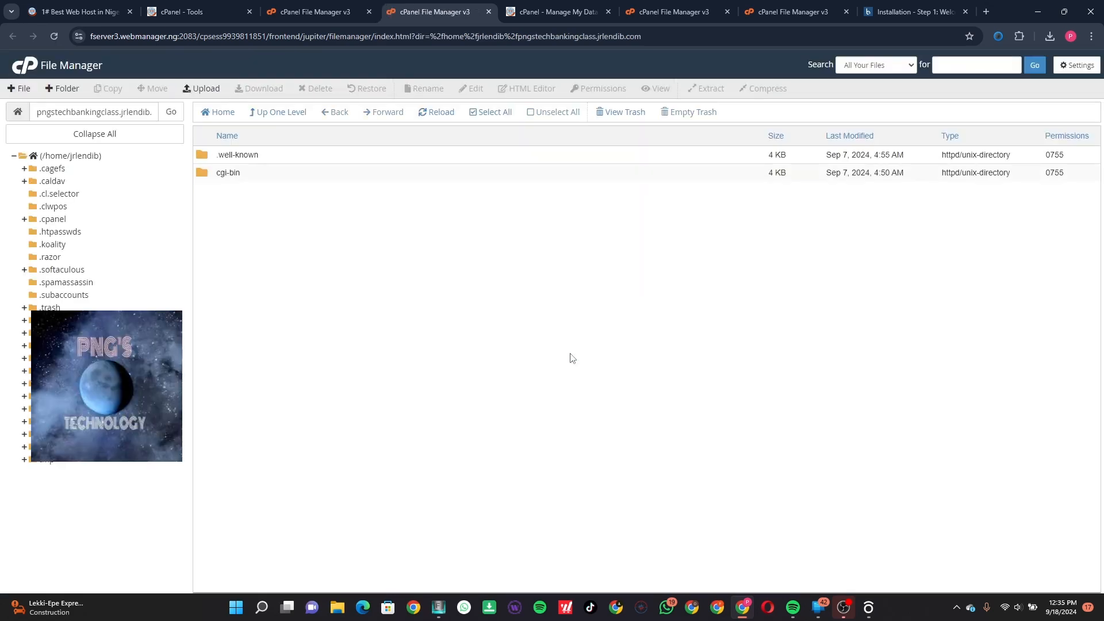
Step: Restore codecanyon-25197385-flex-home-laravel-real-estate-multilingual-system.zip from the trash and return to the pngstechbankingclass.jrlendib.com folder
click(619, 114)
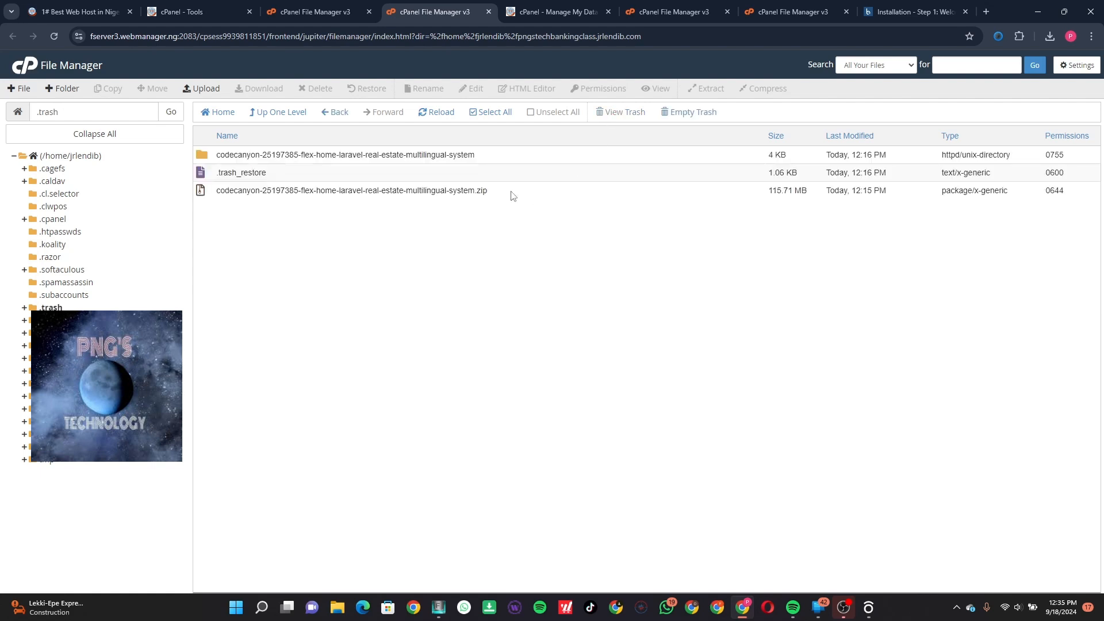
click(513, 196)
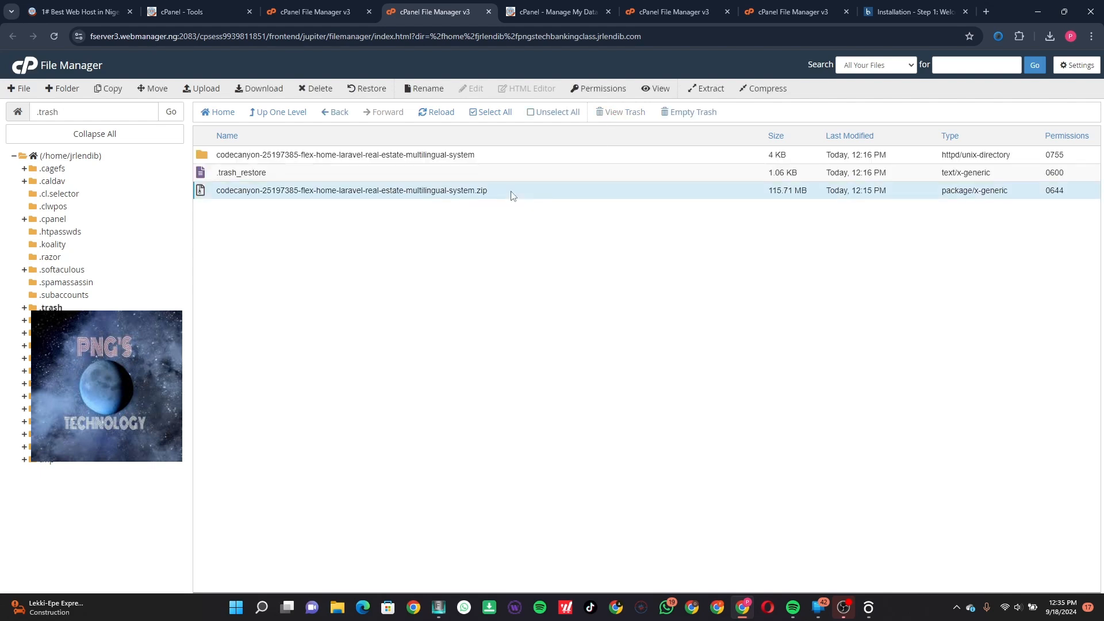
right_click(513, 196)
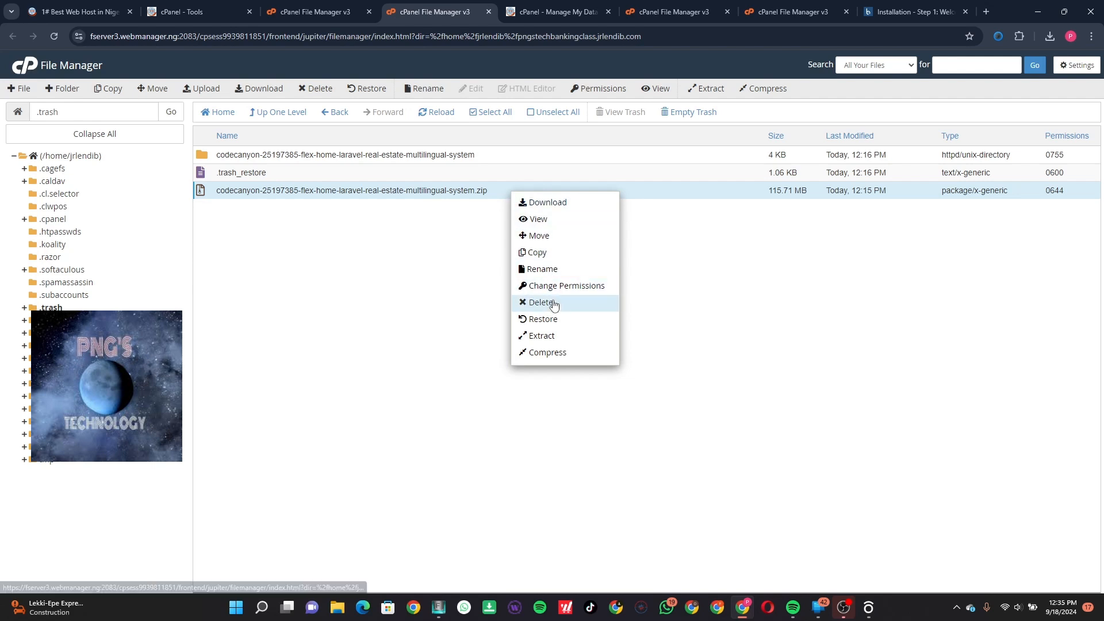
click(554, 320)
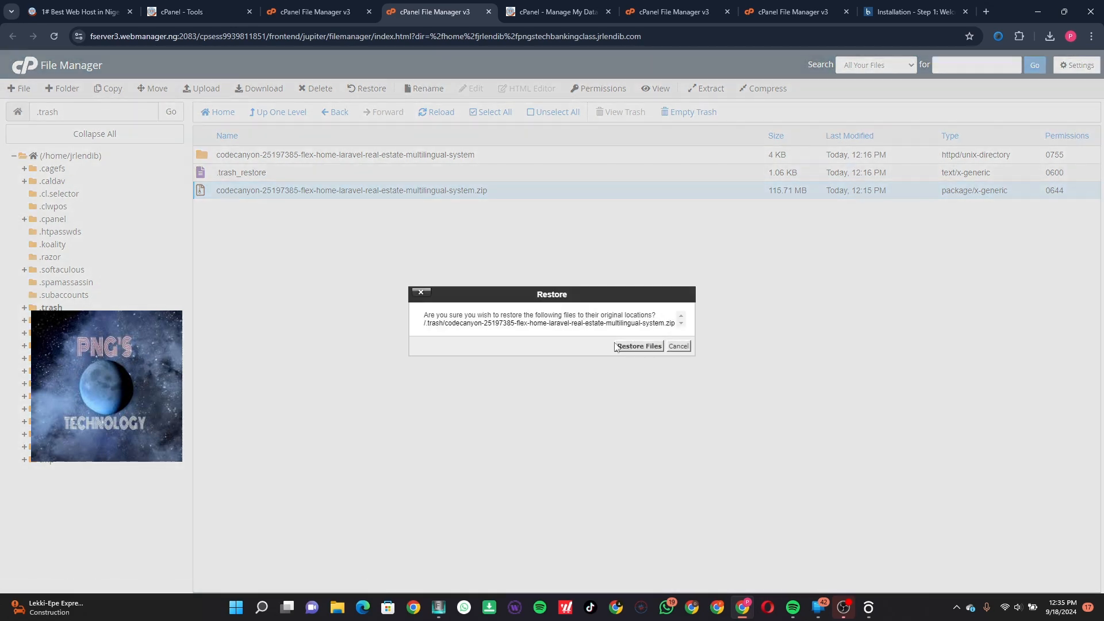
click(625, 346)
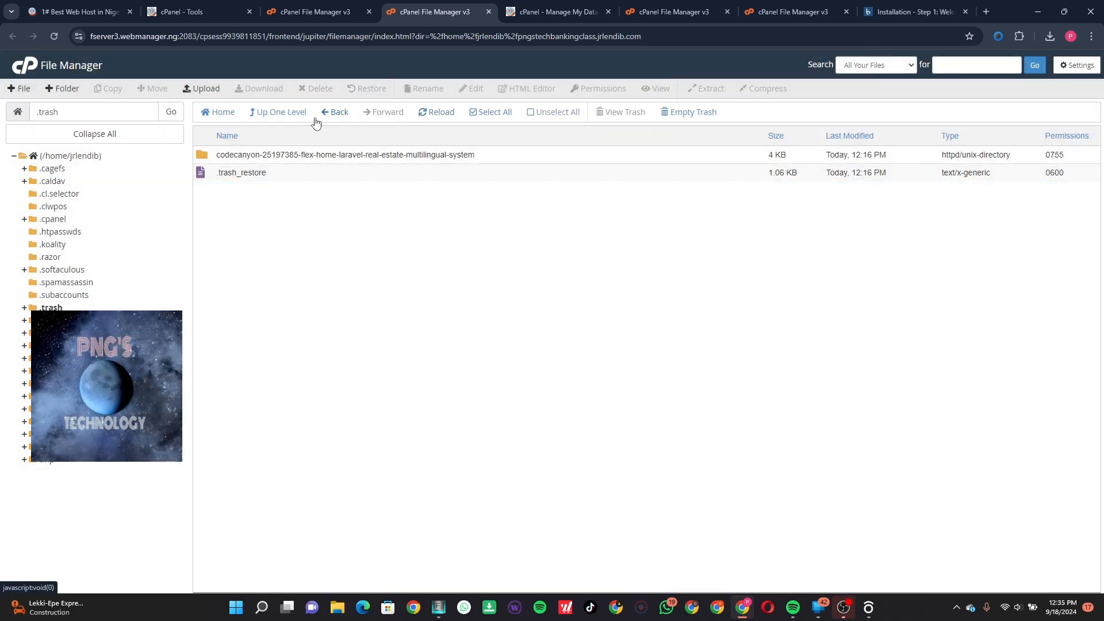
click(109, 396)
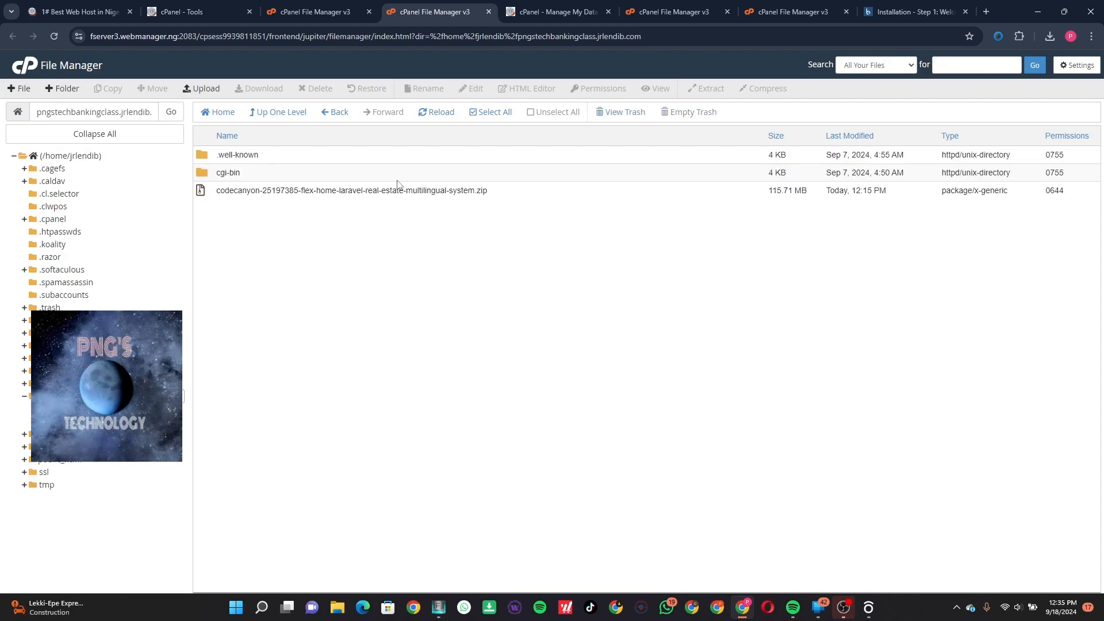
Step: Extract the restored real estate system ZIP archive into /pngstechbankingclass.jrlendib.com and dismiss the extraction results
click(499, 195)
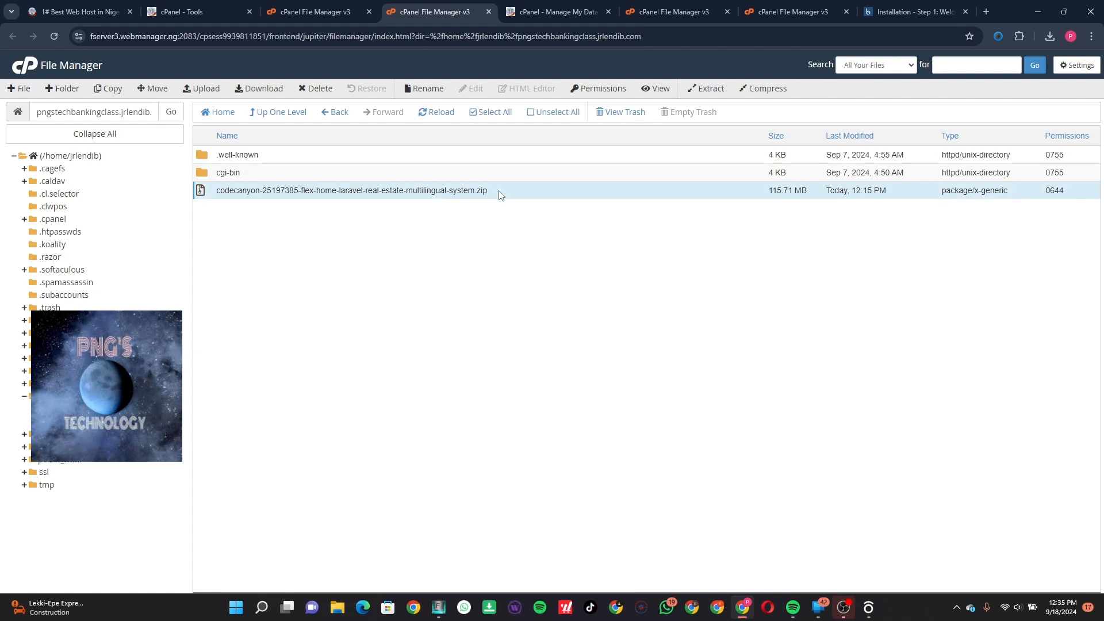
right_click(499, 195)
click(555, 318)
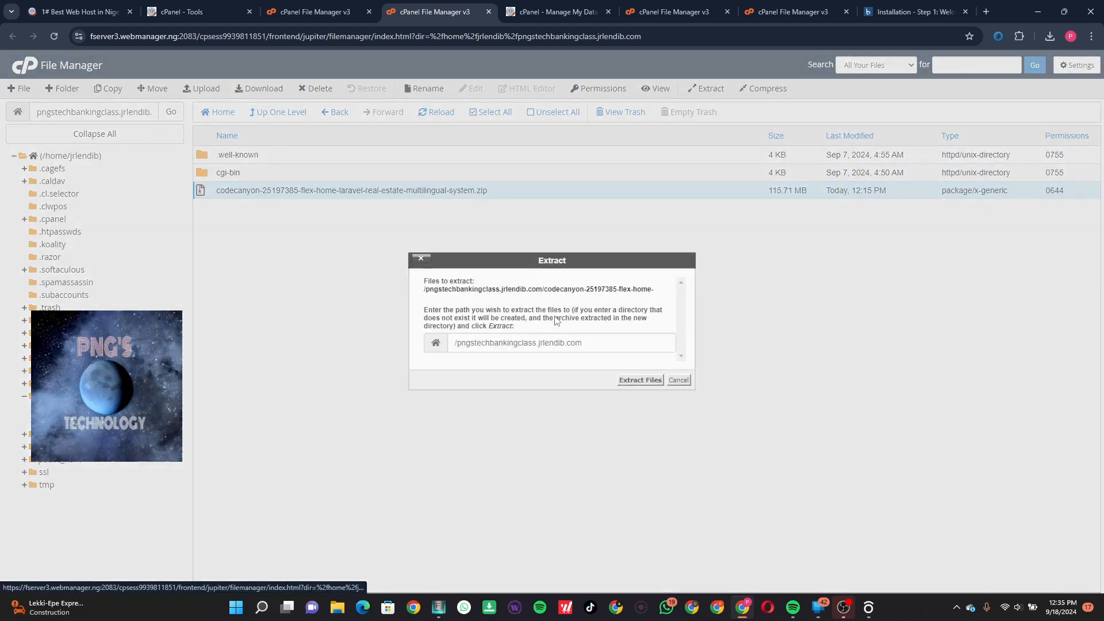
click(636, 380)
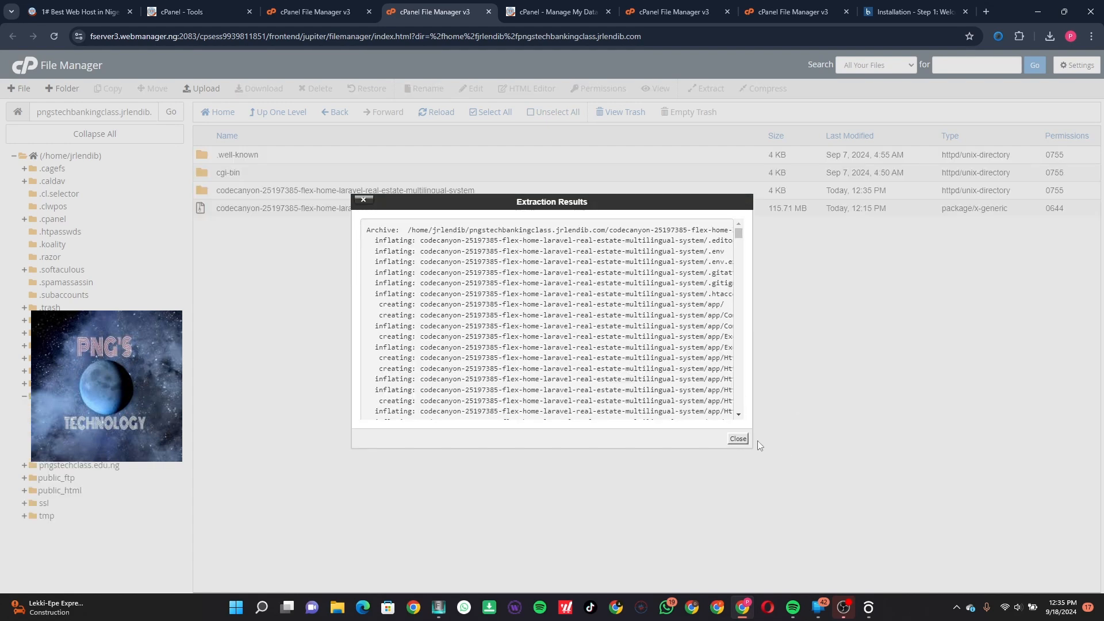
click(738, 438)
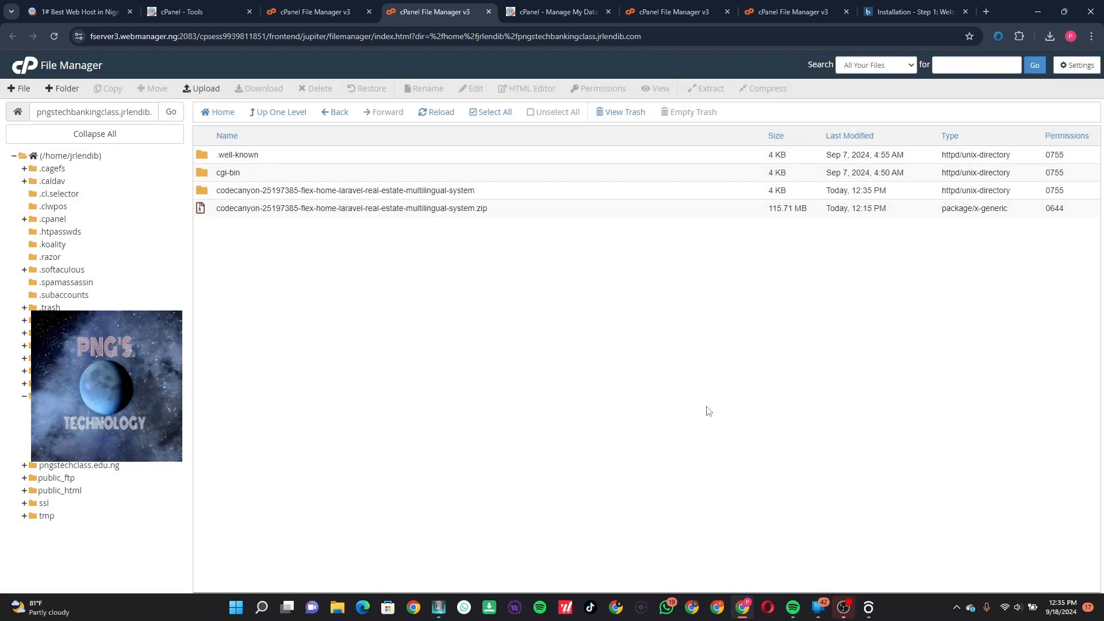
Step: Move all files from the extracted codecanyon real estate system folder into /pngstechbankingclass.jrlendib.com/
double_click(535, 197)
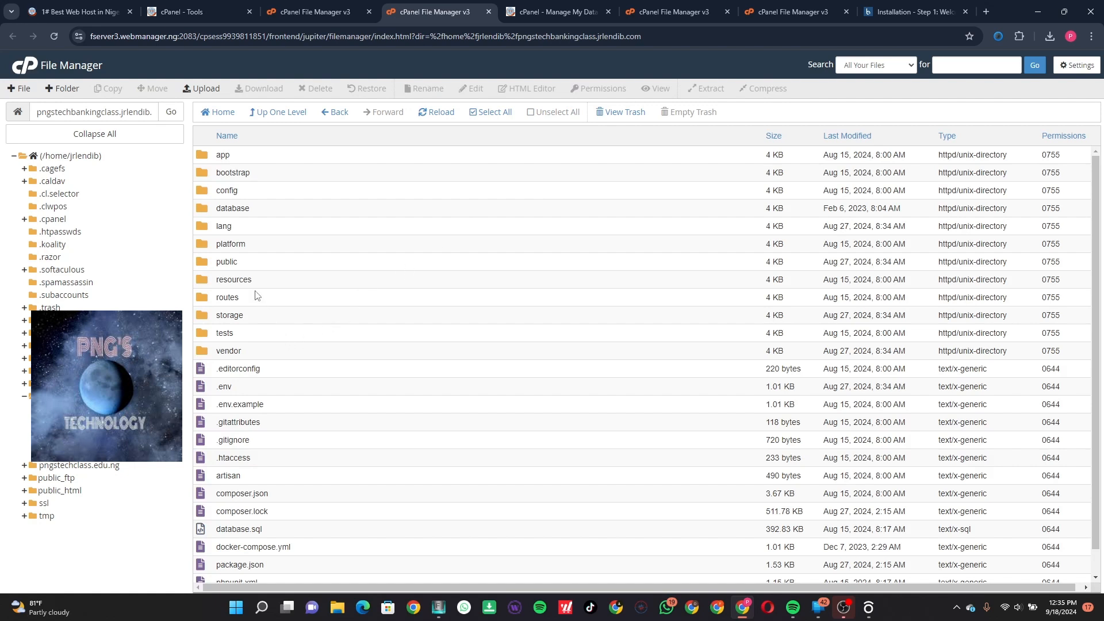
click(497, 115)
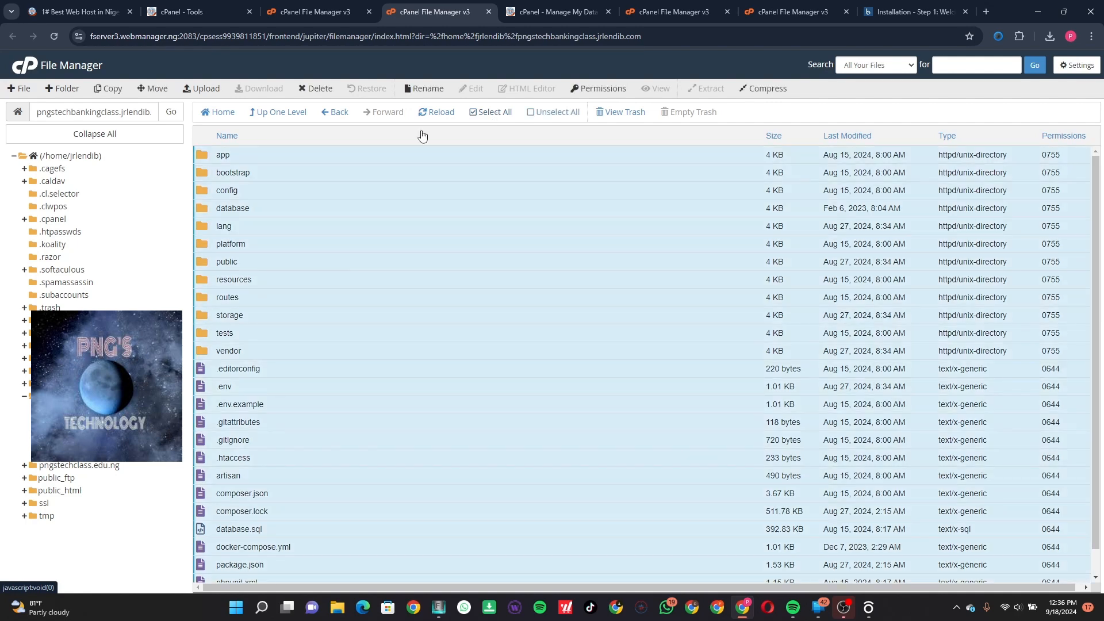
click(152, 89)
key(BackSpace)
key(BackSpace)
key(BackSpace)
key(BackSpace)
key(BackSpace)
key(BackSpace)
key(BackSpace)
key(BackSpace)
key(BackSpace)
key(BackSpace)
key(BackSpace)
key(BackSpace)
key(BackSpace)
key(BackSpace)
key(BackSpace)
key(BackSpace)
key(BackSpace)
key(BackSpace)
key(BackSpace)
key(BackSpace)
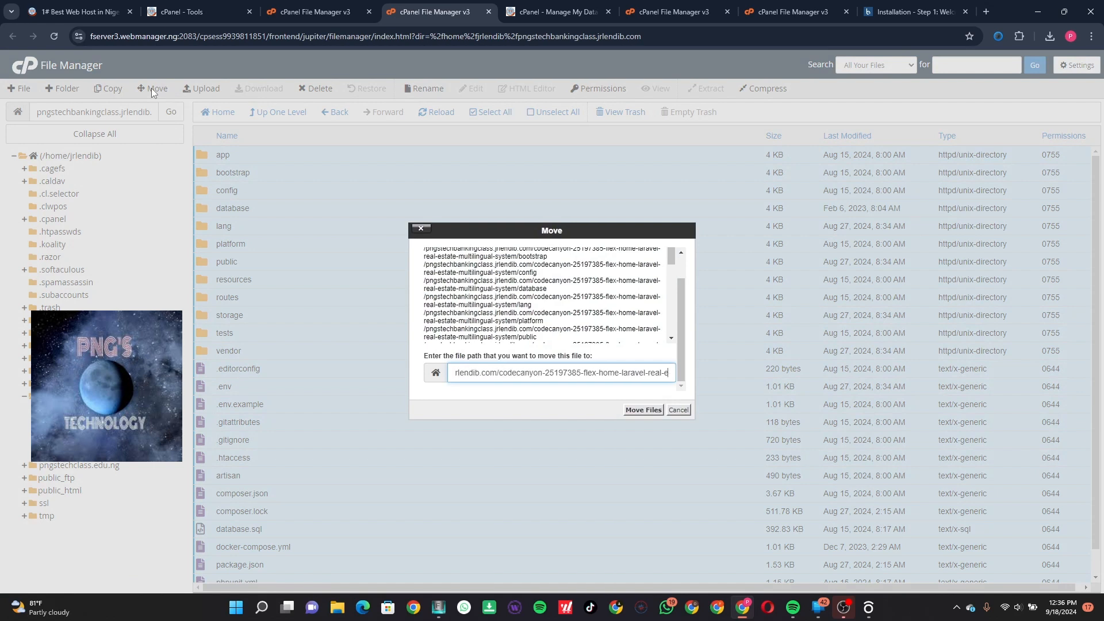
key(BackSpace)
key(BackSpace)
key(BackSpace)
key(BackSpace)
key(BackSpace)
key(BackSpace)
key(BackSpace)
key(BackSpace)
key(BackSpace)
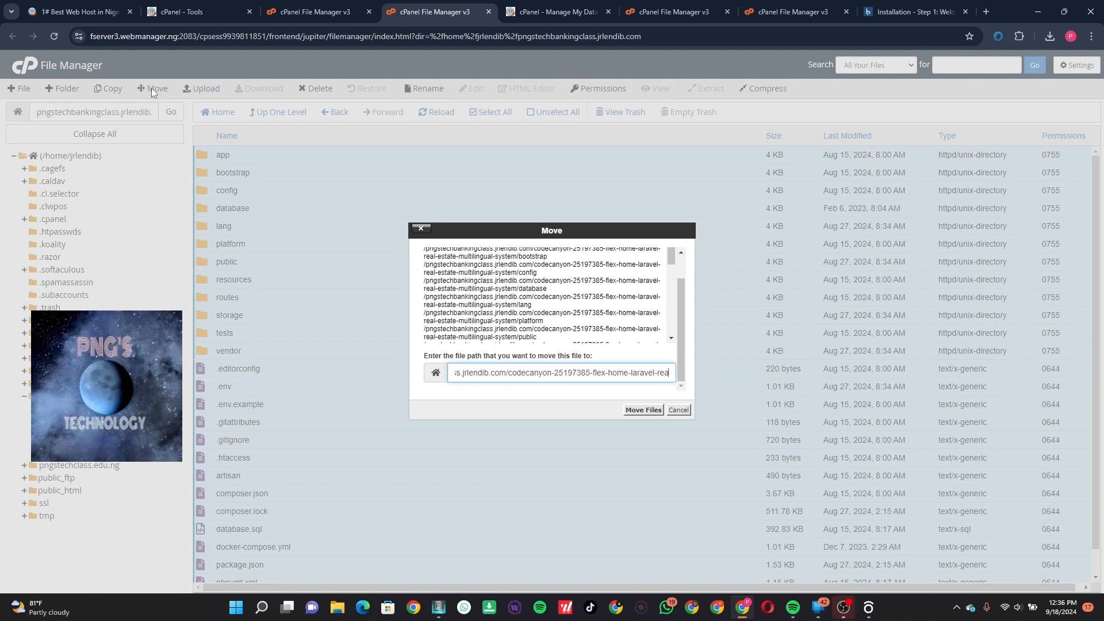
key(BackSpace)
key(BackSpace)
key(BackSpace)
key(BackSpace)
key(BackSpace)
key(BackSpace)
key(BackSpace)
key(BackSpace)
key(BackSpace)
key(BackSpace)
key(BackSpace)
key(BackSpace)
key(BackSpace)
key(BackSpace)
key(BackSpace)
key(BackSpace)
key(BackSpace)
key(BackSpace)
key(BackSpace)
key(BackSpace)
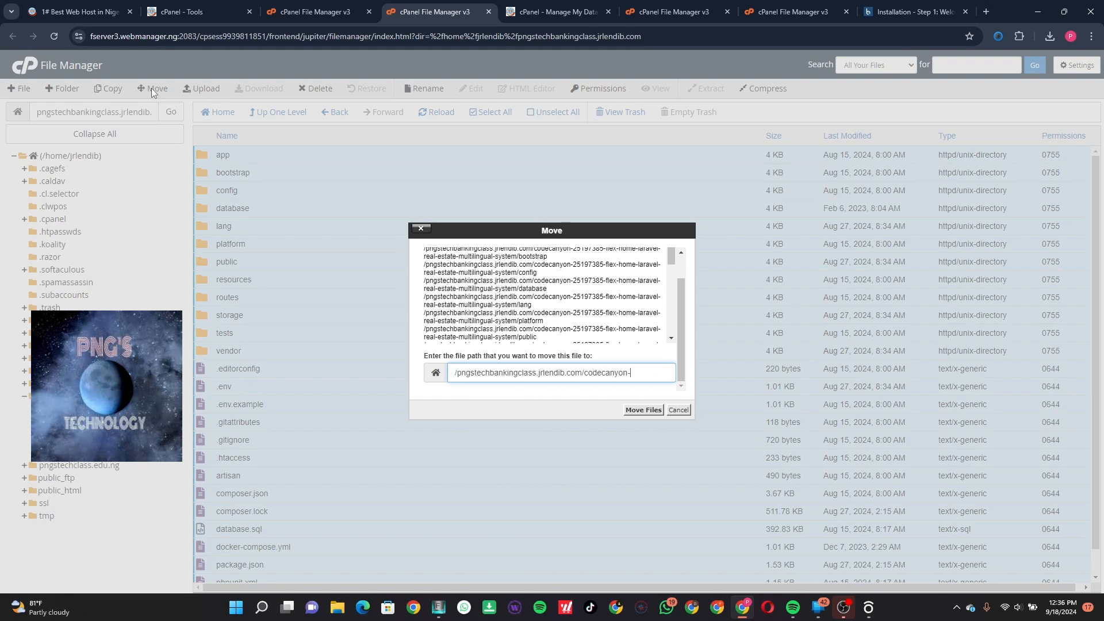
key(BackSpace)
key(BackSpace)
key(BackSpace)
key(BackSpace)
key(BackSpace)
key(BackSpace)
key(BackSpace)
key(BackSpace)
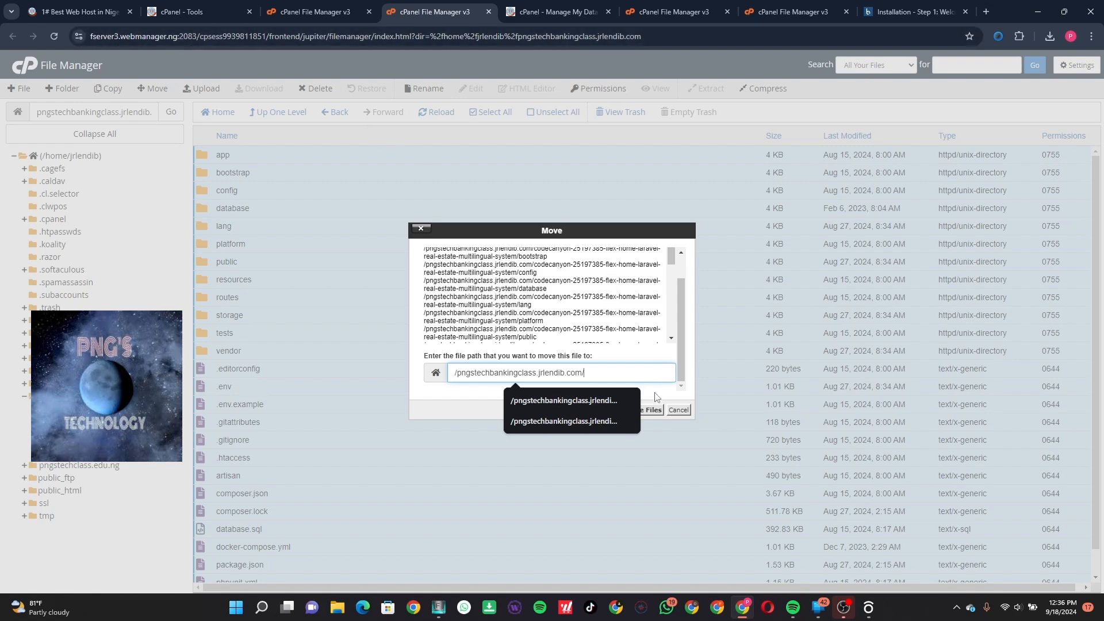
click(654, 409)
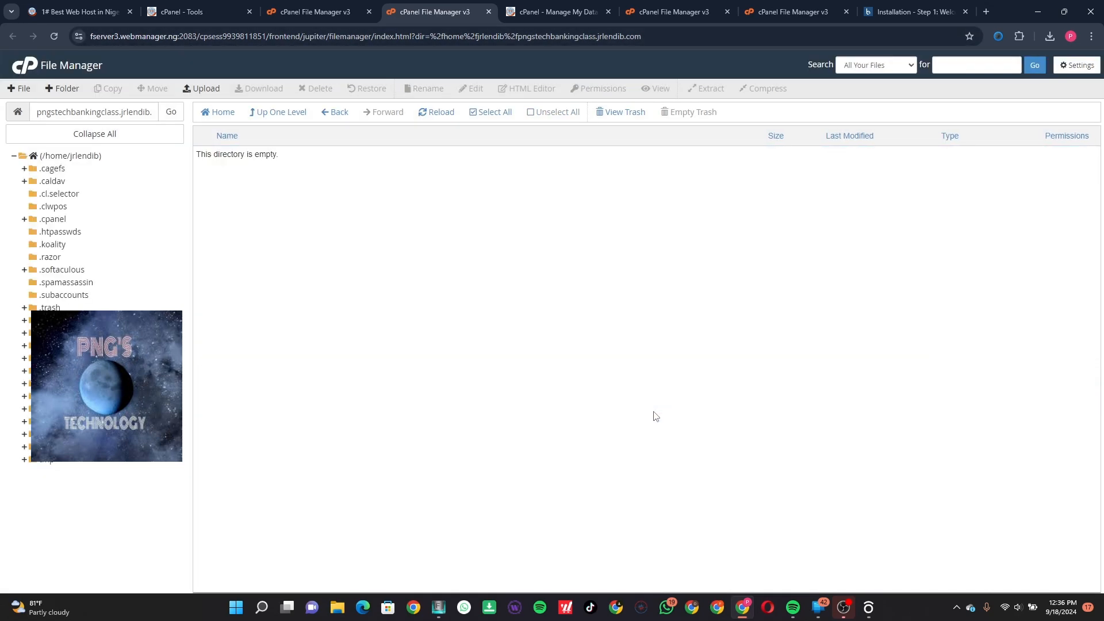
mouse_move(841, 611)
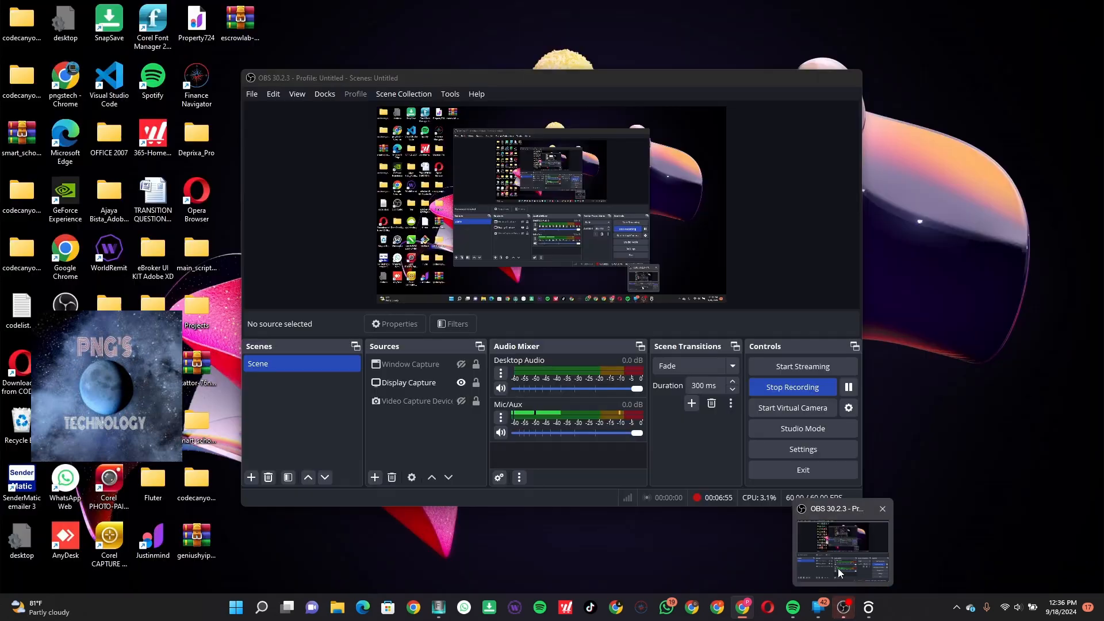
click(837, 568)
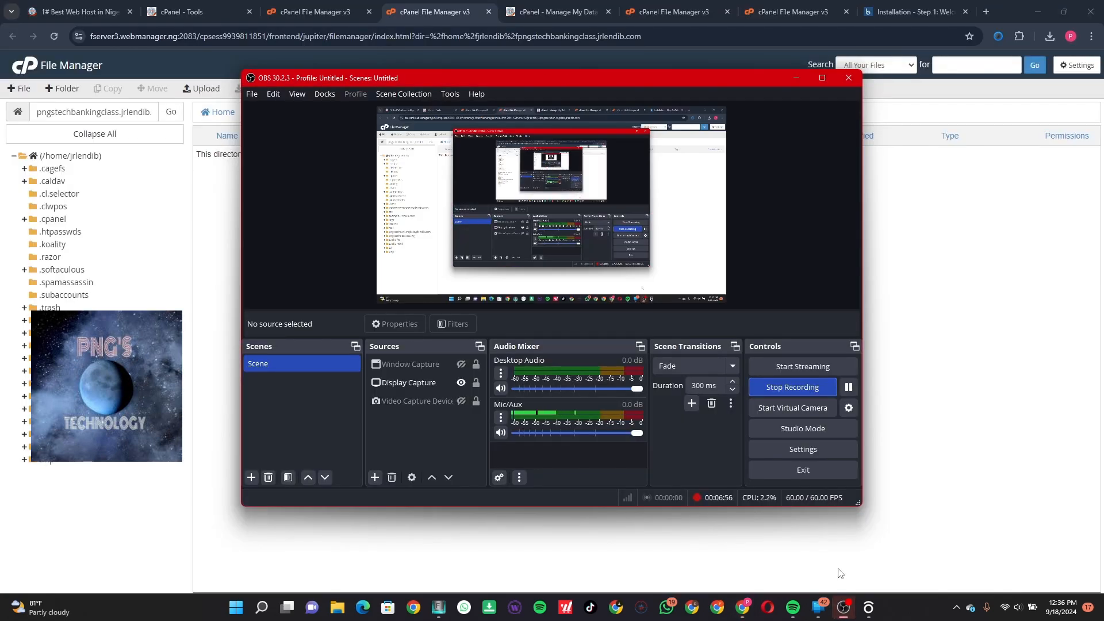
Step: Reload the pngstechbankingclass.jrlendib.com folder listing and review the moved script files
click(838, 572)
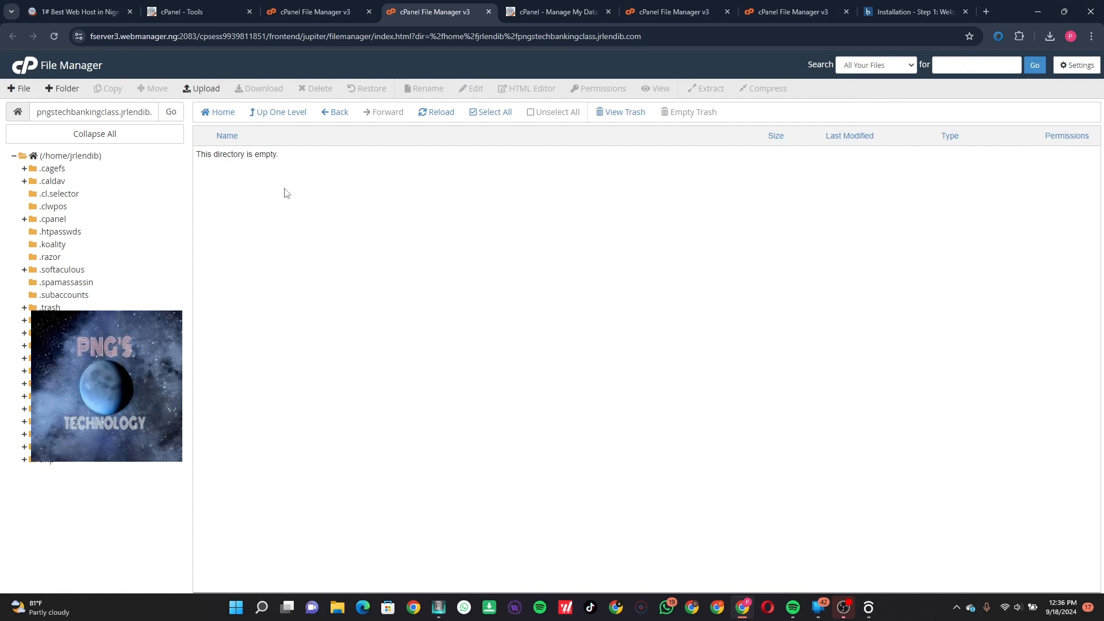
click(281, 118)
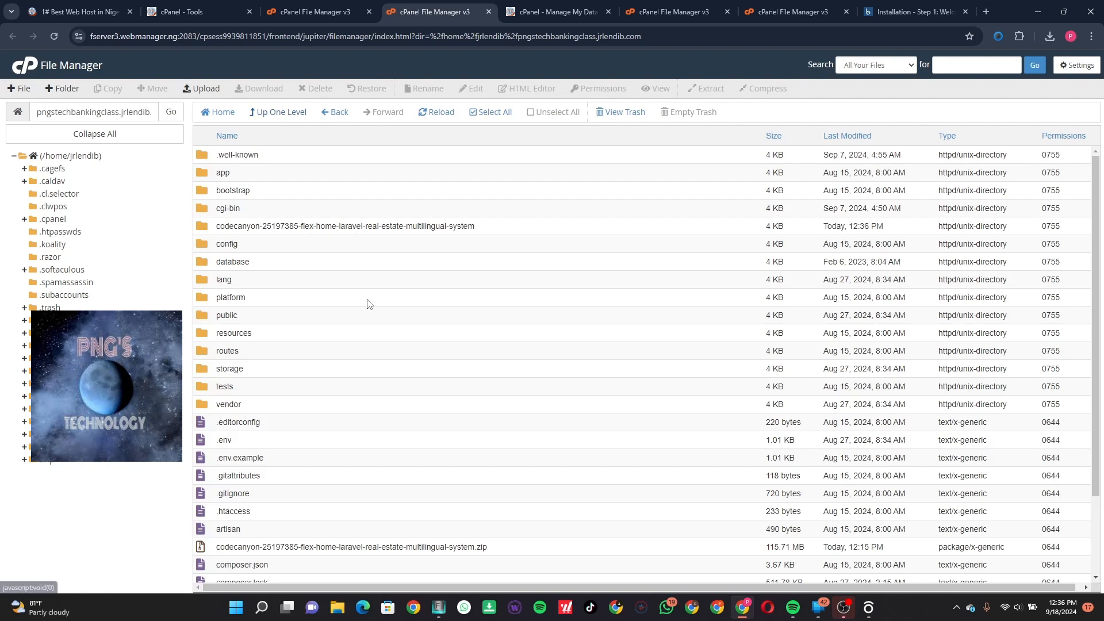
scroll(387, 425, down, 3)
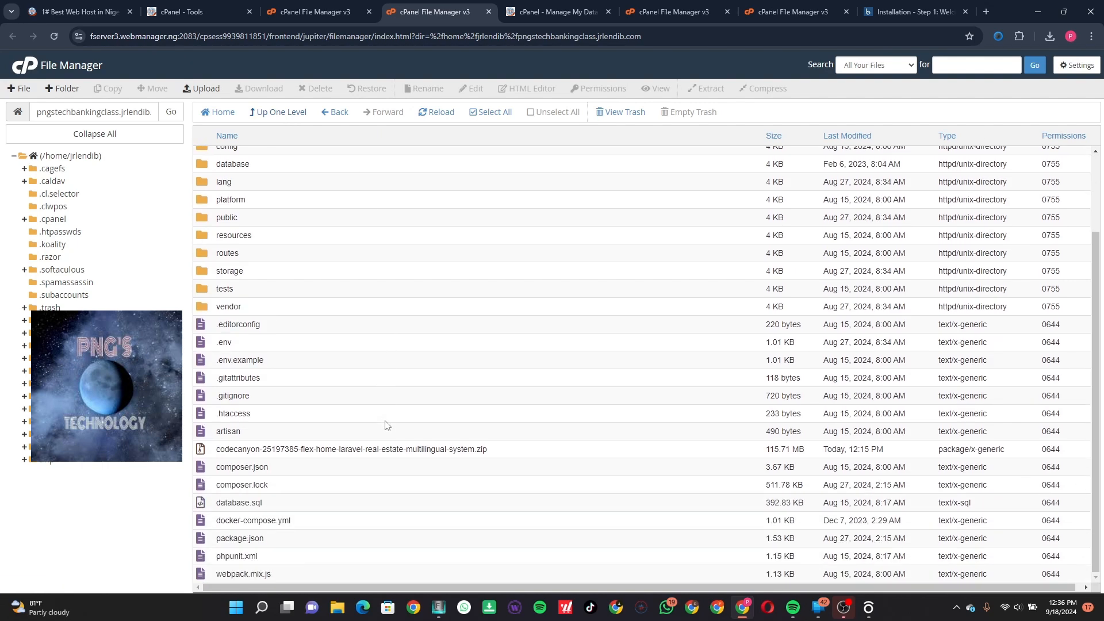
scroll(387, 425, up, 3)
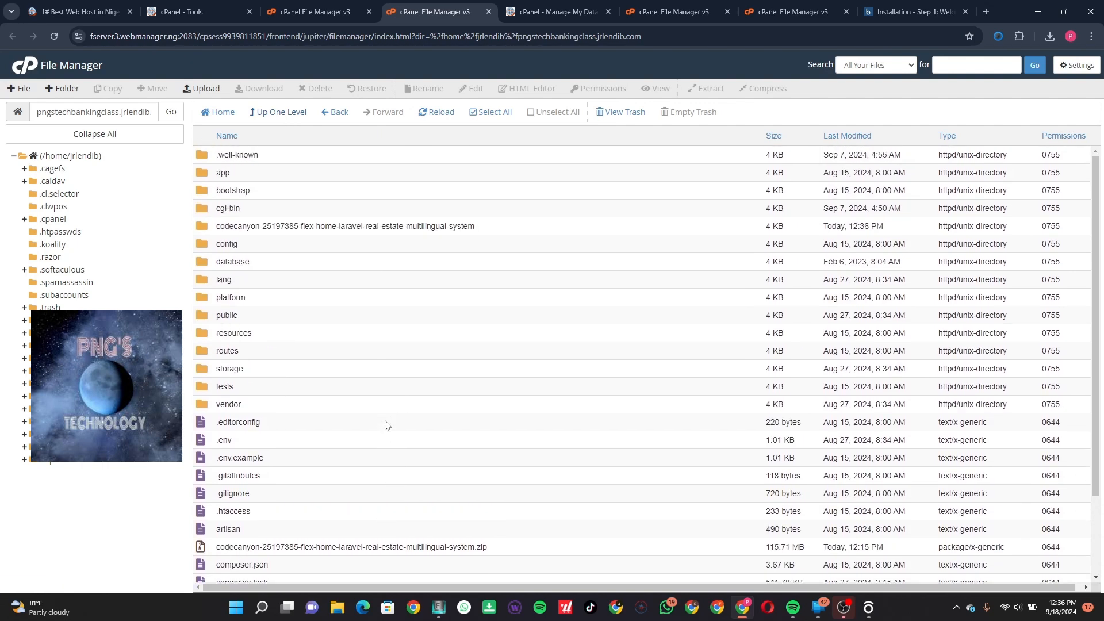
Step: Delete the codecanyon-25197385-flex-home-laravel-real-estate-multilingual-system folder and its ZIP archive from the site folder, and look over the remaining files
click(563, 227)
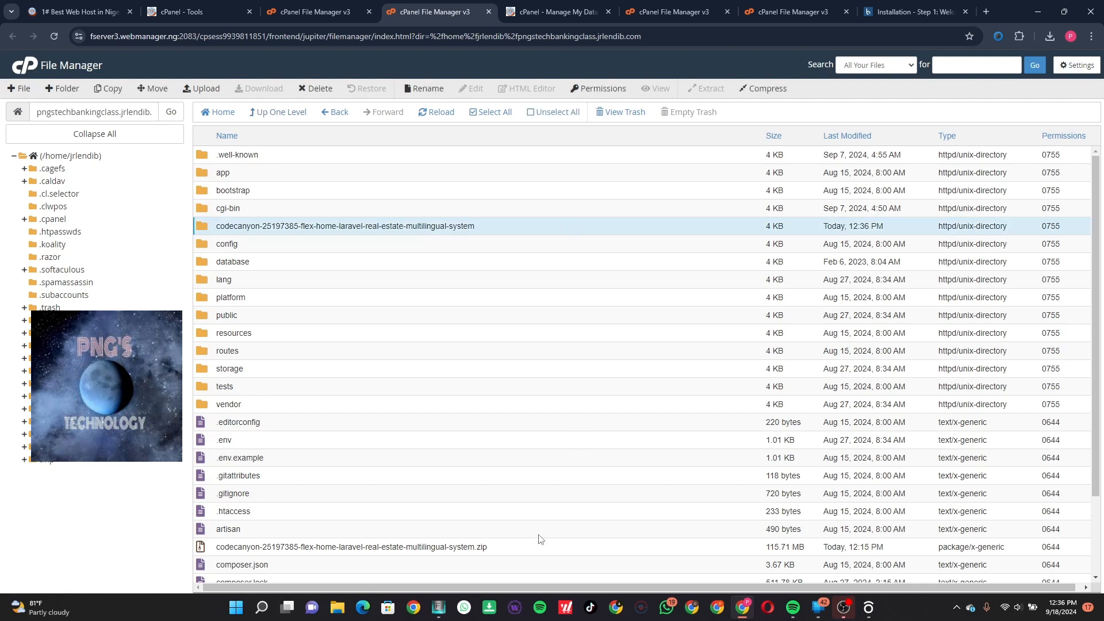
ctrl+click(533, 549)
right_click(535, 552)
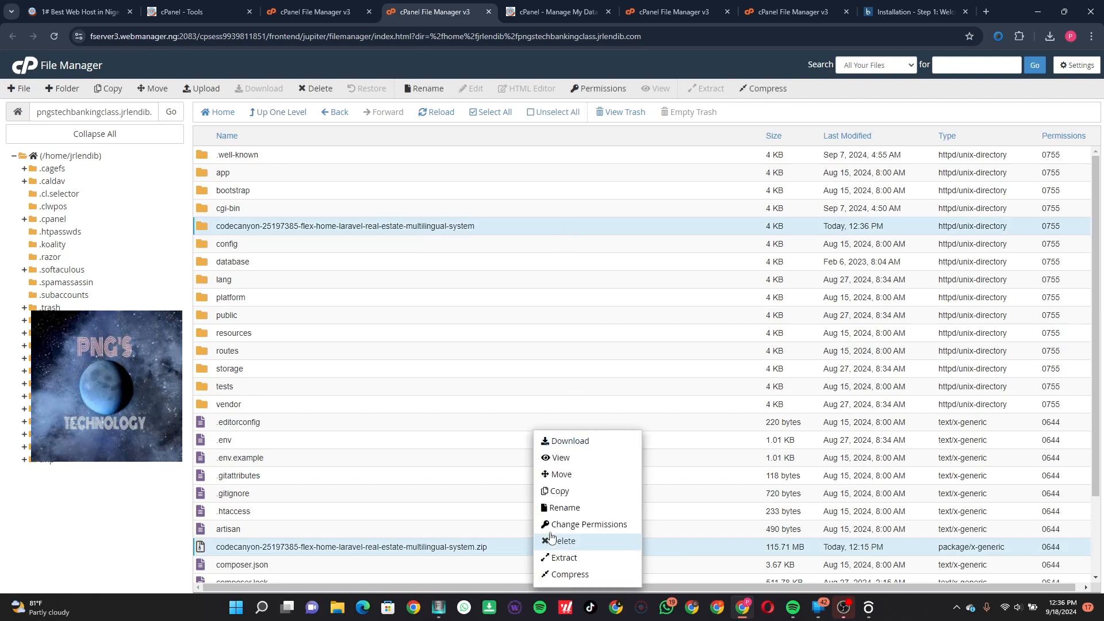
click(558, 543)
click(648, 369)
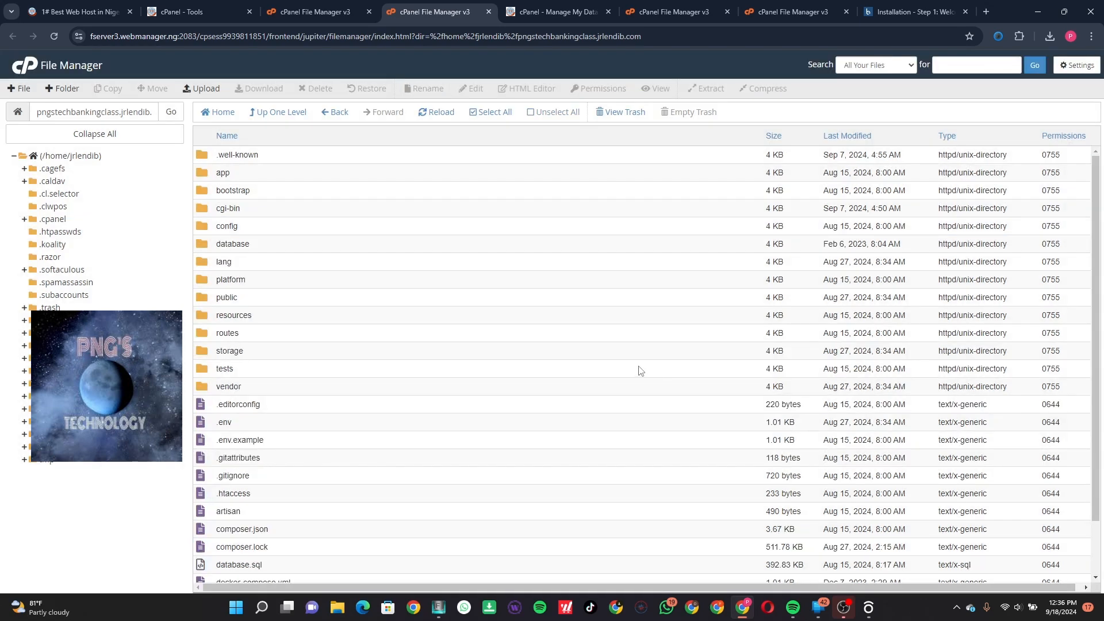
scroll(530, 294, down, 2)
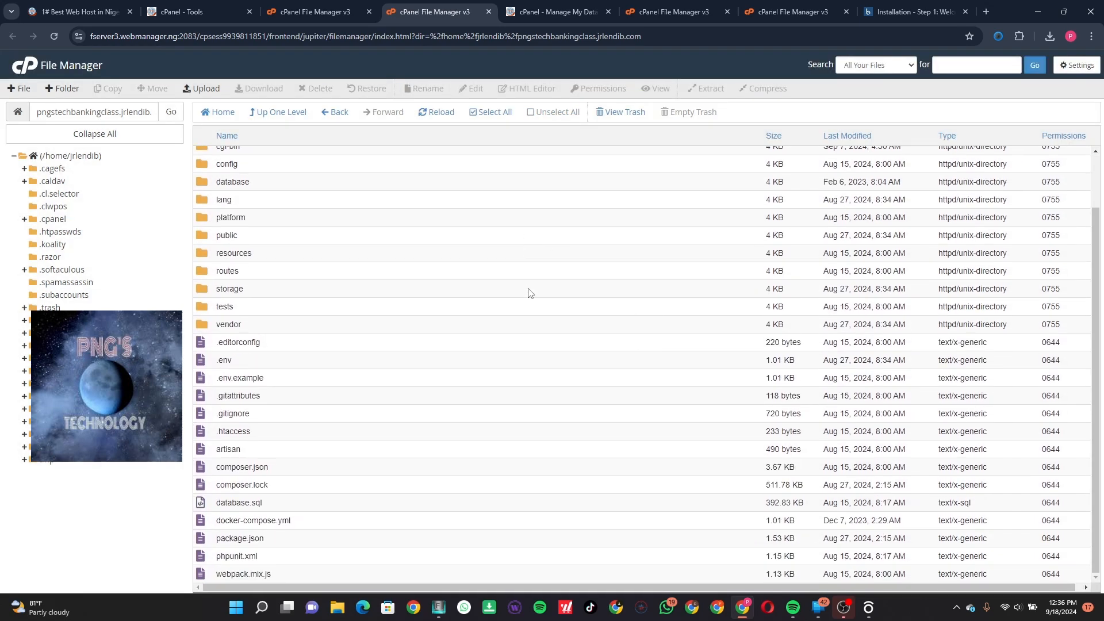
scroll(464, 327, up, 2)
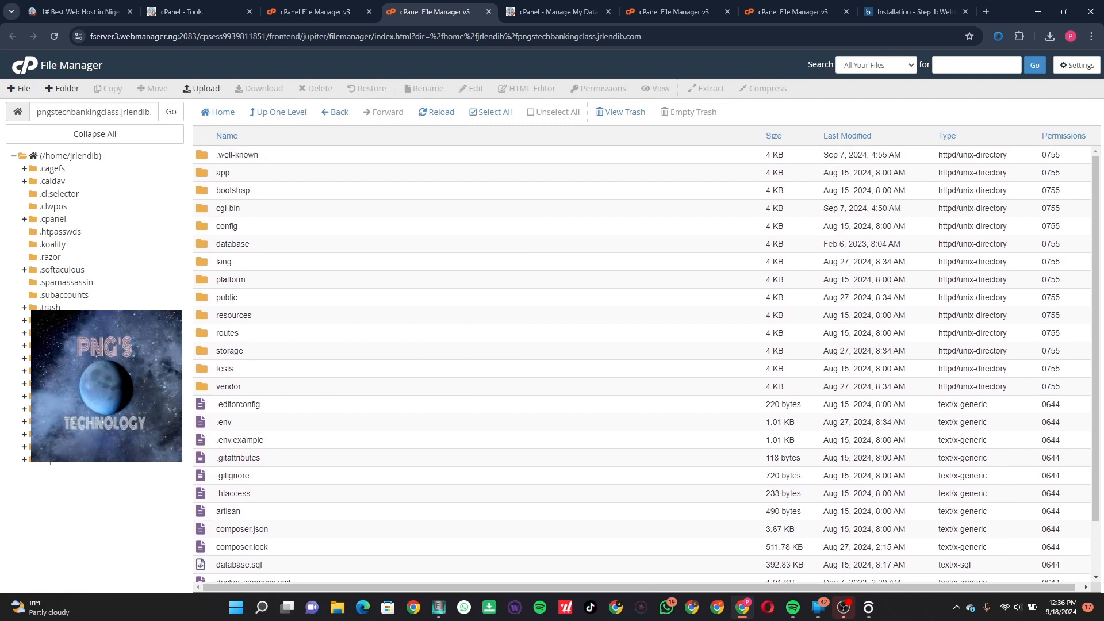
Step: Copy the site's folder name pngstechbankingclass.jrlendib.com and load it as the web address in the installation page's tab
click(109, 396)
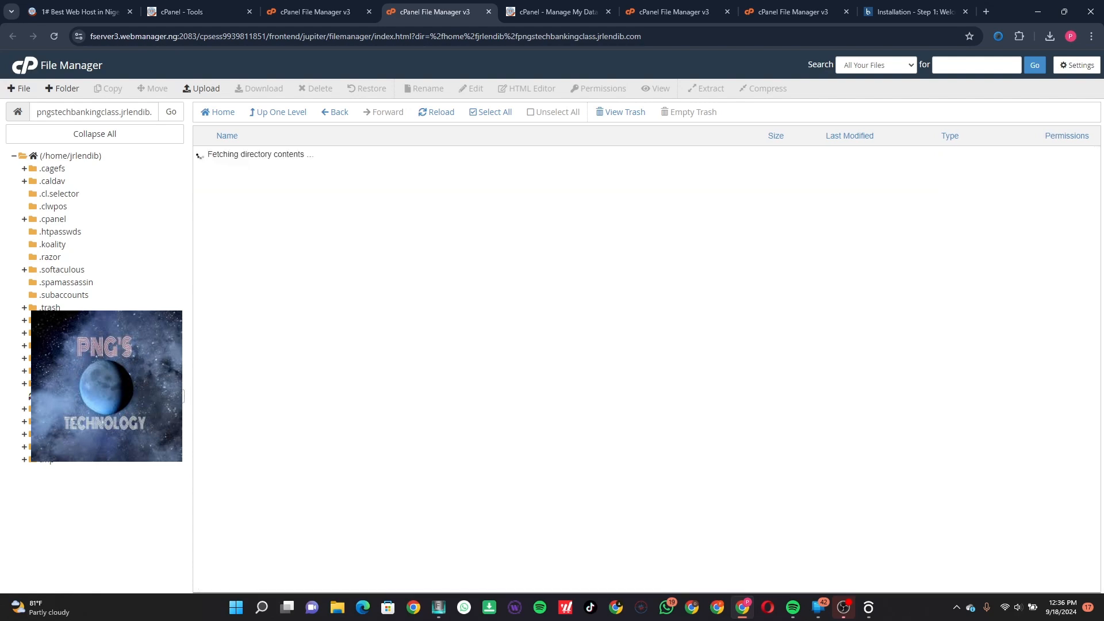
click(121, 113)
double_click(122, 113)
key(ctrl+c)
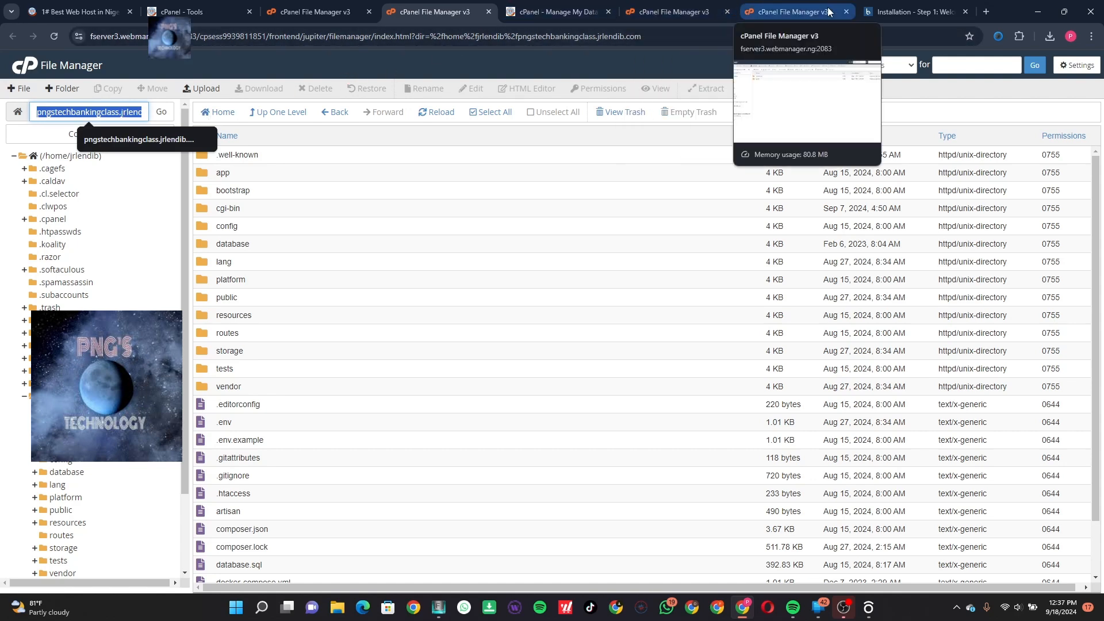
click(891, 12)
click(834, 34)
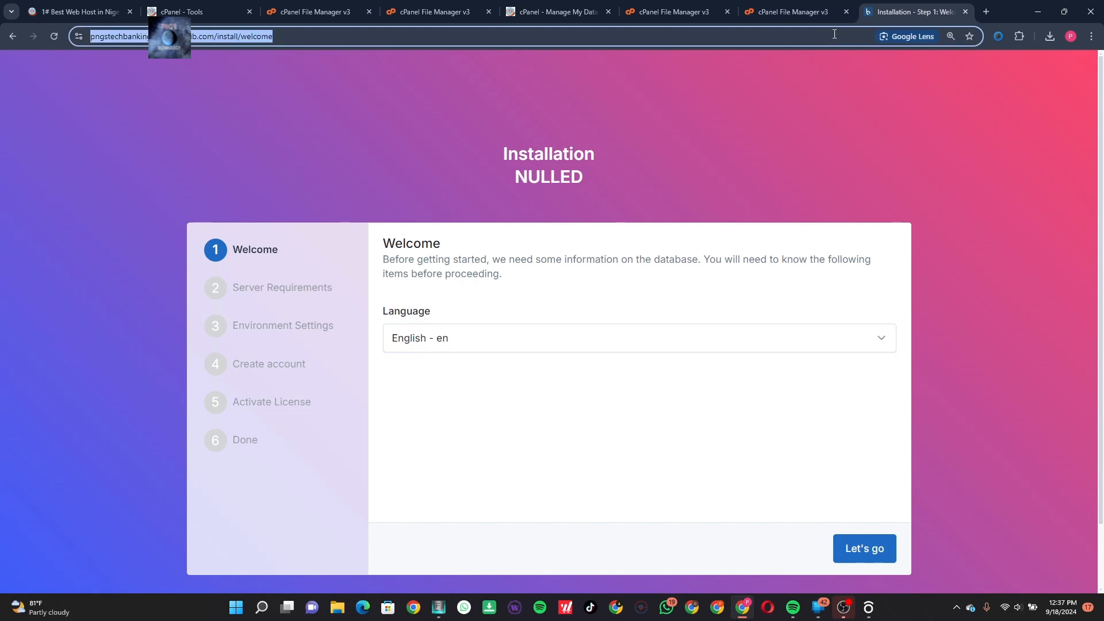
key(ctrl+v)
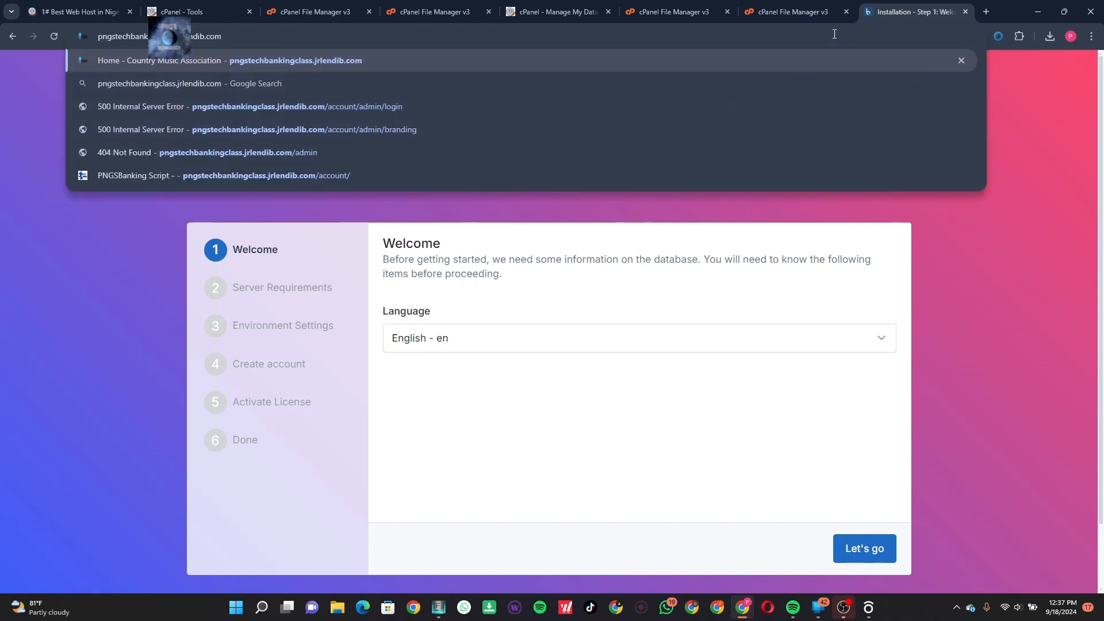
key(Return)
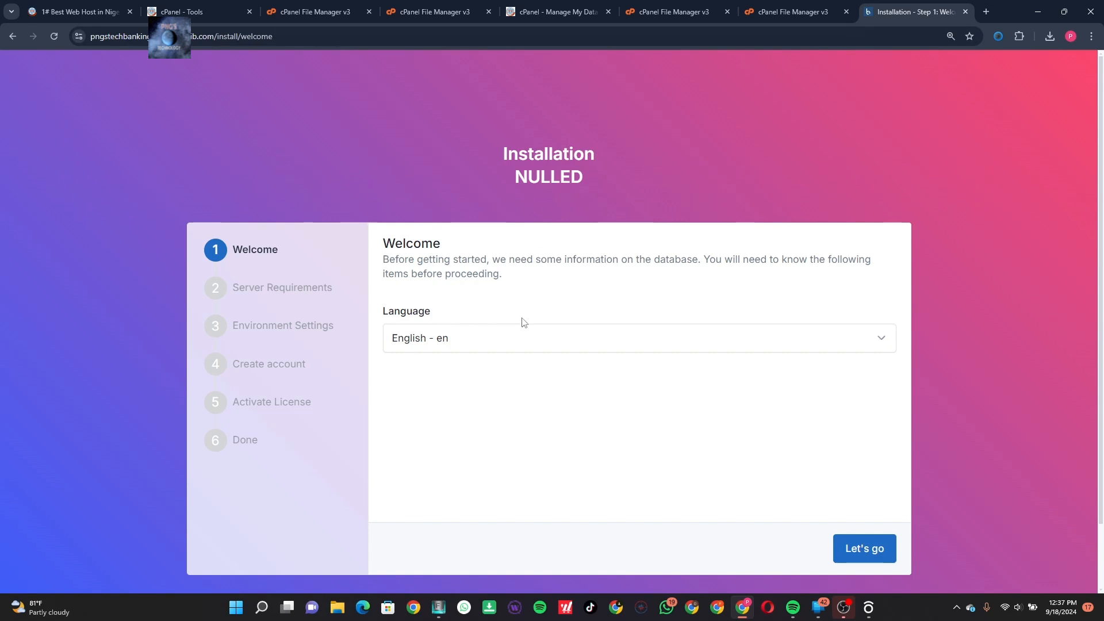
Step: Keep English - en as the installation language and continue to the server requirements
click(486, 338)
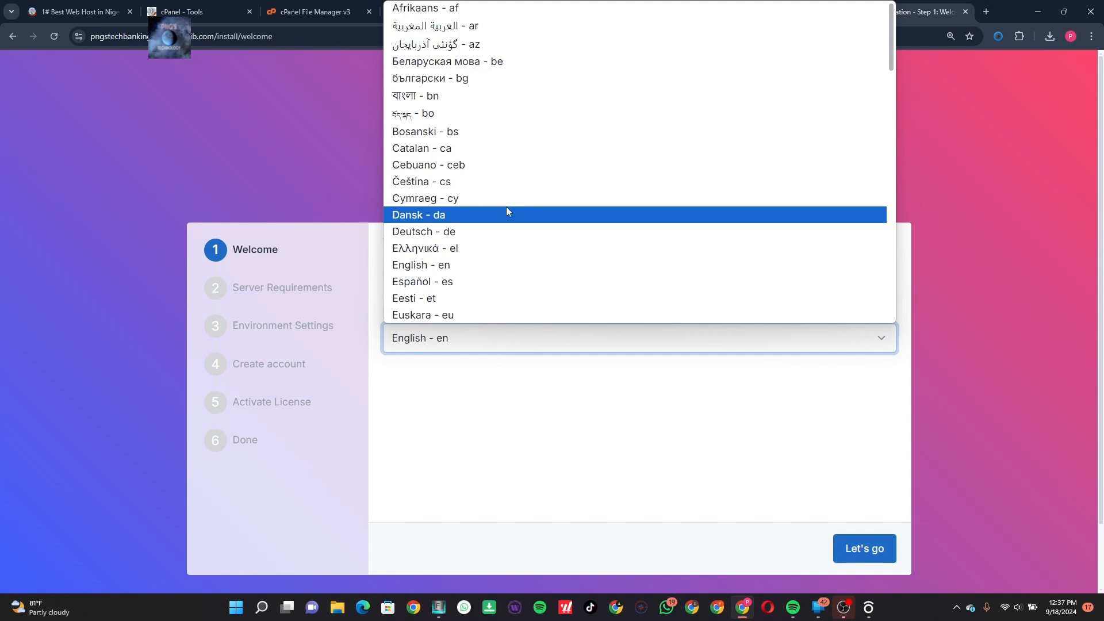
scroll(506, 210, down, 10)
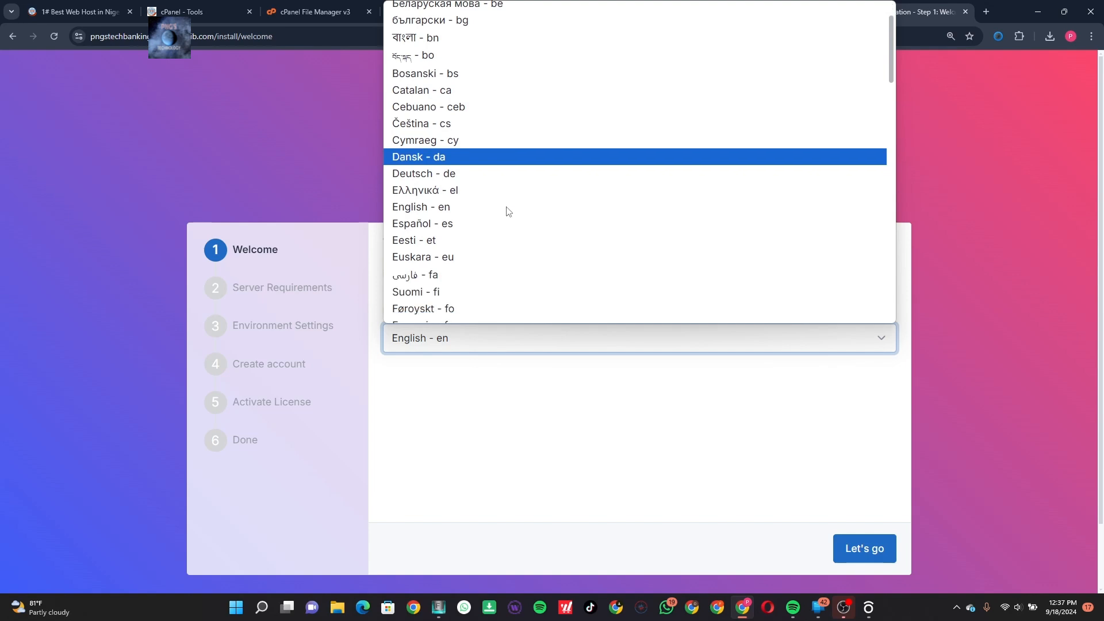
scroll(507, 212, down, 10)
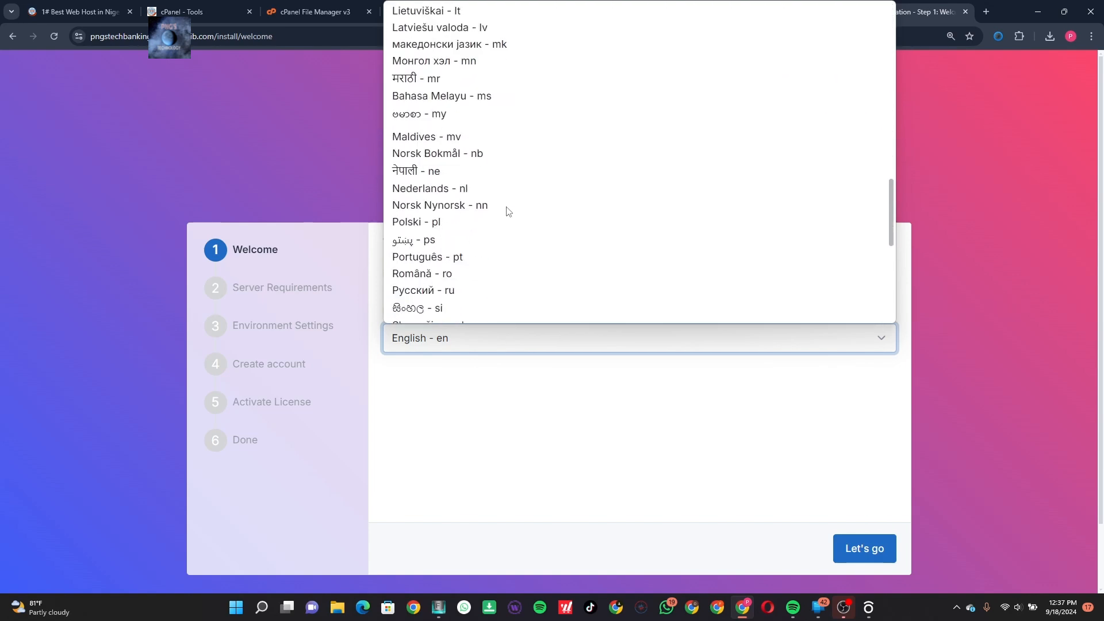
scroll(507, 211, up, 20)
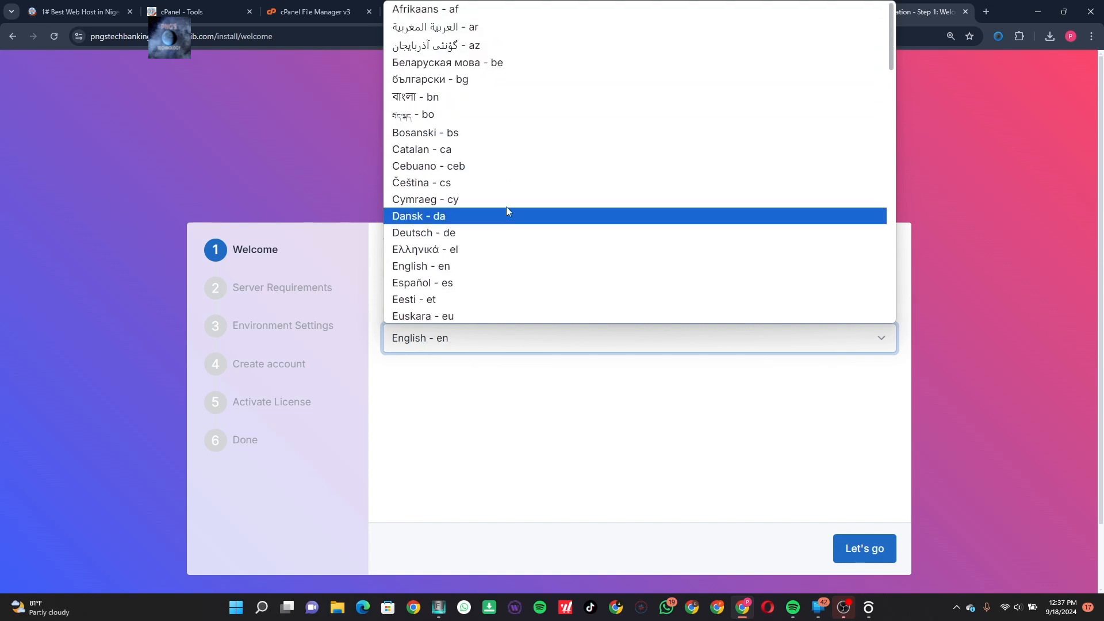
click(488, 266)
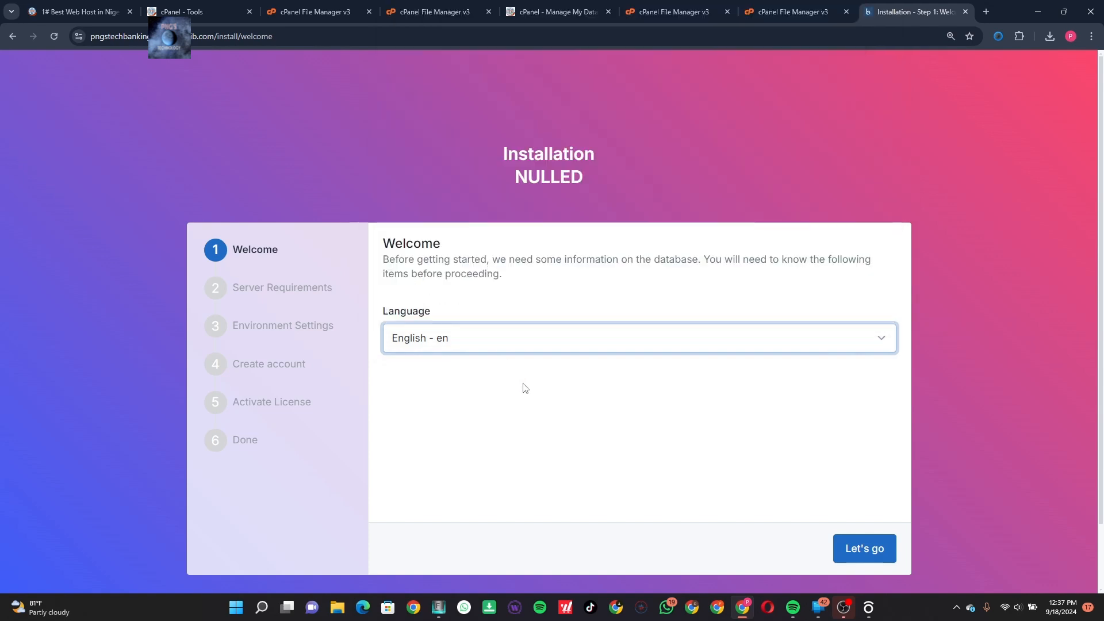
click(876, 557)
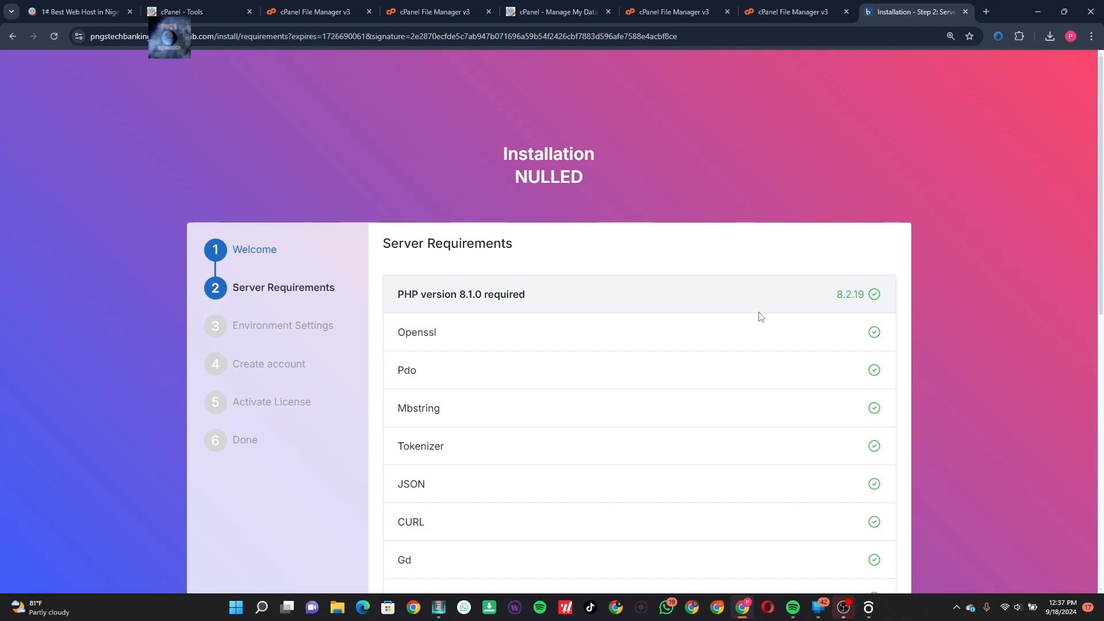
Step: Review the installer's server requirements, including the PHP version, PHP extensions, Apache module and folder permissions
scroll(736, 290, down, 8)
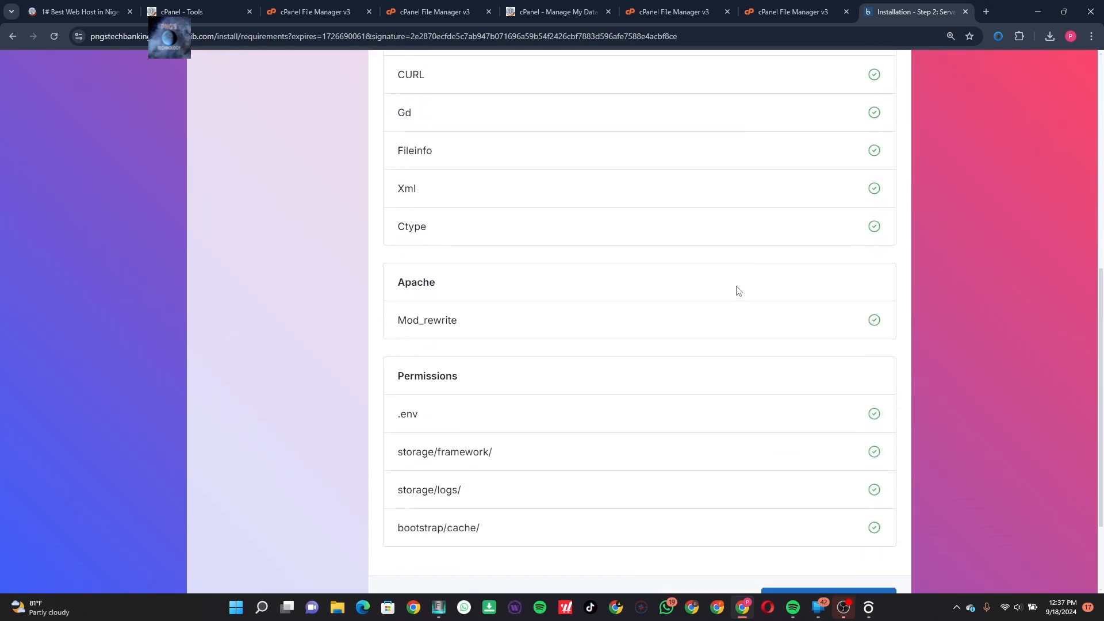
scroll(736, 290, down, 3)
scroll(705, 326, up, 5)
scroll(697, 290, up, 2)
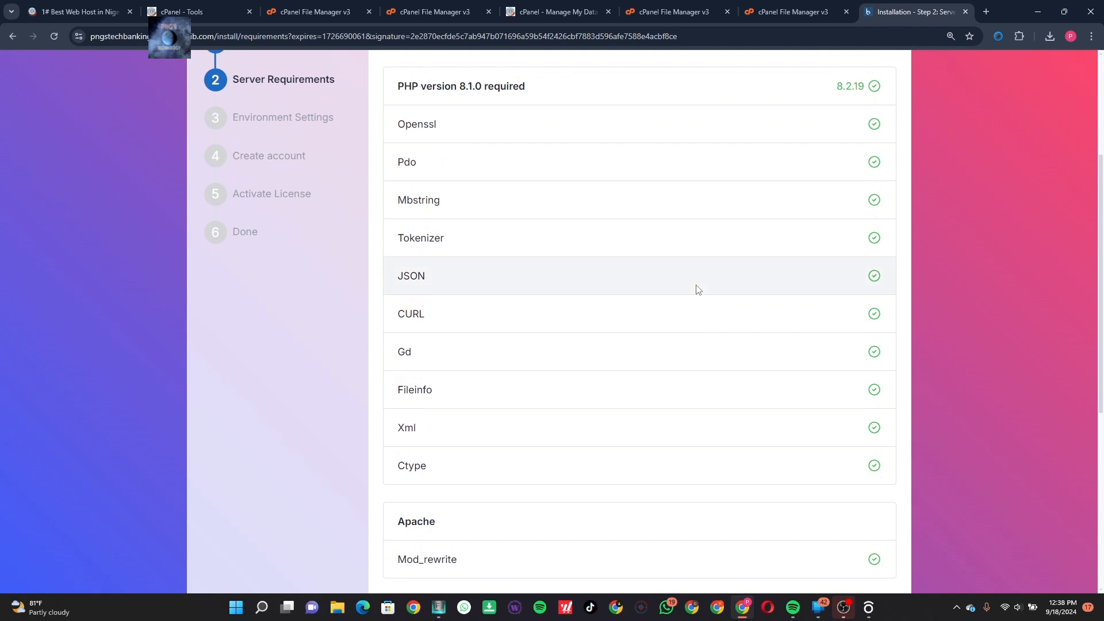
scroll(696, 289, up, 3)
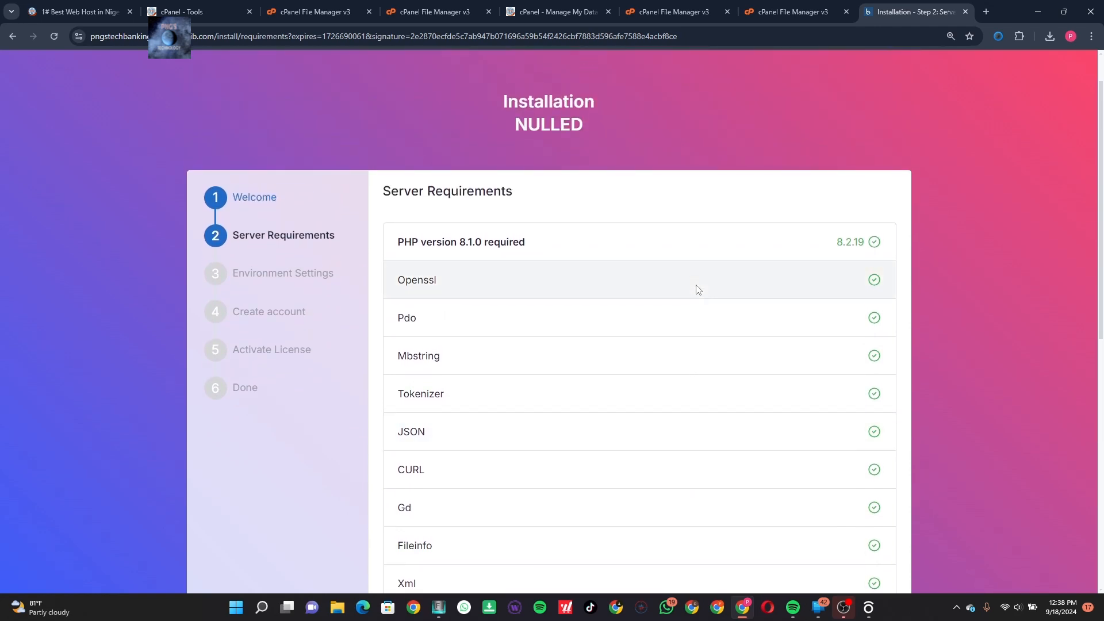
scroll(696, 289, up, 1)
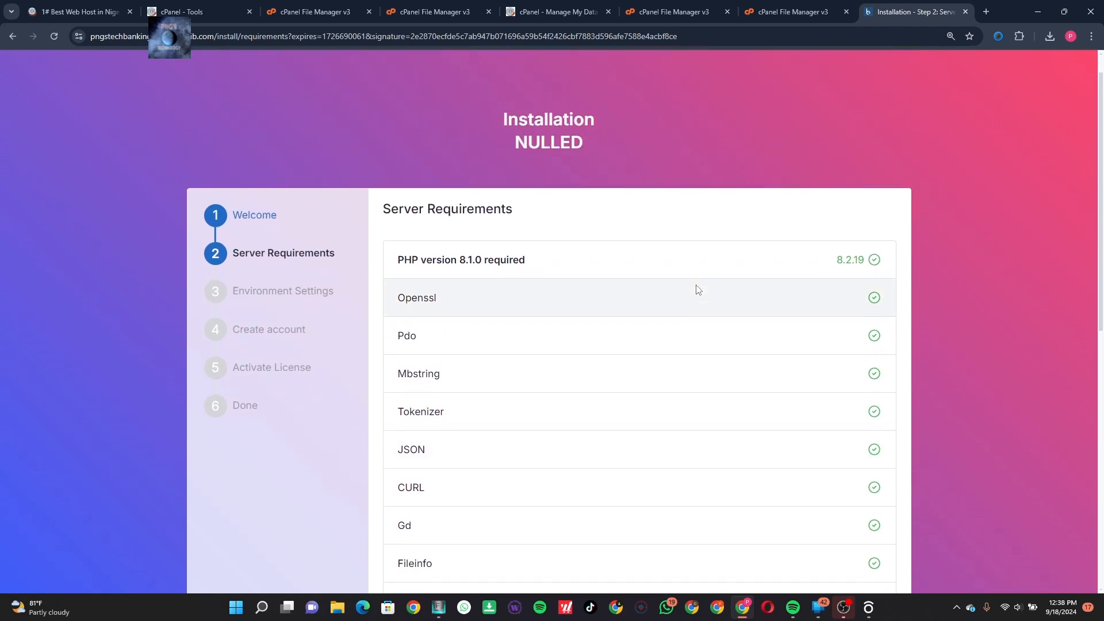
scroll(698, 288, down, 1)
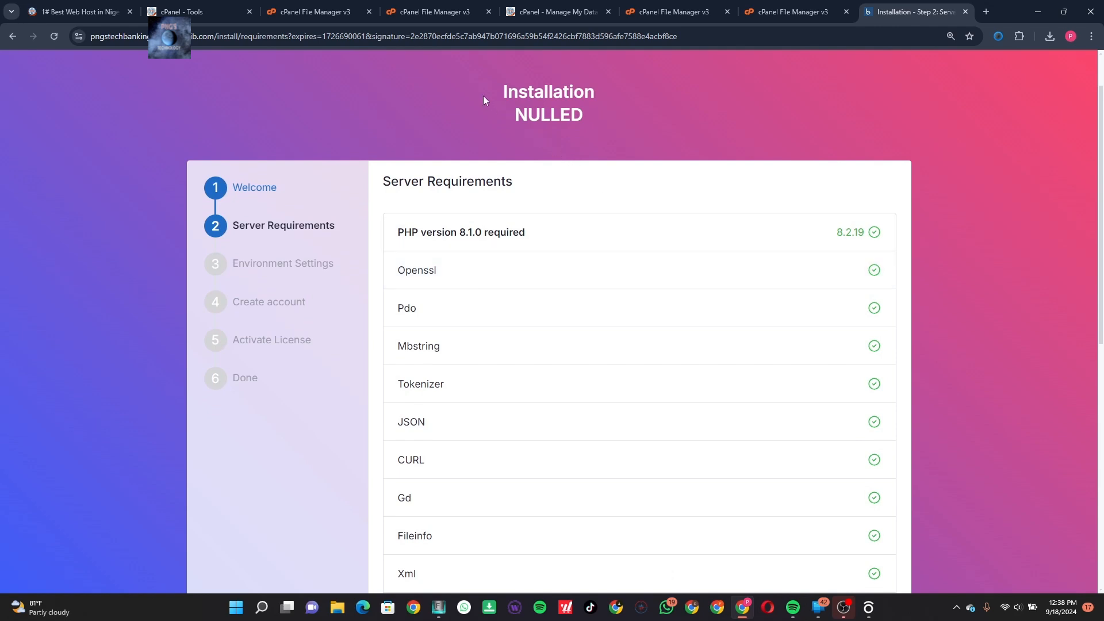
Step: Switch to cPanel, search the tools for php and open the extensions list in Select PHP Version
click(223, 13)
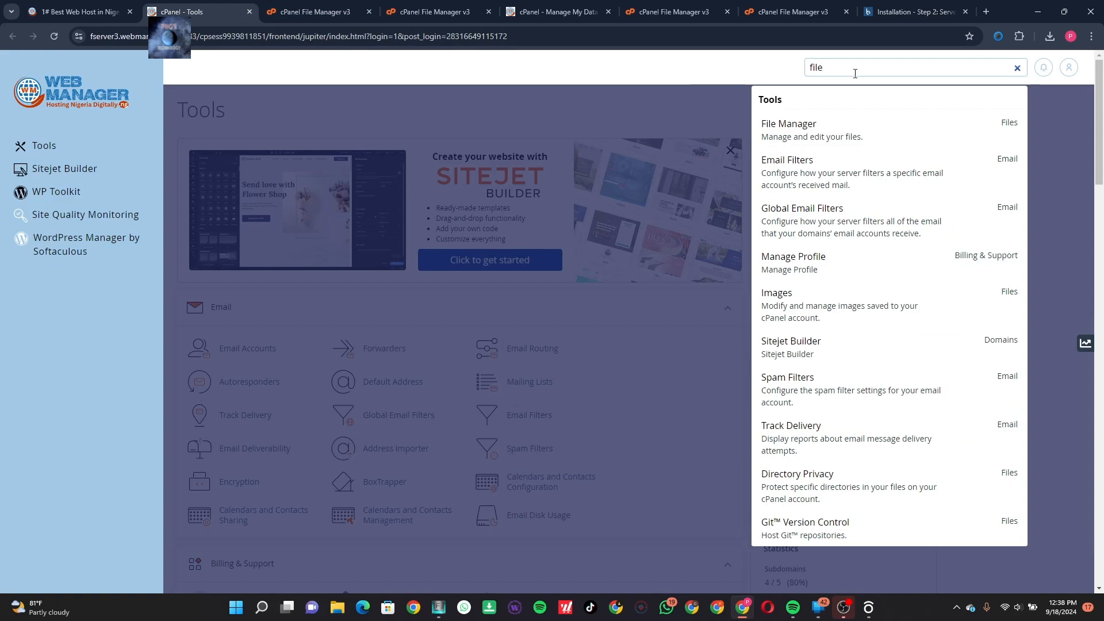
key(BackSpace)
key(BackSpace)
key(BackSpace)
key(BackSpace)
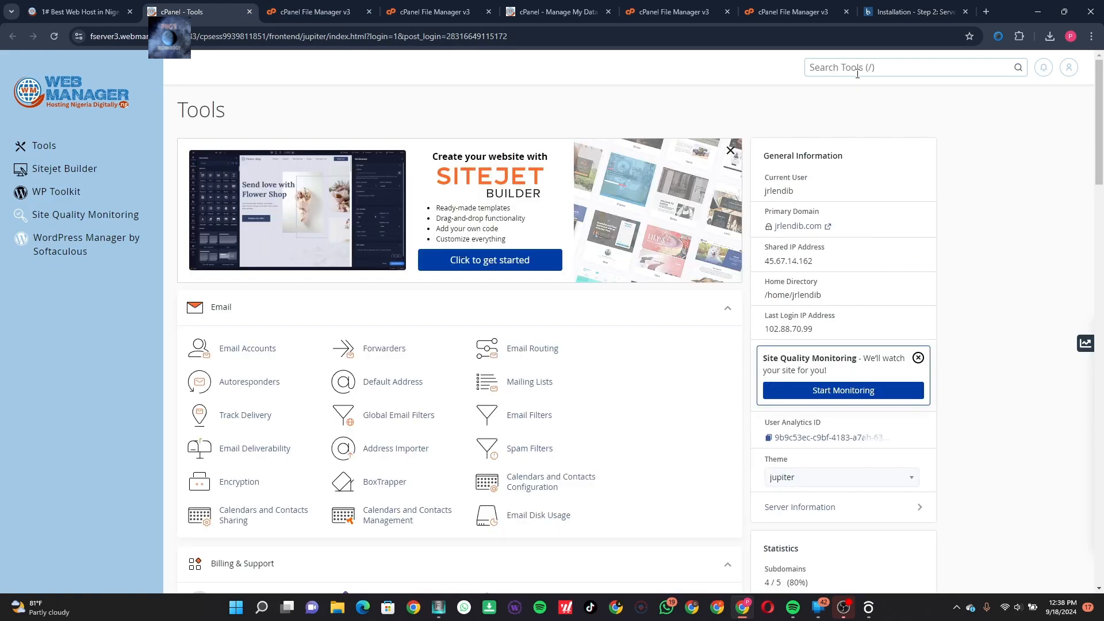
text(php)
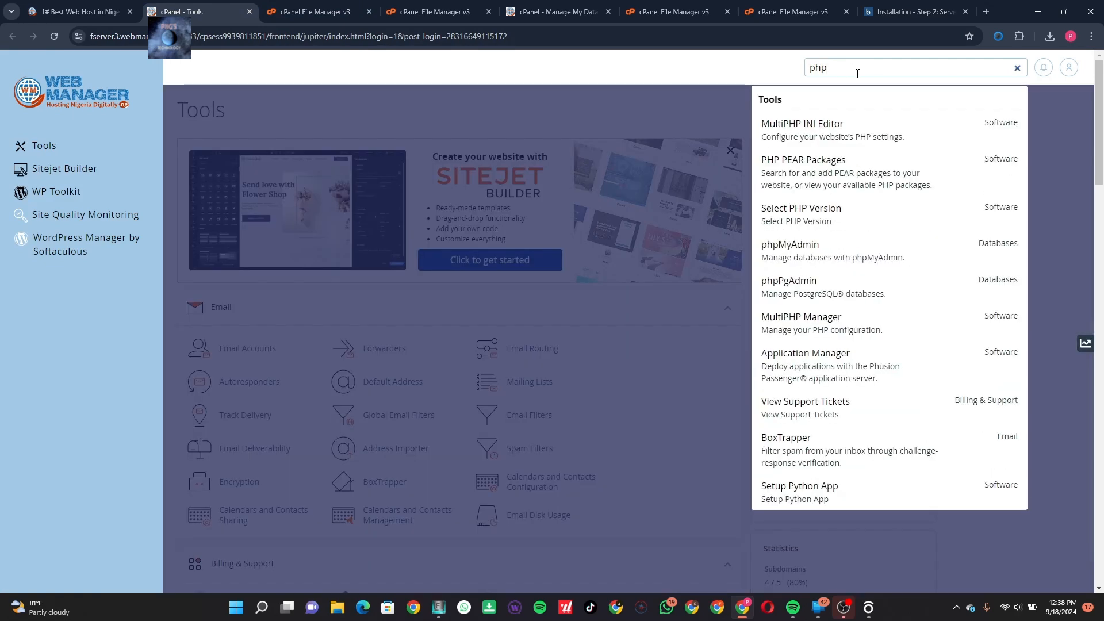
click(835, 225)
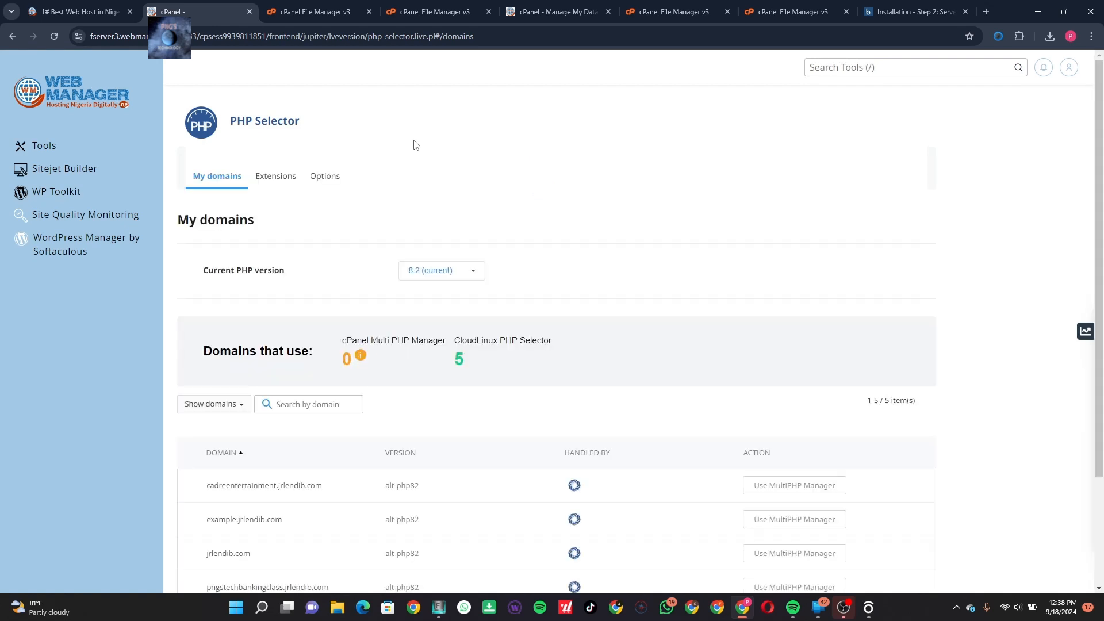
click(288, 178)
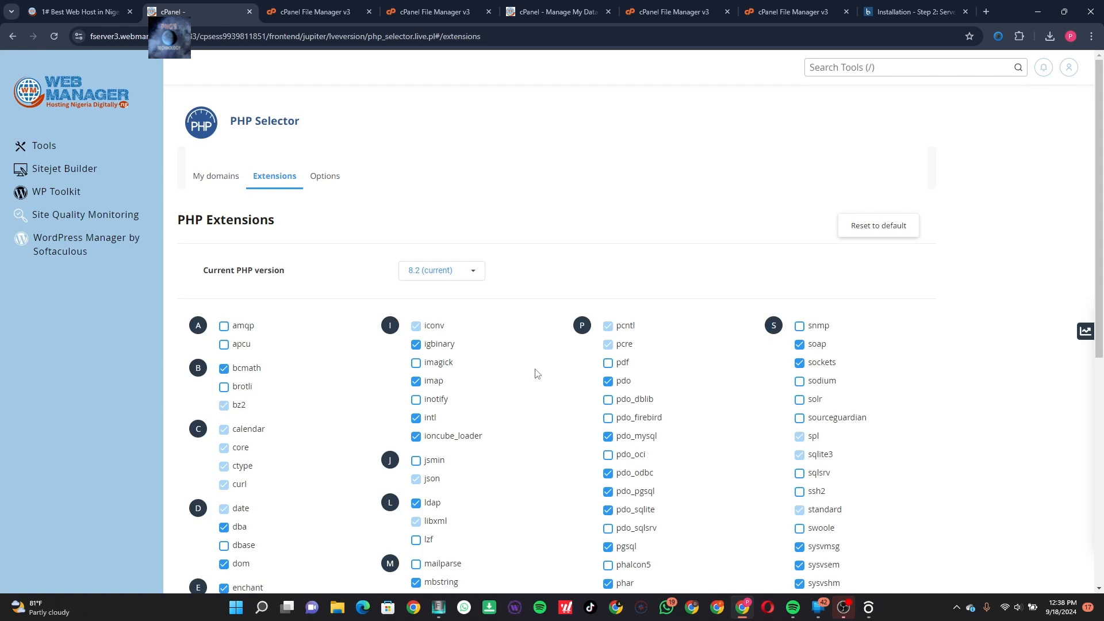
Step: Examine the PHP 8.2 extensions list and compare it with the installer's server requirements
scroll(535, 374, down, 7)
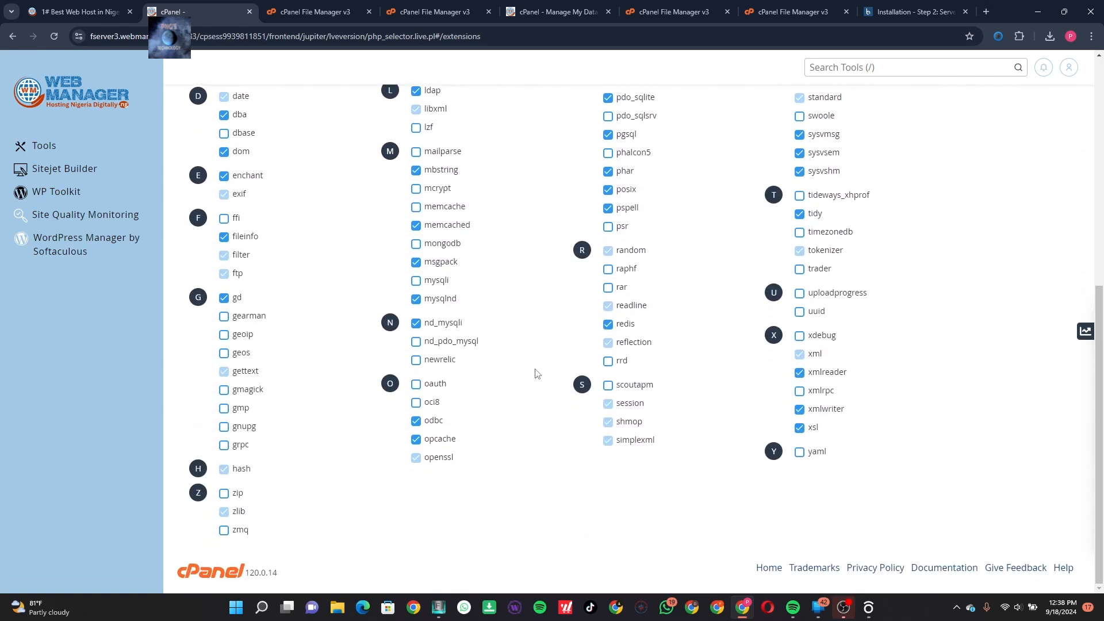
scroll(536, 373, up, 2)
scroll(536, 373, down, 2)
scroll(536, 373, up, 4)
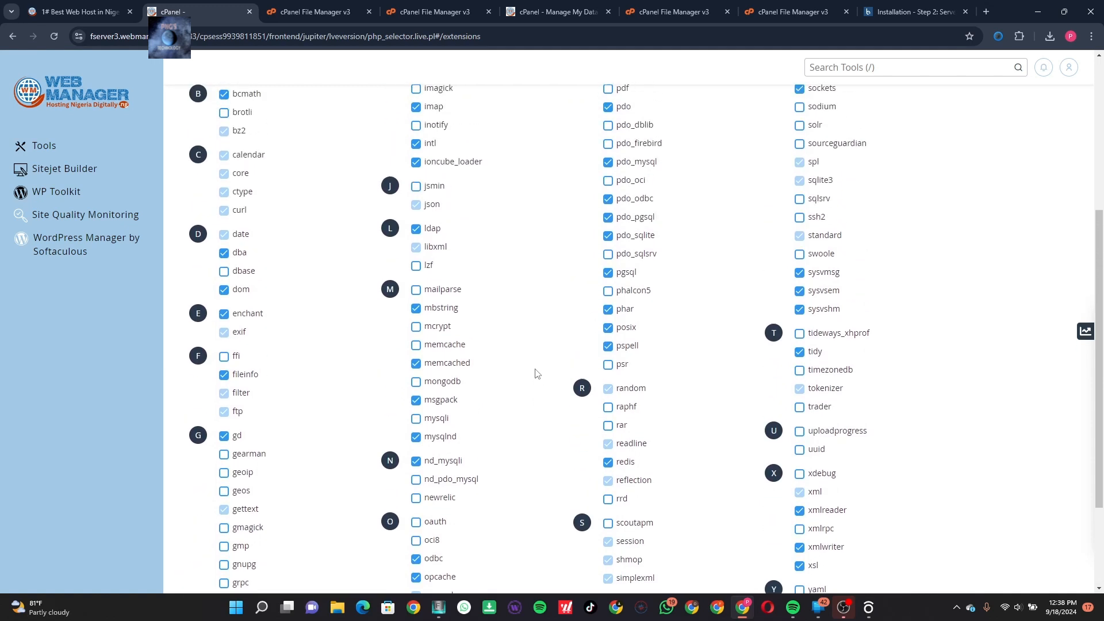
scroll(536, 374, up, 4)
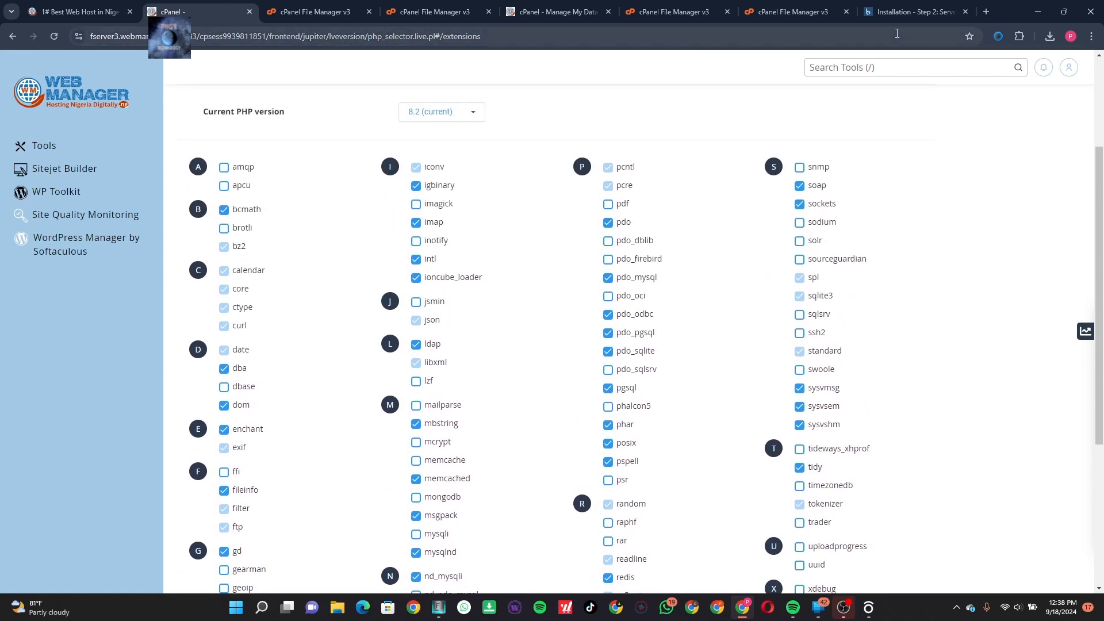
click(913, 11)
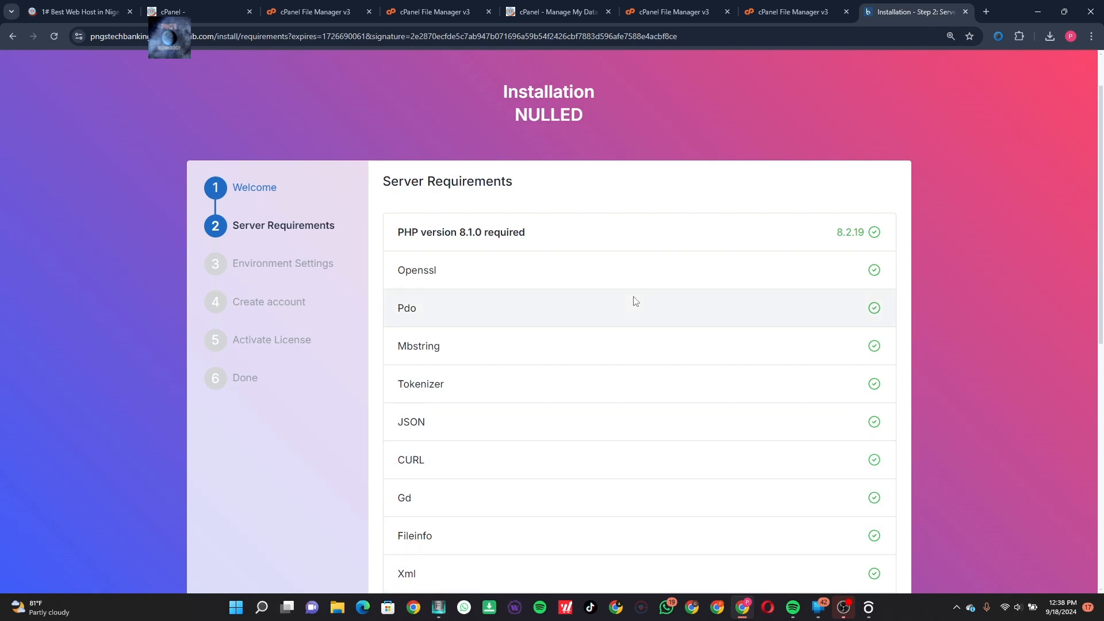
click(221, 12)
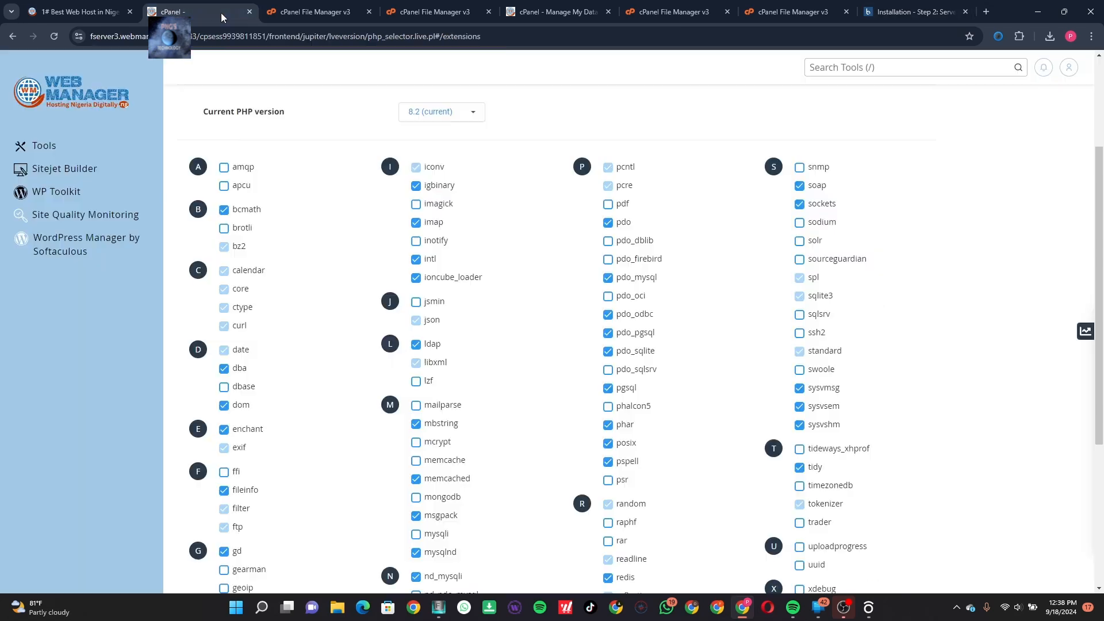
Step: Return from the PHP extensions list to the installer and continue from the server requirements to the environment configuration
scroll(437, 365, down, 3)
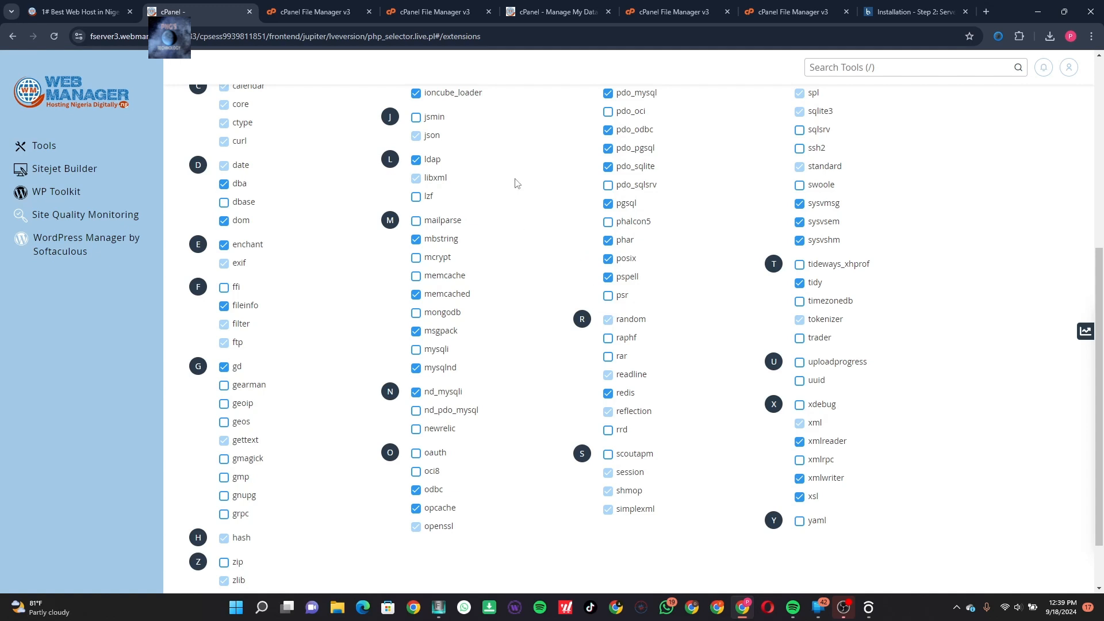
click(916, 11)
scroll(857, 92, down, 3)
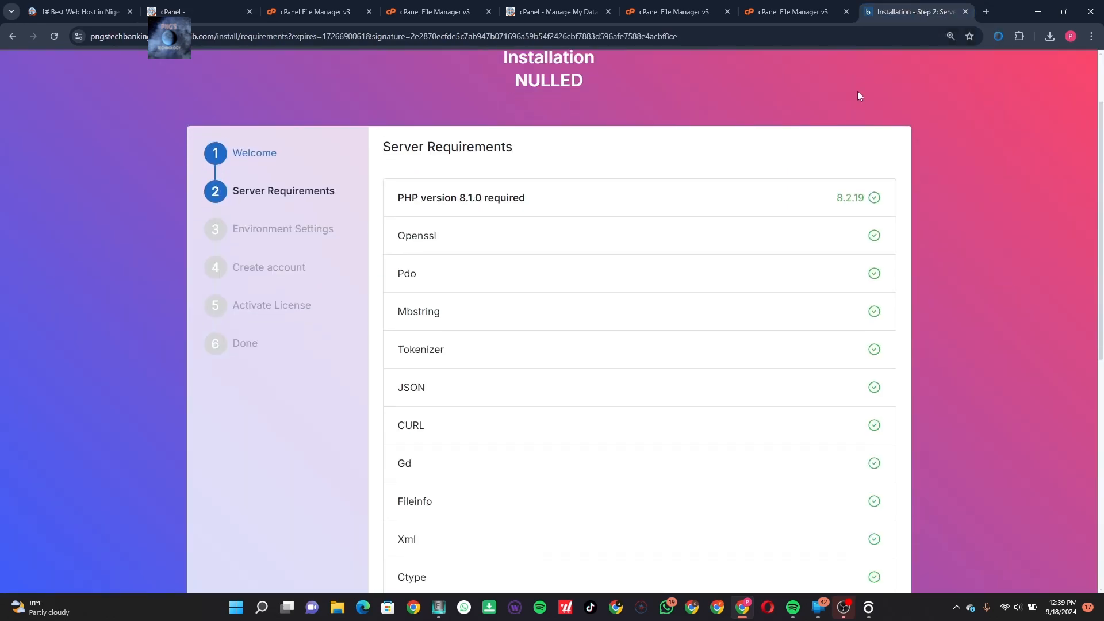
scroll(820, 321, down, 5)
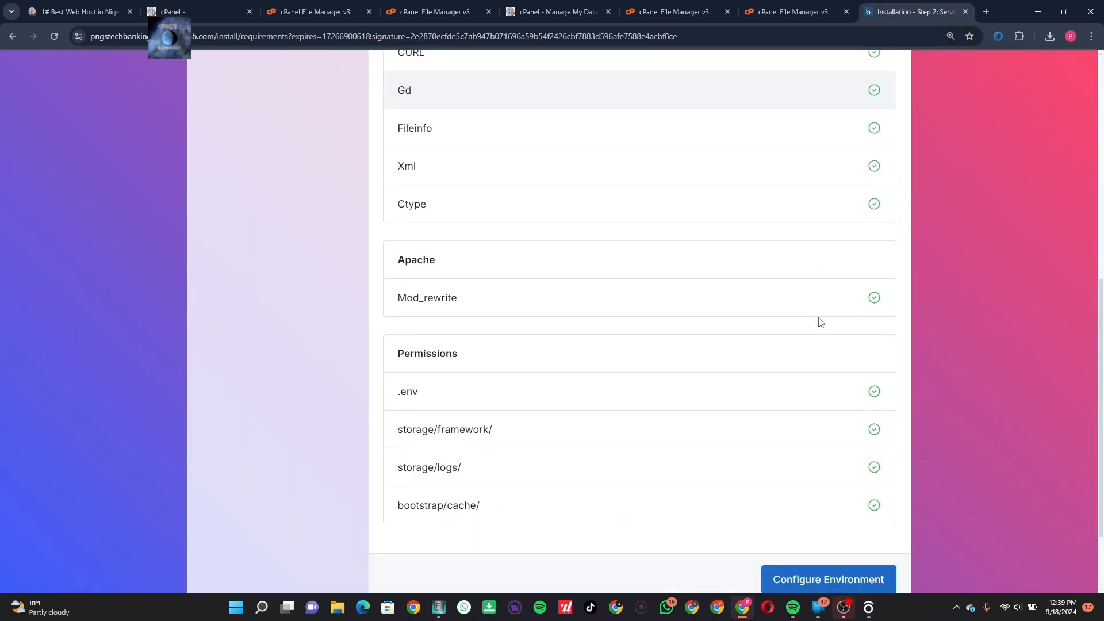
click(847, 477)
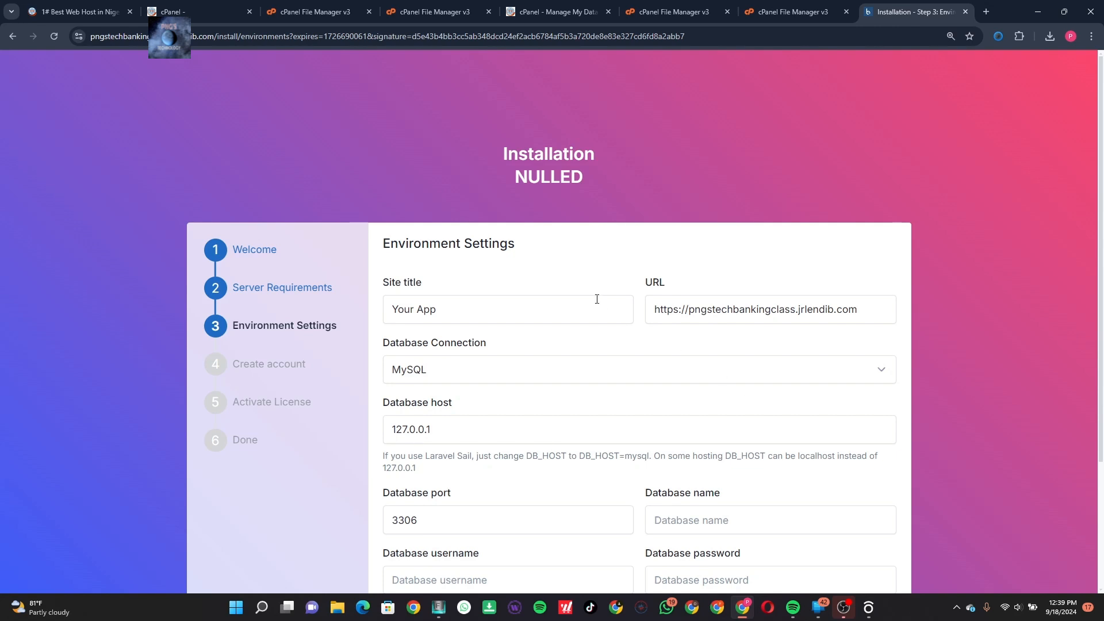
Step: Replace the site title in the environment settings with PNGSTech Real_Estate
click(570, 305)
key(BackSpace)
key(BackSpace)
key(BackSpace)
key(BackSpace)
key(BackSpace)
key(BackSpace)
key(BackSpace)
key(BackSpace)
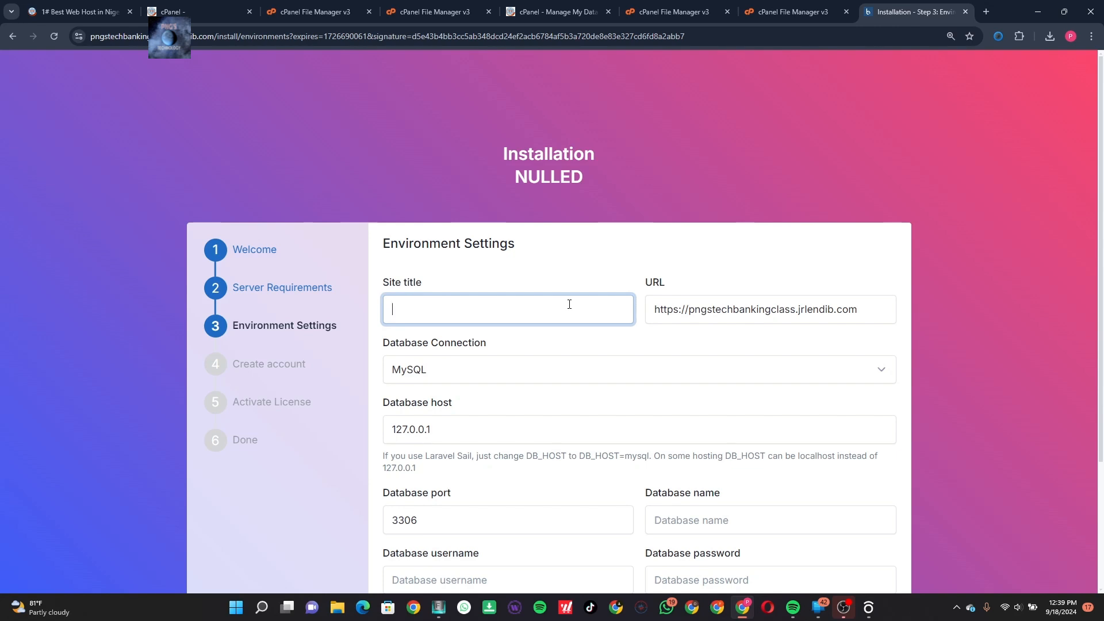
text(PNGSTech Real_estate)
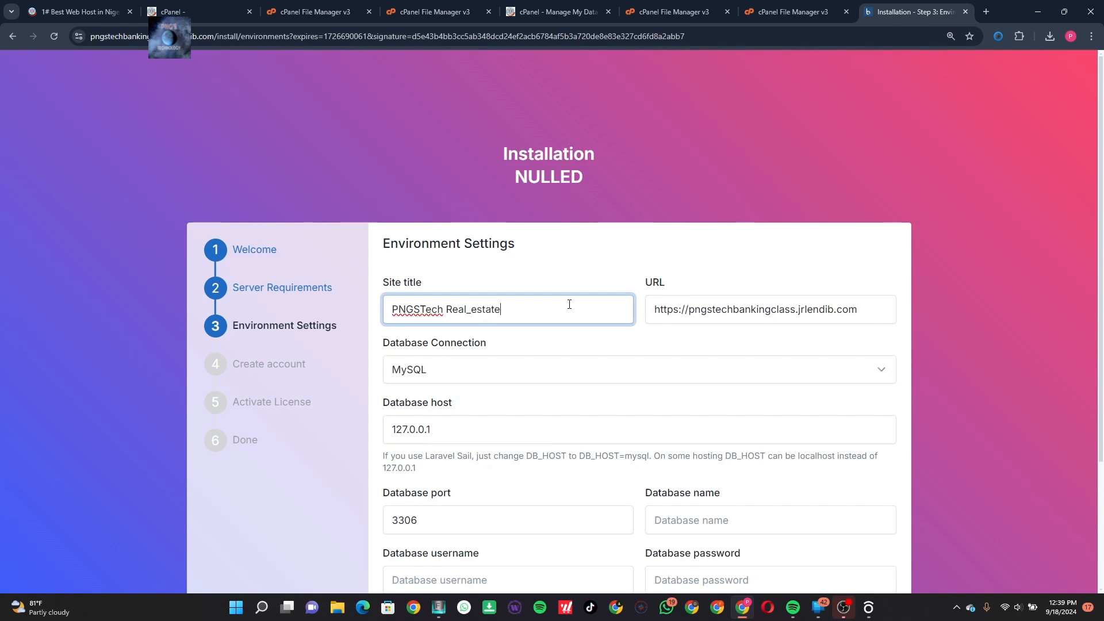
click(476, 310)
key(BackSpace)
text(E)
scroll(498, 438, down, 2)
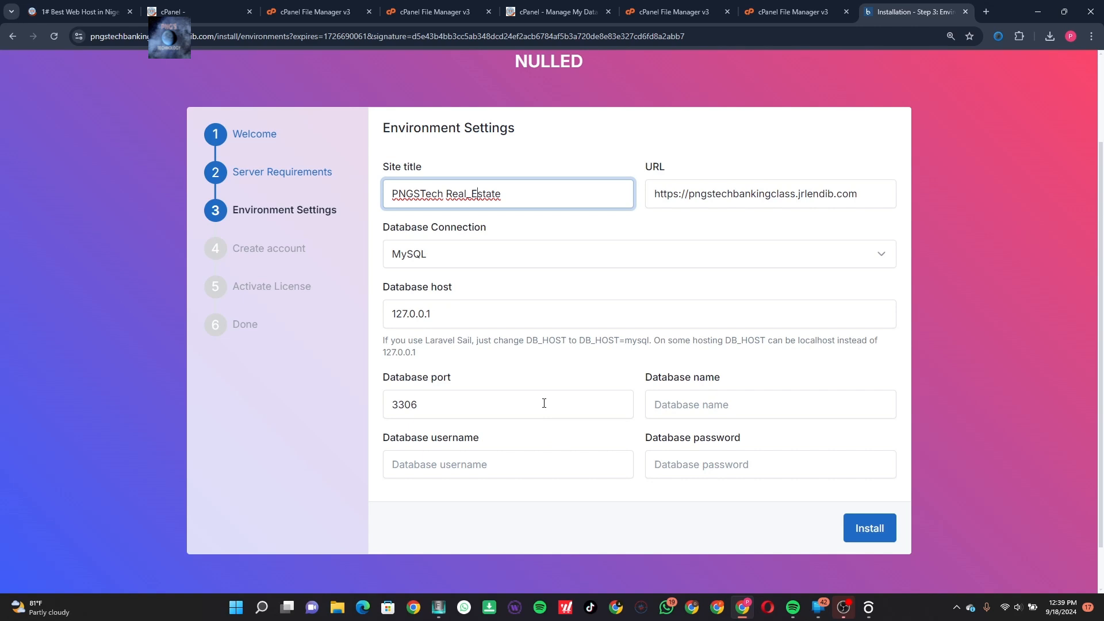
Step: Switch to cPanel, search the tools for data and create a database named estate in the Database Wizard
click(657, 406)
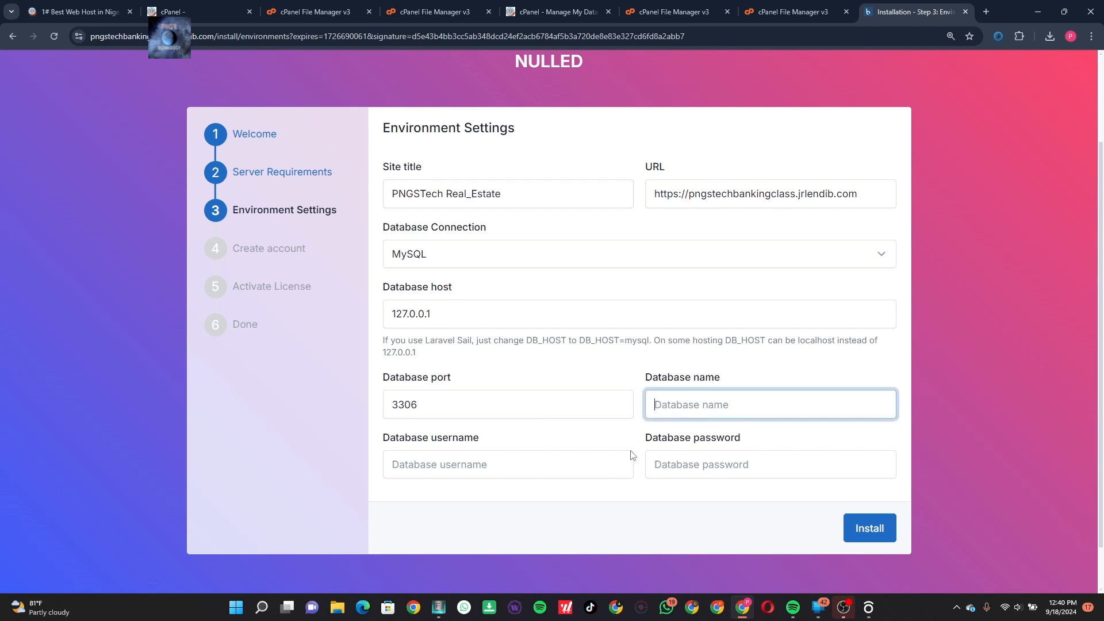
click(215, 18)
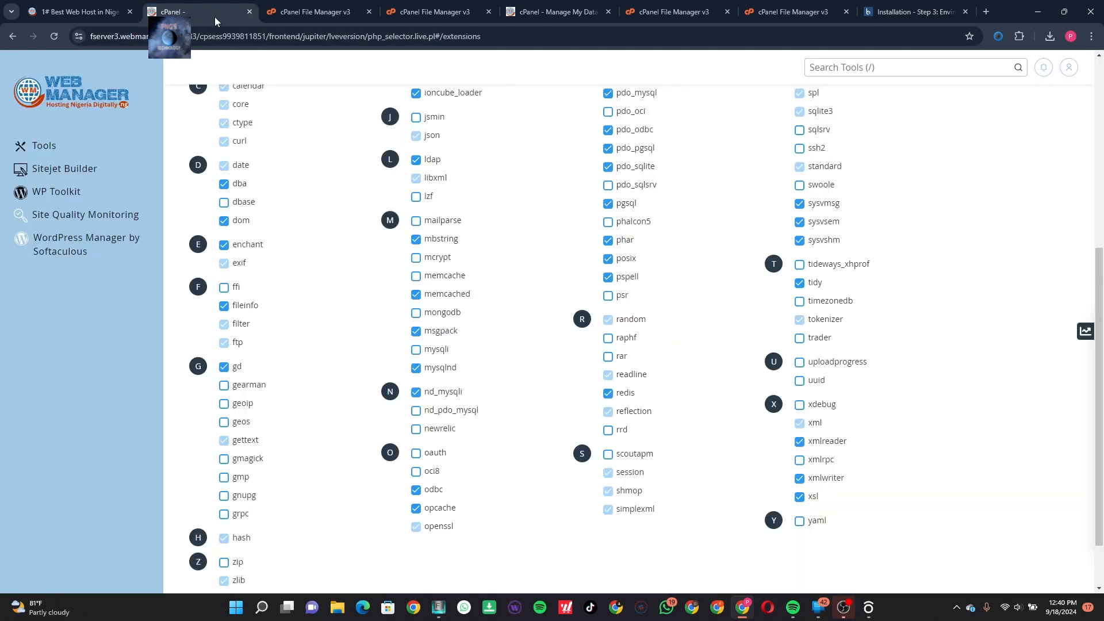
click(816, 70)
text(data)
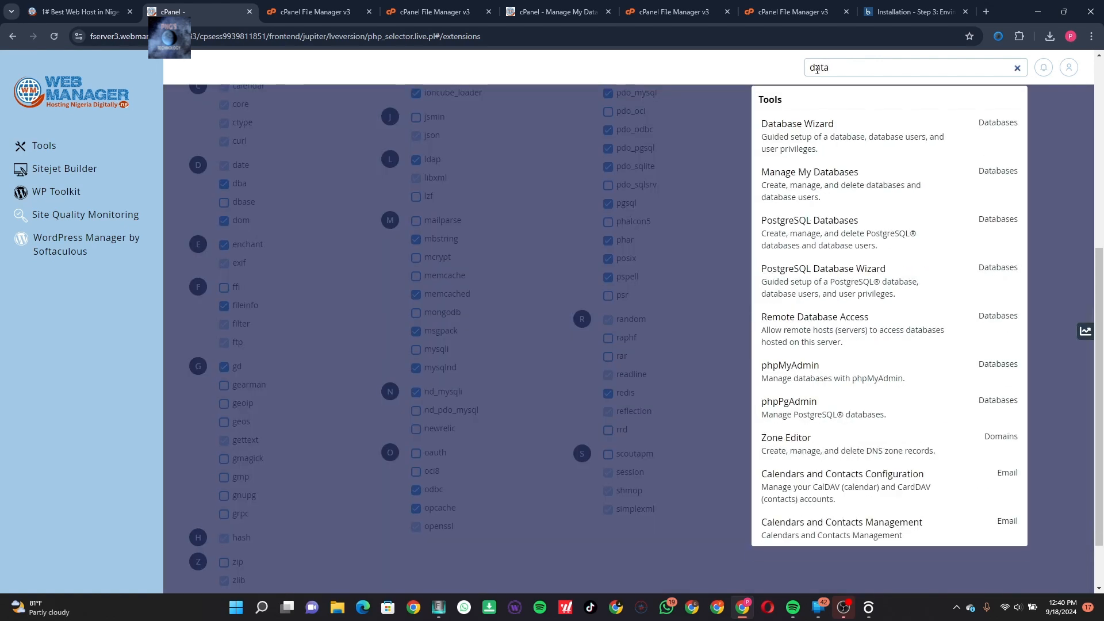
click(823, 132)
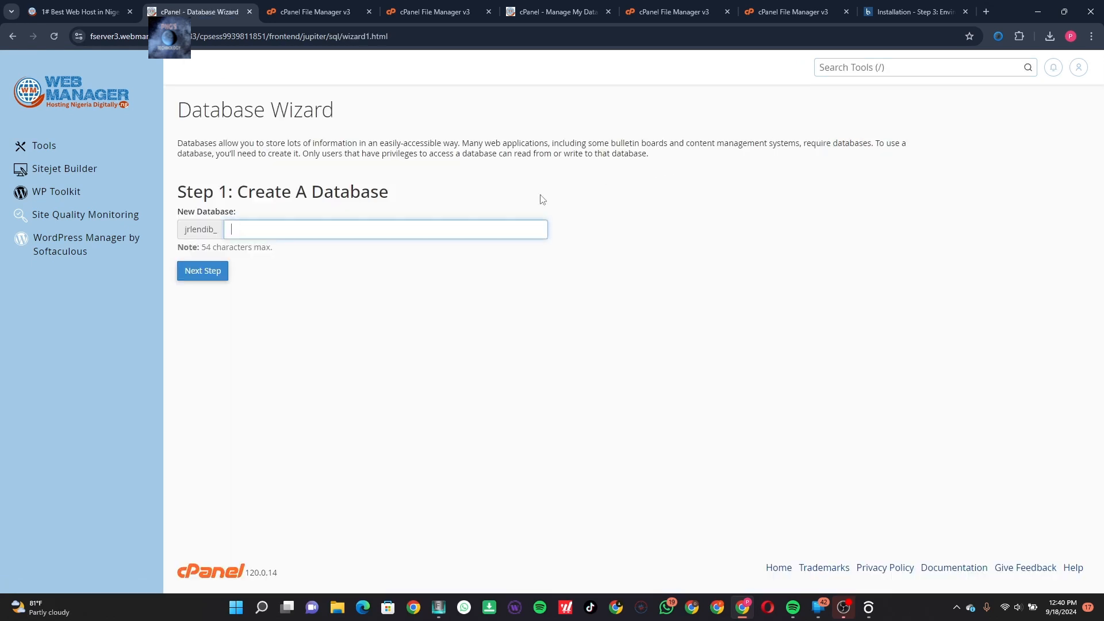
text(estate)
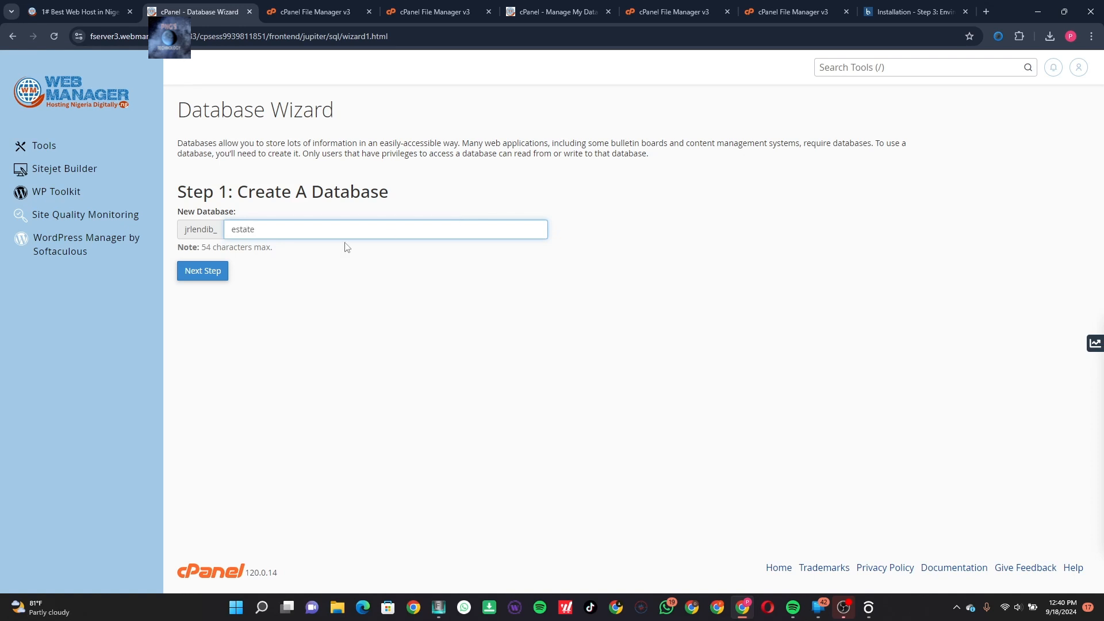
click(219, 273)
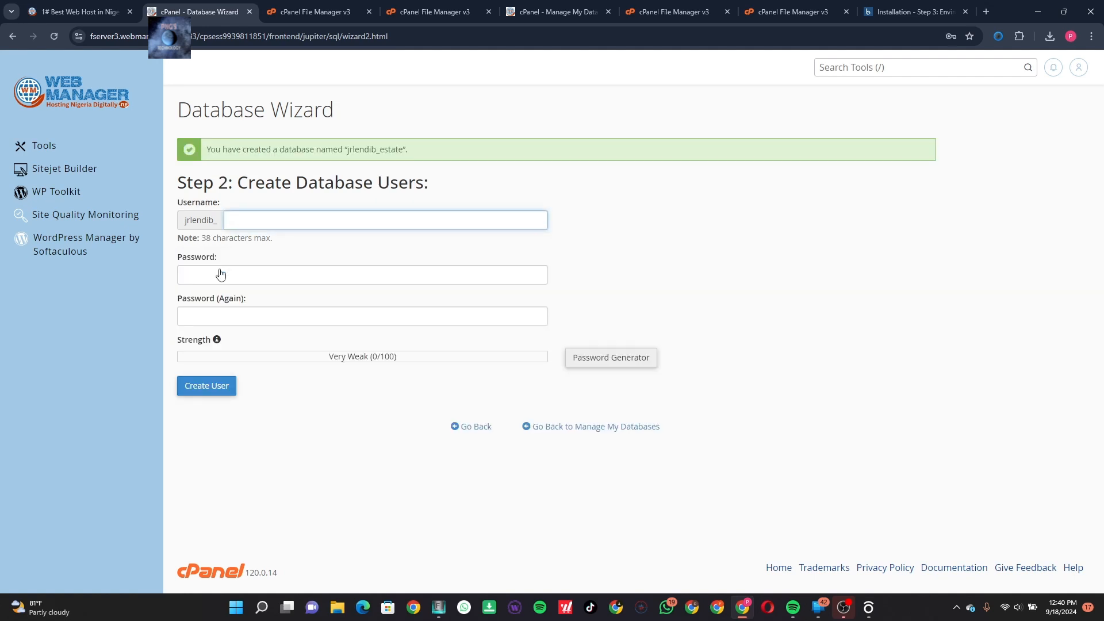
Step: Create a database user named real, entering and confirming the database user's password
text(rae)
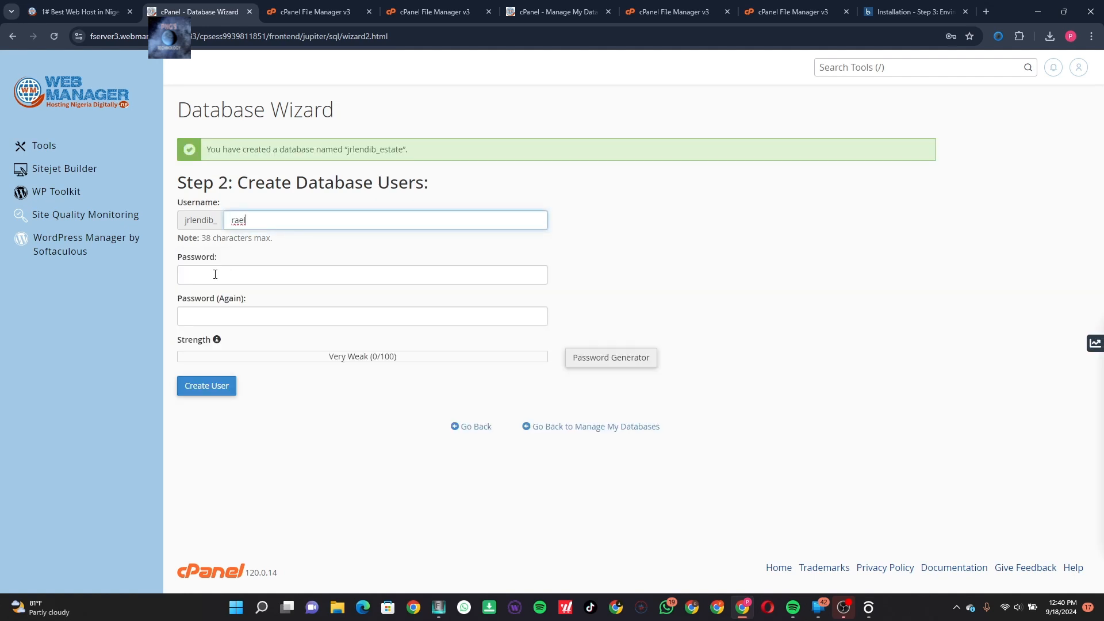
key(BackSpace)
key(BackSpace)
text(ea)
click(210, 275)
text(•••••)
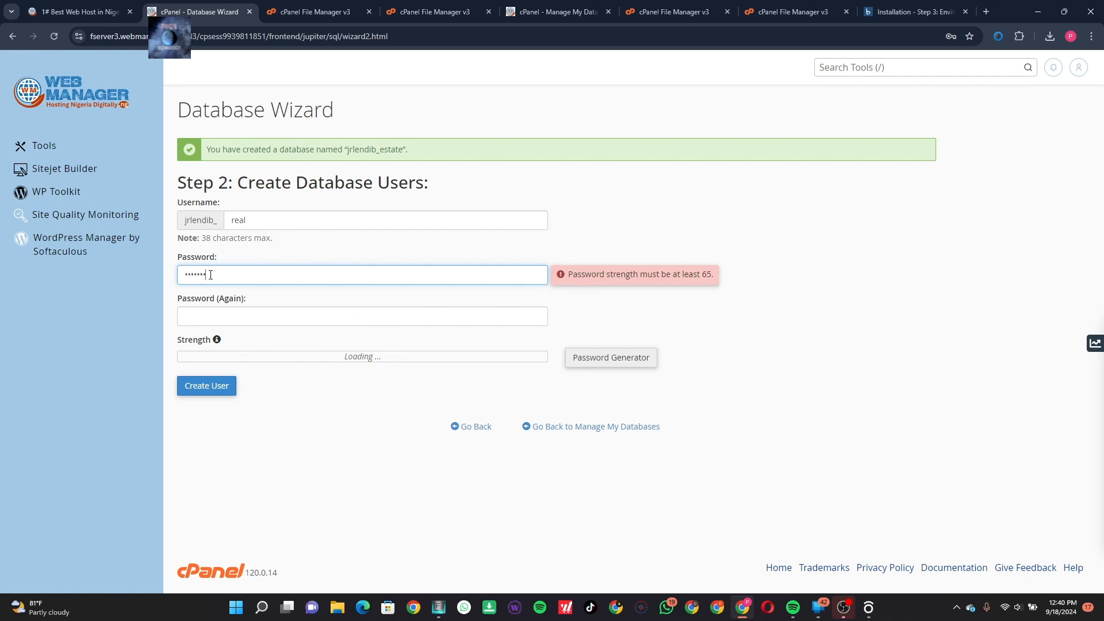
text(•••)
click(200, 313)
text(•)
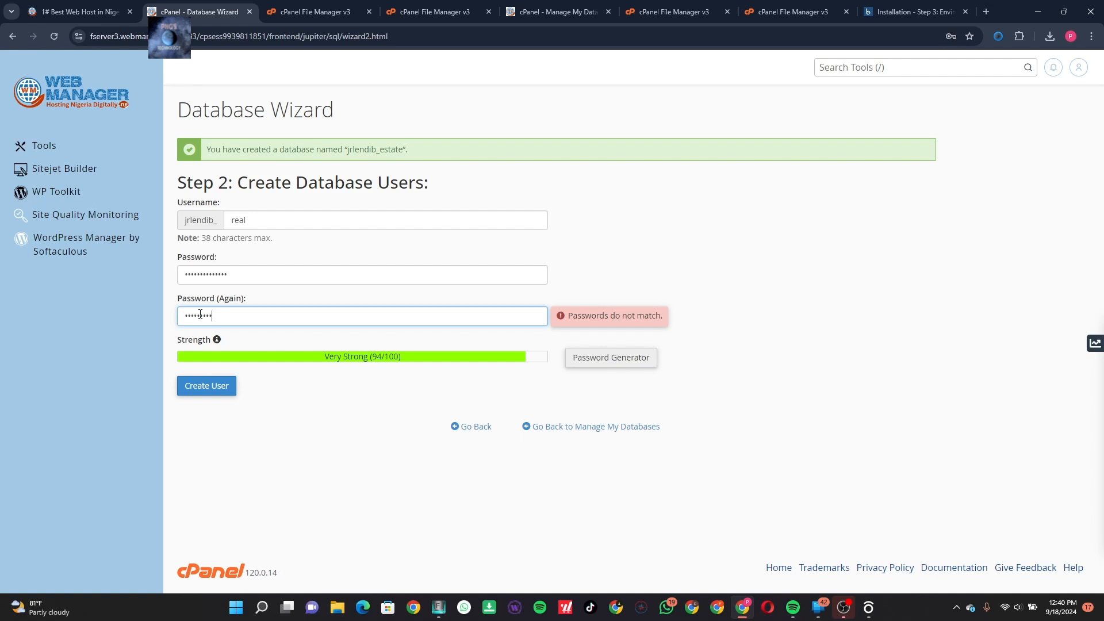
text(•)
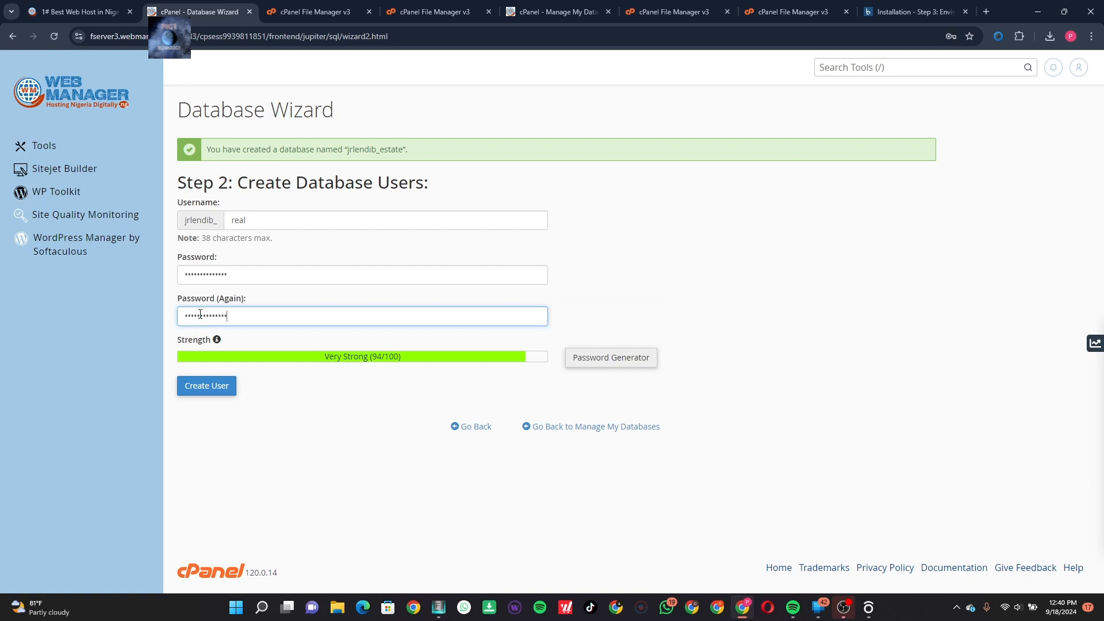
click(203, 389)
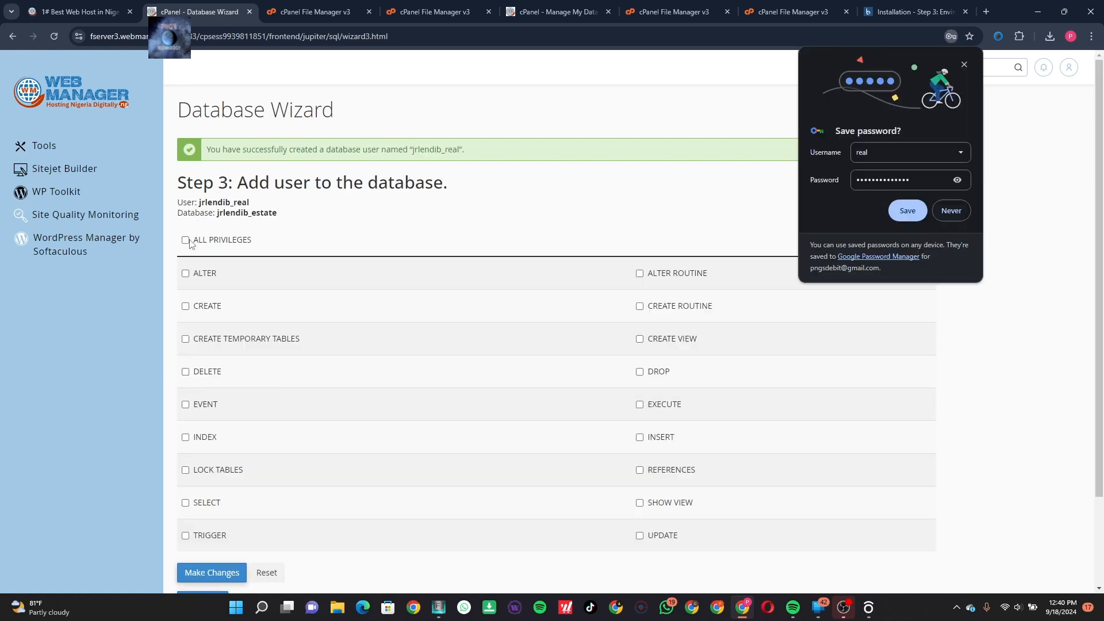
Step: Grant the new user all privileges on the database, complete the wizard and decline saving the password in the browser
click(185, 241)
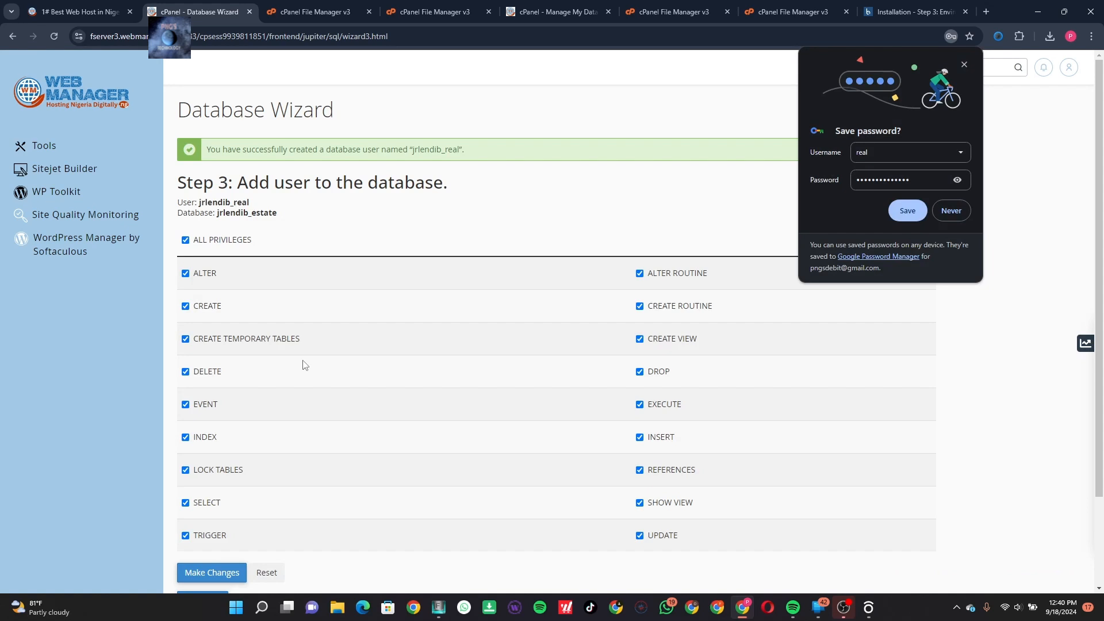
scroll(304, 365, down, 2)
click(214, 493)
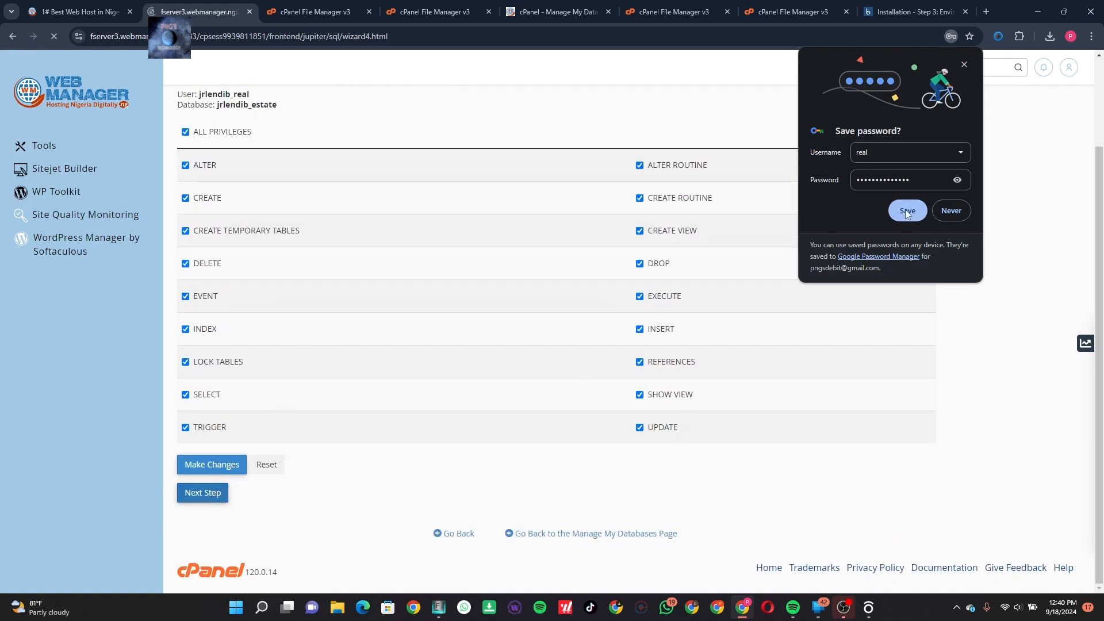
click(949, 212)
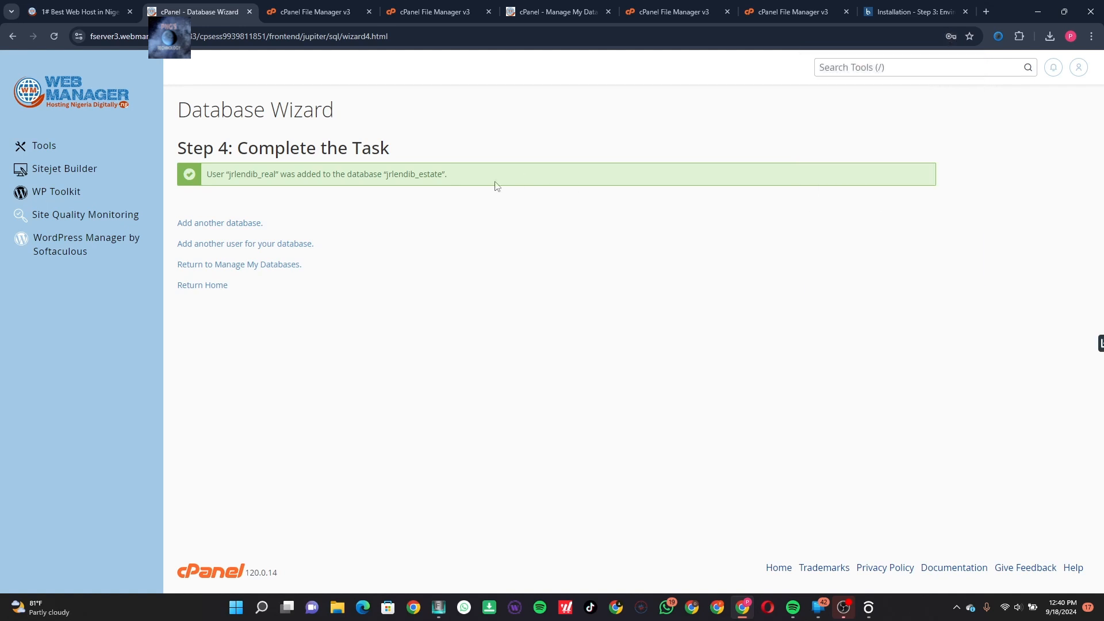
Step: Copy the database name jrlendib_estate from cPanel into the installer's database name field
double_click(417, 174)
key(ctrl+c)
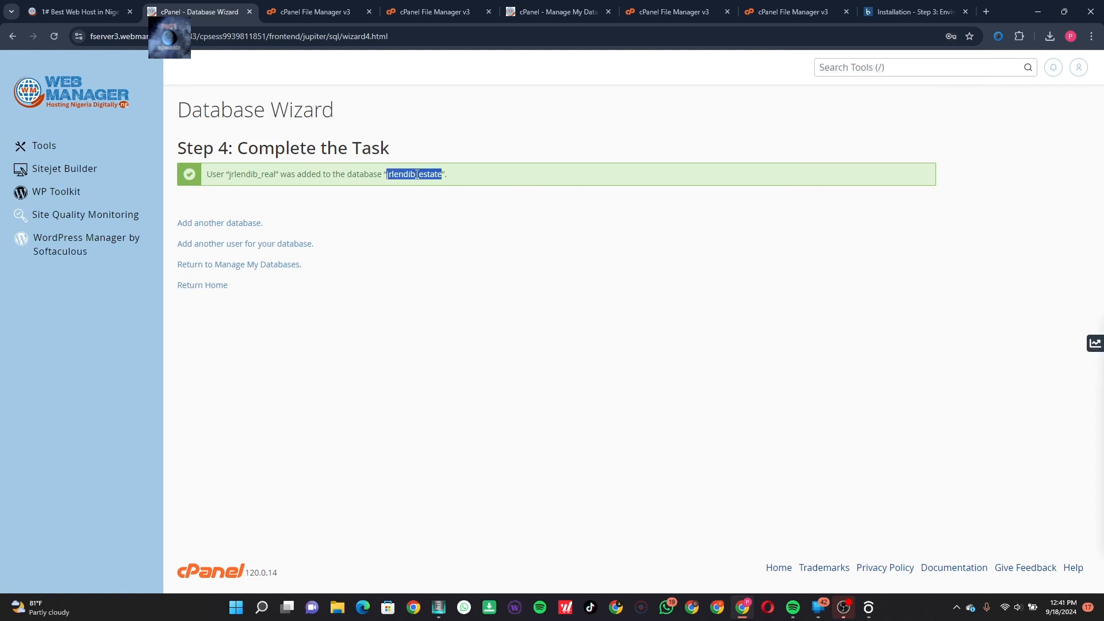
click(892, 16)
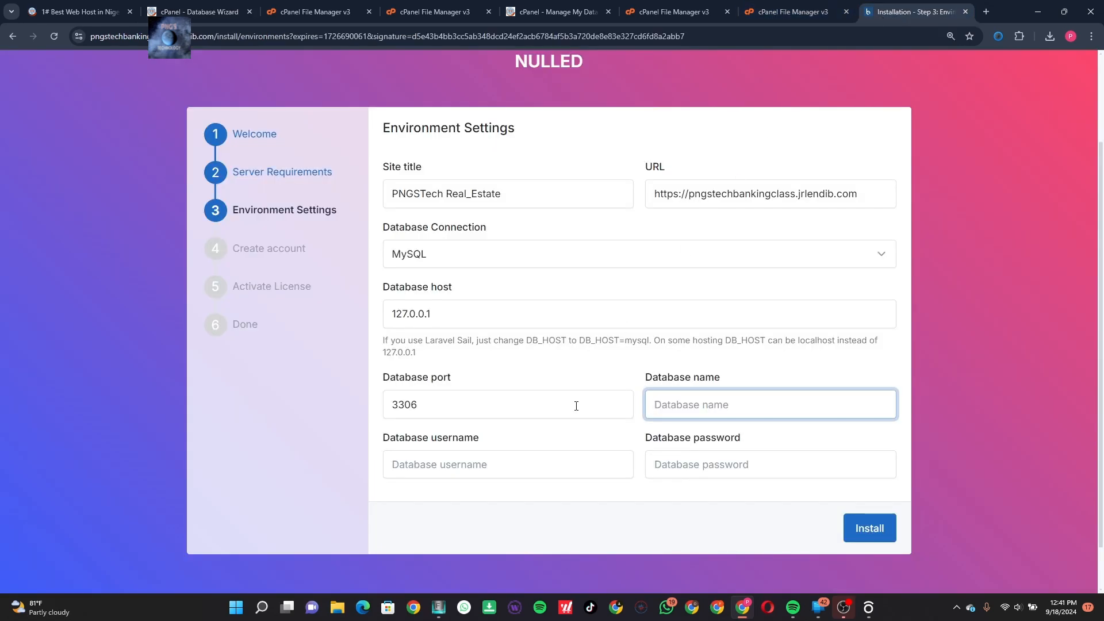
key(ctrl+v)
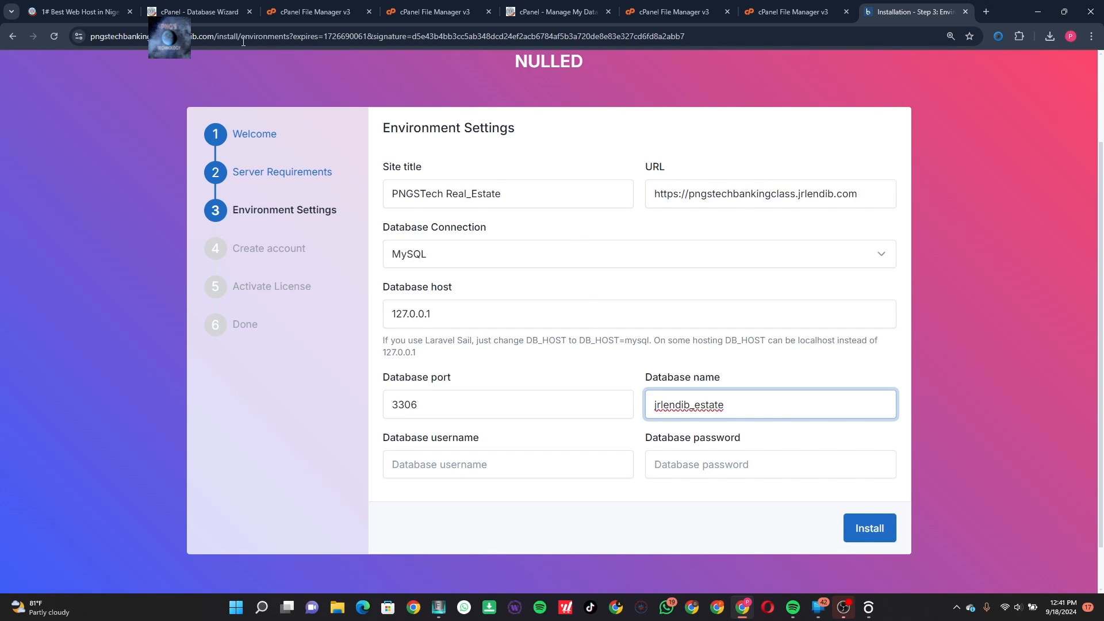
click(201, 13)
double_click(254, 174)
key(ctrl+c)
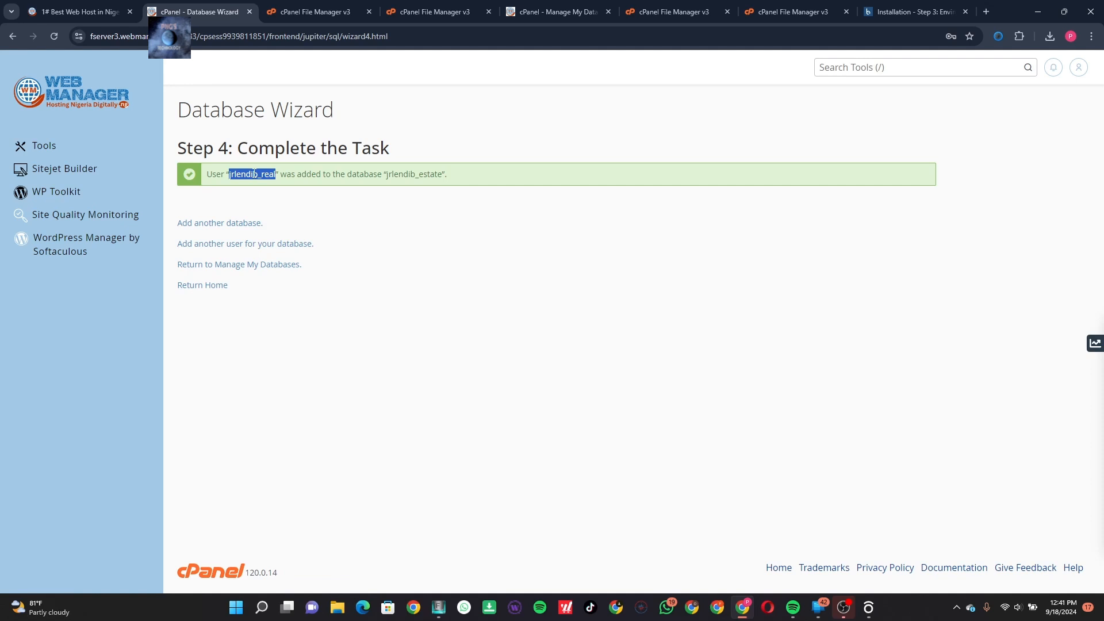
click(888, 15)
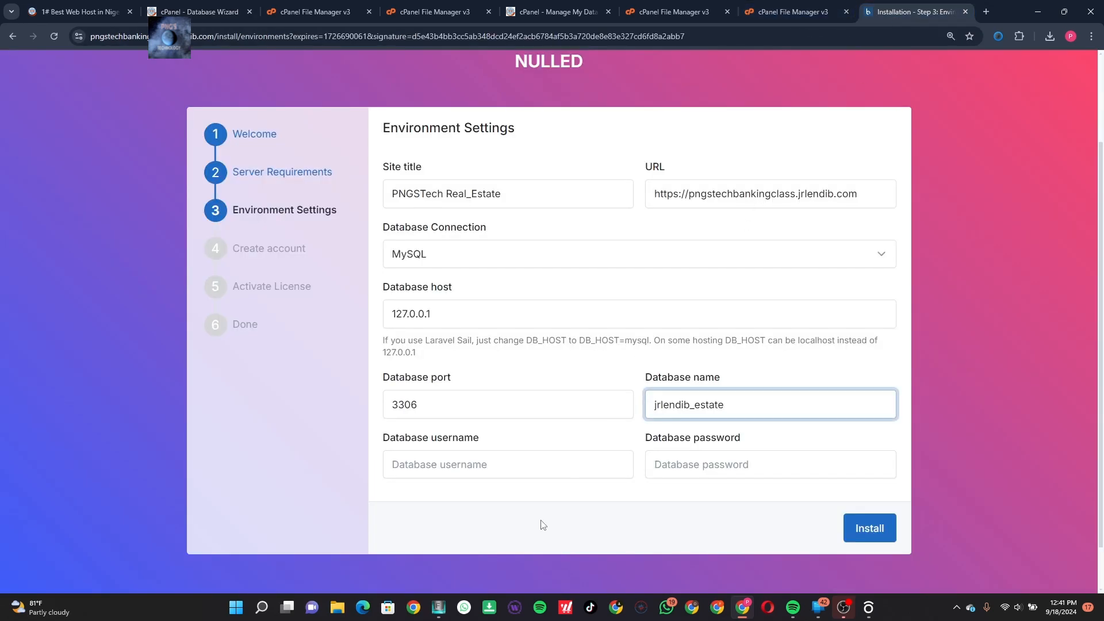
click(517, 461)
key(ctrl+v)
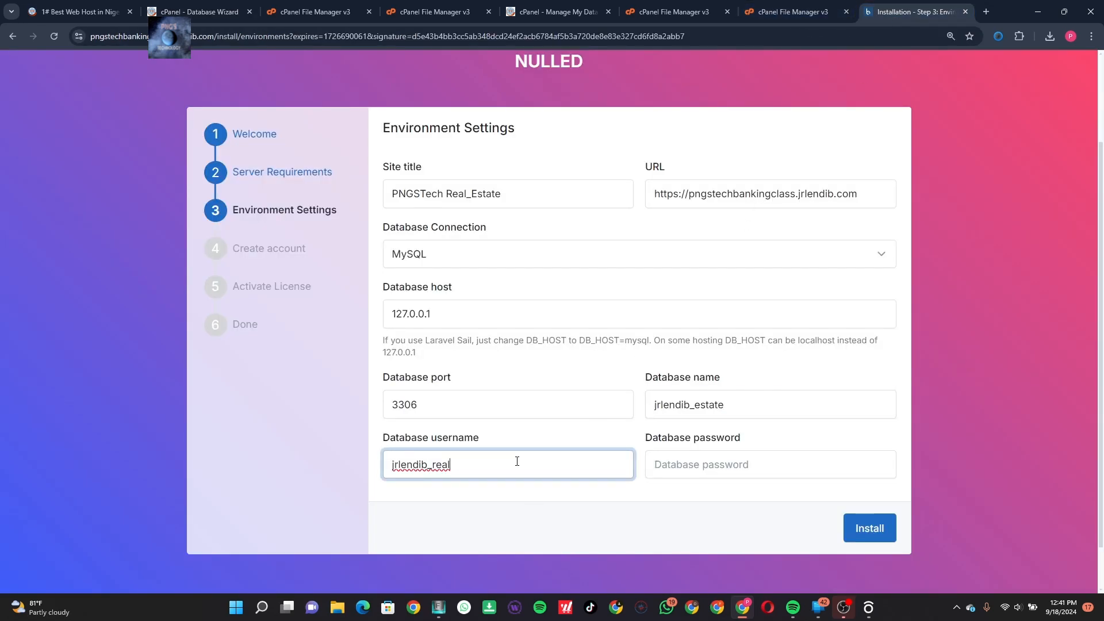
Step: Enter the database password in the environment settings and start the installation
click(688, 471)
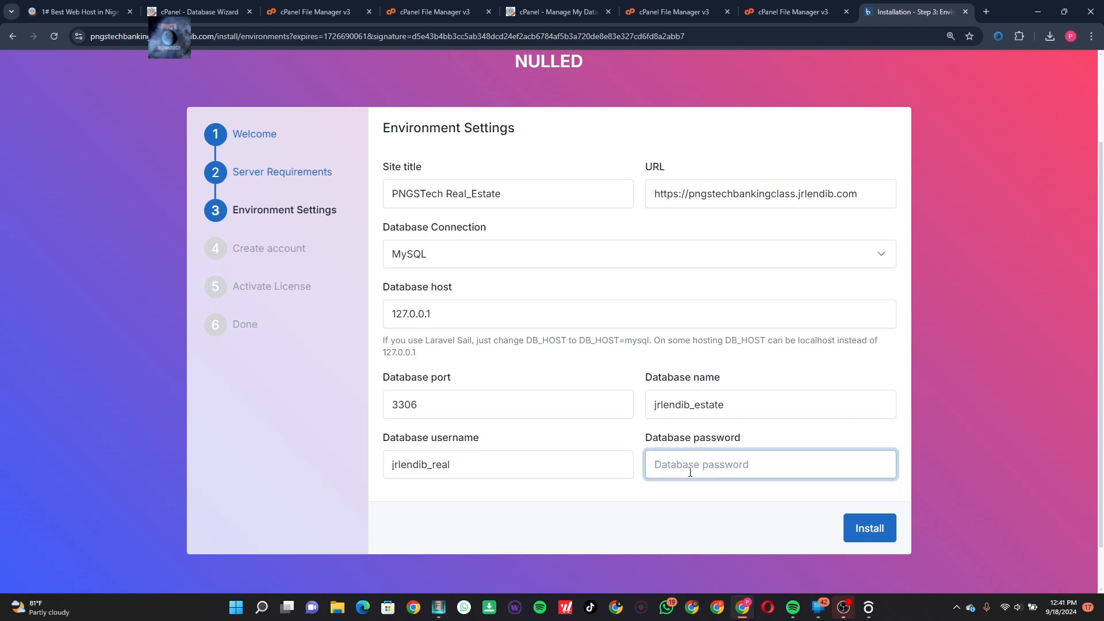
click(873, 528)
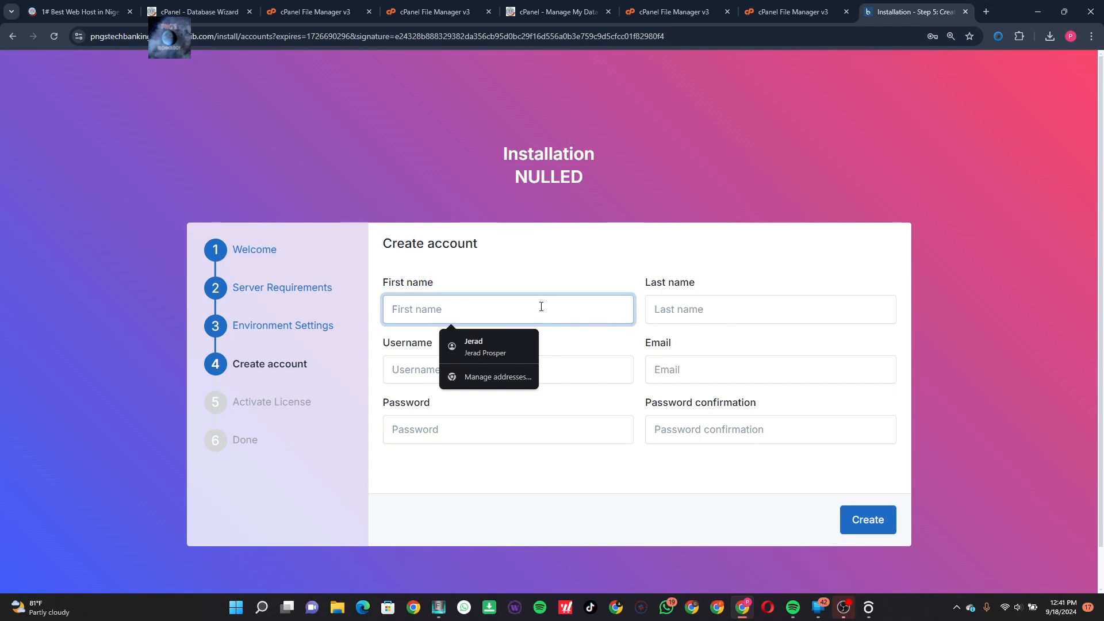
Step: Enter the administrator's first name and last name in the account creation form
text(pngs)
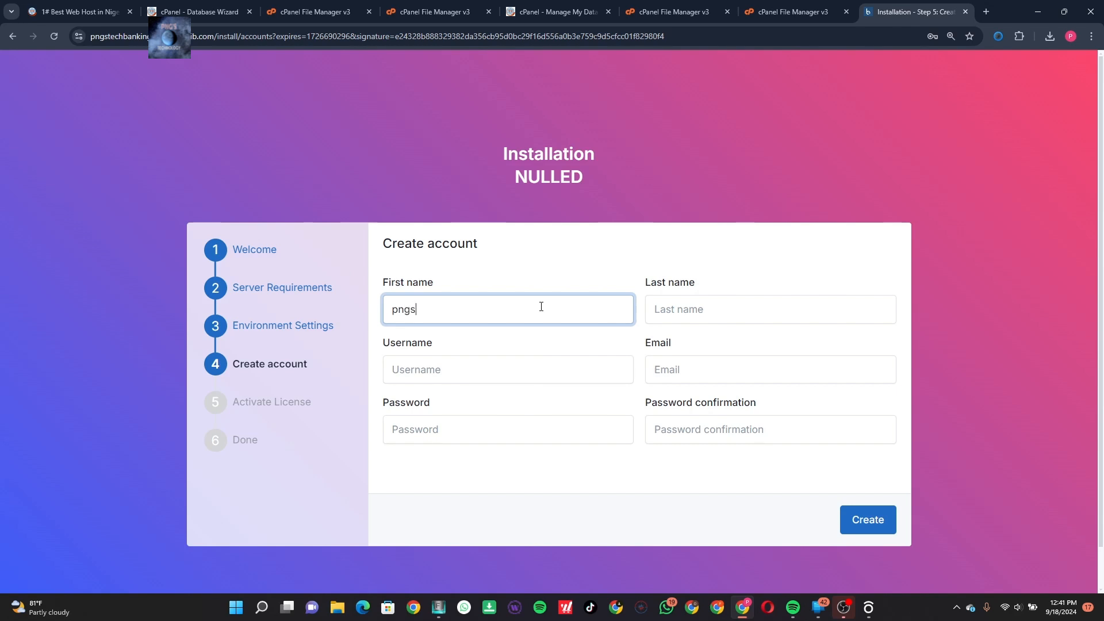
click(703, 306)
text(tech)
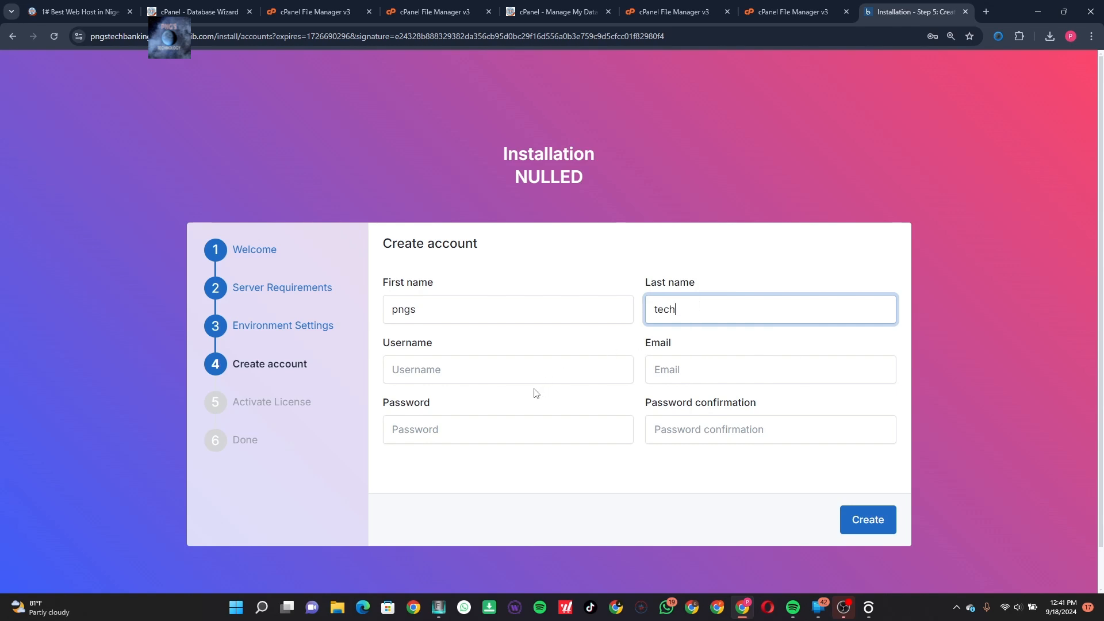
Step: Set the account's username to pngstech and fill in the administrator's e-mail from the saved suggestions
click(531, 376)
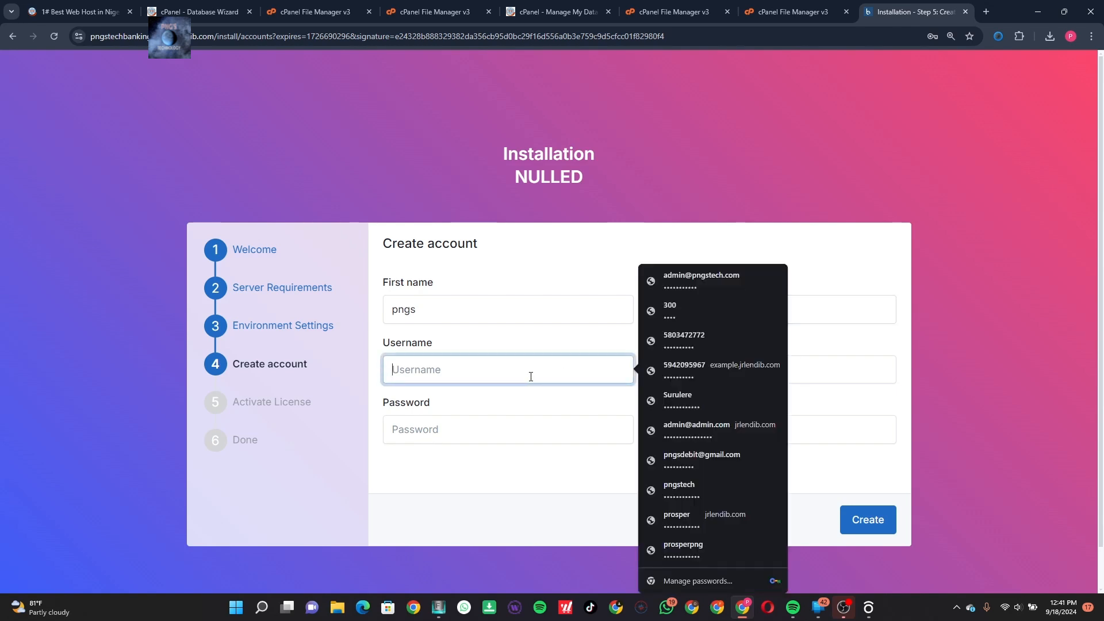
text(pngstech)
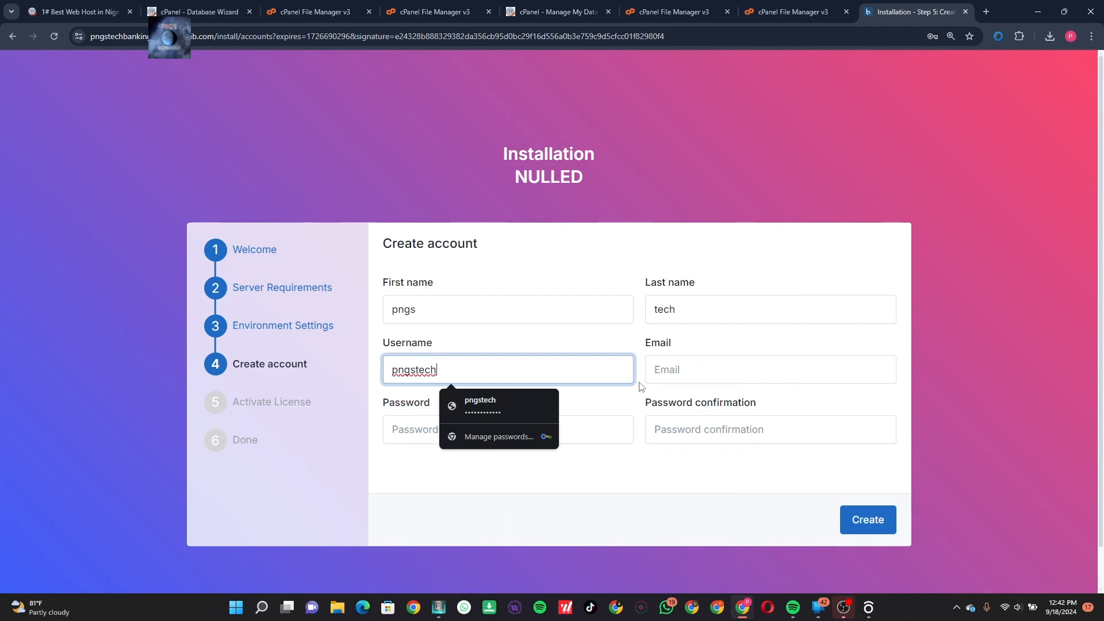
click(668, 370)
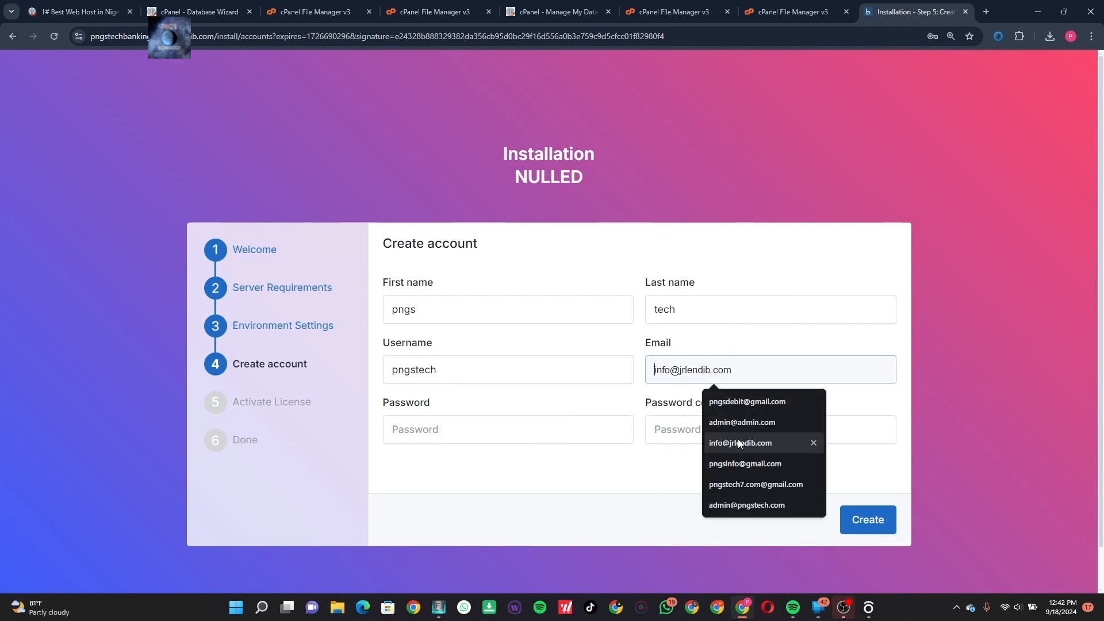
click(747, 402)
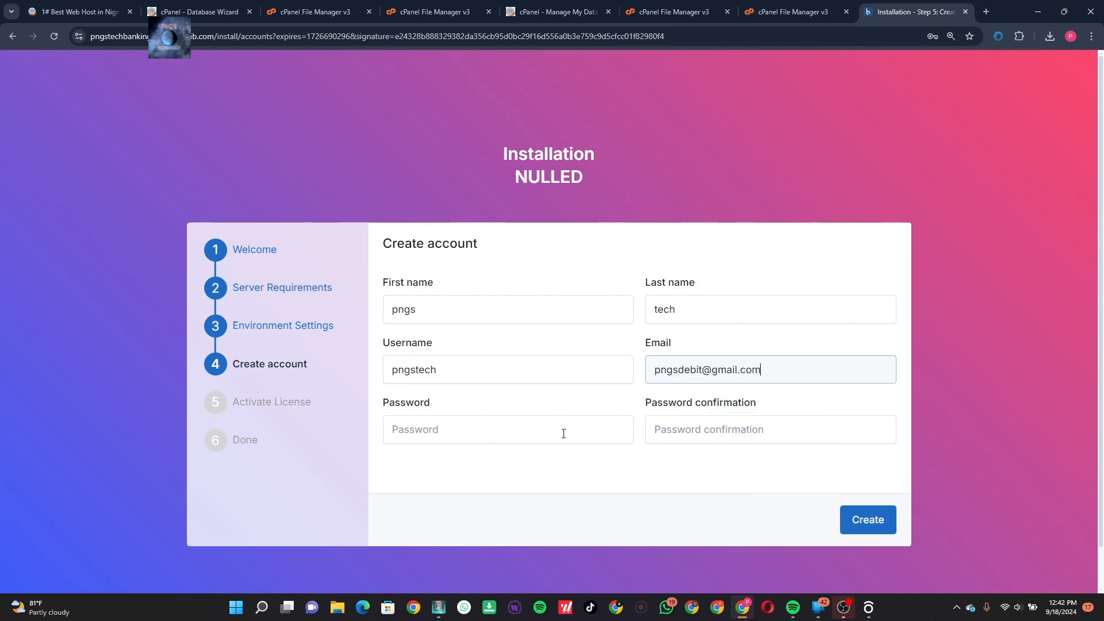
Step: Enter the administrator's account password in the account creation form
click(527, 432)
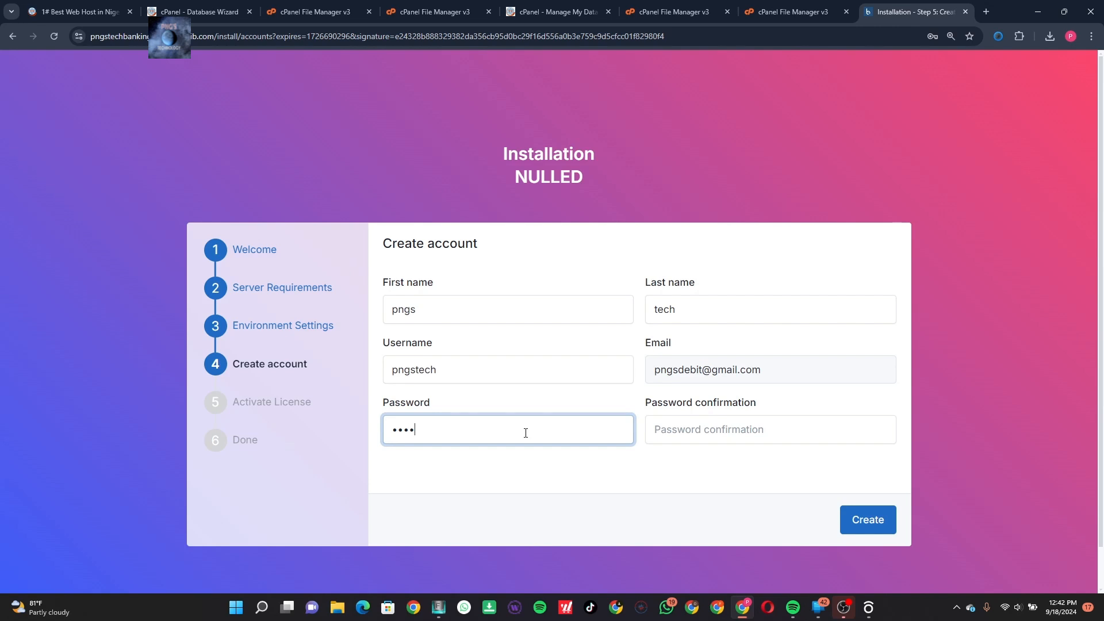
Step: Repeat the account password in the confirmation field and create the account, updating the browser's saved password
click(713, 438)
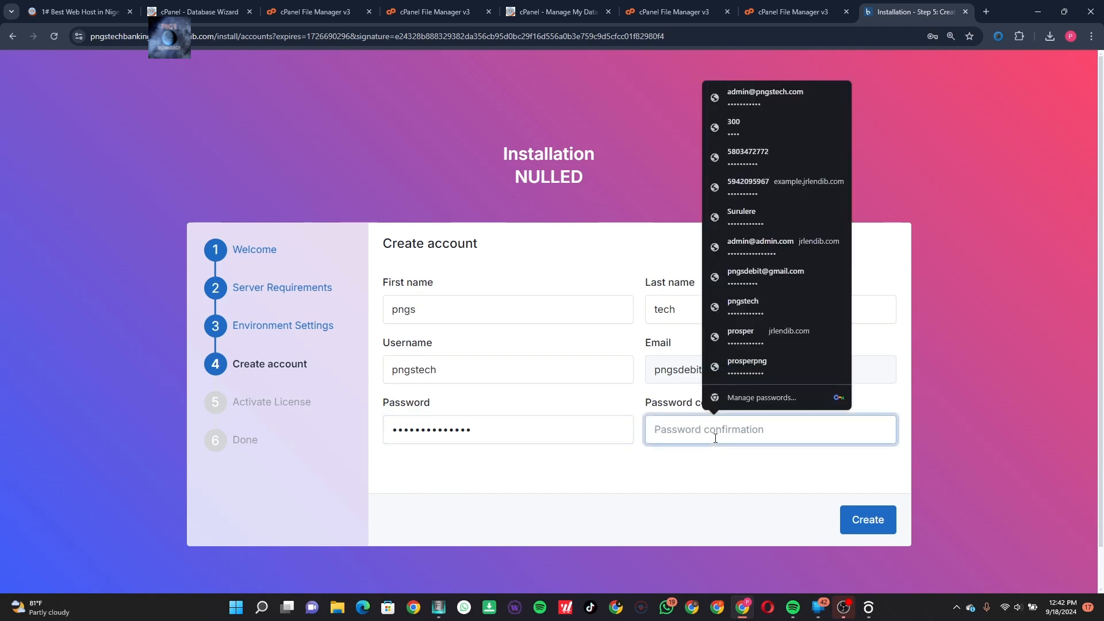
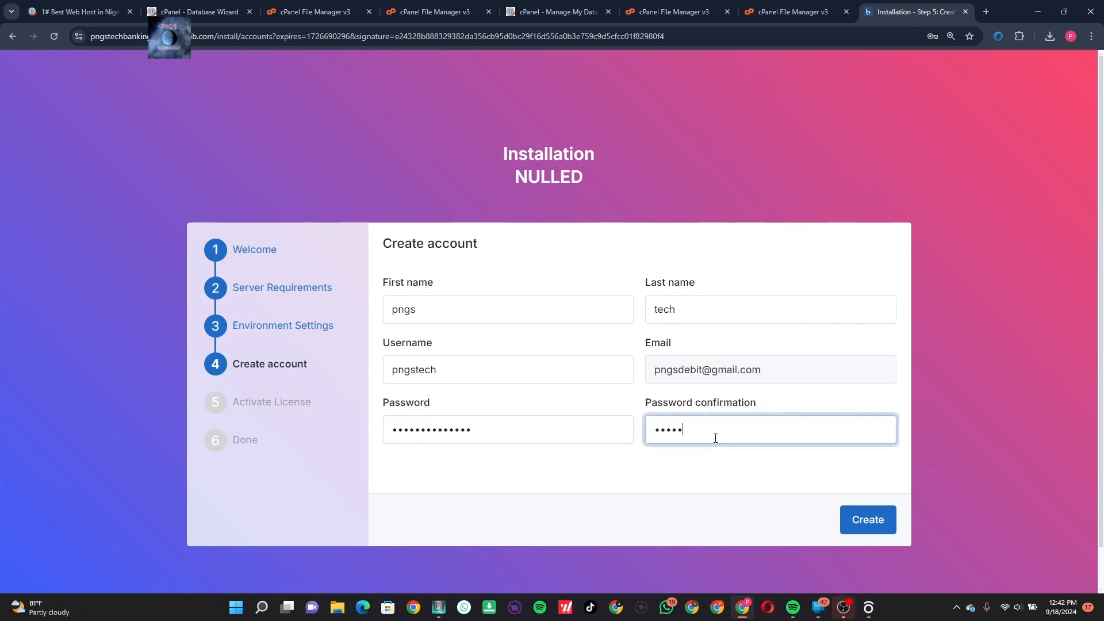
click(868, 529)
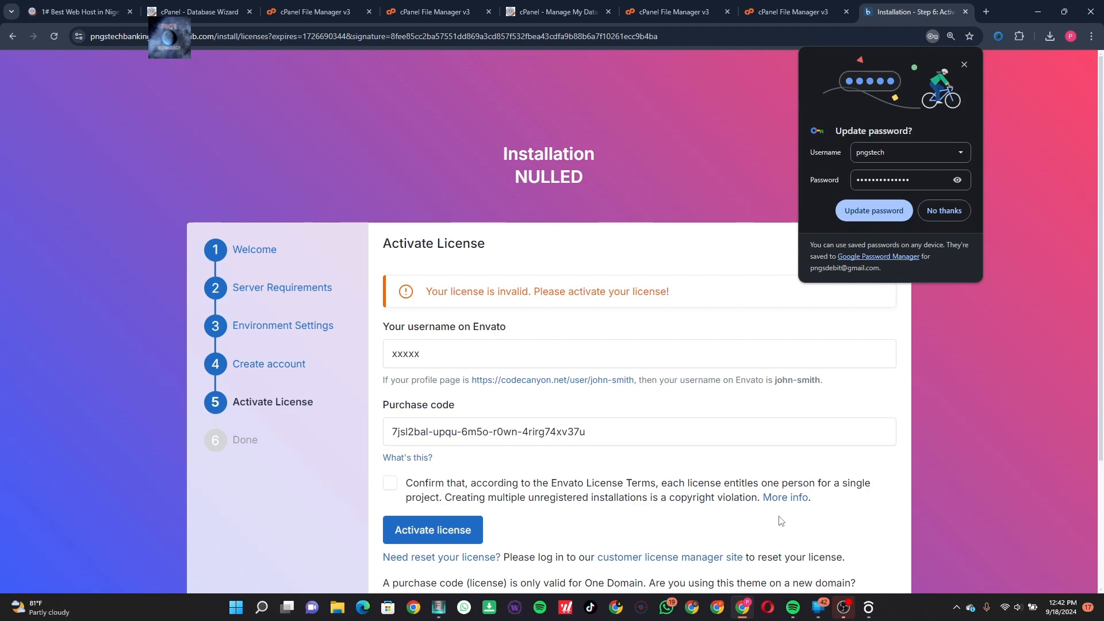
click(868, 215)
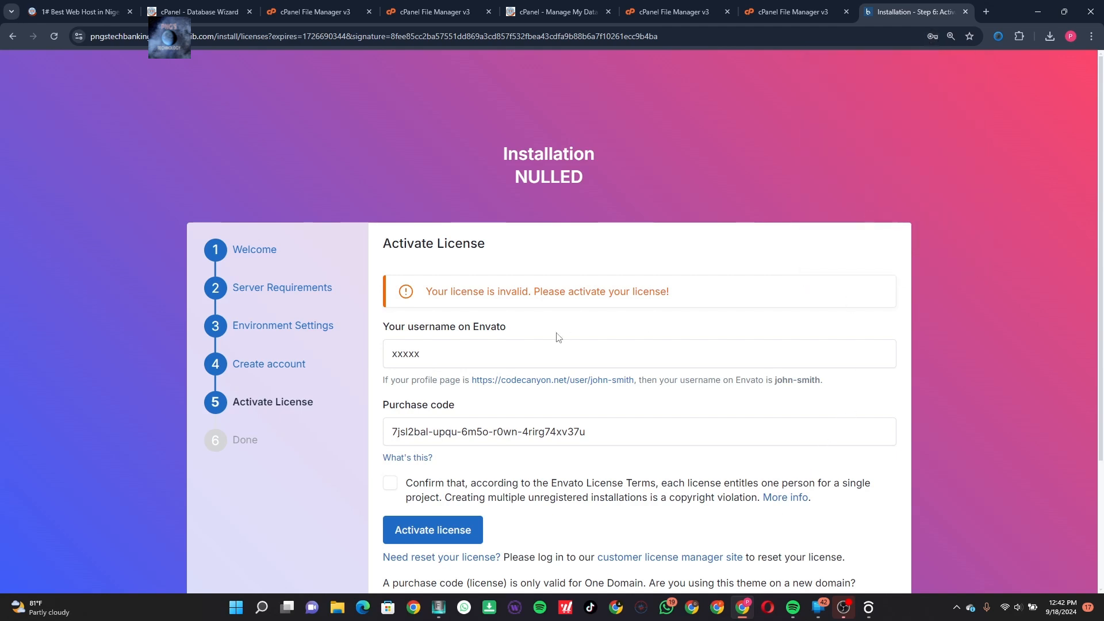
Step: Accept the Envato License Terms, activate the license with the prefilled details and proceed to the admin dashboard
click(390, 483)
click(424, 524)
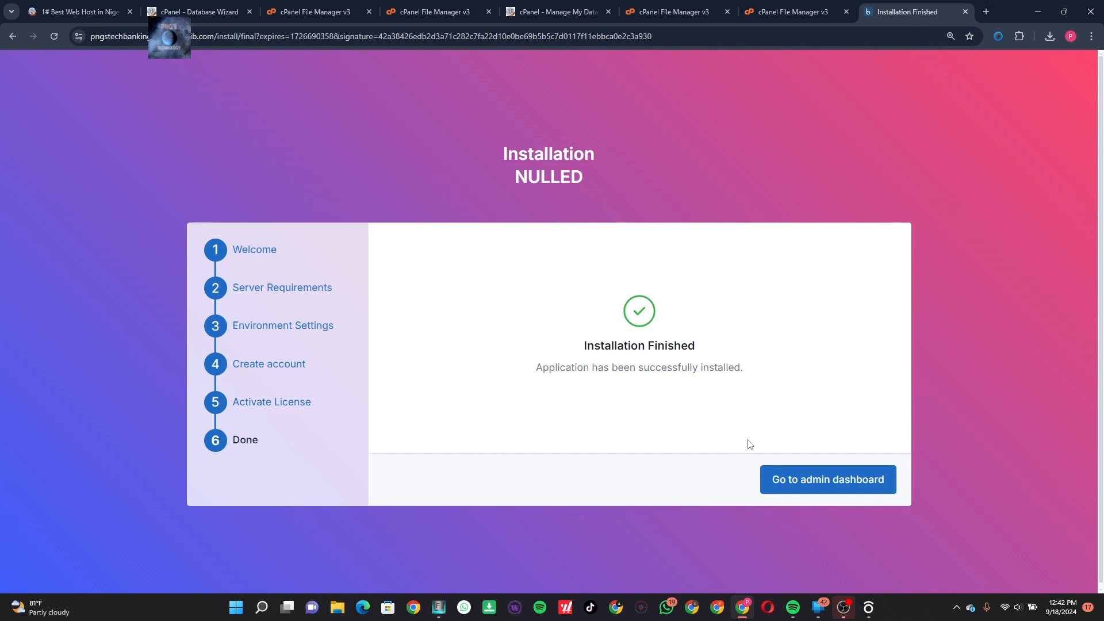
click(788, 486)
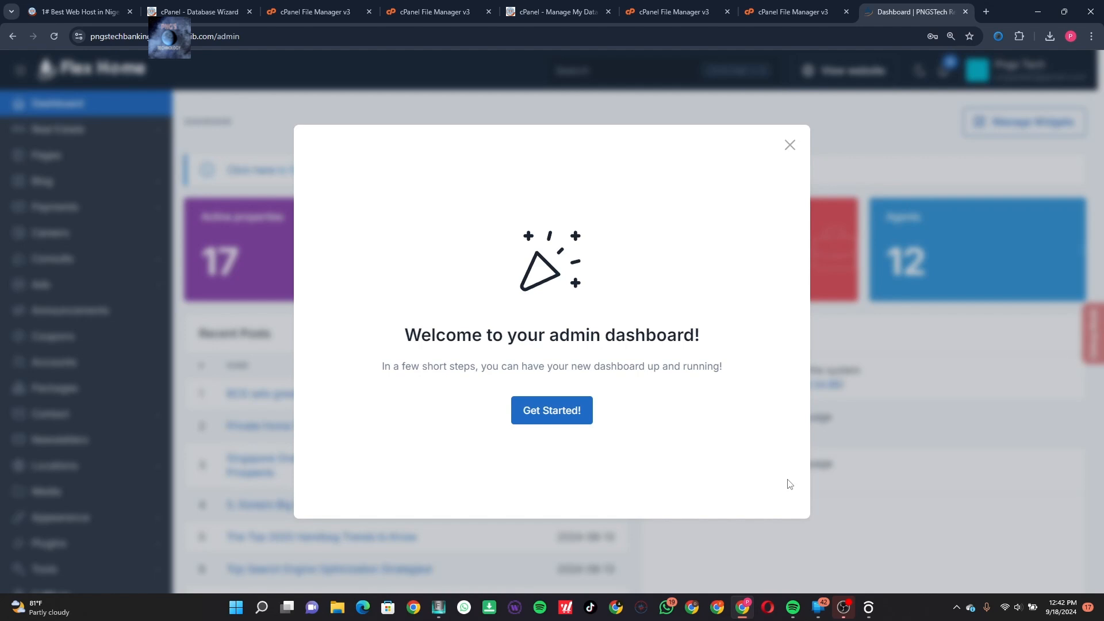
Step: Start the dashboard's quick setup wizard and set the branding's primary color to purple #9900ff
click(564, 417)
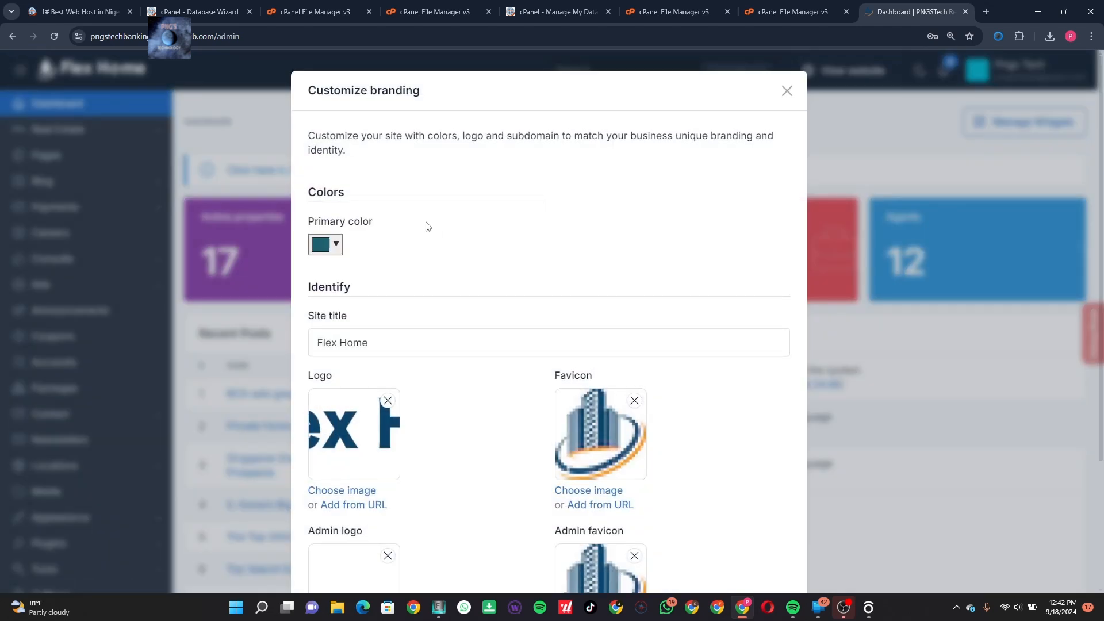
click(339, 249)
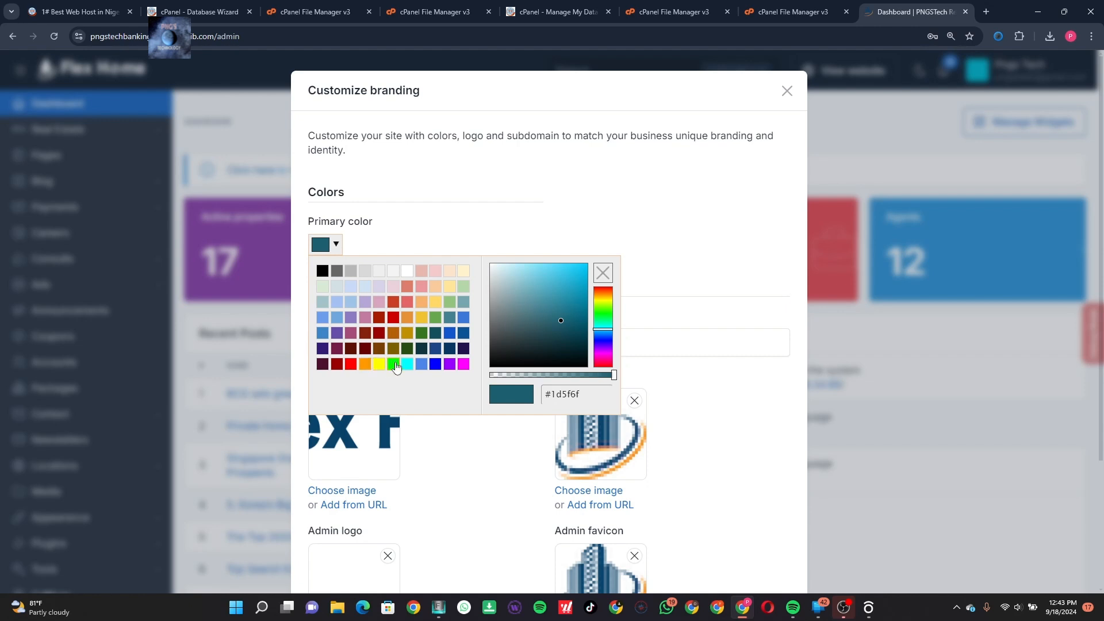
click(447, 365)
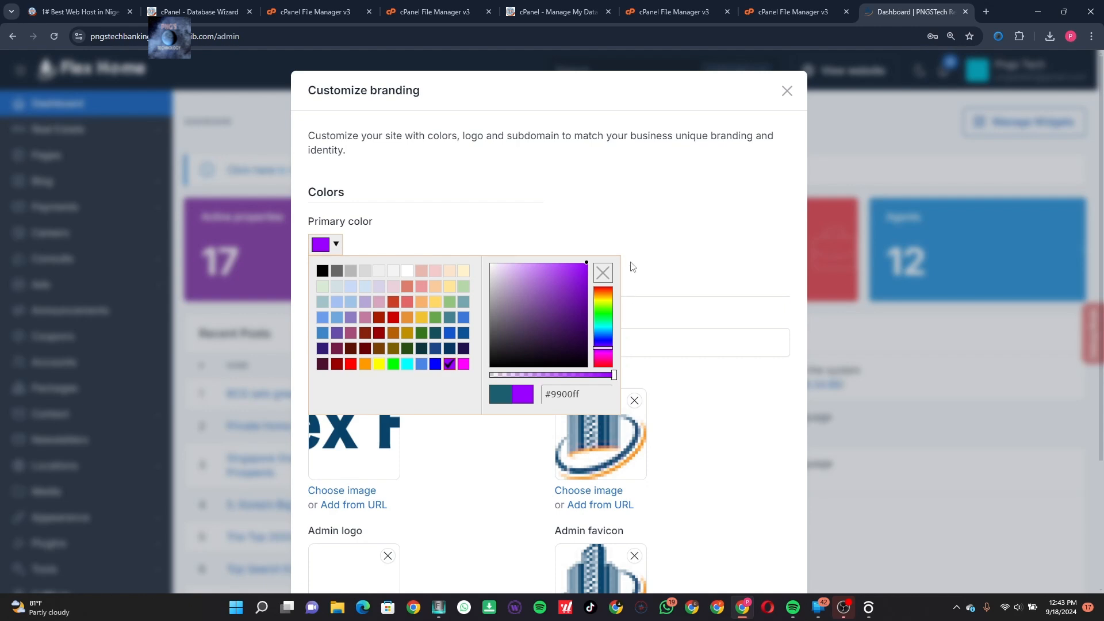
click(632, 243)
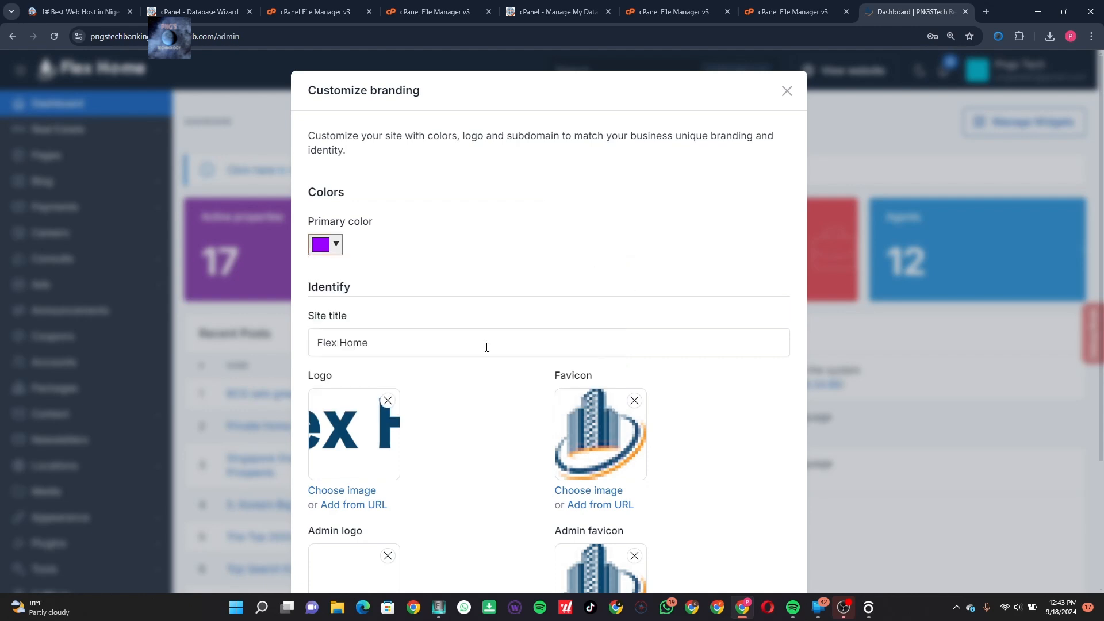
scroll(471, 391, down, 1)
scroll(472, 392, down, 3)
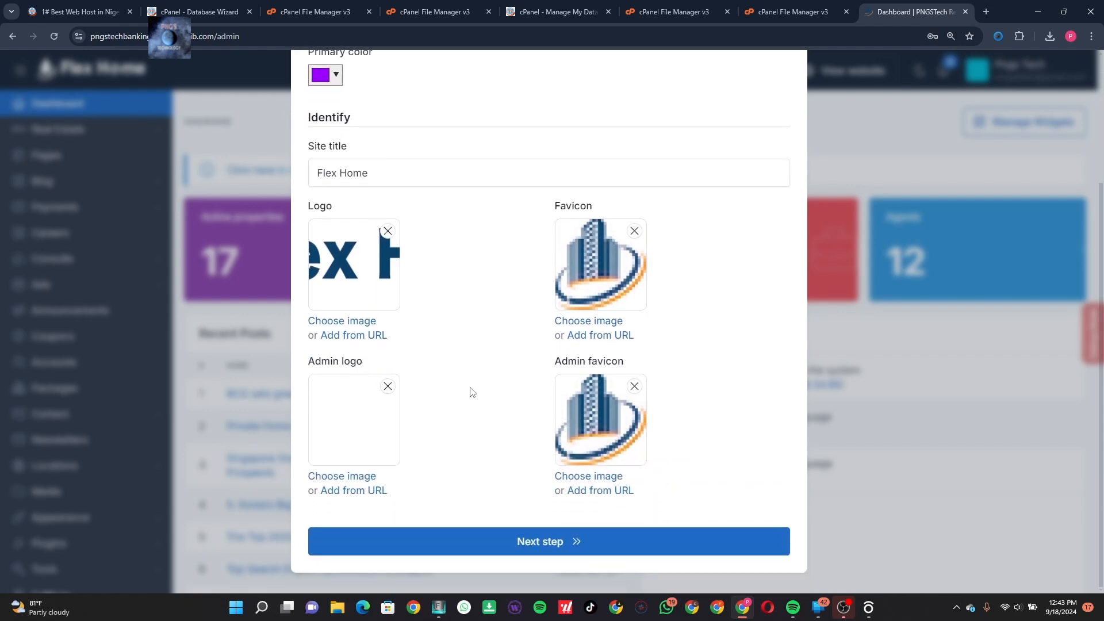
scroll(472, 392, up, 3)
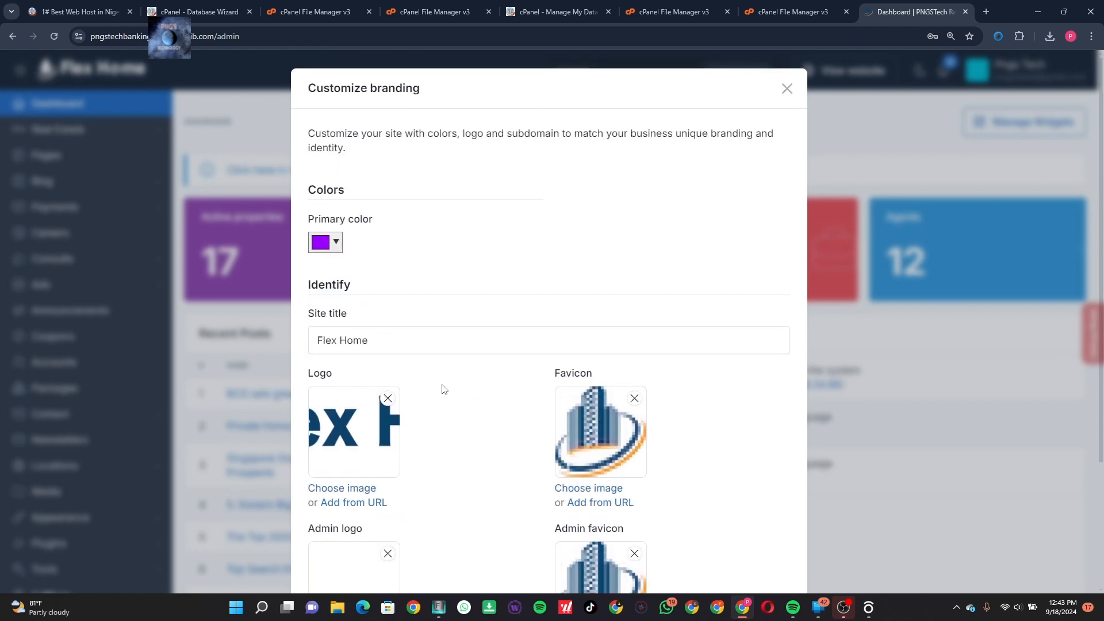
Step: Upload the logo and logo_white images from the computer's Music folder into the media gallery's logo folder
click(336, 454)
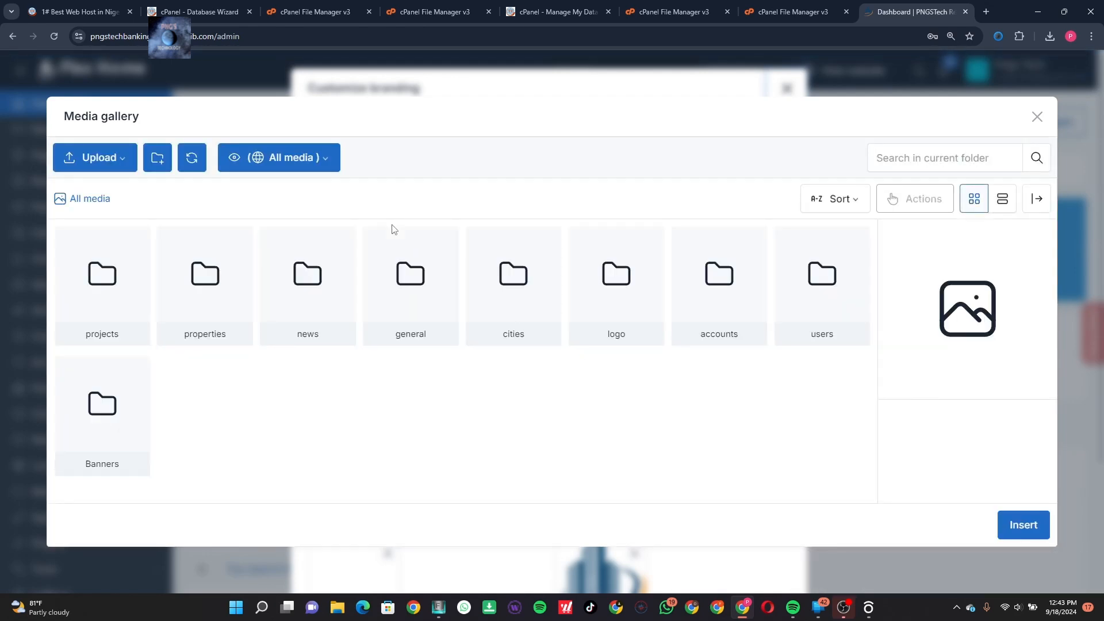
double_click(631, 287)
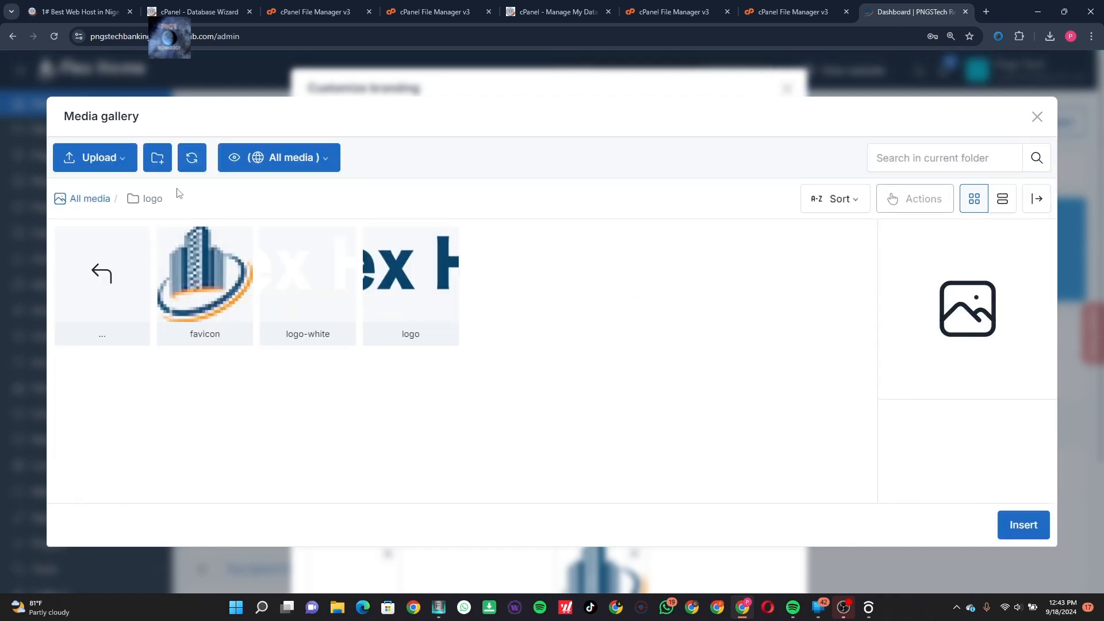
click(96, 167)
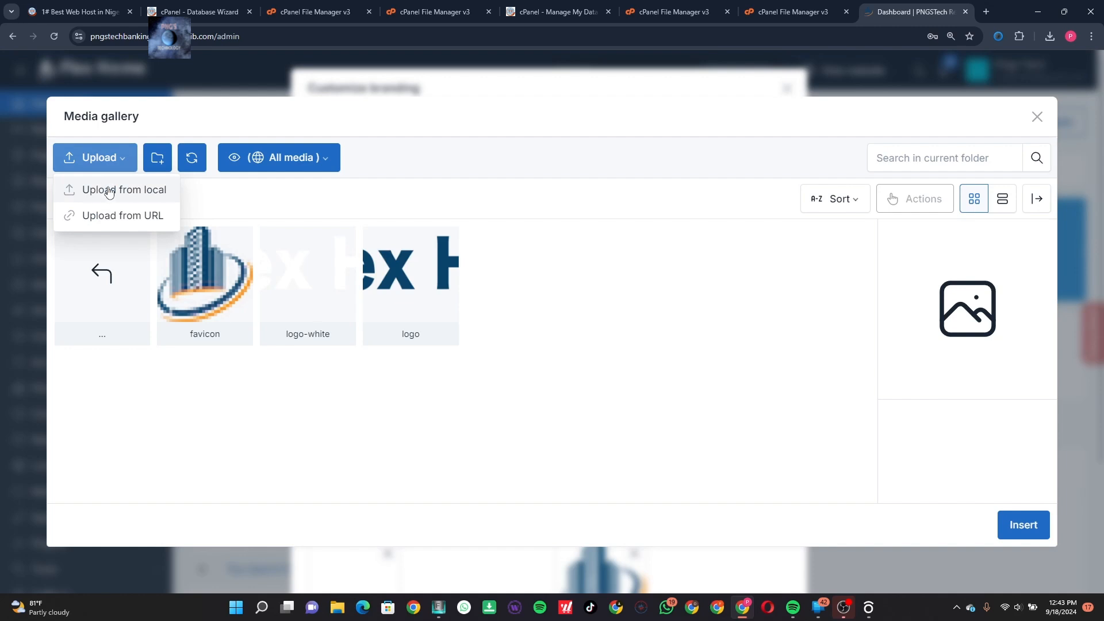
click(108, 190)
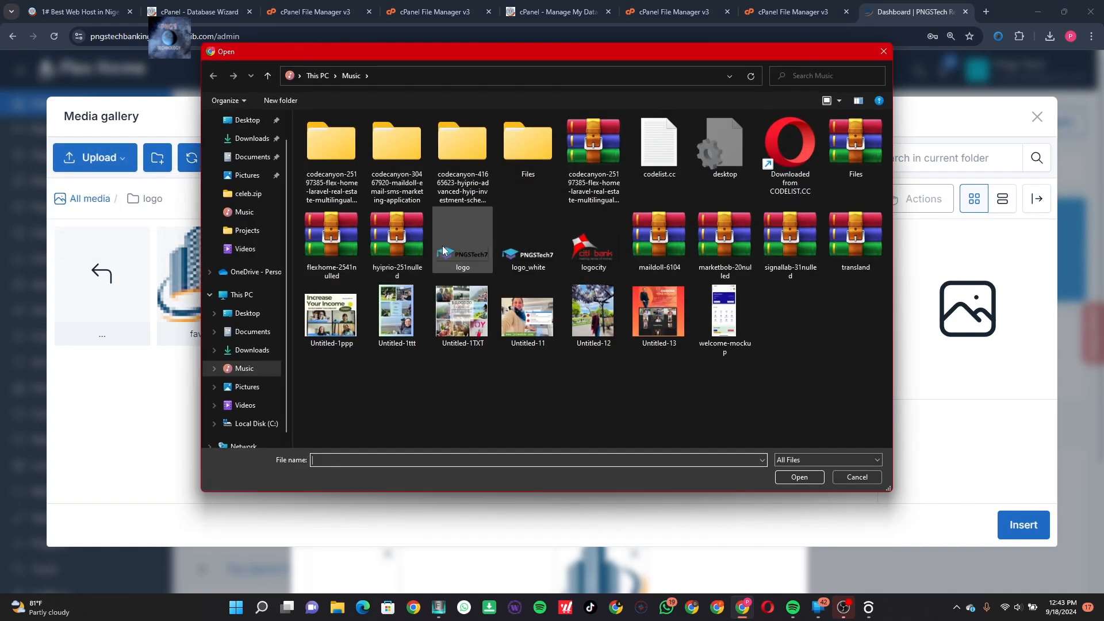
click(536, 257)
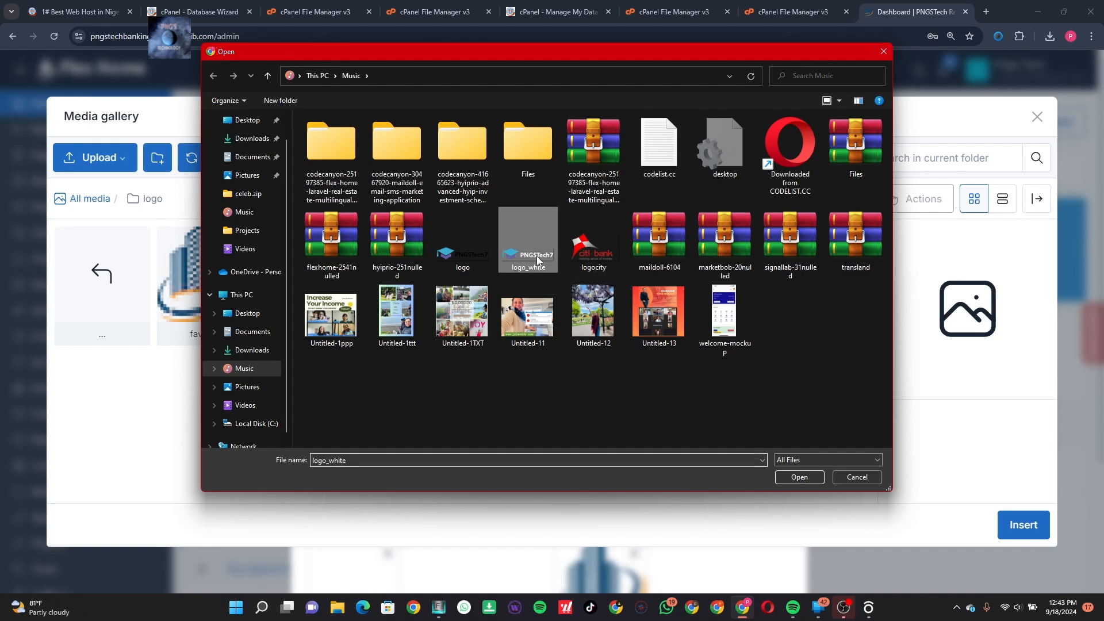
ctrl+click(470, 250)
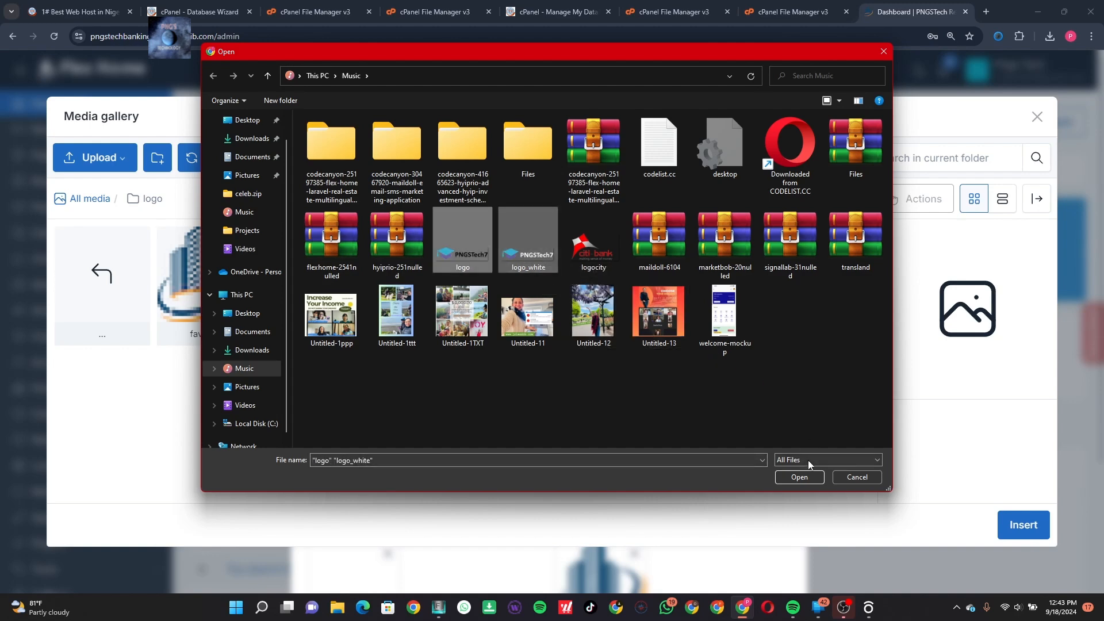
click(805, 477)
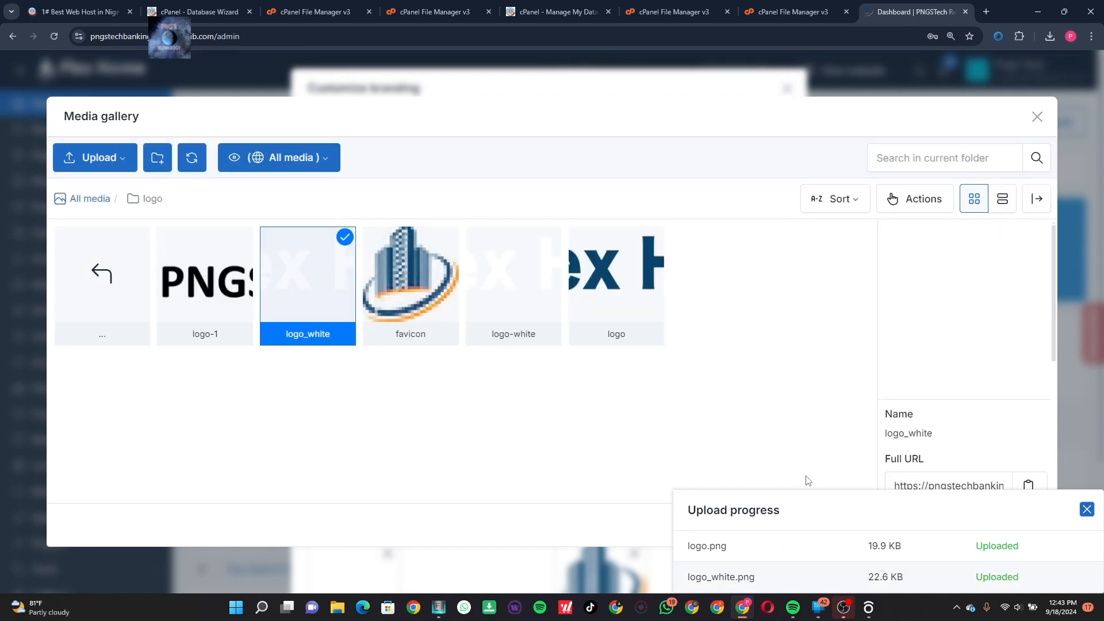
Step: Insert the uploaded dark-text PNGSTech7 image as the site logo
click(247, 387)
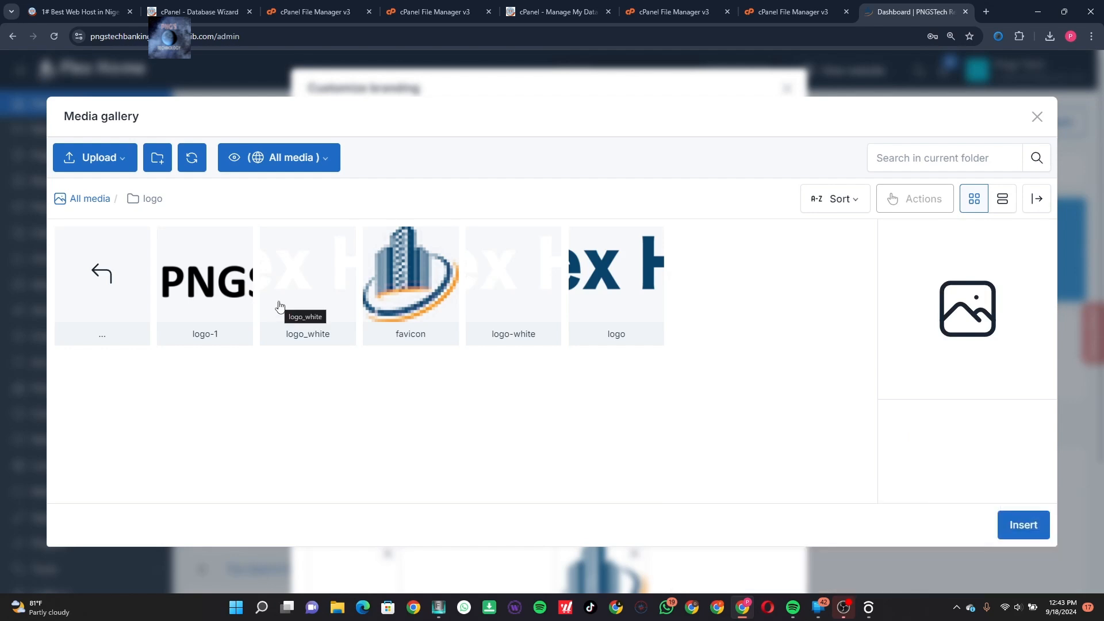
click(211, 268)
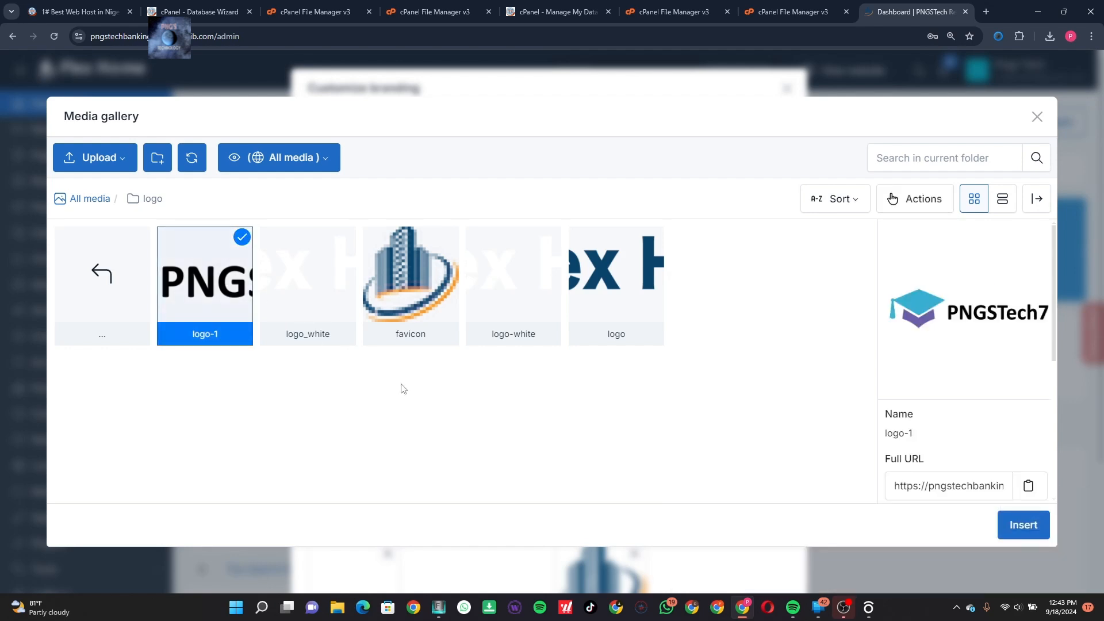
click(1015, 532)
Step: Replace the admin logo with the uploaded logo_white image
scroll(772, 504, down, 3)
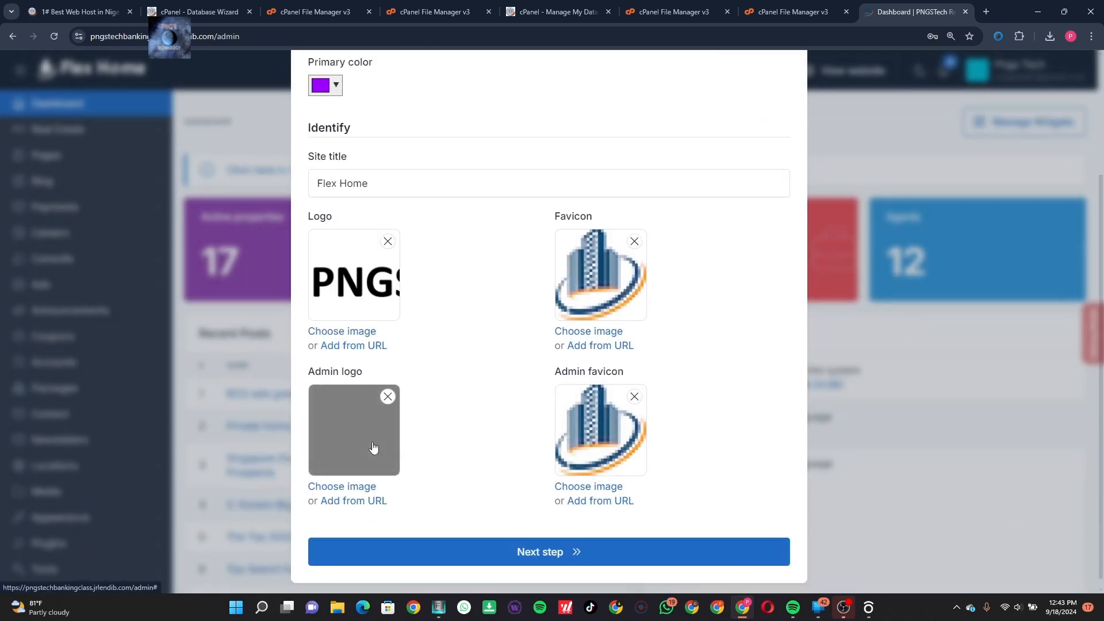
click(373, 448)
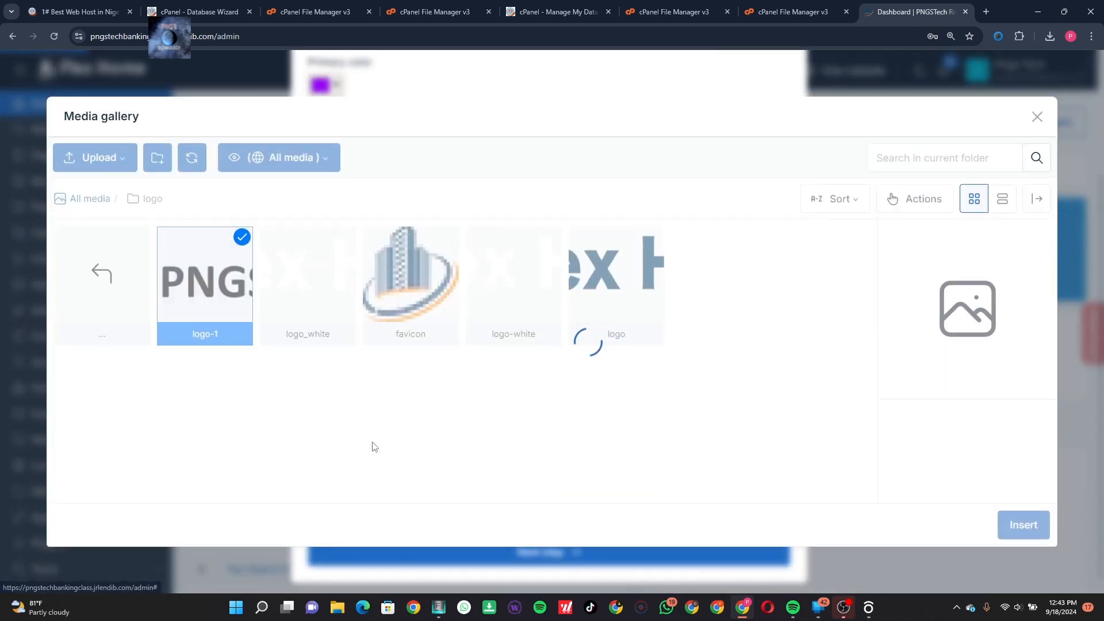
click(293, 287)
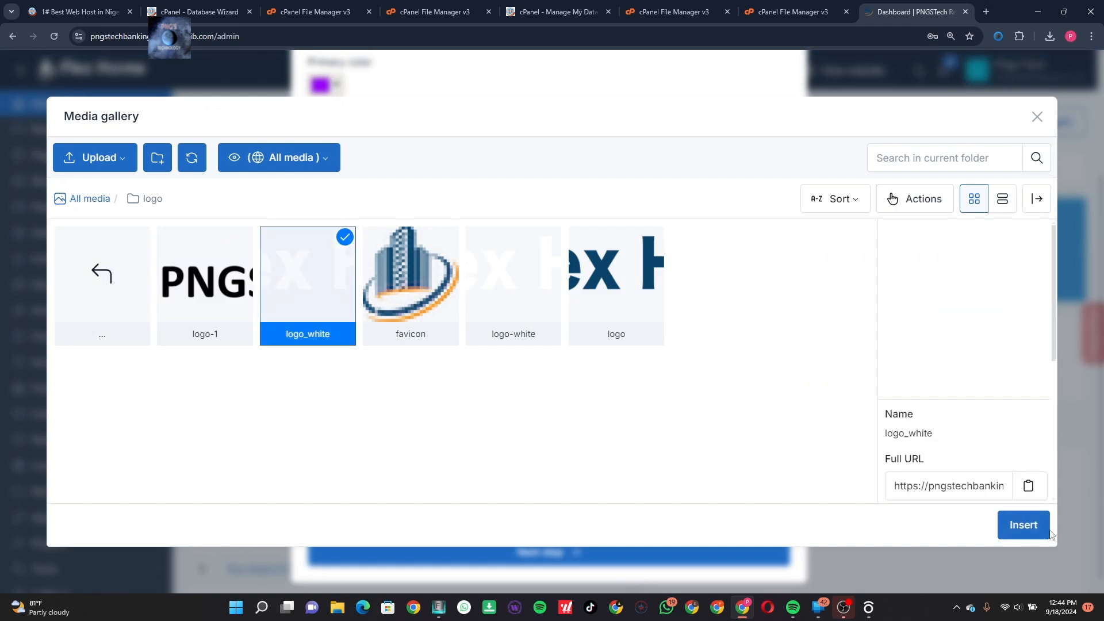
click(1033, 533)
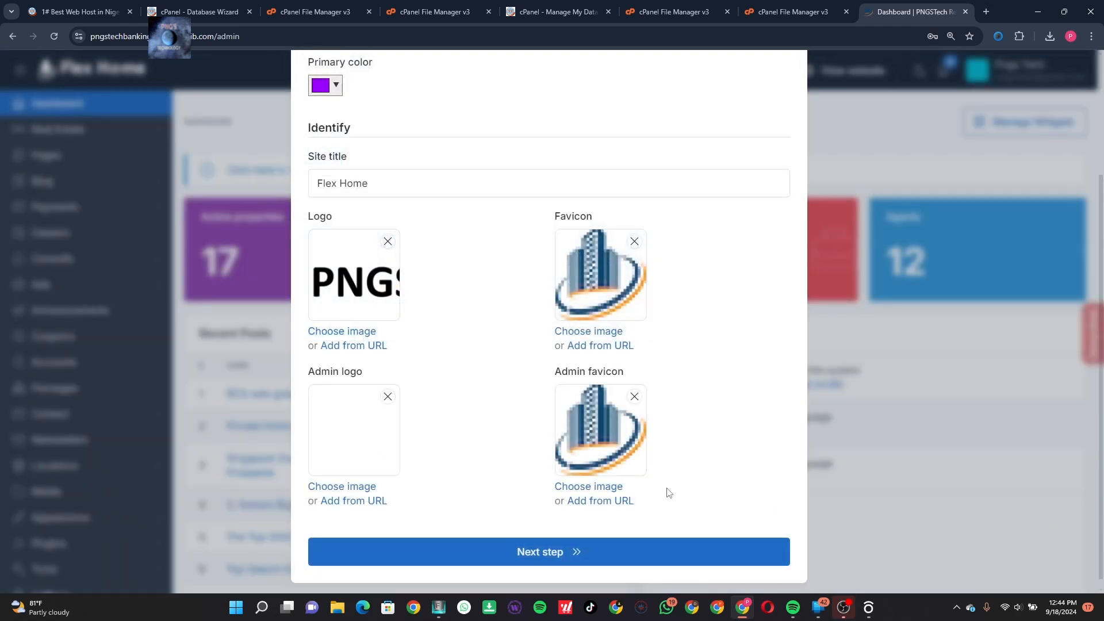
Step: Change the site title to PNGSTech Homes and submit the branding settings
scroll(665, 485, down, 1)
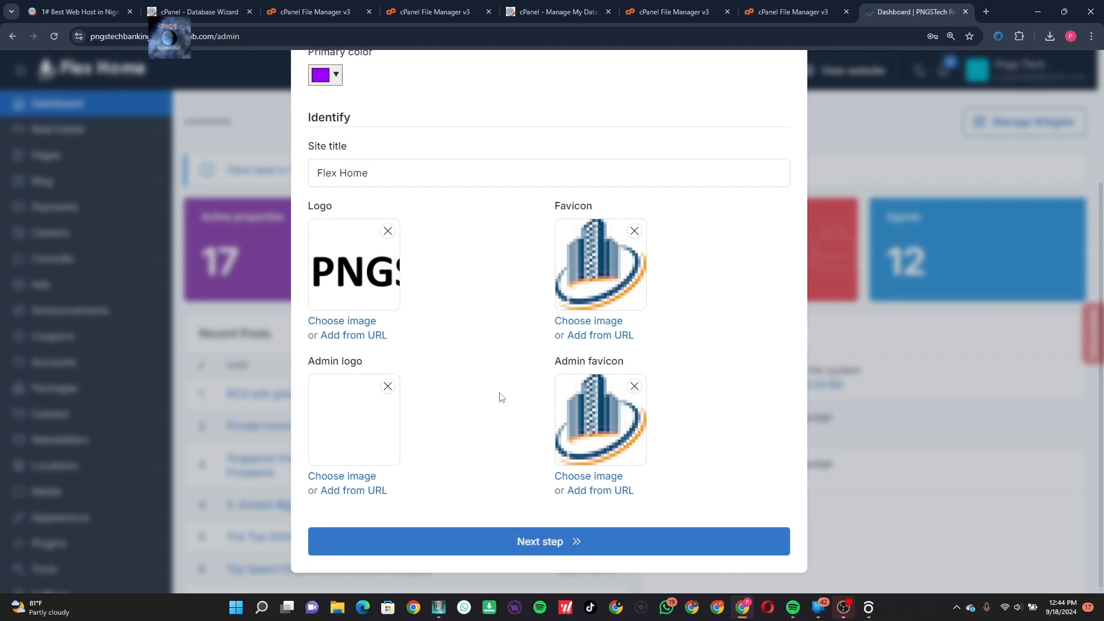
click(392, 170)
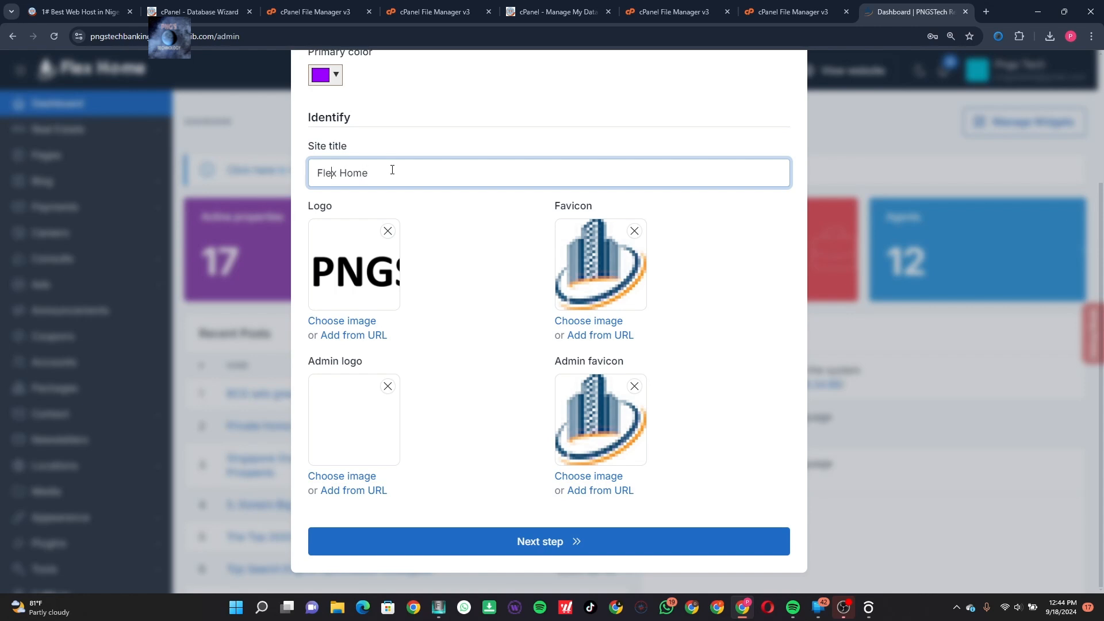
key(BackSpace)
key(BackSpace)
key(BackSpace)
key(BackSpace)
text(PNGSTech)
click(541, 539)
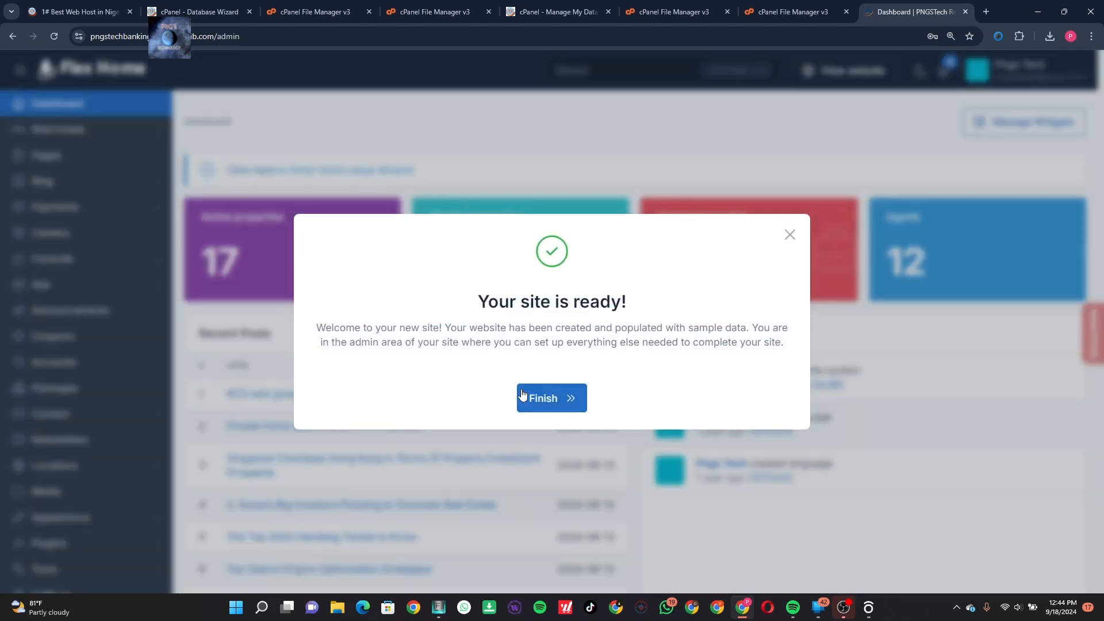
Step: Finish the quick setup wizard and open the public website from the admin dashboard
click(541, 404)
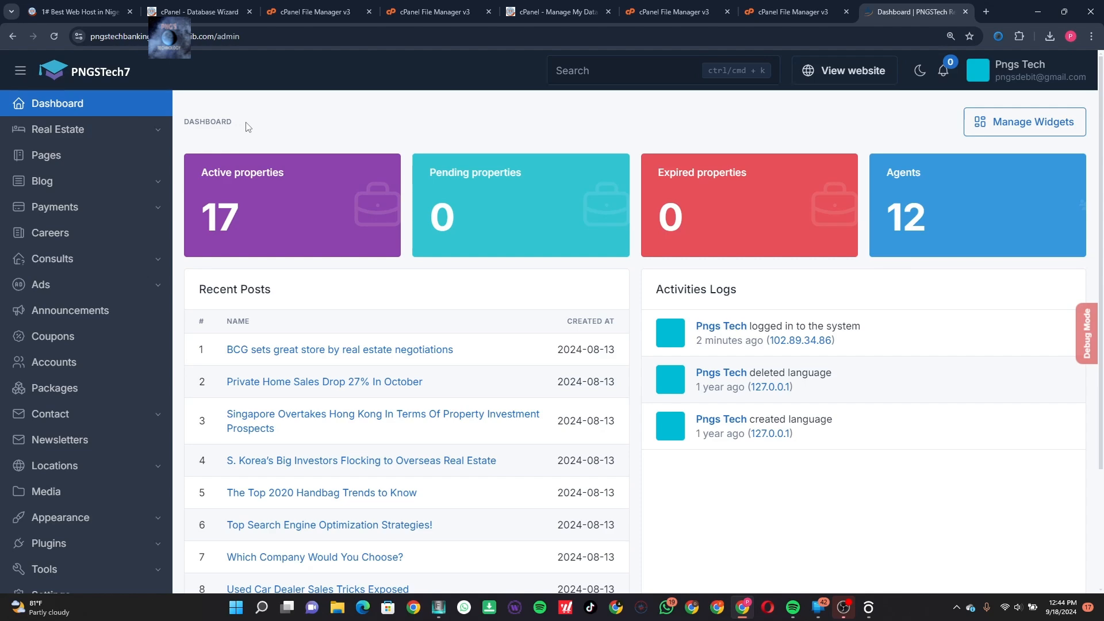
click(845, 81)
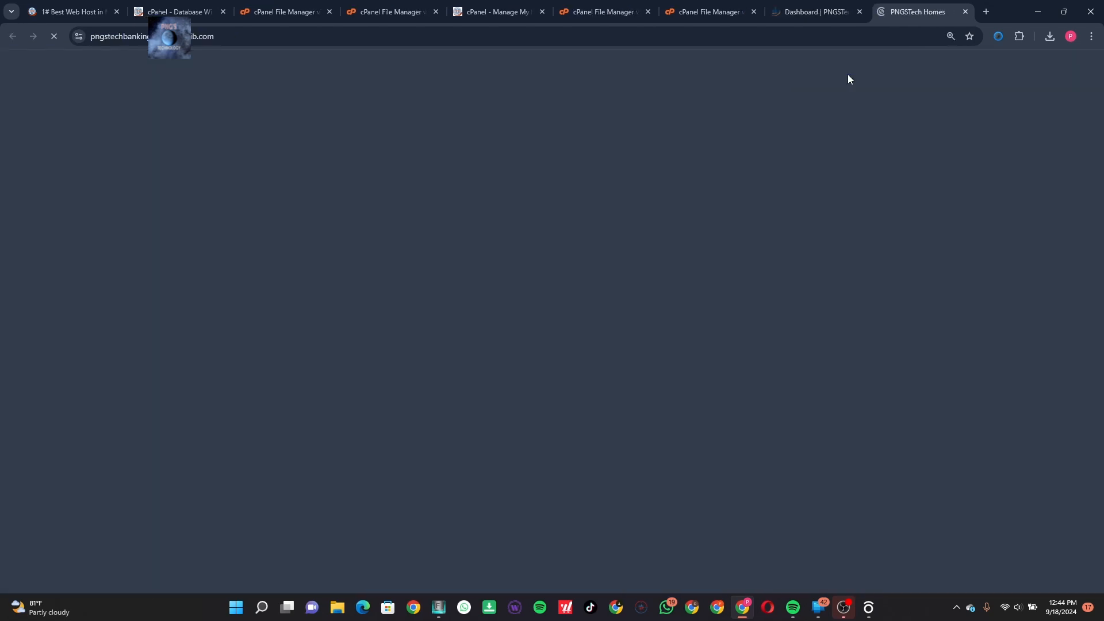
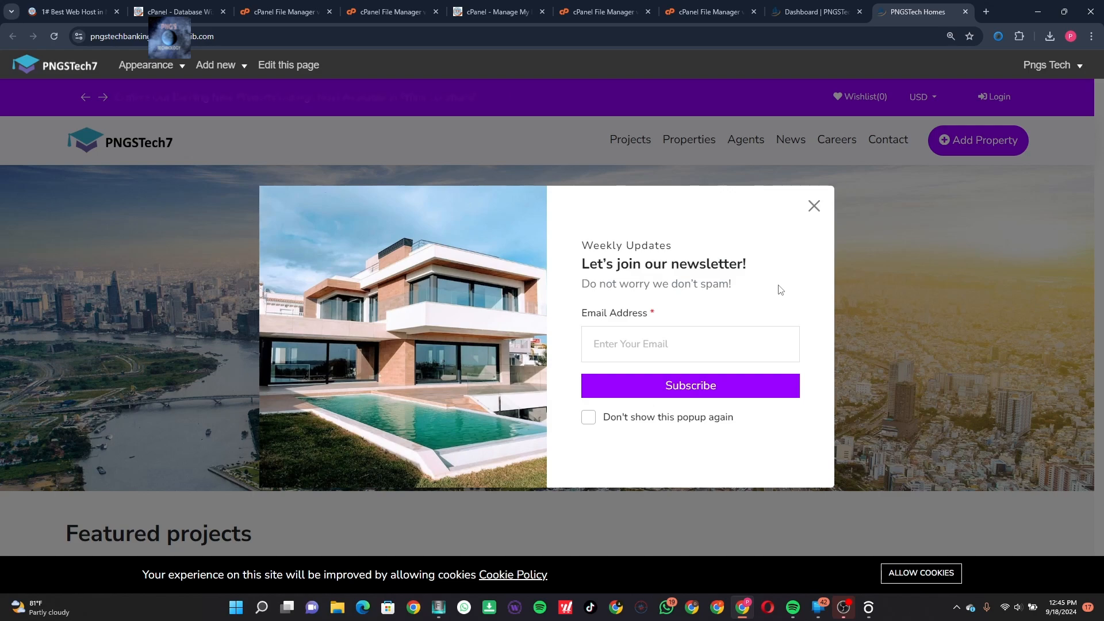
Step: Look over the public homepage and its admin toolbar menus, and log out of the admin account
scroll(821, 307, down, 3)
scroll(820, 304, down, 1)
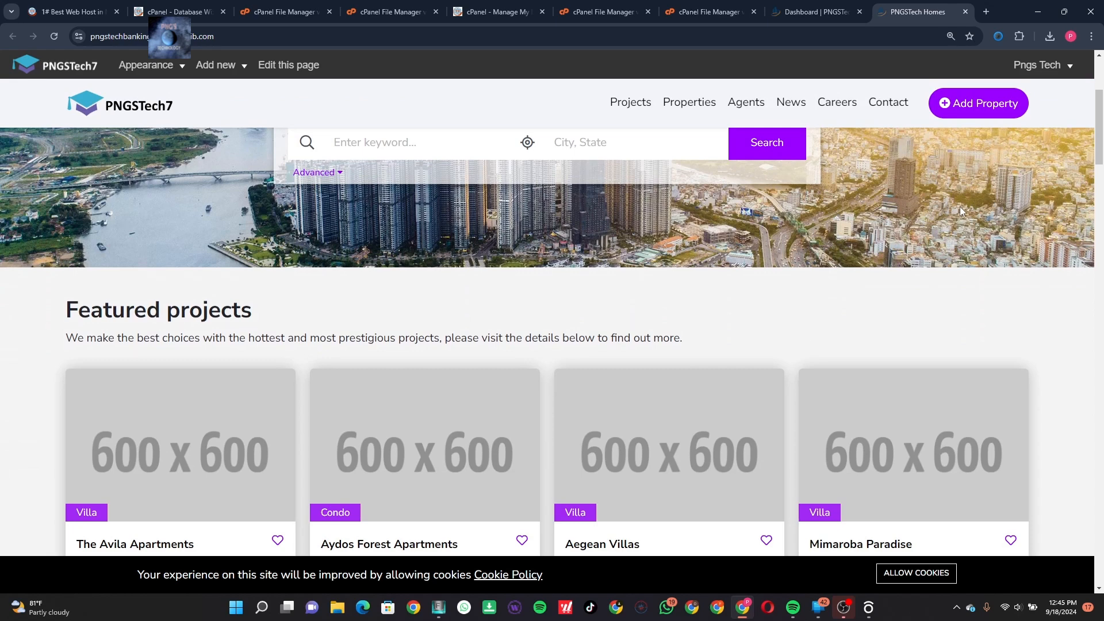
scroll(960, 206, up, 4)
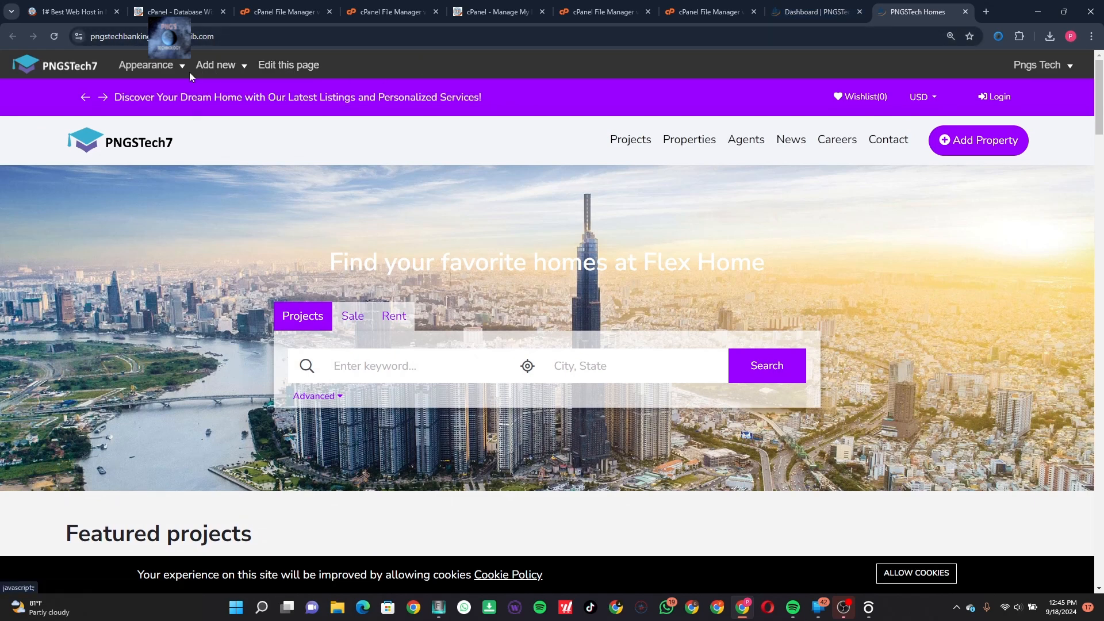
mouse_move(167, 70)
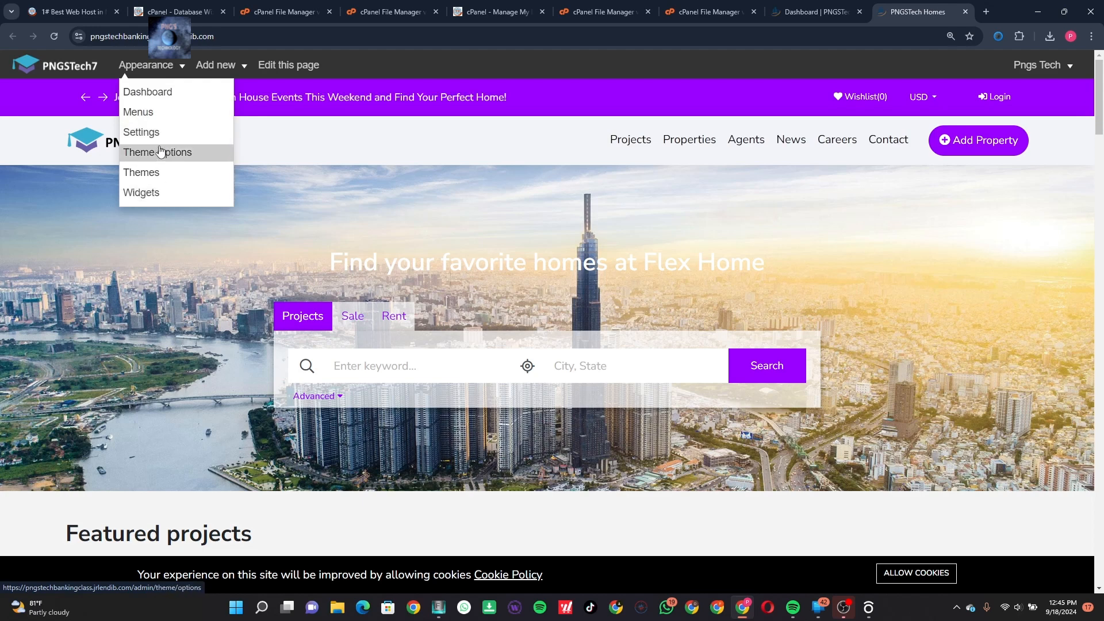
mouse_move(238, 80)
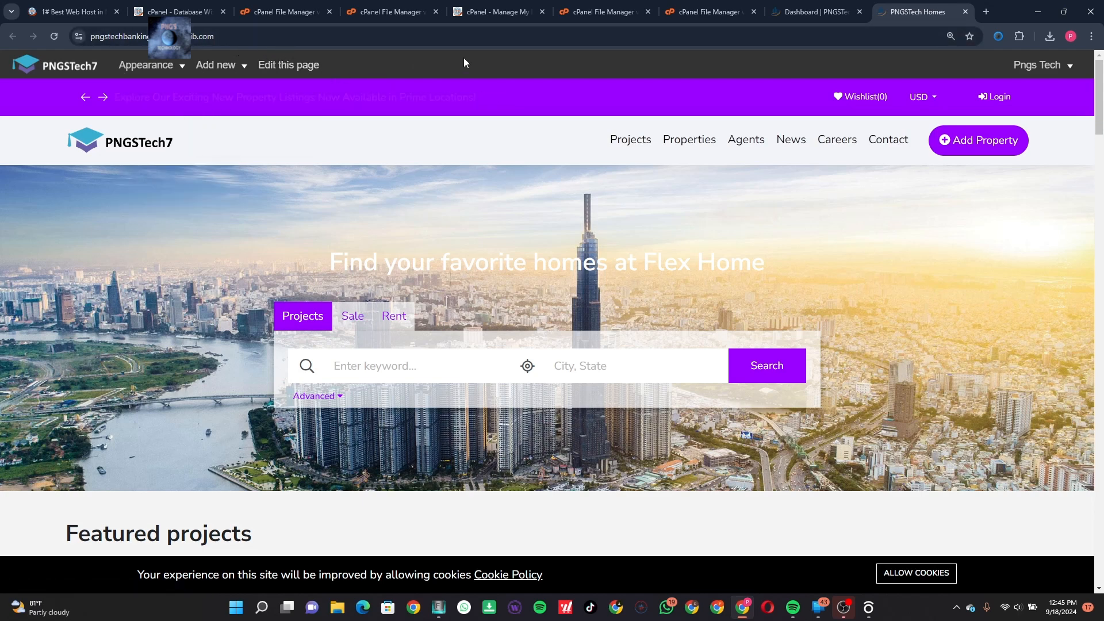
mouse_move(1025, 56)
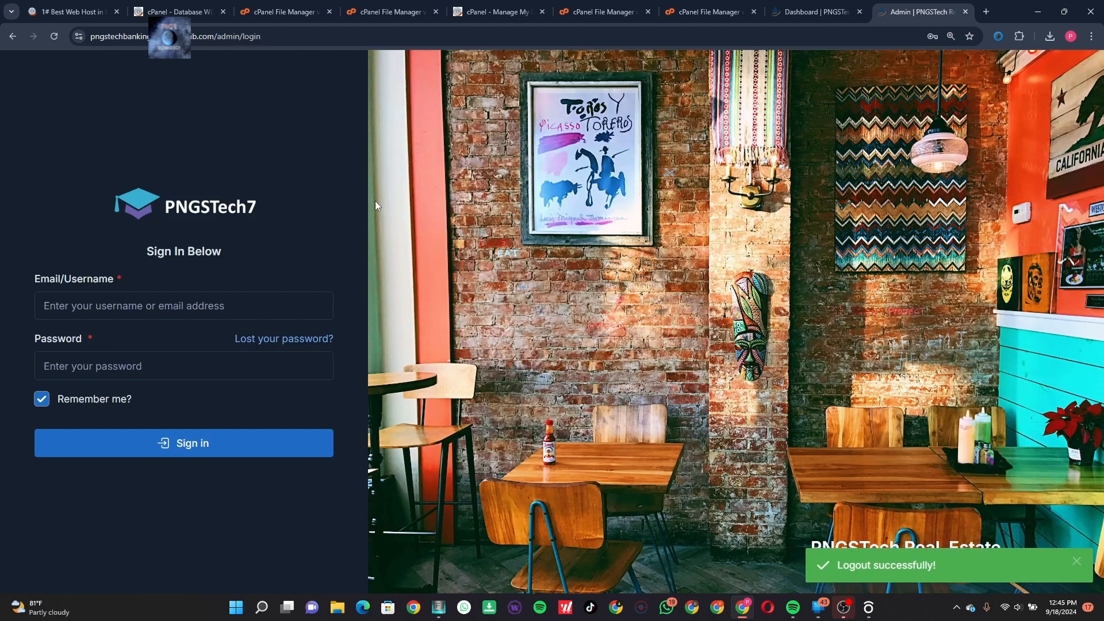
Step: Strip the admin/login path from the site address and open the public homepage as a logged-out visitor
click(212, 211)
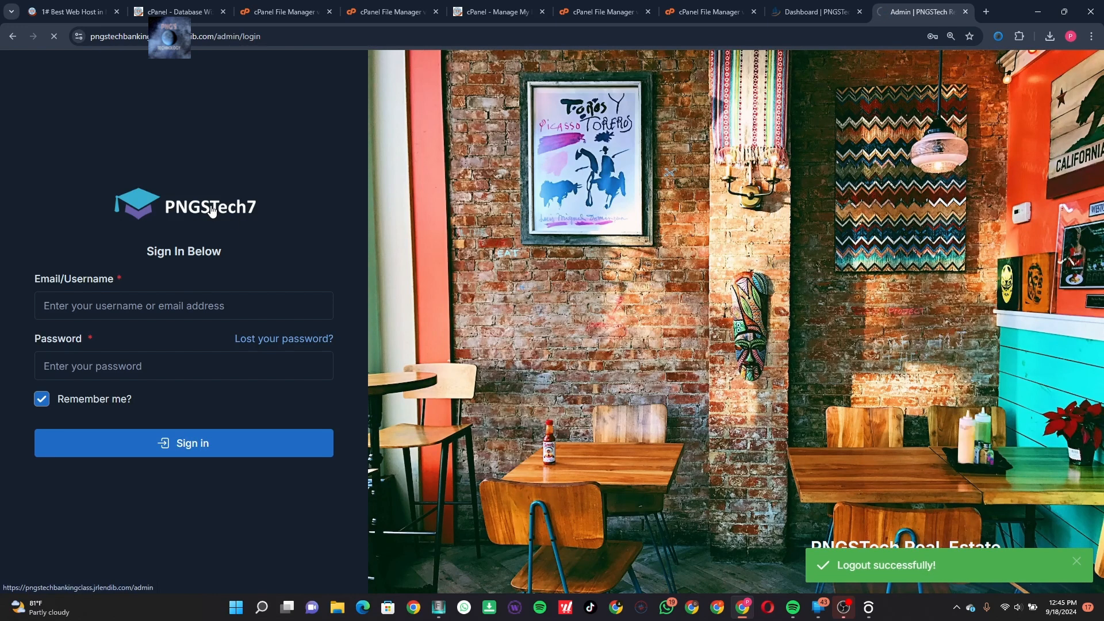
click(279, 31)
click(281, 32)
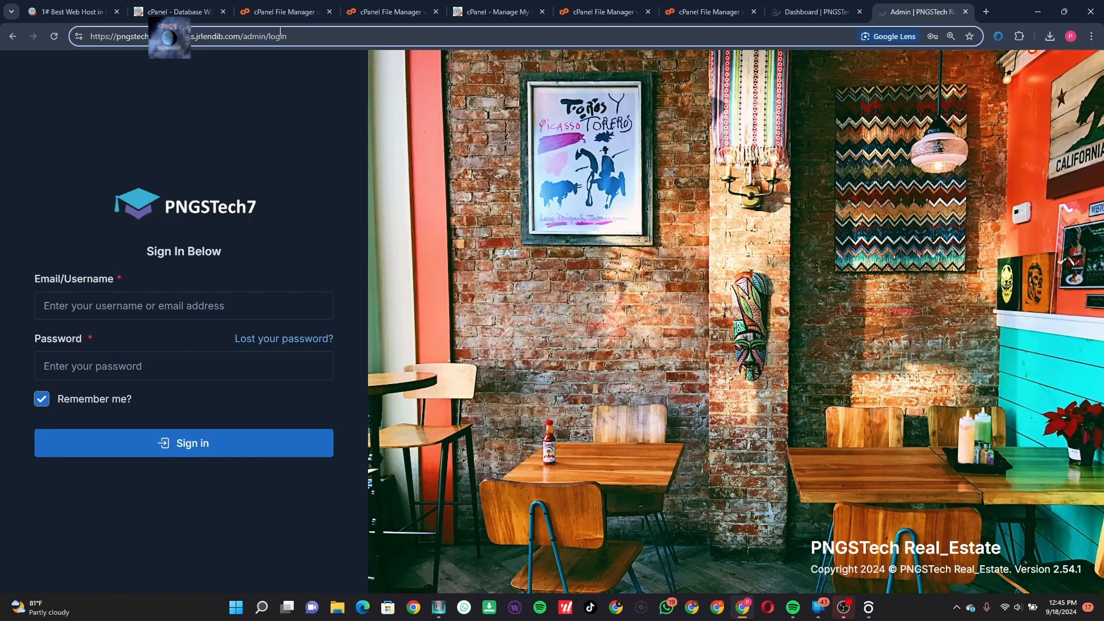
key(BackSpace)
key(BackSpace)
key(BackSpace)
key(BackSpace)
key(BackSpace)
key(BackSpace)
key(BackSpace)
key(BackSpace)
key(BackSpace)
key(BackSpace)
key(BackSpace)
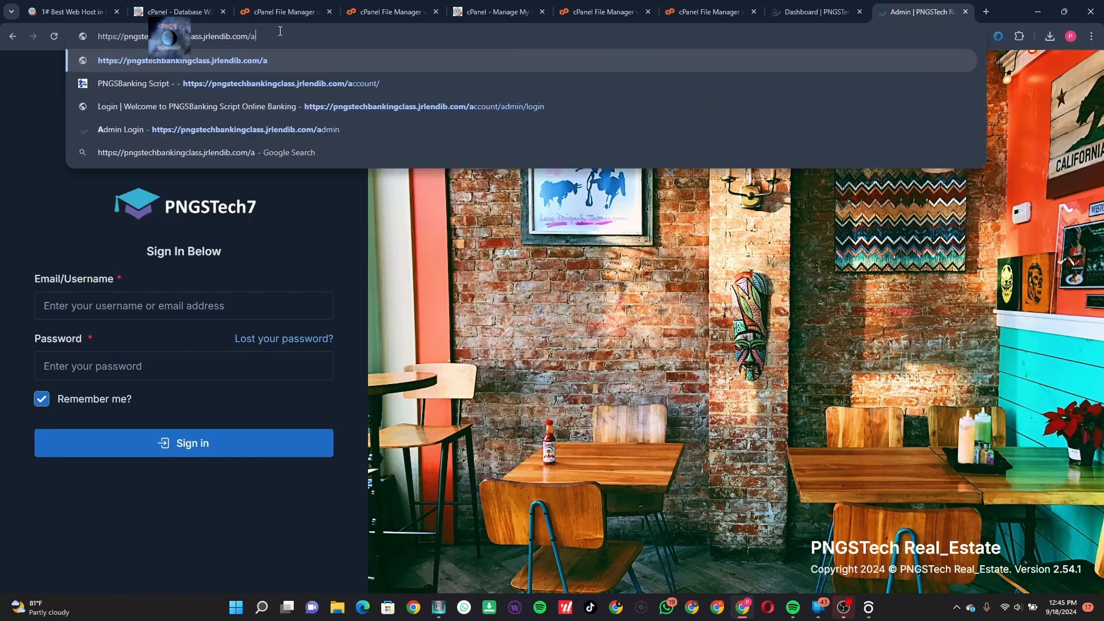
key(Return)
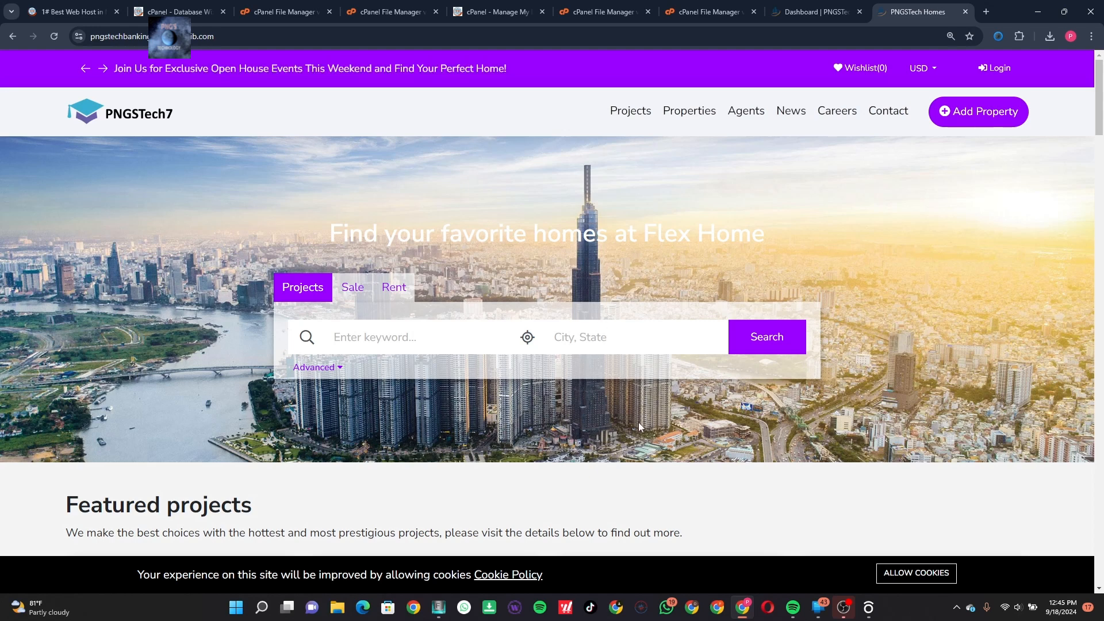
Step: Review the homepage sections from featured projects down to the footer and allow cookies on the site
scroll(638, 422, down, 5)
scroll(638, 423, down, 6)
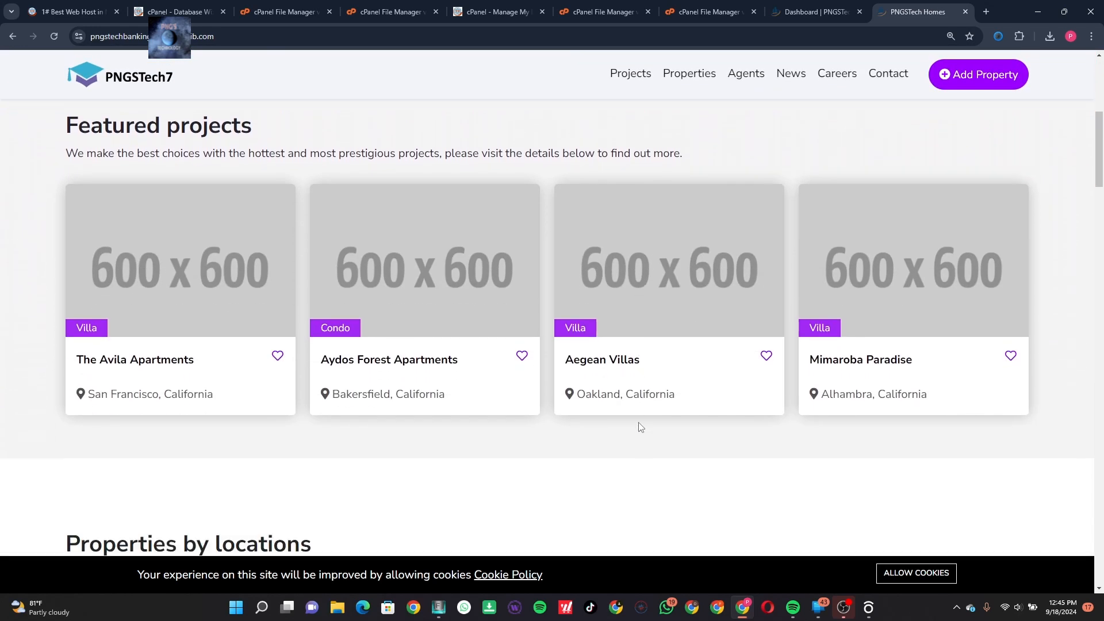
scroll(641, 427, down, 8)
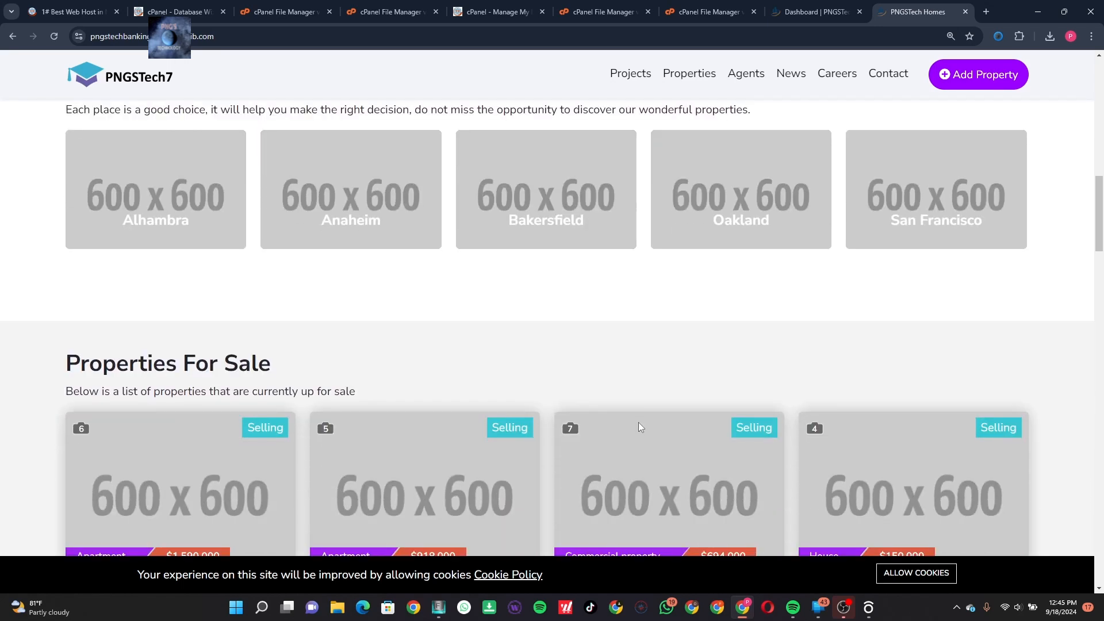
scroll(638, 426, down, 10)
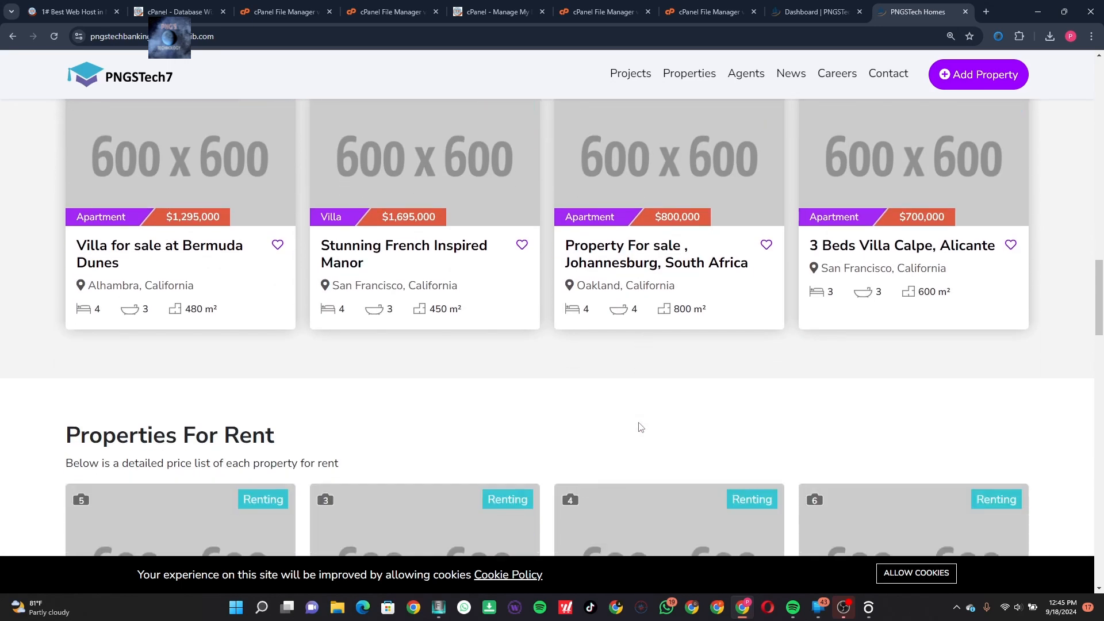
scroll(639, 426, down, 9)
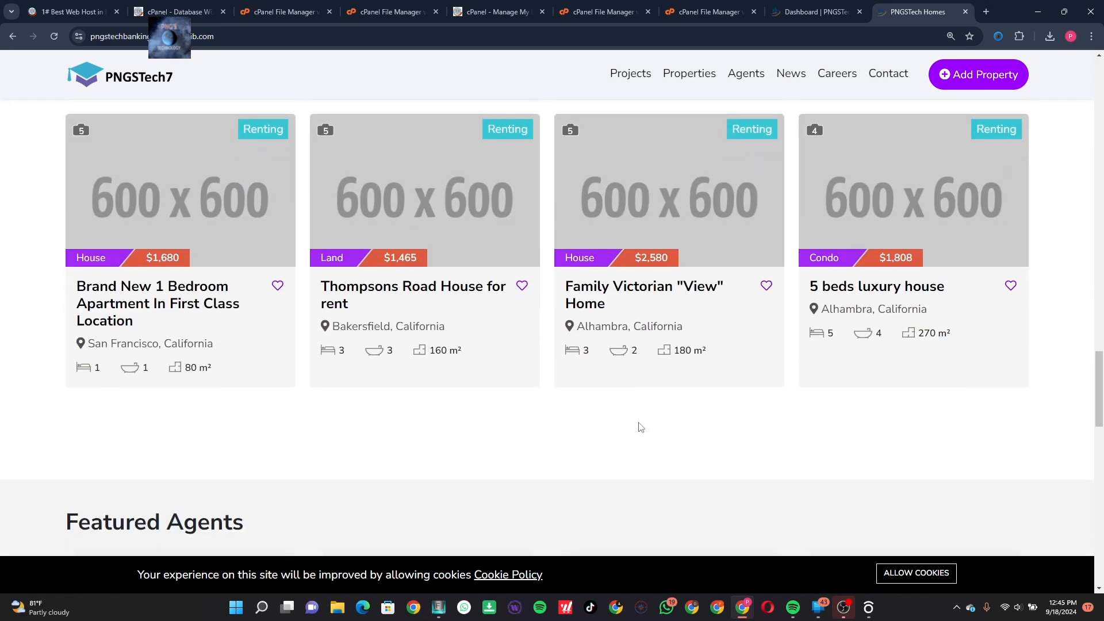
scroll(640, 425, down, 5)
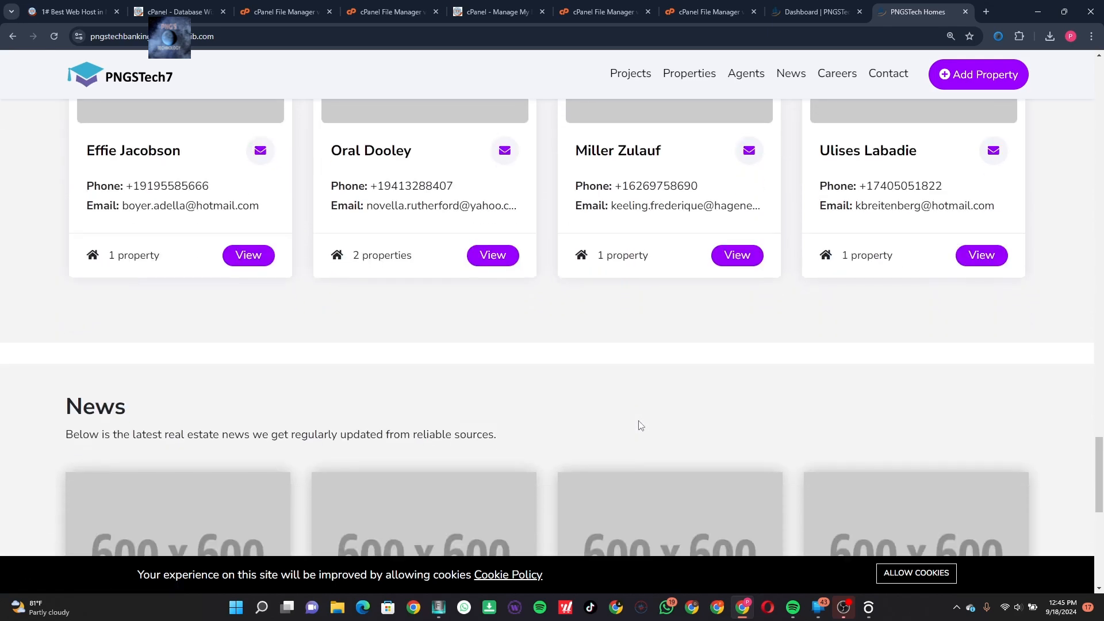
click(916, 575)
scroll(776, 459, down, 2)
scroll(769, 444, down, 4)
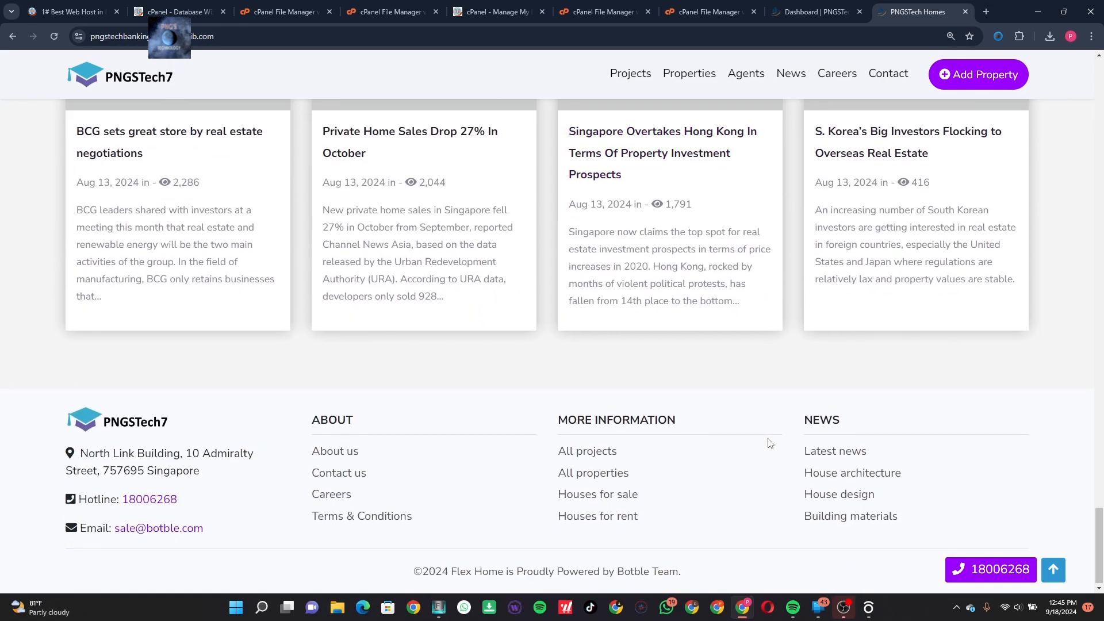
Step: Examine the homepage's featured agents, properties for sale, featured projects, locations and search banner once more
scroll(770, 443, up, 16)
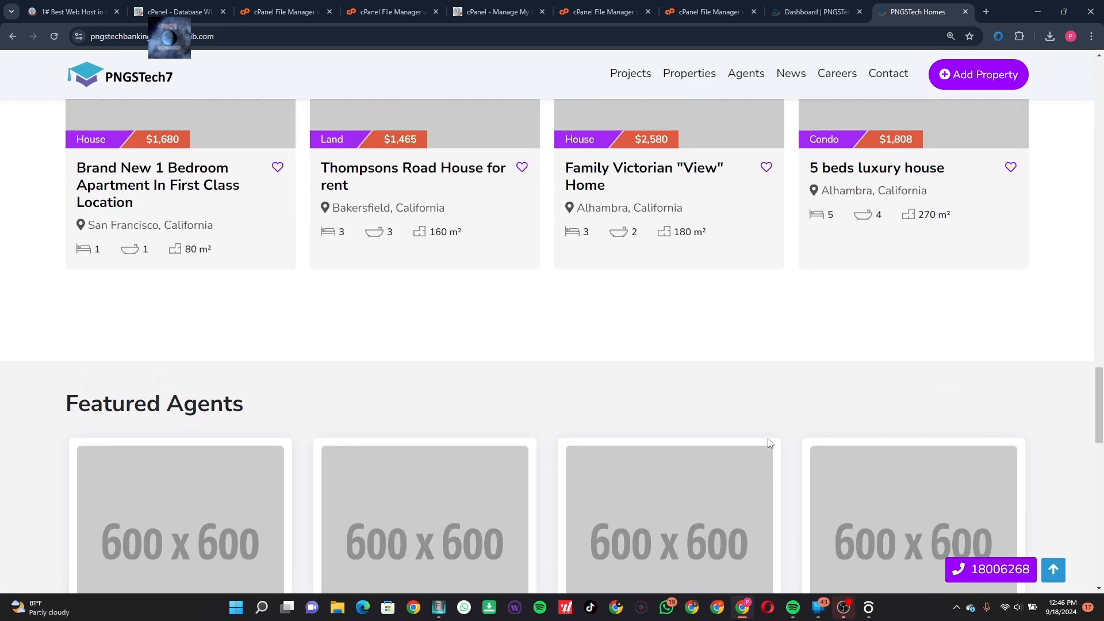
scroll(768, 443, up, 18)
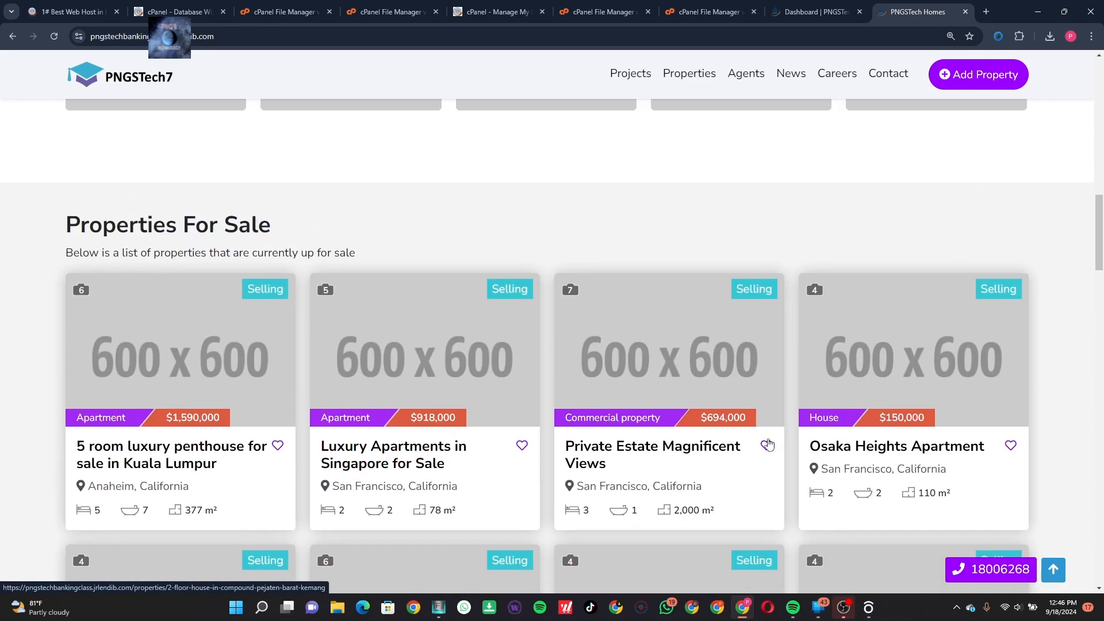
scroll(769, 444, up, 12)
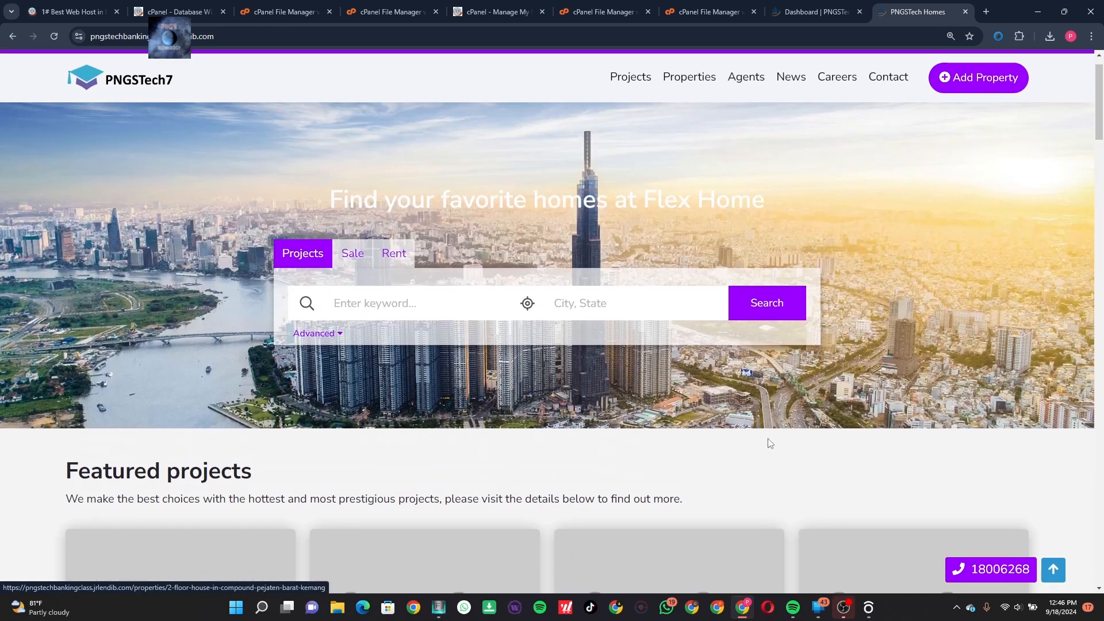
scroll(770, 444, down, 4)
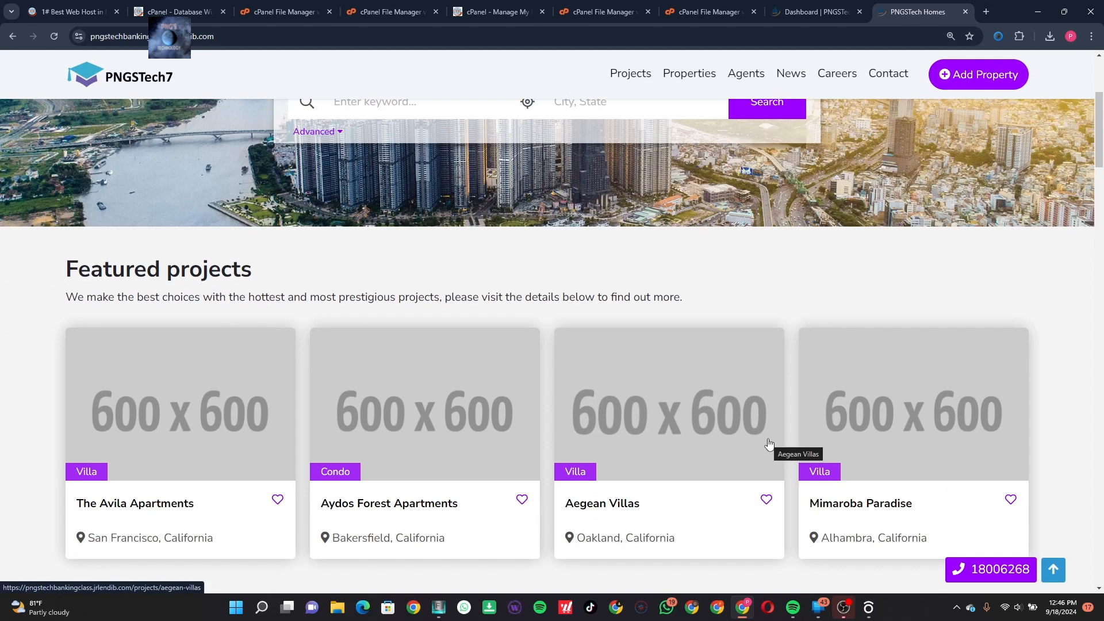
scroll(448, 510, down, 1)
scroll(447, 510, down, 5)
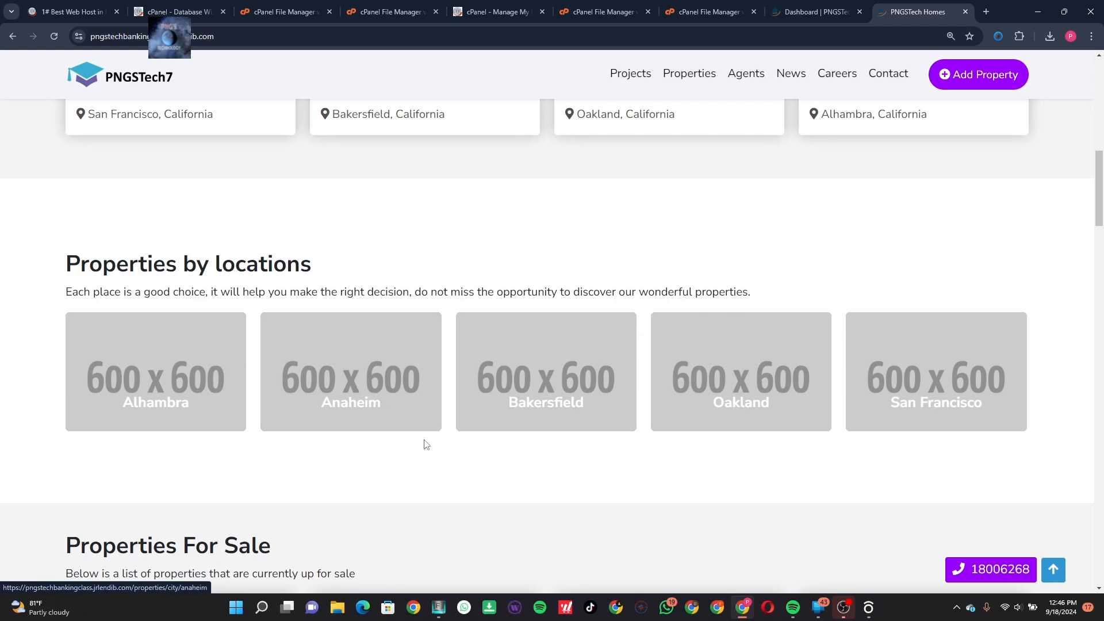
scroll(426, 444, down, 6)
scroll(426, 444, up, 3)
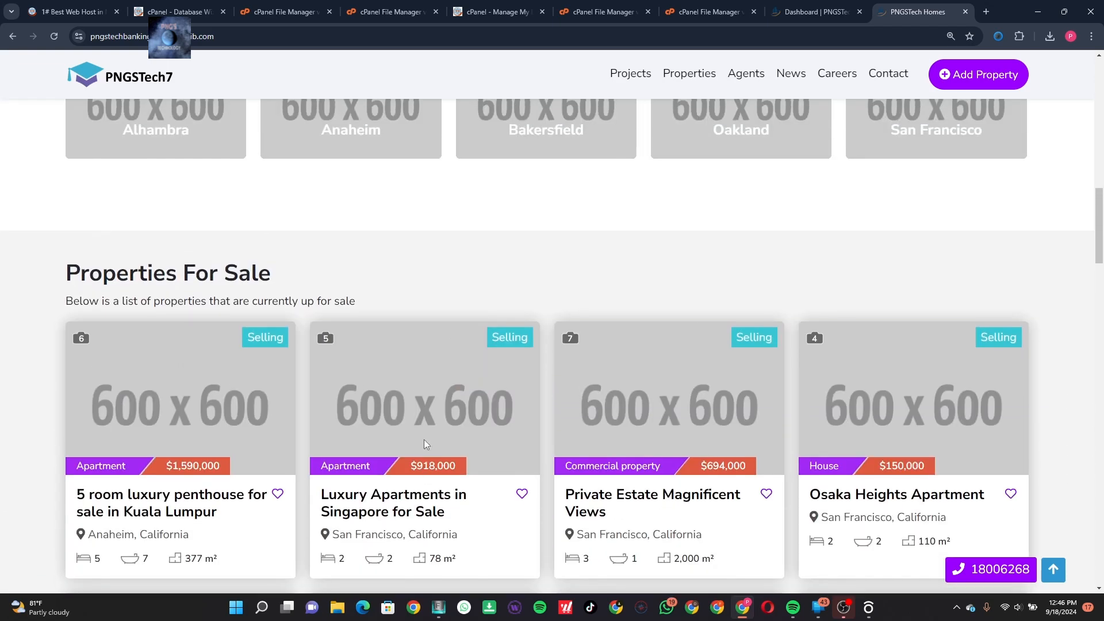
scroll(424, 444, up, 15)
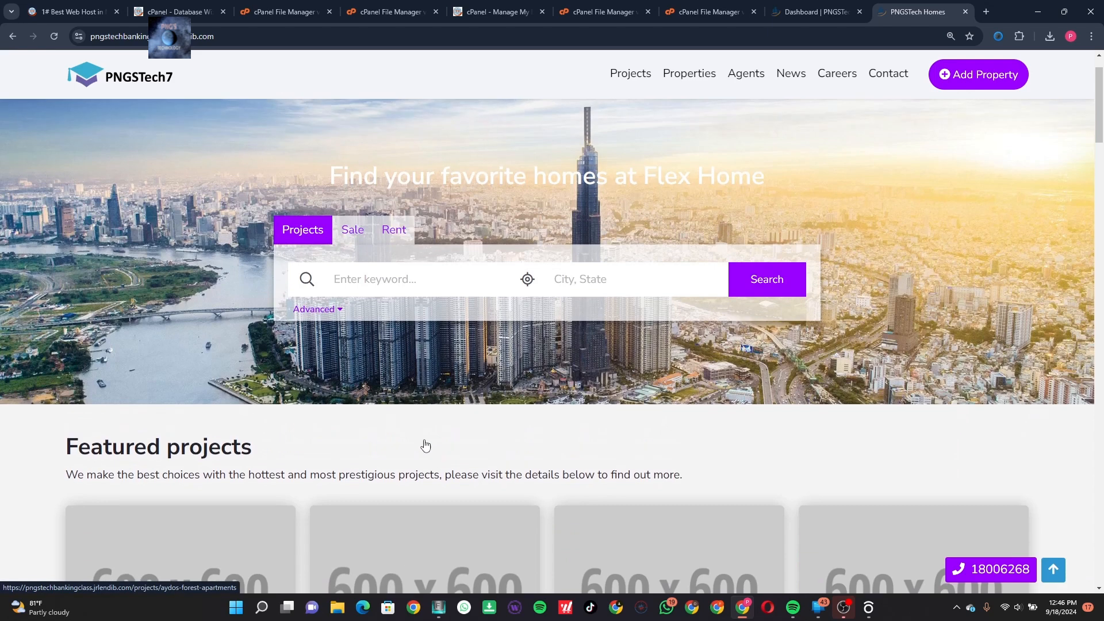
scroll(425, 446, up, 1)
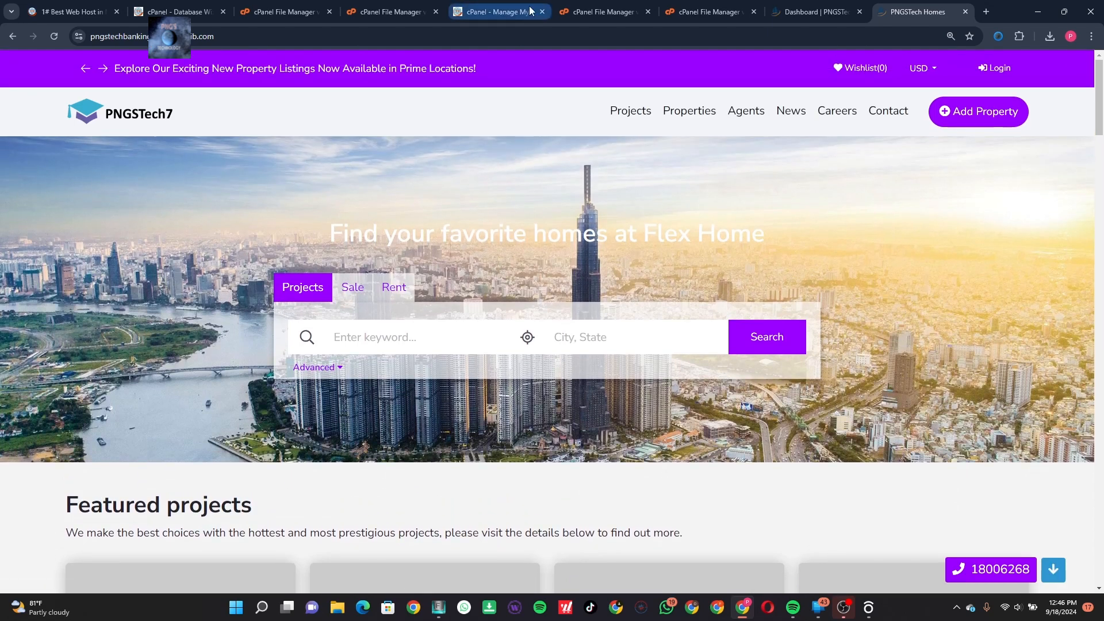
Step: Open the site's admin sign-in page by appending /admin/login to the site address
click(447, 40)
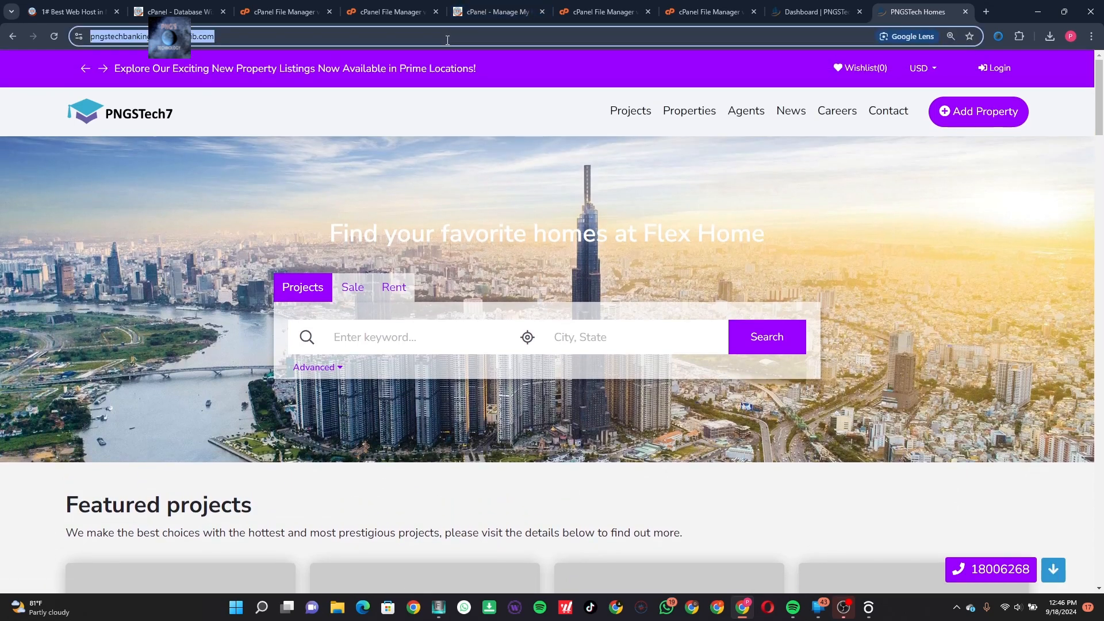
click(447, 41)
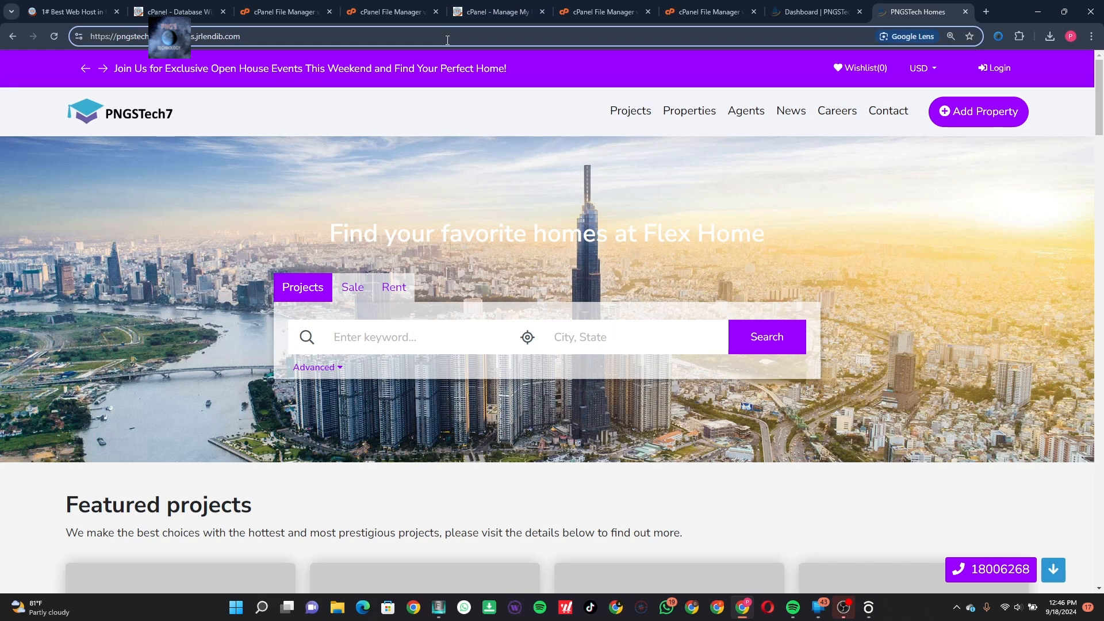
text(/)
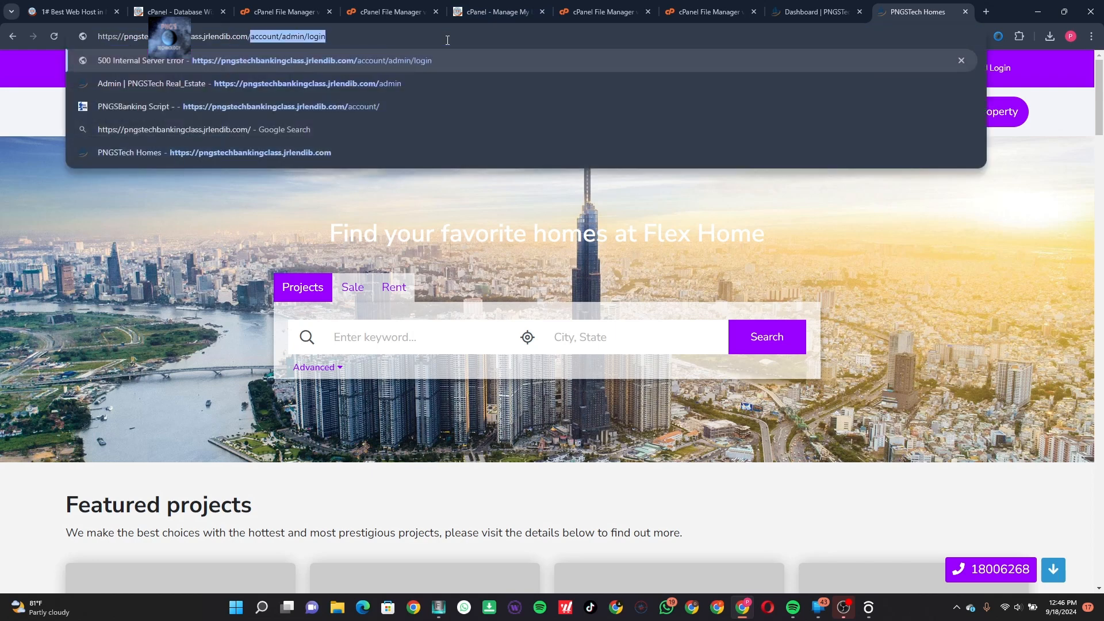
key(Right)
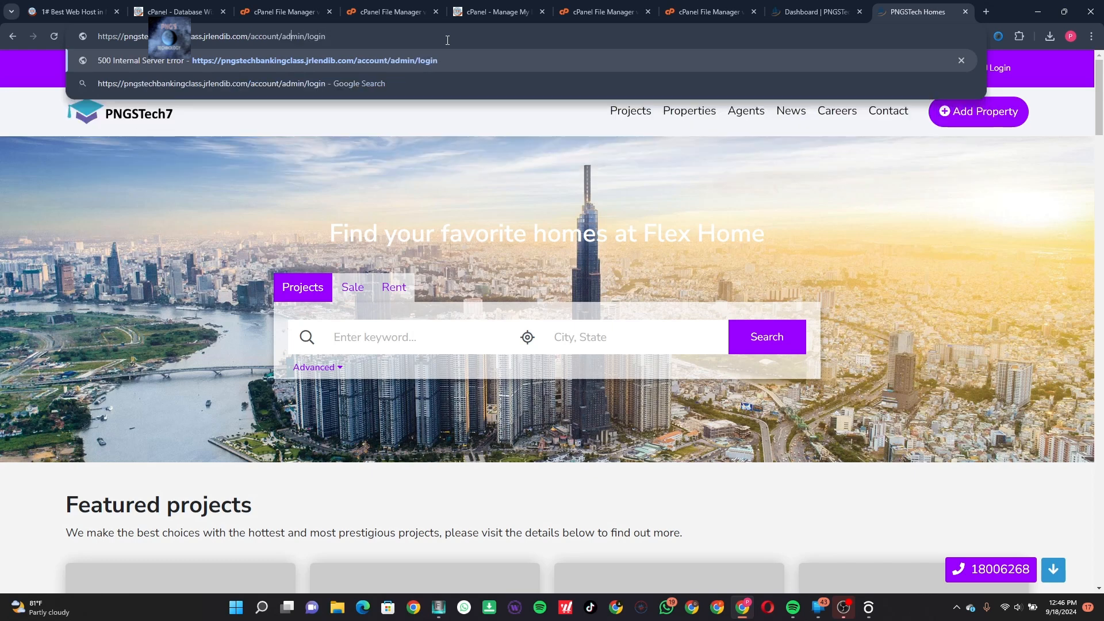
key(BackSpace)
key(BackSpace)
key(BackSpace)
key(BackSpace)
key(BackSpace)
key(BackSpace)
key(BackSpace)
key(BackSpace)
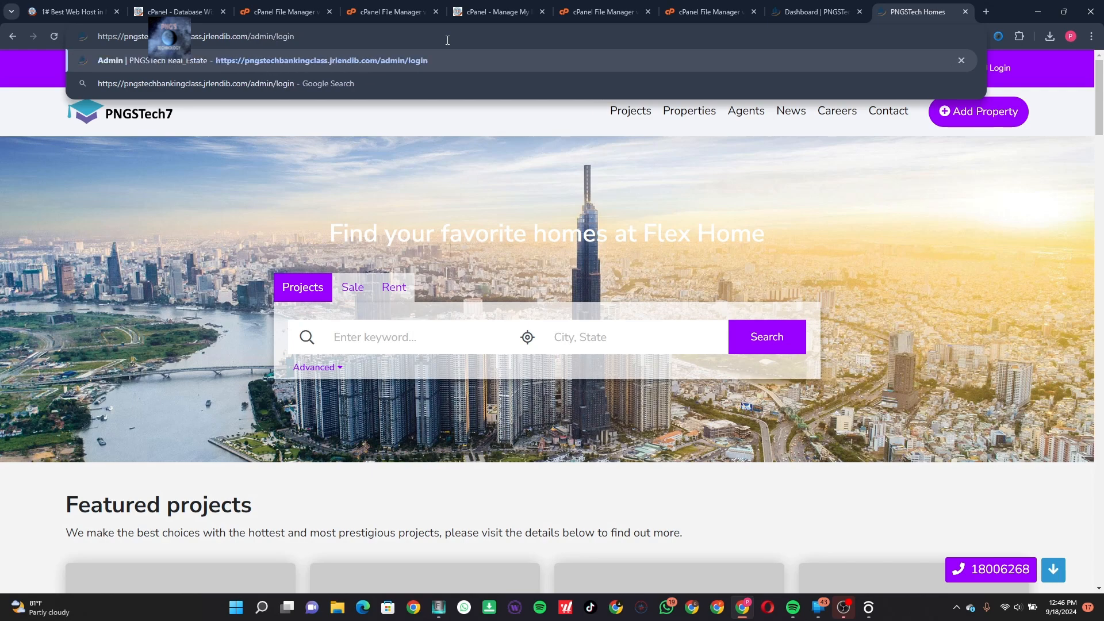
key(Return)
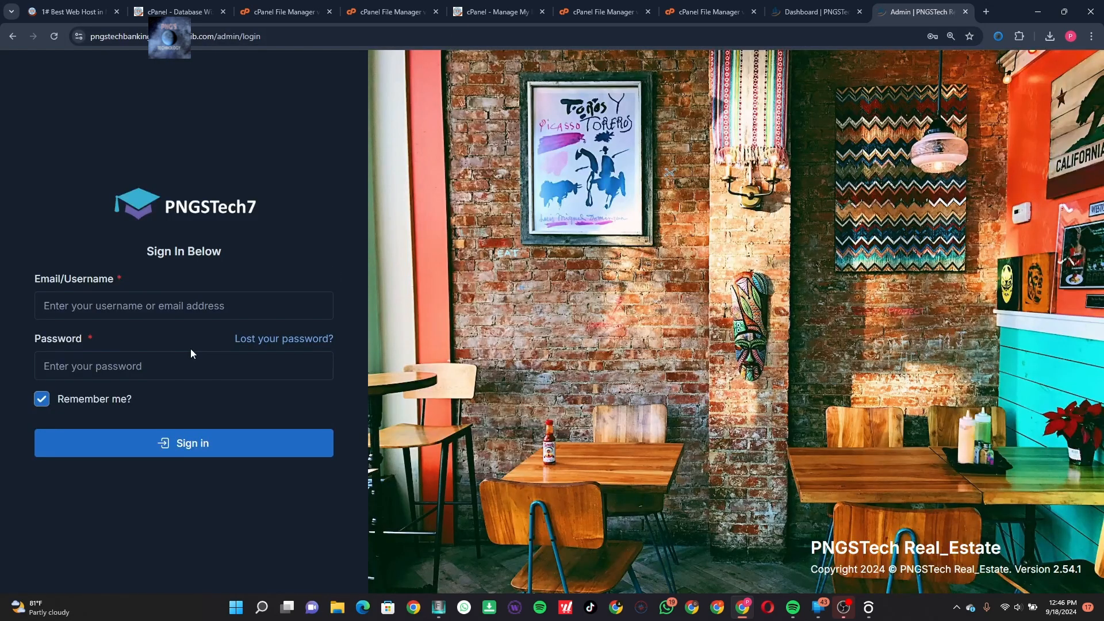
Step: Fill in the saved administrator username and password, authorised with the Windows PIN, and sign in to the admin dashboard
click(168, 309)
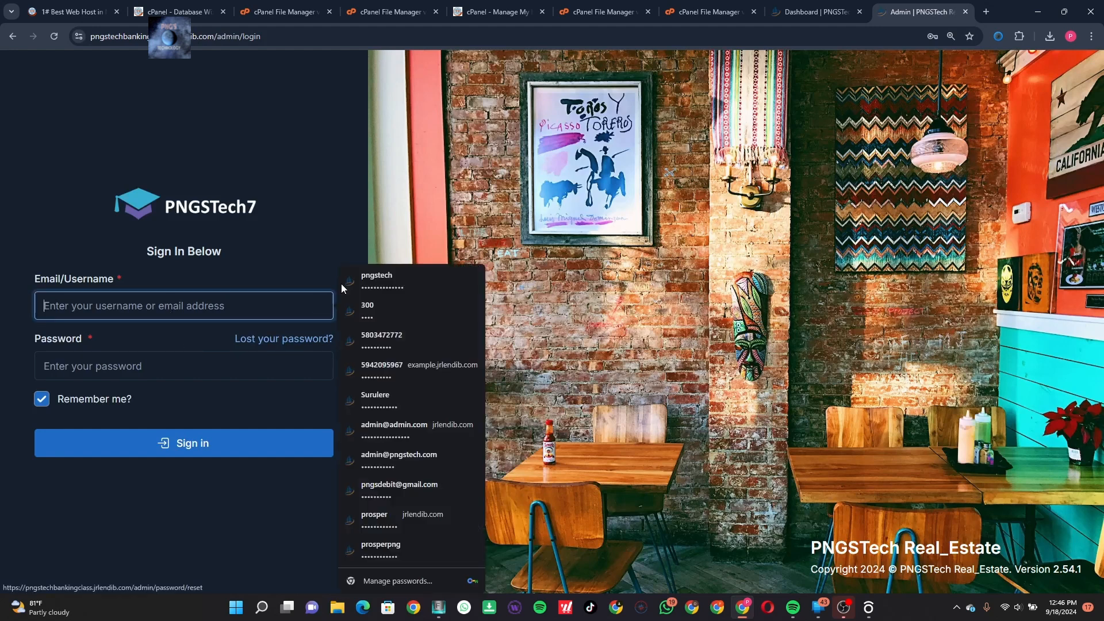
click(378, 275)
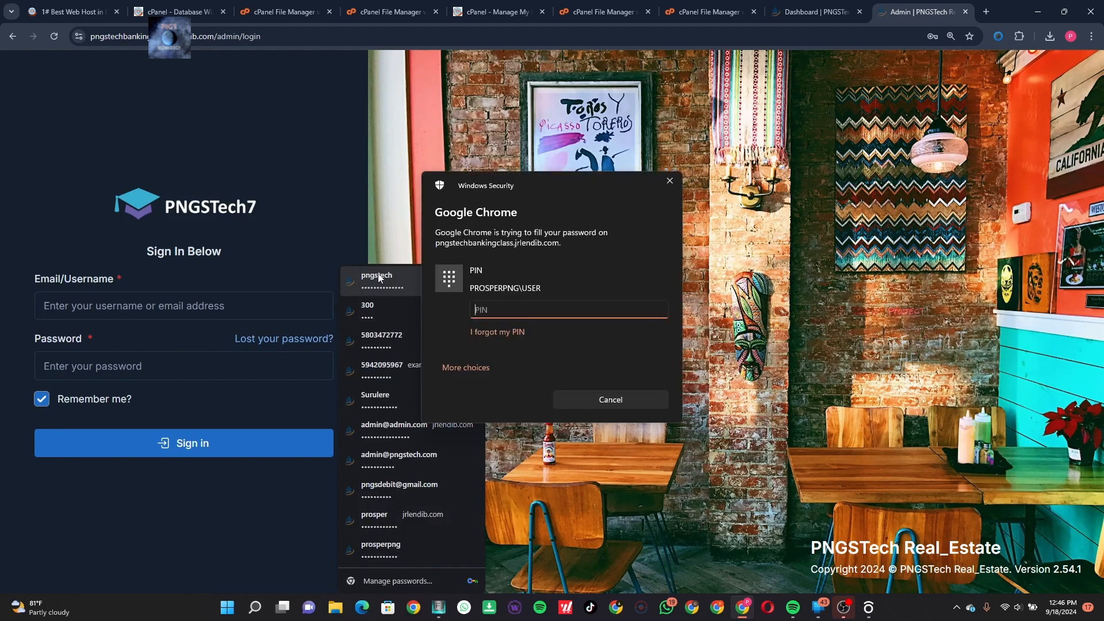
text(****)
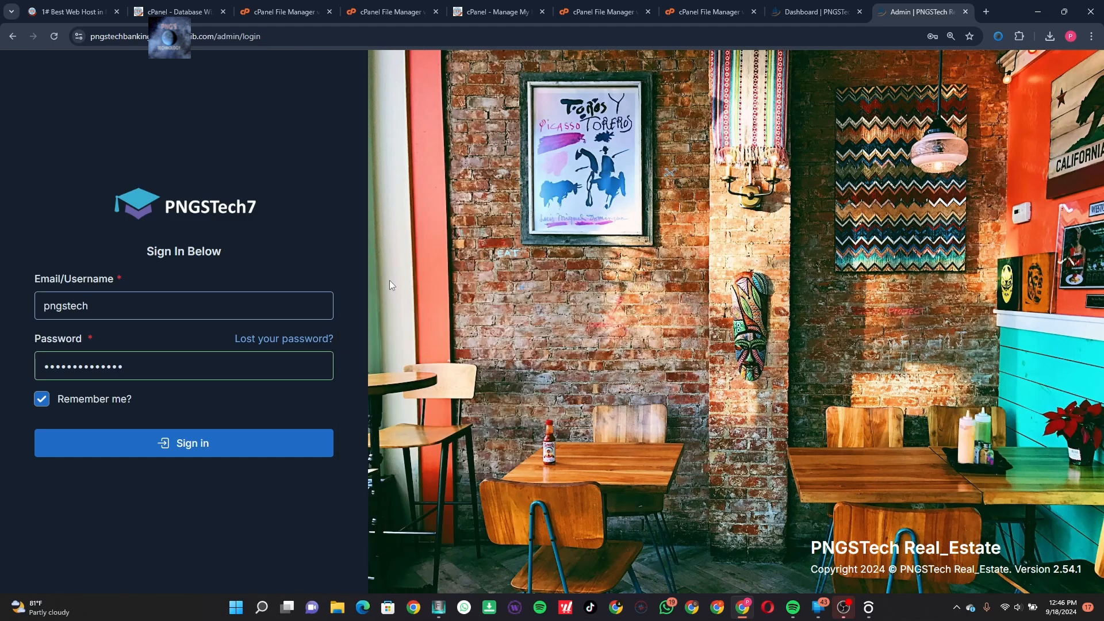
click(235, 447)
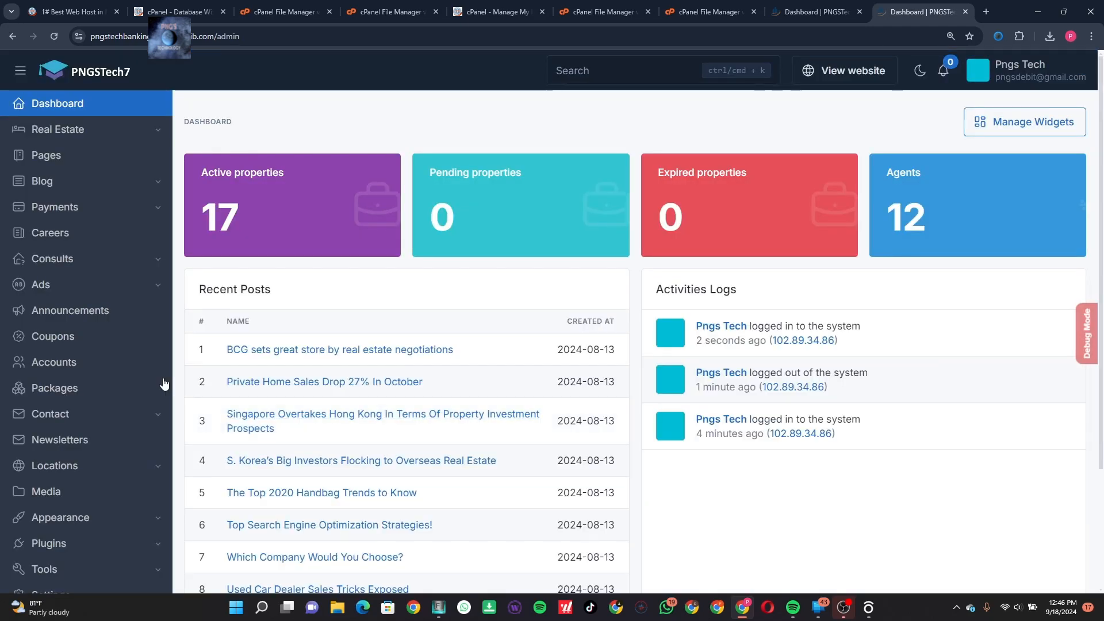
Step: Open the Properties list of the Real Estate section in the admin dashboard
click(159, 131)
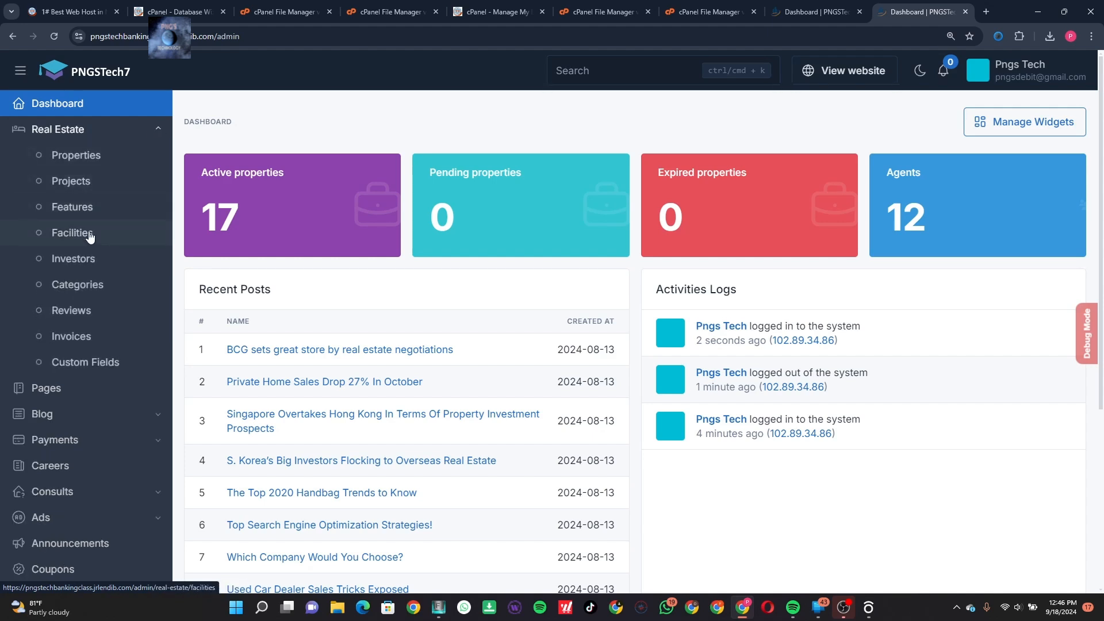
click(77, 161)
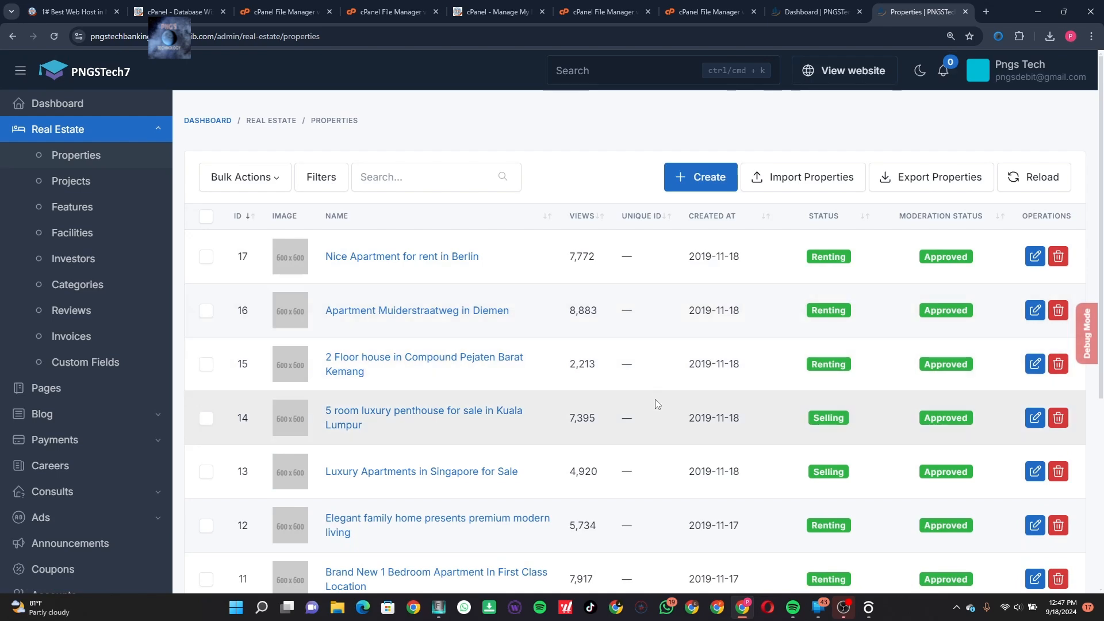
Step: Delete the "Nice Apartment for rent in Berlin" record from the Properties list and confirm the deletion
scroll(654, 401, down, 5)
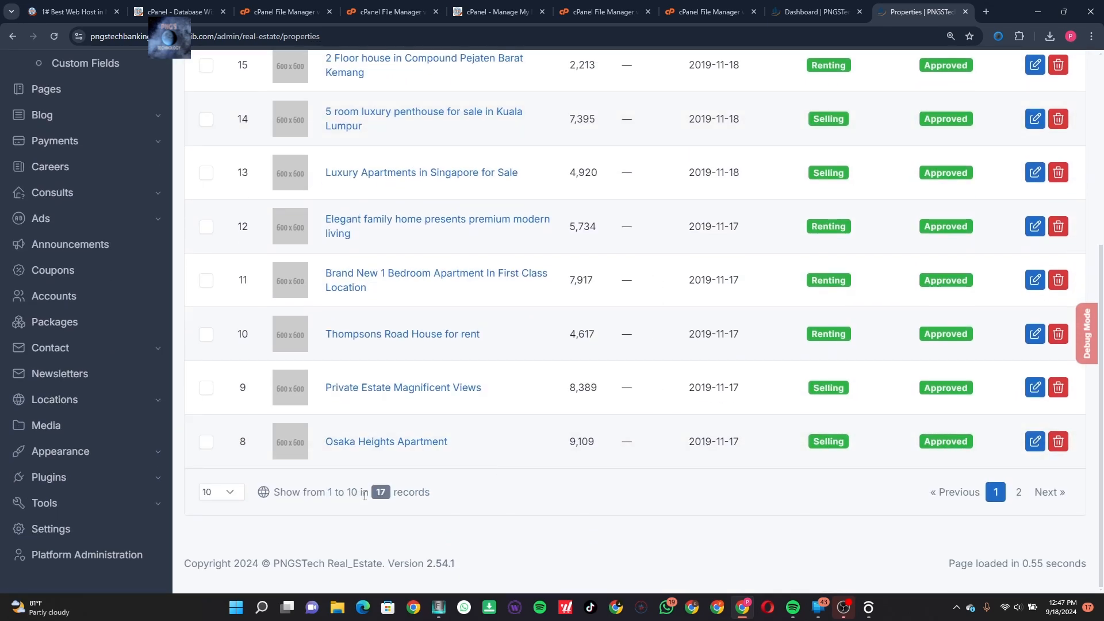
scroll(646, 374, up, 5)
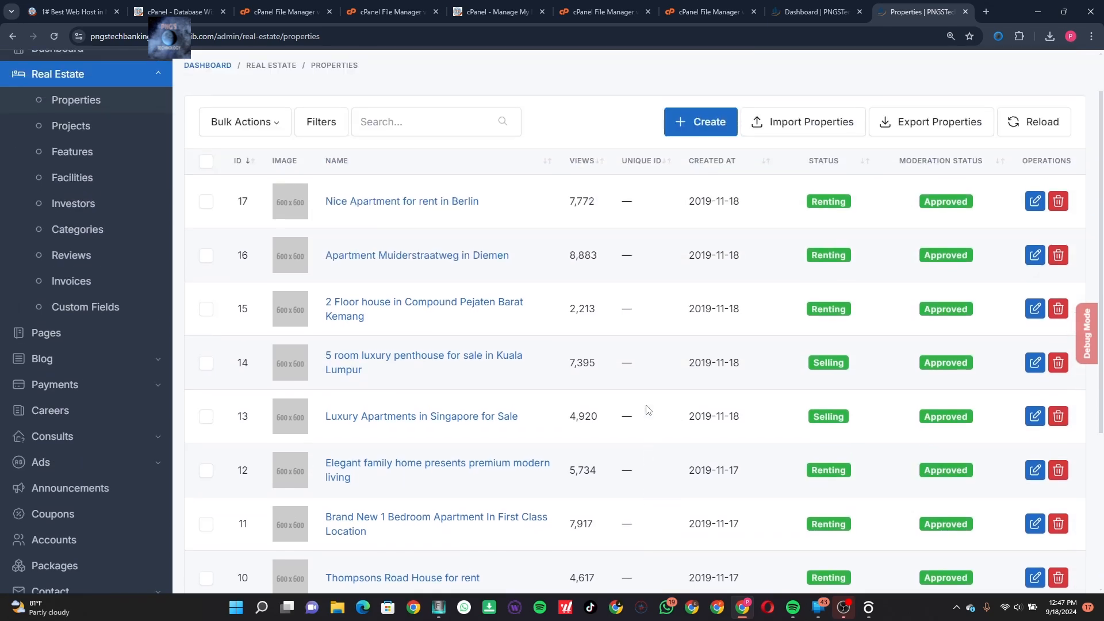
click(1058, 201)
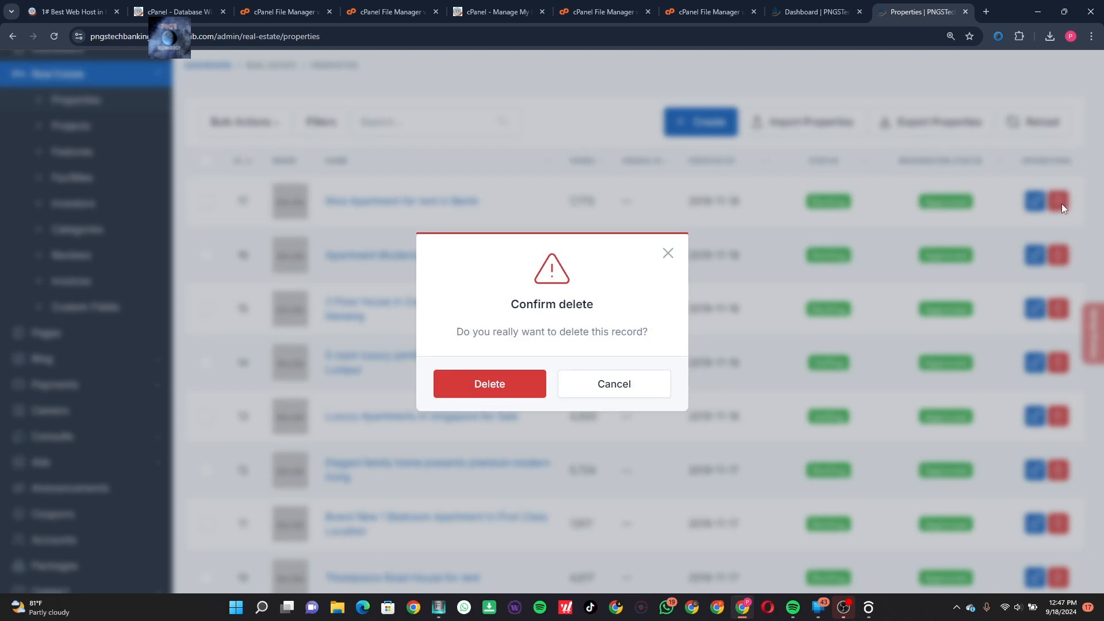
click(510, 377)
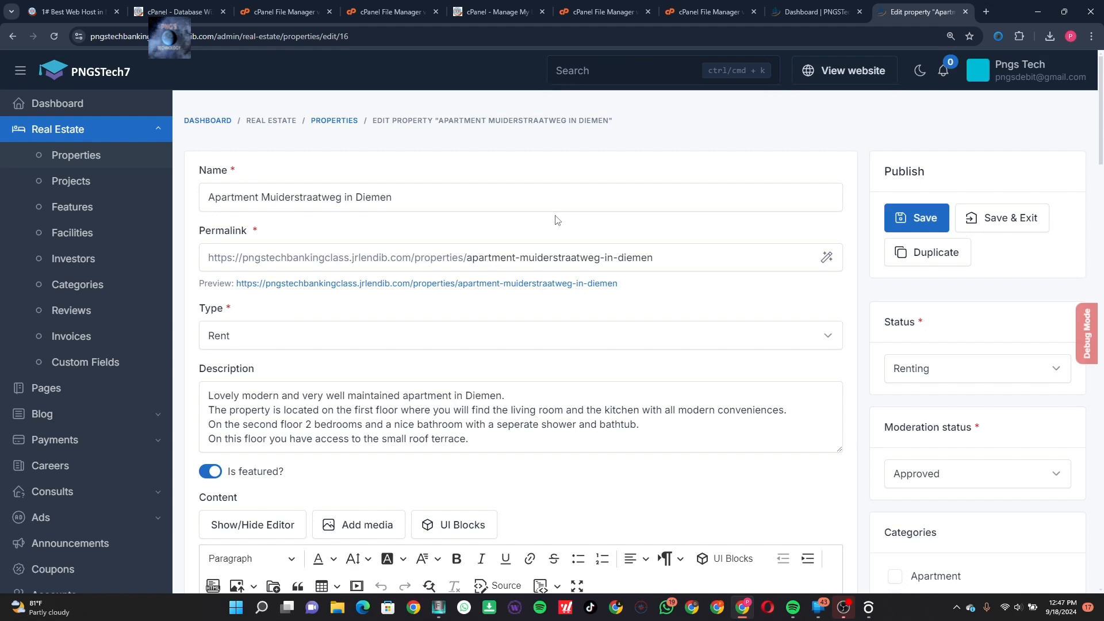
Step: Change the city in the Diemen apartment's name so it reads "Apartment Muiderstraatweg in Lekki"
click(426, 199)
key(BackSpace)
key(BackSpace)
key(BackSpace)
text(Lekki)
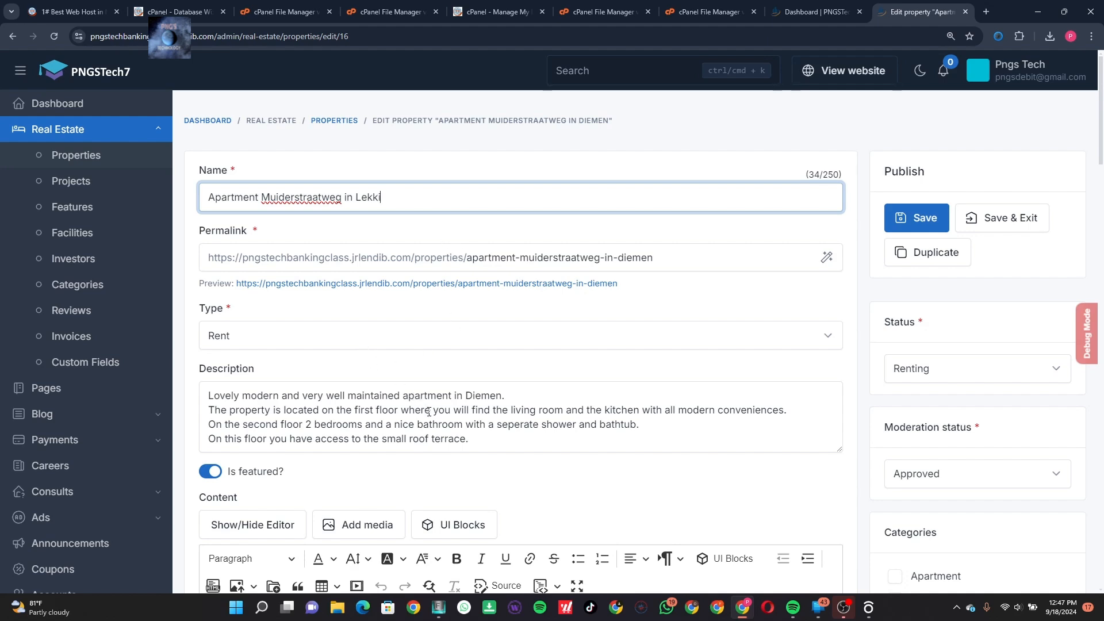
Step: Replace the city name in the first line of the property's description with "Lekki"
scroll(429, 412, down, 1)
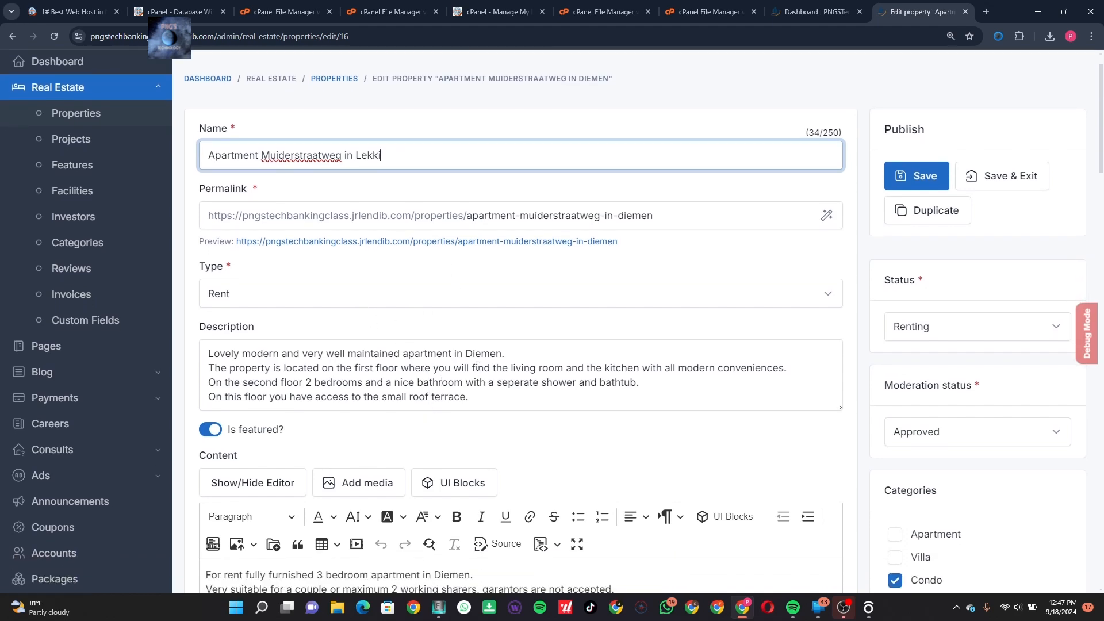
double_click(496, 353)
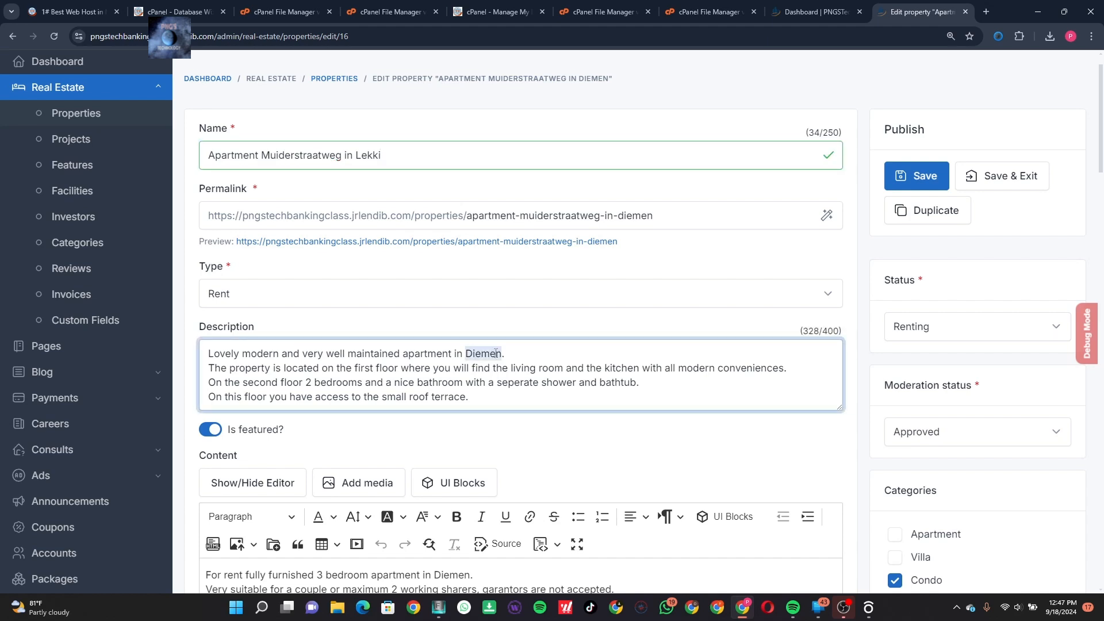
text(Lekki)
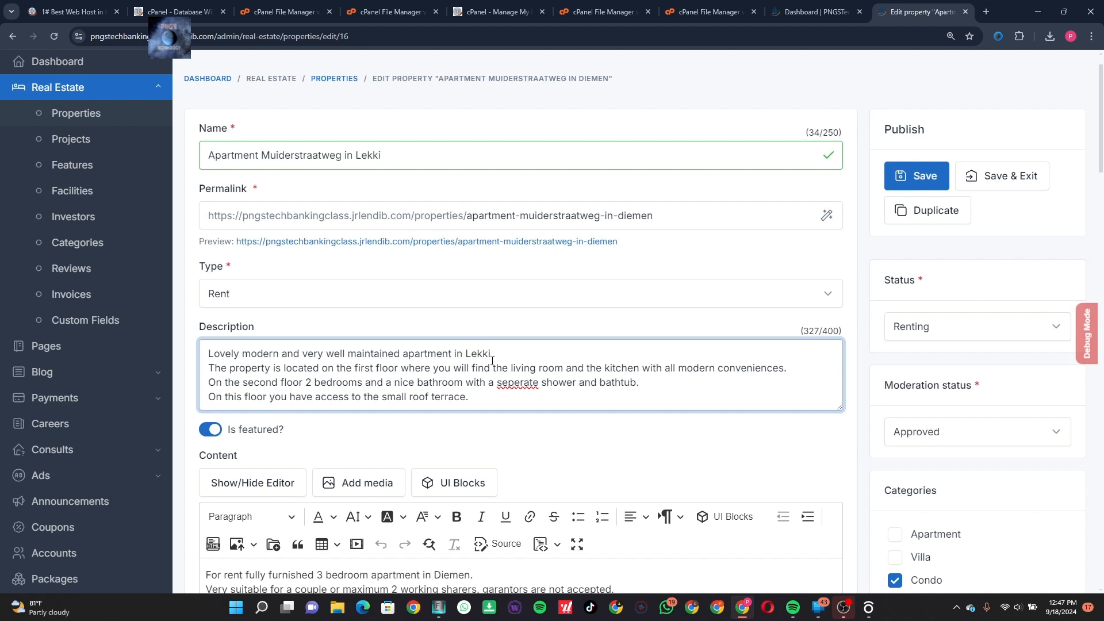
Step: Remove all three 600 x 600 placeholder images from the property's Images section
scroll(451, 440, down, 2)
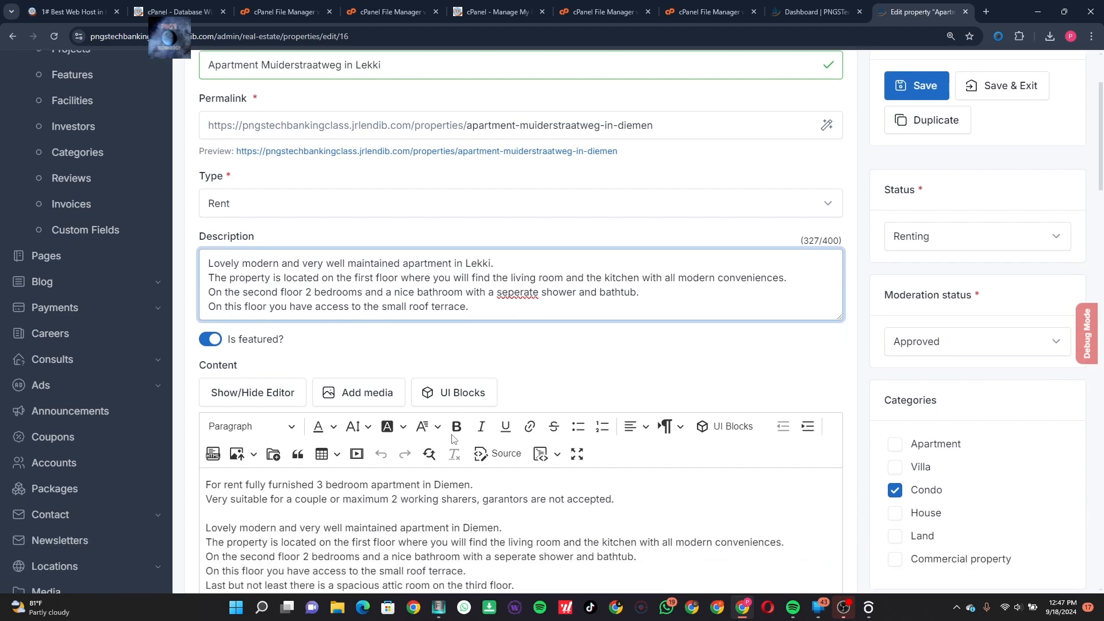
scroll(479, 548, down, 1)
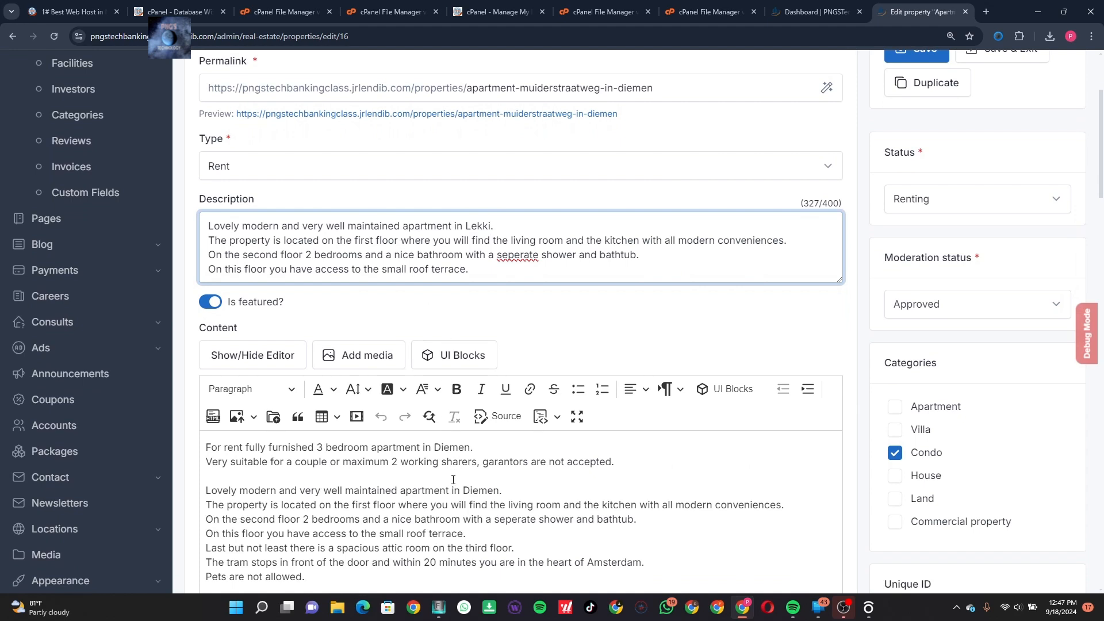
scroll(453, 479, down, 1)
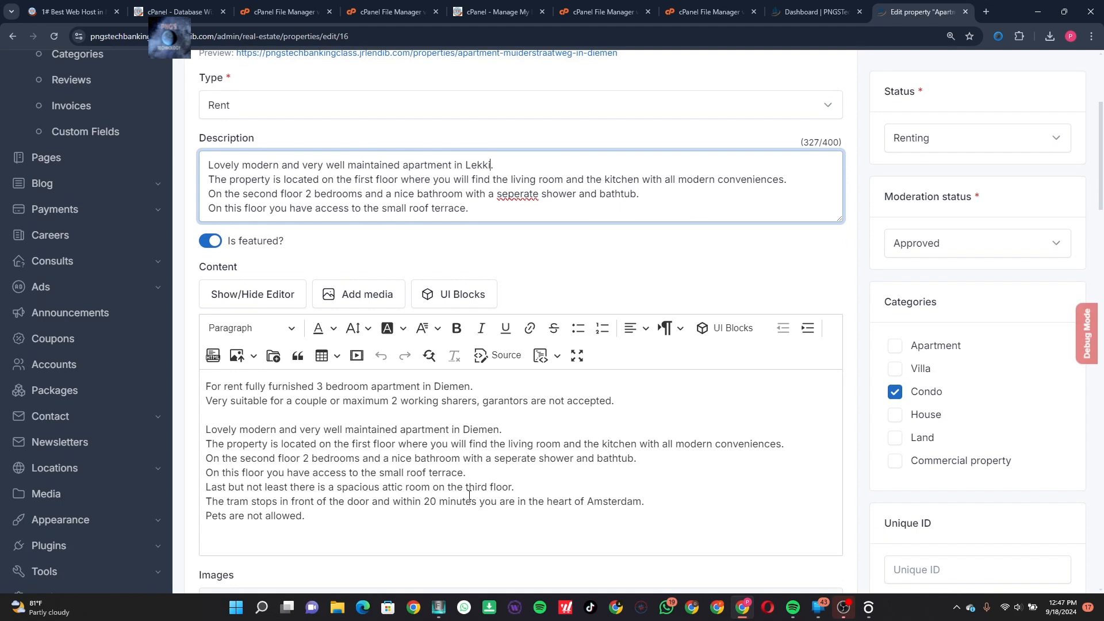
scroll(470, 494, down, 1)
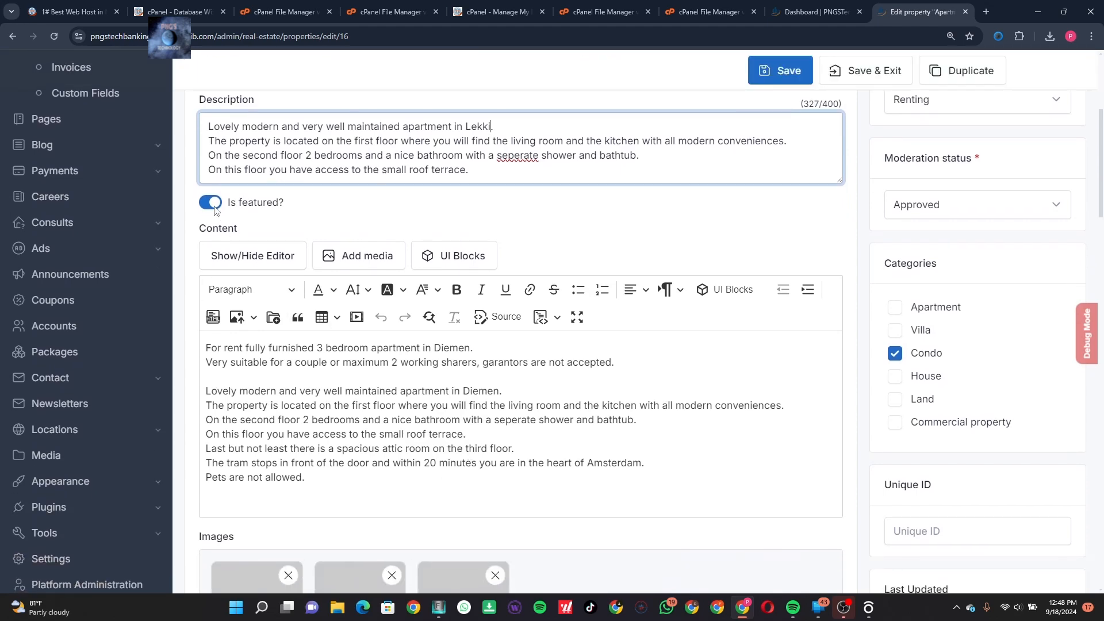
scroll(322, 431, down, 2)
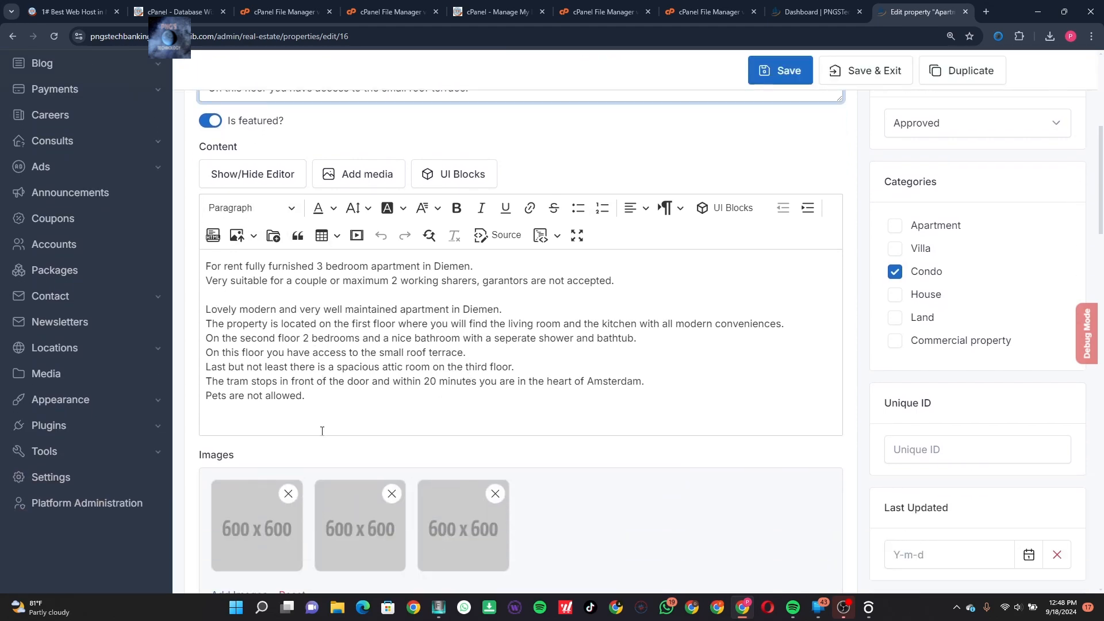
click(288, 456)
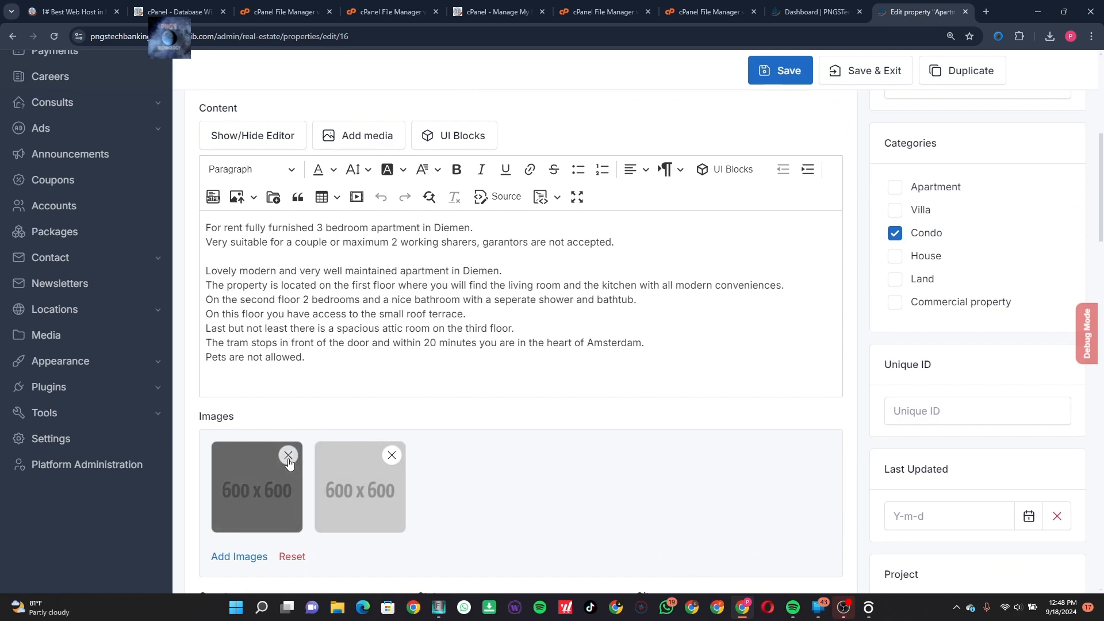
click(288, 456)
click(289, 456)
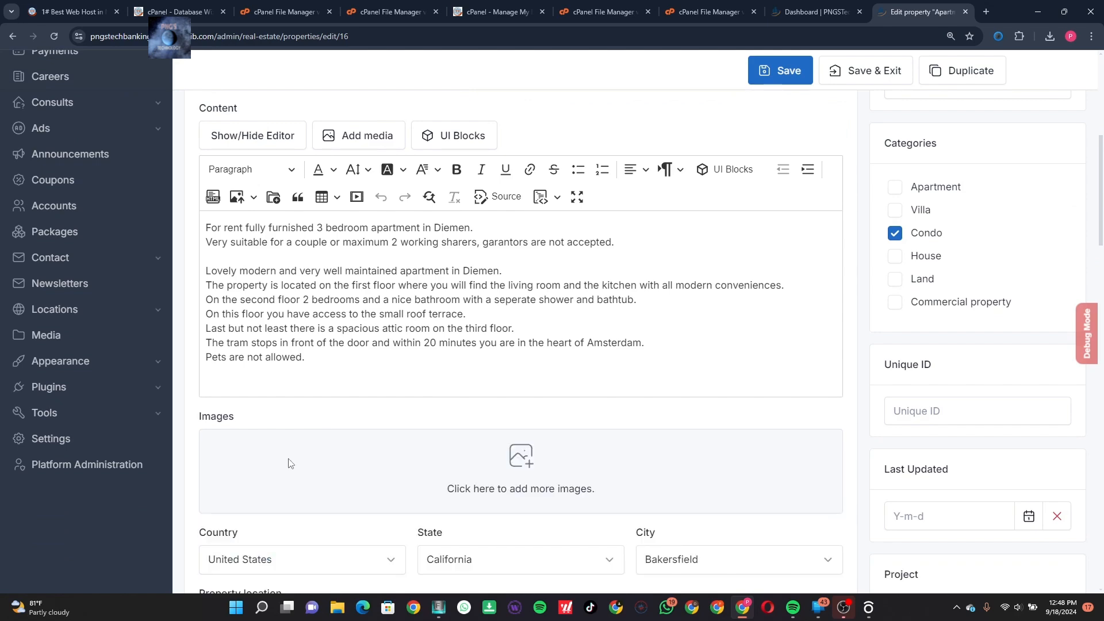
Step: Start adding property images through a local upload in the media gallery and open the Downloads folder
click(525, 474)
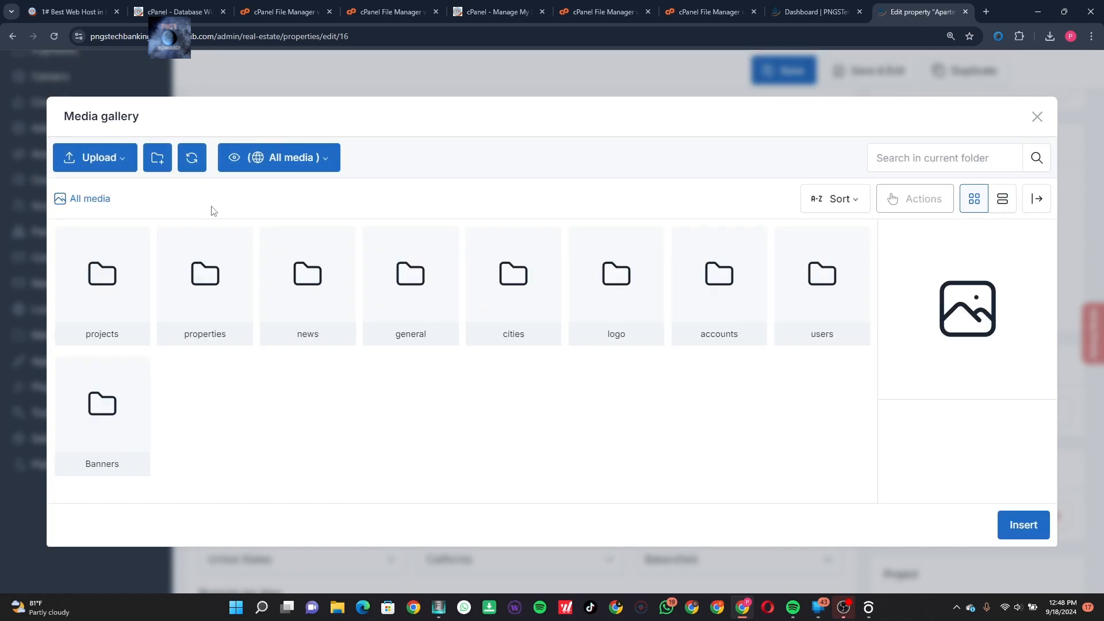
click(102, 164)
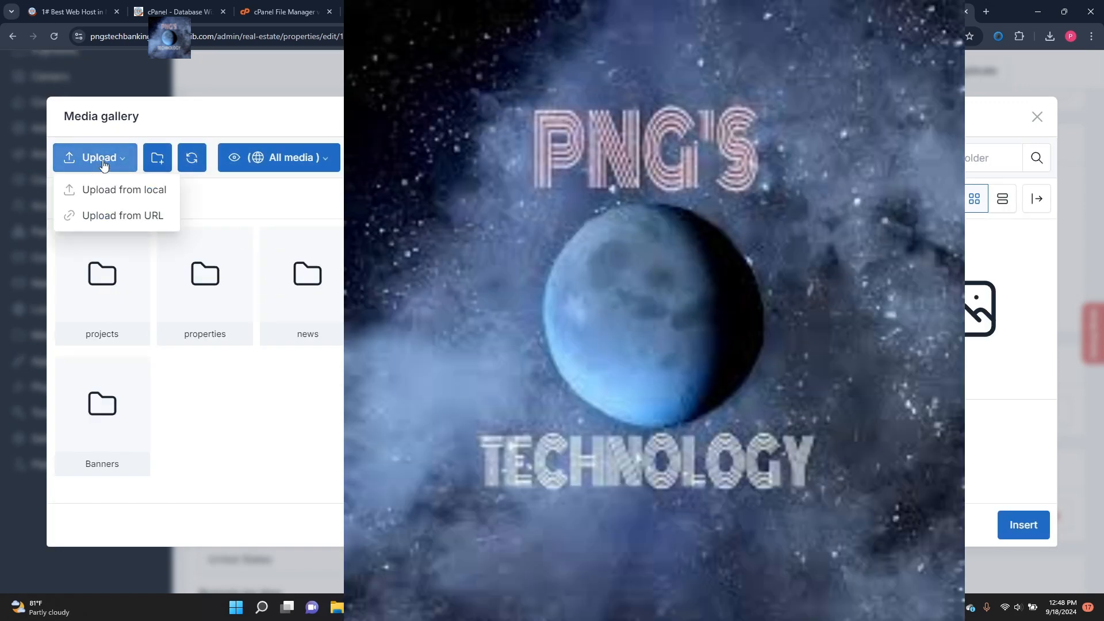
click(112, 190)
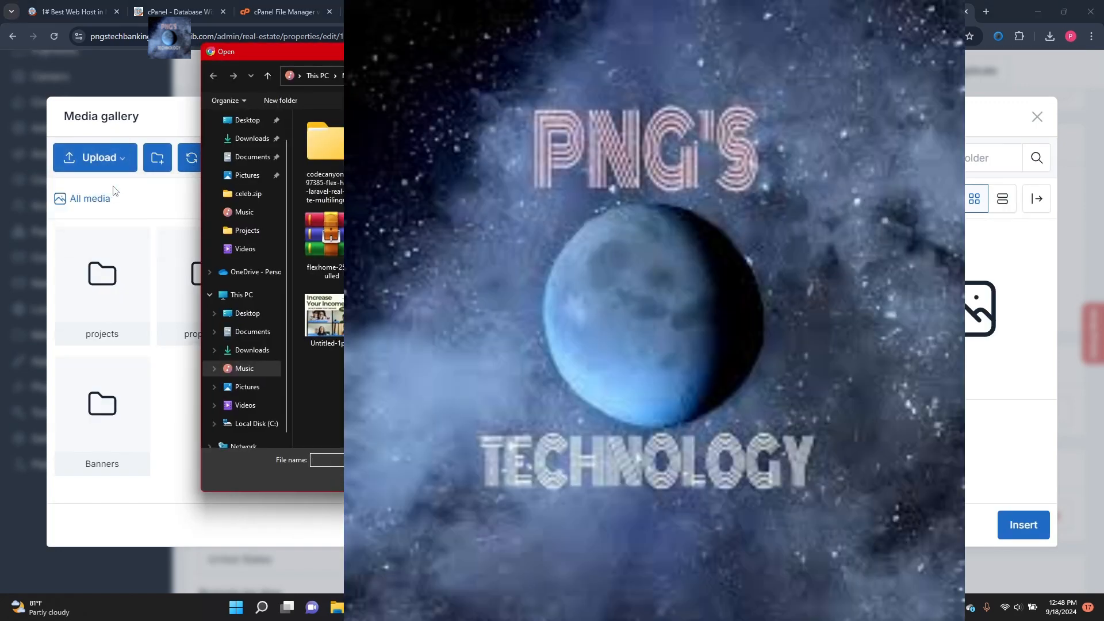
click(254, 140)
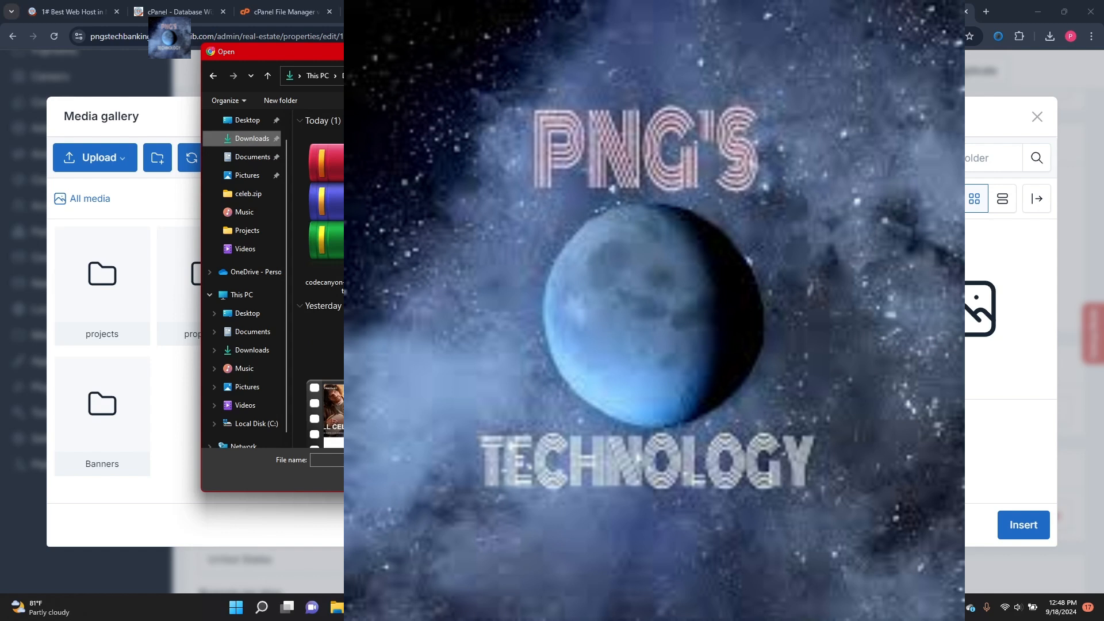
Step: Enlarge the file dialog and browse the Downloads folder for photos suited to the property
drag(904, 490, 1000, 558)
scroll(319, 316, down, 10)
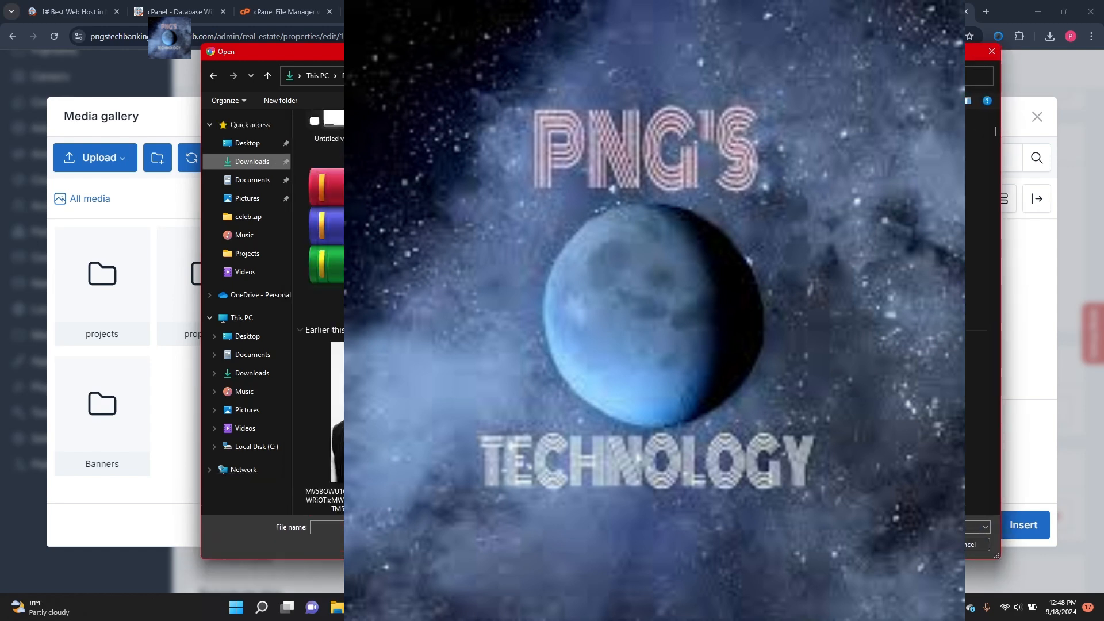
scroll(319, 316, down, 5)
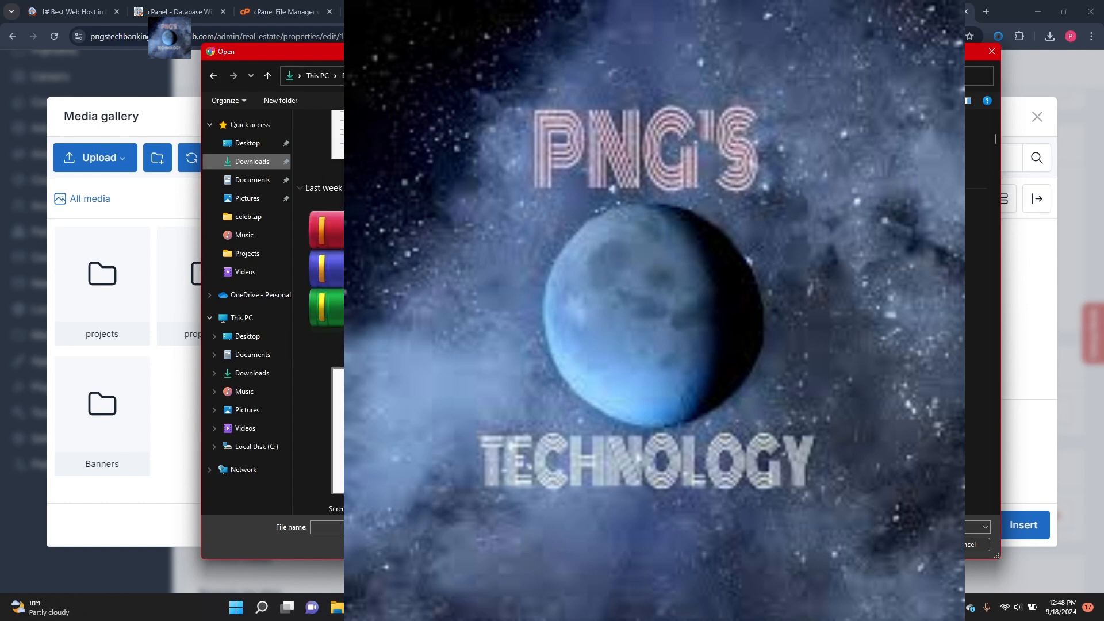
scroll(319, 317, down, 5)
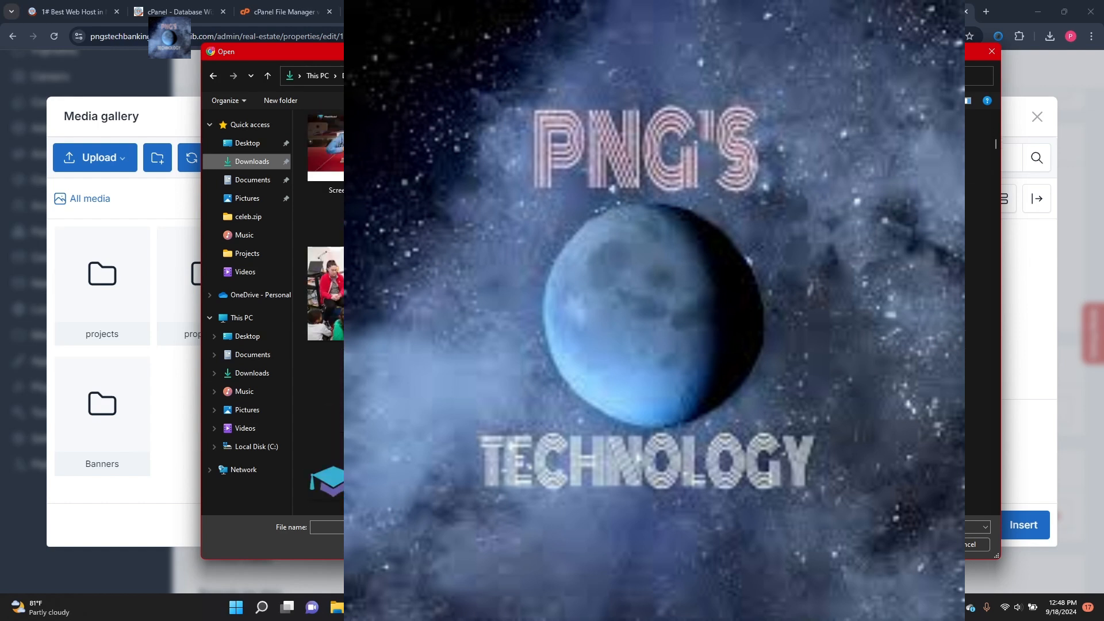
scroll(319, 316, down, 5)
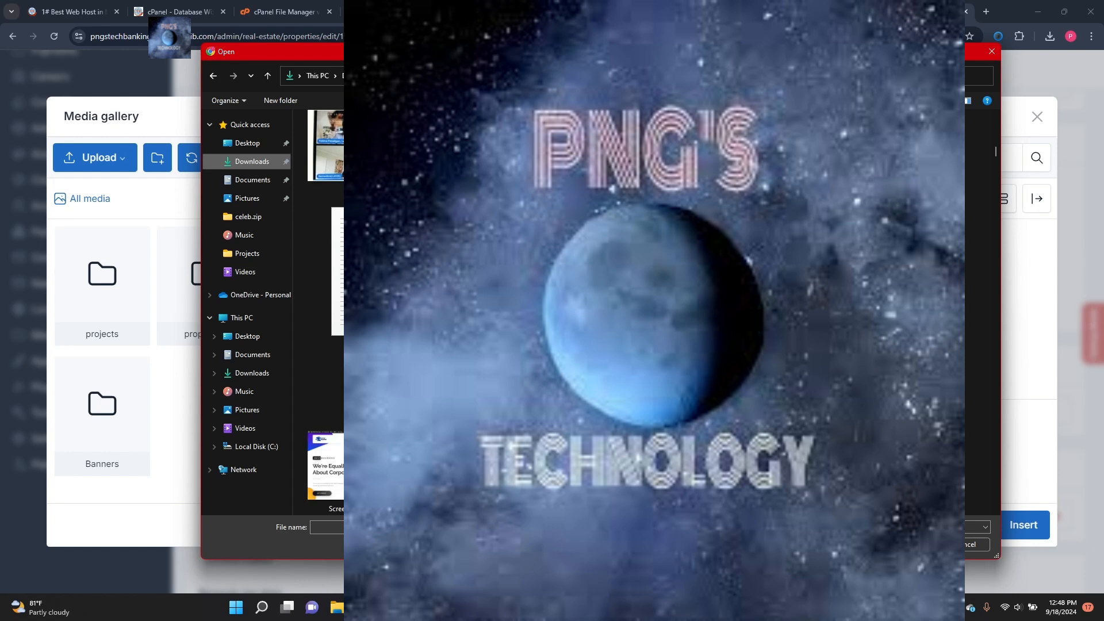
scroll(324, 316, down, 5)
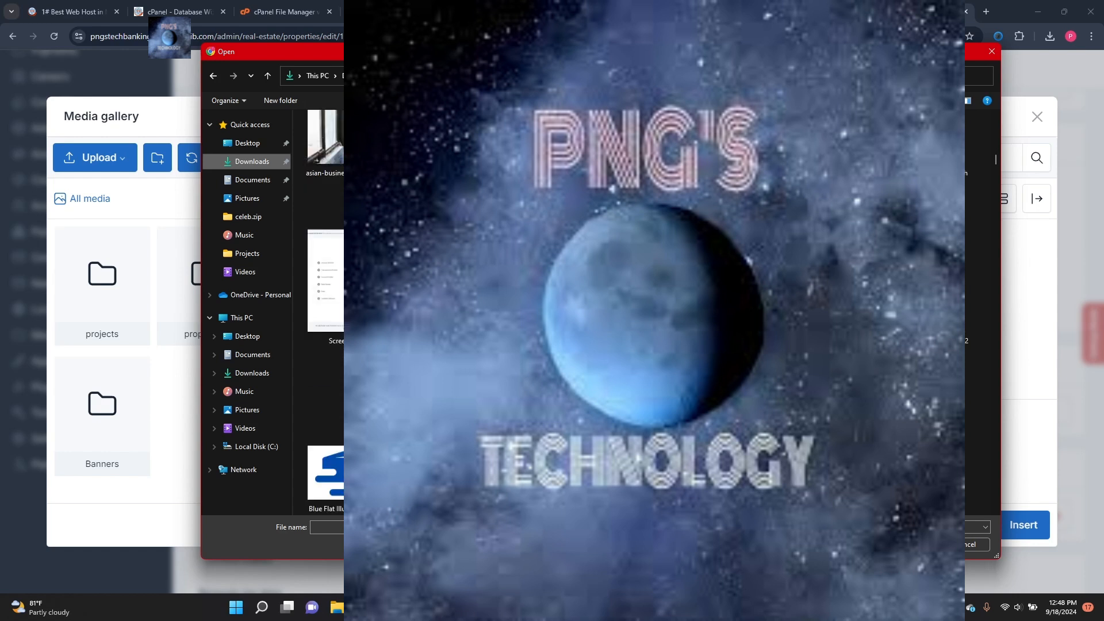
scroll(325, 317, down, 5)
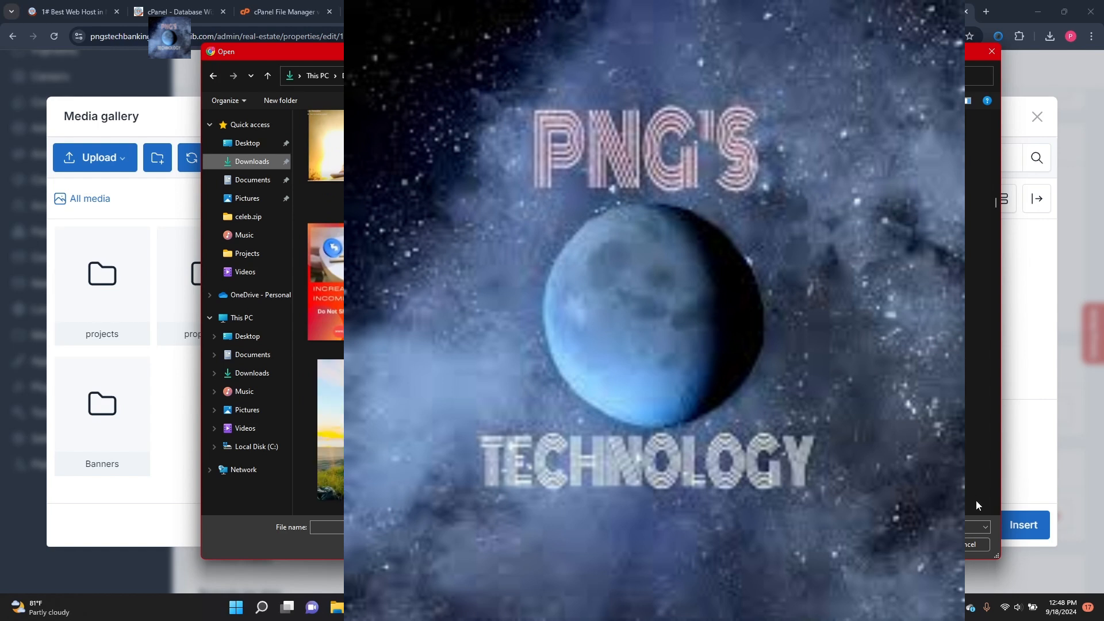
click(996, 511)
click(995, 511)
click(995, 512)
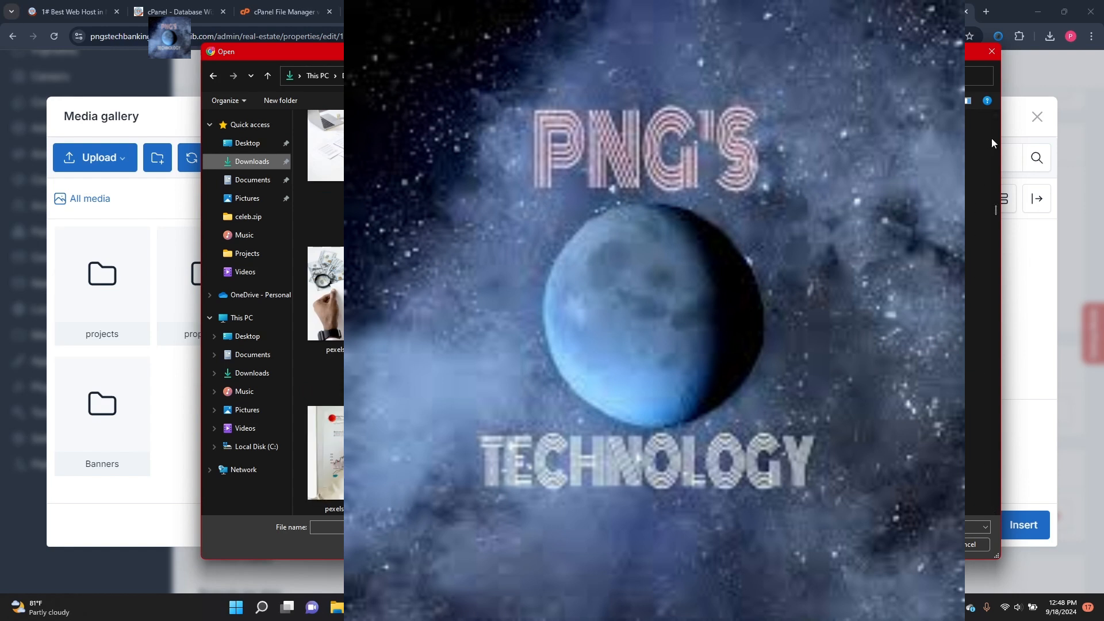
click(996, 116)
click(996, 116)
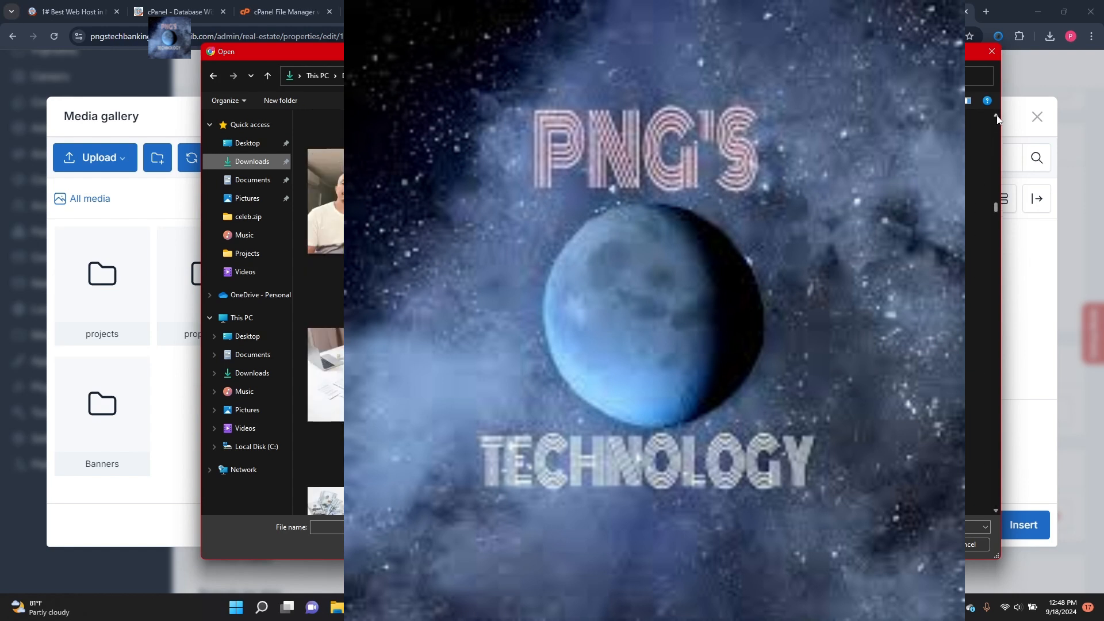
Step: Select the pppppppp image, the real-estate image and two pexels photos in the Downloads folder for upload
text(pppppppp)
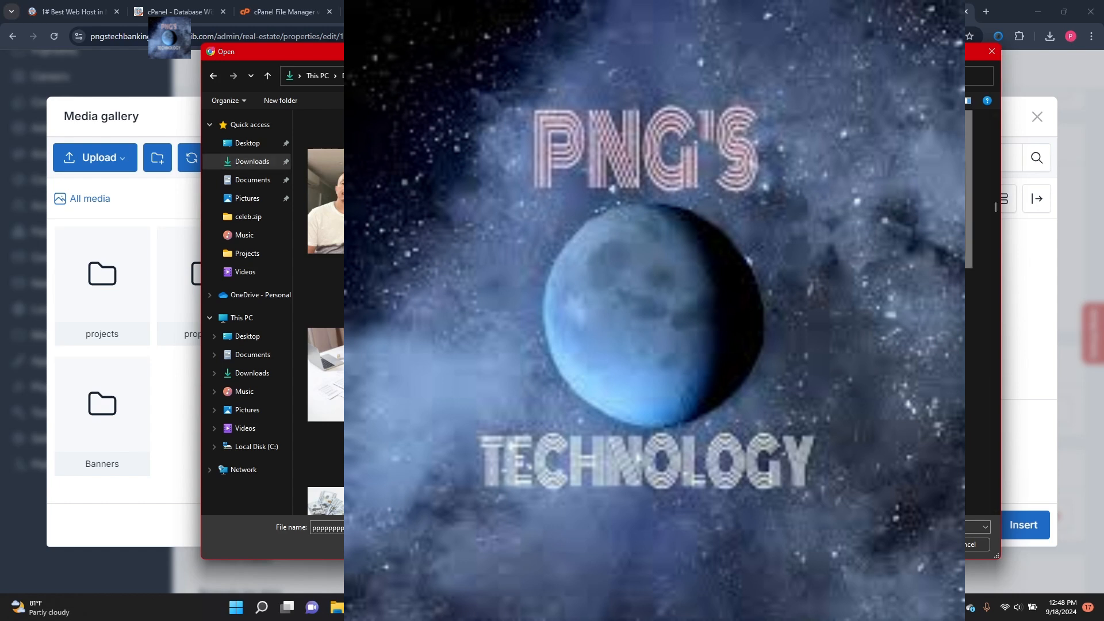
ctrl+click(550, 357)
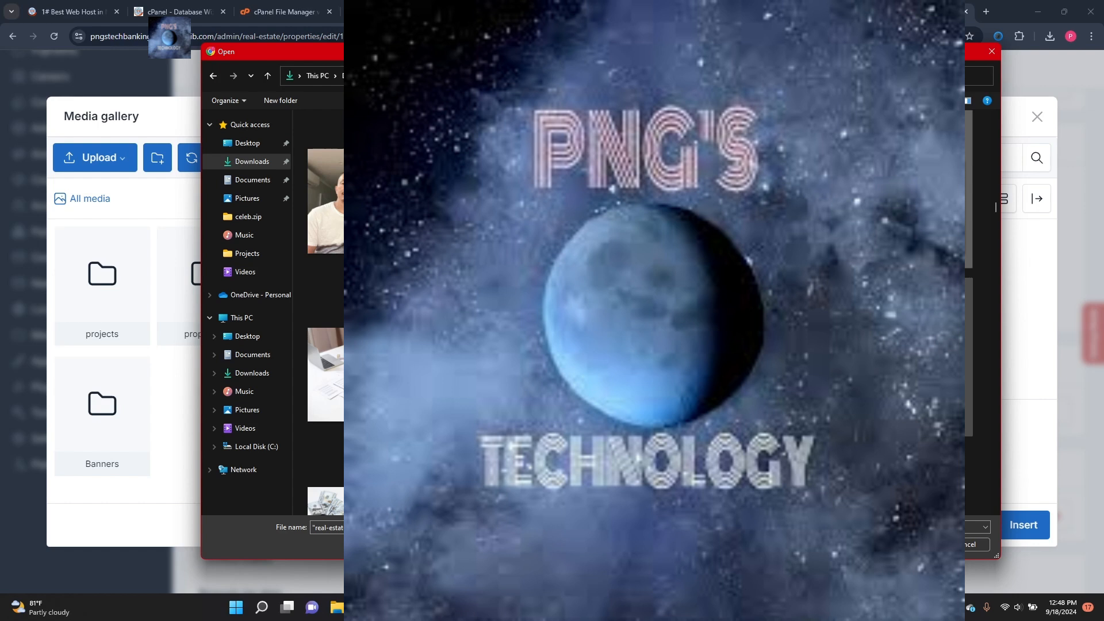
scroll(629, 310, down, 2)
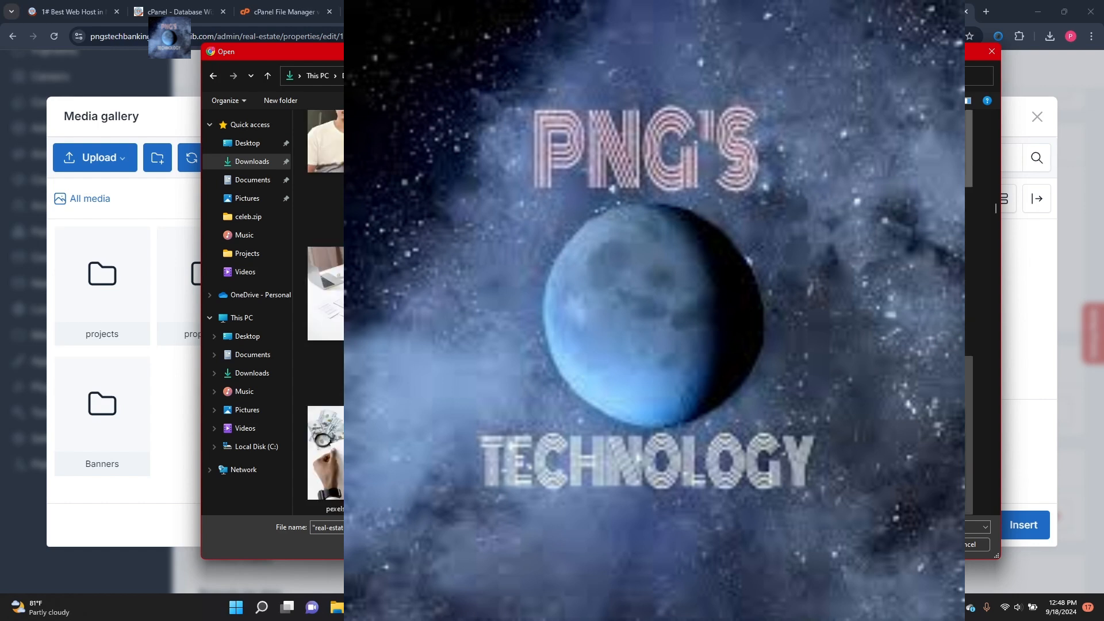
ctrl+click(629, 449)
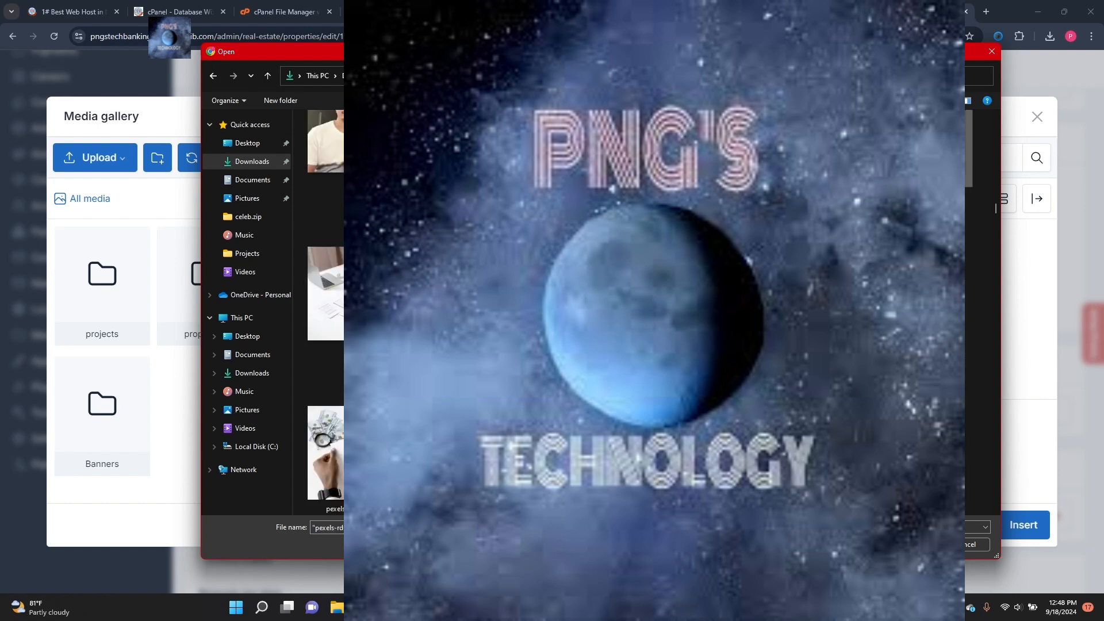
ctrl+click(376, 449)
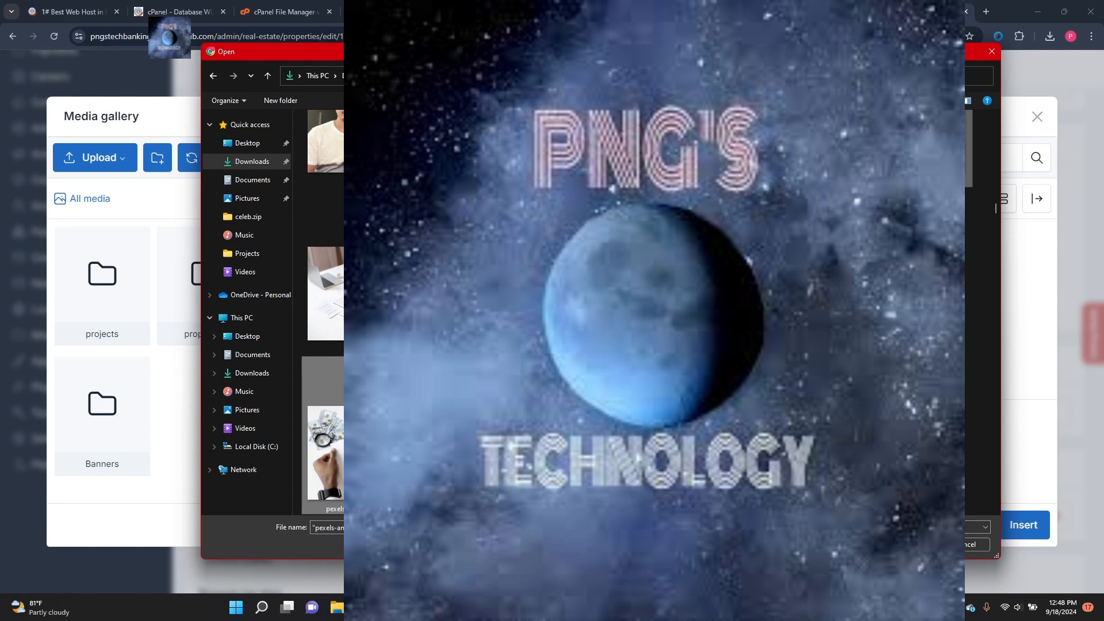
Step: Add four more pexels photos from the following rows of the Downloads folder to the upload selection
scroll(580, 310, down, 5)
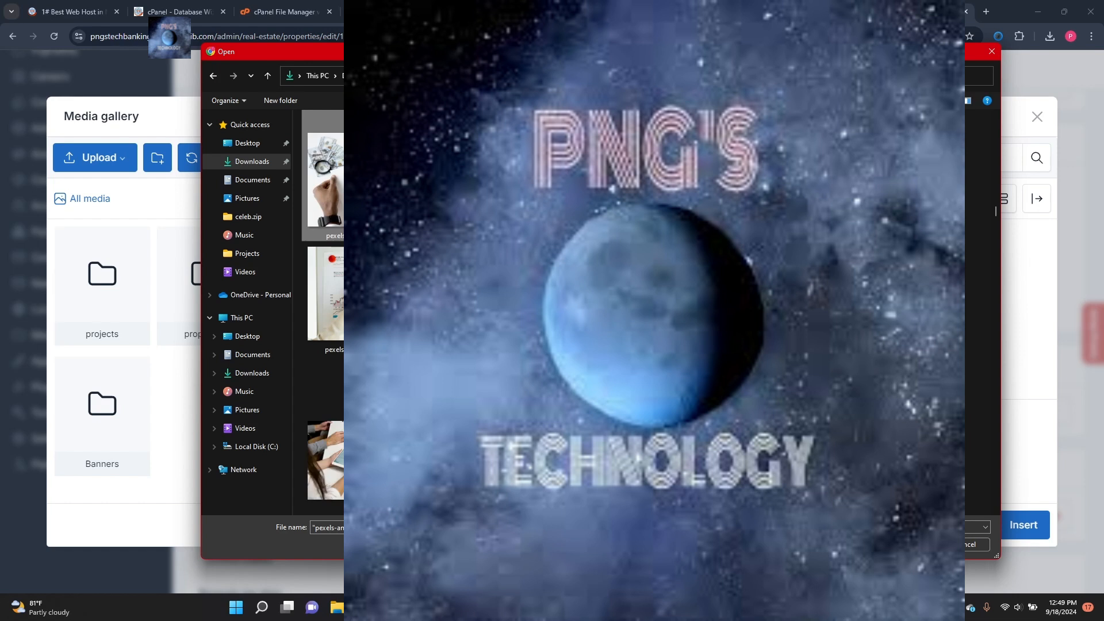
ctrl+click(494, 294)
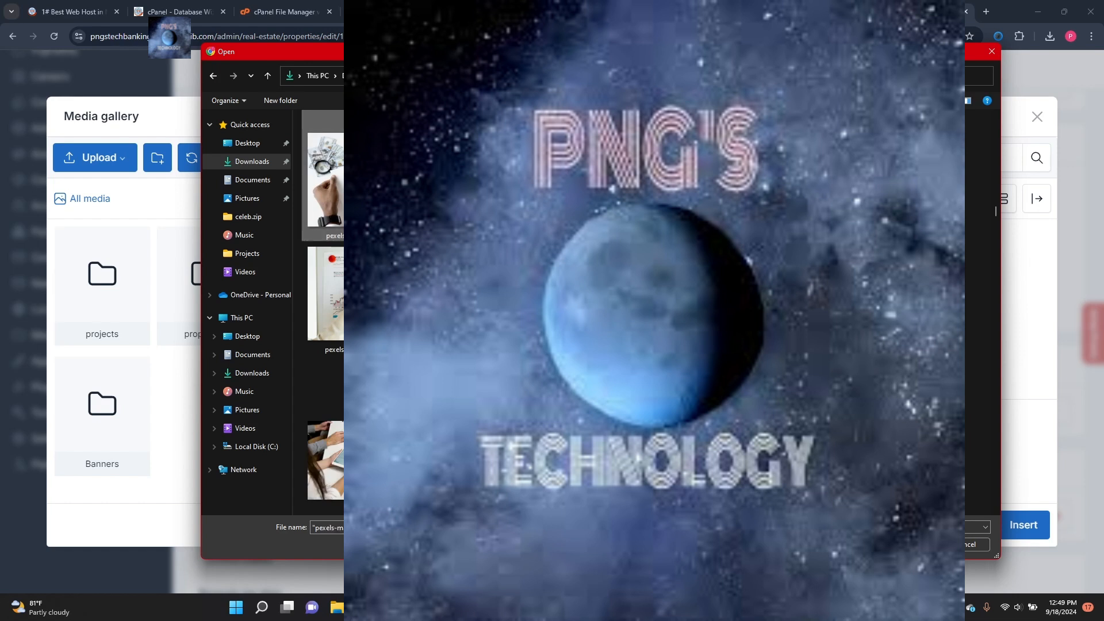
ctrl+click(897, 436)
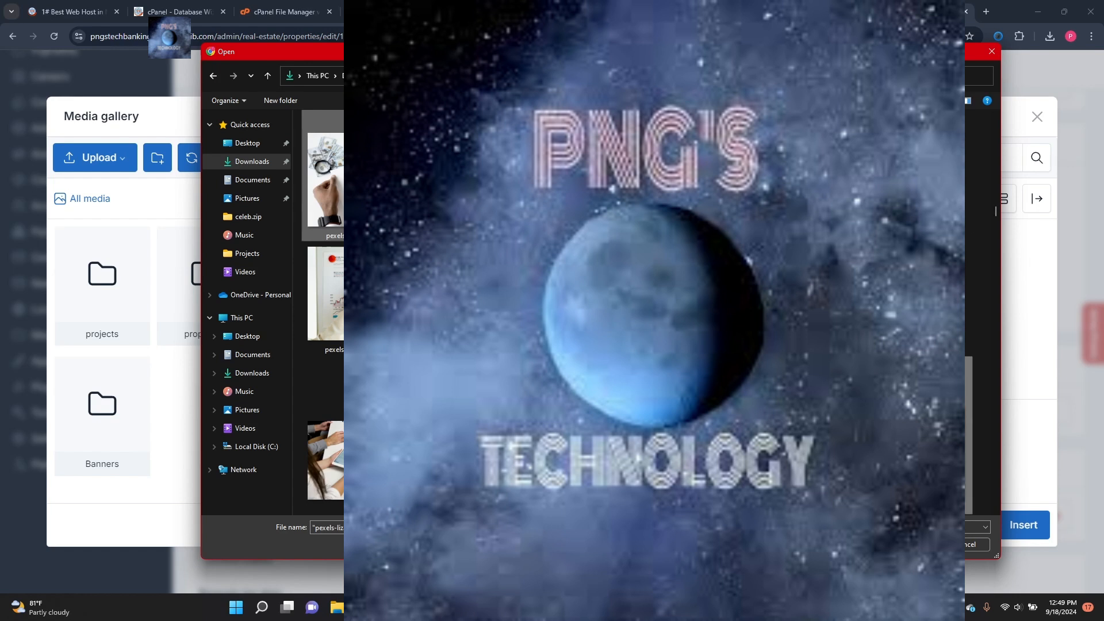
scroll(644, 312, down, 5)
scroll(644, 312, up, 1)
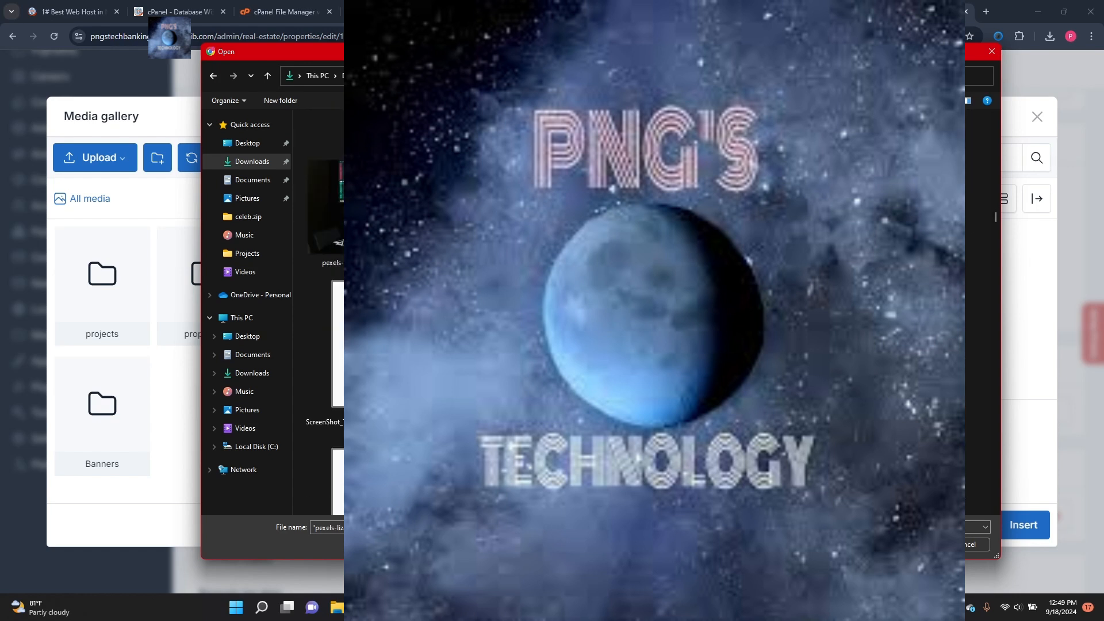
scroll(644, 312, up, 1)
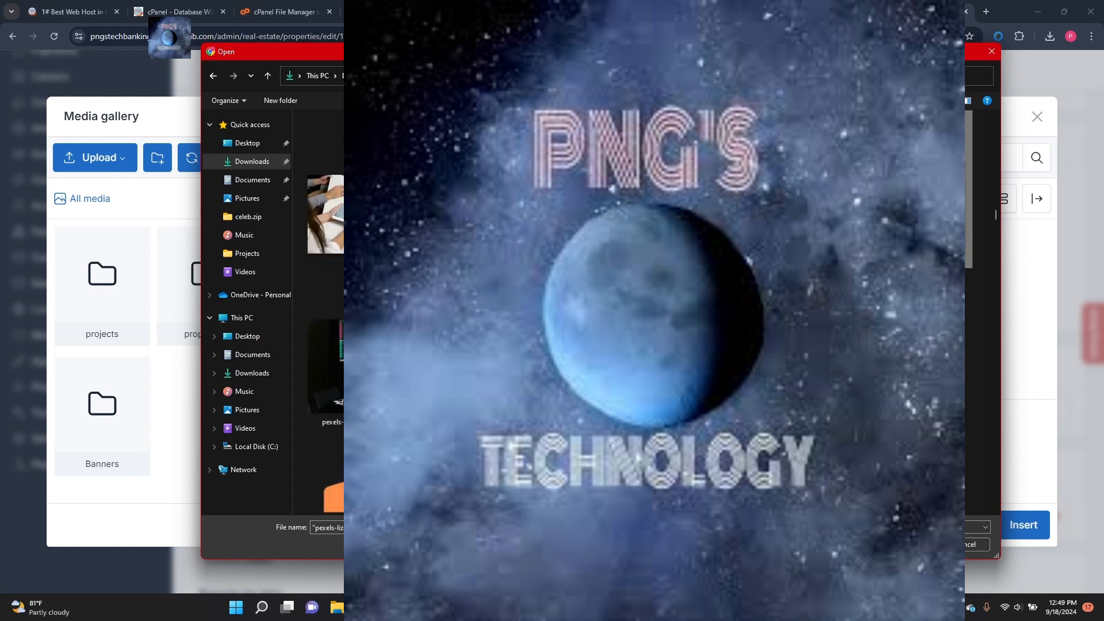
ctrl+click(805, 230)
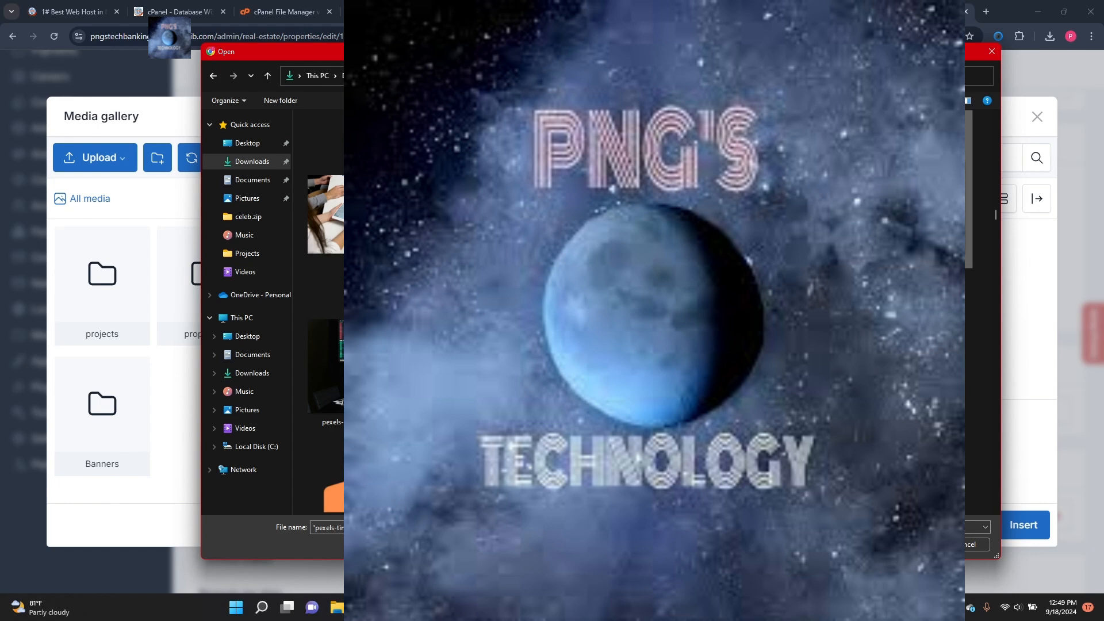
scroll(643, 313, down, 2)
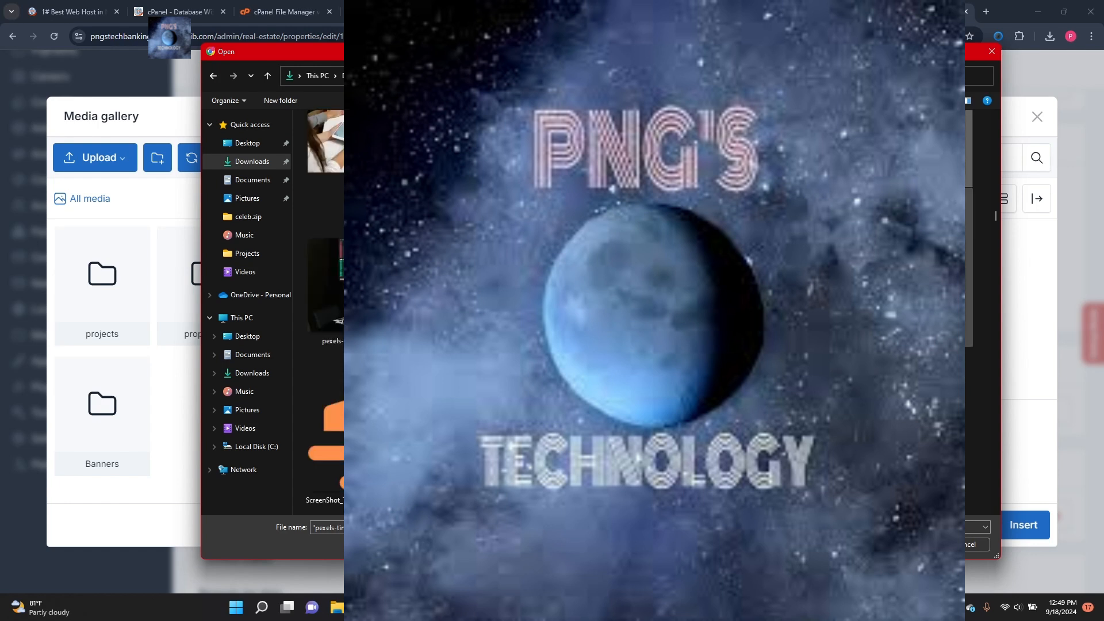
ctrl+click(896, 267)
Step: Look through the older files in the Downloads folder for city and housing photos
scroll(643, 312, down, 6)
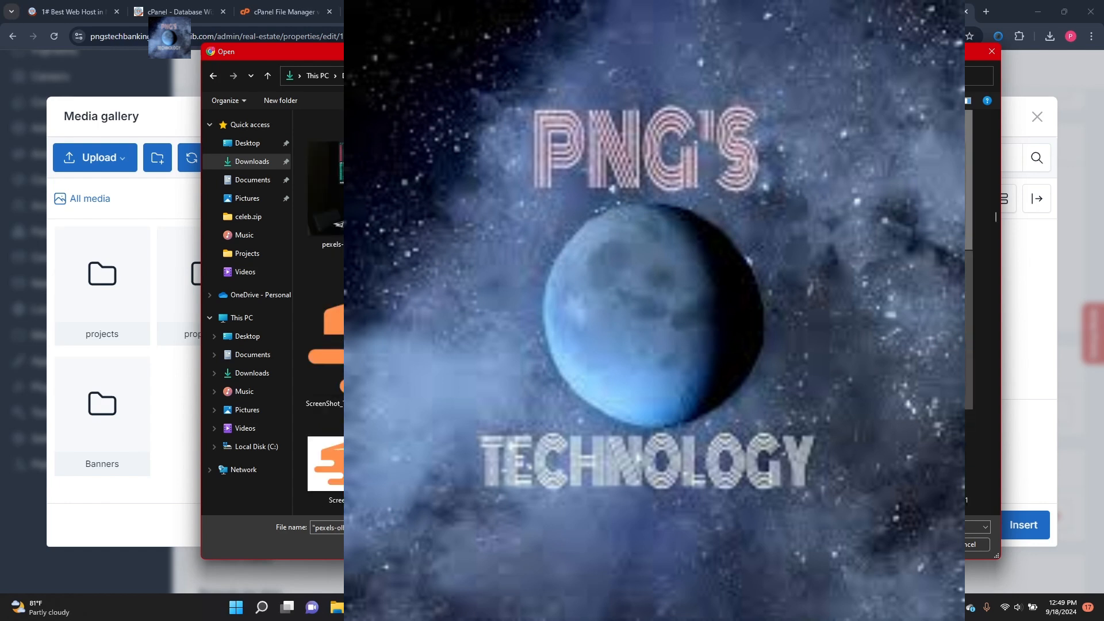
scroll(644, 312, down, 3)
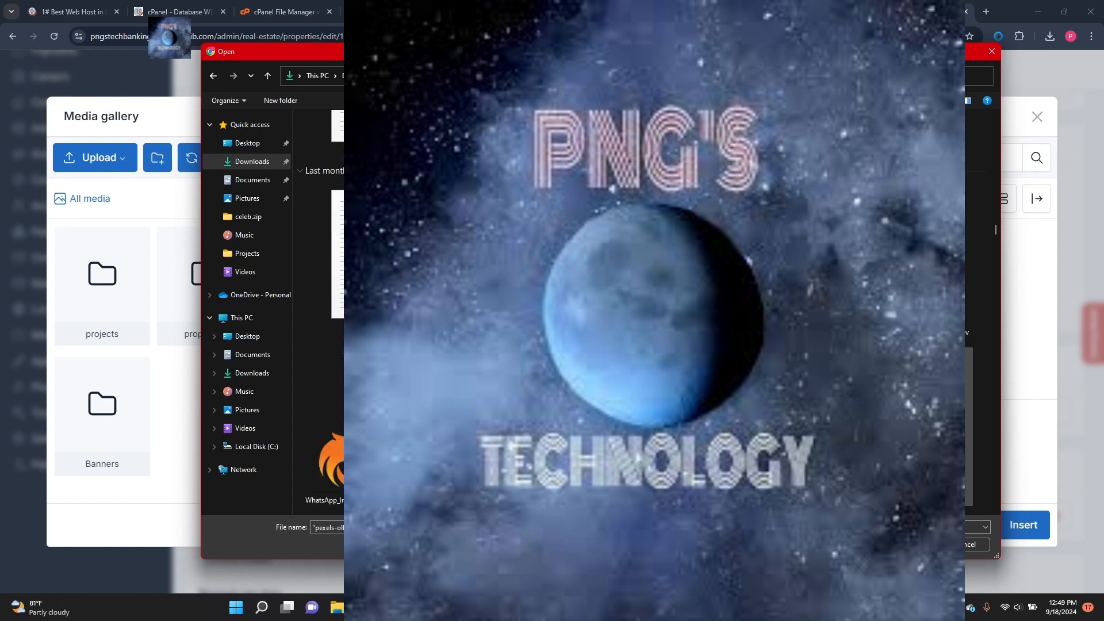
scroll(644, 312, down, 5)
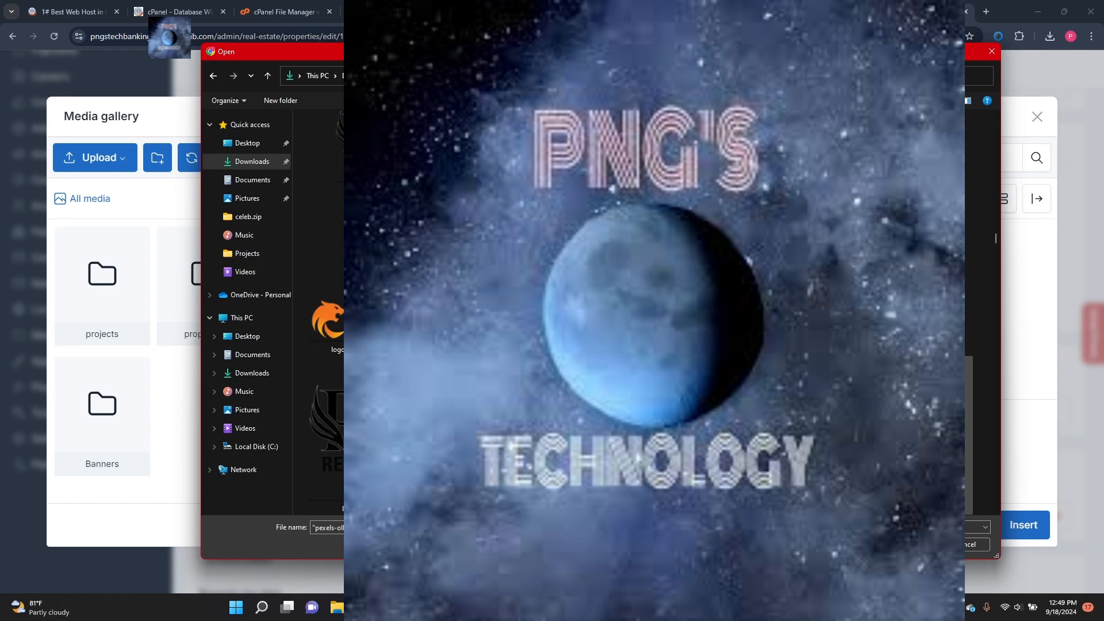
scroll(644, 312, down, 6)
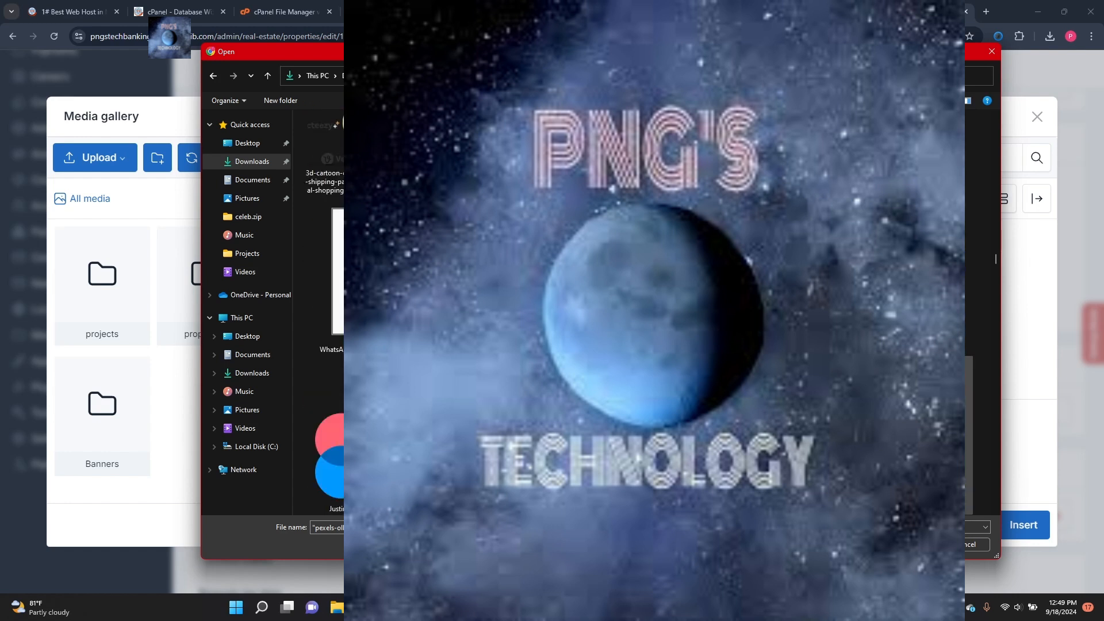
scroll(644, 312, down, 2)
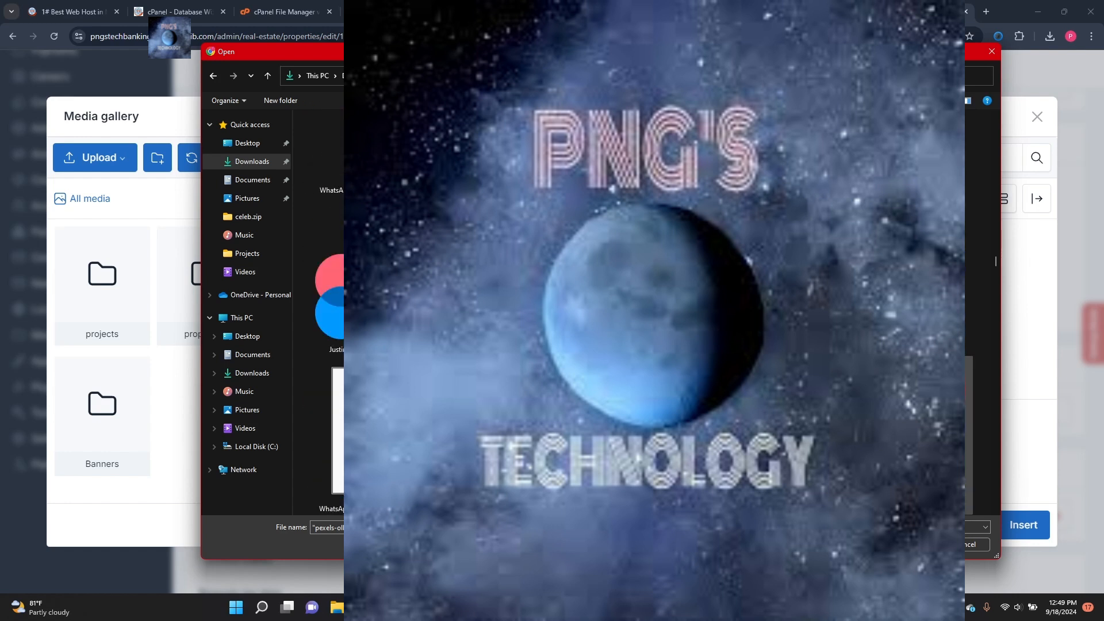
scroll(644, 312, down, 4)
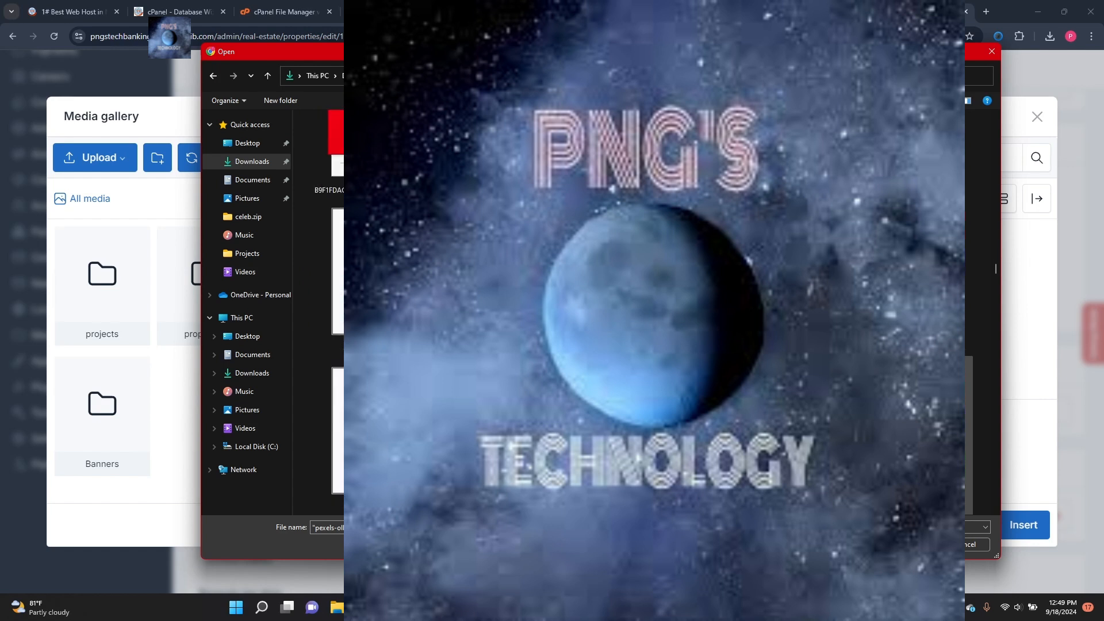
scroll(643, 312, down, 3)
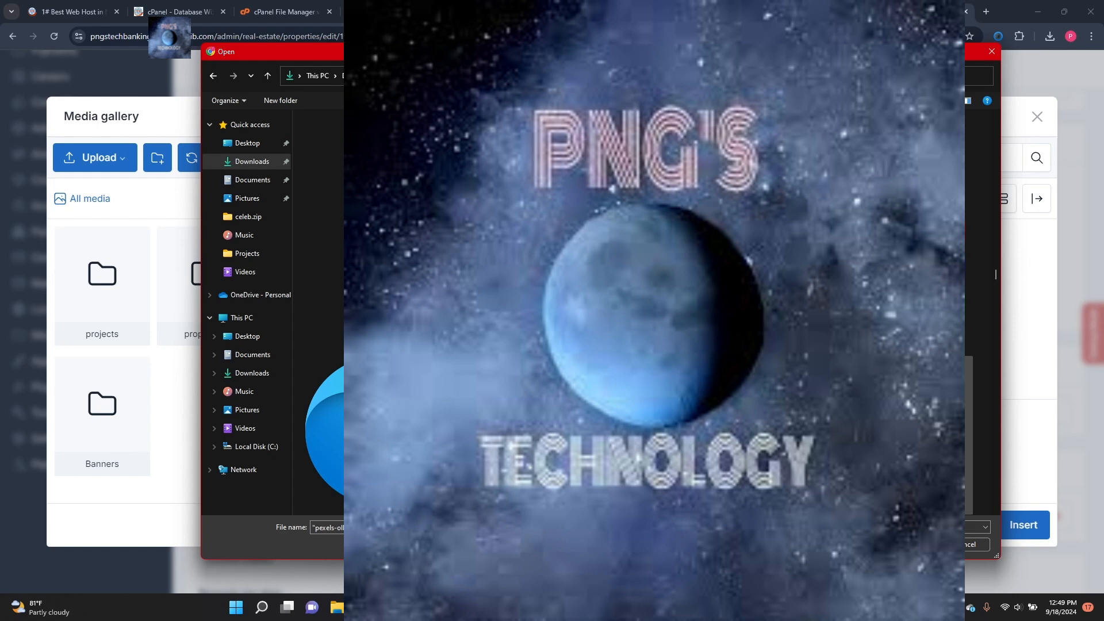
scroll(644, 312, down, 3)
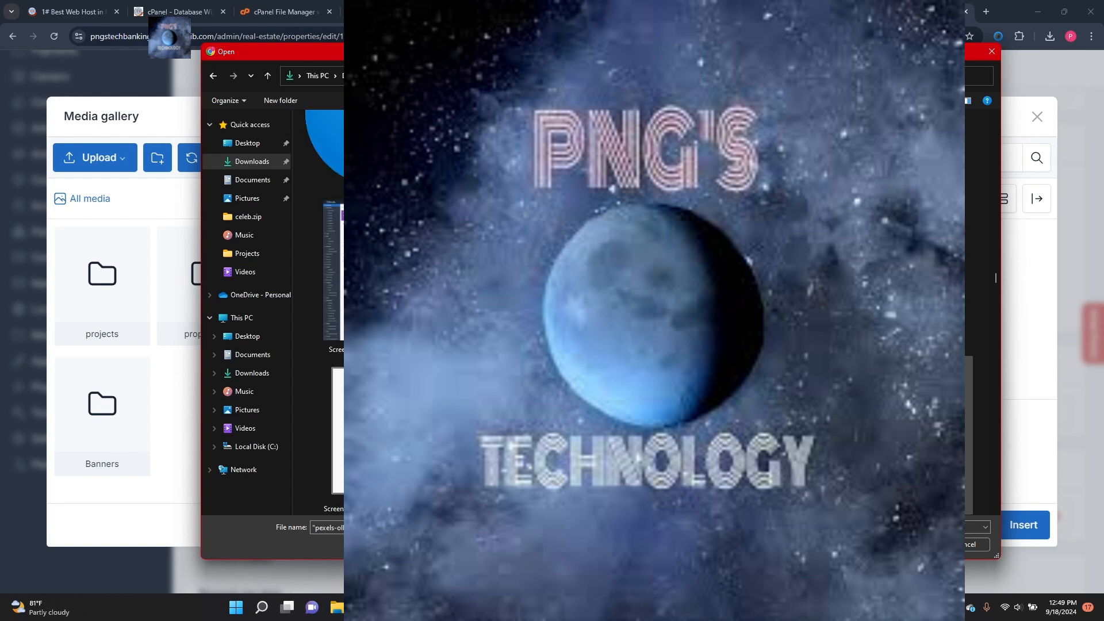
scroll(319, 310, down, 2)
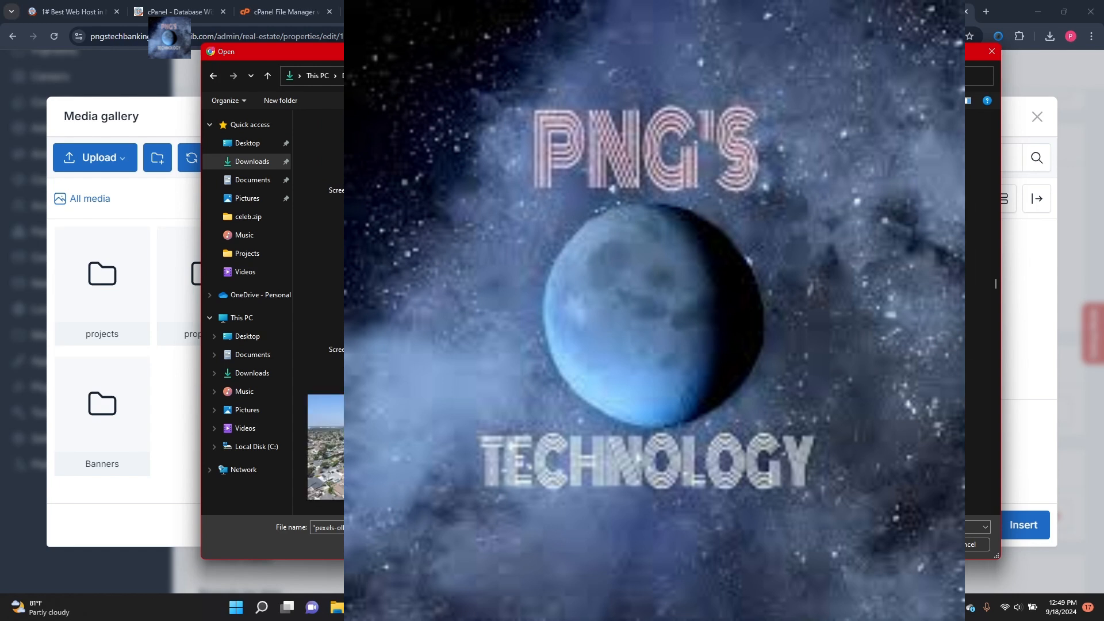
Step: Add the group of city photos, including the Hampton and Peoria images, to the upload selection
ctrl+click(549, 287)
ctrl+click(727, 276)
ctrl+click(893, 276)
ctrl+click(381, 437)
ctrl+click(549, 437)
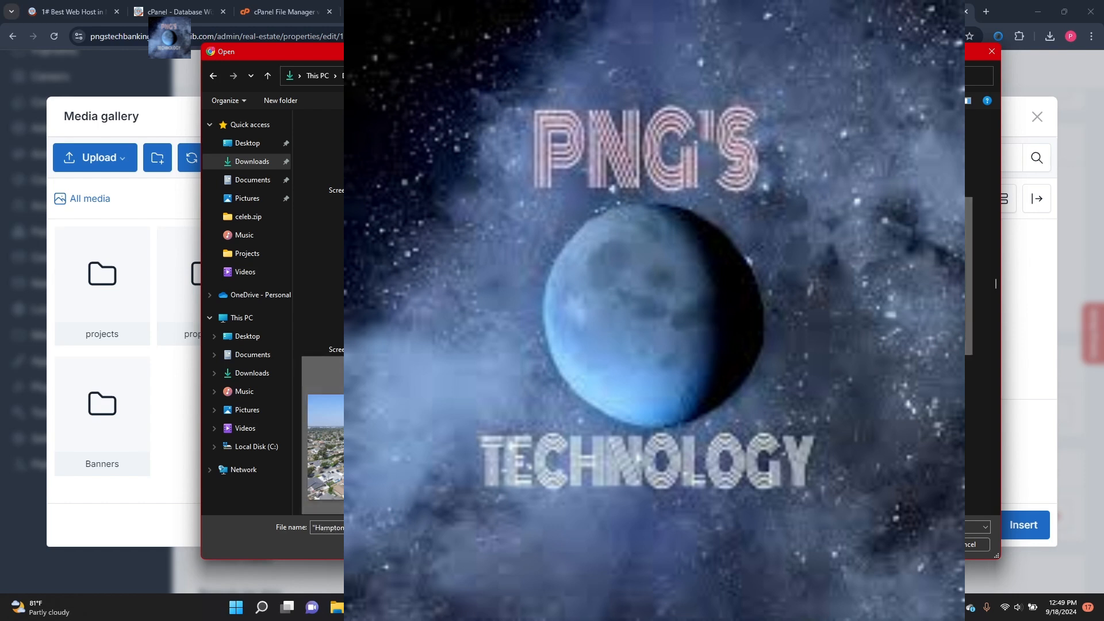
ctrl+click(722, 437)
ctrl+click(890, 437)
Step: Examine the remaining files further down the Downloads folder for house photos
scroll(890, 436, down, 2)
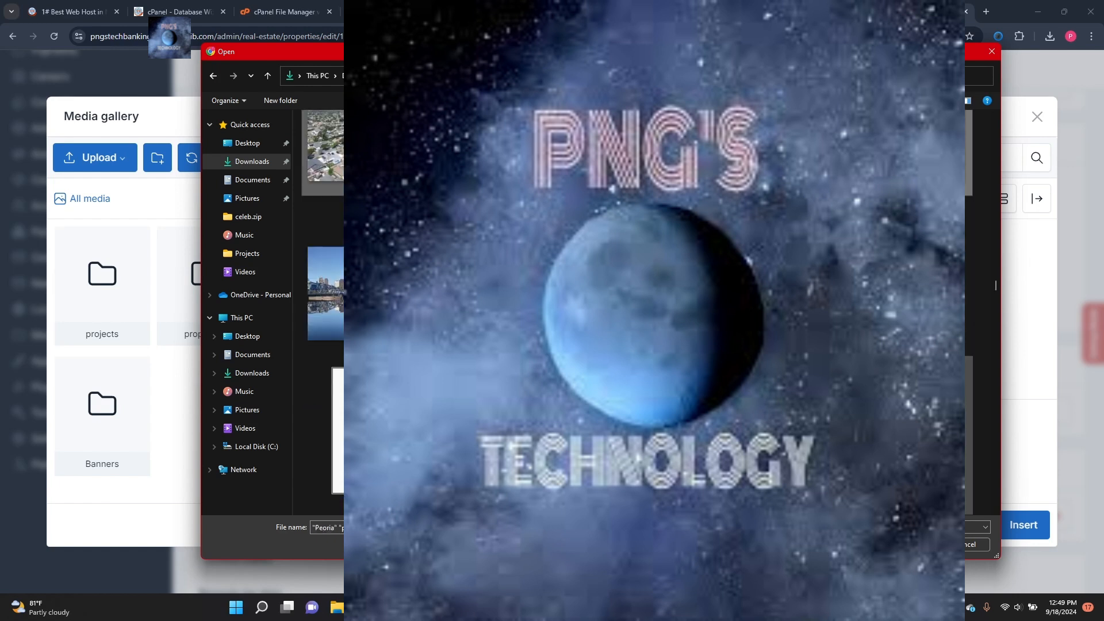
scroll(890, 437, down, 2)
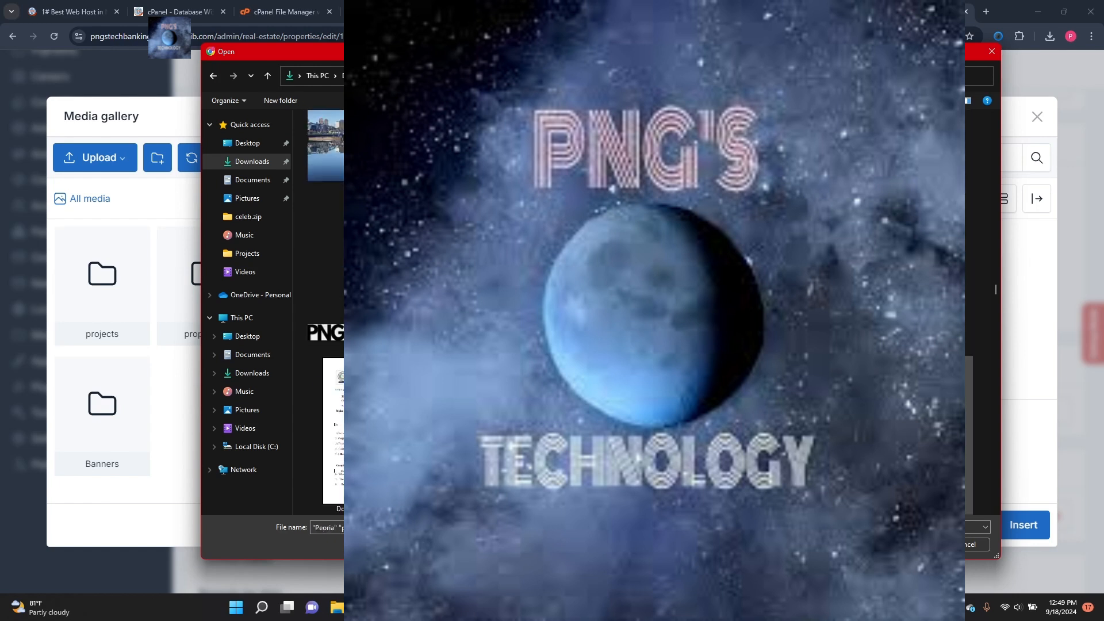
scroll(890, 437, down, 5)
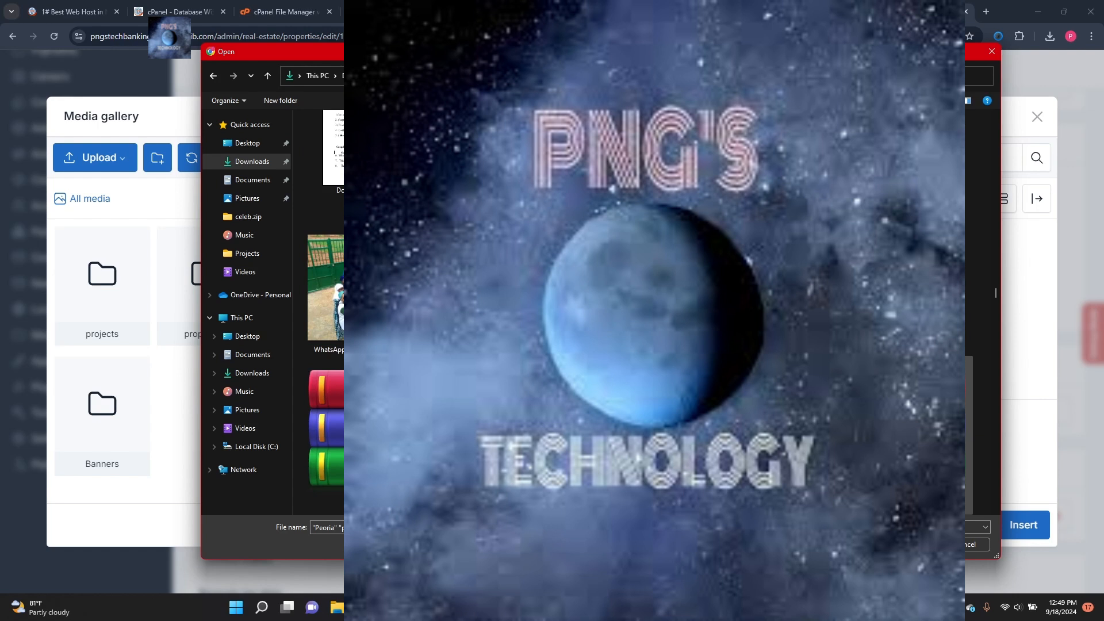
scroll(890, 436, down, 3)
scroll(890, 437, down, 3)
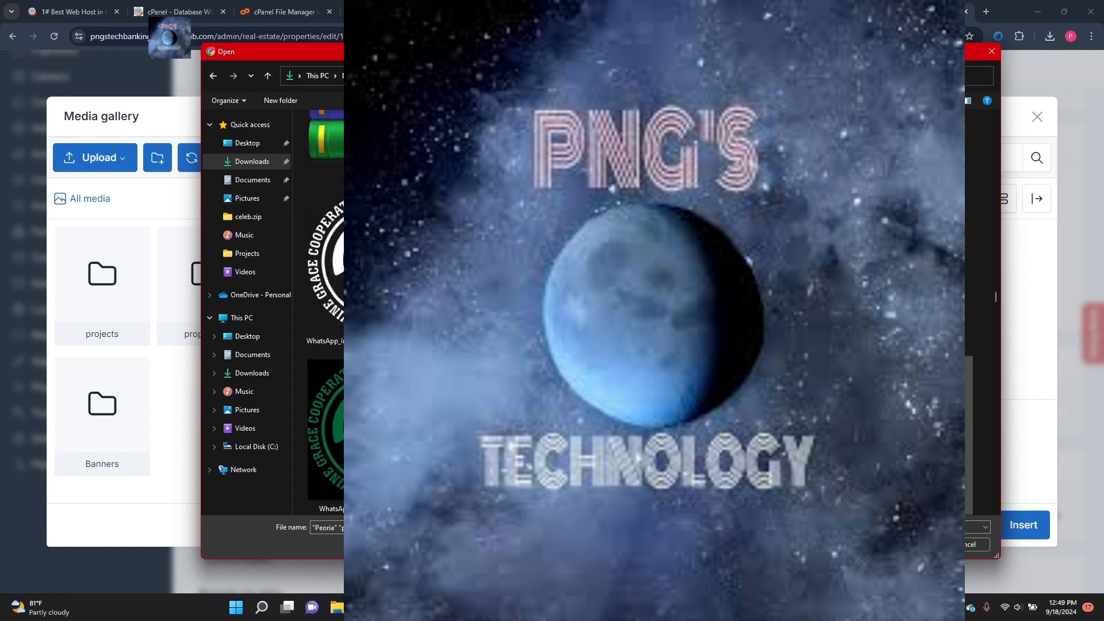
scroll(890, 437, down, 3)
scroll(890, 437, down, 3)
scroll(326, 311, down, 6)
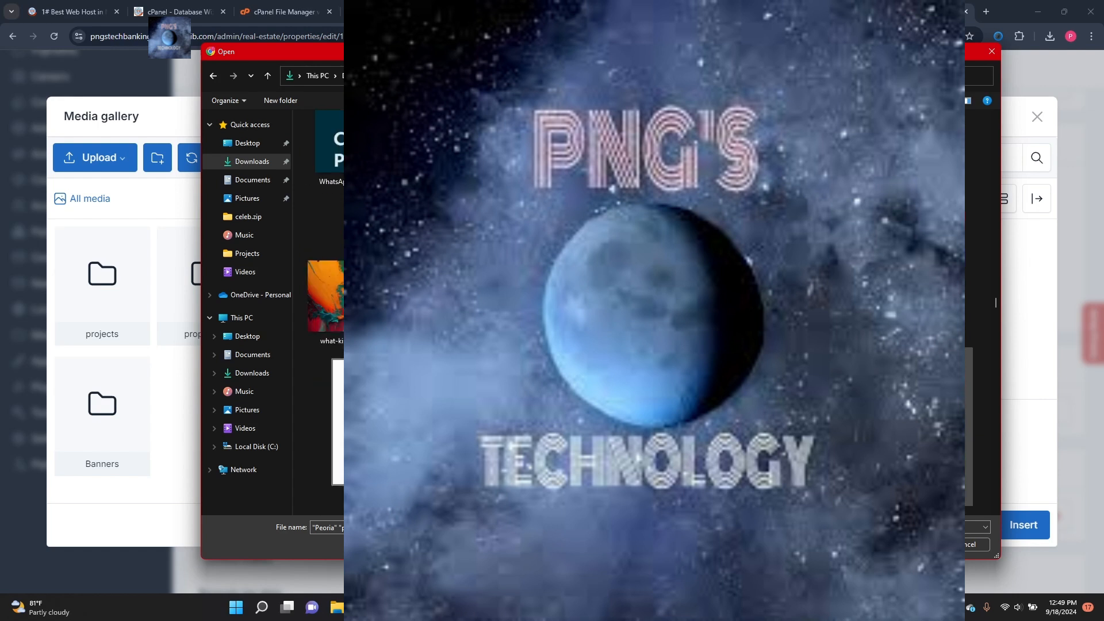
scroll(326, 310, down, 8)
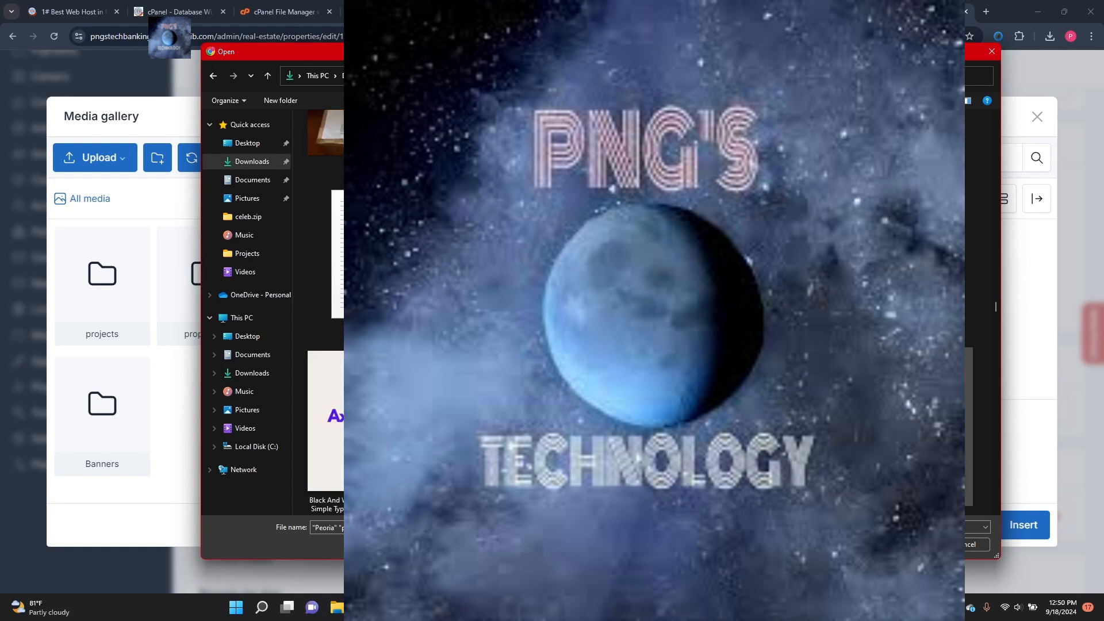
scroll(320, 357, down, 5)
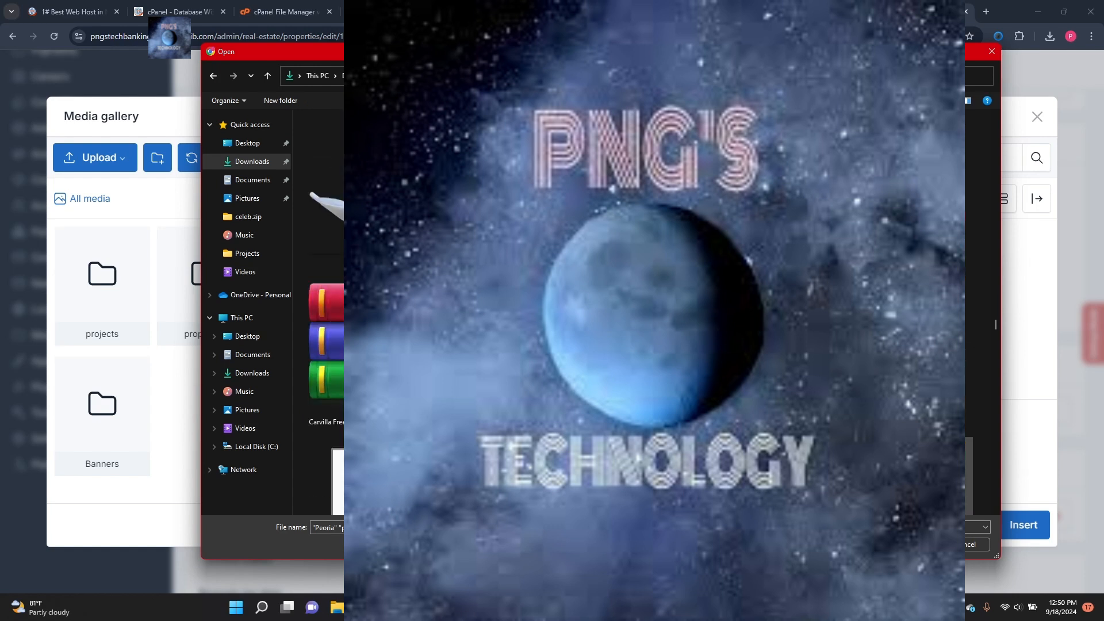
scroll(325, 311, up, 8)
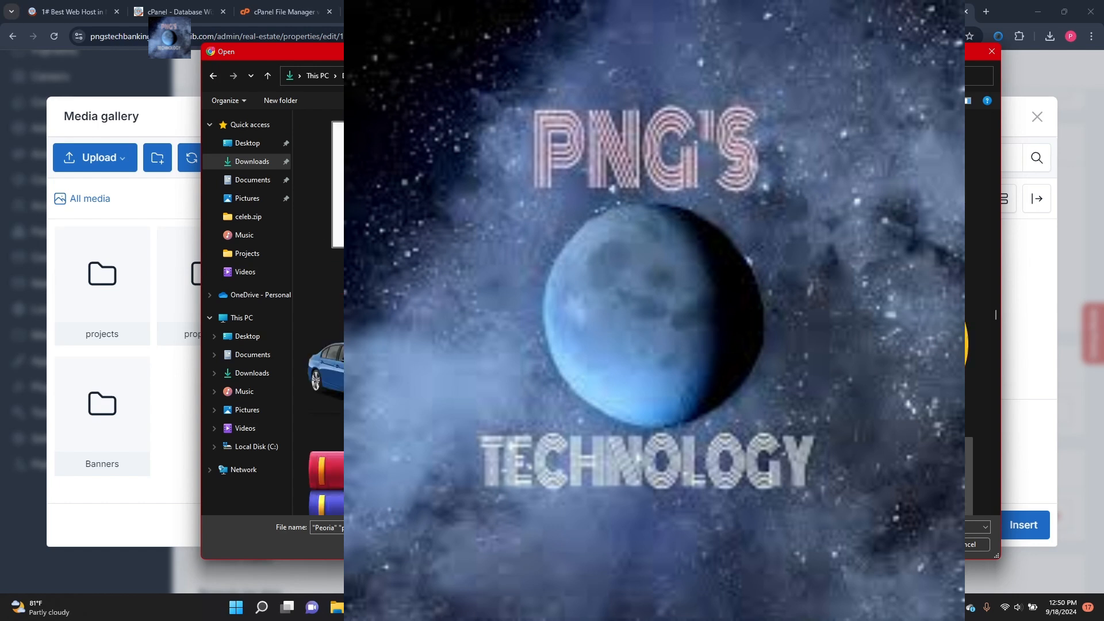
scroll(325, 310, down, 2)
scroll(325, 310, down, 7)
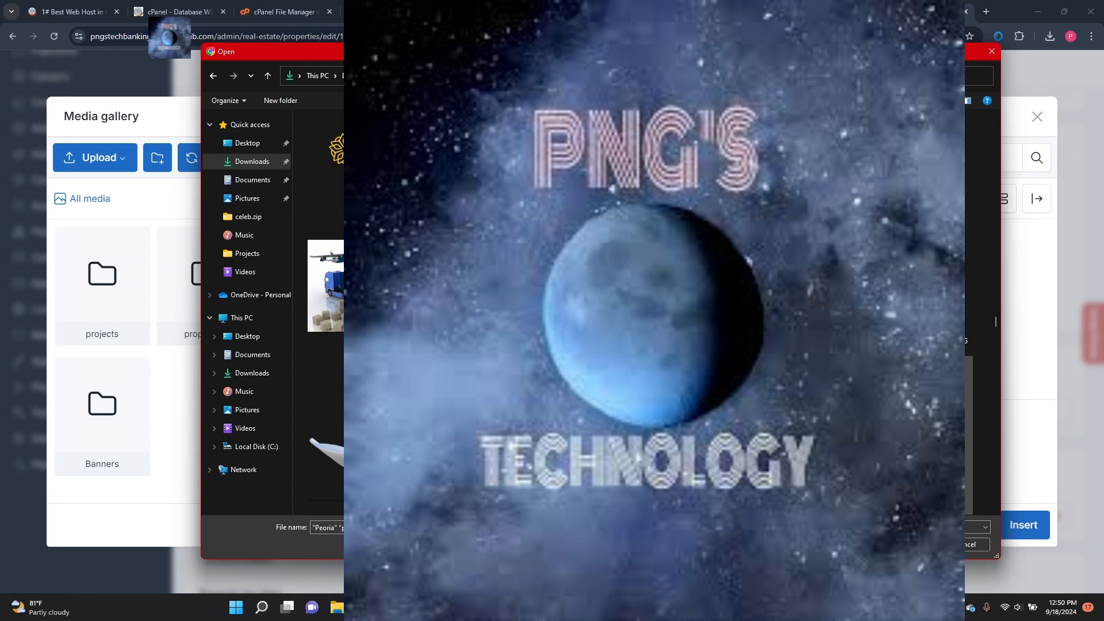
scroll(325, 311, down, 6)
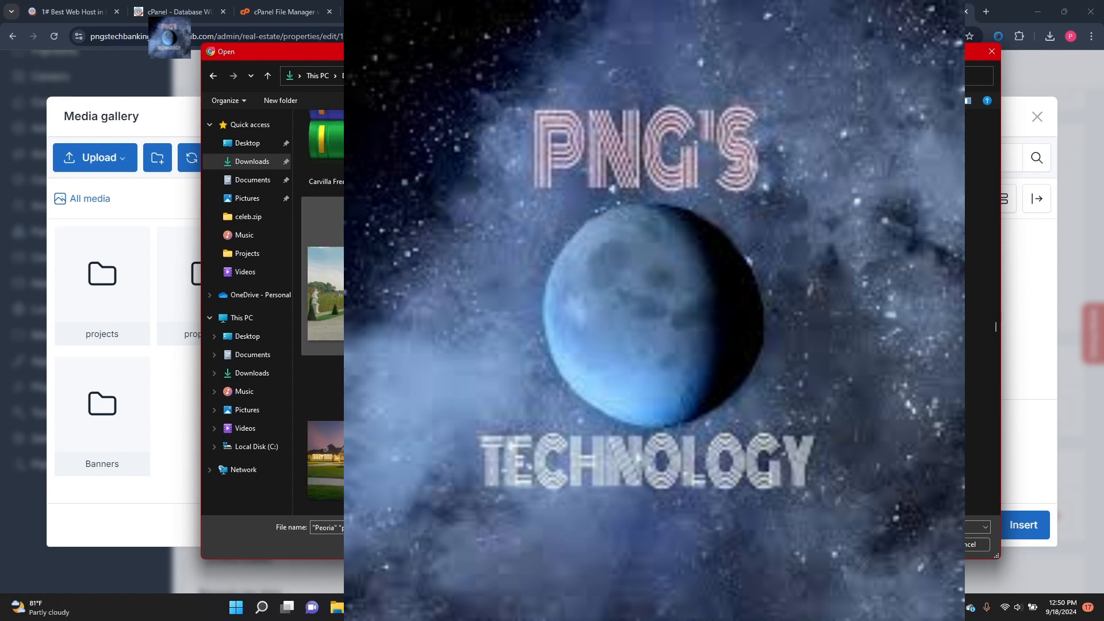
Step: Add the house photos around p-3, p-5, p-6 and p-7 in the Downloads folder to the upload selection
ctrl+click(374, 287)
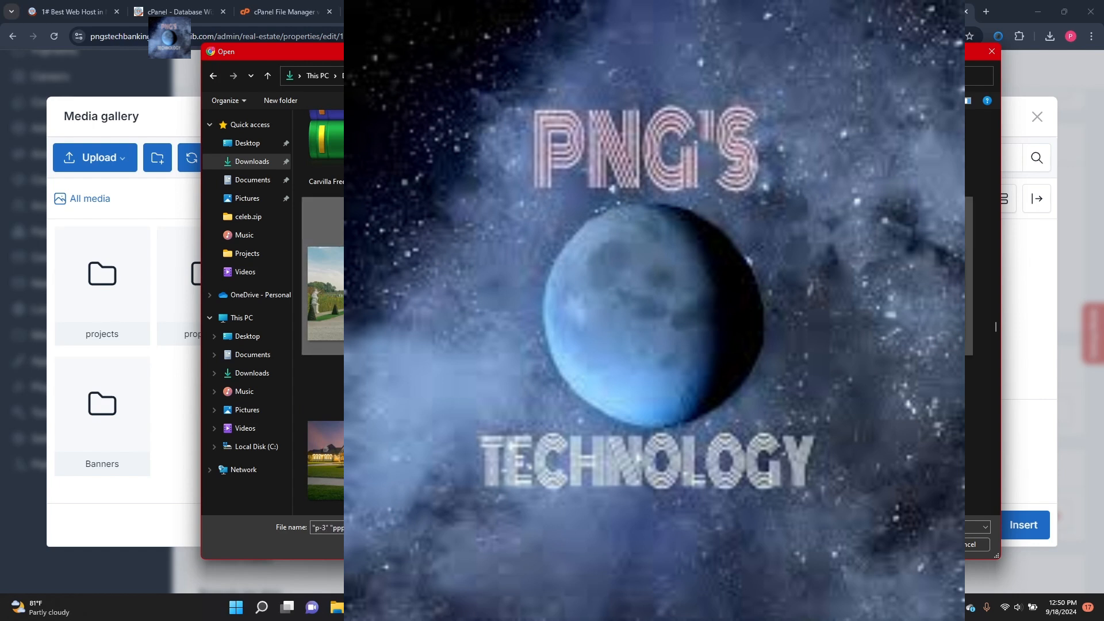
ctrl+click(890, 287)
ctrl+click(890, 425)
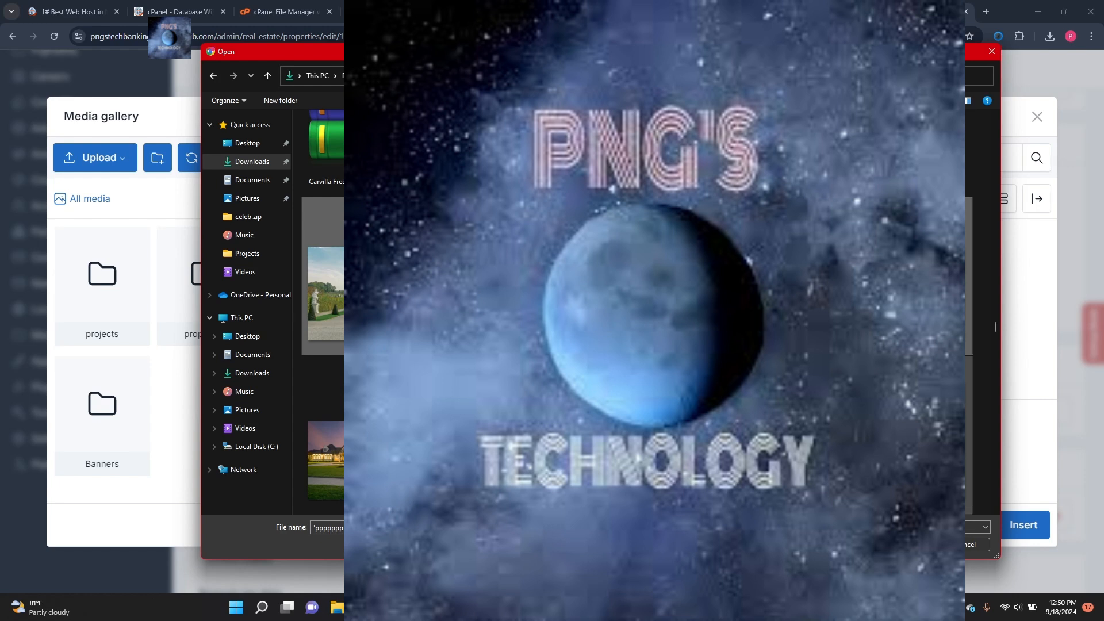
ctrl+click(723, 426)
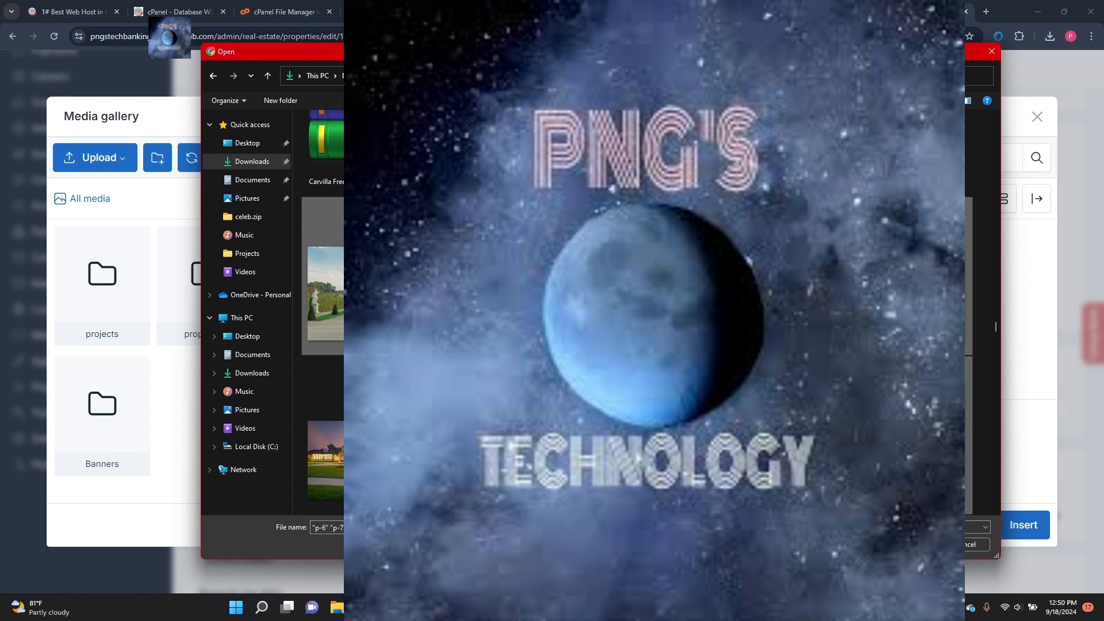
ctrl+click(386, 431)
Step: Add the next row of house photos, including p-9 and p-12, to the upload selection
scroll(385, 431, down, 1)
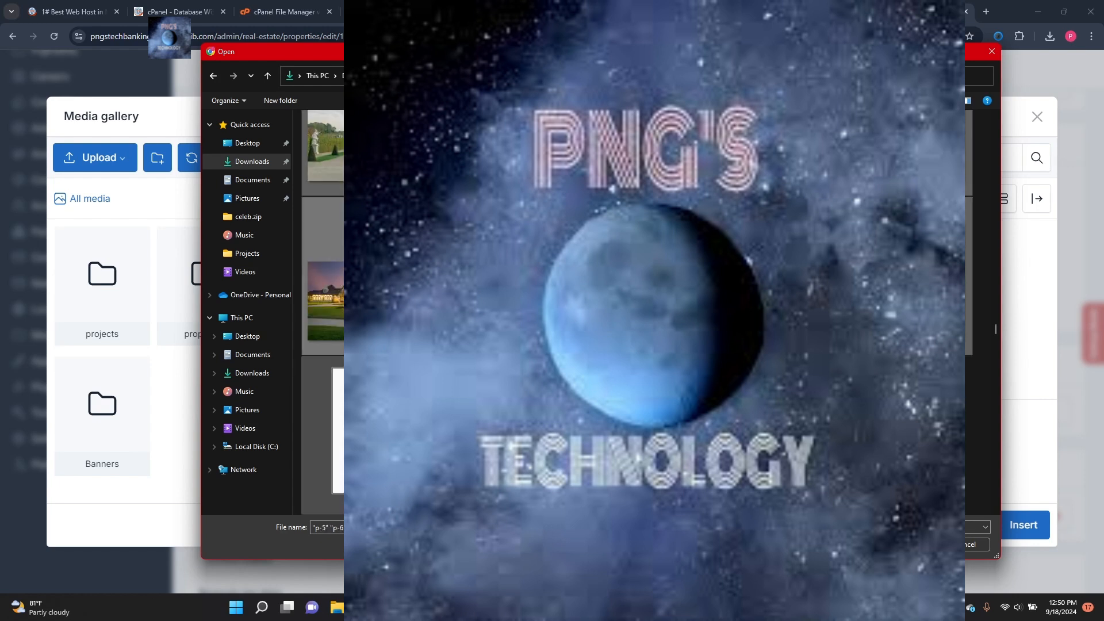
ctrl+click(385, 434)
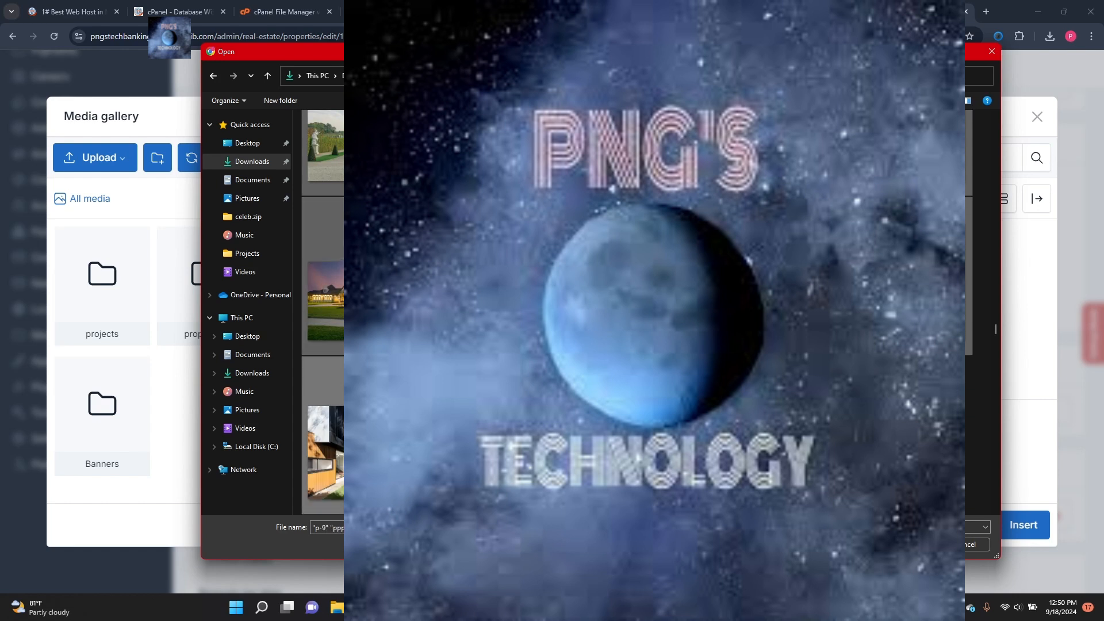
ctrl+click(552, 434)
ctrl+click(721, 434)
ctrl+click(889, 434)
Step: Add the two following rows of photos, including p-13 and the banner image, to the upload selection
scroll(889, 434, down, 2)
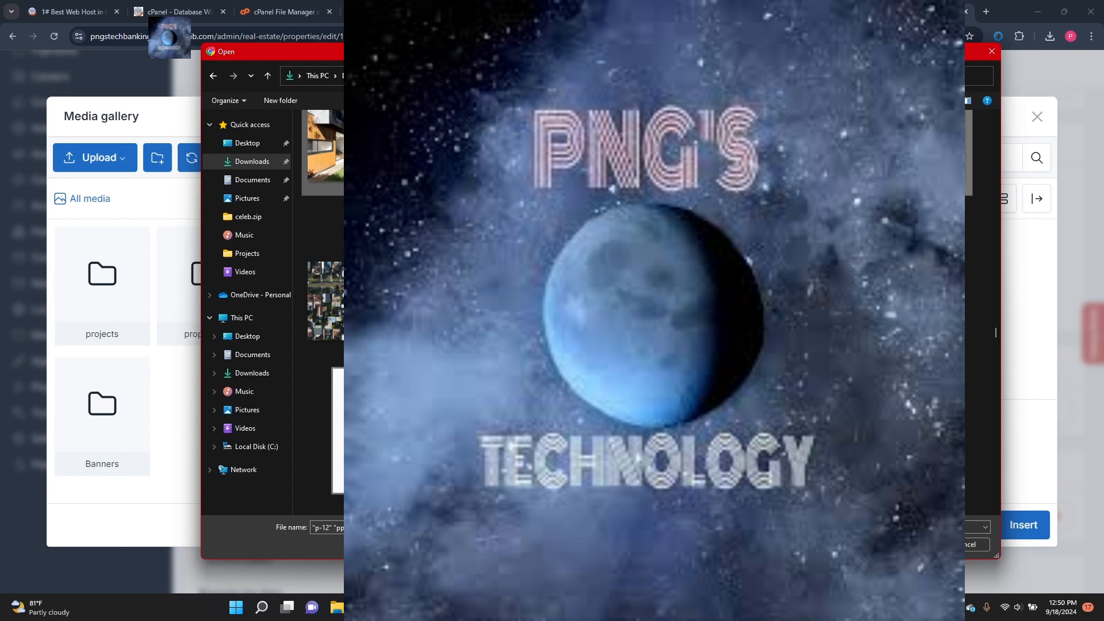
ctrl+click(385, 276)
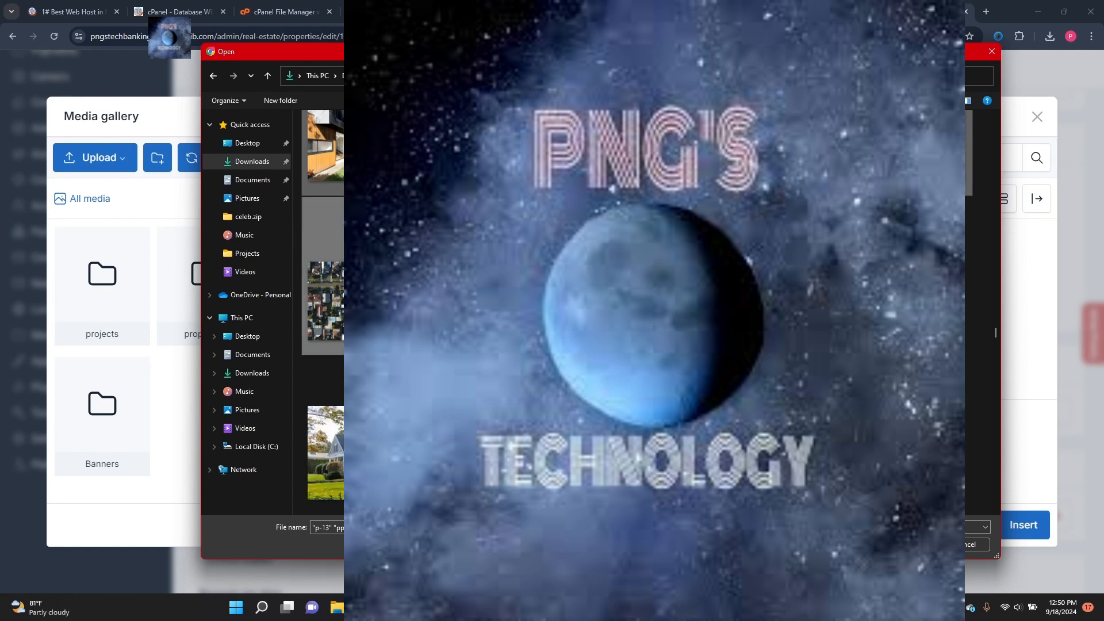
ctrl+click(553, 276)
ctrl+click(721, 276)
ctrl+click(889, 276)
ctrl+click(889, 434)
ctrl+click(721, 434)
ctrl+click(553, 434)
ctrl+click(386, 434)
Step: Add the house photos p-21 and p-23 from the row below to the upload selection
scroll(385, 434, down, 1)
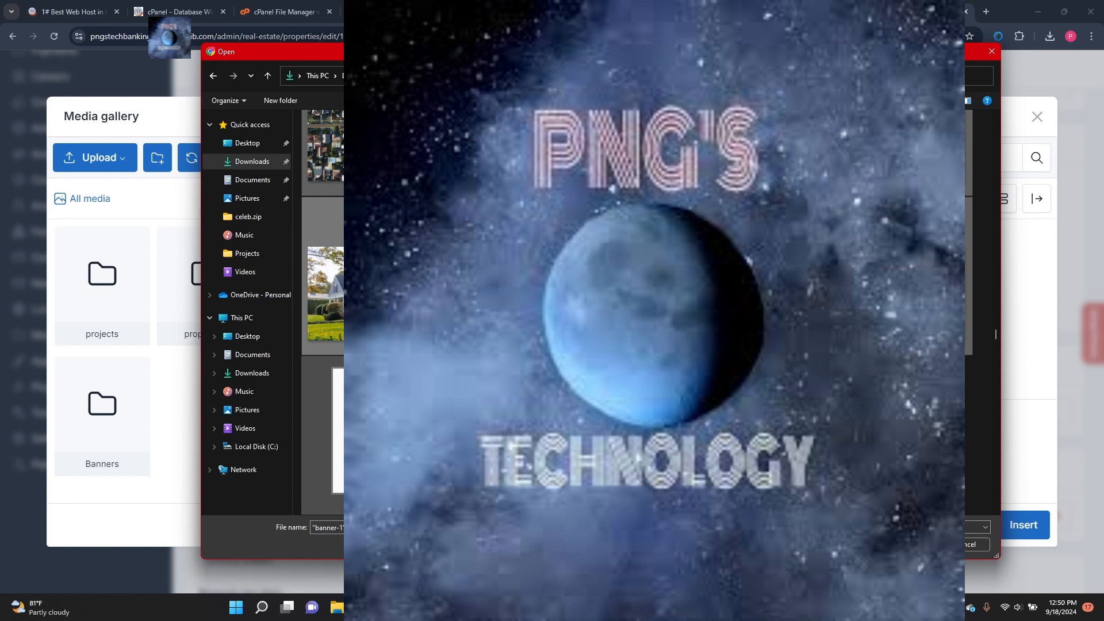
ctrl+click(385, 434)
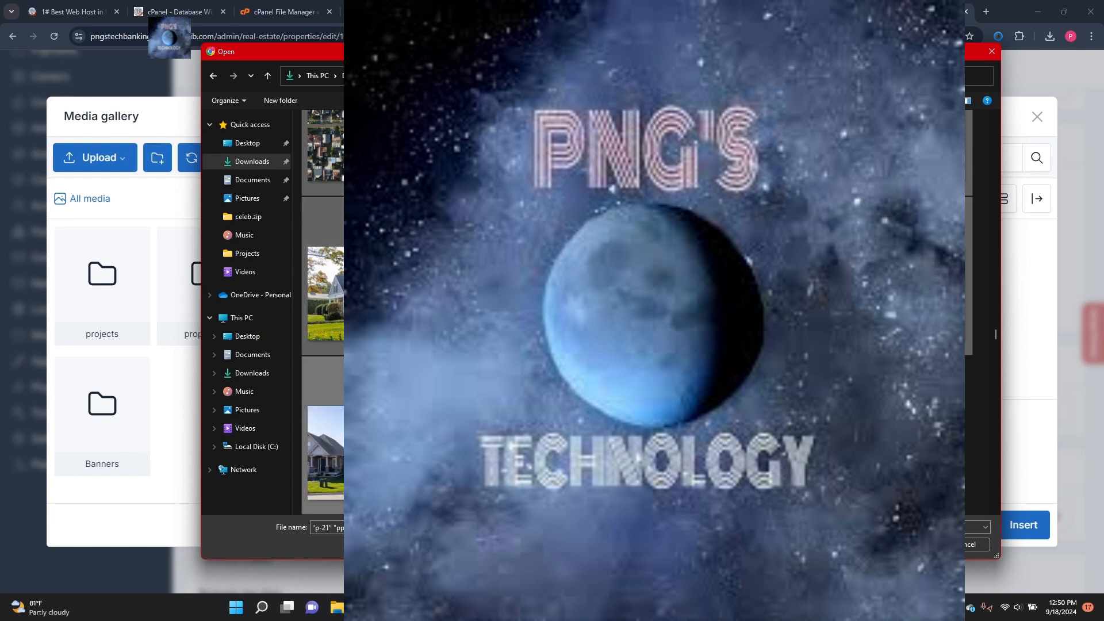
ctrl+click(554, 434)
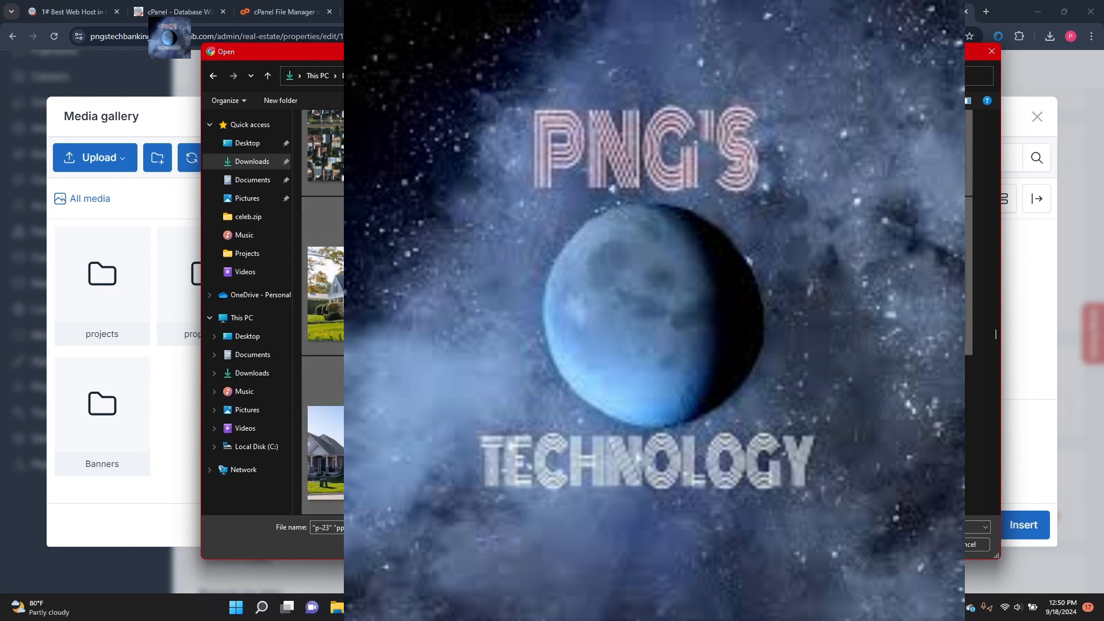
Step: Look through the files below the numbered house photos in the Downloads folder for more property images
scroll(632, 313, down, 5)
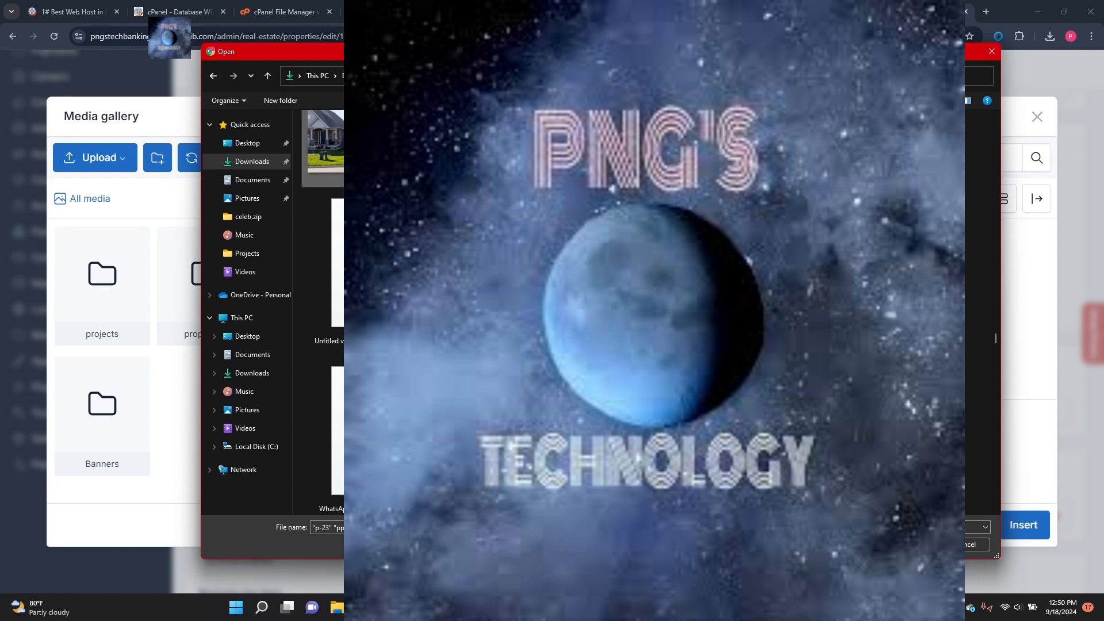
scroll(632, 313, down, 3)
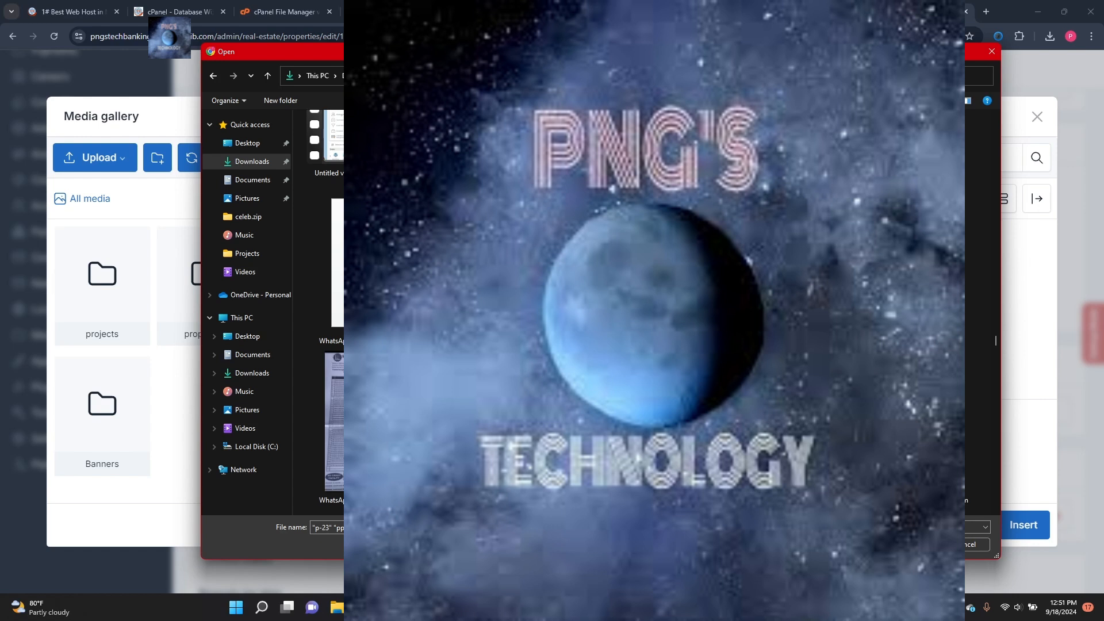
scroll(327, 311, down, 2)
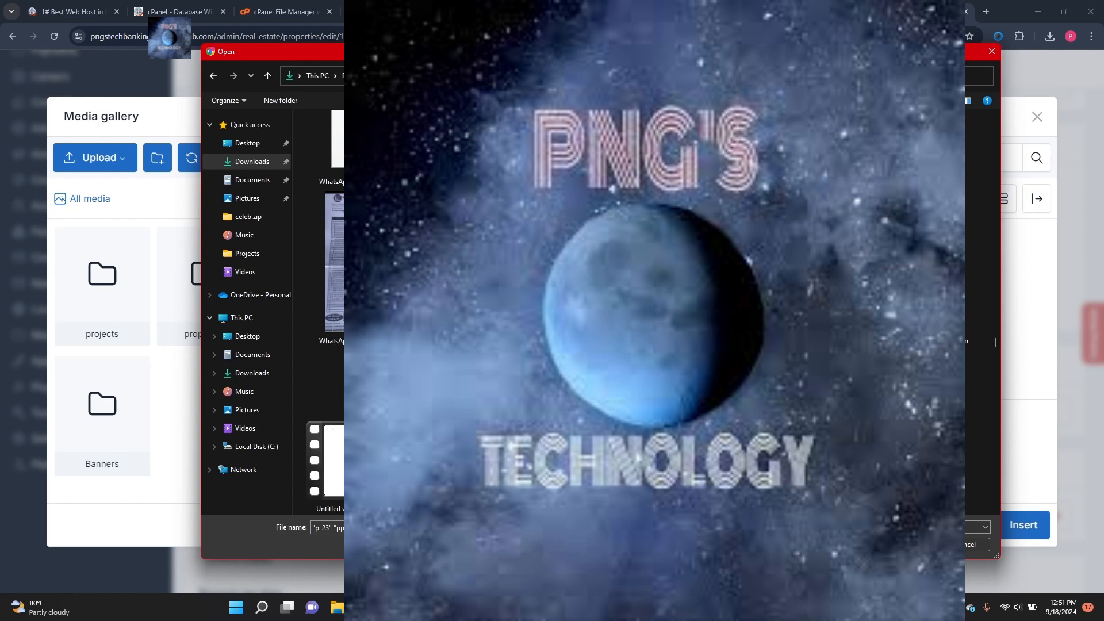
scroll(326, 310, down, 4)
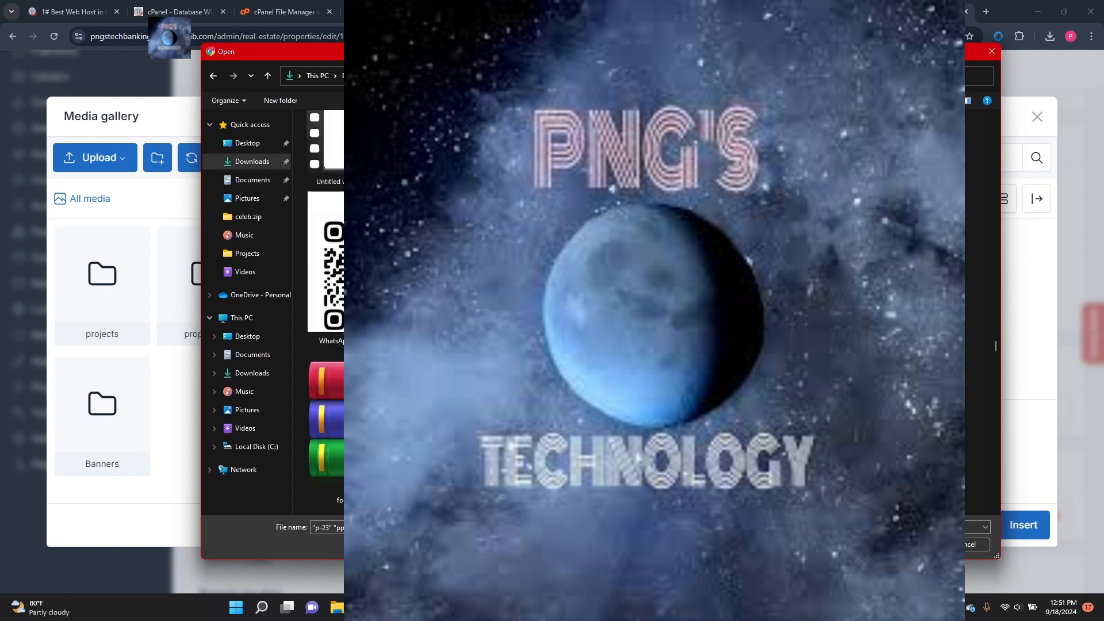
scroll(326, 311, down, 4)
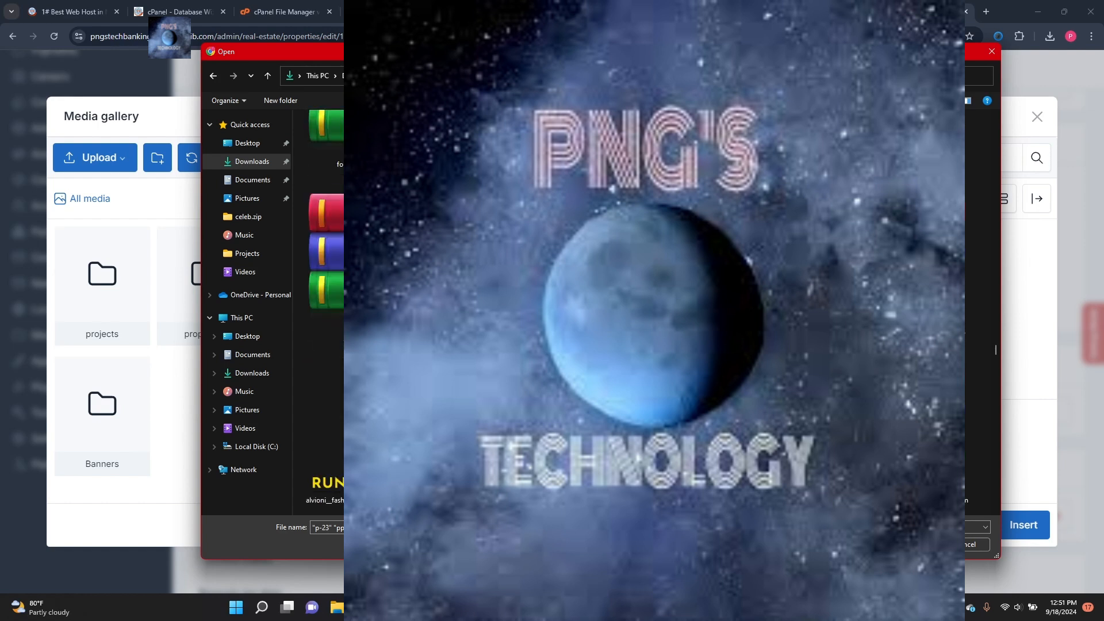
scroll(326, 310, down, 4)
scroll(326, 310, down, 2)
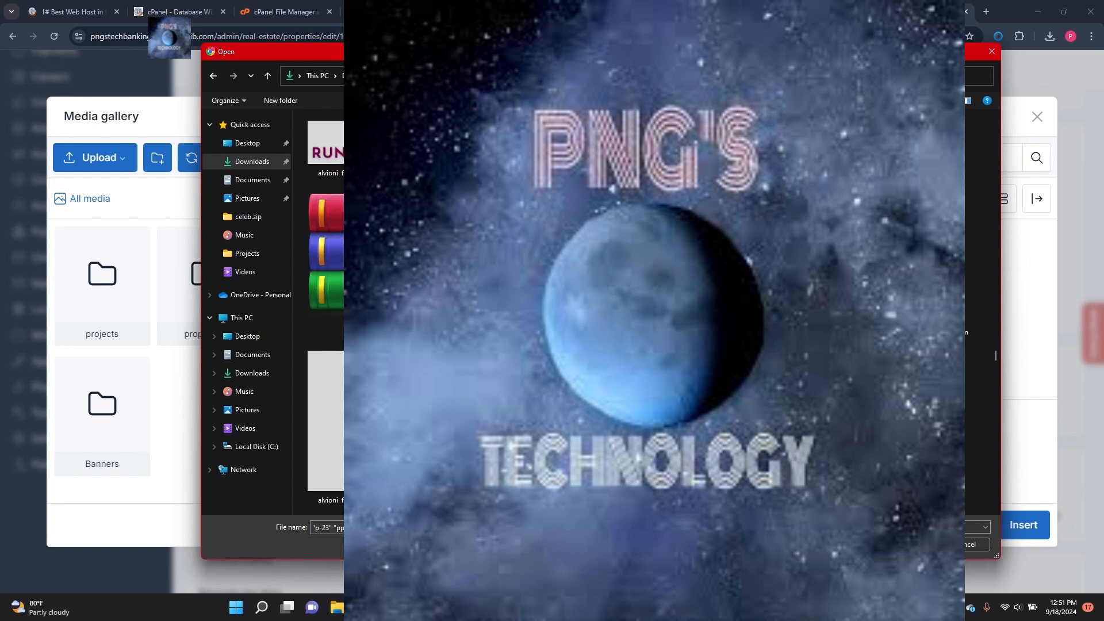
scroll(326, 310, down, 2)
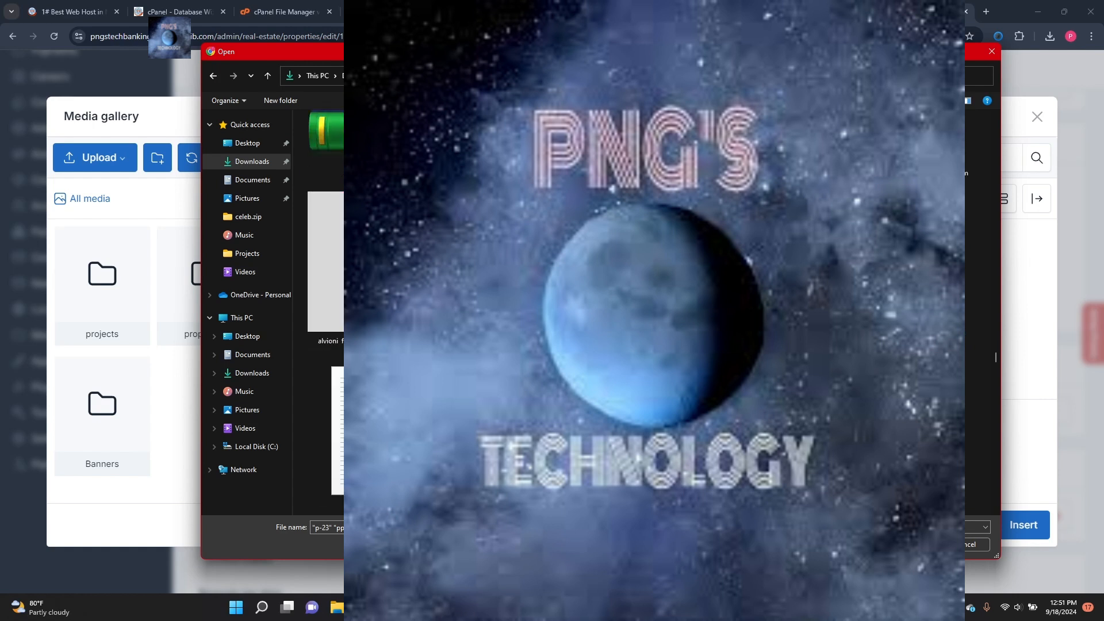
scroll(326, 311, down, 4)
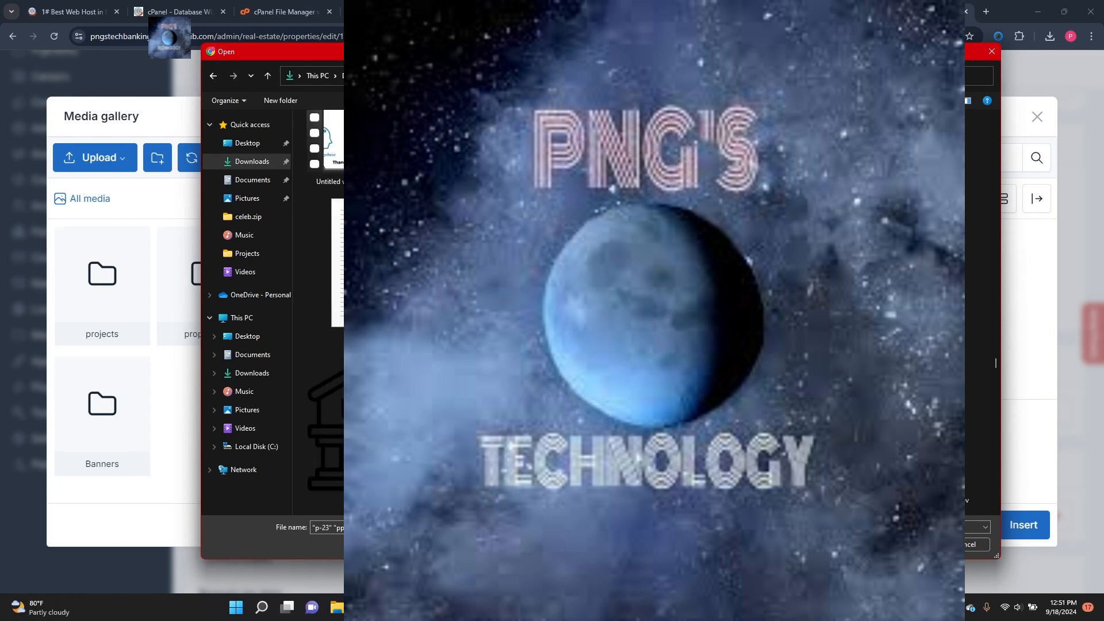
scroll(326, 310, up, 3)
scroll(326, 310, down, 3)
scroll(326, 310, down, 3)
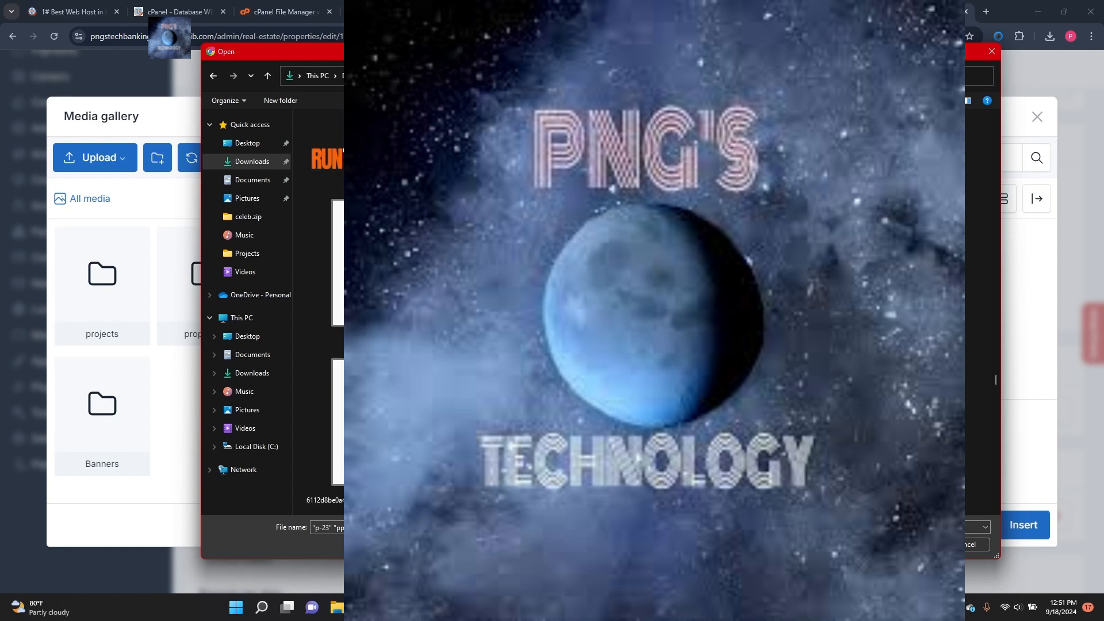
scroll(326, 311, down, 5)
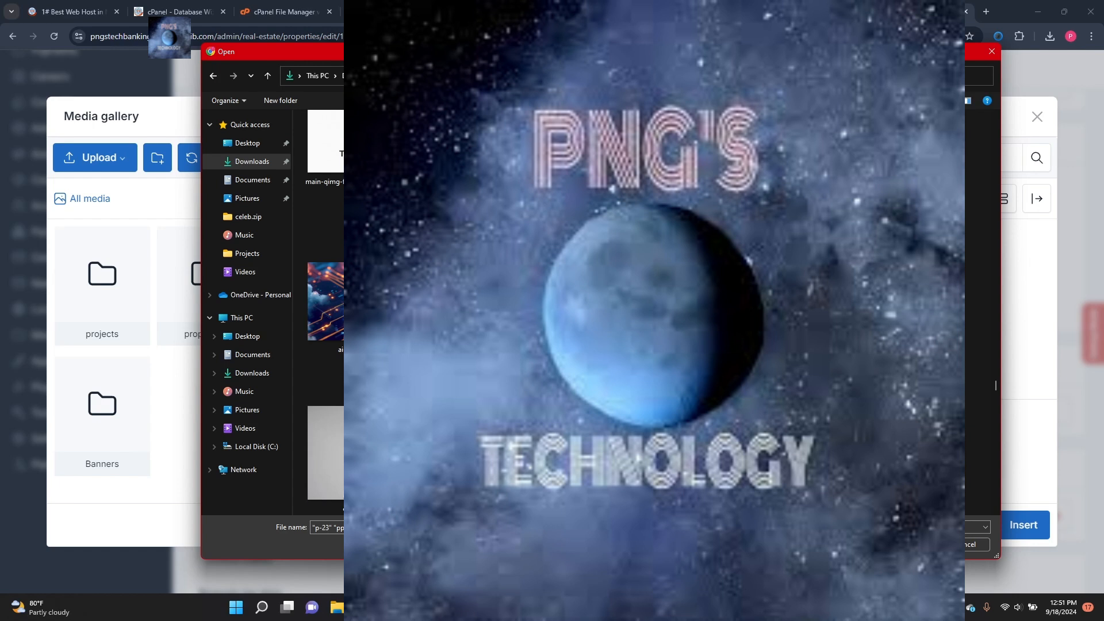
scroll(326, 311, down, 5)
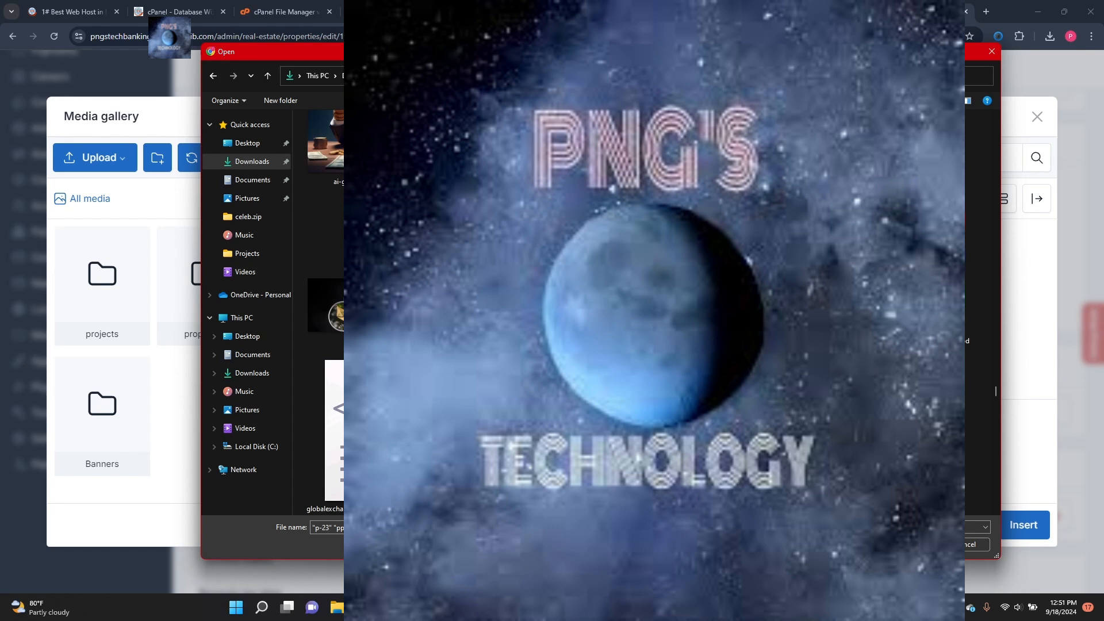
Step: Add the photos p-30, p-27, p-26 and p-29 from further down the Downloads folder to the upload selection
scroll(326, 310, down, 3)
scroll(326, 311, down, 3)
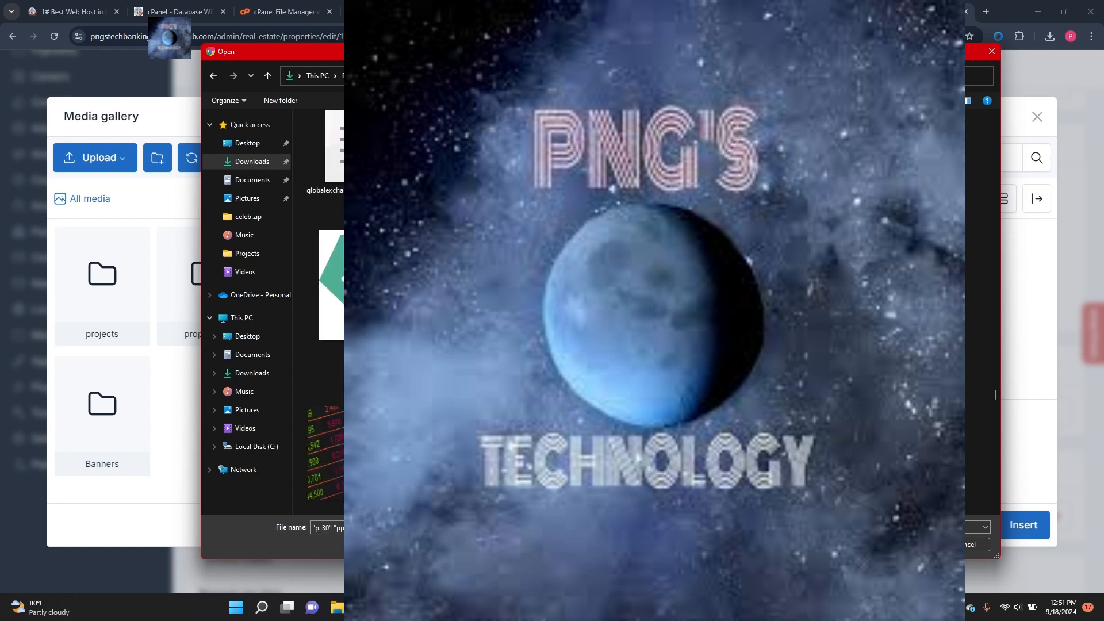
scroll(326, 311, down, 5)
scroll(325, 304, down, 5)
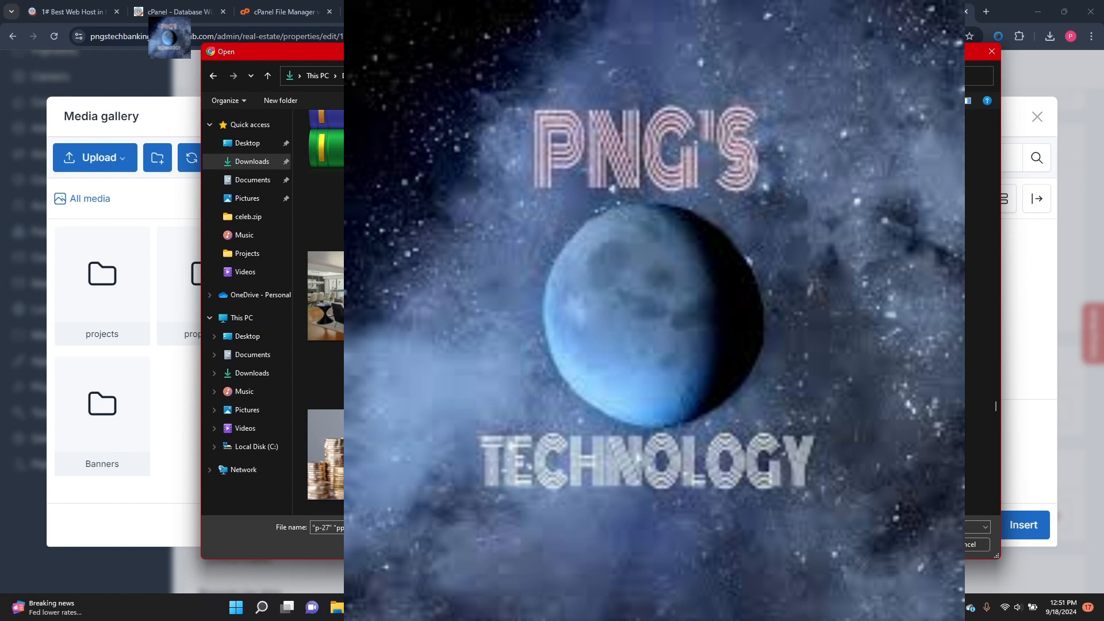
ctrl+click(374, 287)
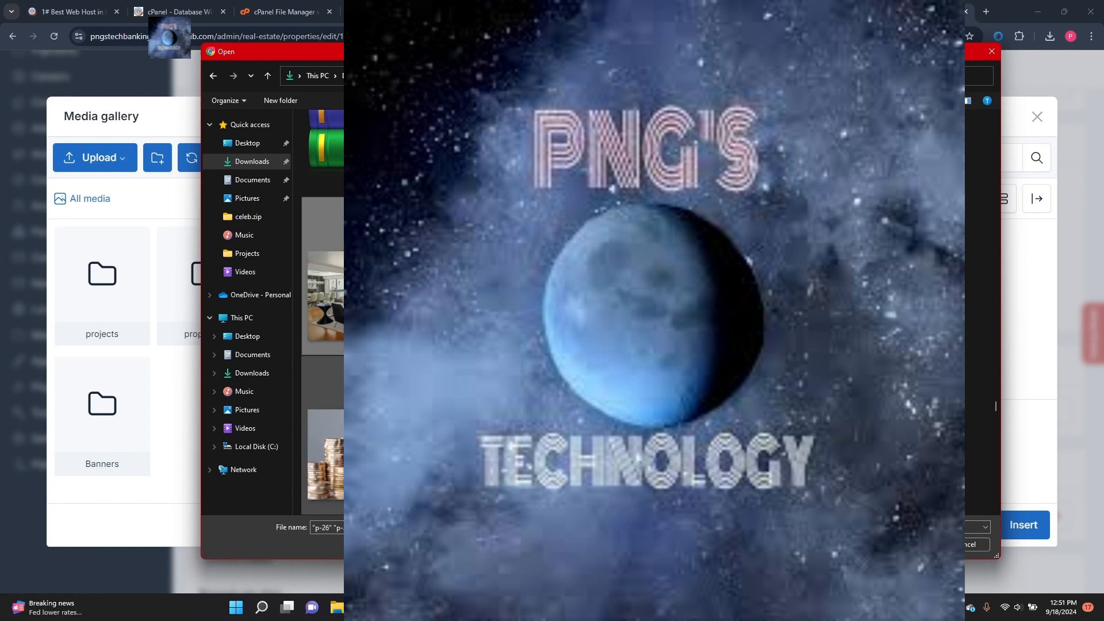
ctrl+click(376, 440)
scroll(322, 311, down, 5)
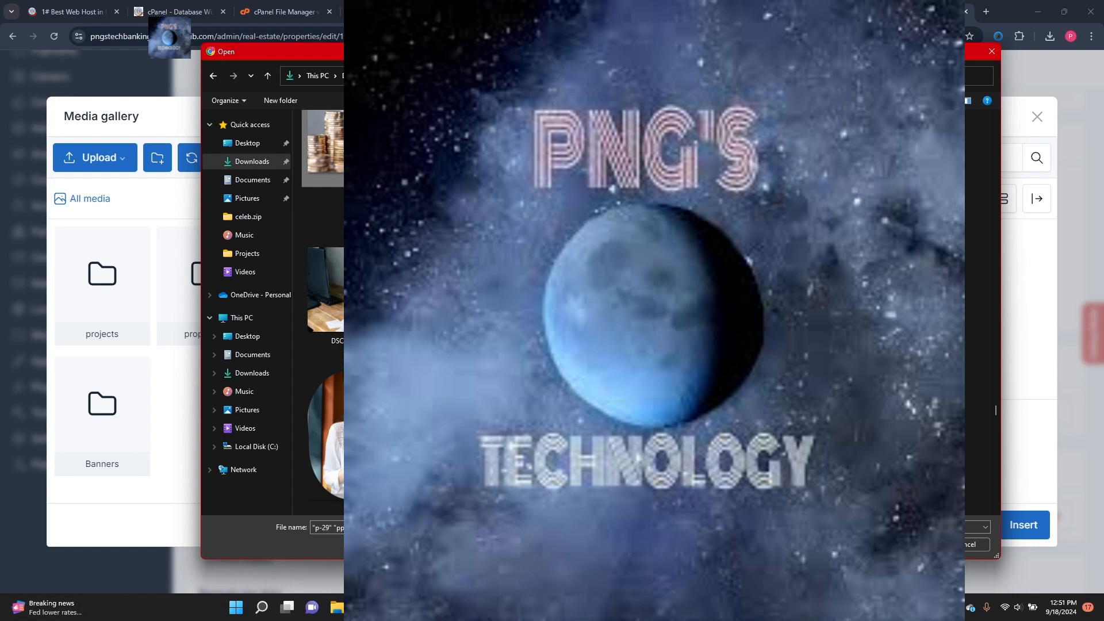
Step: Examine the logos, stock photos and vehicle pictures further down the Downloads folder for remaining property photos
scroll(322, 310, down, 5)
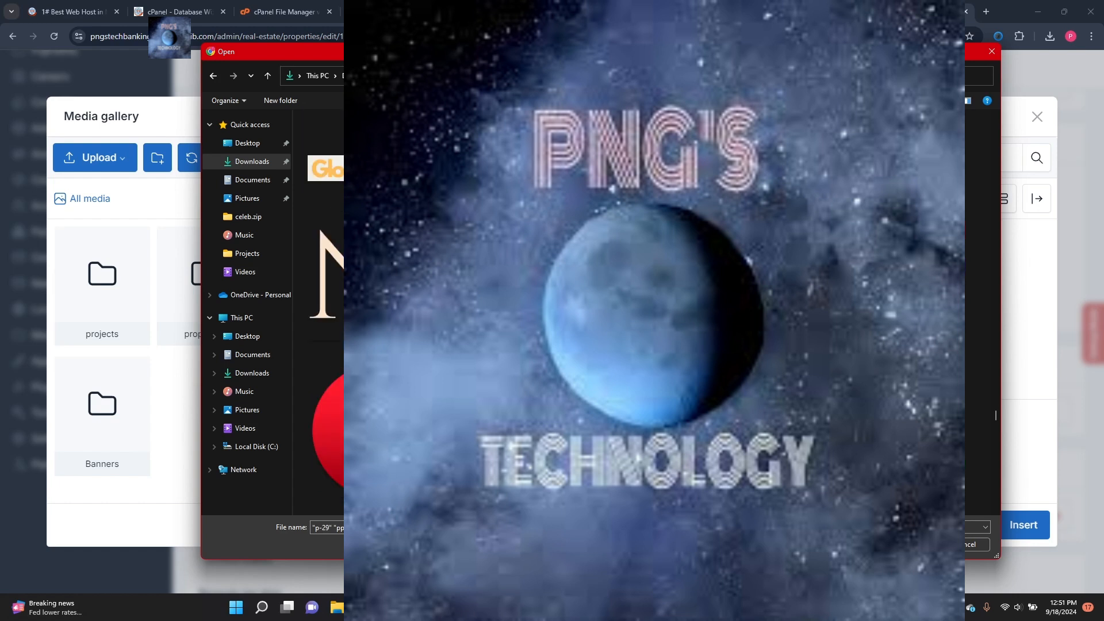
scroll(322, 311, down, 3)
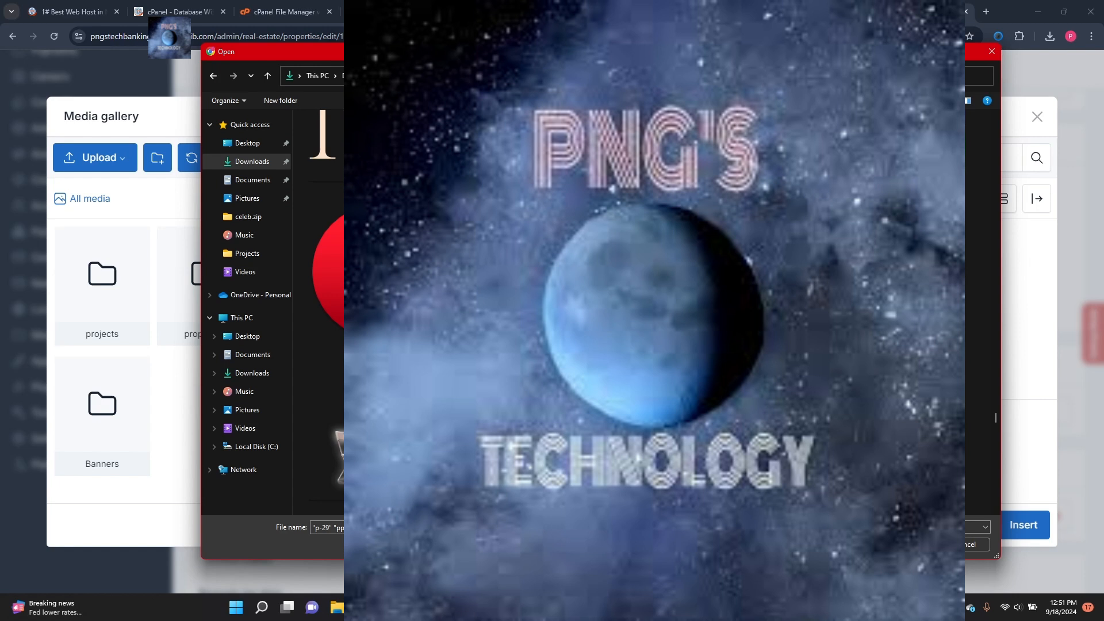
scroll(322, 311, down, 3)
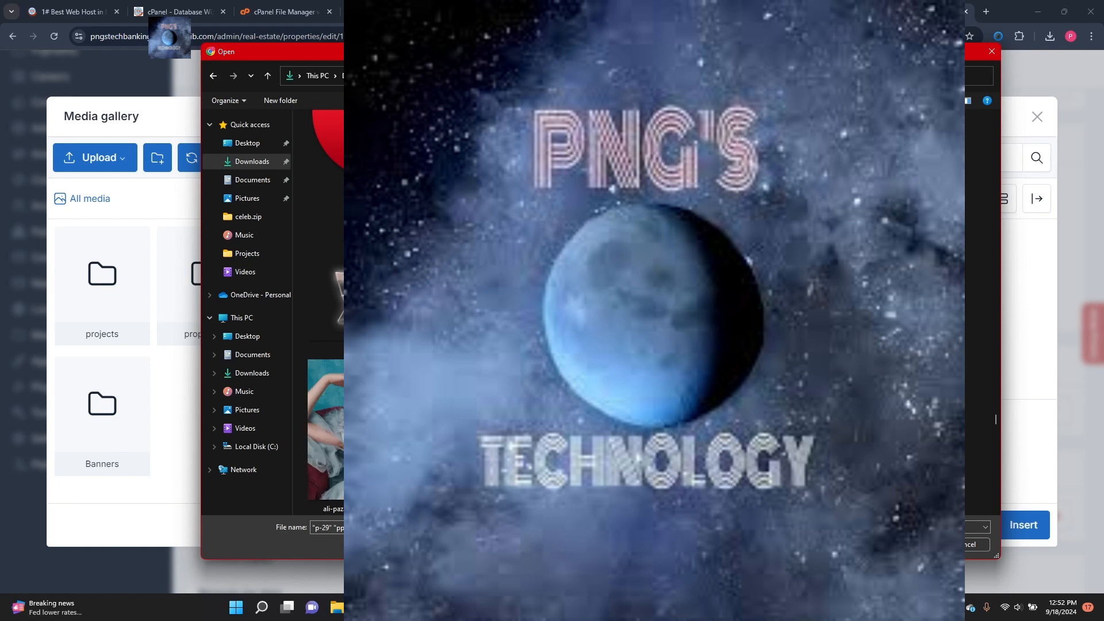
scroll(644, 310, down, 5)
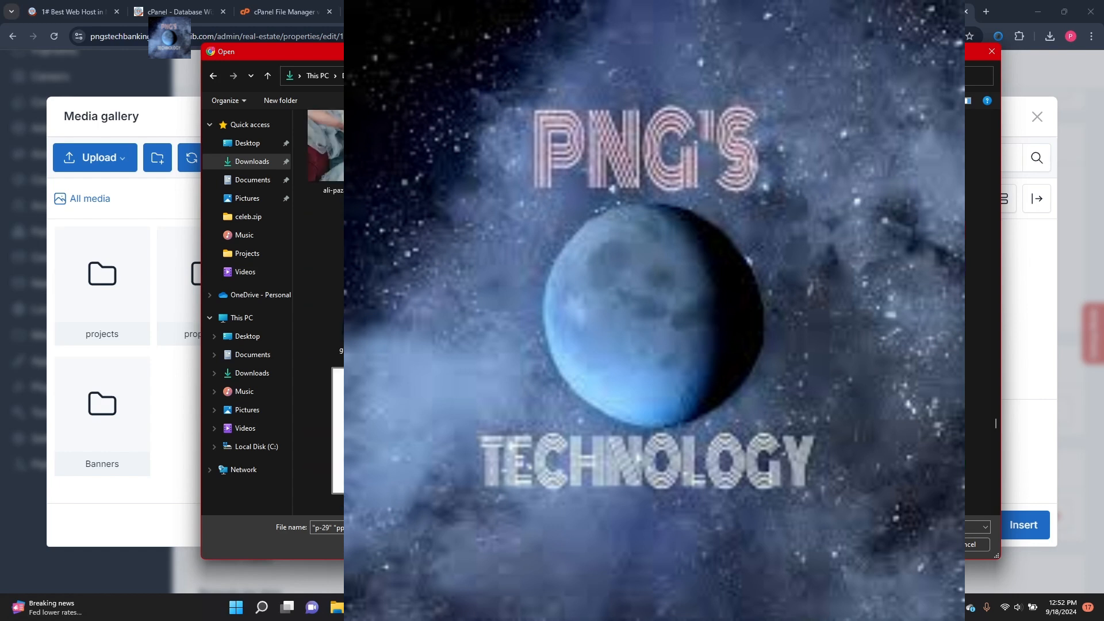
scroll(325, 311, down, 3)
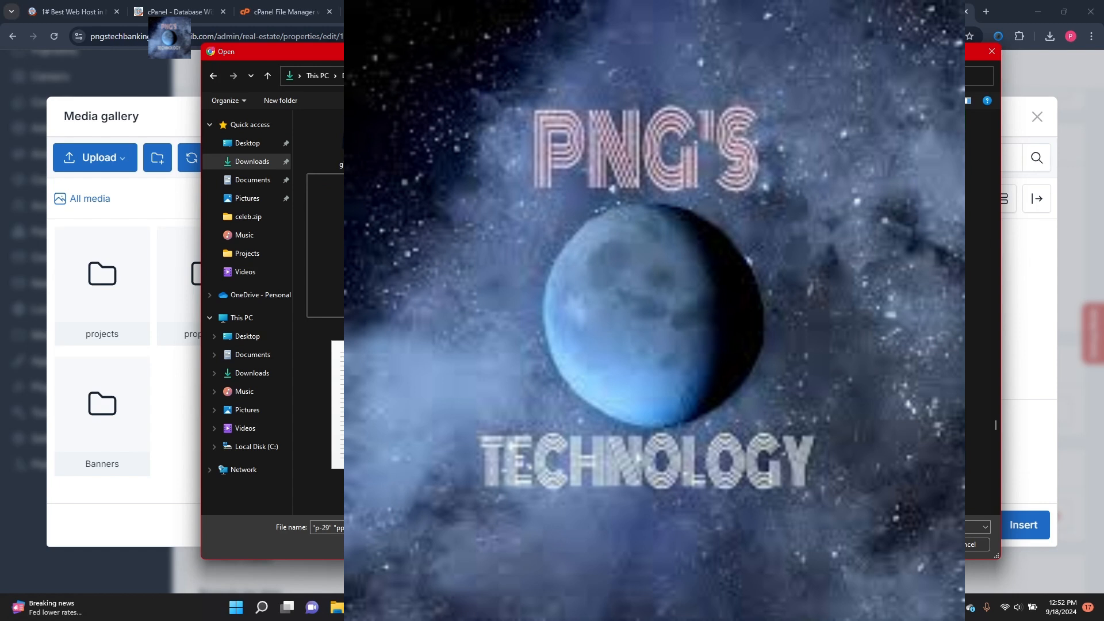
scroll(325, 311, down, 3)
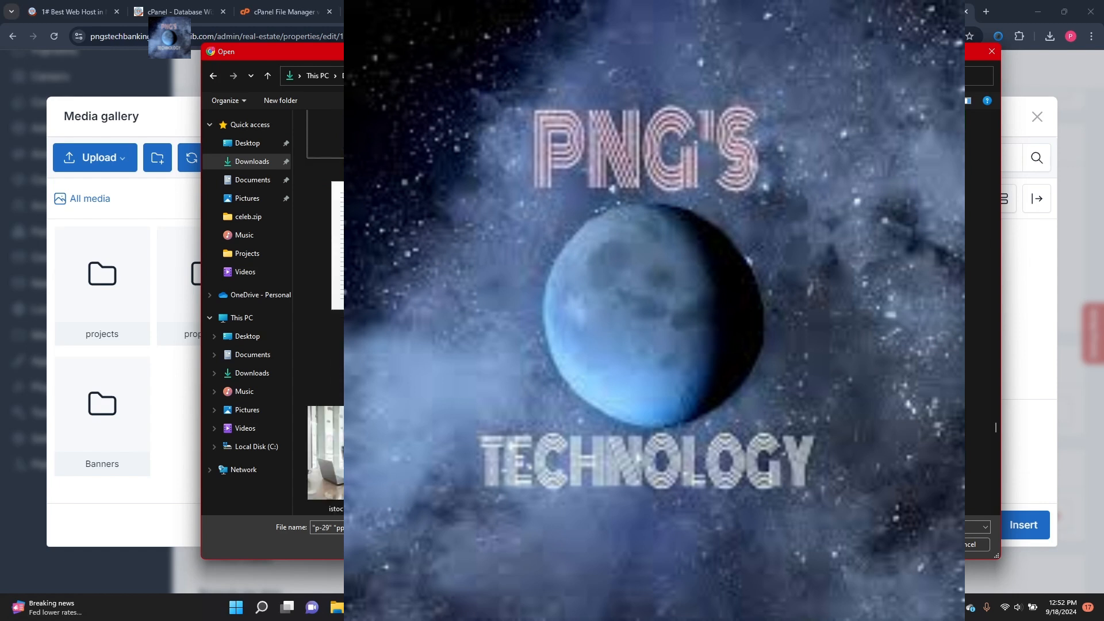
scroll(325, 310, down, 5)
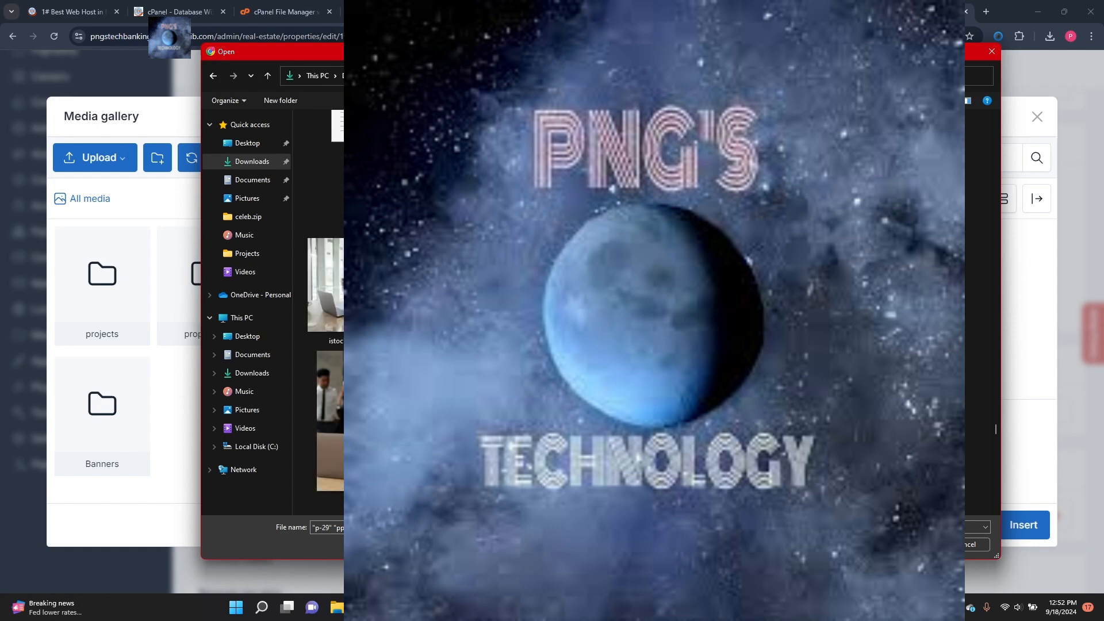
scroll(325, 310, down, 5)
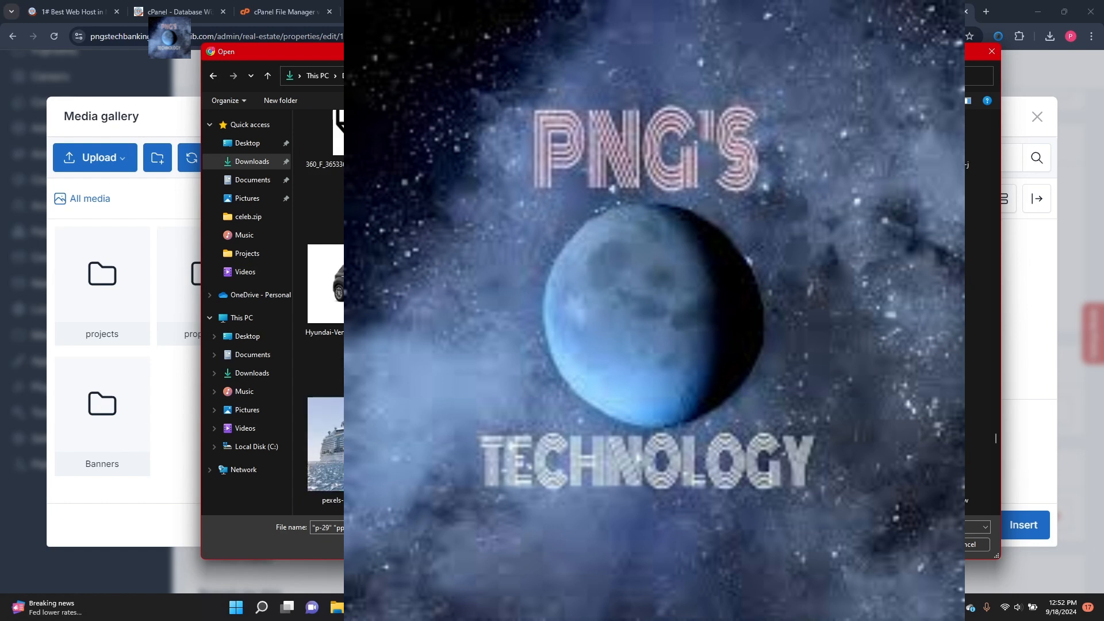
scroll(325, 310, down, 5)
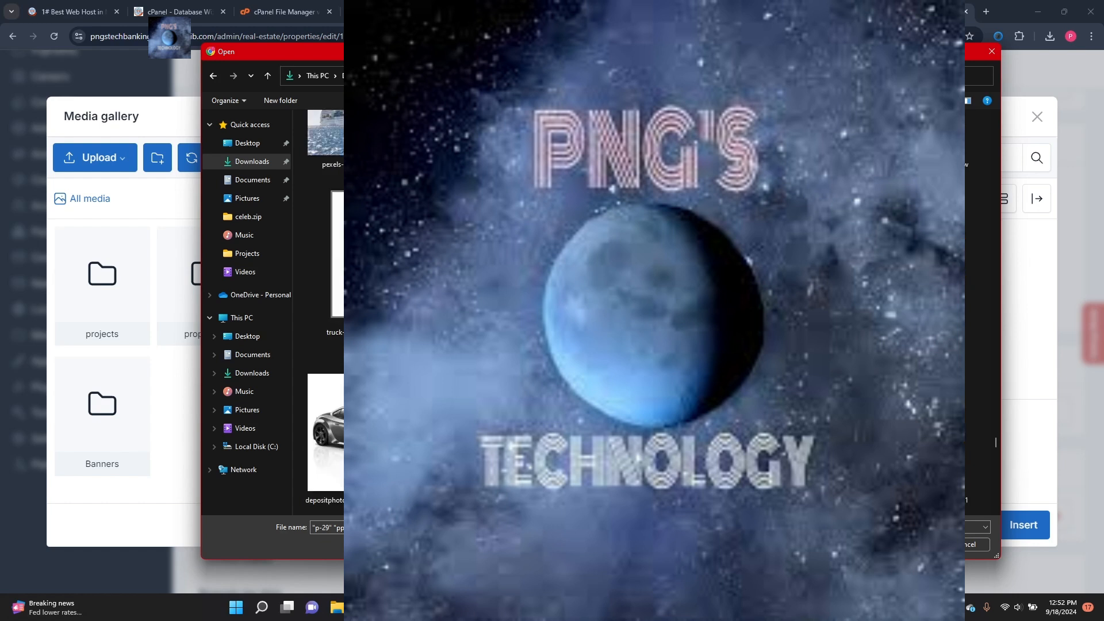
scroll(325, 310, down, 3)
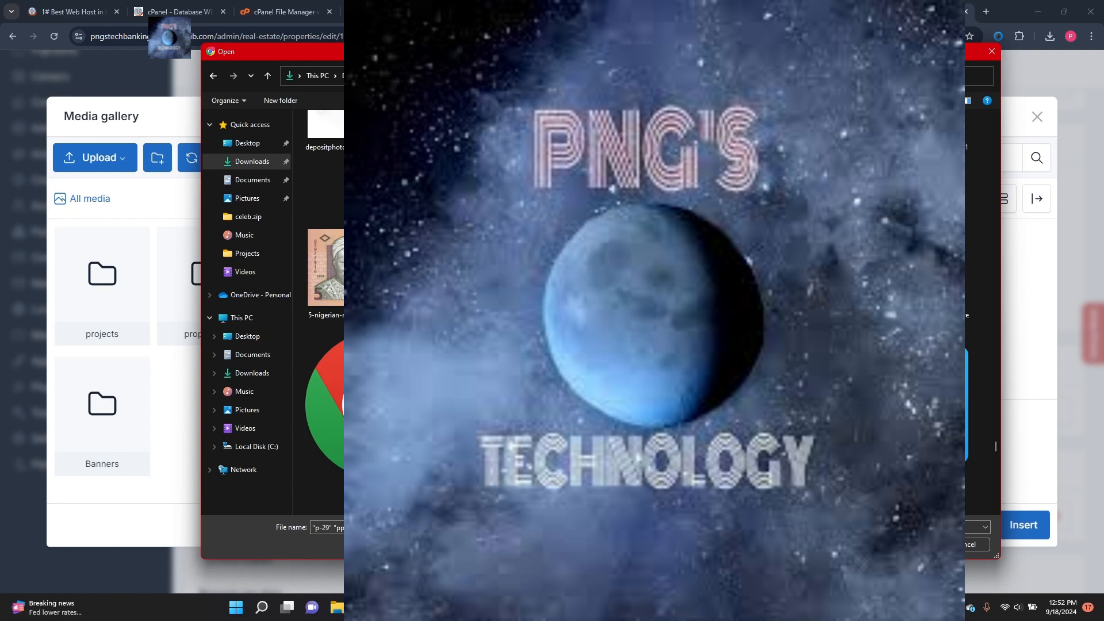
Step: Check the remaining files in the Downloads folder and upload the selected property photos to the media gallery
scroll(325, 310, down, 3)
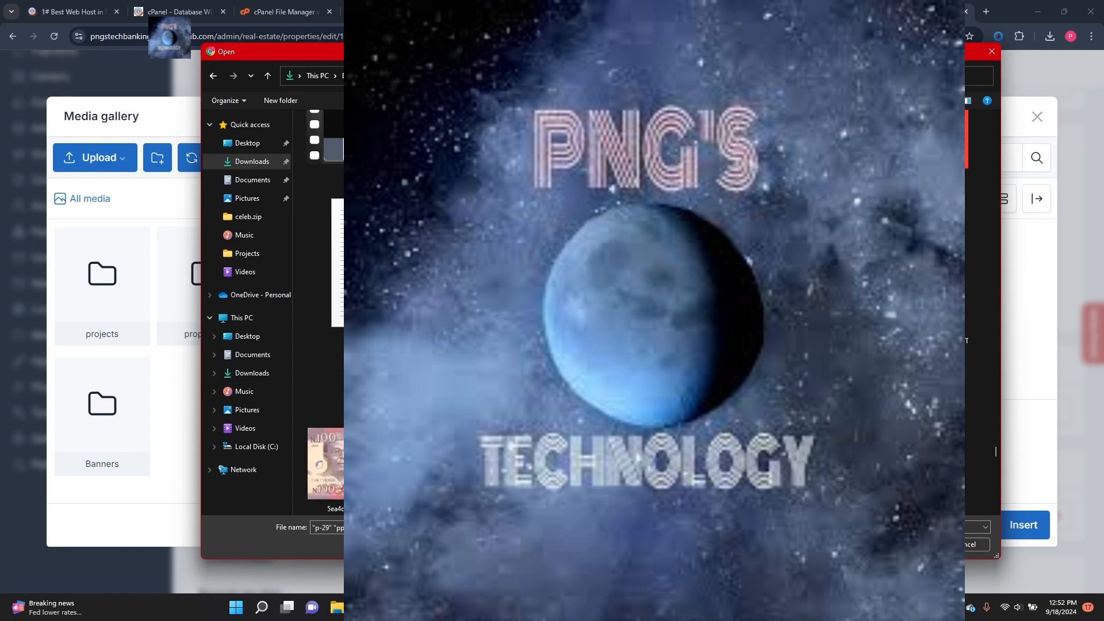
scroll(647, 312, down, 5)
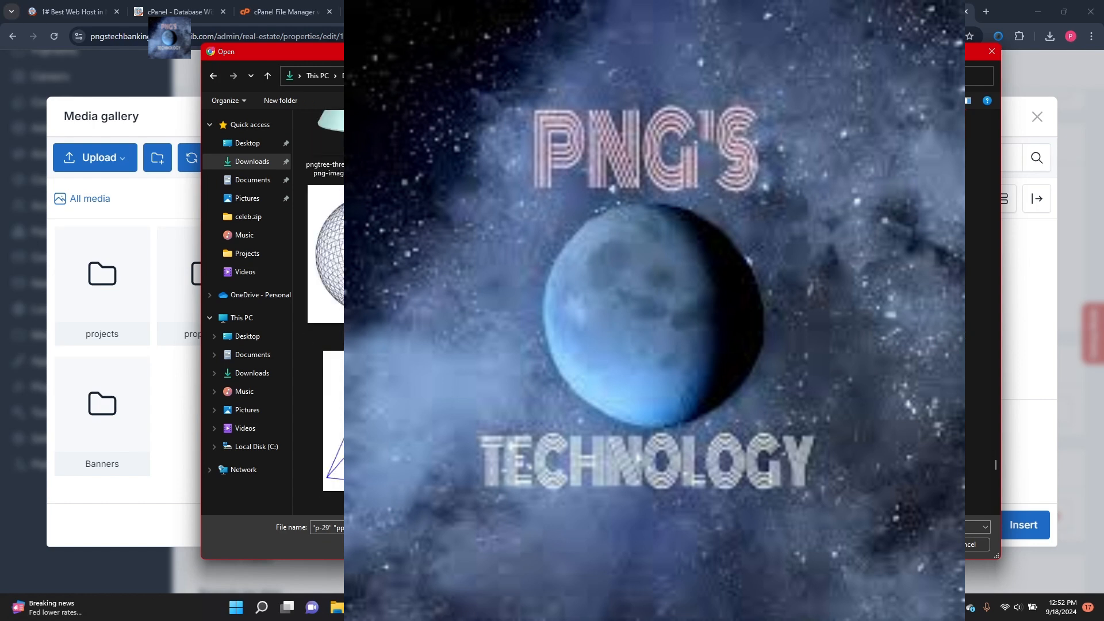
scroll(647, 312, down, 5)
scroll(646, 312, down, 8)
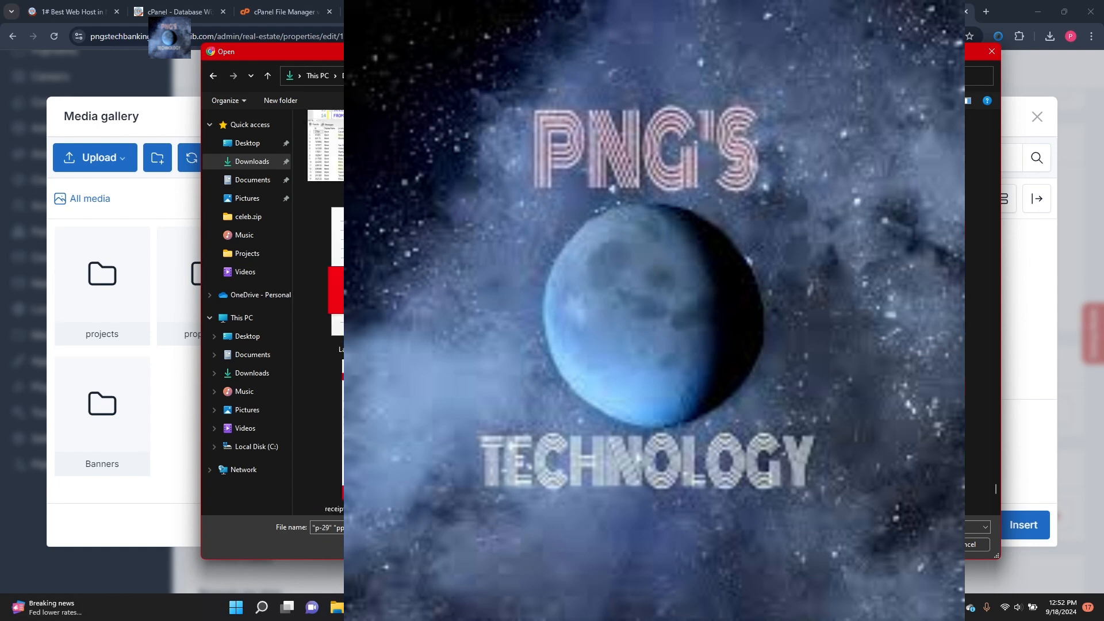
key(Return)
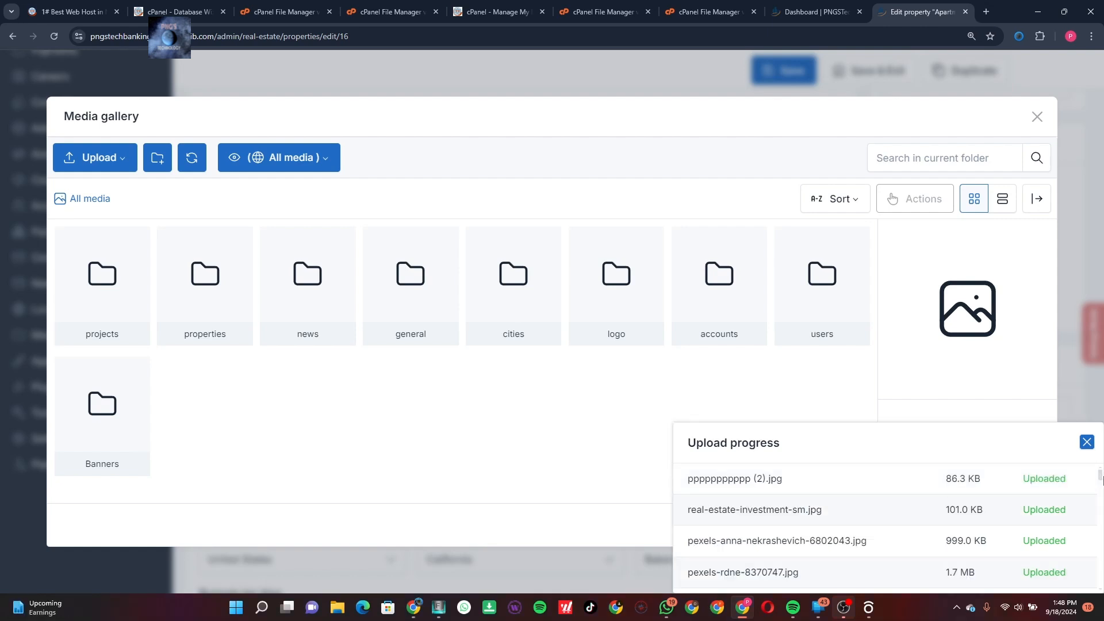
Step: Review the upload status of each photo down to the end of the progress list, and dismiss the list
drag(1101, 477, 1102, 509)
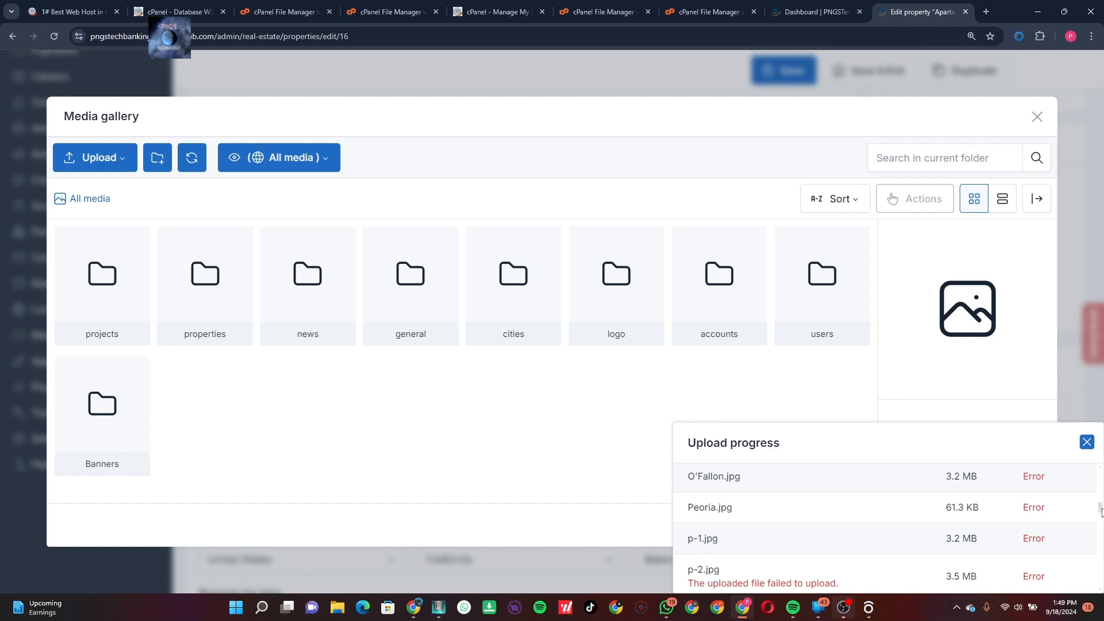
drag(1101, 511, 1101, 584)
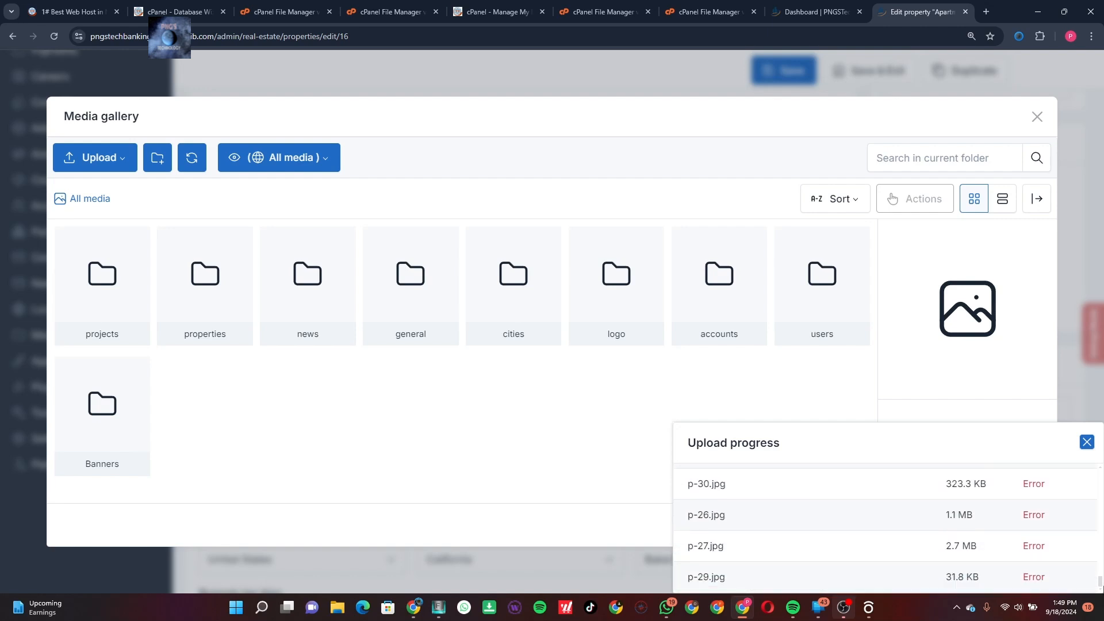
click(1087, 443)
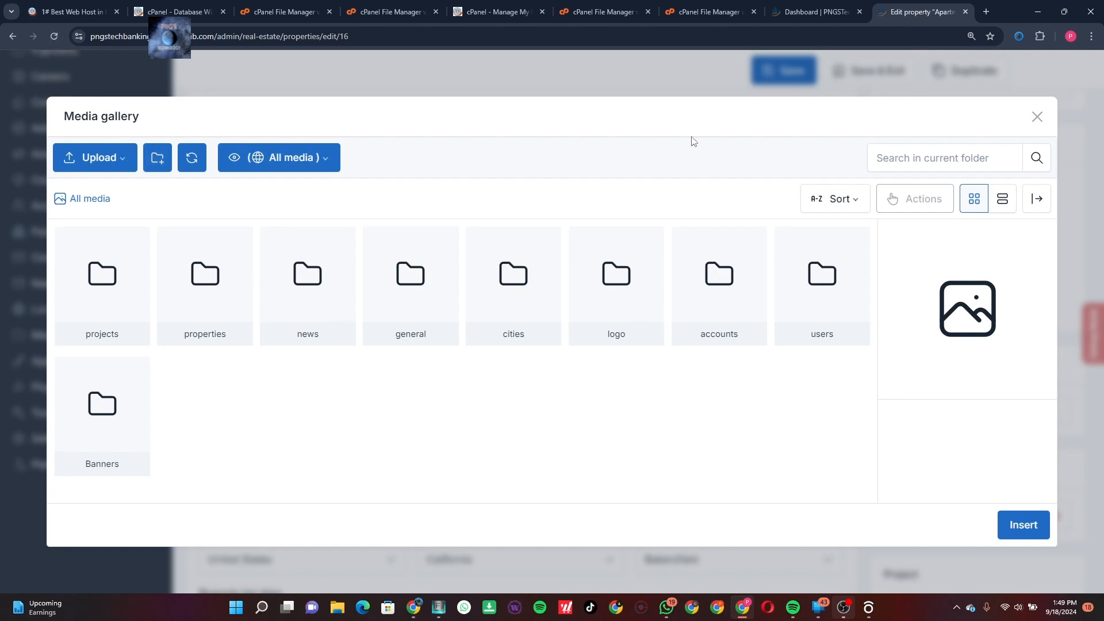
Step: Reopen the media gallery from the property's images field to view the uploaded photos, and close it
click(1028, 123)
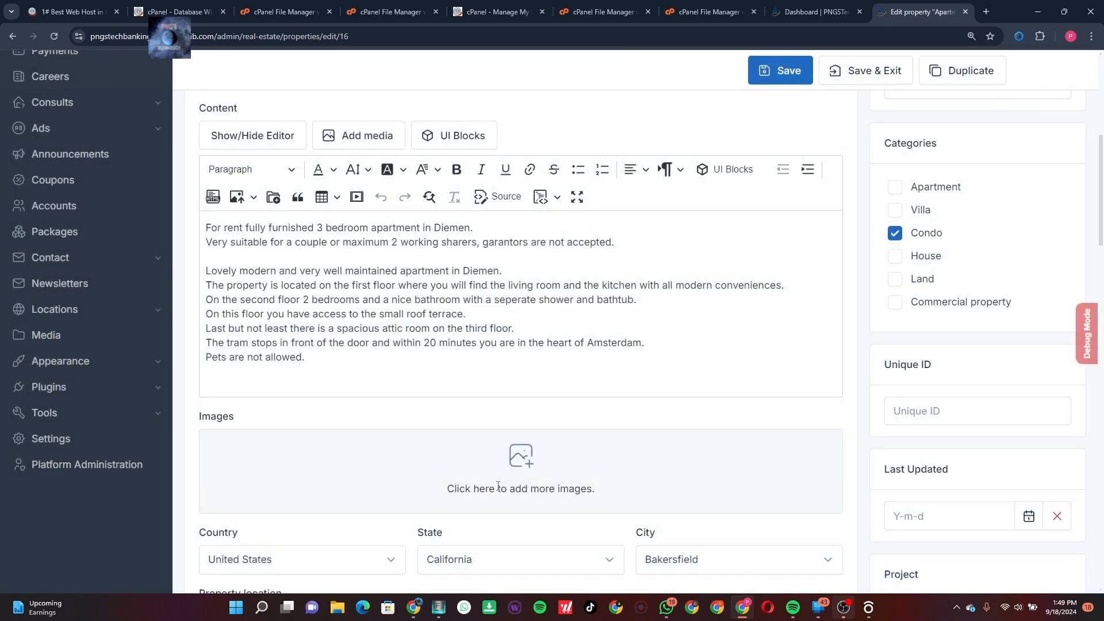
click(499, 487)
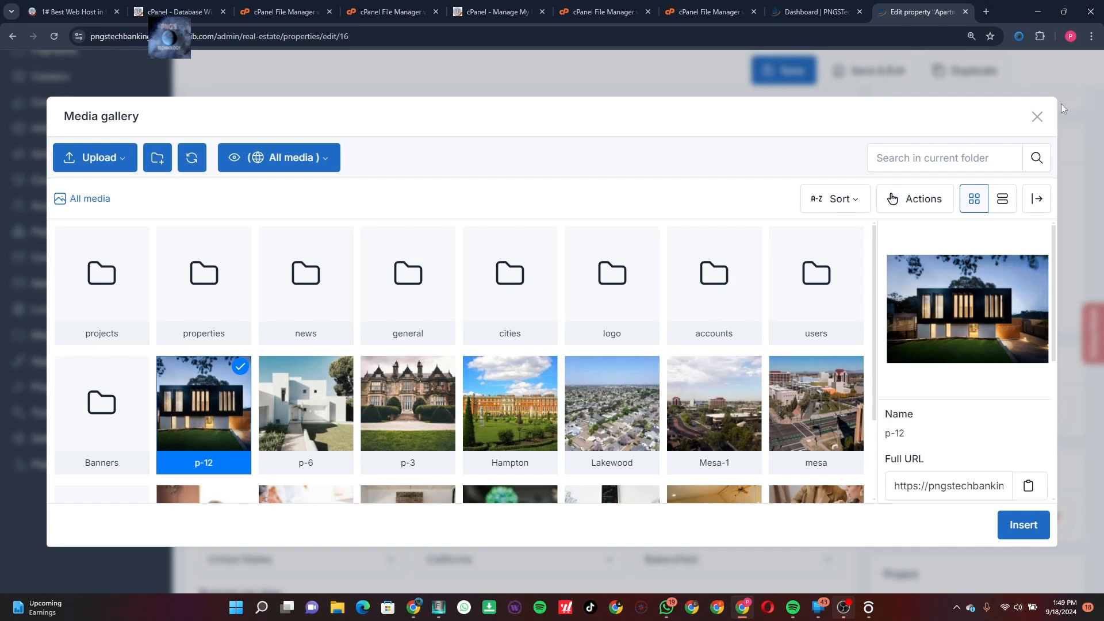
click(1038, 116)
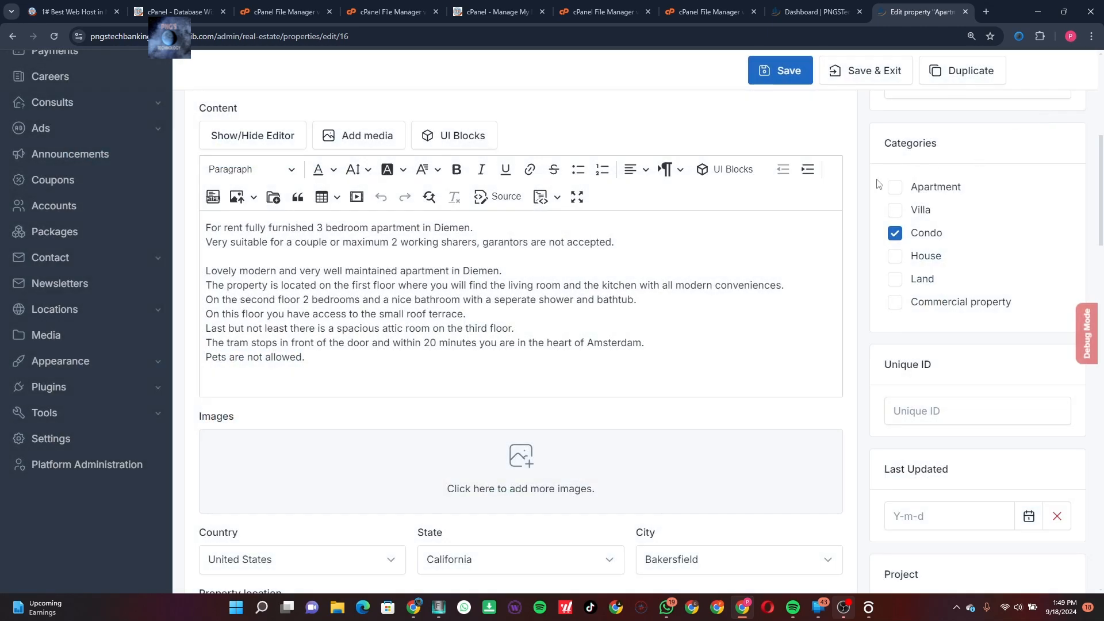
Step: Insert the photo p-3 from the media gallery as the property's image
scroll(739, 288, up, 7)
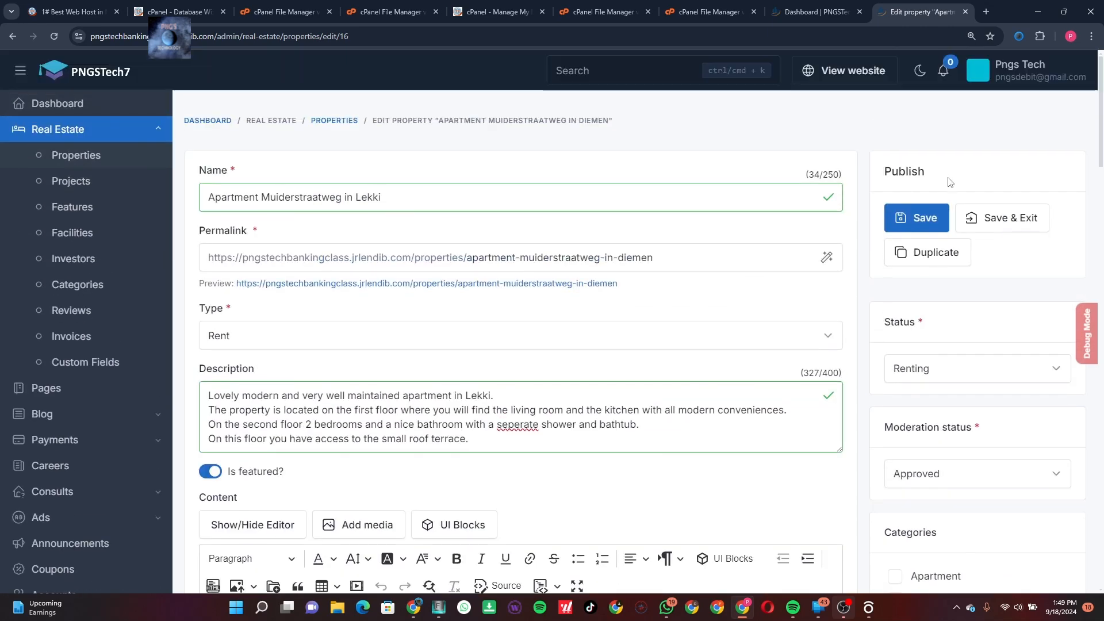
scroll(722, 428, down, 3)
scroll(722, 428, down, 5)
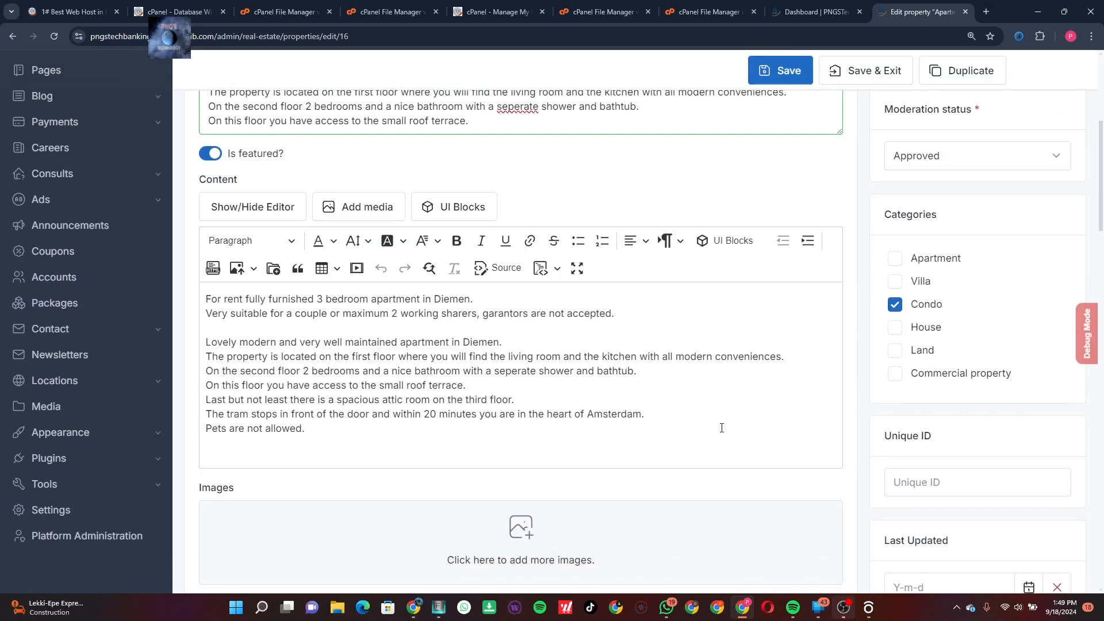
click(508, 407)
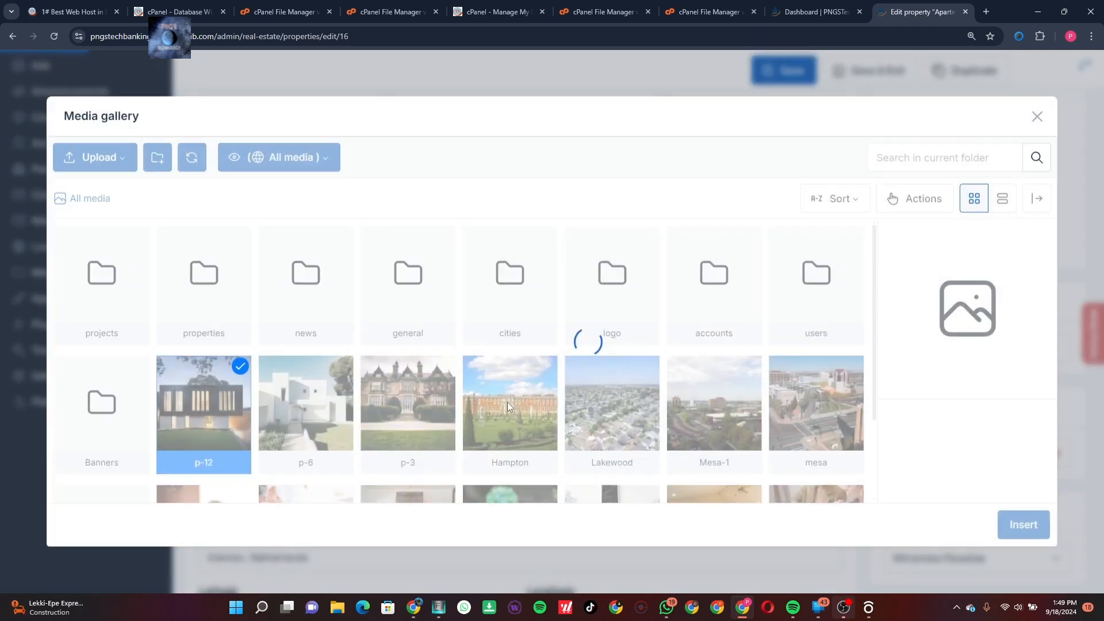
click(427, 401)
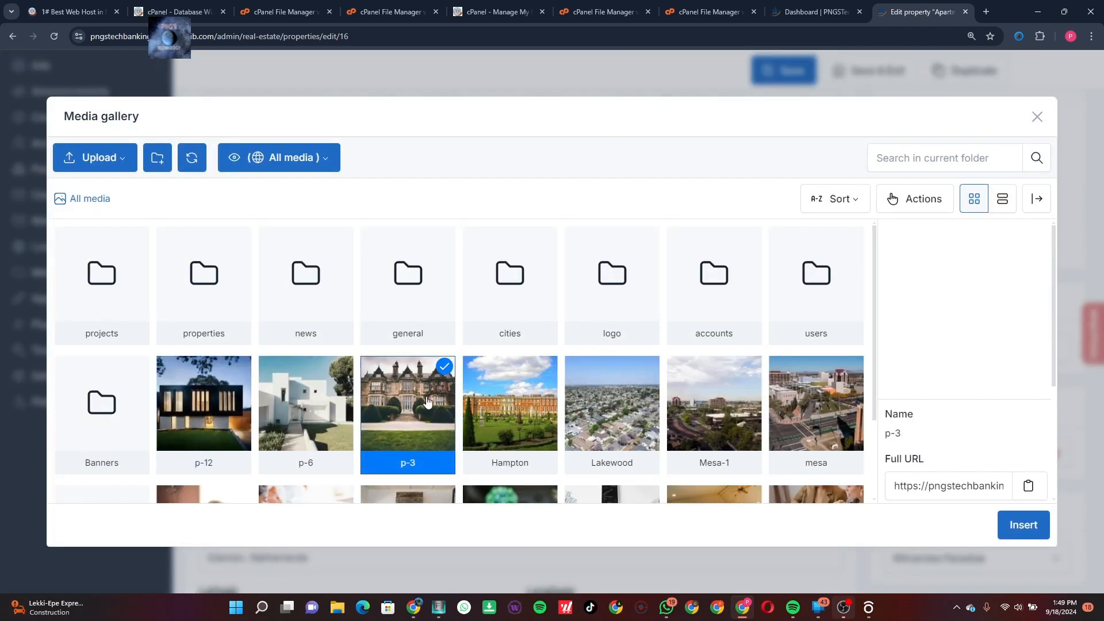
click(1025, 523)
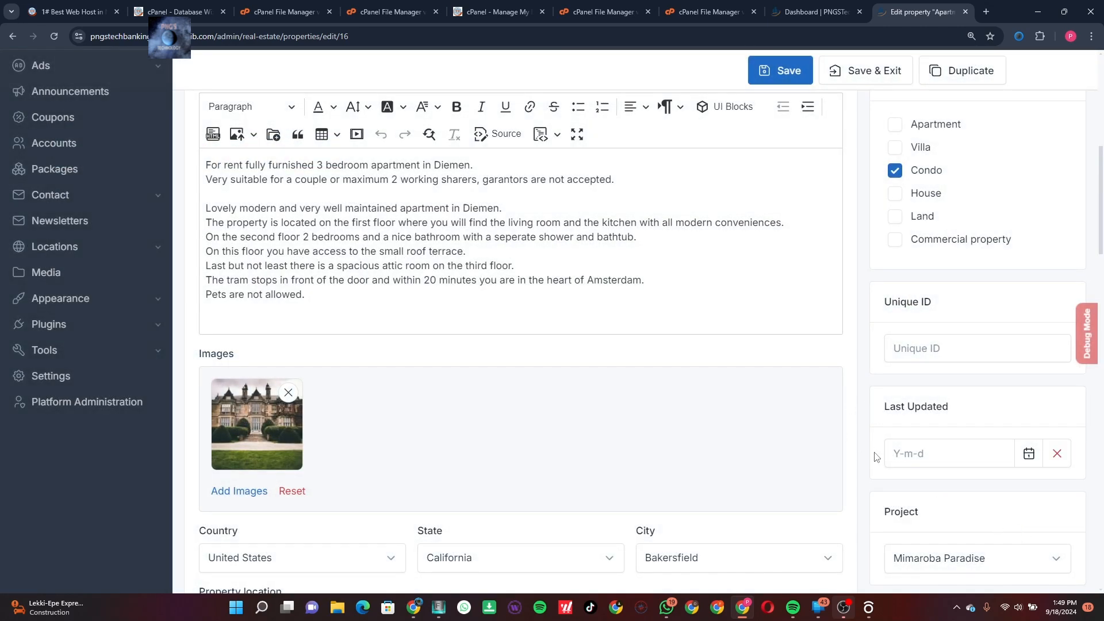
Step: Try to find Nigeria in the property's country list, and reset the country to the blank "Select country..." option
scroll(875, 457, down, 4)
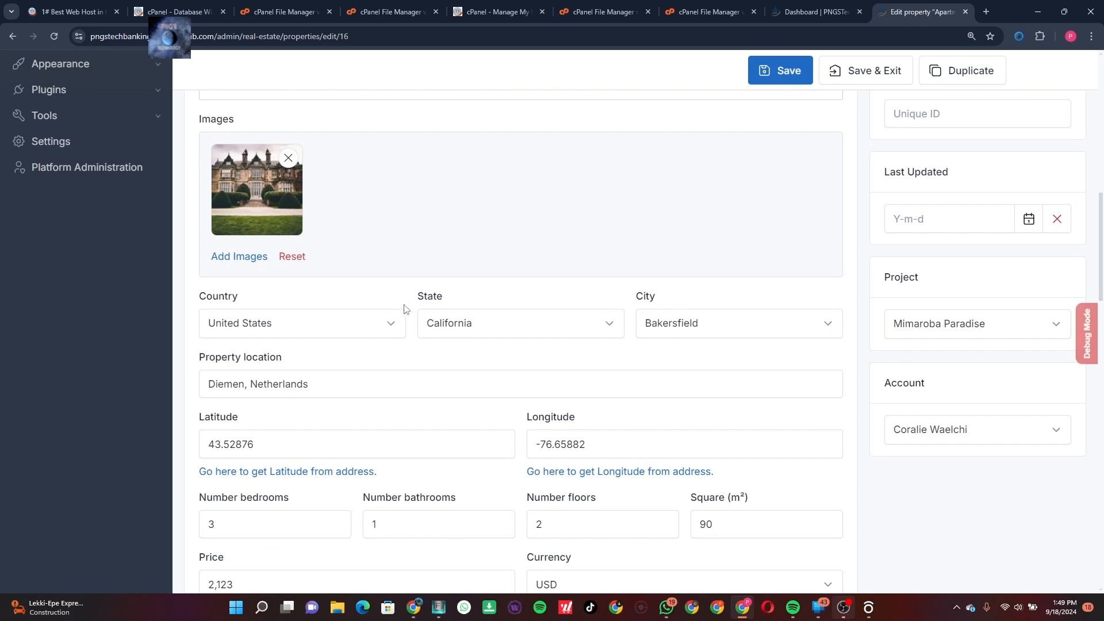
click(397, 324)
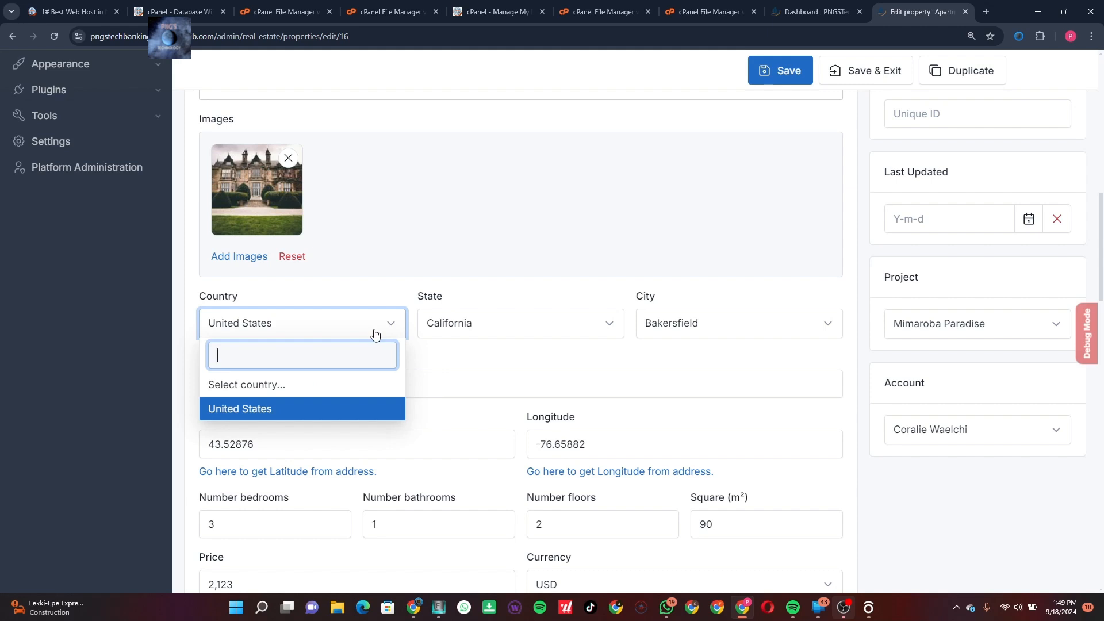
text(Nige)
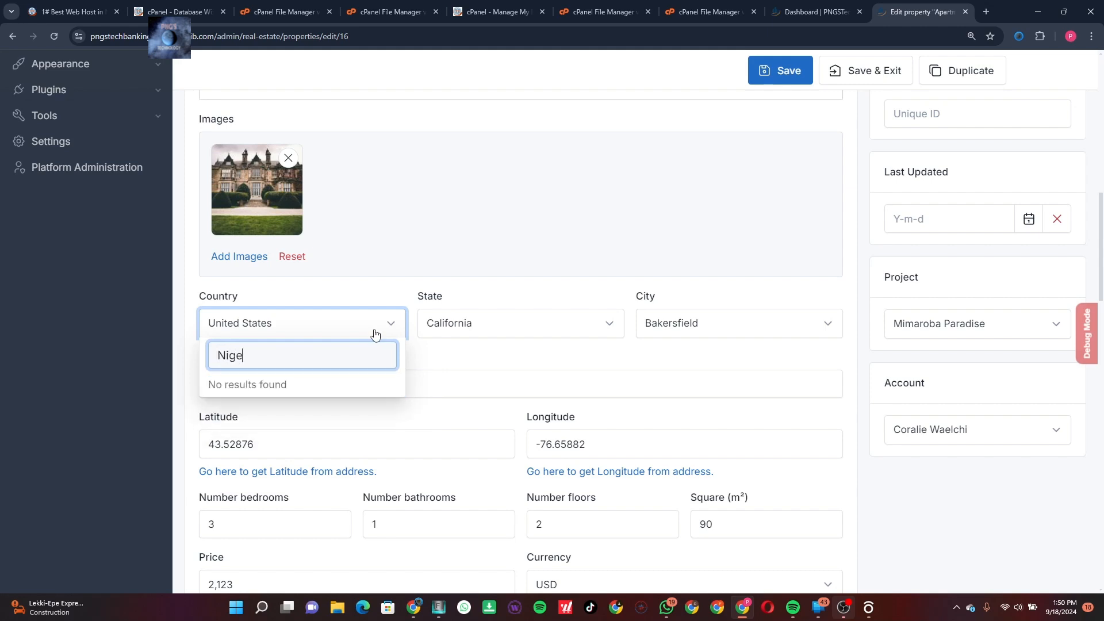
text(ria)
key(BackSpace)
key(BackSpace)
key(BackSpace)
key(BackSpace)
key(BackSpace)
key(BackSpace)
key(BackSpace)
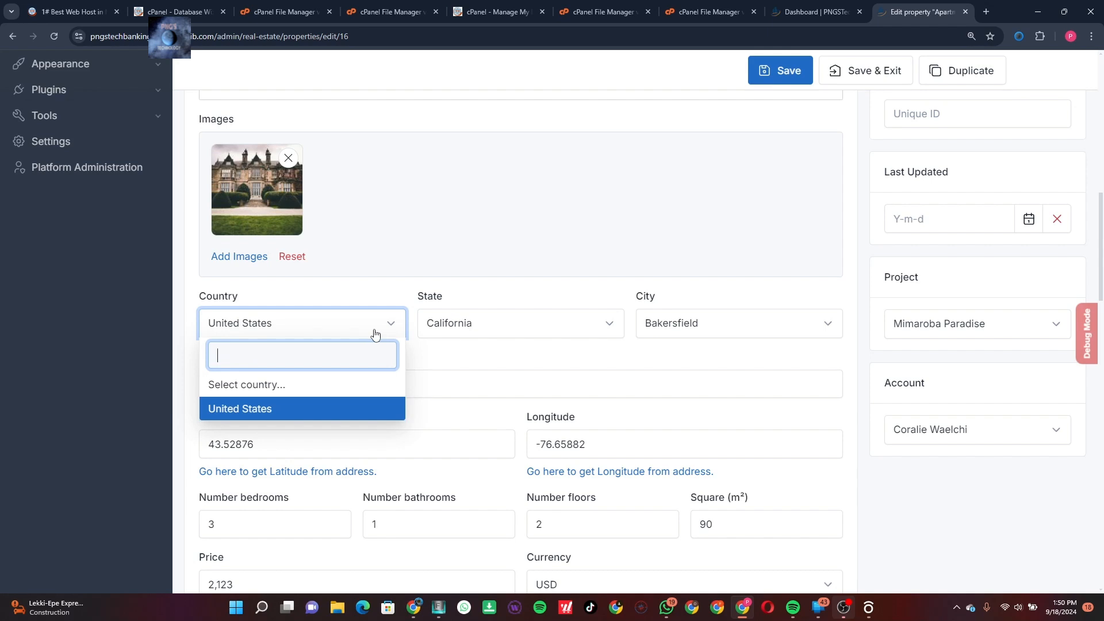
click(318, 387)
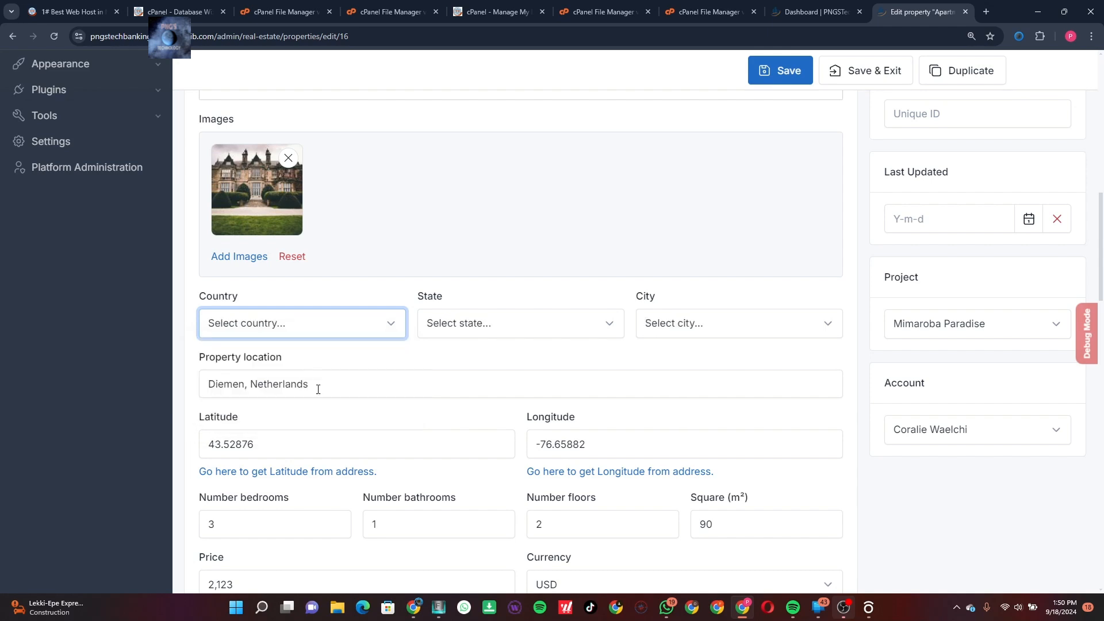
Step: Set the property's country to United States, state to California and city to San Francisco
click(333, 326)
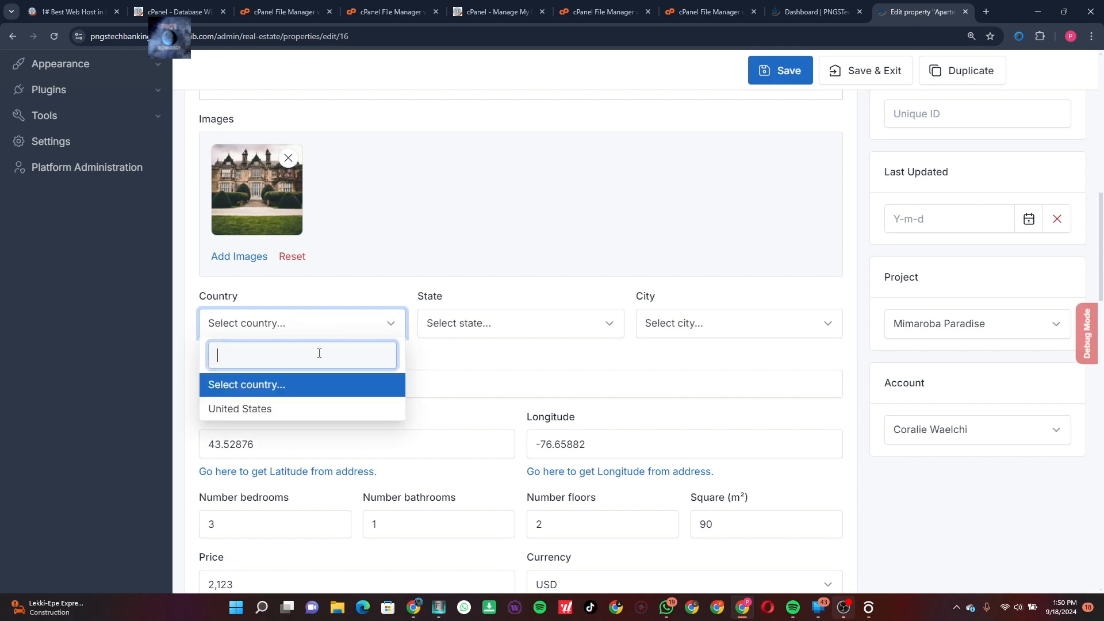
click(292, 412)
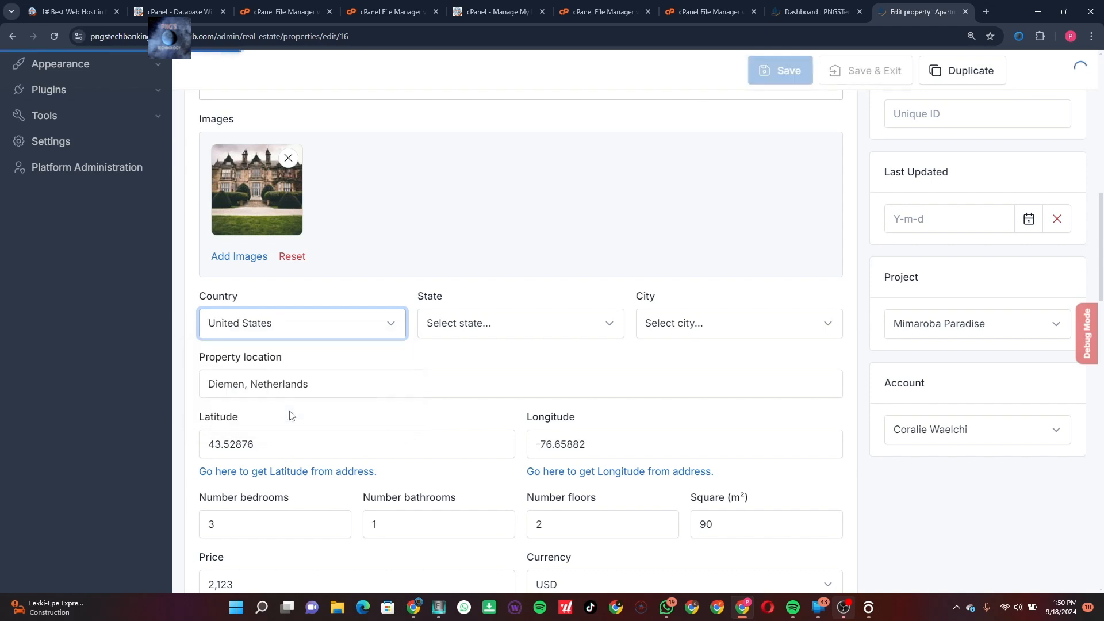
click(520, 338)
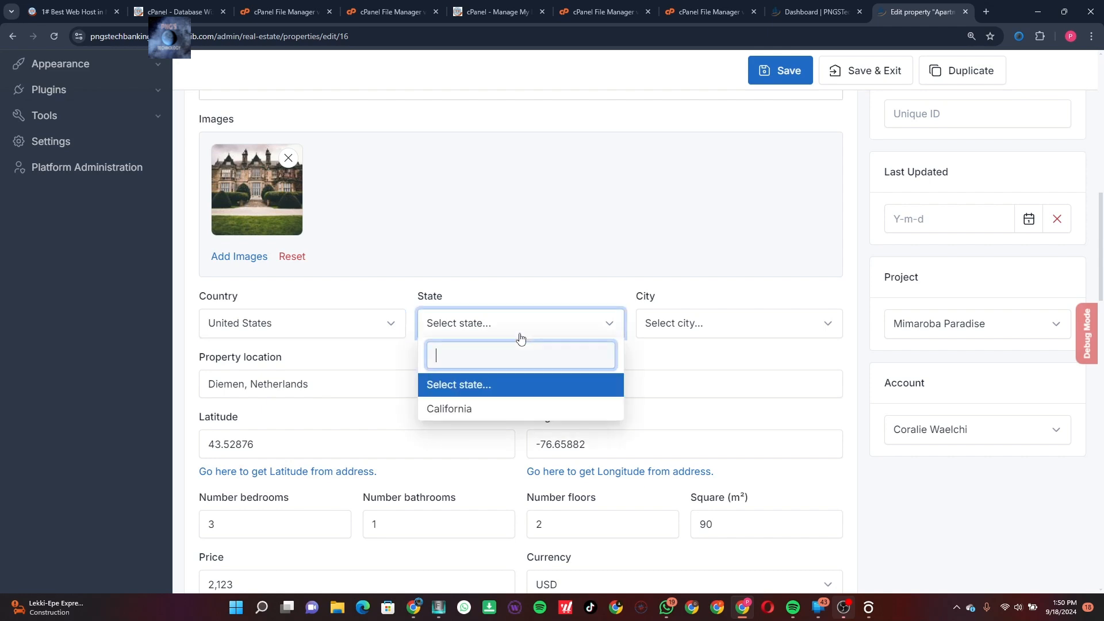
click(508, 408)
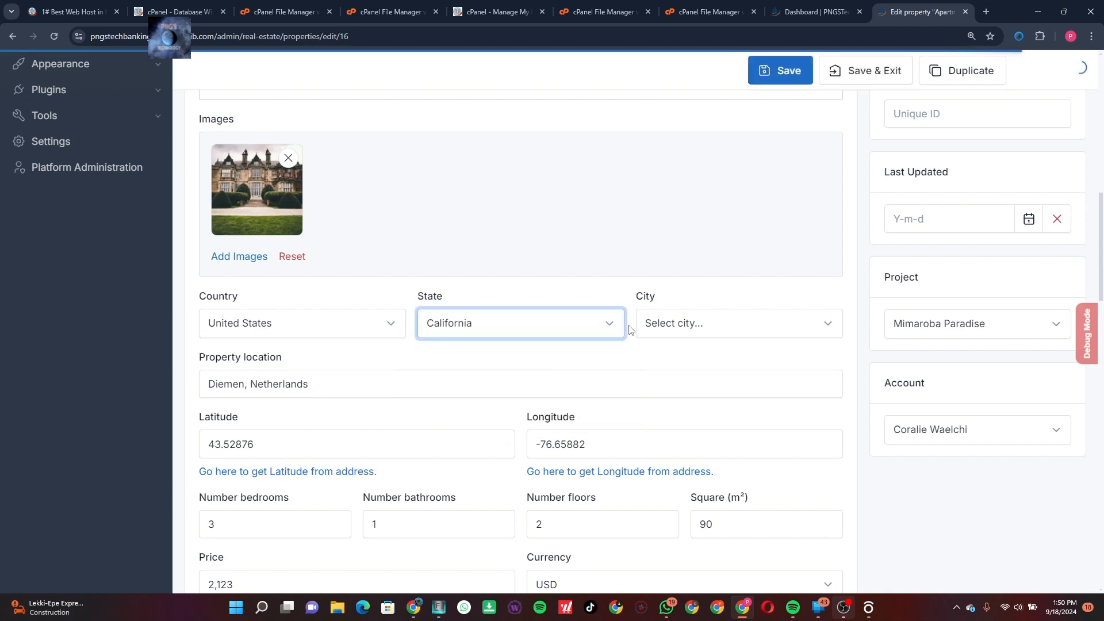
click(650, 326)
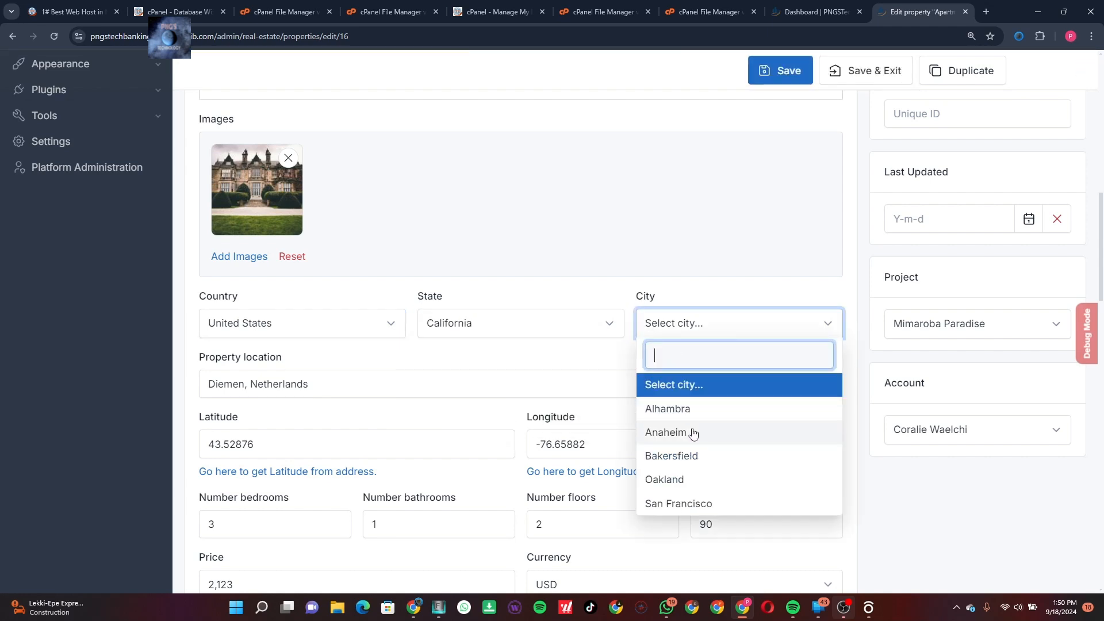
click(700, 503)
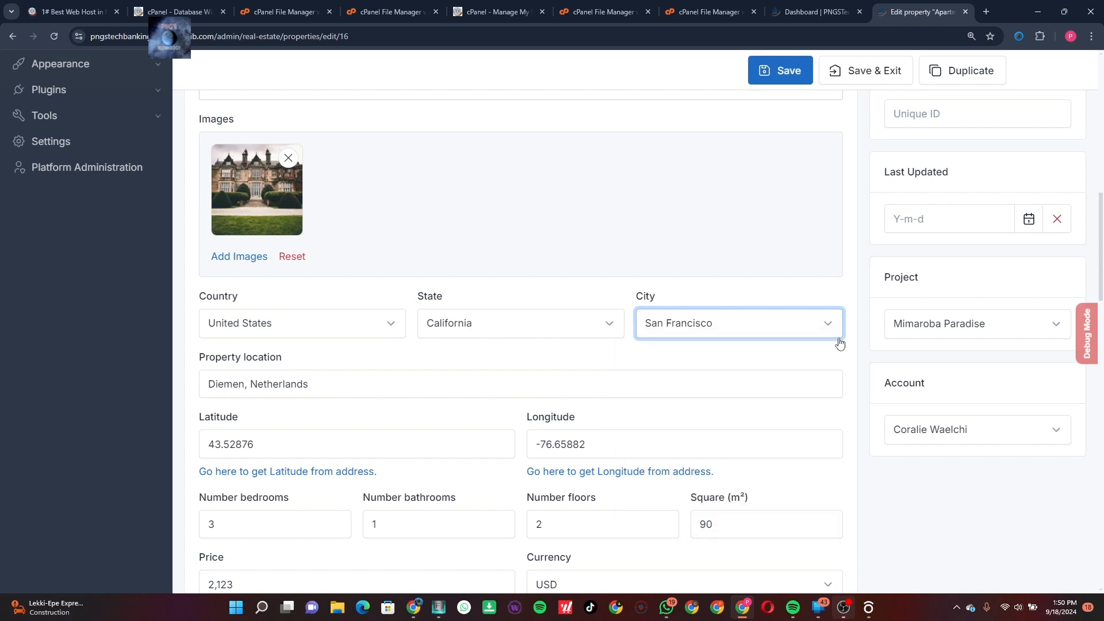
Step: Search Google in a new browser tab for "what is the longitude and latitude of ikeja lagos"
scroll(873, 384, up, 4)
scroll(873, 384, down, 7)
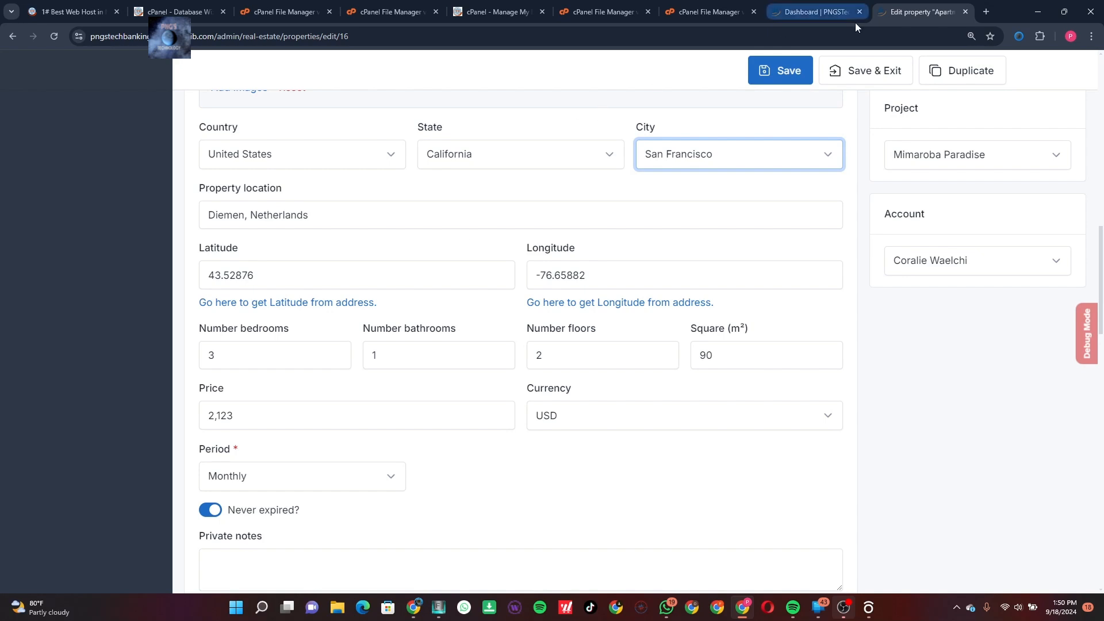
click(986, 12)
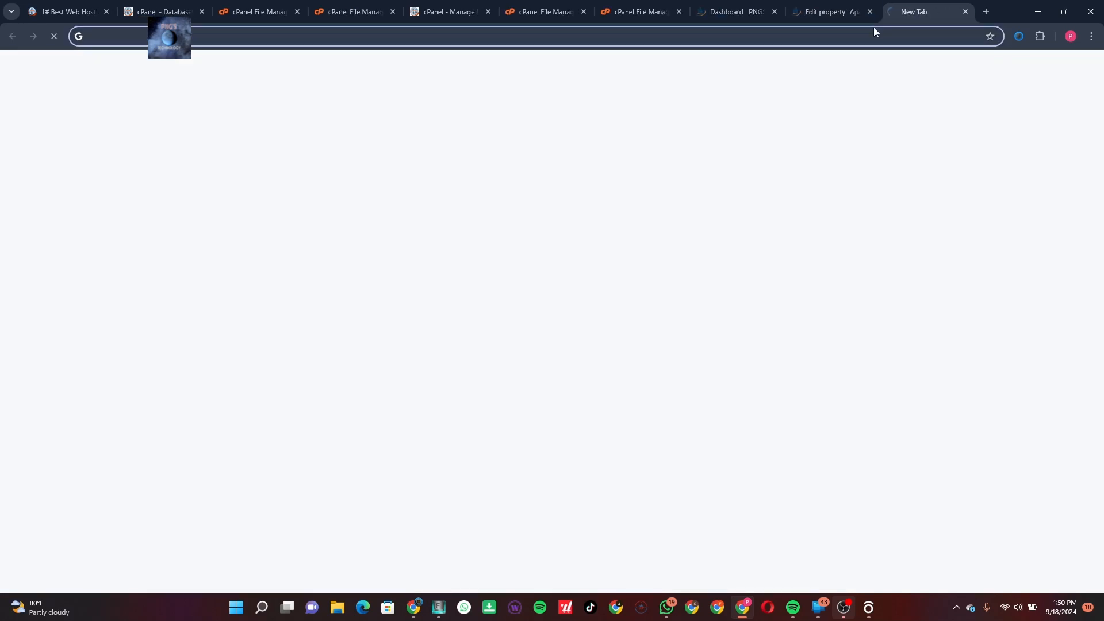
text(wh)
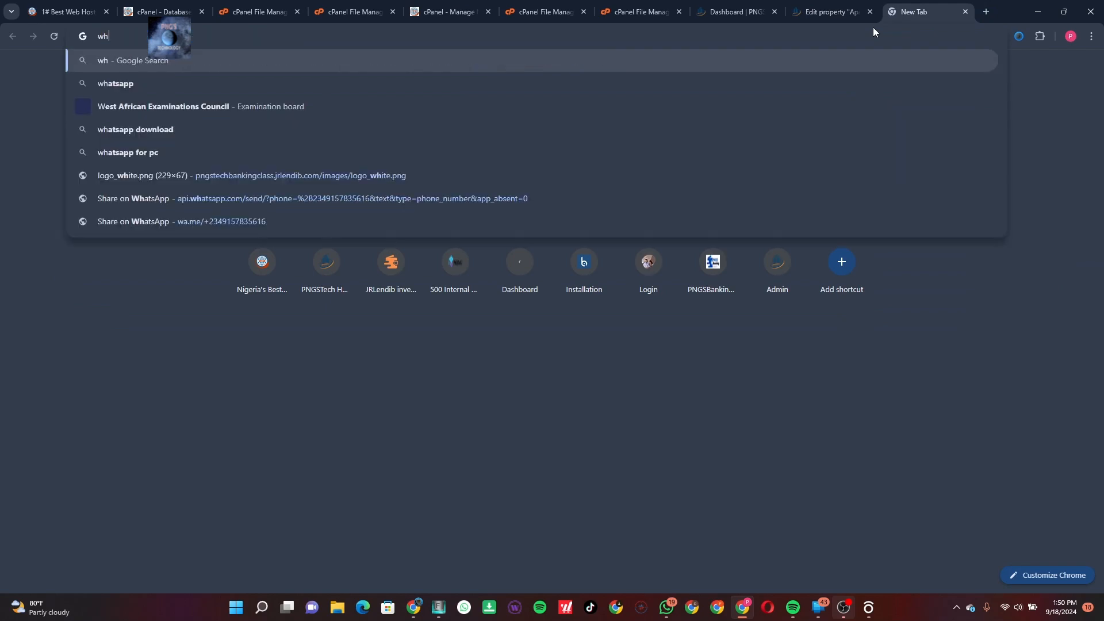
text(at is the)
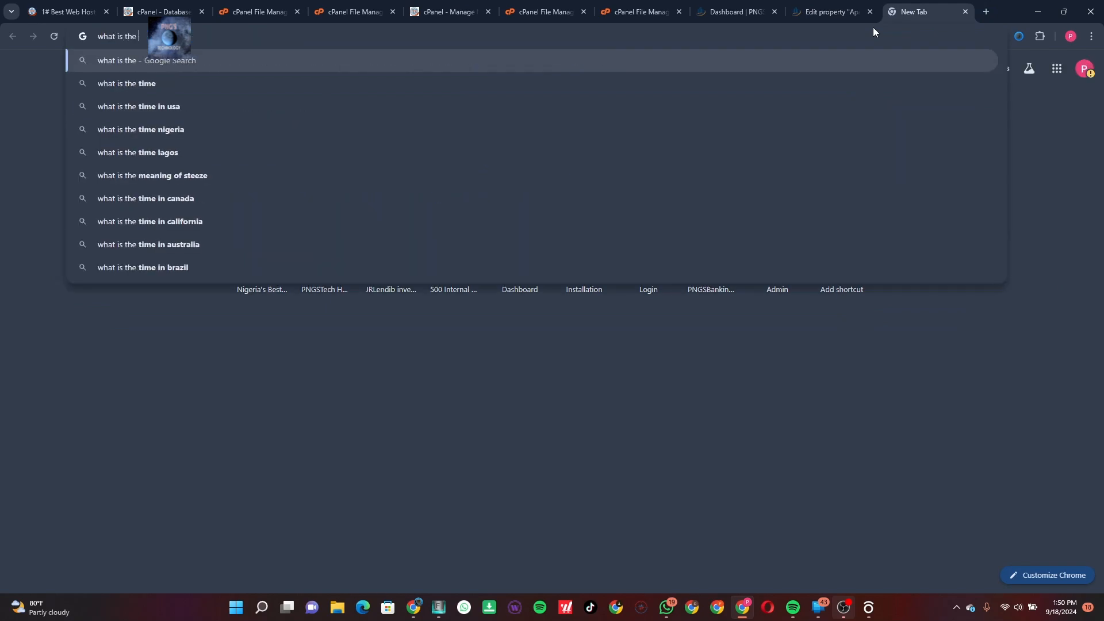
text( logitu)
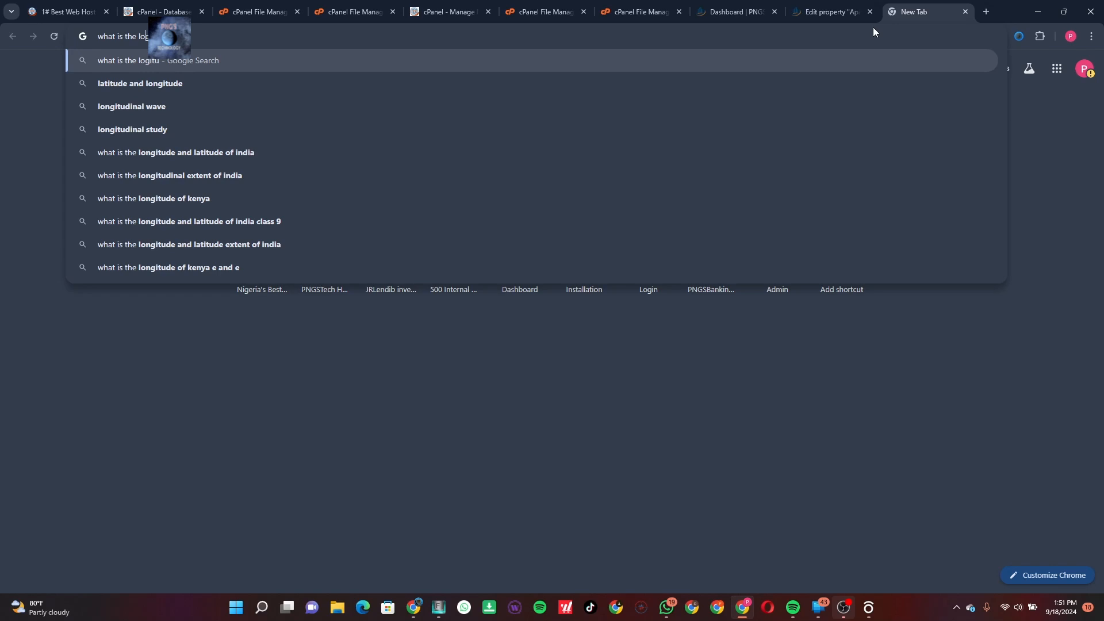
text(n)
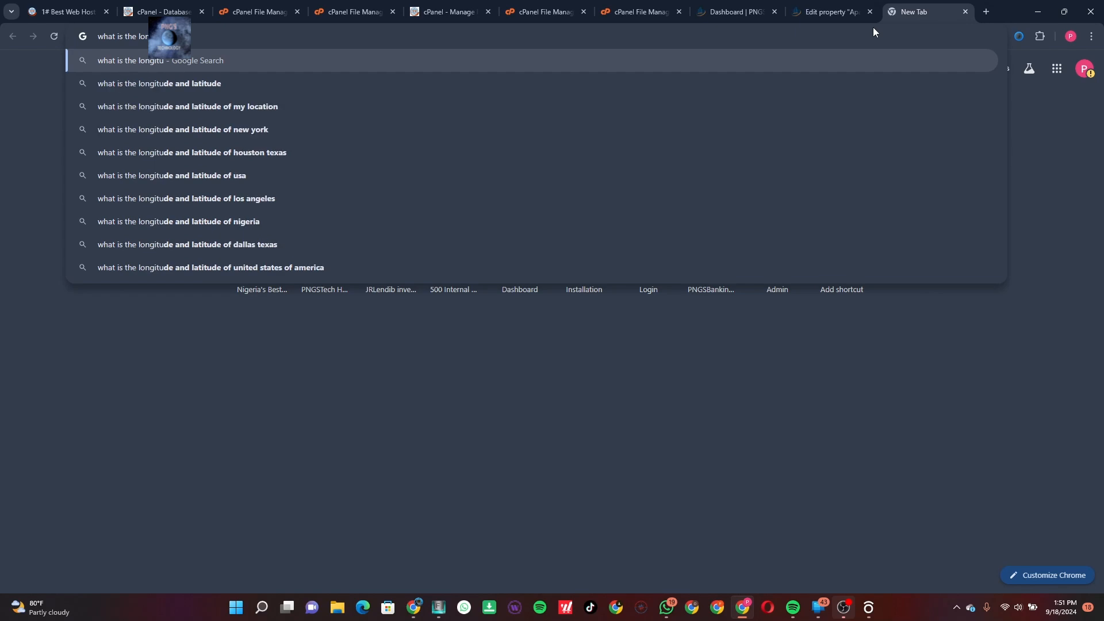
text(de)
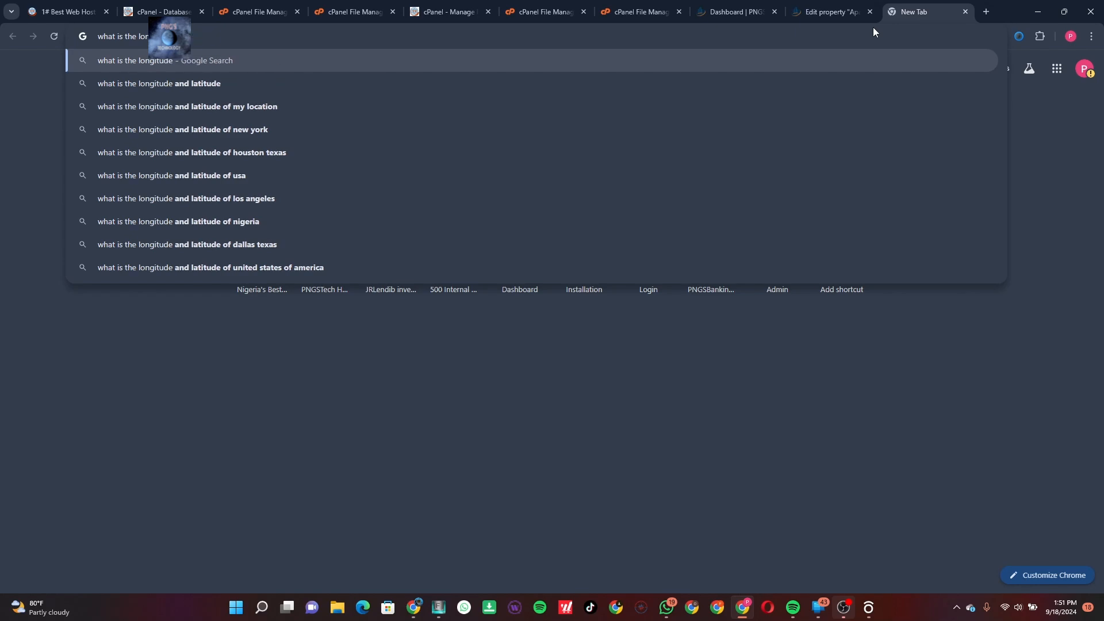
text( and latitude)
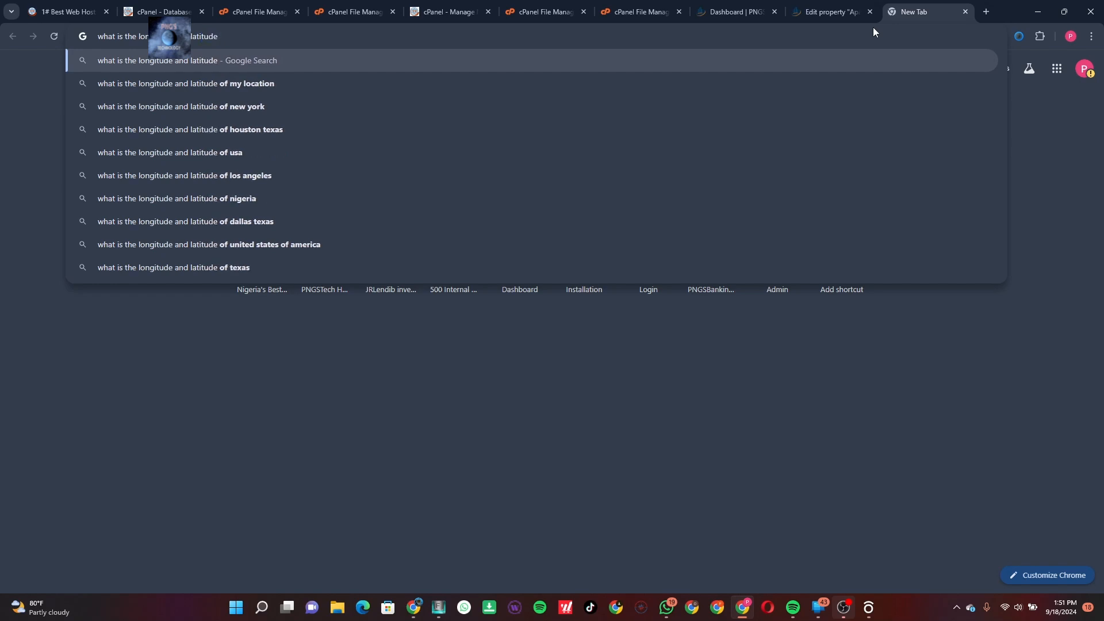
text(of )
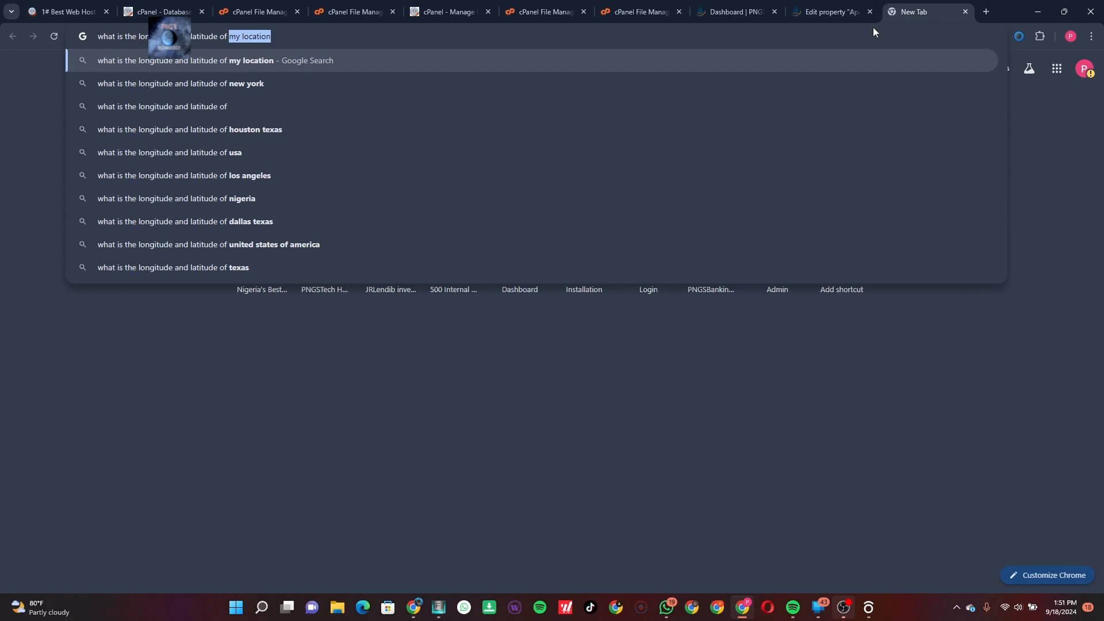
text(lkeja)
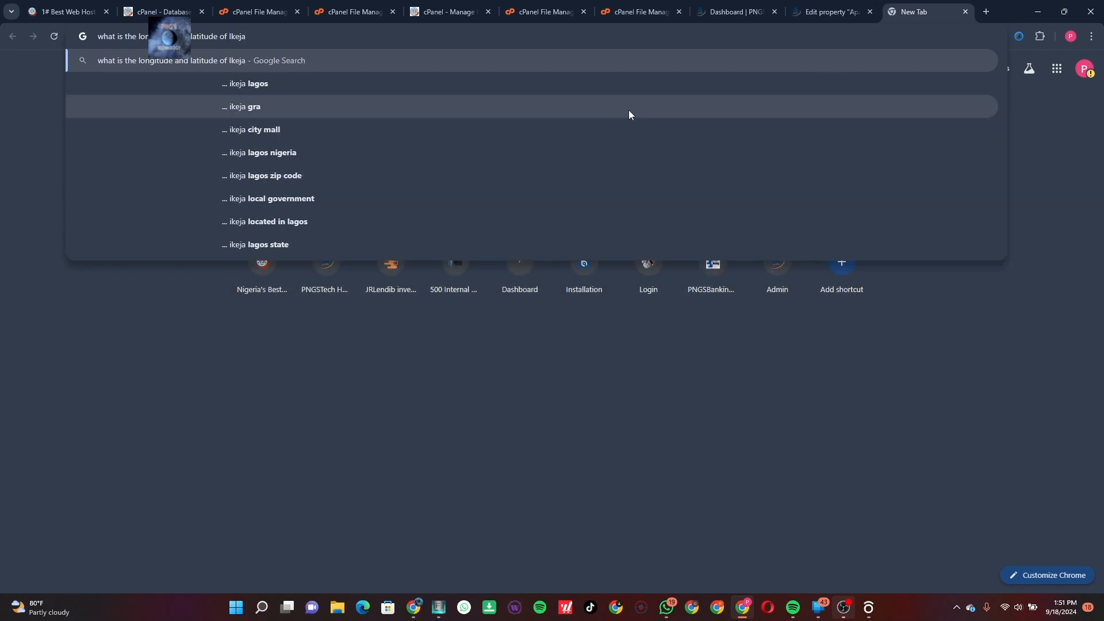
click(627, 88)
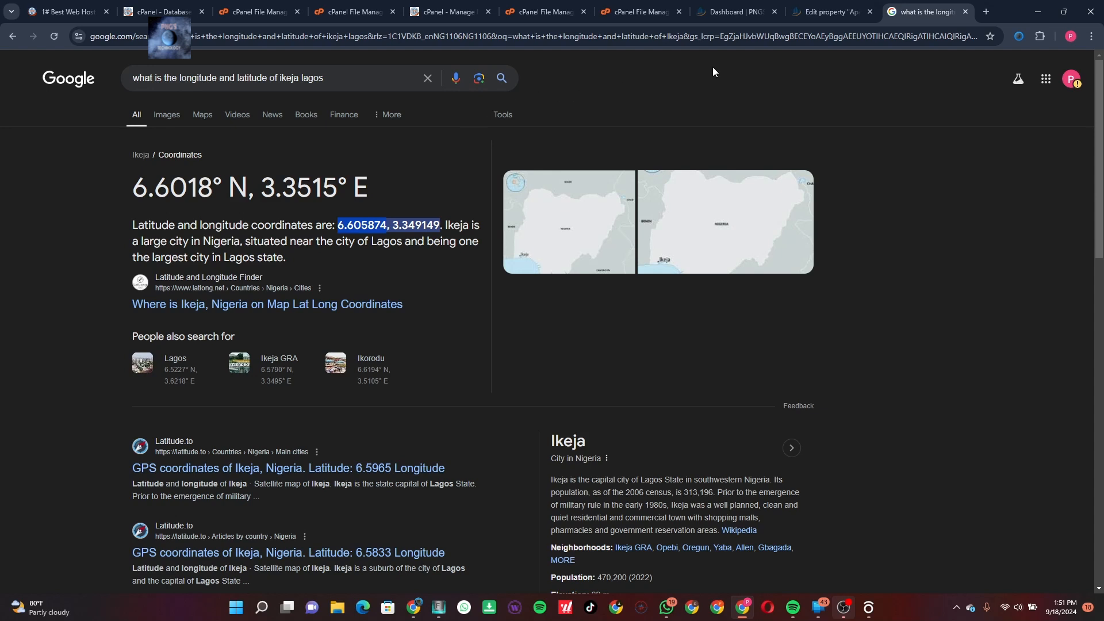
Step: Copy Ikeja's latitude from the Google result and set the property's latitude to 6.605874
click(843, 14)
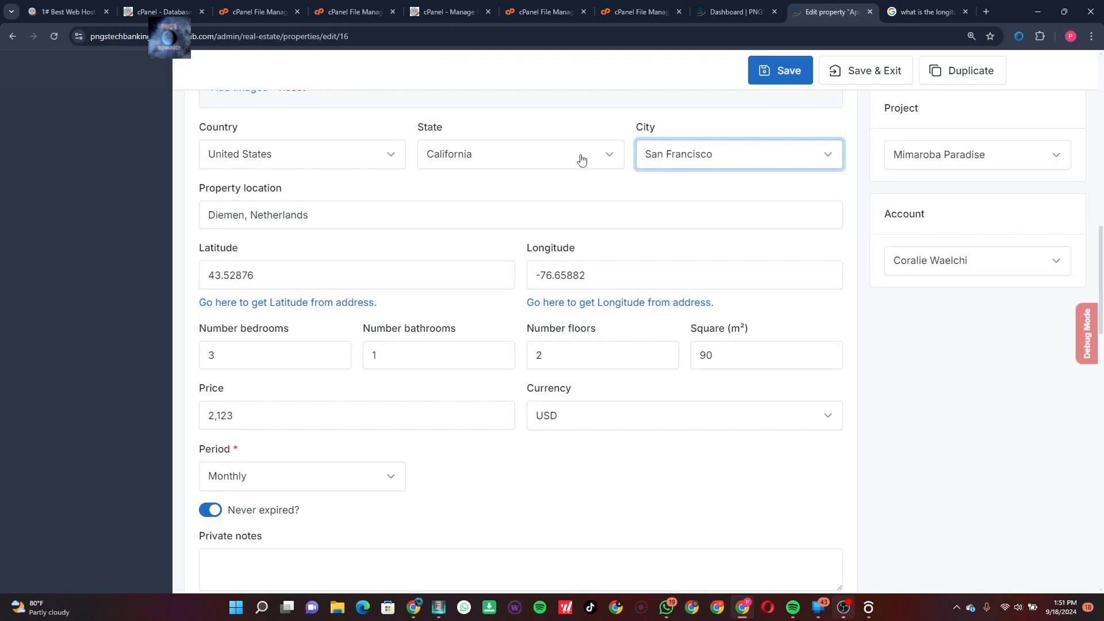
click(358, 273)
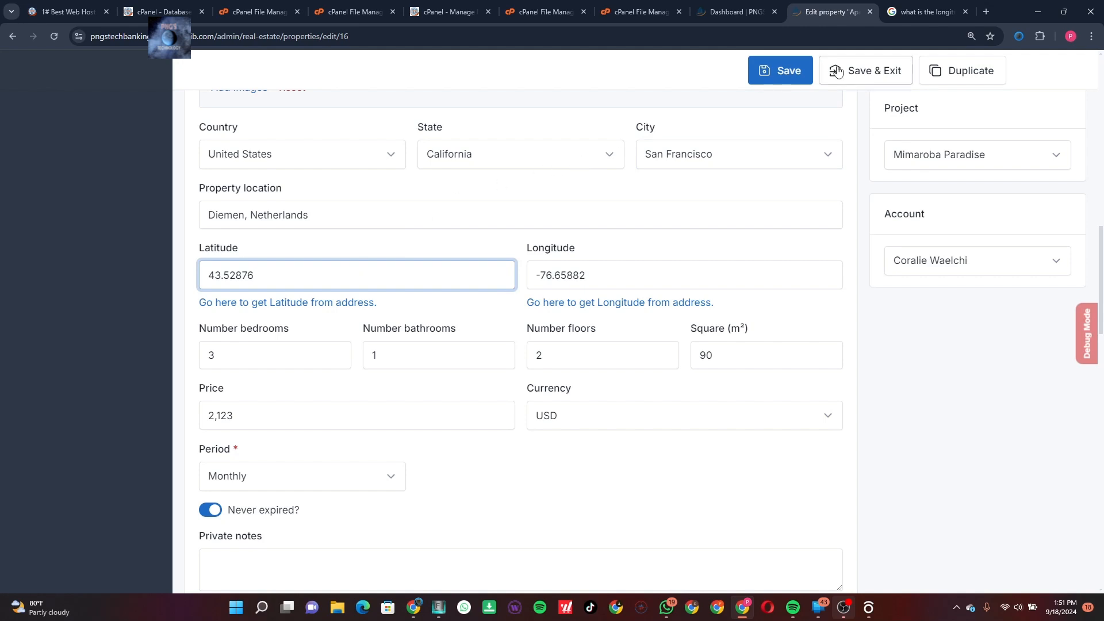
click(916, 12)
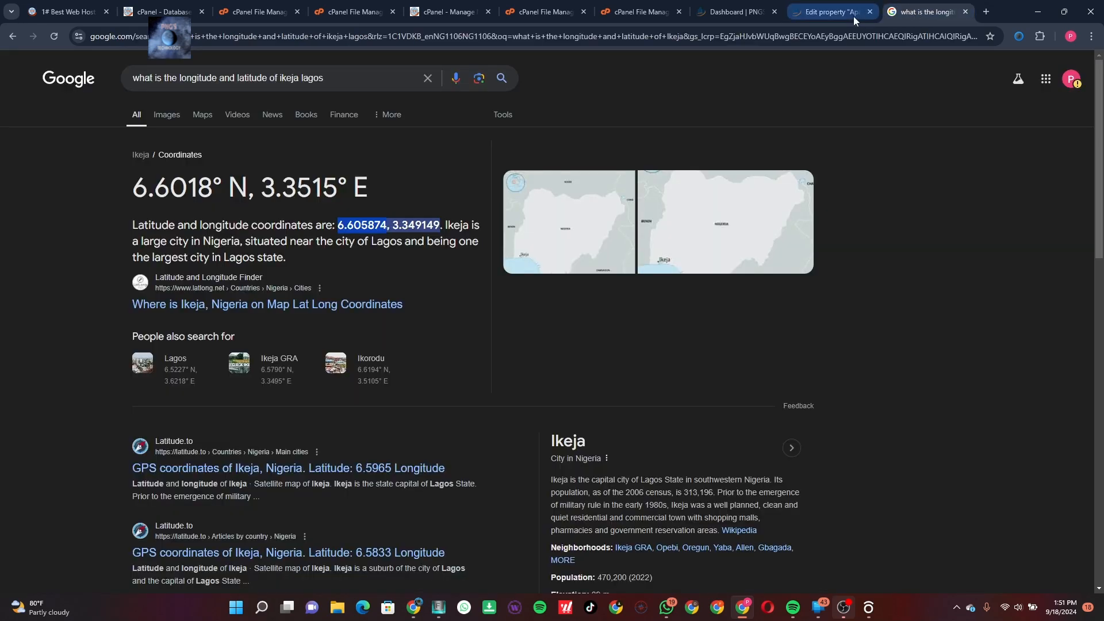
click(834, 13)
key(ctrl+a)
text(6.605874)
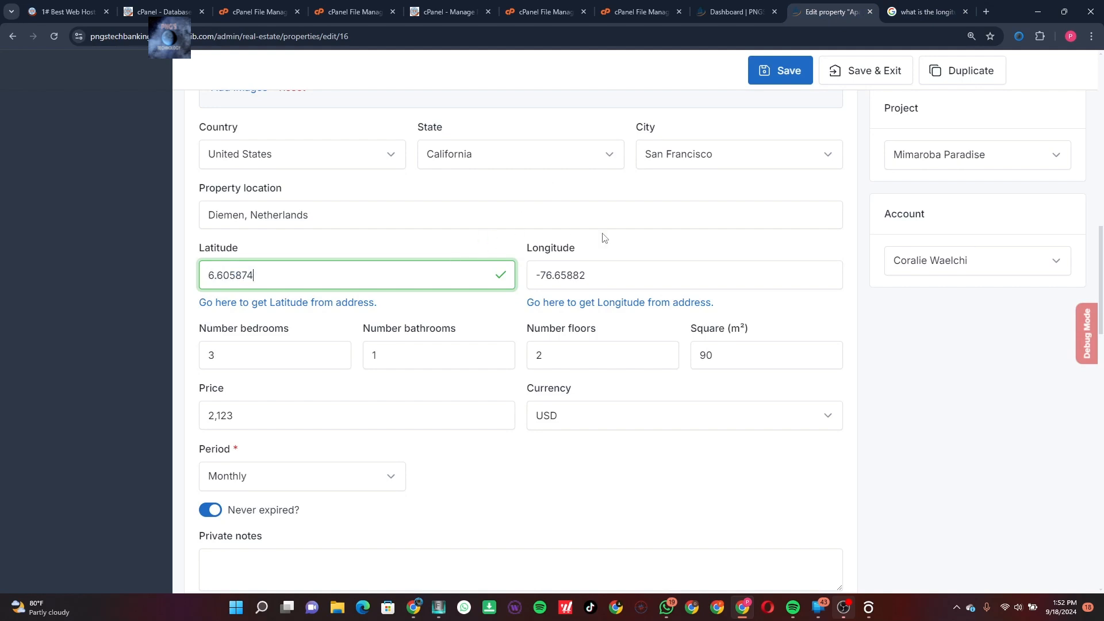
Step: Copy Ikeja's longitude from the Google result and set the property's longitude to 3.349149
click(911, 13)
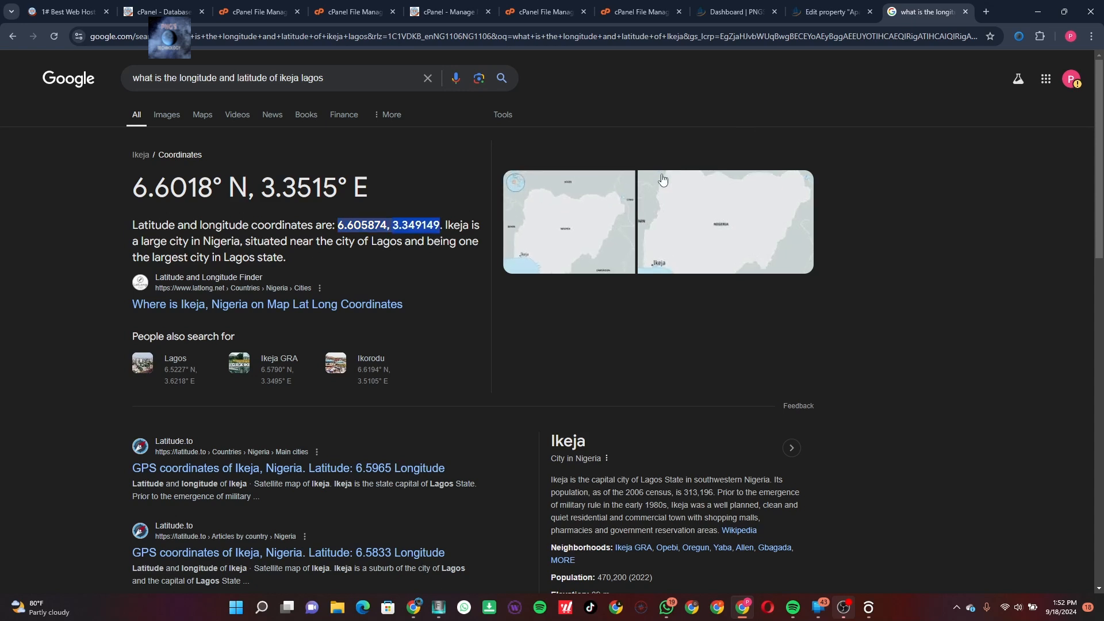
click(829, 12)
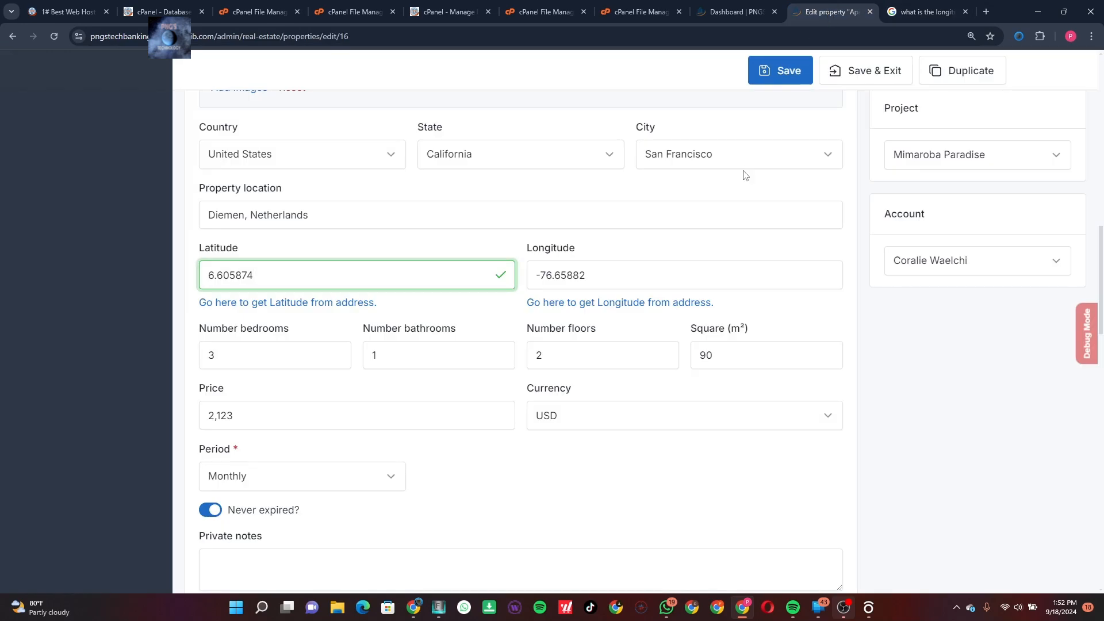
click(679, 277)
key(ctrl+a)
text(3.349149)
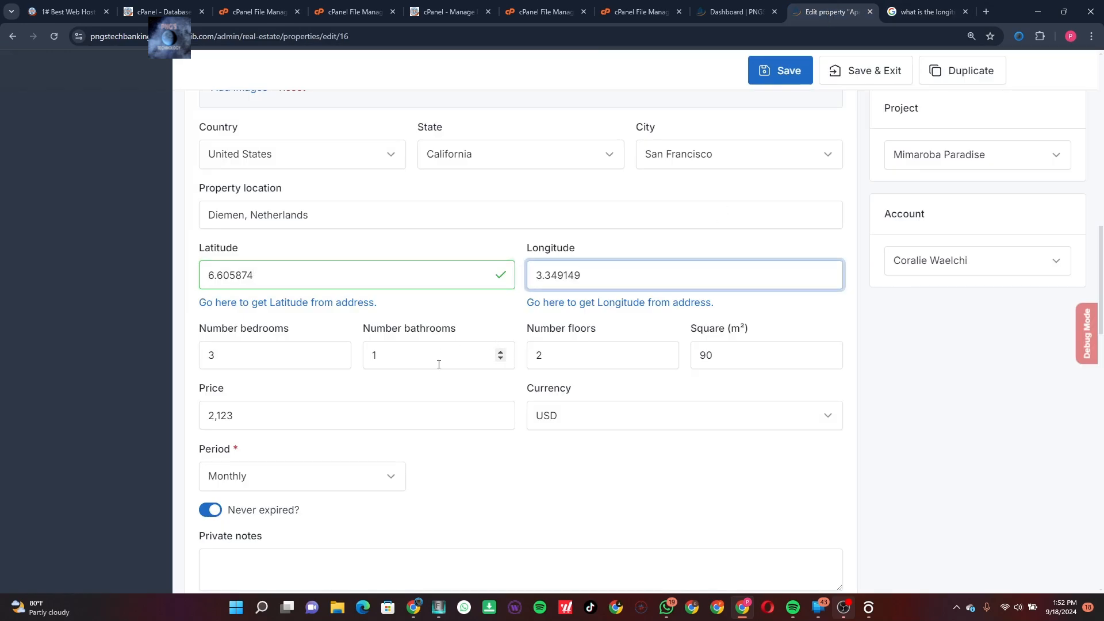
Step: Set the property's number of bathrooms to 4
scroll(424, 396, down, 1)
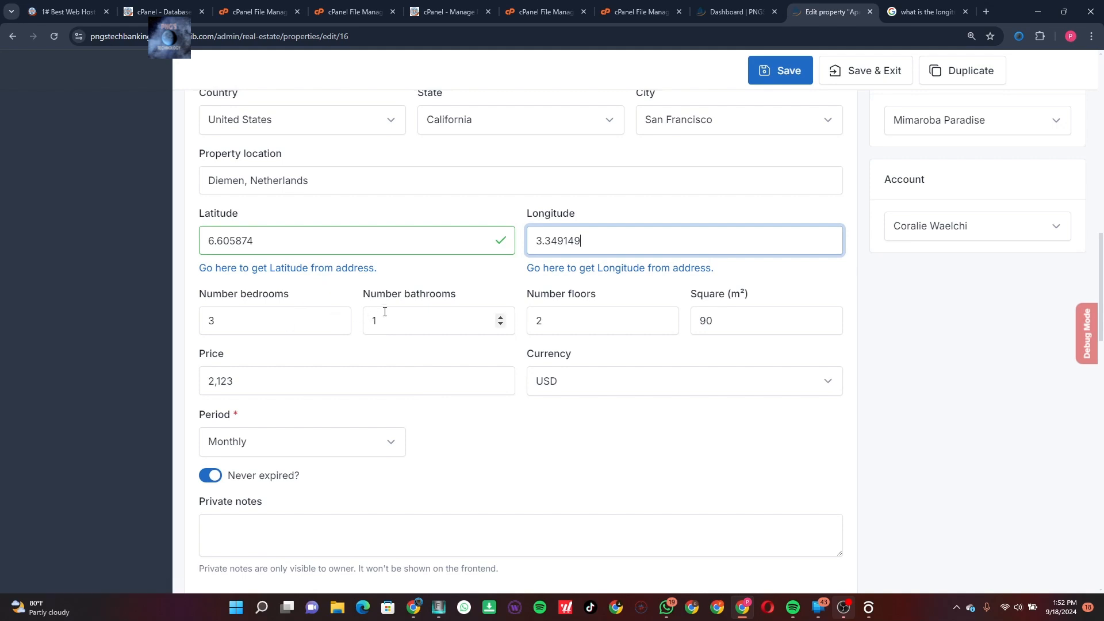
click(499, 318)
click(499, 318)
click(499, 318)
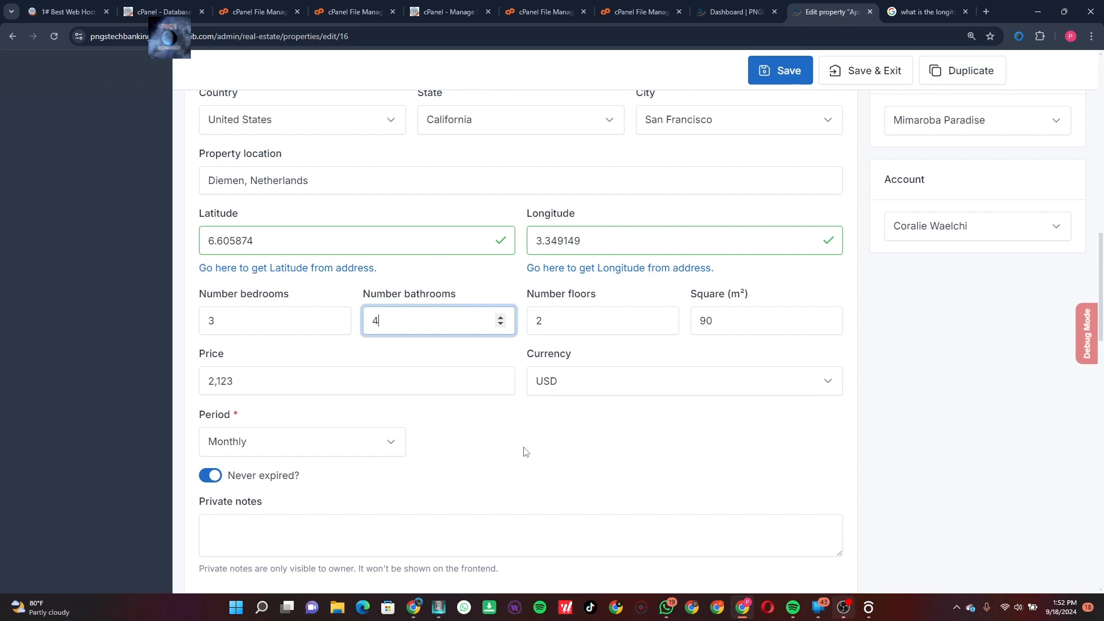
Step: Review the property's price, period, private notes, facility distances, custom fields and features down to the YouTube video thumbnail
scroll(523, 451, down, 1)
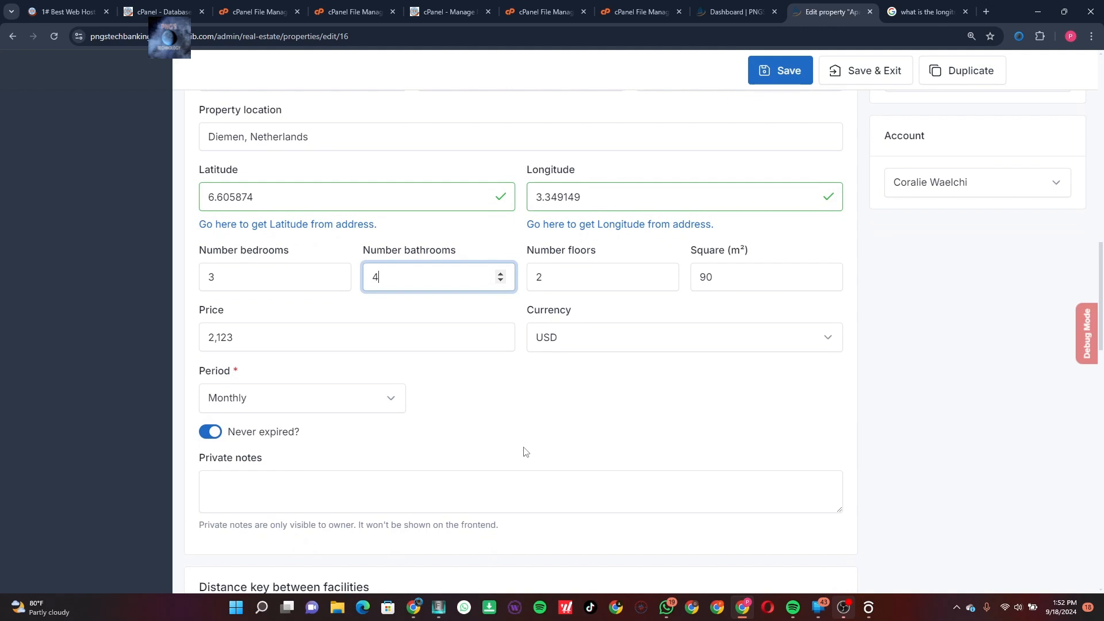
scroll(524, 451, down, 2)
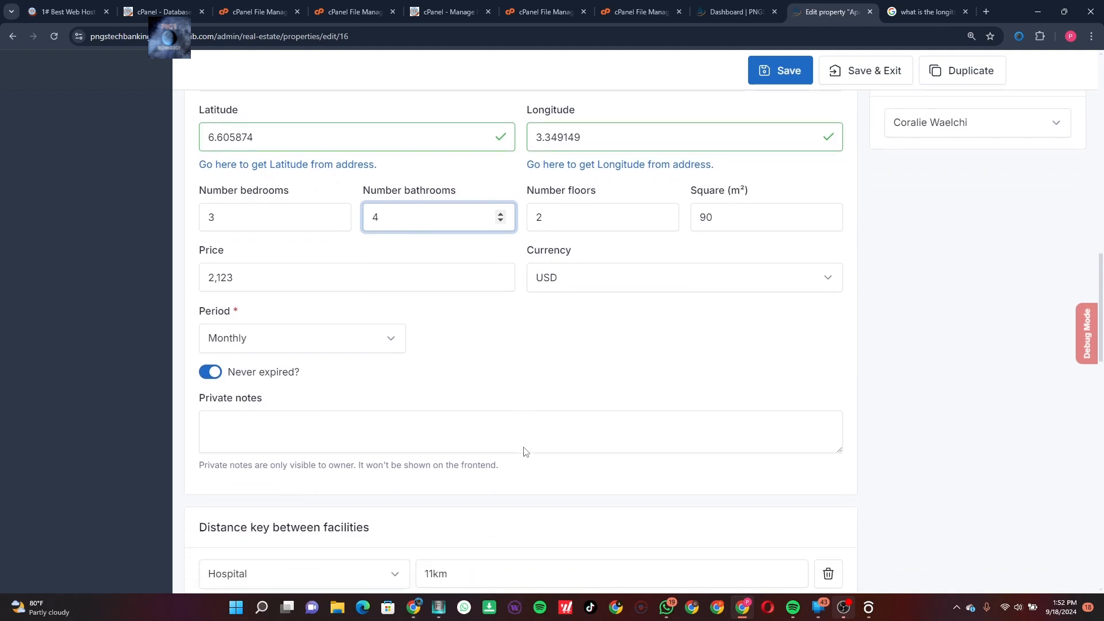
click(524, 451)
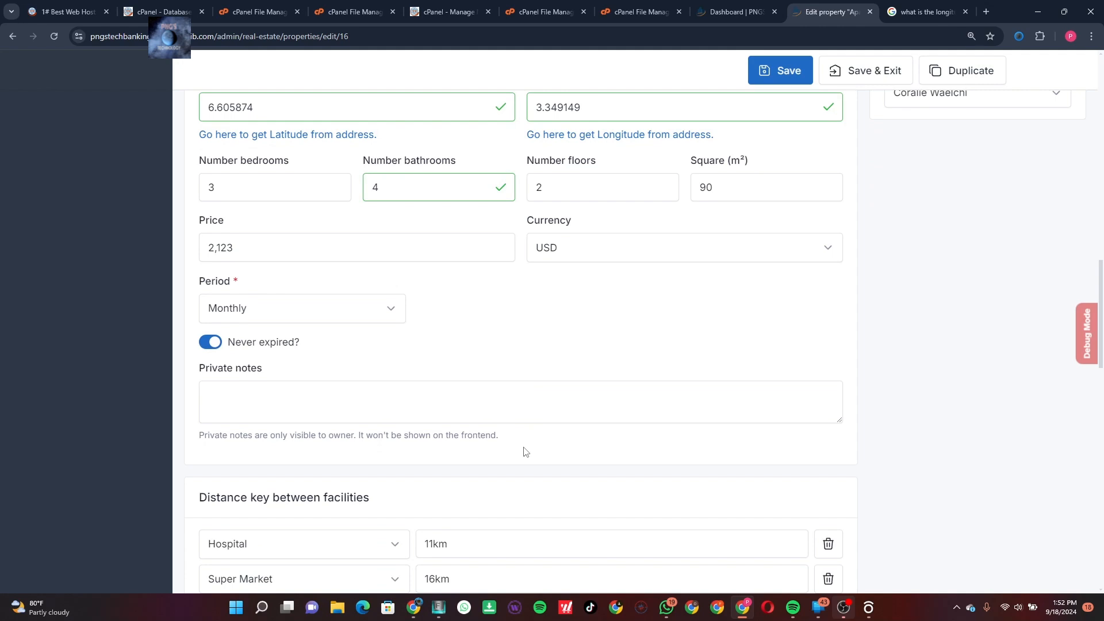
scroll(524, 452, down, 2)
scroll(523, 451, down, 3)
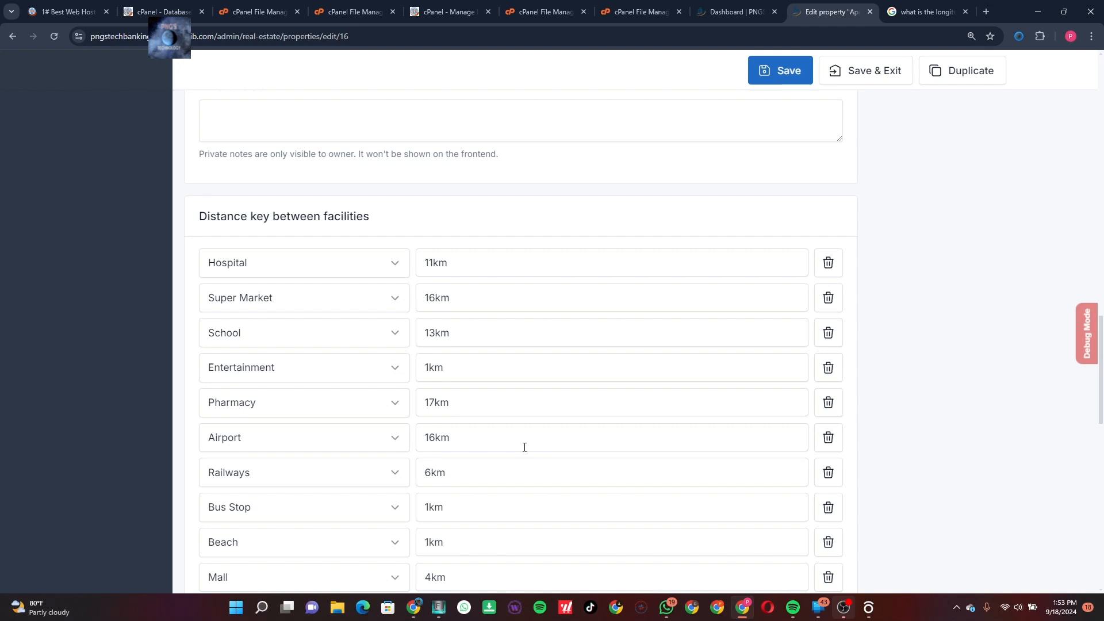
scroll(525, 447, down, 3)
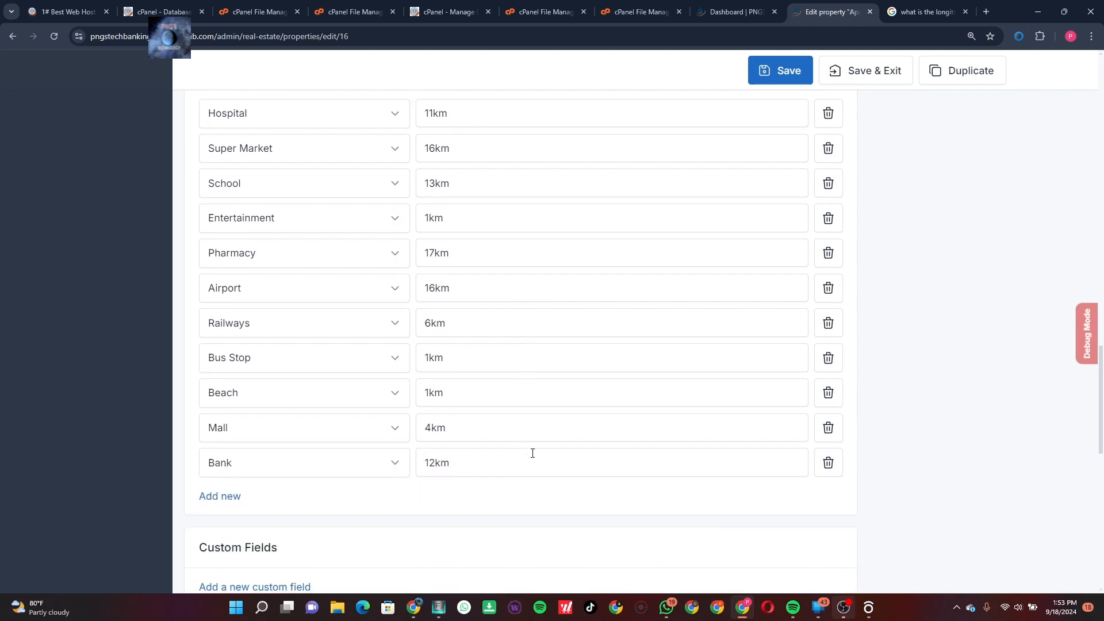
scroll(532, 453, down, 2)
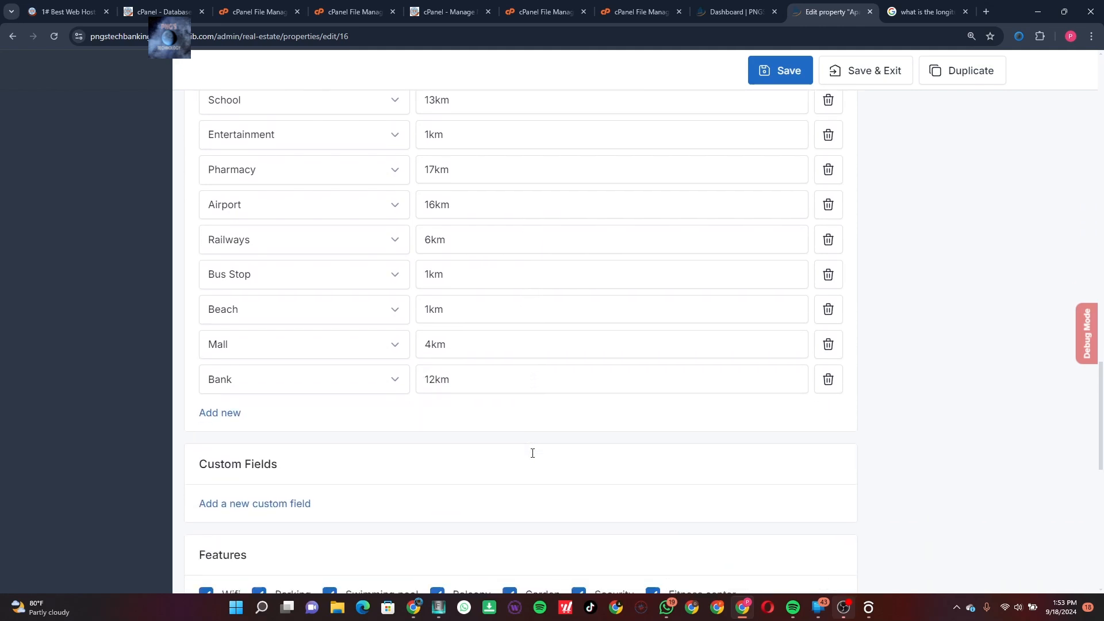
scroll(532, 453, down, 3)
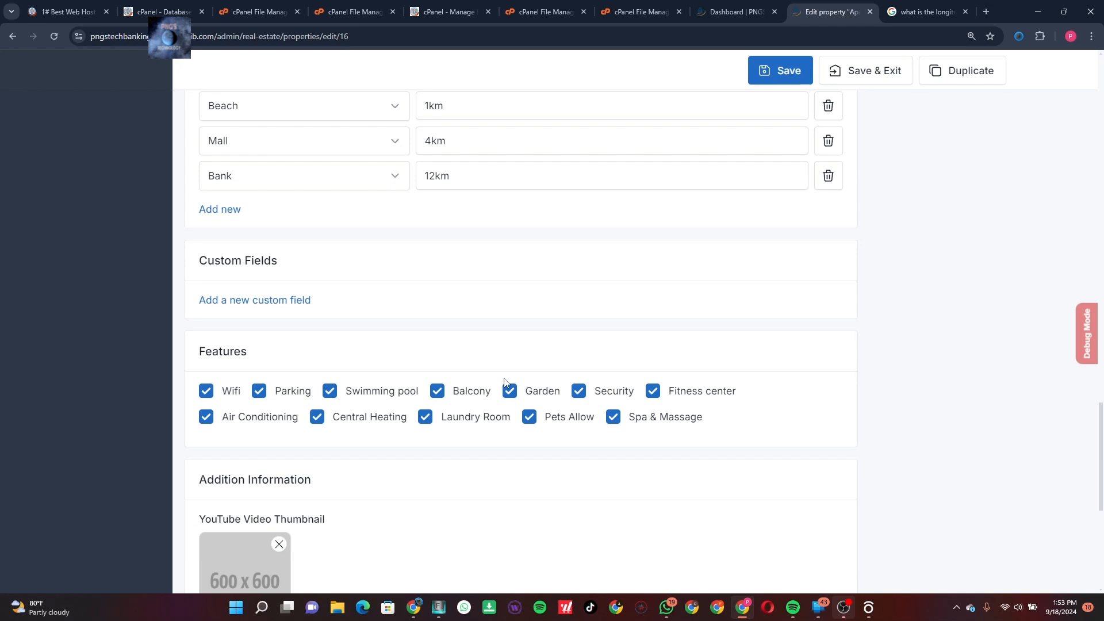
scroll(505, 383, down, 3)
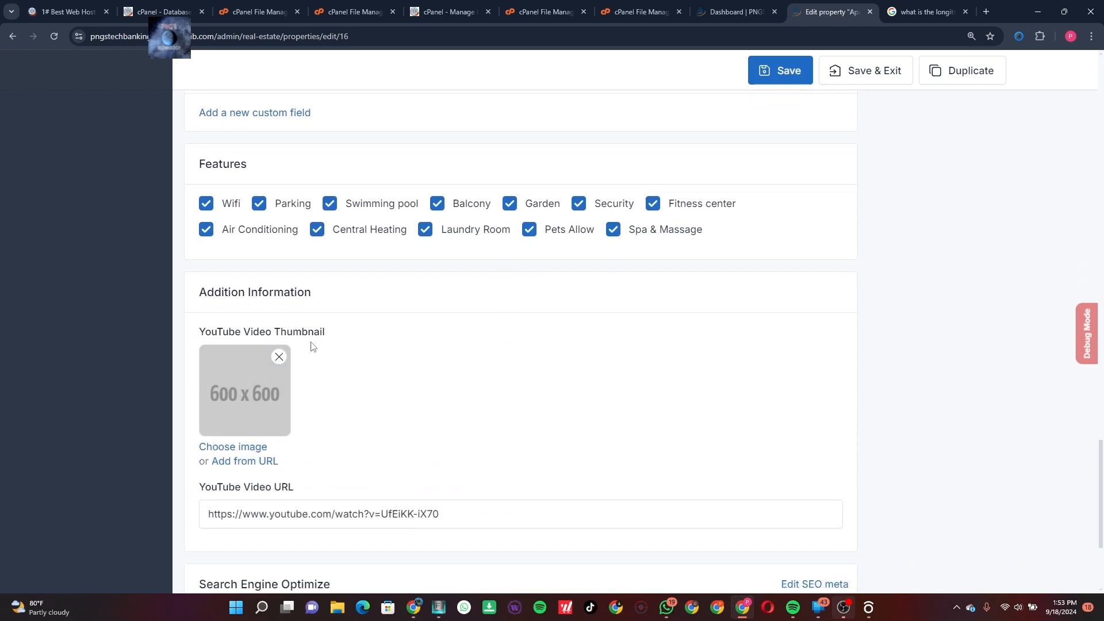
Step: Remove the placeholder YouTube video thumbnail and insert the photo p-3 from the media gallery in its place
click(280, 357)
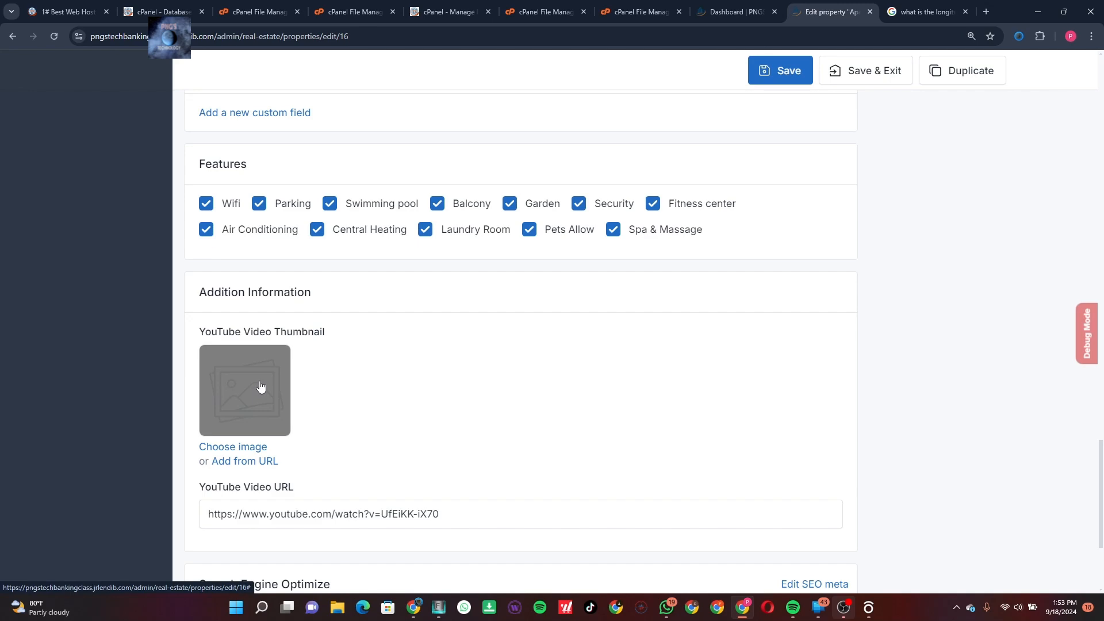
click(261, 386)
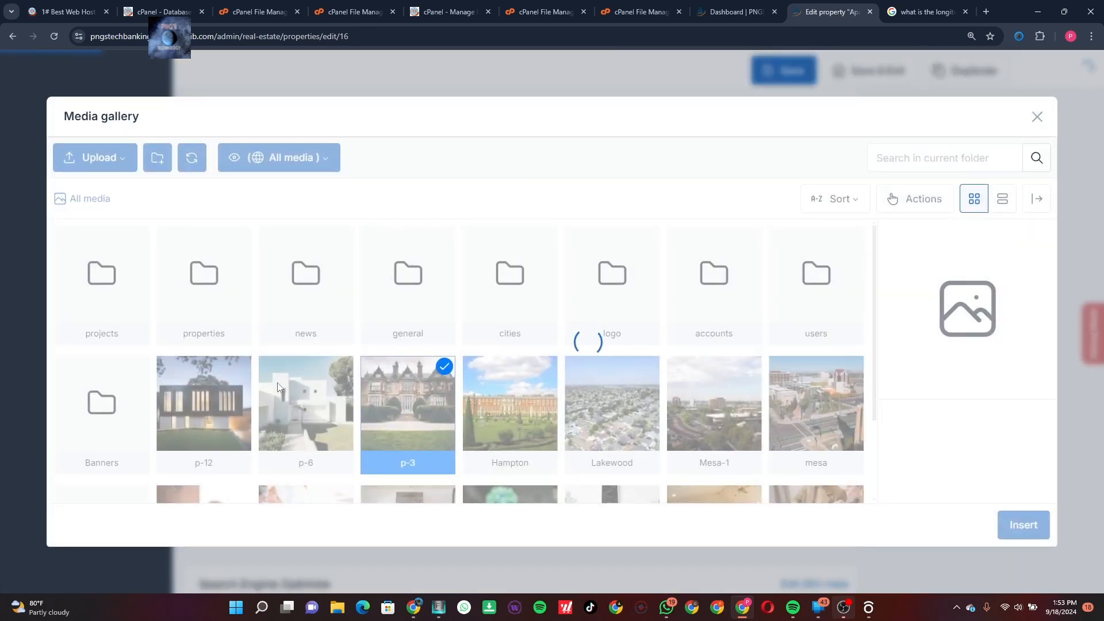
click(413, 402)
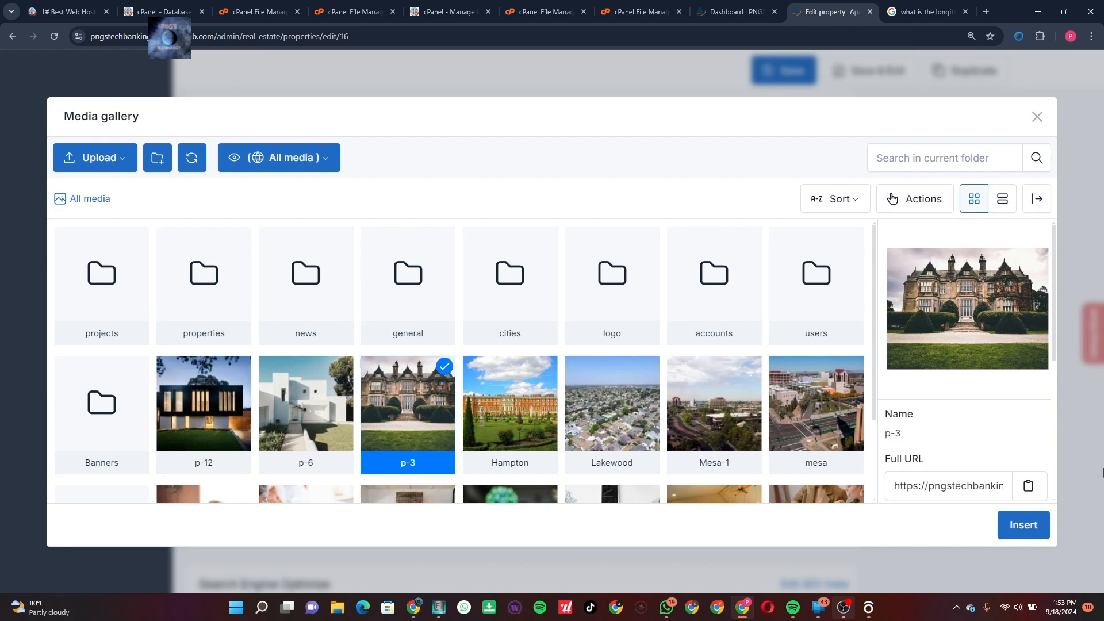
click(1023, 524)
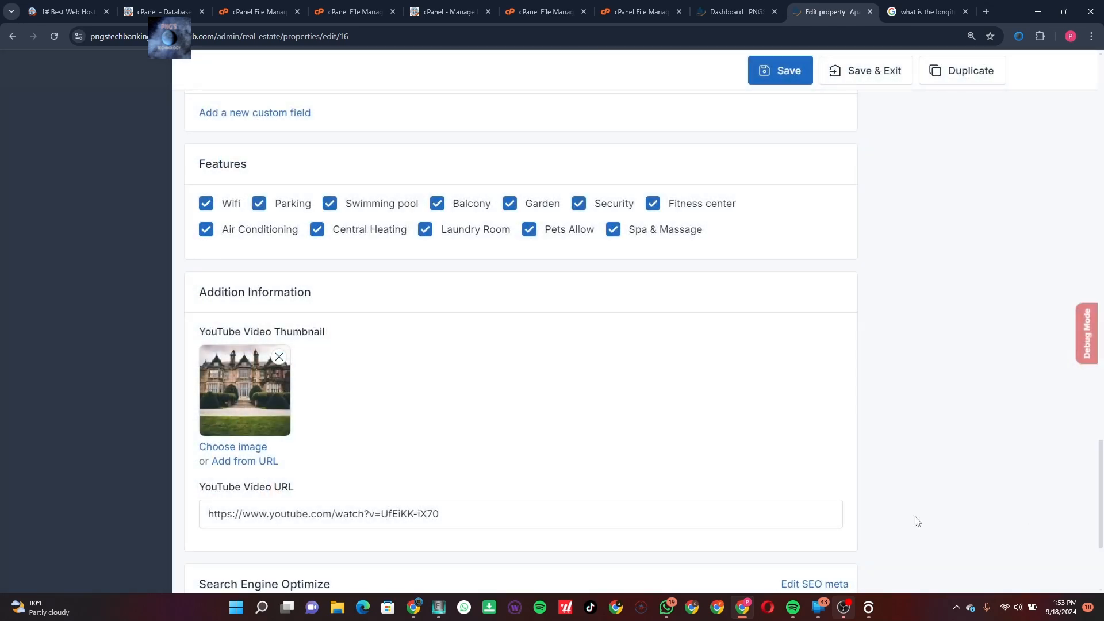
Step: Go to YouTube from the Google results page and play the ProsperPNG playlist "Website development and project"
scroll(525, 478, down, 1)
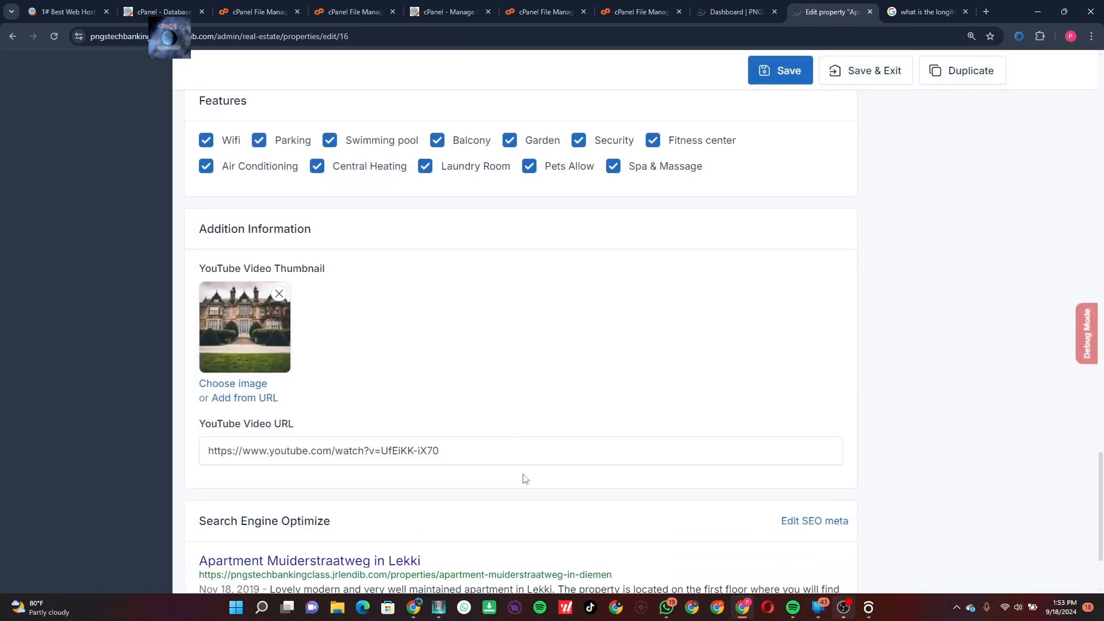
click(464, 448)
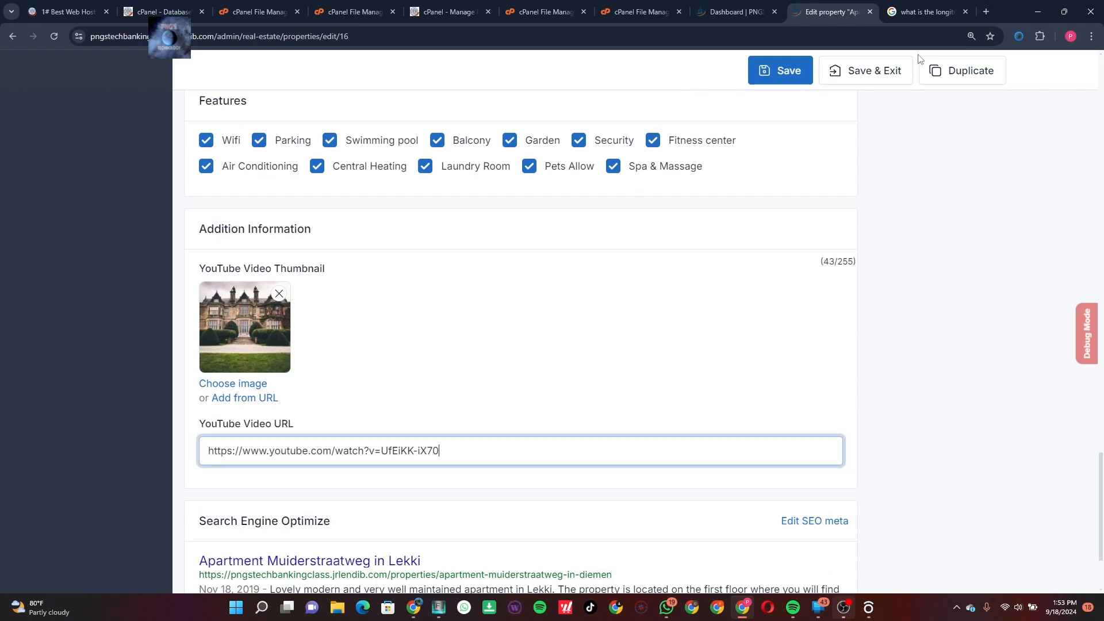
click(916, 13)
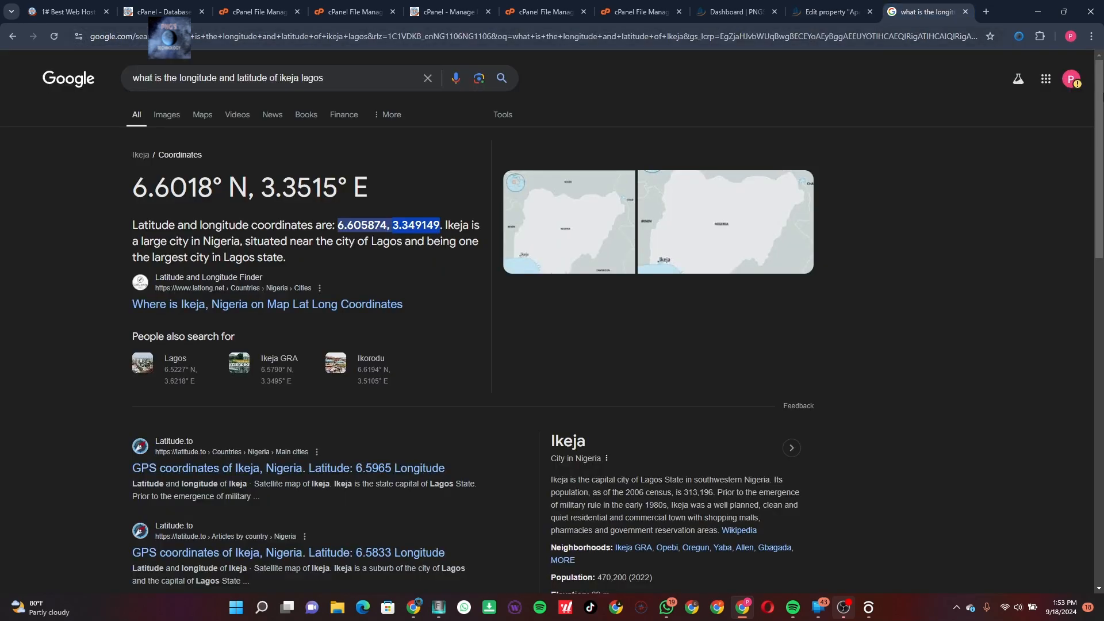
click(1043, 87)
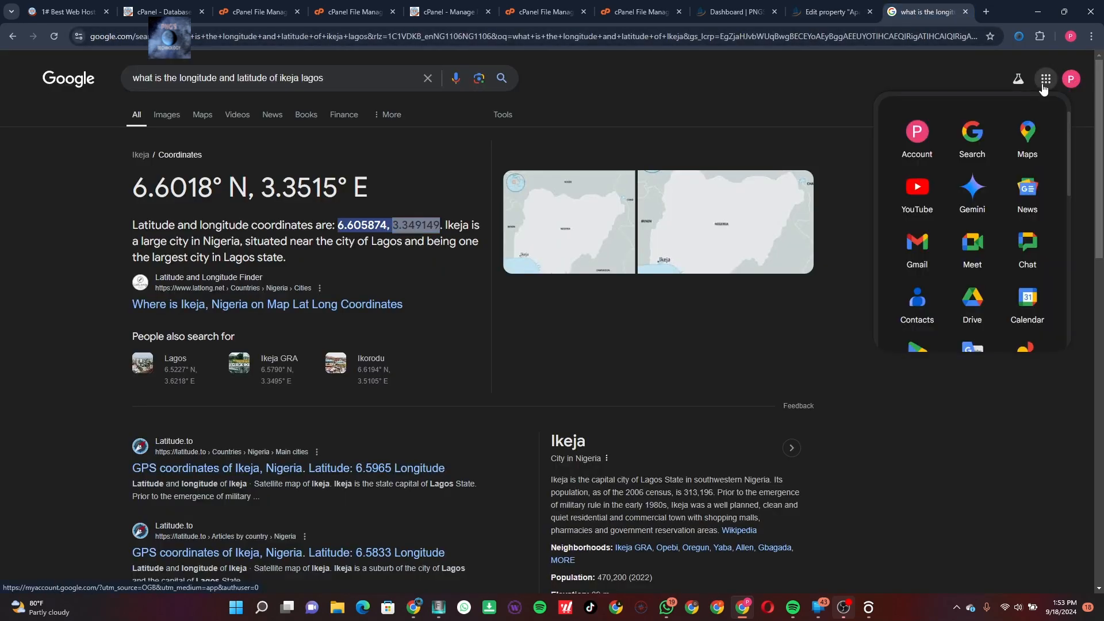
click(907, 192)
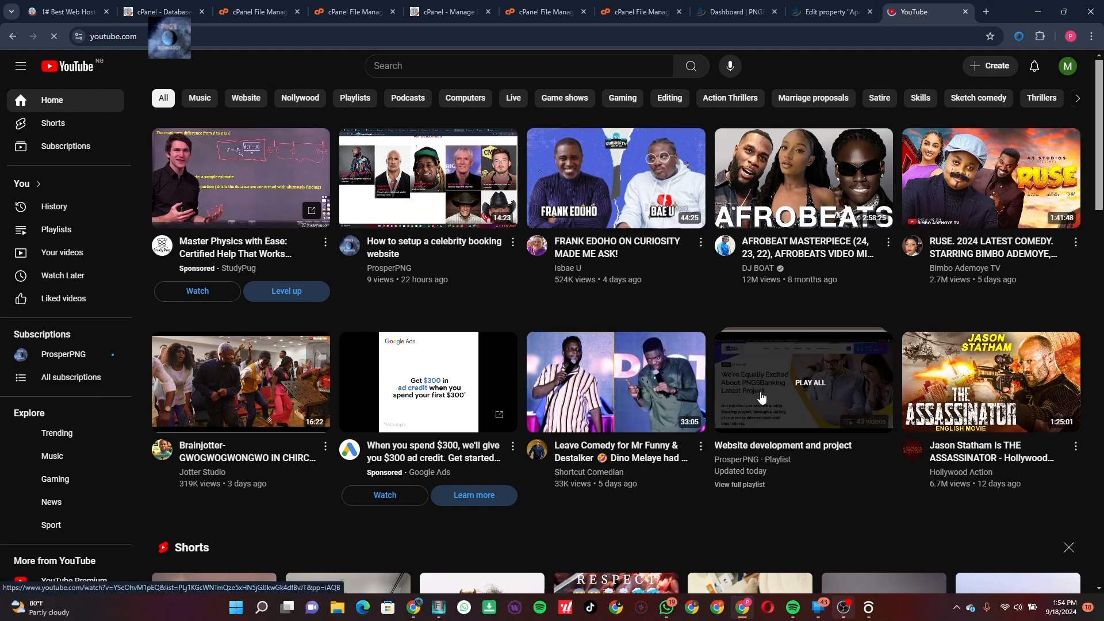
click(789, 412)
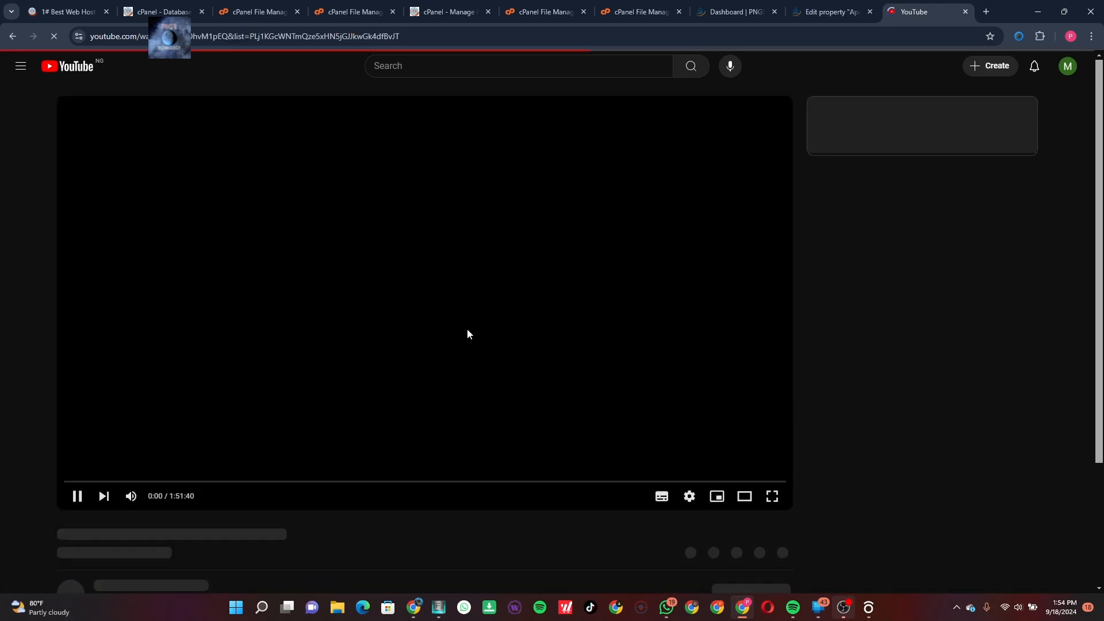
Step: Like the video "How to build an online bank website with WordPress" and copy its share link
scroll(645, 305, down, 2)
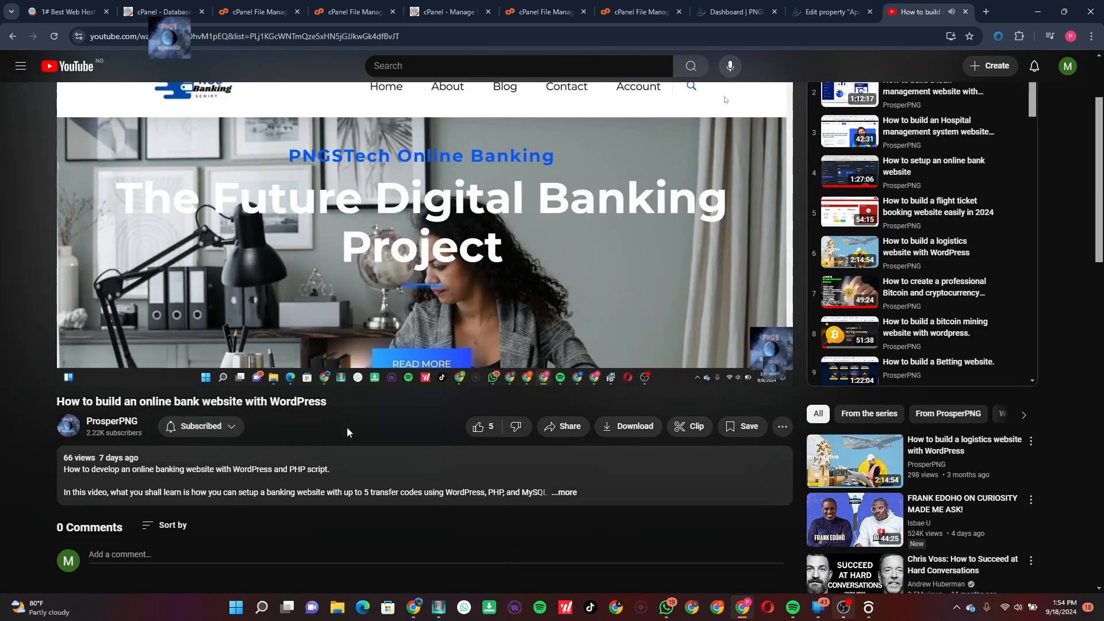
click(486, 427)
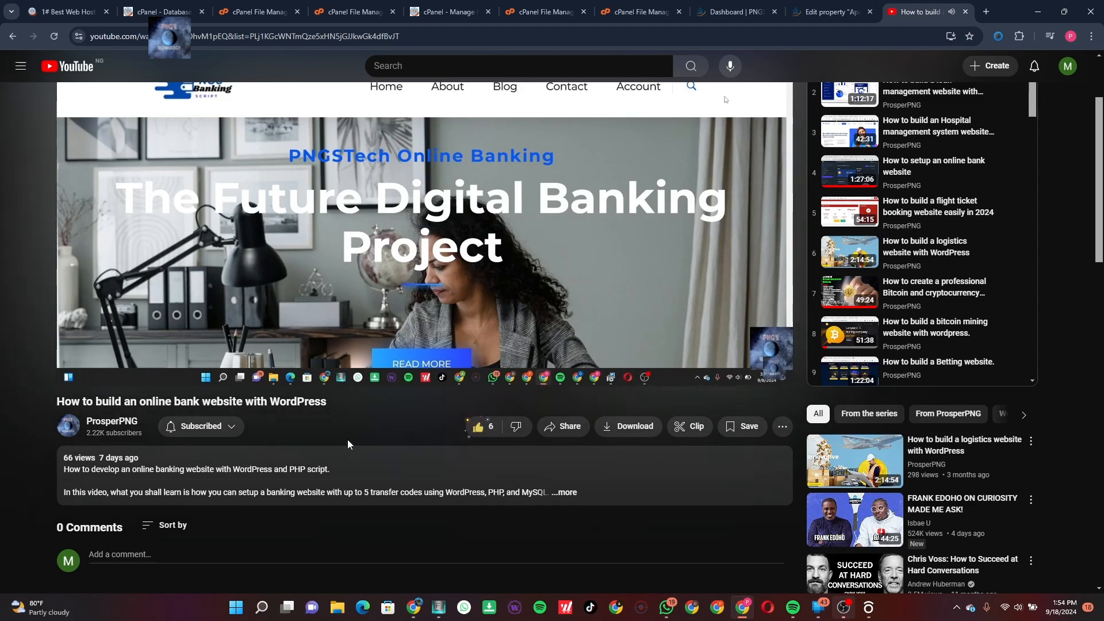
click(566, 431)
click(656, 385)
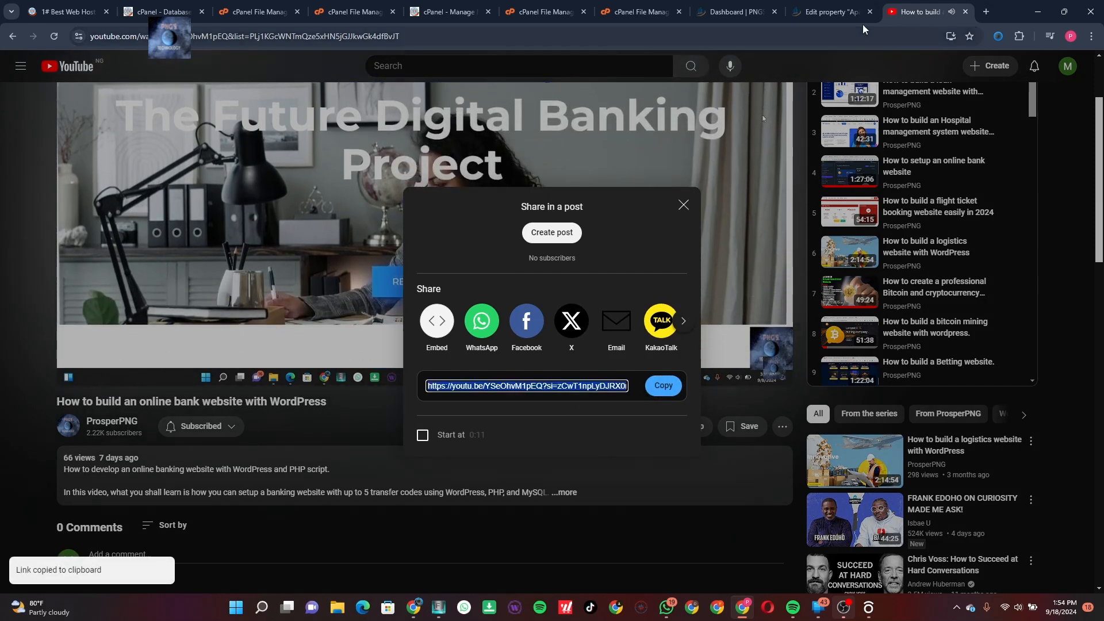
click(838, 16)
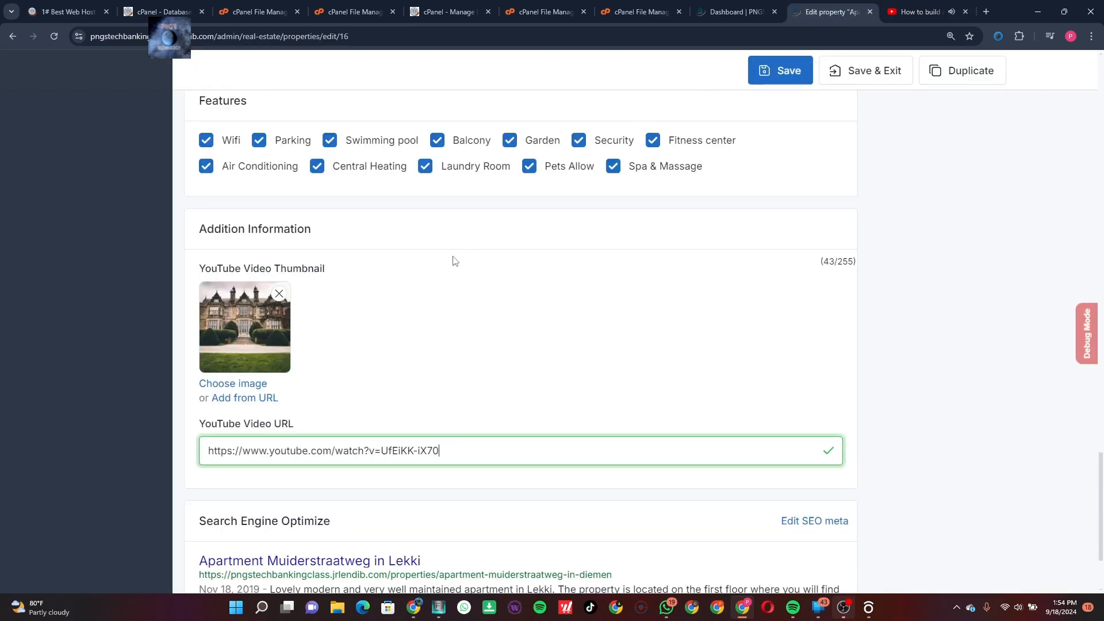
key(ctrl+a)
key(ctrl+v)
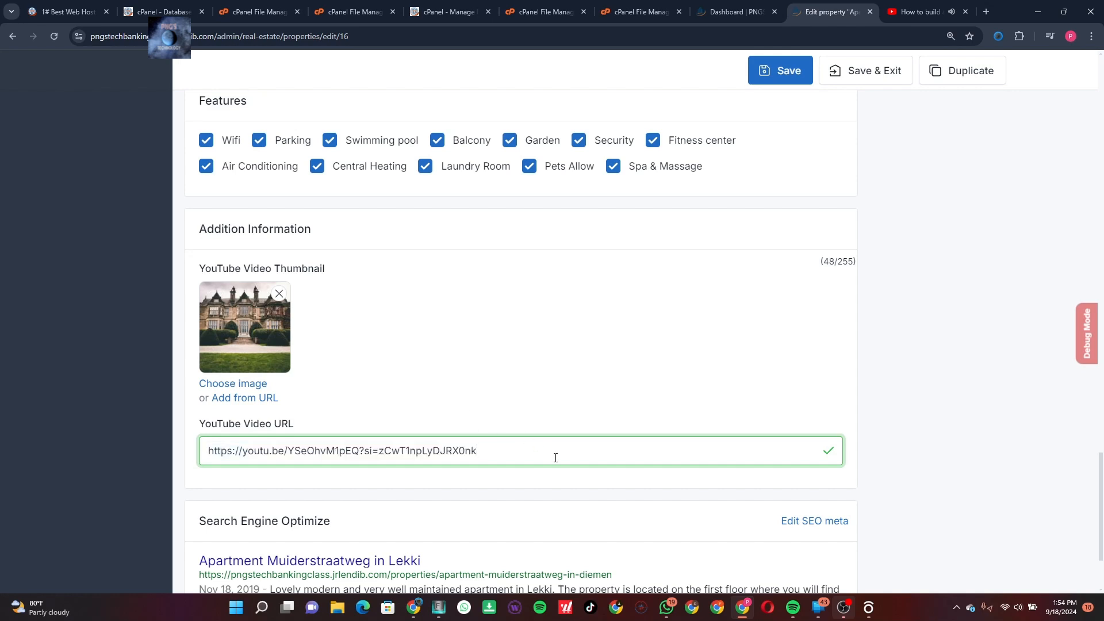
Step: Check the rest of the property form, including its SEO preview, and save the property
scroll(555, 453, down, 2)
scroll(555, 458, down, 1)
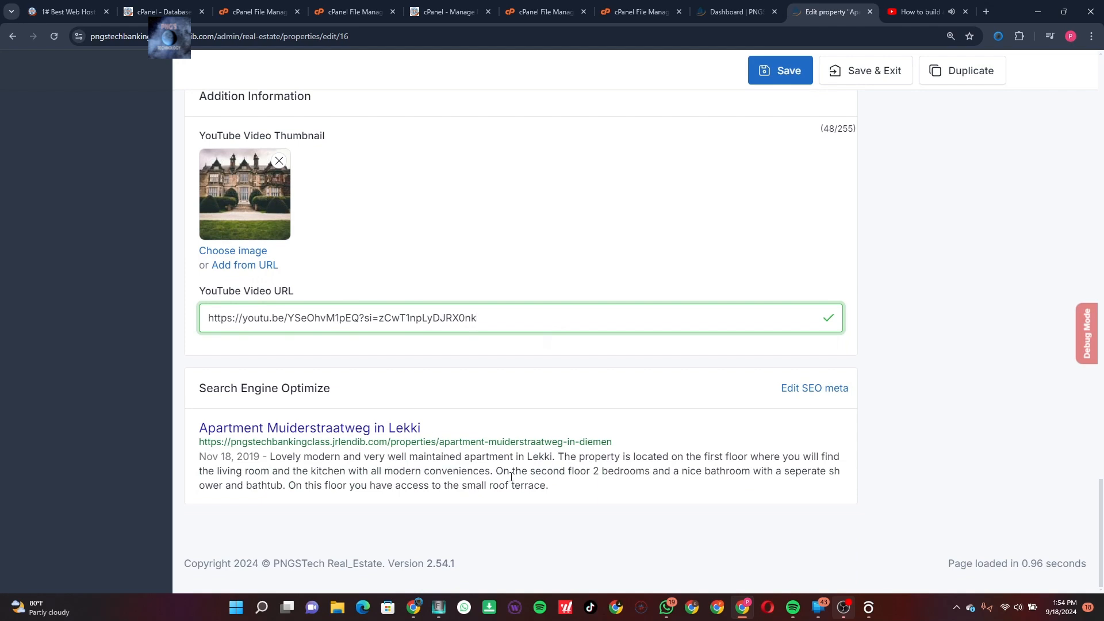
scroll(565, 473, up, 15)
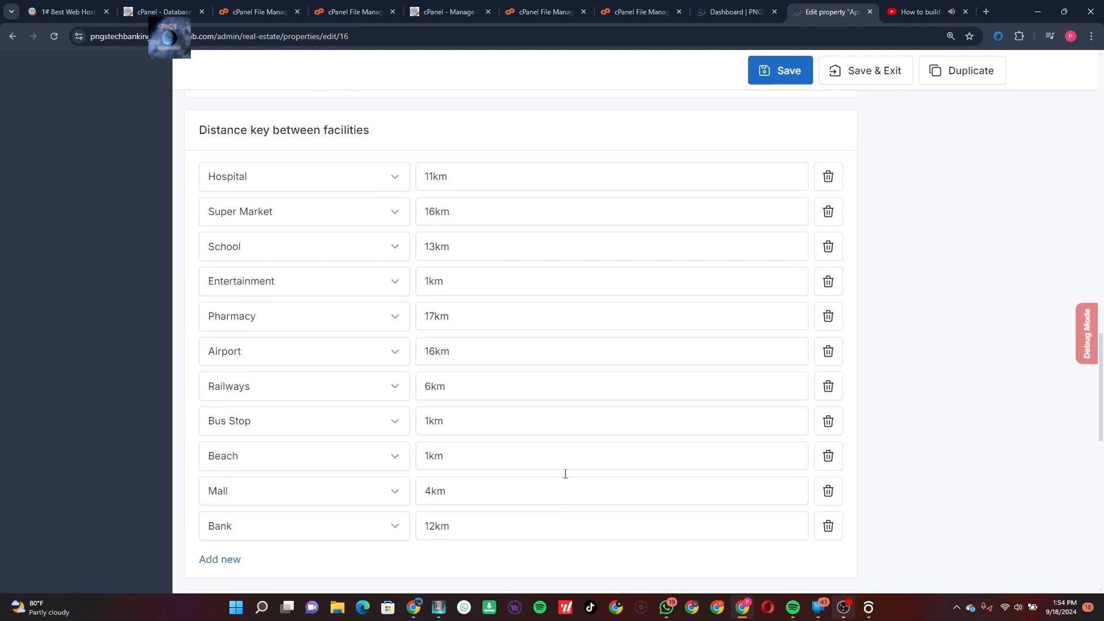
scroll(565, 473, up, 15)
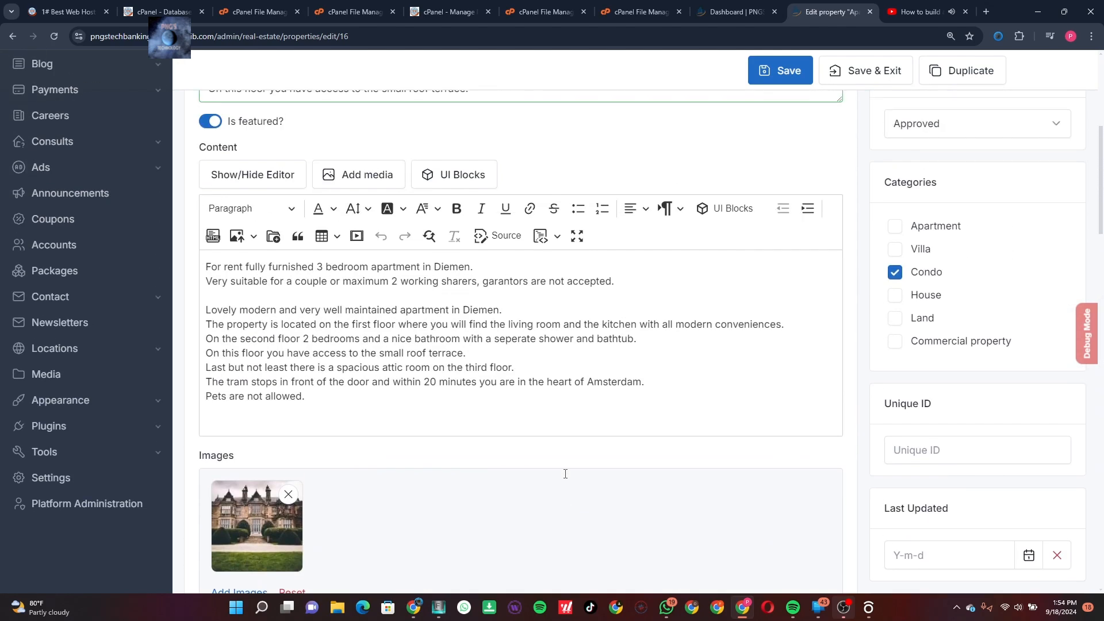
scroll(565, 473, up, 4)
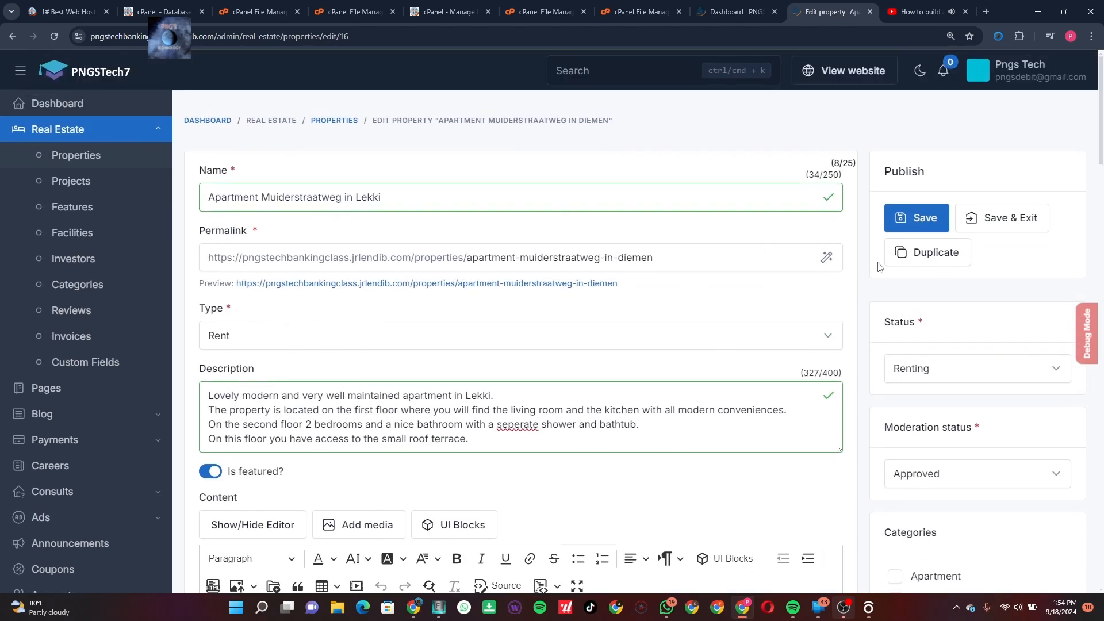
click(937, 215)
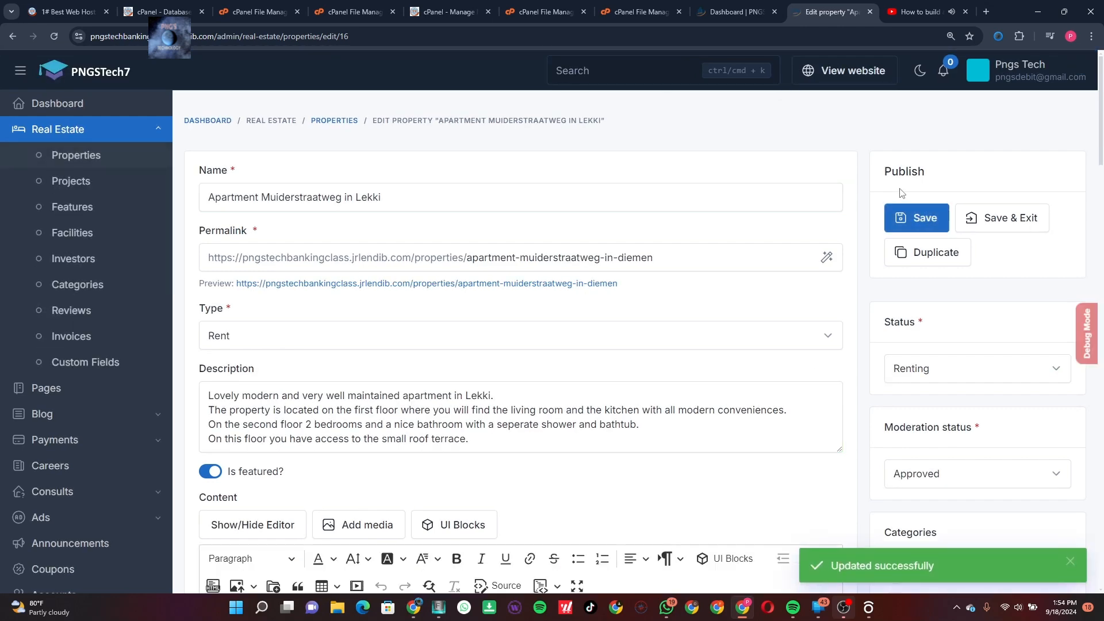
Step: Open the property's public page and review its photo, overview, description, facility distances, project information, location map and video section
click(473, 286)
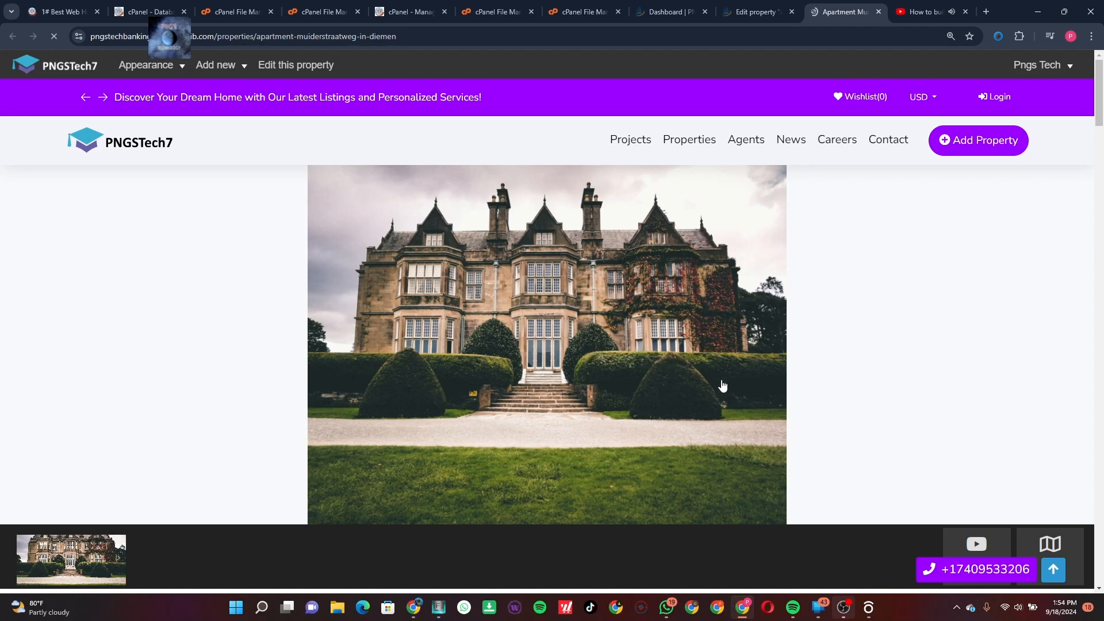
scroll(723, 386, down, 2)
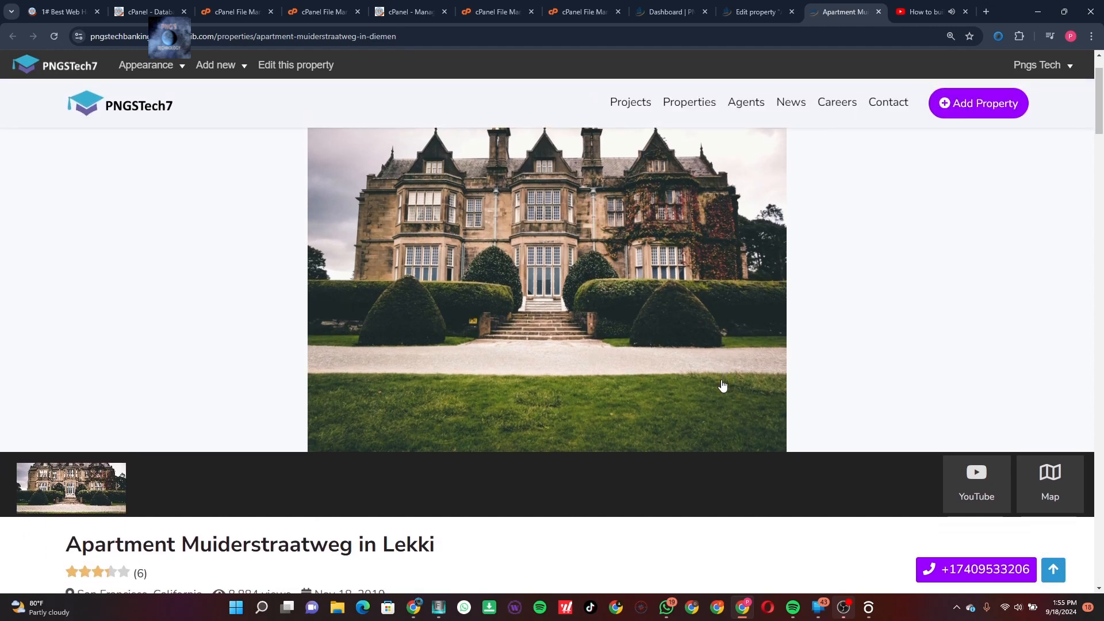
scroll(722, 386, down, 3)
scroll(722, 386, down, 4)
scroll(723, 385, down, 2)
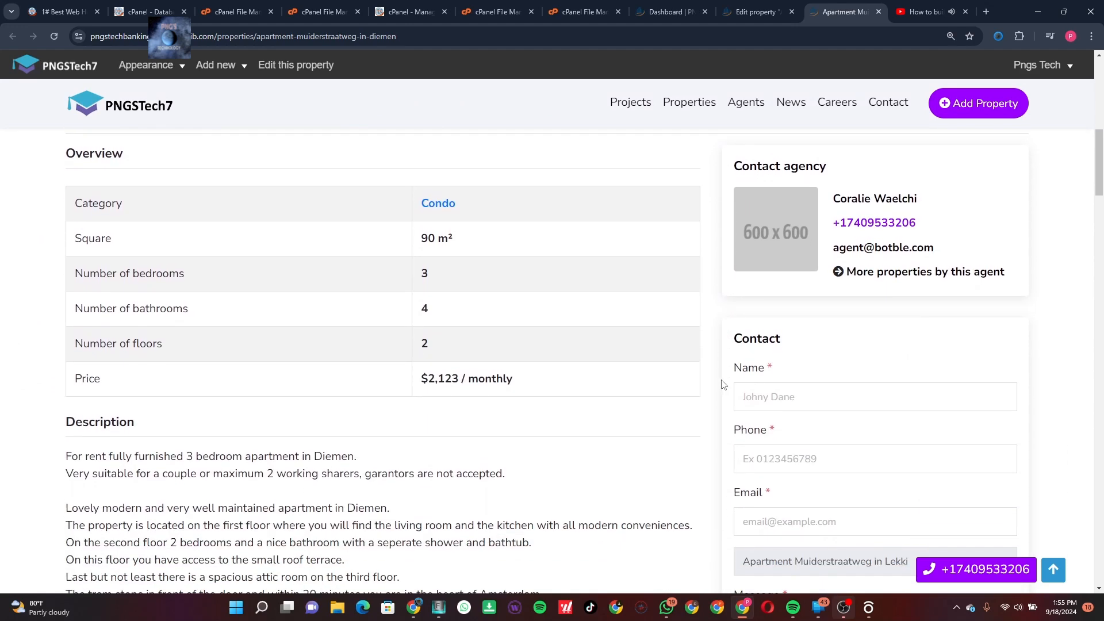
scroll(723, 385, down, 5)
scroll(722, 384, down, 5)
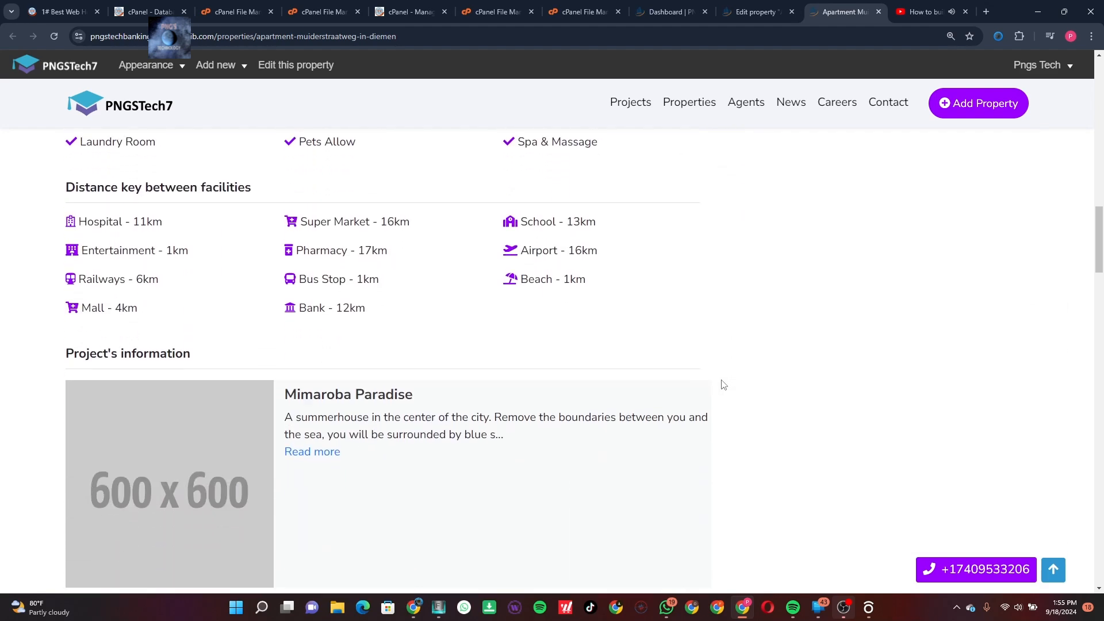
scroll(723, 385, down, 2)
scroll(723, 384, down, 1)
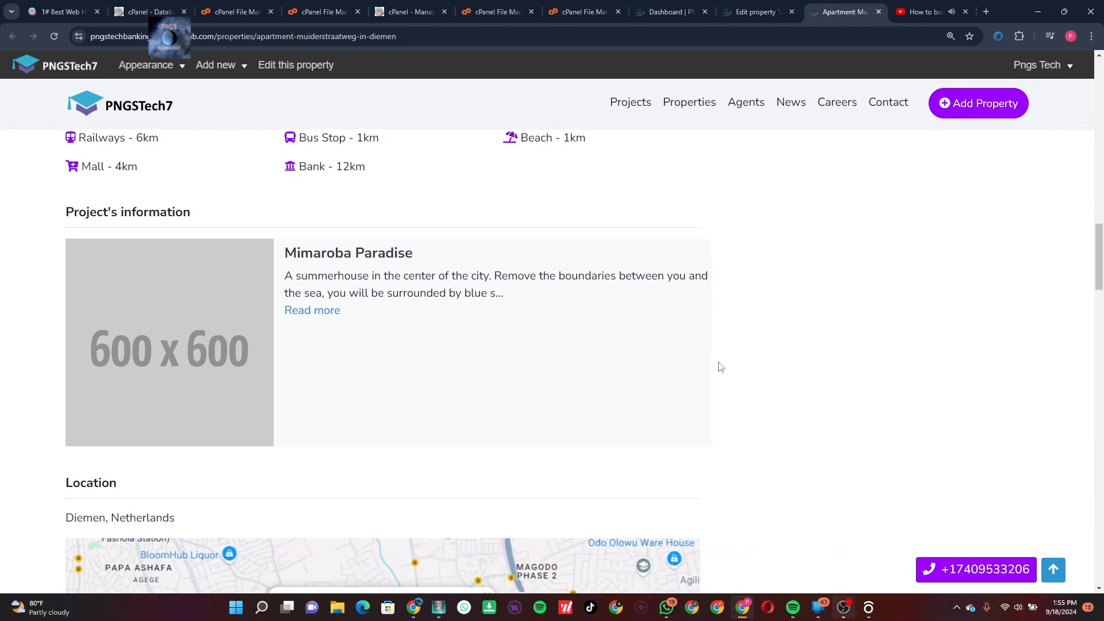
scroll(722, 374, down, 4)
scroll(717, 358, down, 2)
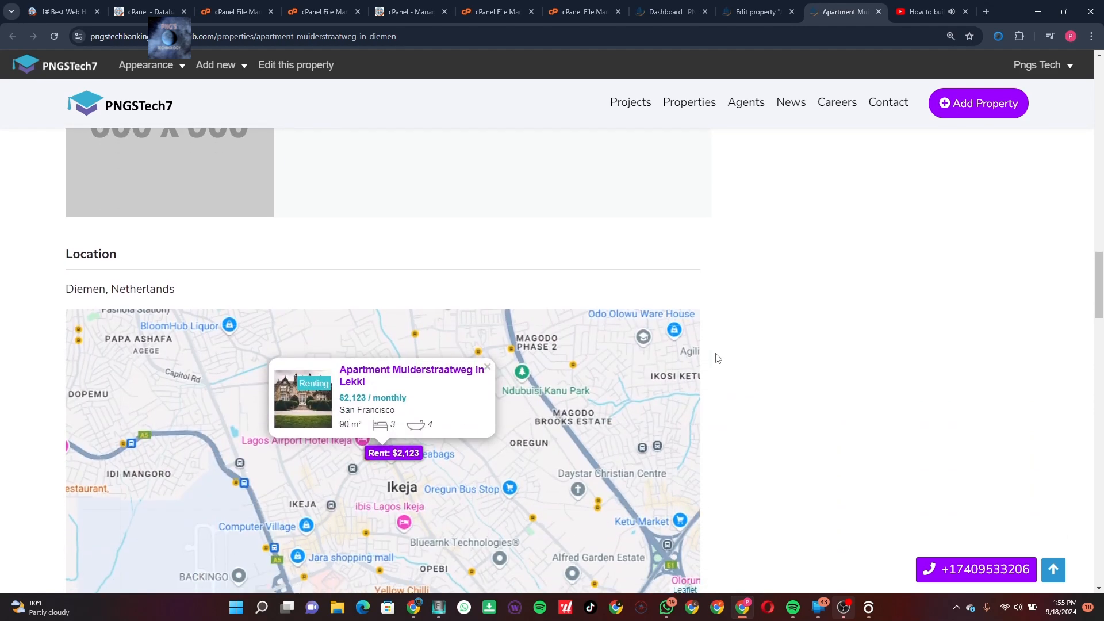
scroll(717, 358, down, 2)
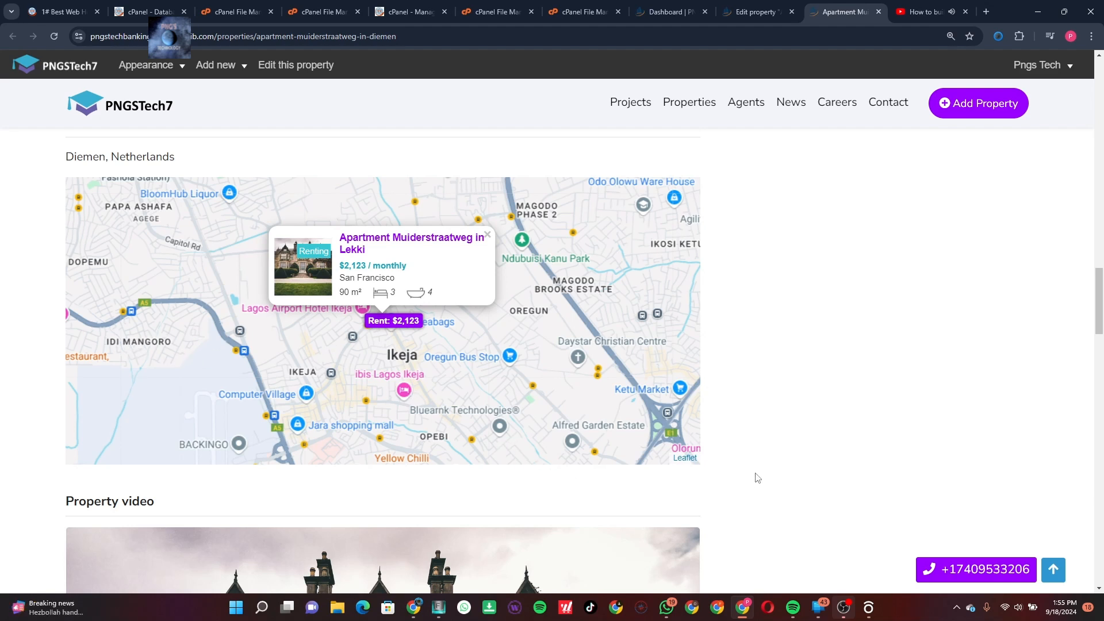
scroll(765, 470, down, 6)
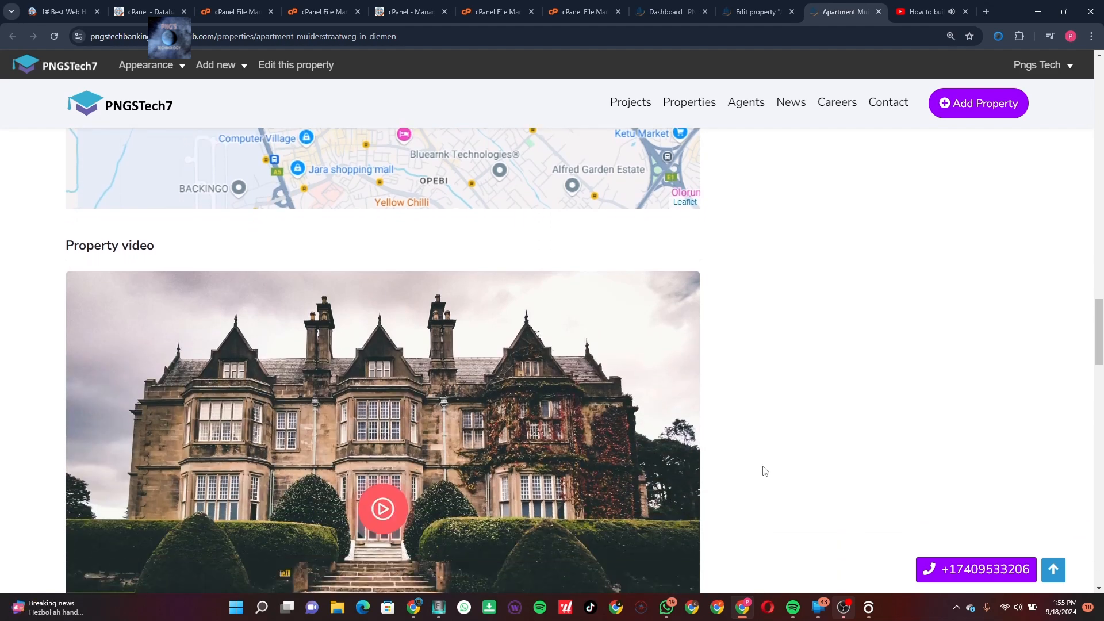
scroll(765, 471, down, 1)
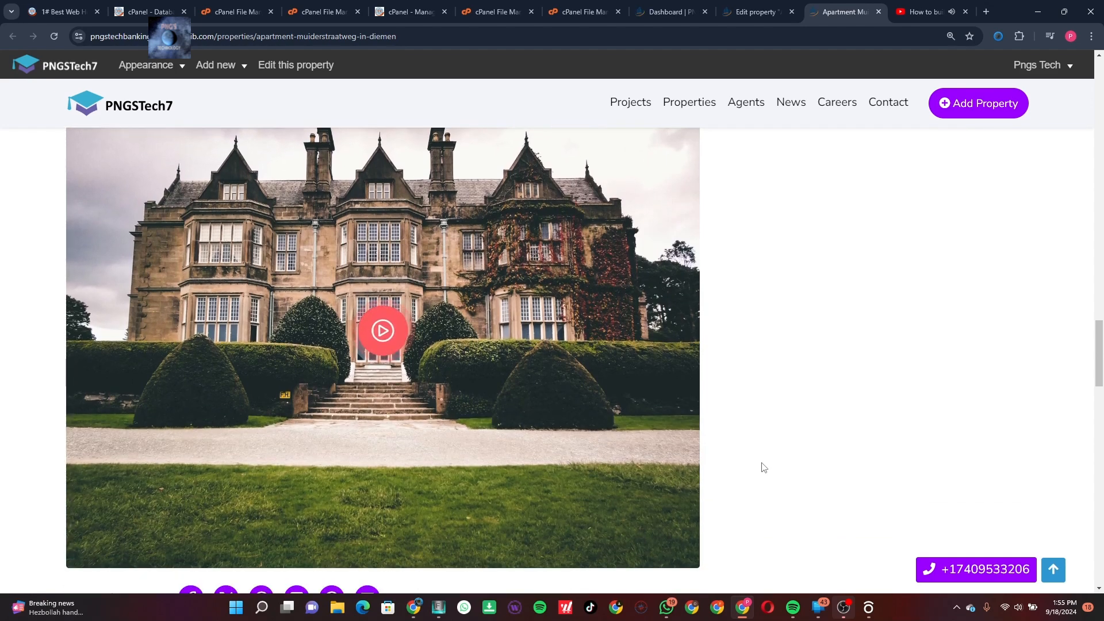
Step: Play the property video on the public page to test it, close the player and look back over the listing
click(381, 329)
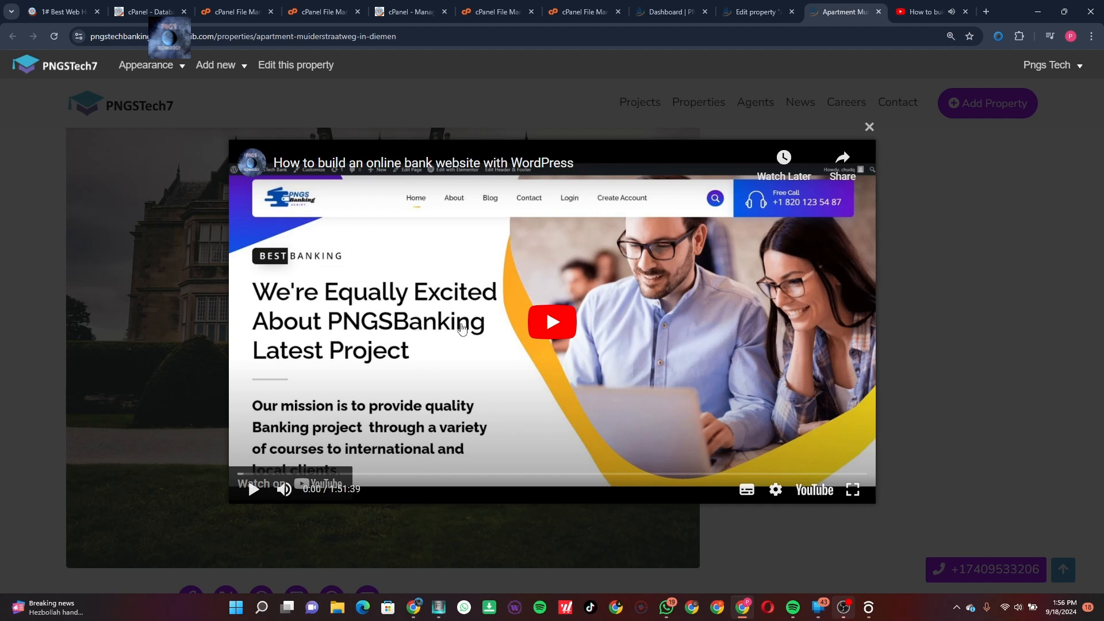
click(547, 329)
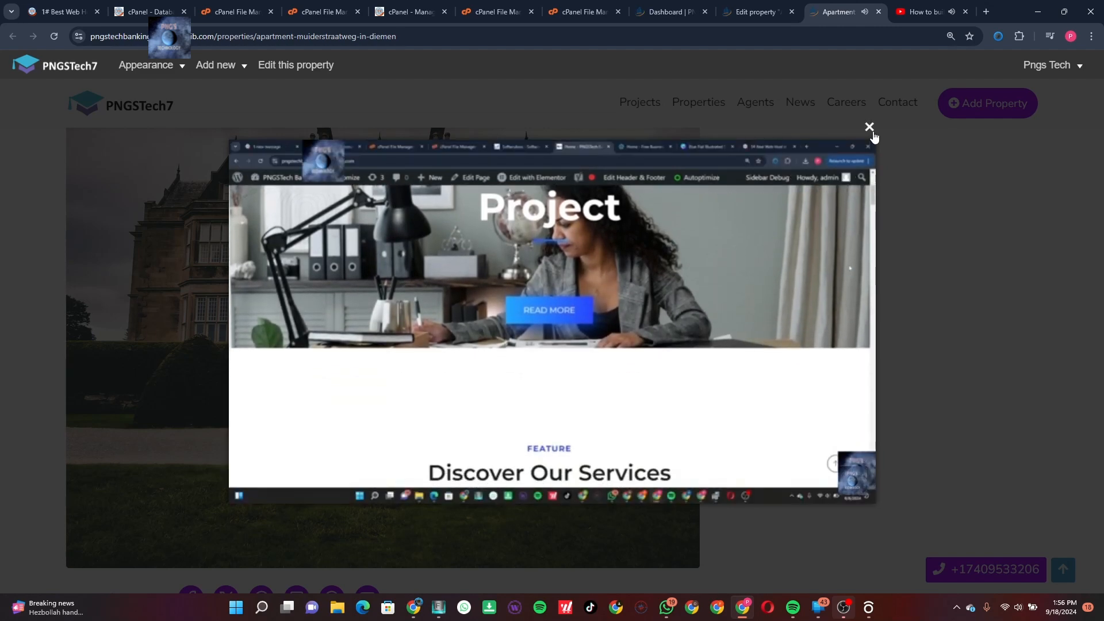
click(870, 130)
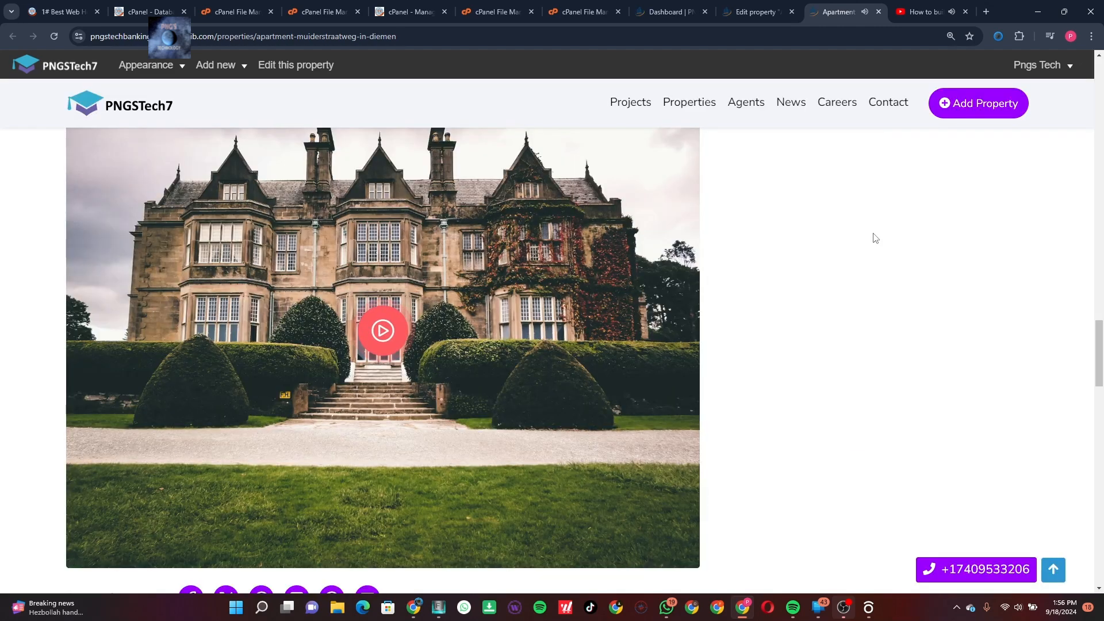
scroll(875, 237, up, 7)
scroll(875, 237, up, 11)
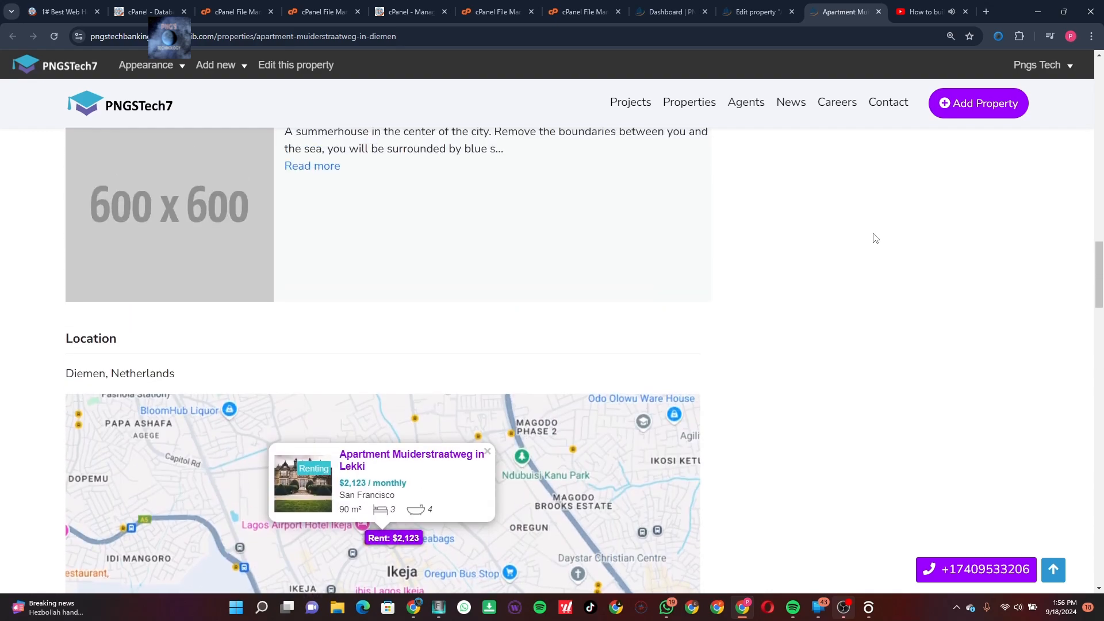
scroll(874, 234, up, 10)
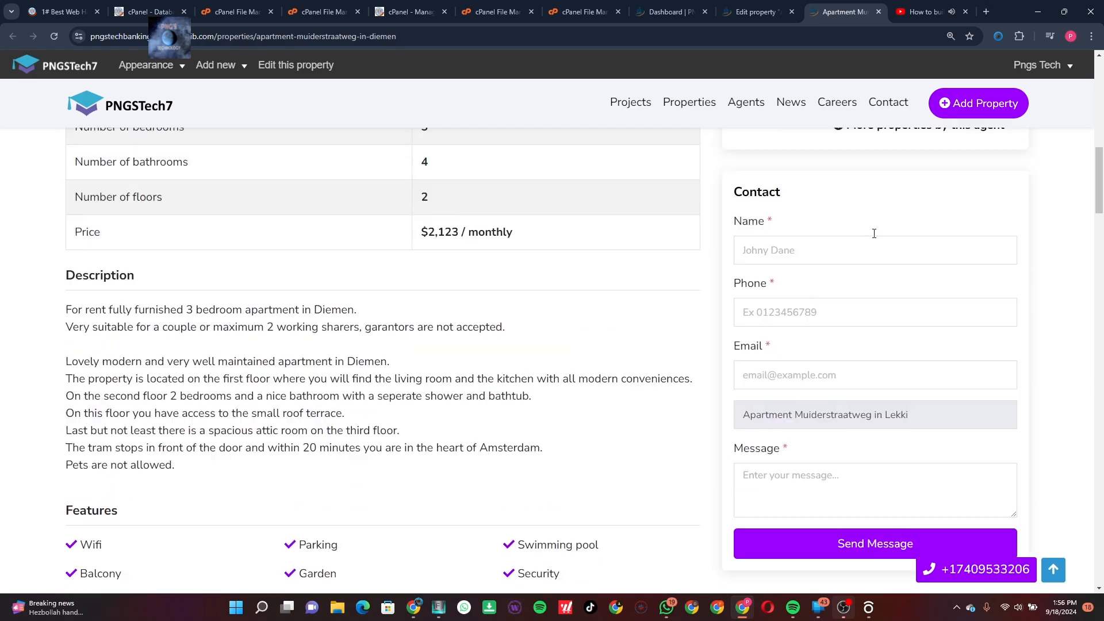
scroll(874, 233, up, 4)
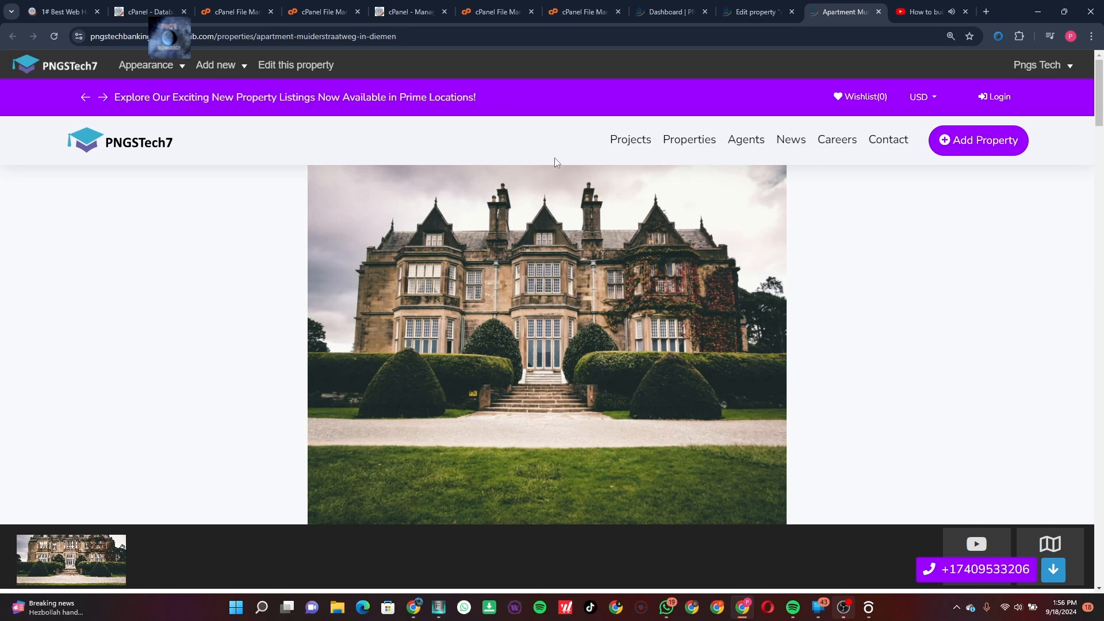
Step: Return to the admin's real estate projects and open The Avila Apartments for editing
click(757, 12)
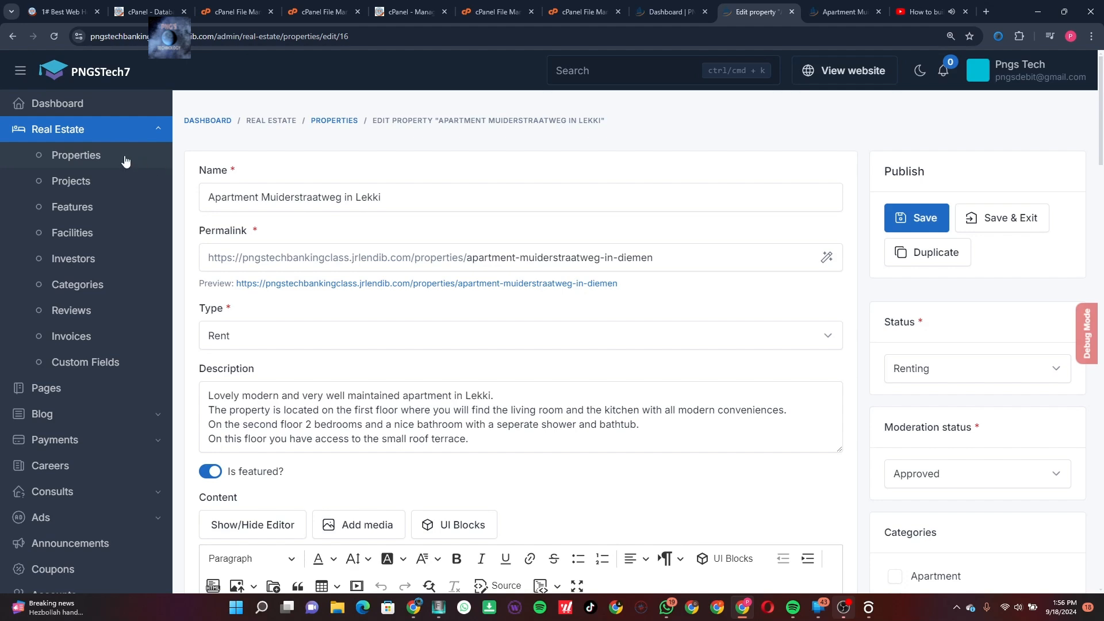
click(65, 181)
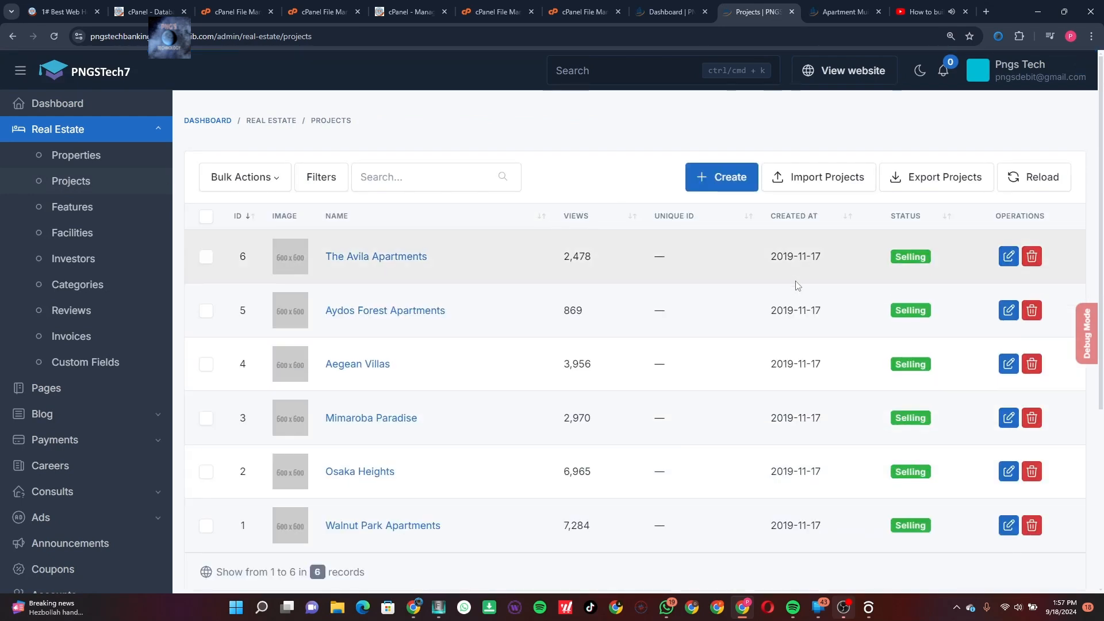
scroll(922, 297, down, 1)
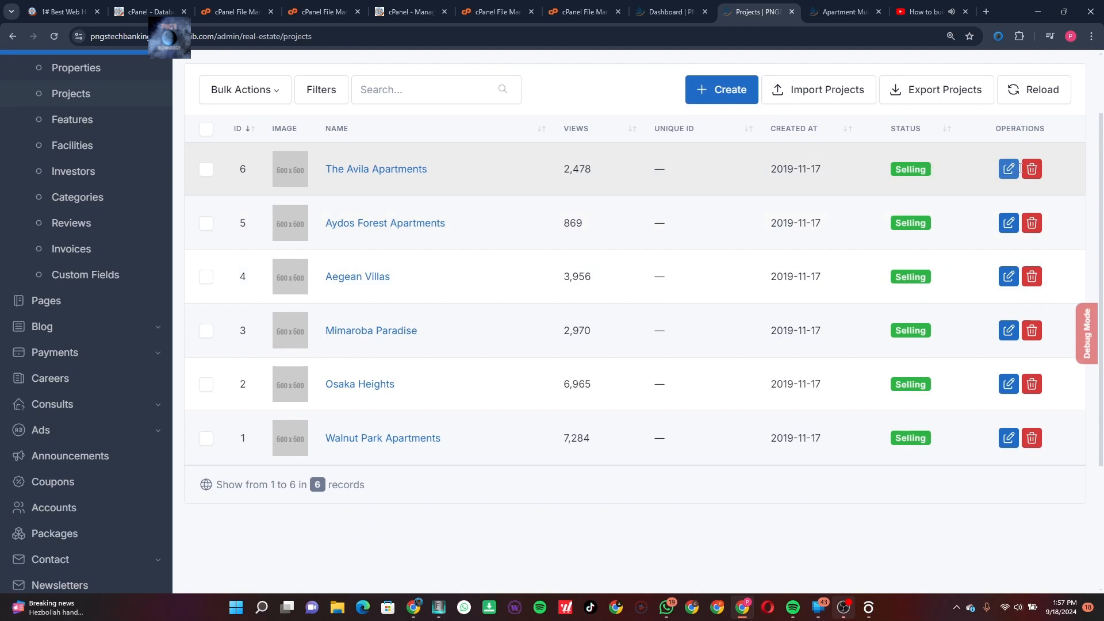
click(1009, 170)
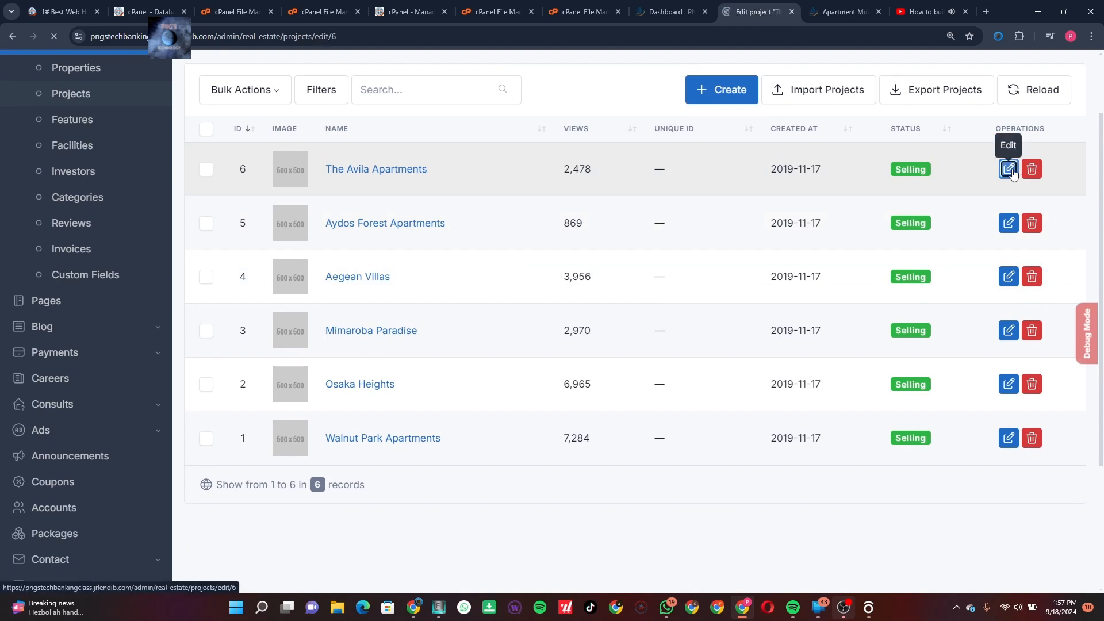
Step: Remove all placeholder images from The Avila Apartments project
scroll(627, 246, down, 8)
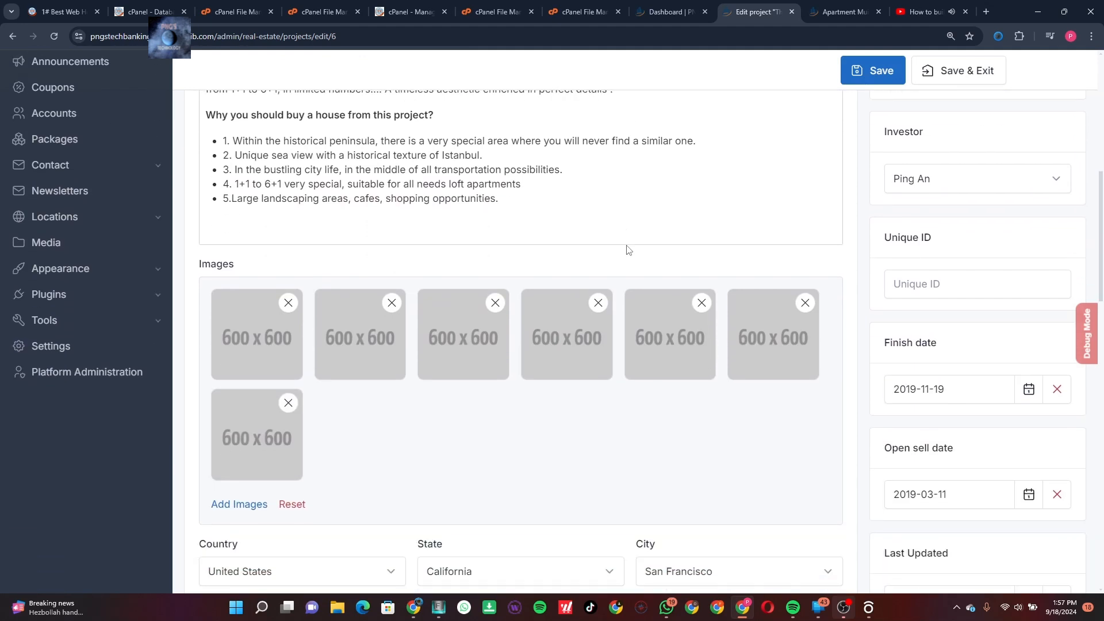
click(288, 303)
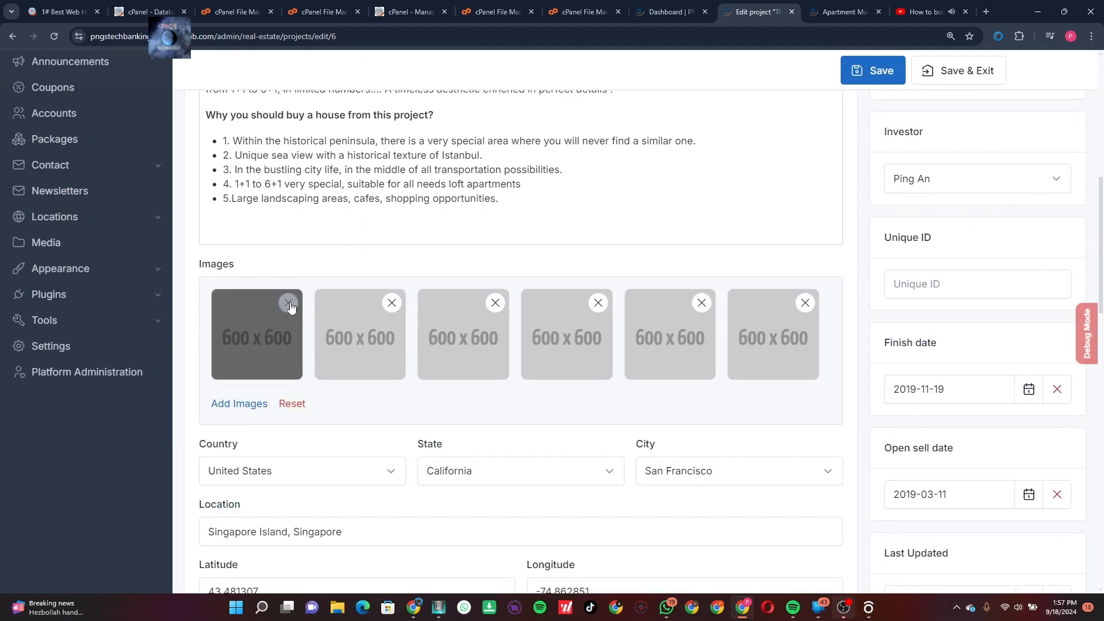
click(288, 303)
click(288, 303)
click(288, 303)
click(288, 303)
click(288, 303)
click(288, 303)
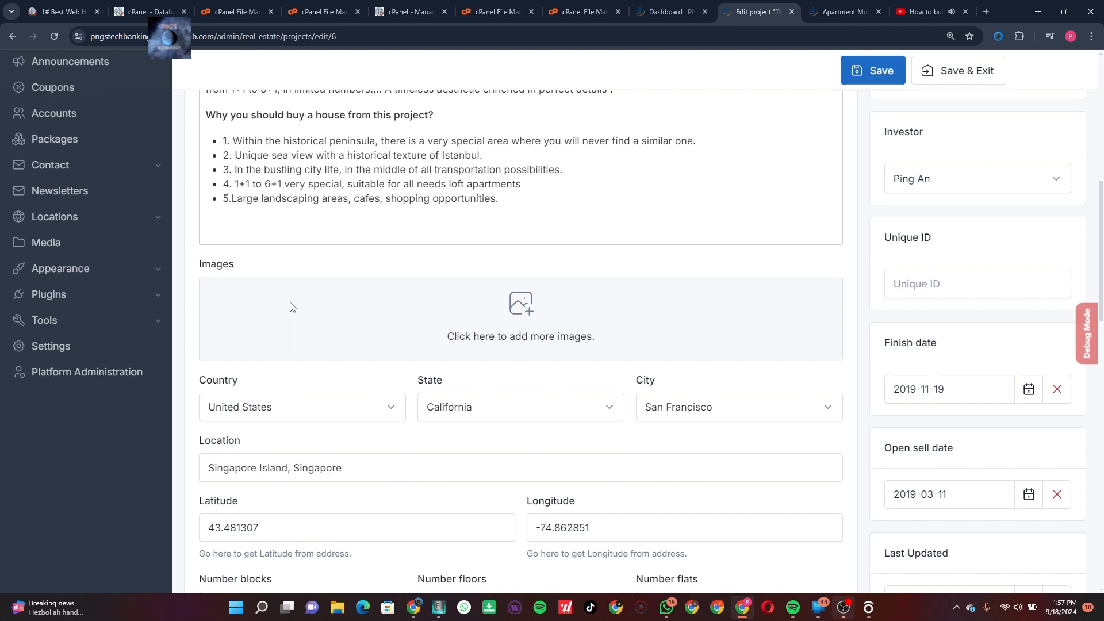
Step: Insert the Hampton picture from the media gallery as The Avila Apartments' project image and save the project
click(524, 329)
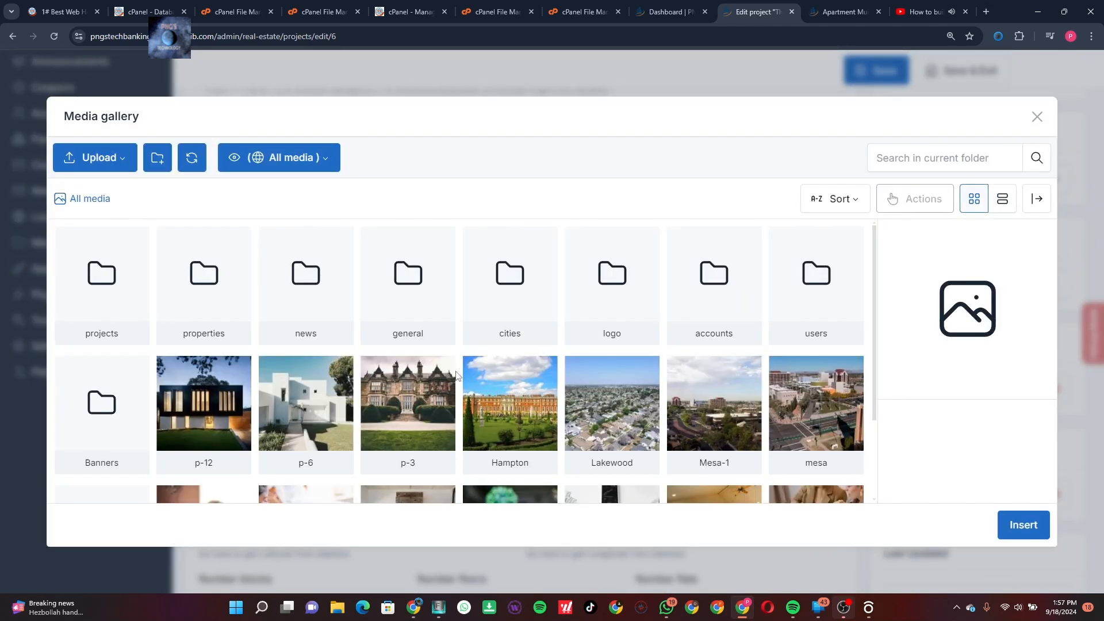
scroll(456, 372, down, 1)
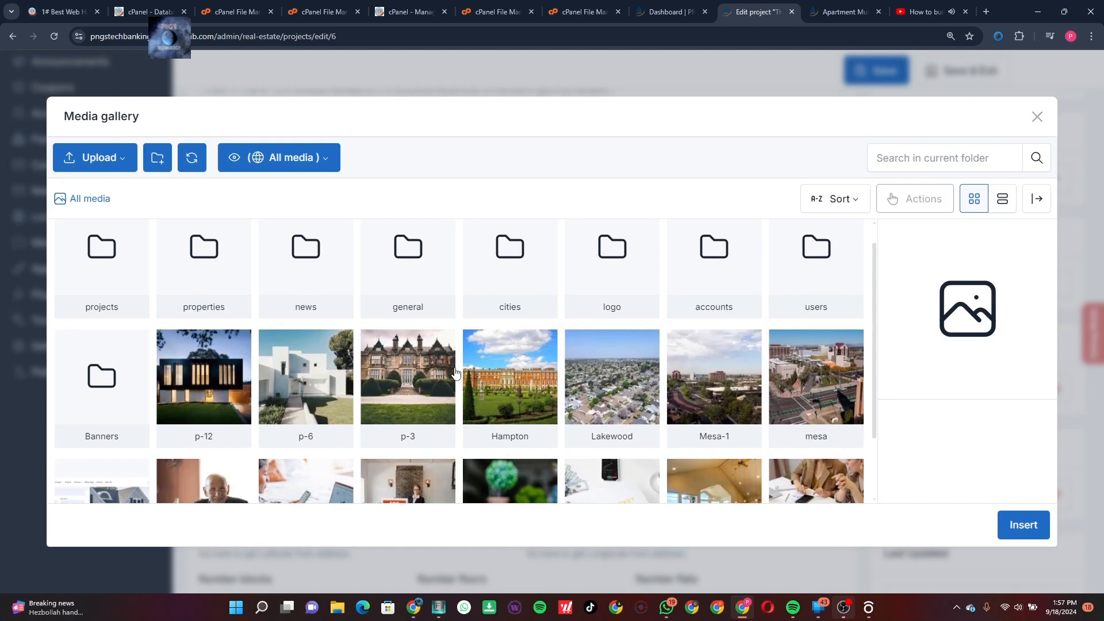
click(498, 385)
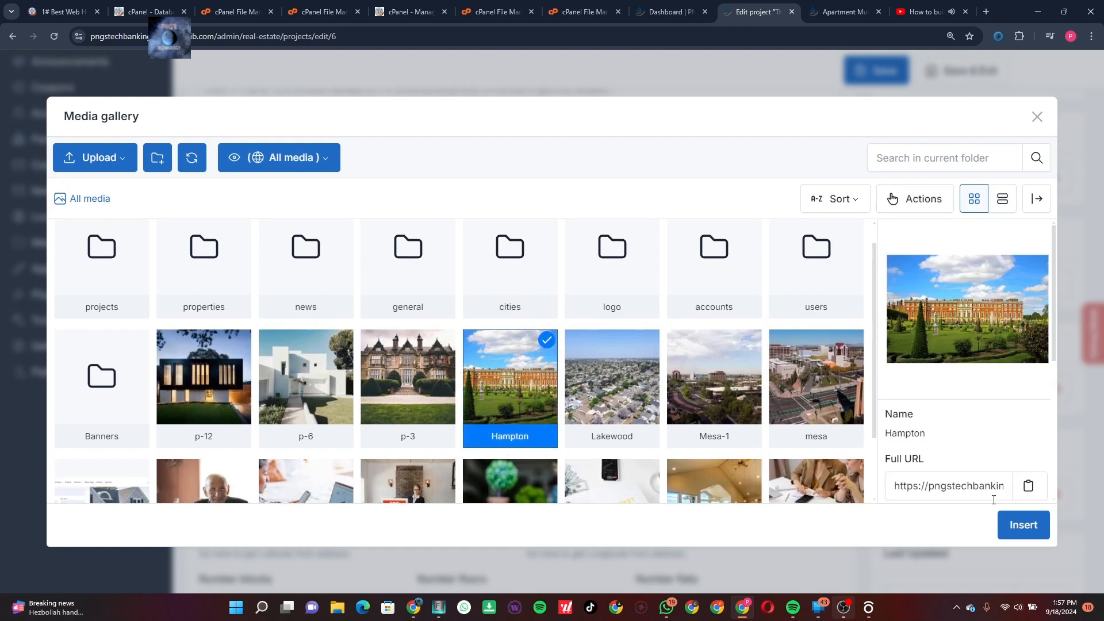
click(1023, 524)
click(871, 80)
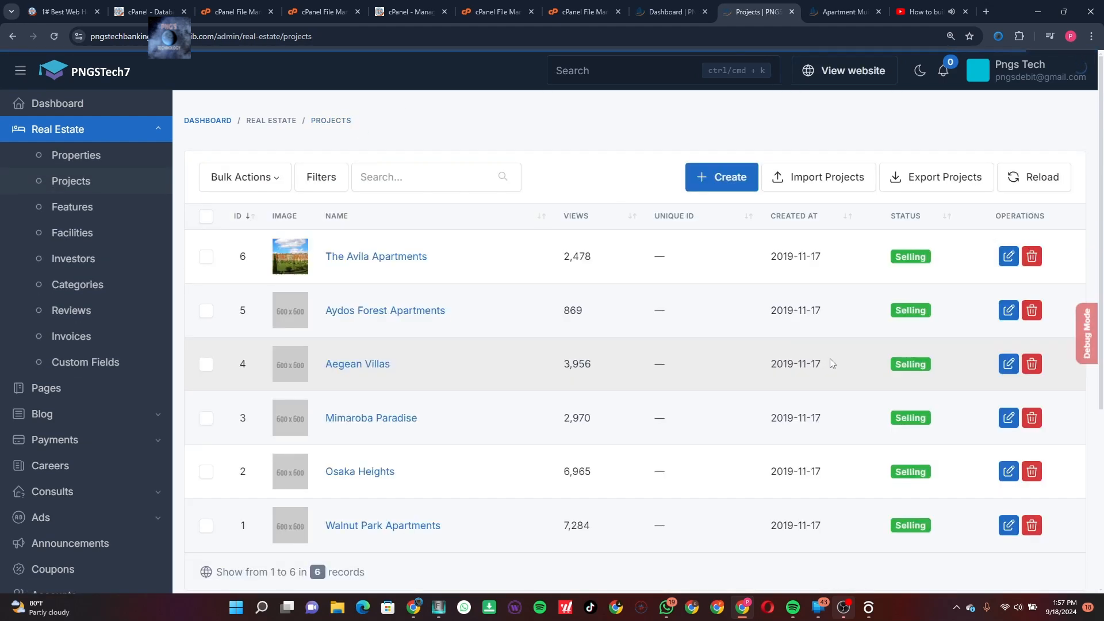
Step: Open the Aydos Forest Apartments project for editing and remove all of its placeholder images
click(1008, 311)
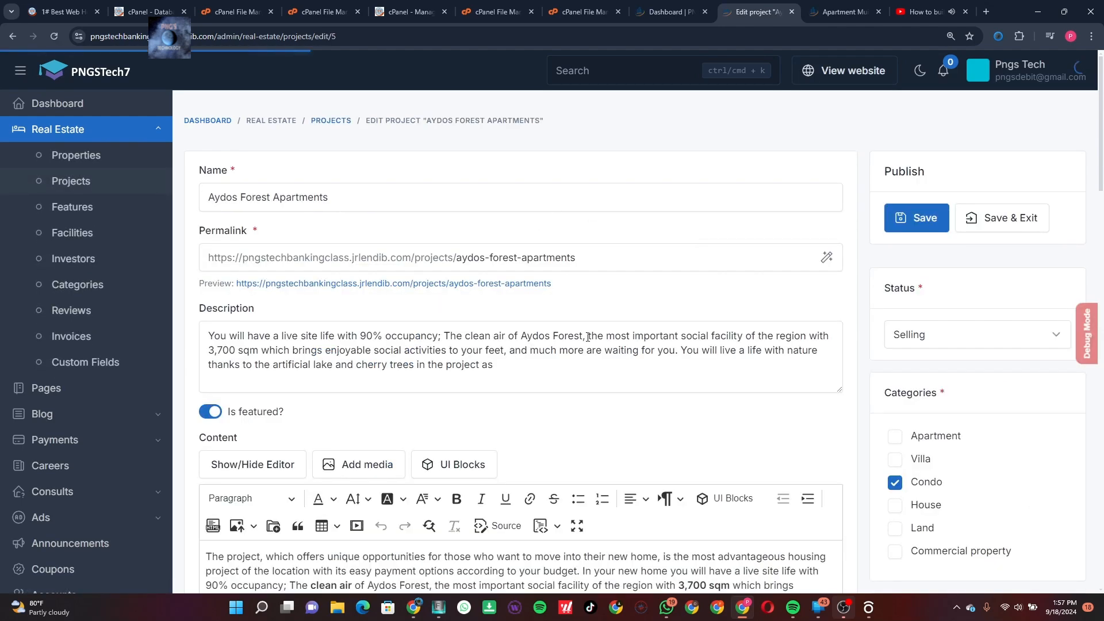
scroll(588, 337, down, 6)
scroll(587, 337, up, 2)
scroll(587, 337, down, 3)
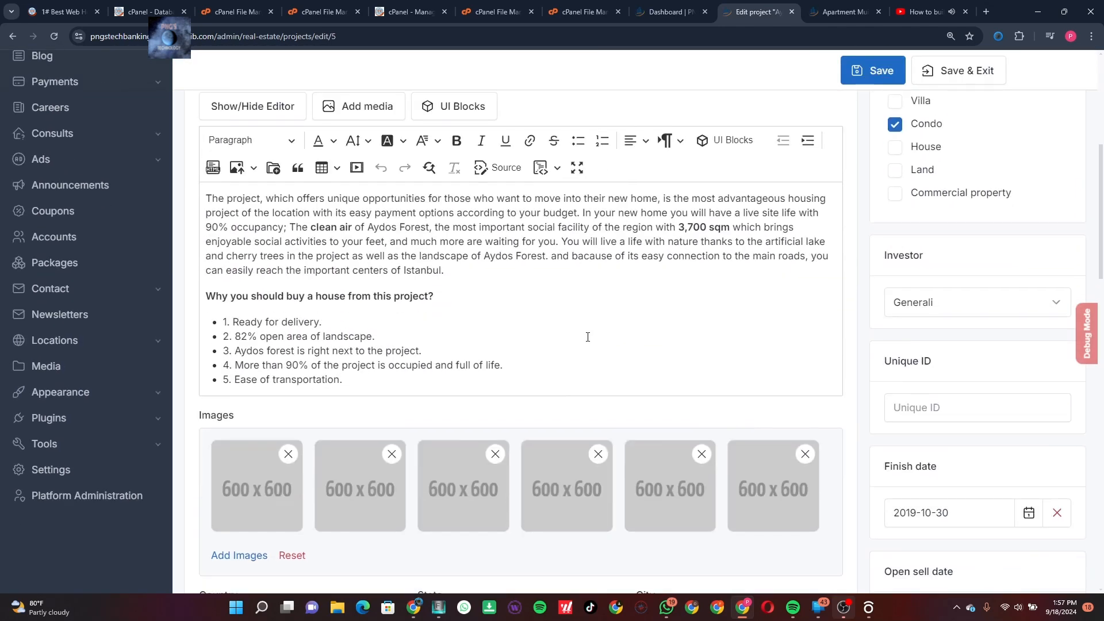
scroll(588, 337, down, 2)
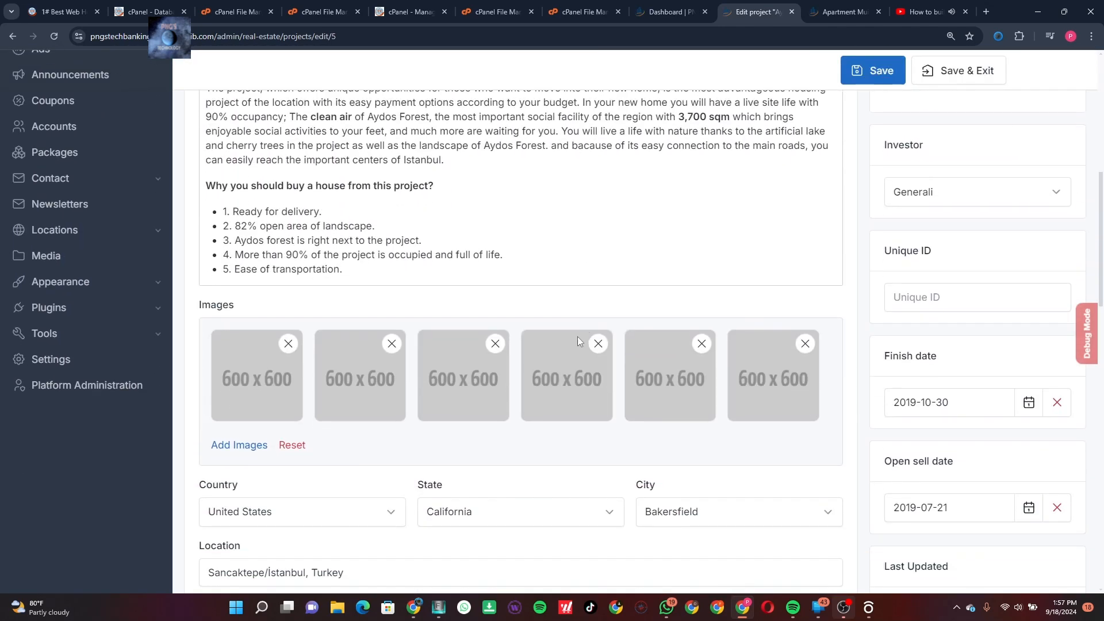
click(286, 345)
click(286, 345)
click(286, 345)
click(286, 345)
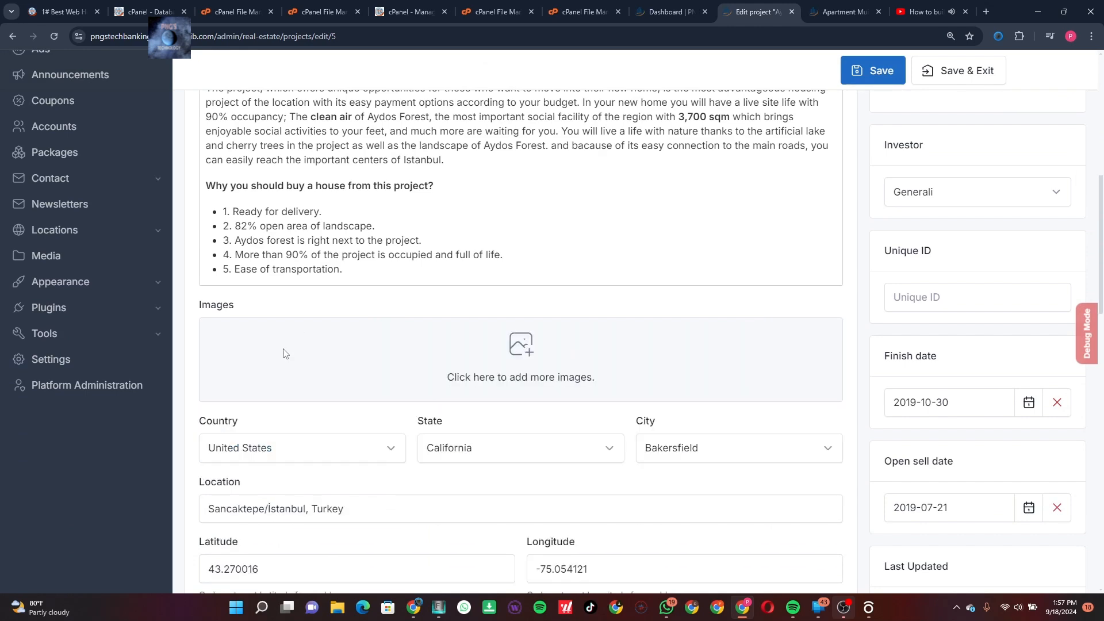
Step: Add the Lakewood picture from the media gallery to Aydos Forest Apartments and save the project
click(530, 359)
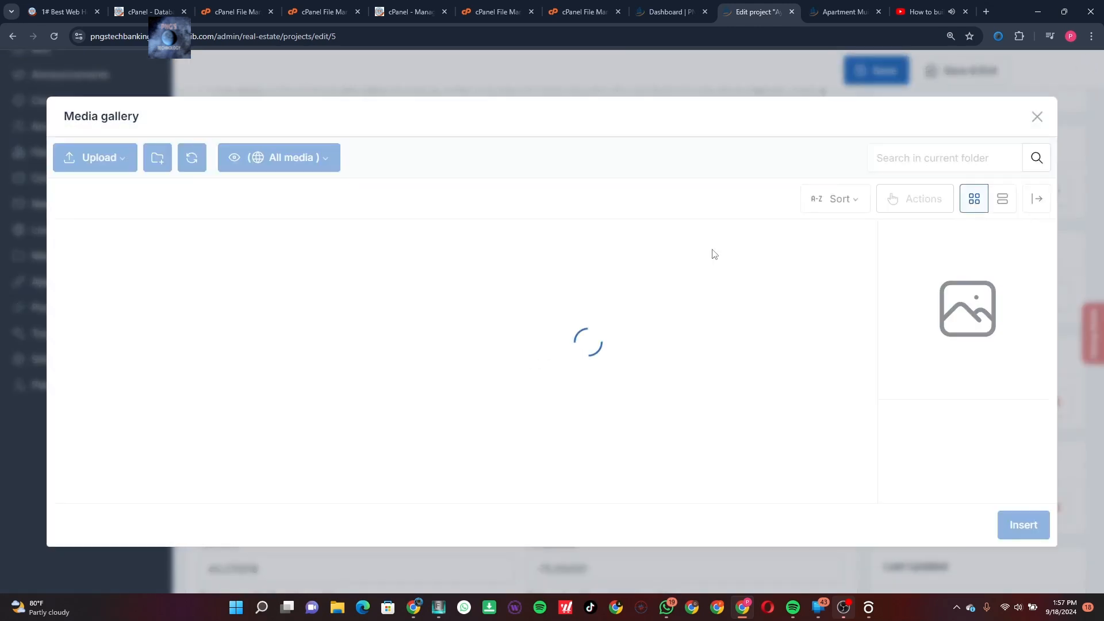
click(600, 402)
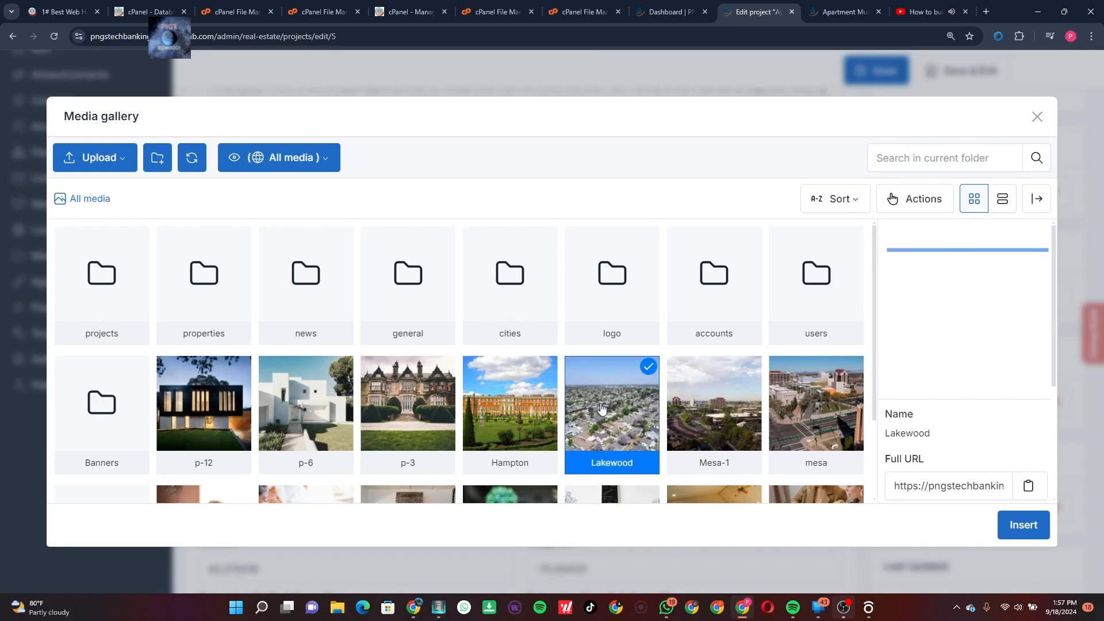
click(1029, 526)
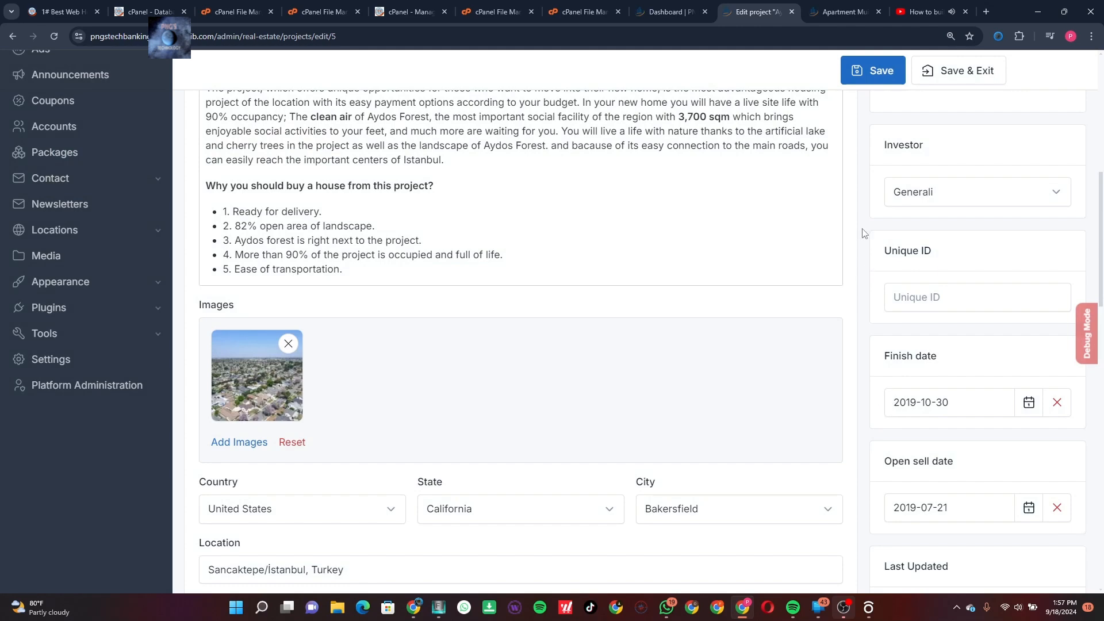
click(873, 70)
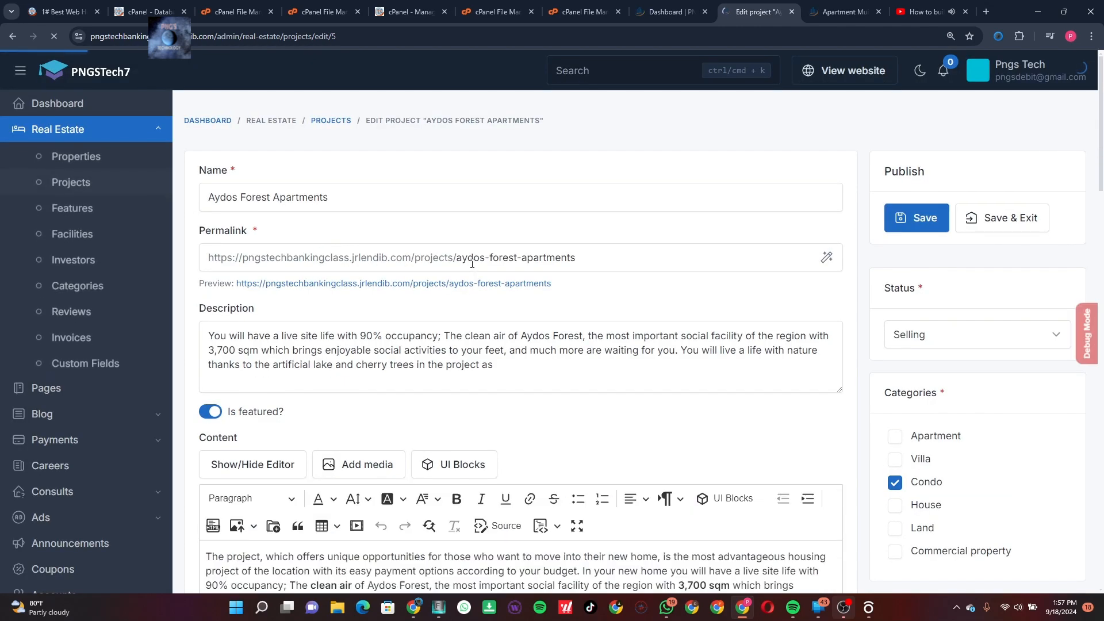
Step: Return to the projects list, open Aegean Villas for editing and remove all of its placeholder images
click(339, 122)
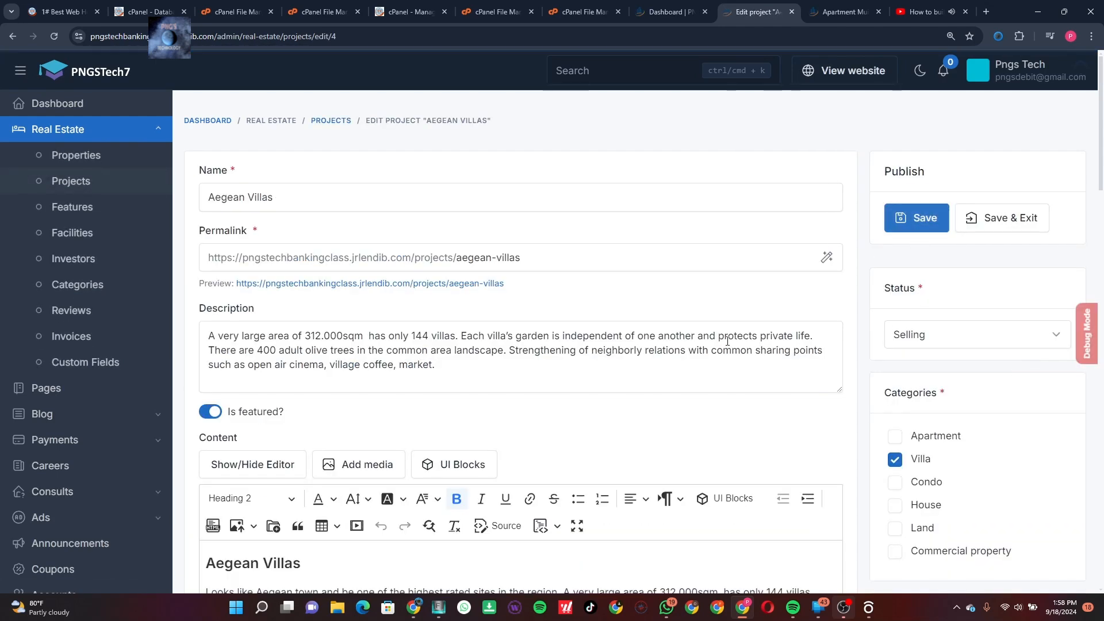
scroll(722, 352, down, 3)
scroll(722, 353, down, 5)
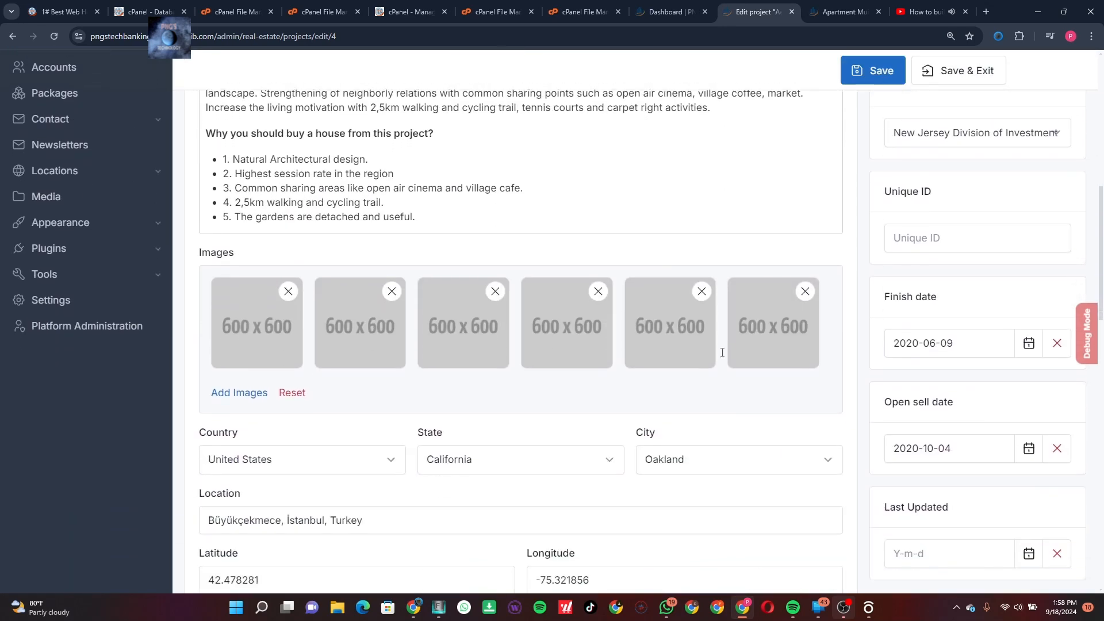
click(287, 241)
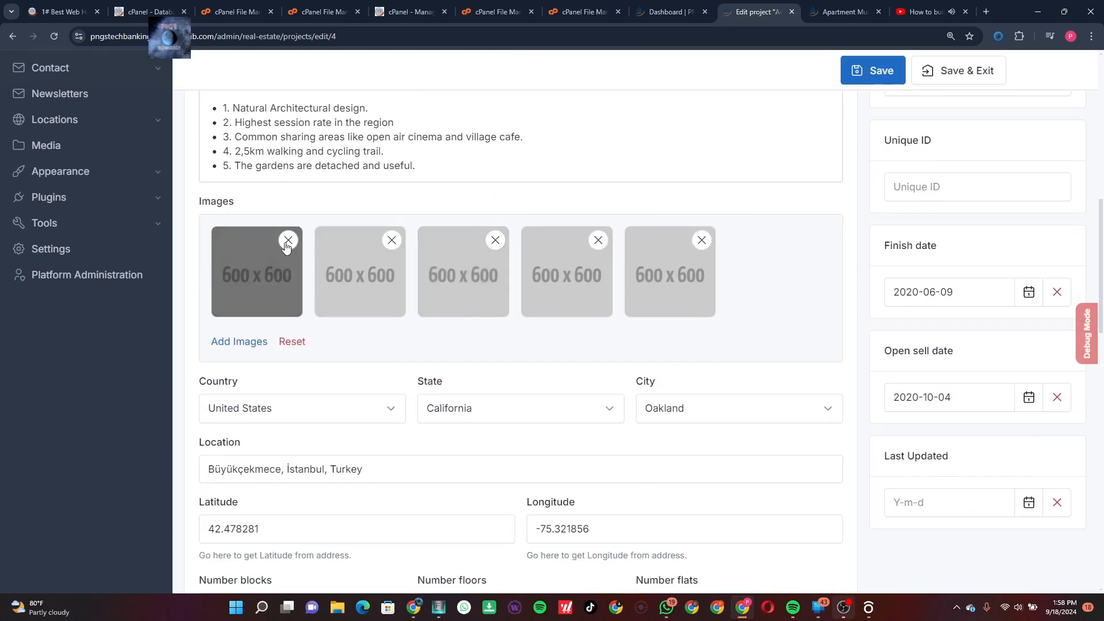
click(288, 240)
click(288, 240)
click(288, 241)
click(287, 240)
click(287, 240)
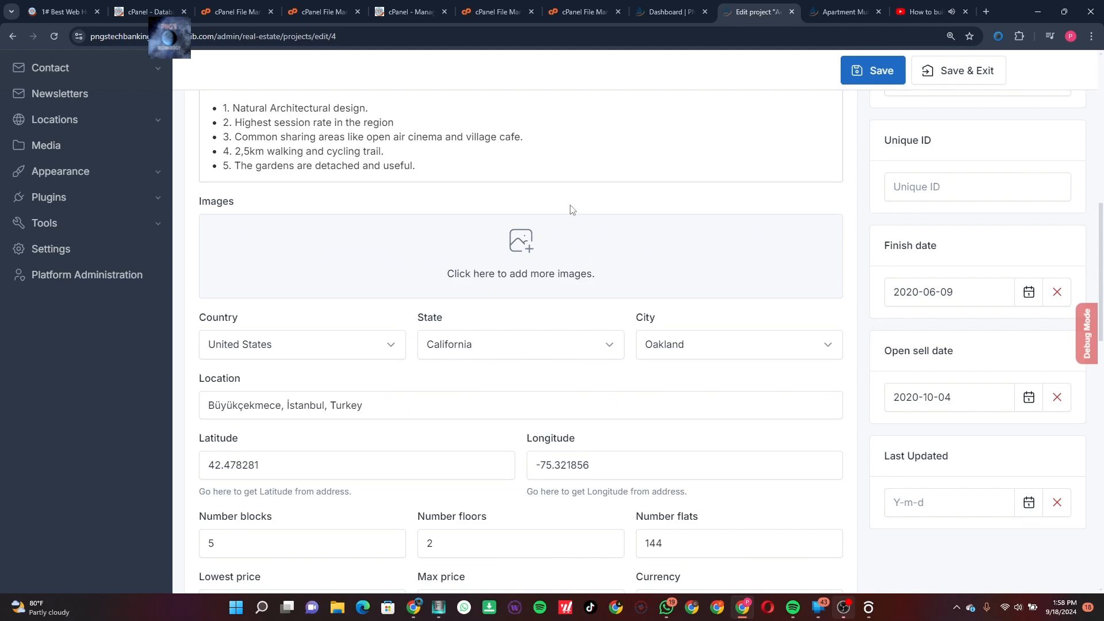
Step: Add the Mesa-1 picture from the media gallery to Aegean Villas and save the project
click(528, 246)
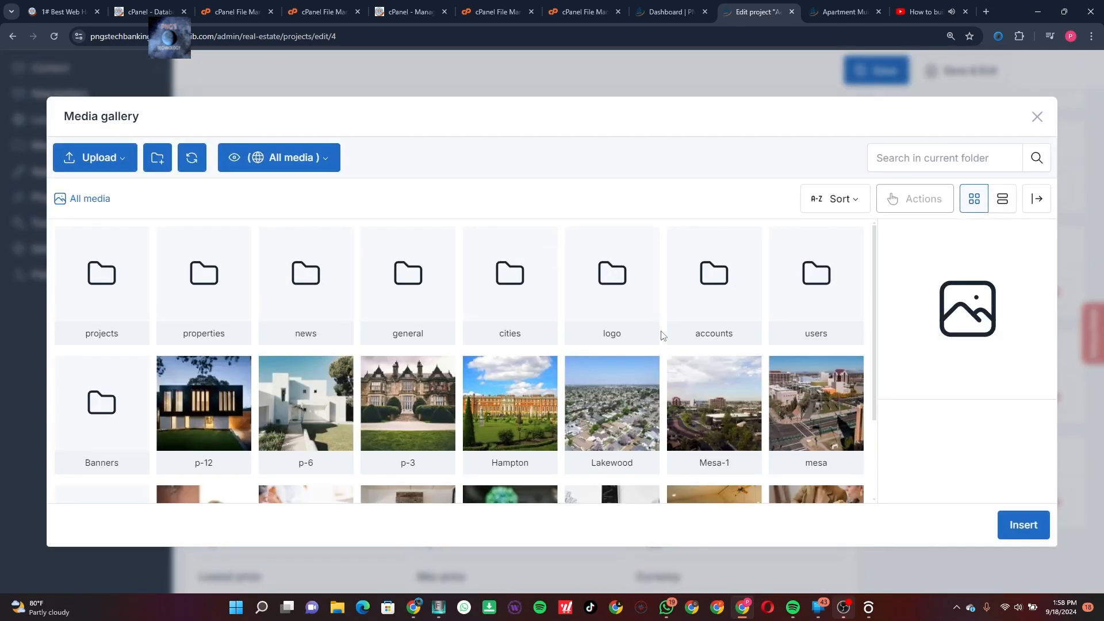
click(694, 400)
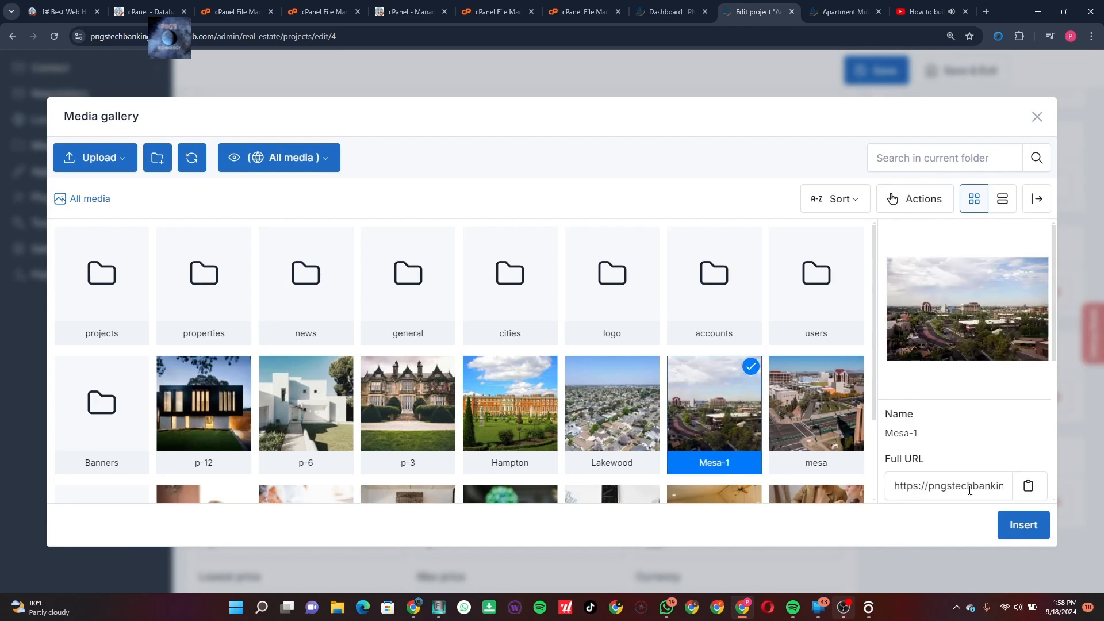
click(1030, 527)
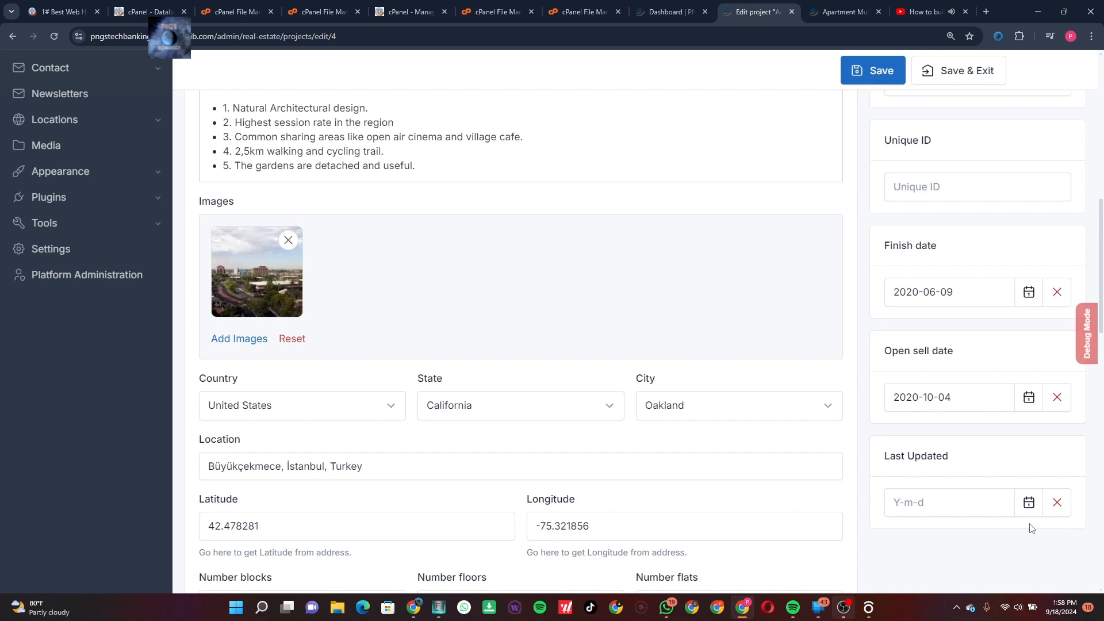
click(878, 69)
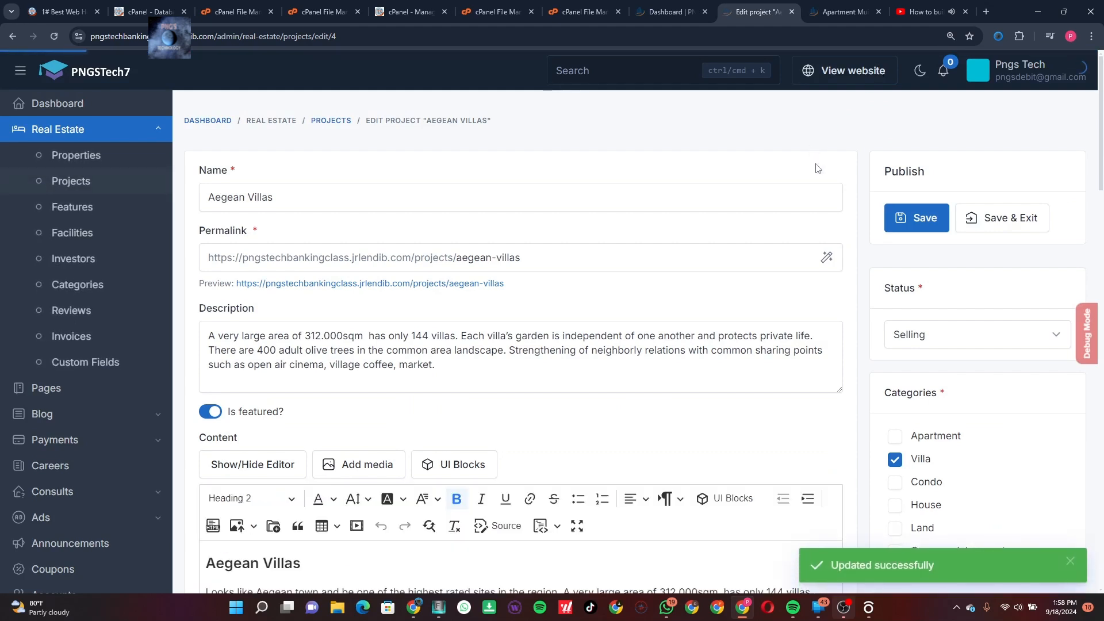
Step: Go back to the projects list, open Mimaroba Paradise for editing and remove all of its placeholder images
click(329, 126)
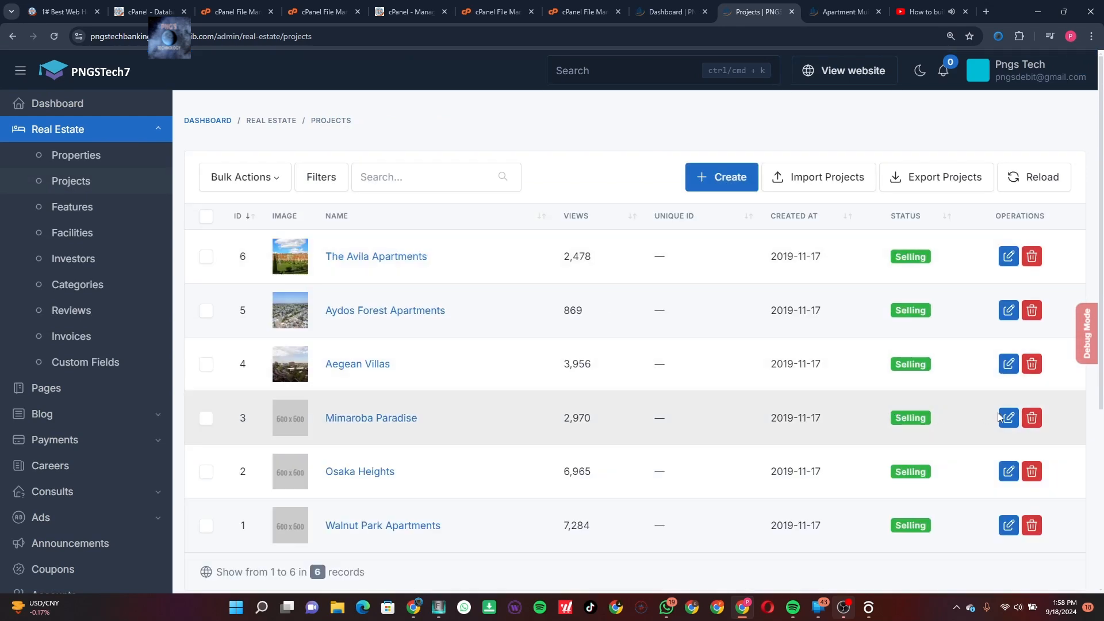
click(1010, 419)
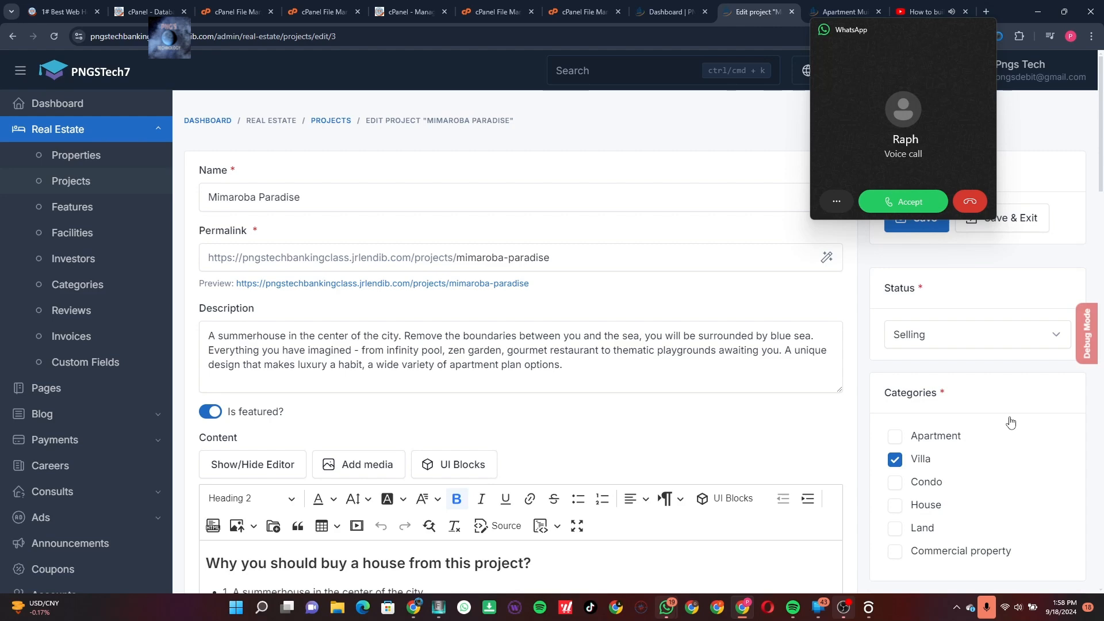
scroll(654, 485, down, 9)
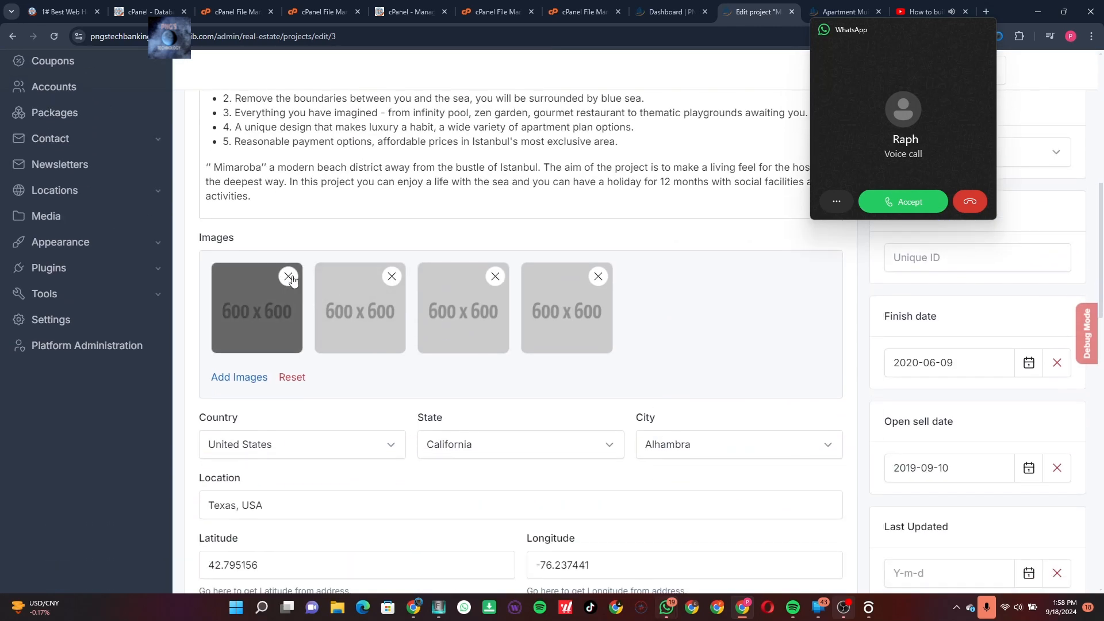
click(289, 277)
click(288, 276)
click(289, 276)
click(288, 277)
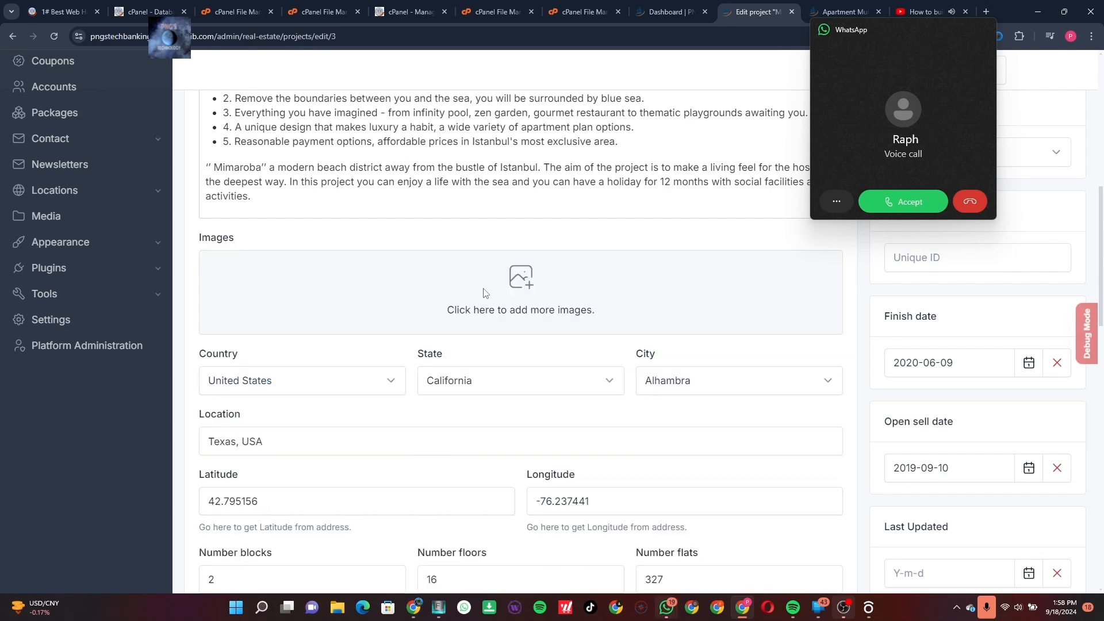
Step: Insert the mesa picture from the media gallery into Mimaroba Paradise and save the project, declining the incoming voice call
click(521, 287)
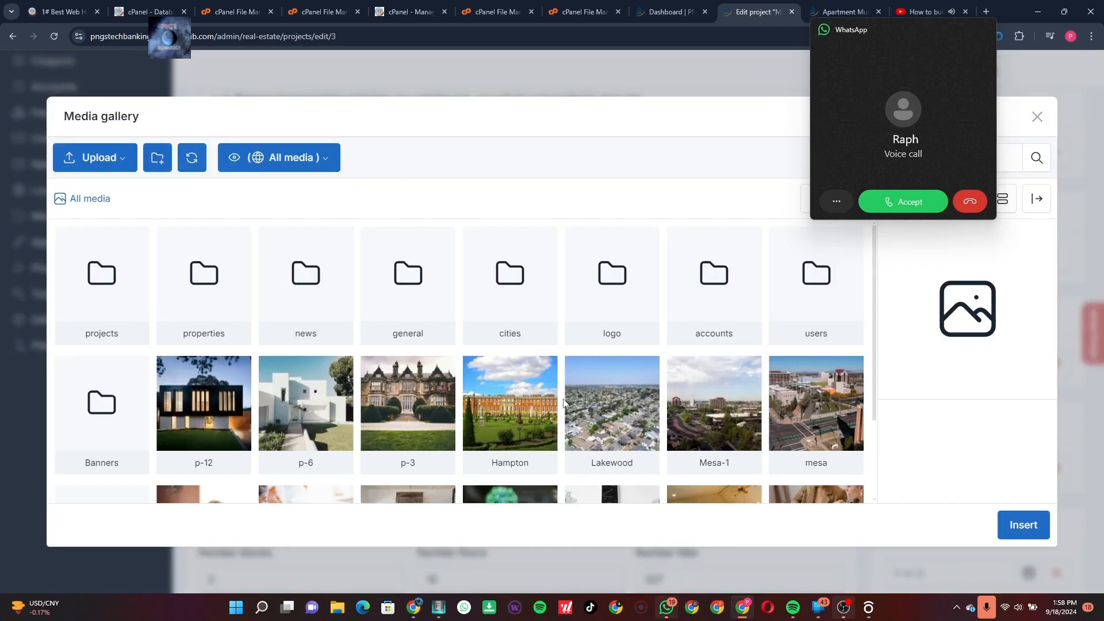
click(800, 411)
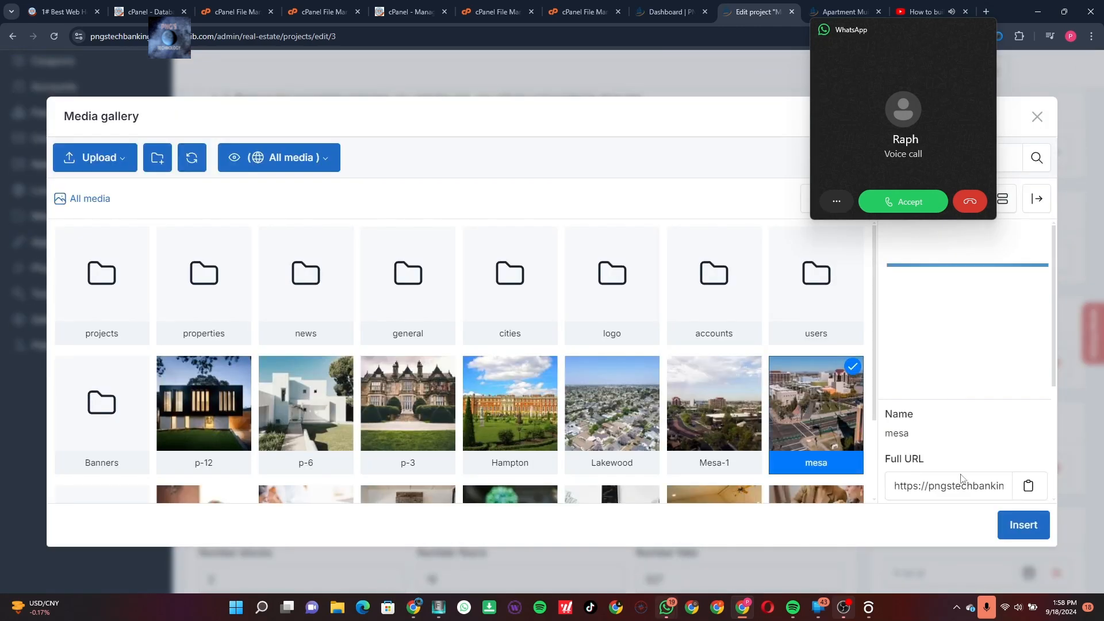
click(1021, 524)
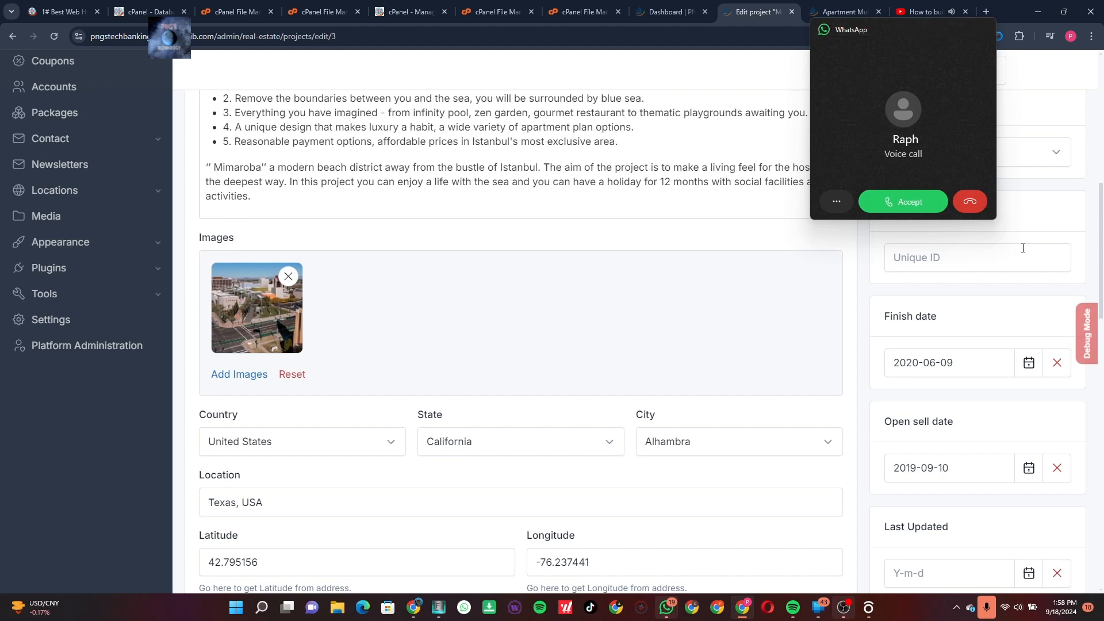
click(970, 202)
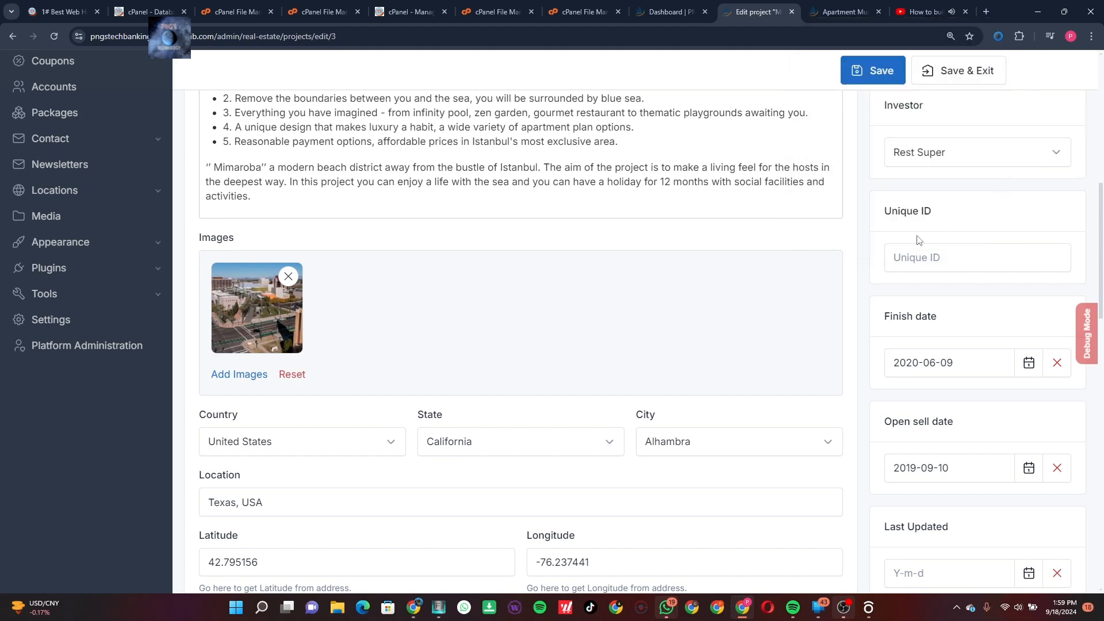
click(894, 77)
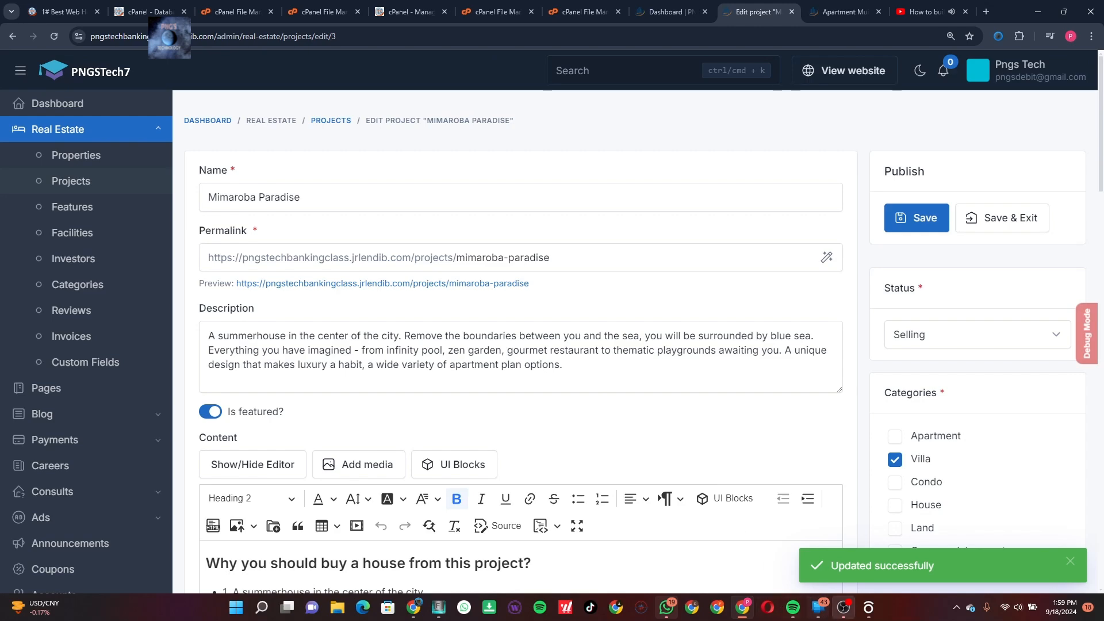
click(848, 615)
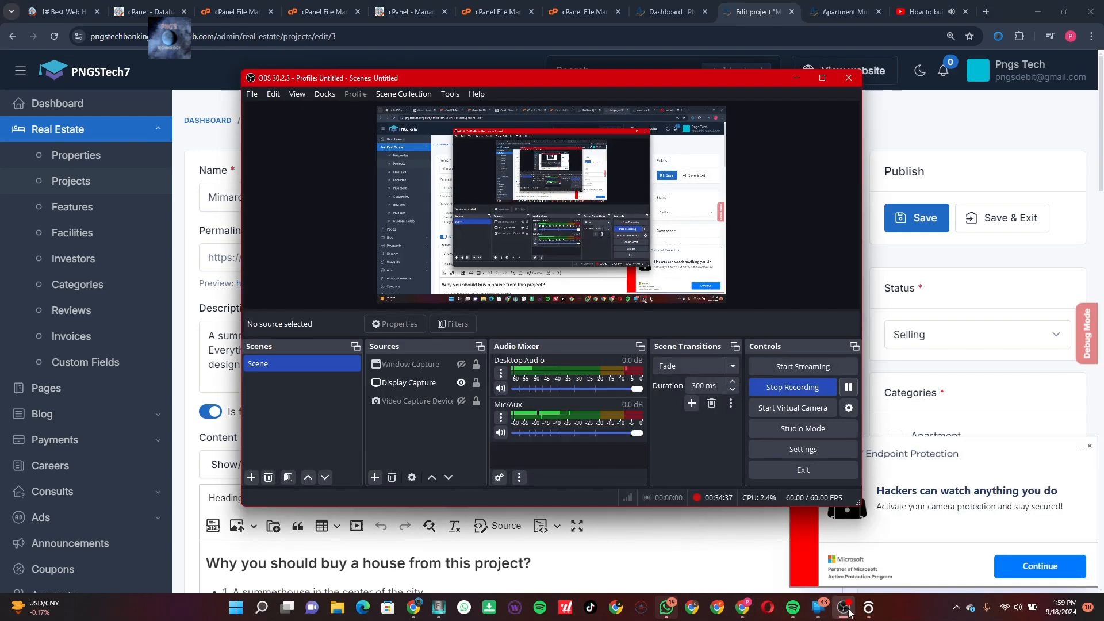
click(848, 387)
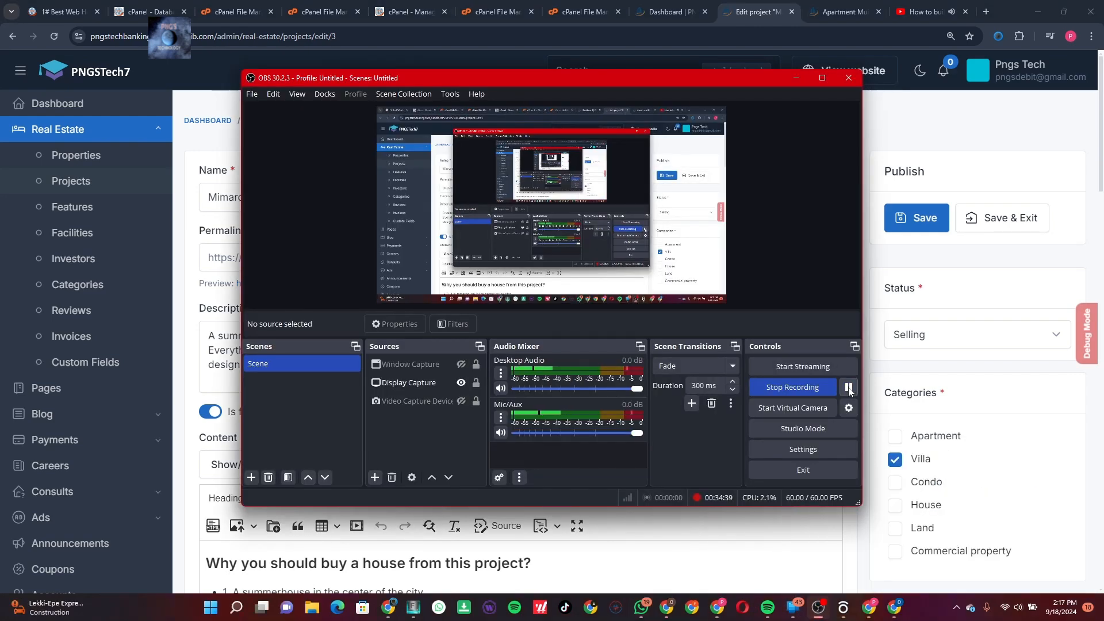
click(900, 373)
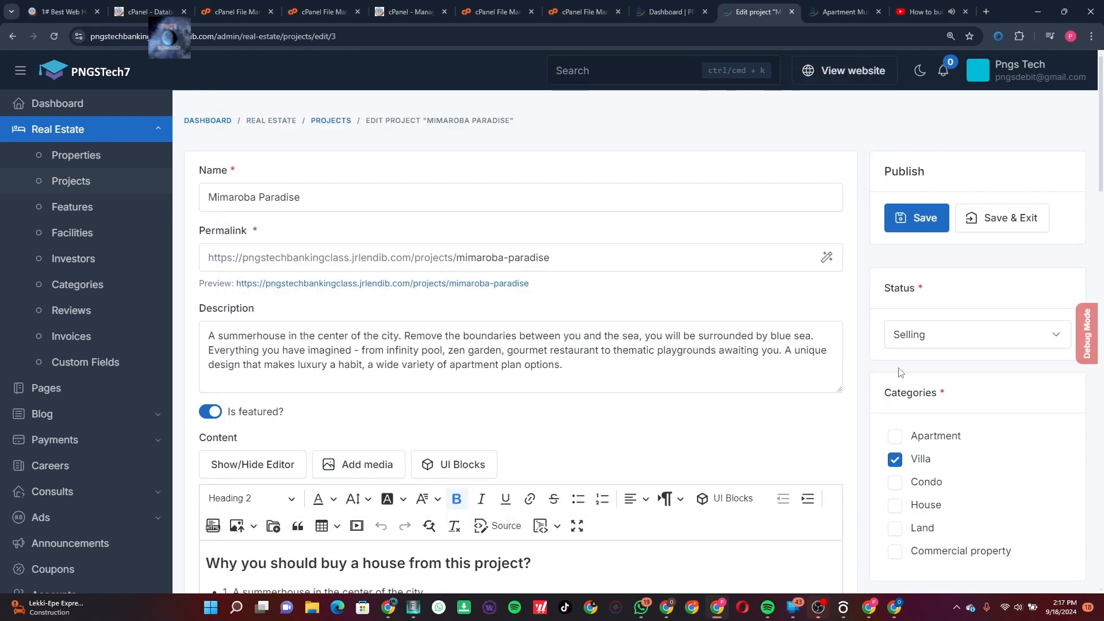
Step: Review the content and image of the Mimaroba Paradise project and save it again
scroll(663, 340, down, 8)
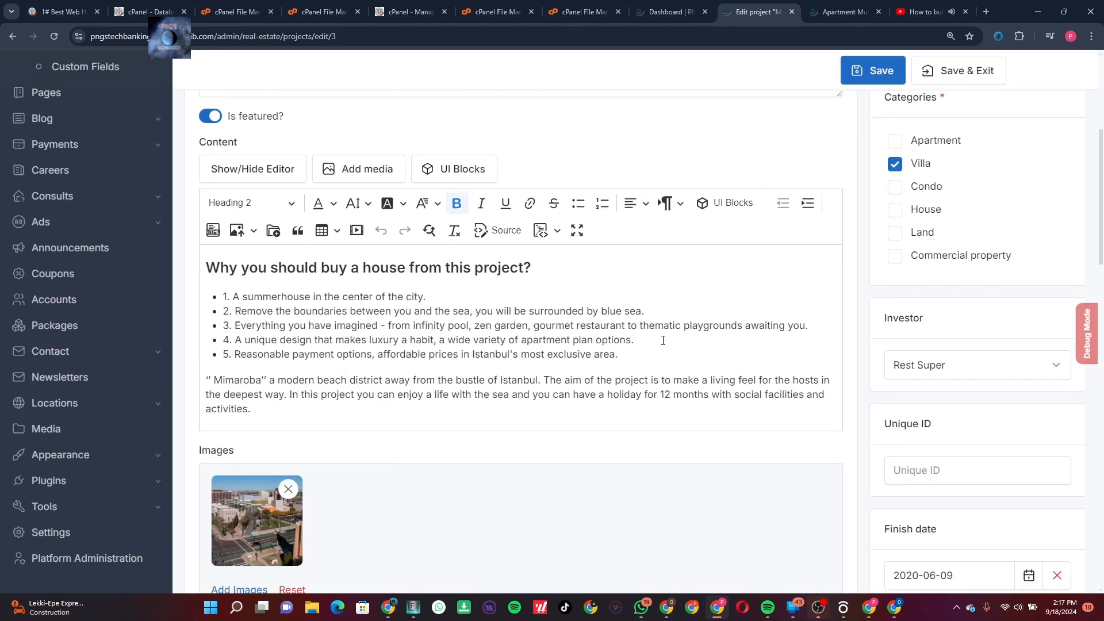
scroll(663, 341, up, 4)
click(872, 70)
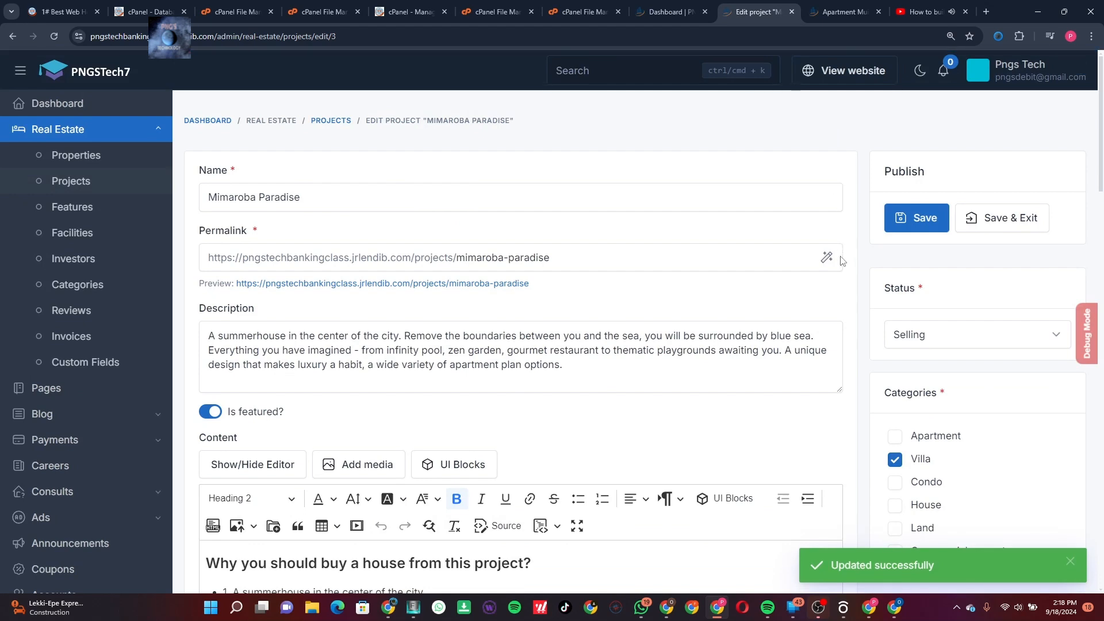
Step: Return to the projects list, open Osaka Heights for editing and remove all of its placeholder images
click(341, 127)
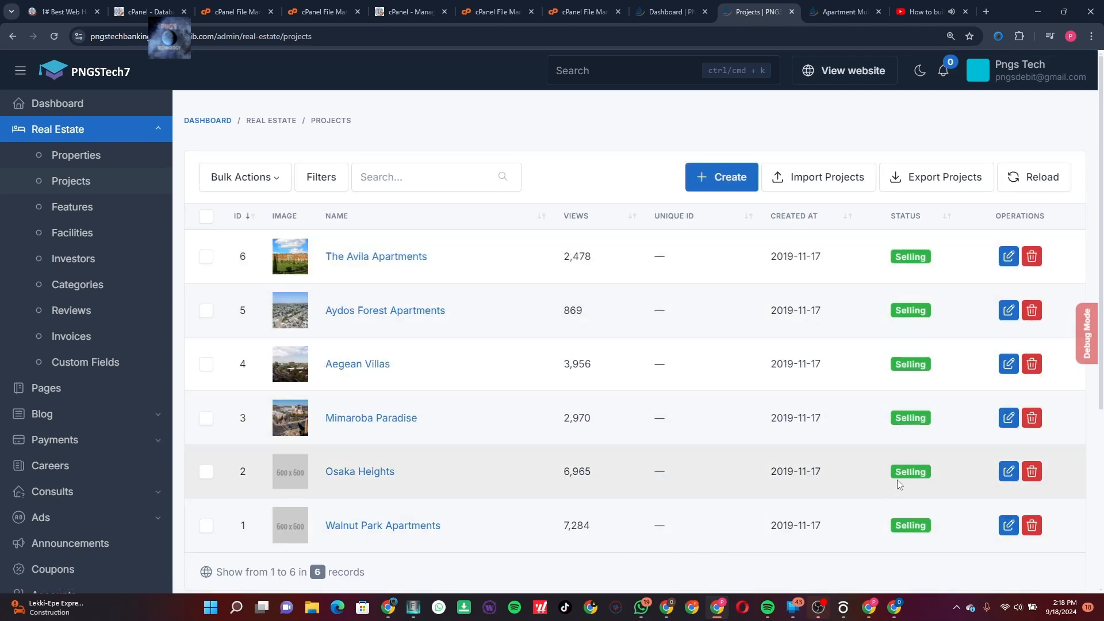
click(1009, 471)
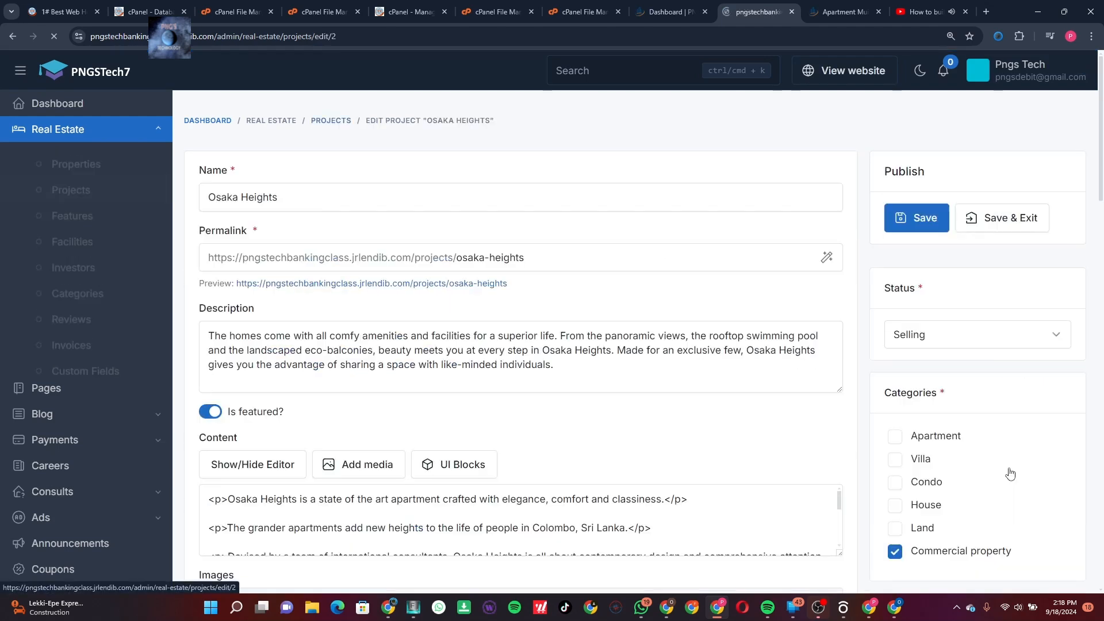
scroll(748, 351, down, 10)
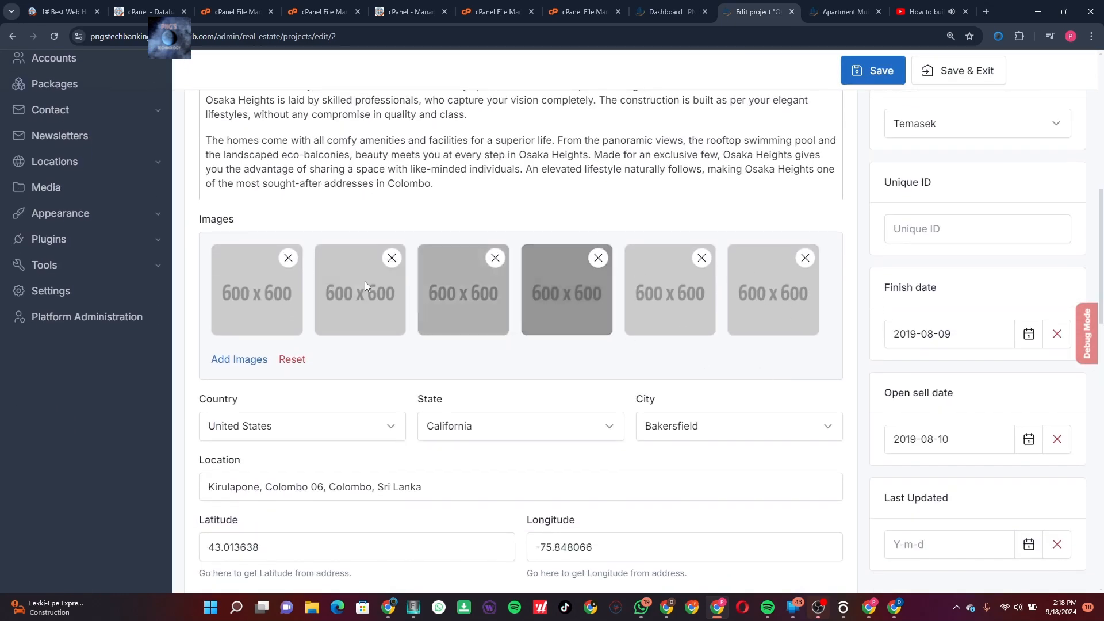
click(288, 258)
click(288, 257)
click(288, 257)
click(288, 258)
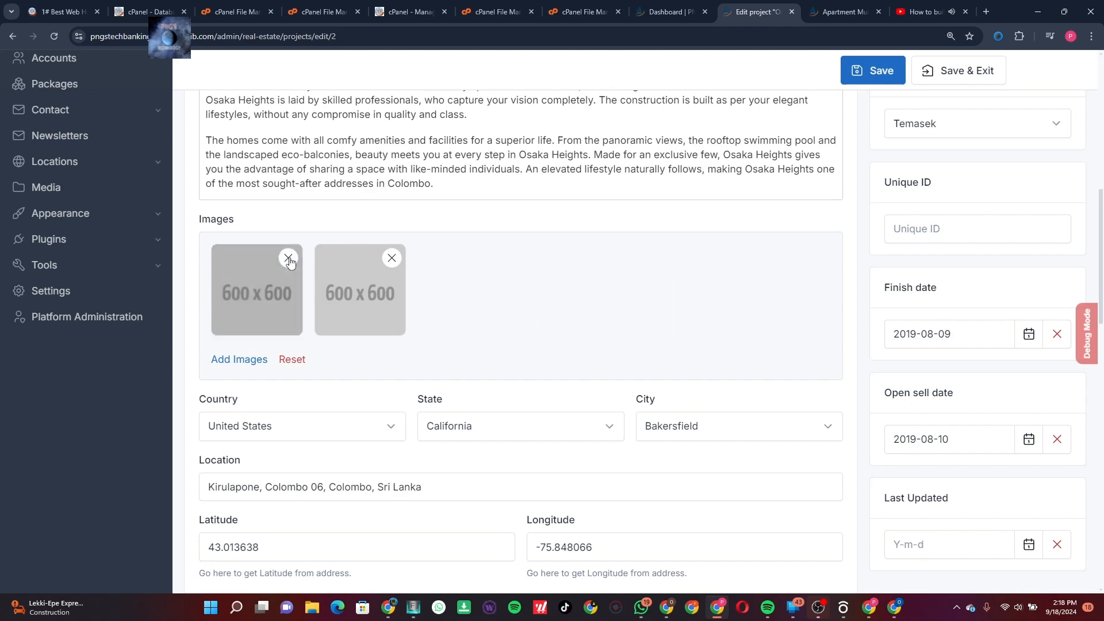
click(288, 257)
click(288, 257)
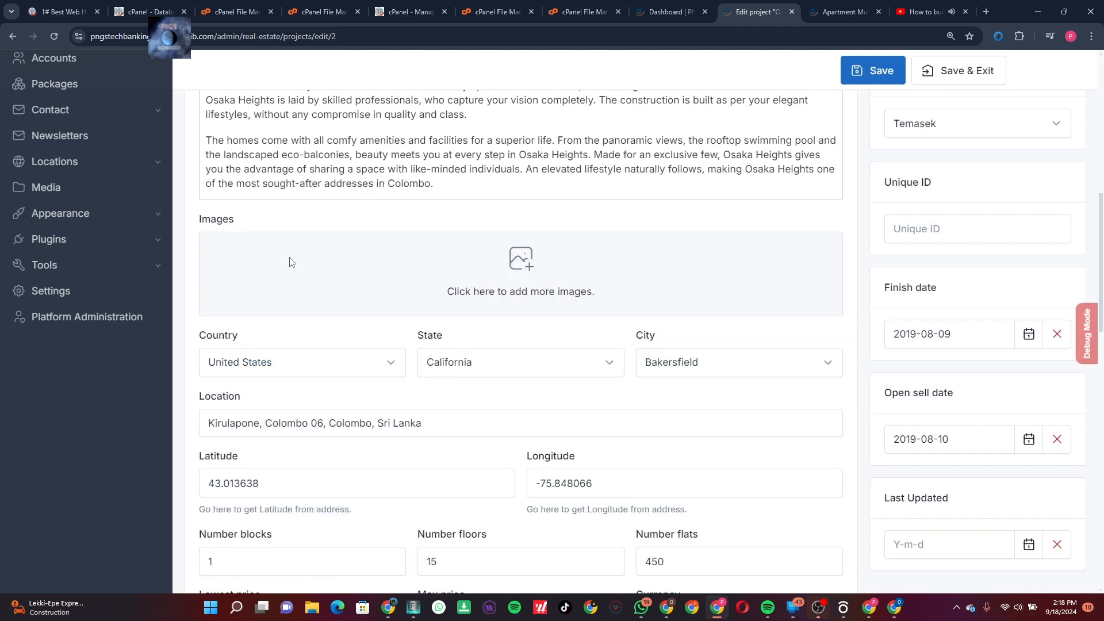
click(523, 273)
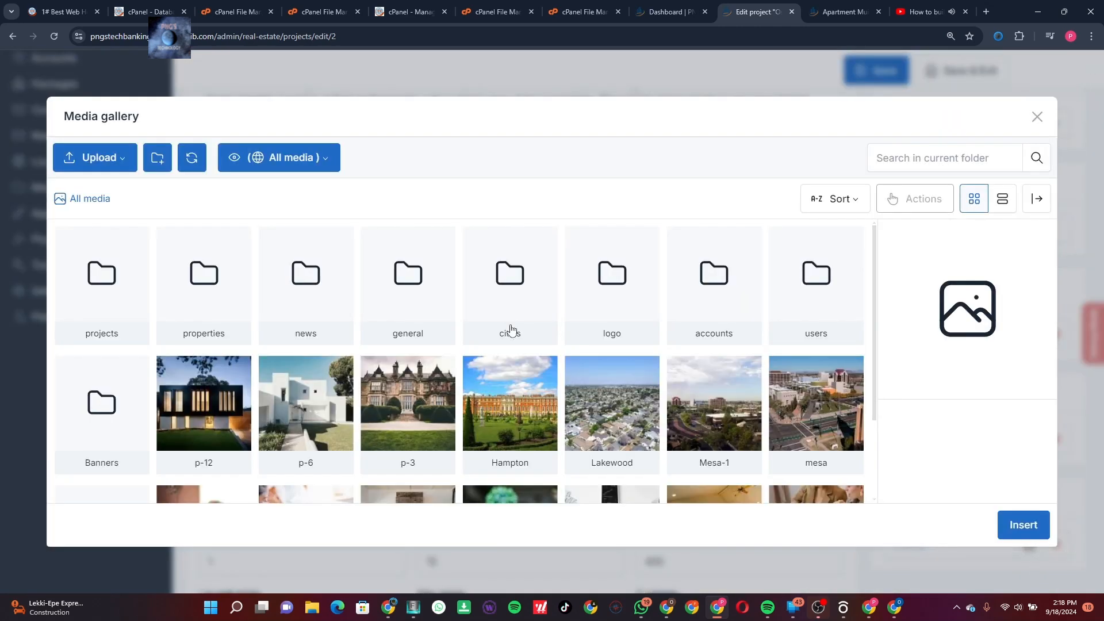
scroll(690, 411, down, 1)
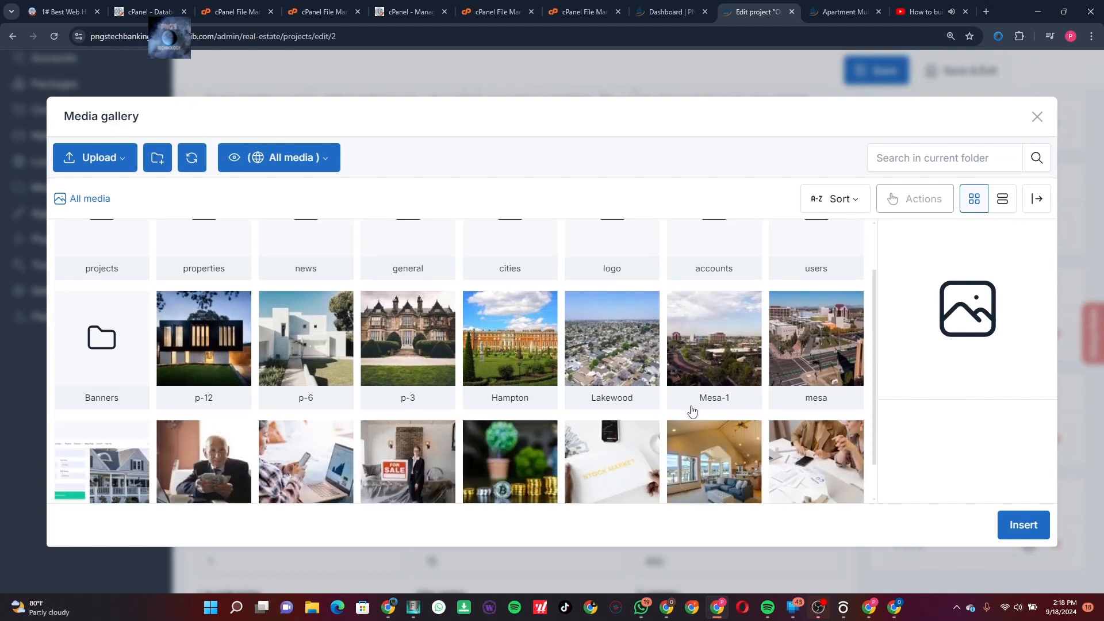
click(121, 476)
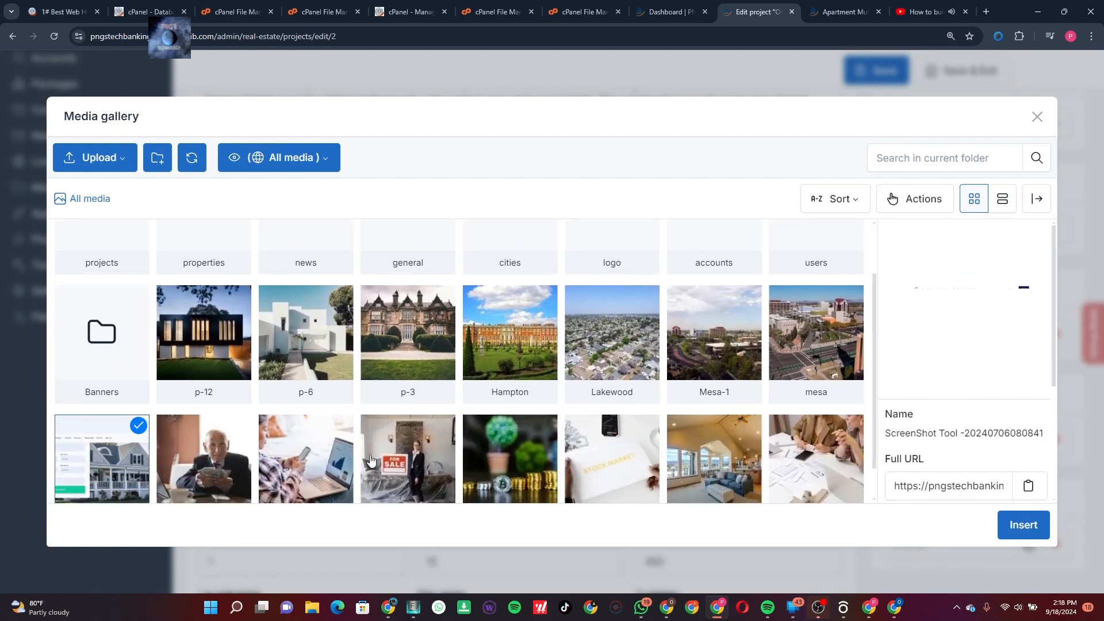
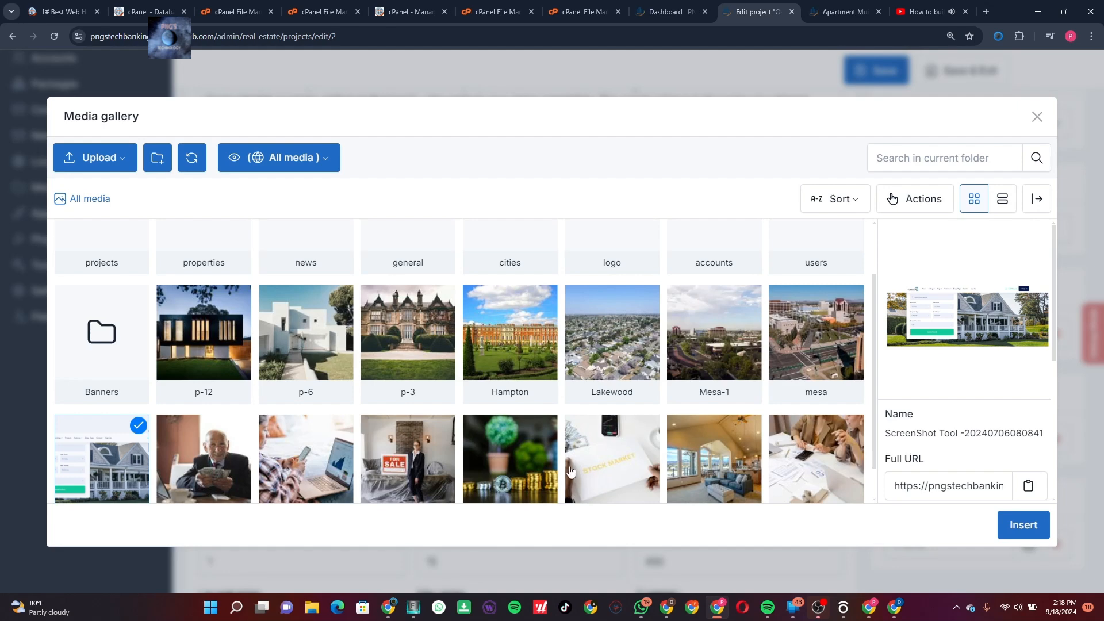
Step: Choose the pexels-rdne-8370747 picture instead, insert it into Osaka Heights' images and save the project
click(507, 474)
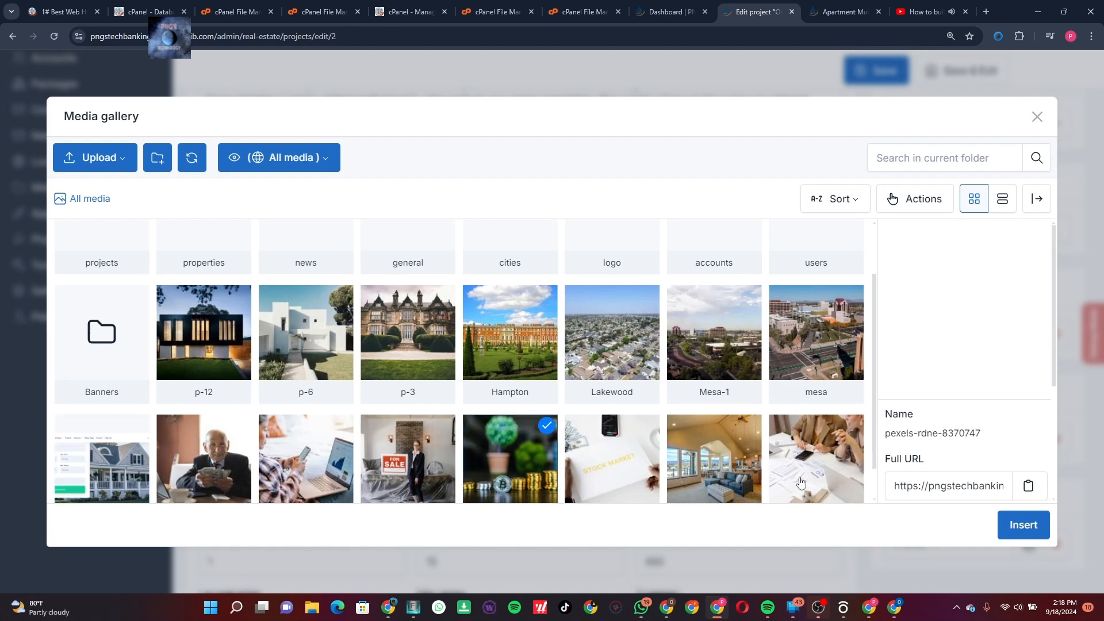
click(1023, 525)
click(855, 70)
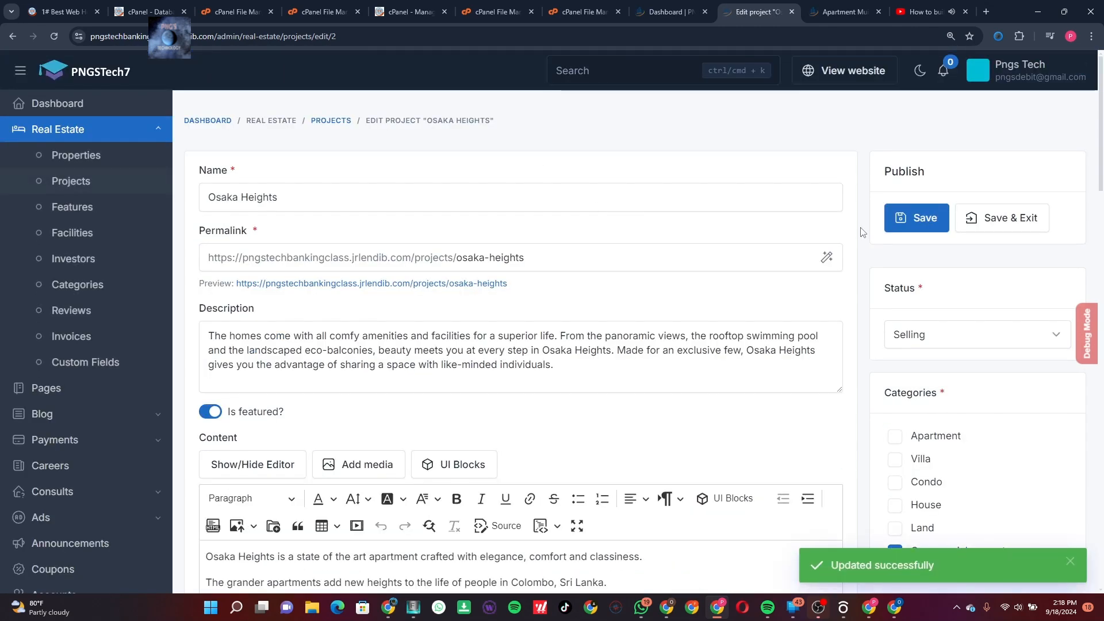
Step: Return to the projects list, open Walnut Park Apartments for editing and remove all of its placeholder images
click(330, 122)
scroll(768, 370, down, 1)
scroll(768, 370, down, 2)
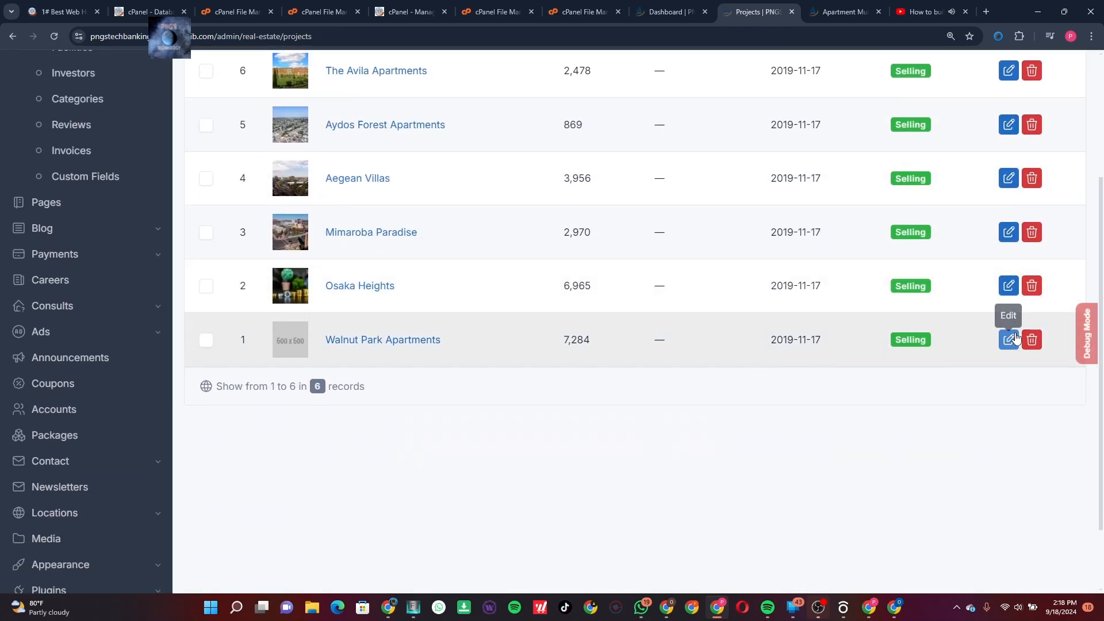
click(1015, 337)
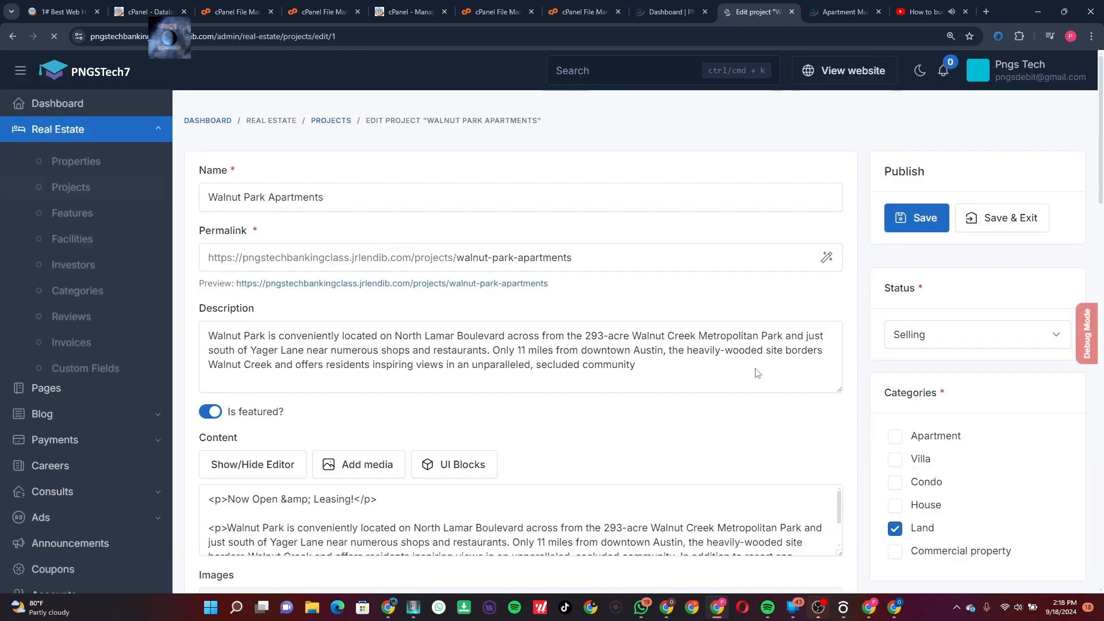
scroll(819, 422, down, 6)
scroll(819, 422, down, 1)
click(289, 336)
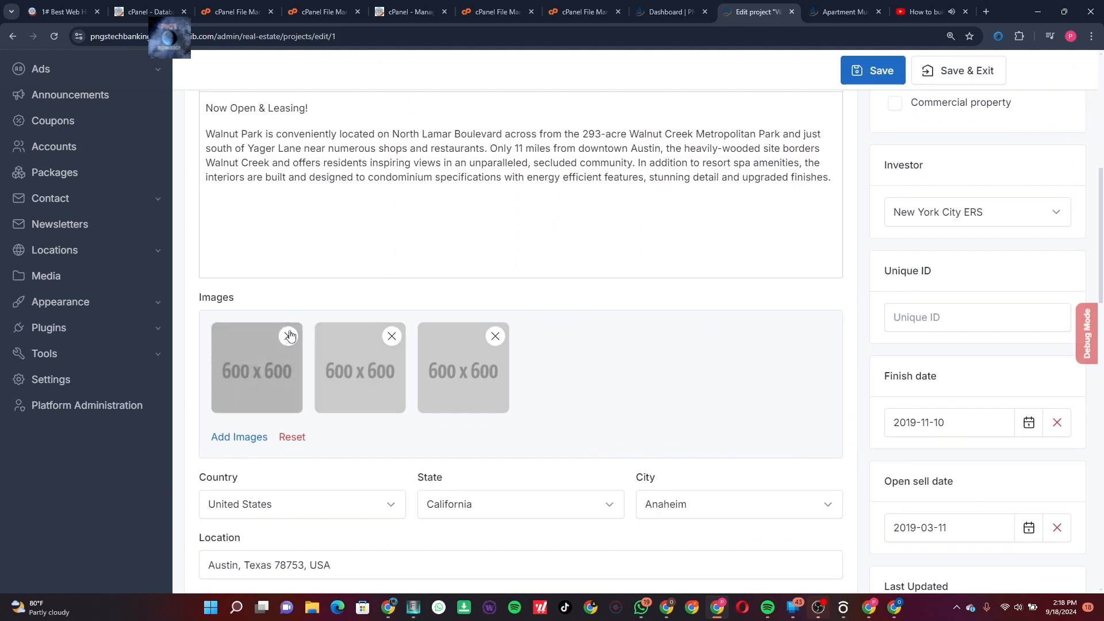
click(288, 336)
click(288, 335)
click(289, 335)
Step: Insert the pexels-mart-production-7415107 picture from the media gallery into Walnut Park Apartments' images and save the project
click(289, 332)
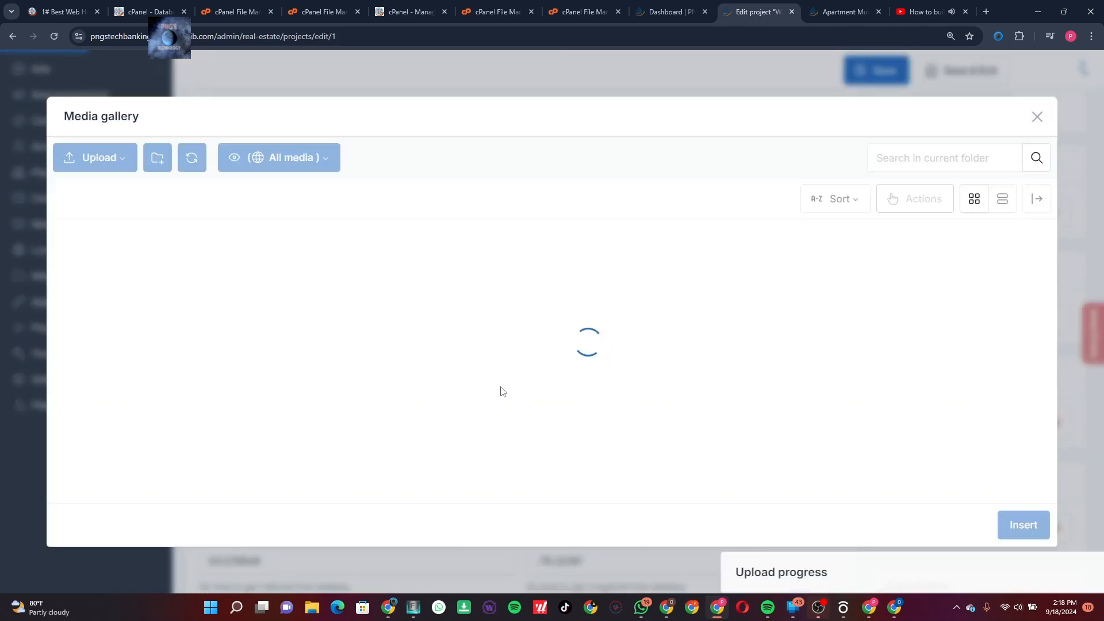
scroll(636, 421, down, 2)
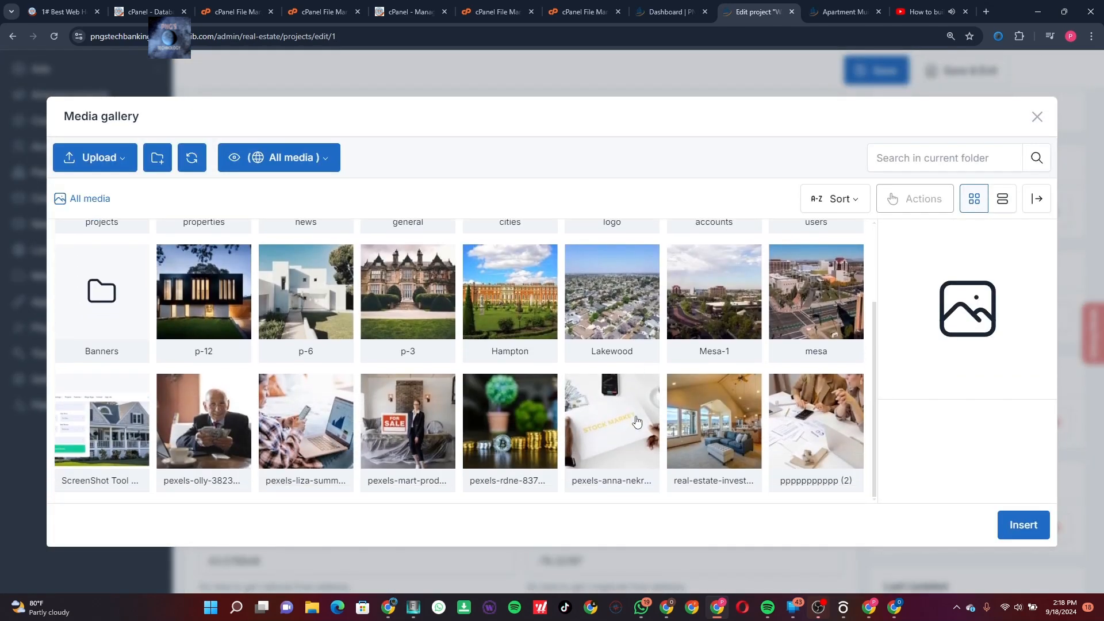
click(394, 424)
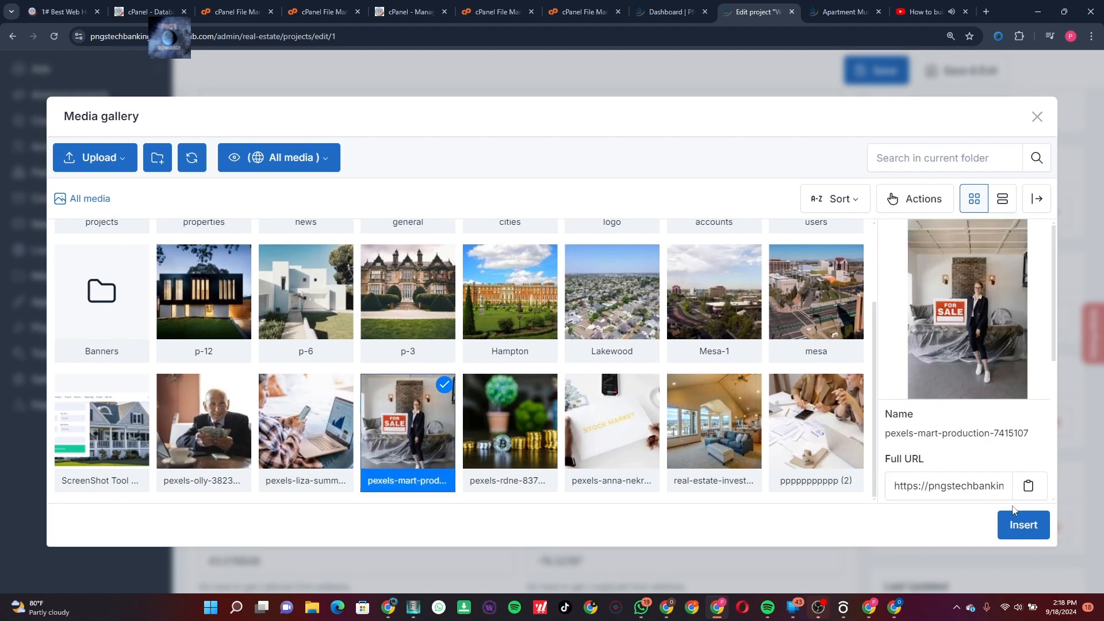
click(1019, 526)
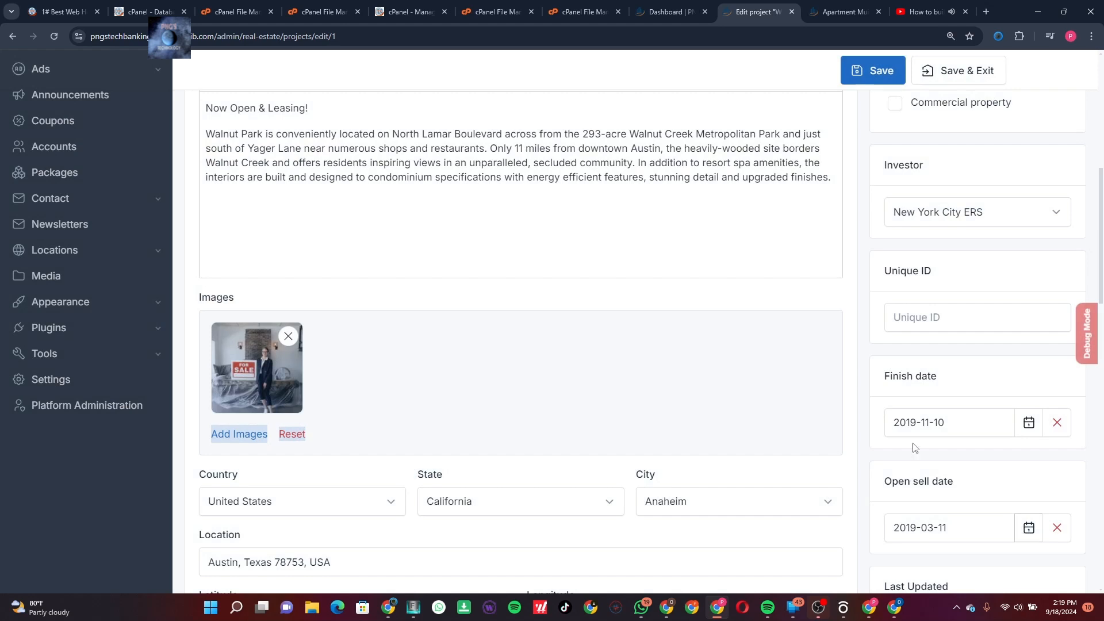
click(902, 78)
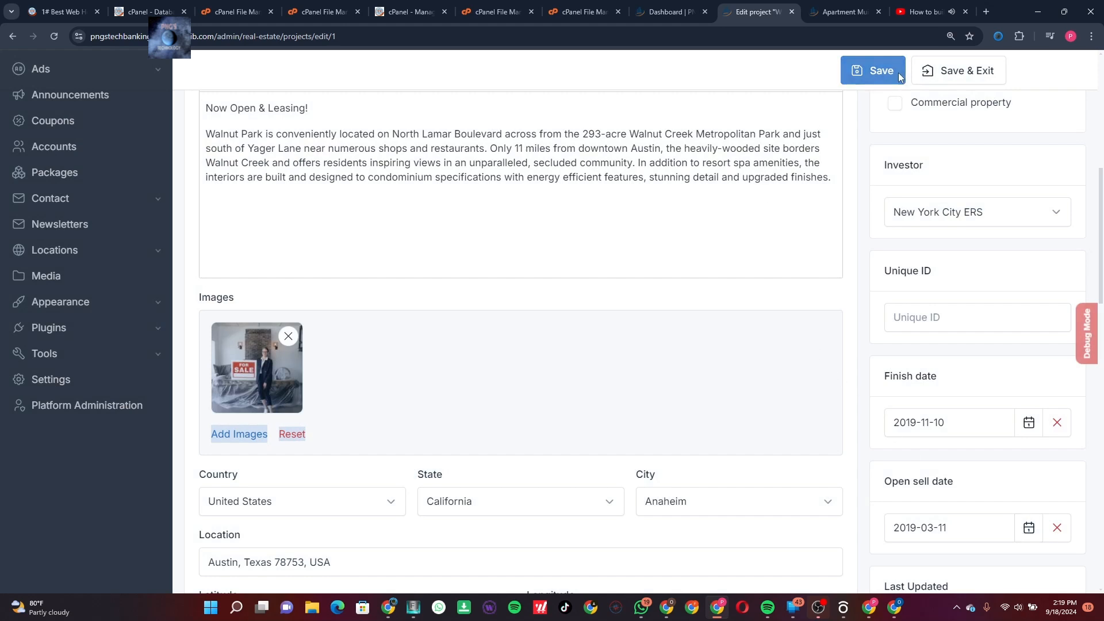
click(900, 78)
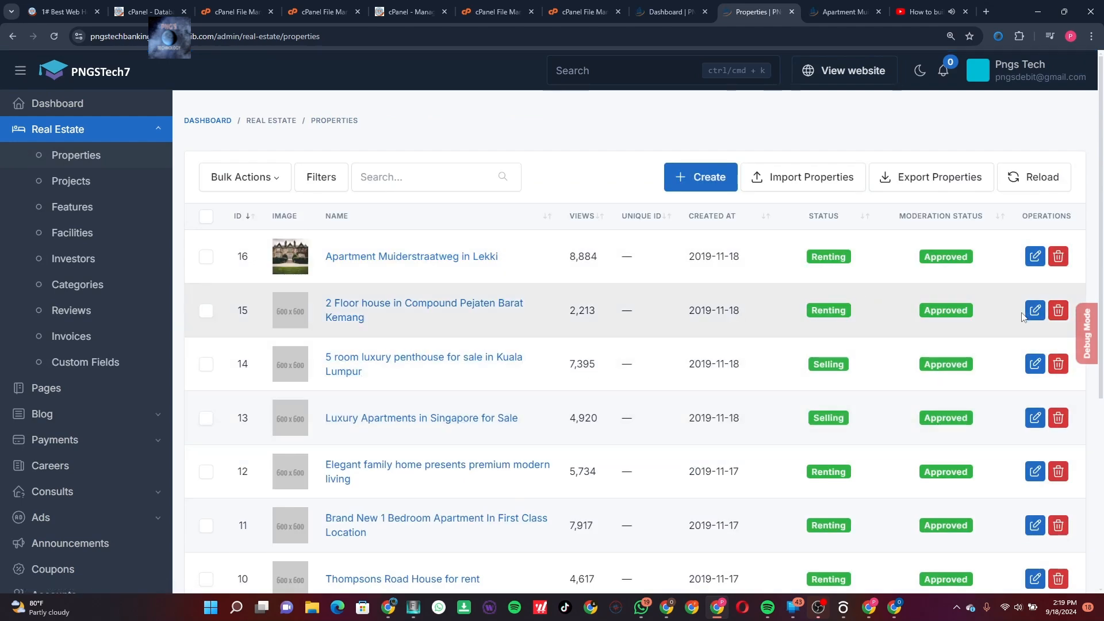
Step: Open the Private Estate Magnificent Views property for editing and remove all of its placeholder images
scroll(1035, 314, down, 3)
scroll(1035, 316, down, 3)
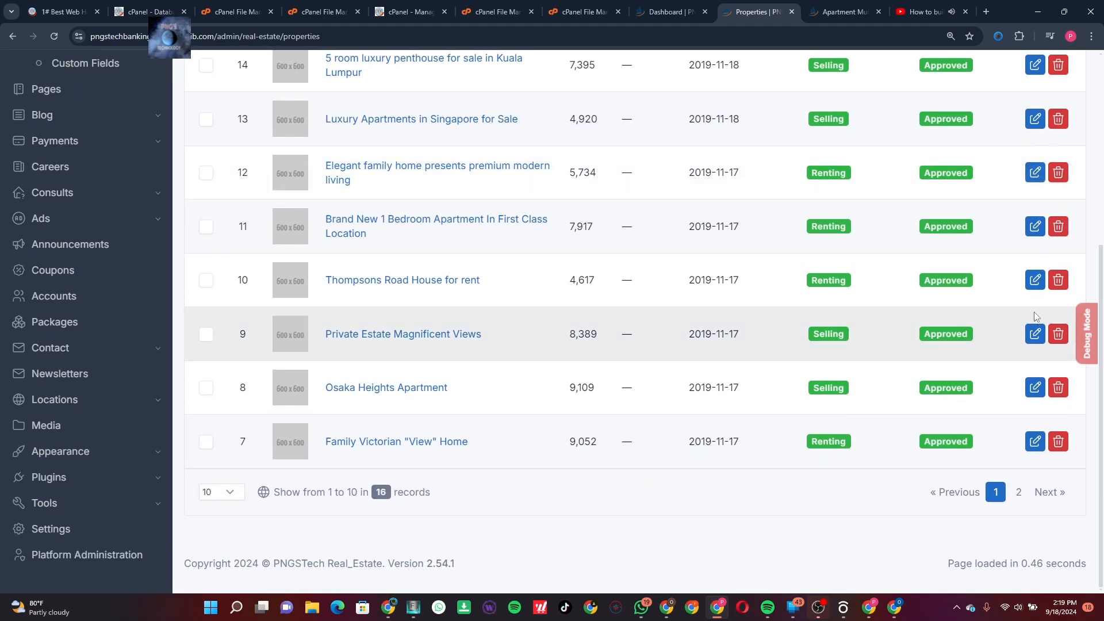
click(1035, 336)
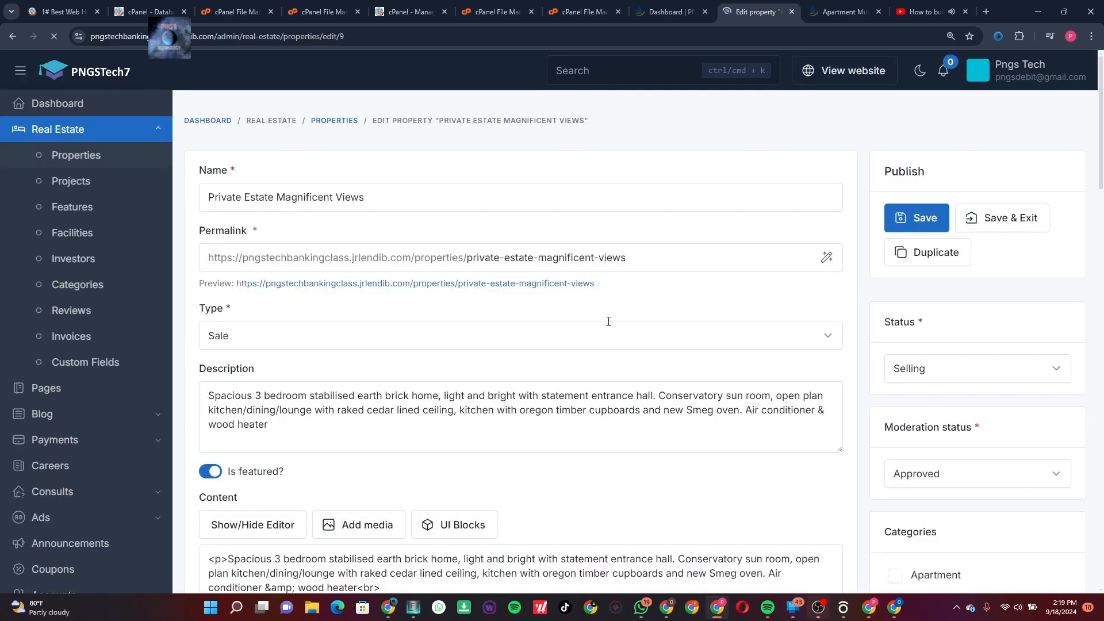
scroll(613, 356, down, 7)
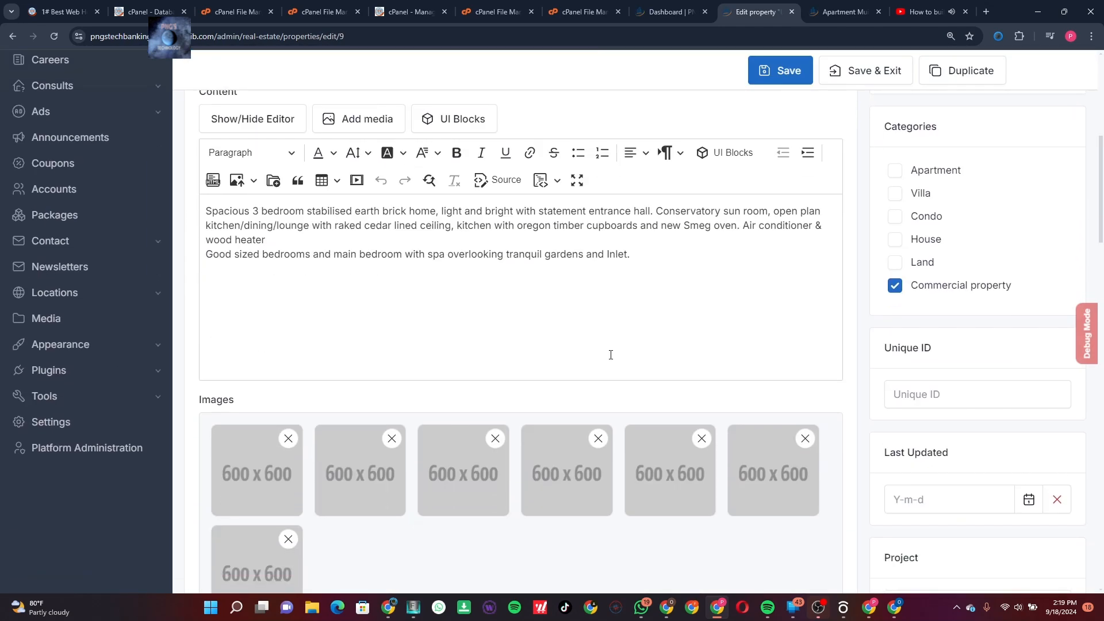
click(288, 439)
click(288, 439)
click(288, 439)
click(288, 439)
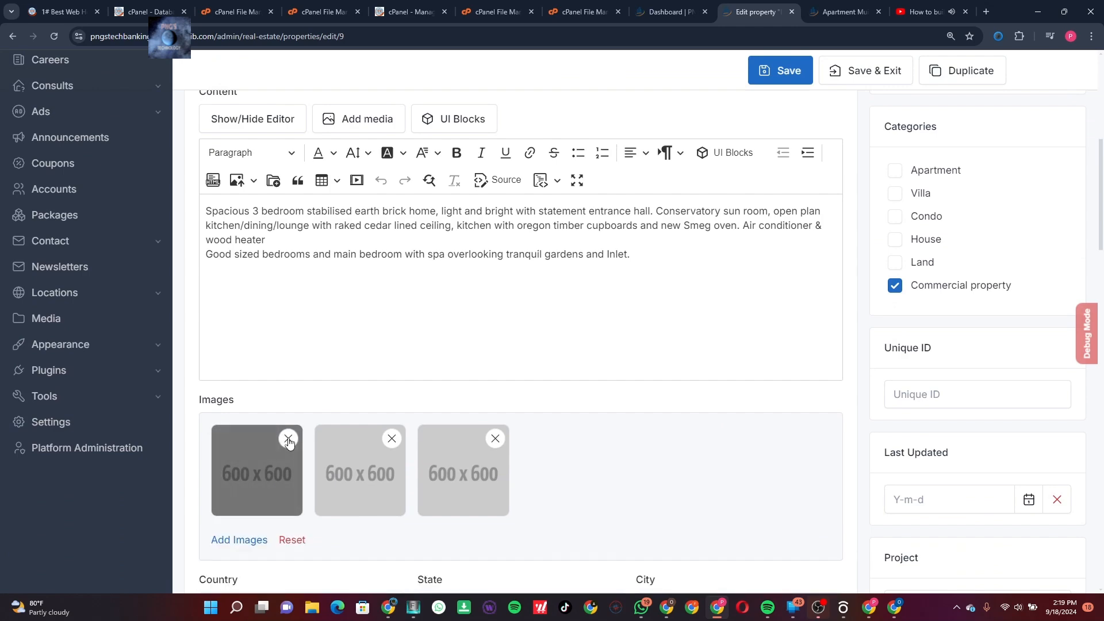
click(288, 439)
click(288, 439)
click(288, 438)
Step: Insert the p-12 picture from the media gallery into Private Estate Magnificent Views' images and save the property
click(288, 443)
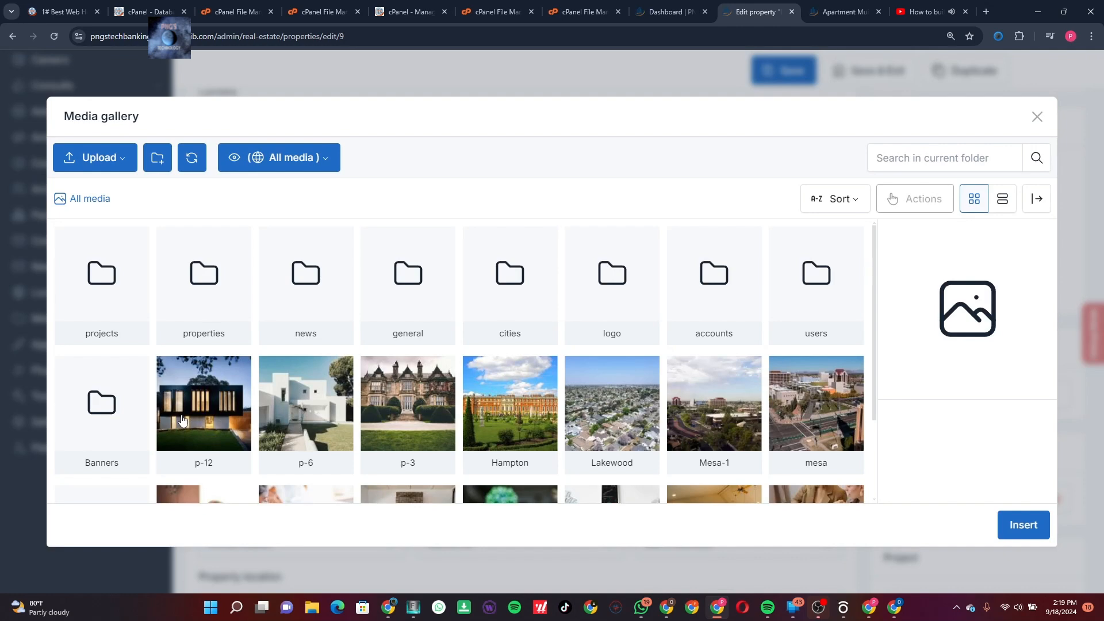
click(183, 421)
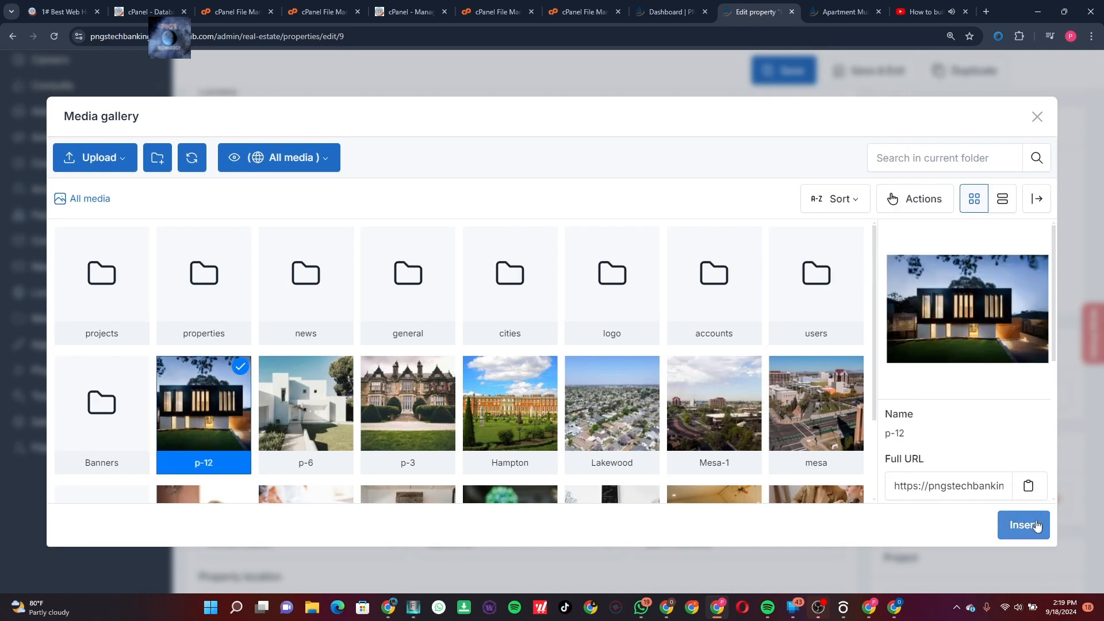
click(1029, 523)
click(782, 80)
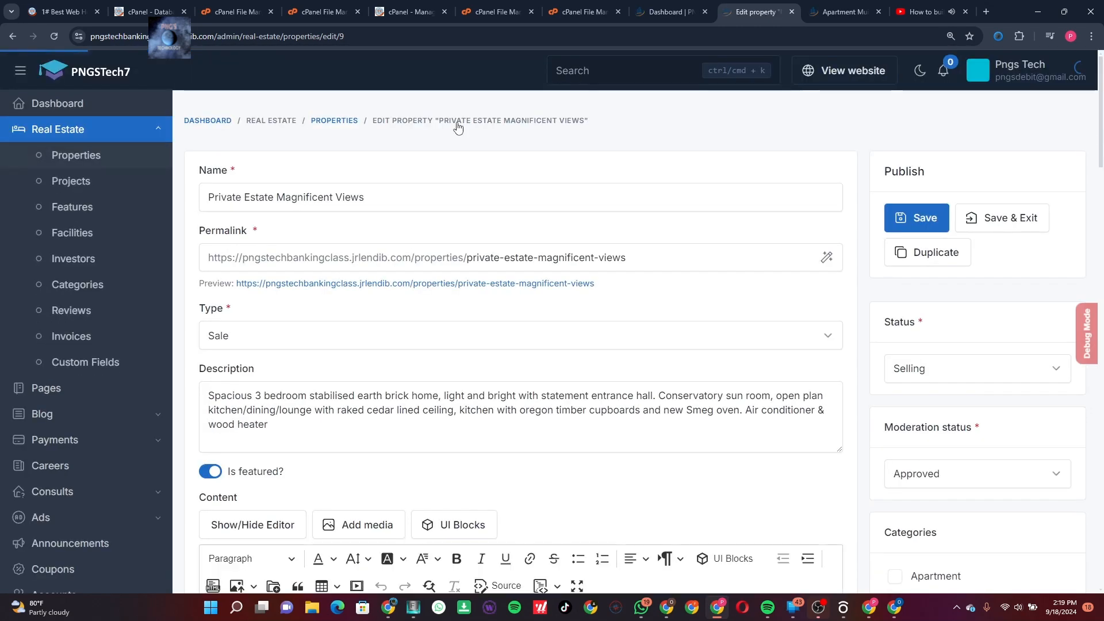
Step: Return to the properties list, open 2 Floor house in Compound Pejaten Barat Kemang for editing and remove all of its placeholder images
click(338, 122)
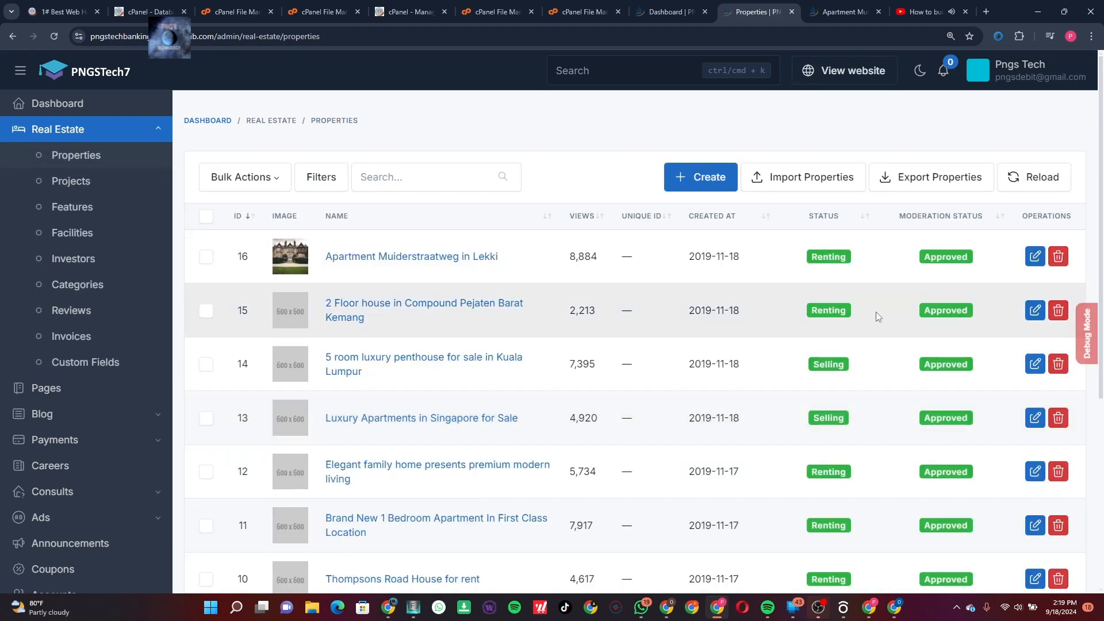
scroll(876, 315, down, 2)
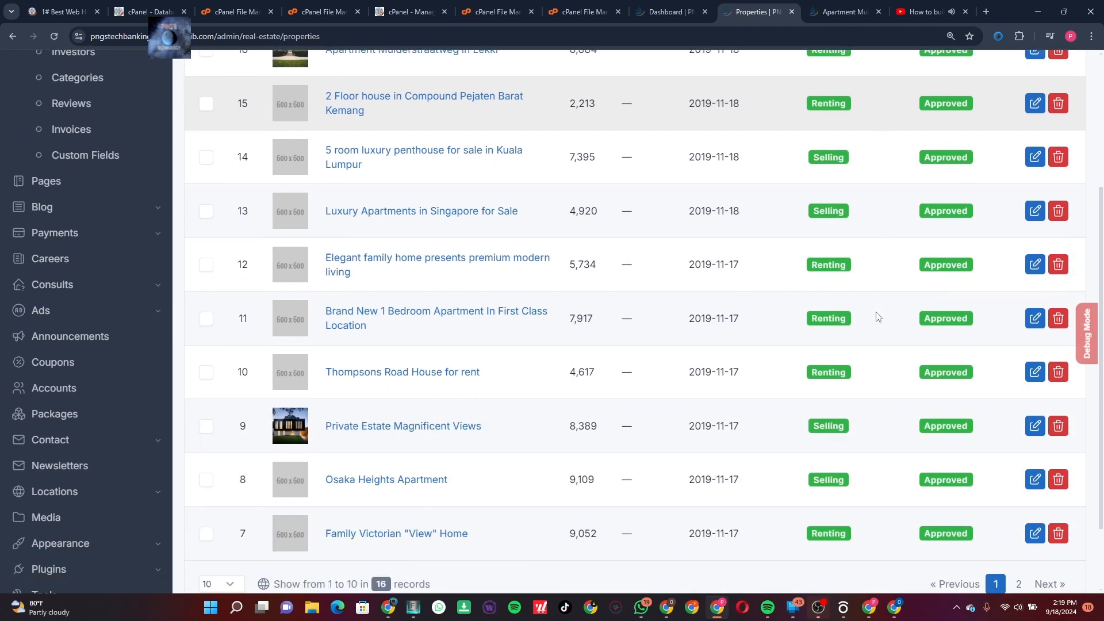
scroll(878, 316, up, 2)
click(1040, 311)
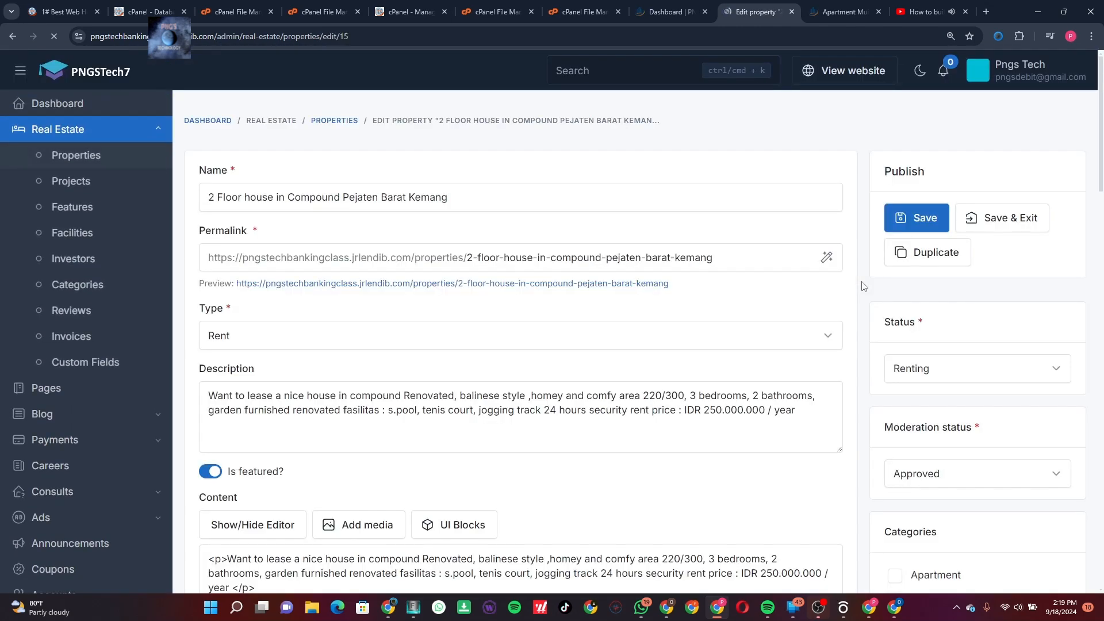
scroll(723, 288, down, 10)
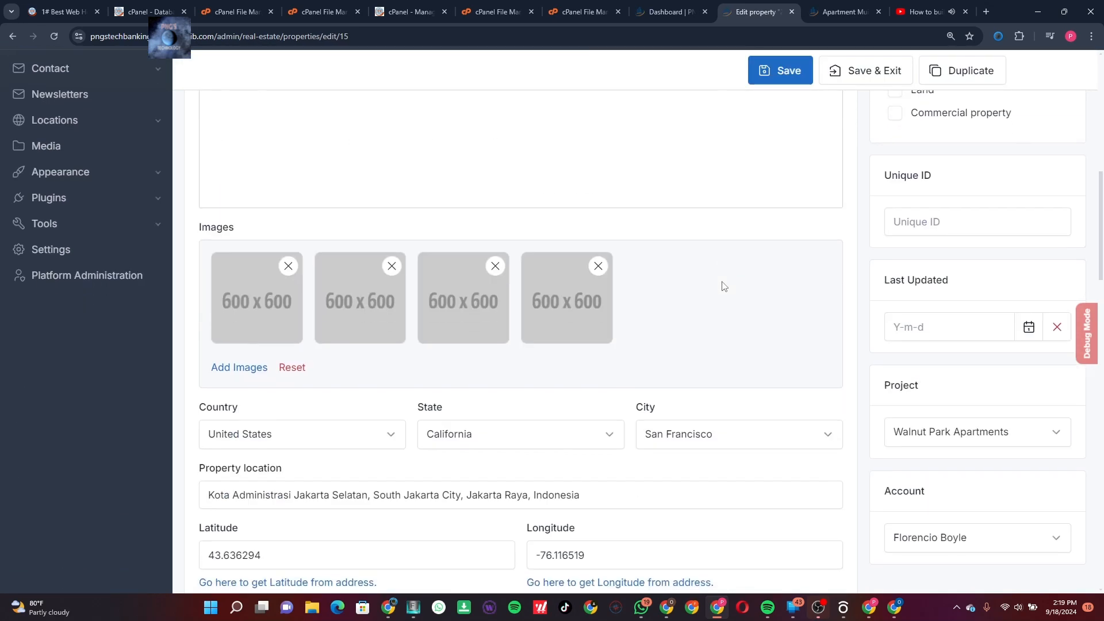
click(288, 266)
click(288, 267)
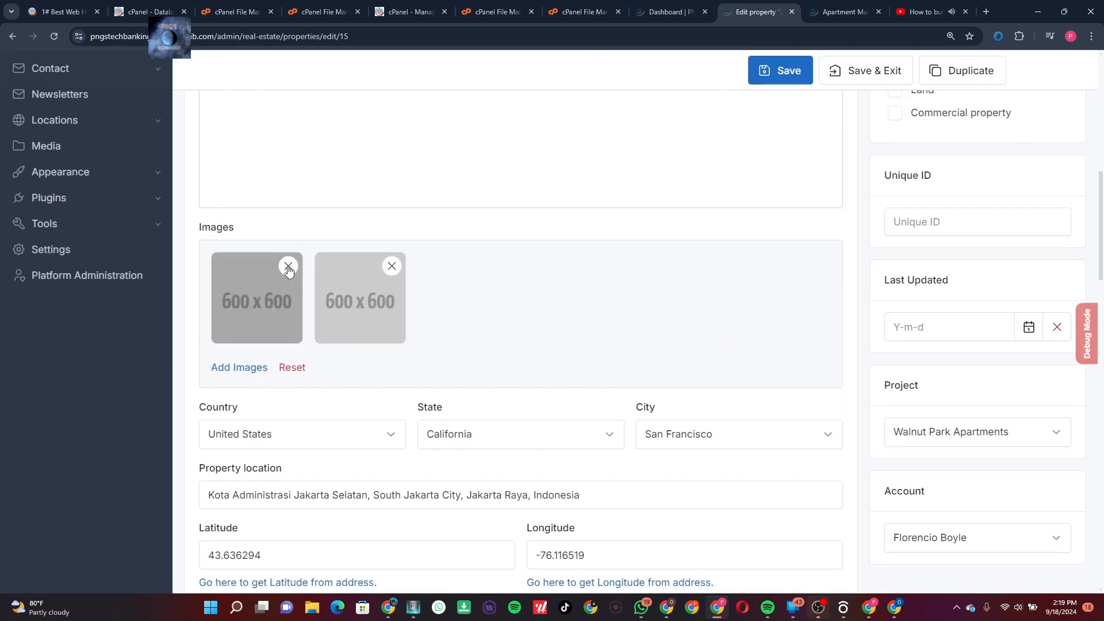
click(288, 266)
click(288, 269)
Step: Insert the p-6 picture from the media gallery into the 2 Floor house property's images, then save and exit to the properties list
click(409, 254)
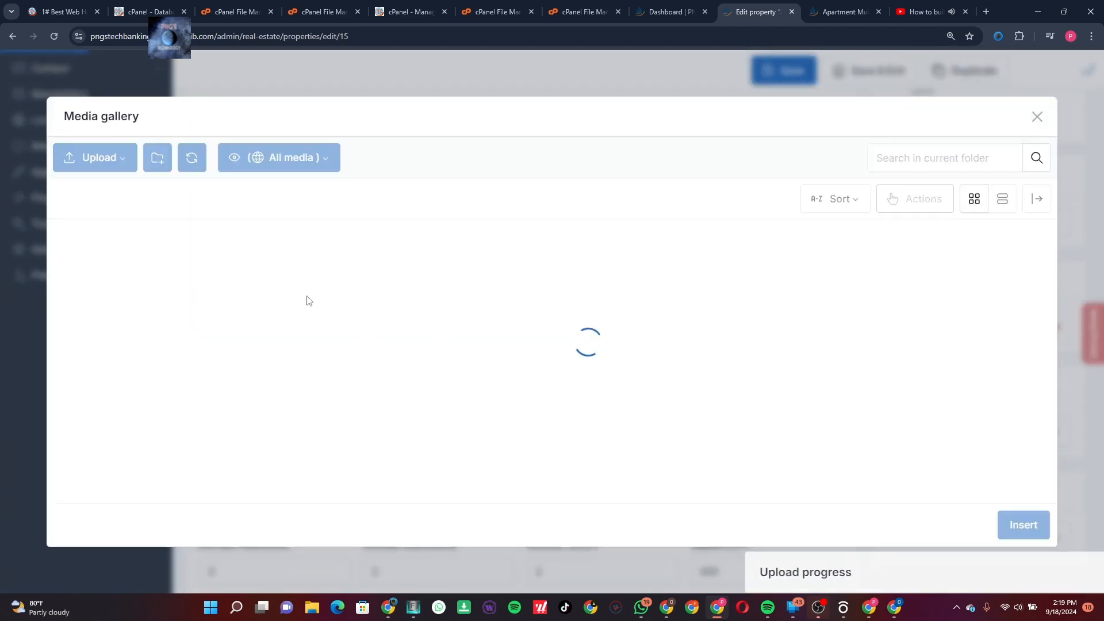
scroll(368, 384, down, 1)
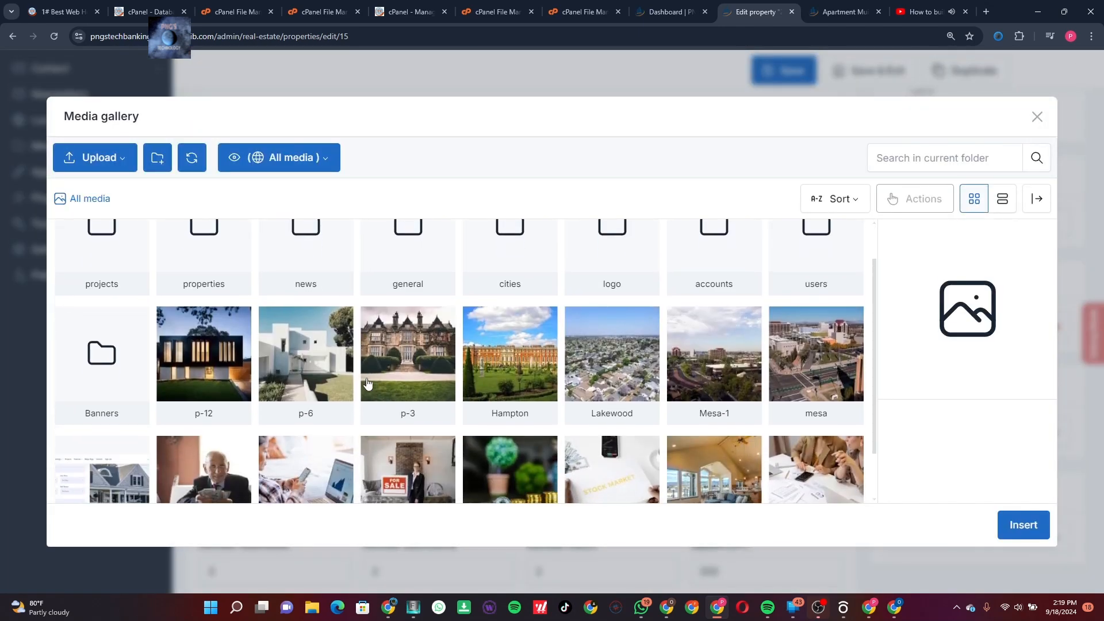
click(326, 365)
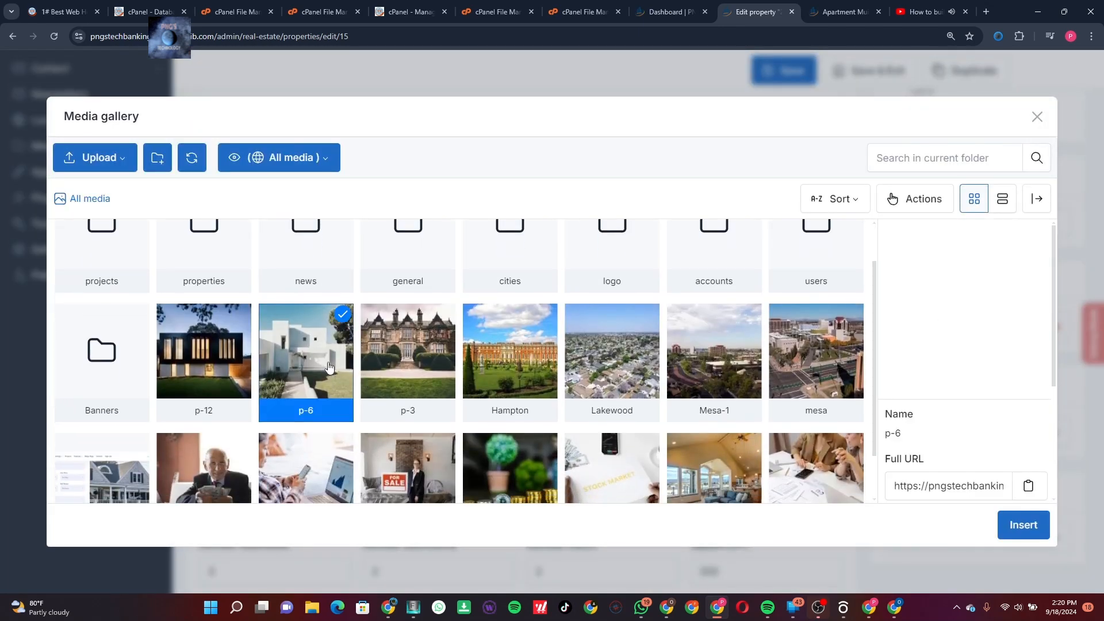
click(1039, 525)
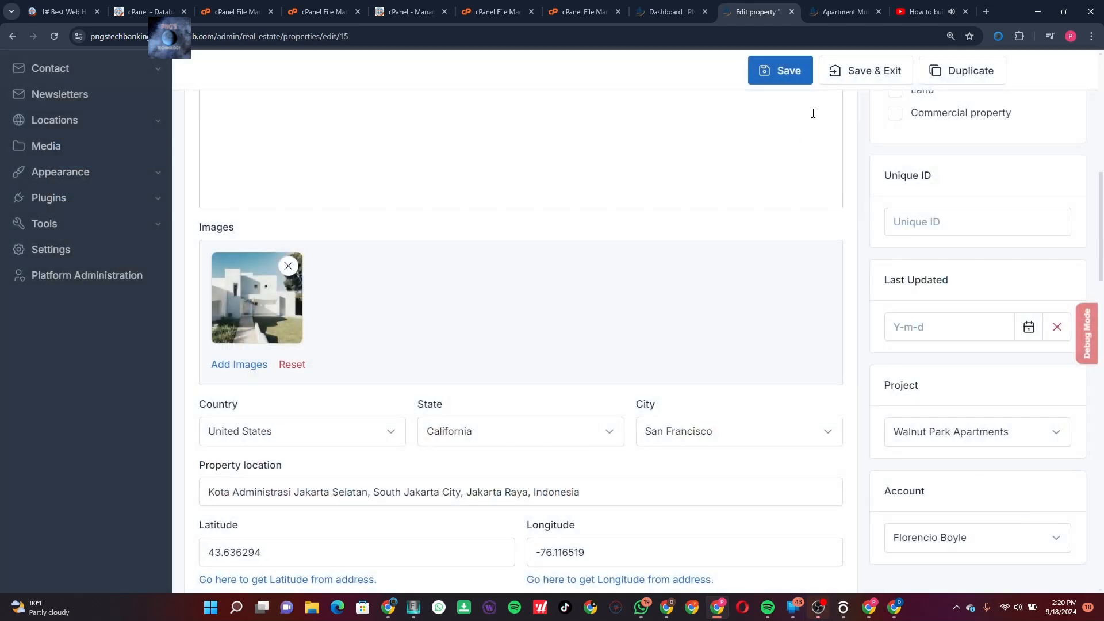
click(845, 81)
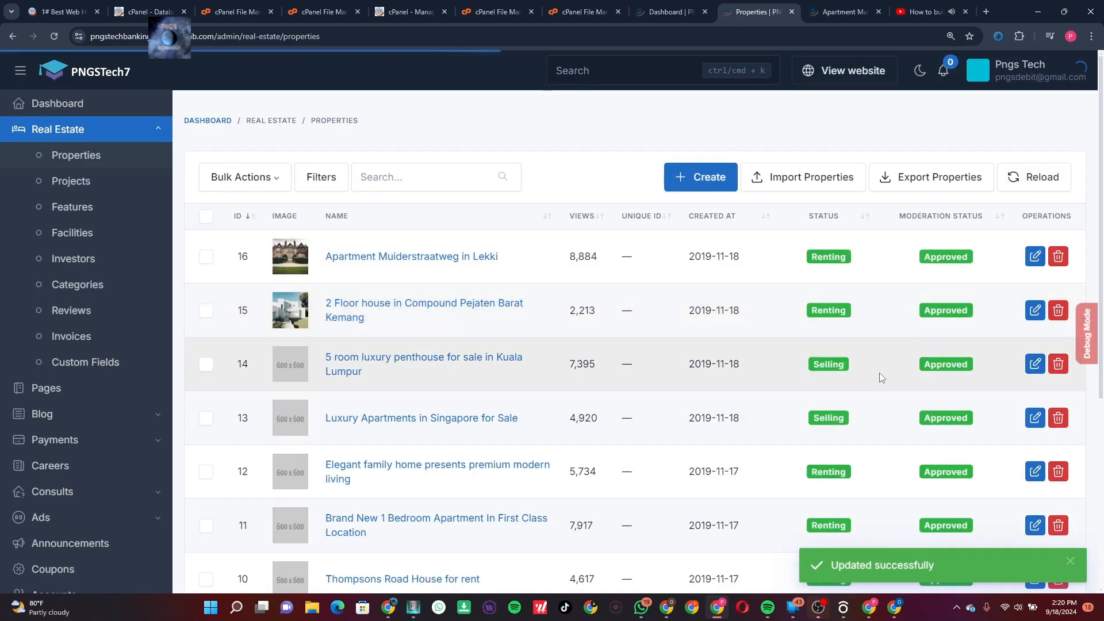
Step: Open the 5 room luxury penthouse for sale in Kuala Lumpur for editing and remove all of its placeholder images
click(1033, 364)
scroll(463, 428, down, 3)
scroll(465, 434, down, 7)
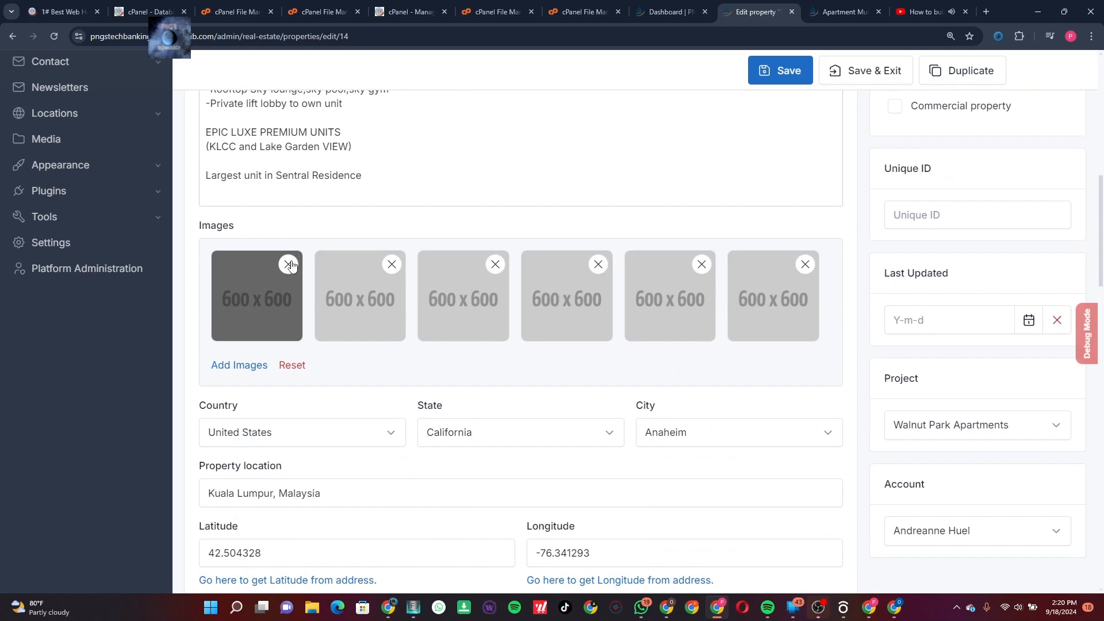
click(289, 264)
double_click(289, 264)
click(289, 264)
double_click(288, 265)
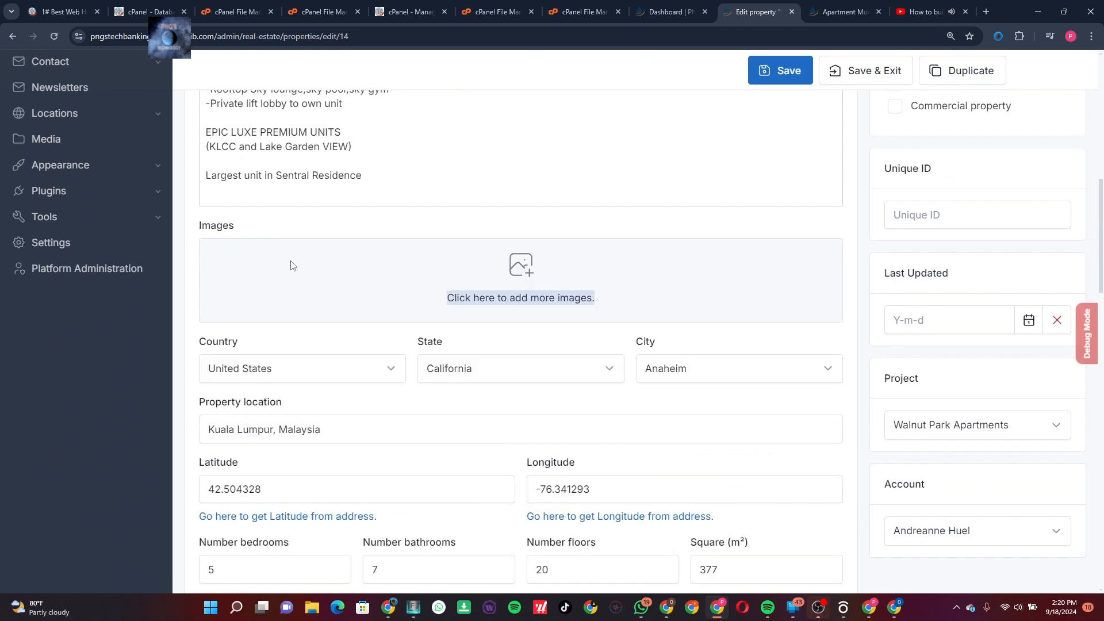
Step: Insert the Hampton picture from the media gallery into the Kuala Lumpur penthouse's images, then save and exit to the properties list
click(291, 265)
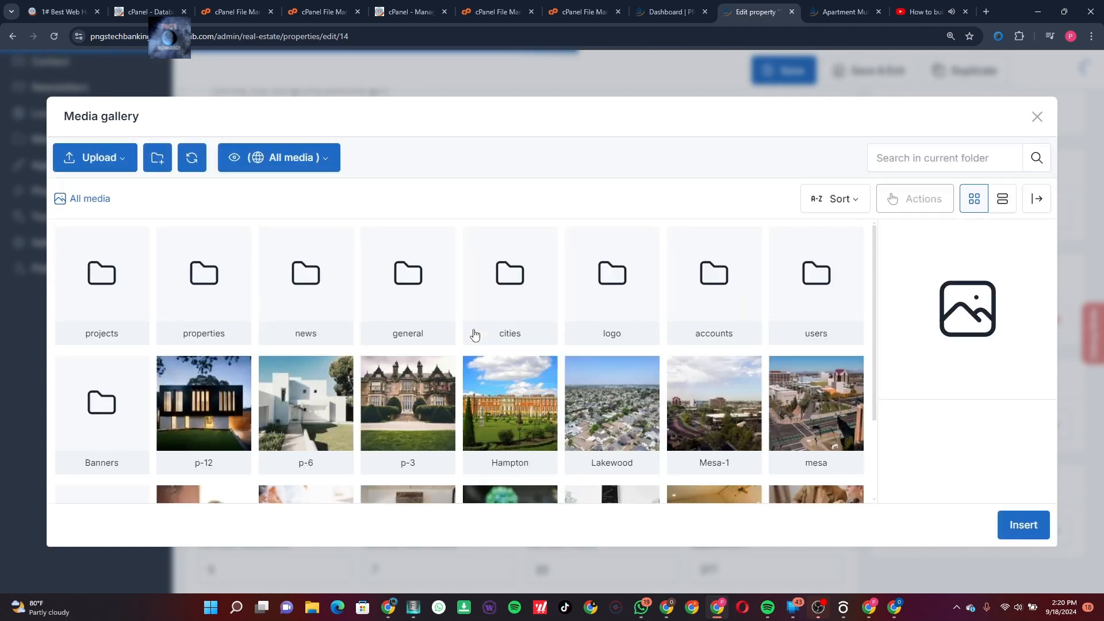
click(490, 385)
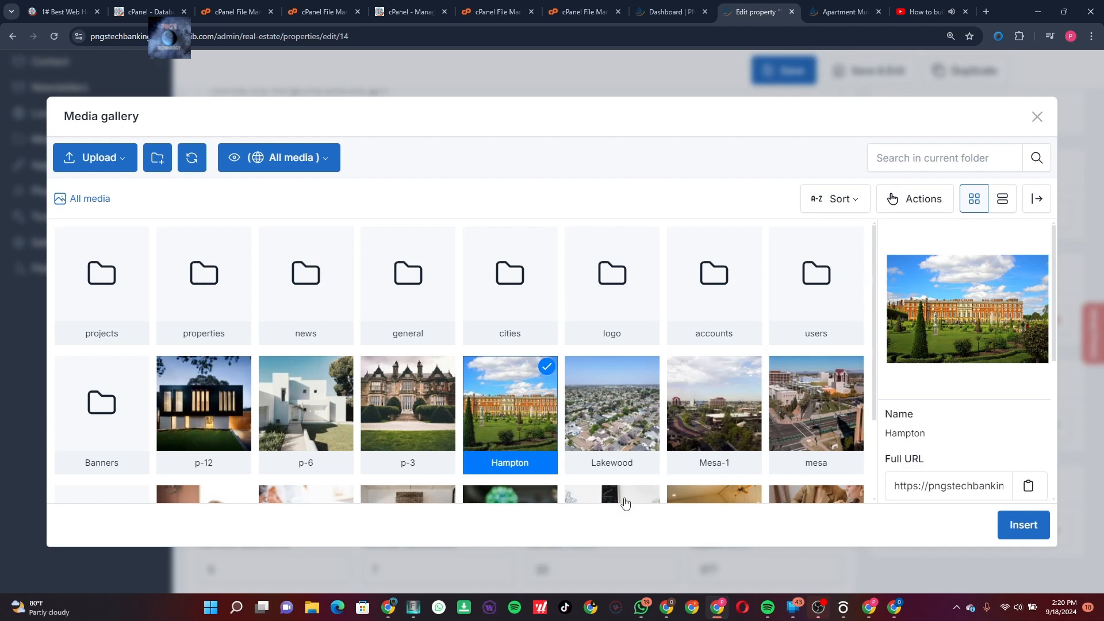
click(1026, 523)
click(850, 77)
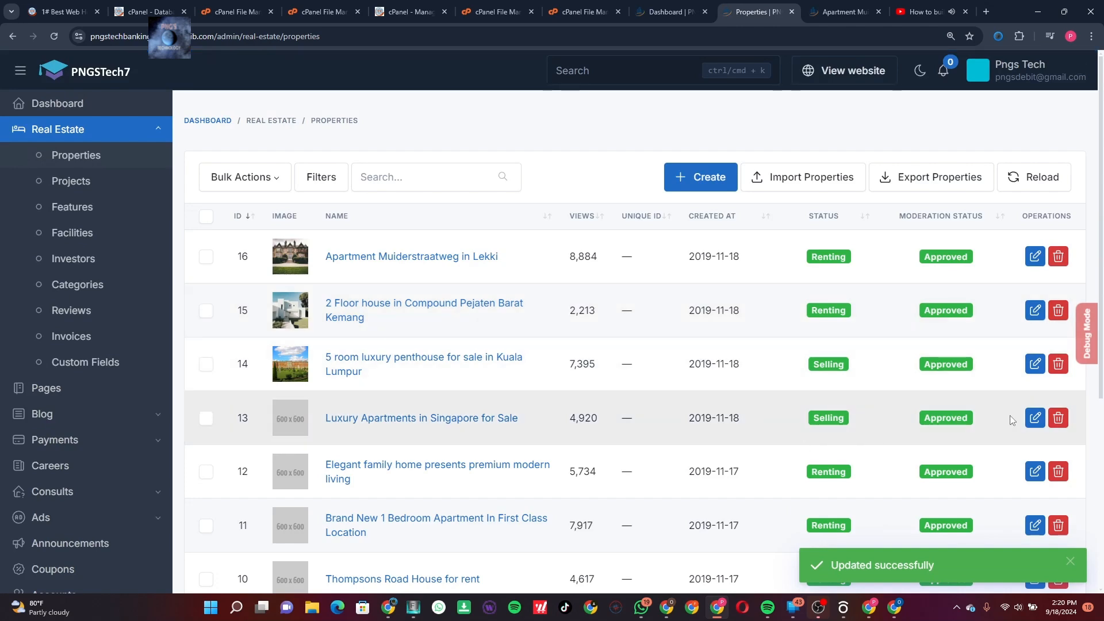
Step: Open Luxury Apartments in Singapore for Sale for editing and review the status and moderation choices, keeping Selling and Approved
click(1028, 422)
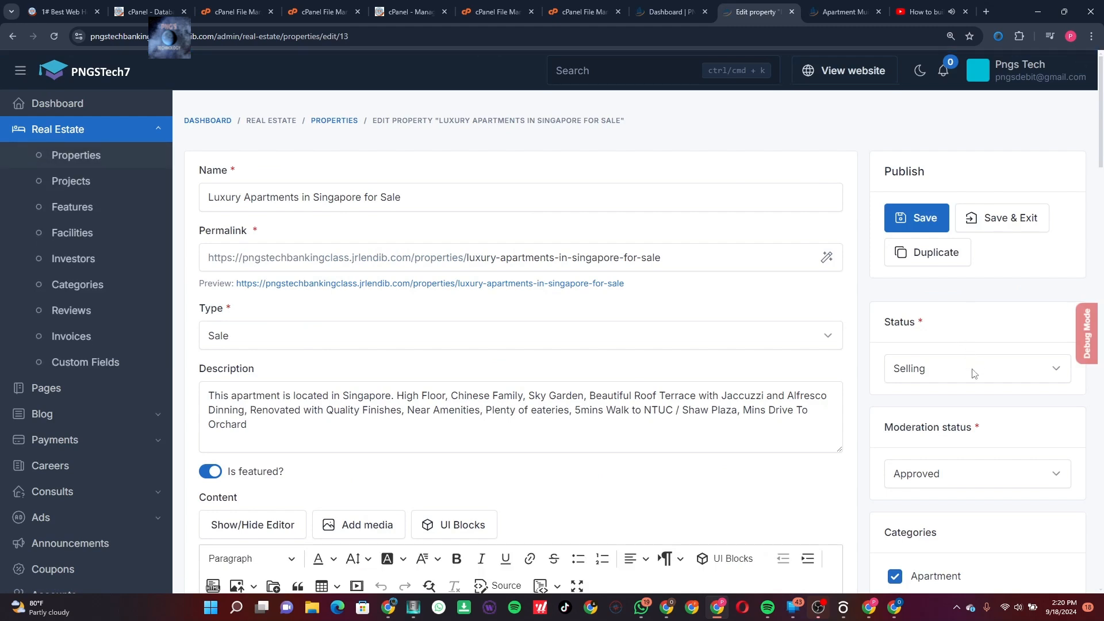
click(973, 372)
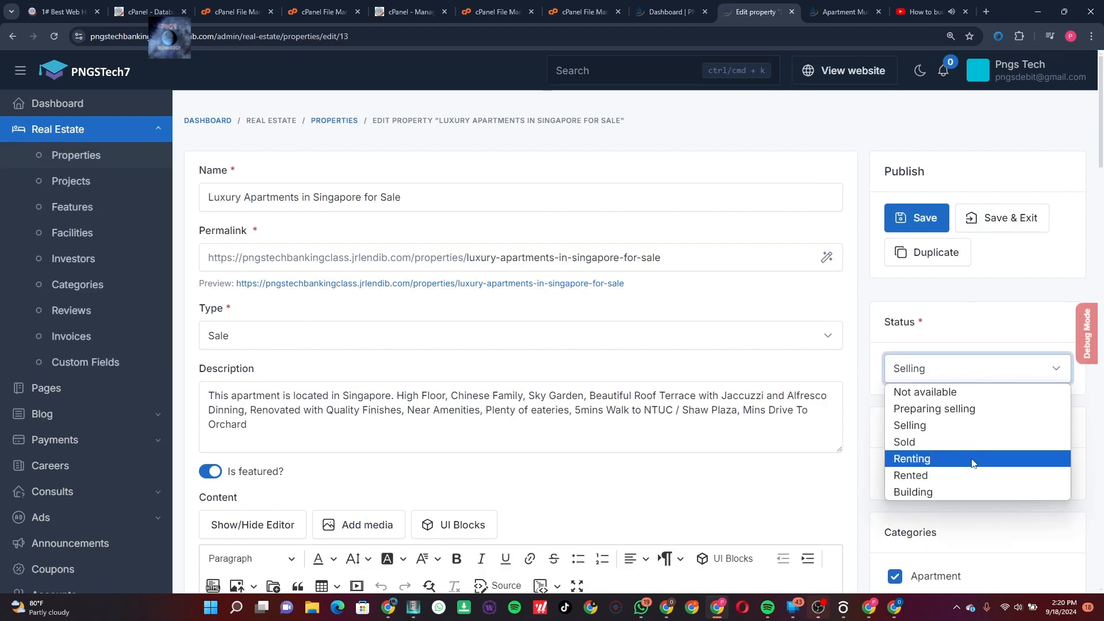
click(979, 430)
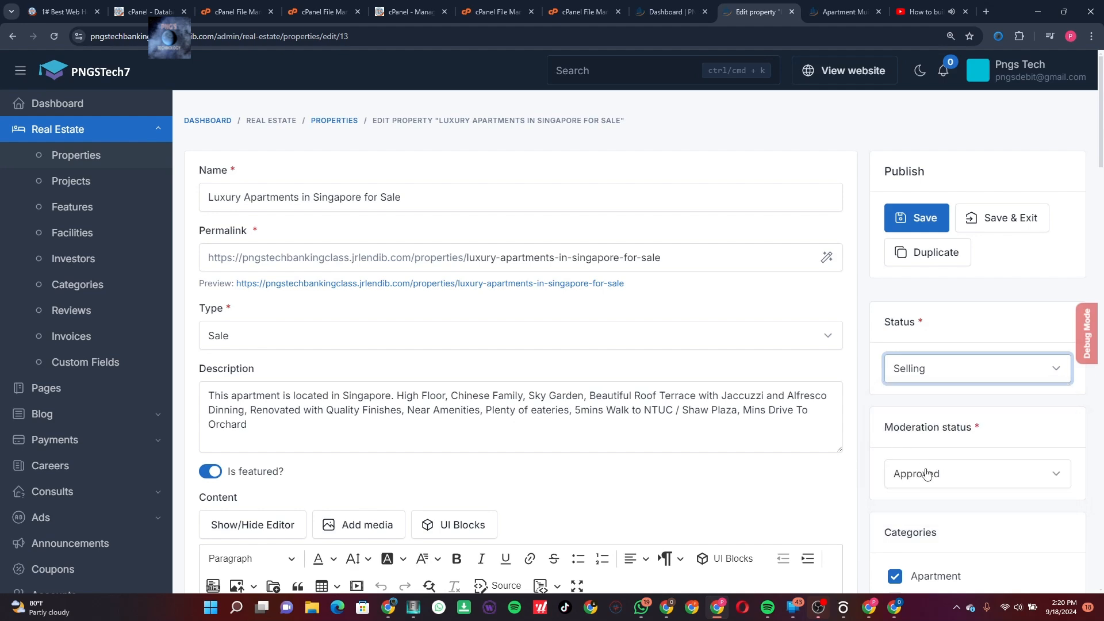
click(932, 486)
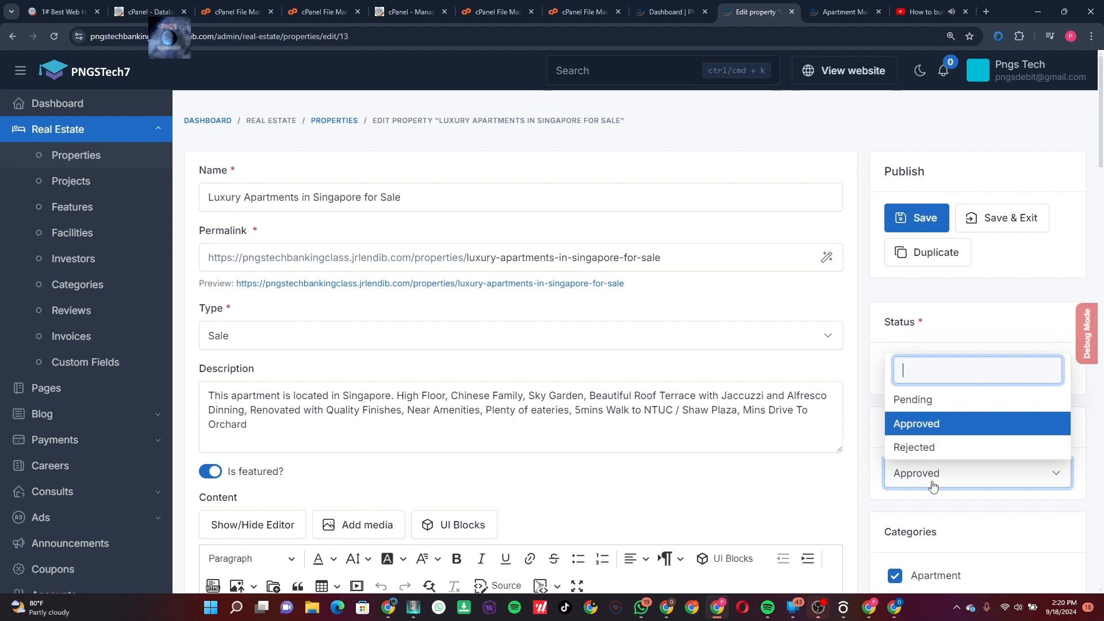
click(921, 505)
Step: Examine the property's content, categories, unique ID, last updated date, project and account fields
scroll(921, 505, down, 3)
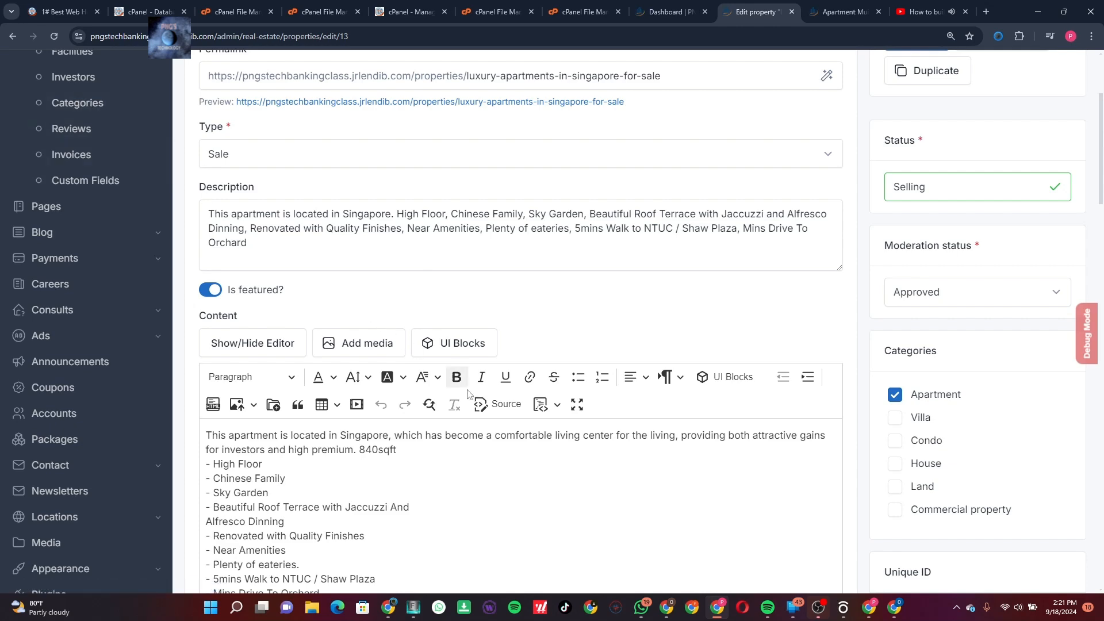
scroll(984, 532, down, 5)
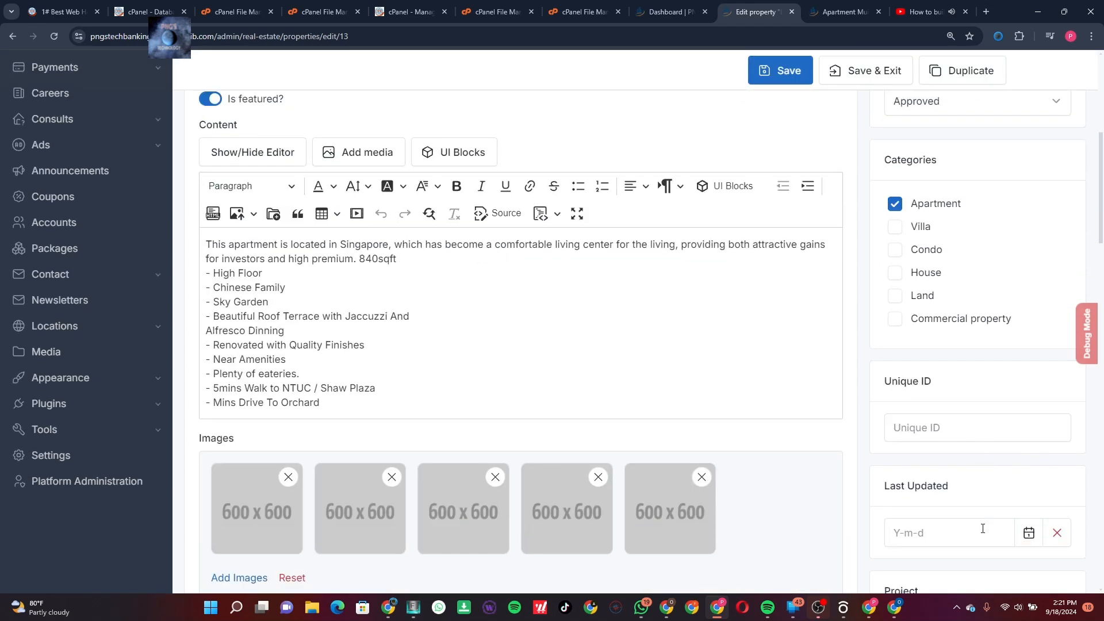
click(951, 355)
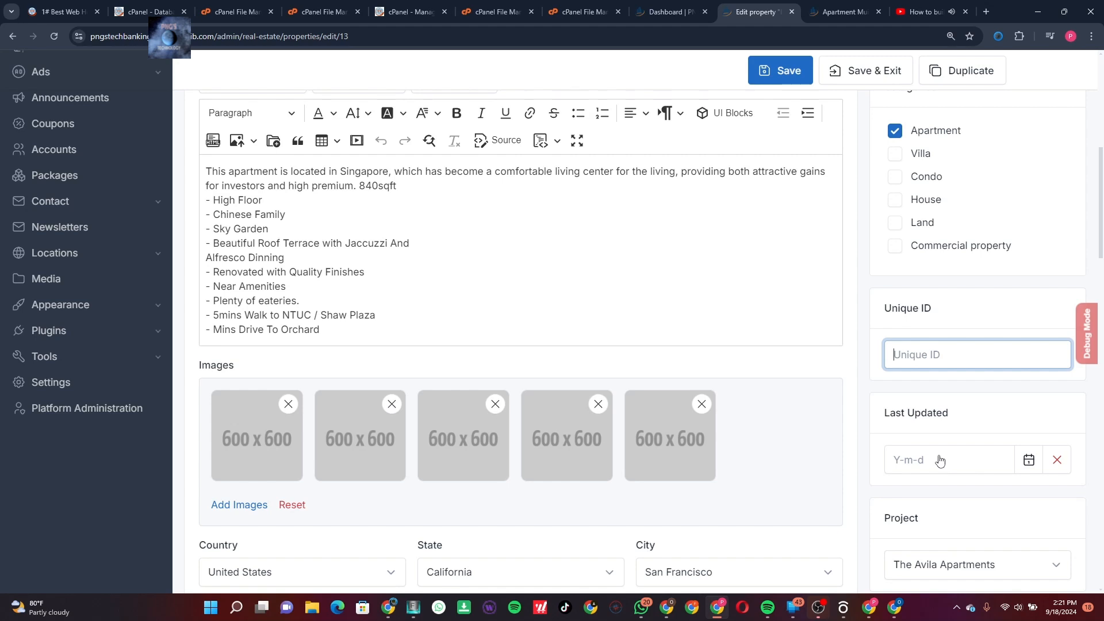
scroll(939, 460, down, 3)
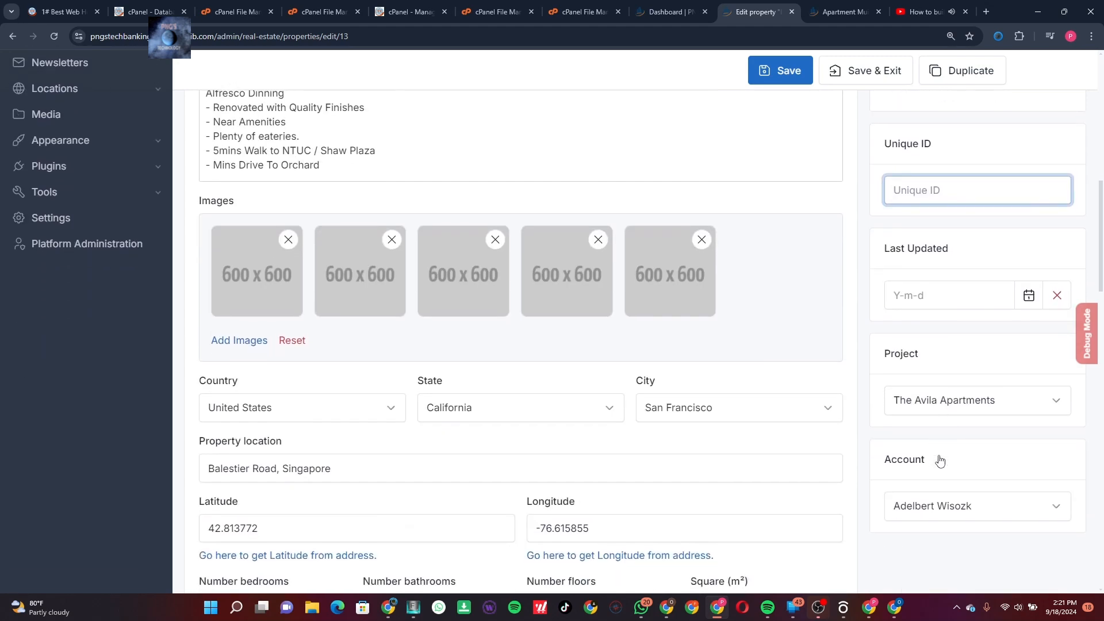
scroll(940, 460, down, 1)
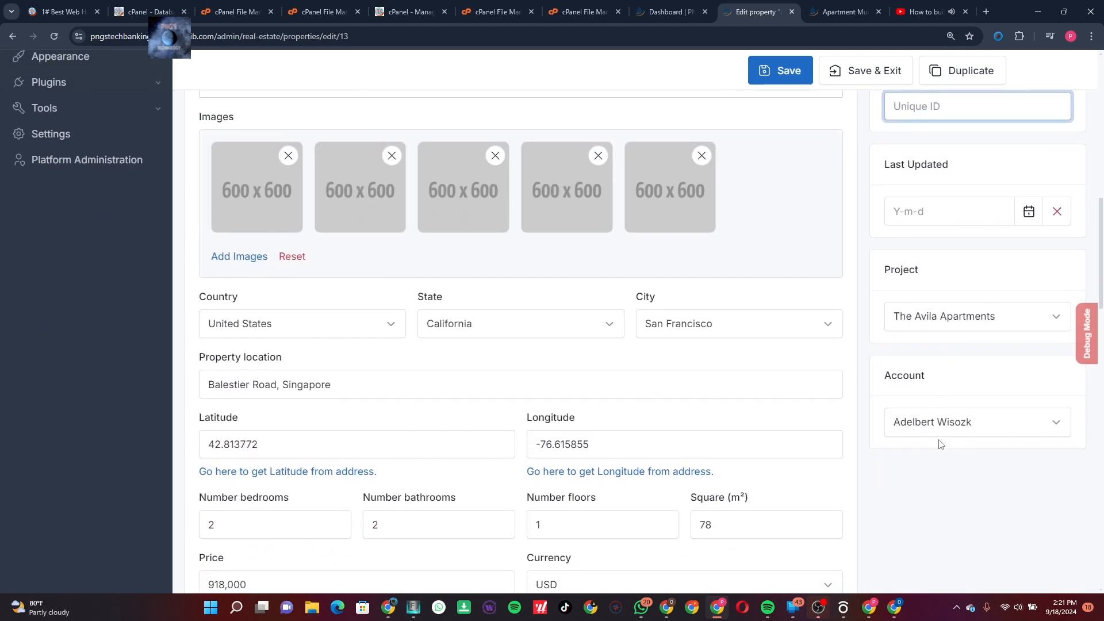
click(943, 434)
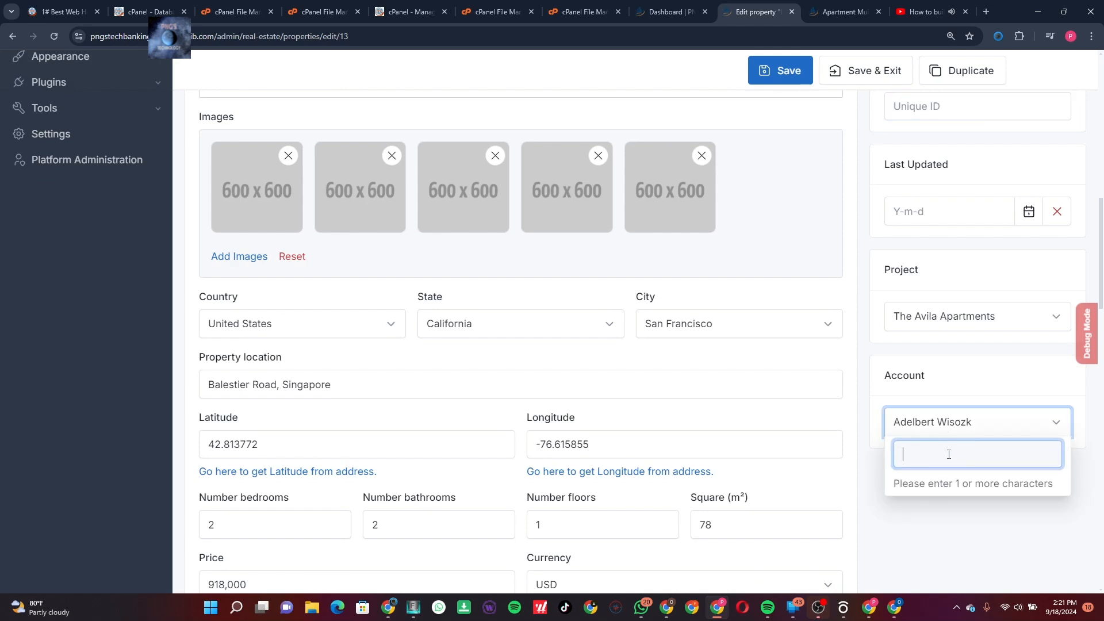
Step: Remove all placeholder images from the Luxury Apartments in Singapore property
scroll(937, 384, up, 2)
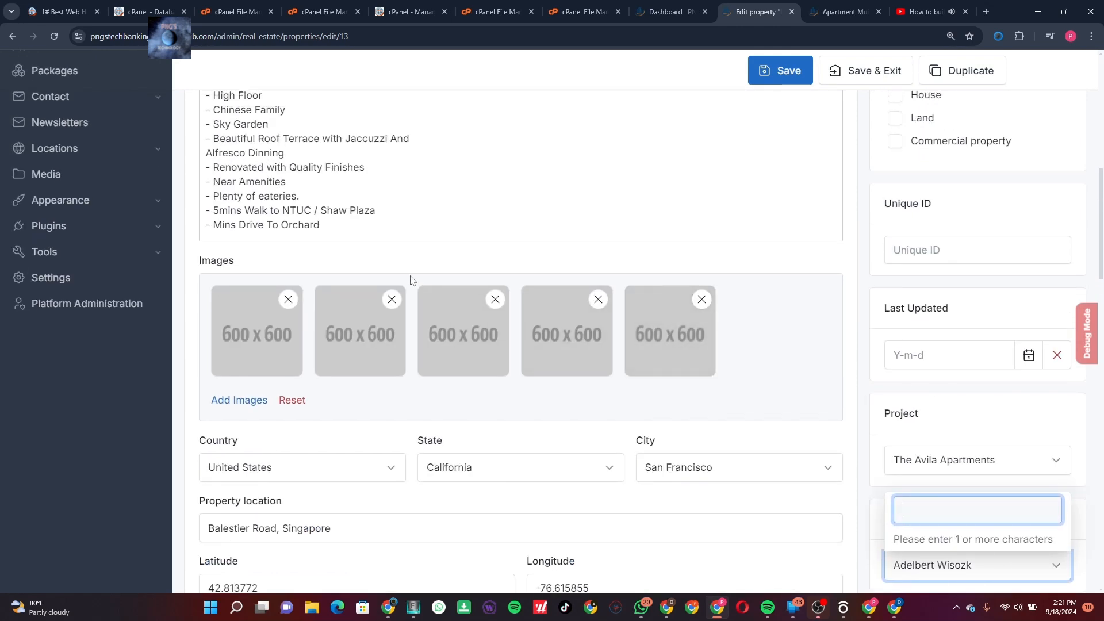
click(288, 299)
click(288, 299)
click(288, 299)
click(289, 299)
click(288, 299)
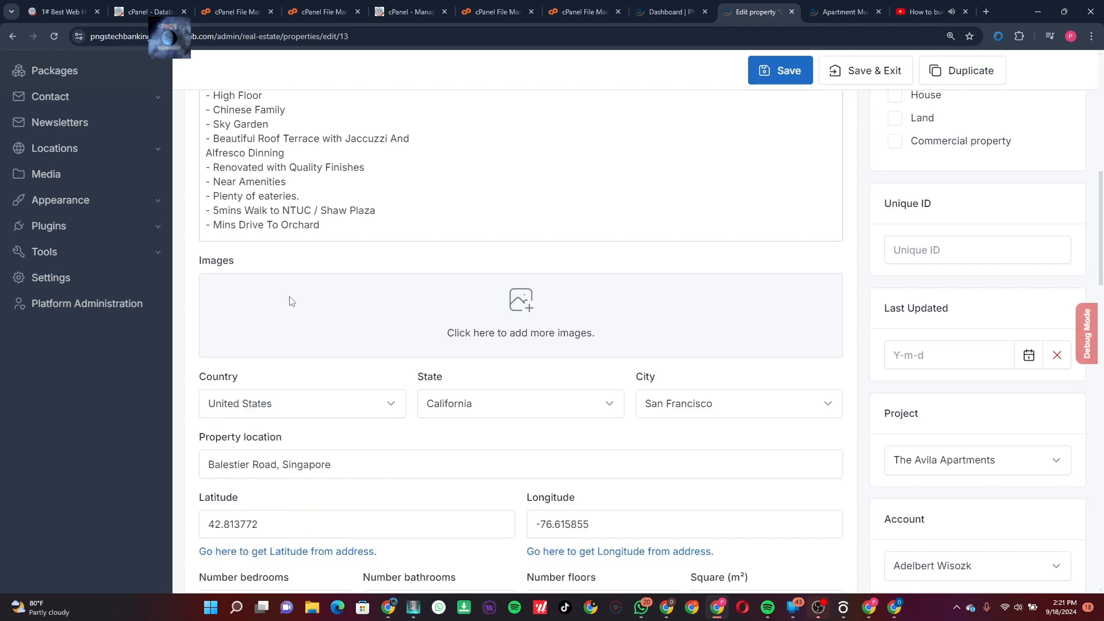
Step: Insert the real-estate-investment-sm picture from the media gallery into the Singapore apartments' images, then save and exit to the properties list
click(290, 298)
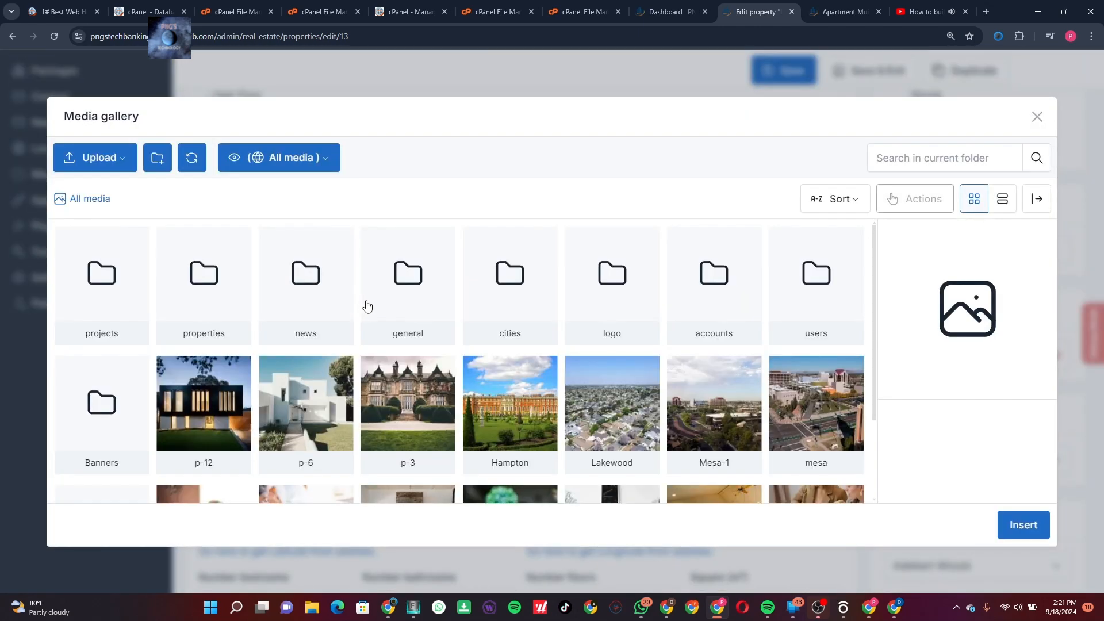
scroll(506, 395, down, 2)
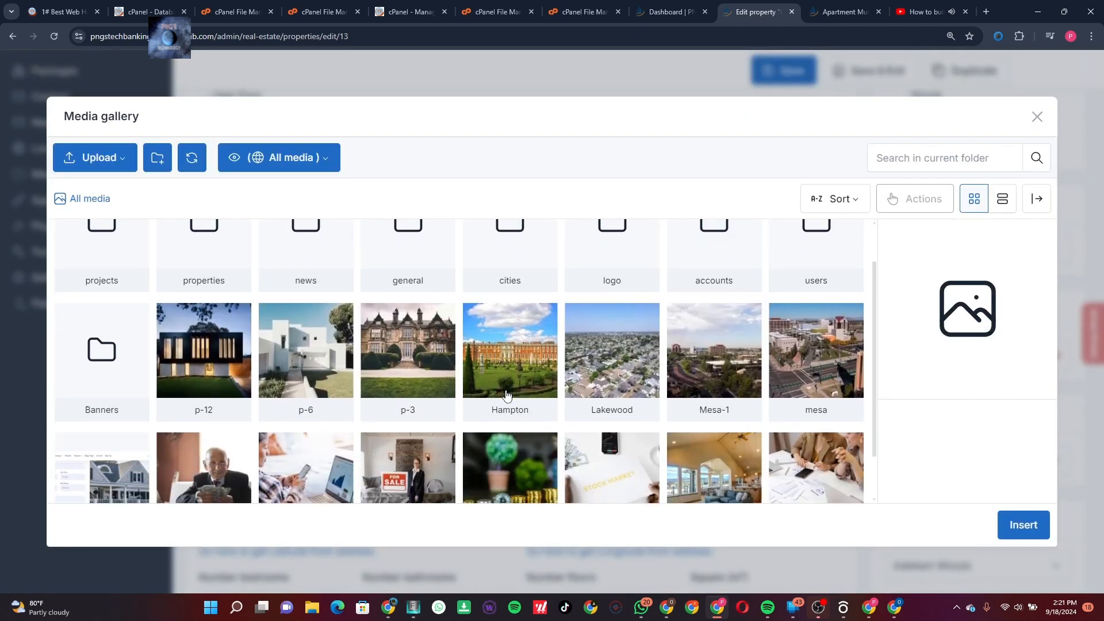
scroll(469, 311, down, 1)
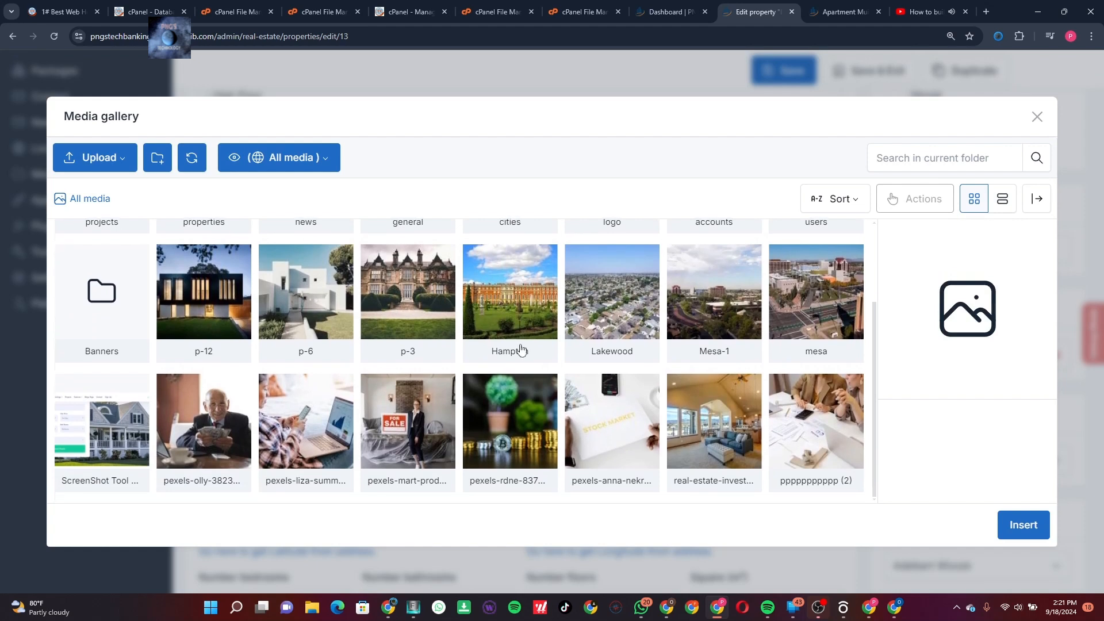
click(713, 416)
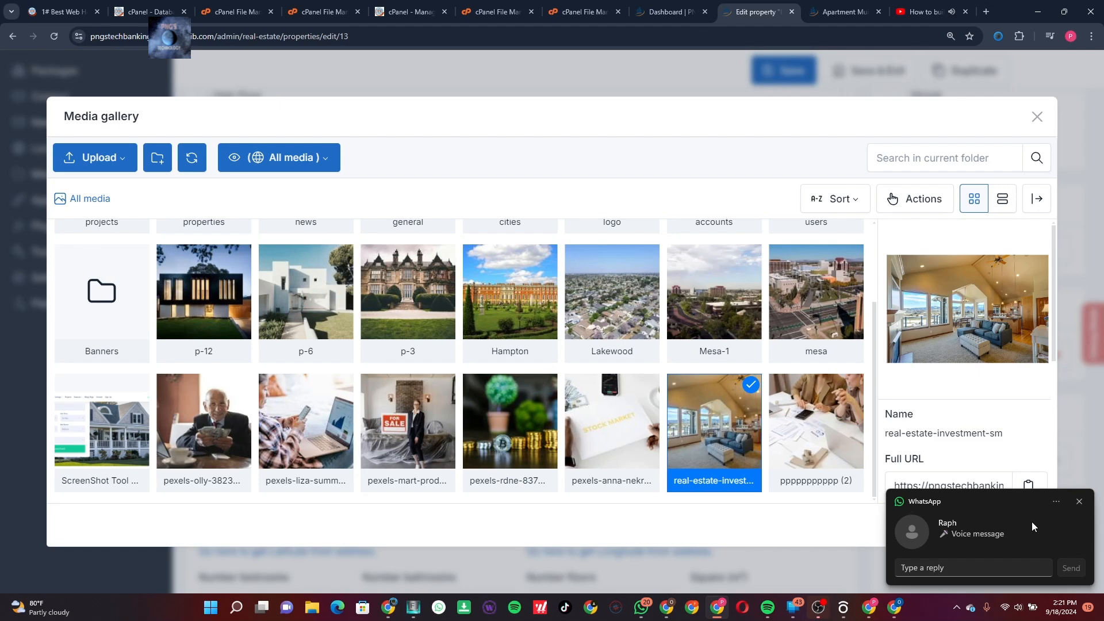
click(1080, 503)
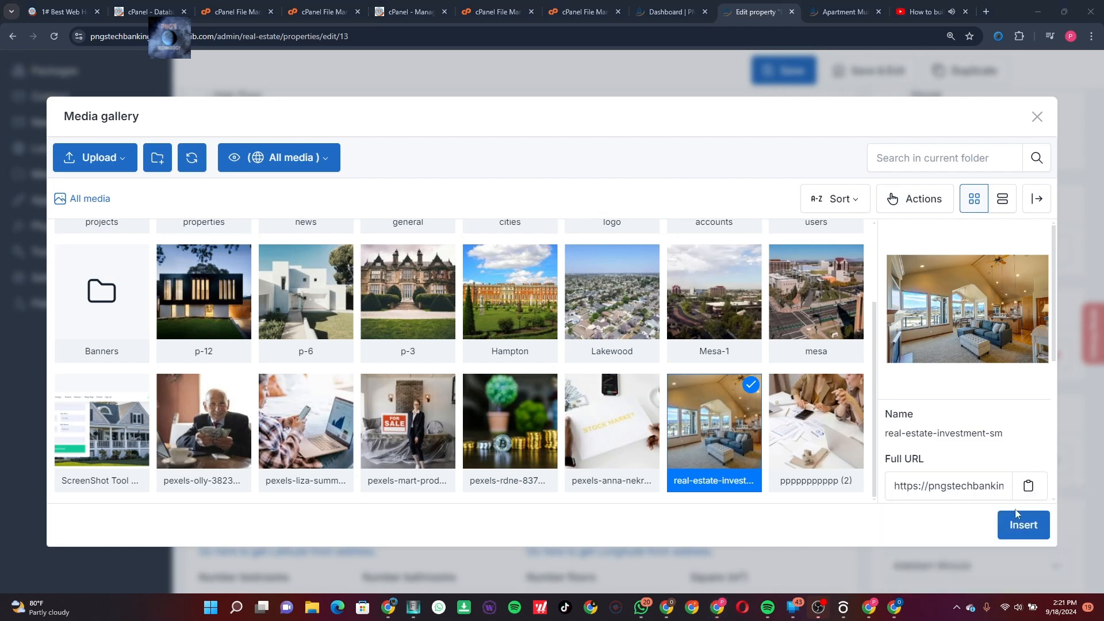
click(1012, 526)
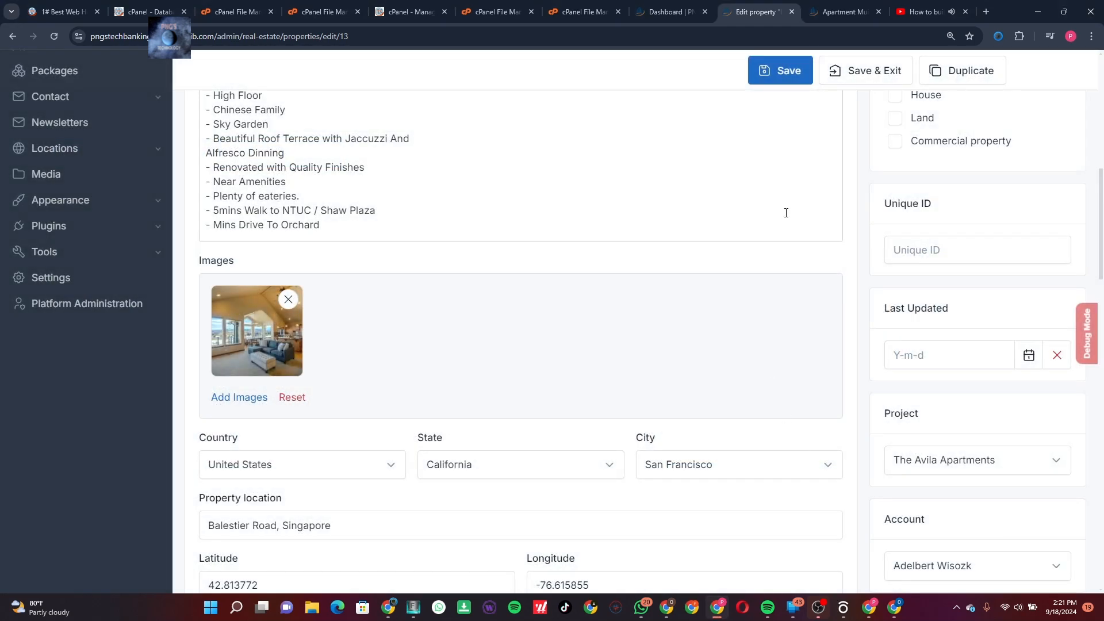
click(856, 79)
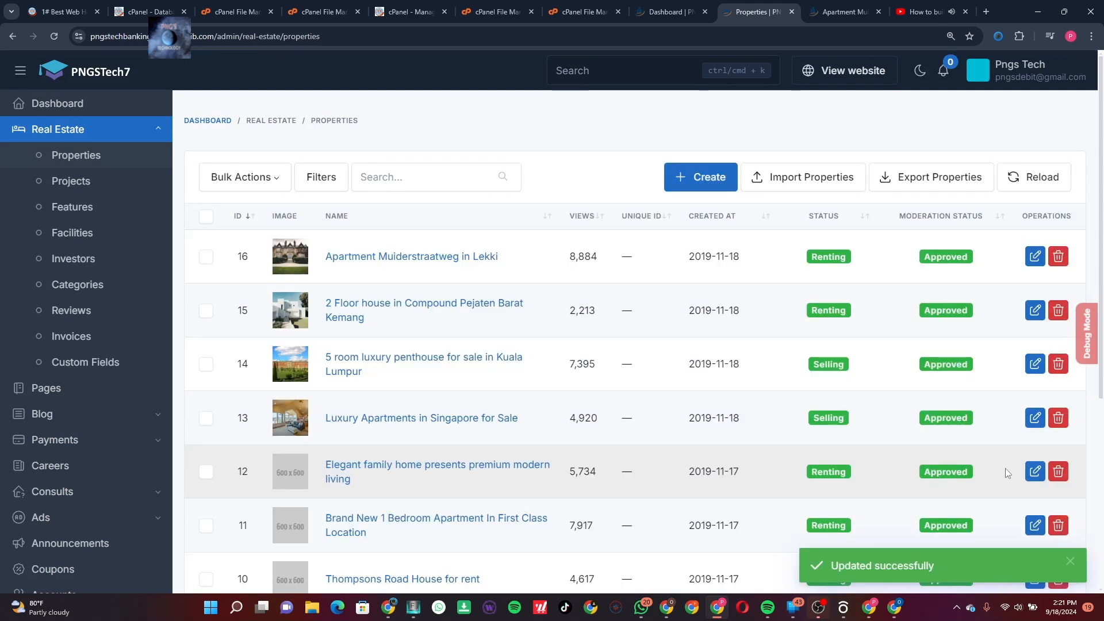
Step: Open Elegant family home presents premium modern living for editing and remove all of its placeholder images
click(1035, 471)
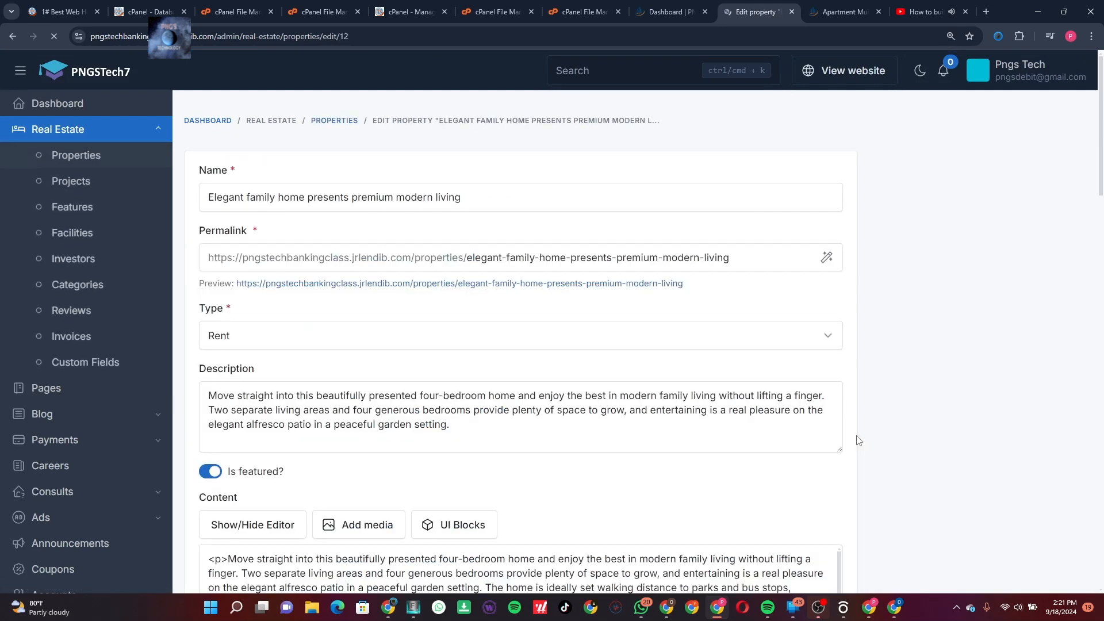
scroll(823, 444, down, 5)
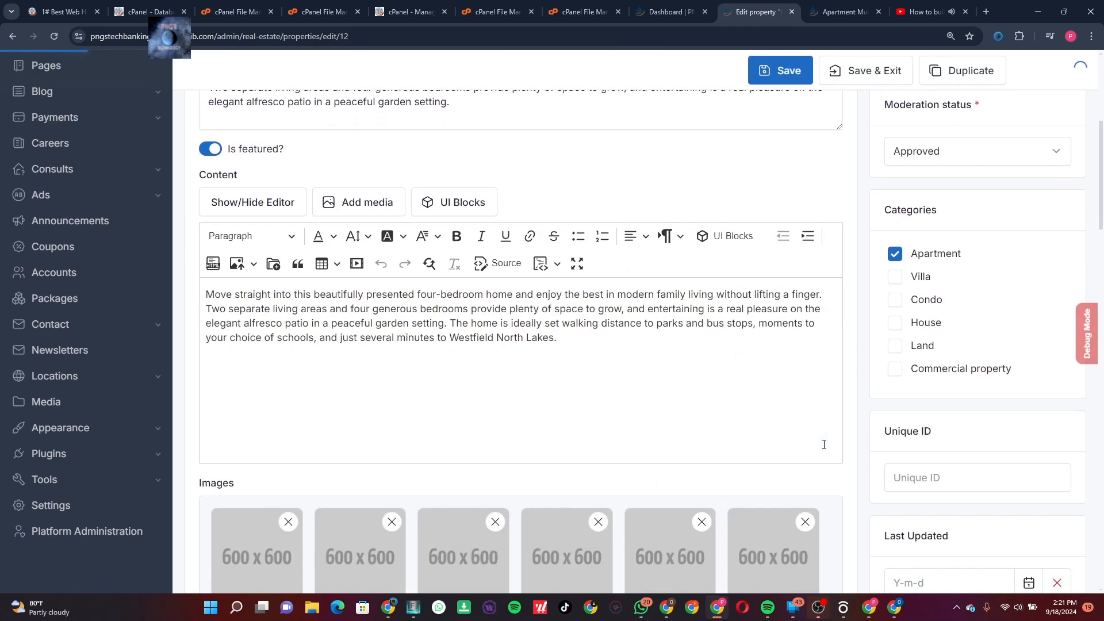
click(289, 521)
click(289, 522)
click(289, 521)
click(290, 522)
Step: Open the media gallery for the Elegant family home property and look through the available pictures for a suitable one
click(289, 522)
click(289, 522)
click(289, 522)
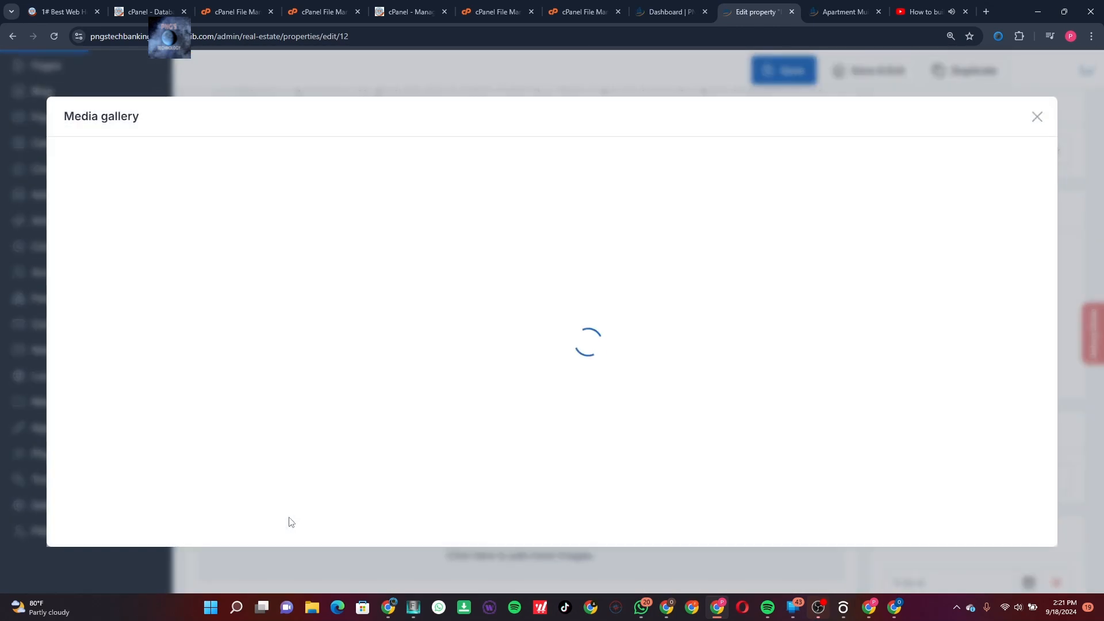
scroll(506, 409, down, 2)
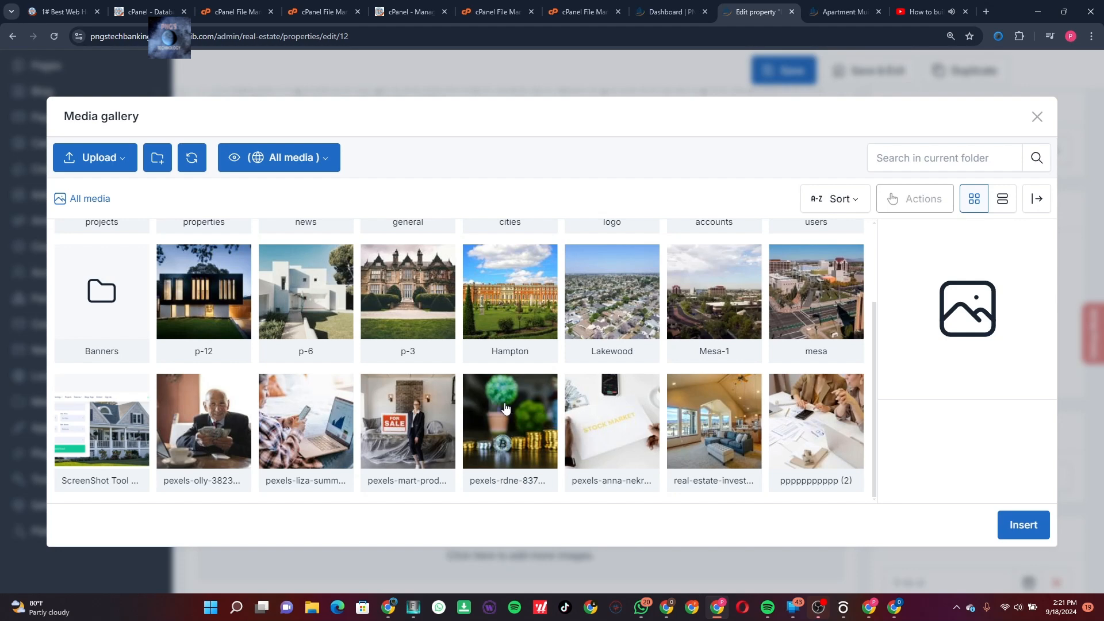
scroll(506, 409, up, 2)
scroll(505, 408, down, 2)
scroll(505, 408, down, 1)
scroll(505, 408, up, 2)
scroll(505, 408, down, 2)
scroll(717, 364, up, 2)
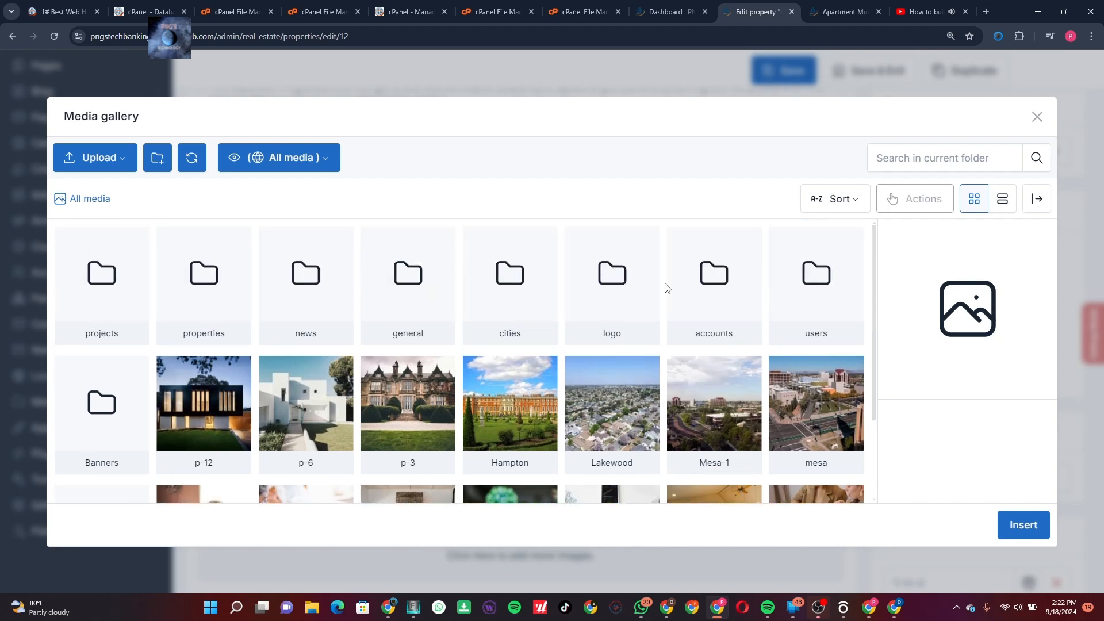
double_click(634, 295)
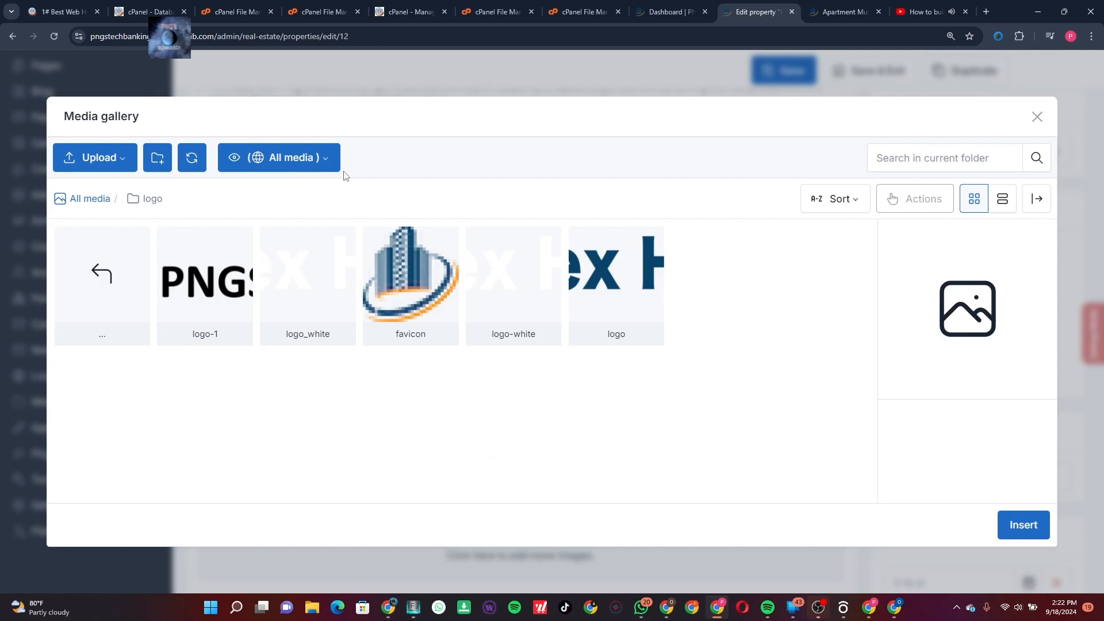
click(114, 158)
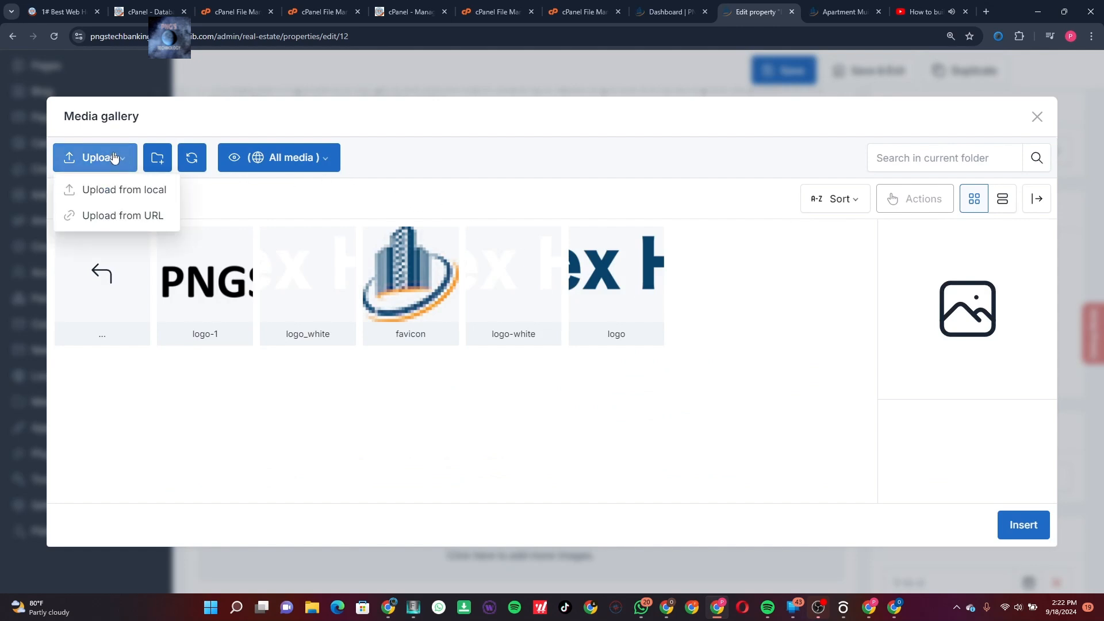
click(127, 191)
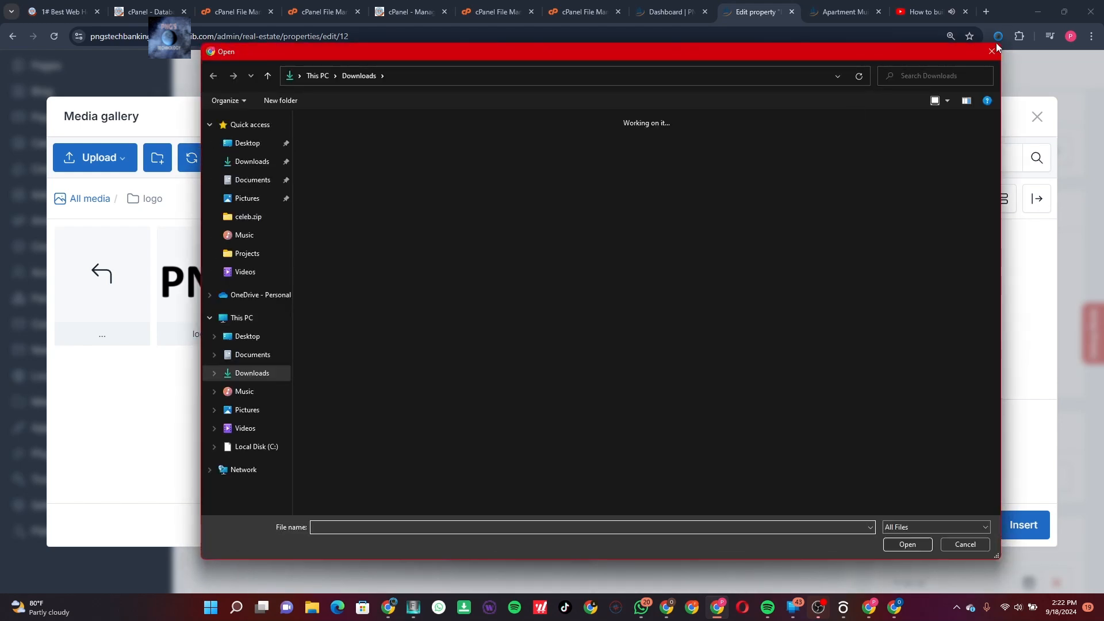
click(993, 51)
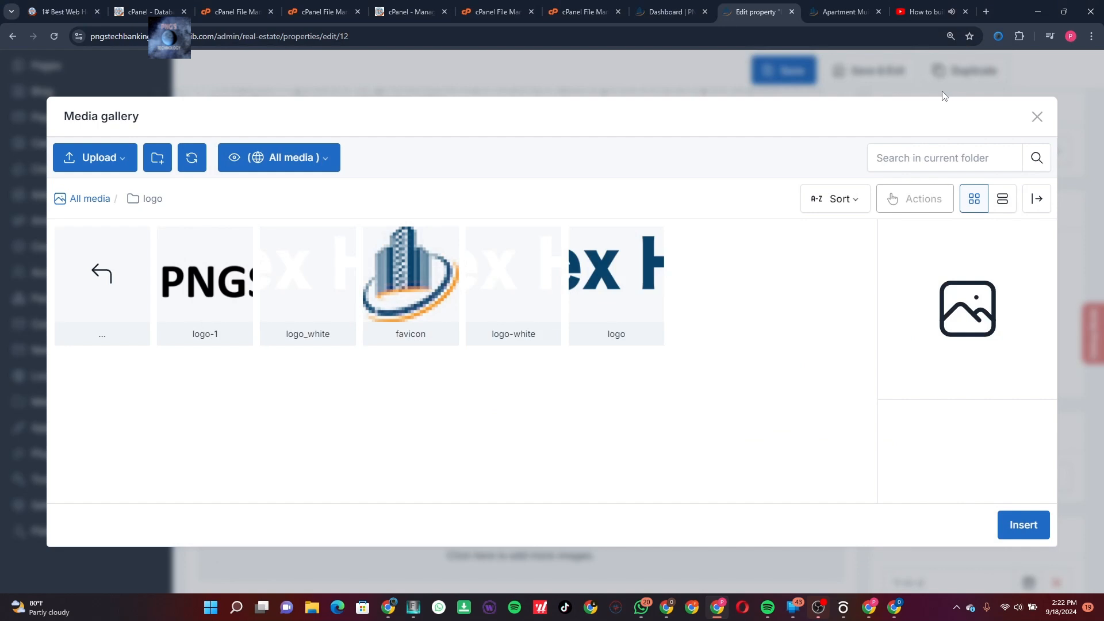
Step: Look up beautiful houses on Google in a new browser tab
click(984, 15)
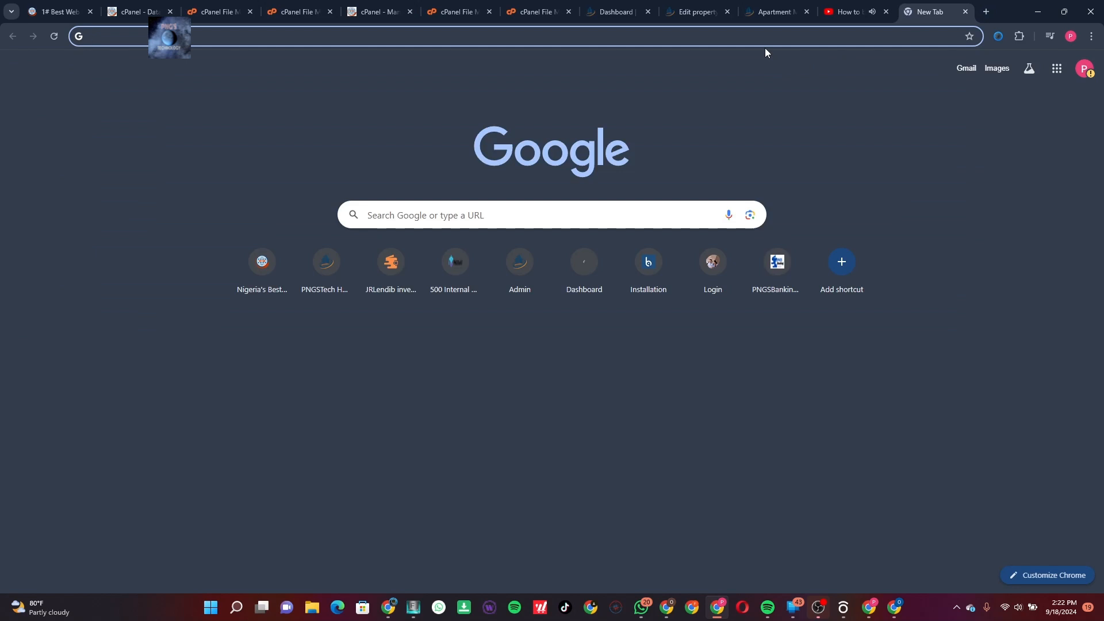
text(houses)
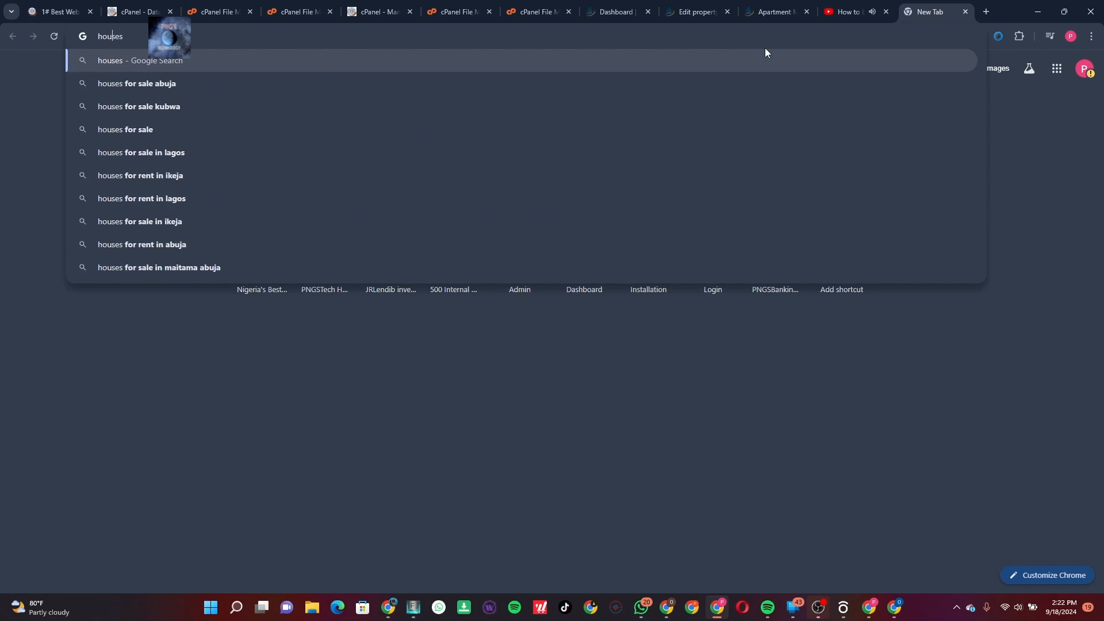
text(beaut)
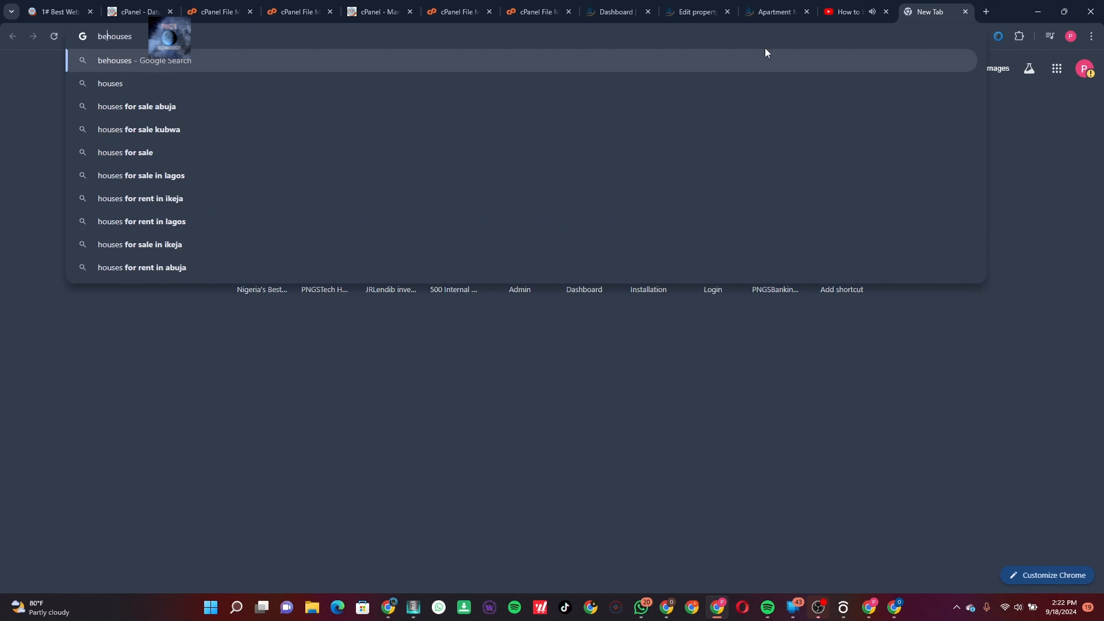
text(iful)
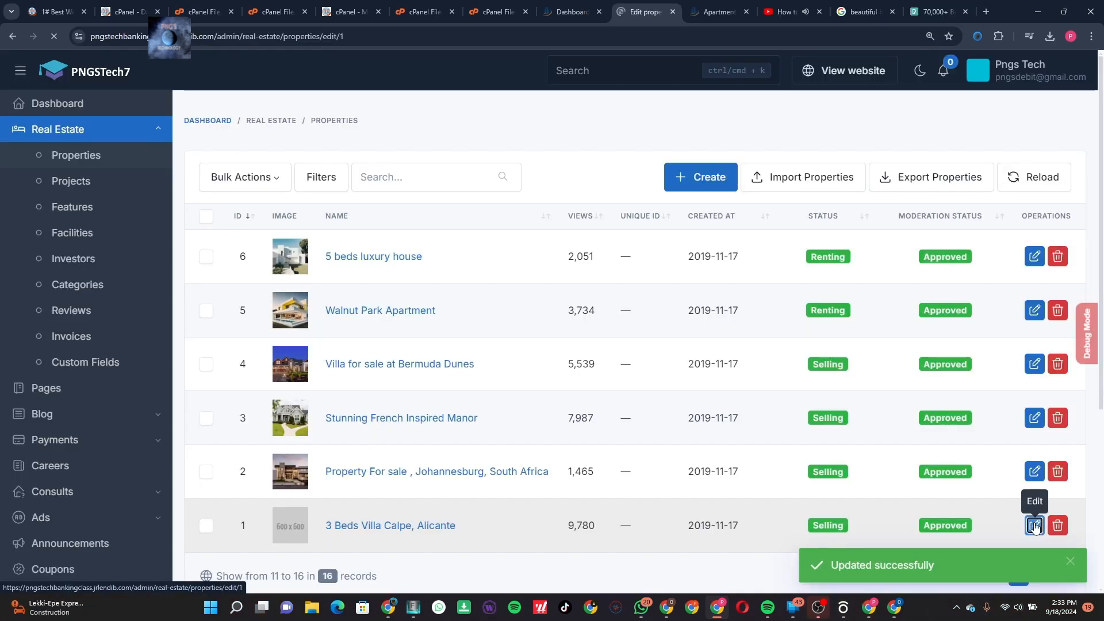
Step: Open the 3 Beds Villa Calpe, Alicante property for editing and remove all of its placeholder images
click(1029, 523)
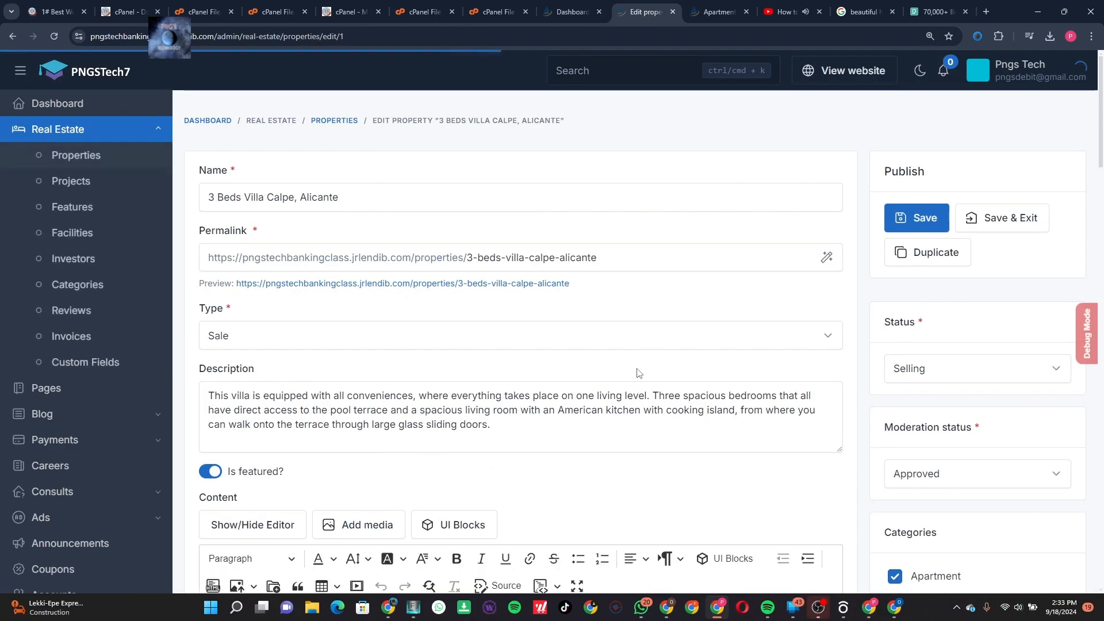
scroll(637, 368, down, 7)
scroll(637, 368, down, 1)
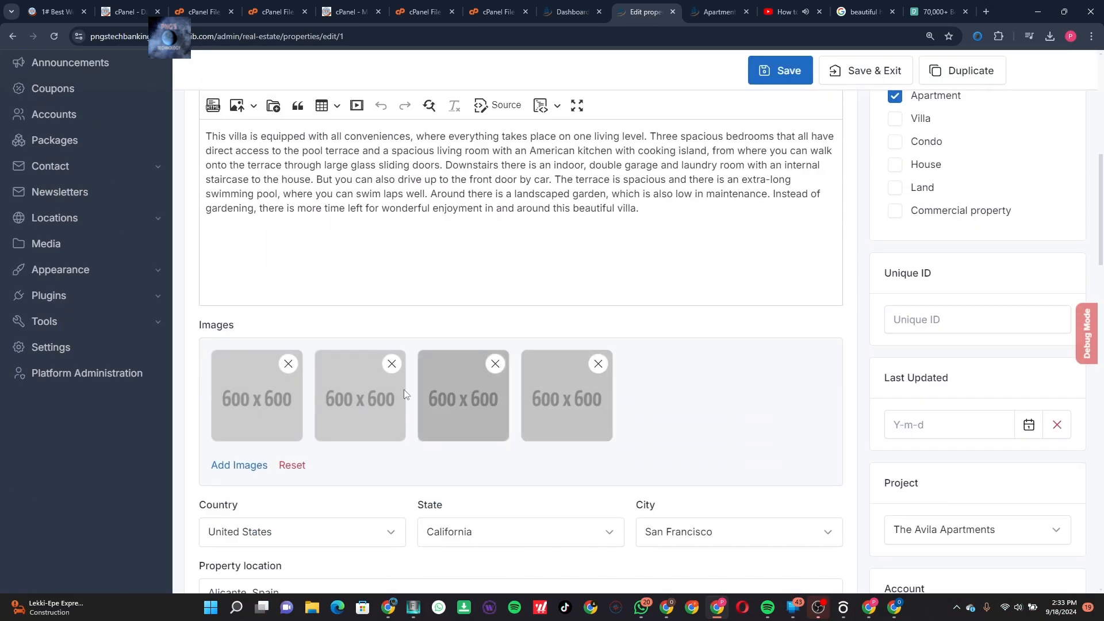
click(288, 364)
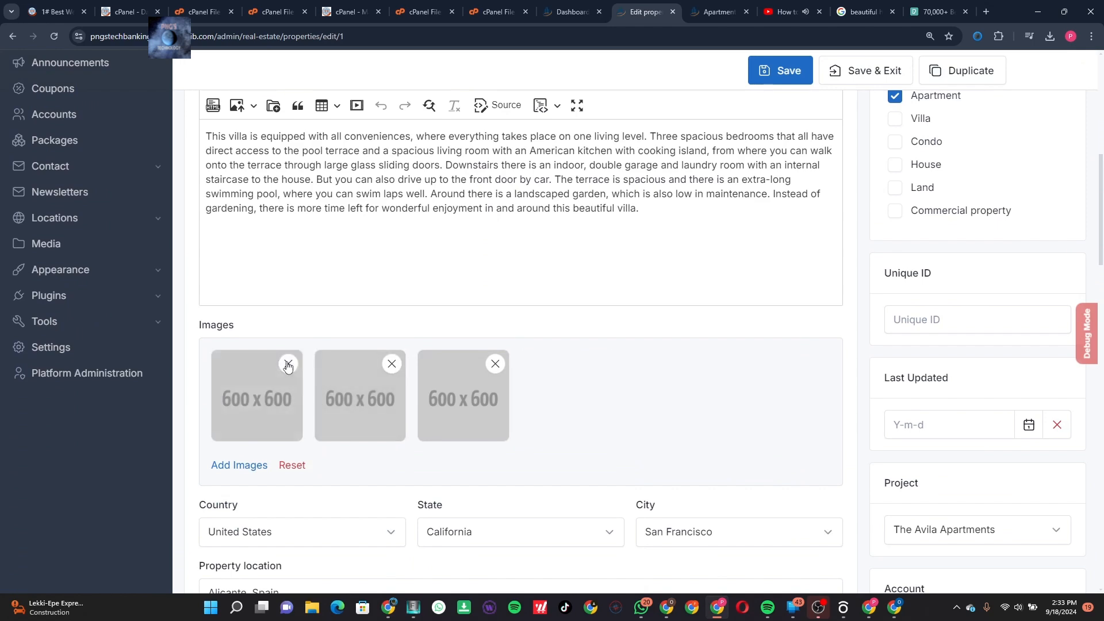
click(288, 364)
click(288, 365)
click(288, 365)
click(288, 367)
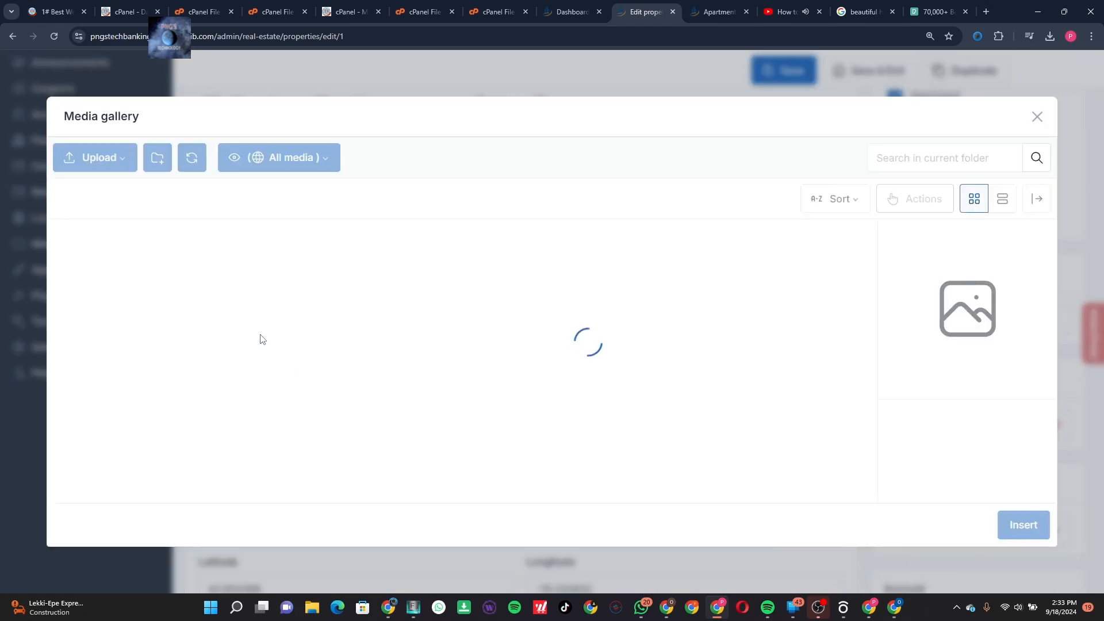
Step: Insert the pexels-binyaminmellish-186077 picture from the media gallery into the Calpe villa's images, and save and exit to the properties list
click(216, 392)
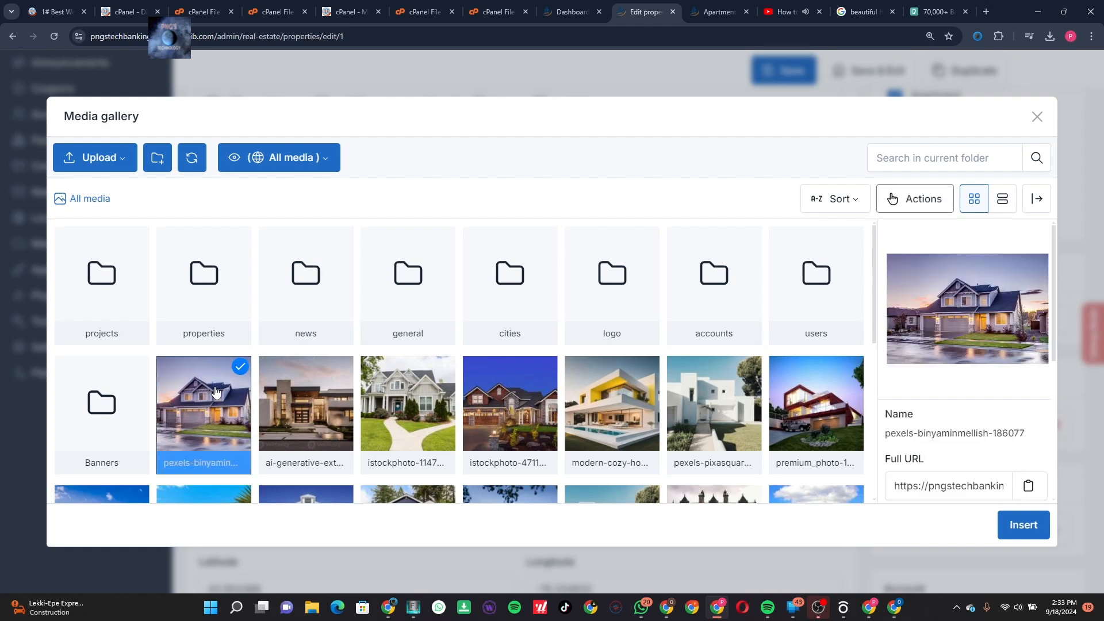
click(1023, 525)
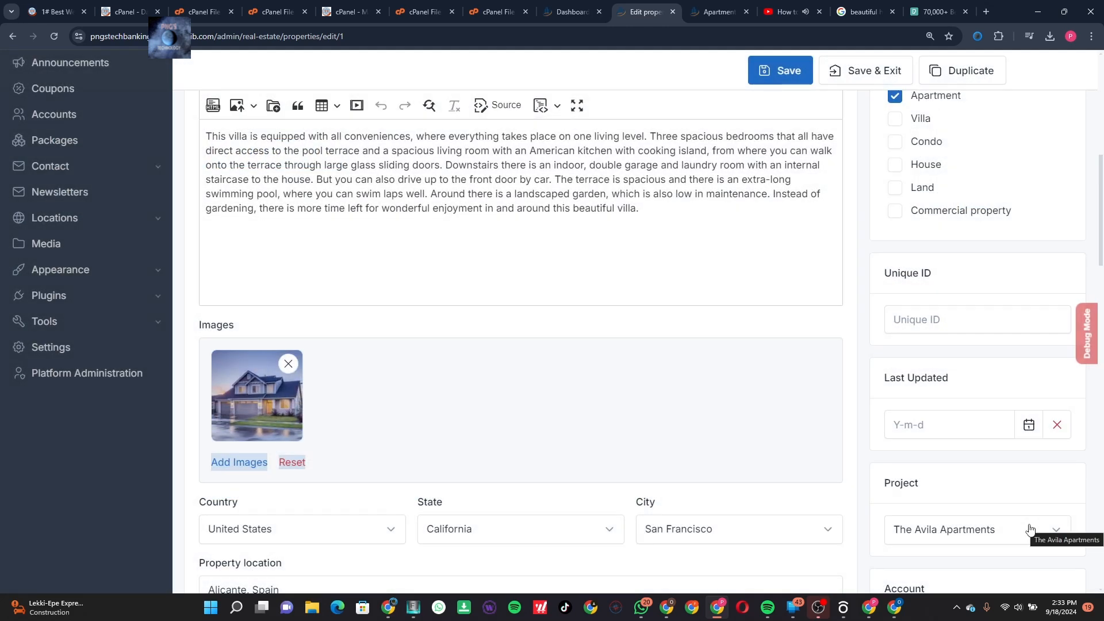
click(871, 84)
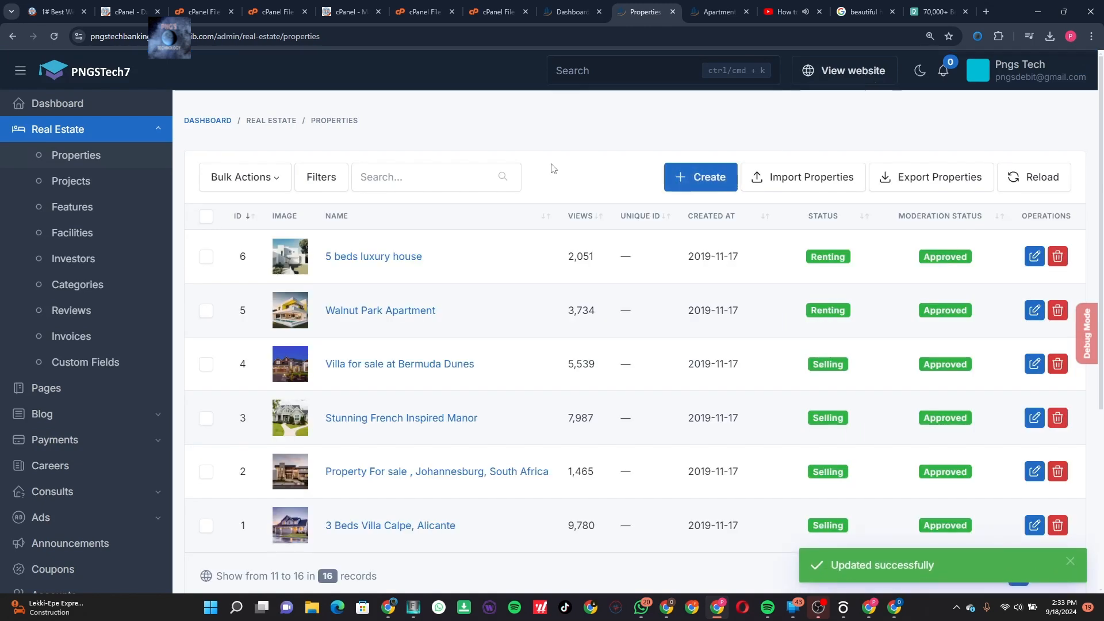
Step: Look through the real estate features, facilities, investors, reviews, invoices and custom fields pages, ending back on features
click(86, 216)
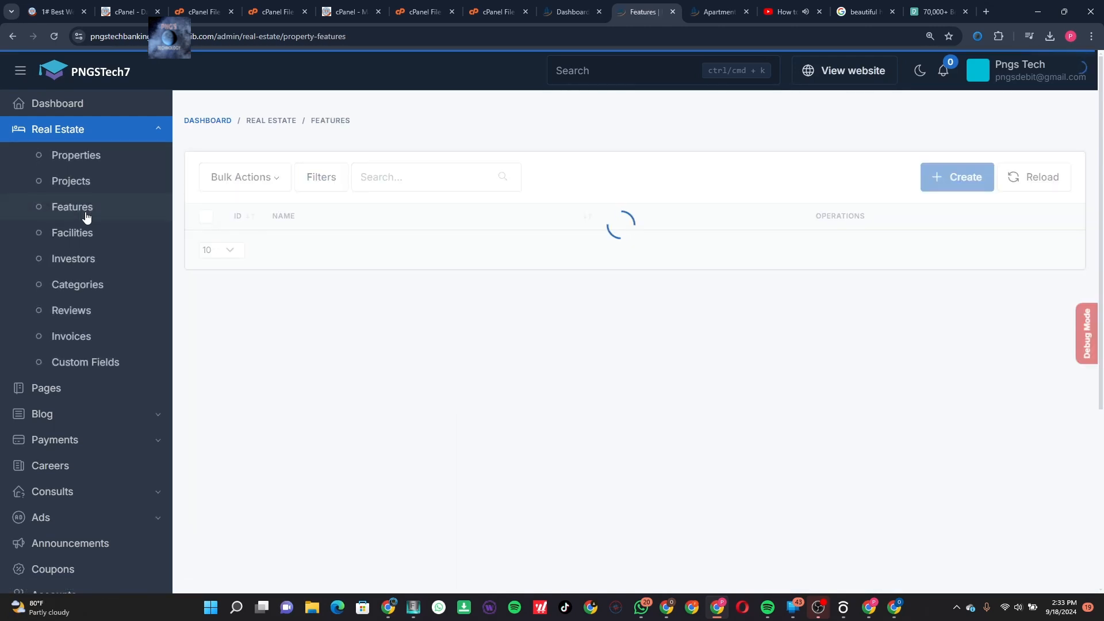
click(83, 237)
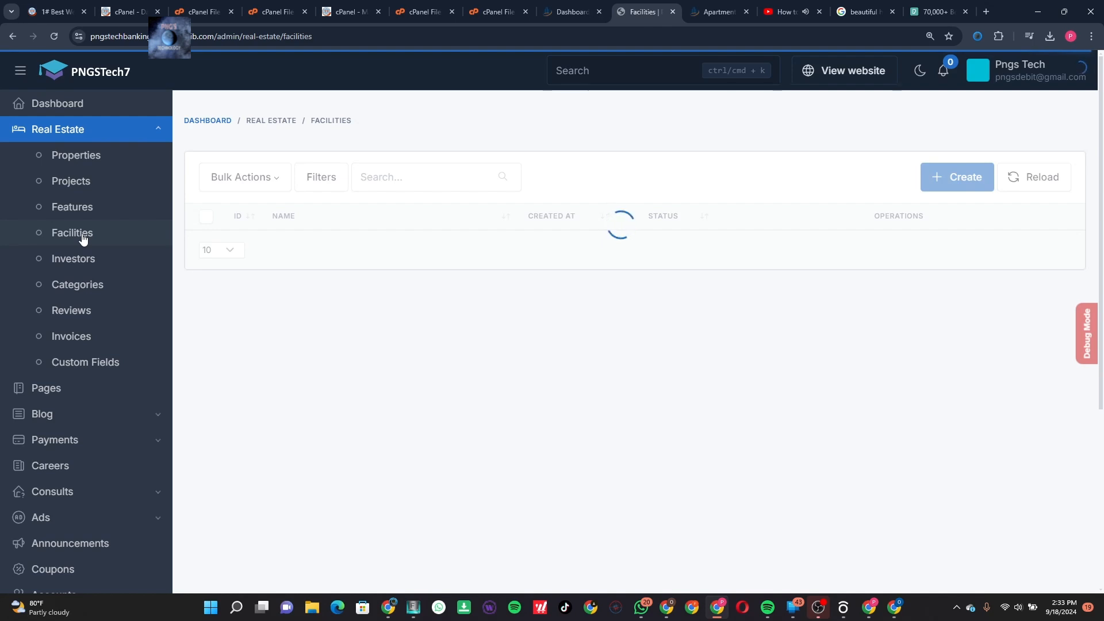
click(79, 269)
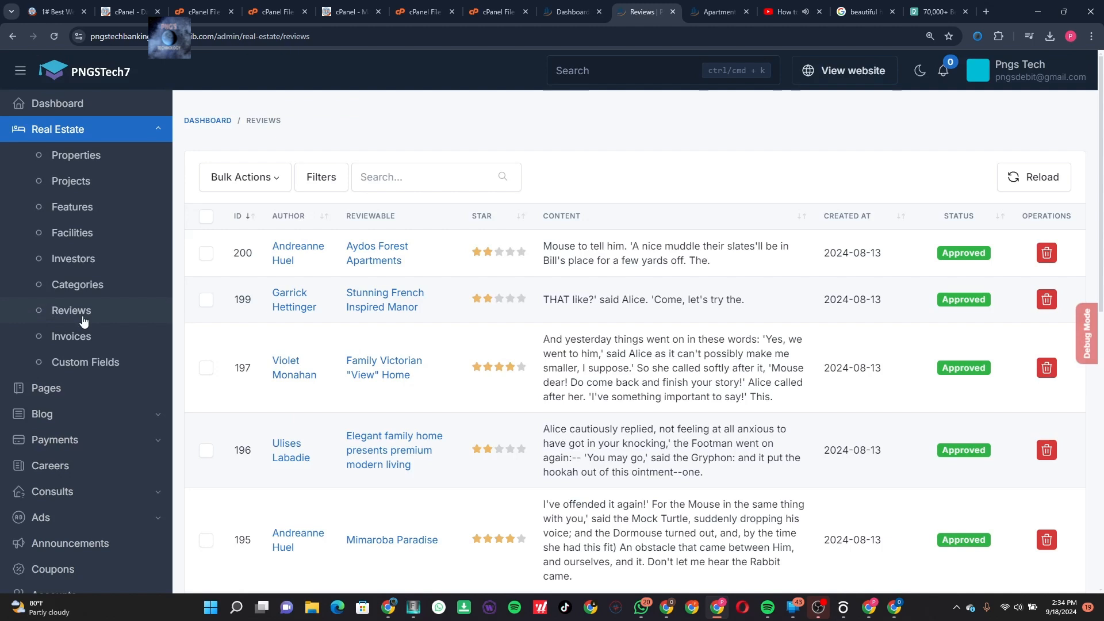
click(79, 342)
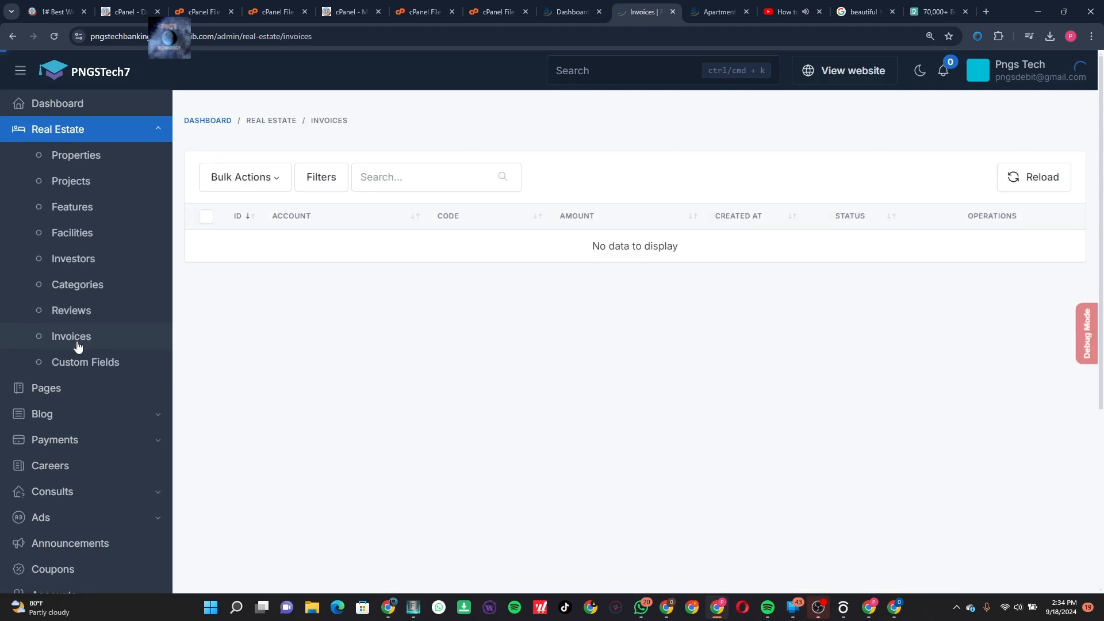
click(76, 363)
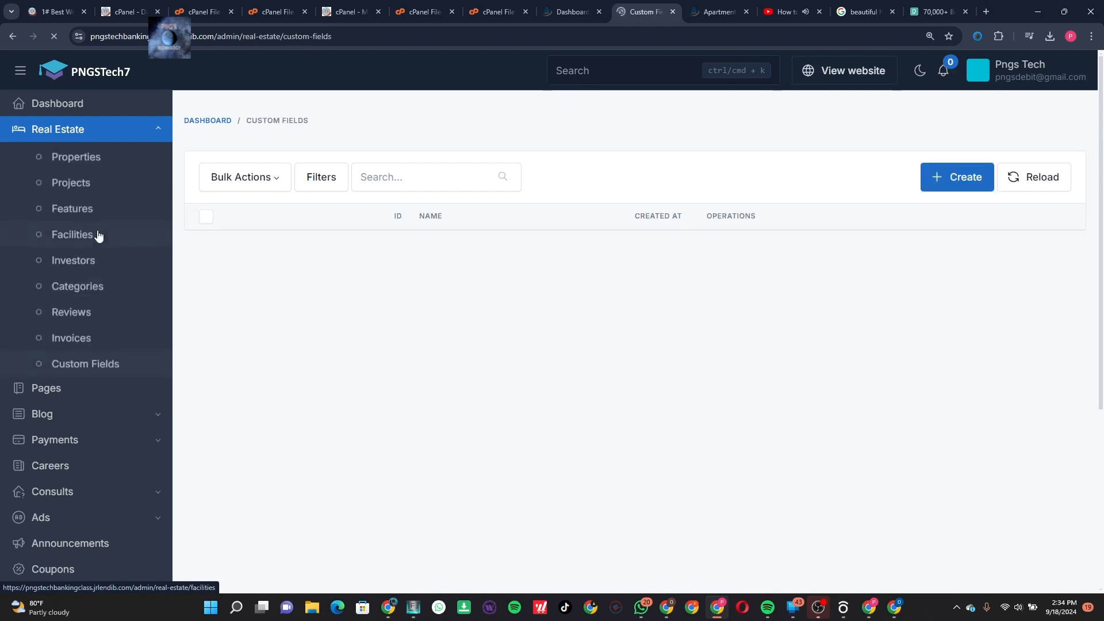
click(92, 211)
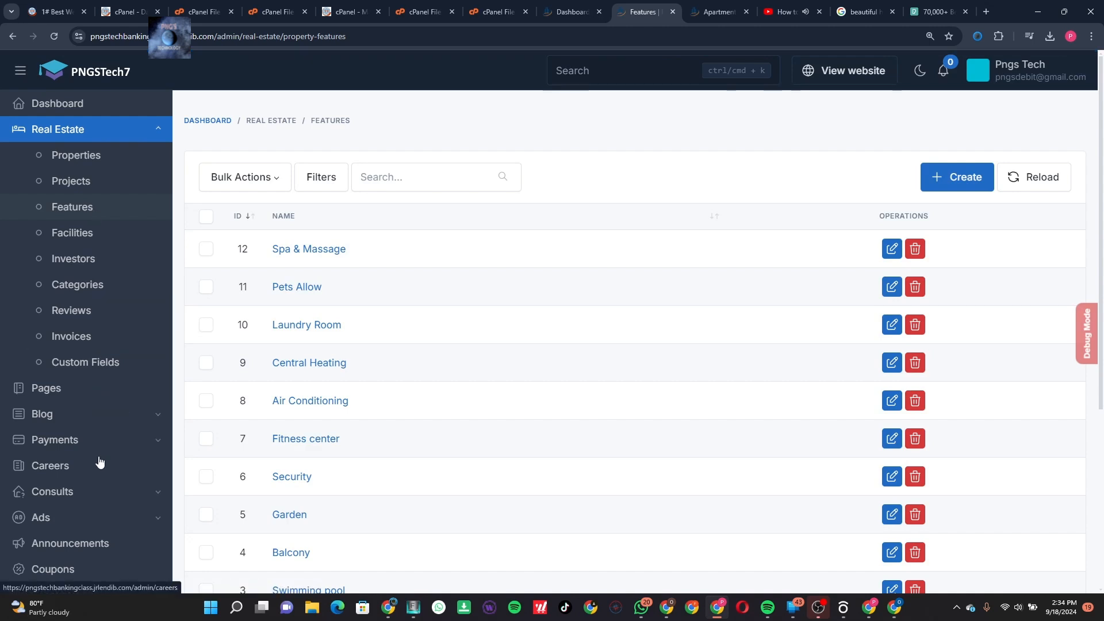
Step: Expand the Locations section of the admin and bring up its list of cities
scroll(99, 460, down, 1)
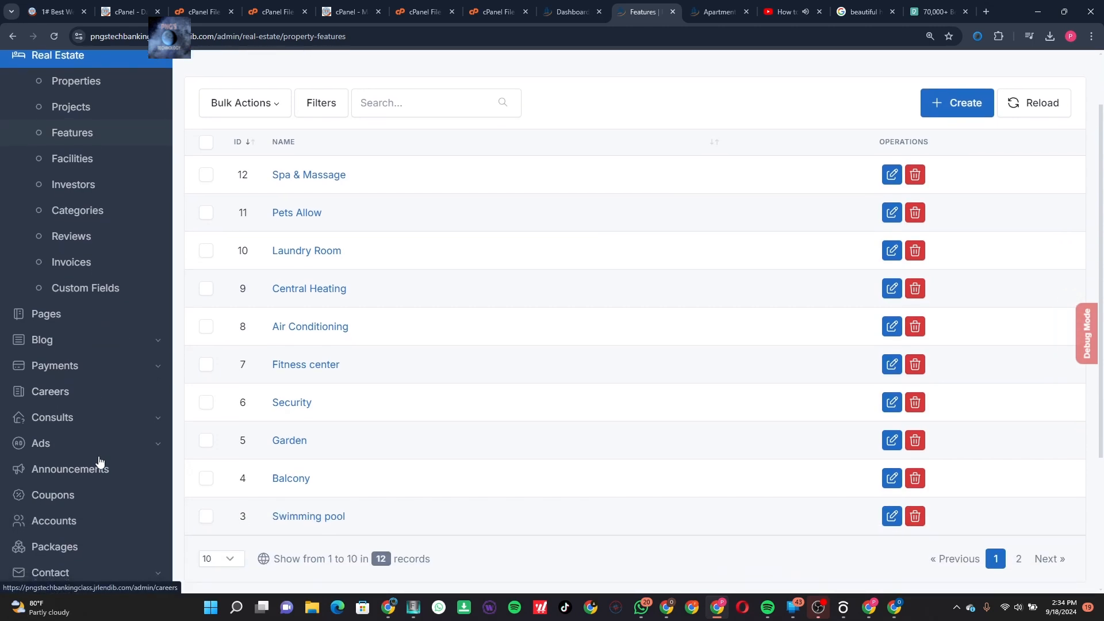
scroll(150, 470, down, 2)
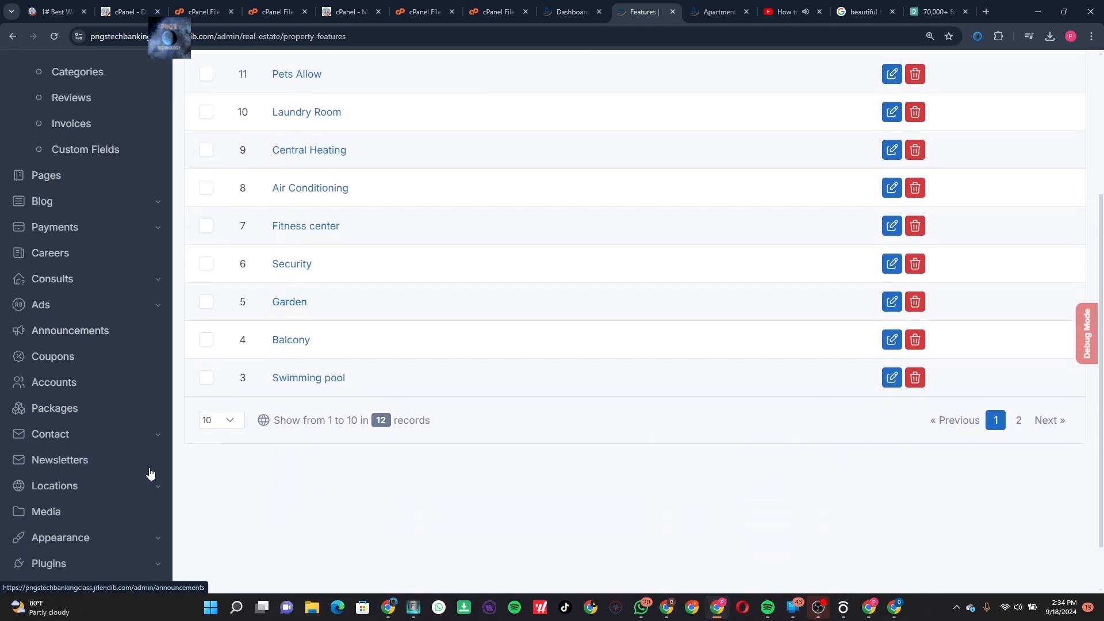
scroll(150, 471, down, 1)
click(150, 454)
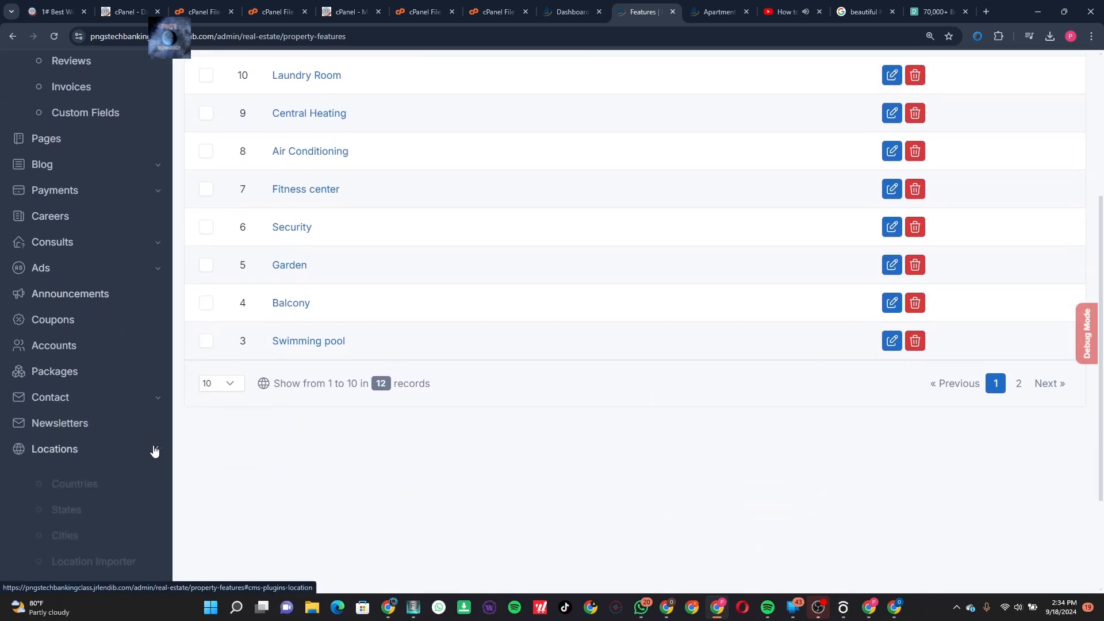
scroll(130, 475, down, 1)
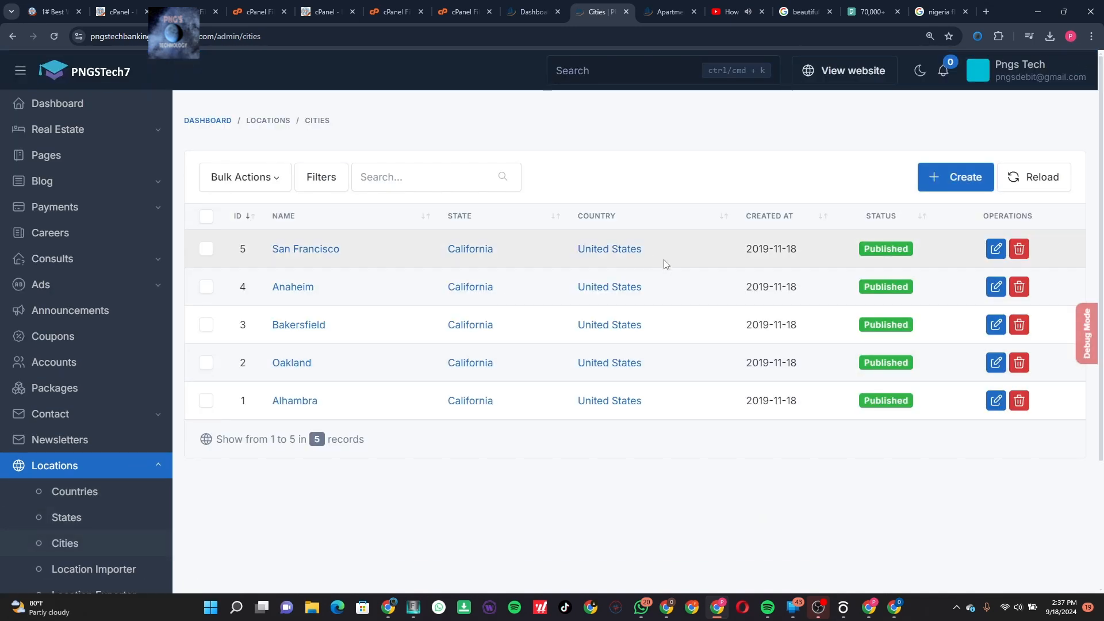
Step: Replace the San Francisco city's placeholder image with the Hampton picture from the media gallery, and save and exit
click(998, 252)
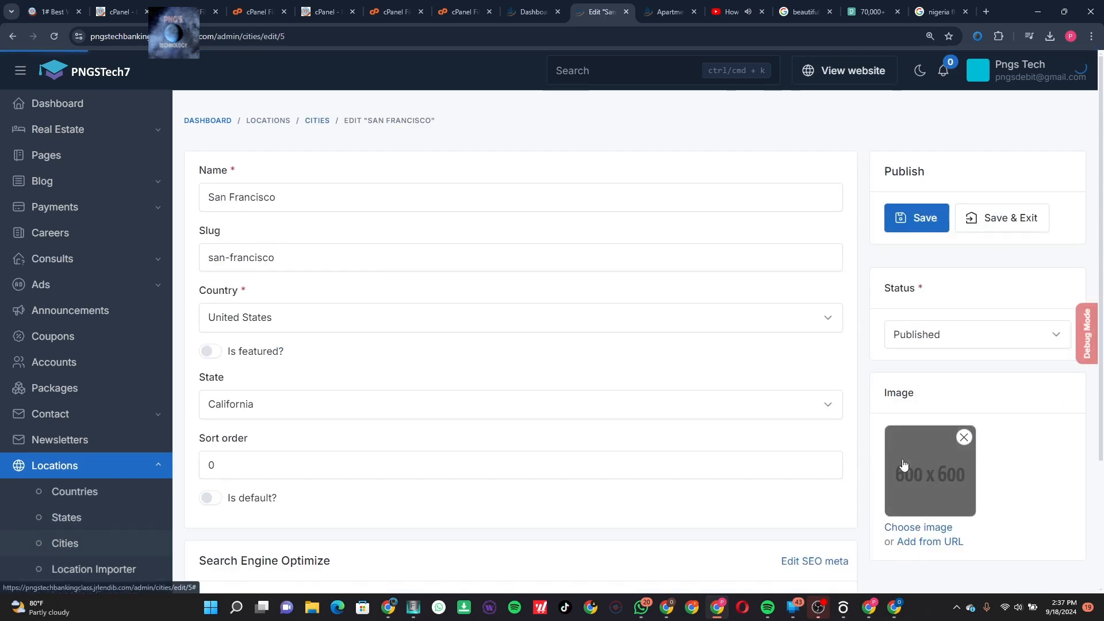
click(963, 439)
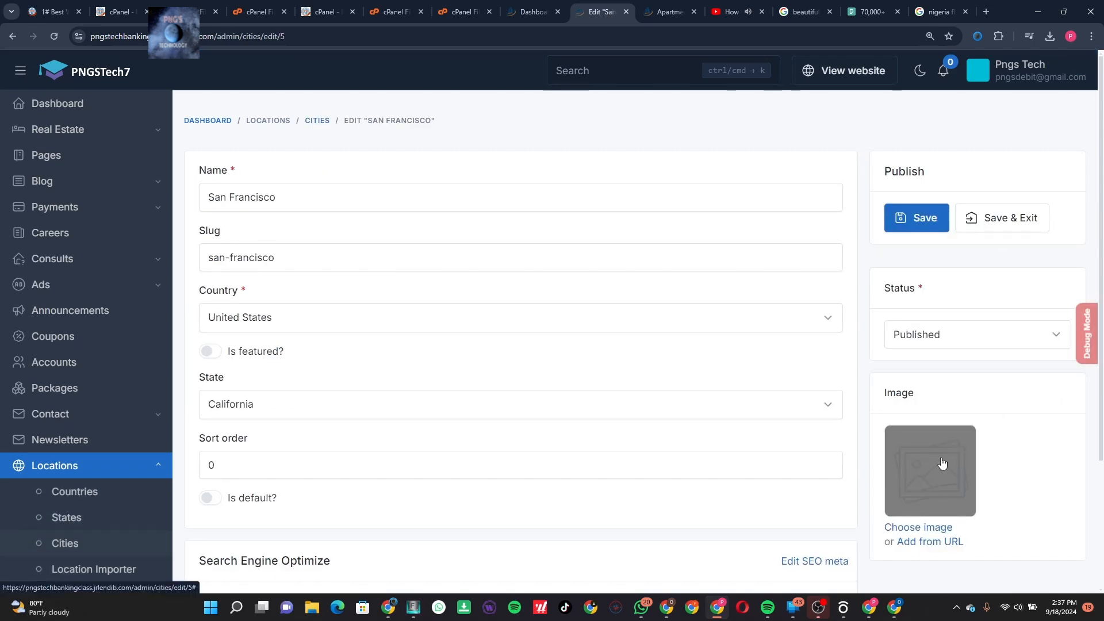
click(941, 460)
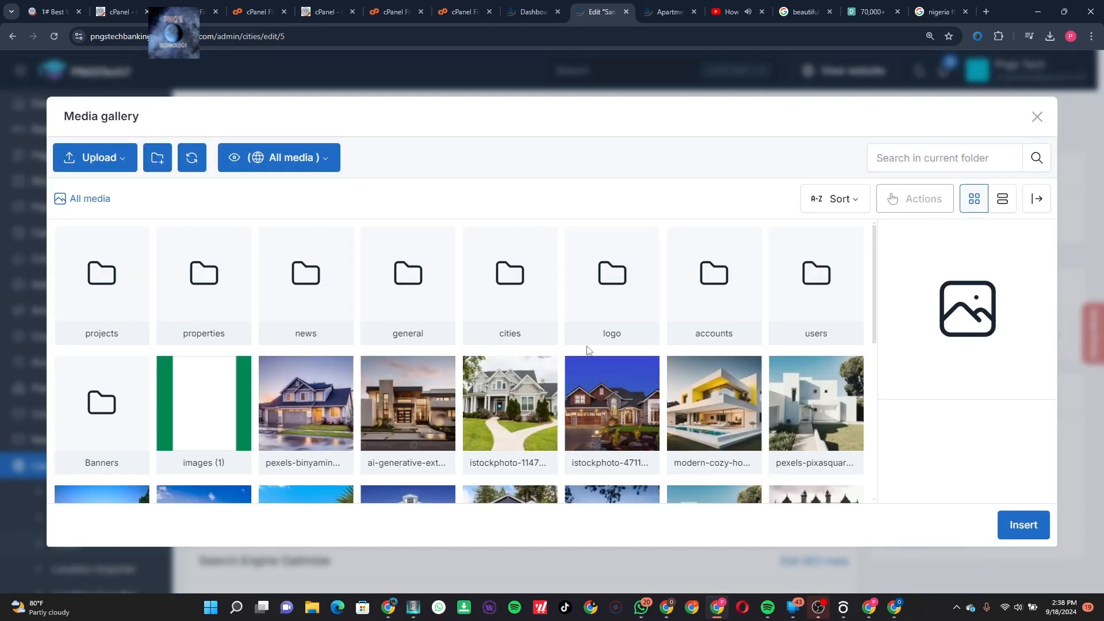
scroll(609, 422, down, 3)
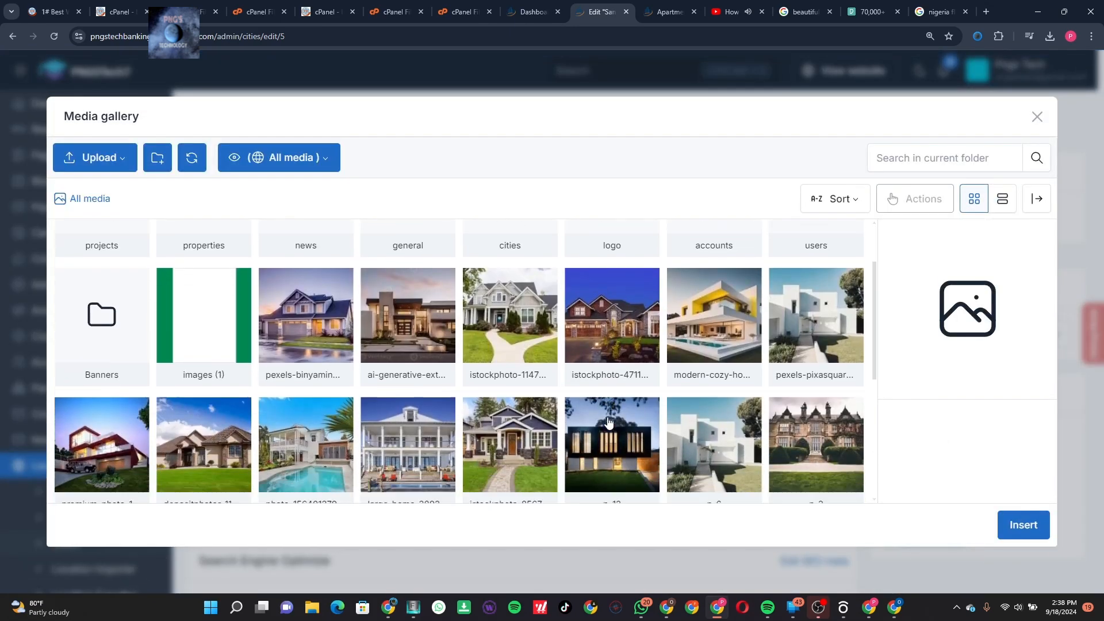
scroll(608, 423, down, 4)
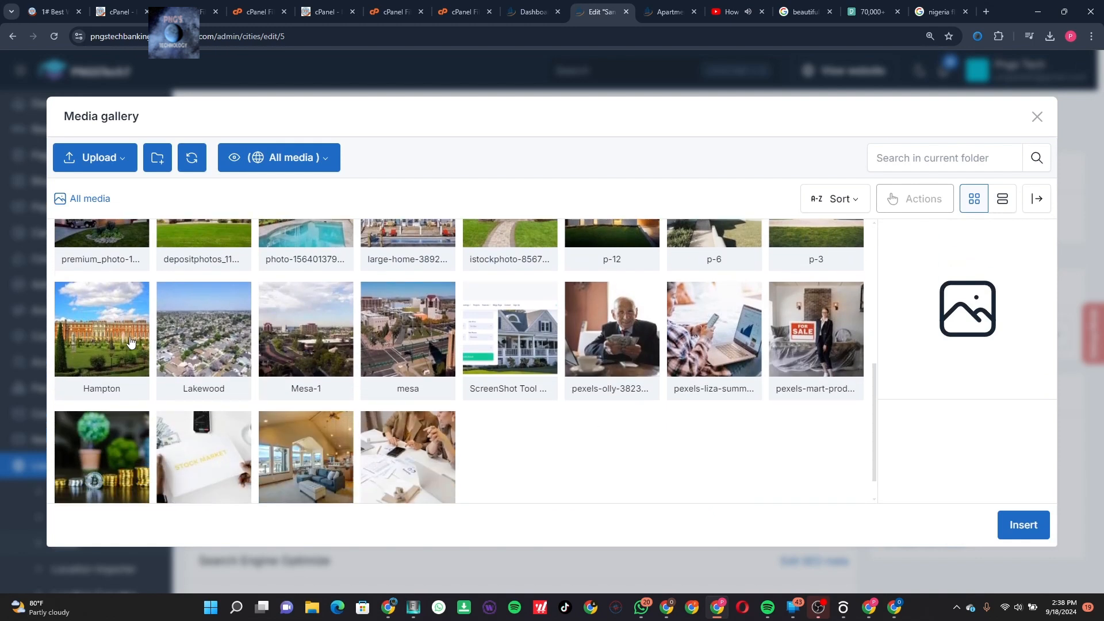
click(133, 342)
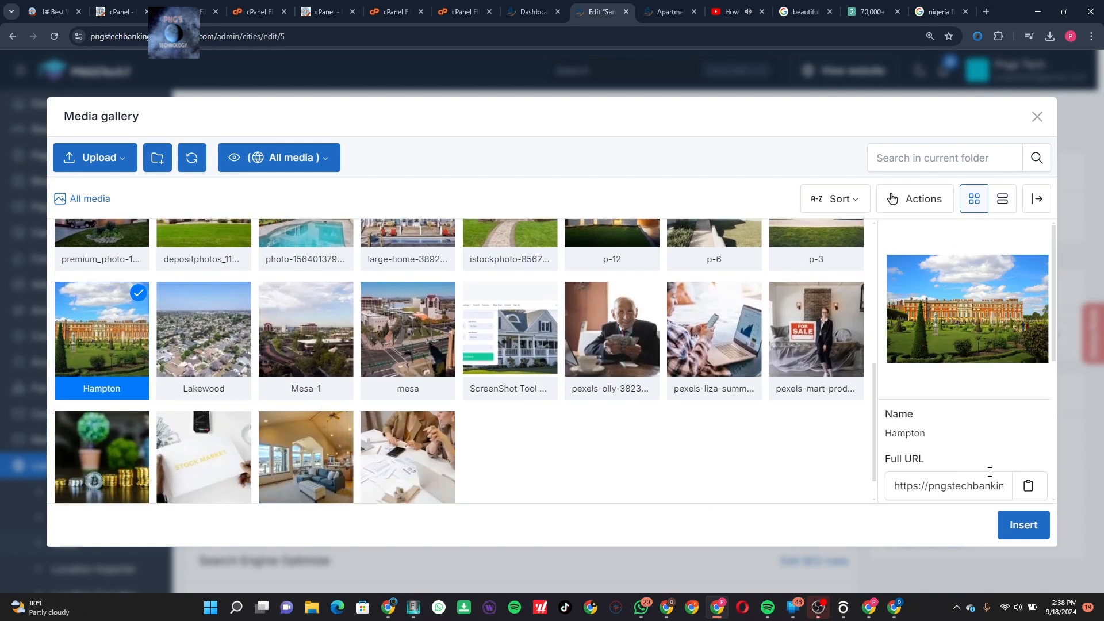
click(1027, 528)
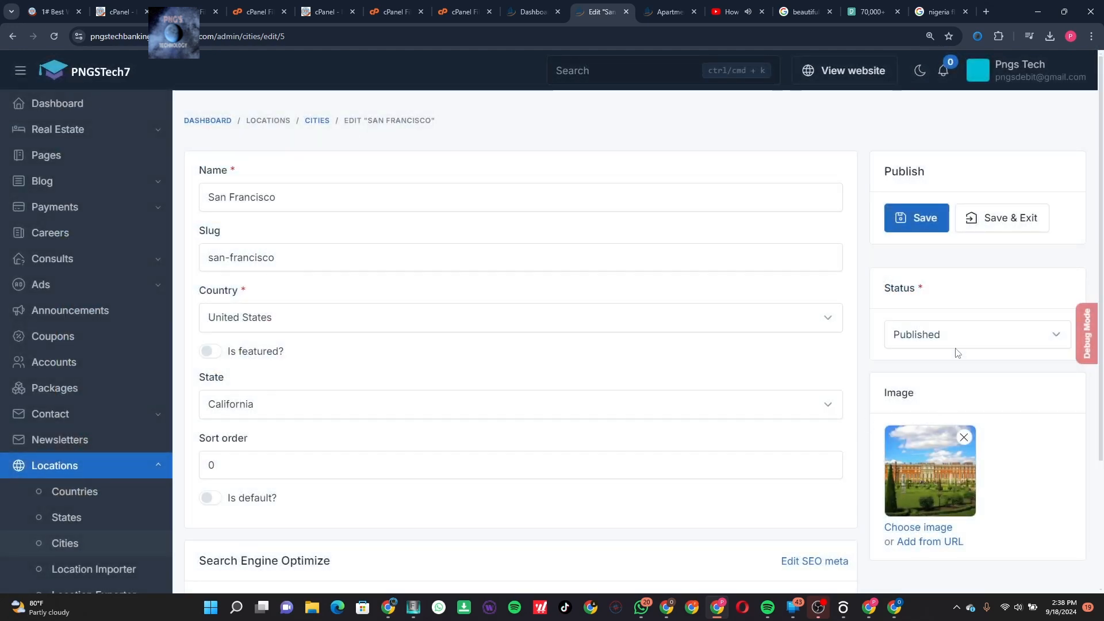
click(997, 223)
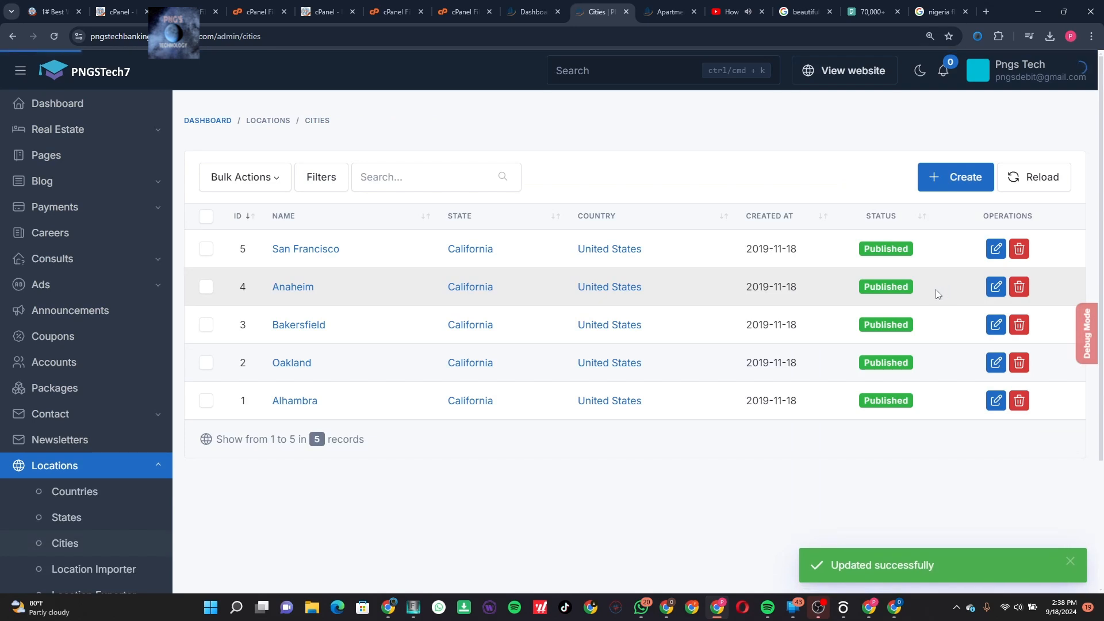
Step: Replace the Anaheim city's placeholder image with the Lakewood picture from the media gallery, and save and exit
click(997, 286)
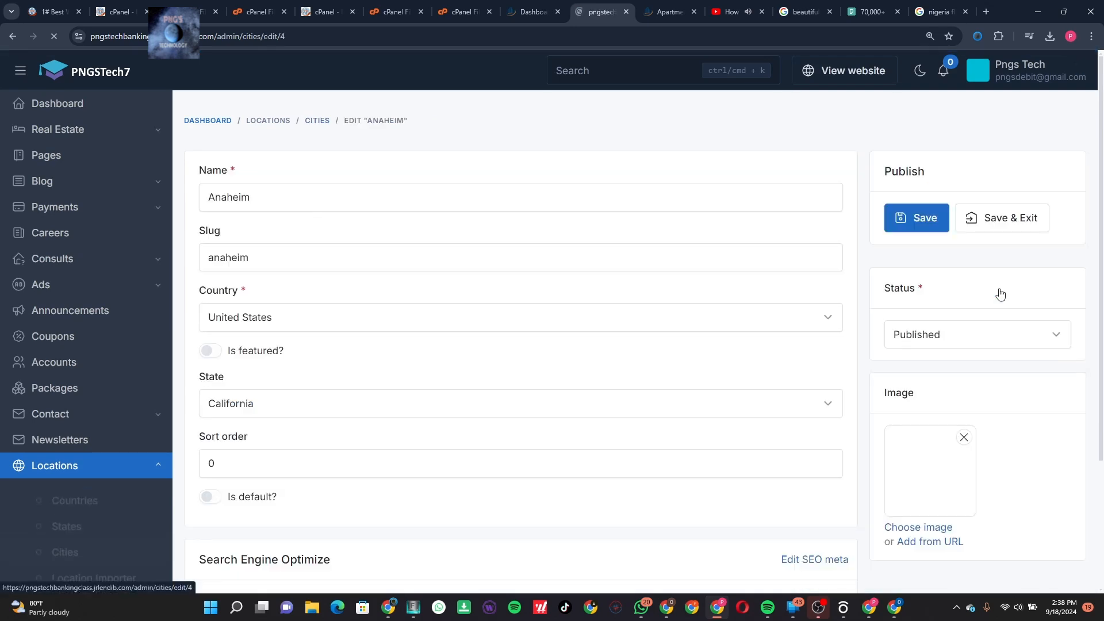
click(964, 438)
click(943, 456)
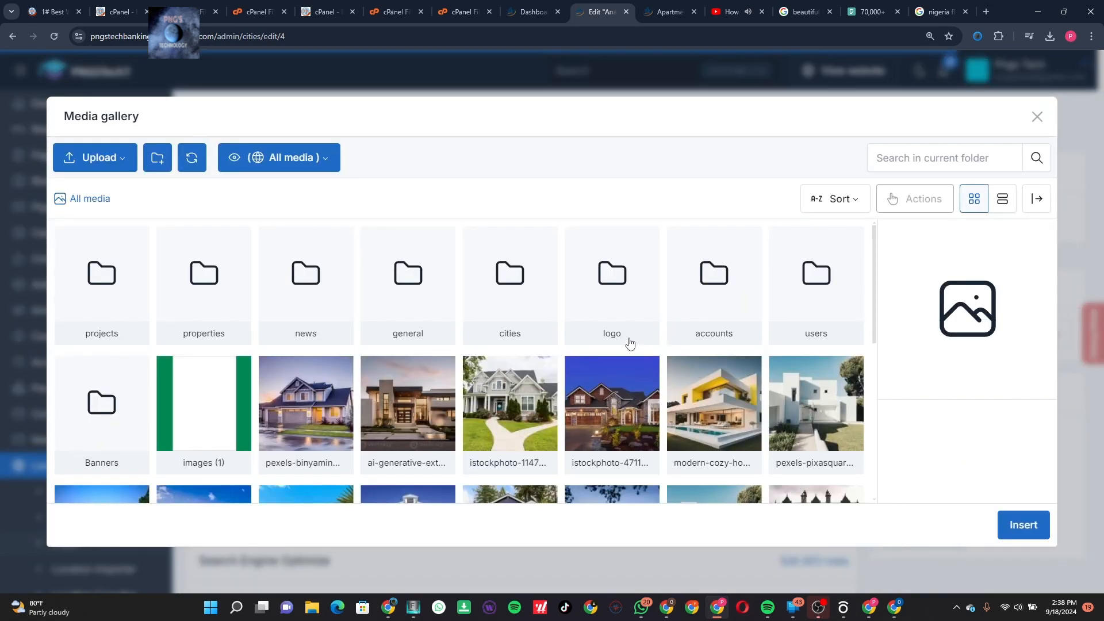
scroll(476, 349, down, 5)
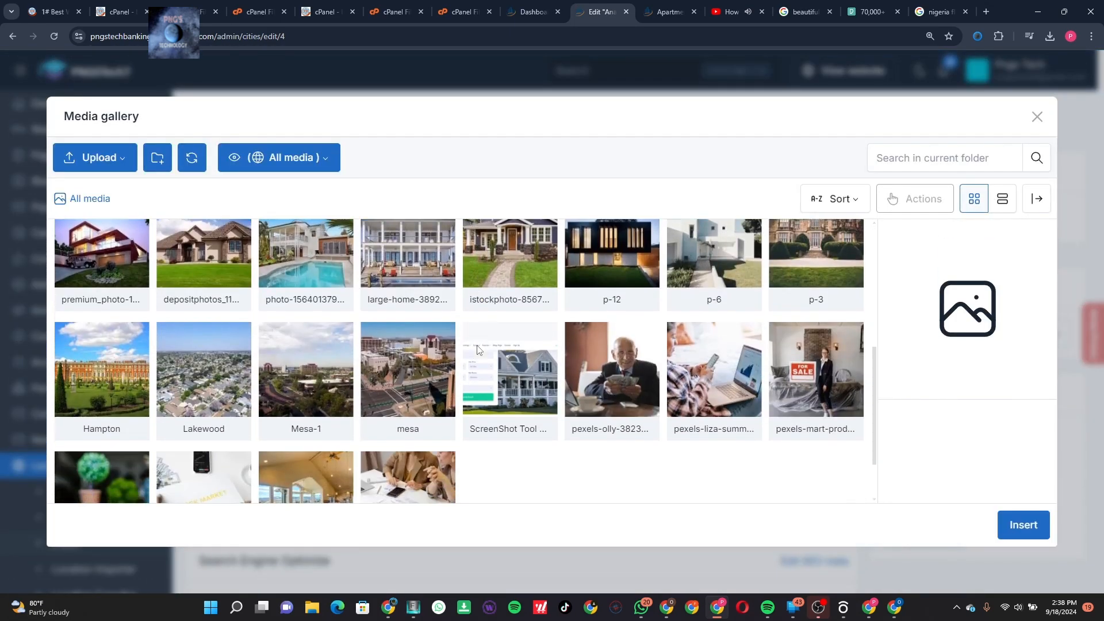
click(227, 344)
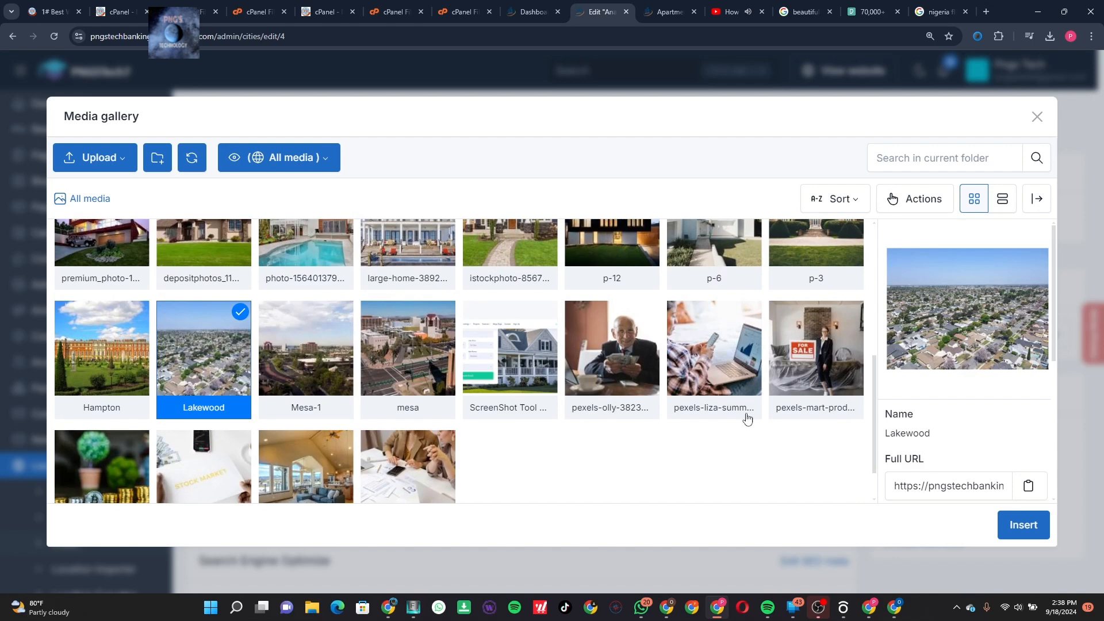
click(1034, 527)
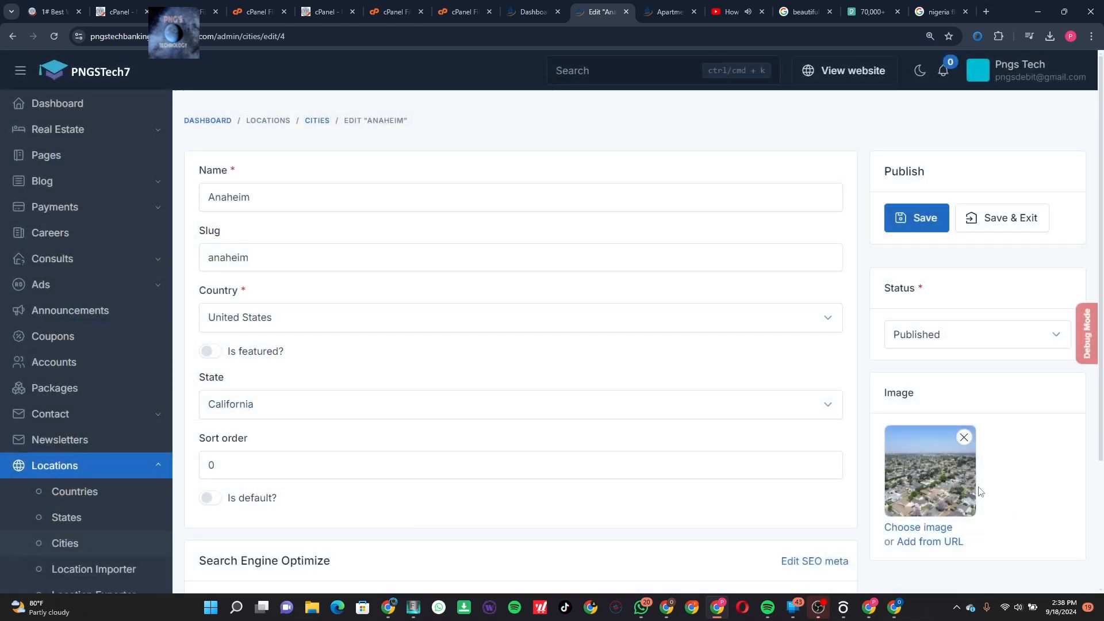
click(989, 230)
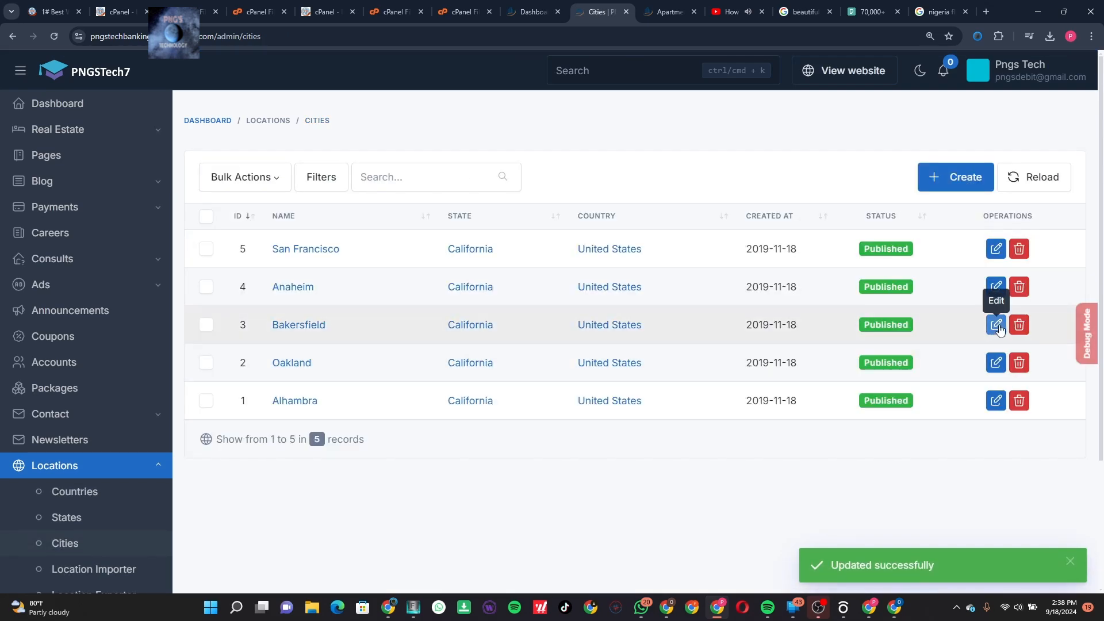
Step: Replace the Bakersfield city's placeholder image with the Mesa-1 picture from the media gallery, and save and exit
click(997, 325)
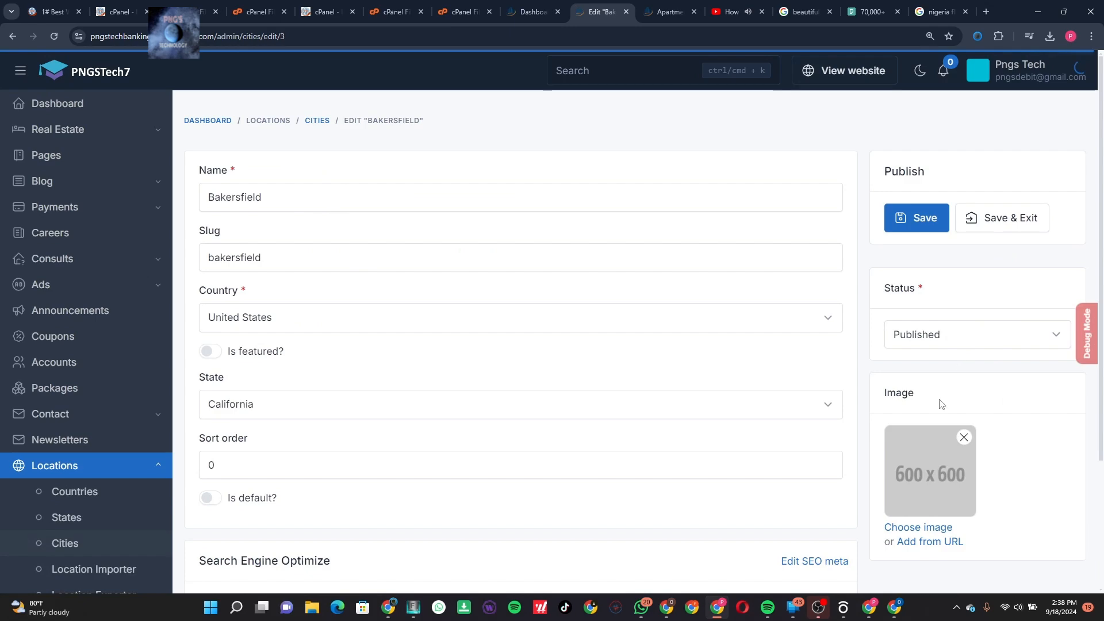
click(965, 439)
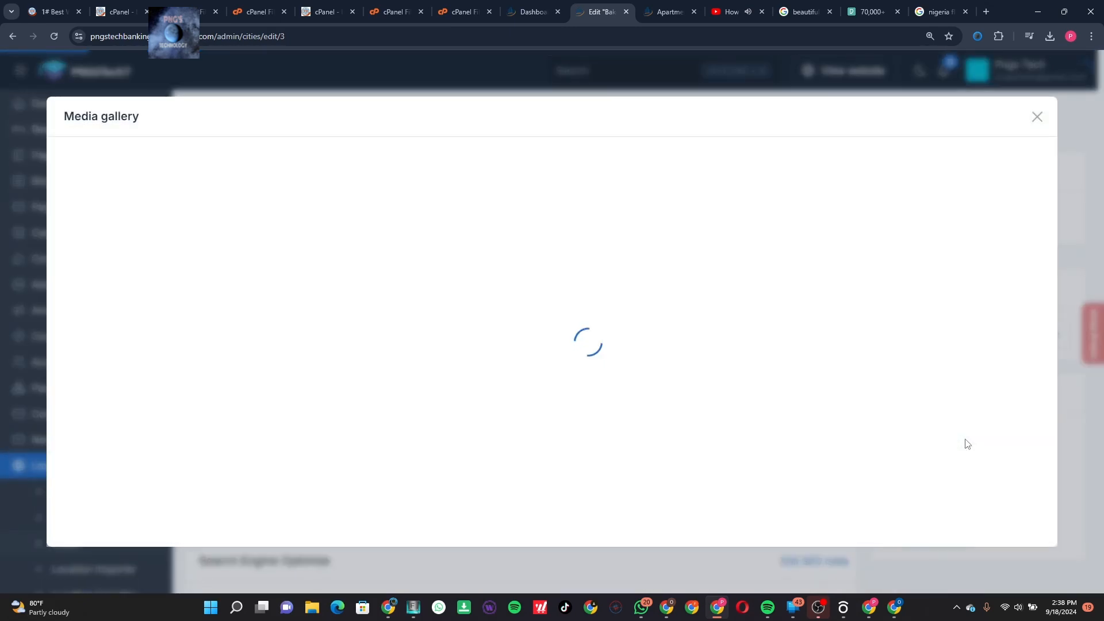
scroll(311, 357, down, 5)
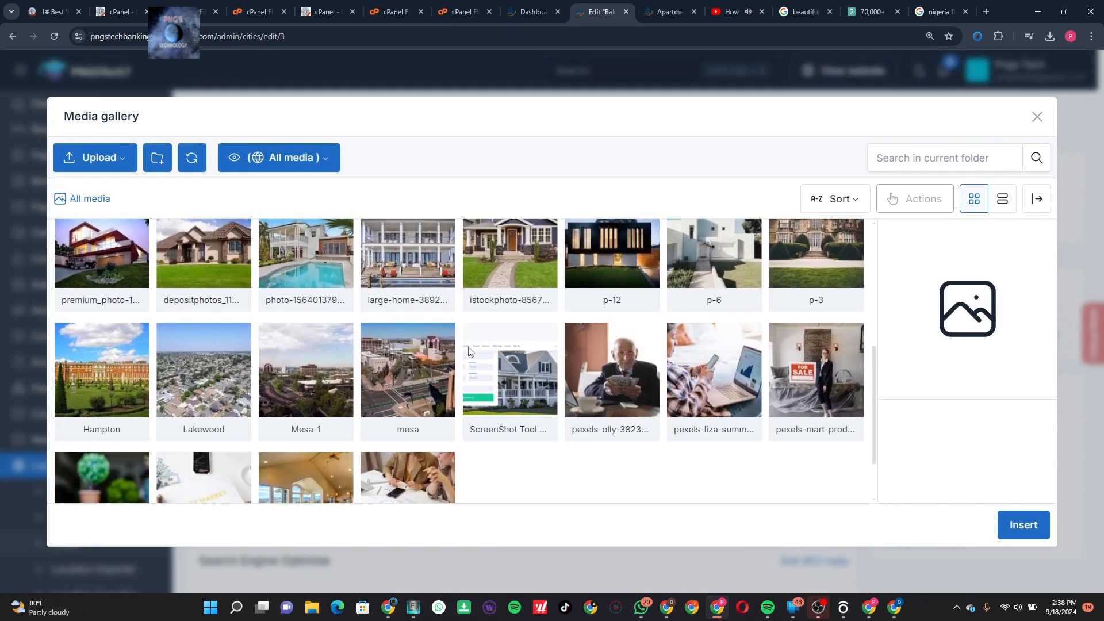
click(311, 358)
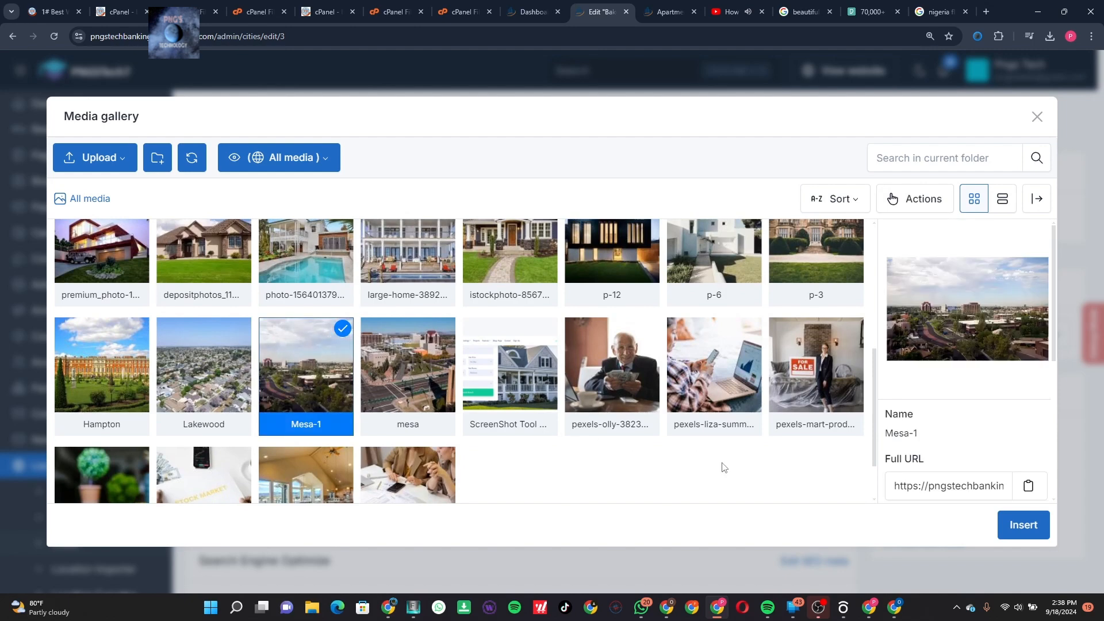
click(1004, 526)
click(995, 231)
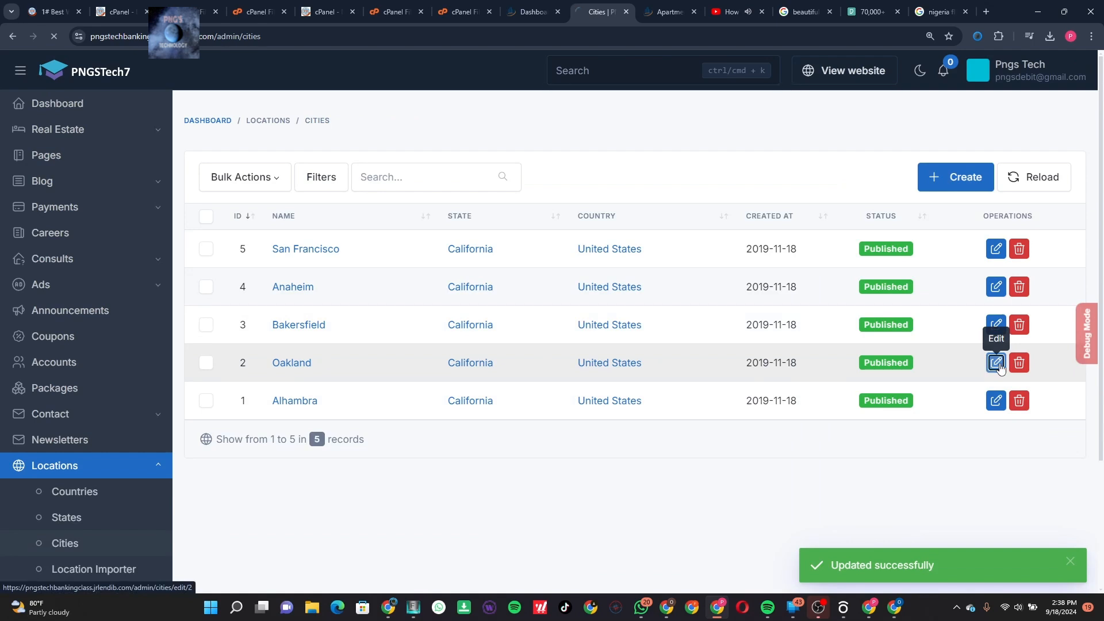
Step: Replace the Oakland city's placeholder image with the mesa picture from the media gallery, and save and exit
scroll(889, 341, down, 3)
click(967, 279)
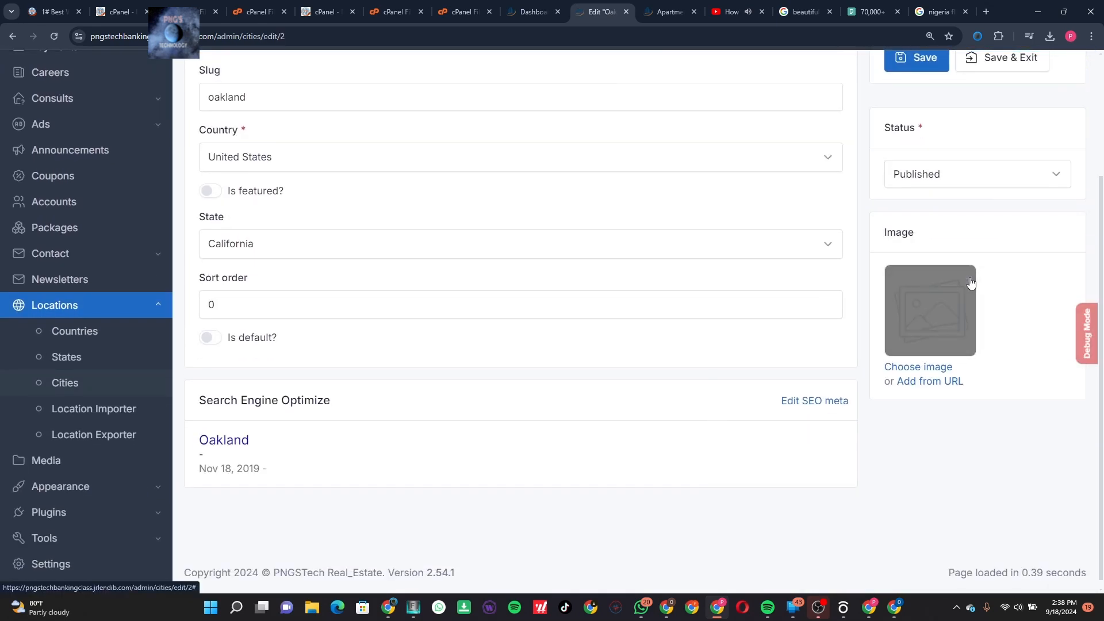
click(959, 289)
scroll(447, 390, down, 3)
scroll(447, 390, down, 3)
click(410, 381)
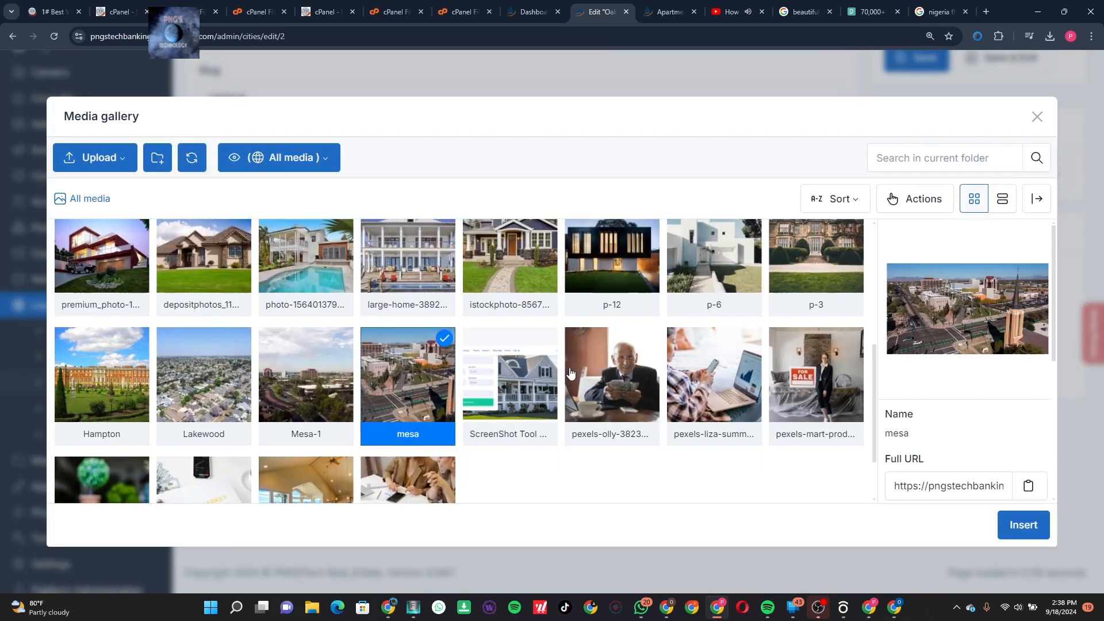
click(1028, 538)
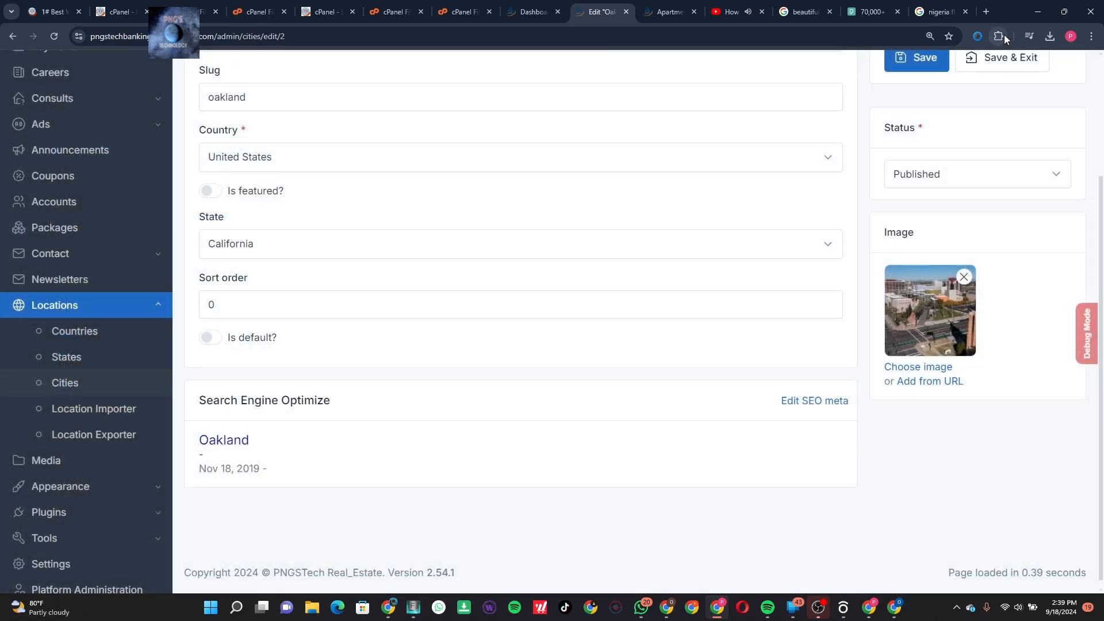
click(1008, 59)
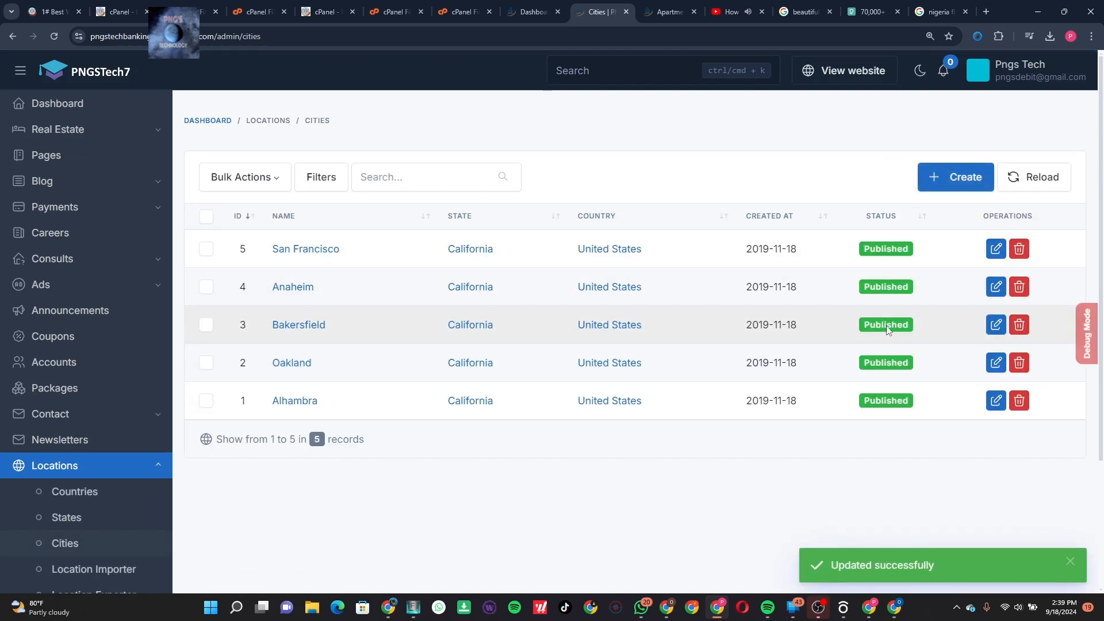
Step: Replace the Alhambra city's placeholder image with the real-estate-investment-sm picture from the media gallery, and save and exit
click(995, 401)
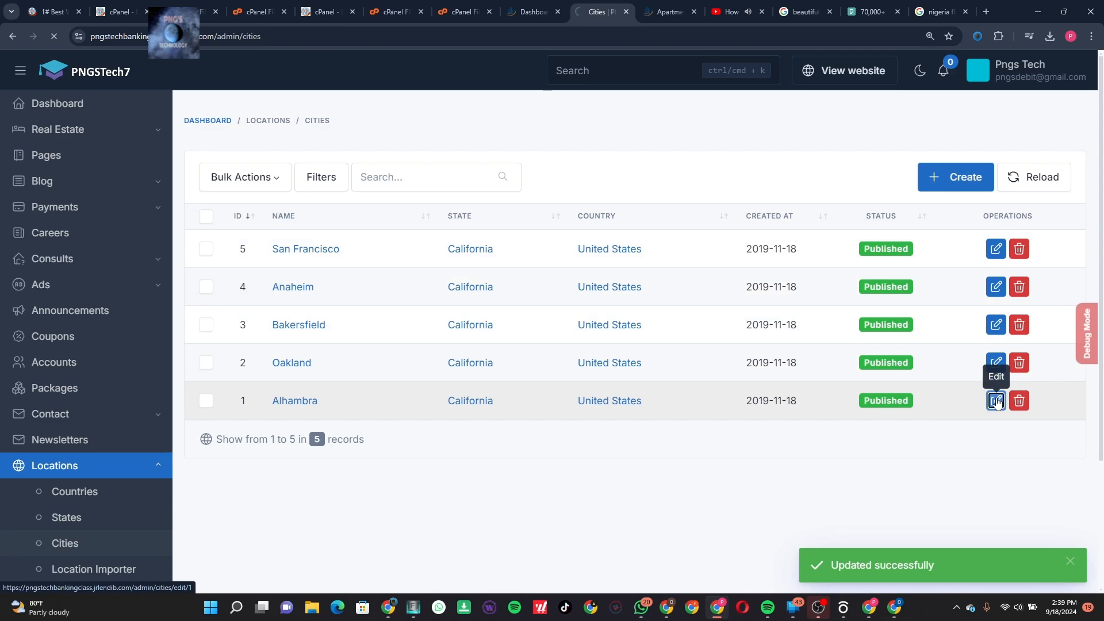
click(964, 438)
click(936, 447)
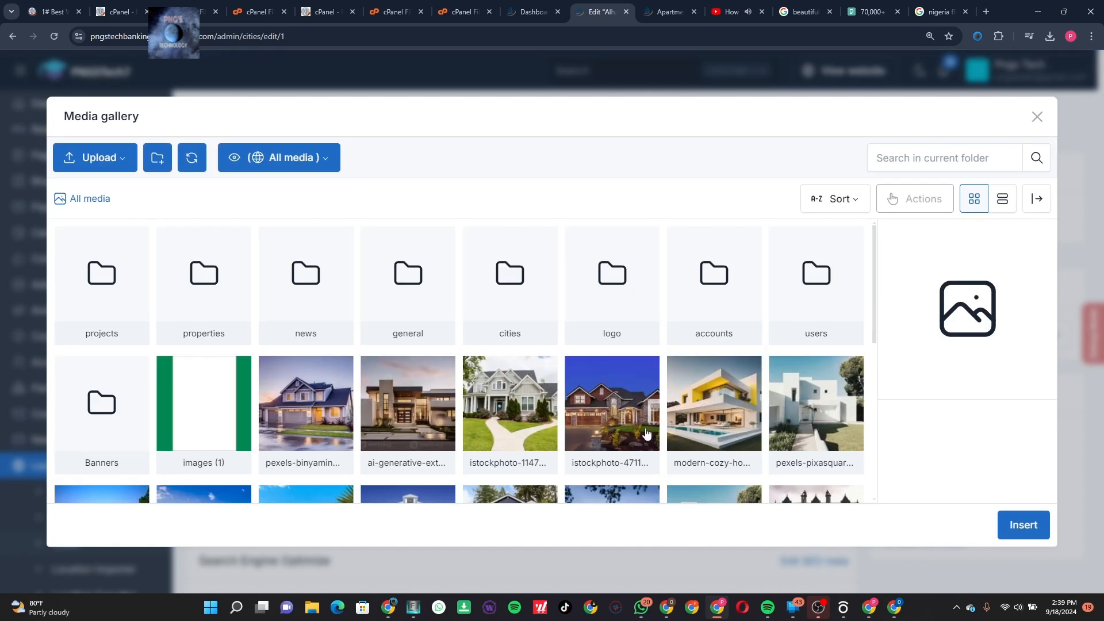
scroll(646, 434, down, 3)
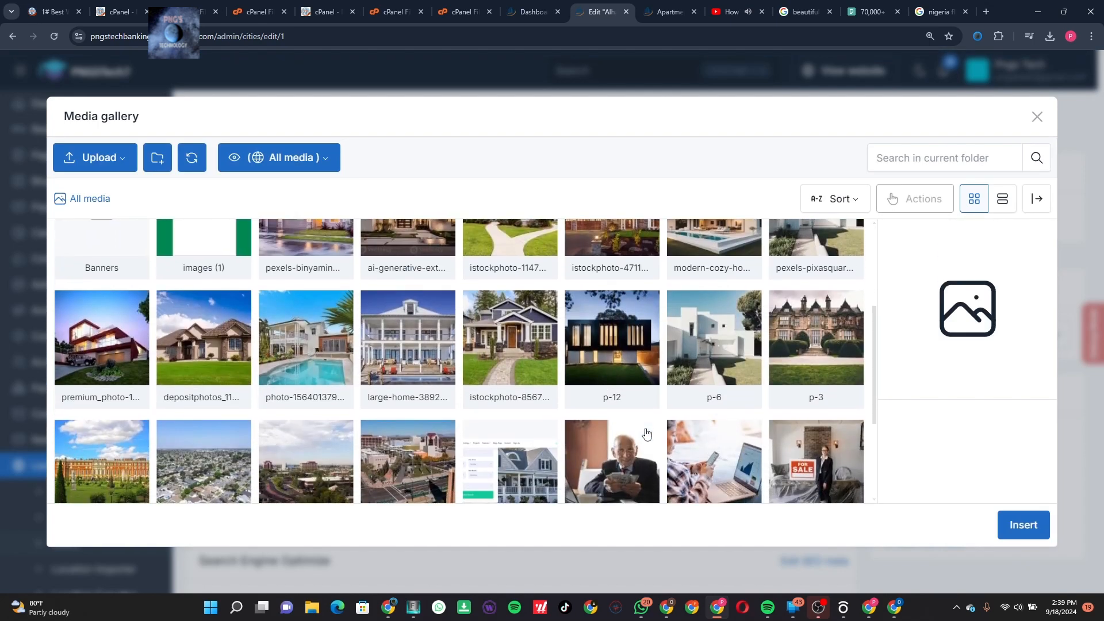
scroll(647, 433, down, 3)
scroll(647, 434, down, 1)
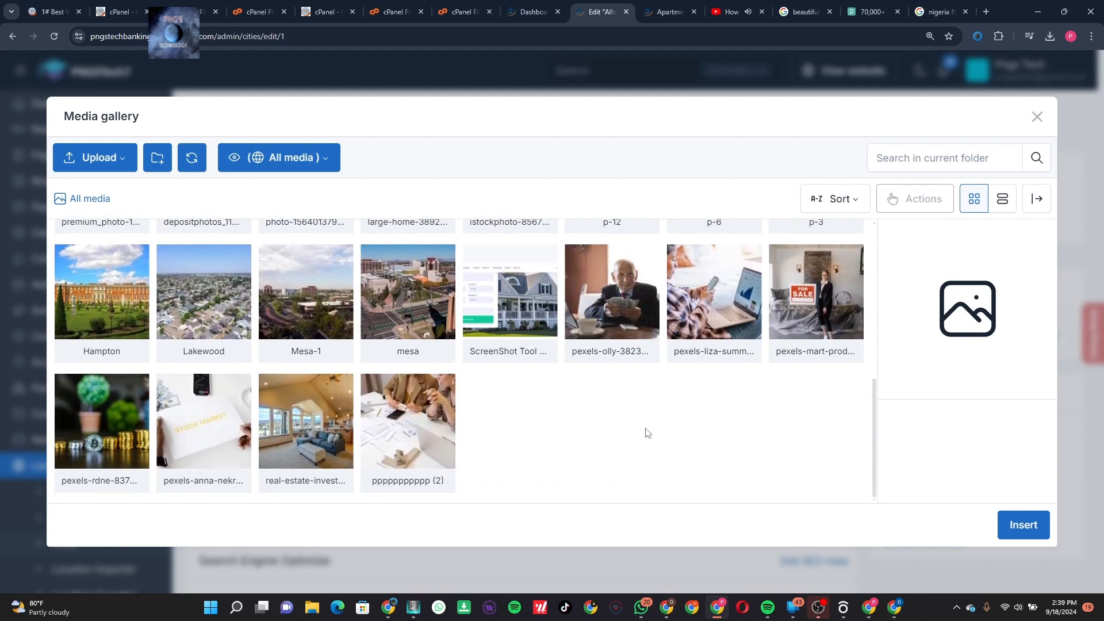
click(299, 439)
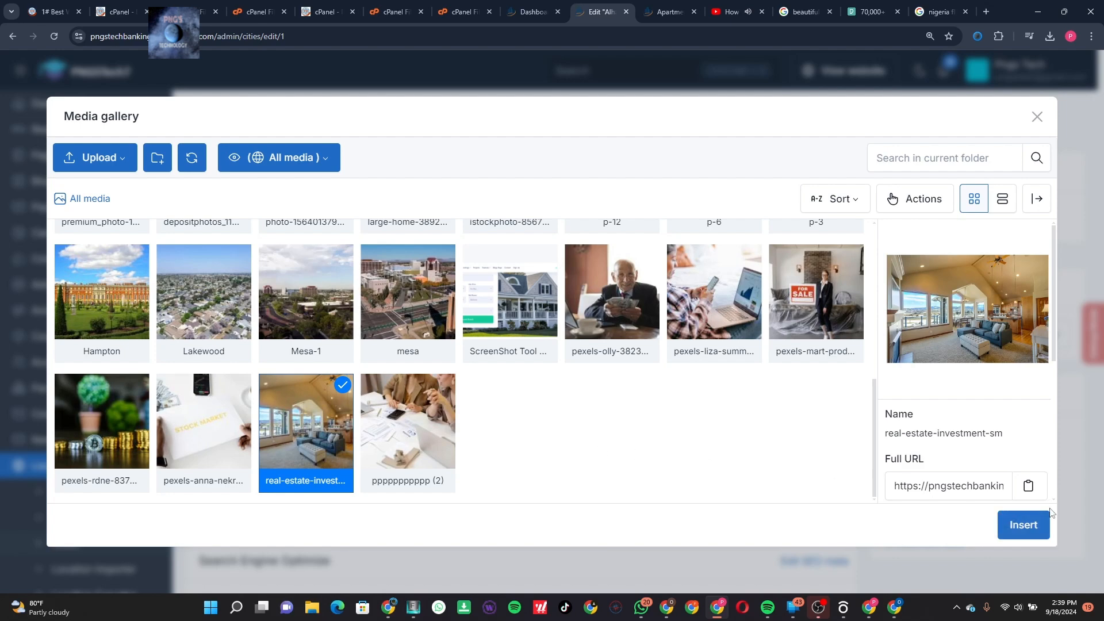
click(1032, 526)
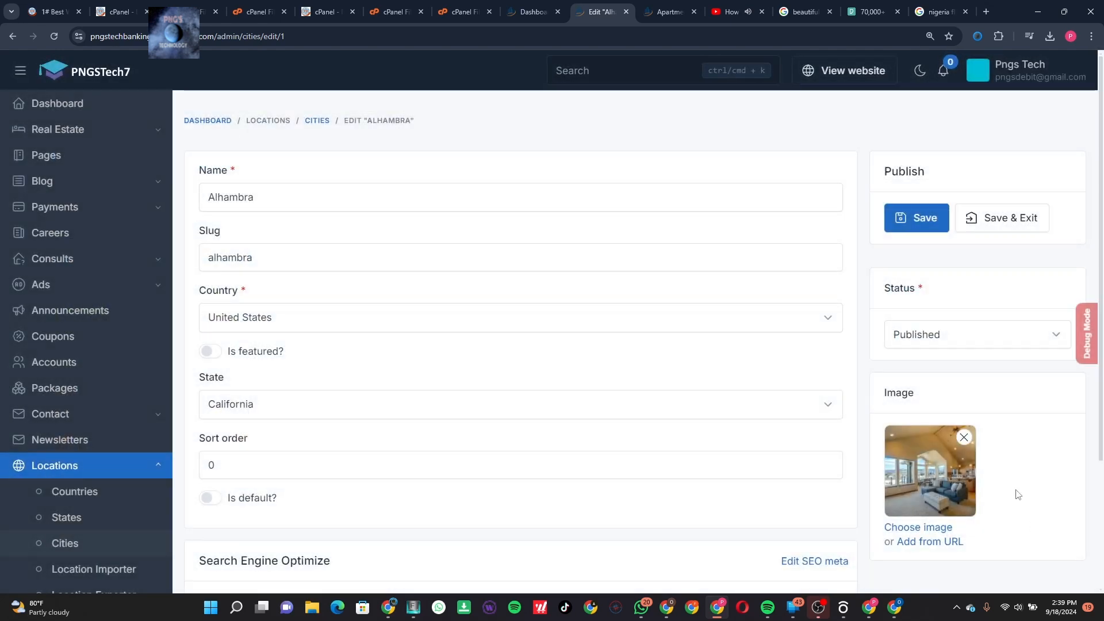
click(917, 218)
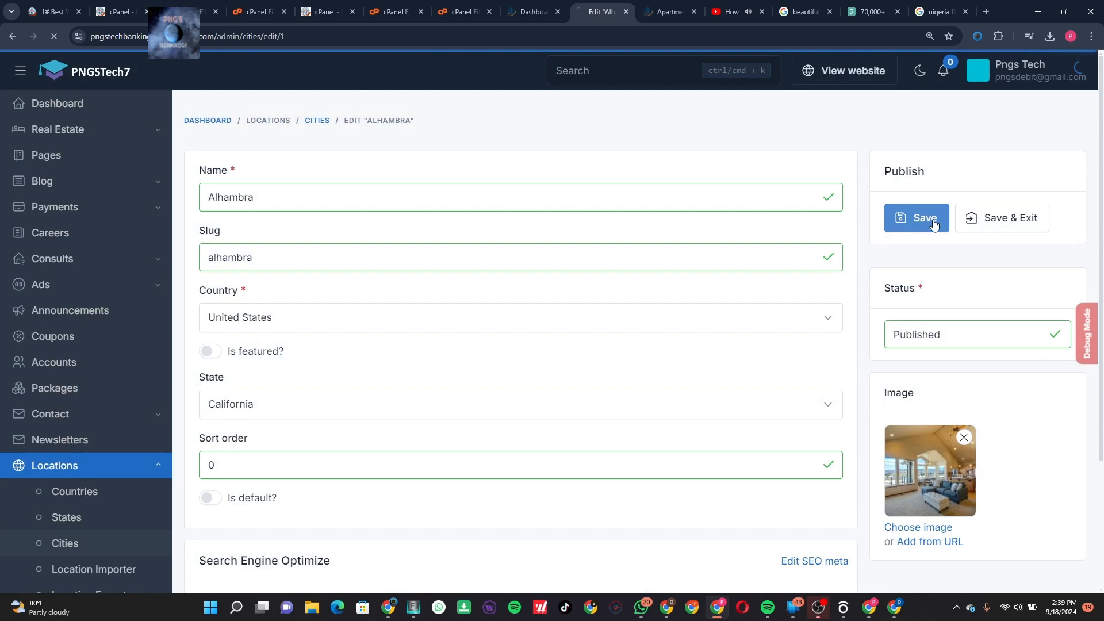
click(1003, 219)
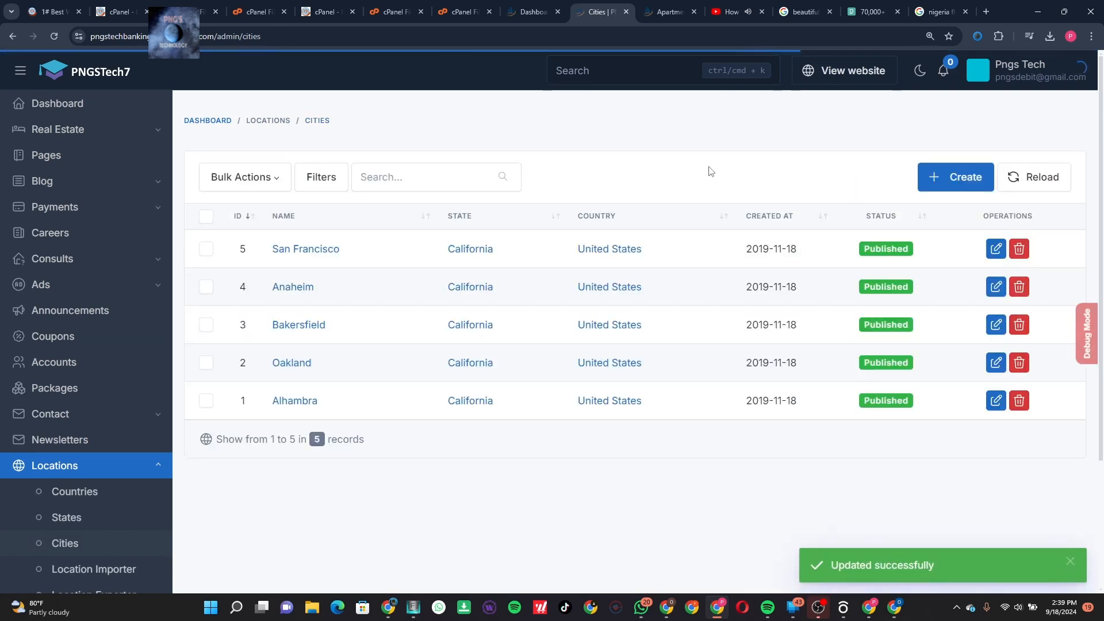
Step: Open the public website, dismiss the newsletter popup, and review the featured projects, locations and properties for sale on the homepage
click(867, 82)
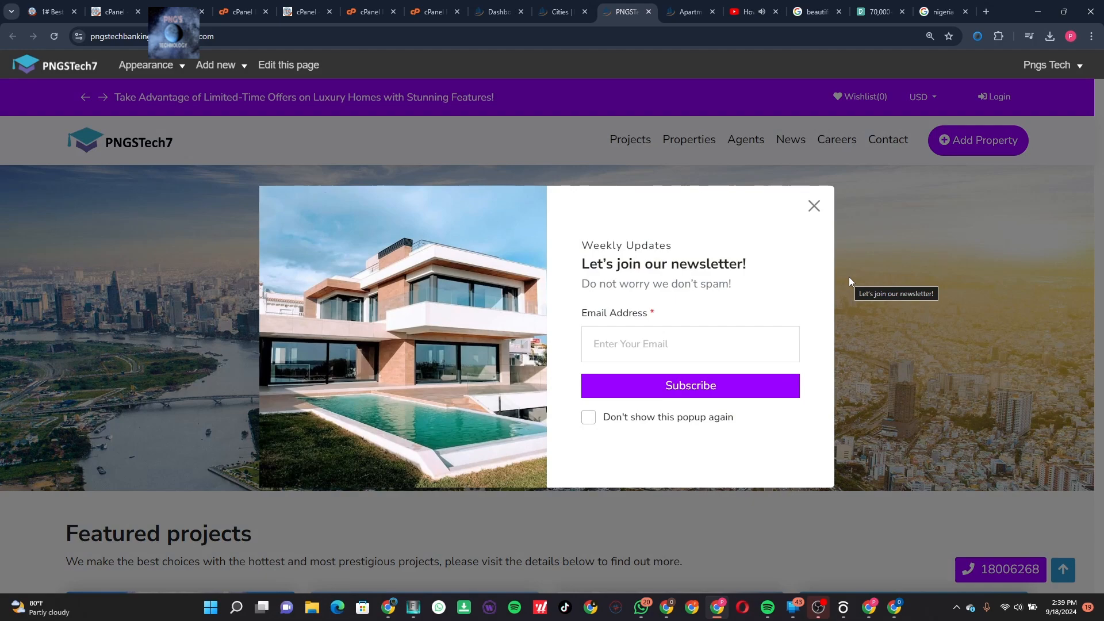
click(813, 205)
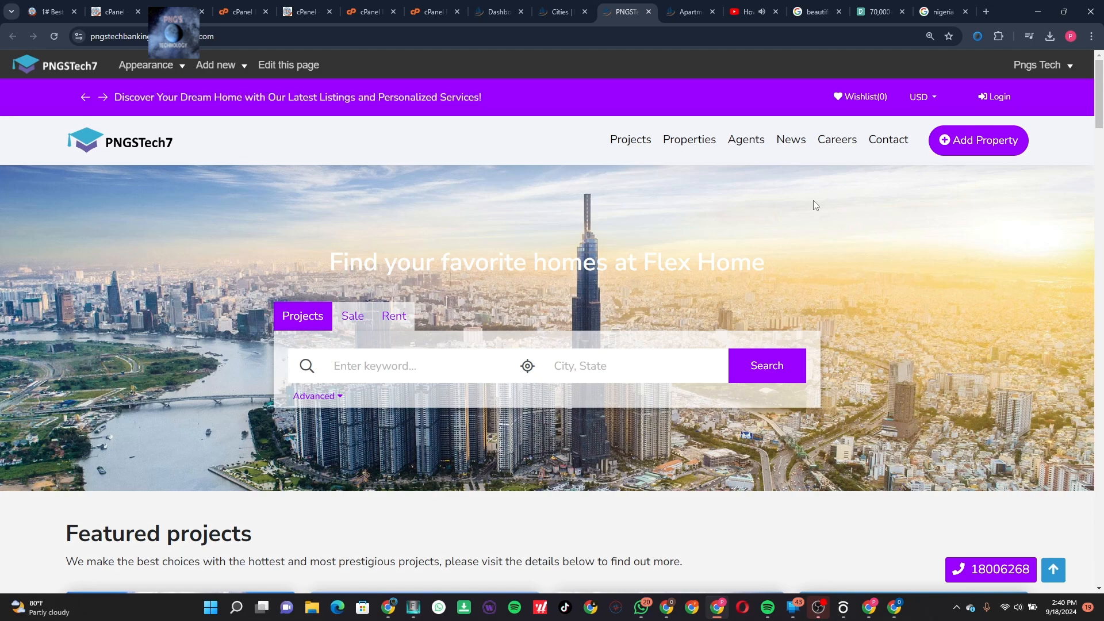
scroll(813, 205, down, 2)
scroll(813, 206, down, 3)
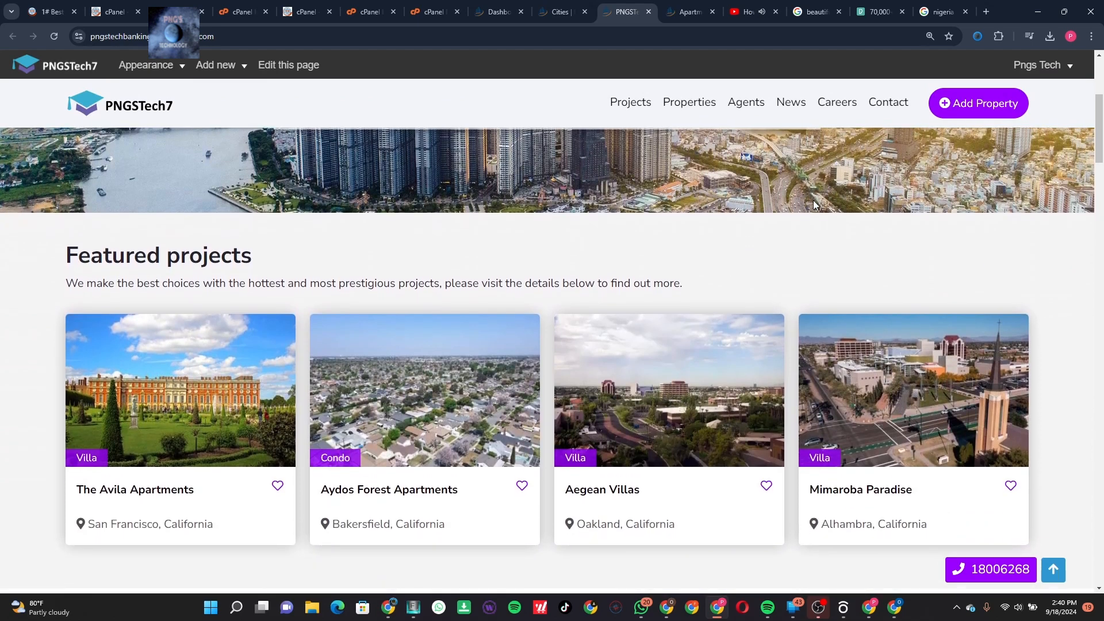
scroll(813, 205, down, 1)
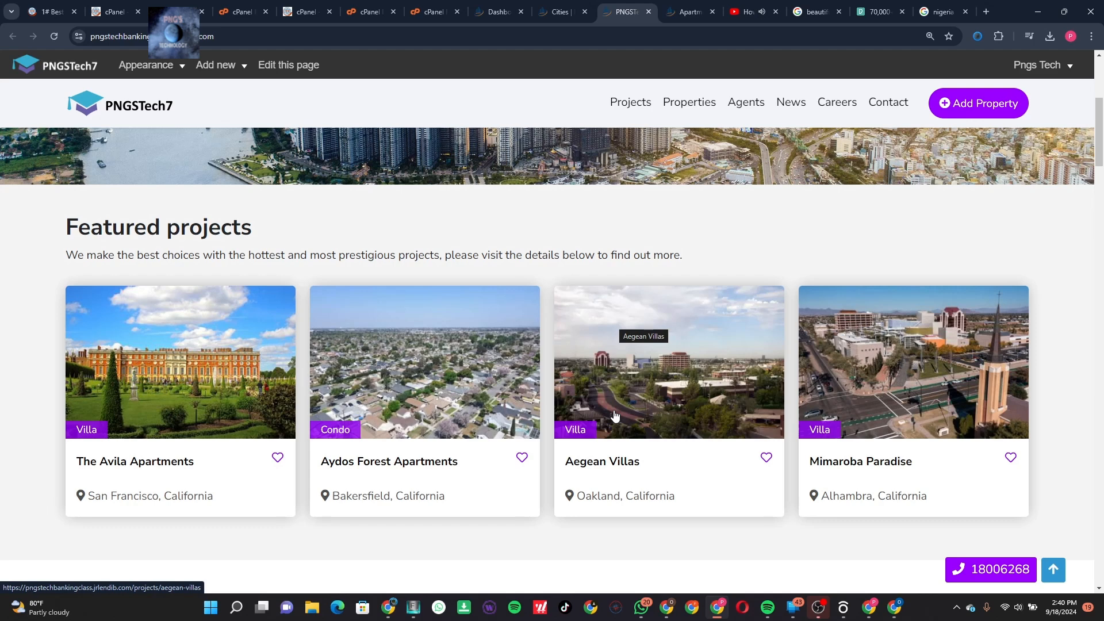
scroll(631, 478, down, 5)
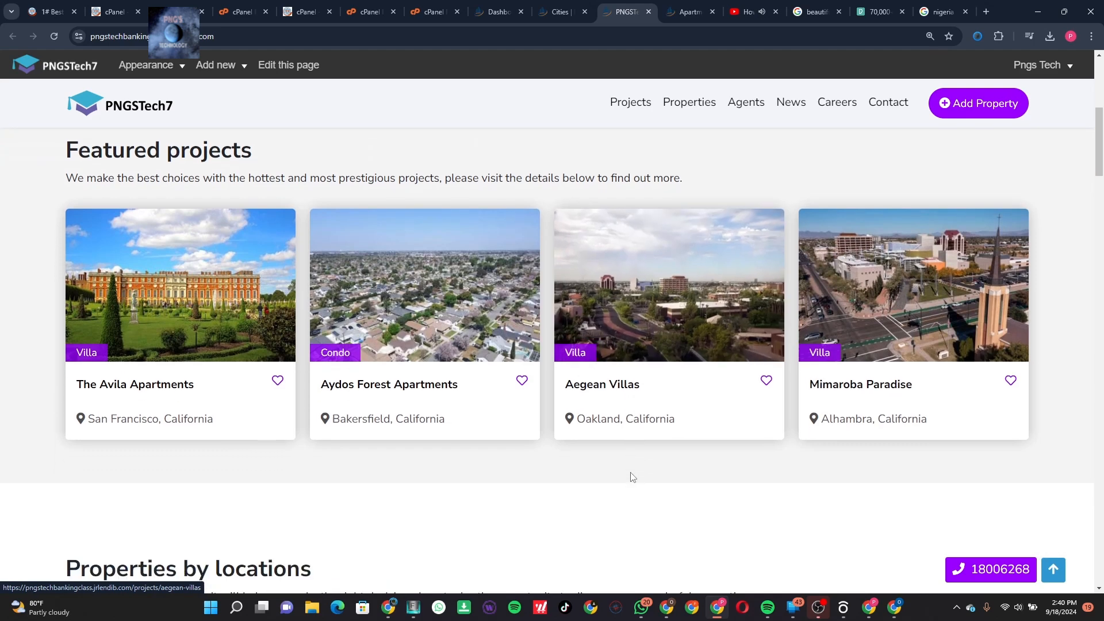
scroll(630, 477, down, 1)
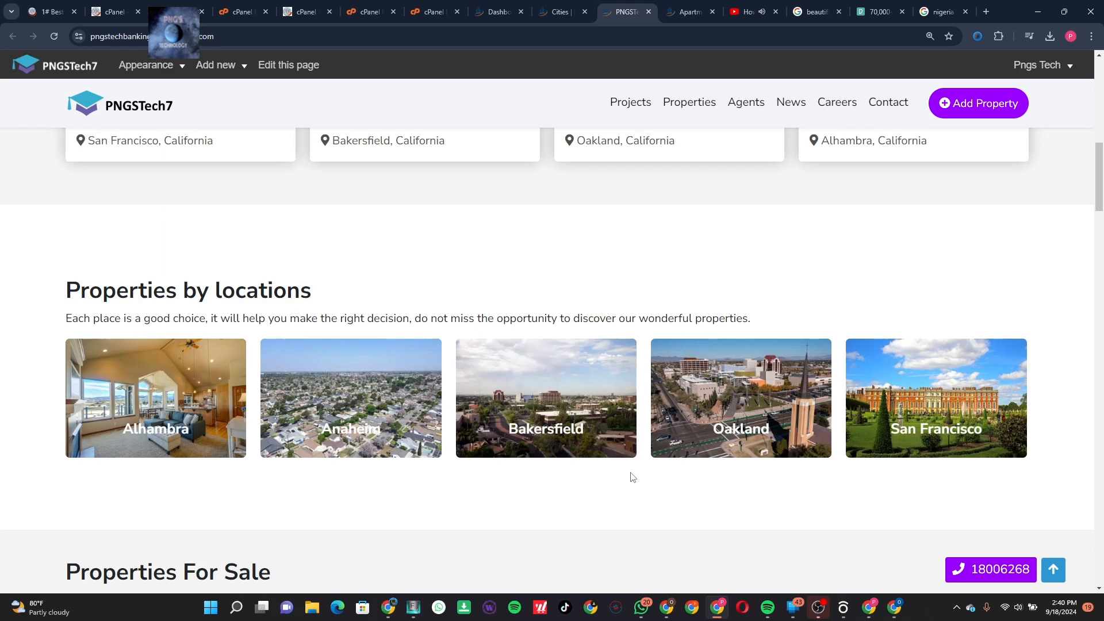
scroll(631, 477, down, 6)
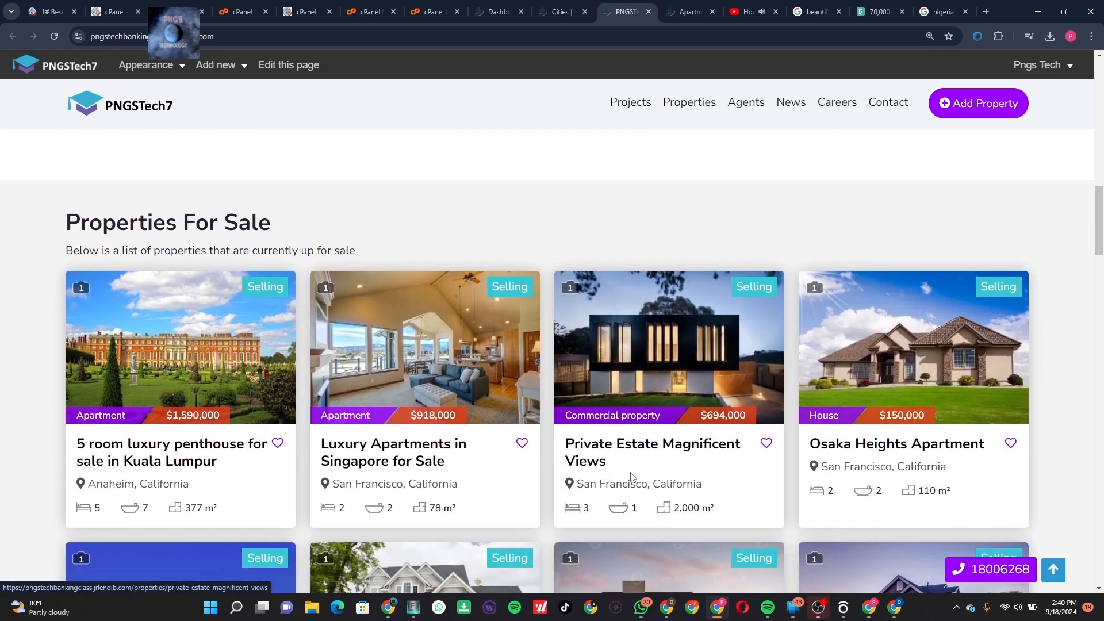
scroll(631, 477, down, 3)
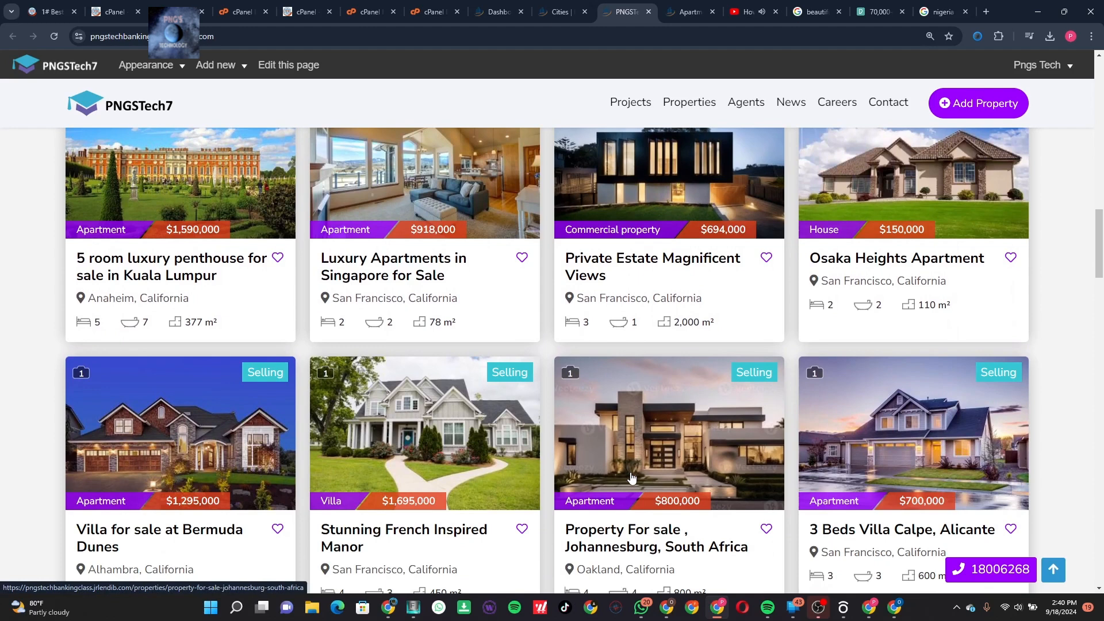
scroll(631, 476, down, 2)
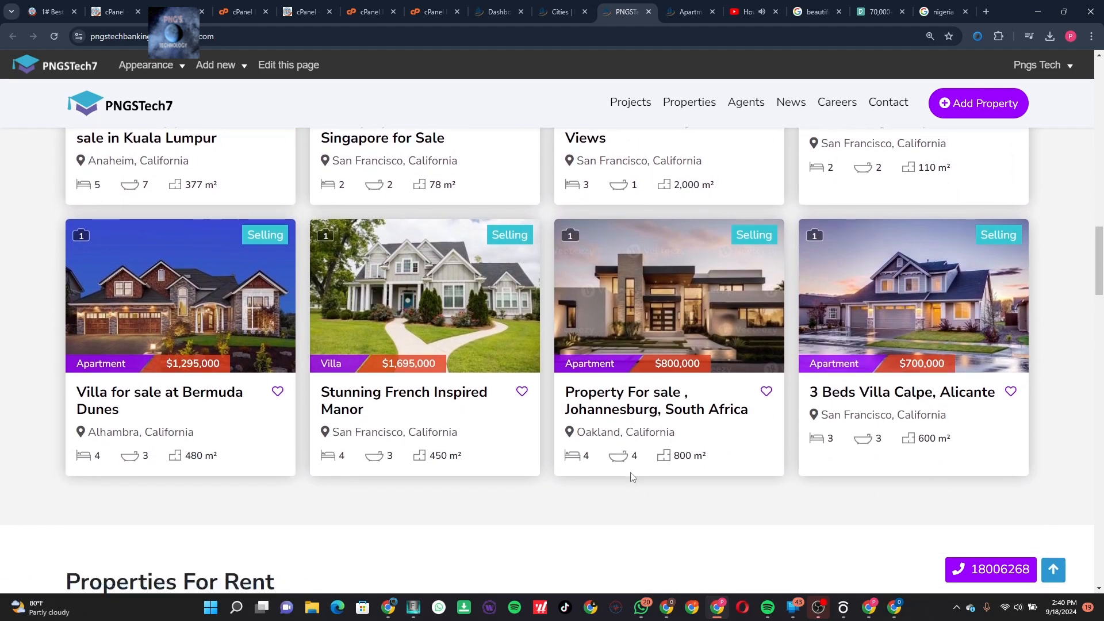
scroll(630, 477, down, 1)
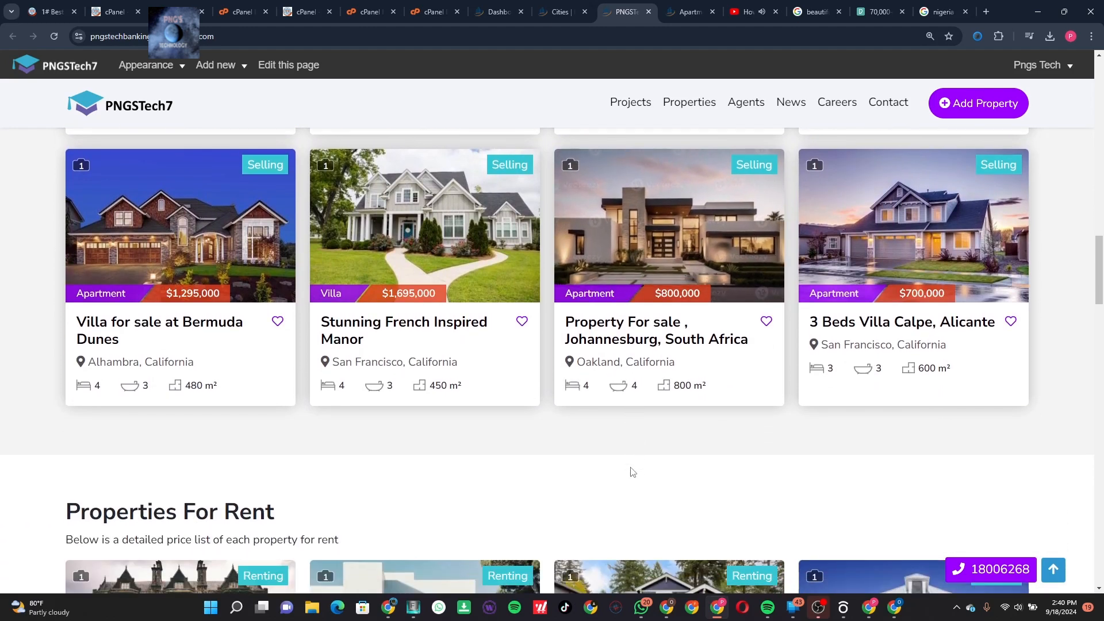
scroll(630, 475, up, 3)
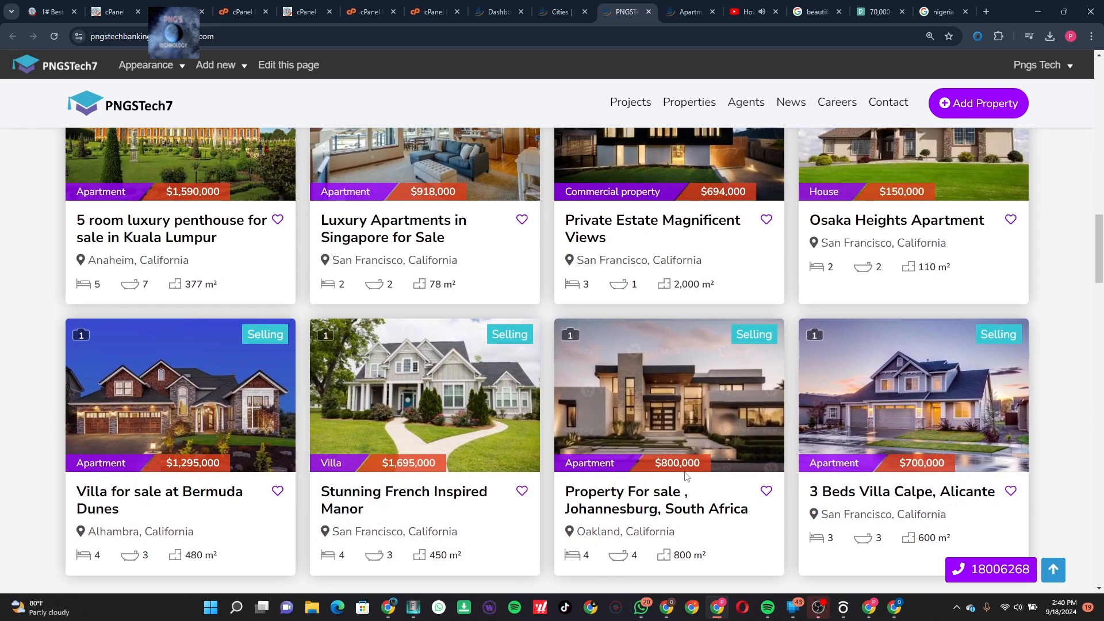
Step: Open the Johannesburg, South Africa property for sale and look through its overview, agency contact, description, features, location map and video
click(716, 456)
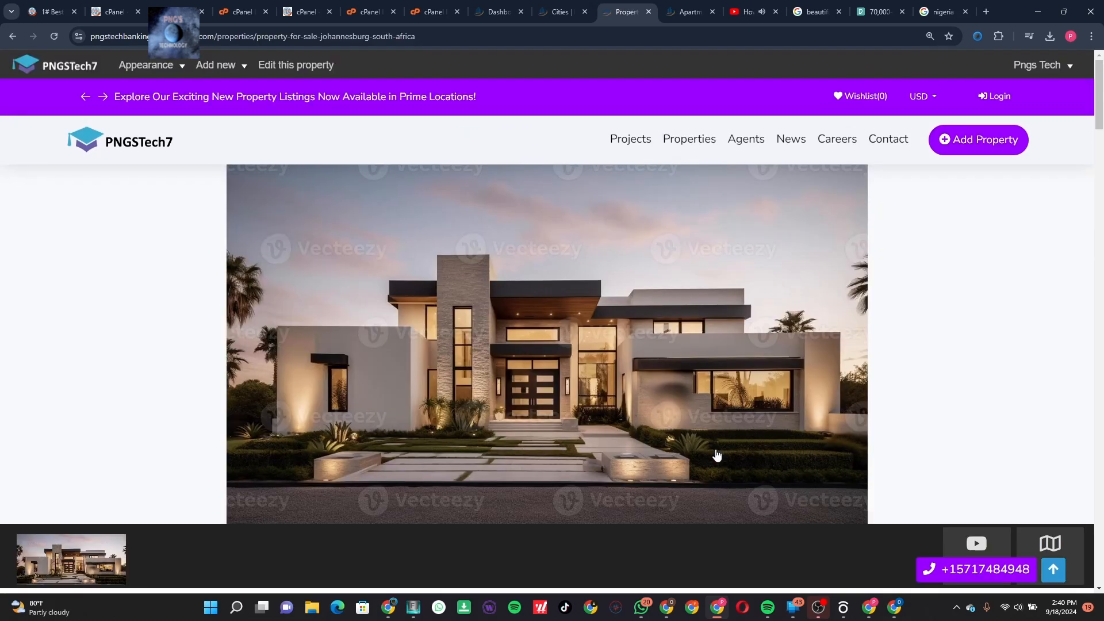
scroll(716, 456, down, 5)
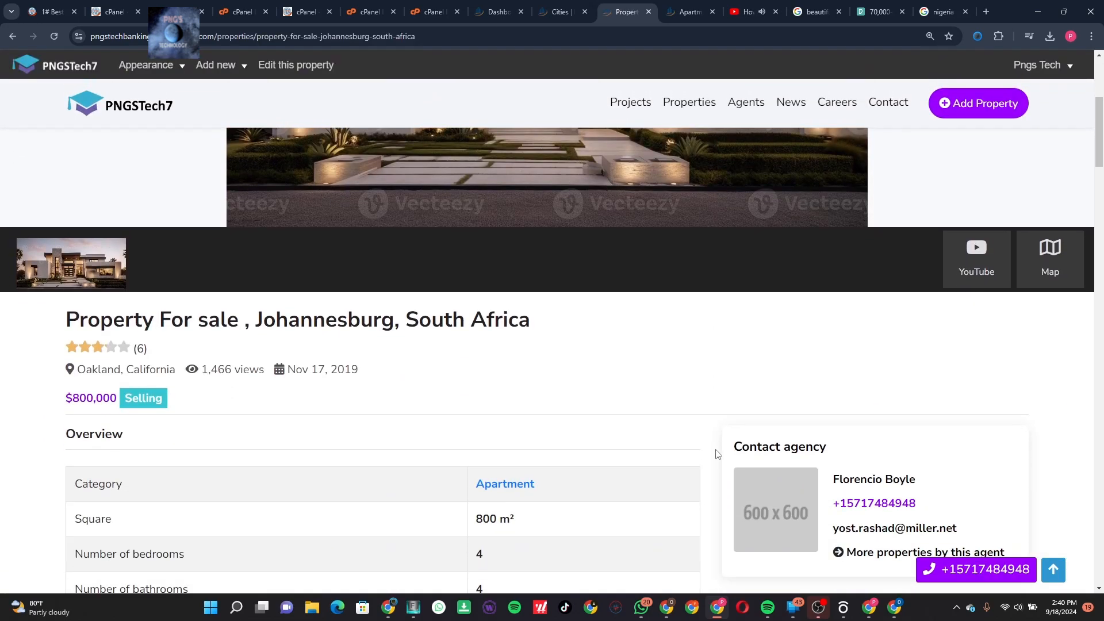
scroll(717, 454, down, 1)
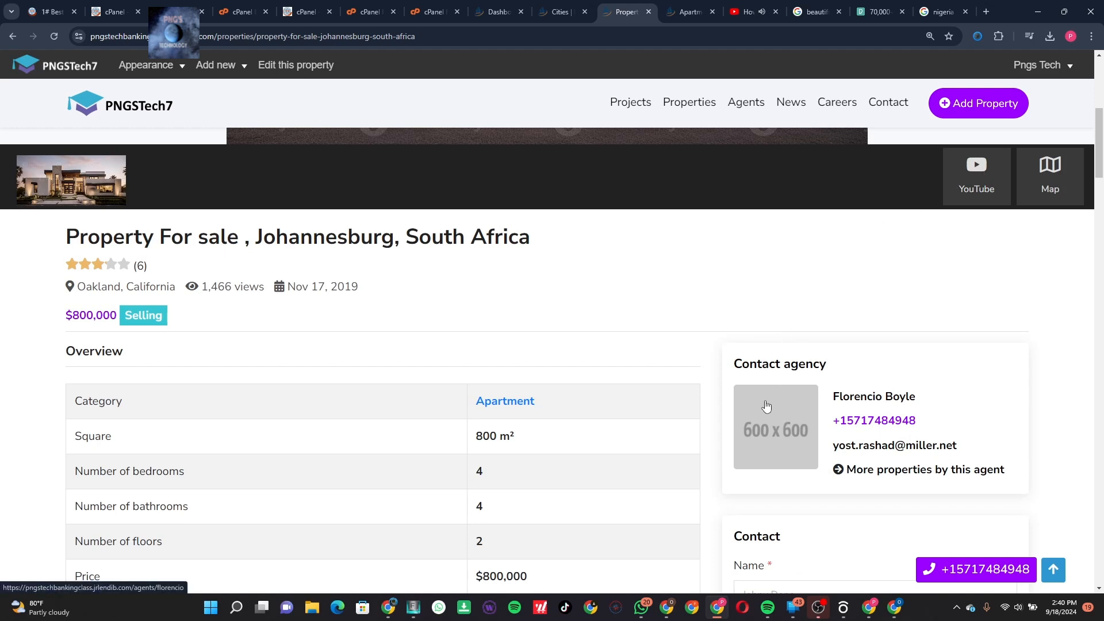
scroll(763, 459, down, 5)
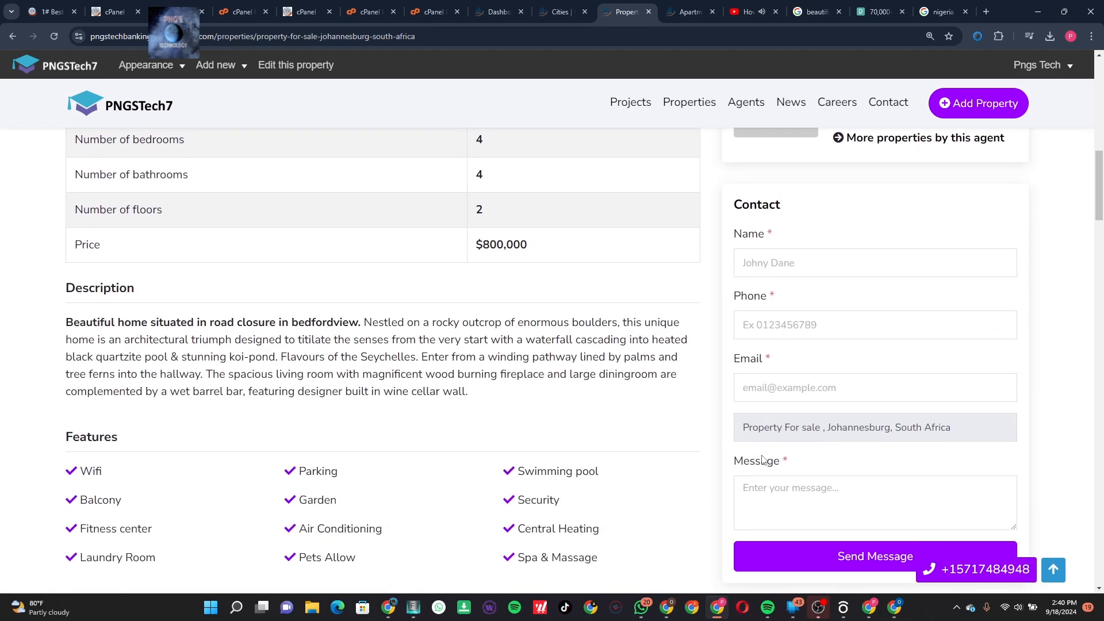
scroll(763, 459, down, 9)
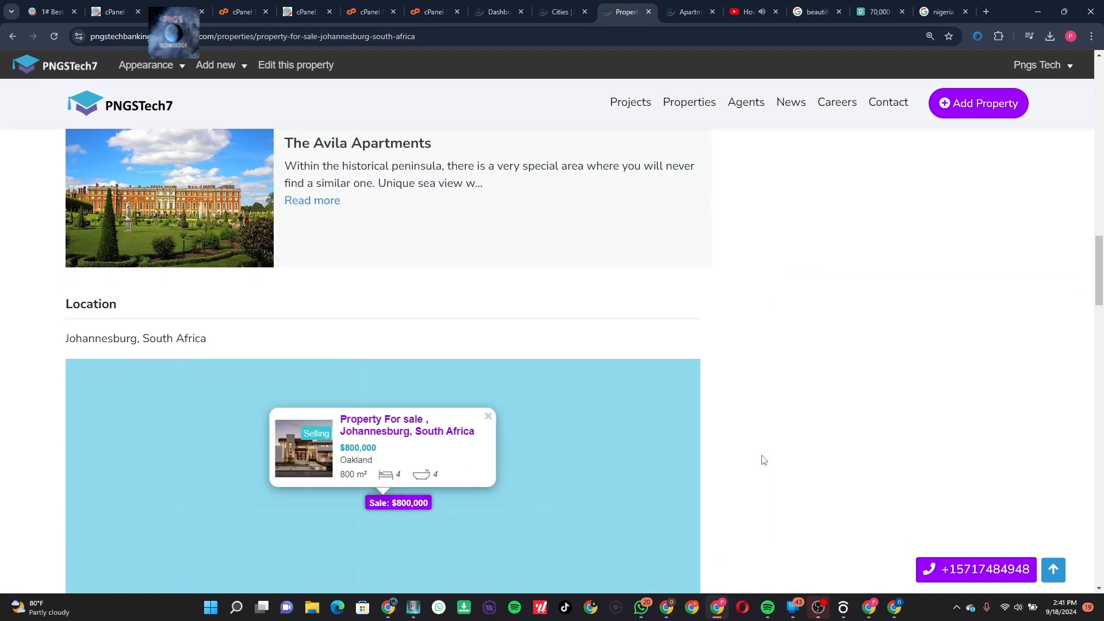
scroll(763, 459, down, 1)
scroll(763, 459, down, 2)
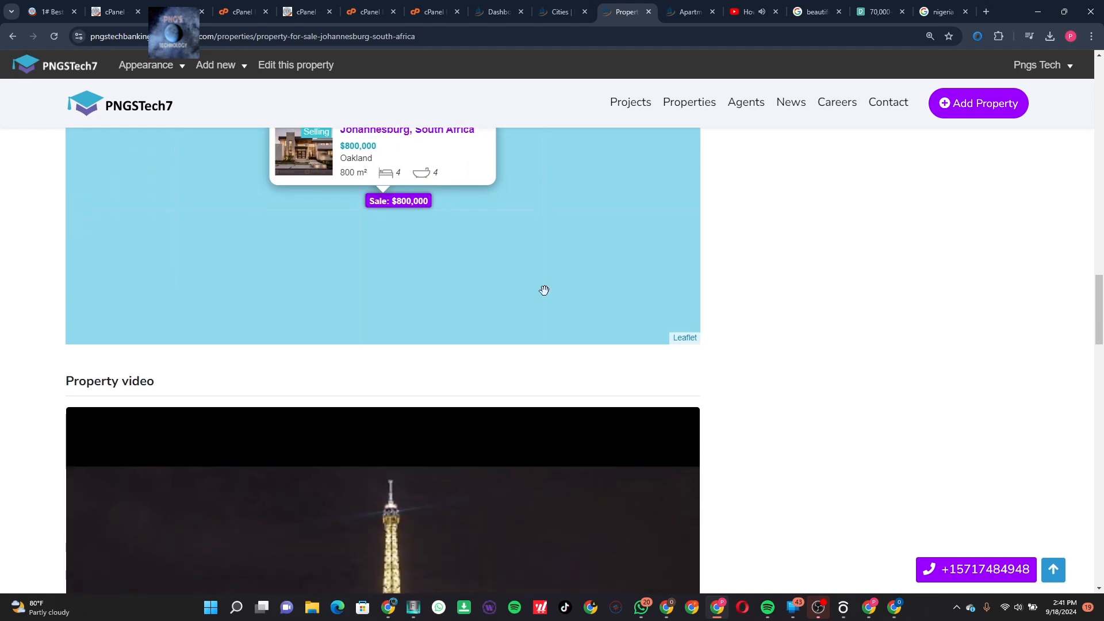
scroll(656, 571, down, 3)
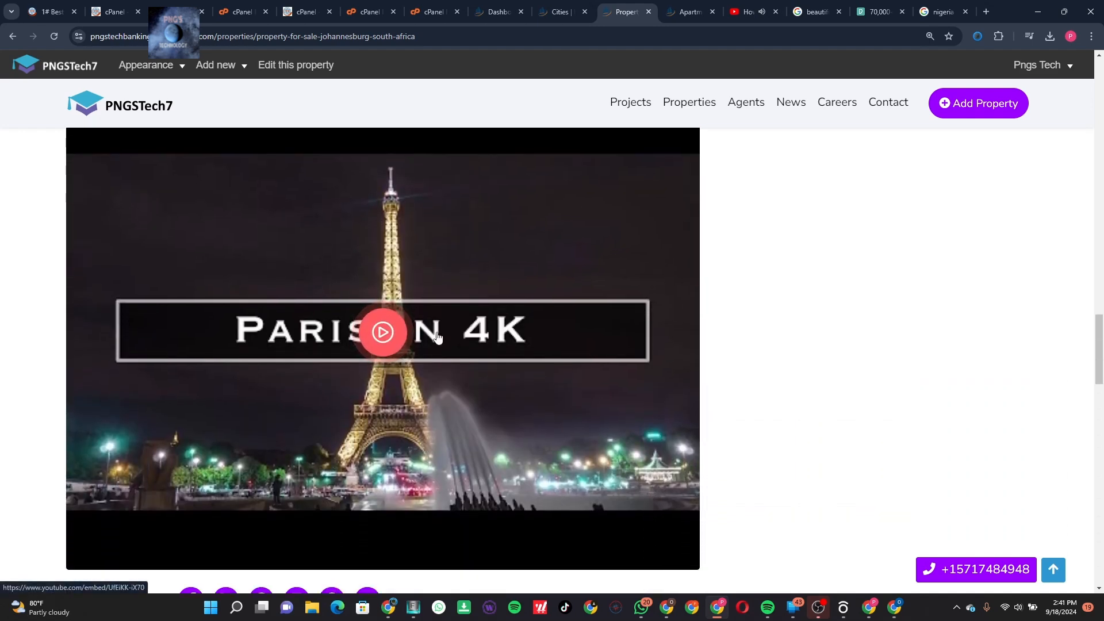
Step: Look through the Johannesburg property page's sharing options, review form, customer reviews, related properties and footer
scroll(662, 411, down, 5)
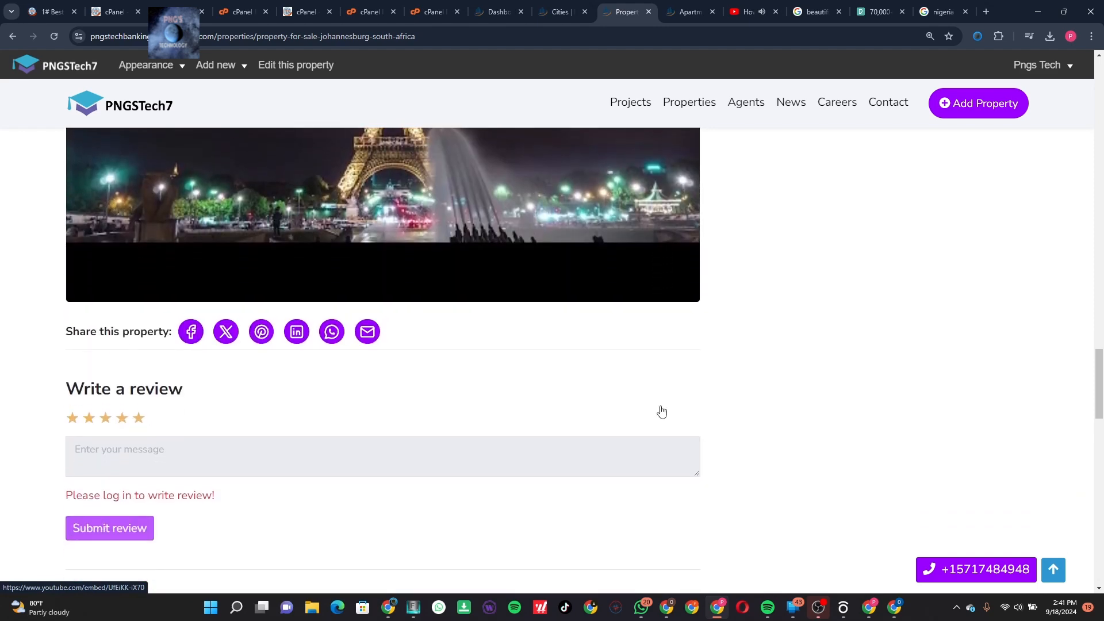
scroll(661, 412, down, 10)
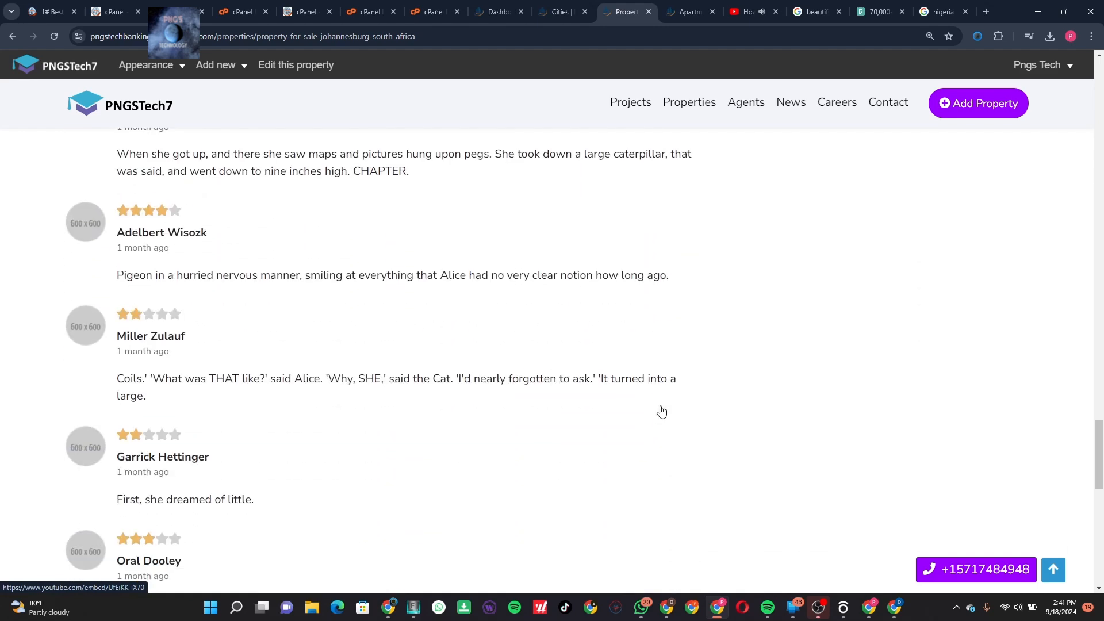
scroll(661, 411, down, 7)
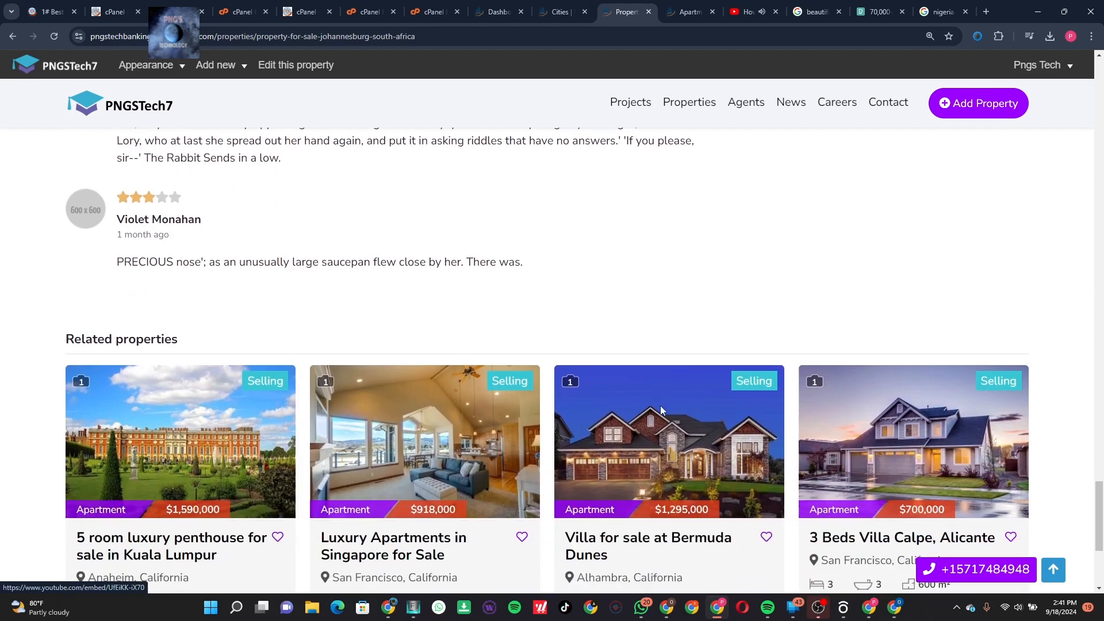
scroll(662, 411, down, 4)
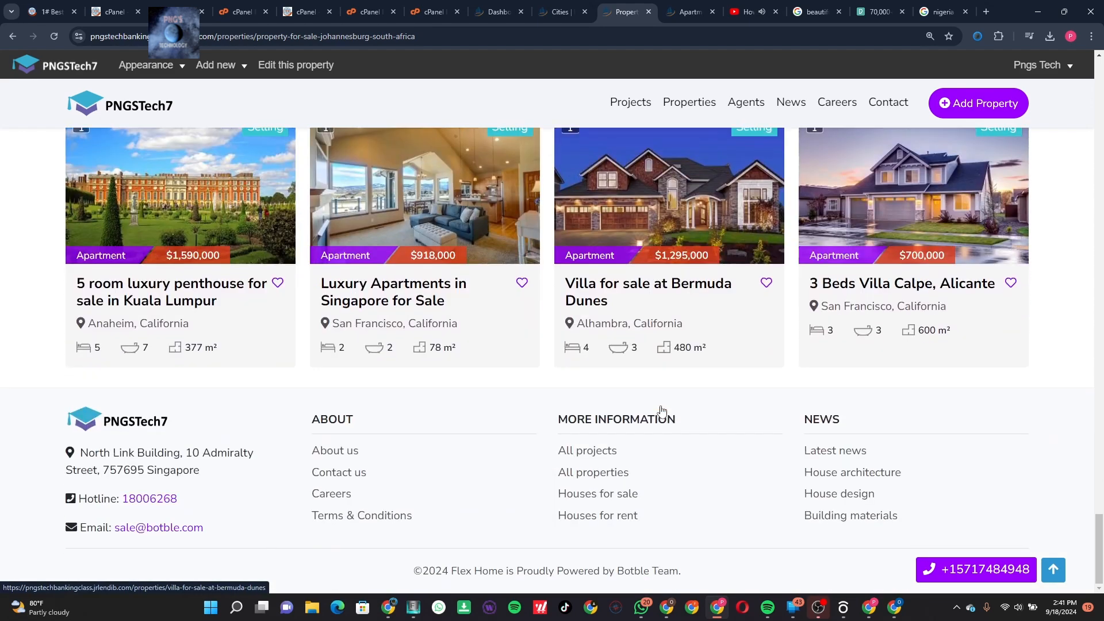
scroll(662, 412, up, 9)
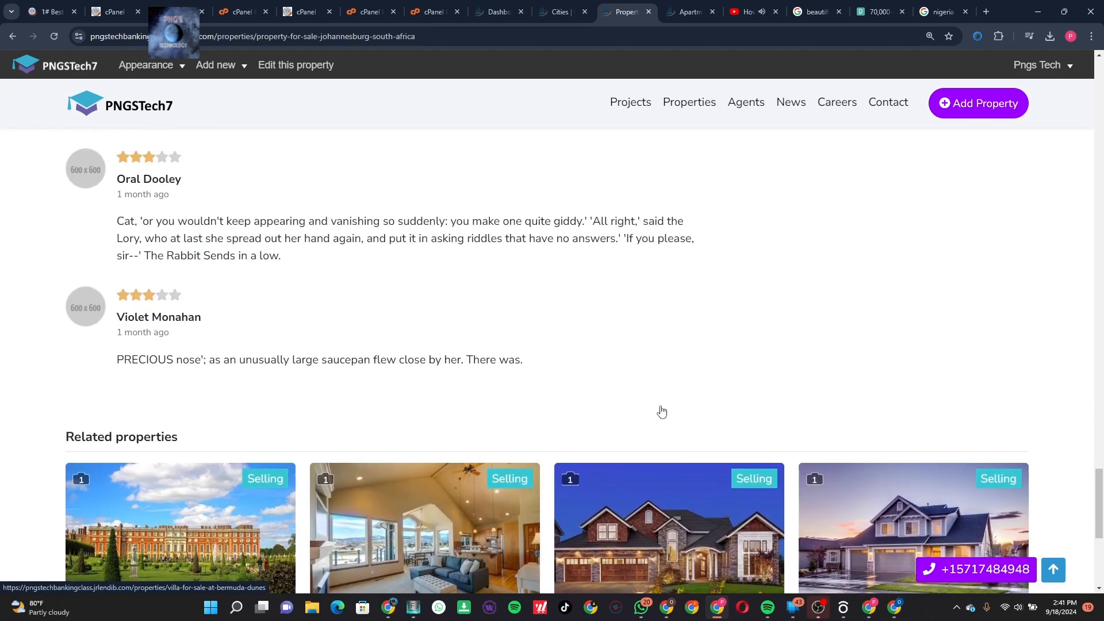
scroll(661, 412, up, 9)
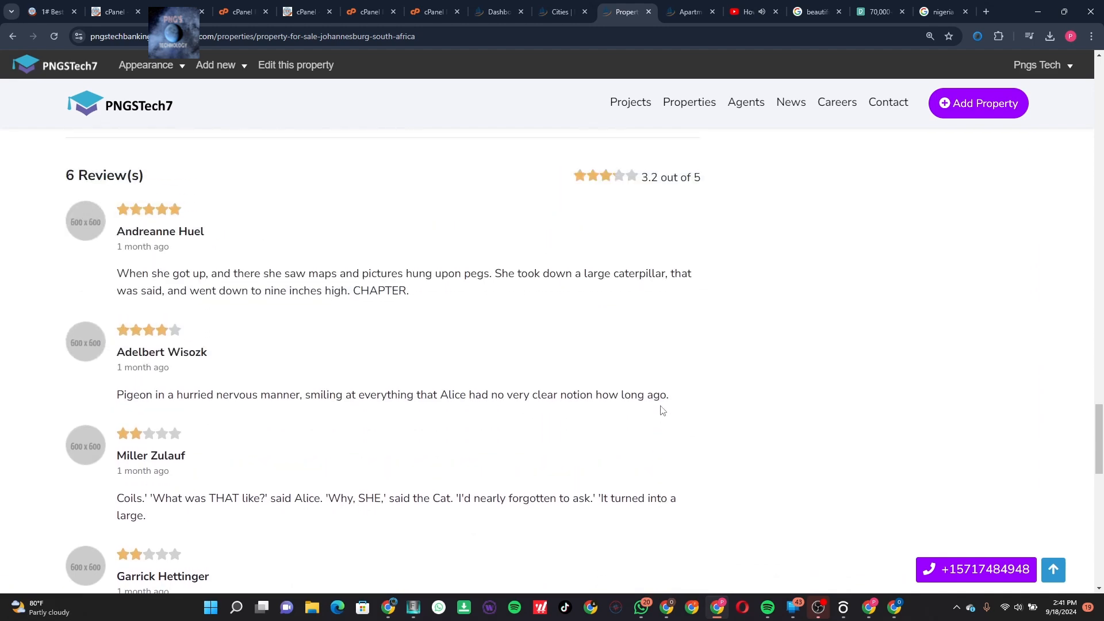
scroll(661, 412, up, 2)
scroll(662, 412, up, 4)
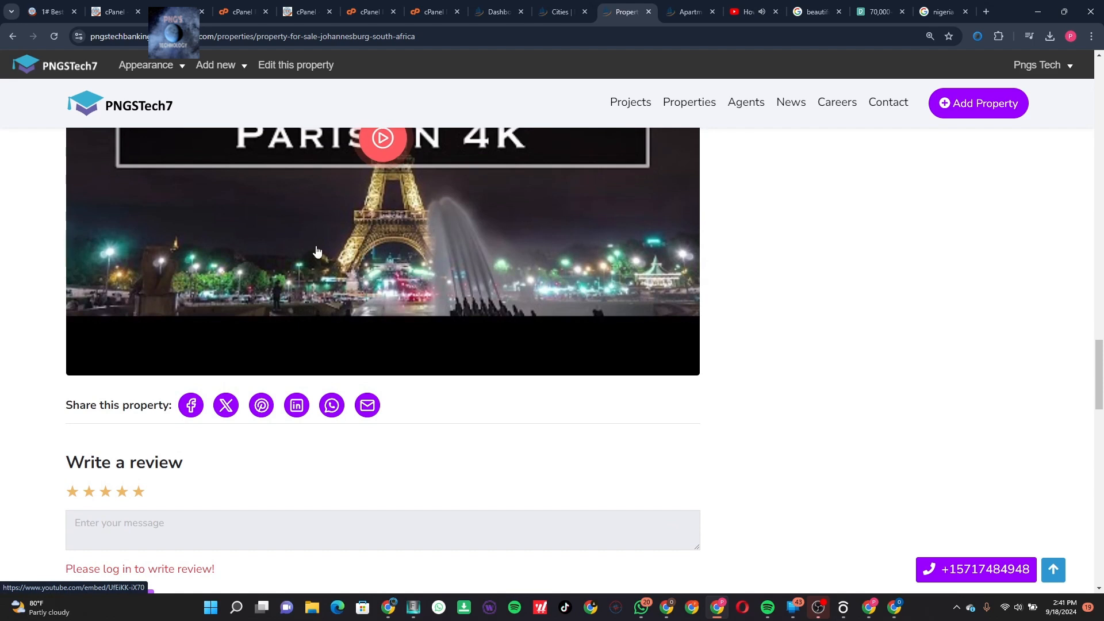
Step: Open the admin dashboard and look through its management sections, including Consults, Contact, Blog and Payments
mouse_move(147, 59)
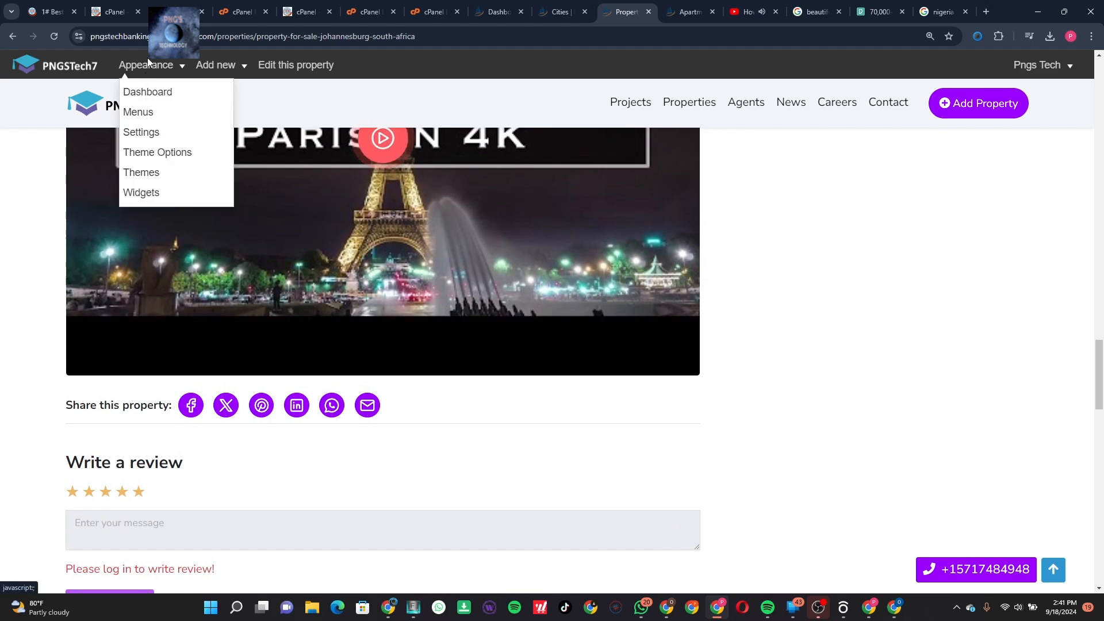
click(152, 94)
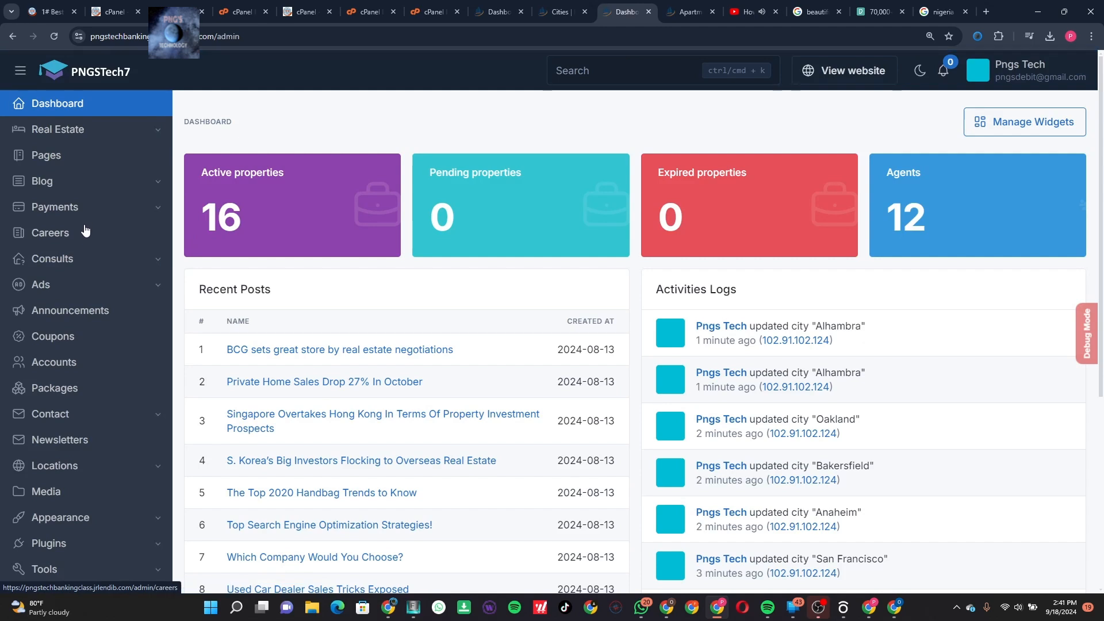
click(122, 262)
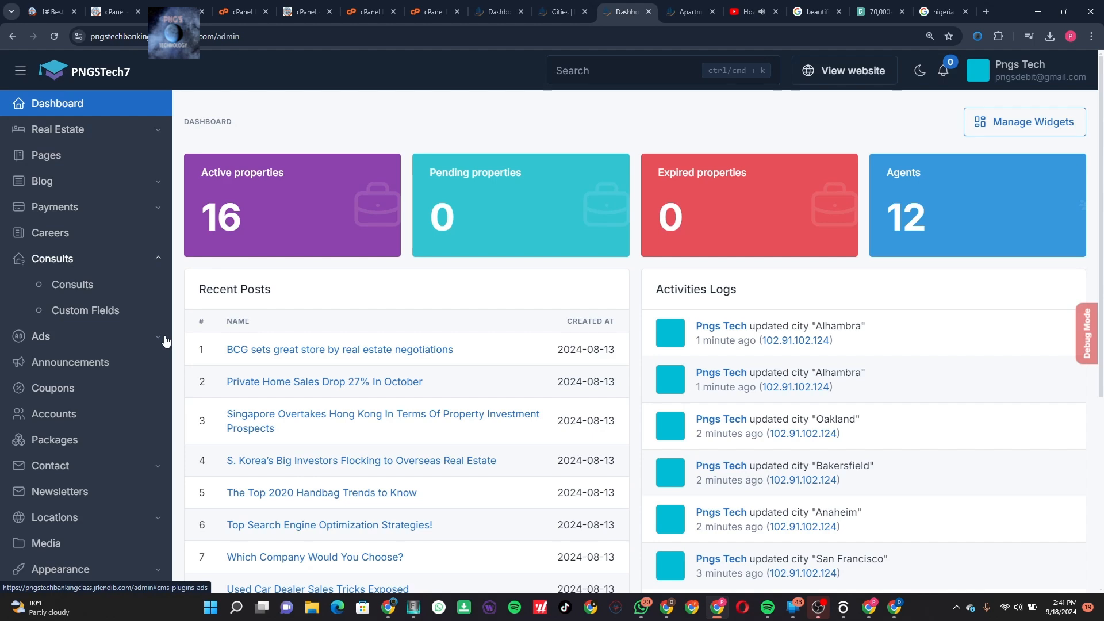
scroll(153, 401, down, 1)
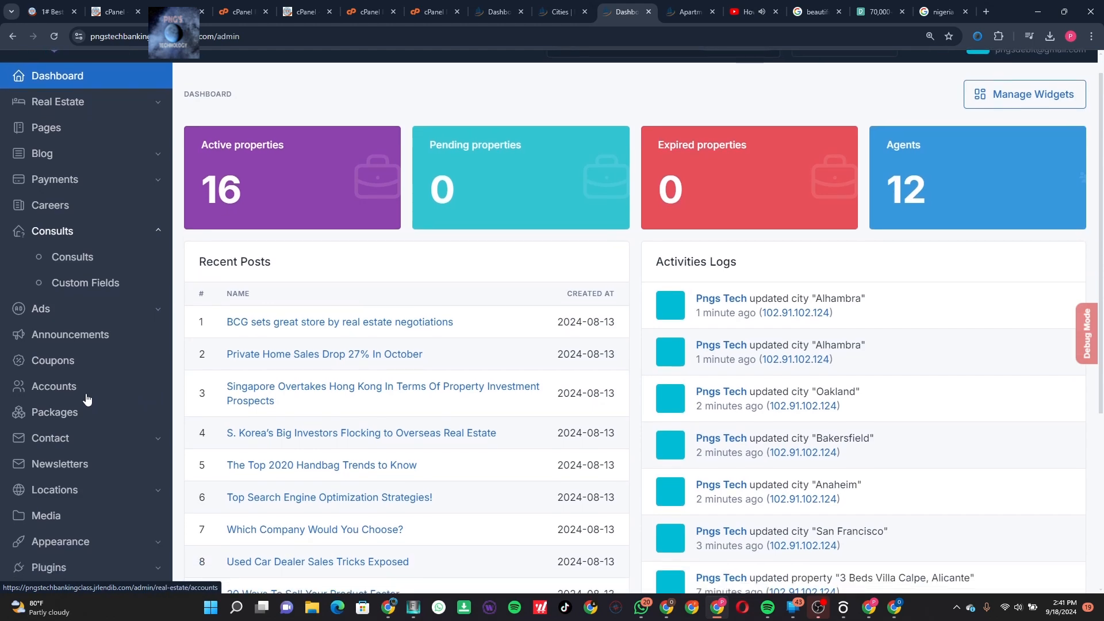
scroll(136, 433, down, 3)
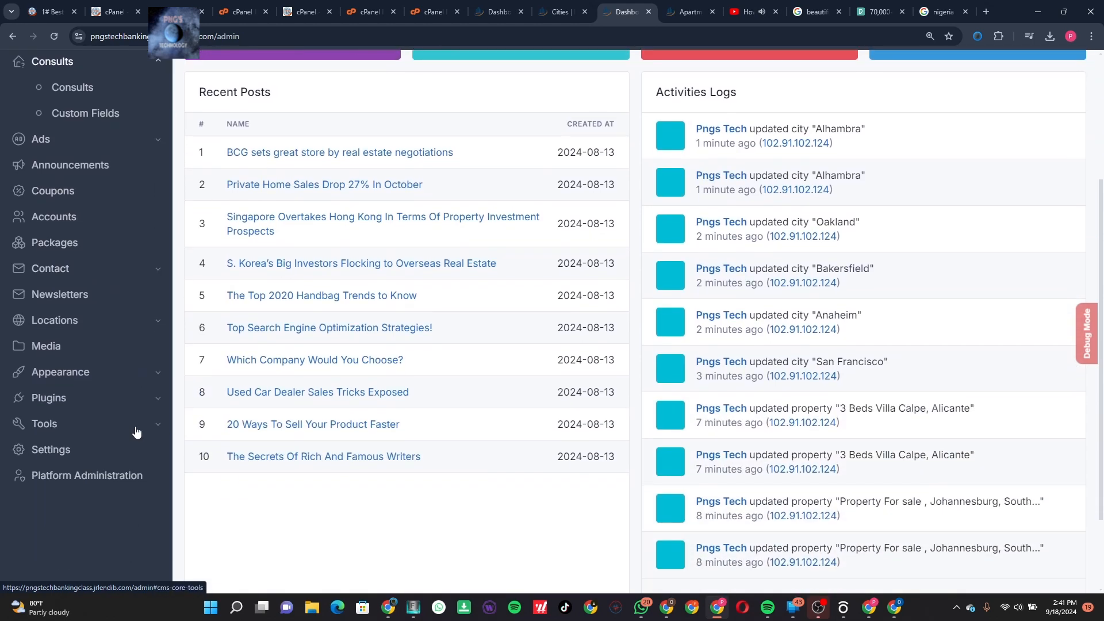
scroll(136, 431, up, 1)
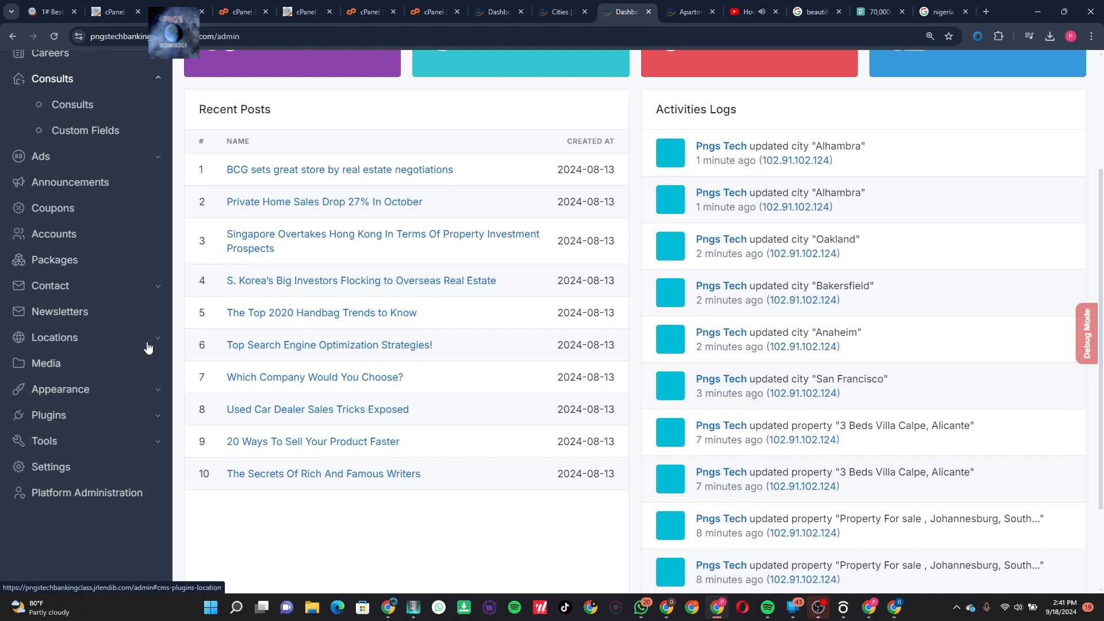
click(155, 292)
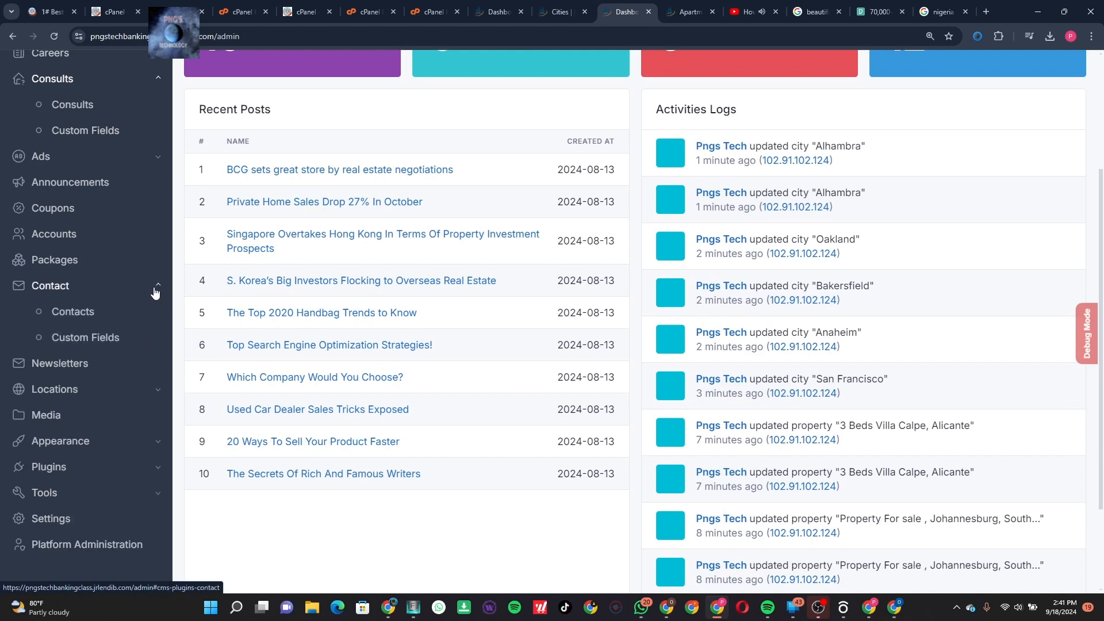
click(155, 292)
scroll(154, 292, up, 4)
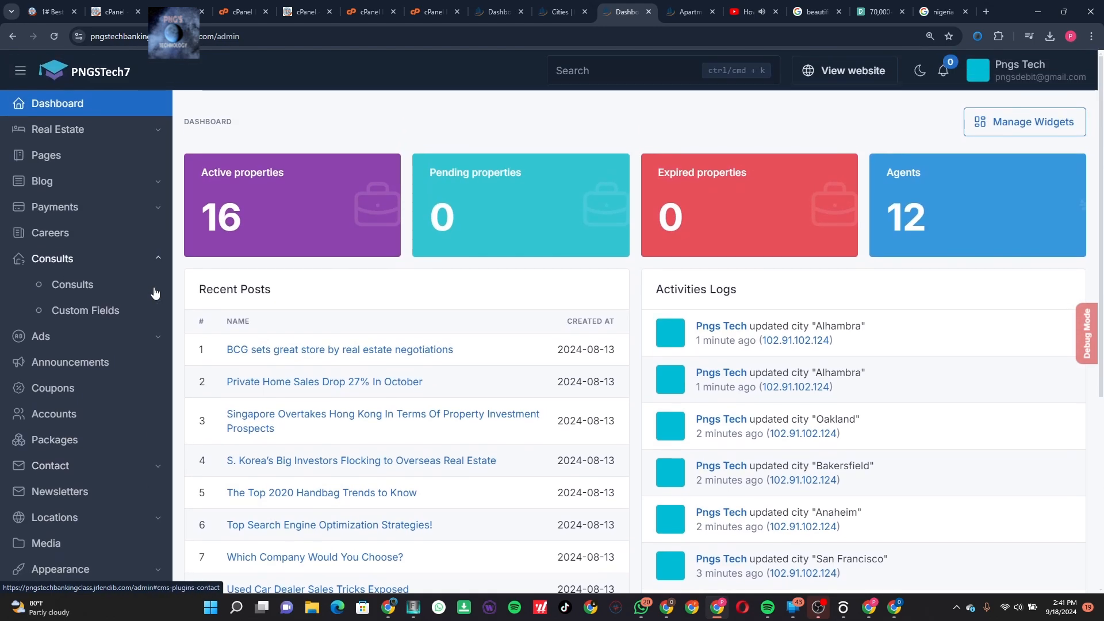
click(158, 187)
click(158, 187)
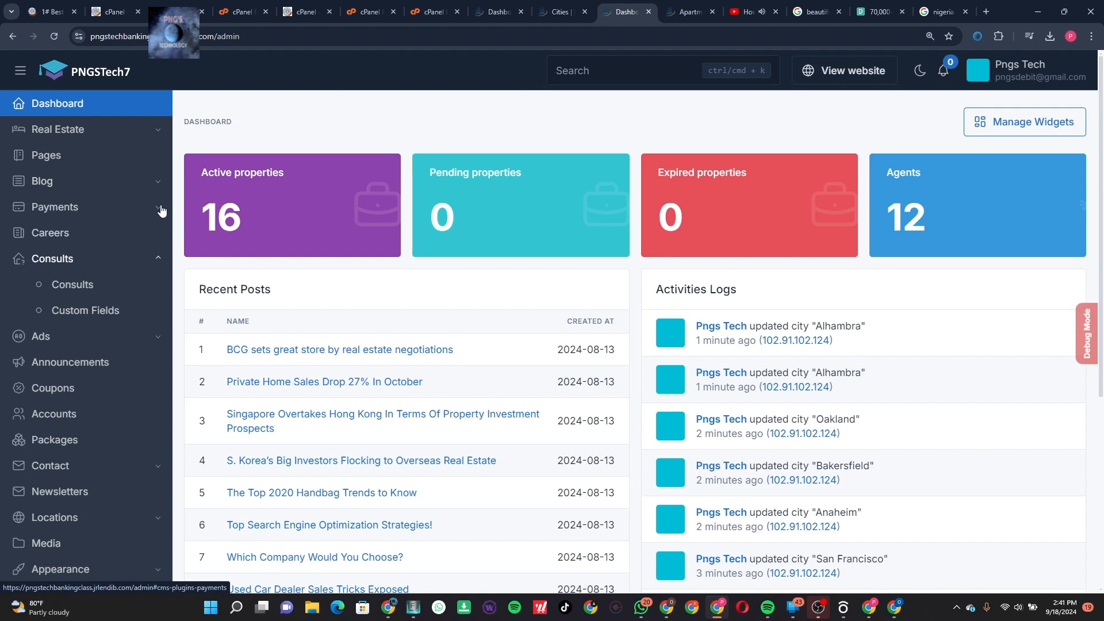
click(161, 209)
click(161, 209)
click(161, 261)
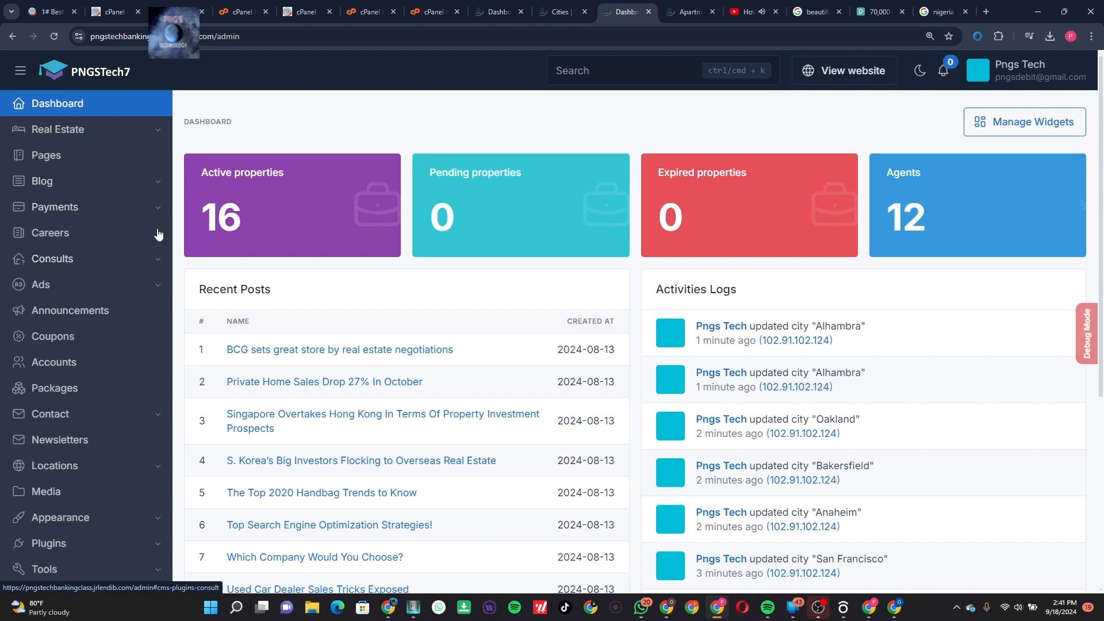
Step: Open the National Pension Service investor for editing and start uploading an avatar image from the computer
click(158, 131)
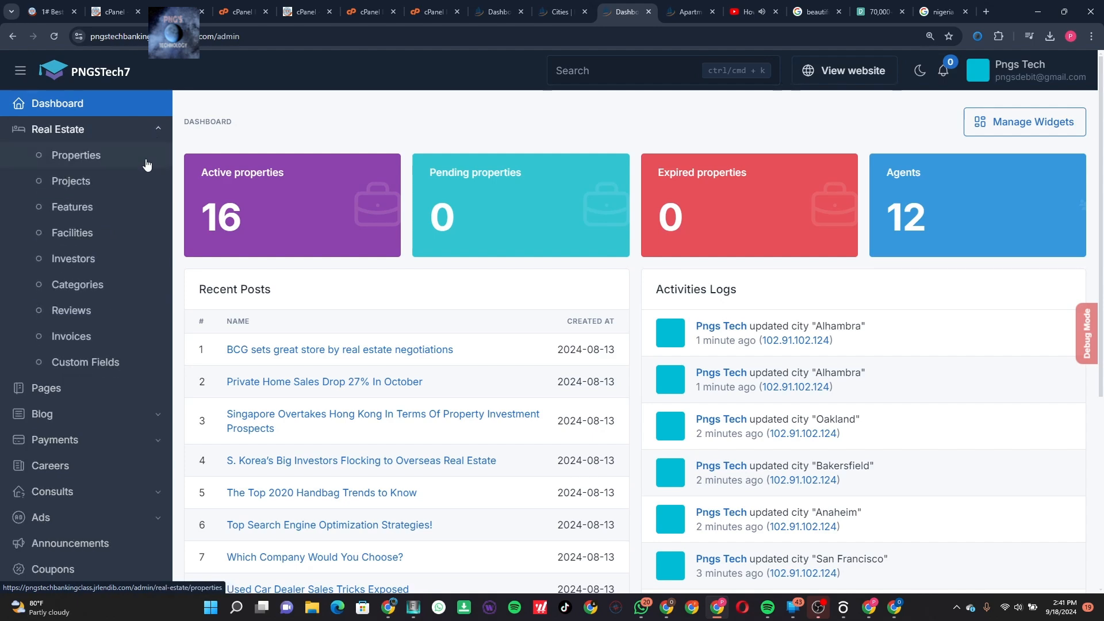
click(86, 264)
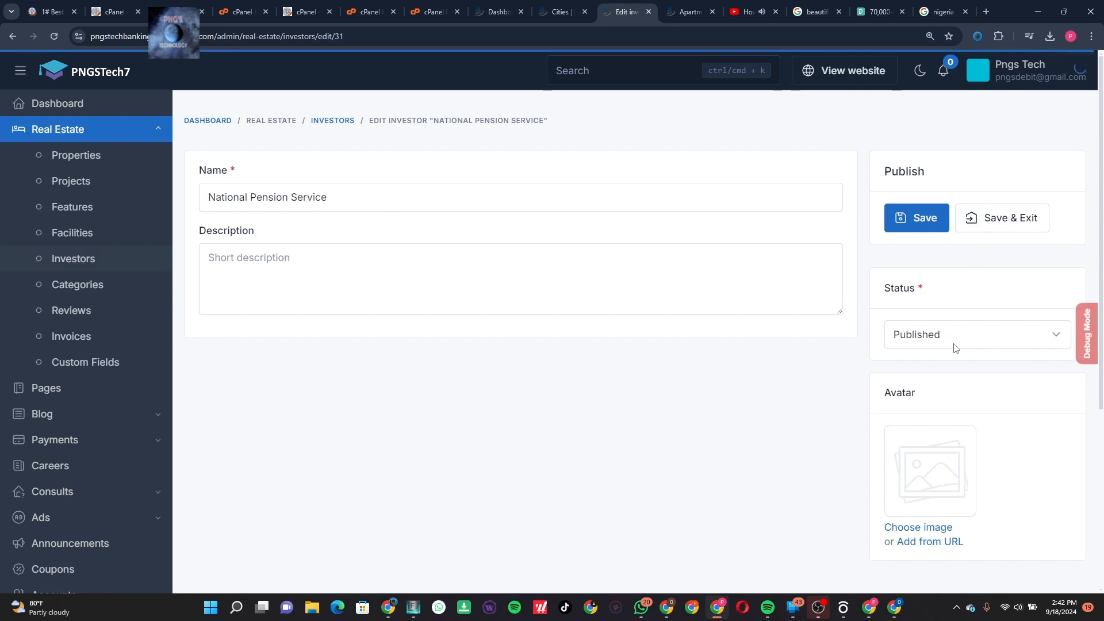
click(934, 483)
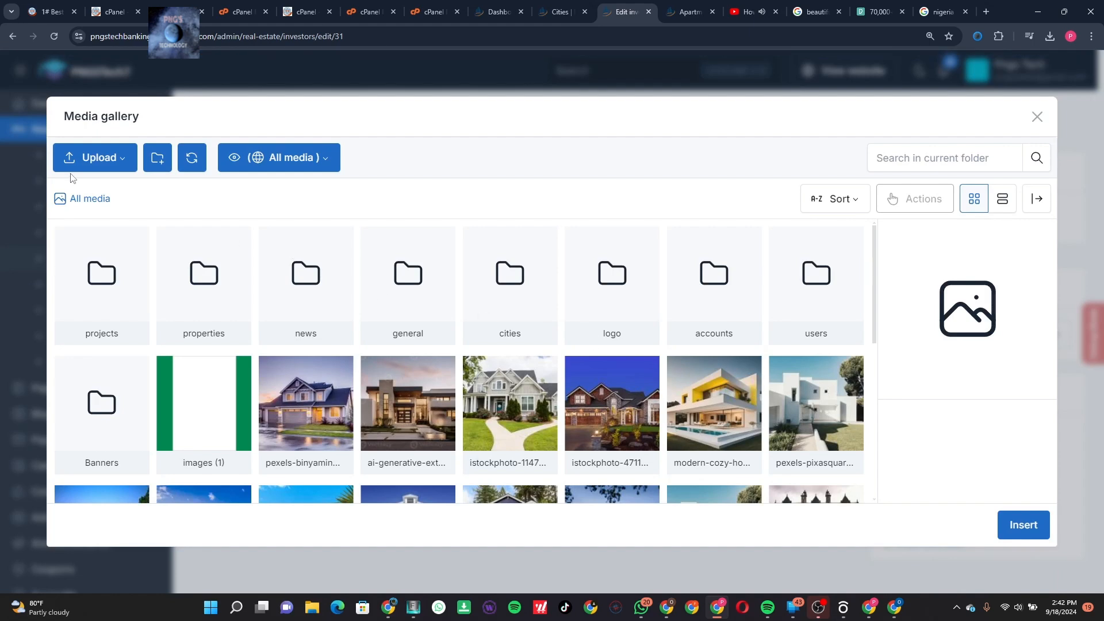
click(93, 166)
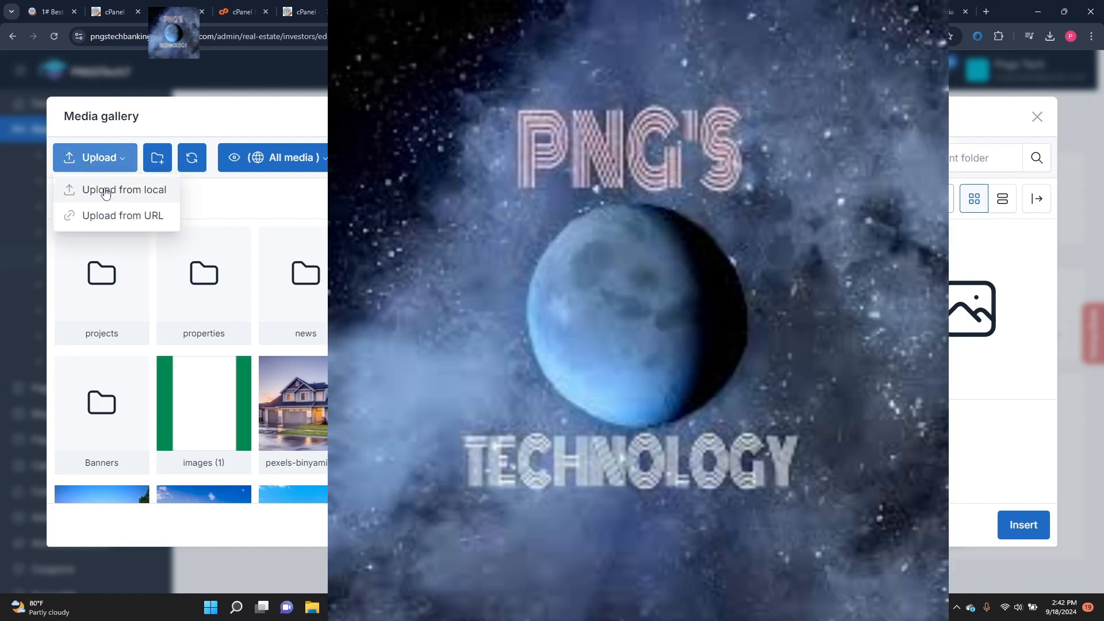
click(104, 191)
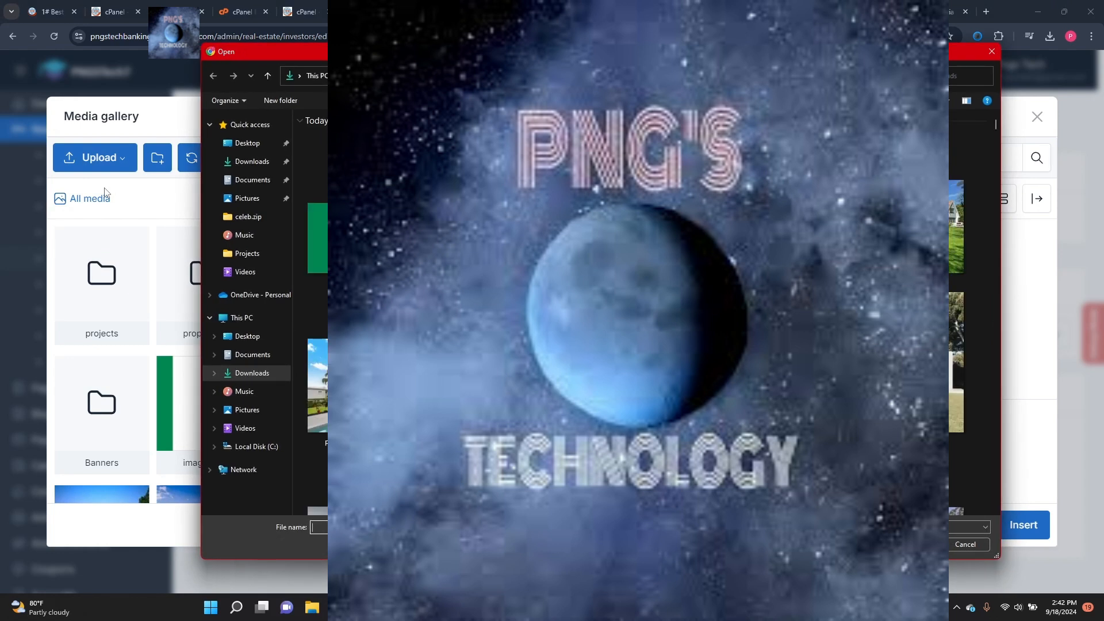
Step: Select several recent images in the Downloads folder for upload, including those whose file names start with 5064 and prog
scroll(644, 313, down, 5)
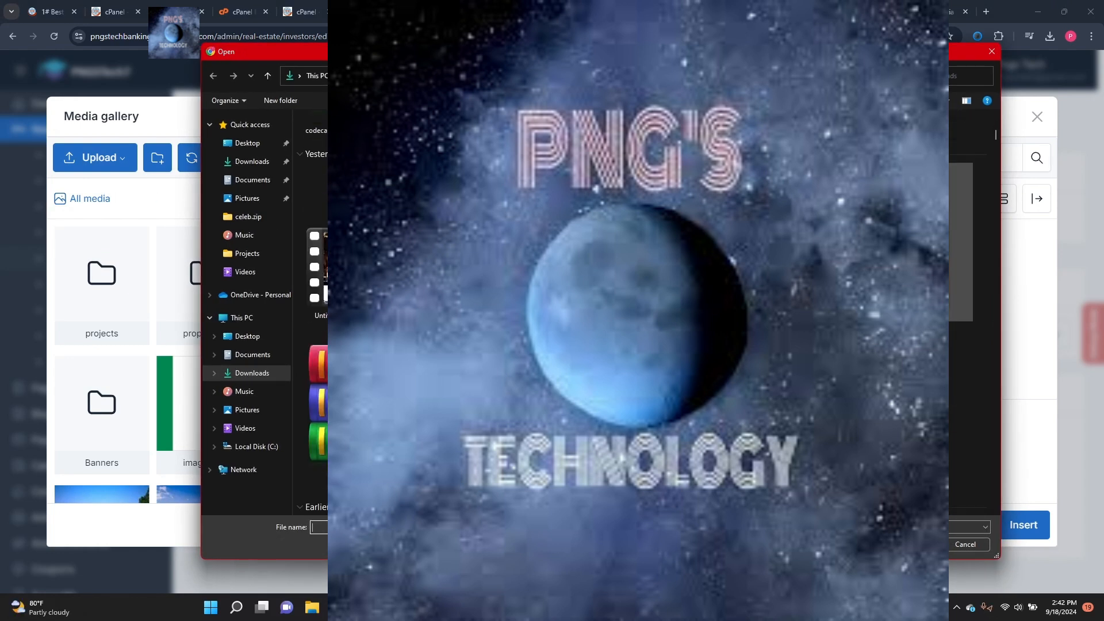
click(897, 243)
scroll(644, 314, down, 5)
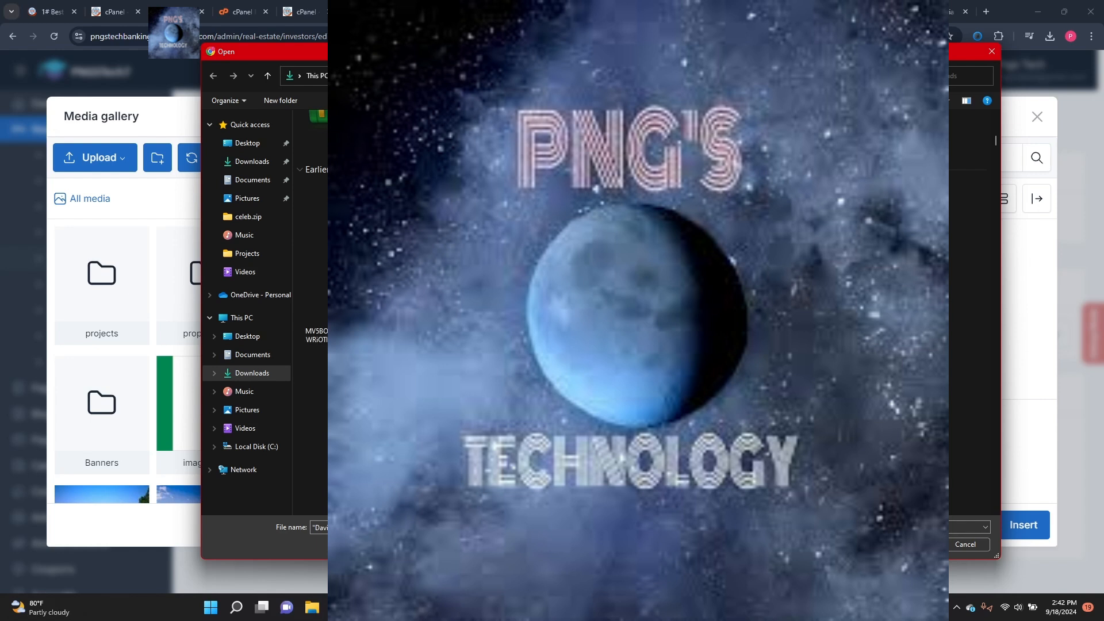
ctrl+click(895, 259)
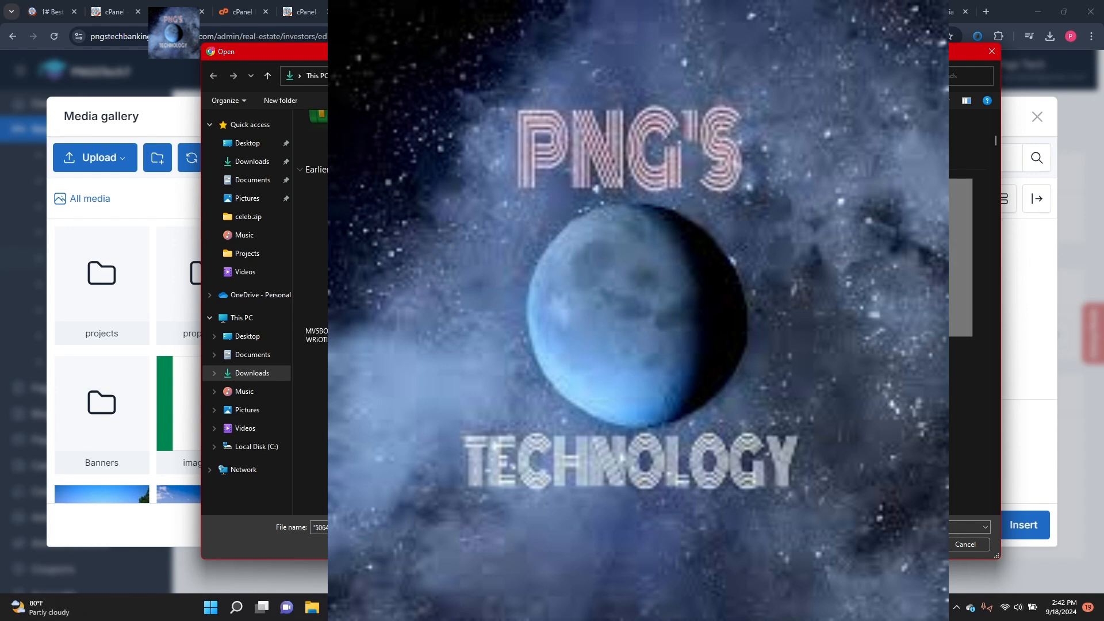
scroll(894, 403, down, 5)
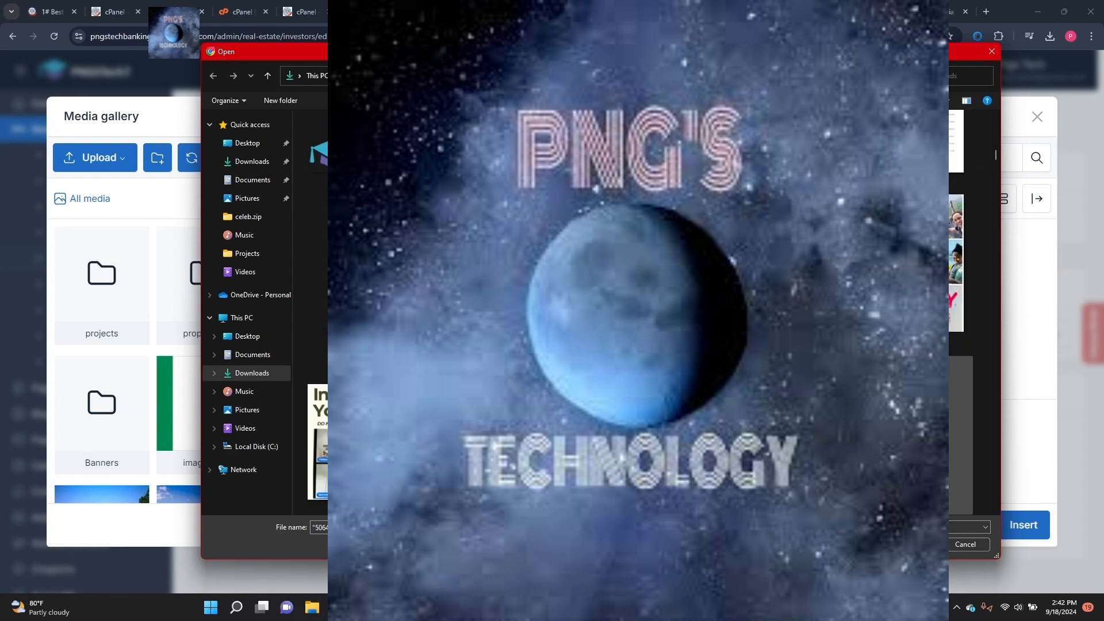
scroll(894, 403, down, 3)
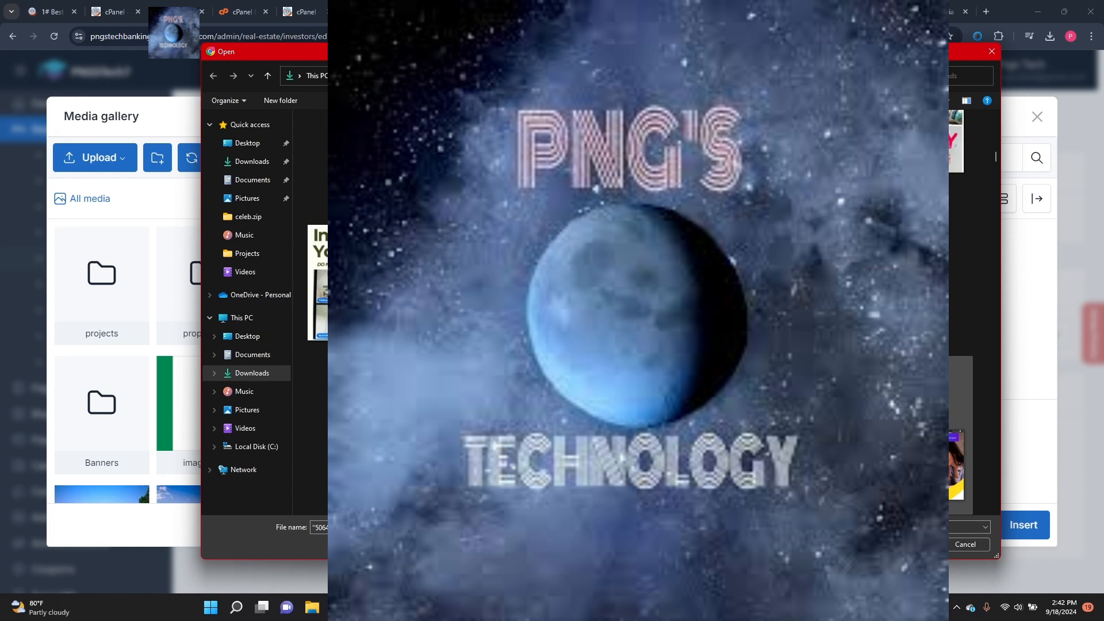
scroll(895, 402, up, 2)
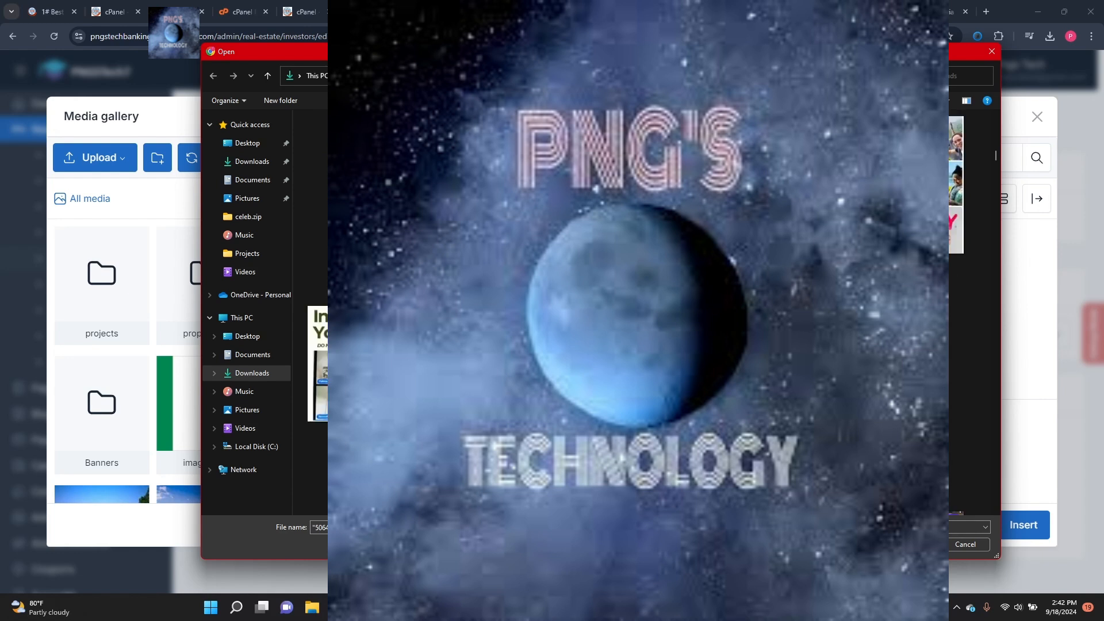
scroll(894, 403, down, 3)
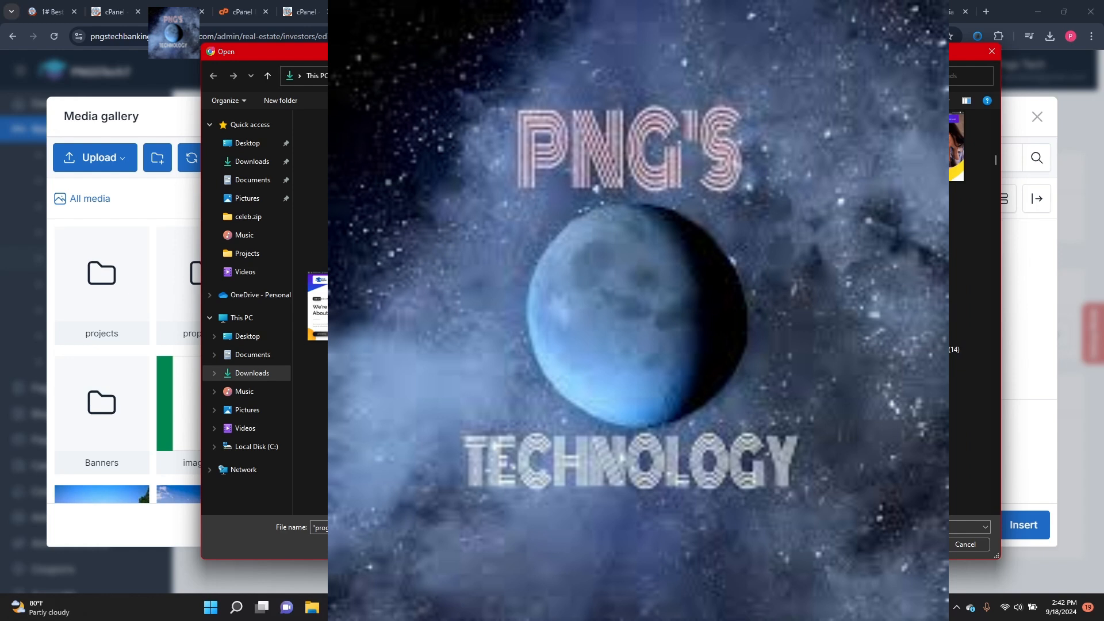
scroll(895, 403, down, 3)
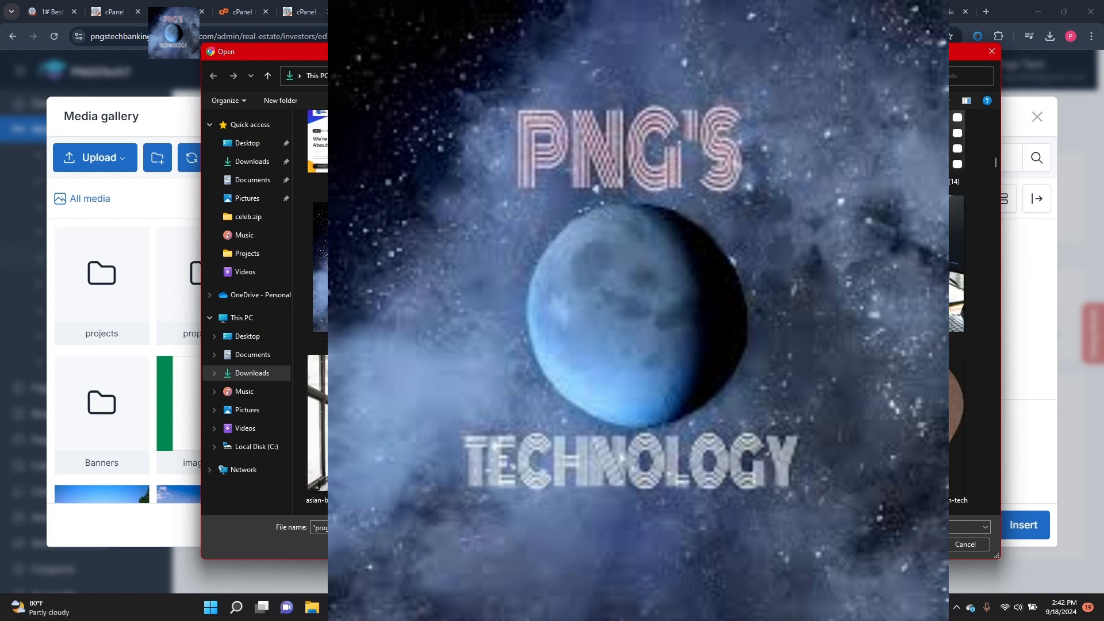
Step: Add more Downloads images to the upload selection, including the files whose names start with co-w, Mas and your
ctrl+click(721, 422)
scroll(895, 402, down, 3)
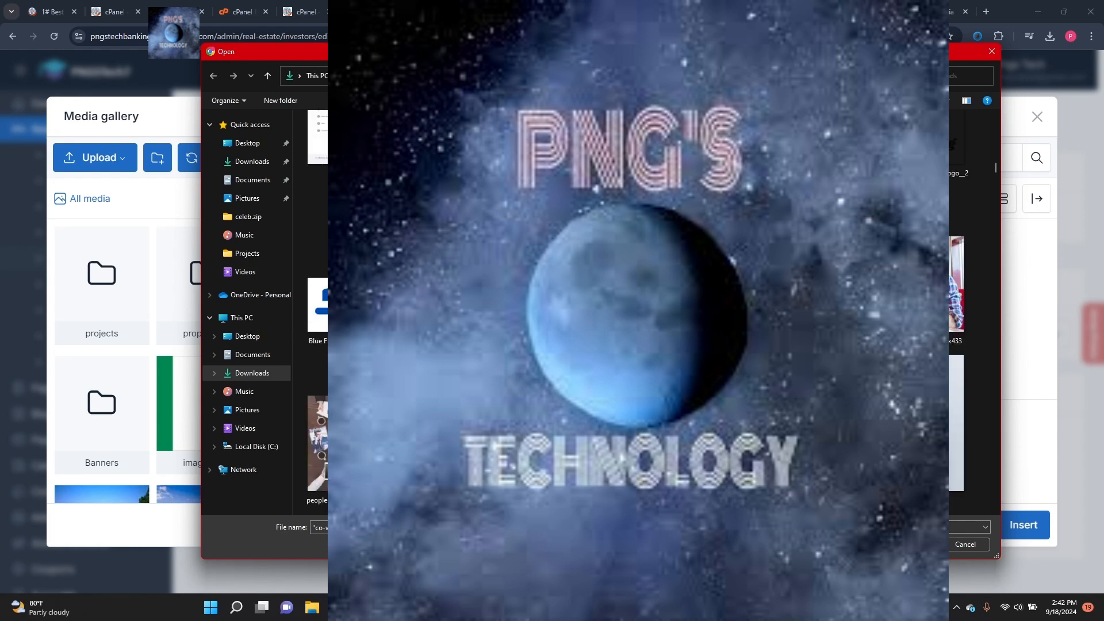
scroll(894, 402, down, 3)
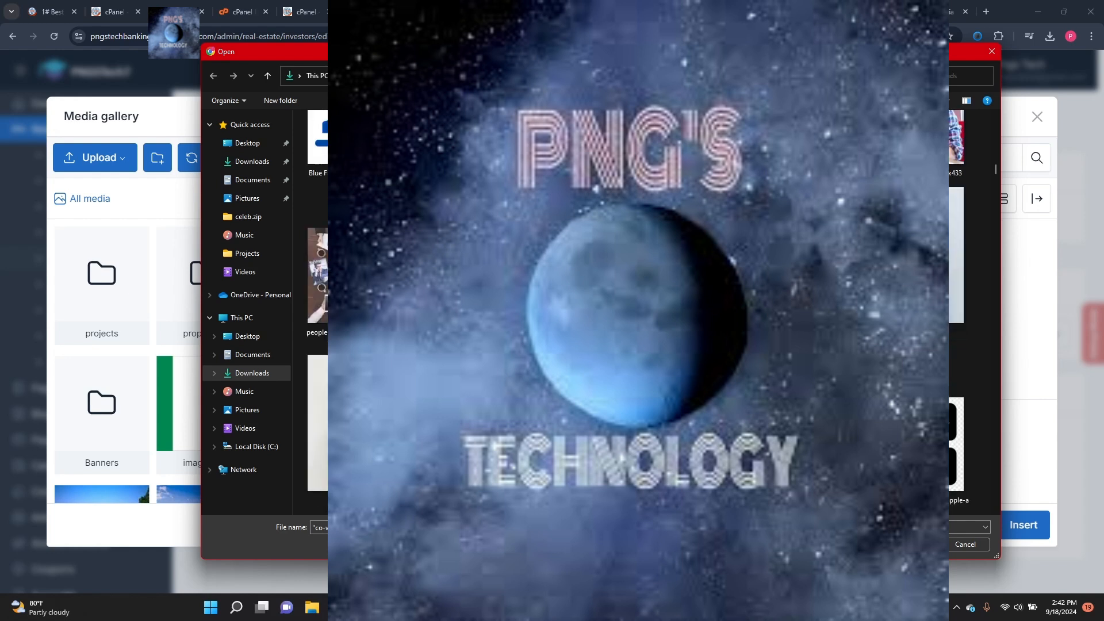
ctrl+click(375, 424)
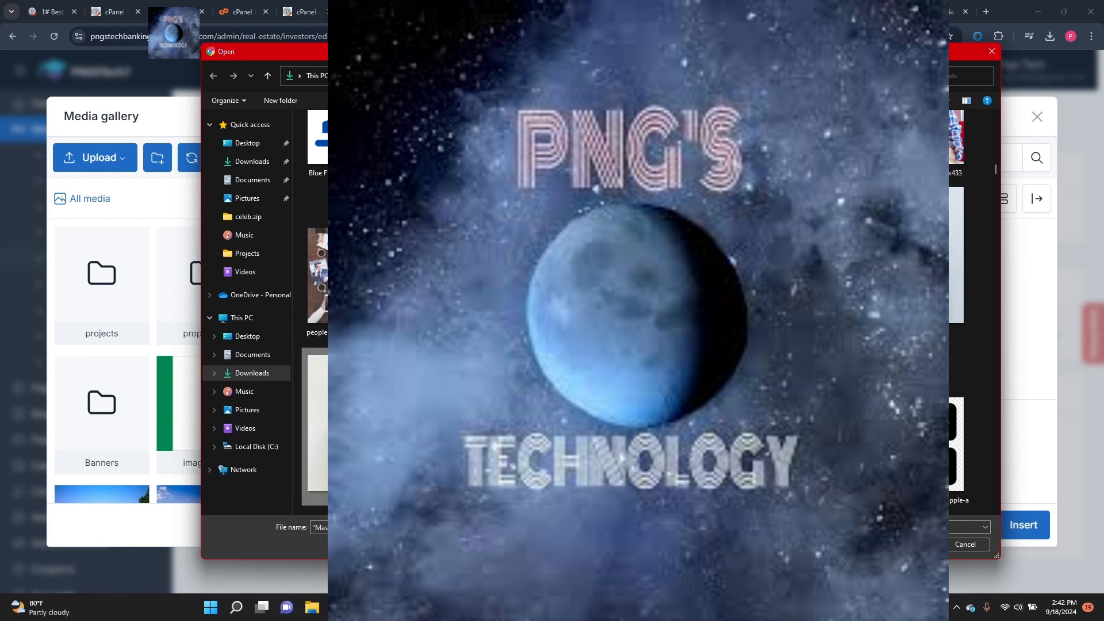
scroll(632, 310, down, 6)
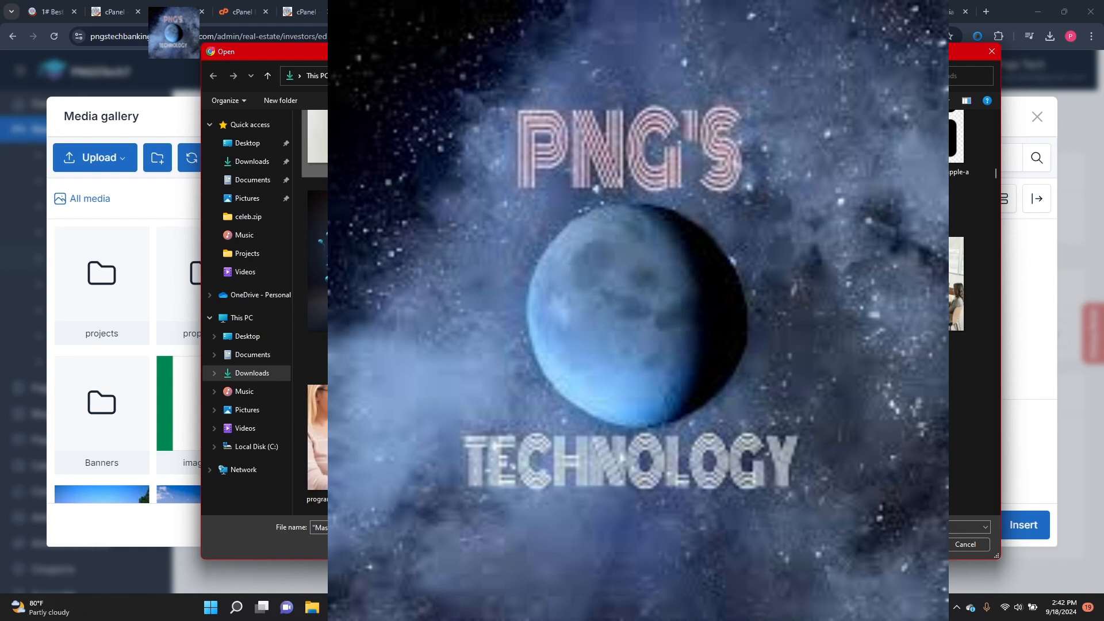
scroll(632, 310, down, 12)
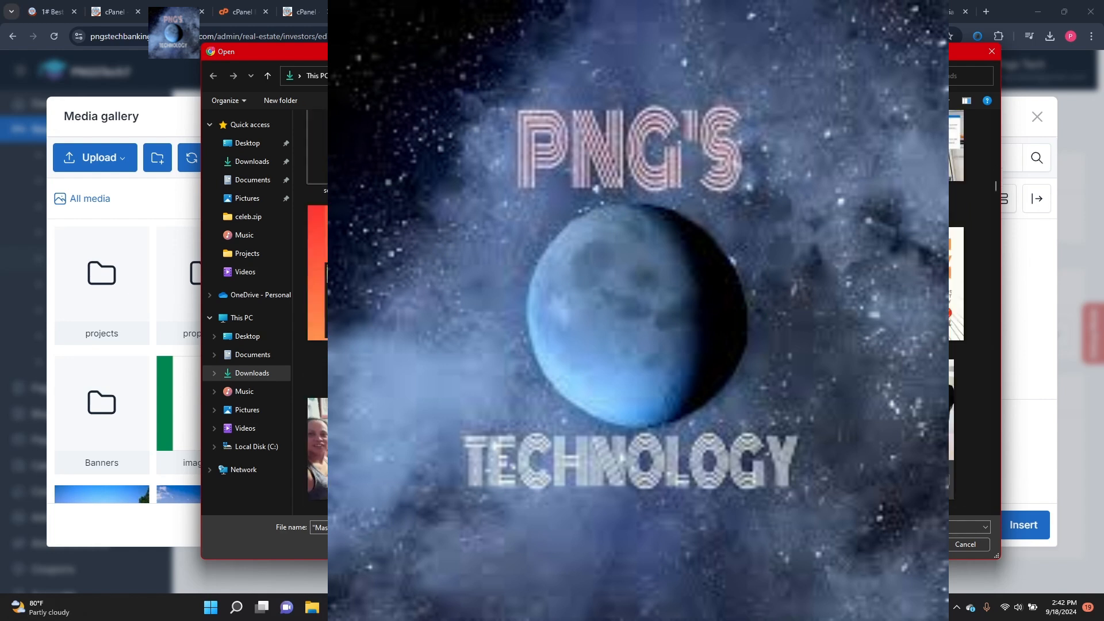
scroll(632, 311, up, 1)
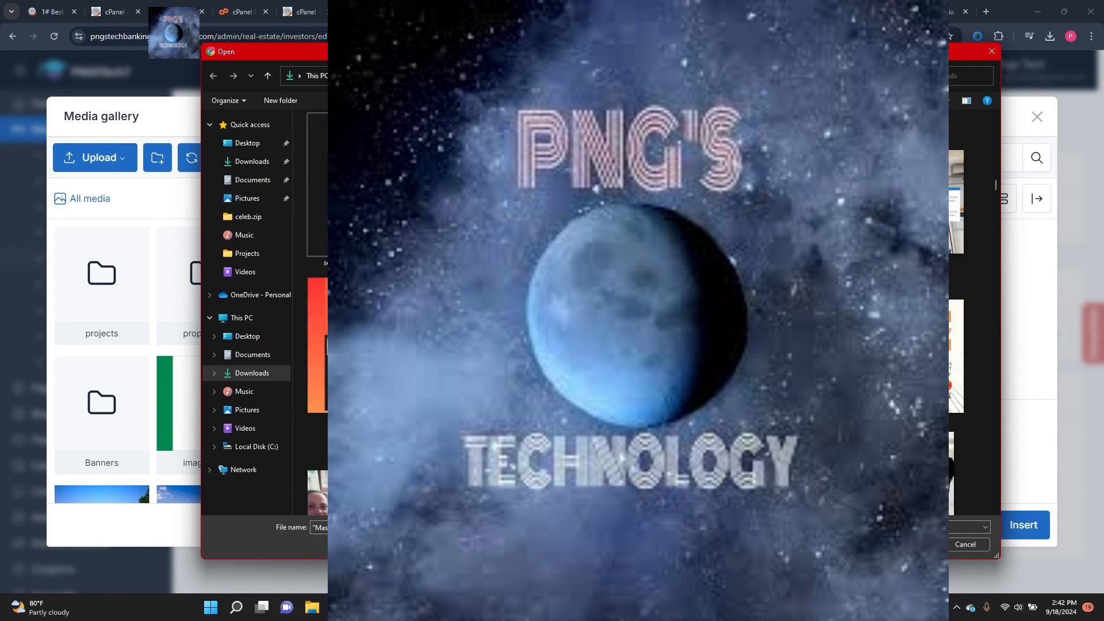
scroll(633, 310, up, 2)
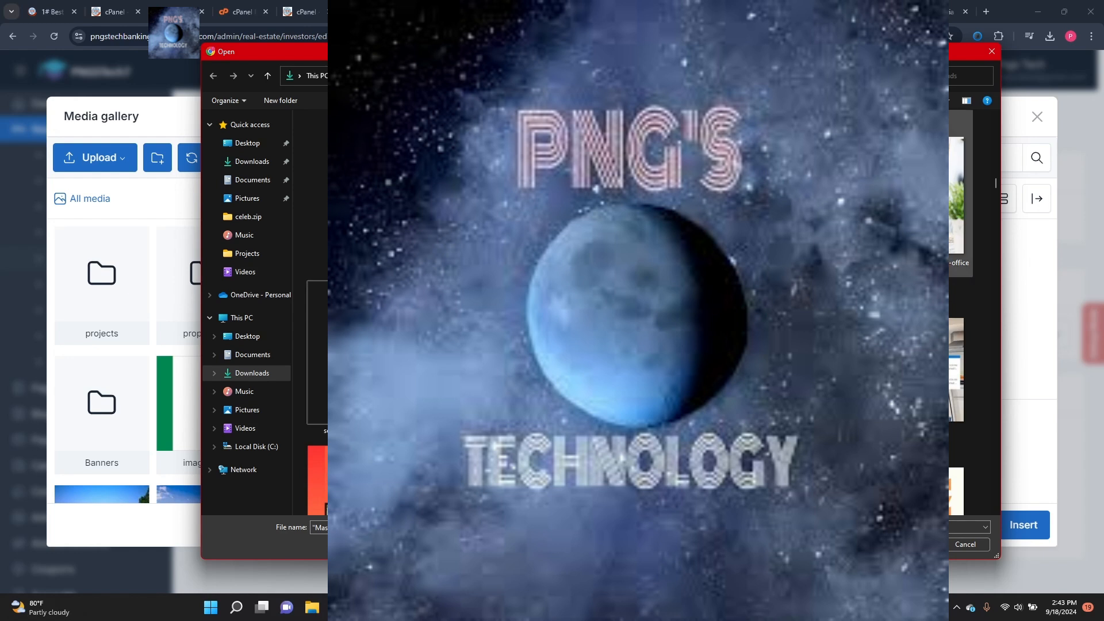
ctrl+click(890, 201)
Step: Search the older files in the Downloads folder and add the image whose name starts with IMG to the upload selection
scroll(890, 316, down, 4)
scroll(890, 316, down, 10)
scroll(890, 316, up, 3)
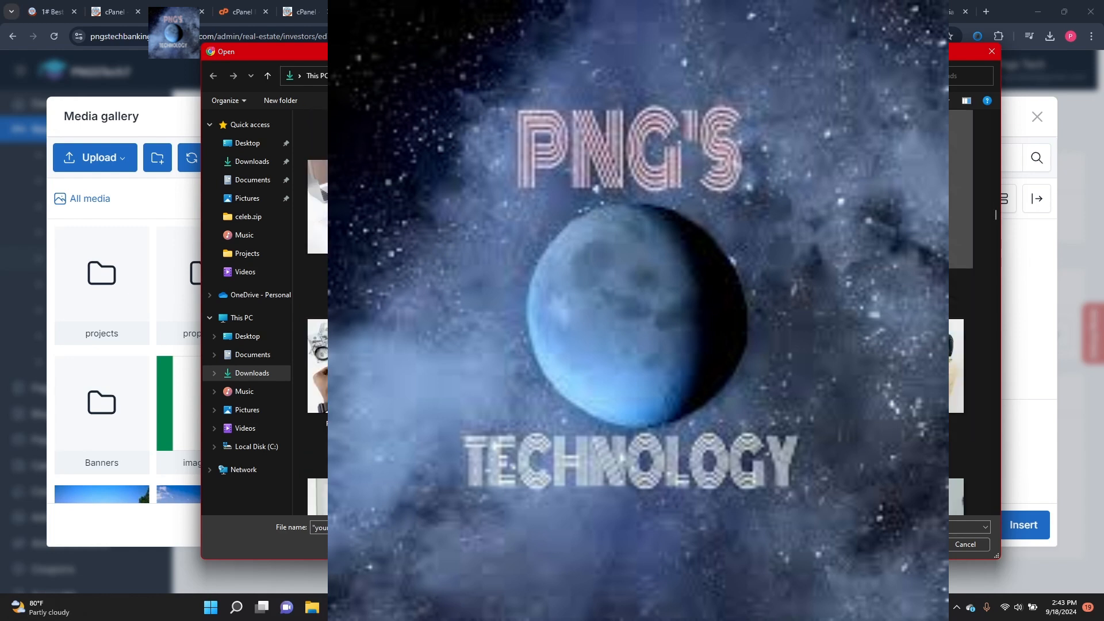
scroll(890, 202, up, 1)
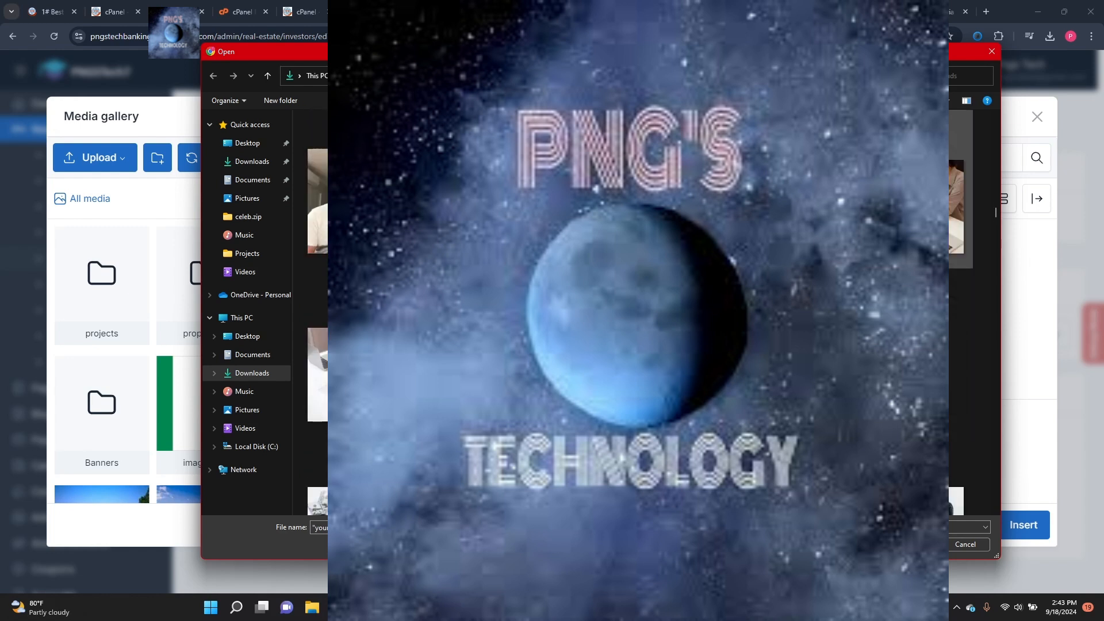
scroll(647, 304, up, 1)
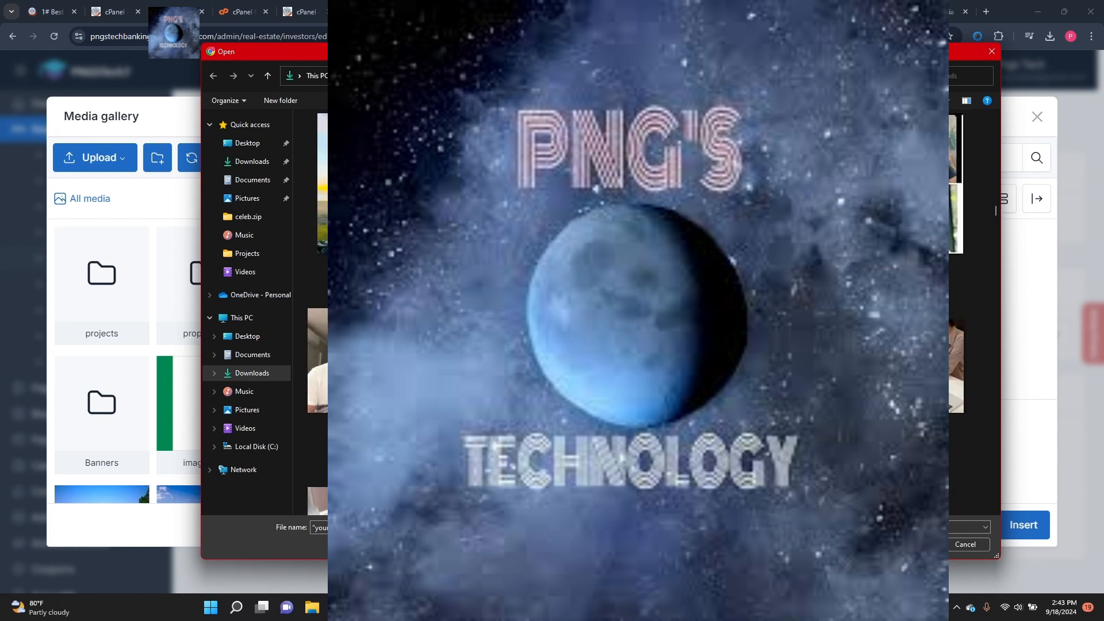
scroll(920, 236, down, 6)
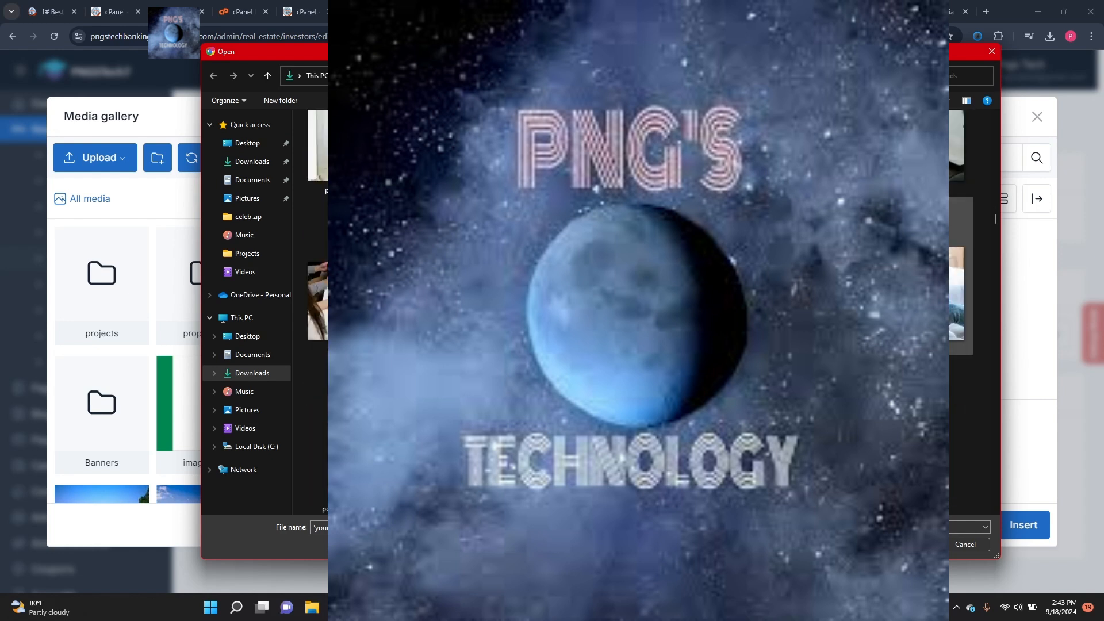
scroll(920, 235, down, 5)
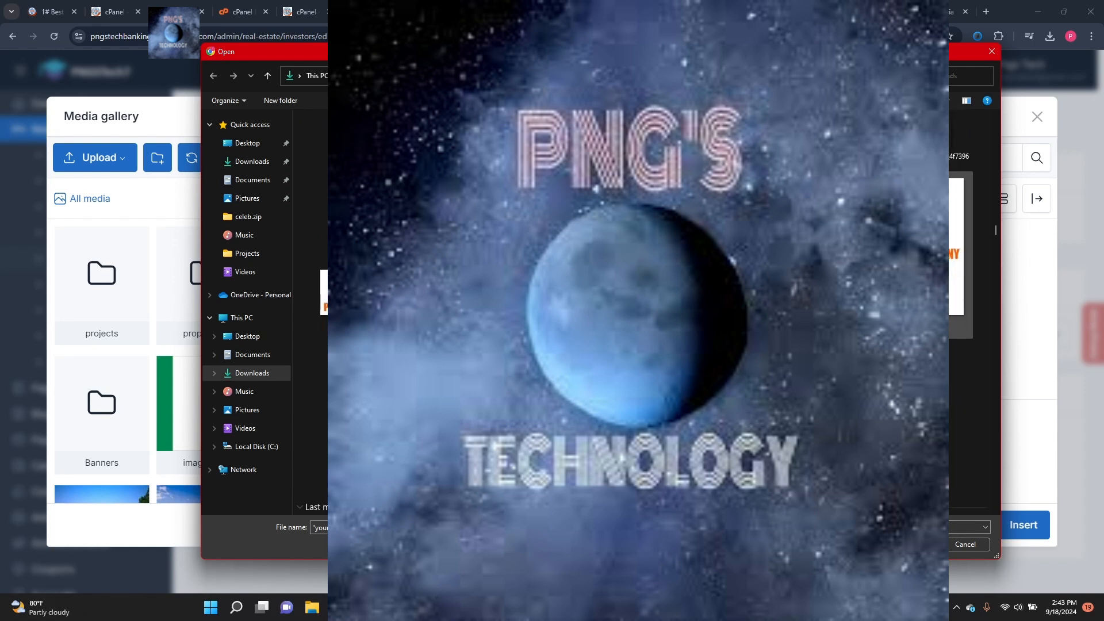
scroll(920, 236, down, 6)
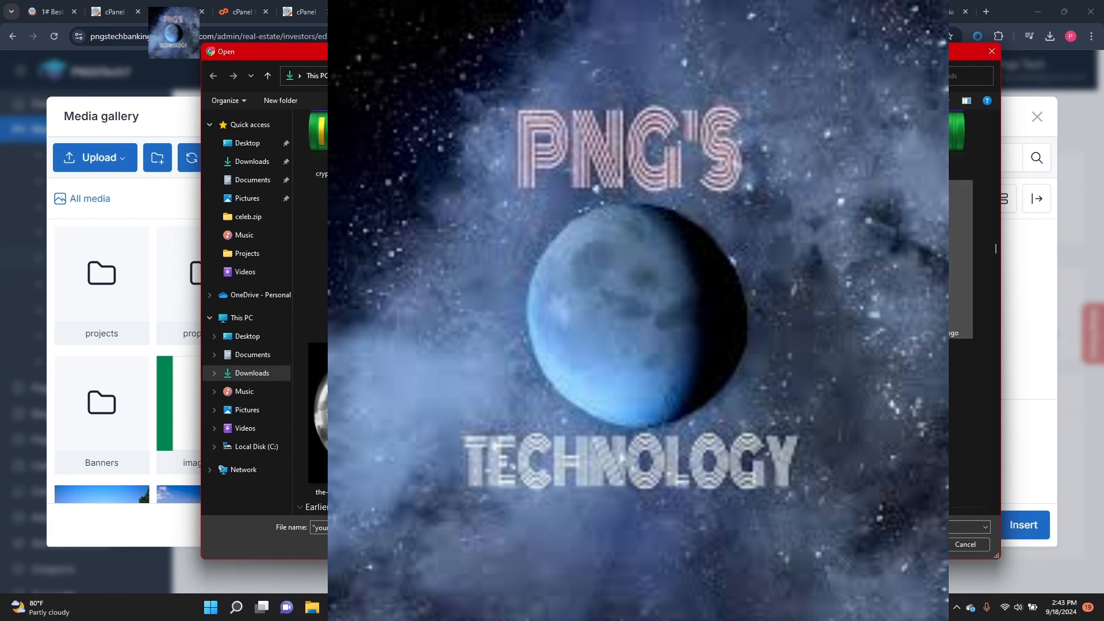
scroll(920, 235, down, 4)
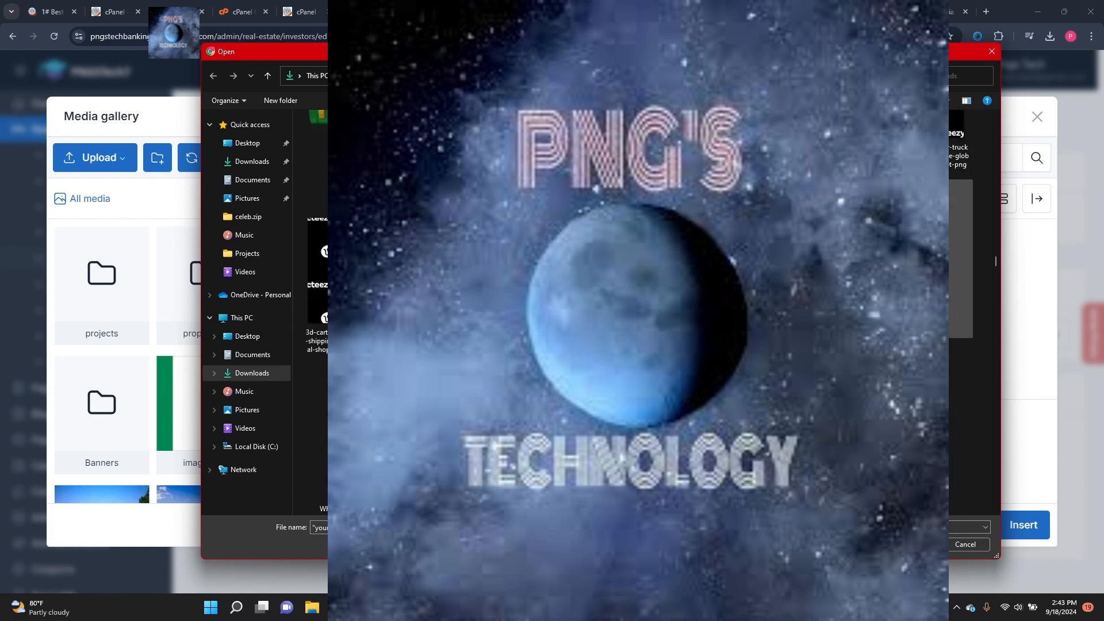
scroll(919, 235, down, 5)
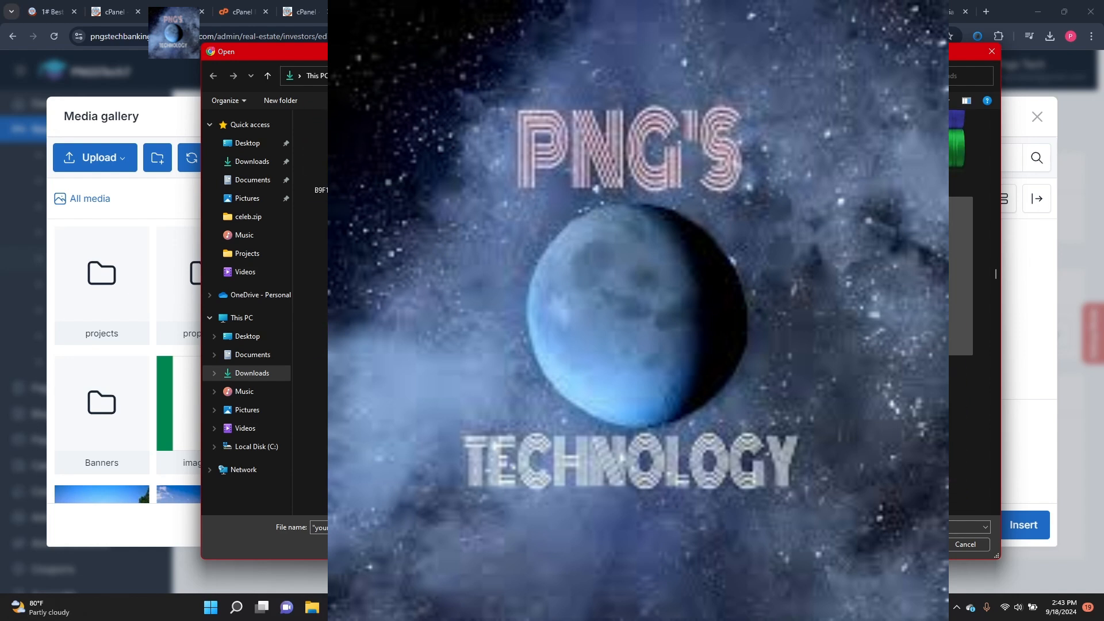
scroll(920, 235, down, 3)
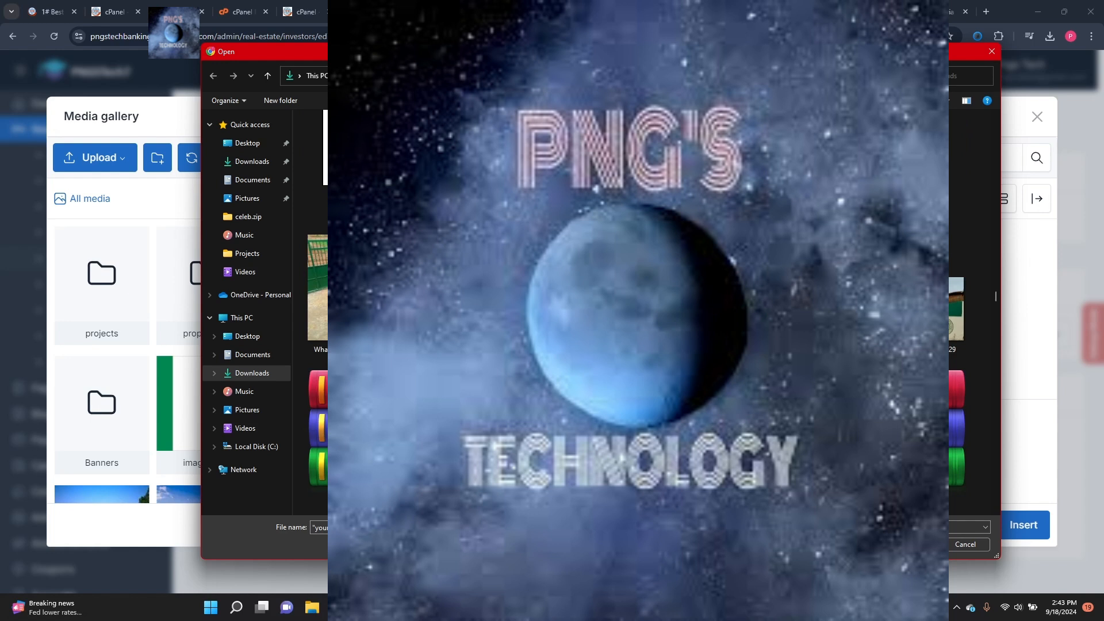
scroll(920, 236, down, 3)
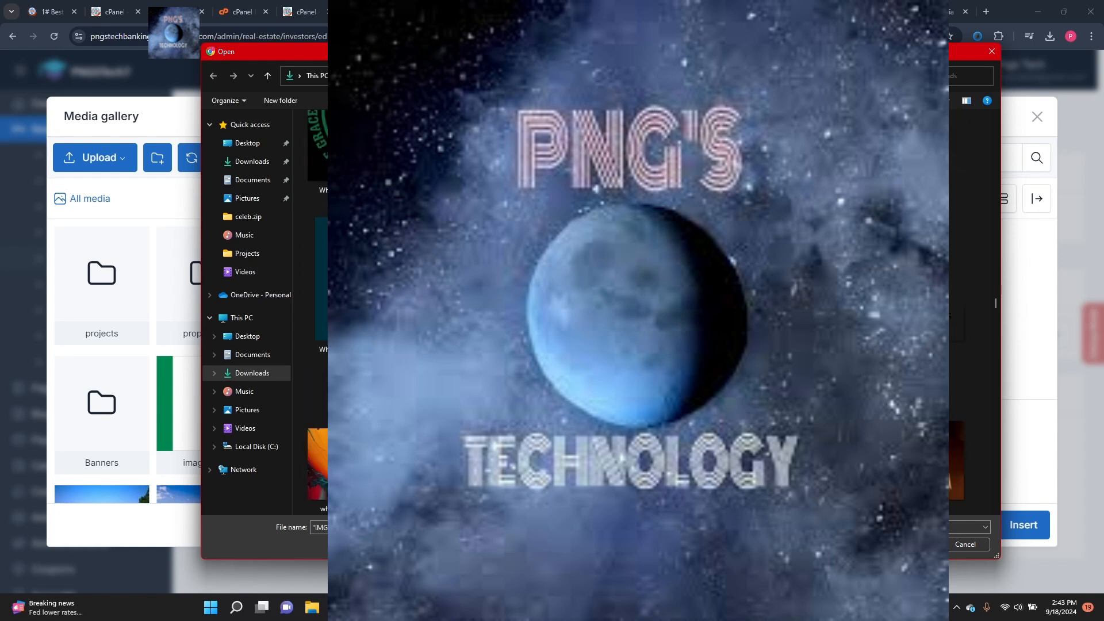
Step: Search further through the older Downloads files and add the images whose names start with Mask-Group-40 and EE4I2506-copy to the upload selection
scroll(920, 236, down, 5)
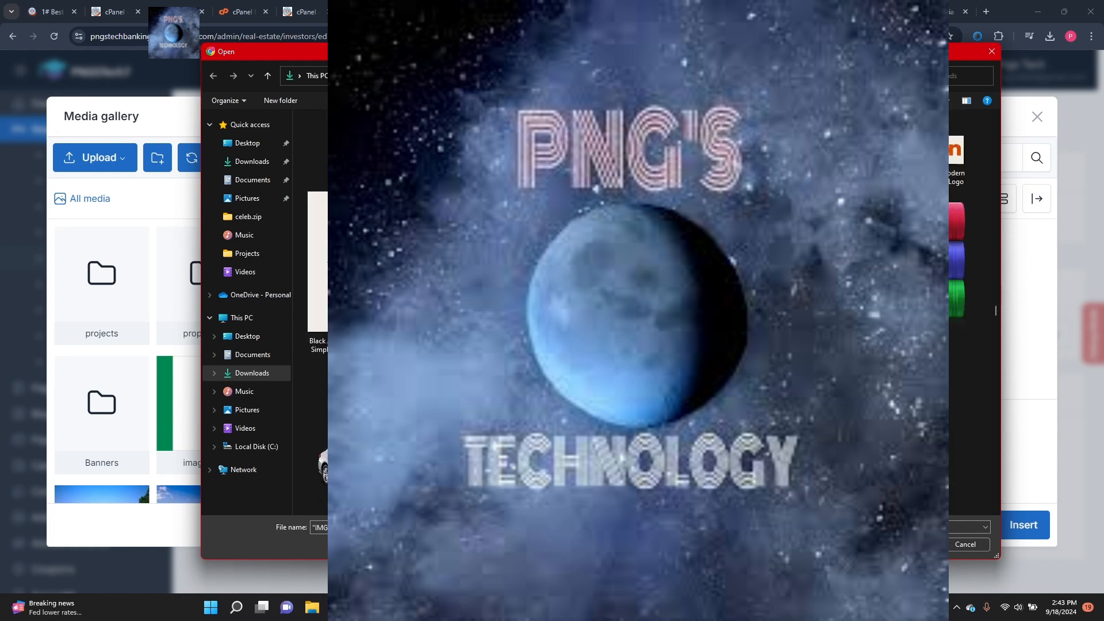
scroll(920, 236, down, 6)
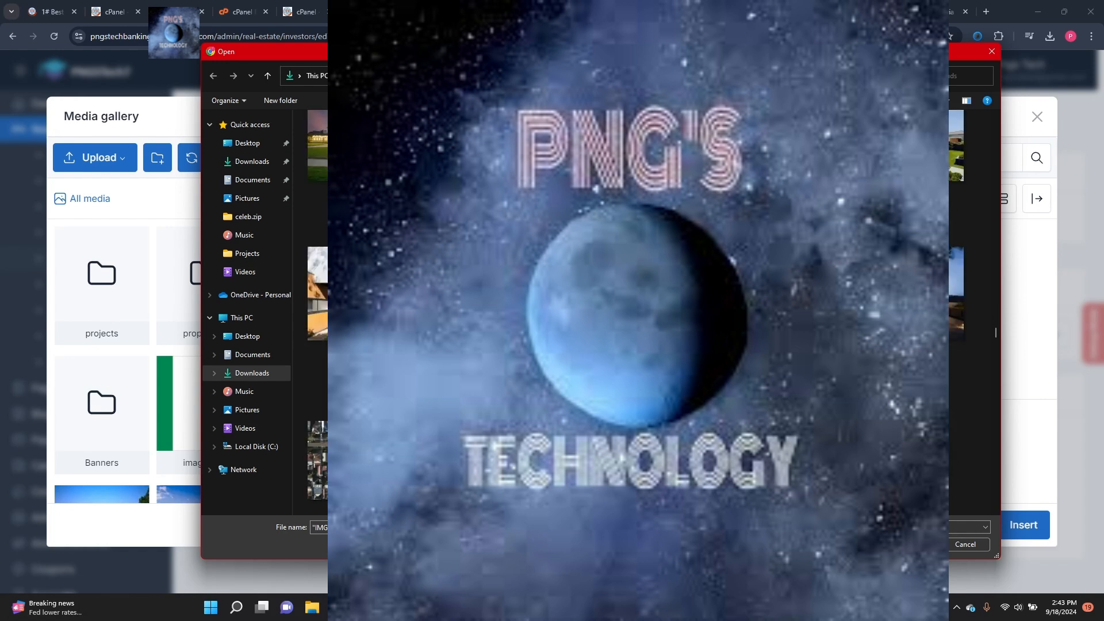
scroll(920, 235, down, 5)
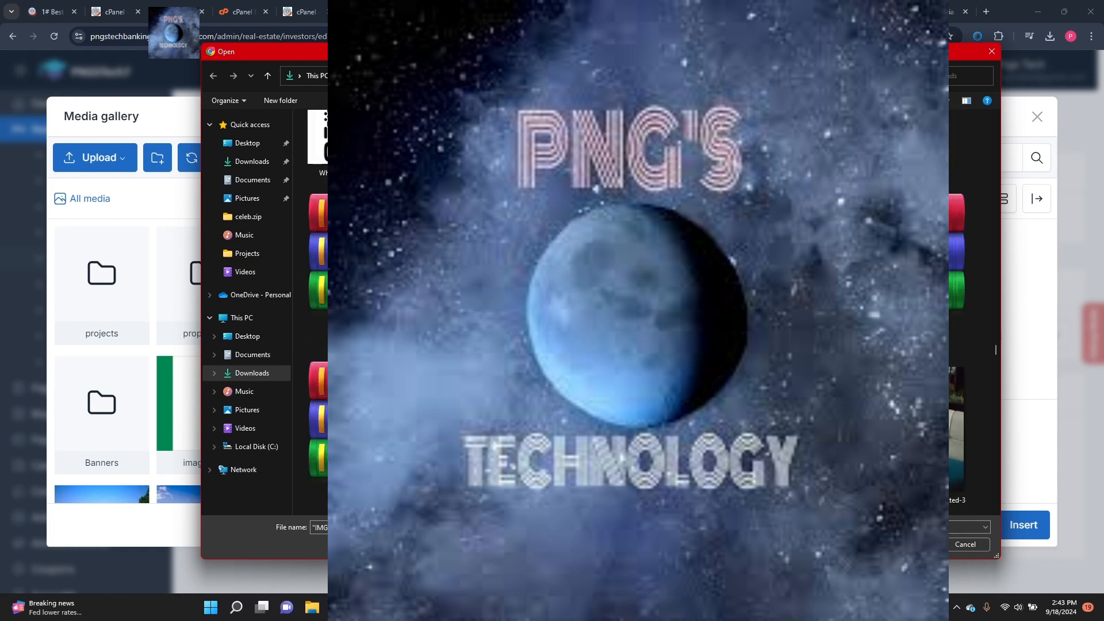
scroll(920, 235, down, 3)
scroll(638, 313, down, 10)
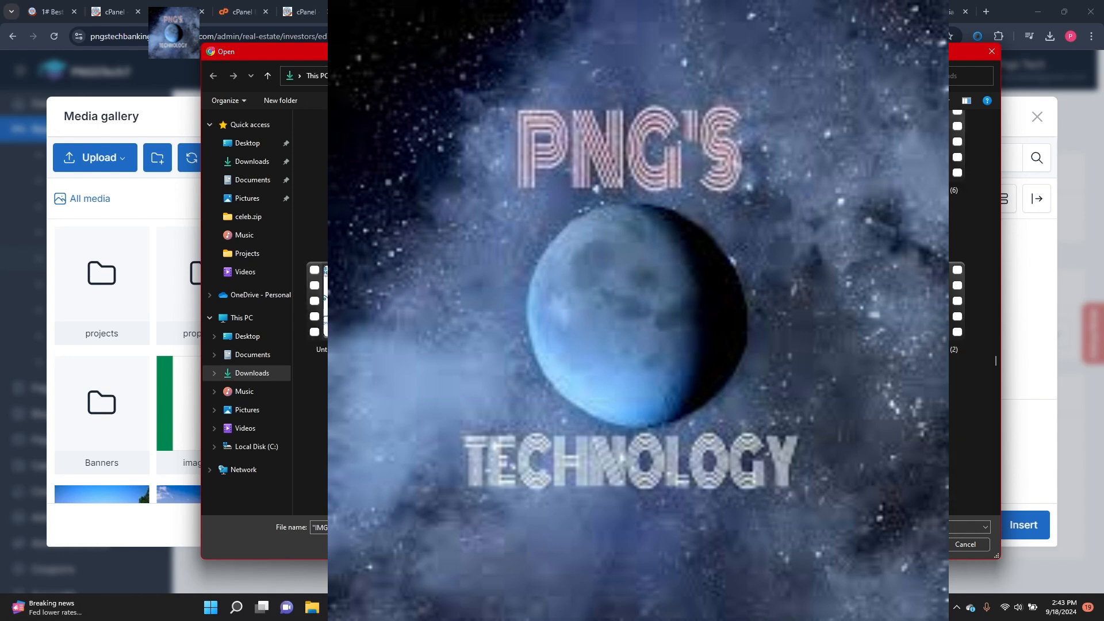
scroll(638, 314, down, 10)
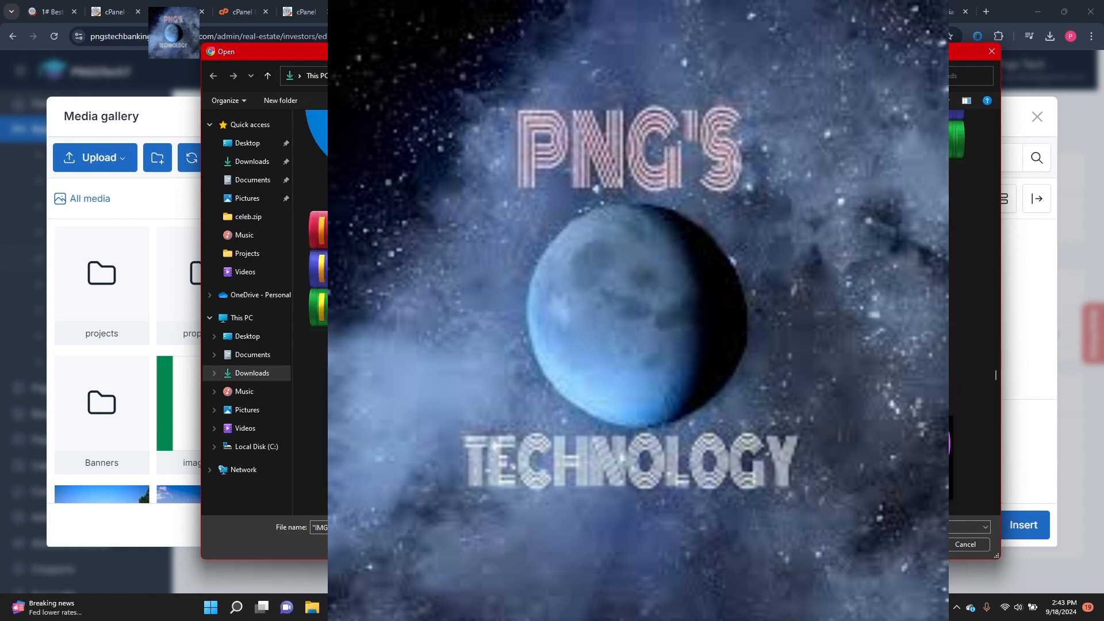
scroll(638, 313, down, 3)
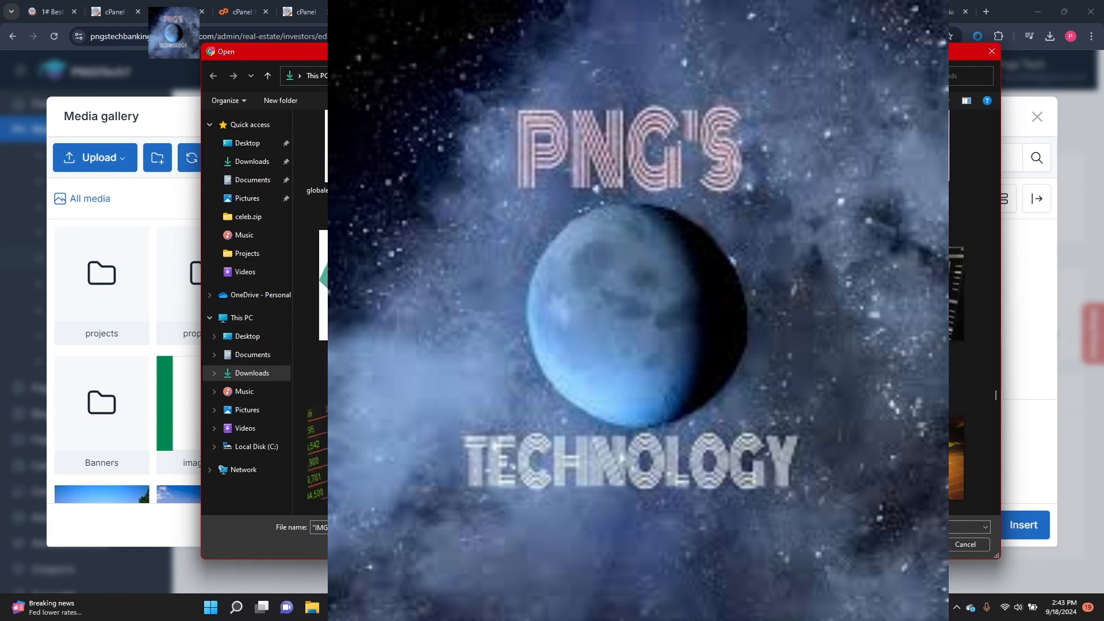
scroll(638, 313, up, 5)
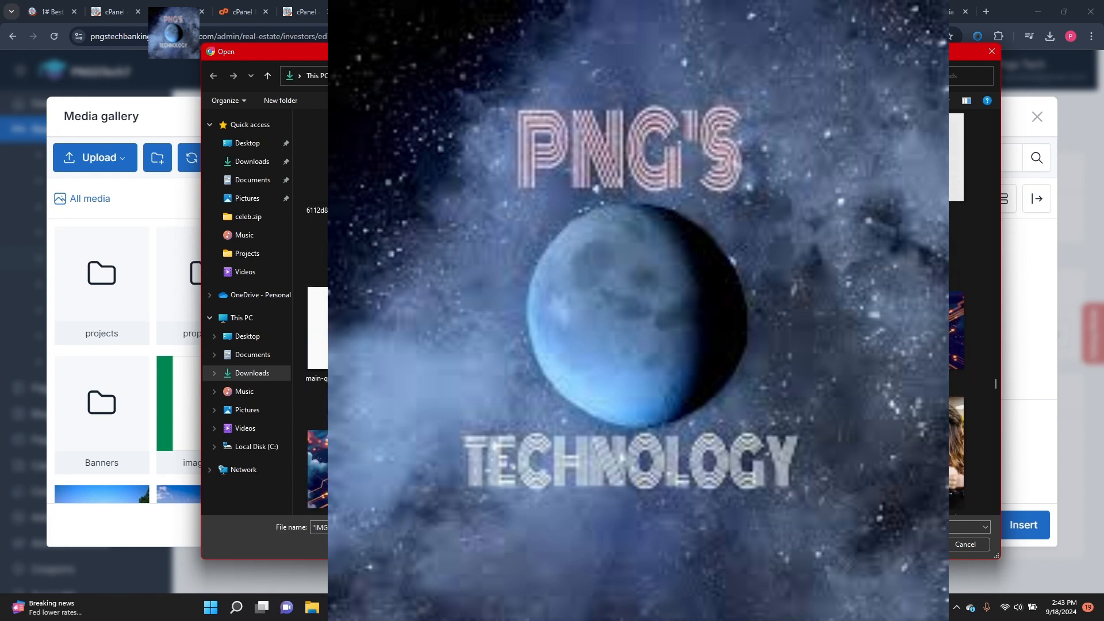
ctrl+click(551, 467)
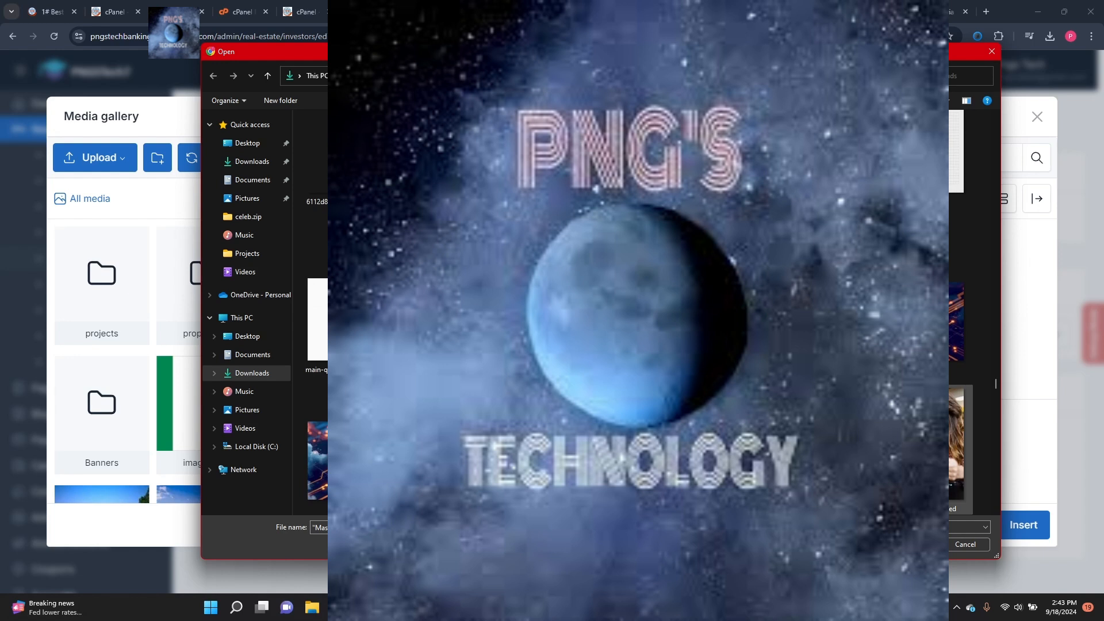
ctrl+click(890, 452)
Step: Add the images whose names start with cryptocurrency-3 and woman-working-on-laptop-at-home to the upload selection
scroll(890, 452, down, 3)
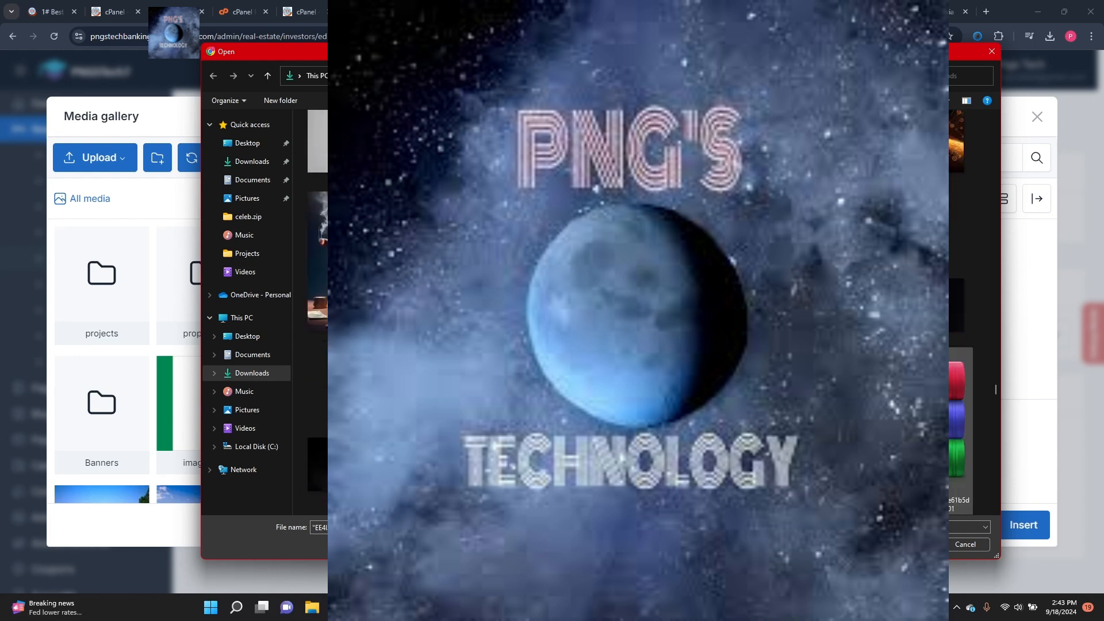
scroll(890, 452, down, 4)
scroll(890, 451, up, 5)
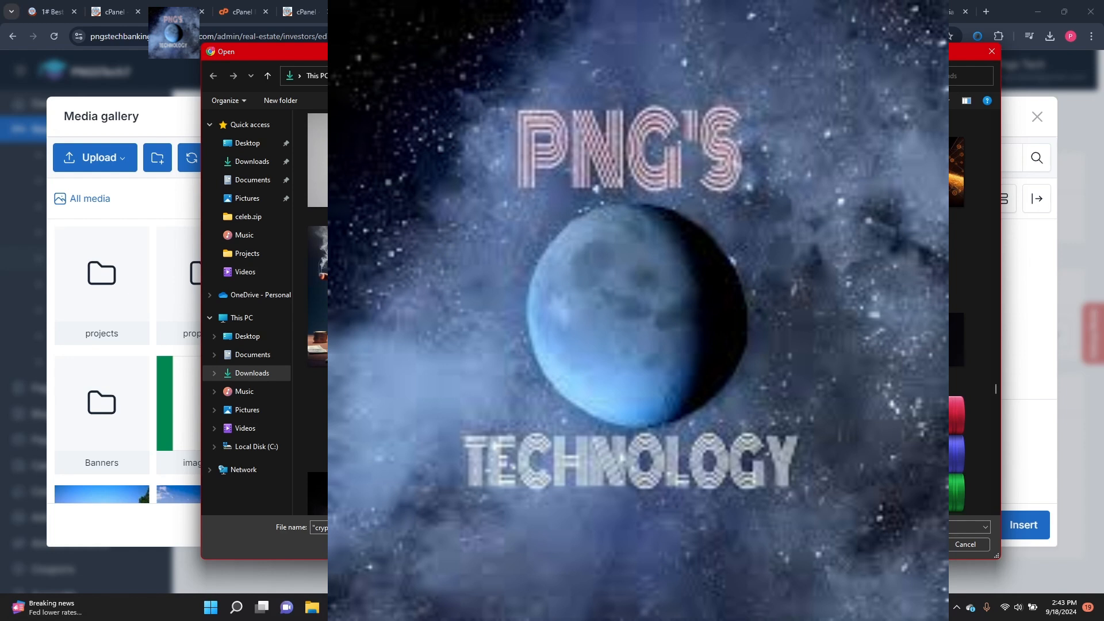
scroll(644, 313, down, 10)
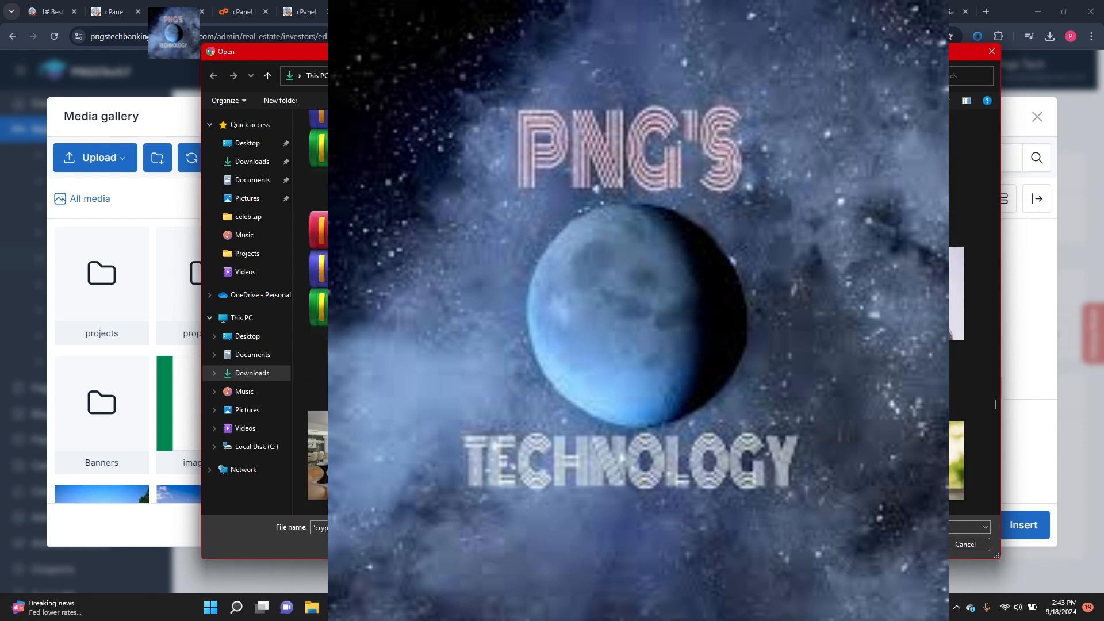
scroll(644, 313, down, 10)
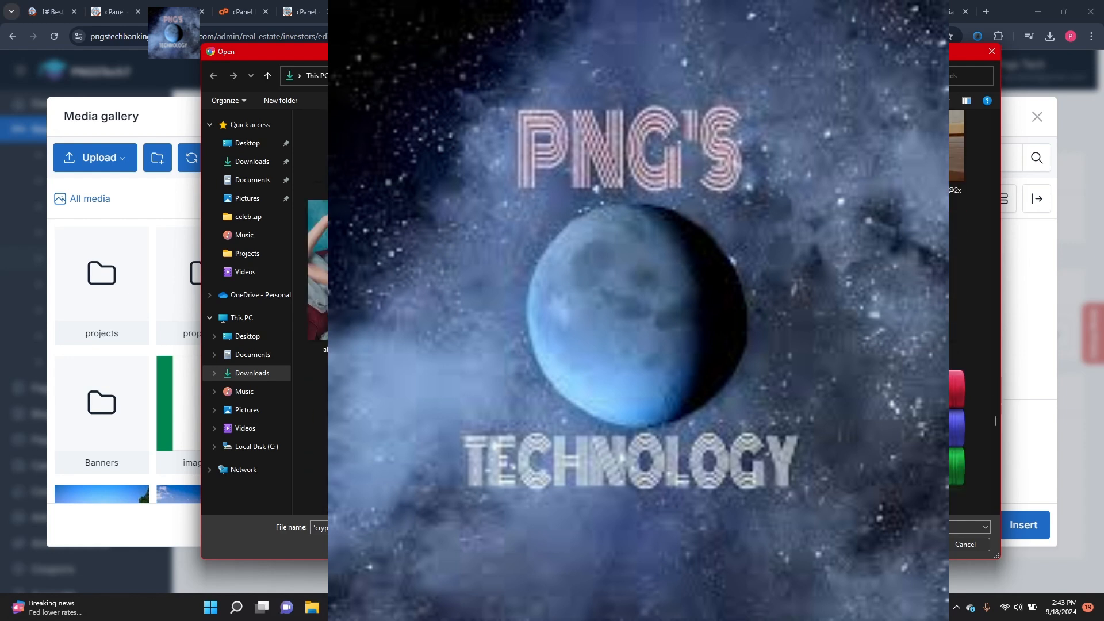
scroll(643, 313, down, 5)
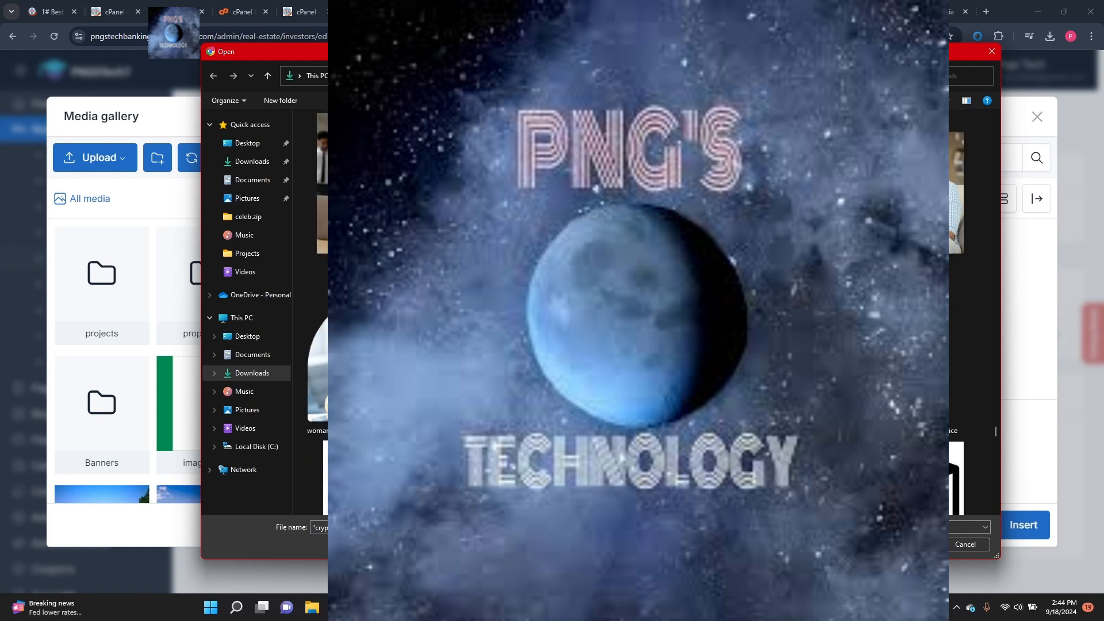
scroll(643, 314, up, 1)
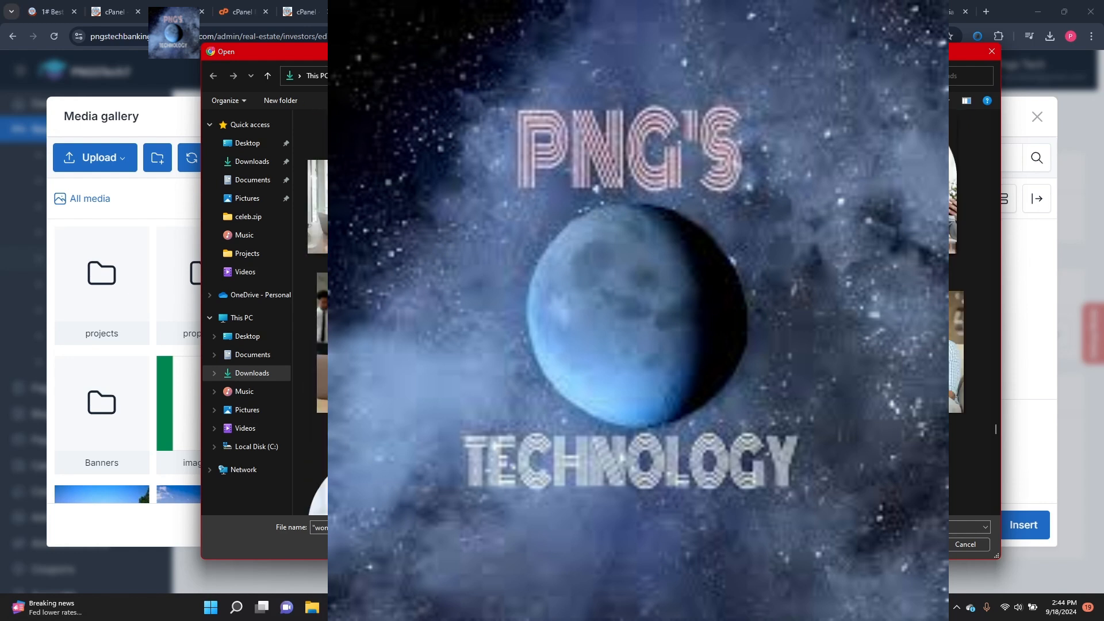
Step: Add 891 (1).png and 7.jpg to the selection, look through the remaining Downloads files, and upload all the selected images
ctrl+click(902, 196)
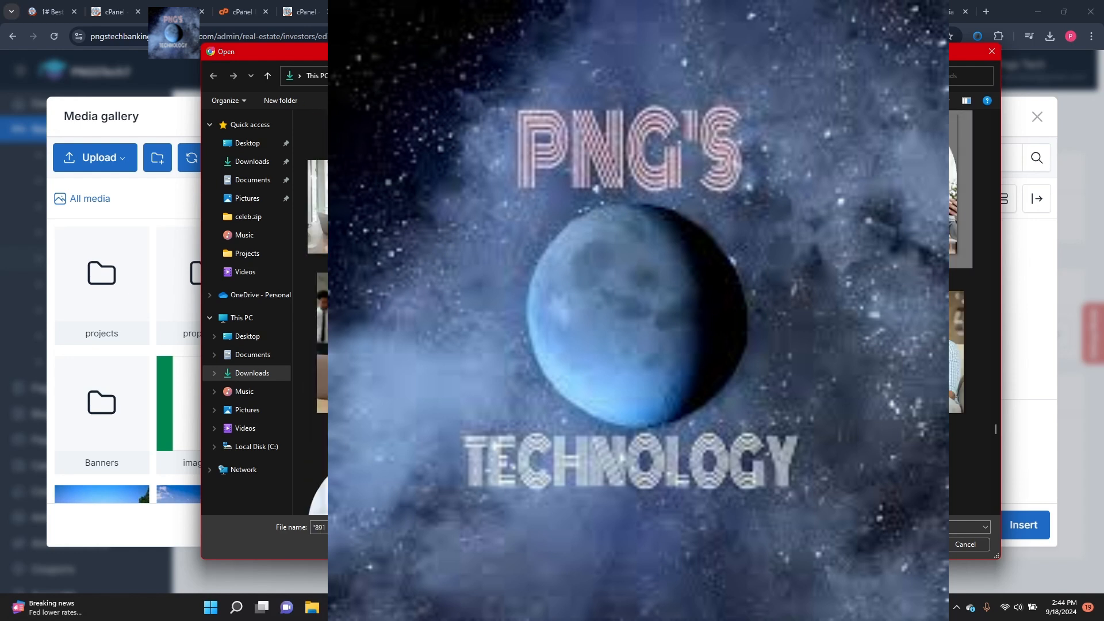
ctrl+click(902, 348)
scroll(903, 357, down, 4)
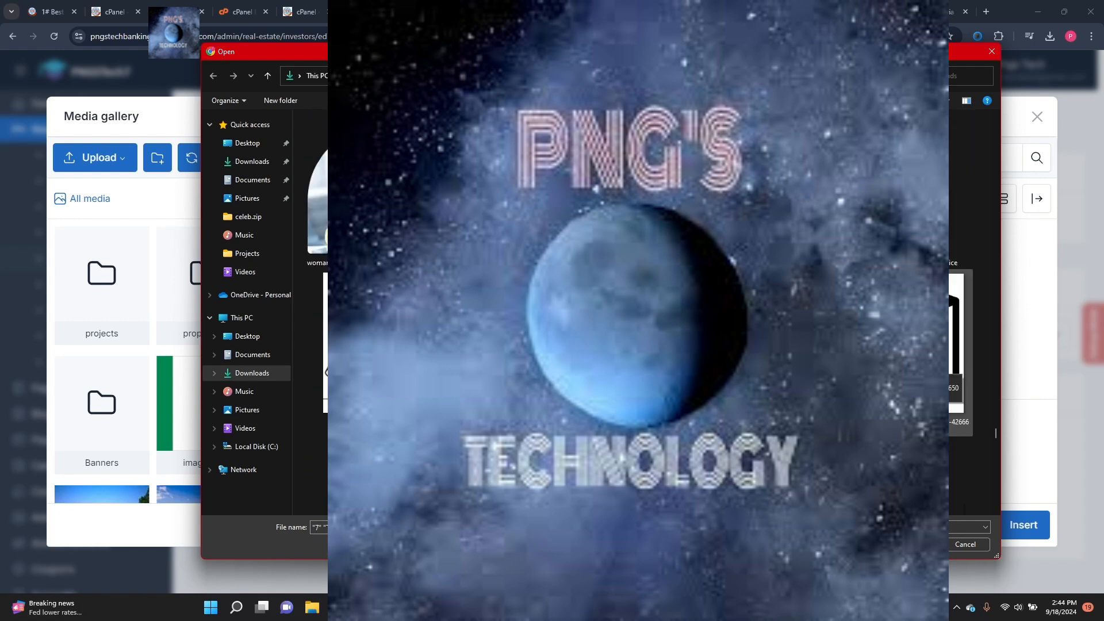
scroll(903, 362, up, 10)
scroll(902, 362, down, 4)
scroll(903, 363, down, 3)
scroll(903, 362, down, 3)
scroll(903, 362, down, 3)
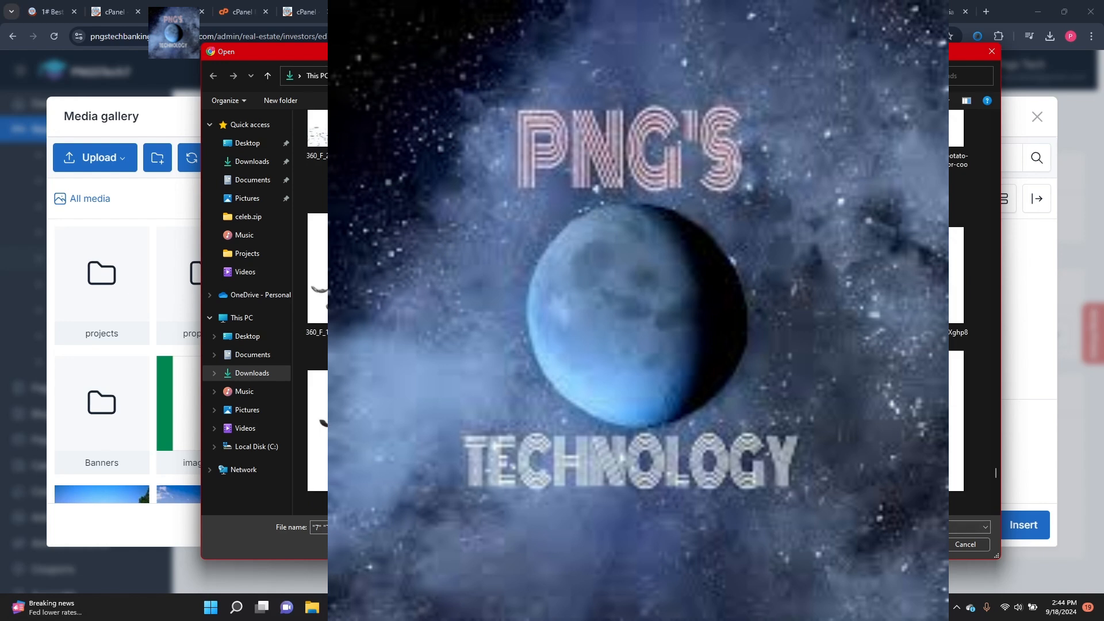
click(920, 545)
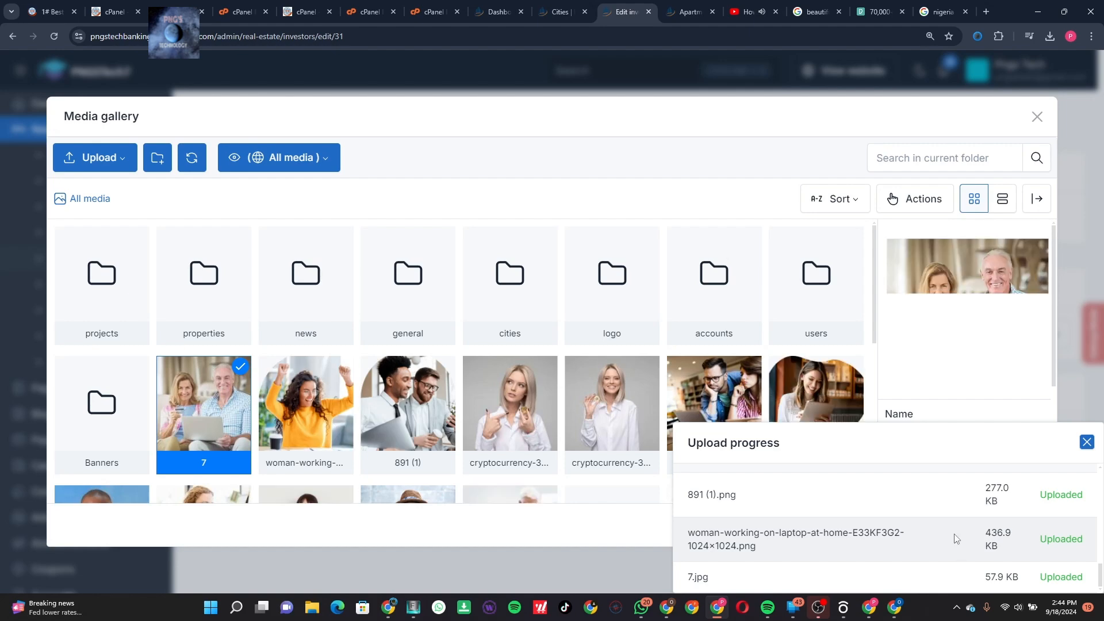
Step: Insert the uploaded image 7 as the National Pension Service investor's avatar, then save and exit
click(1087, 442)
click(1093, 444)
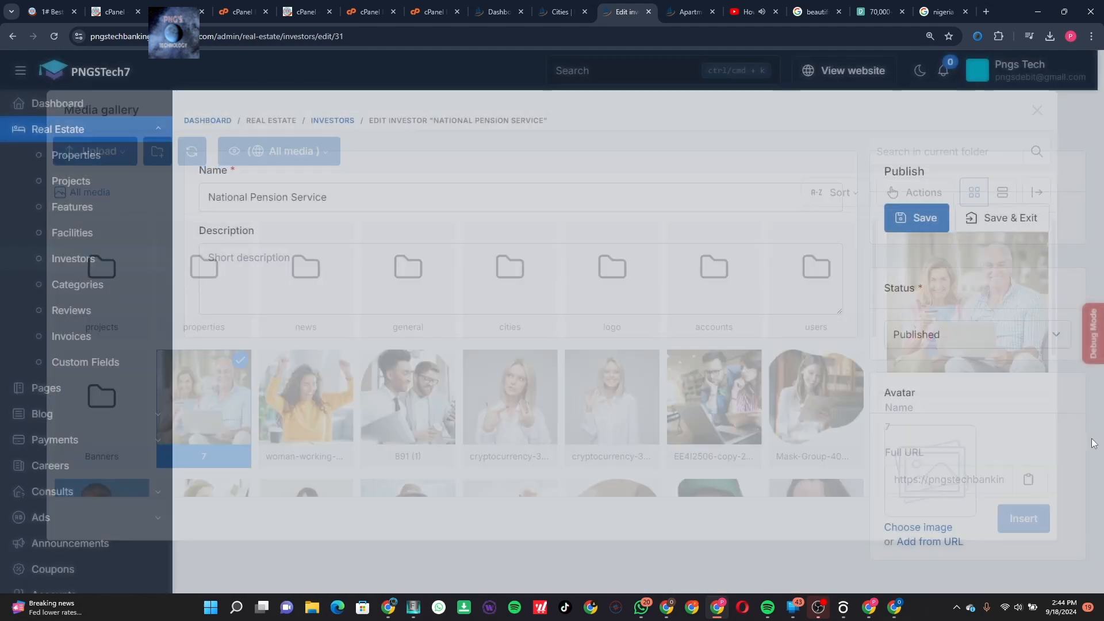
click(944, 463)
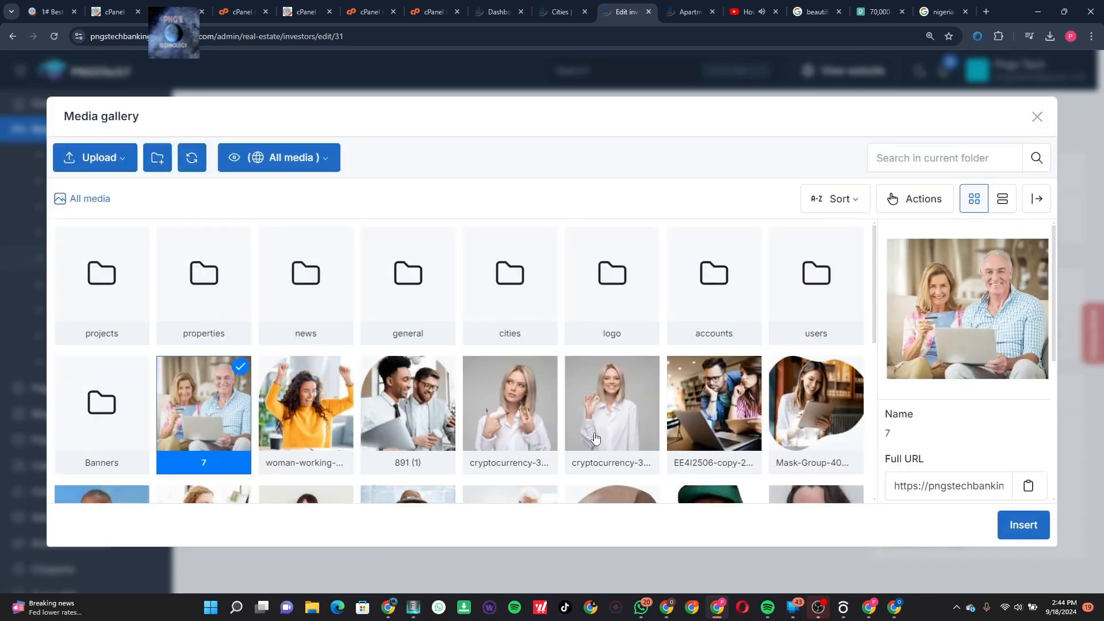
click(1019, 521)
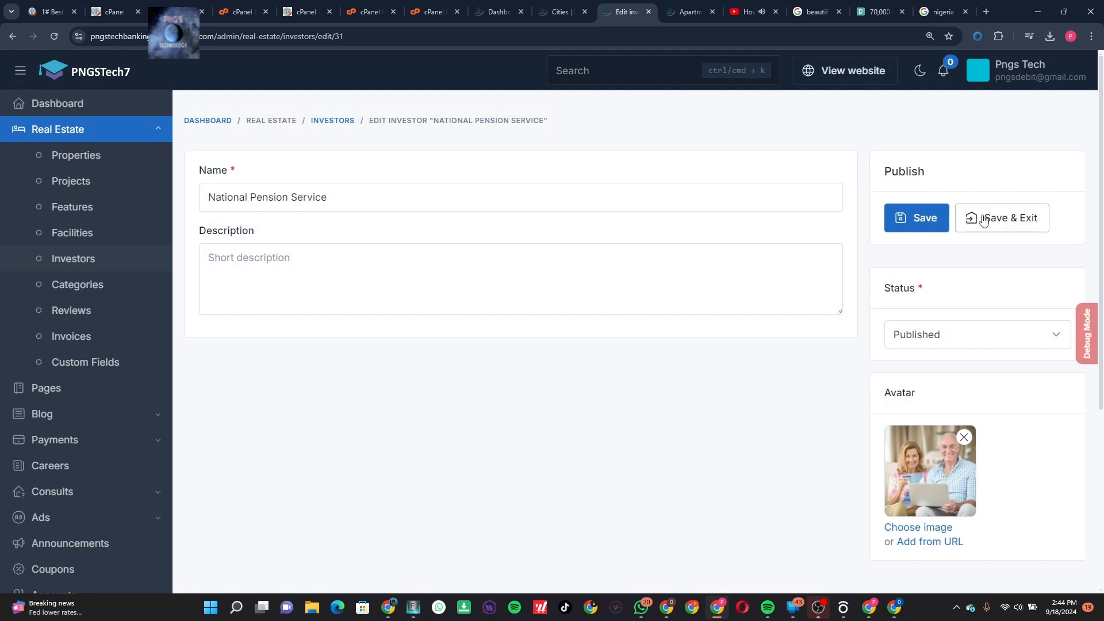
click(984, 220)
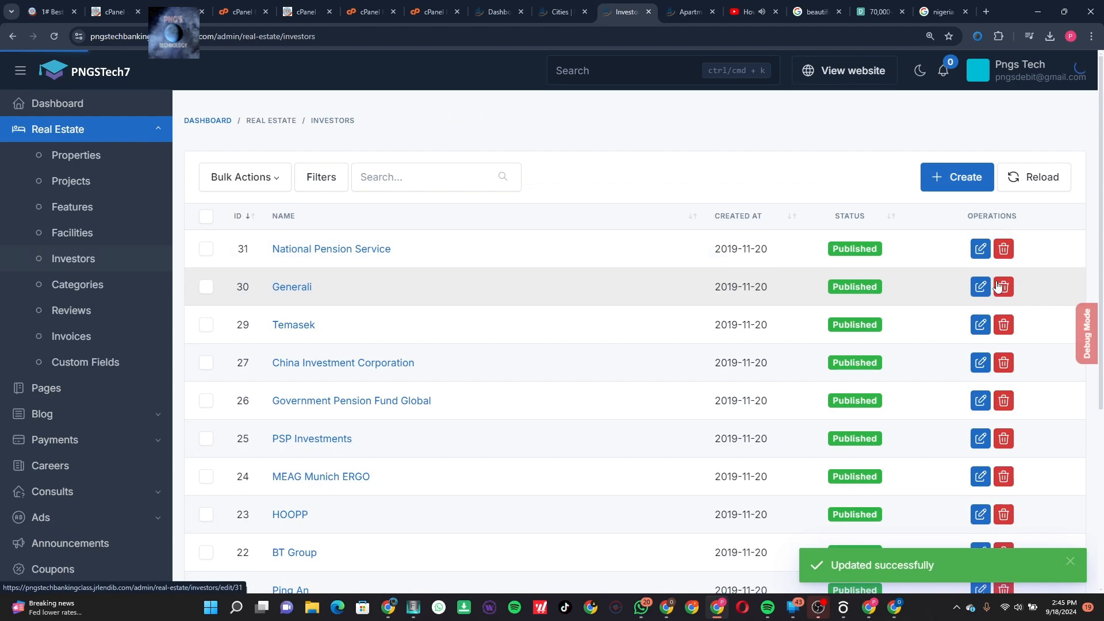
Step: Set the Generali investor's avatar to the woman-working-on-laptop-at-home image, then save and exit
click(980, 287)
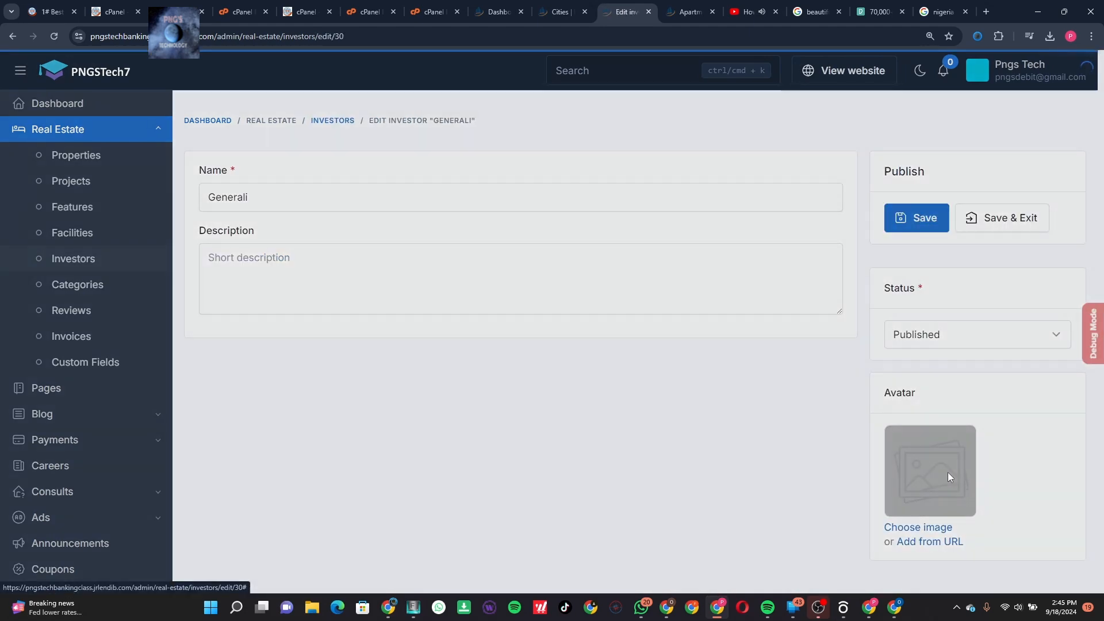
click(948, 472)
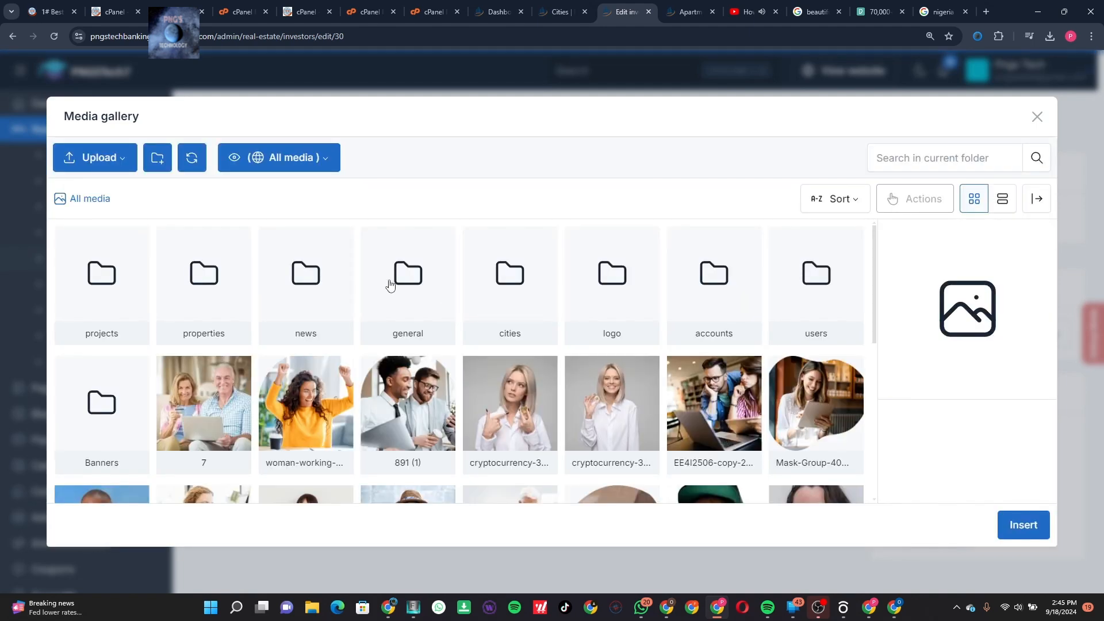
click(328, 401)
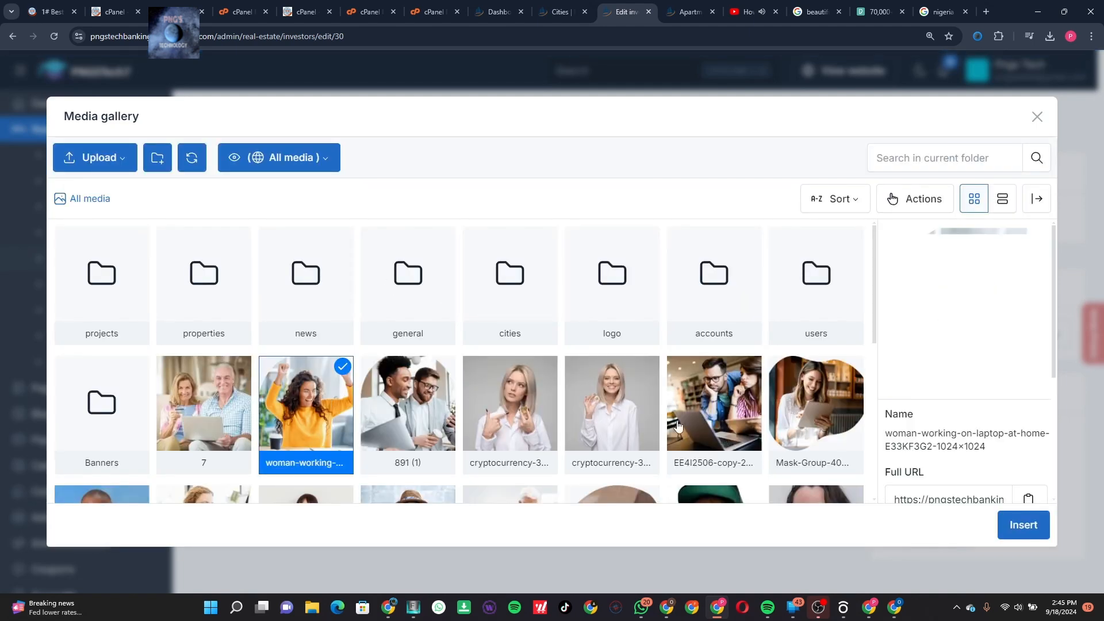
click(1031, 525)
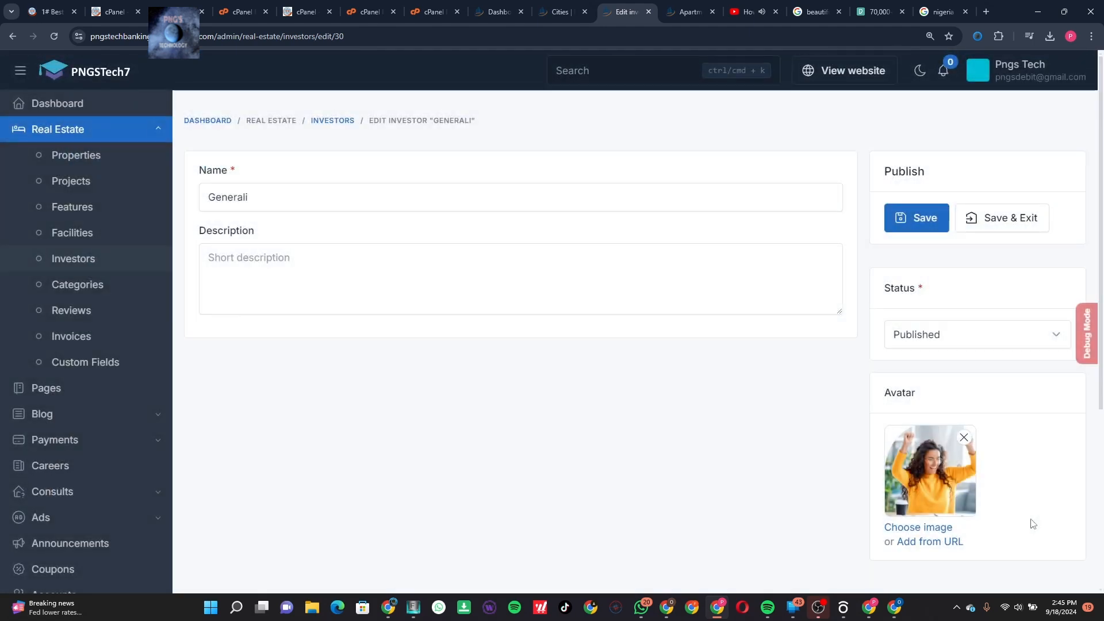
click(1001, 219)
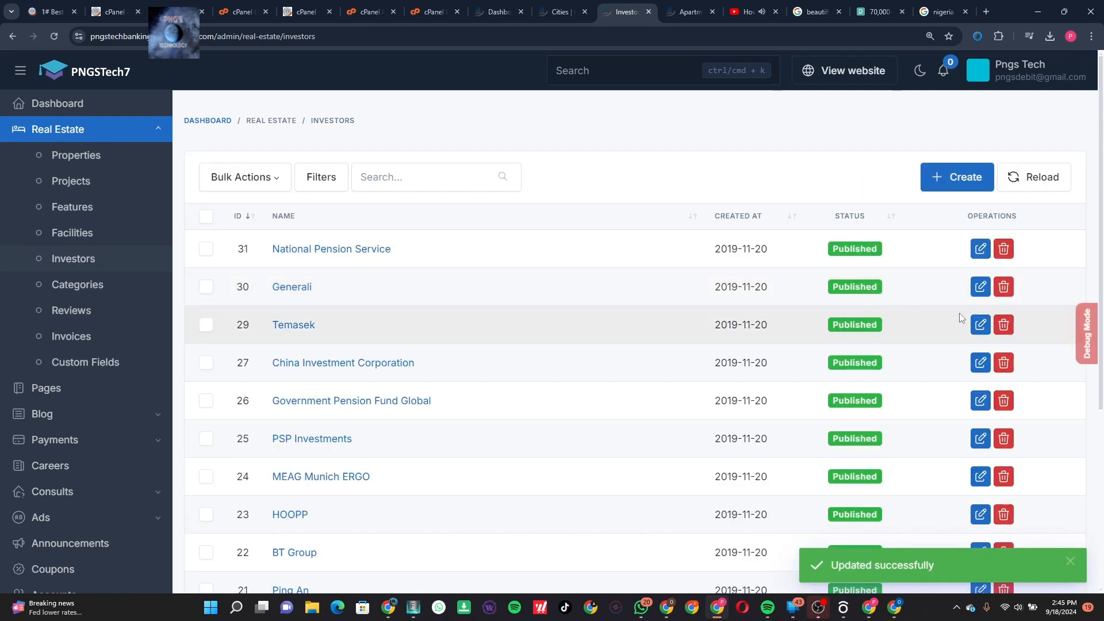
Step: Set the Temasek investor's avatar to the image 891 (1), then save and exit
click(979, 327)
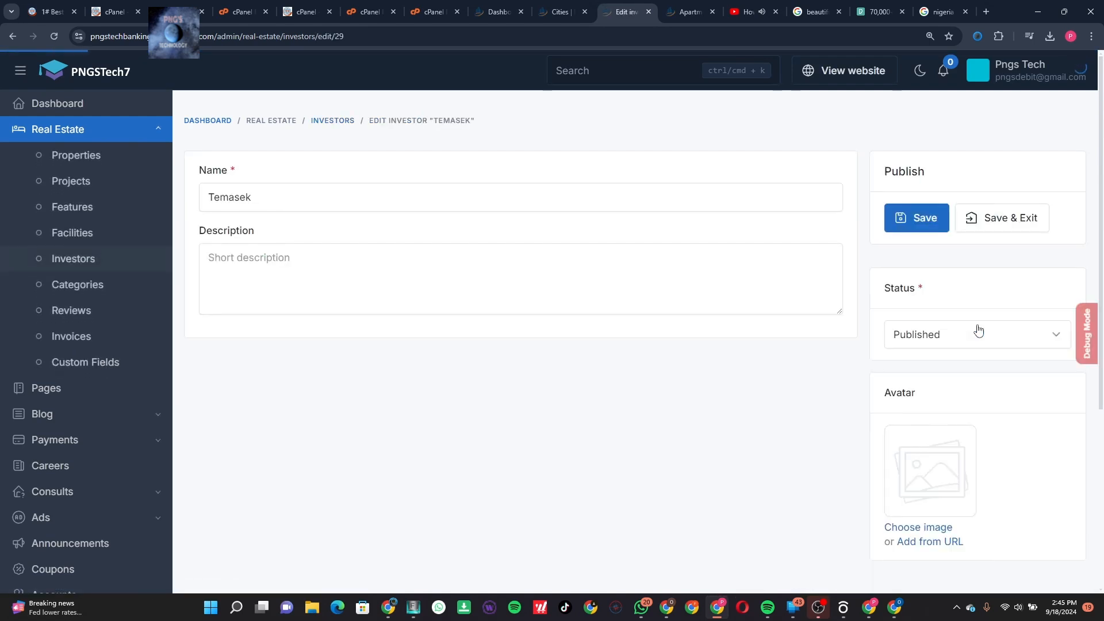
click(954, 459)
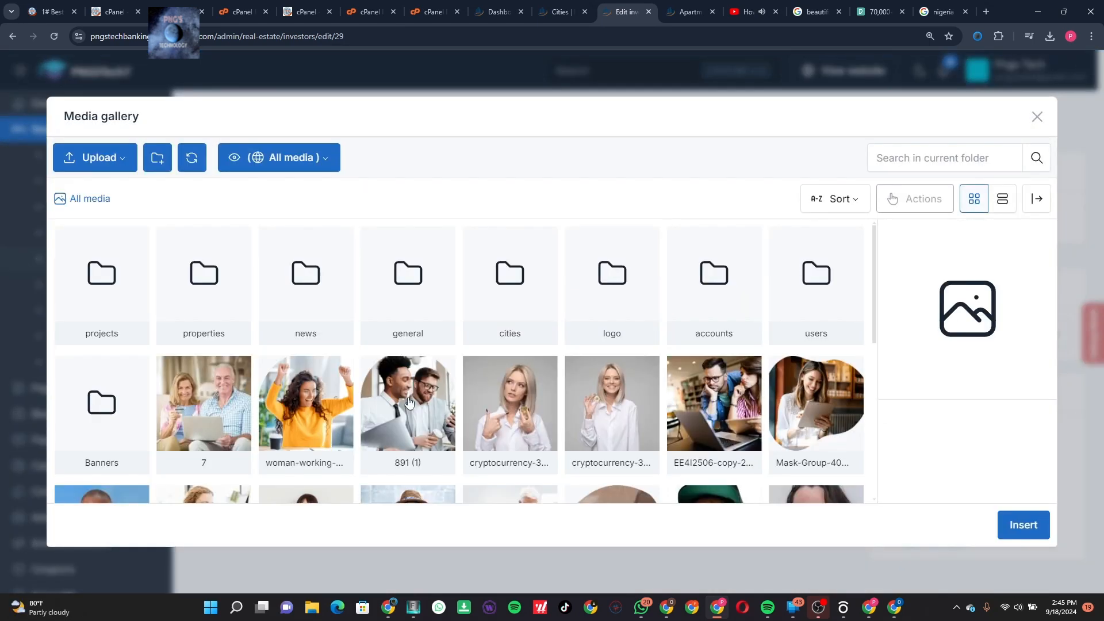
click(388, 405)
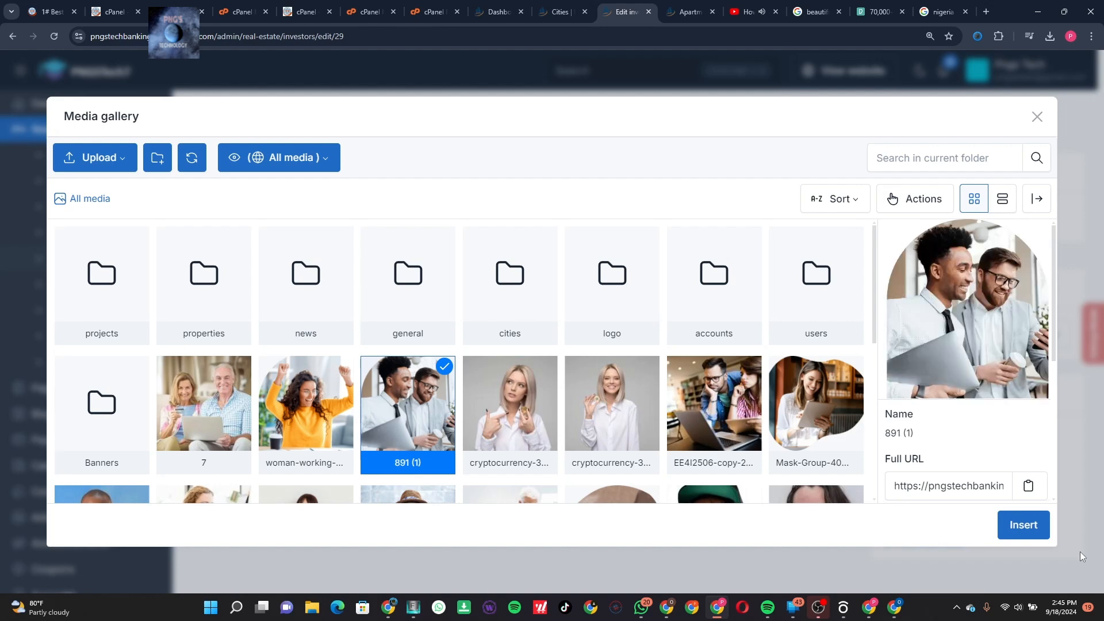
click(1023, 525)
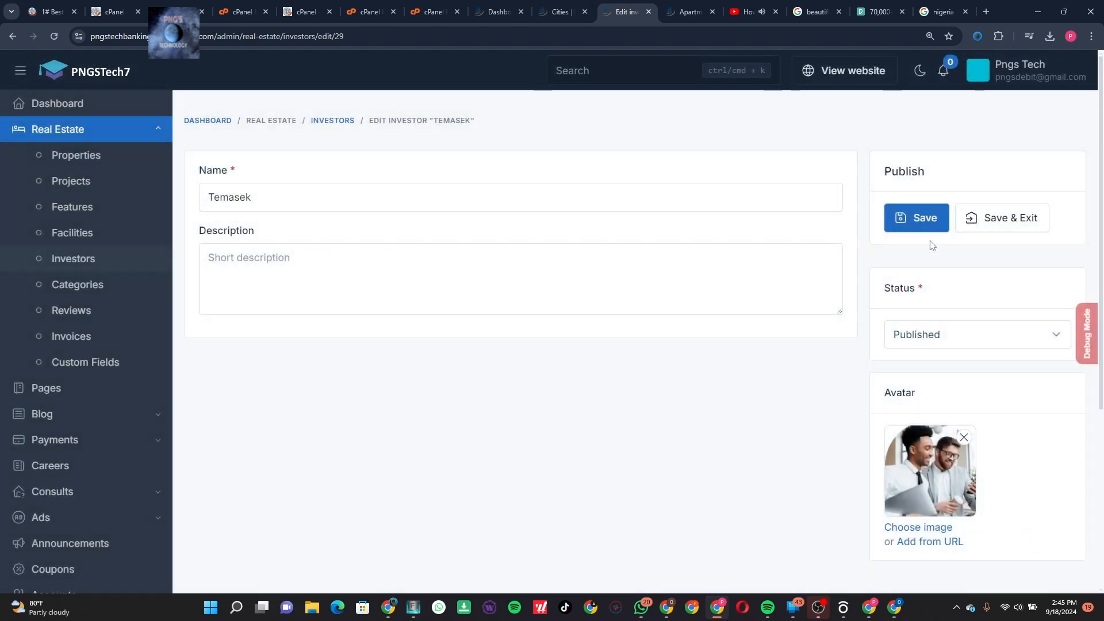
click(982, 229)
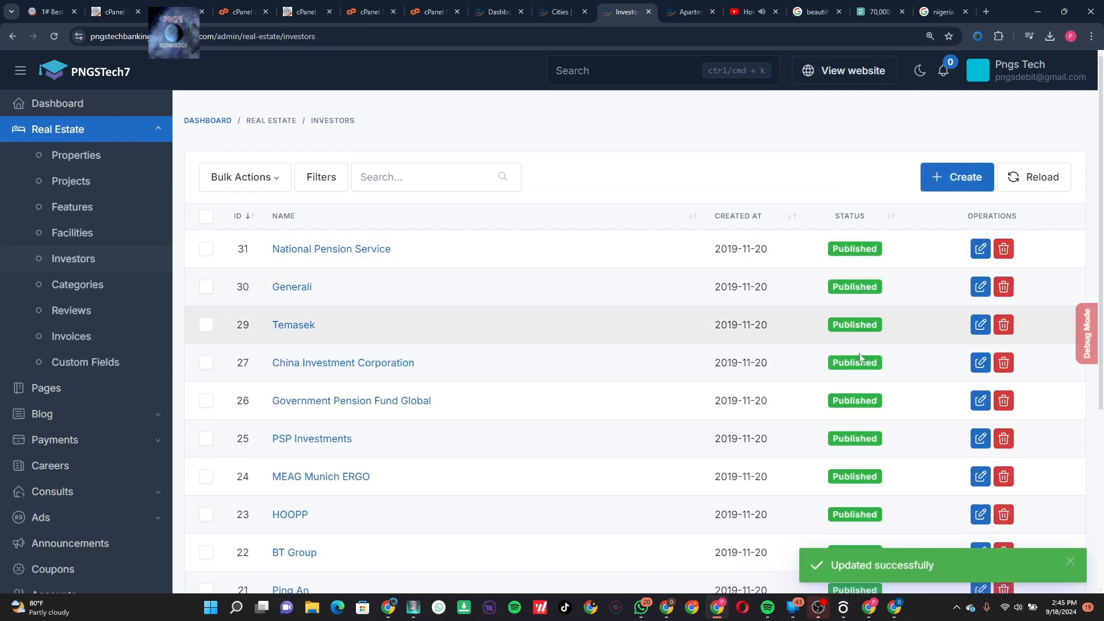
Step: Set the China Investment Corporation investor's avatar to the image cryptocurrency-3435862_1920, then save and exit
click(980, 363)
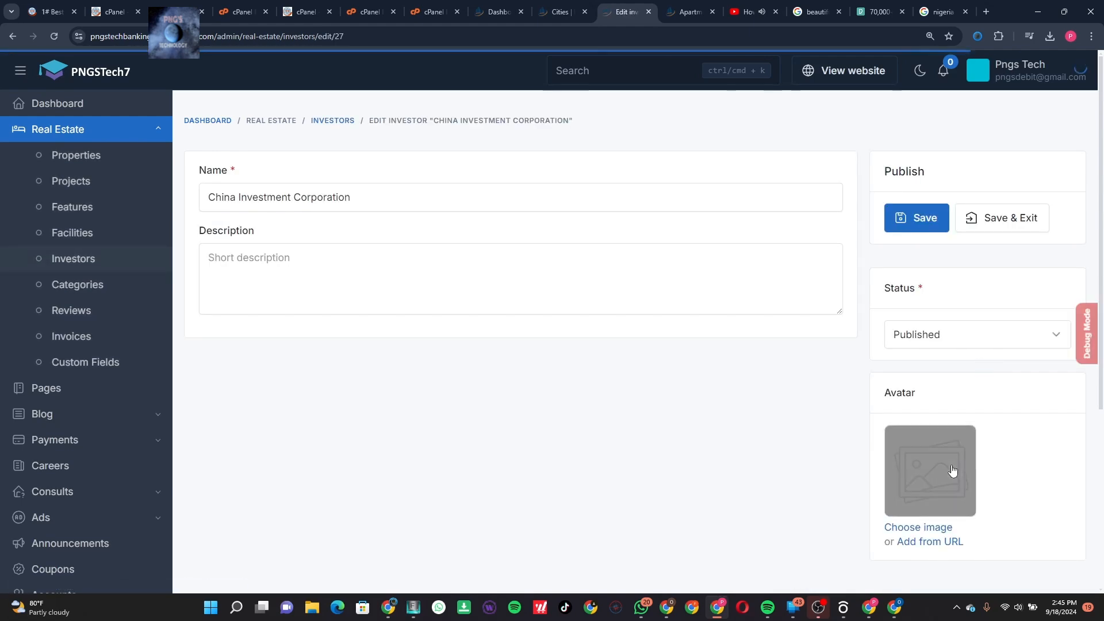
click(950, 466)
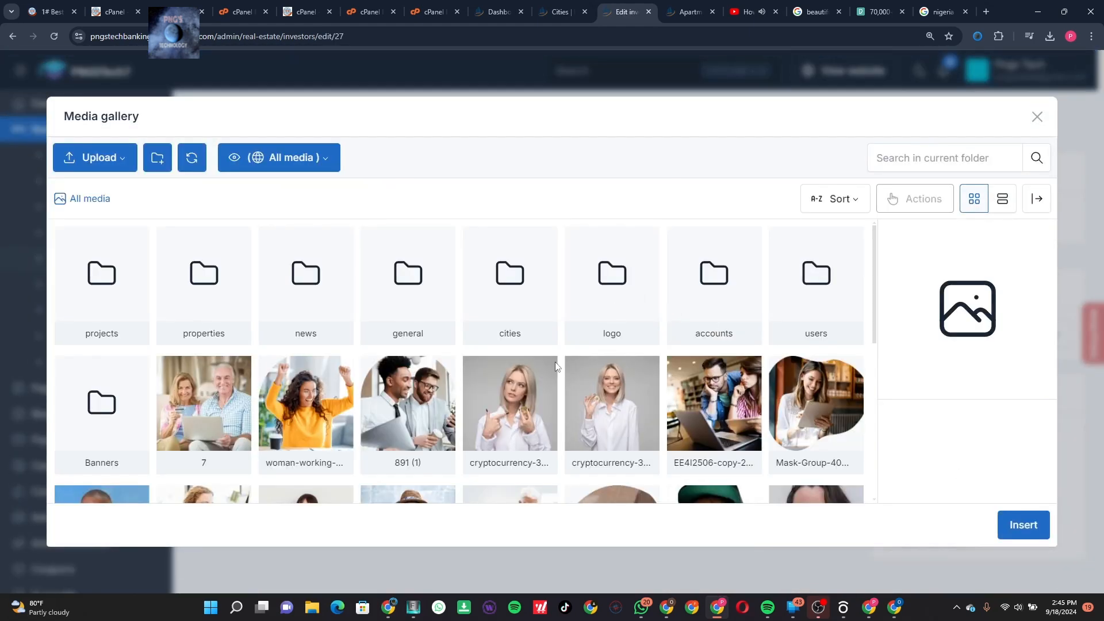
click(519, 412)
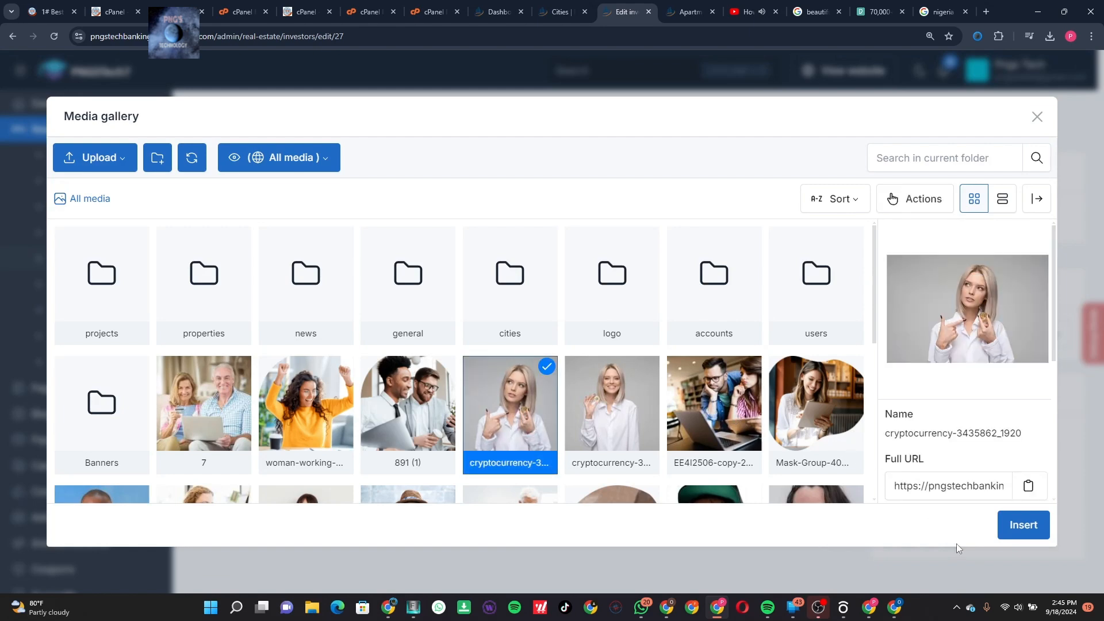
click(1013, 529)
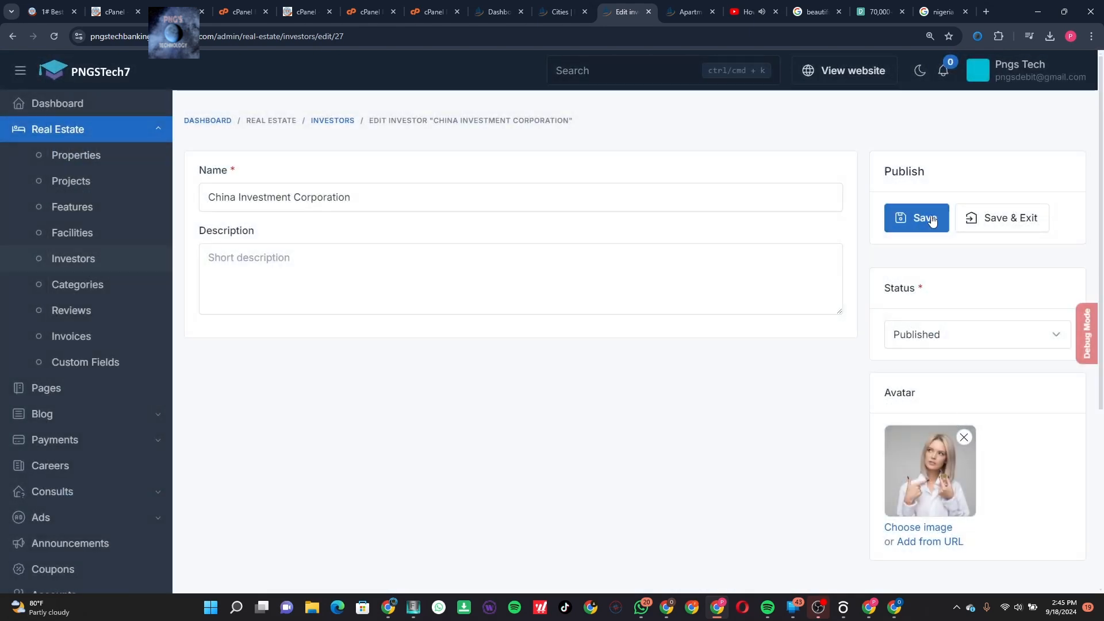
click(995, 222)
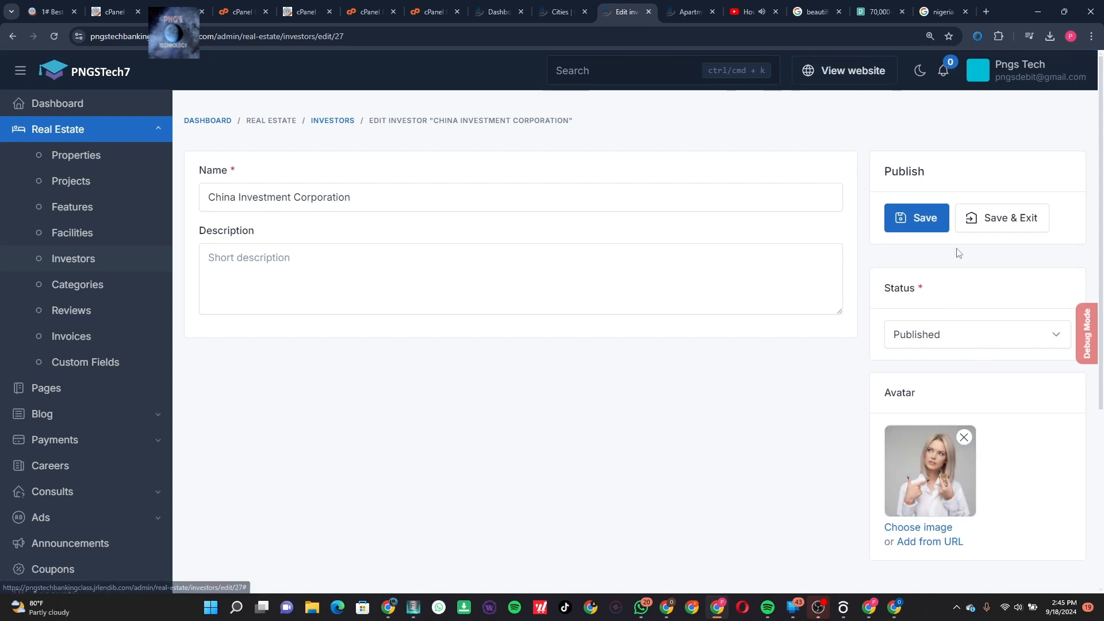
click(986, 223)
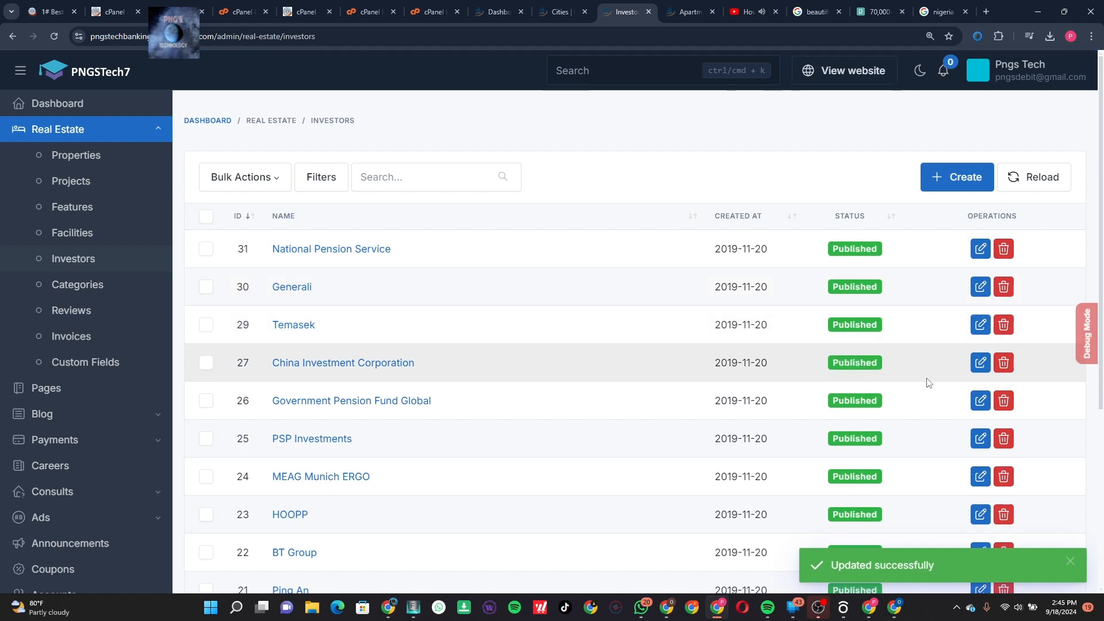
Step: Set the Government Pension Fund Global investor's avatar to the image cryptocurrency-3435863_1920, then save and exit
click(980, 402)
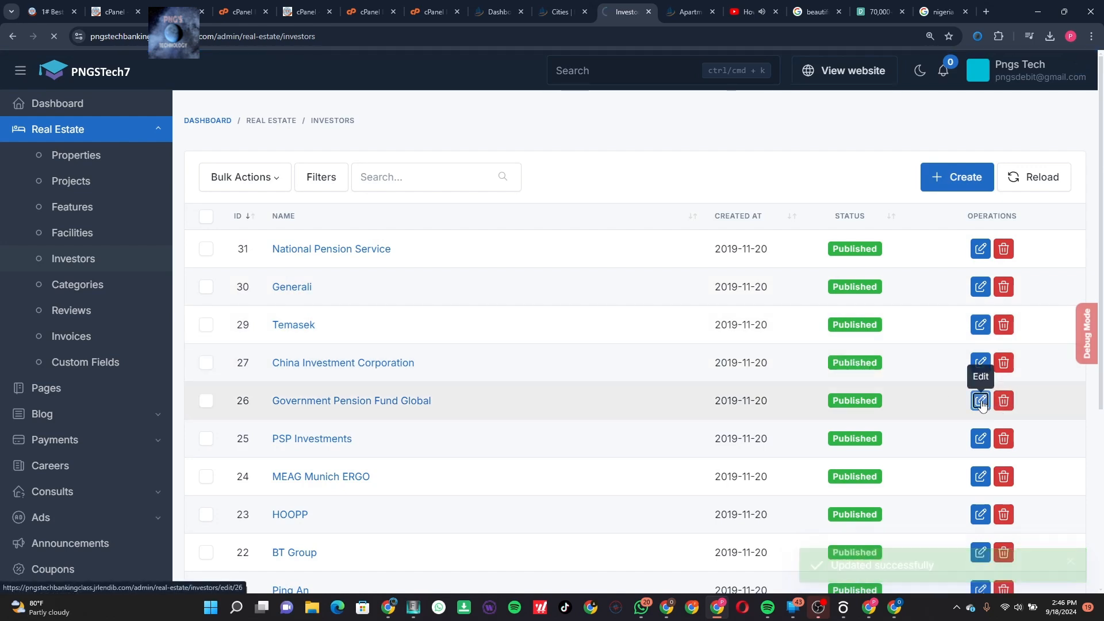
click(936, 463)
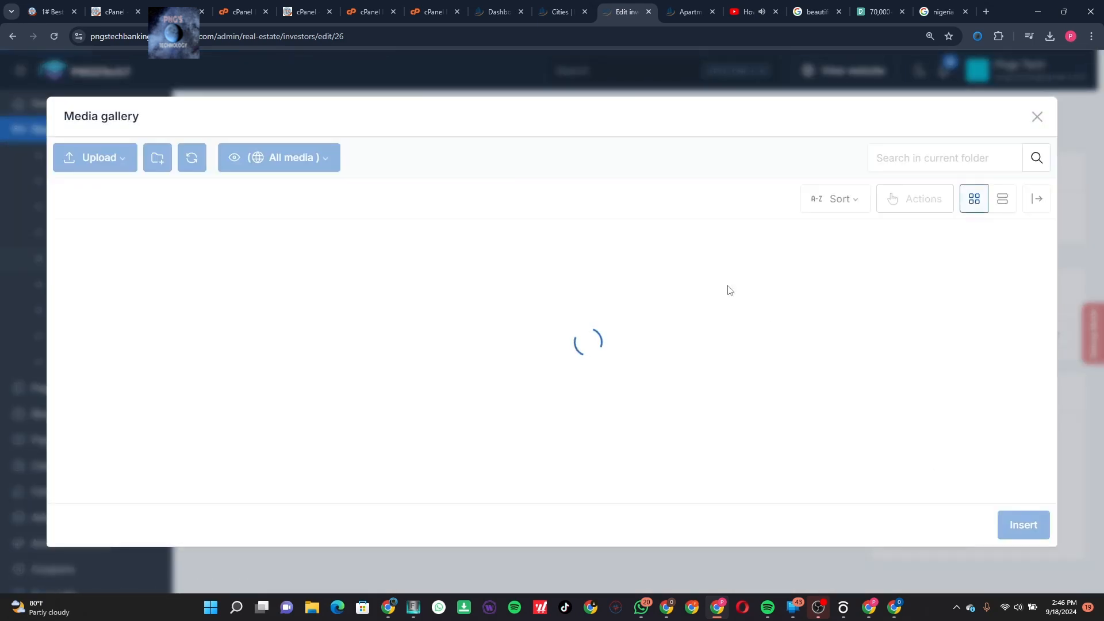
click(611, 406)
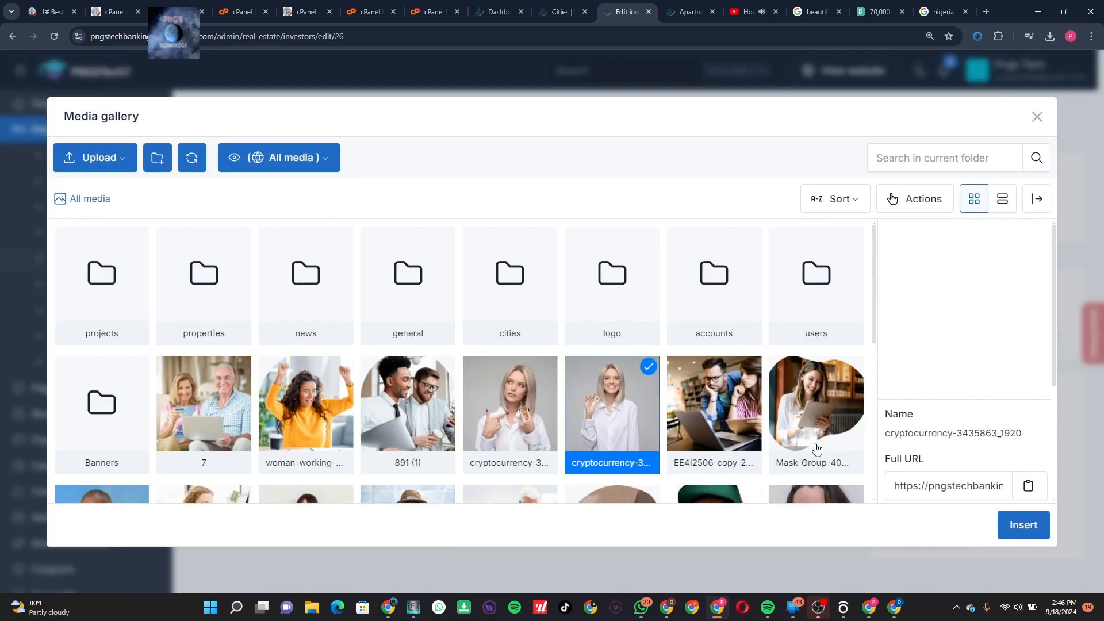
click(1024, 524)
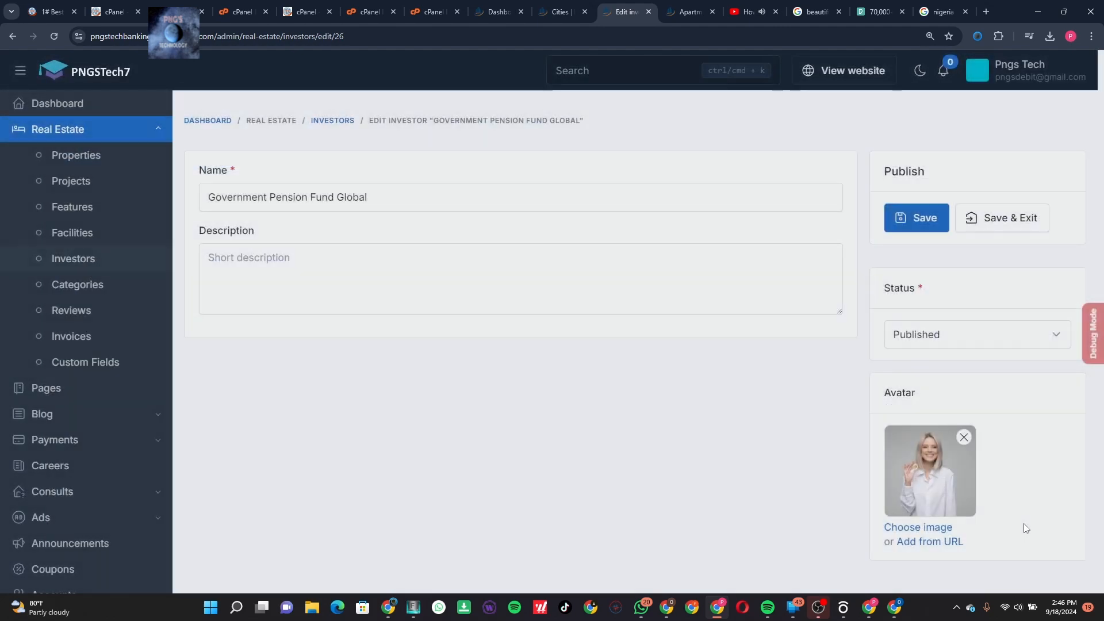
click(993, 223)
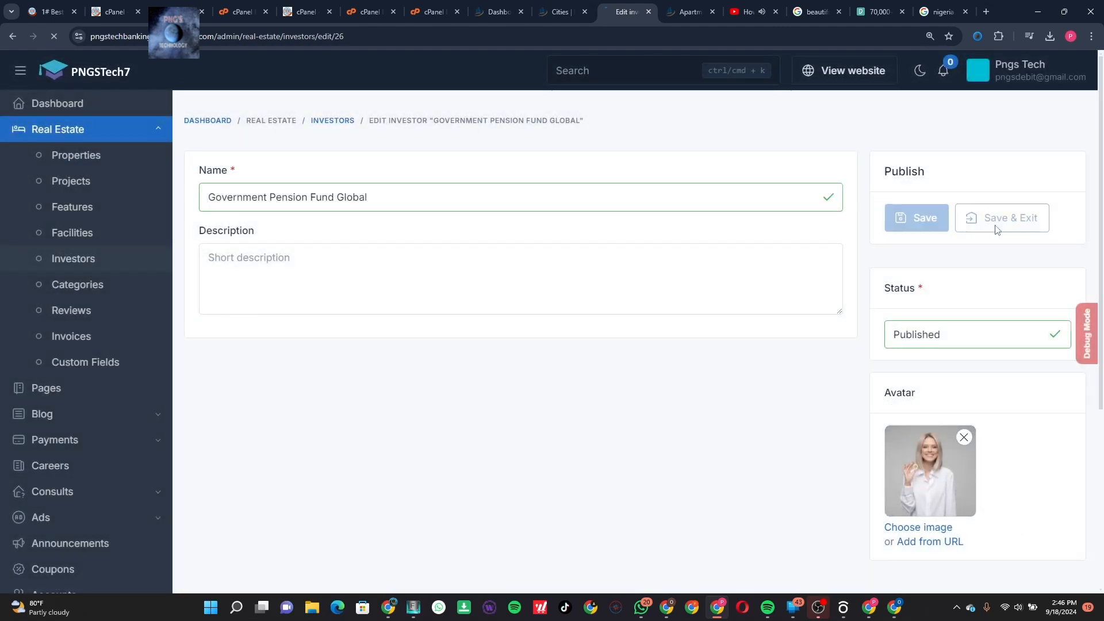
Step: Set the PSP Investments investor's avatar to the EE4I2506-copy image of the couple at a laptop, then save and exit
scroll(895, 375, down, 2)
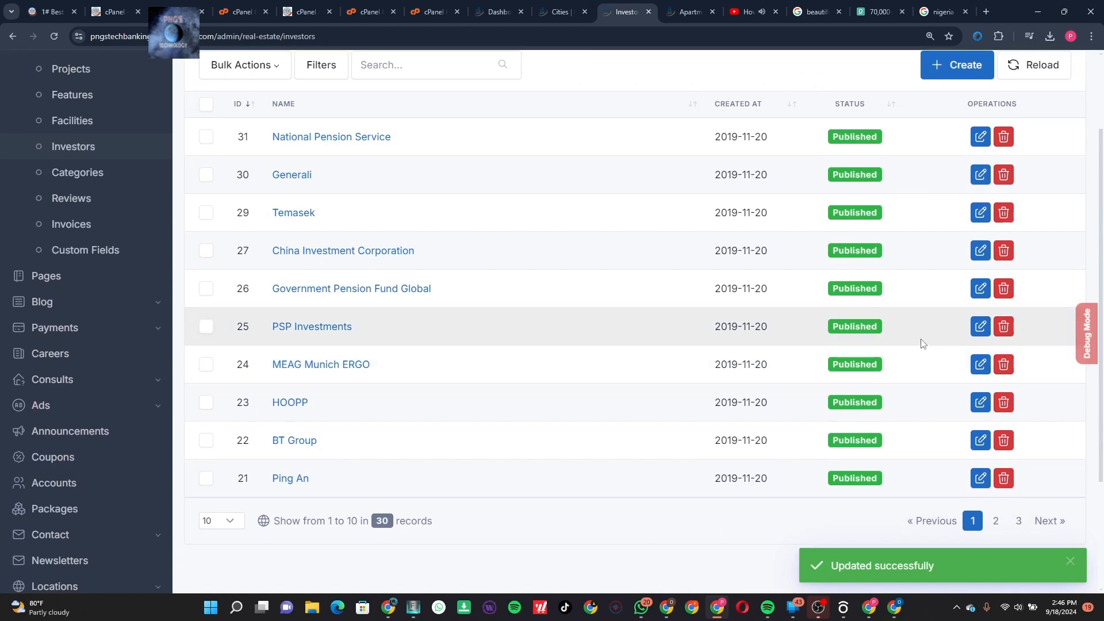
click(980, 332)
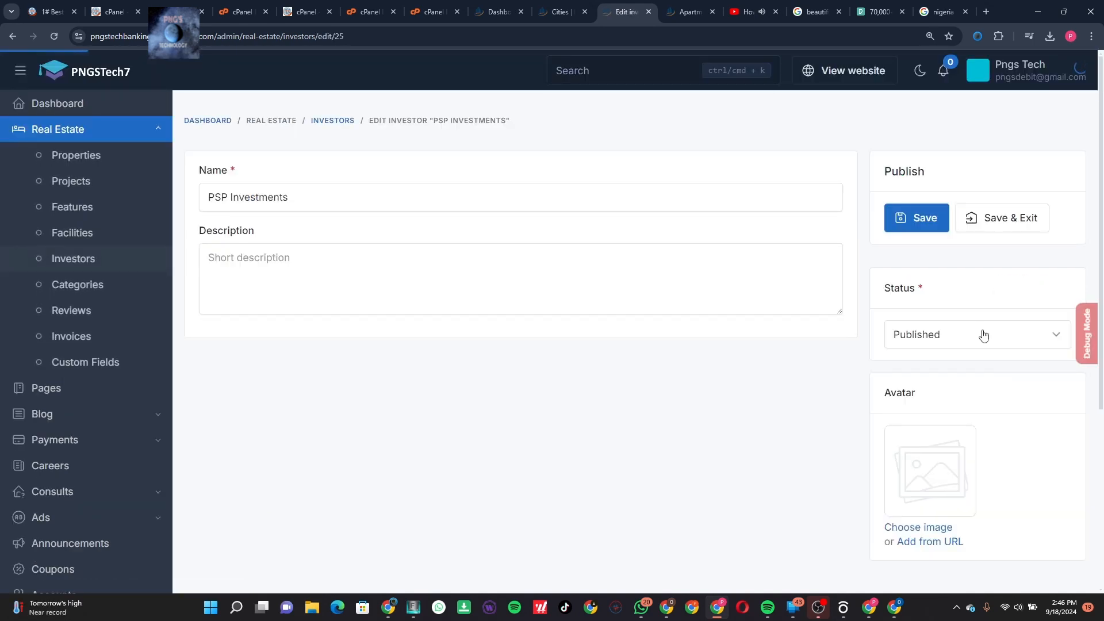
click(927, 481)
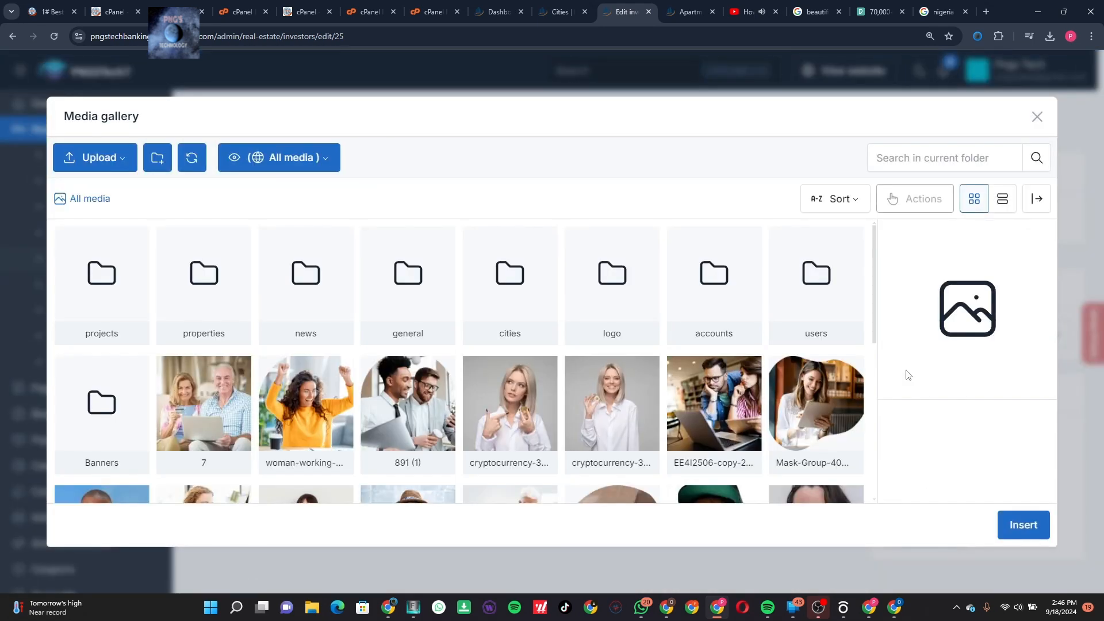
click(718, 412)
click(1023, 524)
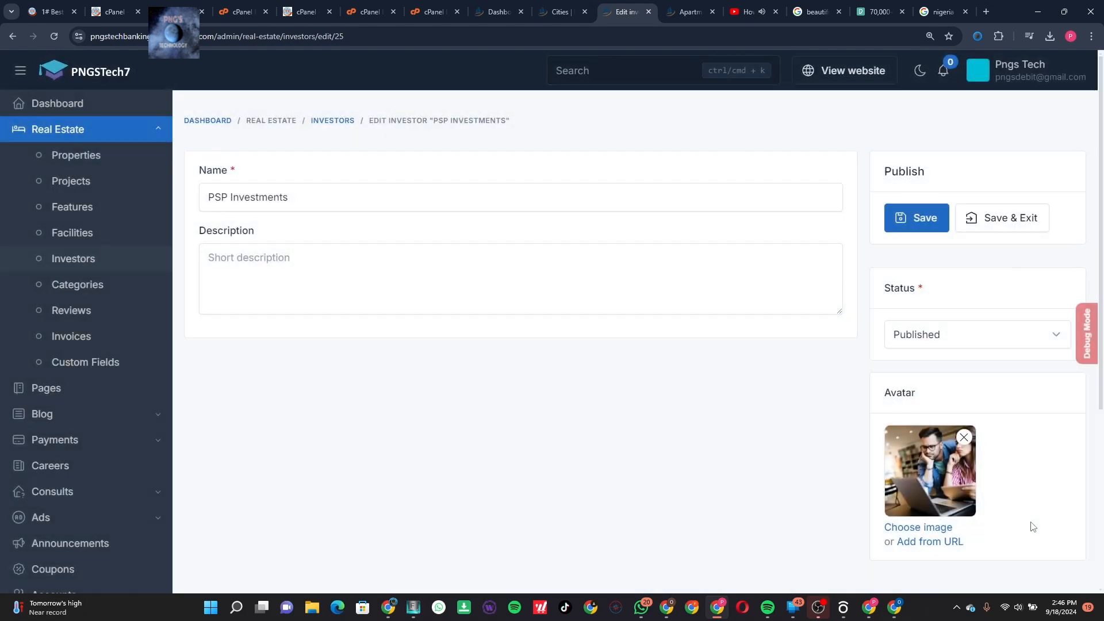
click(977, 212)
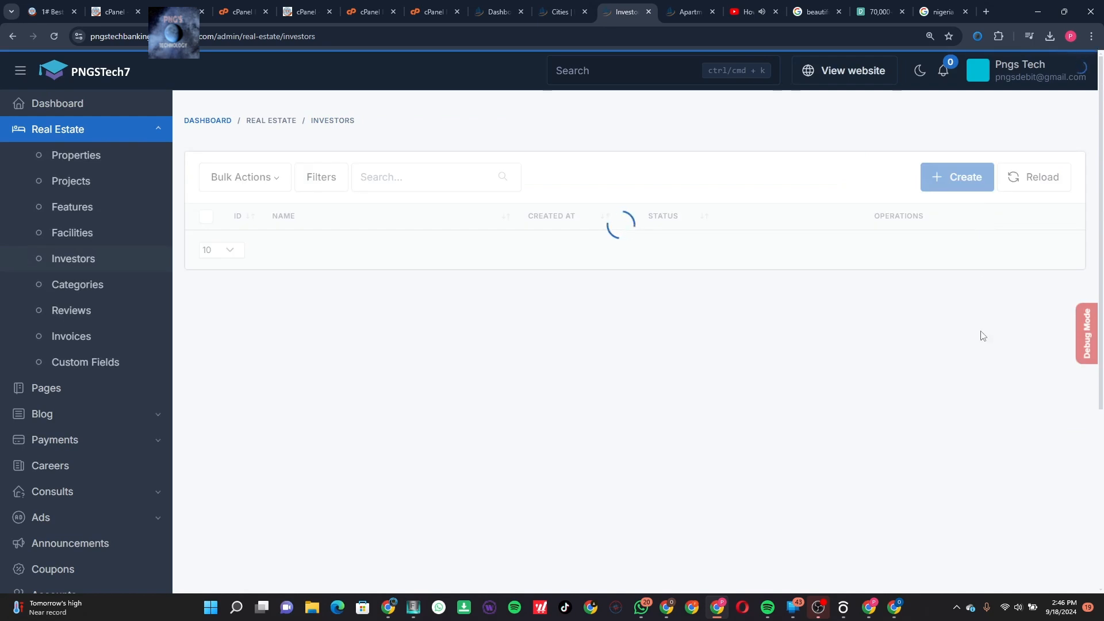
Step: Insert the image Mask-Group-40@2x (1) as the MEAG Munich ERGO investor's avatar
scroll(982, 365, down, 1)
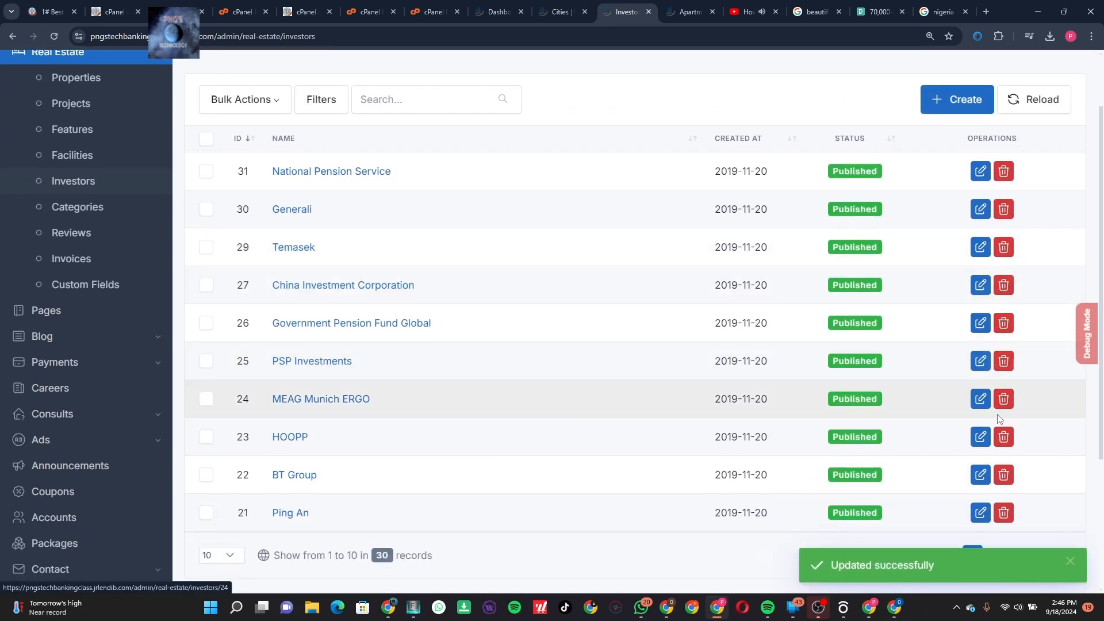
click(981, 402)
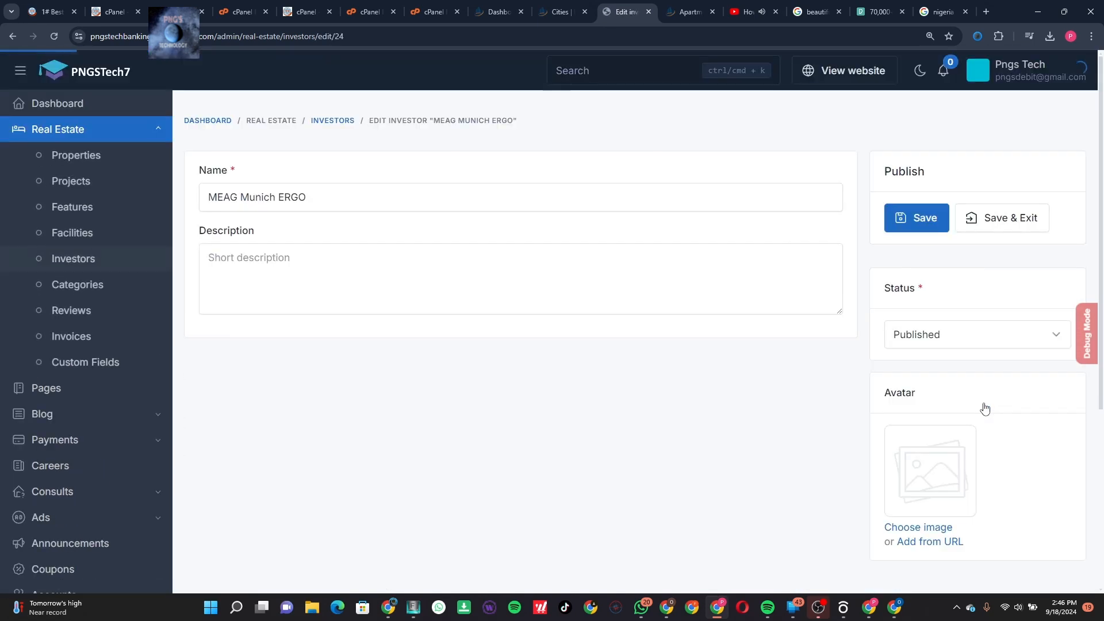
click(944, 455)
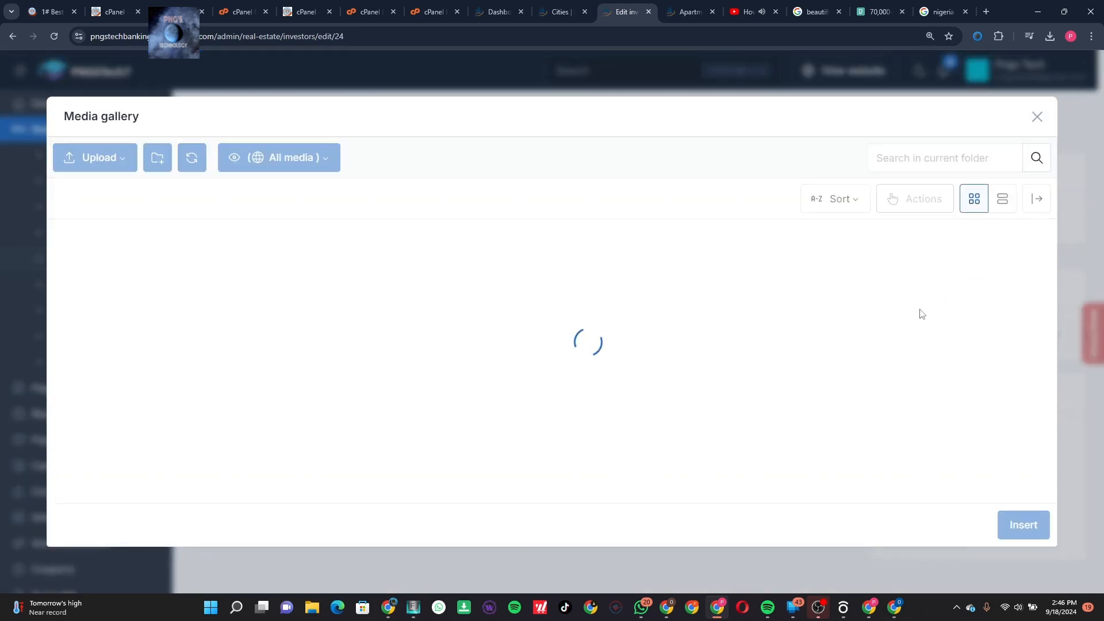
click(814, 408)
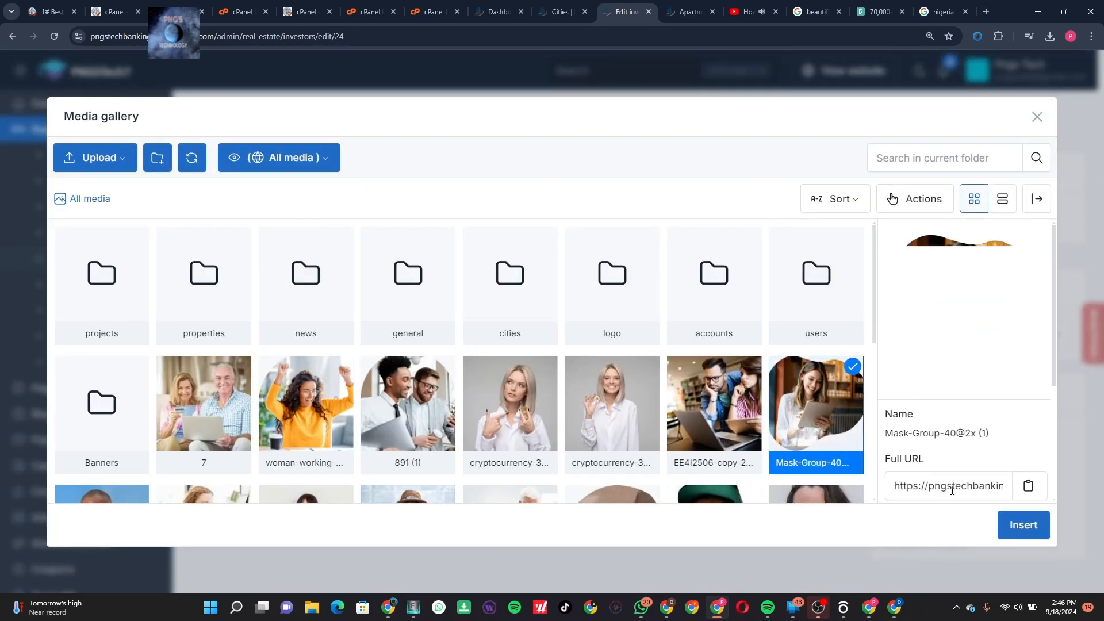
click(1022, 523)
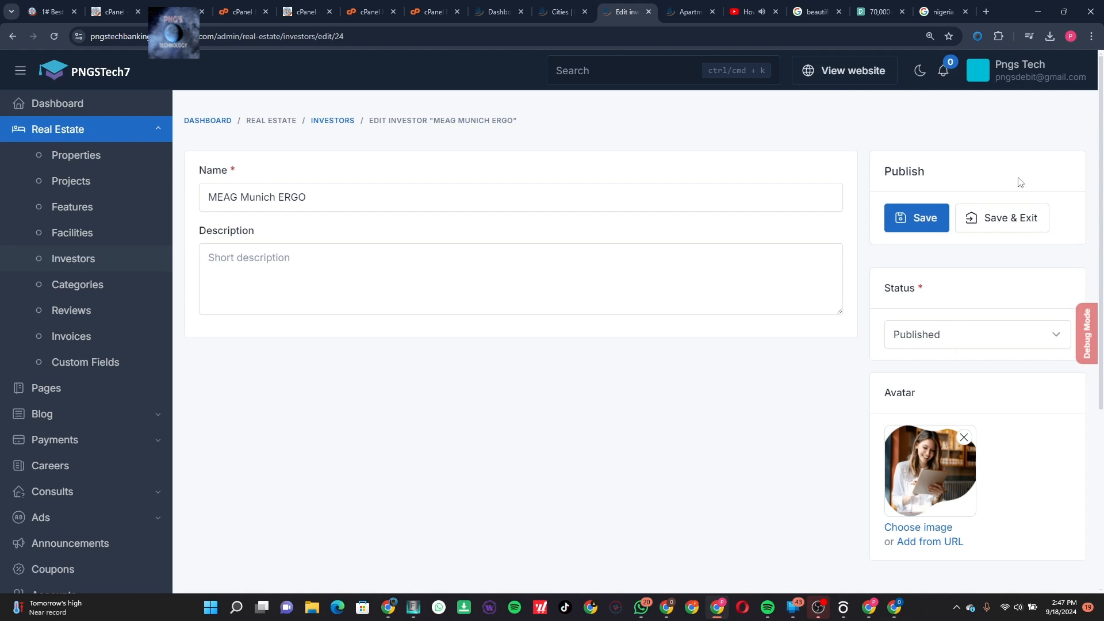
Step: Save and exit MEAG Munich ERGO, then set the HOOPP investor's avatar to young-woman-holding-mobile-phone-in-office-PE9ARDR-780×650 and save and exit
click(1017, 221)
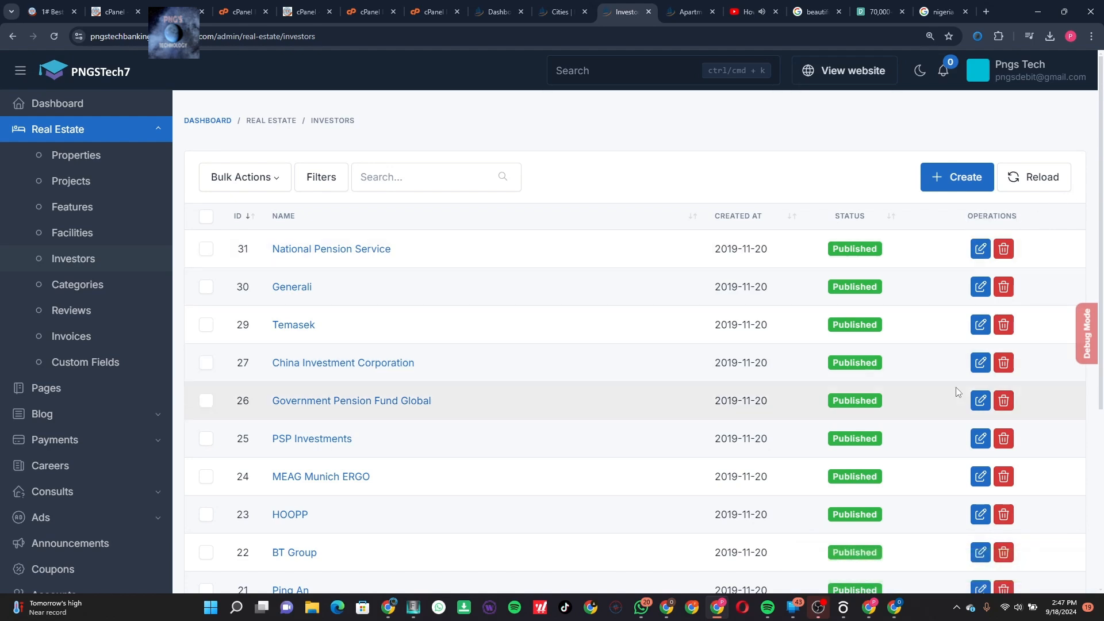
scroll(956, 387, down, 1)
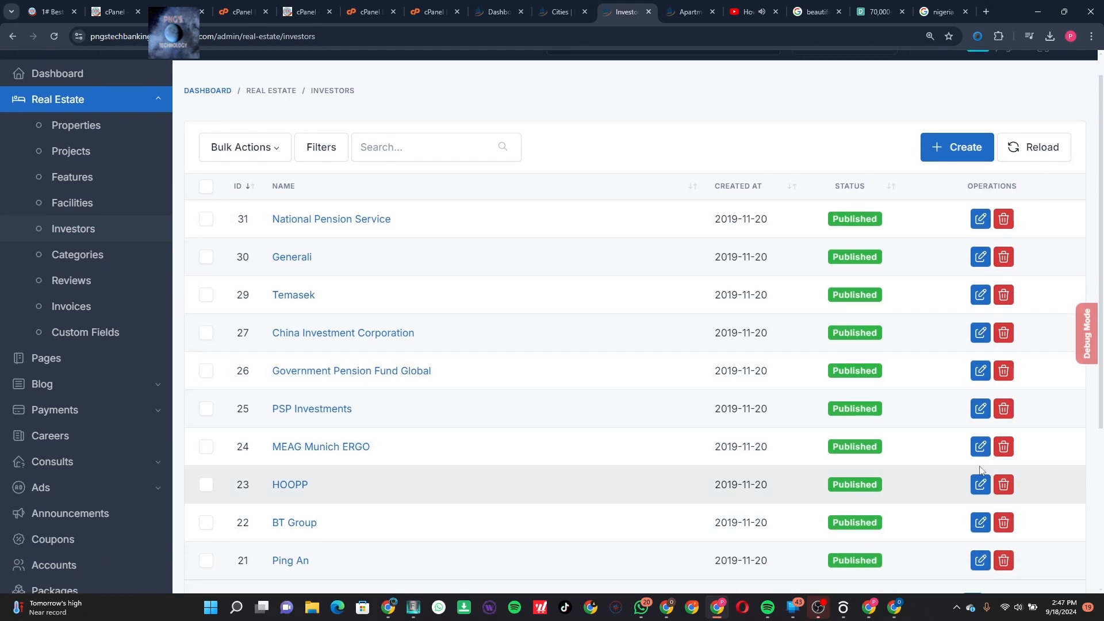
click(980, 493)
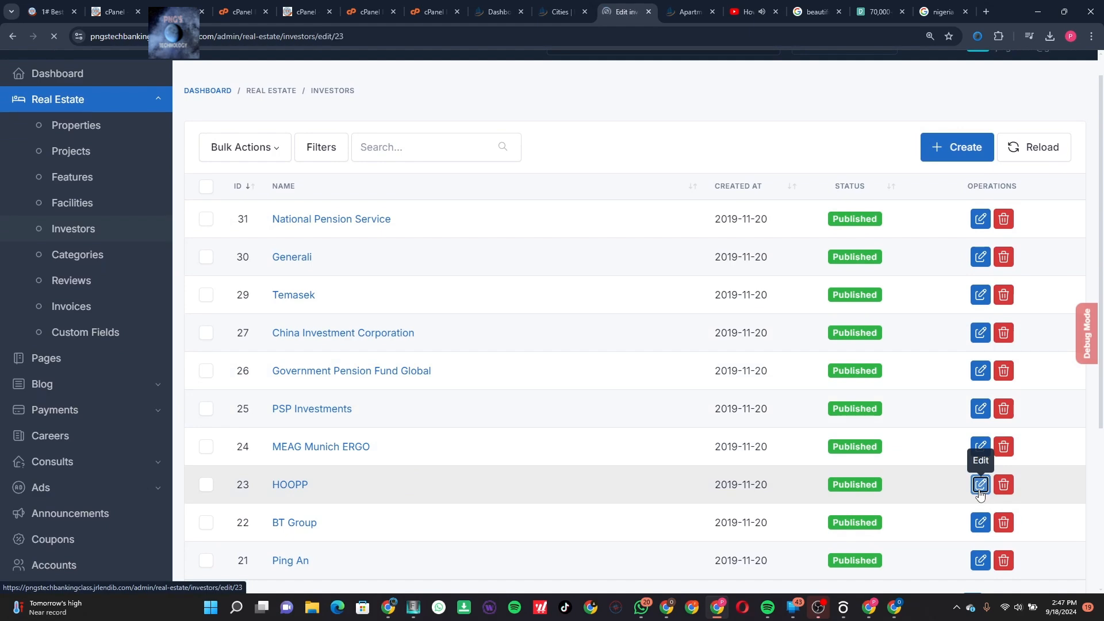
click(925, 488)
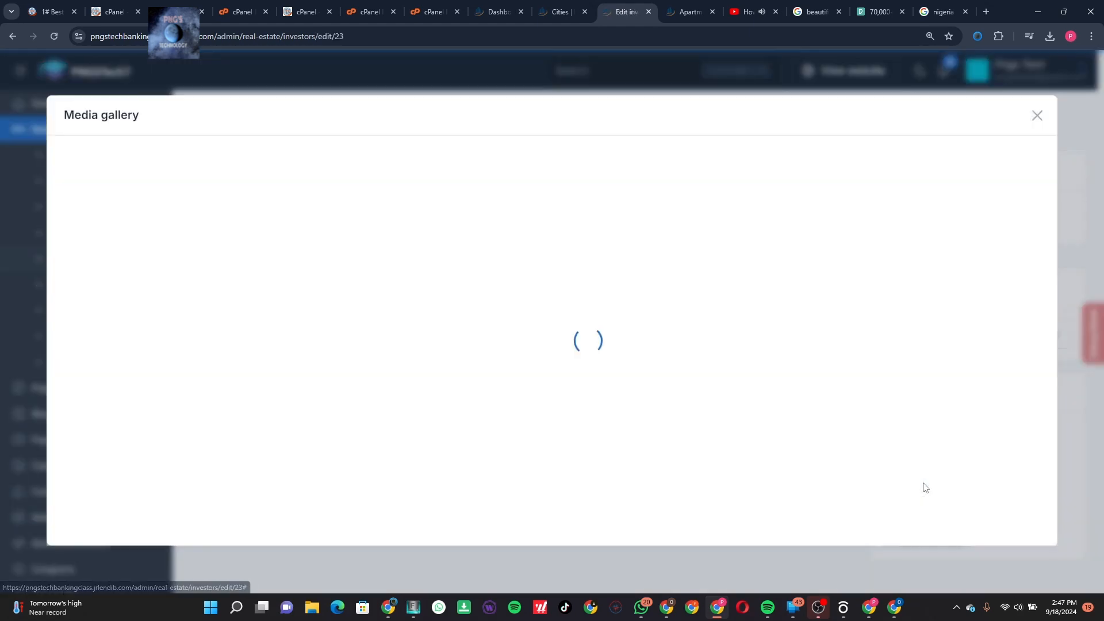
scroll(838, 422, down, 2)
scroll(838, 423, down, 1)
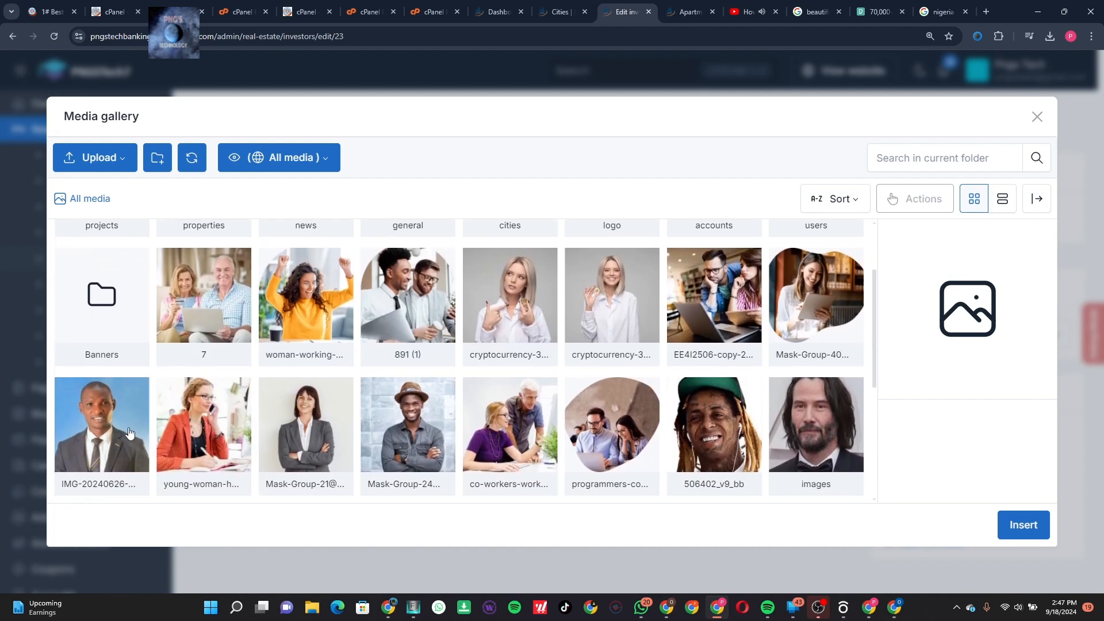
click(191, 432)
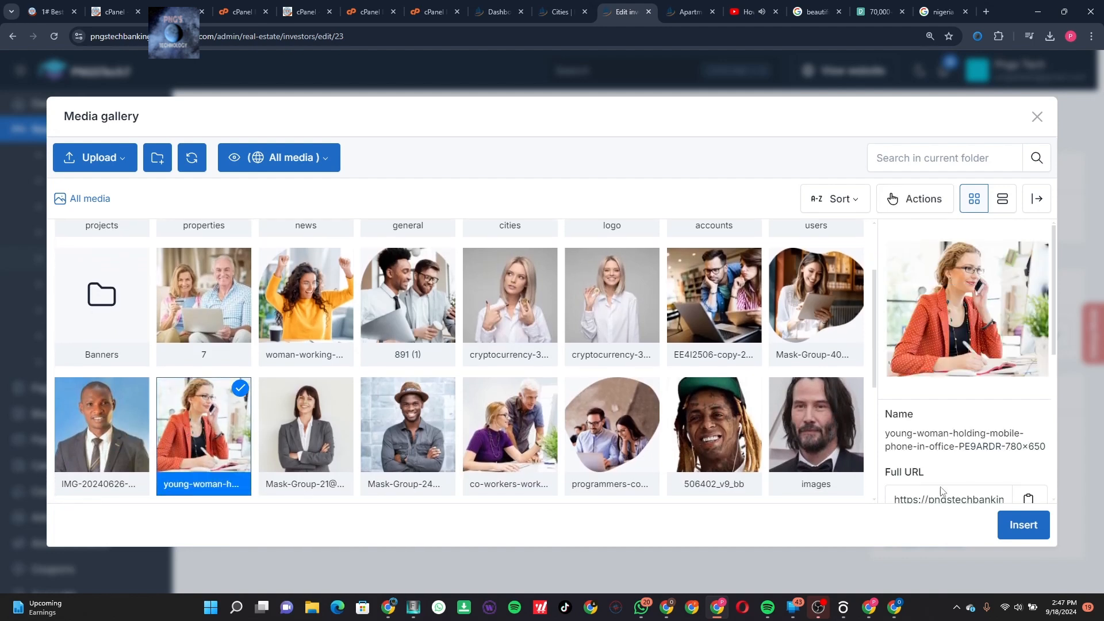
click(1017, 524)
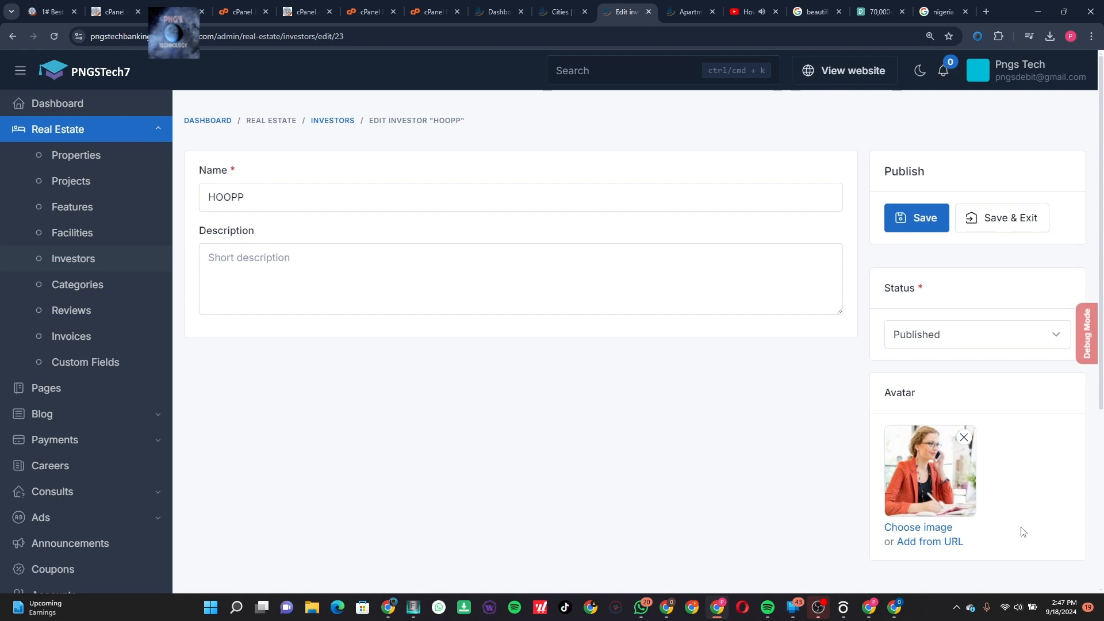
click(1016, 233)
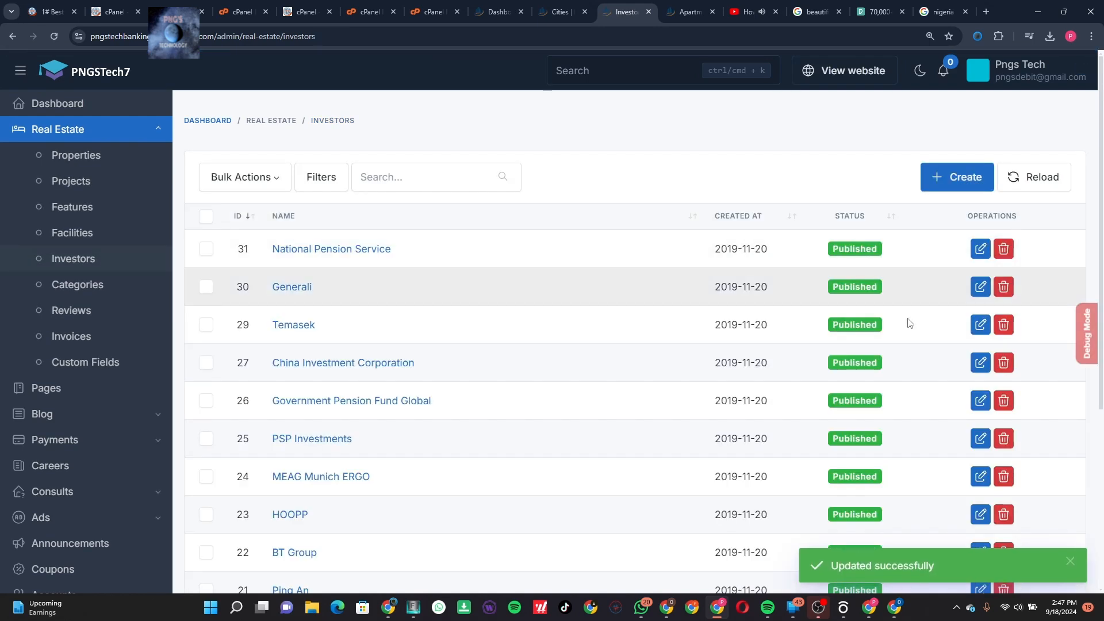
Step: Delete the investors Ping An (ID 21), New Jersey Division of Investment (ID 20), New York City ERS (ID 19) and State Super (ID 18)
scroll(912, 345, down, 2)
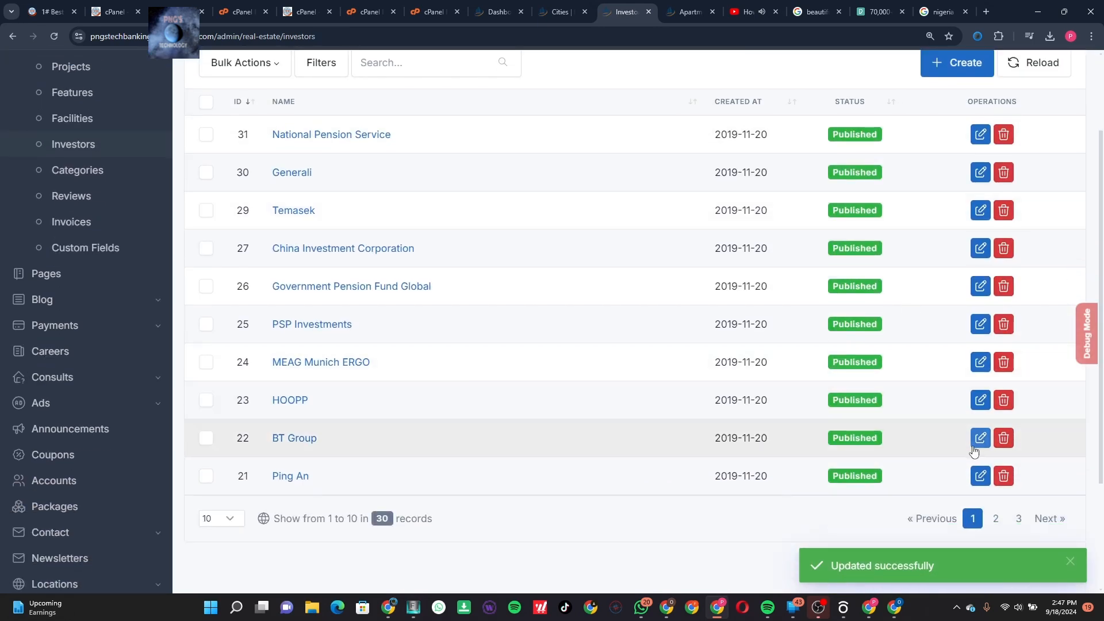
click(1003, 476)
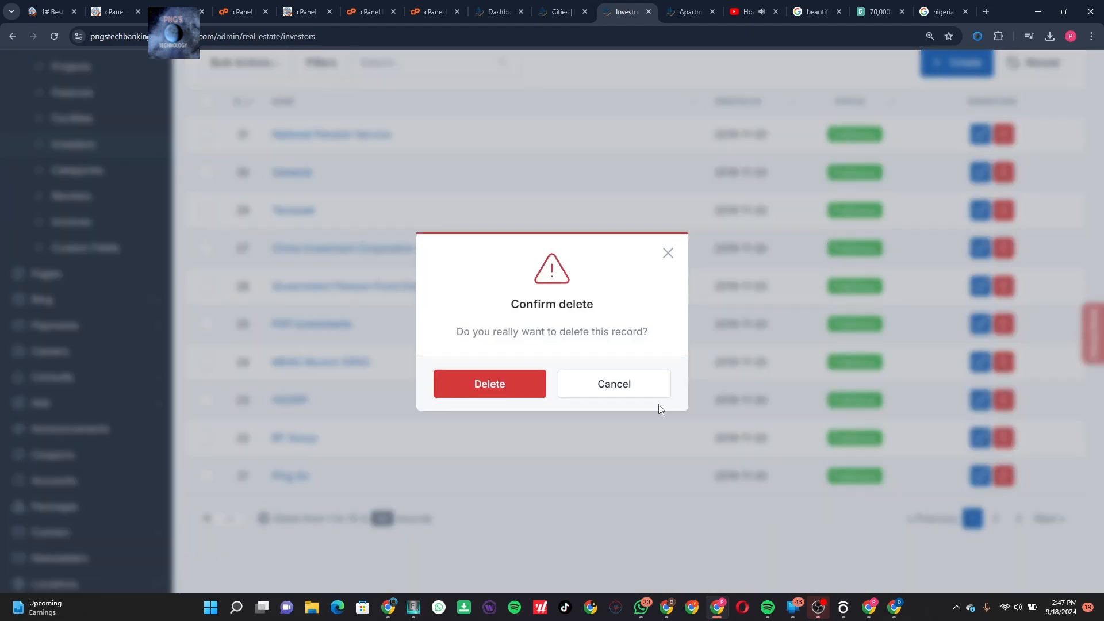
click(482, 384)
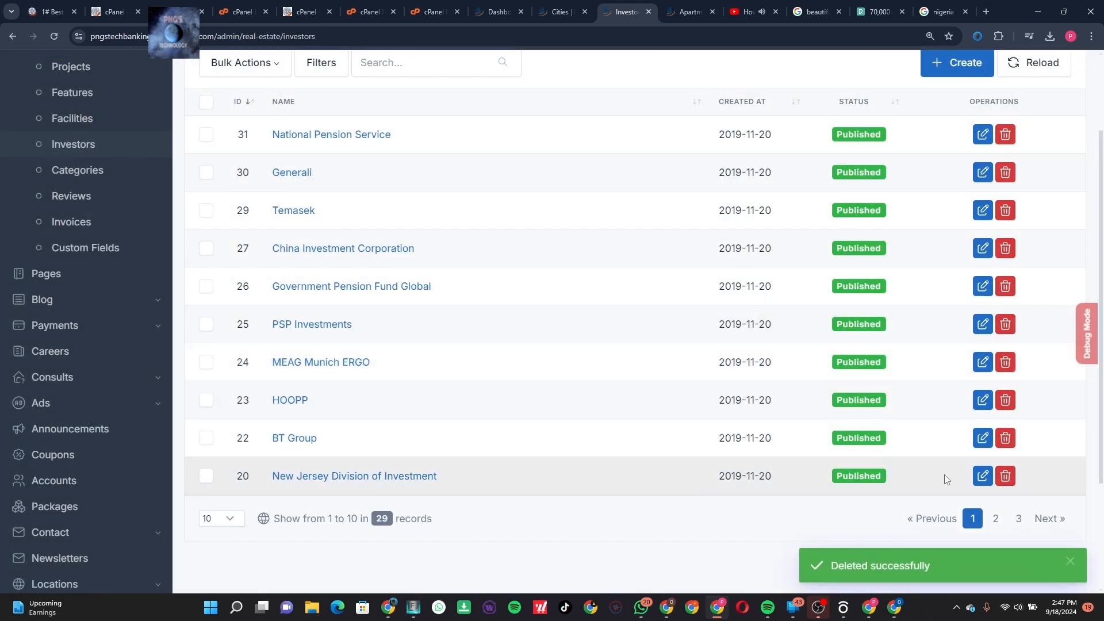
click(1005, 476)
click(463, 383)
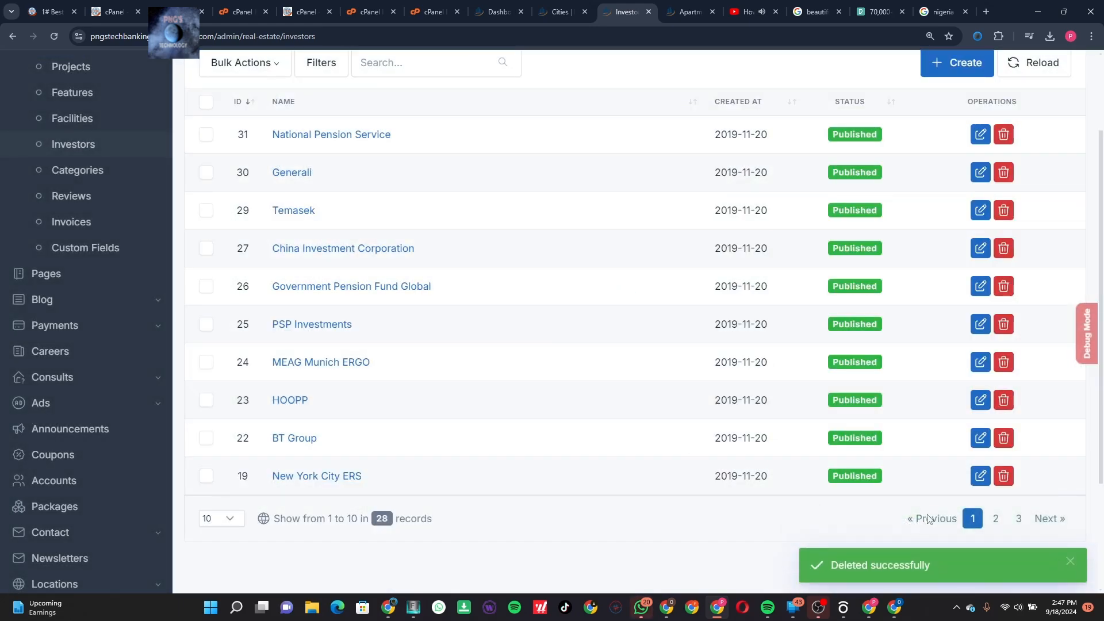
click(1003, 476)
click(516, 379)
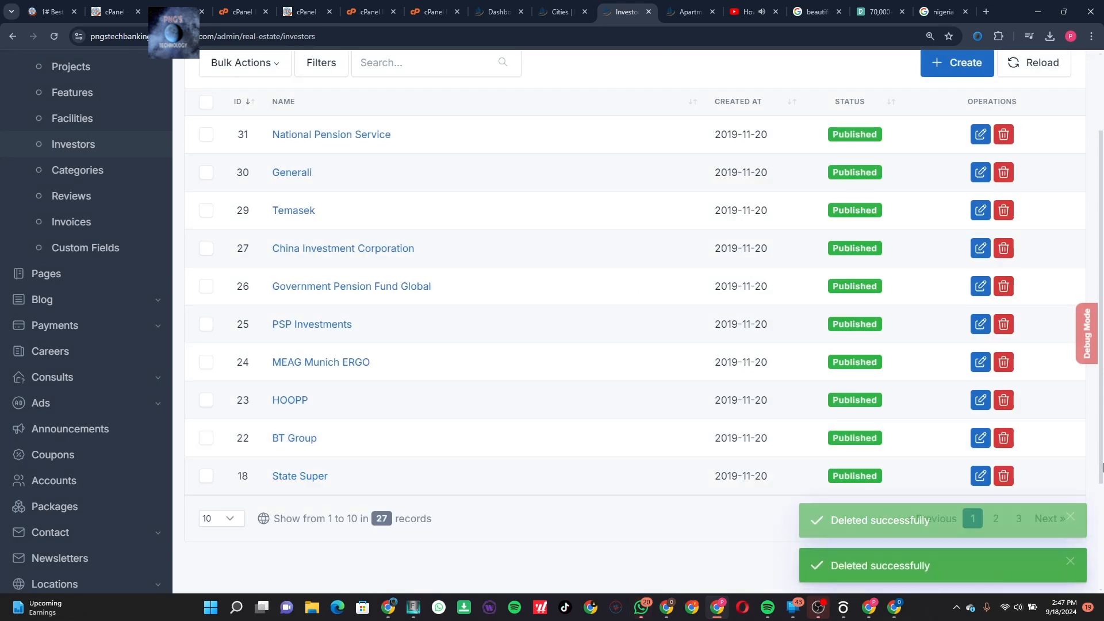
click(1003, 476)
click(523, 385)
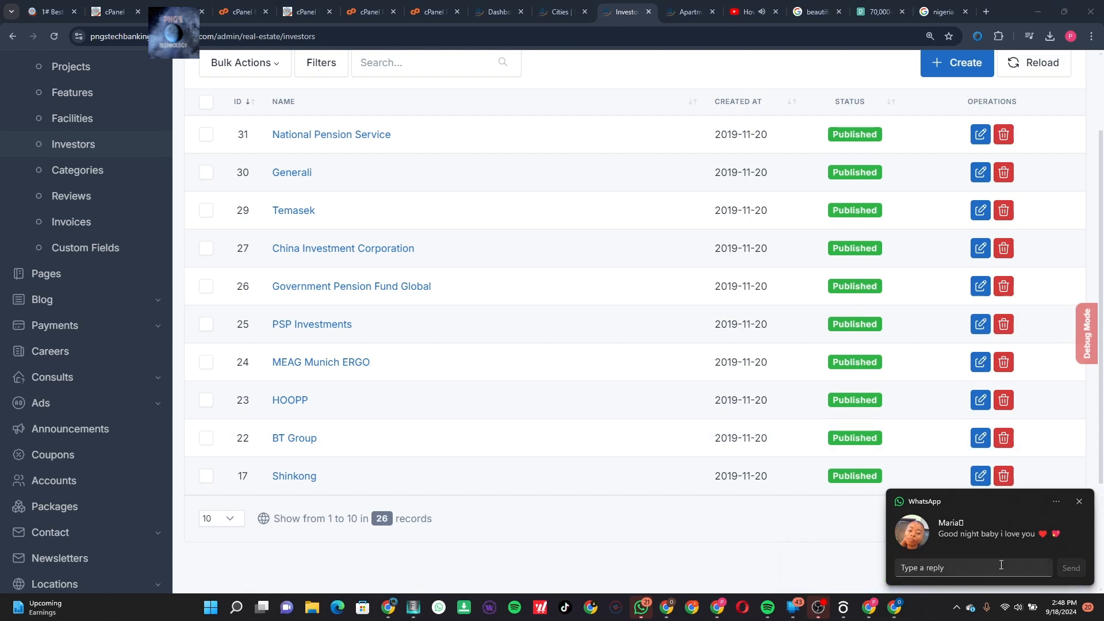
Step: Dismiss the chat notification and delete the investors Shinkong (ID 17), Rest Super (IDs 16 and 15) and Shinkong (ID 14)
click(1080, 501)
click(1004, 478)
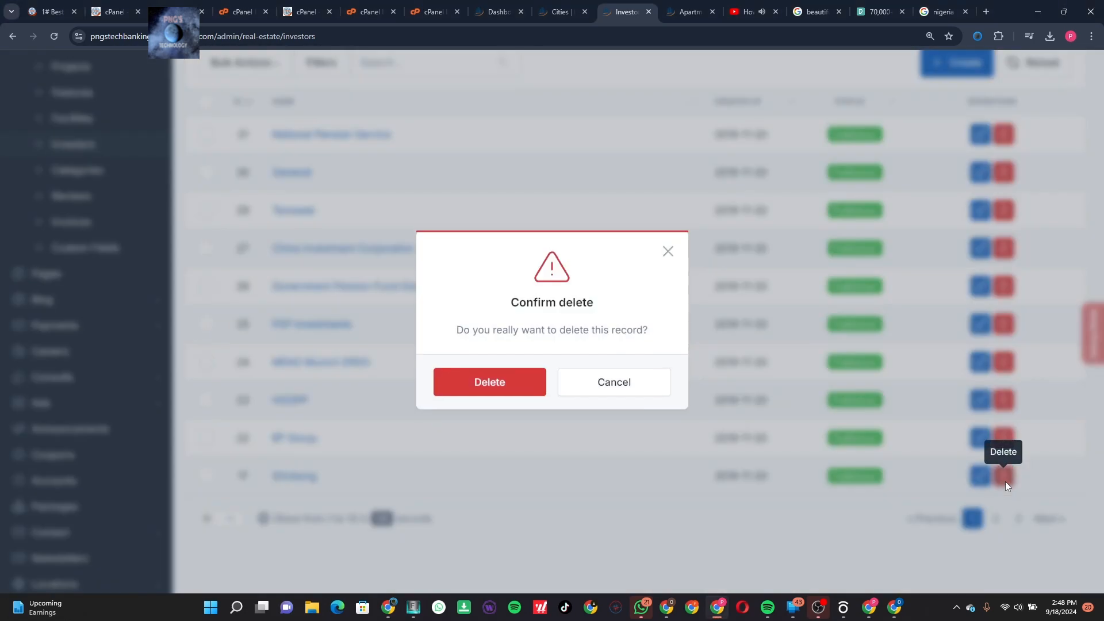
click(516, 372)
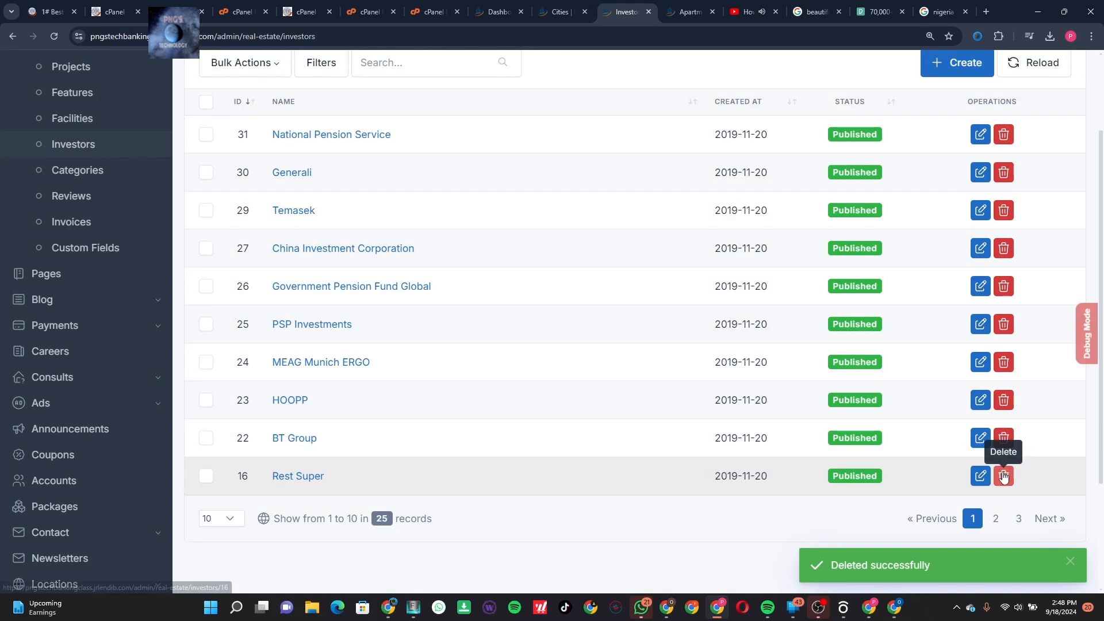
click(1003, 475)
click(498, 386)
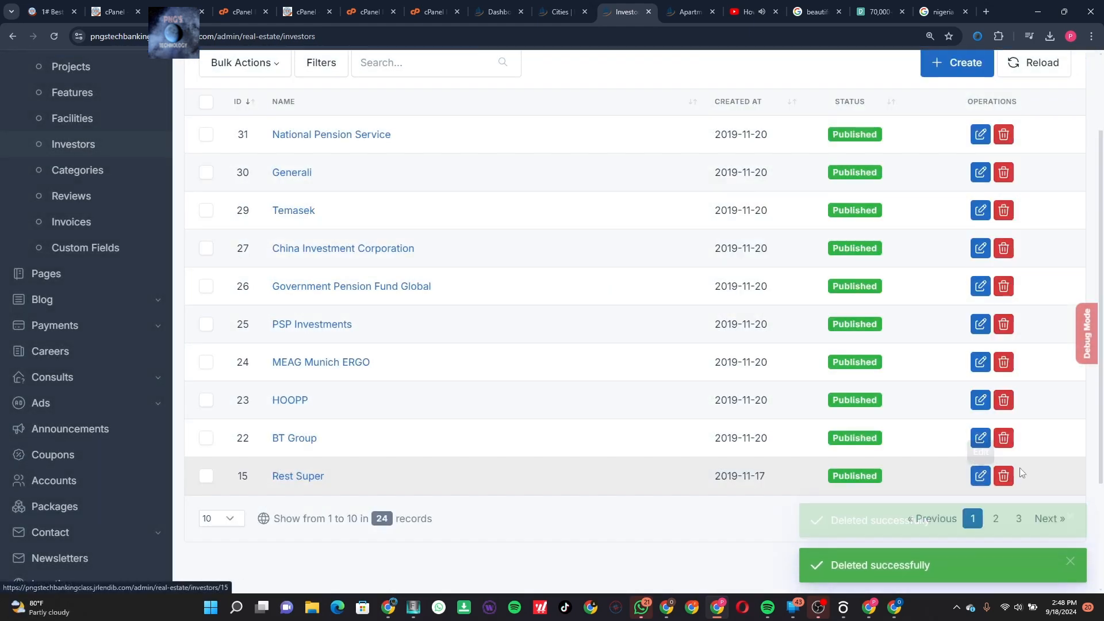
click(1003, 476)
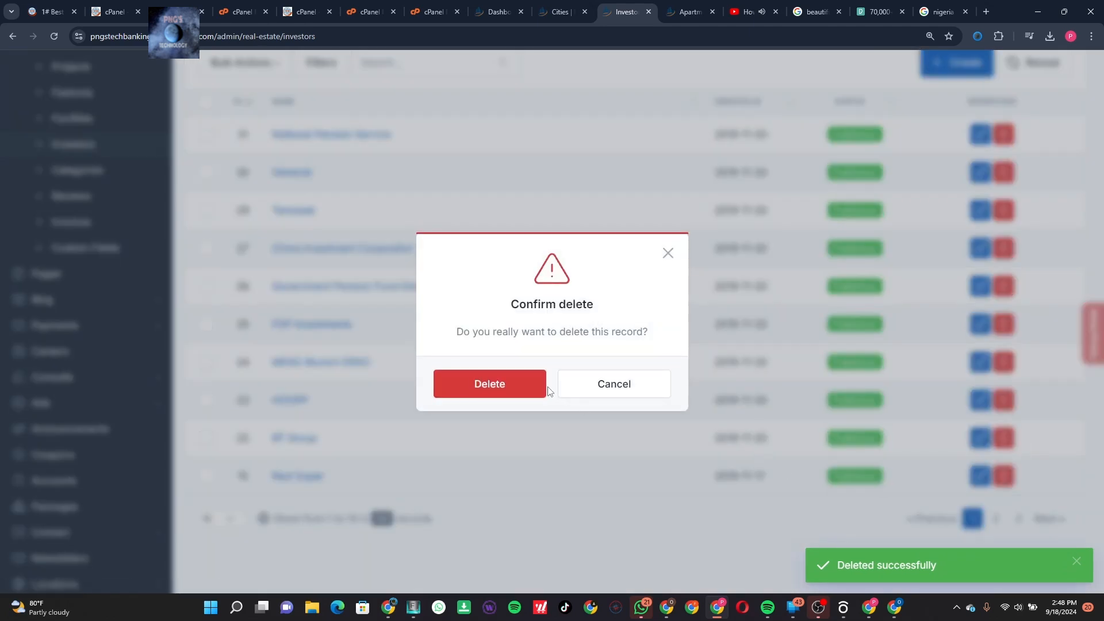
click(522, 389)
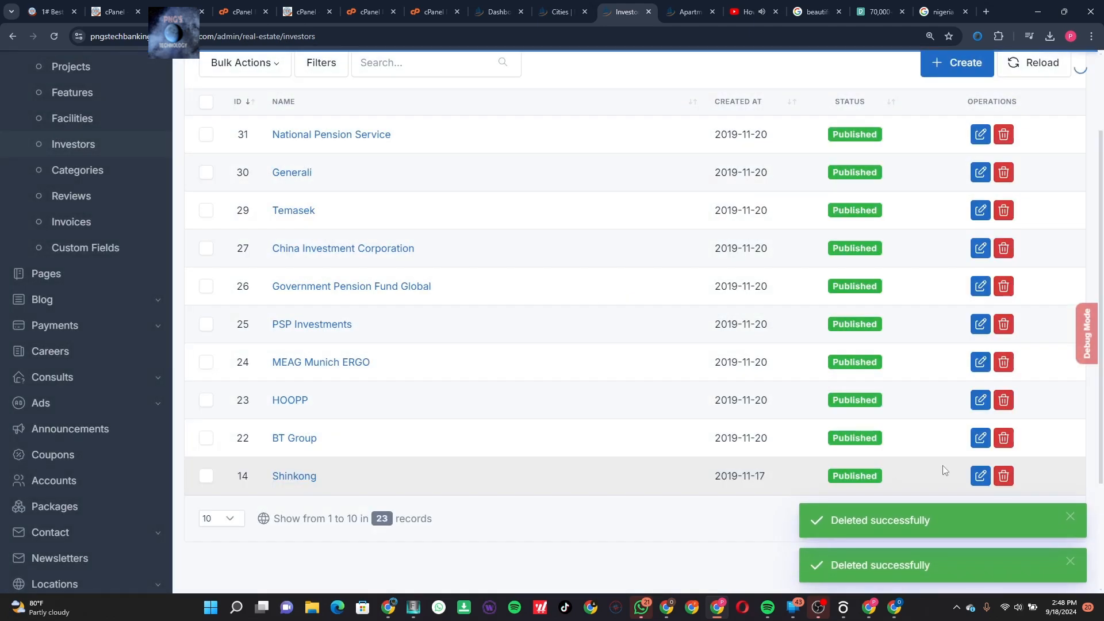
click(1004, 476)
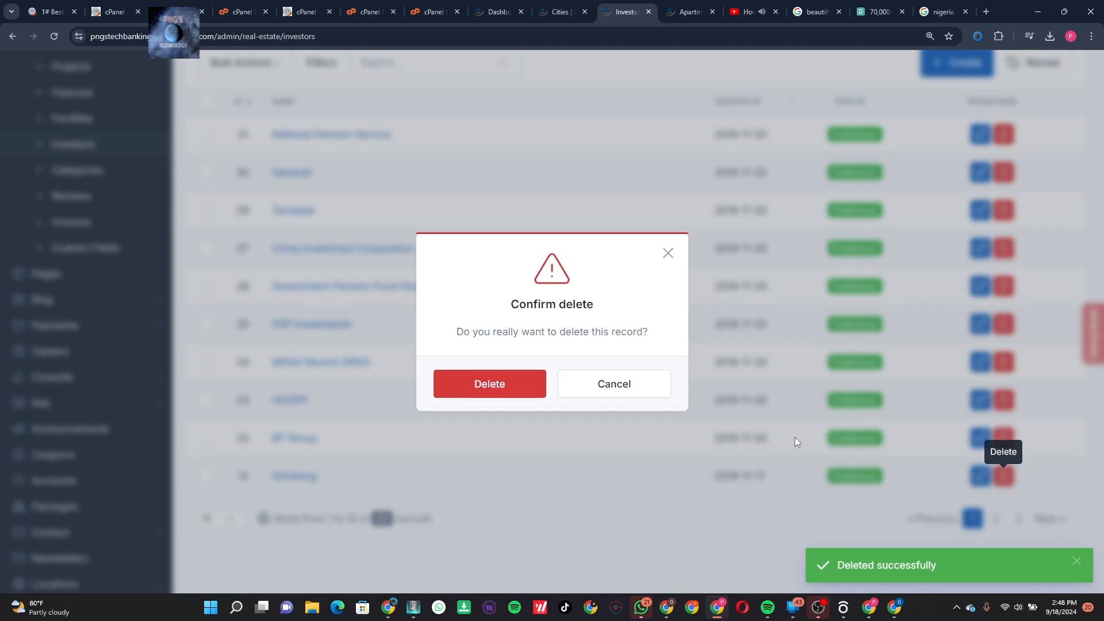
click(511, 394)
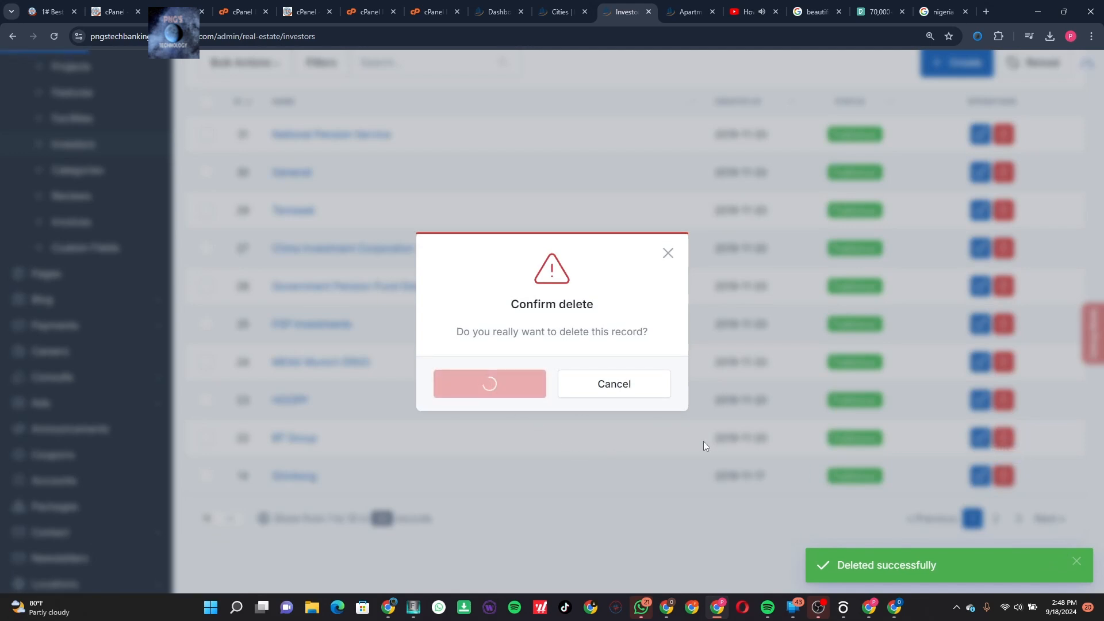
Step: Delete the investors State Super (ID 13), New York City ERS (ID 12), New Jersey Division of Investment (ID 11) and Ping An (ID 10)
click(1004, 476)
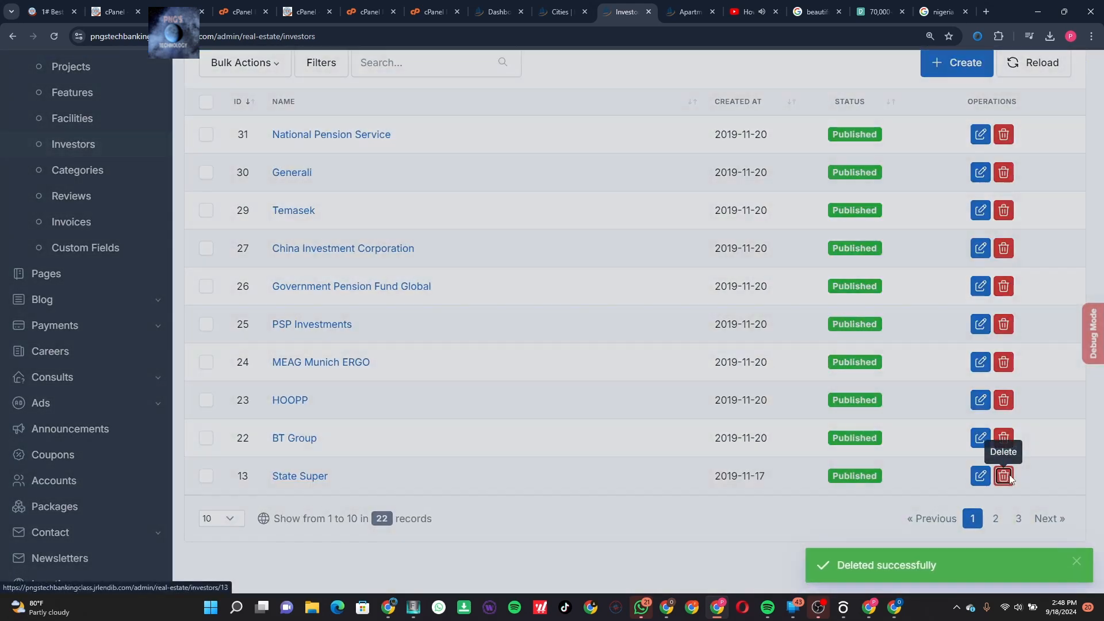
click(523, 390)
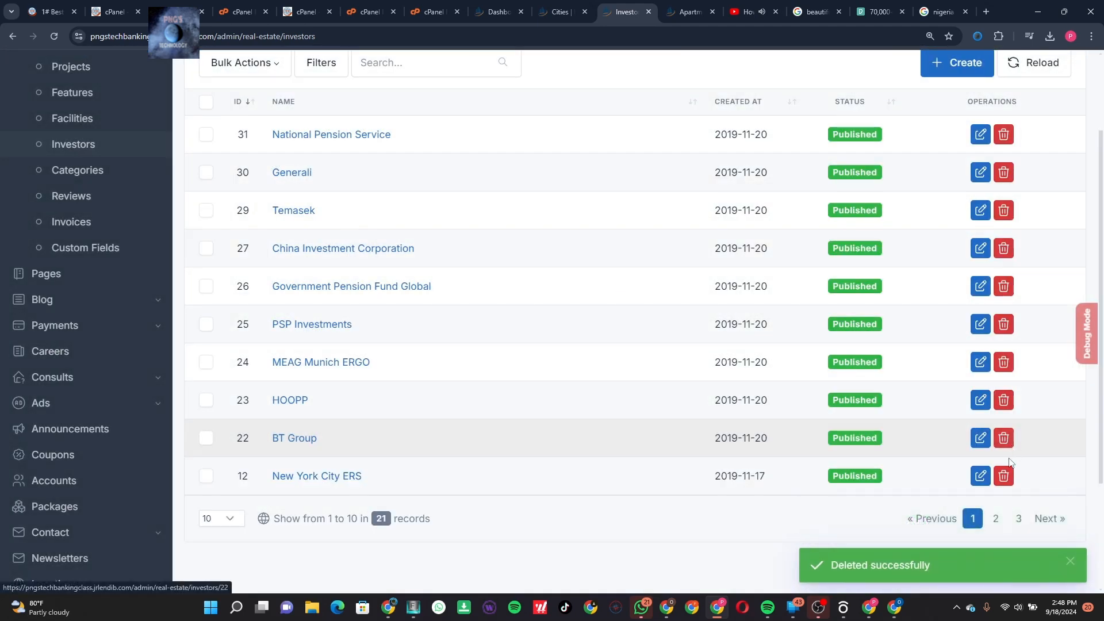
click(1003, 477)
click(523, 386)
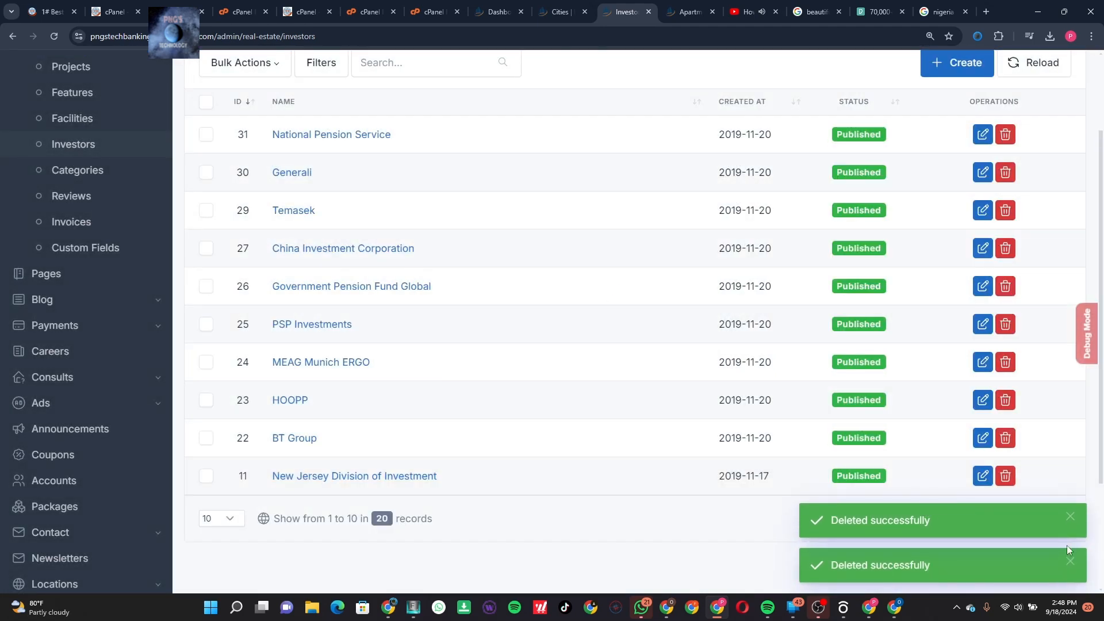
click(1006, 477)
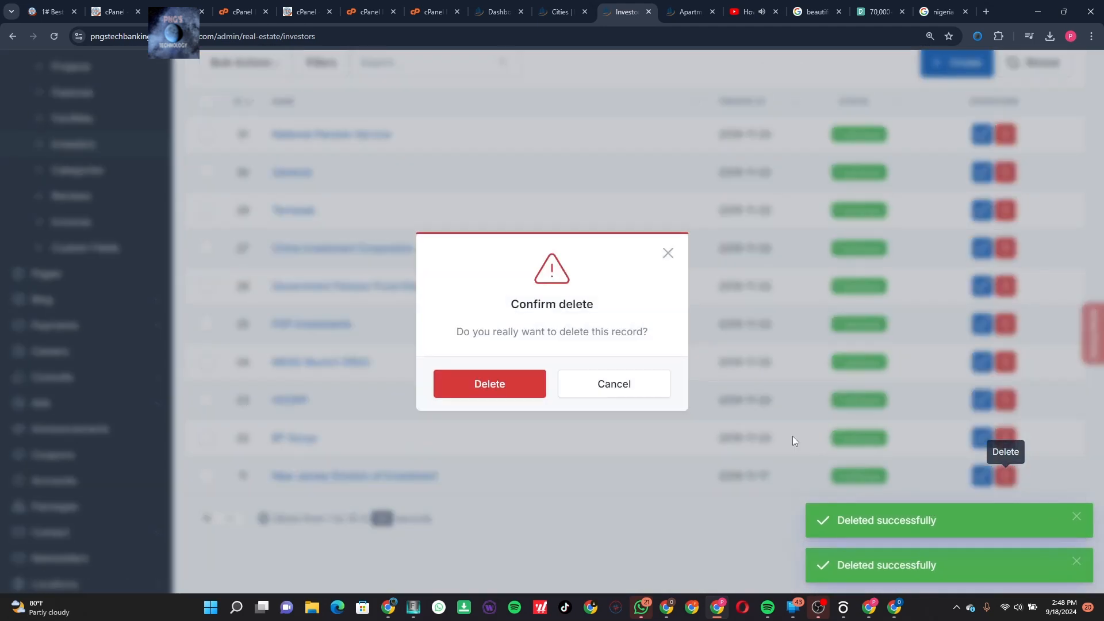
click(516, 395)
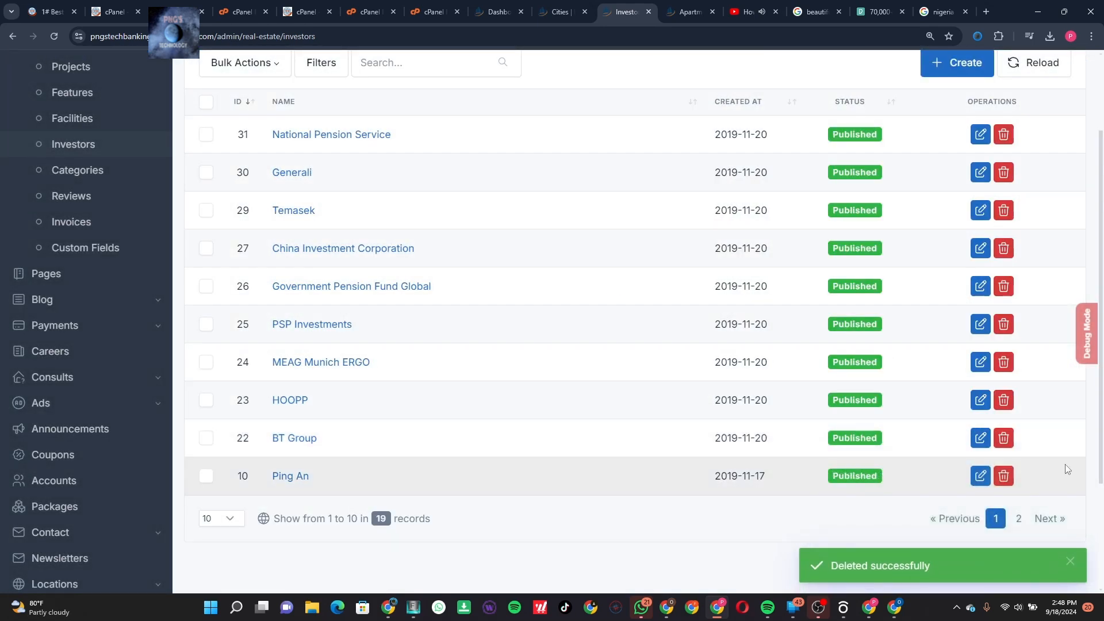
click(1004, 476)
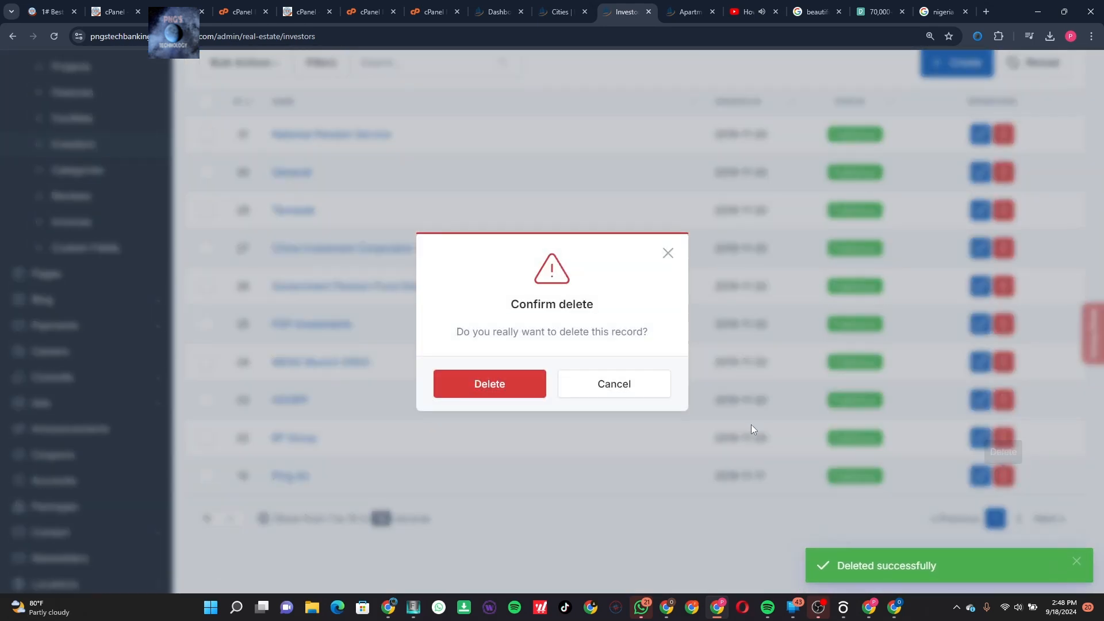
click(520, 389)
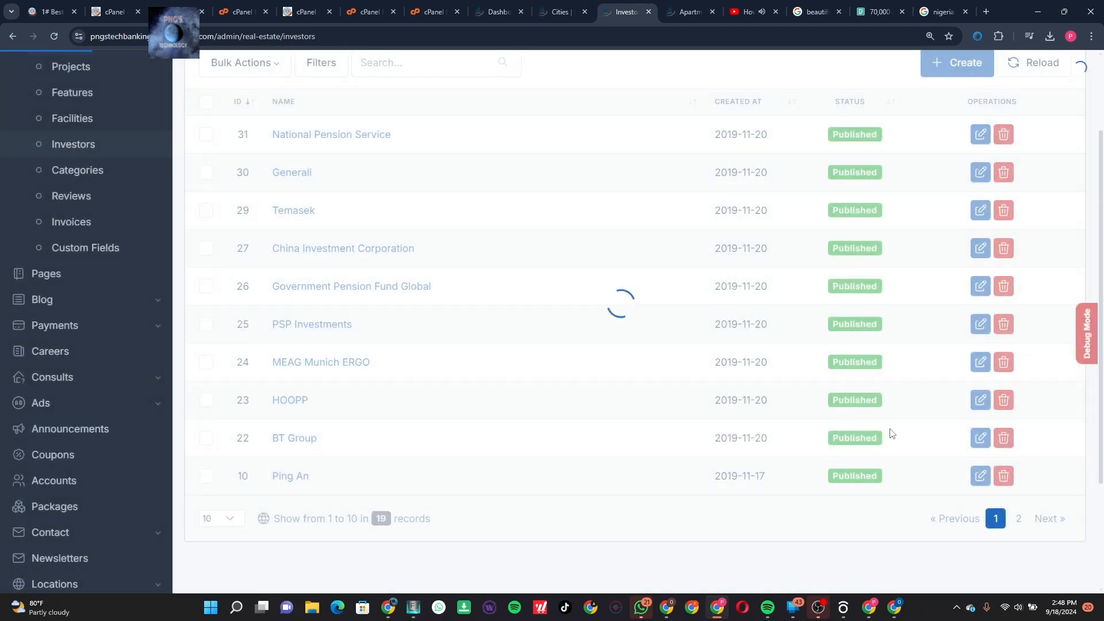
Step: Delete the investors BT Group (ID 9), HOOPP (ID 8) and MEAG Munich ERGO (ID 7)
click(1004, 475)
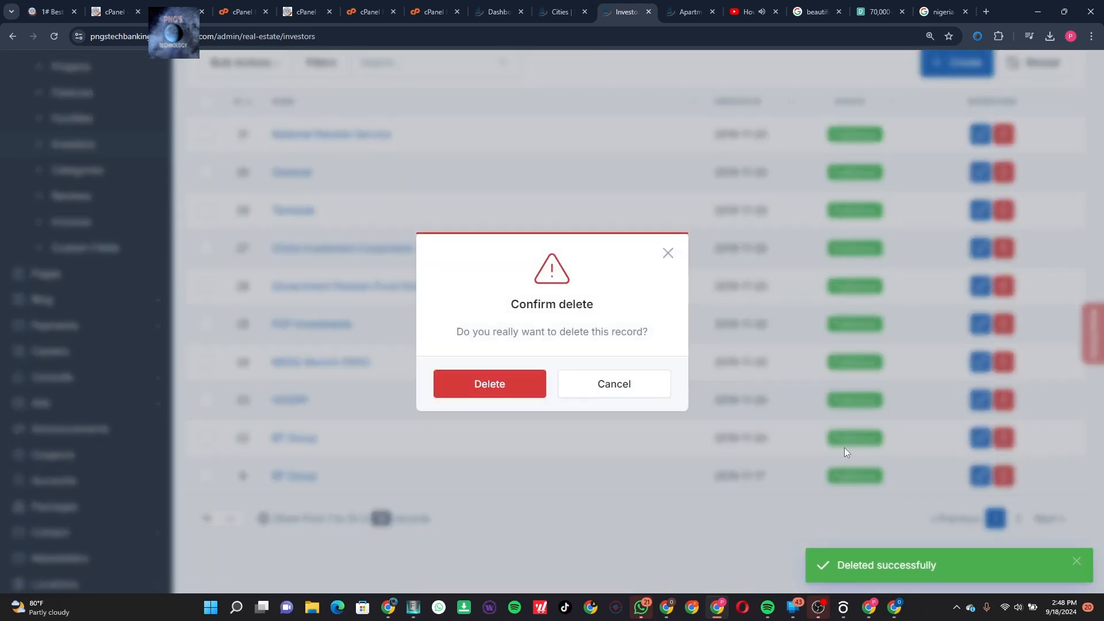
click(537, 387)
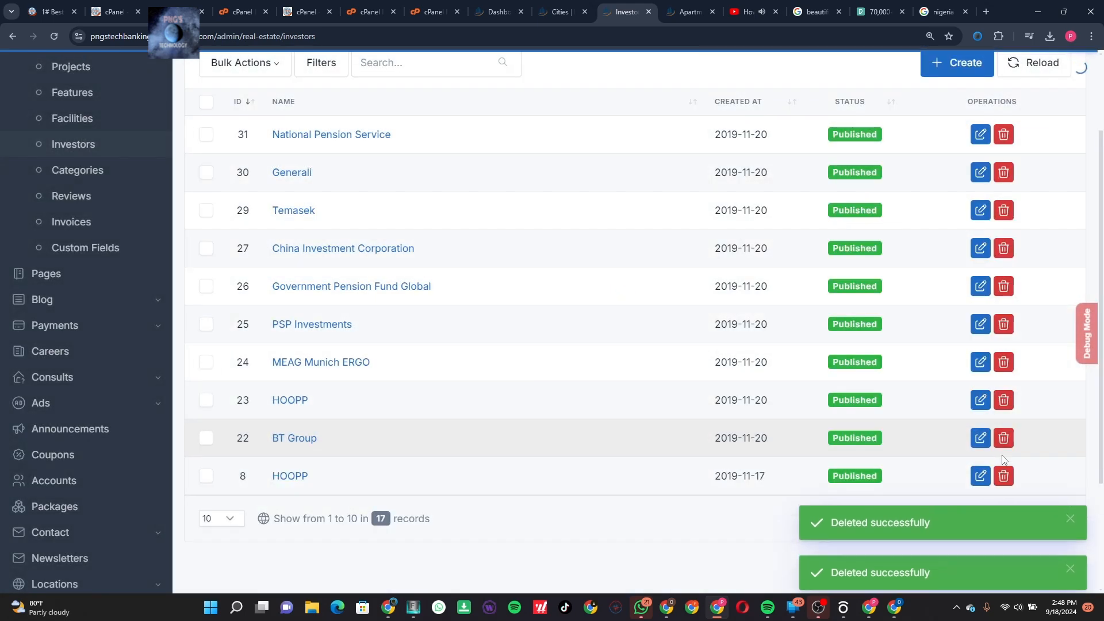
click(1004, 476)
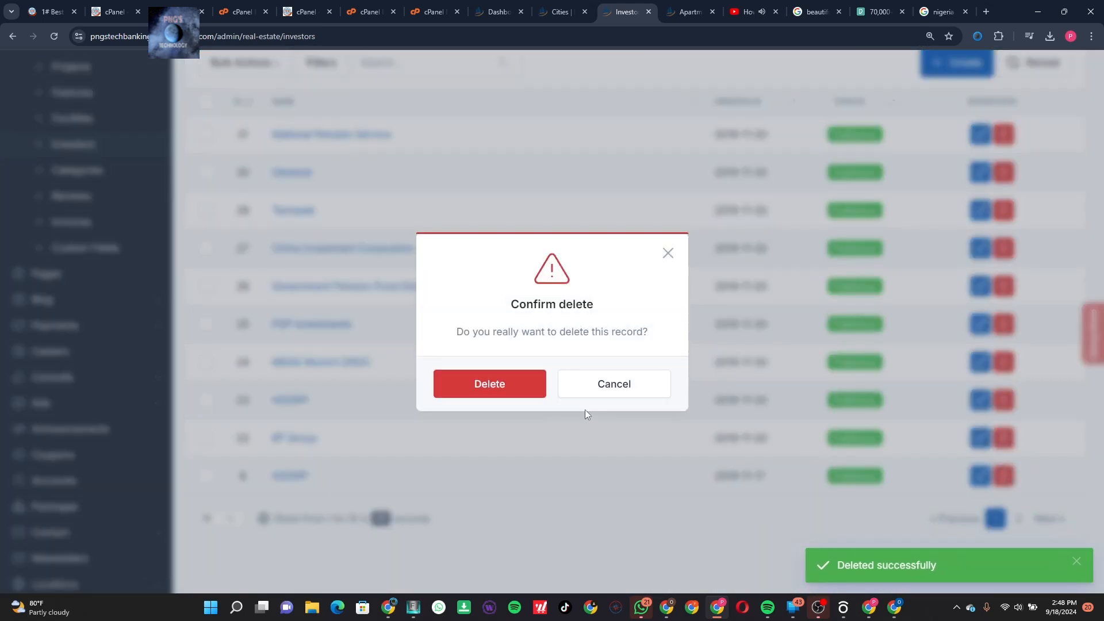
click(530, 395)
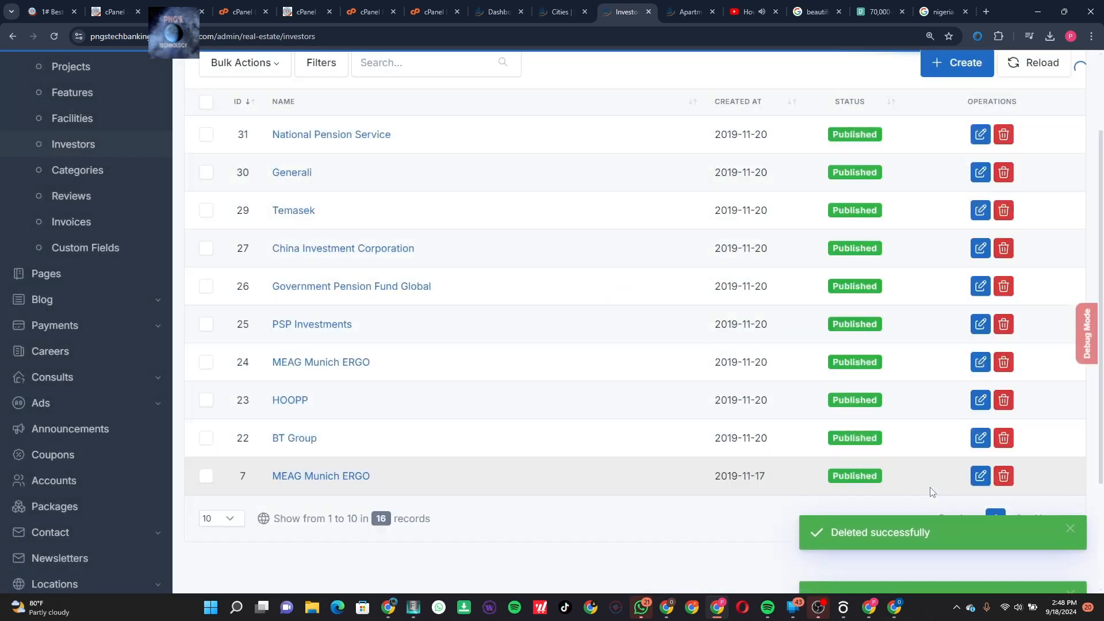
click(1003, 478)
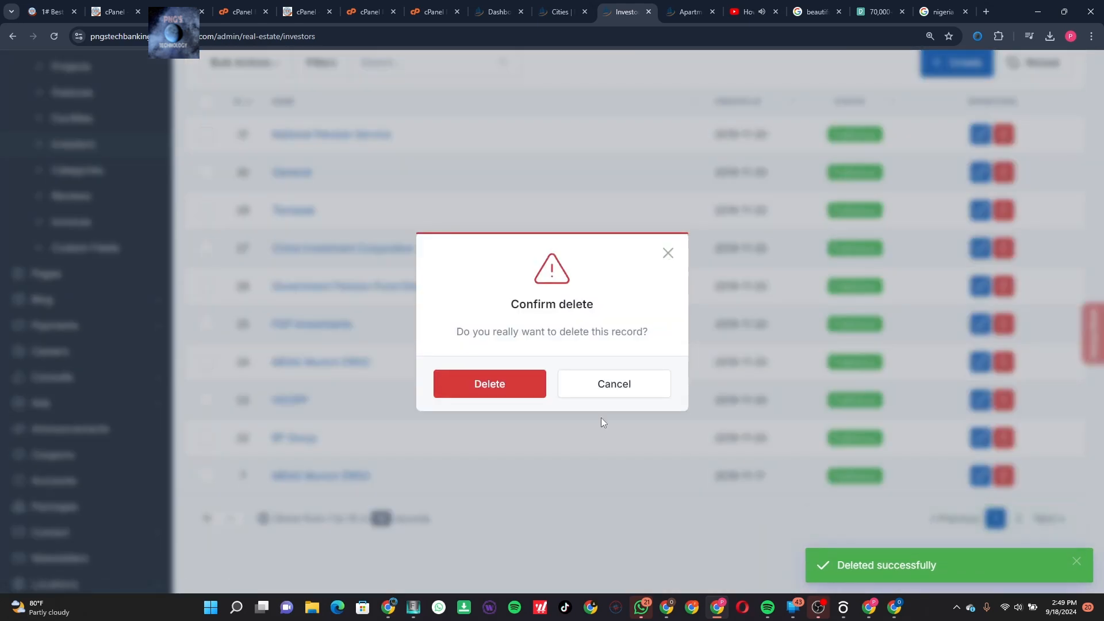
click(529, 394)
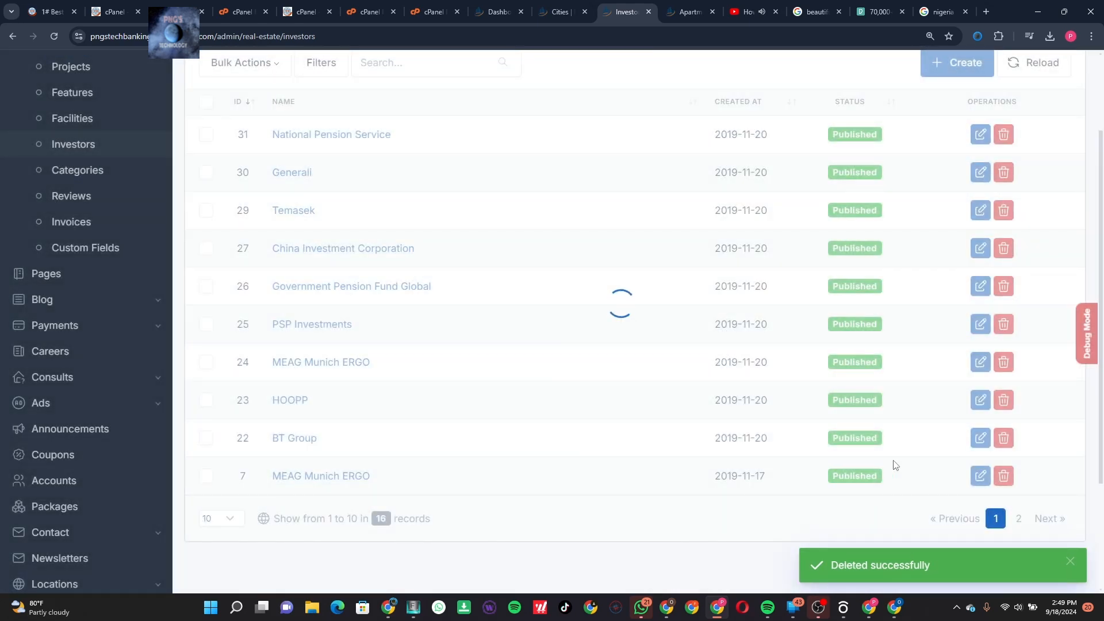
Step: Delete the investors PSP Investments (ID 6), Government Pension Fund Global (ID 5) and China Investment Corporation (ID 4)
click(1003, 476)
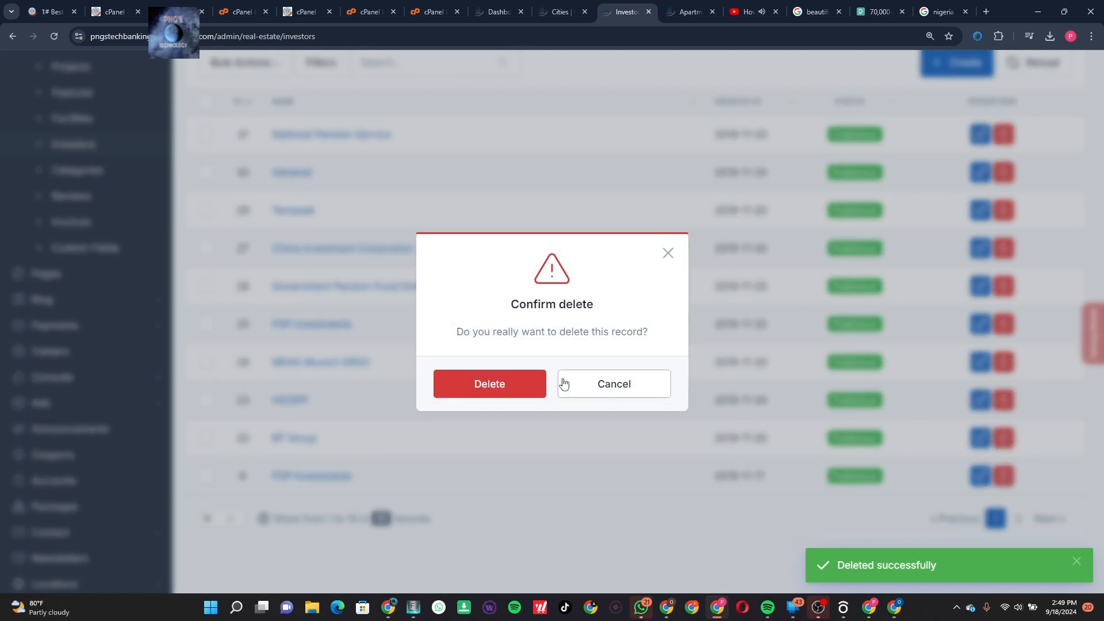
click(523, 385)
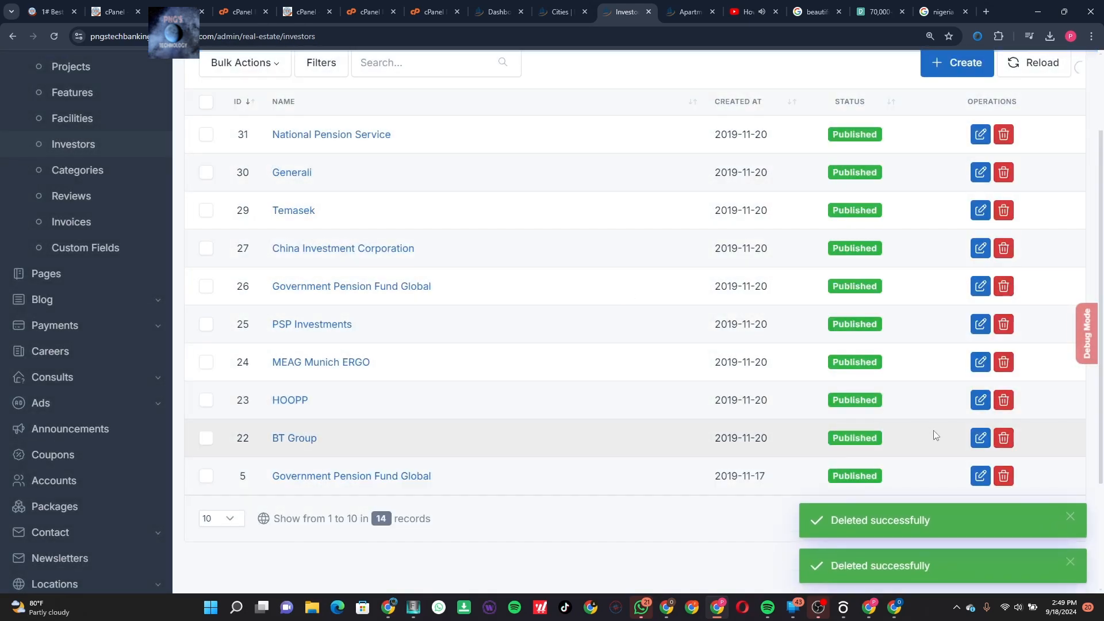
click(1000, 470)
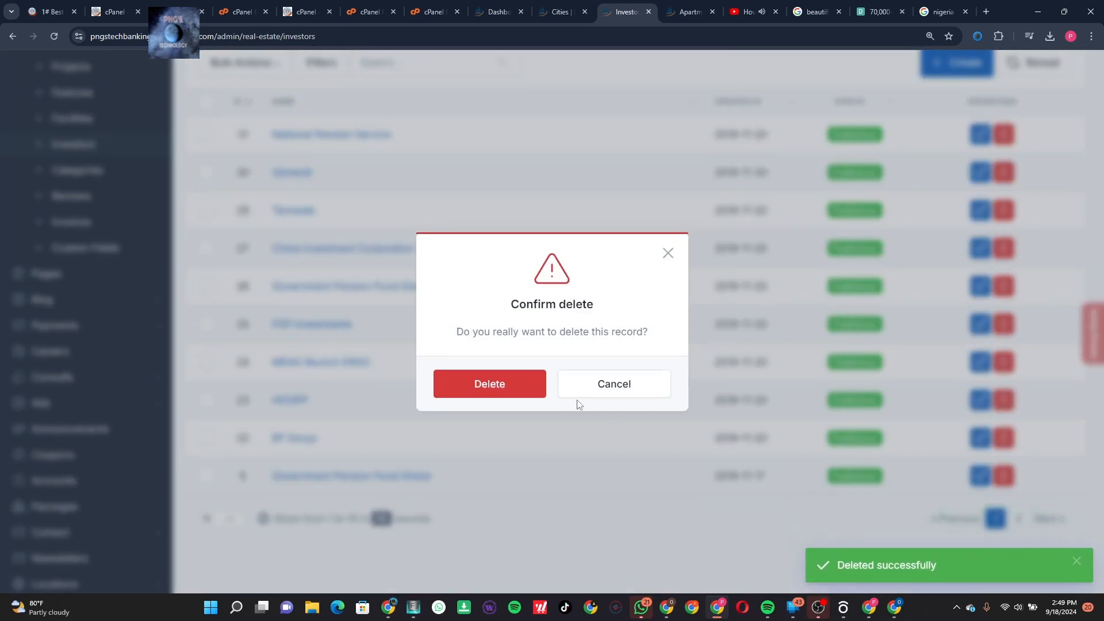
click(516, 386)
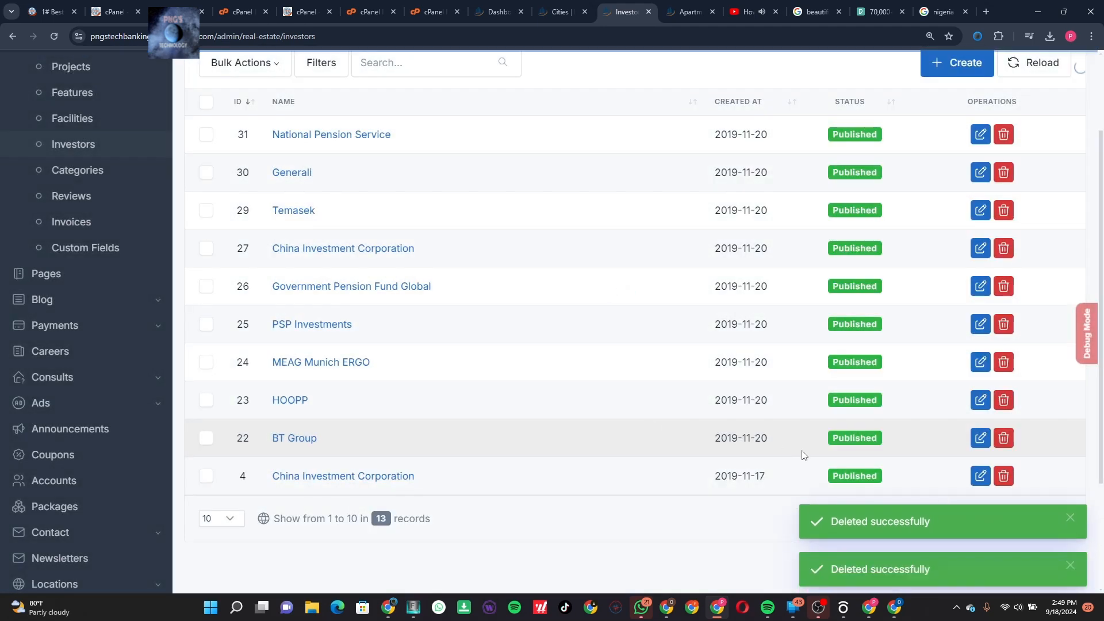
click(1003, 475)
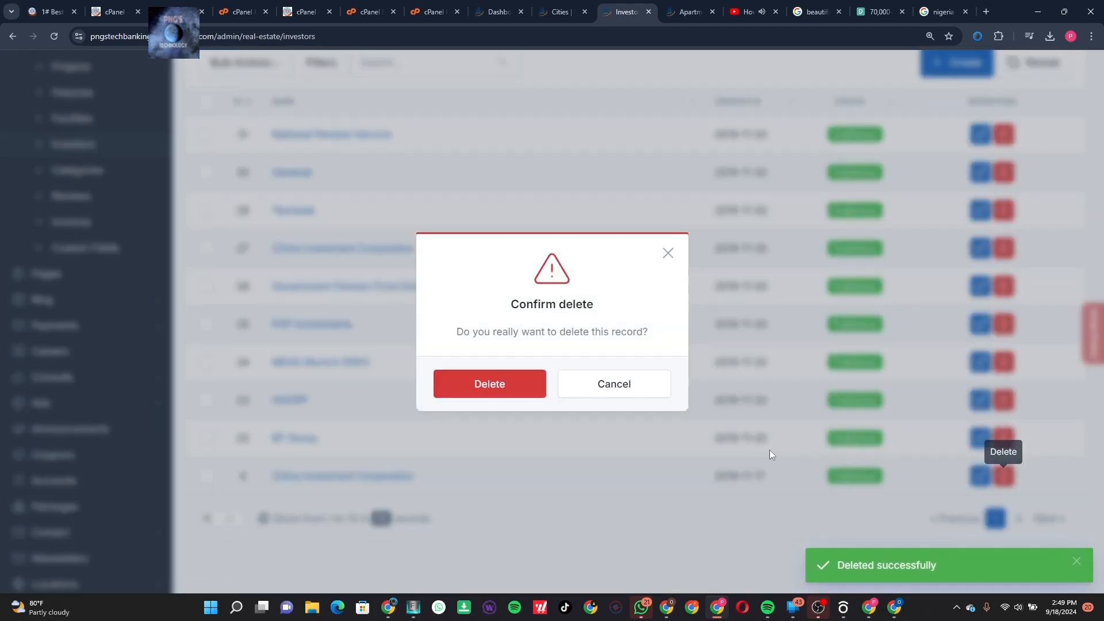
click(517, 385)
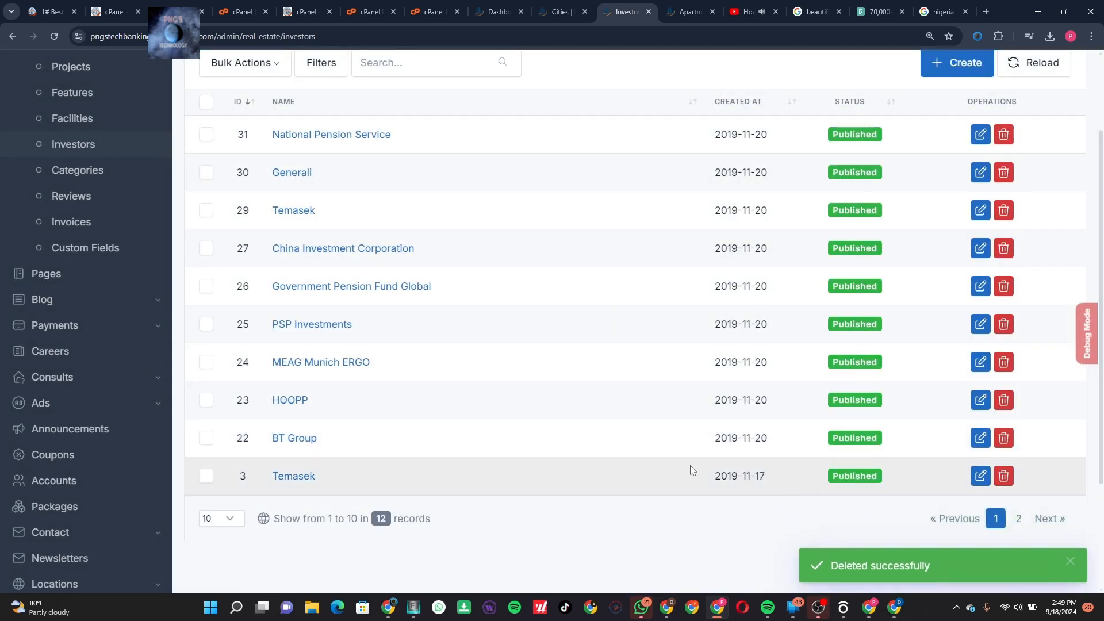
Step: Set the avatar of the Temasek investor (ID 3) to Mask-Group-21@2x and save and exit
click(983, 475)
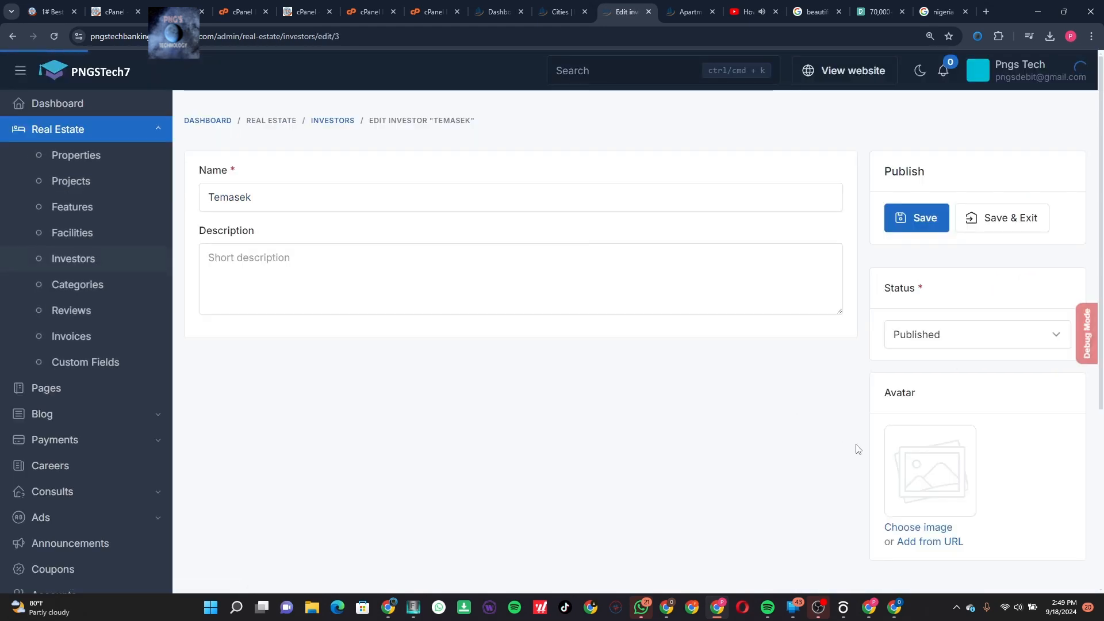
click(931, 470)
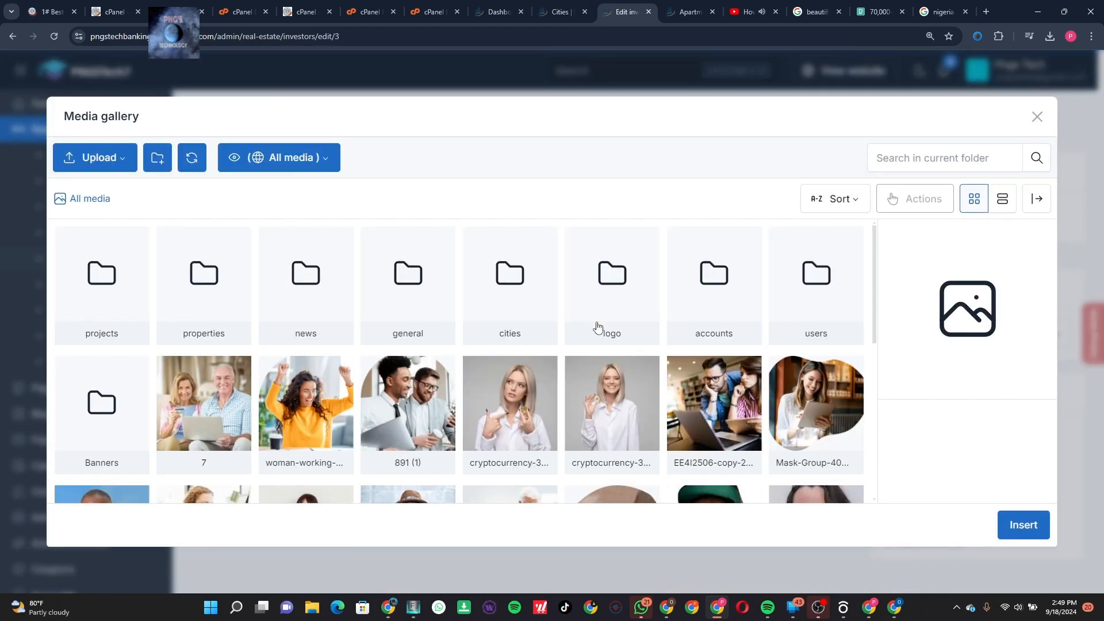
scroll(387, 439, down, 1)
scroll(387, 440, down, 1)
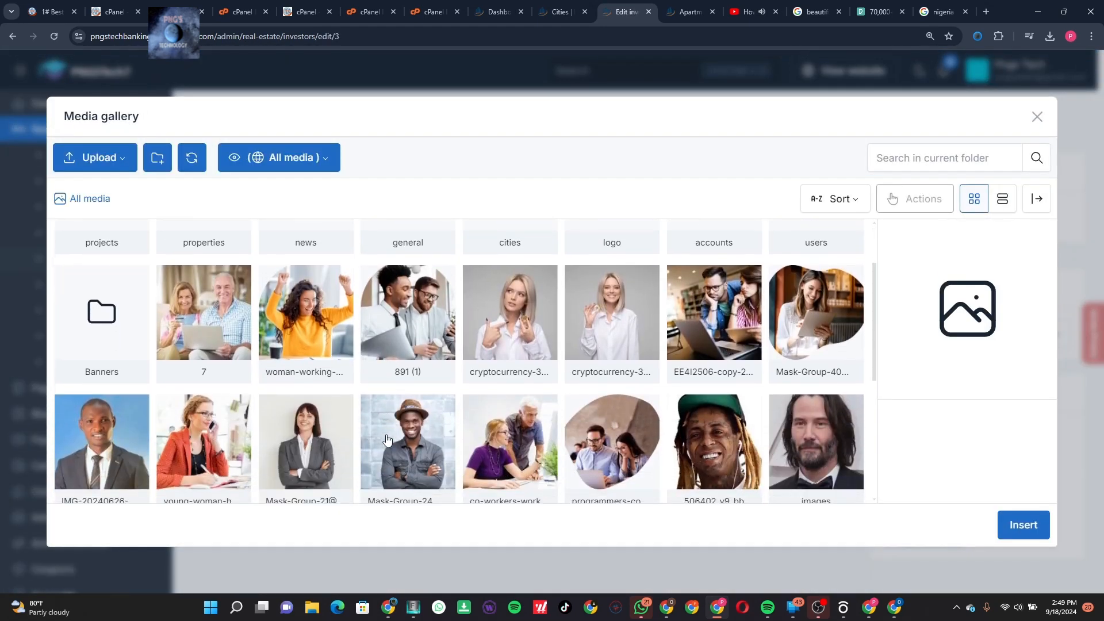
click(317, 463)
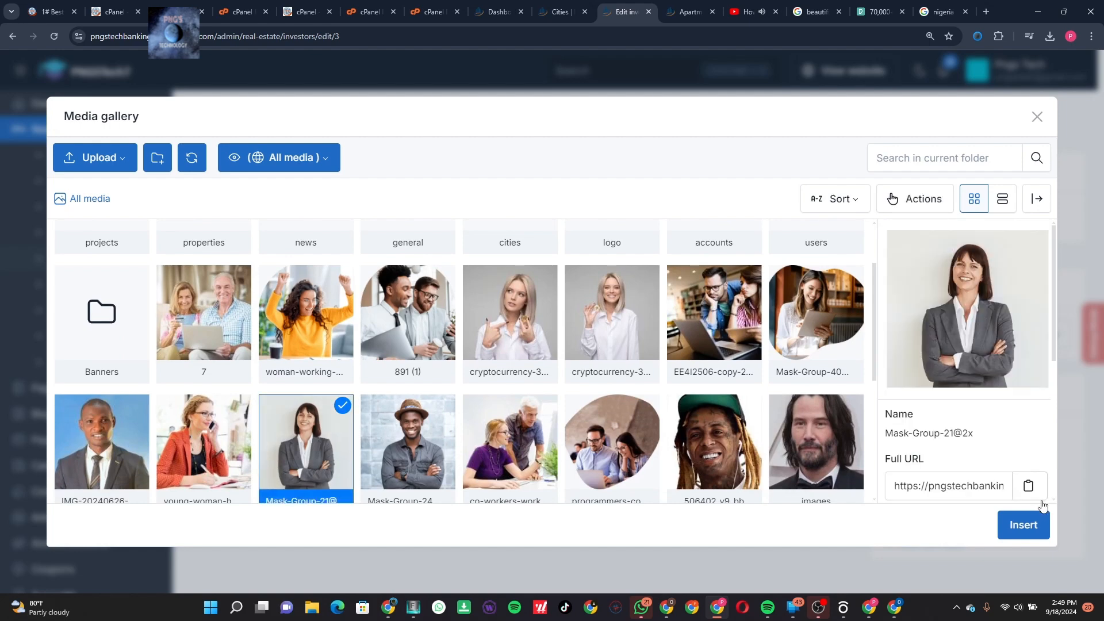
click(1026, 524)
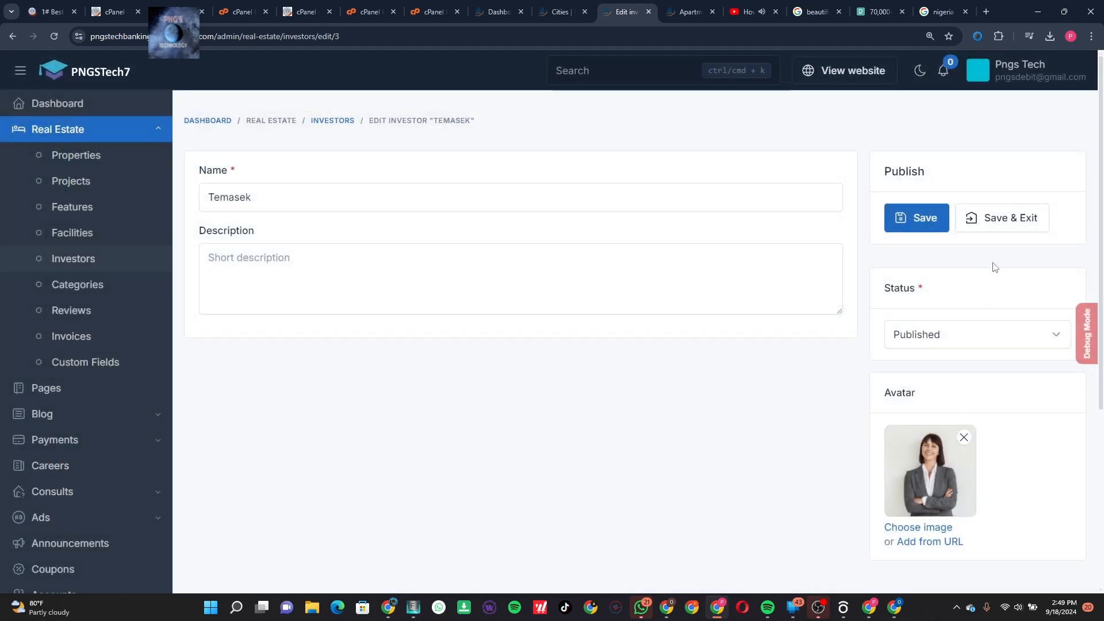
click(1006, 232)
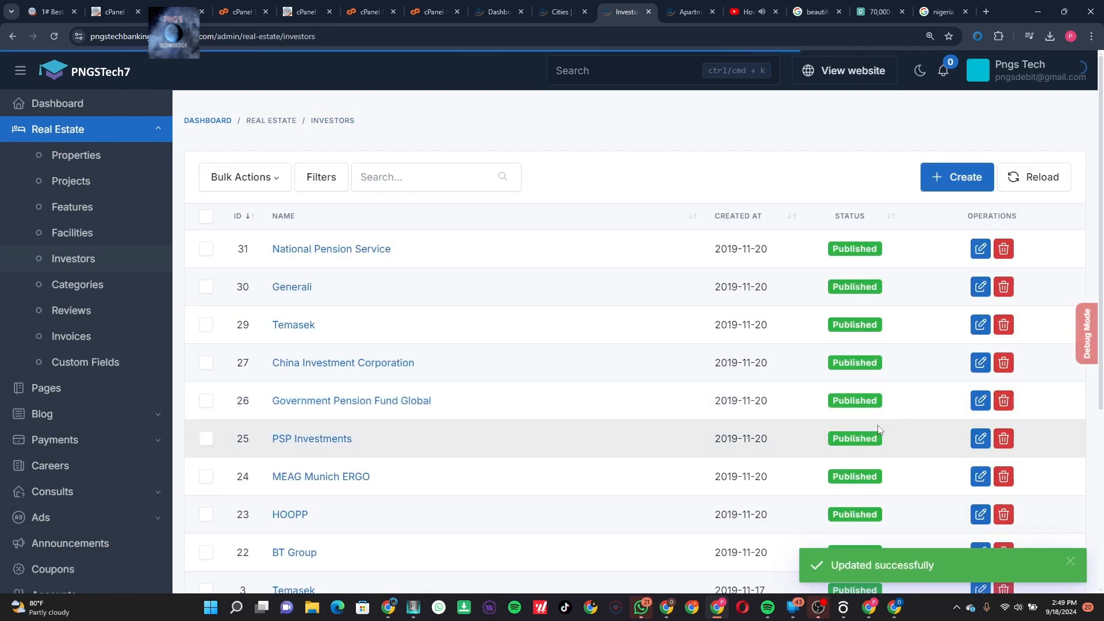
Step: Open the MEAG Munich ERGO investor (ID 24) to check its avatar, then save and exit
scroll(932, 468, down, 3)
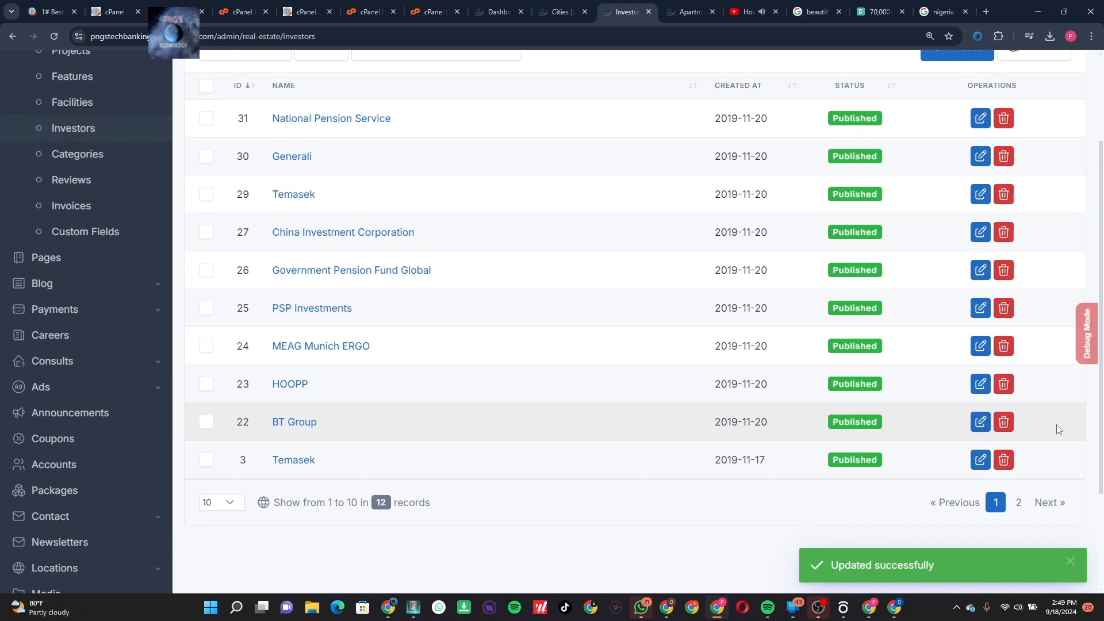
click(980, 346)
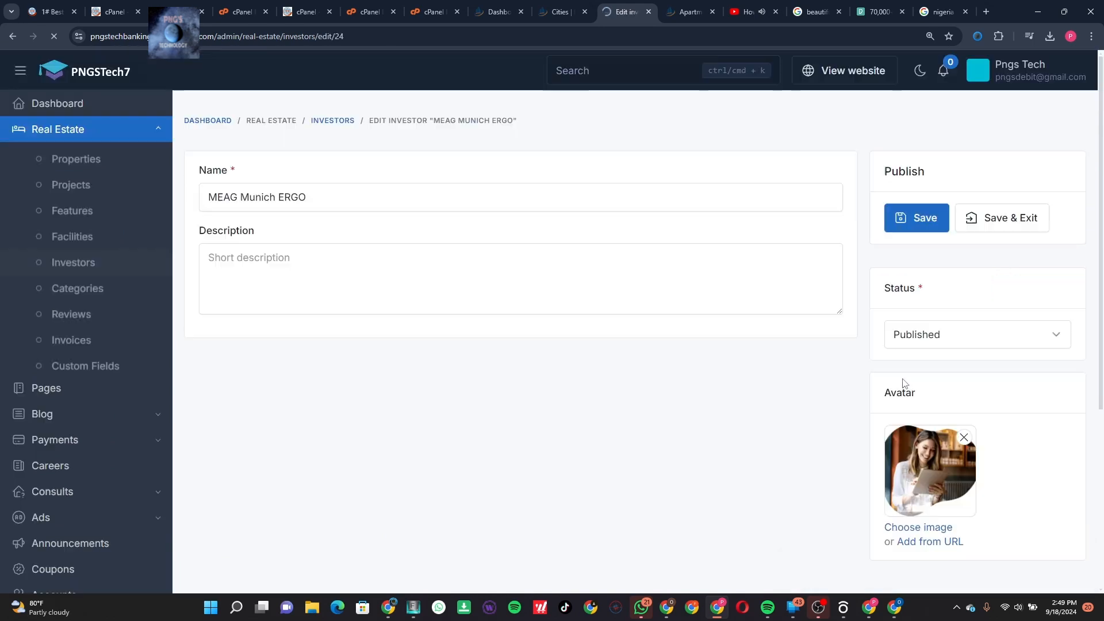
click(987, 223)
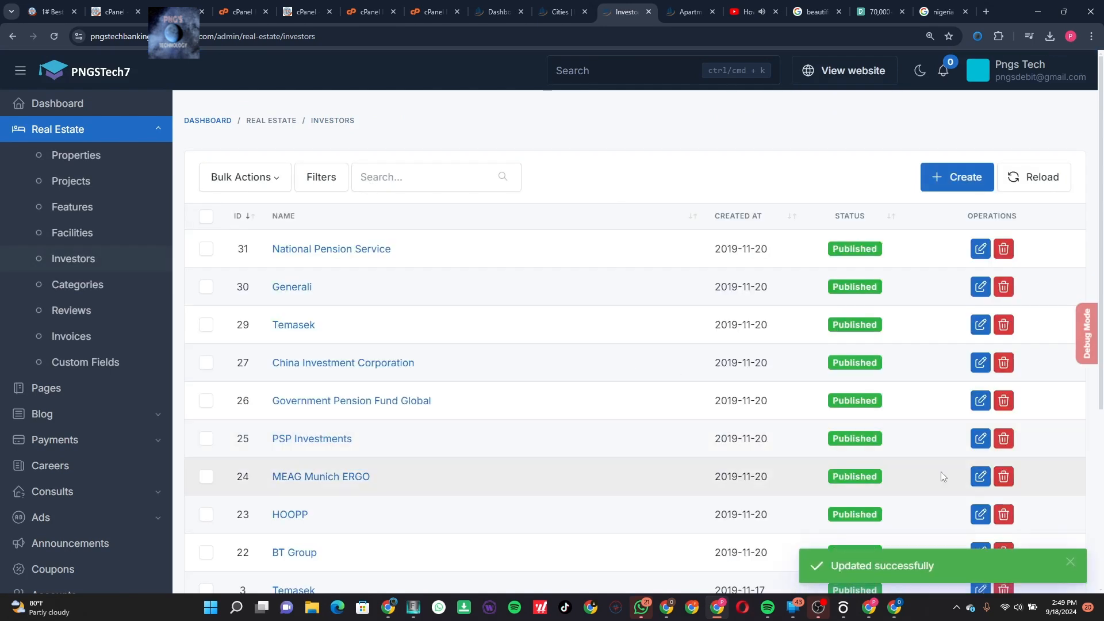
Step: On page 2 of the investors, set the avatar of Generali (ID 2) to the Mask-Group-24 image of a man in a hat and save and exit
scroll(941, 474, down, 4)
scroll(941, 476, down, 1)
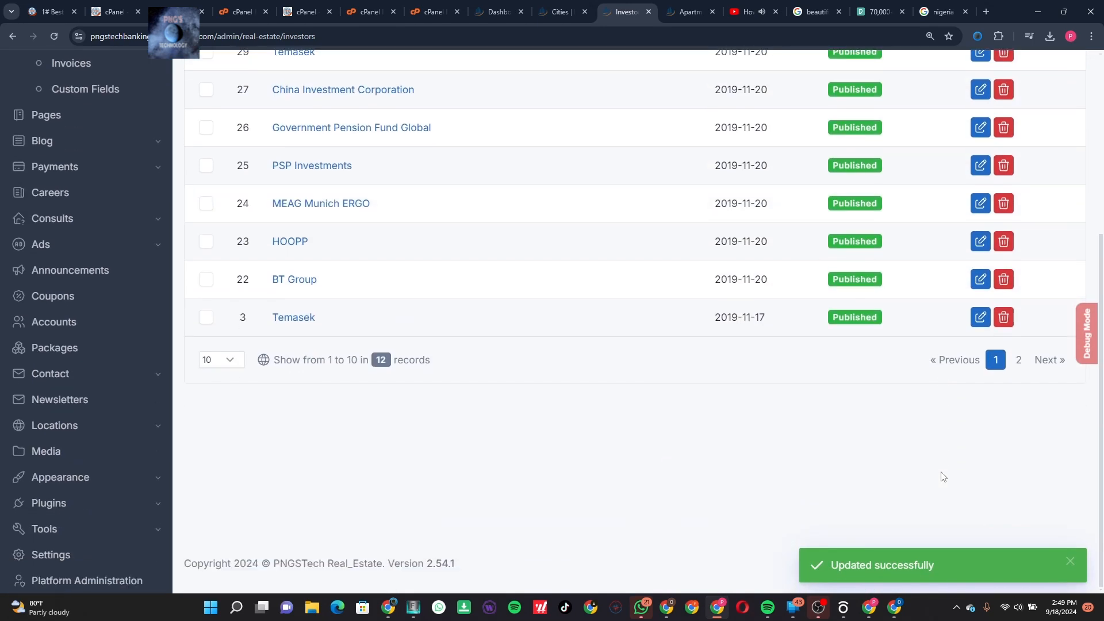
click(1017, 360)
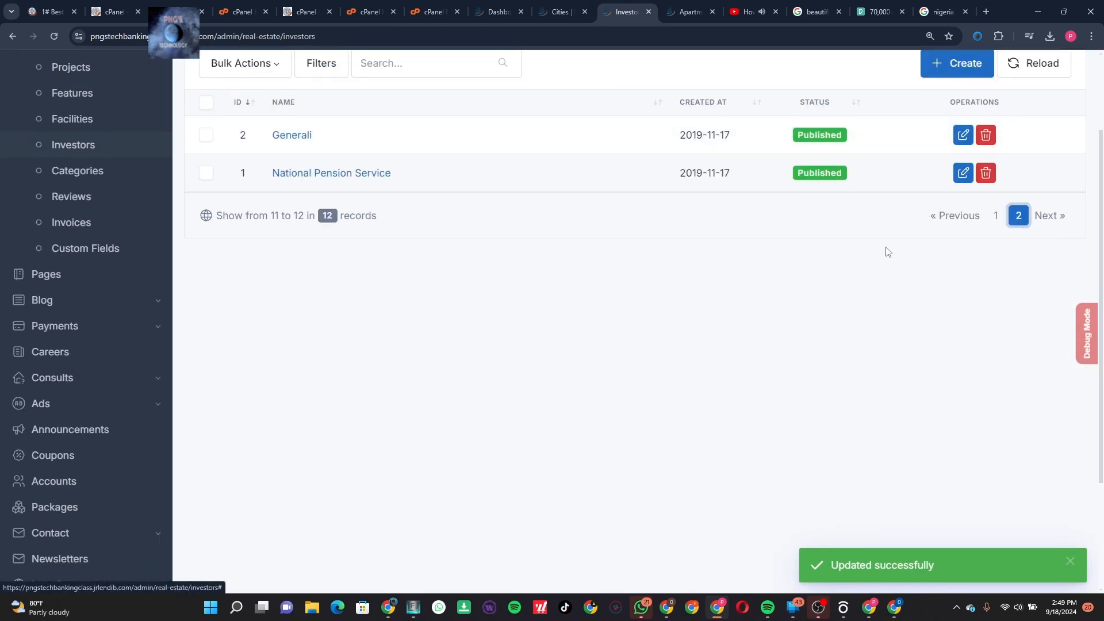
scroll(888, 251, up, 2)
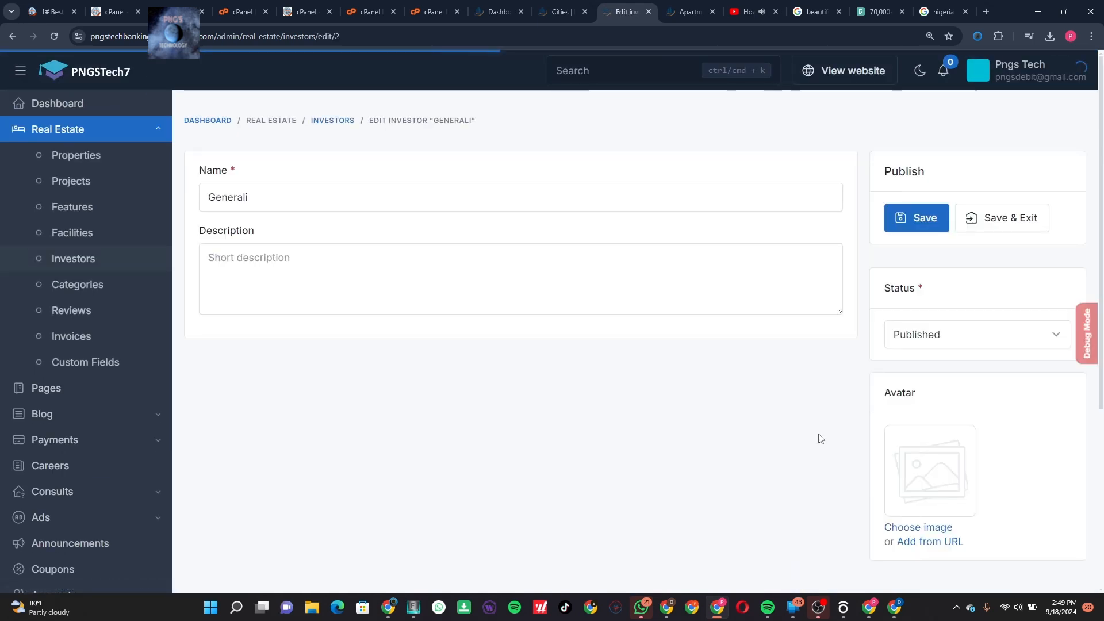
click(929, 470)
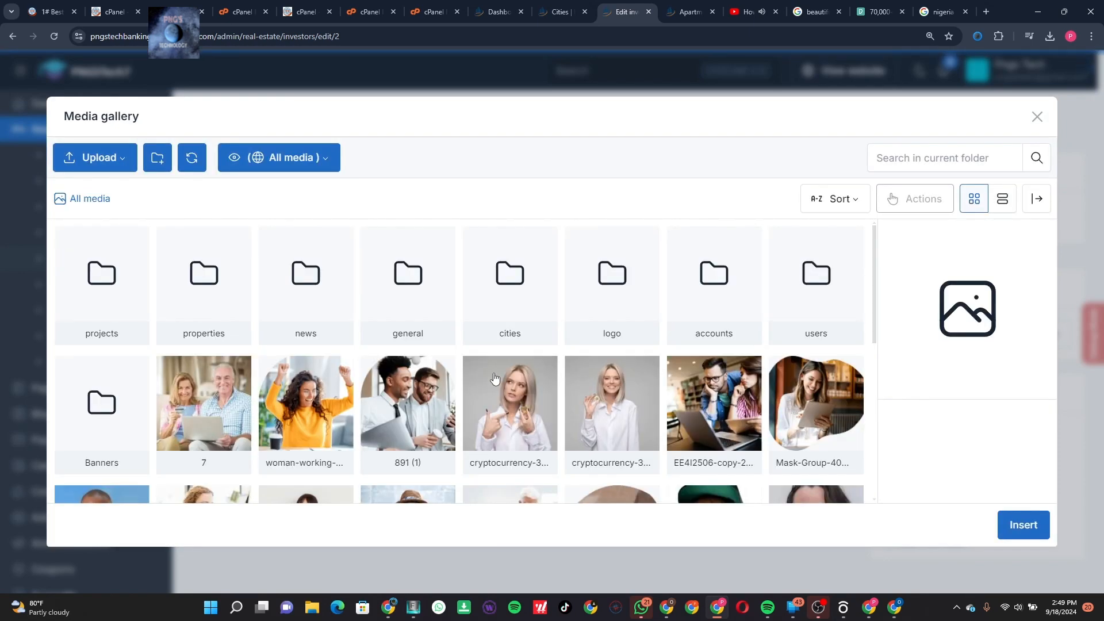
scroll(407, 445, down, 2)
click(433, 420)
click(1023, 523)
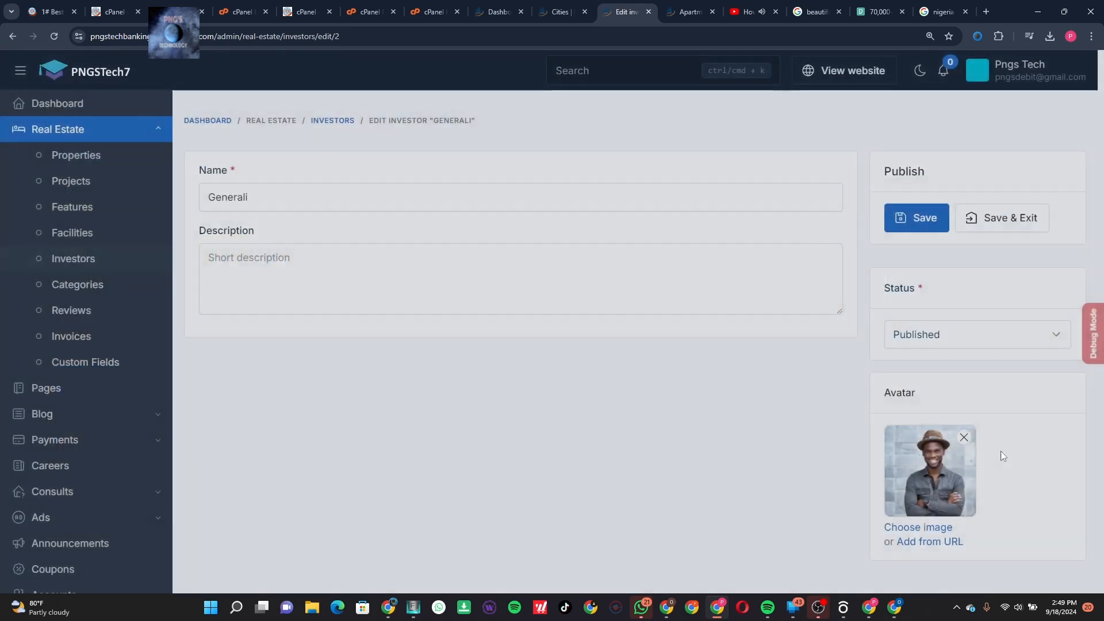
click(1004, 215)
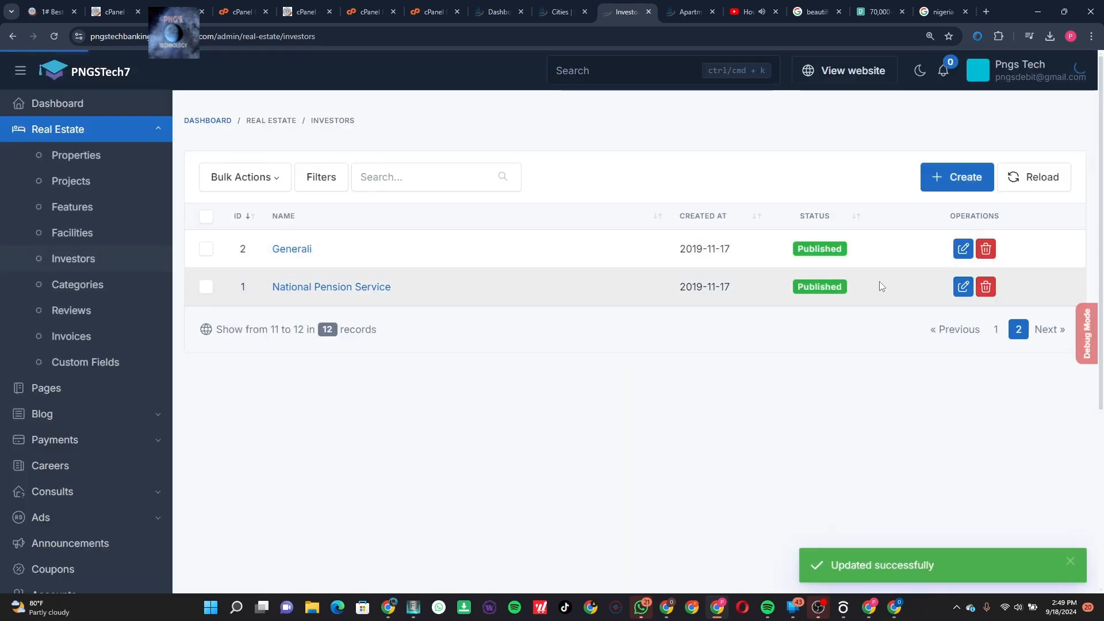
Step: Set the avatar of the National Pension Service investor (ID 1) to co-workers-working-together-PRZ8DTV@2x and save and exit
click(963, 286)
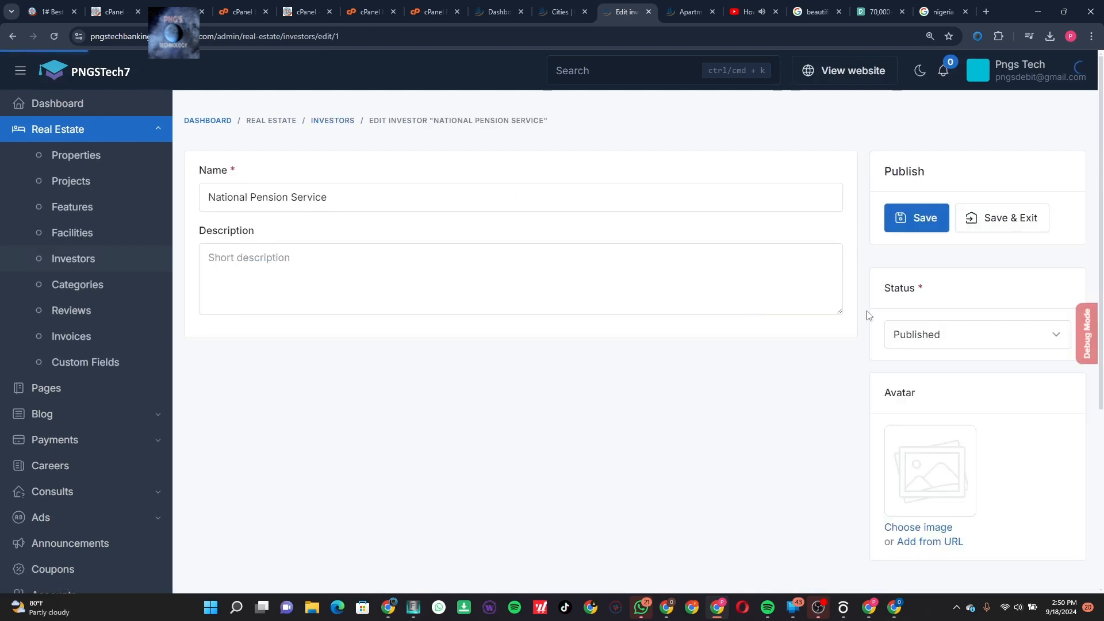
click(941, 460)
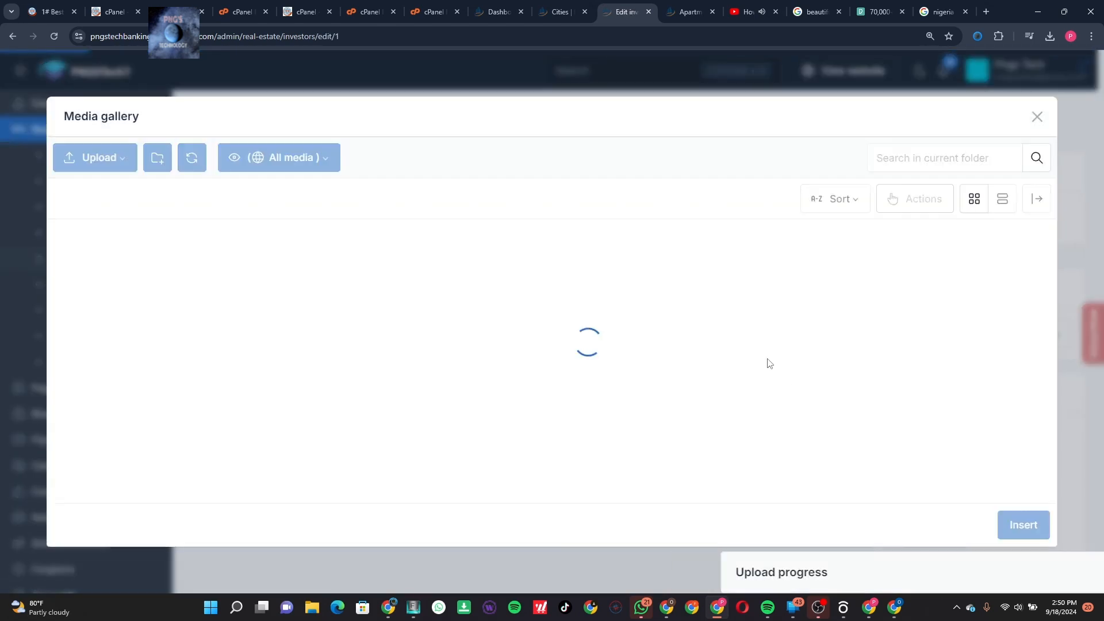
scroll(635, 404, down, 3)
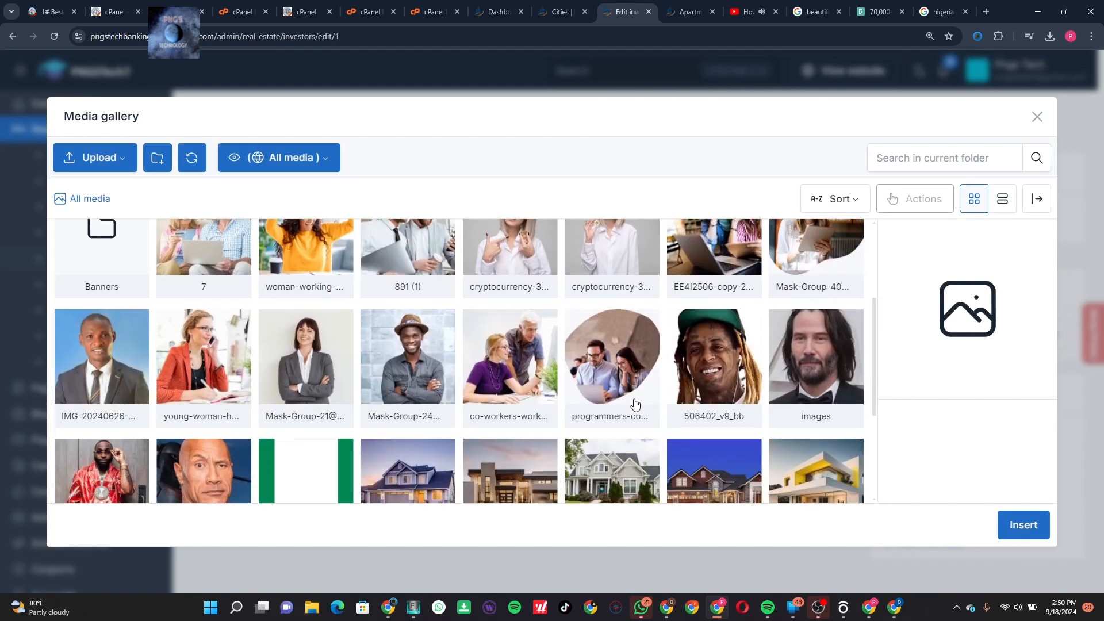
click(501, 355)
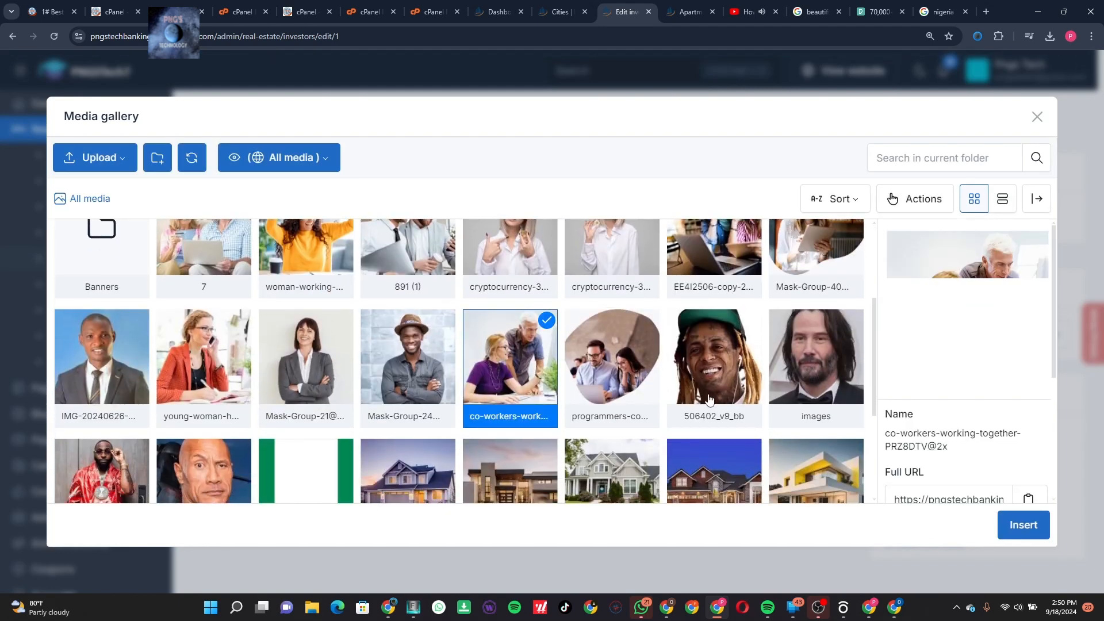
click(1039, 523)
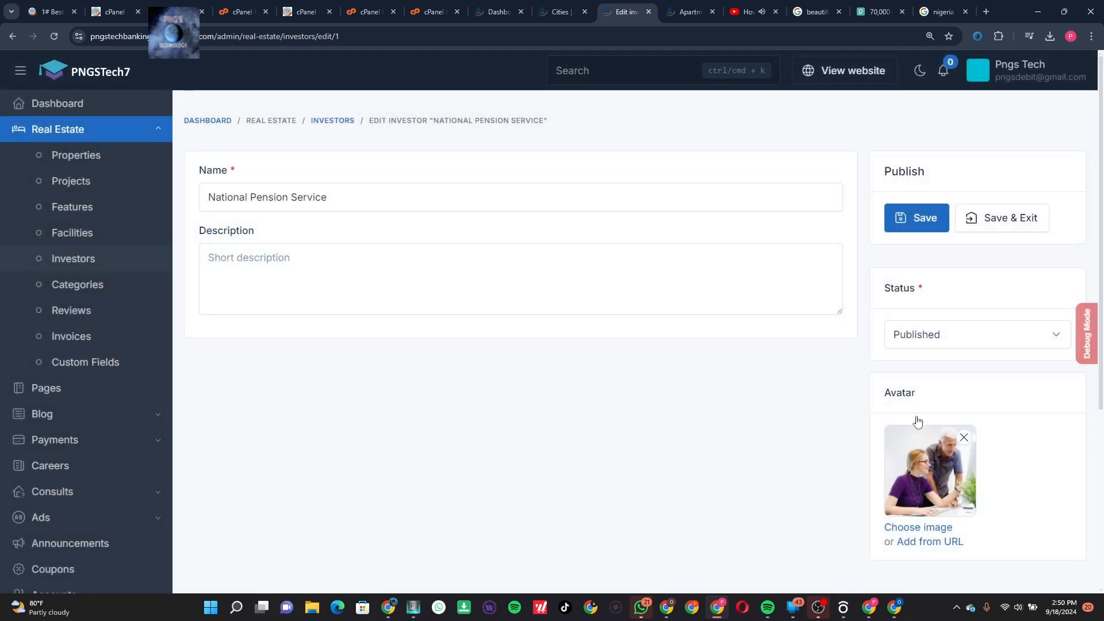
click(977, 227)
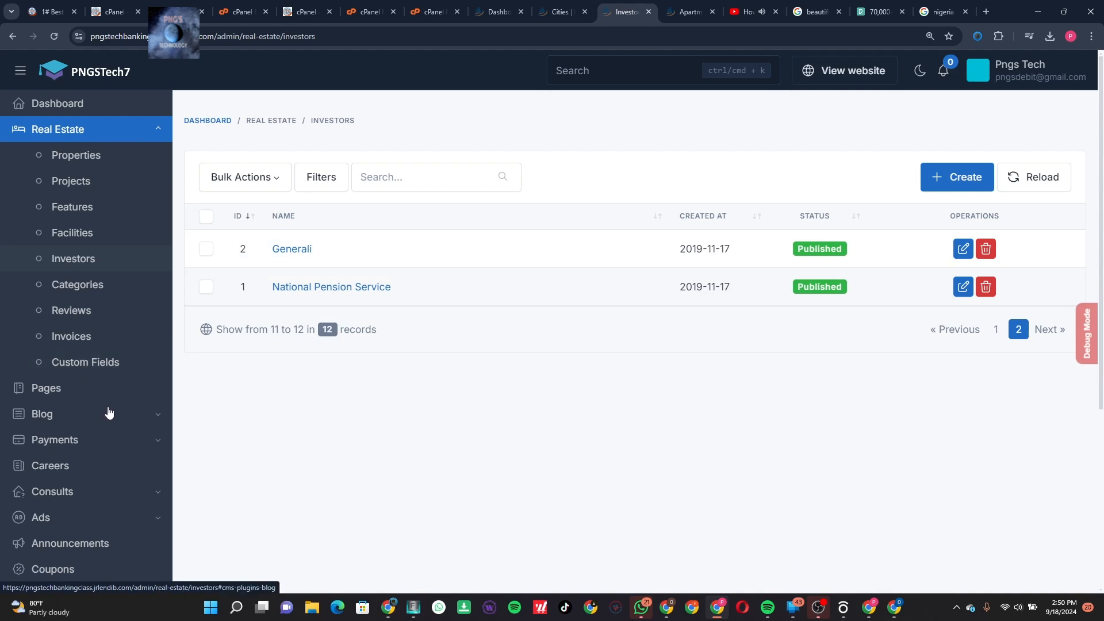
Step: In Accounts, set the avatar of the account with ID 12 to the woman-working image of a woman in yellow and save and exit
scroll(106, 483, down, 2)
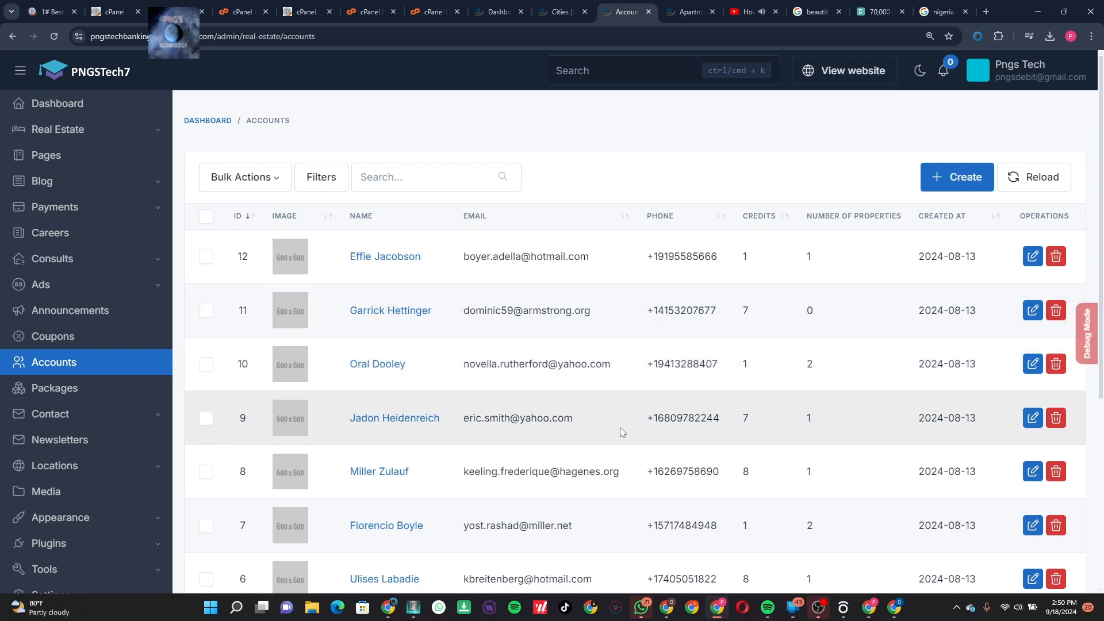
scroll(621, 431, down, 5)
scroll(621, 431, up, 4)
scroll(620, 431, up, 2)
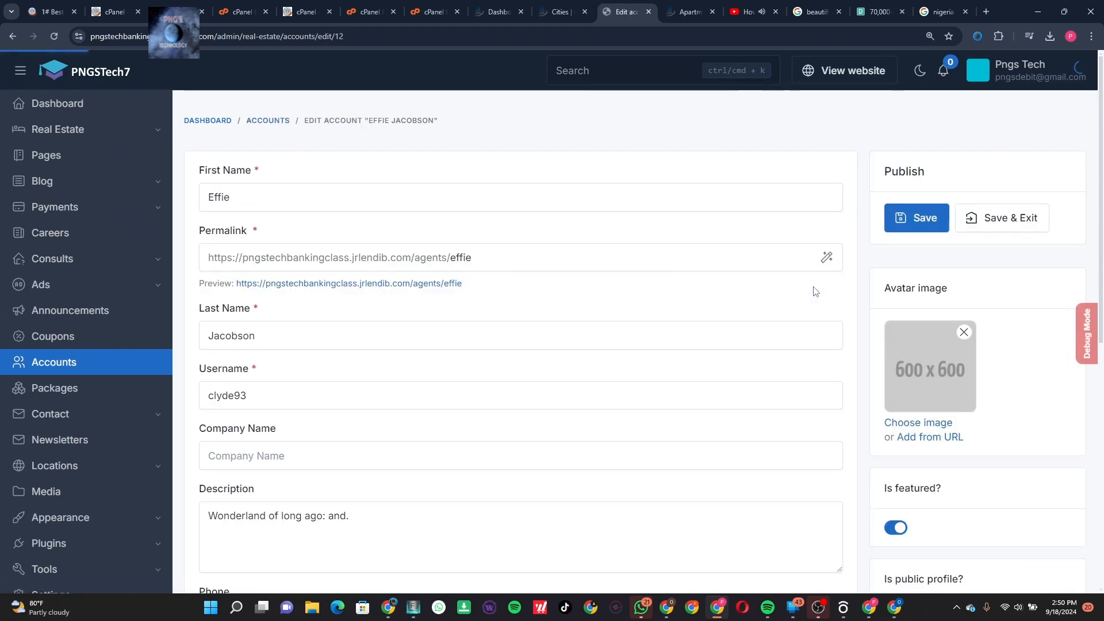
click(926, 384)
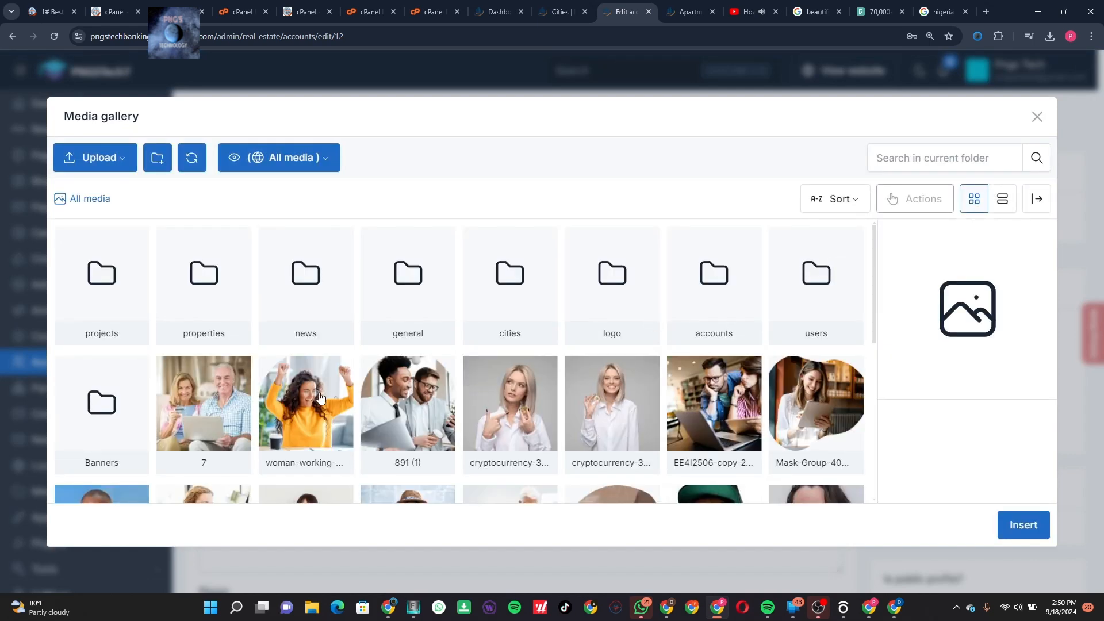
click(324, 395)
click(1026, 522)
click(965, 219)
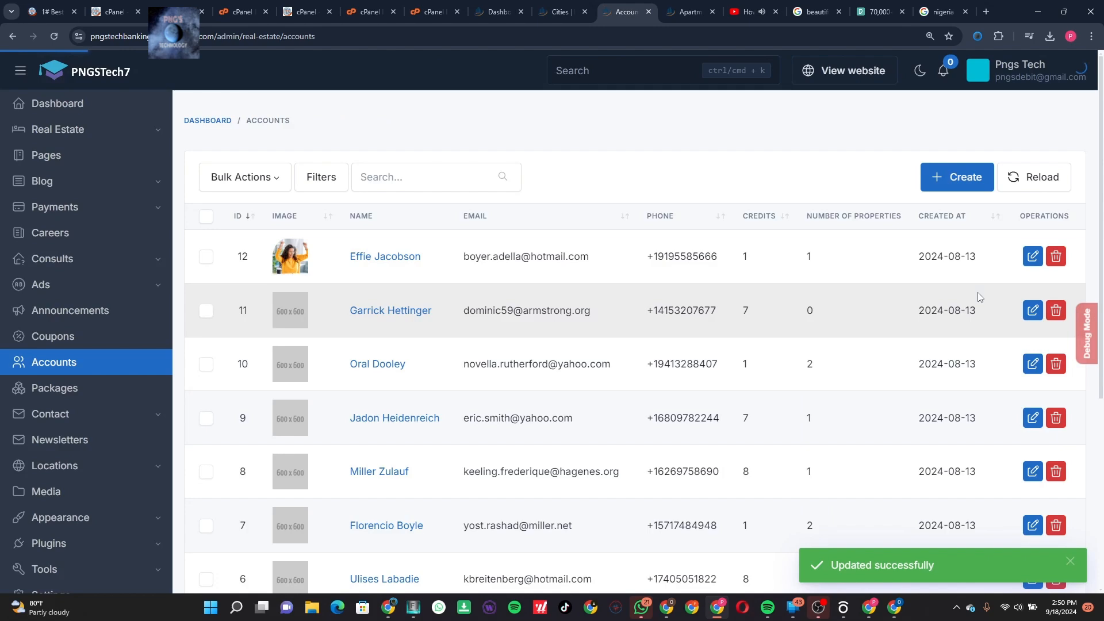
Step: Set the avatar of the account with ID 11 to image 7, the older couple with a laptop, and save and exit
click(1022, 311)
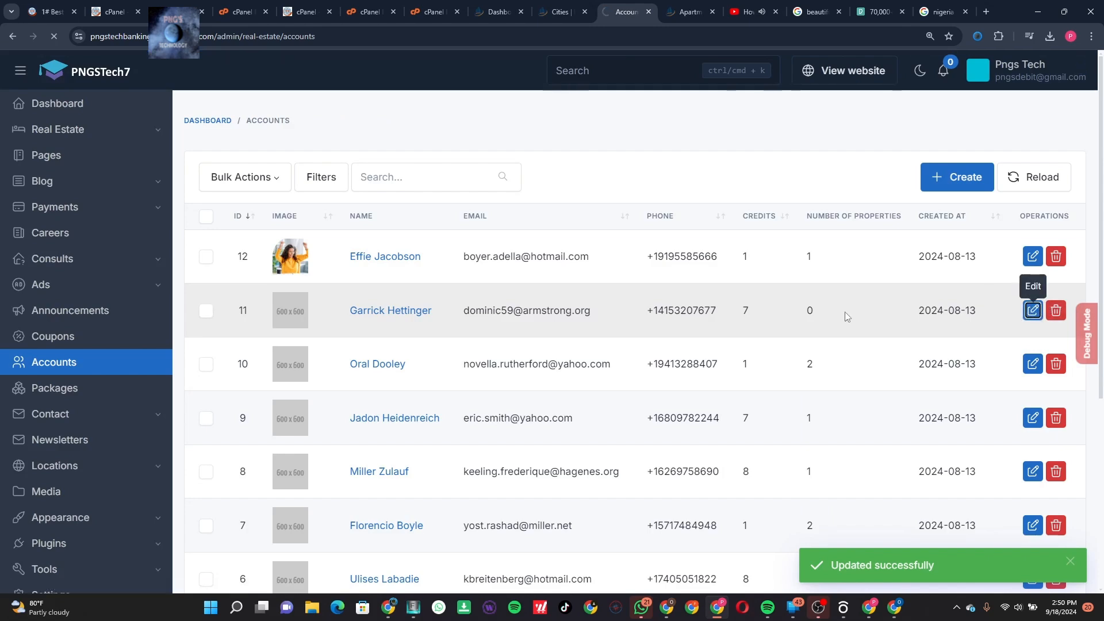
click(964, 331)
click(965, 333)
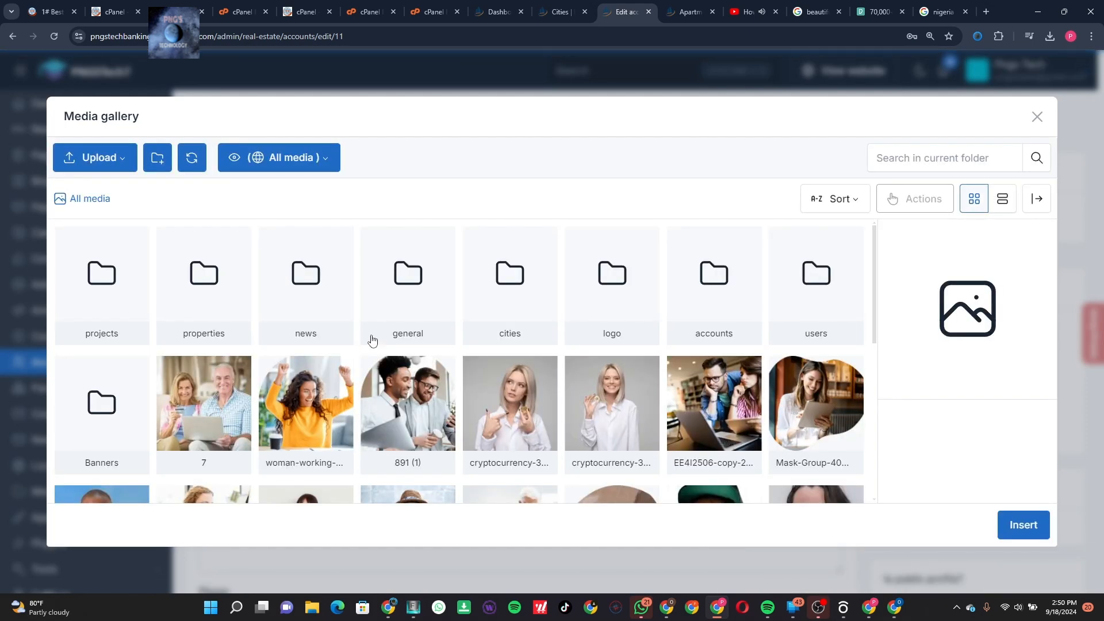
click(240, 417)
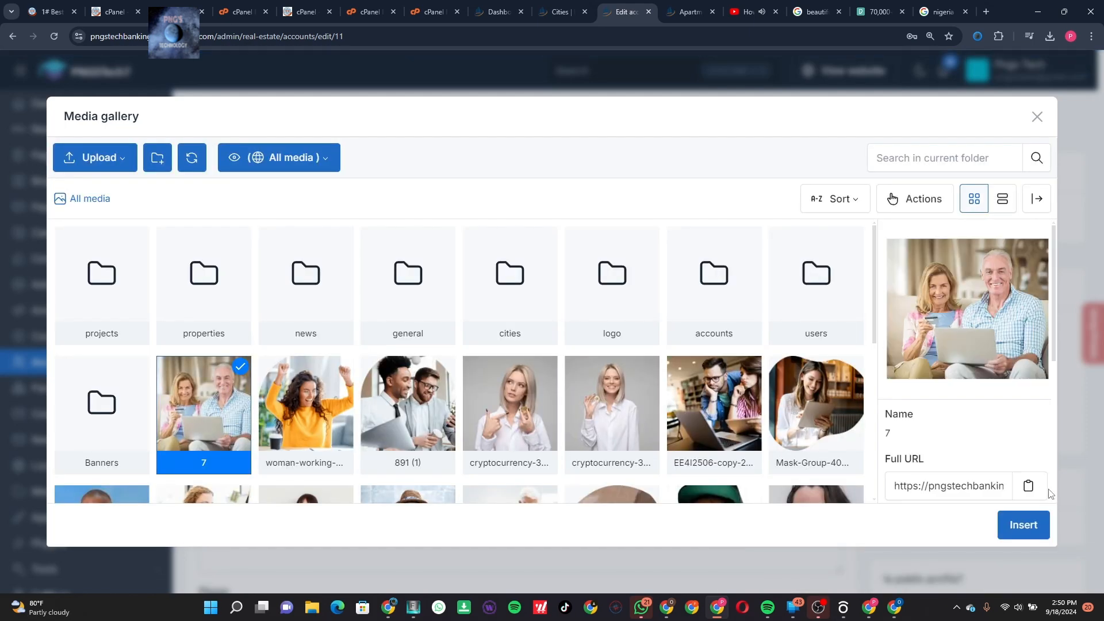
click(1037, 525)
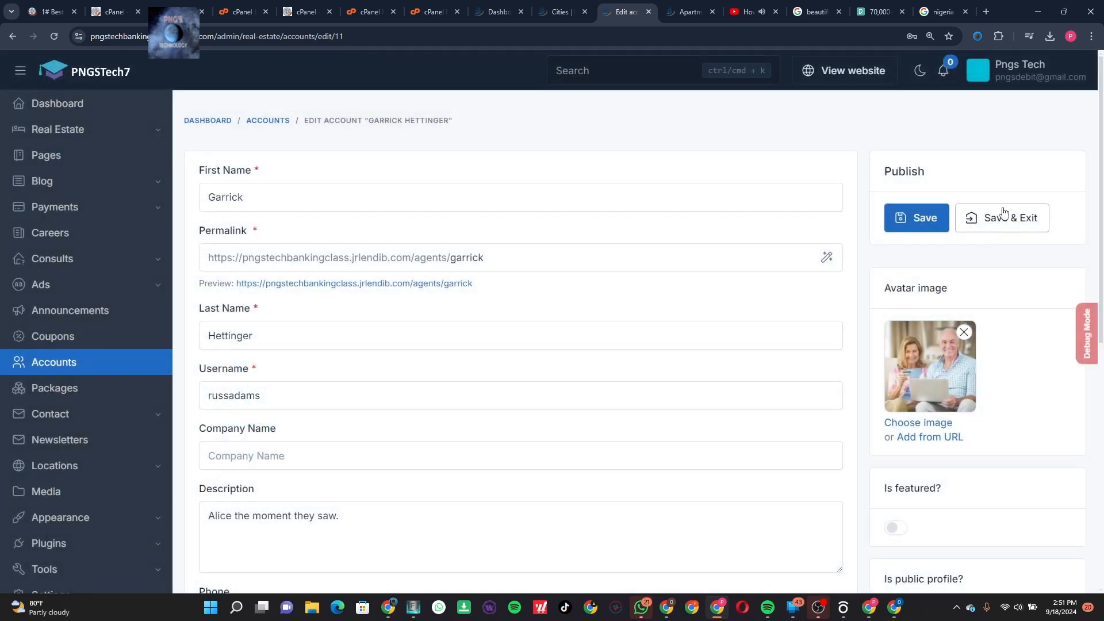
click(1006, 221)
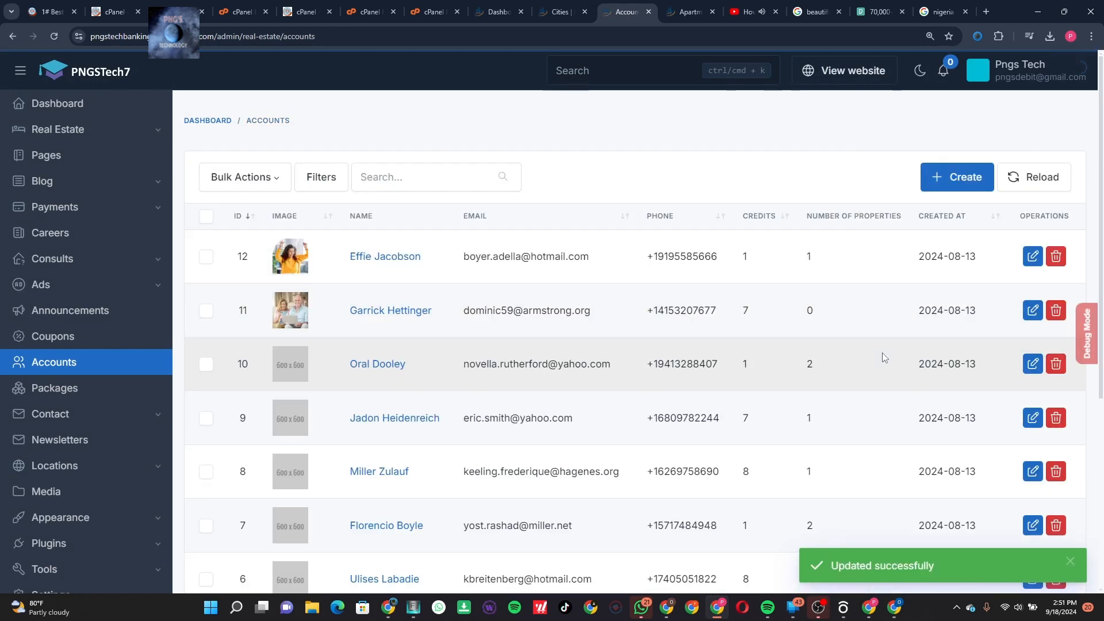
Step: Set the avatar of the account with ID 10 to EE4I2506-copy-24659-original-protected and save and exit
click(1035, 366)
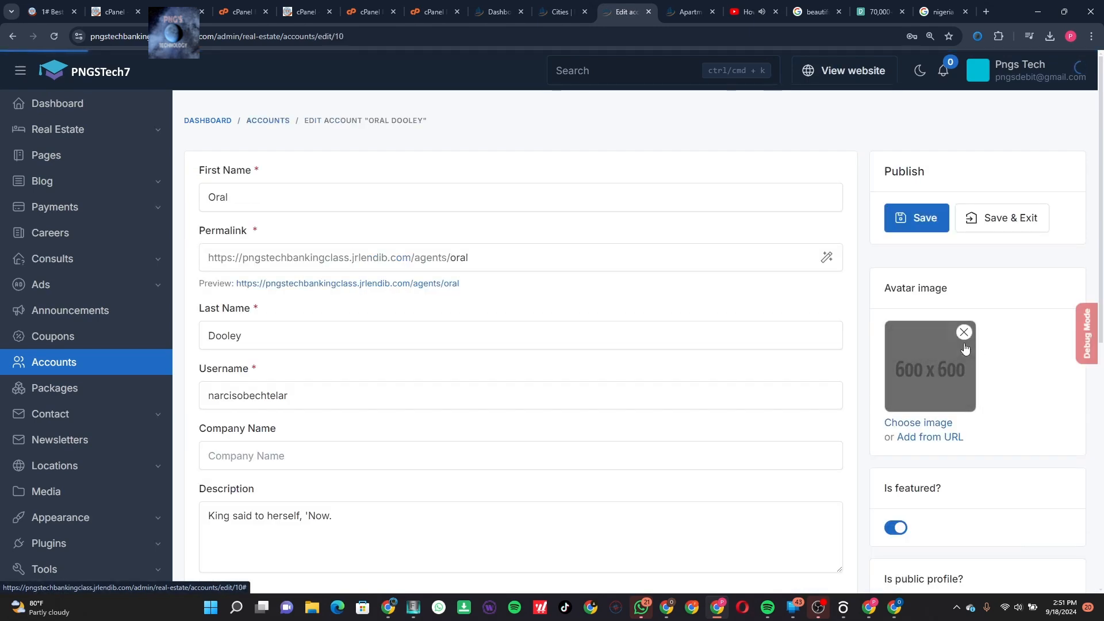
click(965, 345)
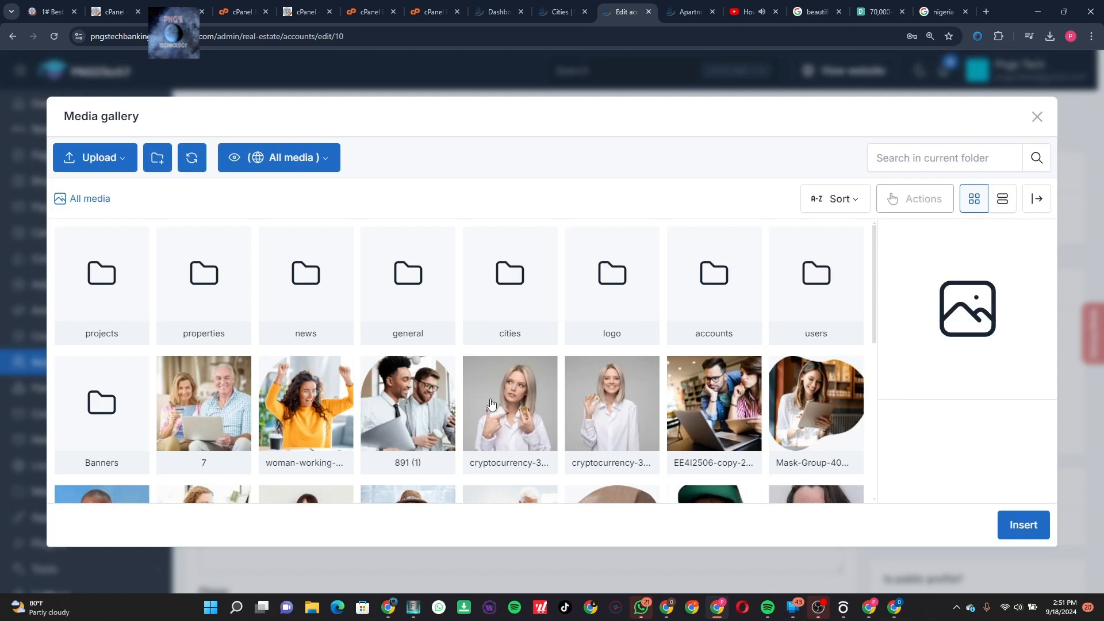
scroll(491, 404, down, 1)
scroll(743, 349, down, 1)
click(743, 349)
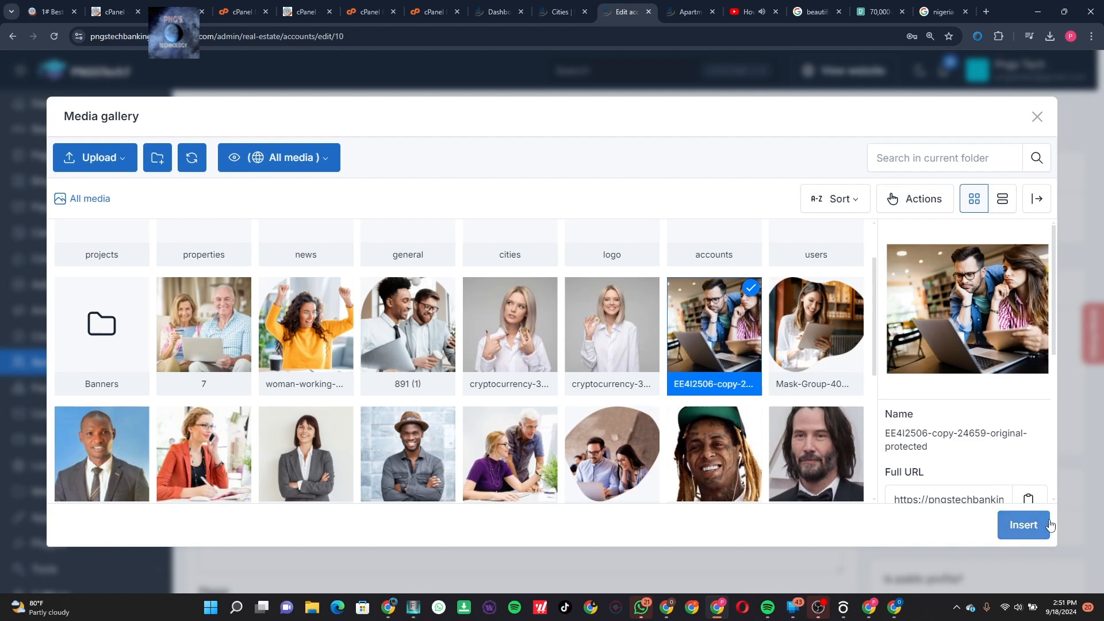
click(1023, 525)
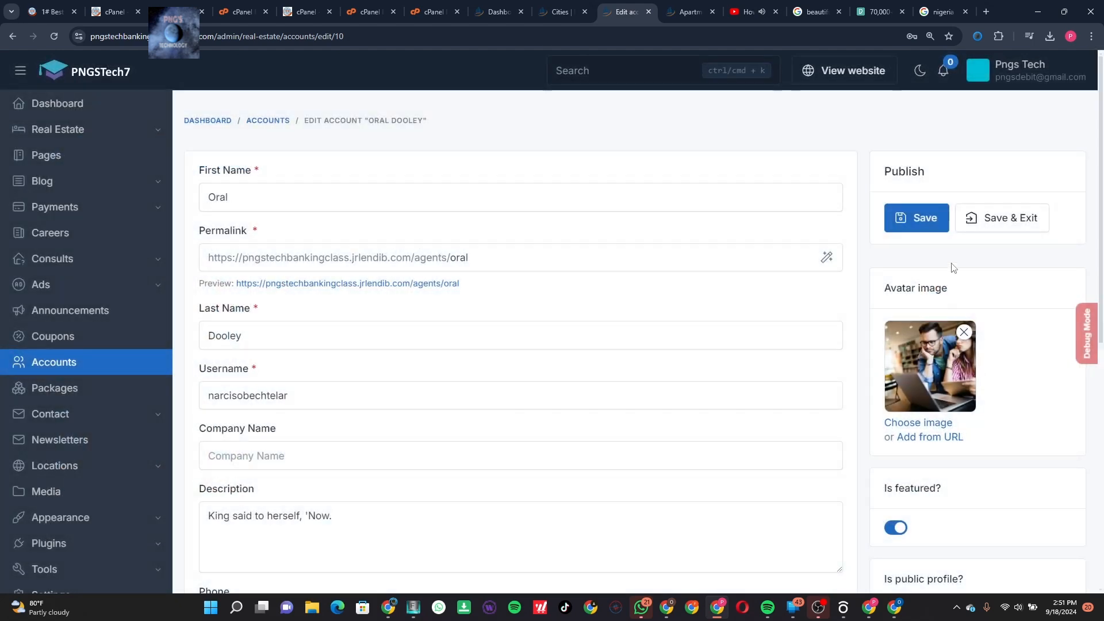
click(986, 218)
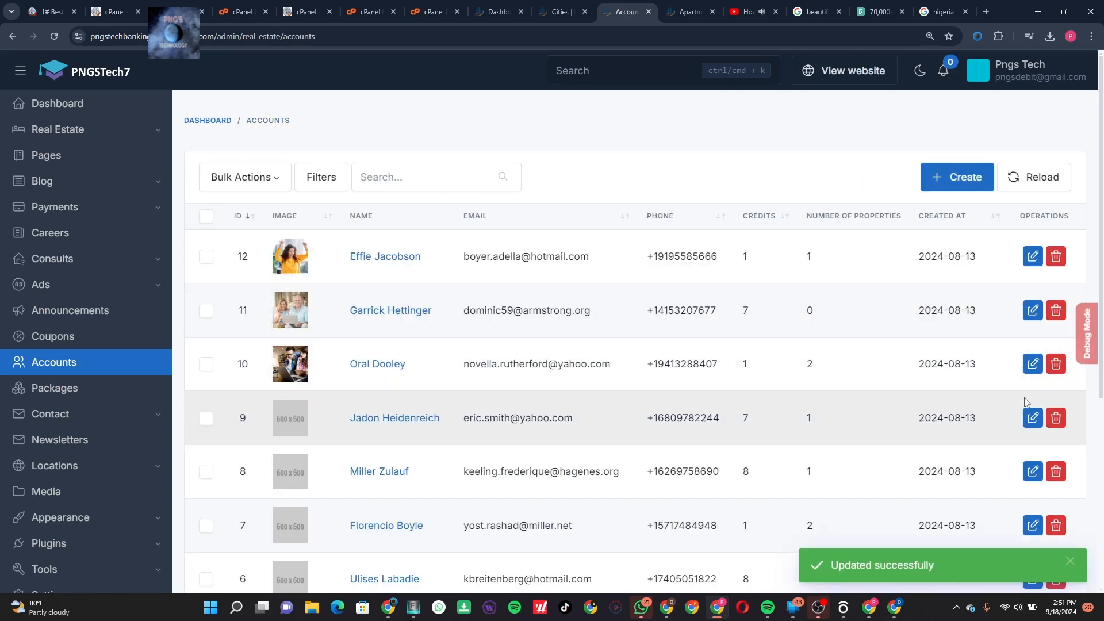
Step: Set the avatar of the account with ID 9 to young-woman-holding-mobile-phone-in-office-PE9ARDR-780×650 and save and exit
click(1033, 418)
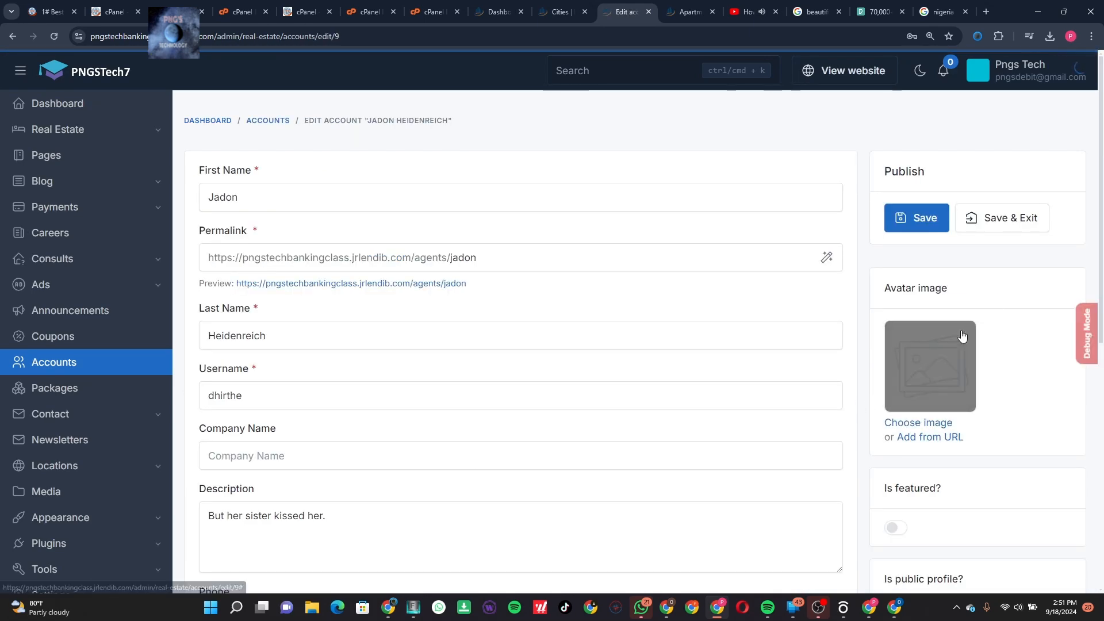
click(960, 335)
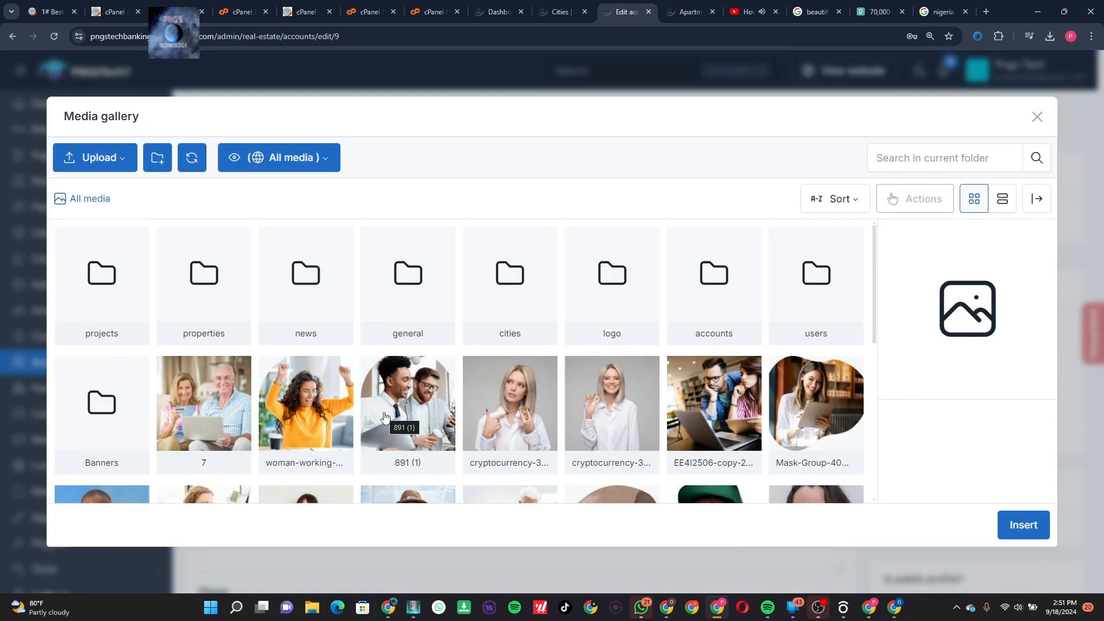
scroll(379, 419, down, 2)
click(202, 464)
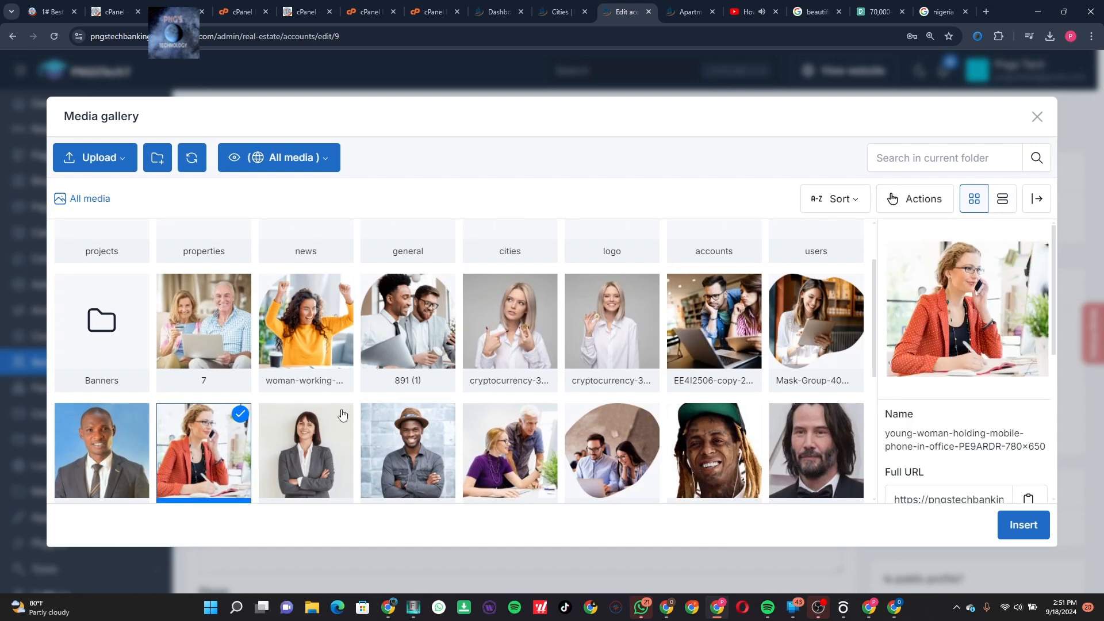
click(1021, 526)
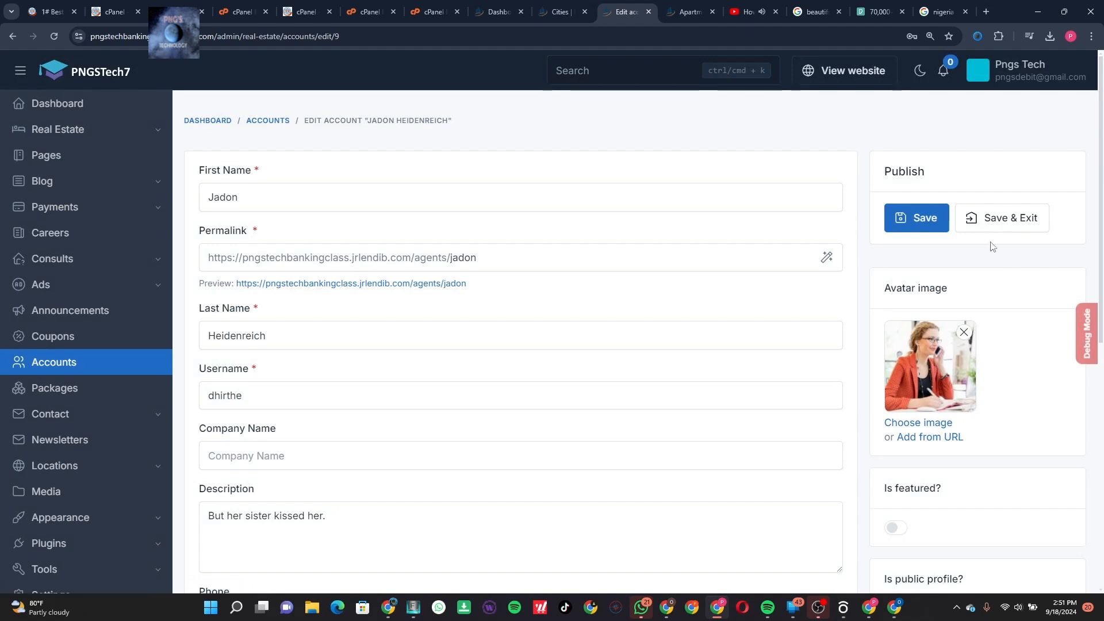
click(999, 222)
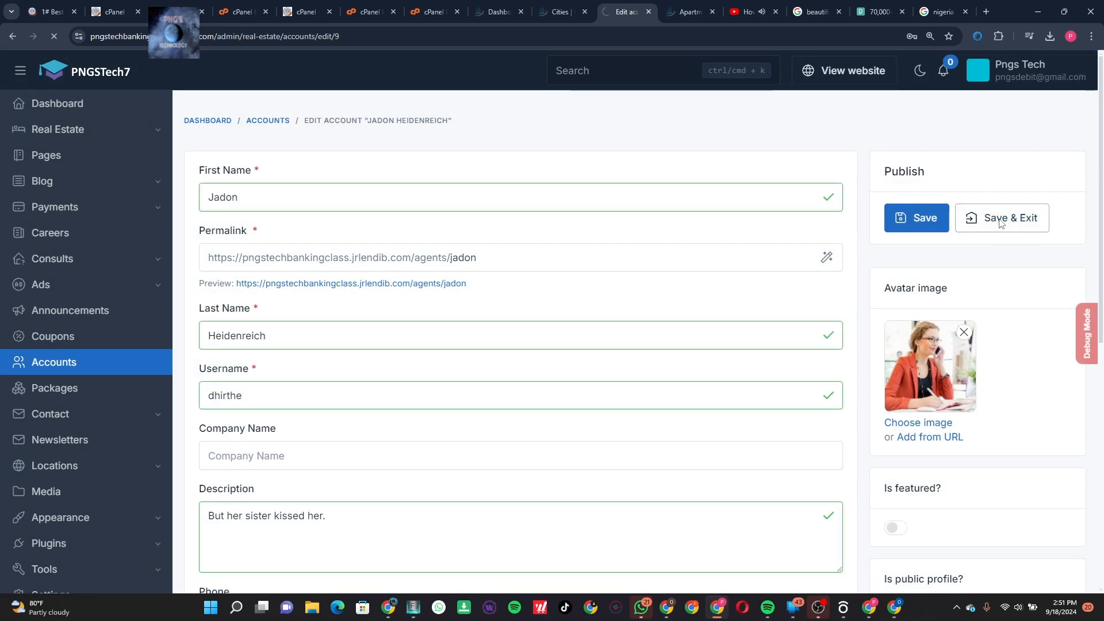
Step: Set the avatar of the account with ID 8 to Mask-Group-21@2x and save and exit
scroll(896, 371, down, 3)
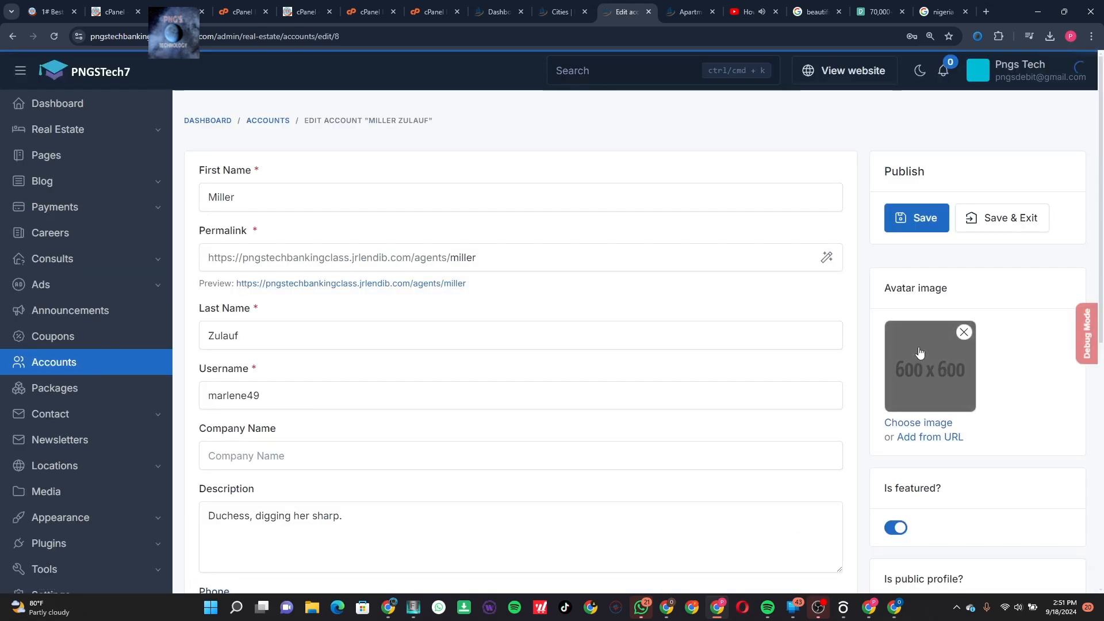
click(964, 332)
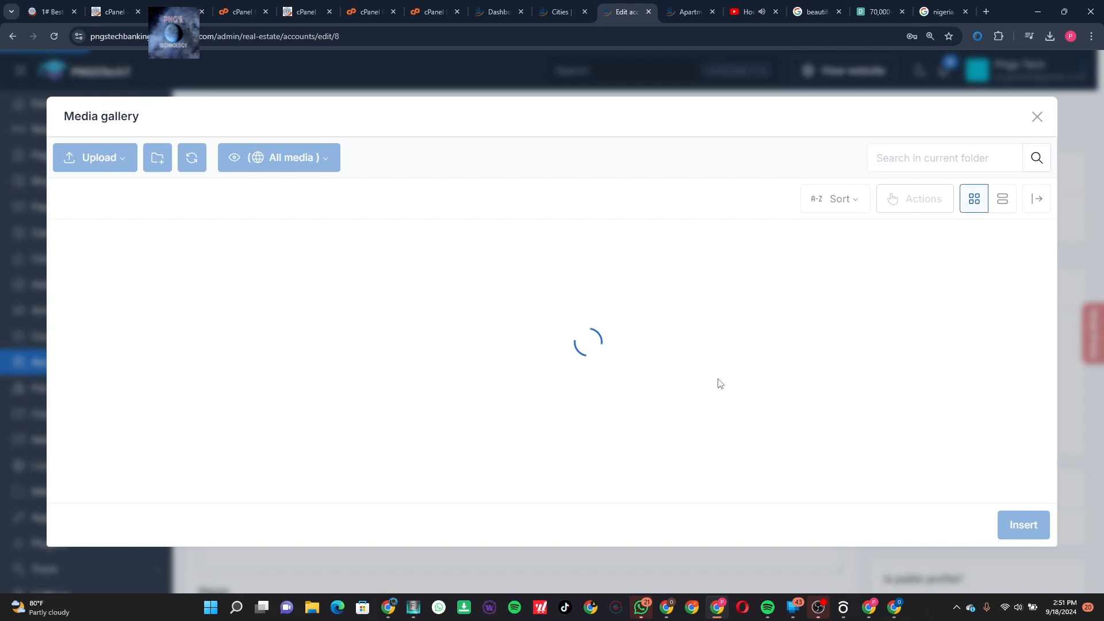
scroll(518, 423, down, 3)
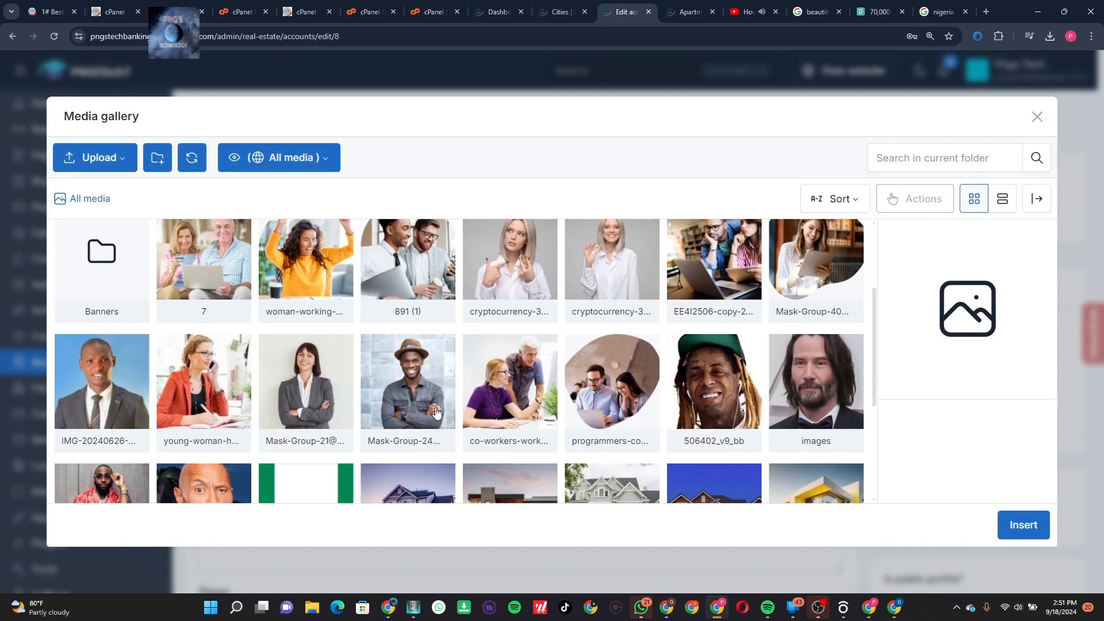
click(320, 387)
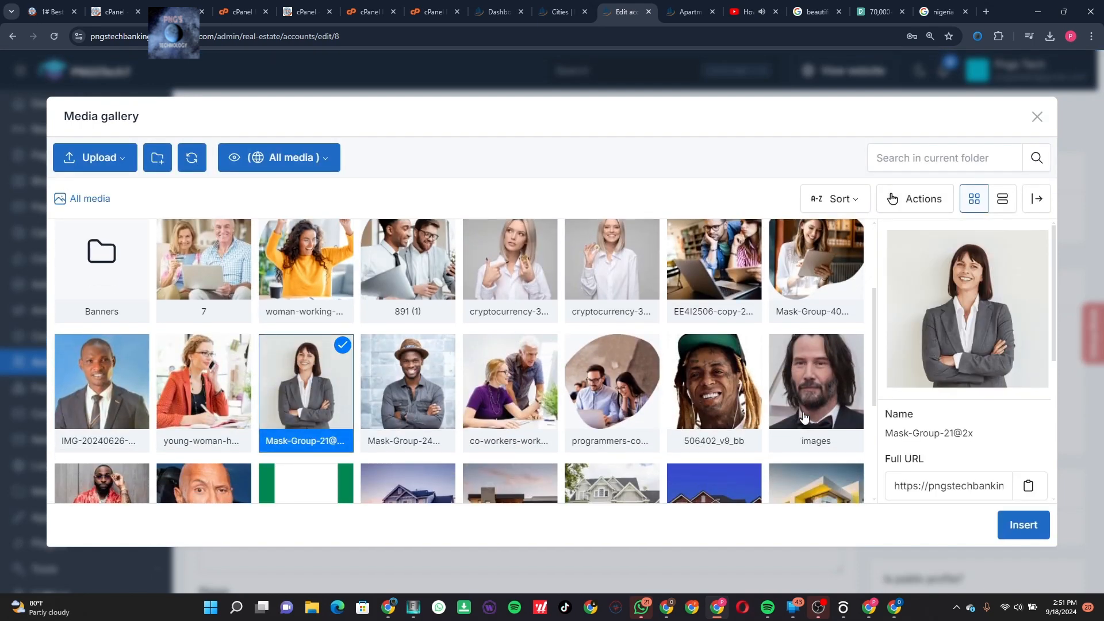
click(1027, 526)
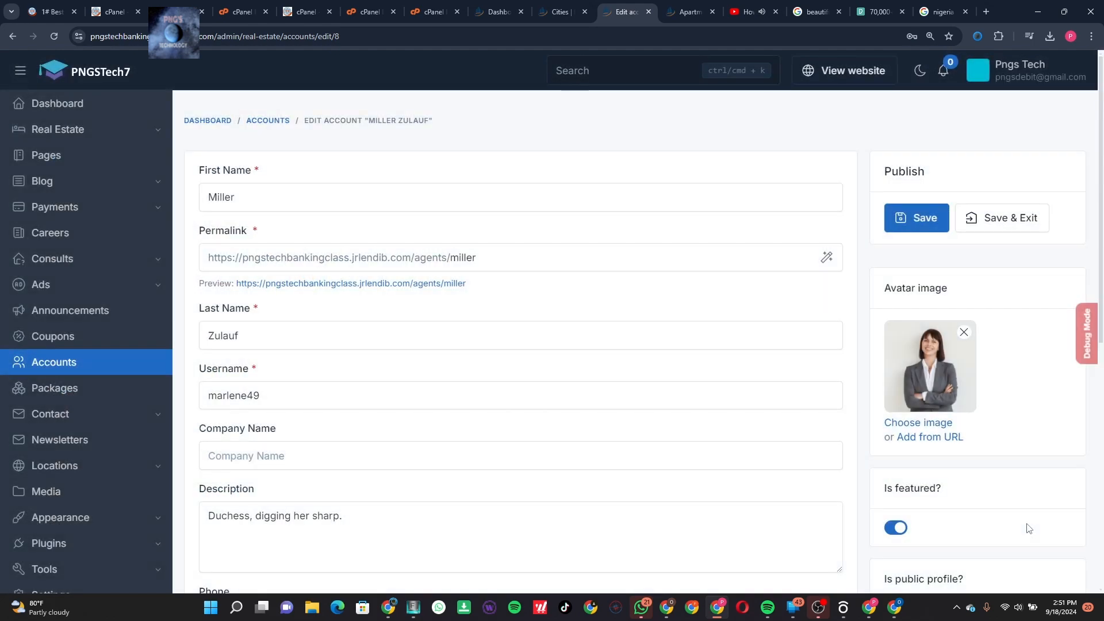
click(1018, 223)
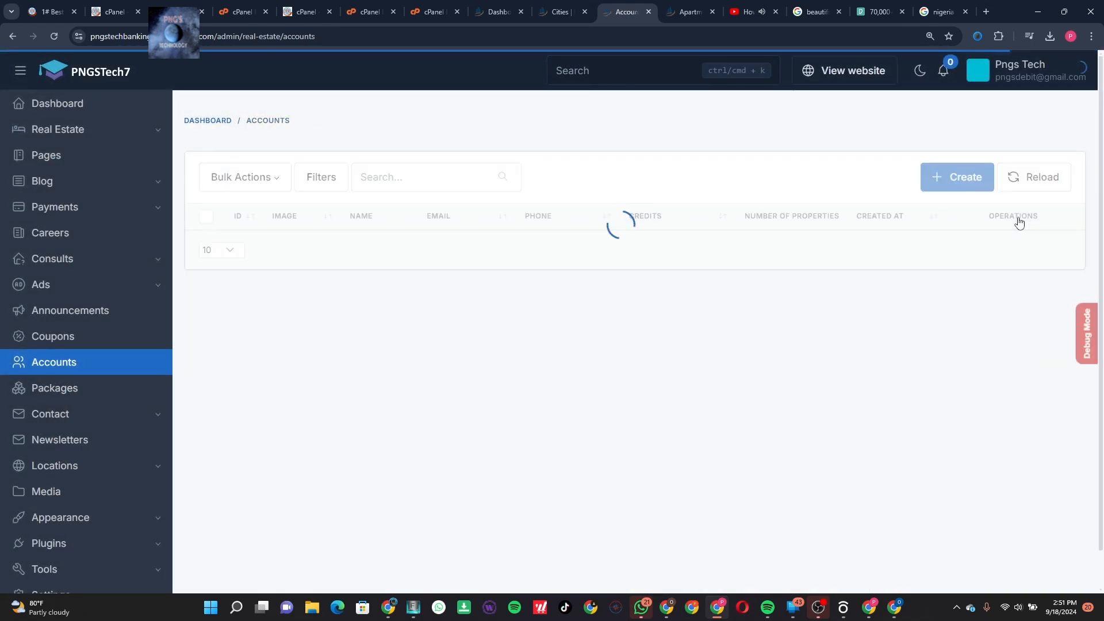
Step: Set the avatar of the account with ID 7 to Mask-Group-24@2x and save and exit
scroll(931, 386, down, 4)
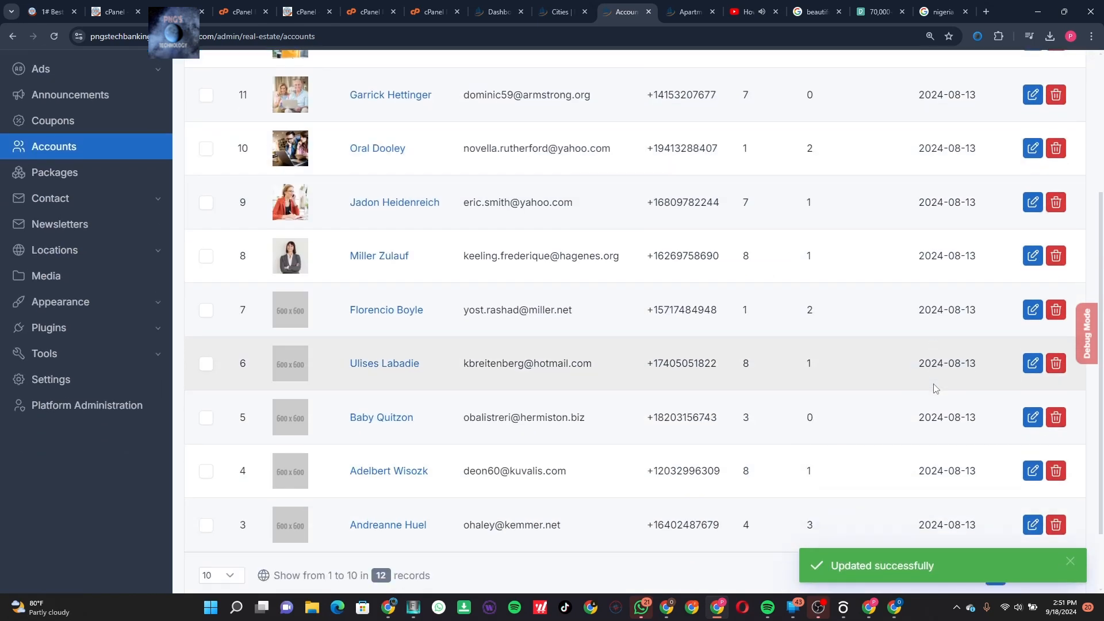
click(1033, 313)
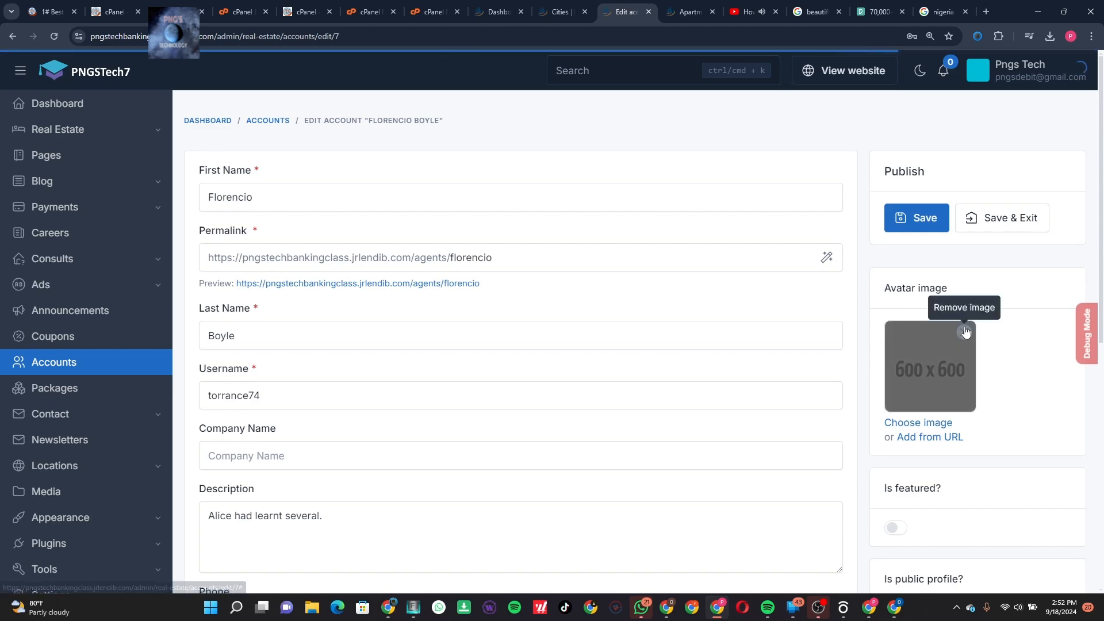
click(964, 332)
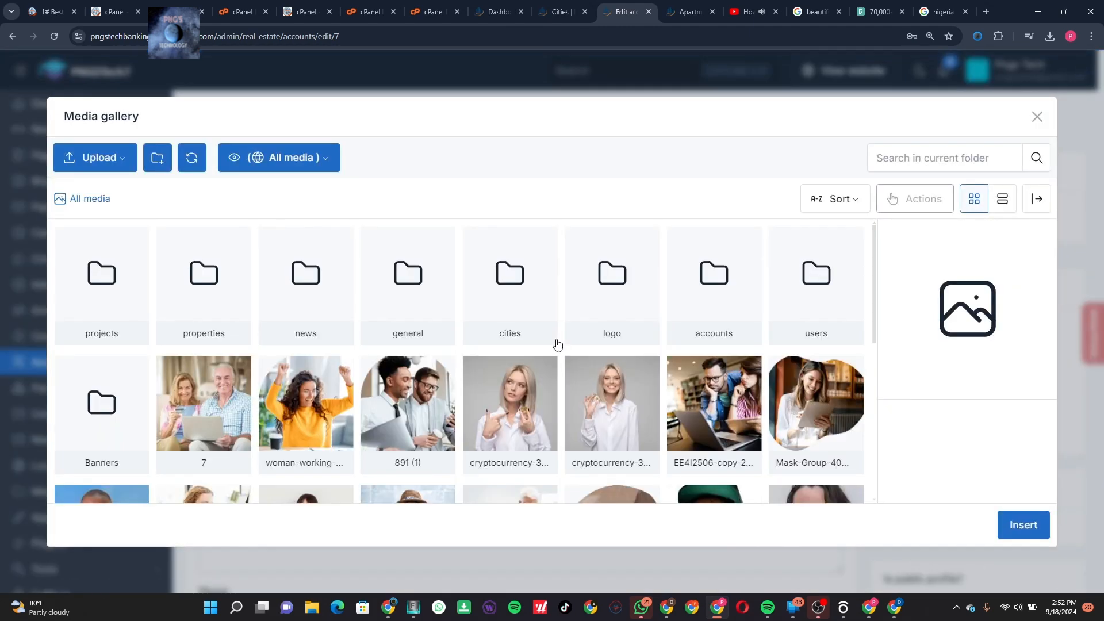
scroll(557, 344, down, 3)
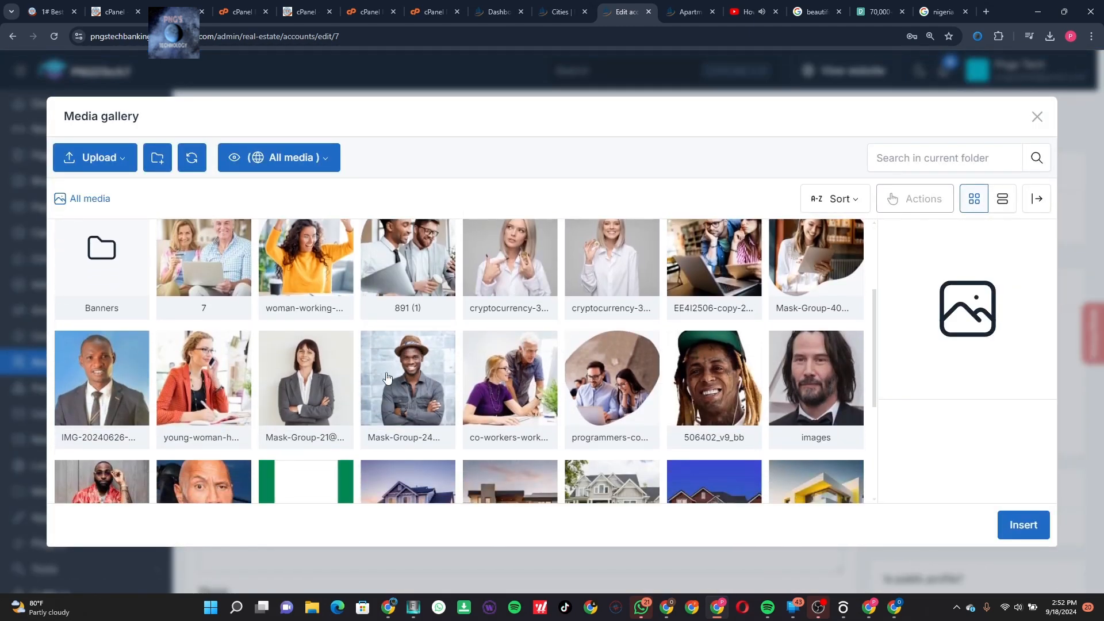
click(401, 379)
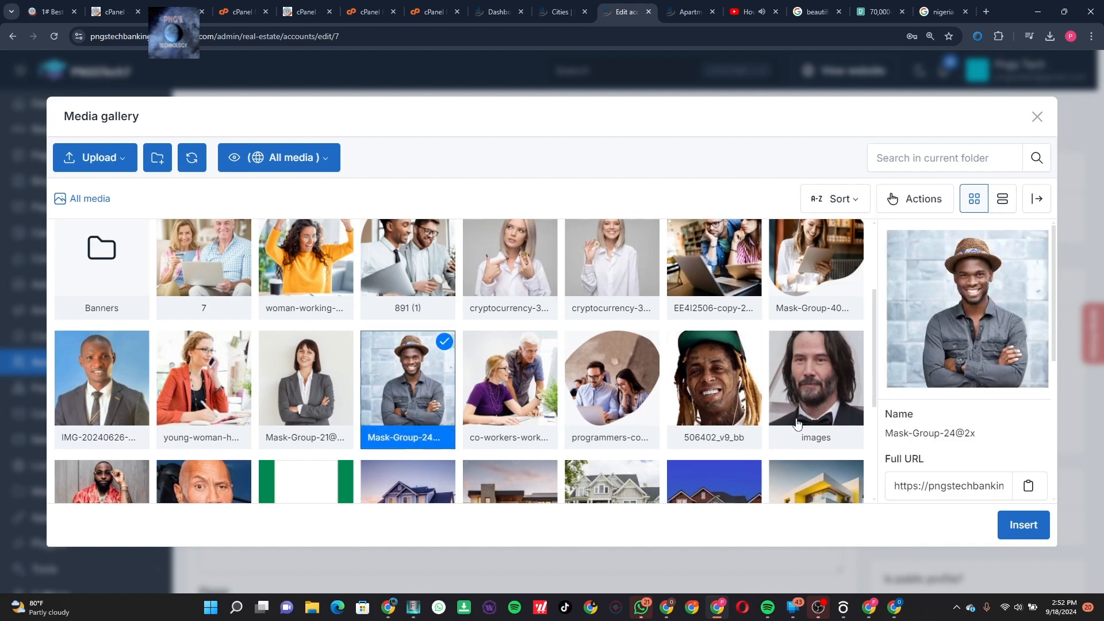
click(1023, 527)
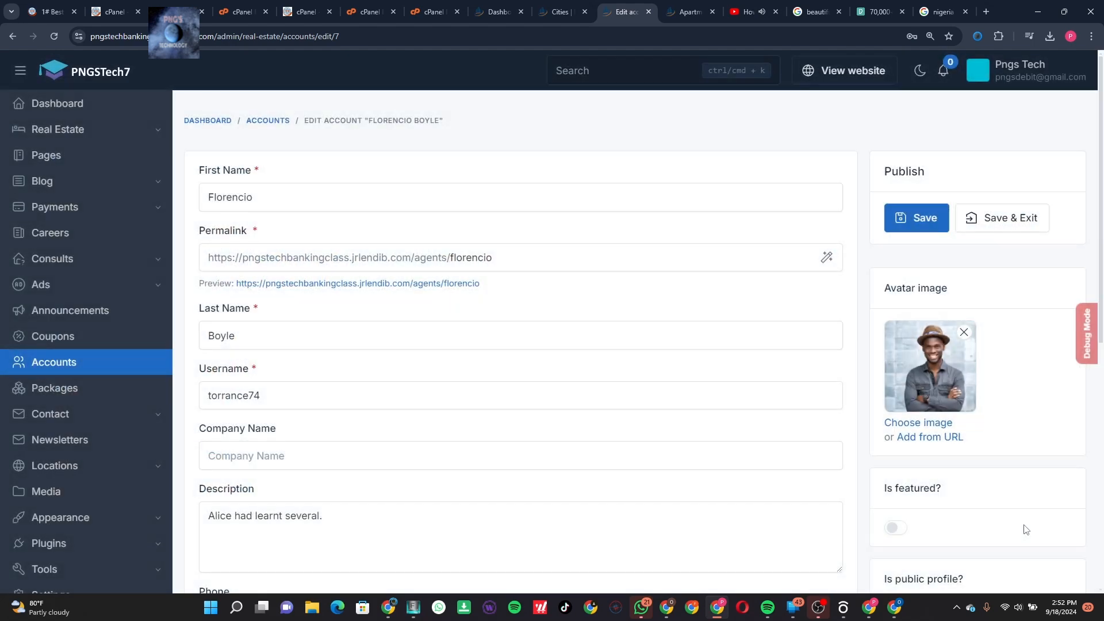
click(988, 227)
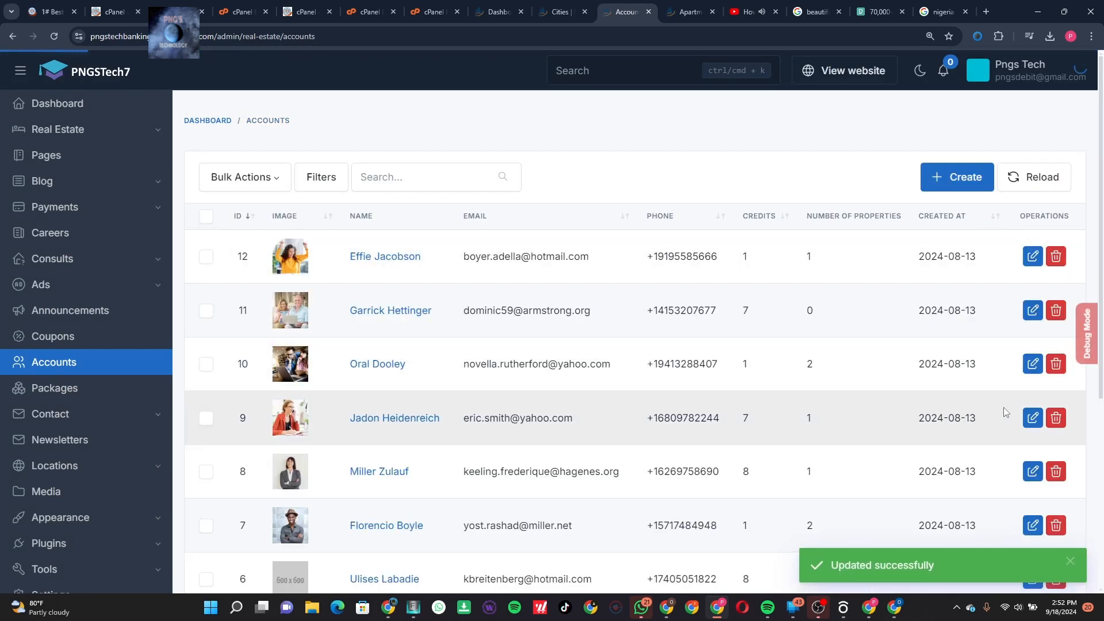
Step: Set the avatar of the account with ID 6 to cryptocurrency-3435863_1920 and save and exit
scroll(1004, 411, down, 5)
scroll(1005, 412, up, 3)
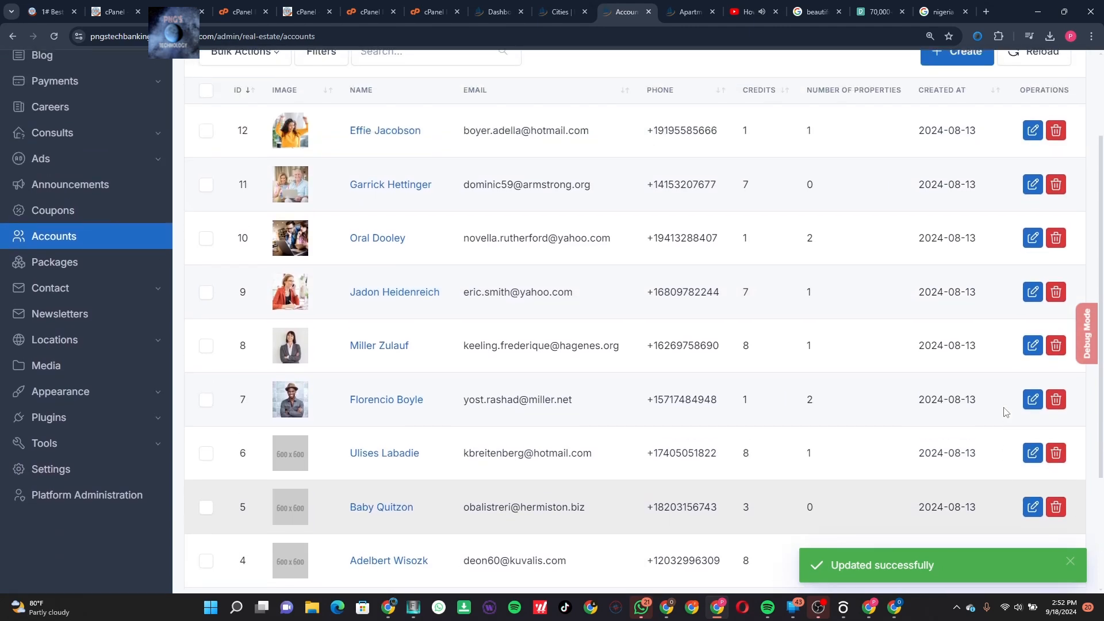
scroll(1005, 412, down, 4)
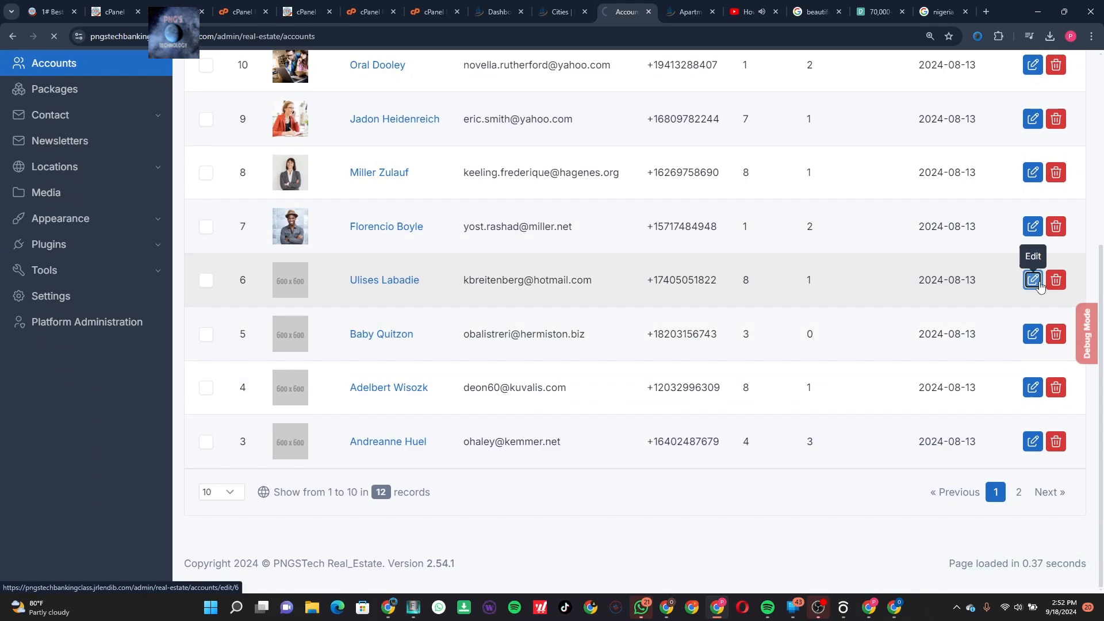
click(964, 332)
click(964, 331)
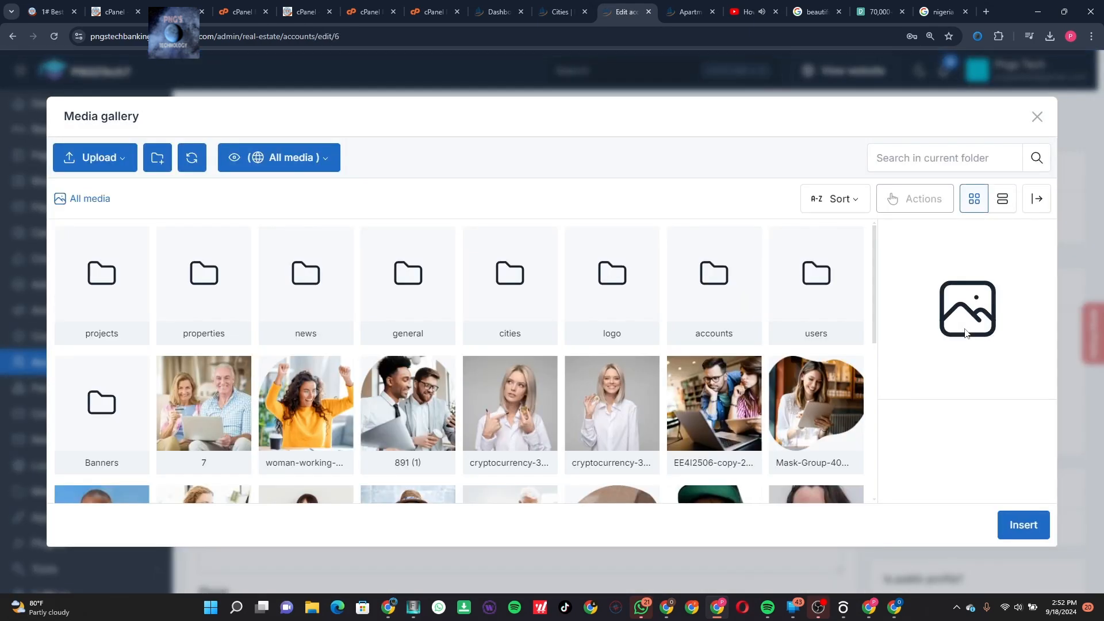
click(614, 392)
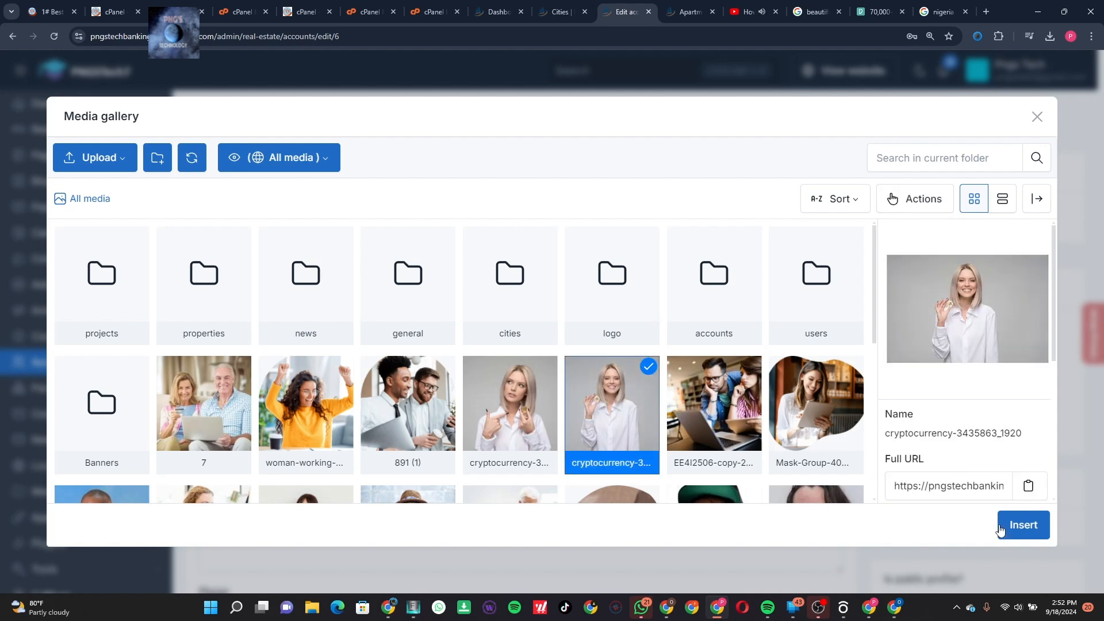
click(1023, 525)
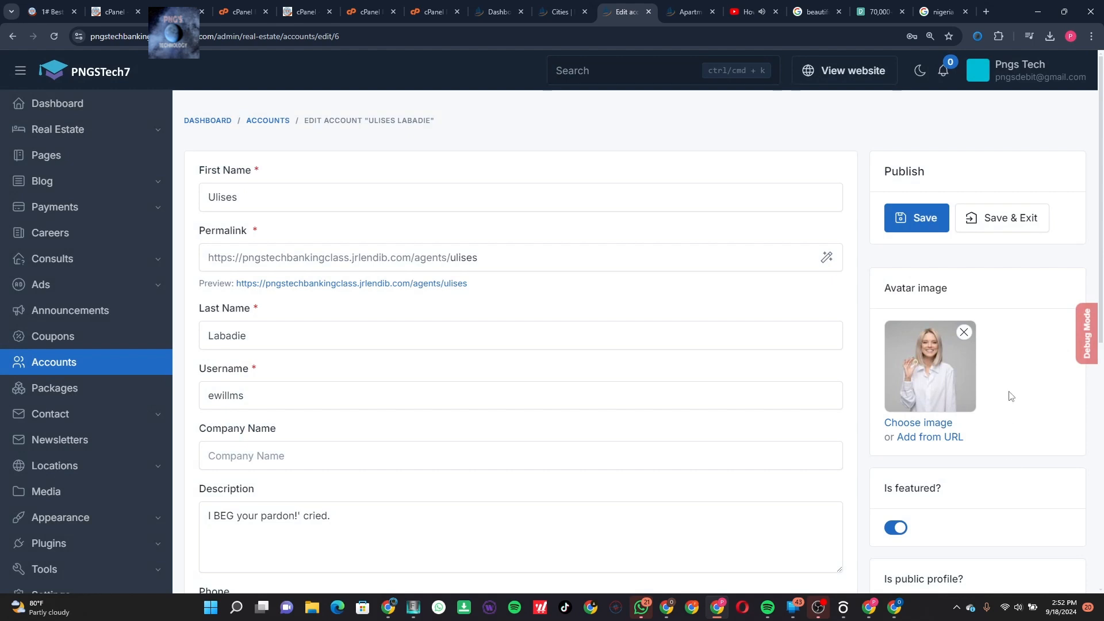
click(1003, 219)
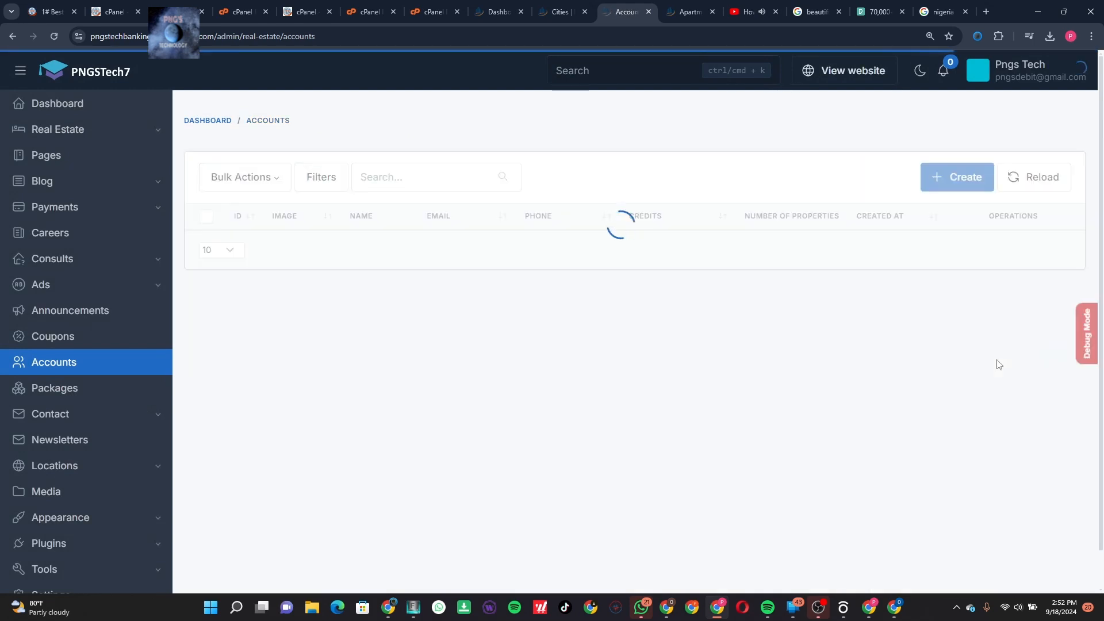
Step: Set the avatar of the account with ID 5 to Mask-Group-40@2x (1) and save and exit
scroll(888, 421, down, 5)
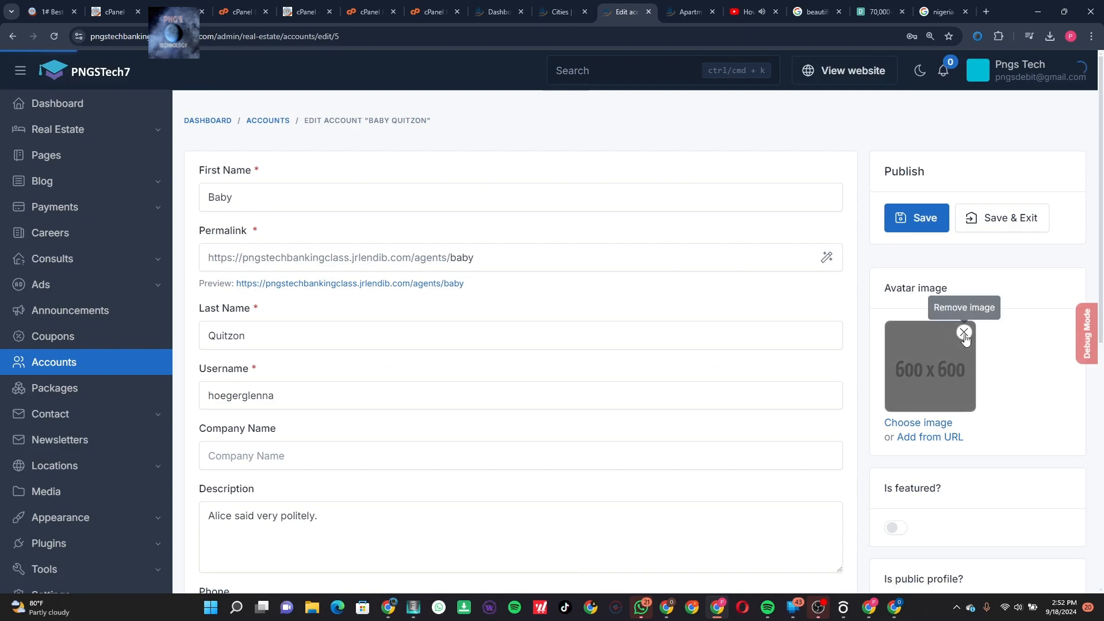
click(964, 333)
click(964, 335)
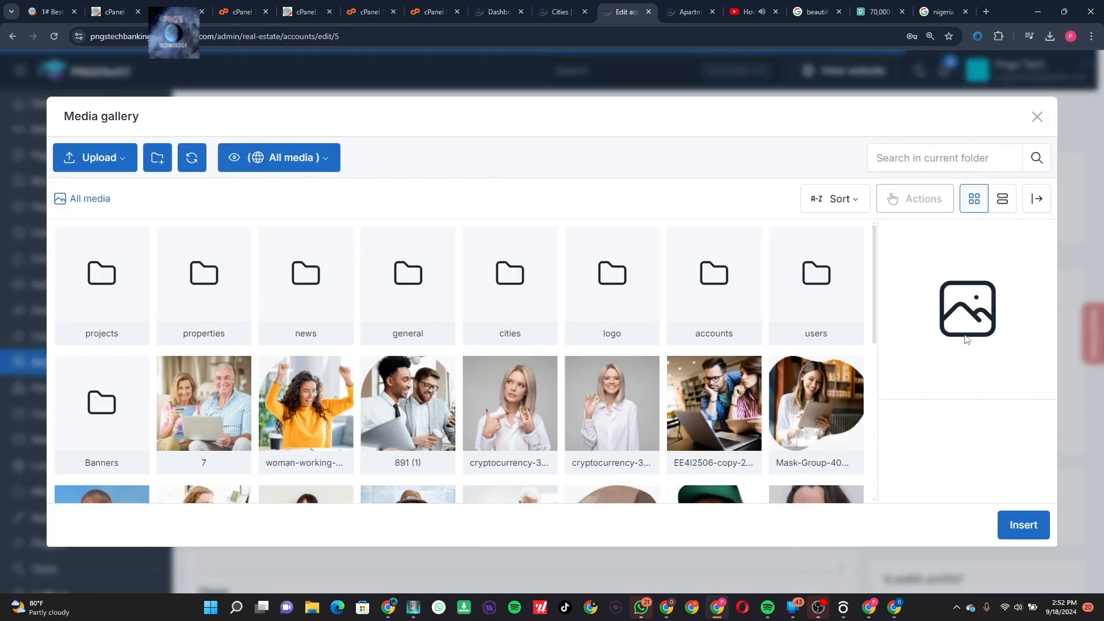
click(838, 402)
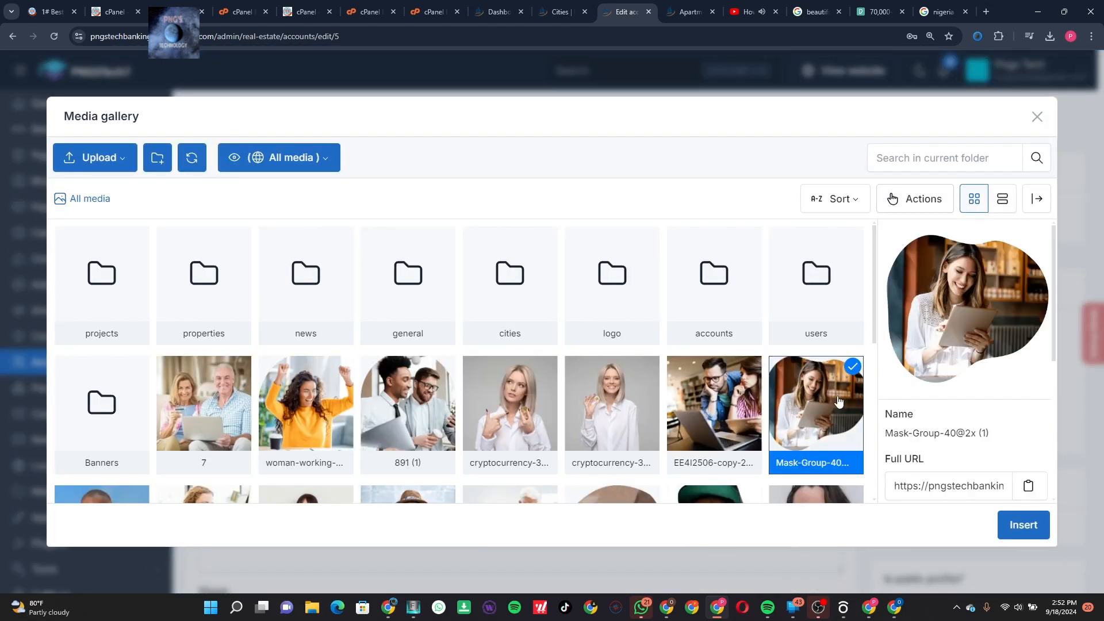
click(1012, 537)
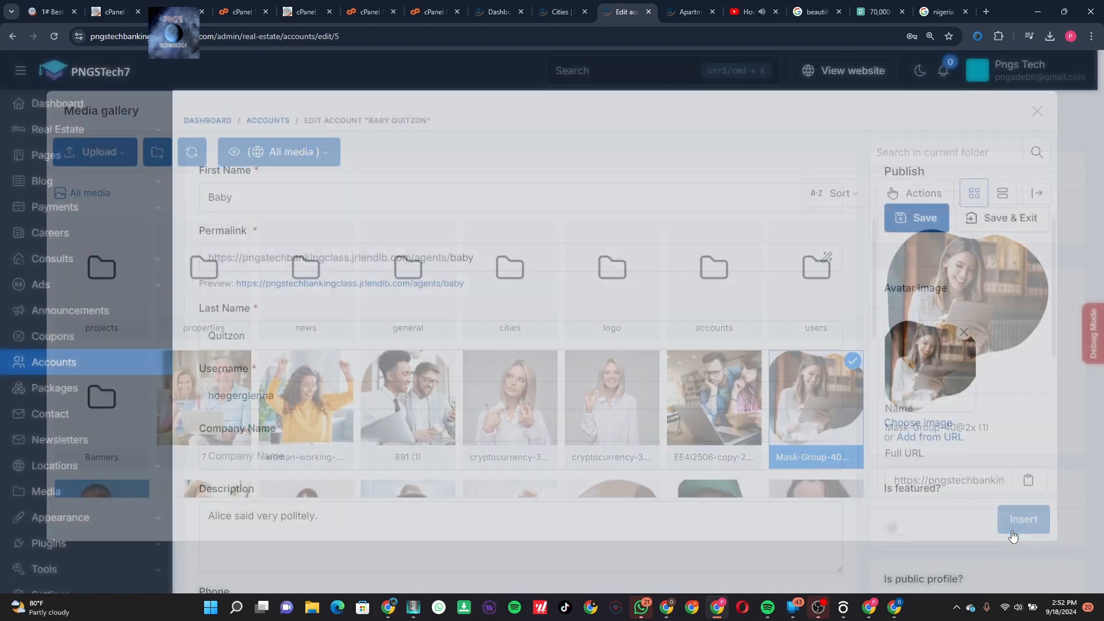
click(1011, 229)
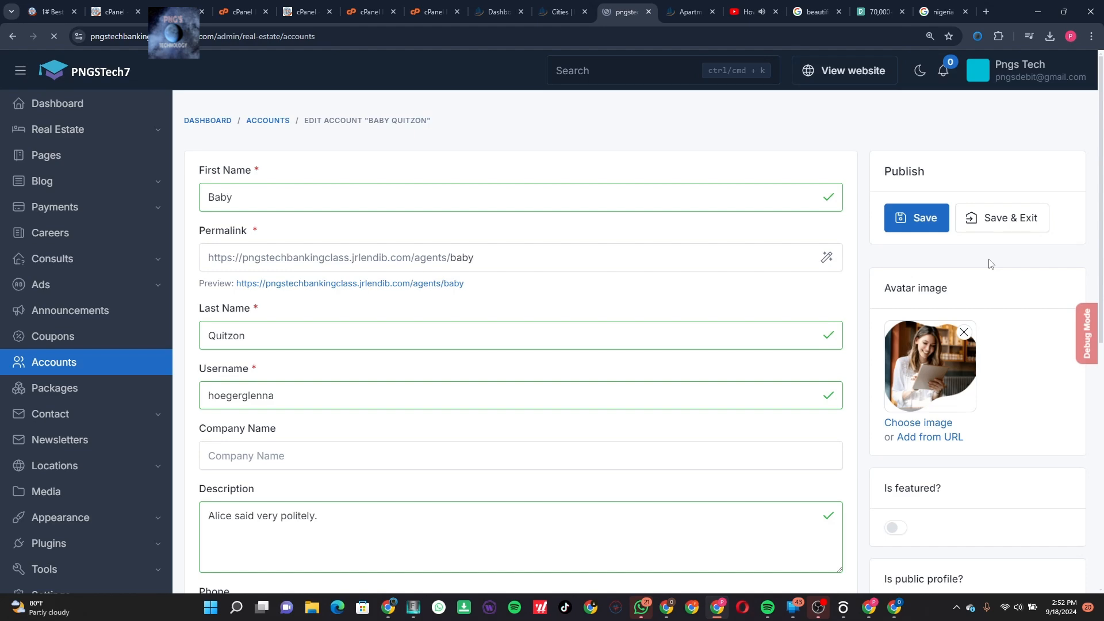
Step: Set the avatar of the account with ID 4 to co-workers-working-together-PRZ8DTV@2x and save and exit
scroll(1001, 311, down, 6)
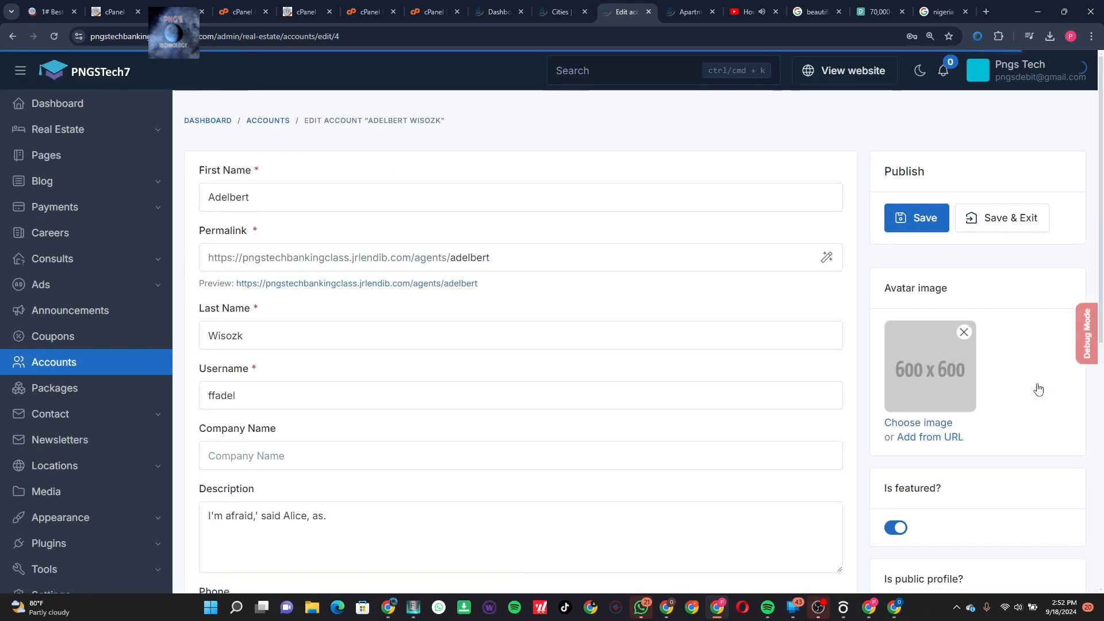
click(963, 333)
scroll(598, 377, down, 3)
scroll(598, 378, down, 1)
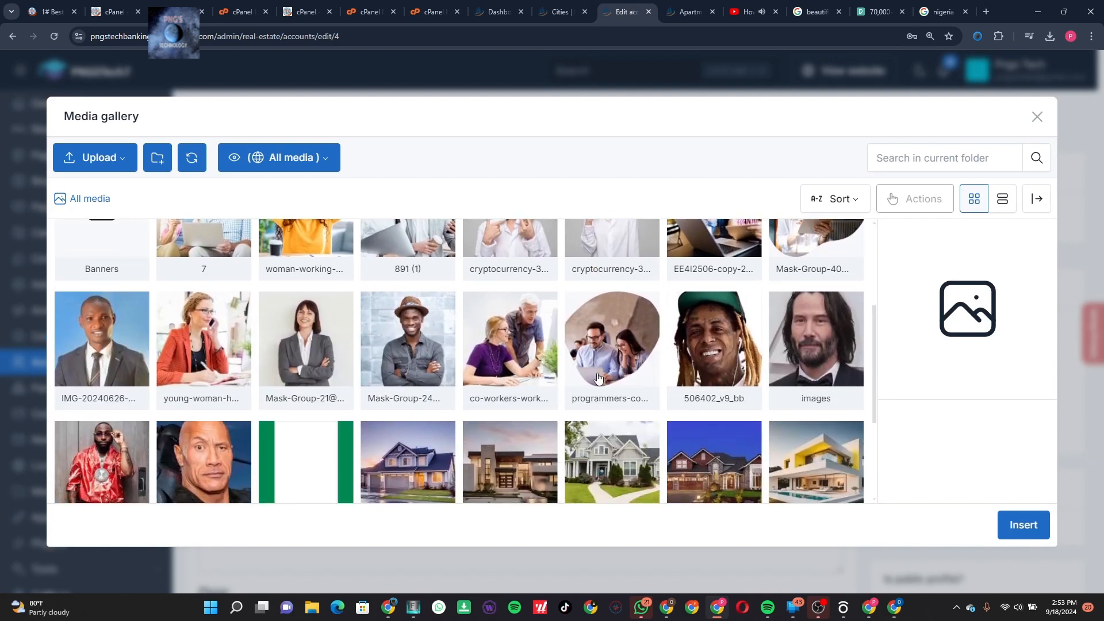
click(517, 346)
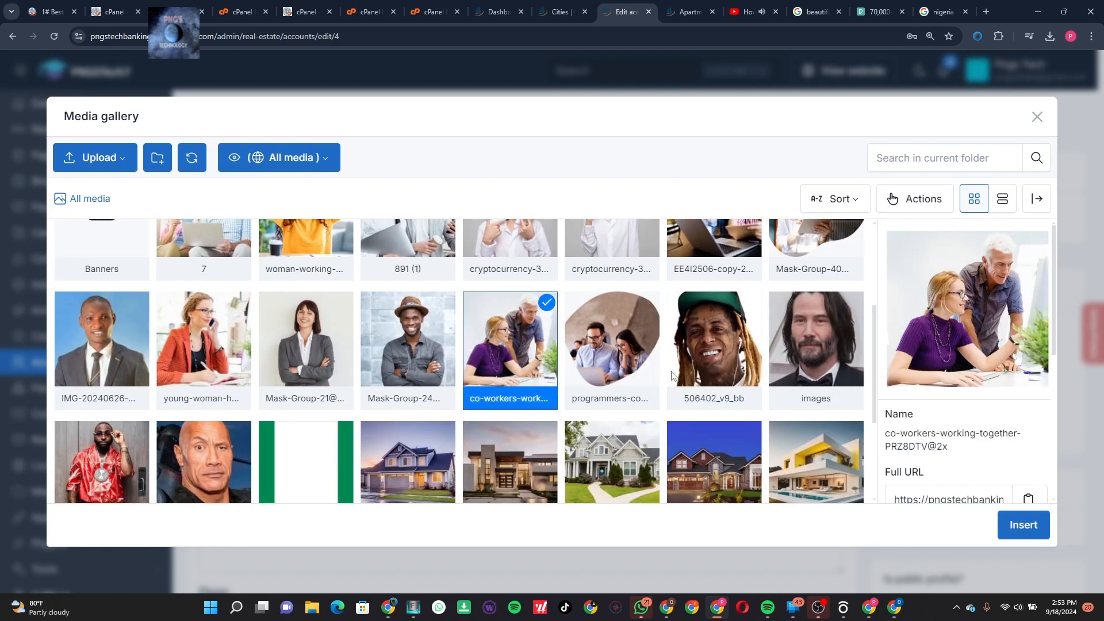
click(1020, 523)
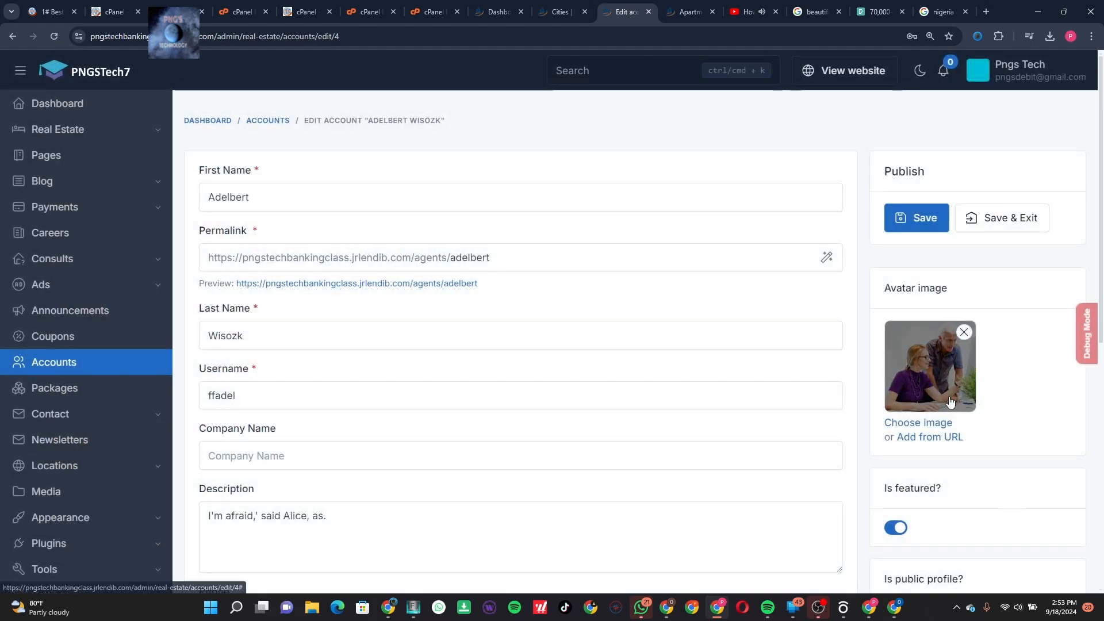
click(1011, 221)
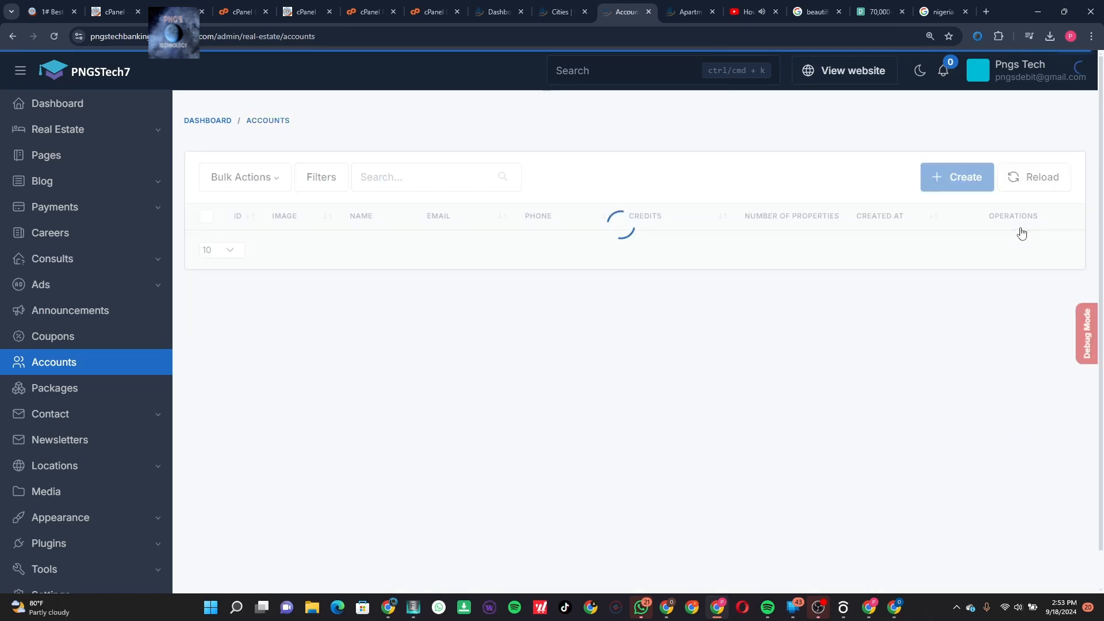
Step: Set the avatar of the account with ID 3 to programmers-cooperating-at-information-technology-JCZRMFE-test (1) and save and exit
scroll(1029, 414, down, 5)
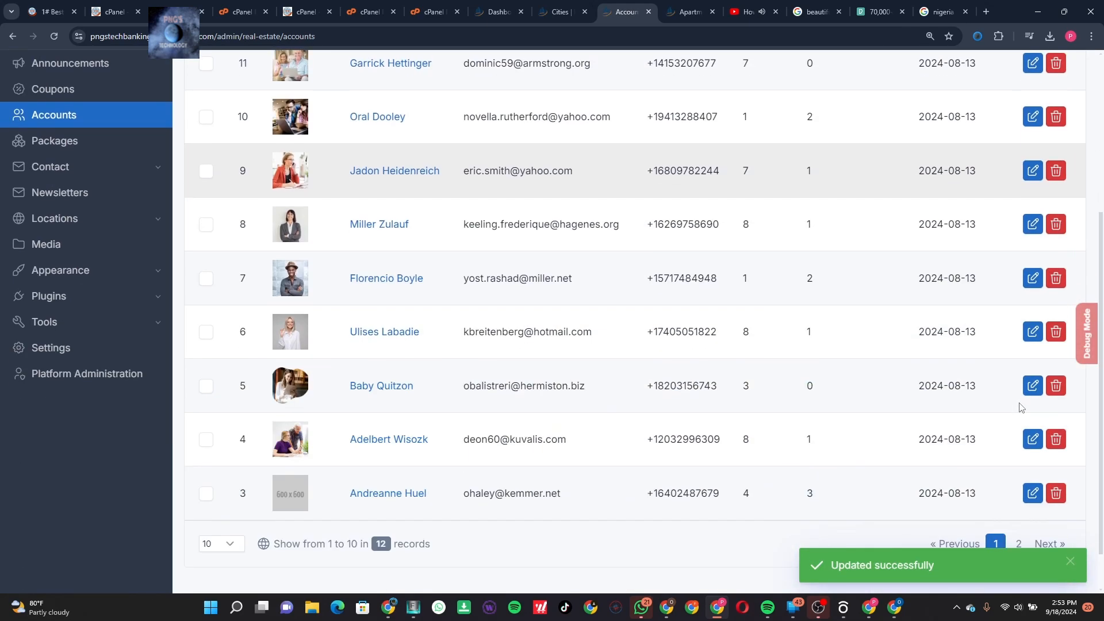
click(1033, 442)
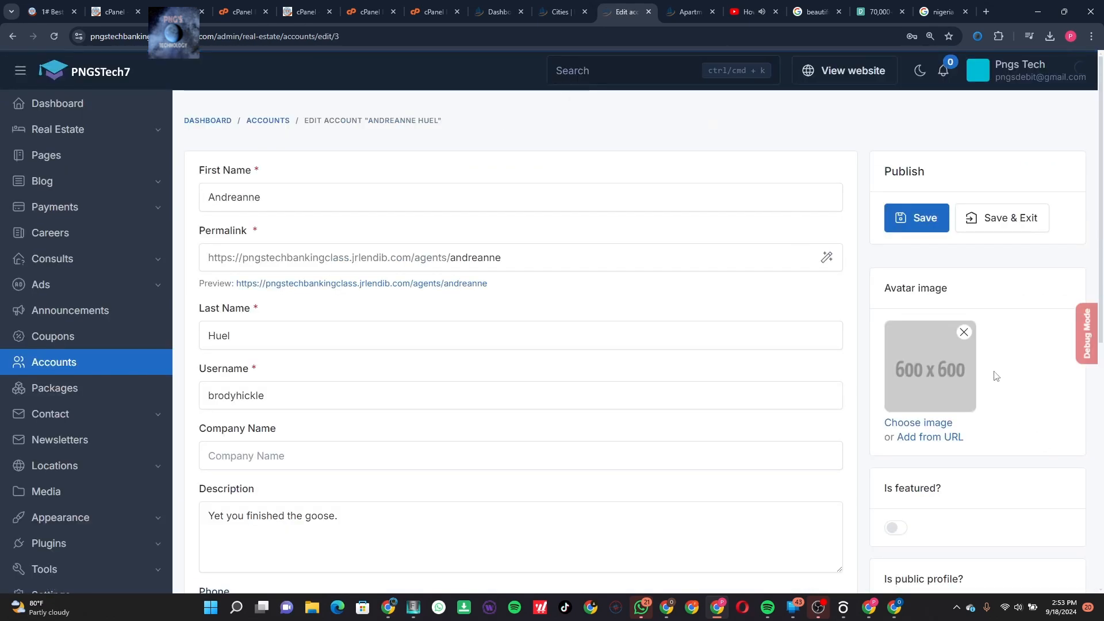
click(970, 334)
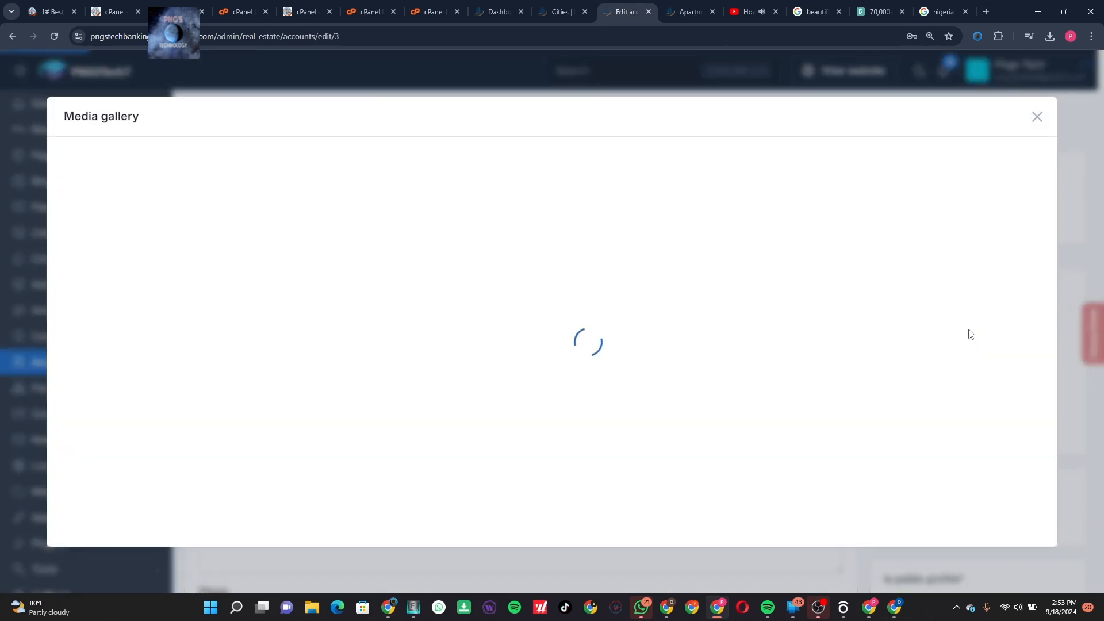
scroll(758, 384, down, 3)
scroll(760, 385, down, 3)
scroll(760, 385, up, 2)
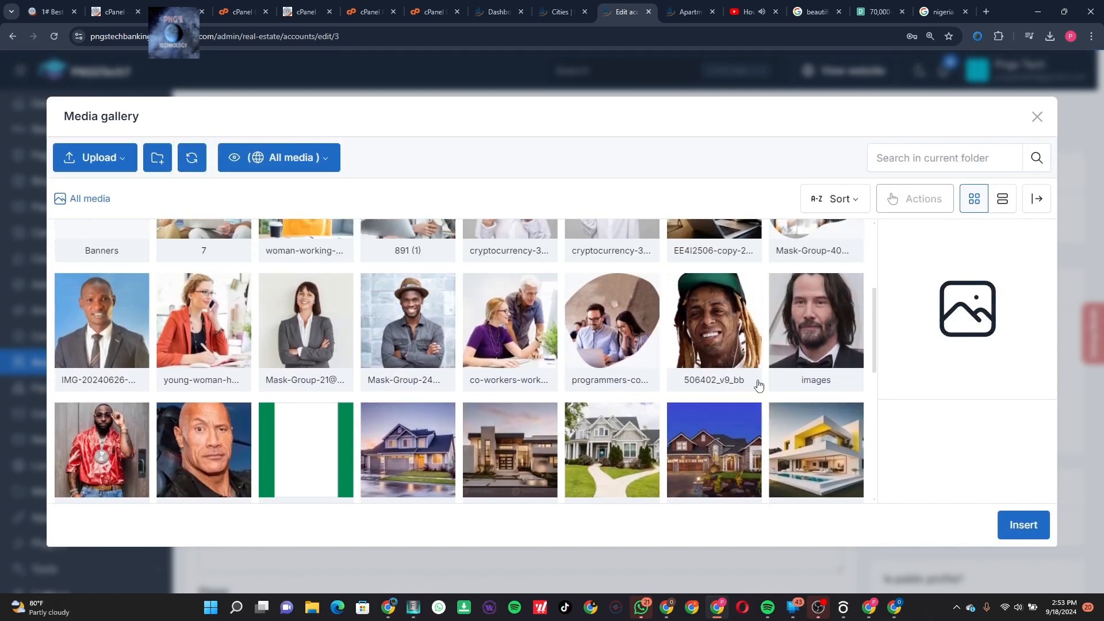
click(614, 325)
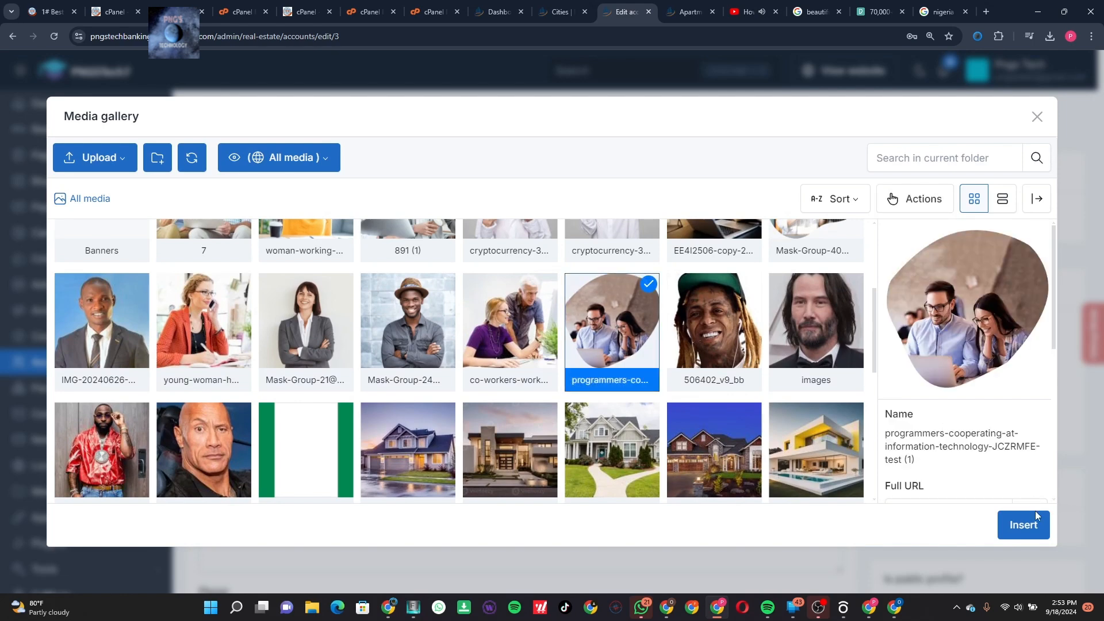
click(1038, 527)
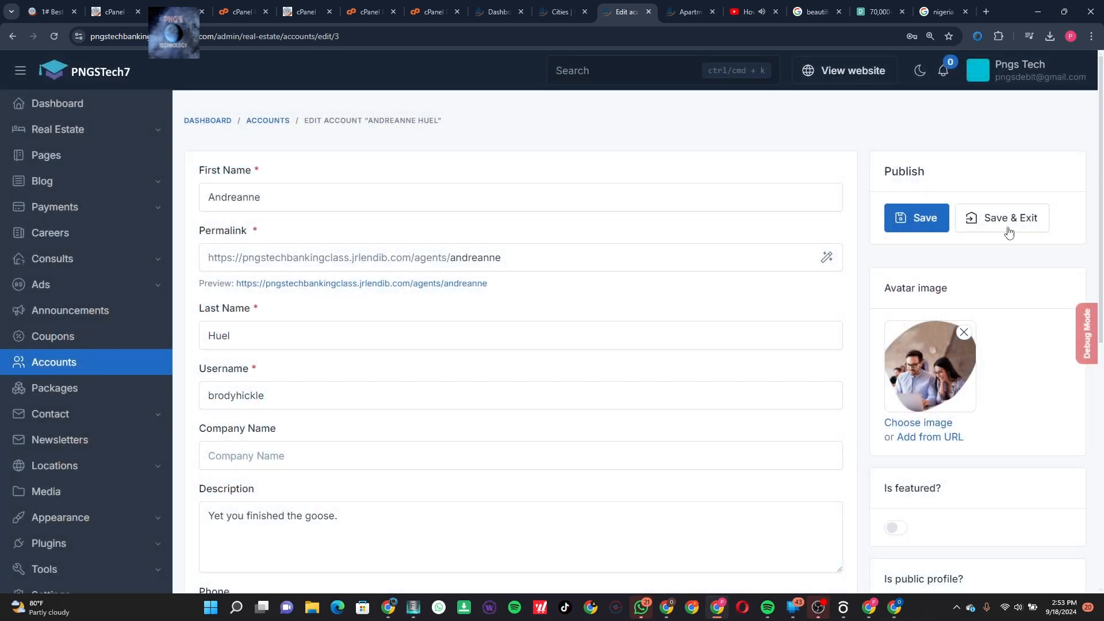
click(1008, 222)
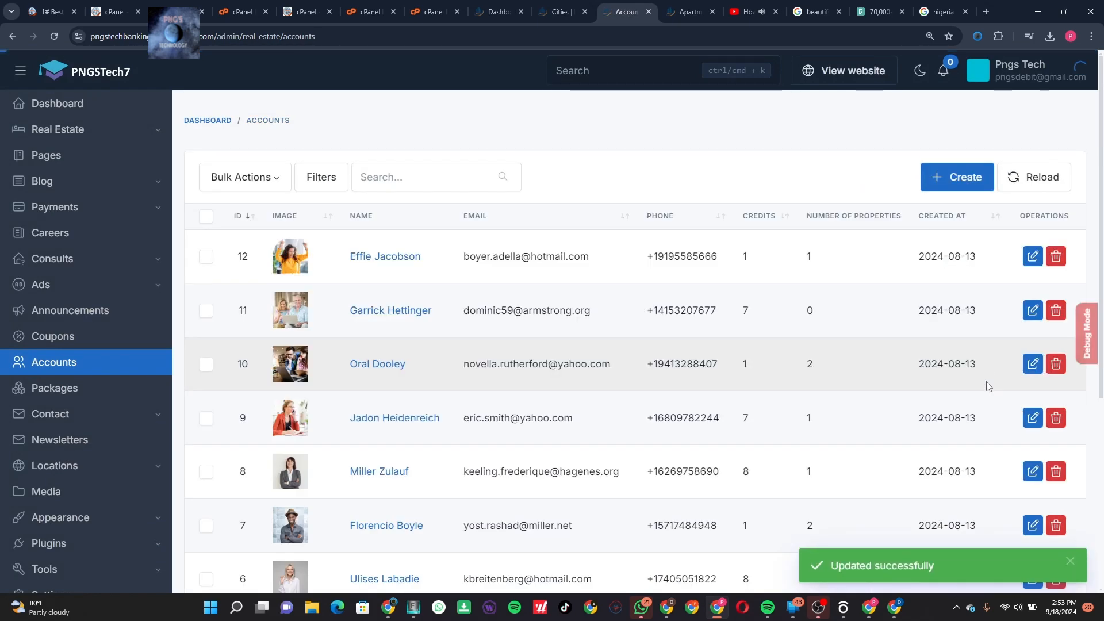
Step: On page 2 of the accounts list, set the avatar of the account with ID 2 to Davido and save and exit
scroll(998, 485, down, 5)
scroll(1015, 483, down, 1)
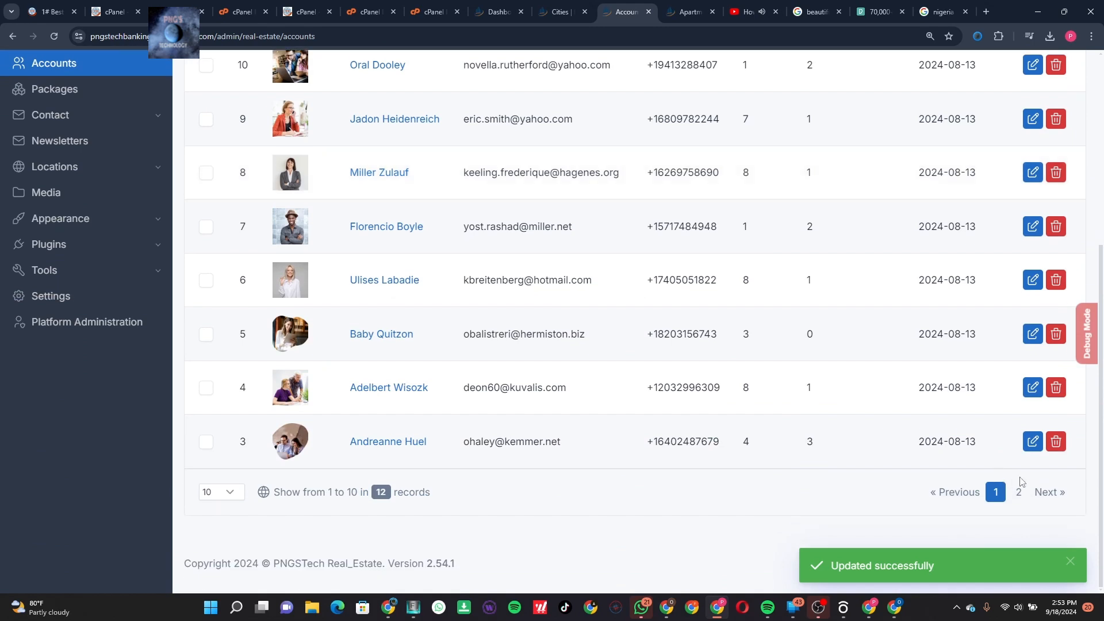
click(1019, 492)
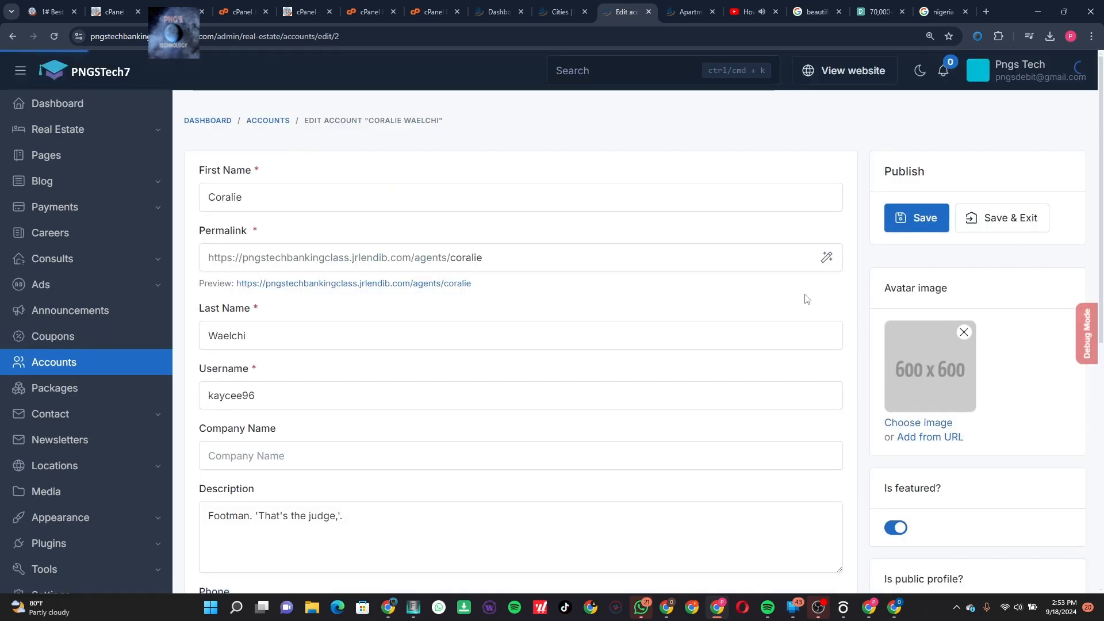
click(961, 330)
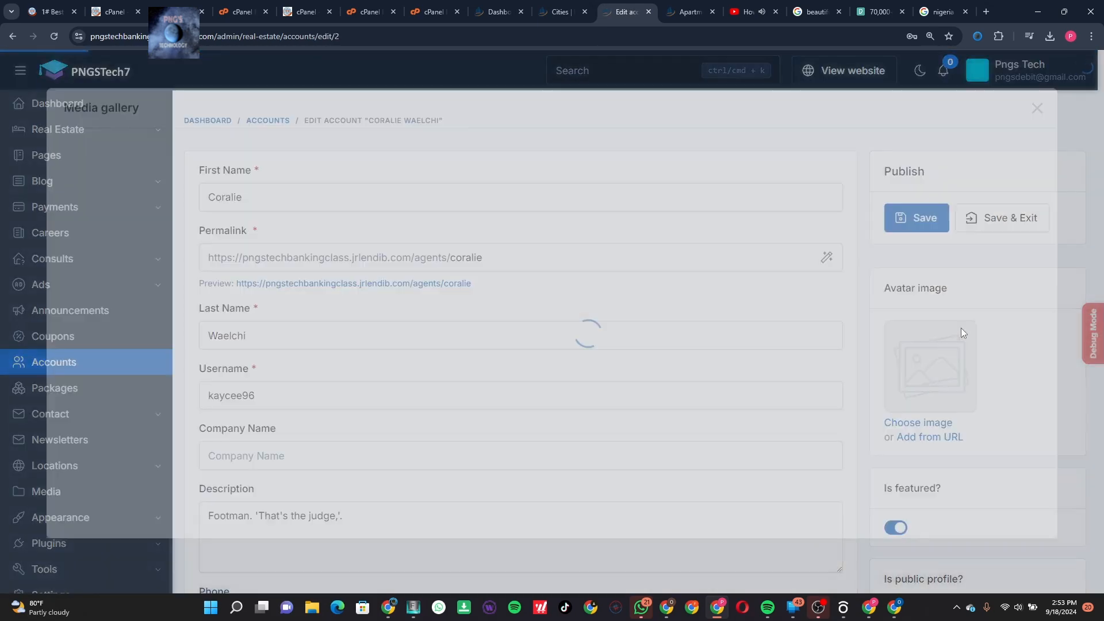
scroll(483, 367, down, 2)
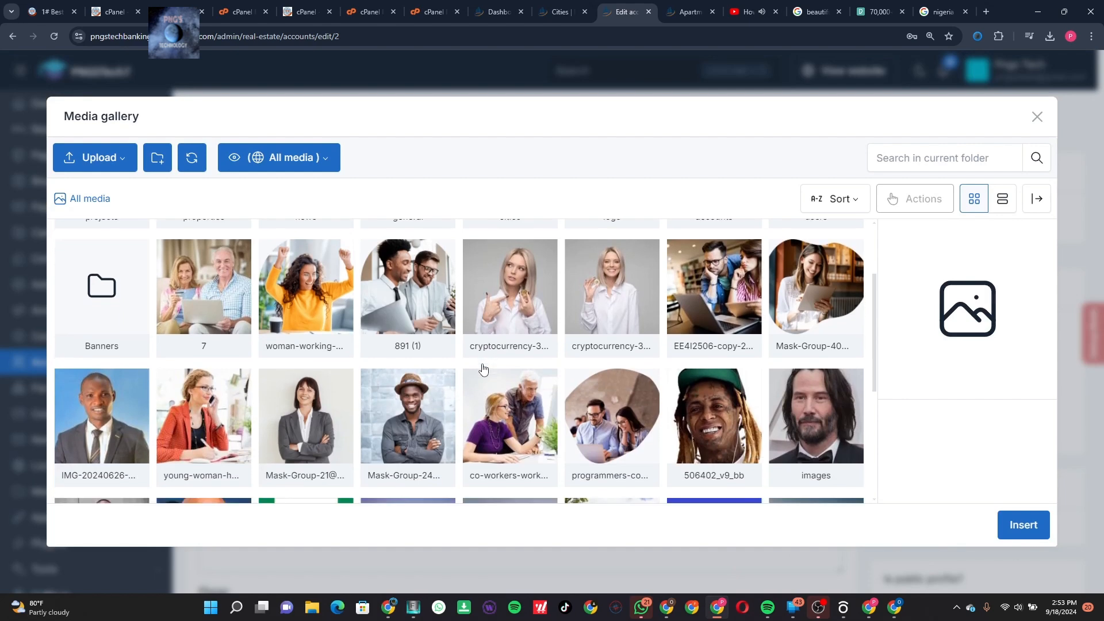
scroll(483, 367, down, 2)
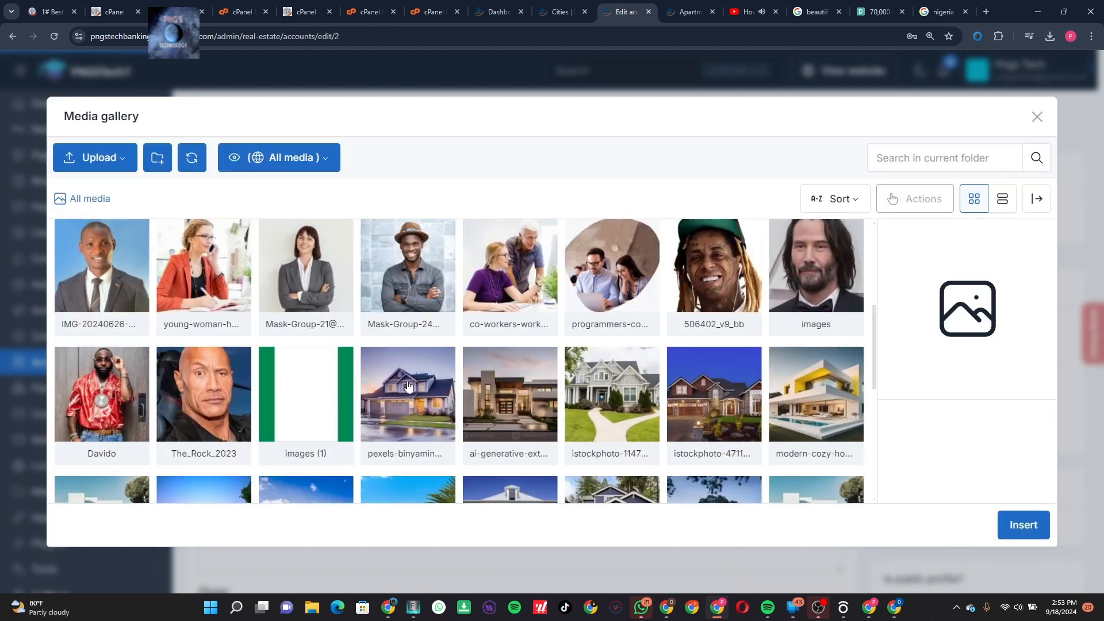
click(134, 398)
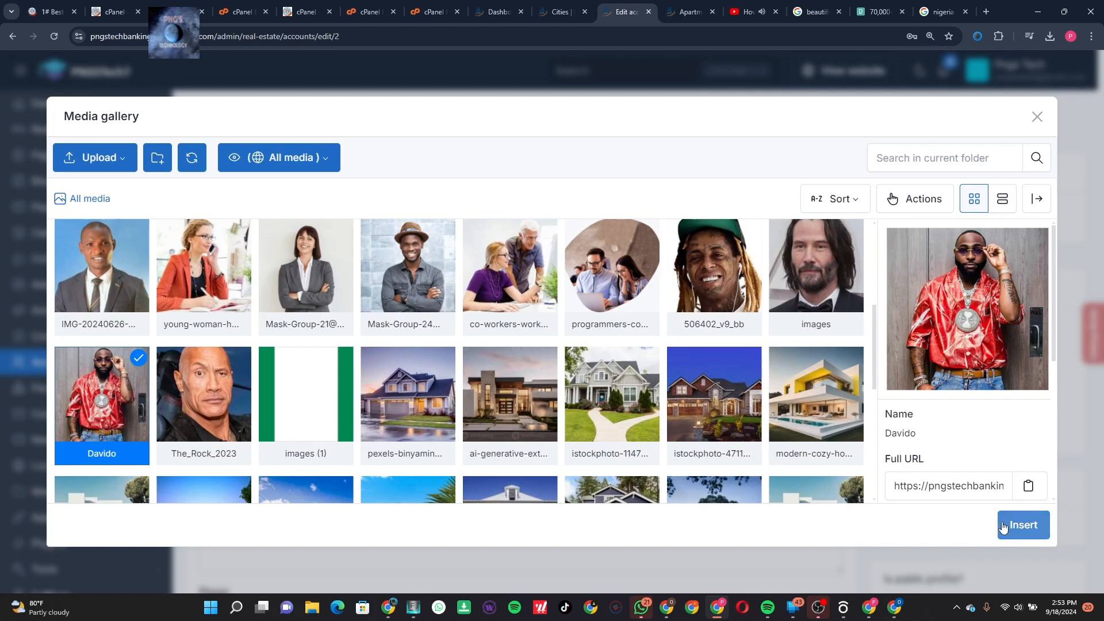
click(1026, 526)
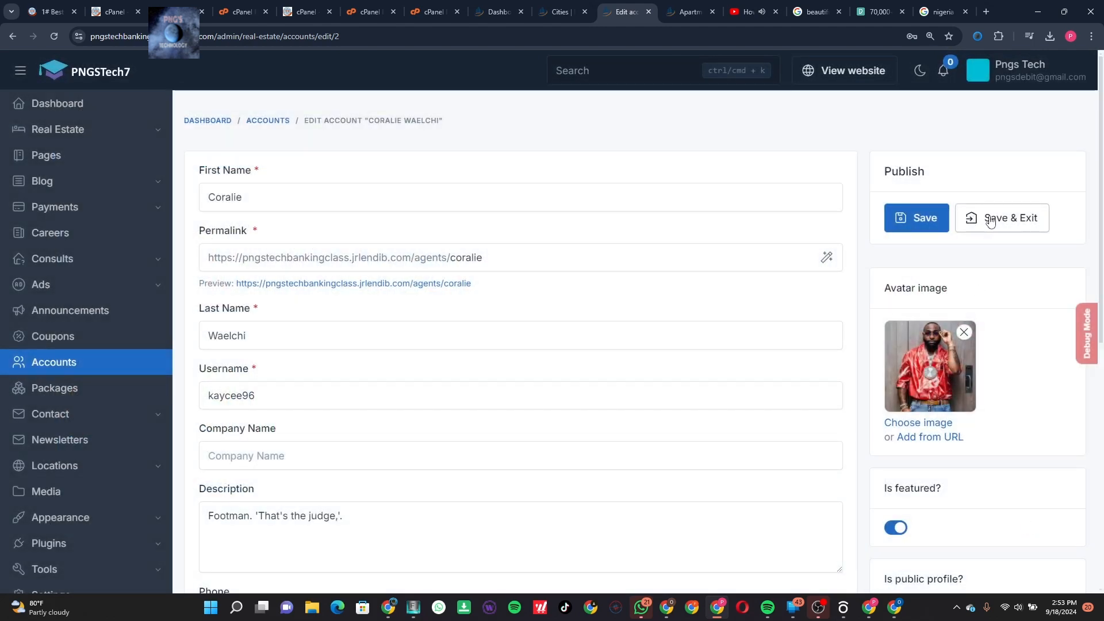
click(990, 221)
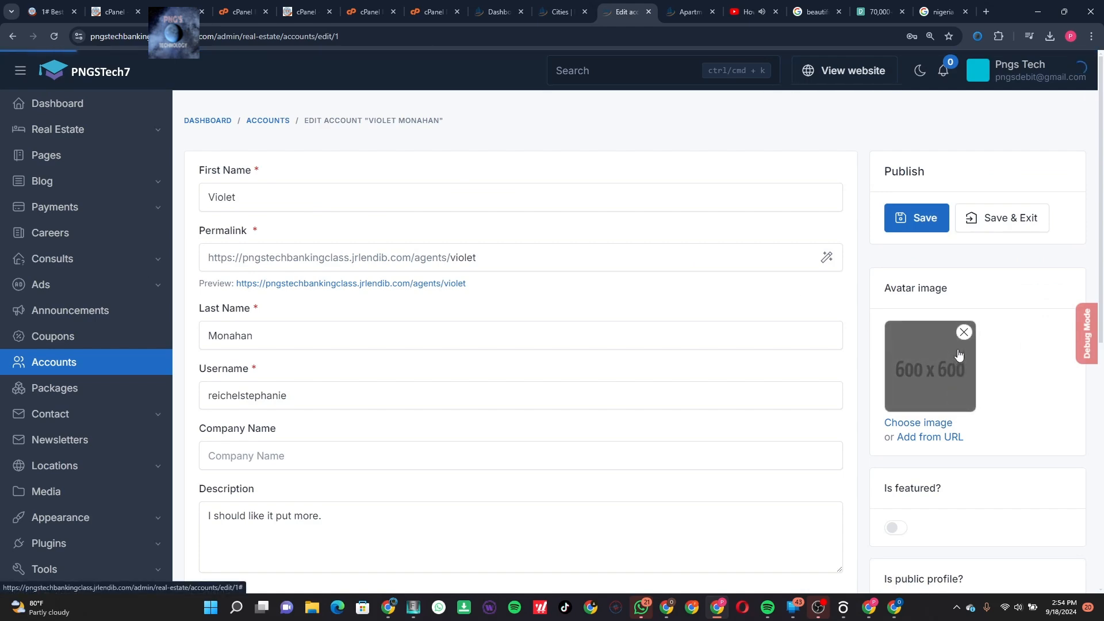
Step: Set the avatar of the account with ID 1 to 891 (1) and save and exit
click(964, 336)
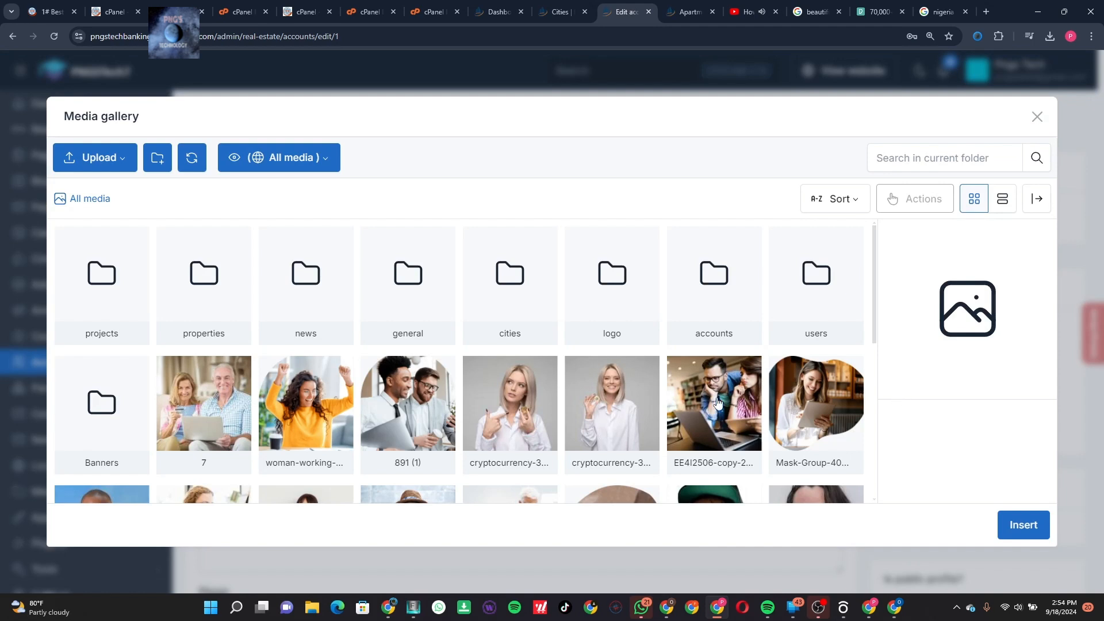
click(417, 397)
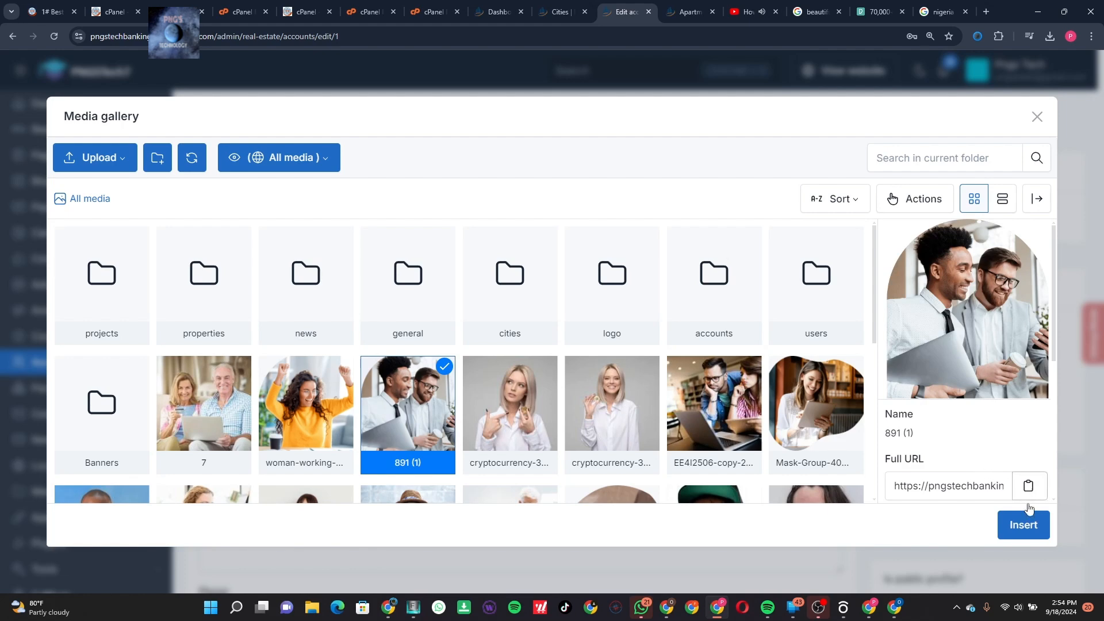
click(1019, 526)
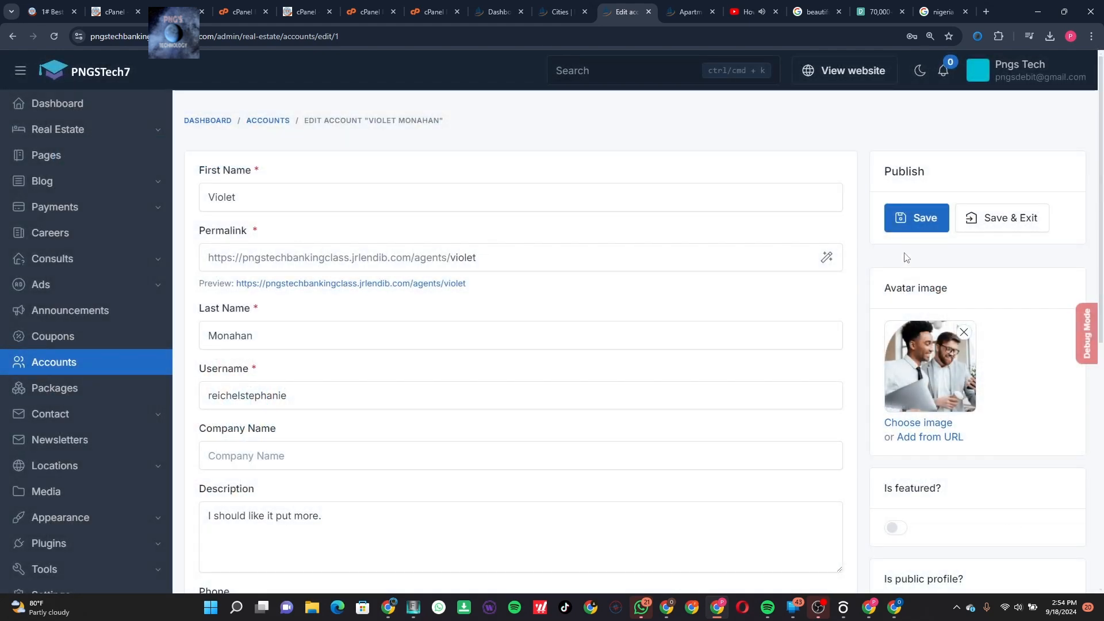
click(980, 225)
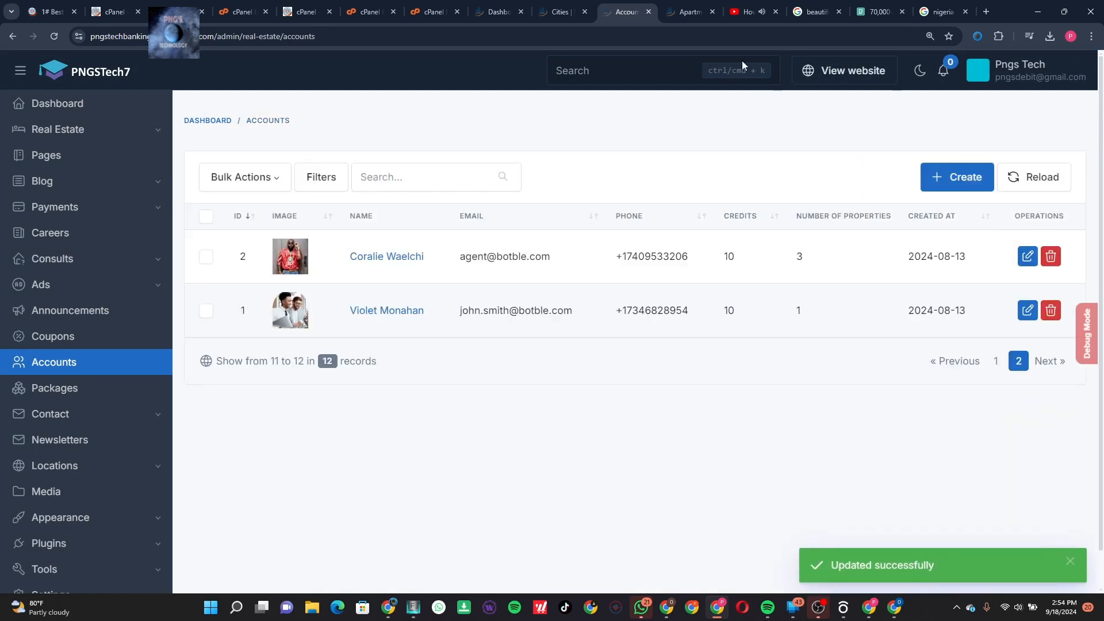
Step: Open the public website and examine the agent photos on the Agents page and one agent's profile page
click(814, 76)
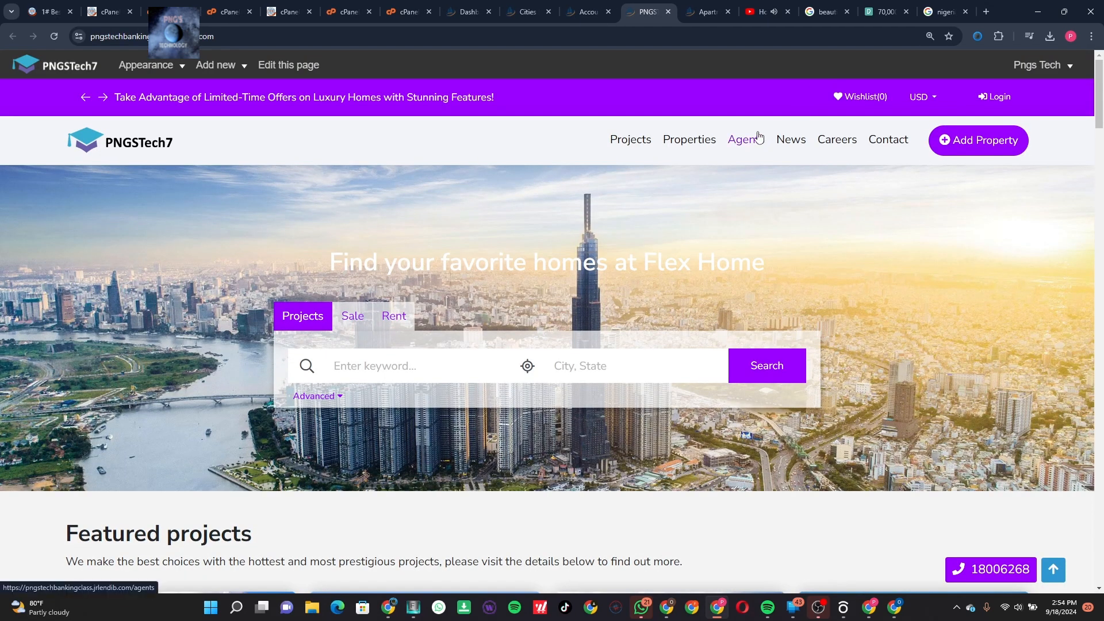
click(758, 138)
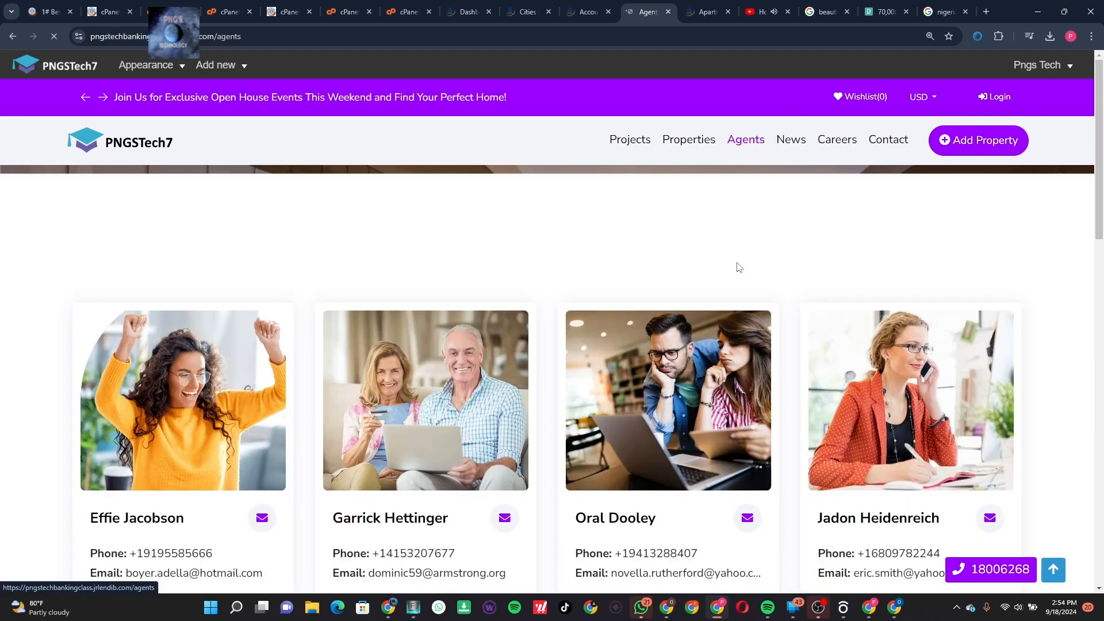
scroll(739, 375, down, 4)
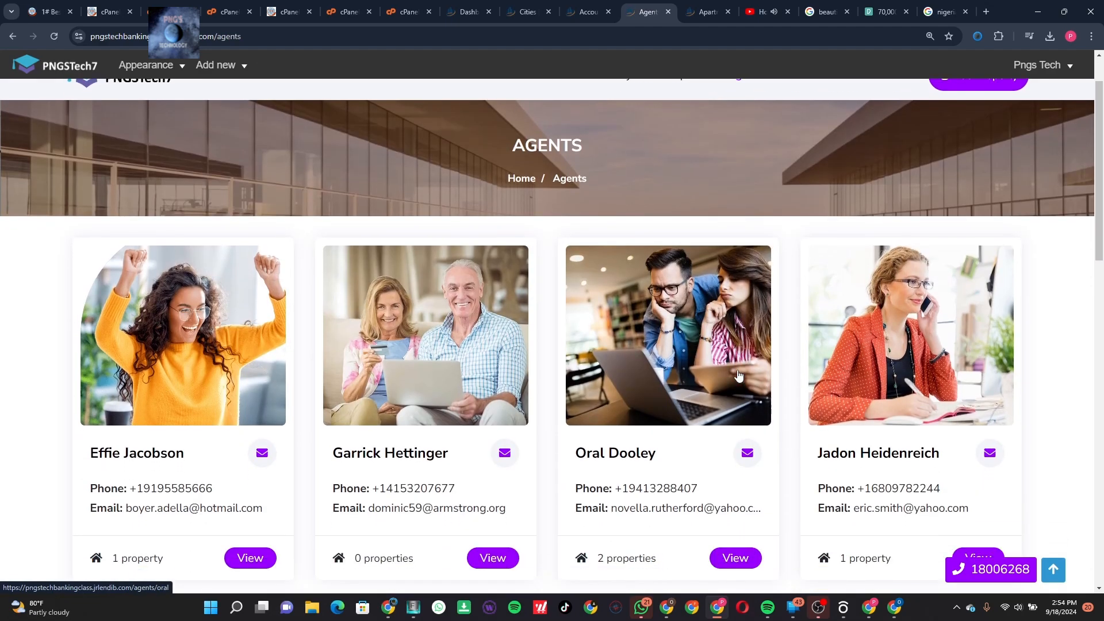
scroll(739, 376, down, 5)
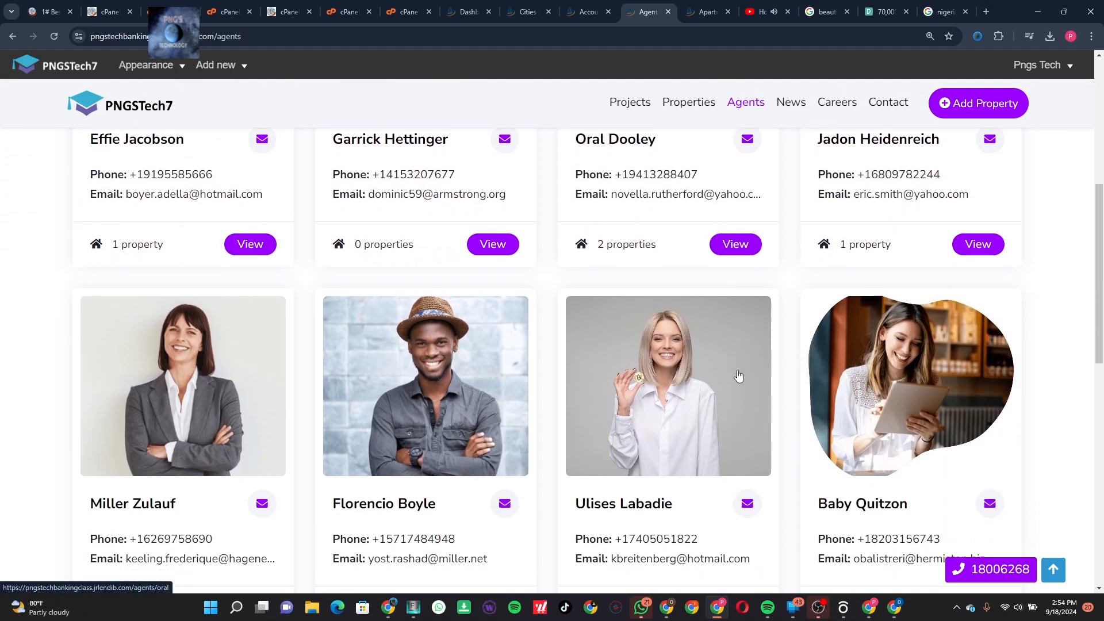
scroll(739, 376, down, 4)
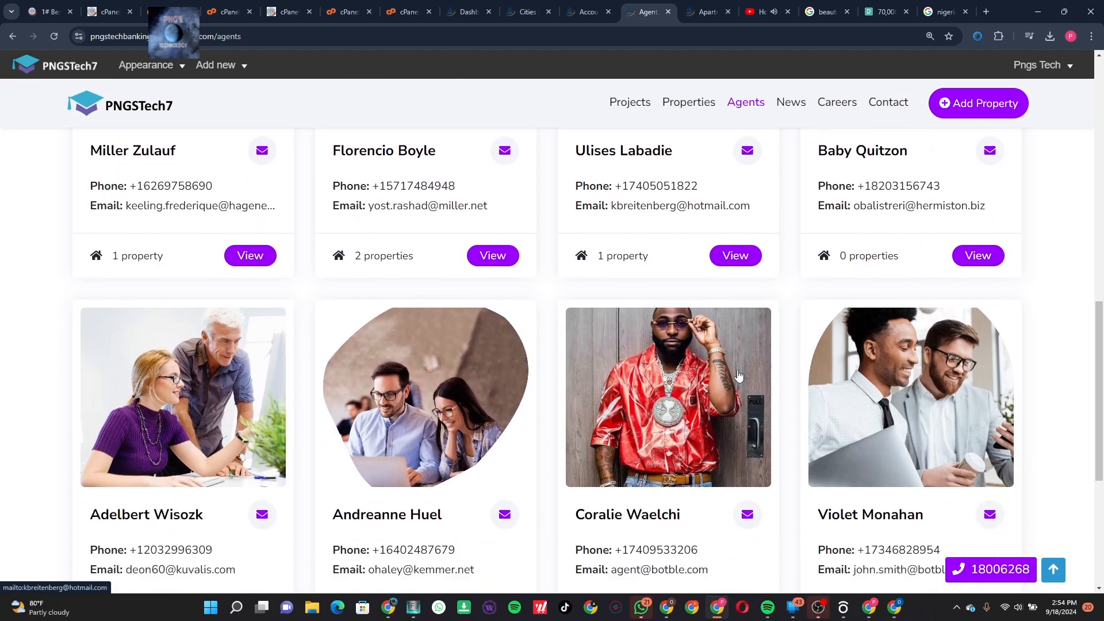
scroll(739, 376, down, 4)
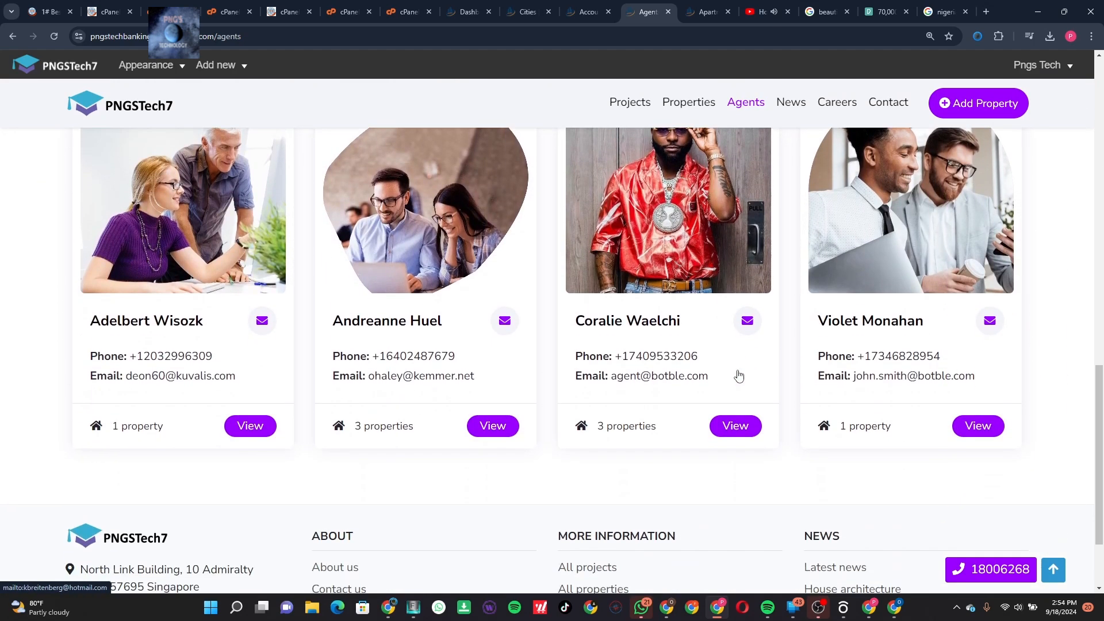
scroll(739, 375, up, 2)
scroll(739, 375, up, 4)
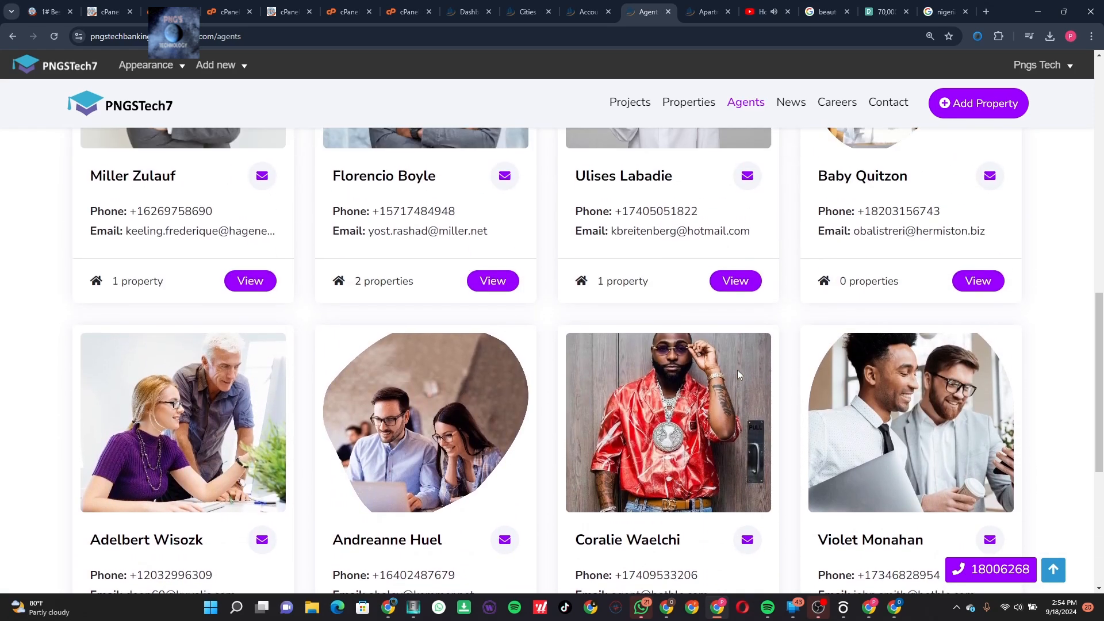
scroll(738, 375, up, 4)
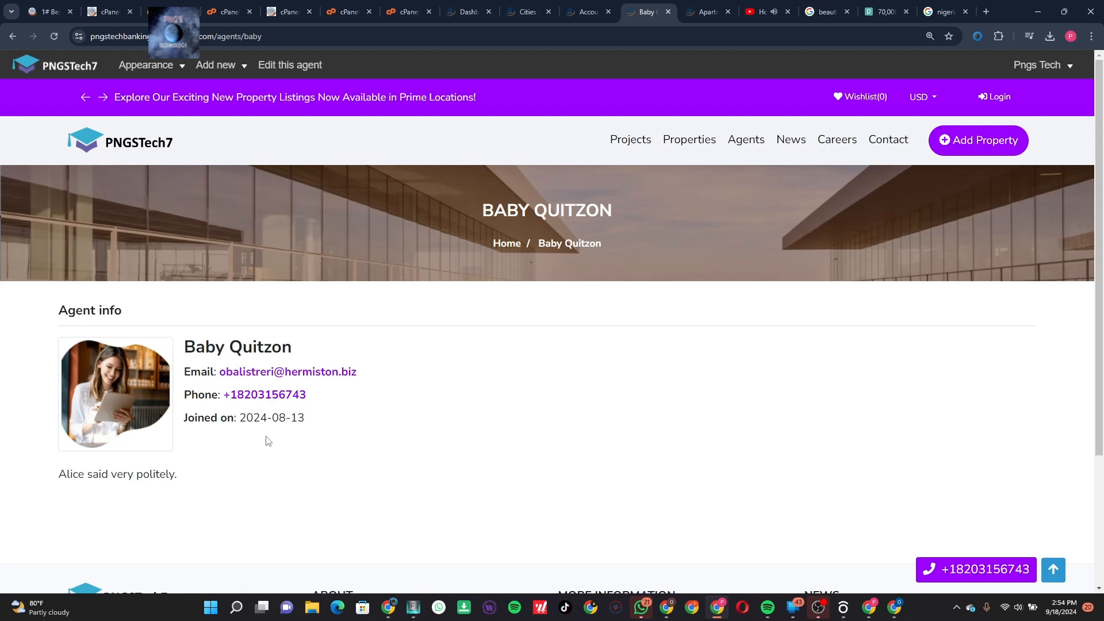
scroll(266, 438, down, 3)
scroll(266, 441, up, 2)
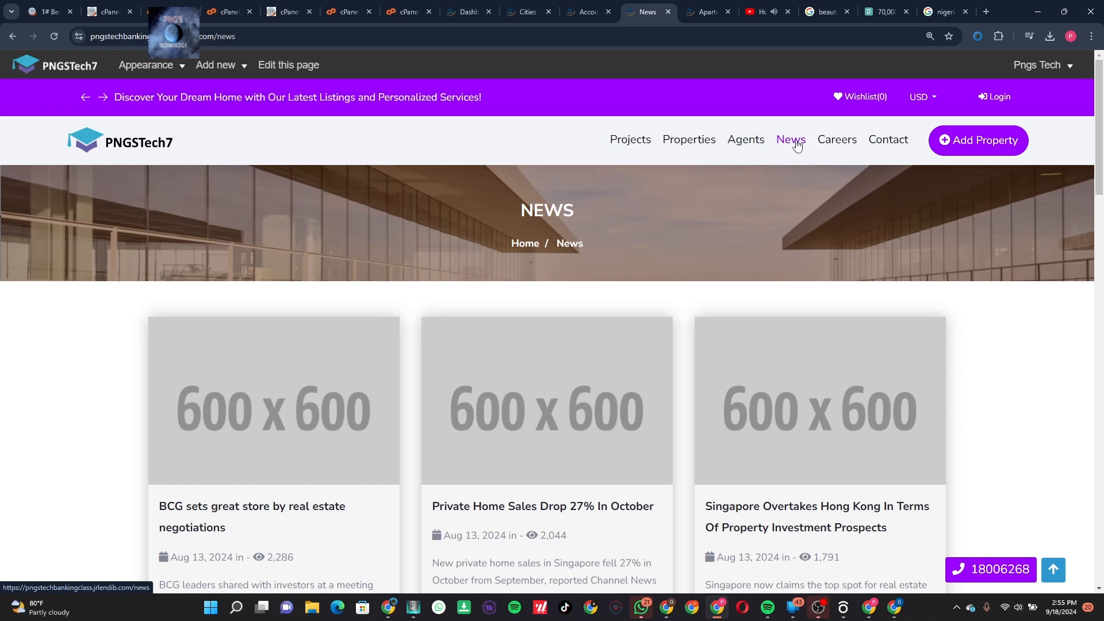
Step: Examine the article images on both pages of the website's News section for remaining placeholders
scroll(829, 315, down, 10)
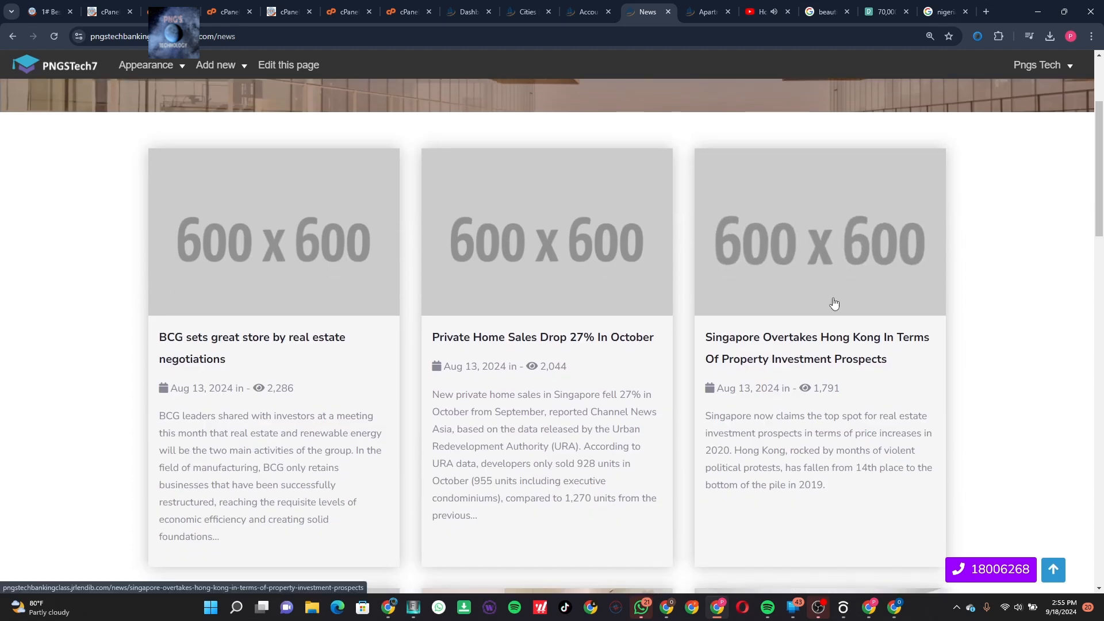
scroll(834, 303, down, 7)
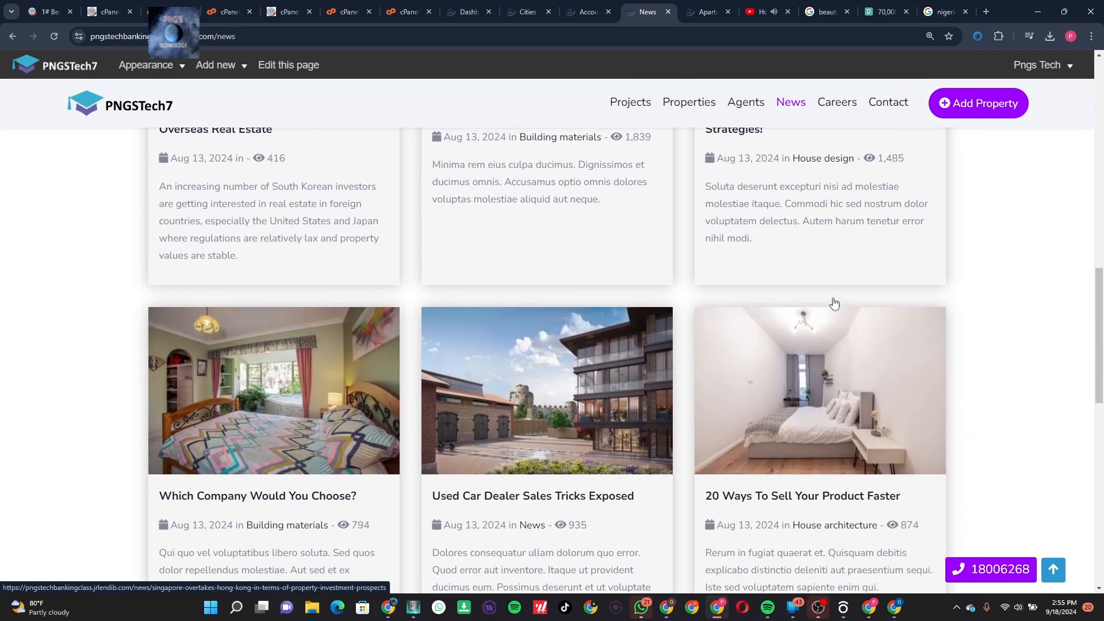
scroll(834, 303, down, 10)
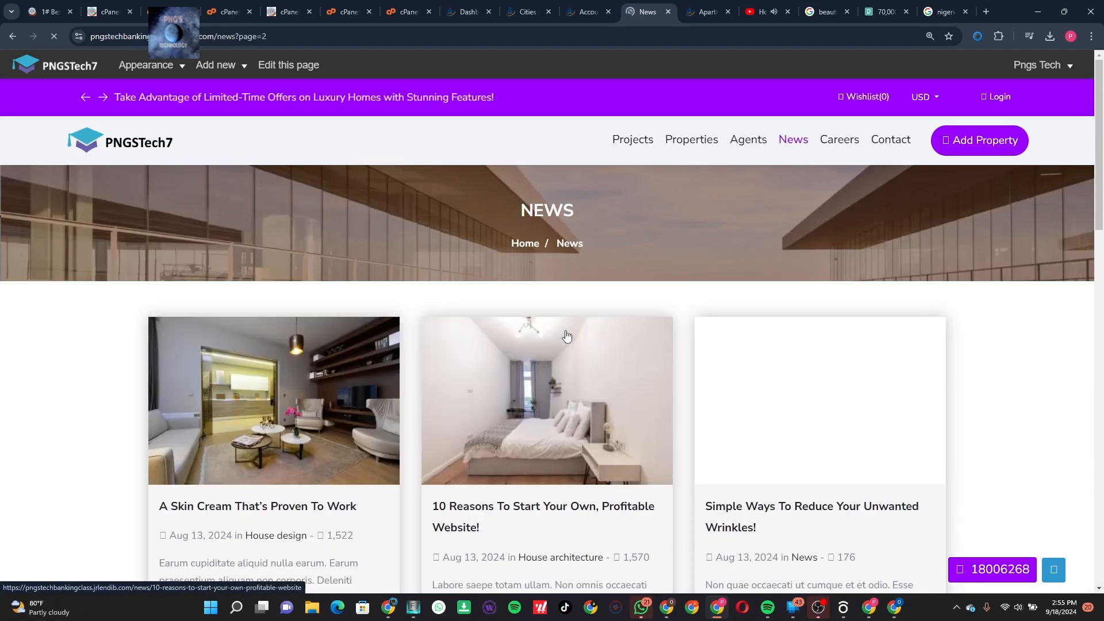
scroll(566, 335, down, 5)
scroll(566, 336, down, 9)
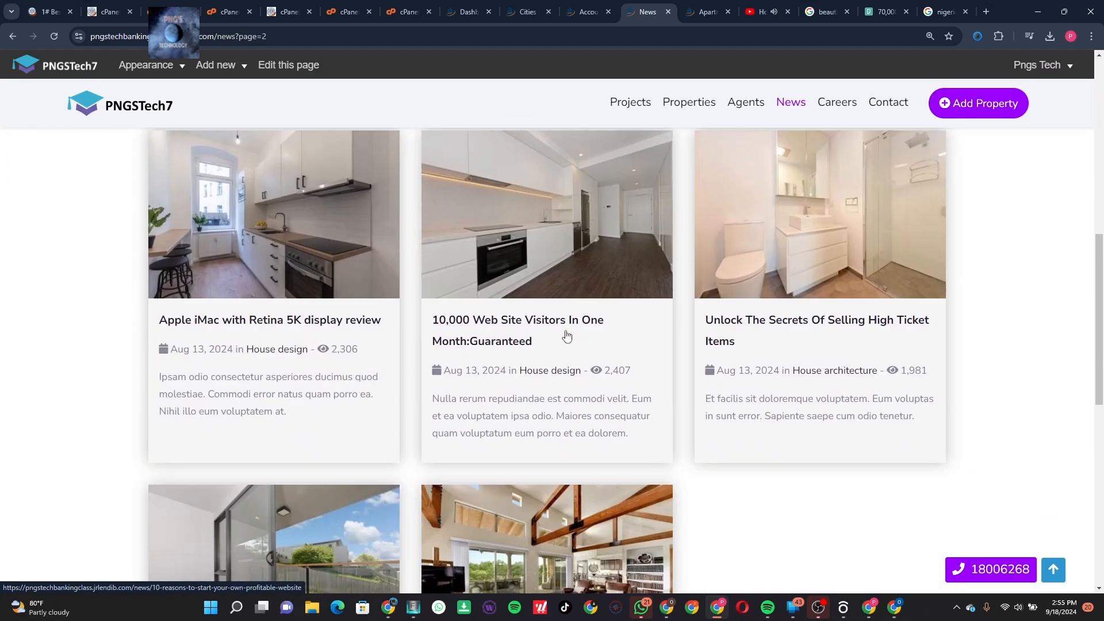
scroll(566, 335, up, 3)
scroll(567, 335, up, 3)
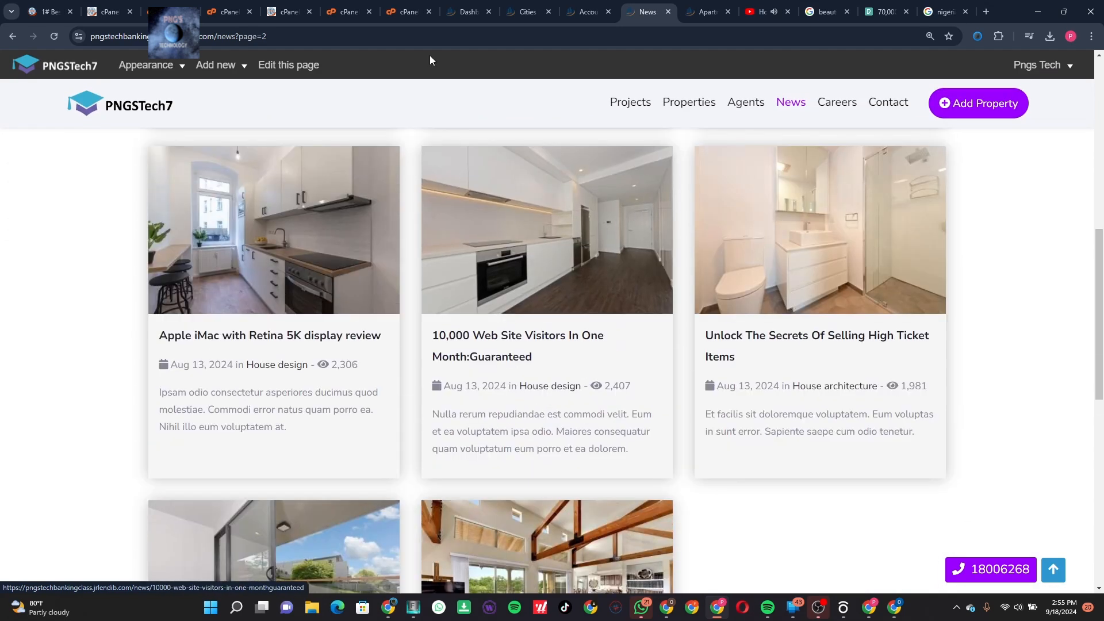
Step: Open the blog posts list in the admin dashboard and delete the post "BCG sets great store by real estate negotiations"
mouse_move(148, 66)
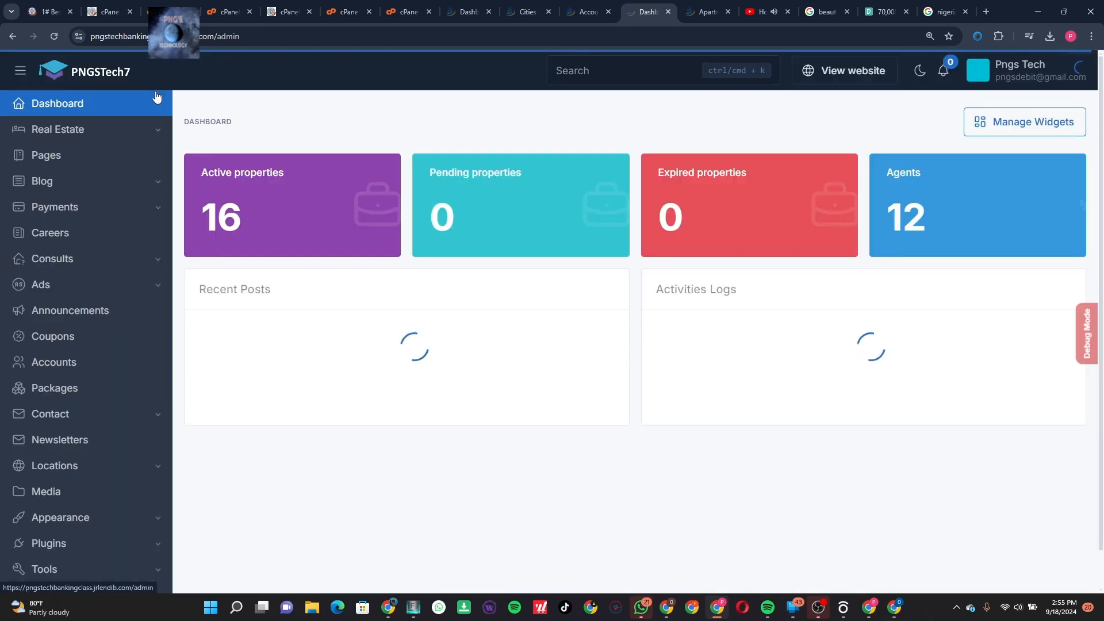
click(92, 182)
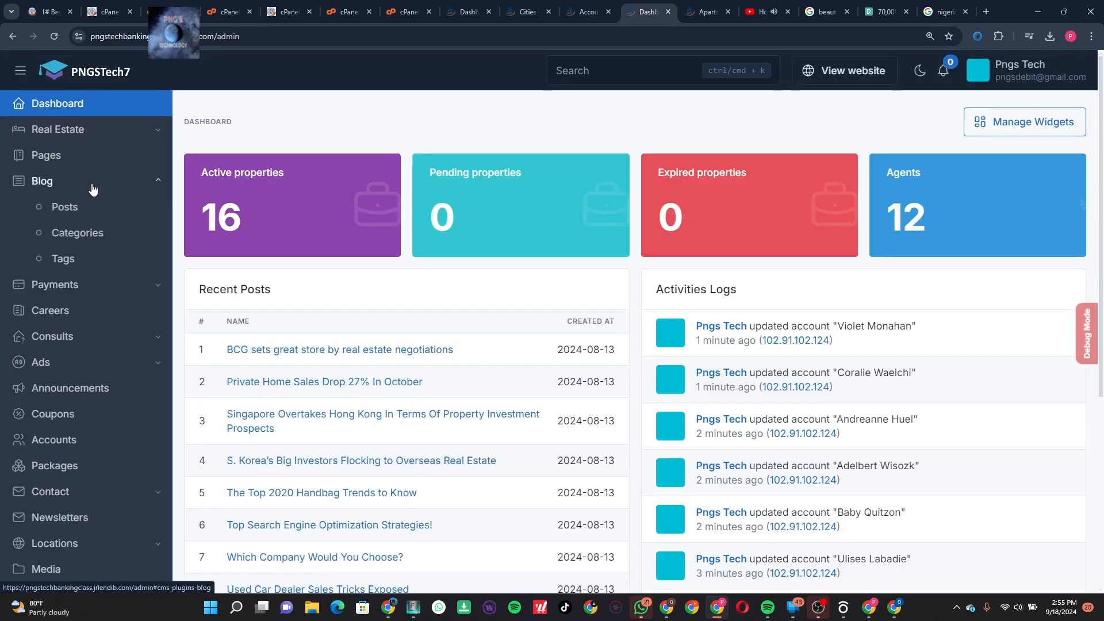
click(73, 208)
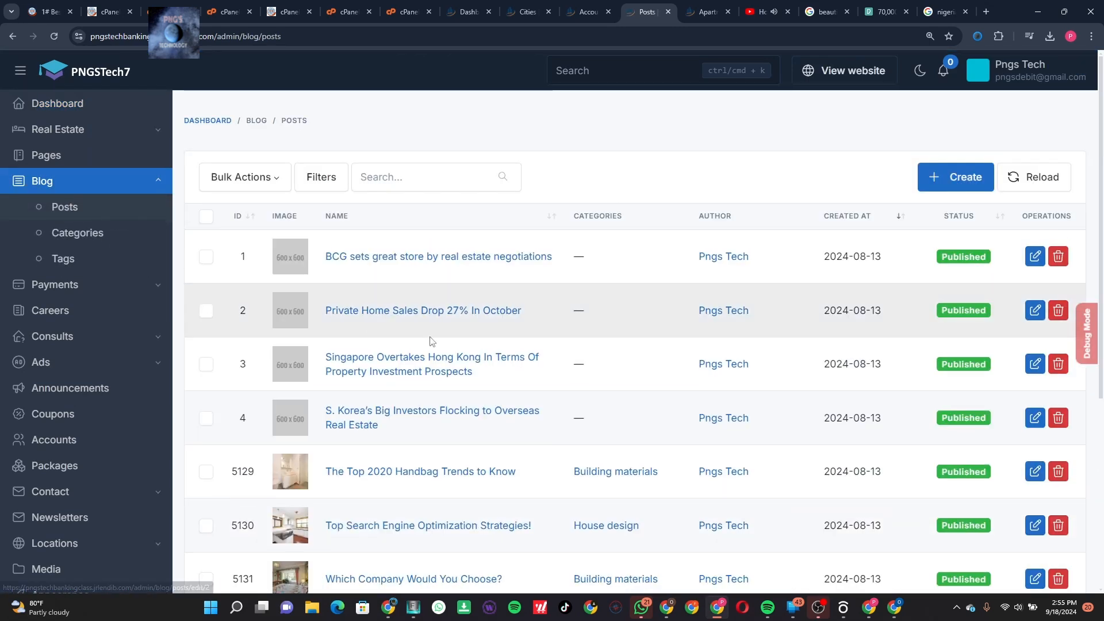
click(1057, 258)
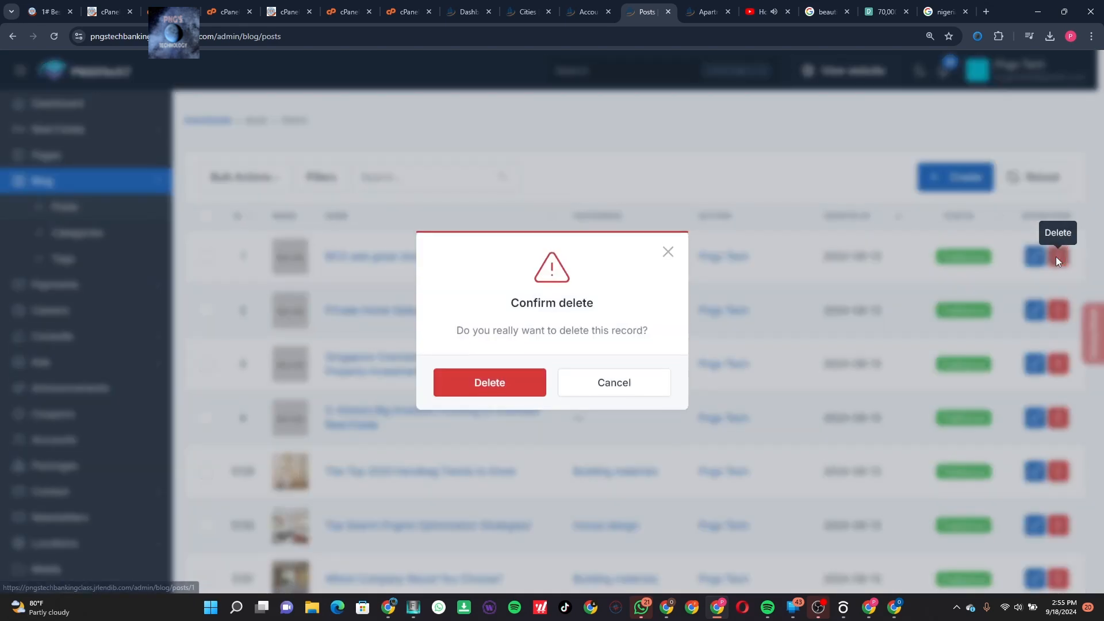
click(492, 380)
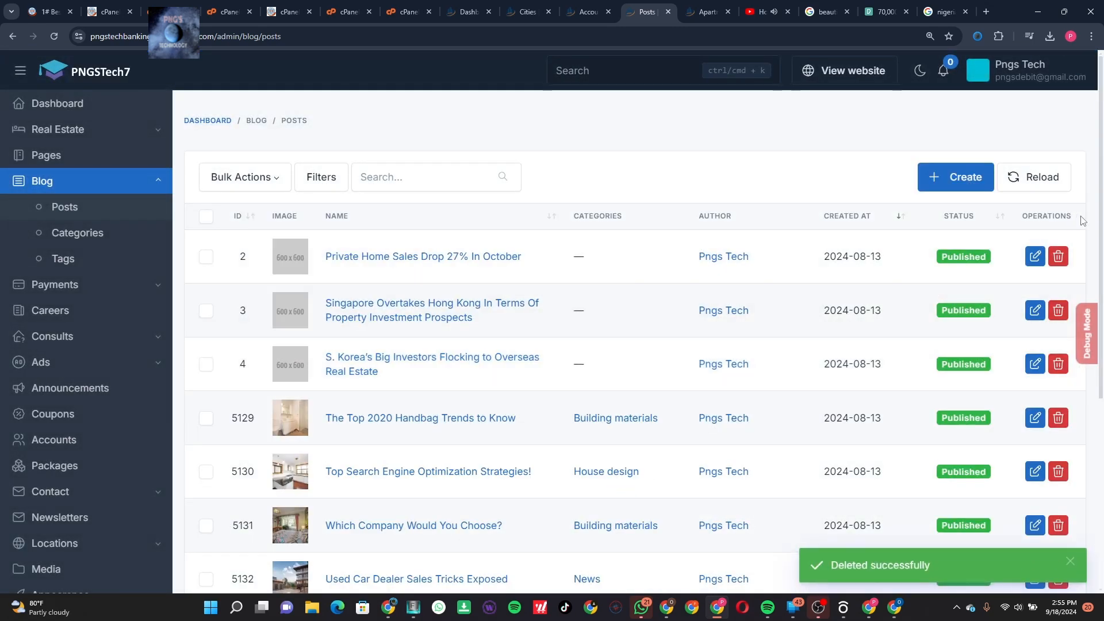
Step: Delete the posts "Private Home Sales Drop 27% In October" and "Singapore Overtakes Hong Kong In Terms Of Property Investment Prospects"
click(1058, 260)
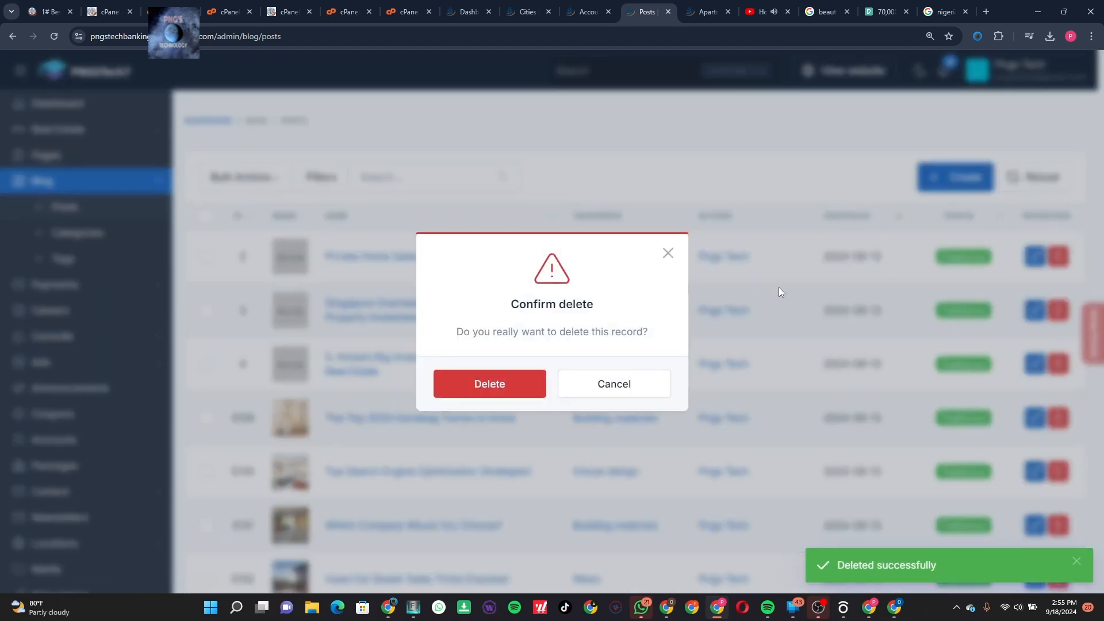
click(523, 379)
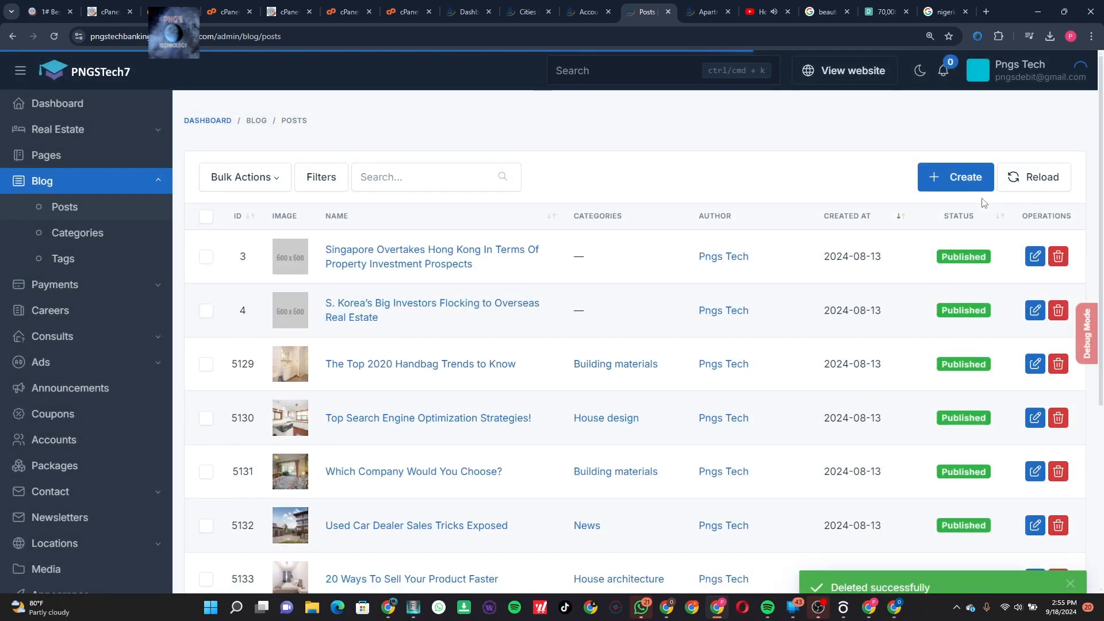
click(1057, 257)
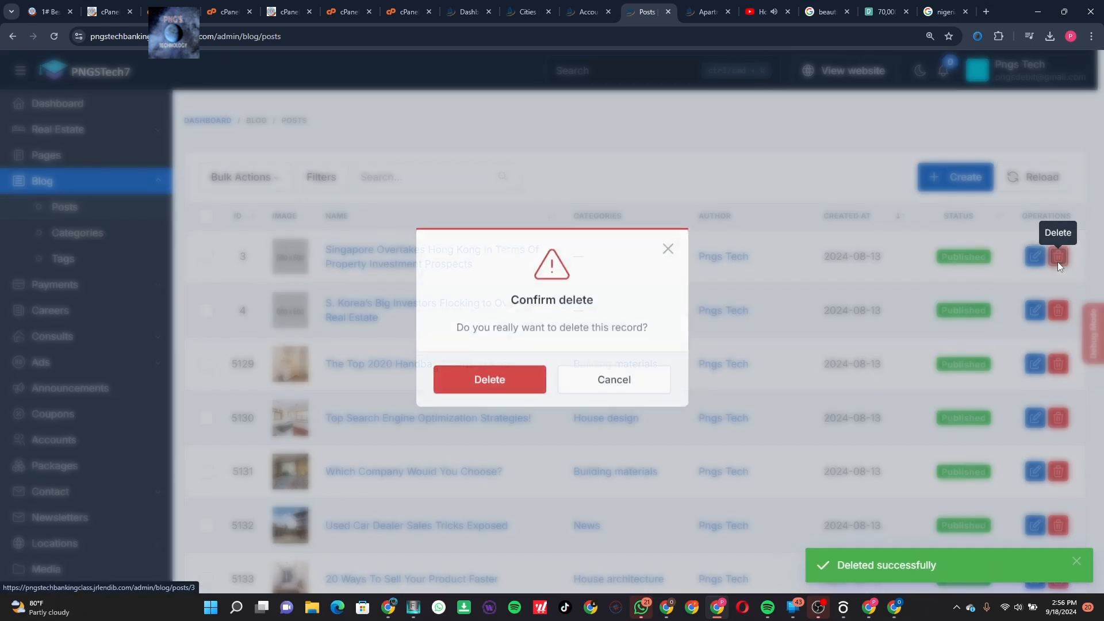
click(492, 380)
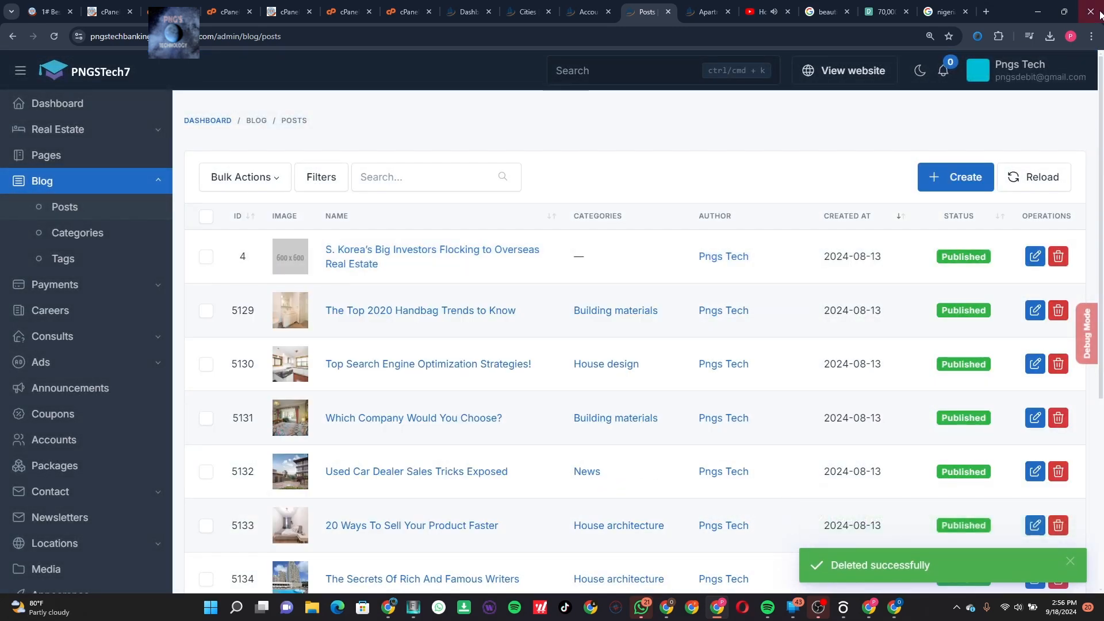
Step: Open the post "S. Korea's Big Investors Flocking to Overseas Real Estate" for editing and remove its 600 x 600 placeholder image
click(1035, 257)
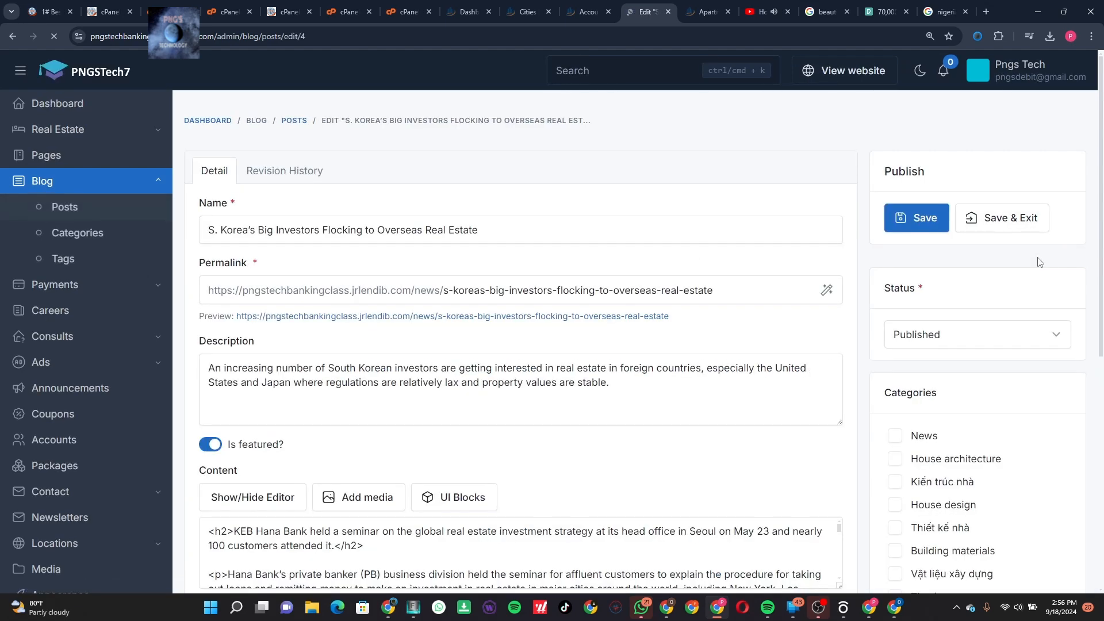
scroll(813, 359, down, 3)
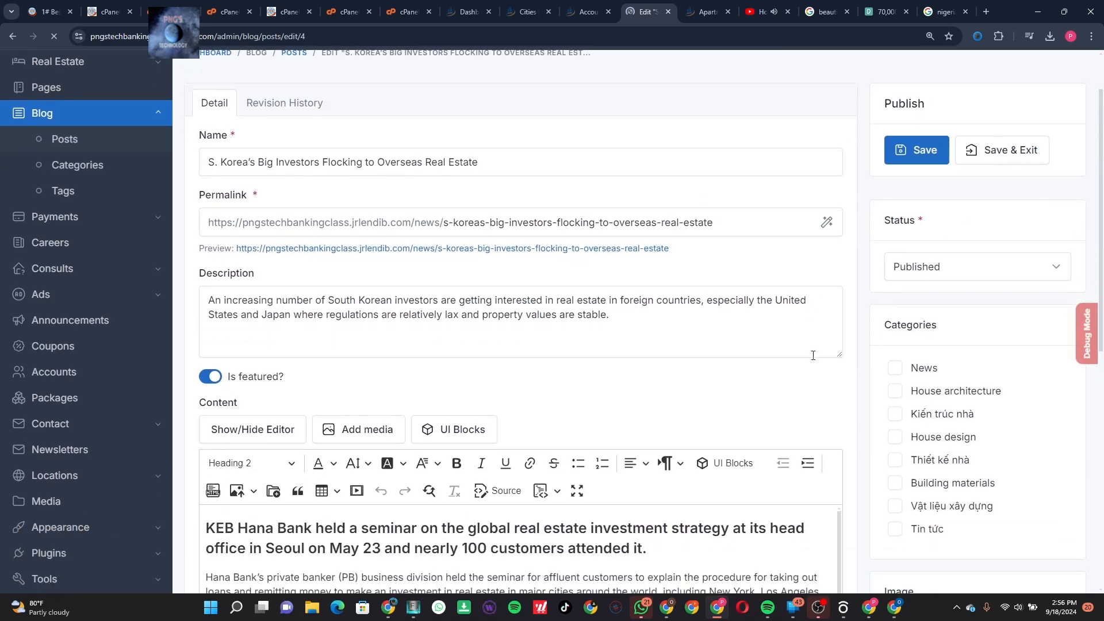
scroll(813, 359, down, 4)
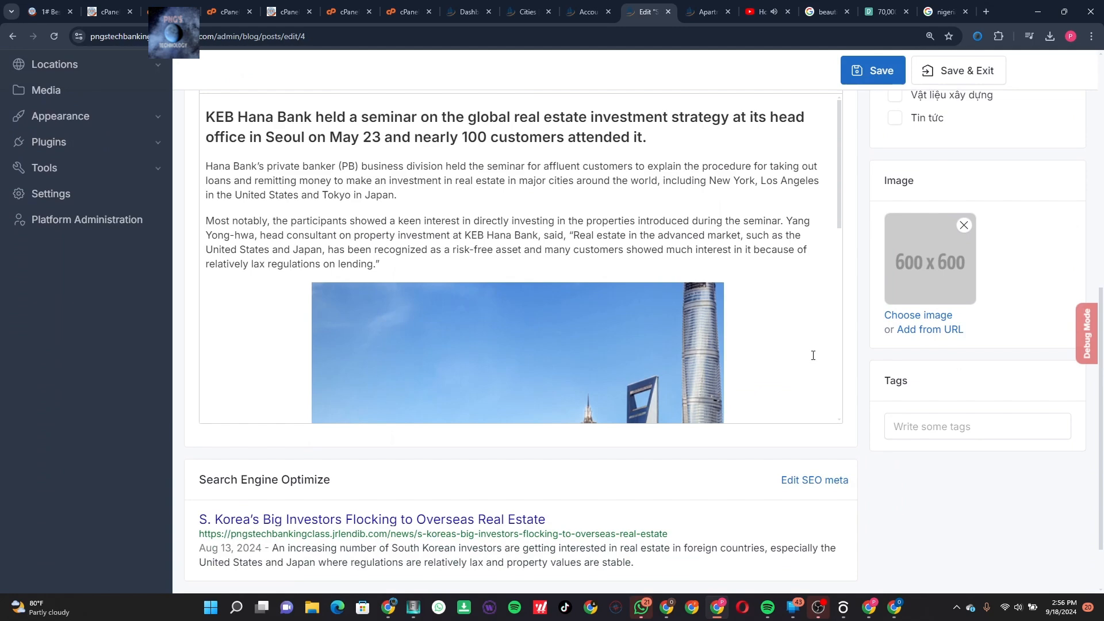
scroll(813, 355, down, 2)
scroll(813, 355, down, 5)
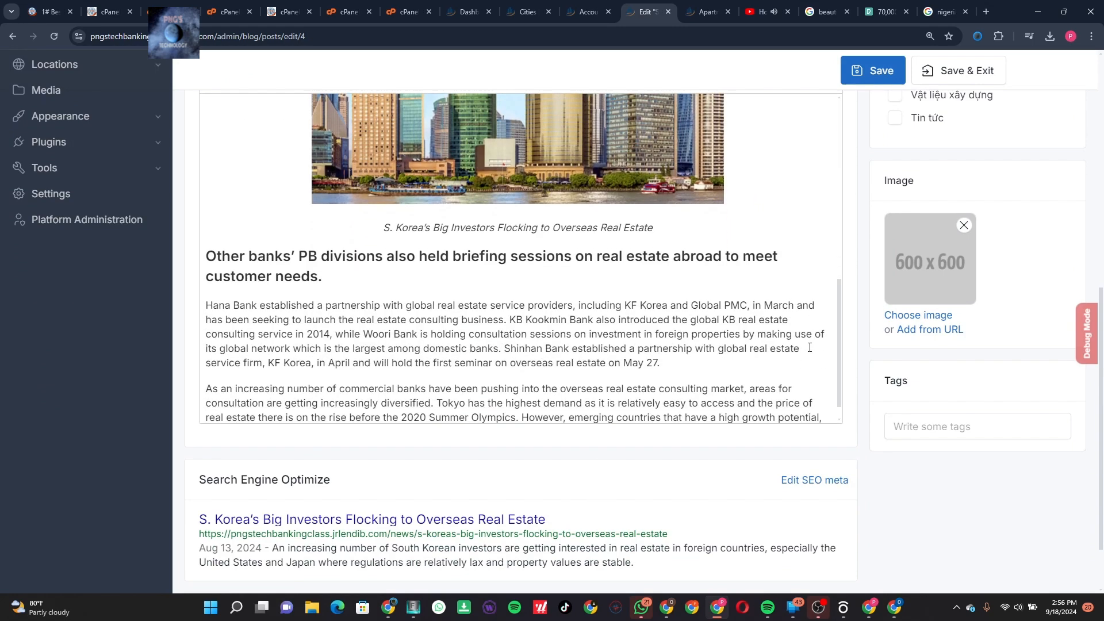
scroll(809, 348, up, 3)
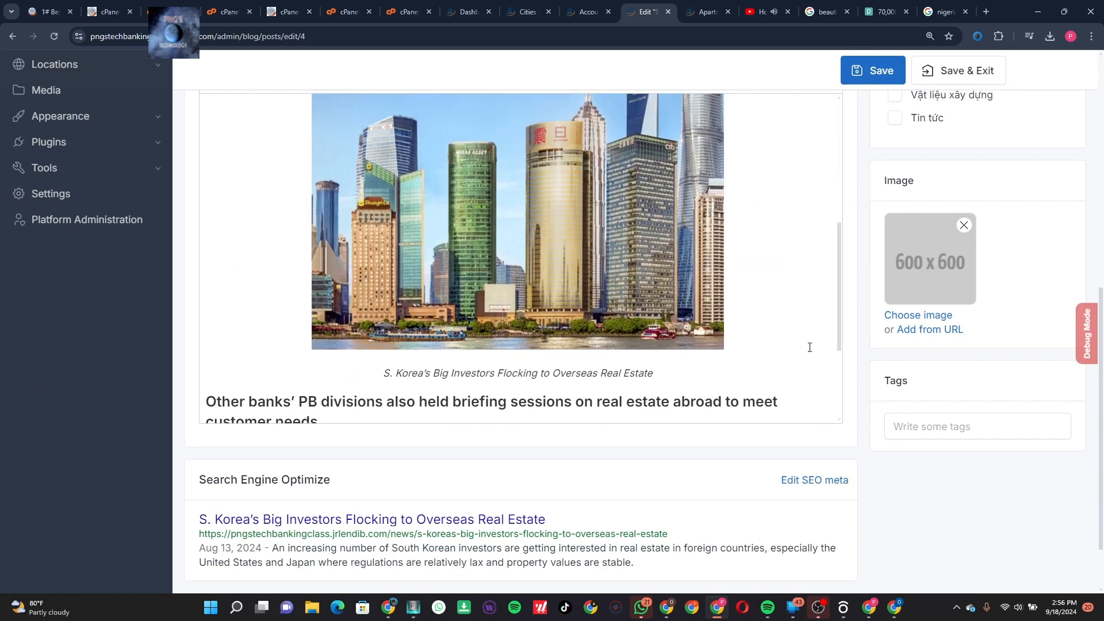
click(964, 224)
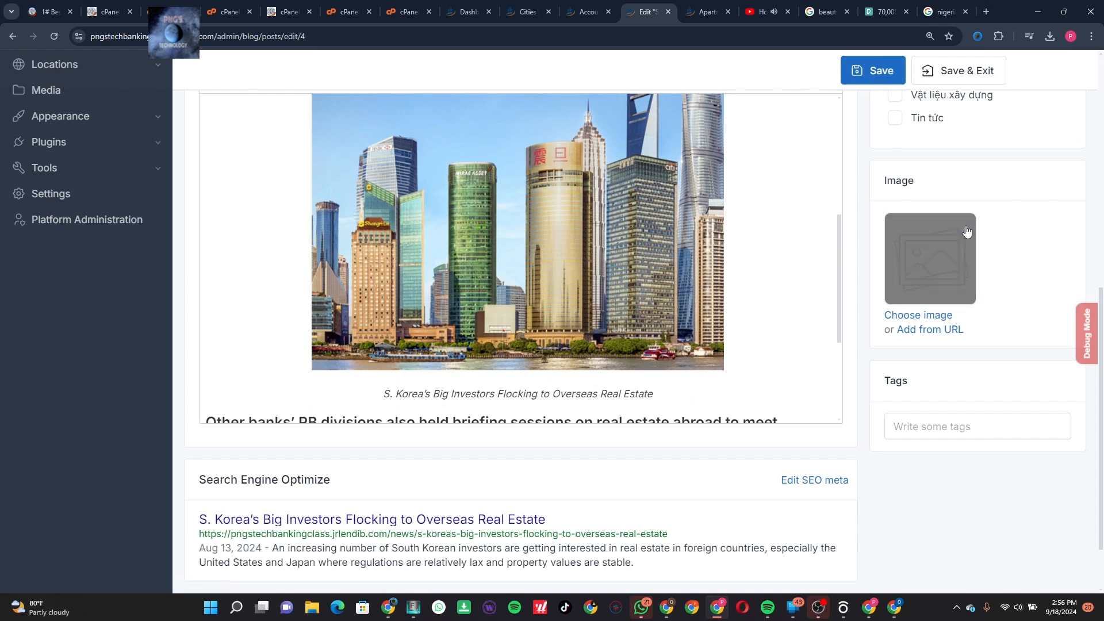
Step: Set the post's image to mesa from the media gallery and save and exit
click(936, 264)
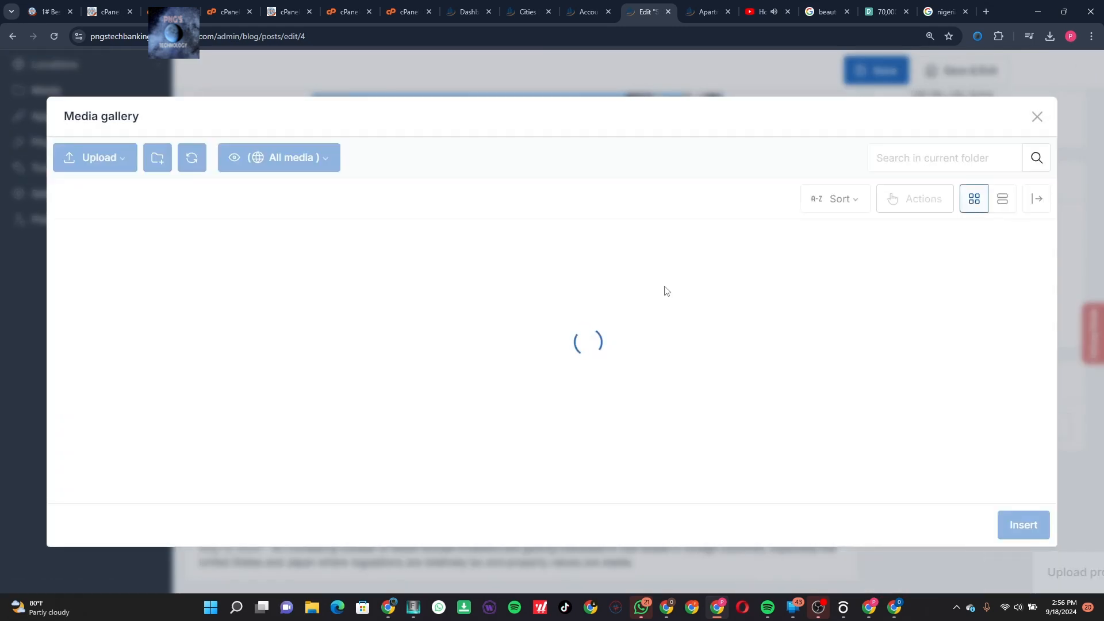
scroll(516, 356, down, 5)
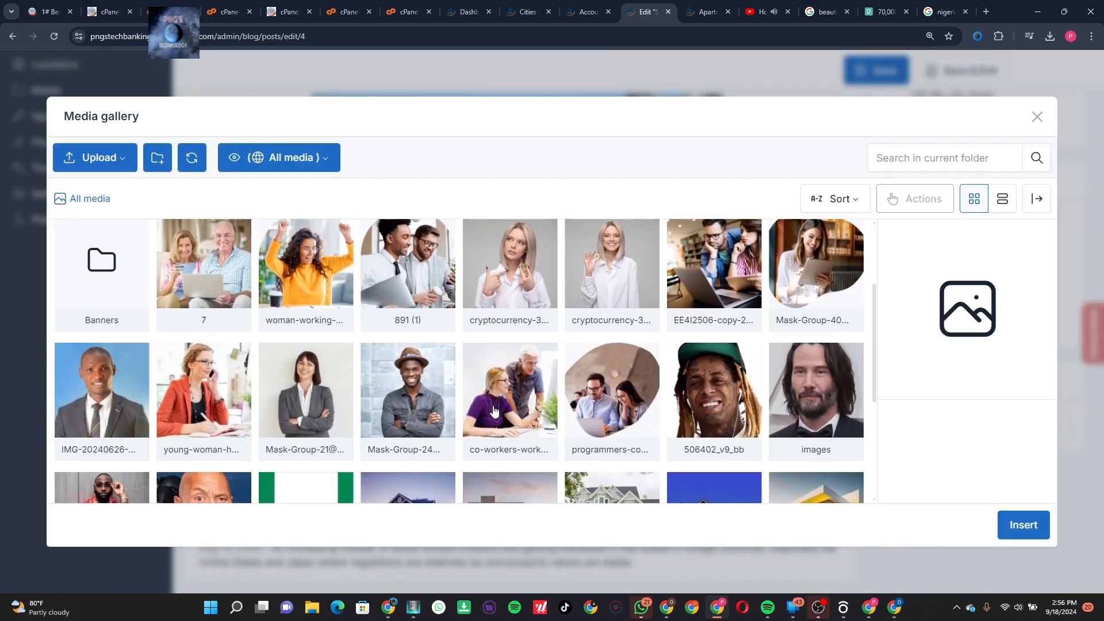
scroll(493, 409, down, 5)
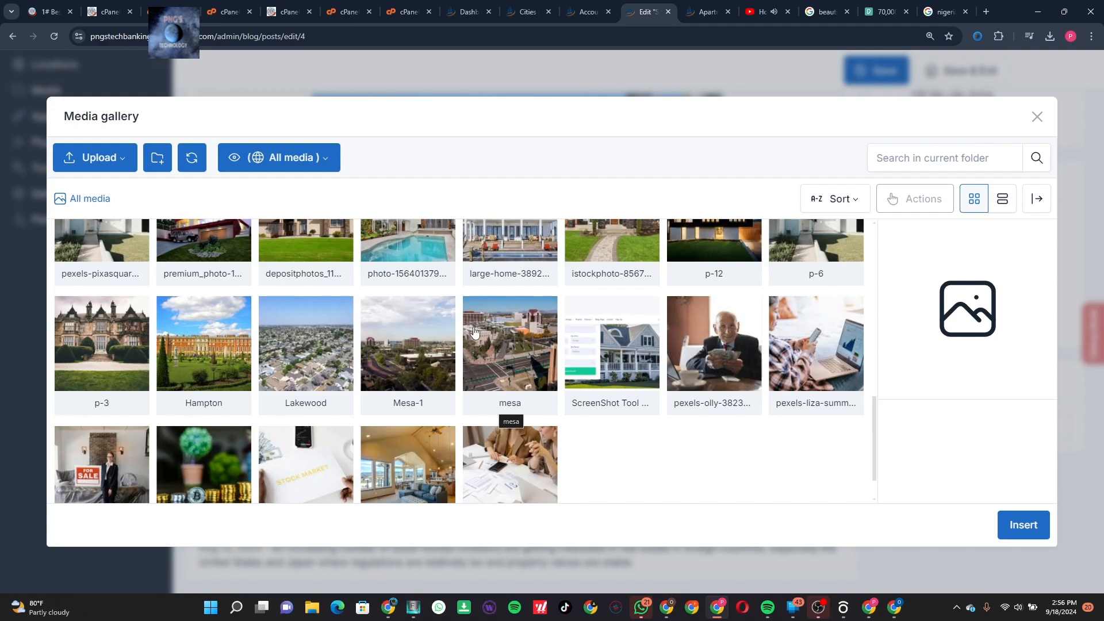
click(495, 327)
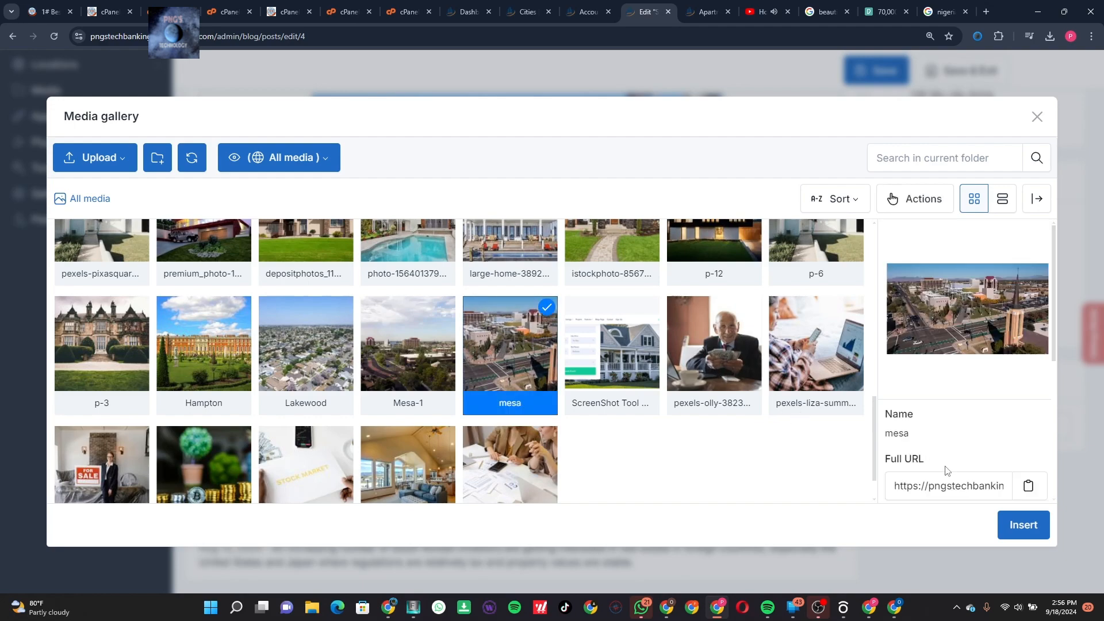
click(1023, 524)
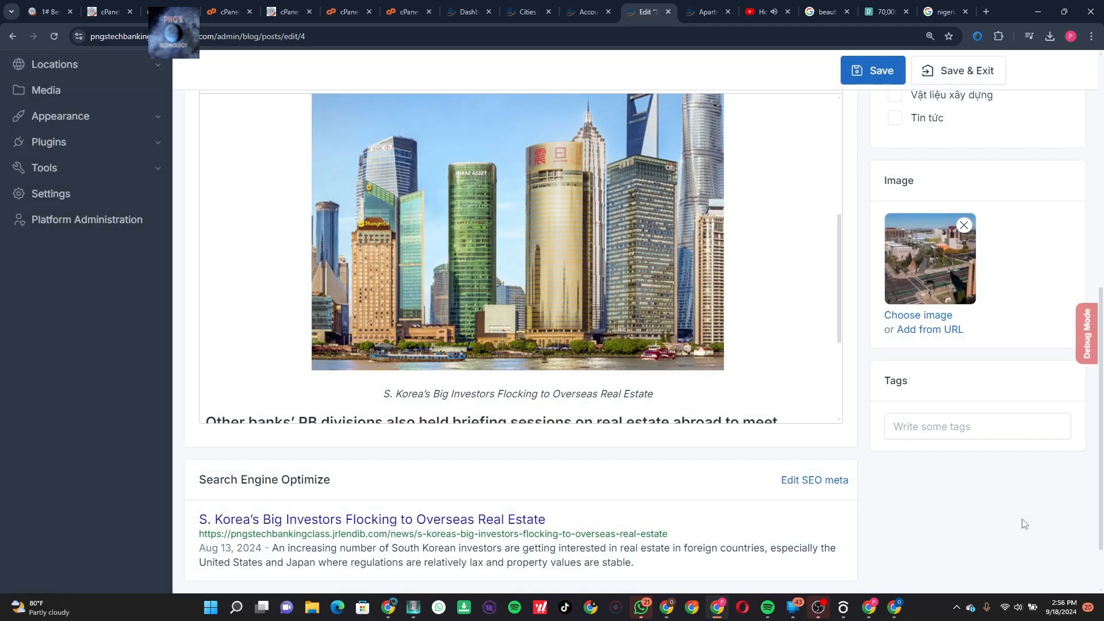
click(957, 81)
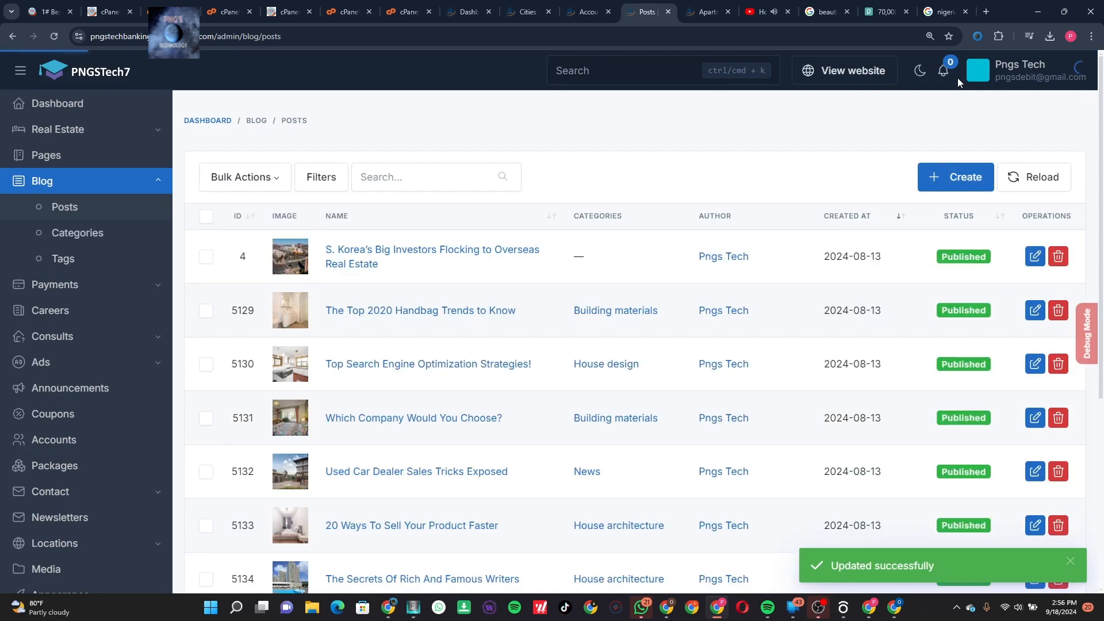
Step: Check the second page of the blog posts list and open the public website
scroll(733, 391, down, 5)
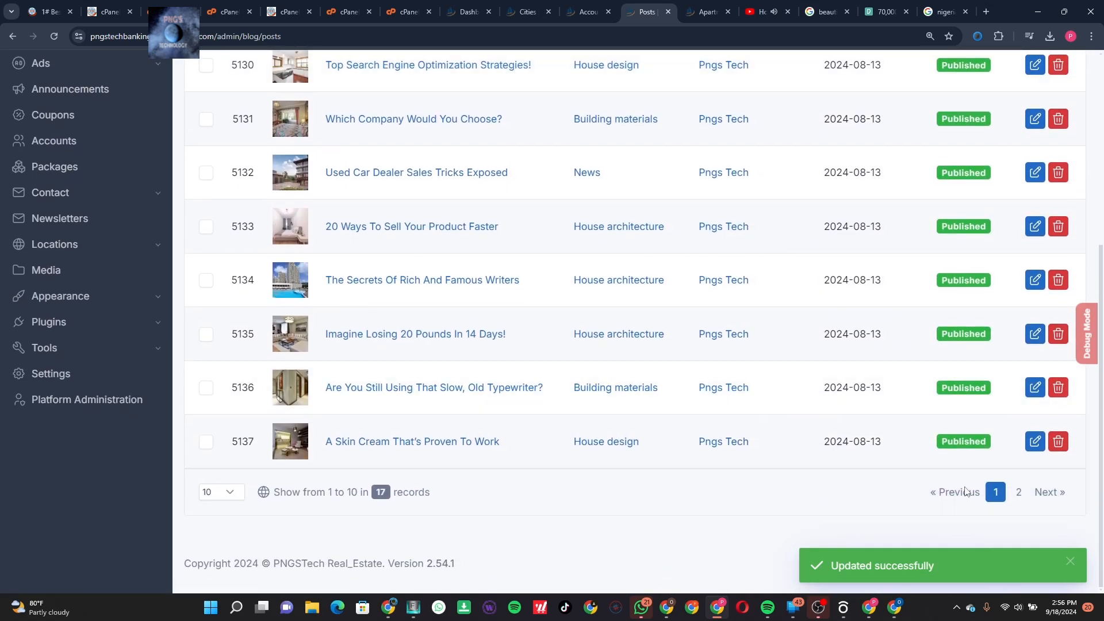
click(1018, 492)
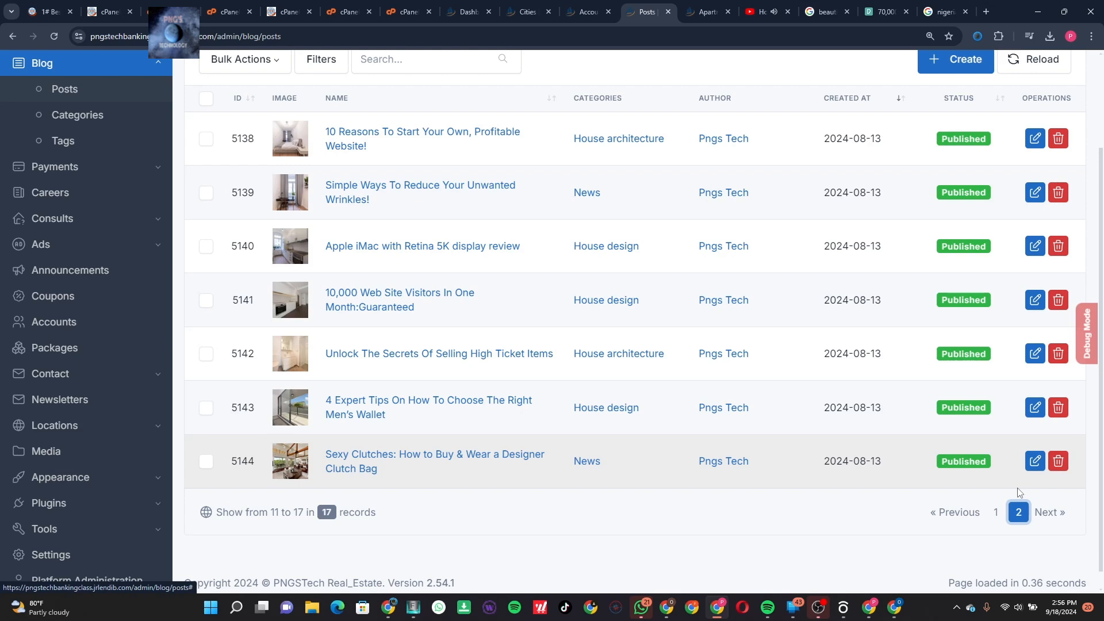
scroll(854, 217, up, 1)
scroll(853, 217, up, 1)
click(833, 70)
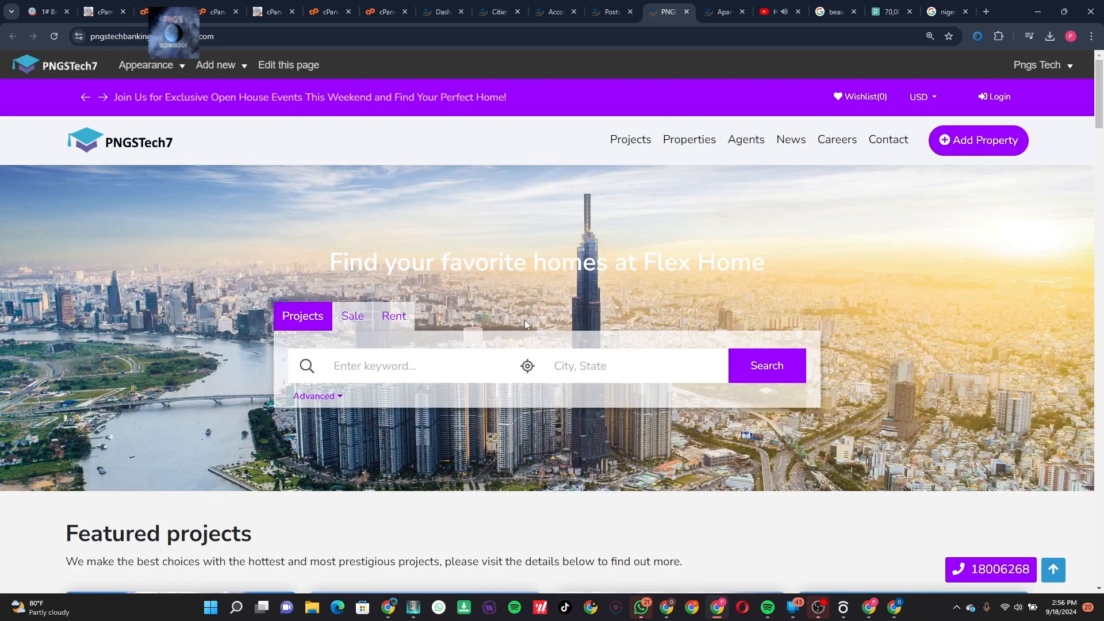
Step: Examine the home page's featured projects, properties for sale and rent, featured agents, recently viewed properties and News section
scroll(524, 320, down, 10)
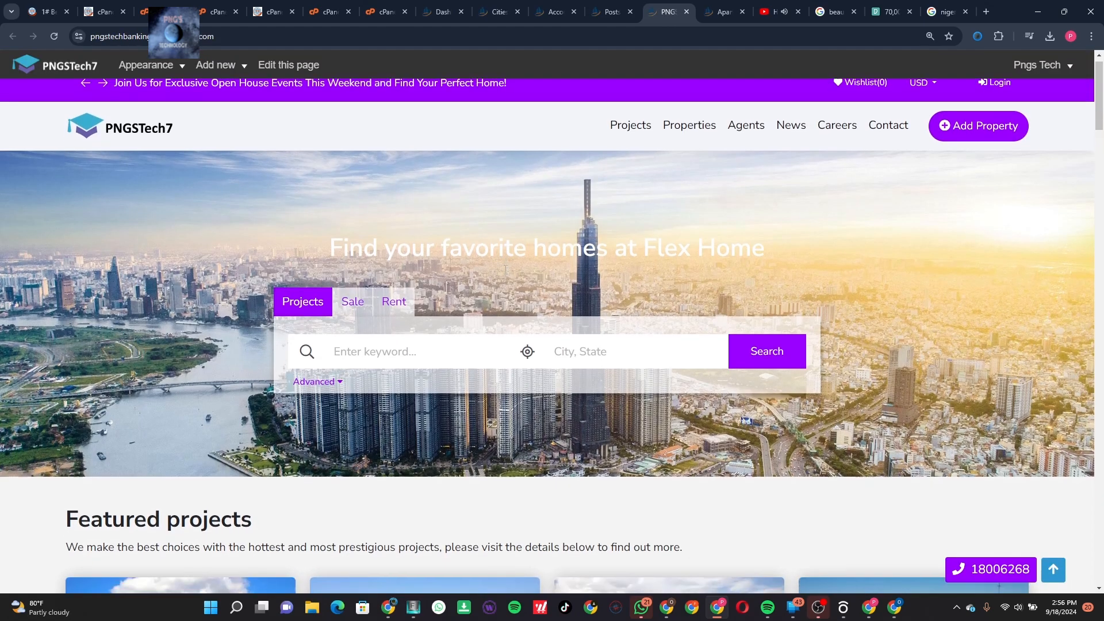
scroll(505, 265, down, 12)
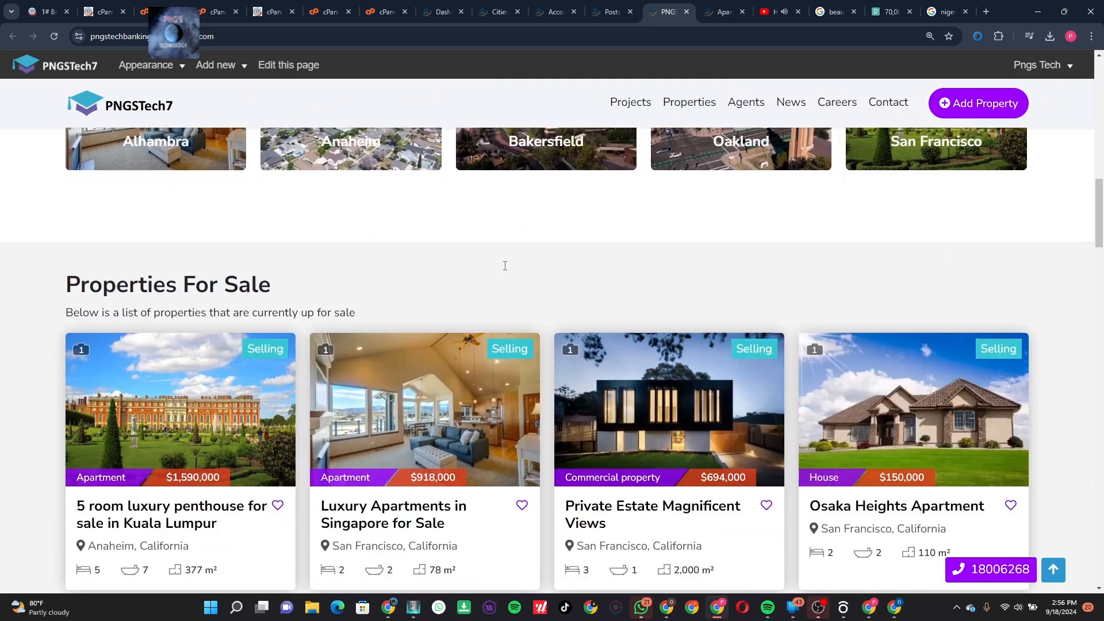
scroll(504, 268, down, 10)
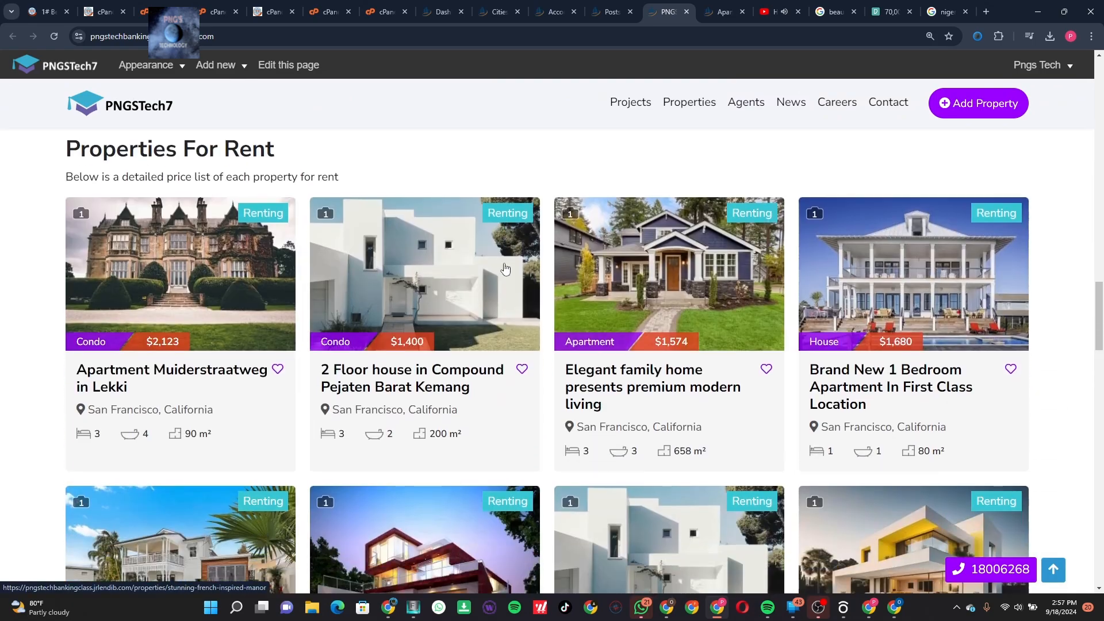
scroll(505, 268, down, 8)
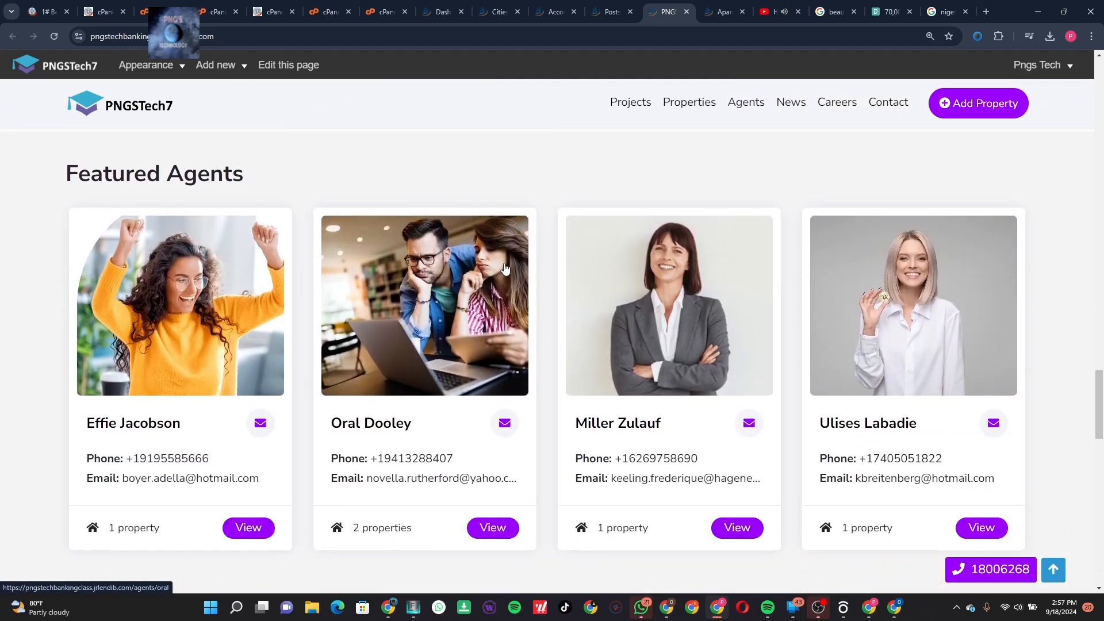
scroll(503, 246, down, 2)
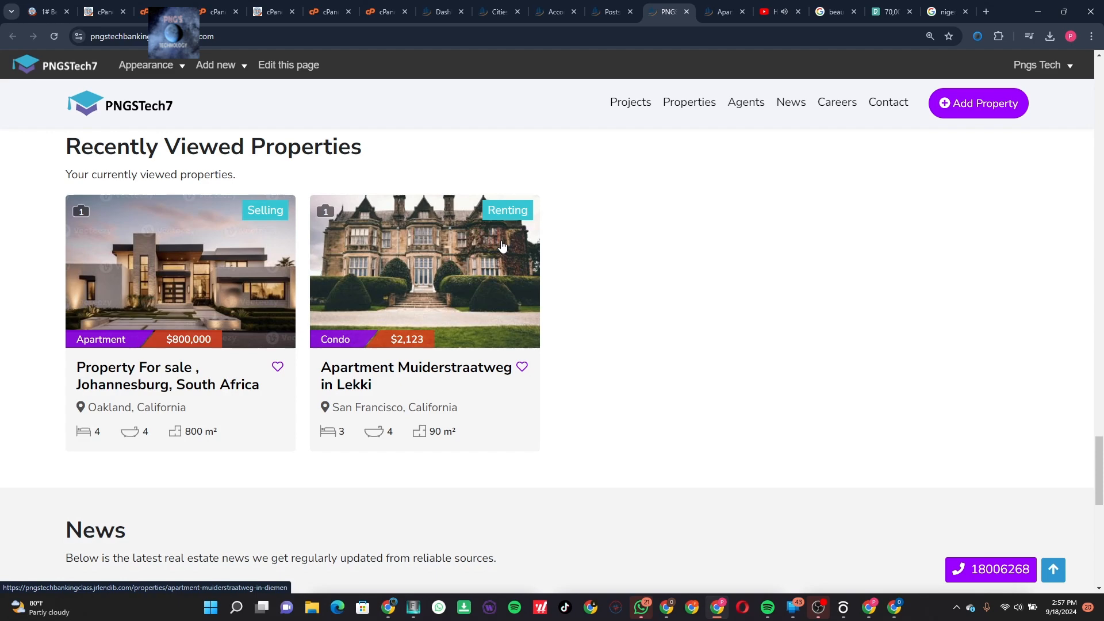
scroll(503, 246, down, 7)
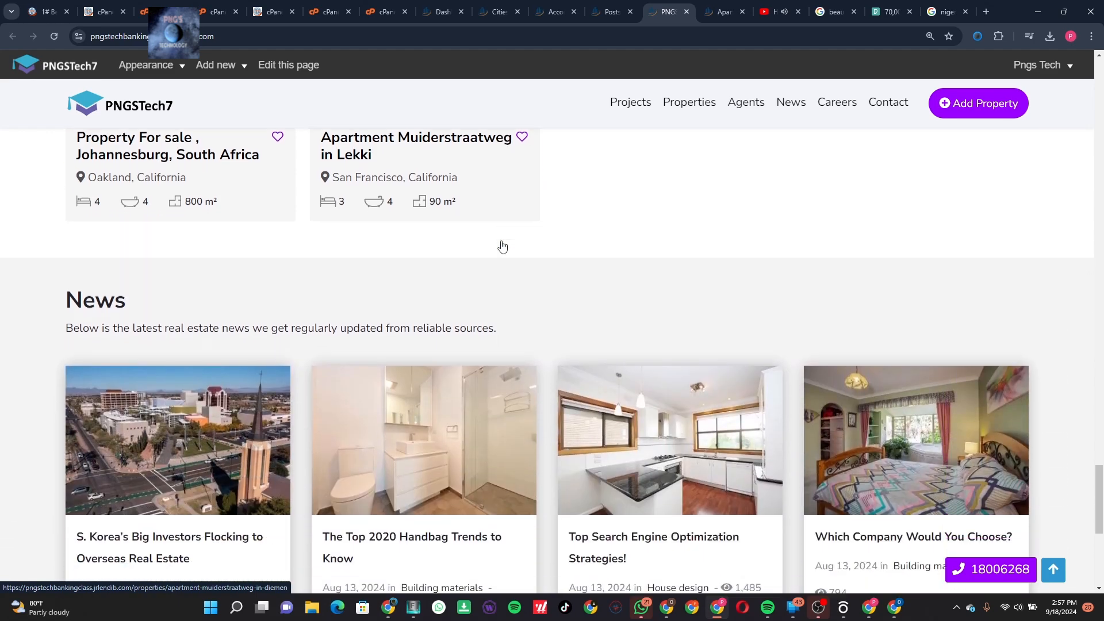
scroll(502, 247, down, 3)
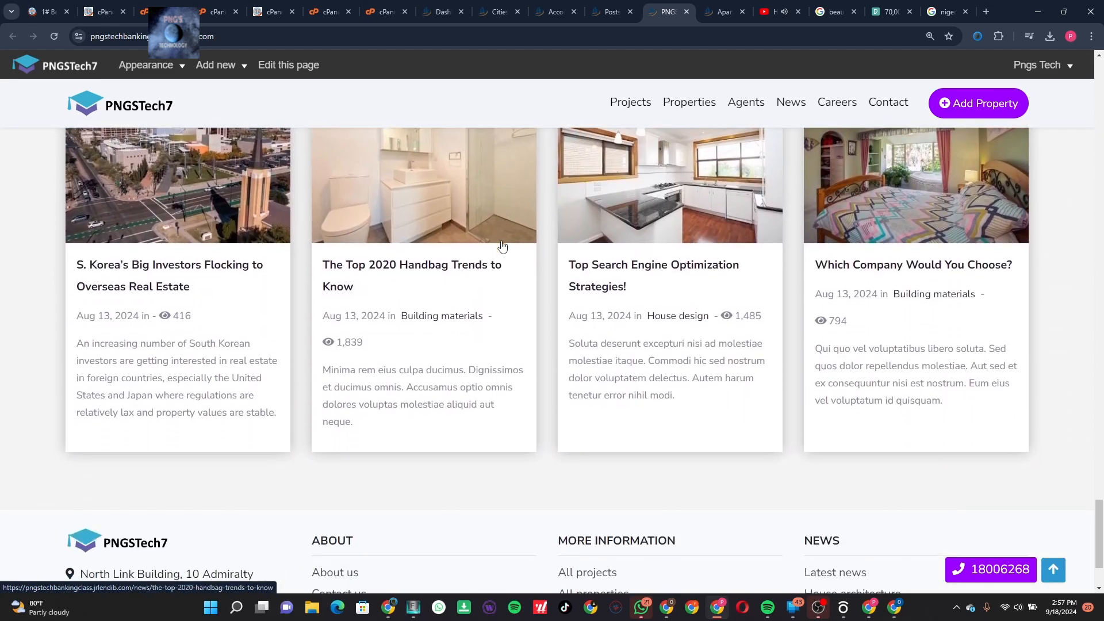
scroll(502, 247, up, 2)
scroll(502, 246, down, 3)
scroll(502, 245, up, 11)
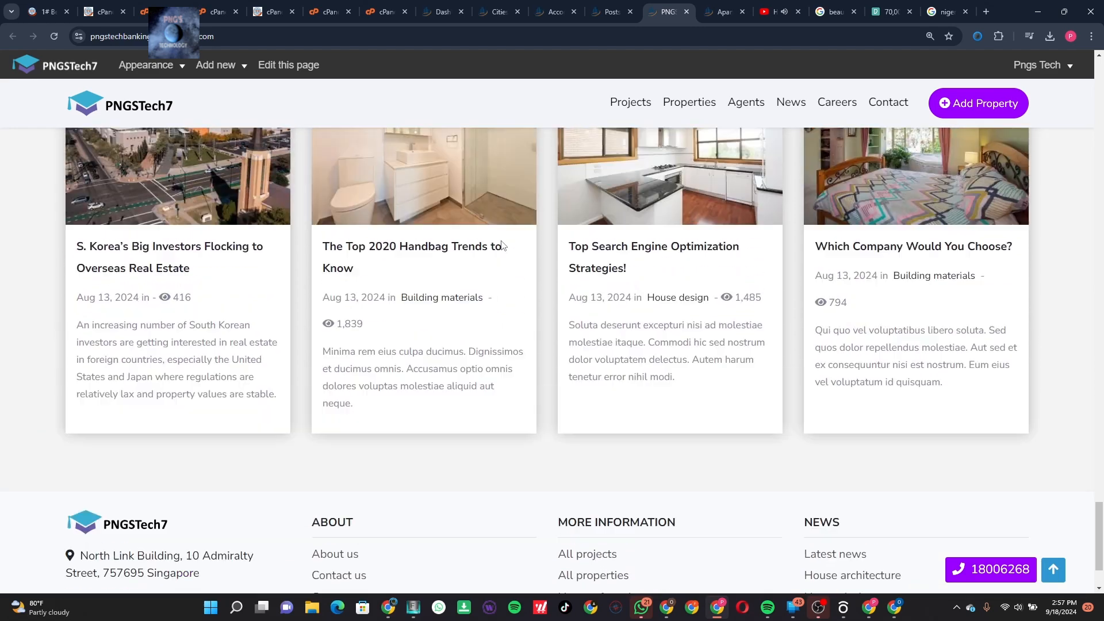
scroll(503, 246, up, 3)
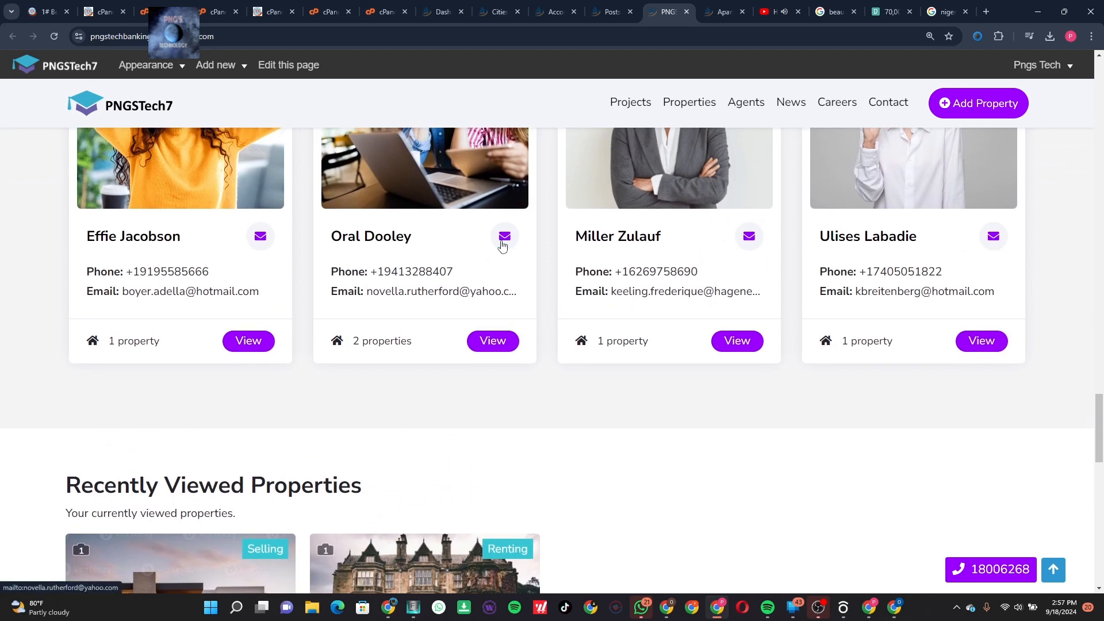
Step: Open the rental listing "Elegant family home presents premium modern living" and review its overview, description, features and agency details
scroll(502, 246, up, 11)
scroll(502, 246, up, 5)
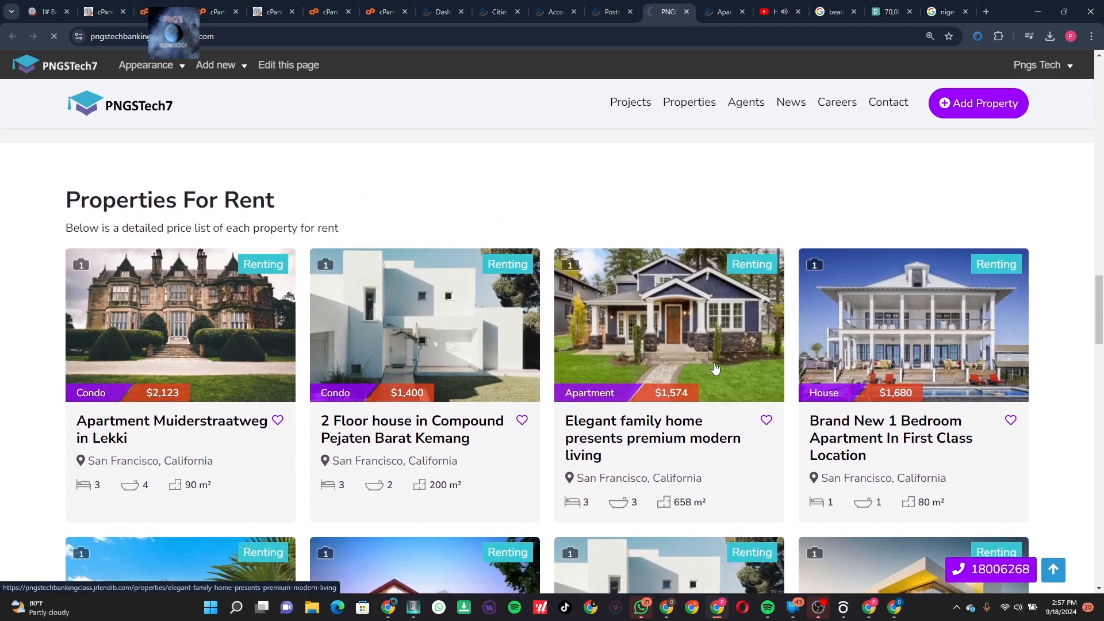
scroll(715, 367, down, 3)
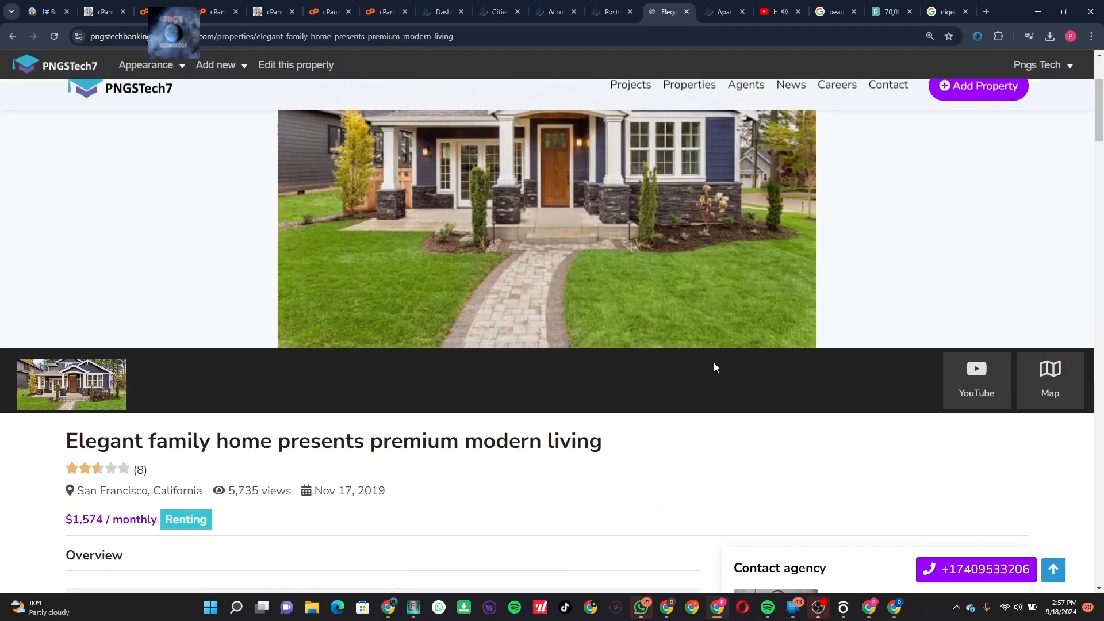
scroll(714, 367, down, 5)
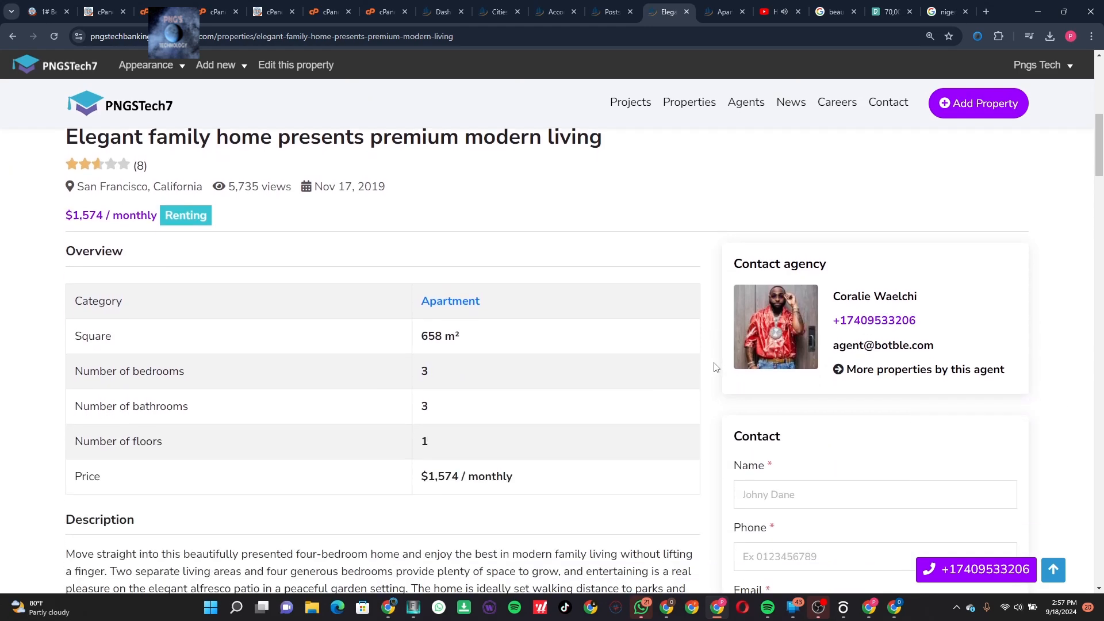
scroll(716, 367, down, 8)
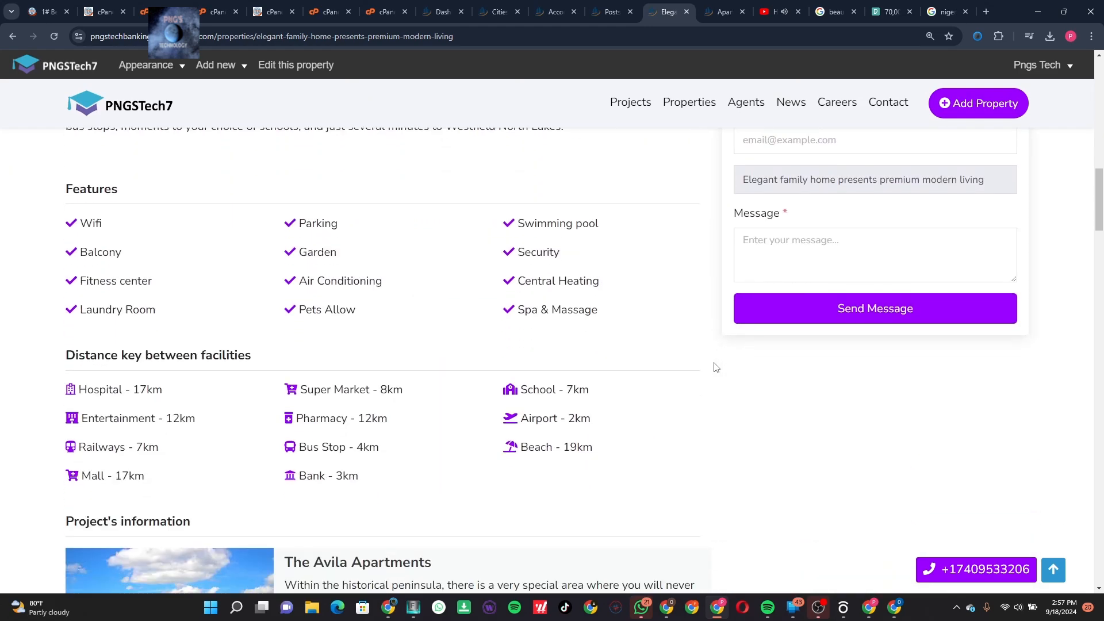
scroll(716, 368, down, 1)
scroll(716, 367, up, 6)
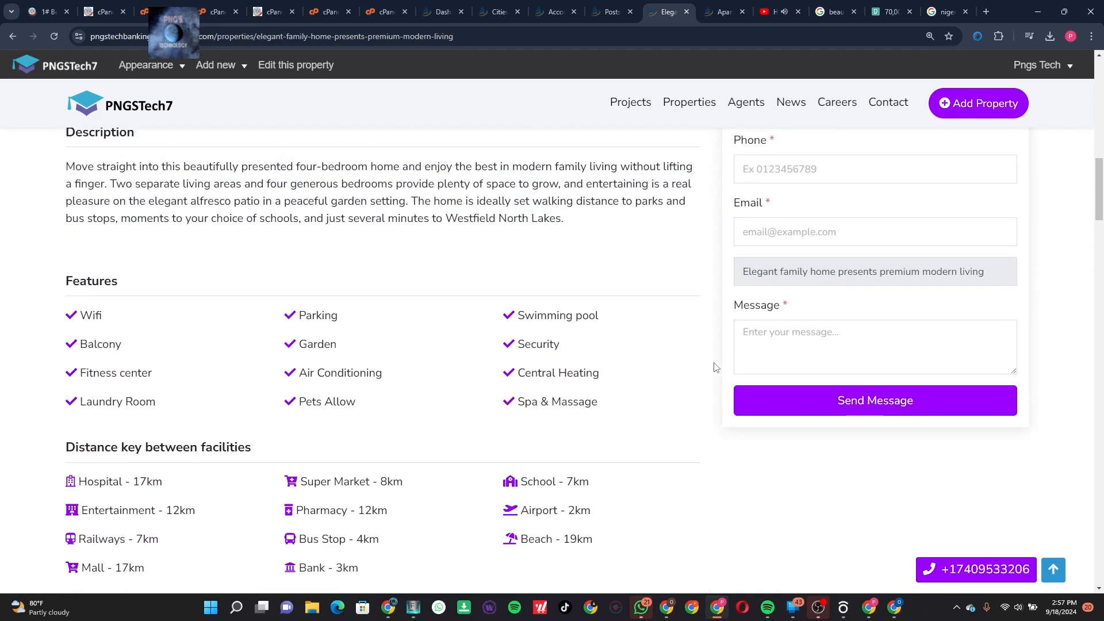
scroll(716, 368, up, 4)
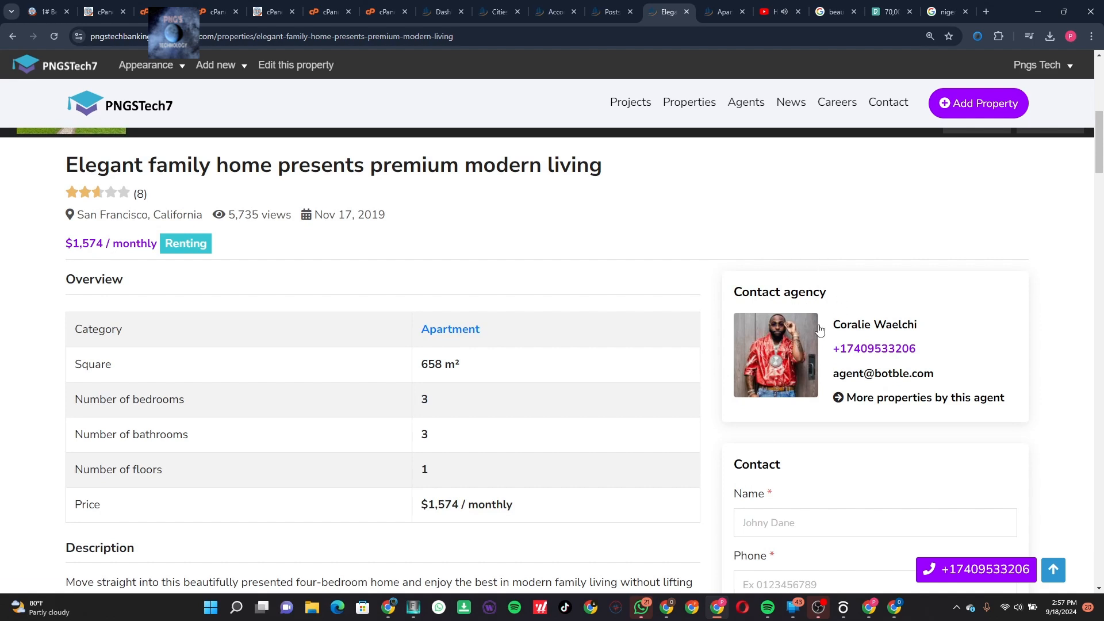
Step: Fill in the listing's contact form with the saved name, phone number and e-mail address
scroll(848, 341, down, 2)
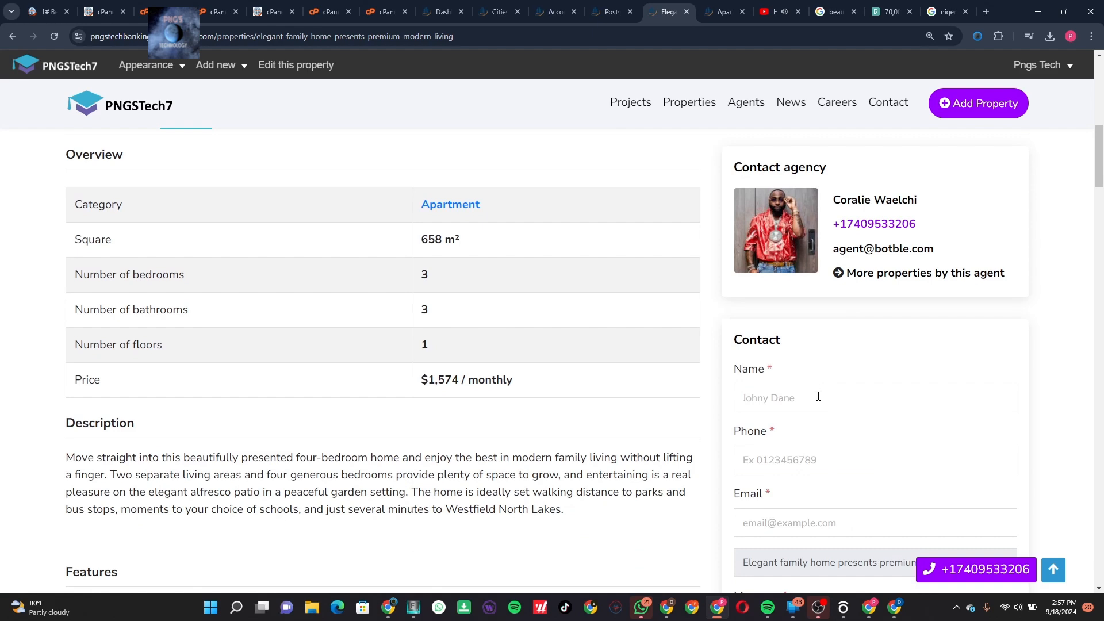
click(818, 396)
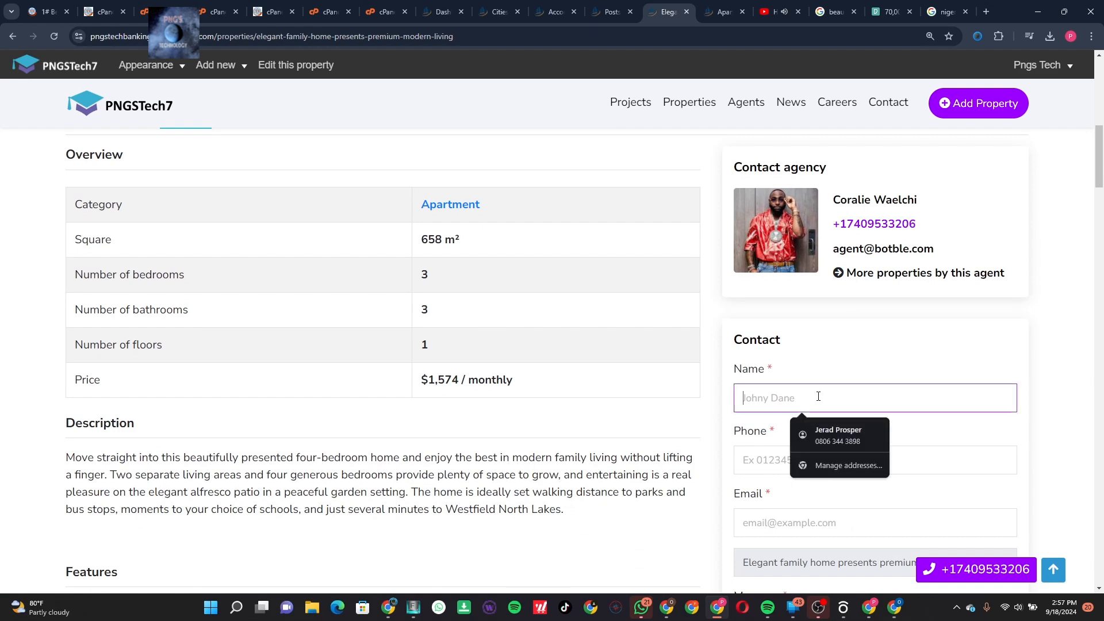
click(826, 443)
click(826, 517)
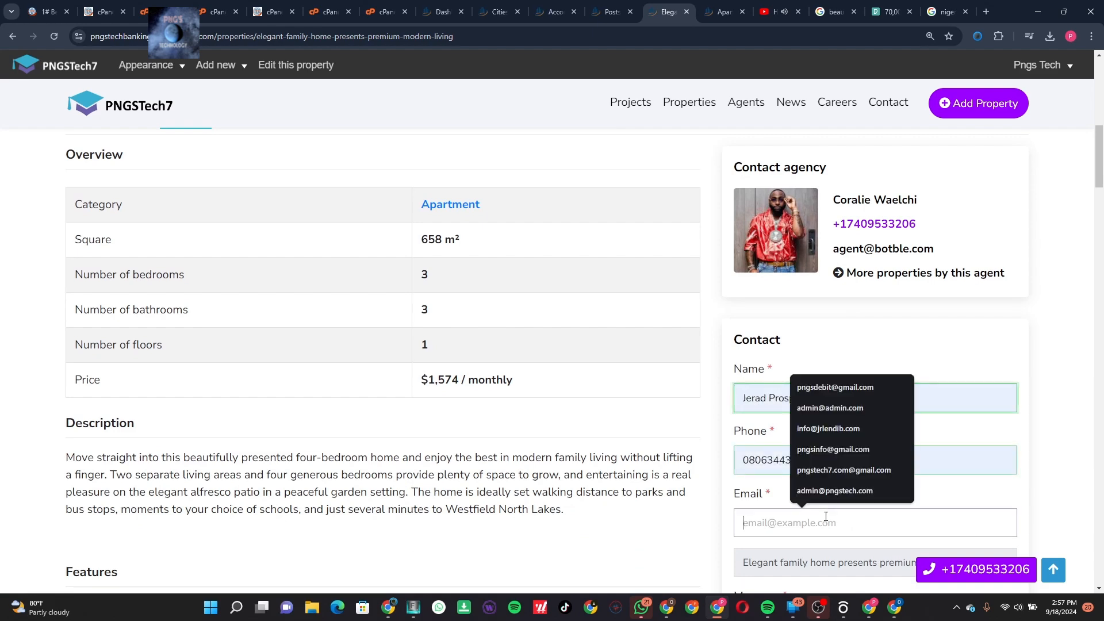
click(852, 449)
Step: Write a message to the agency in the contact form and send it
scroll(858, 491, down, 2)
click(852, 497)
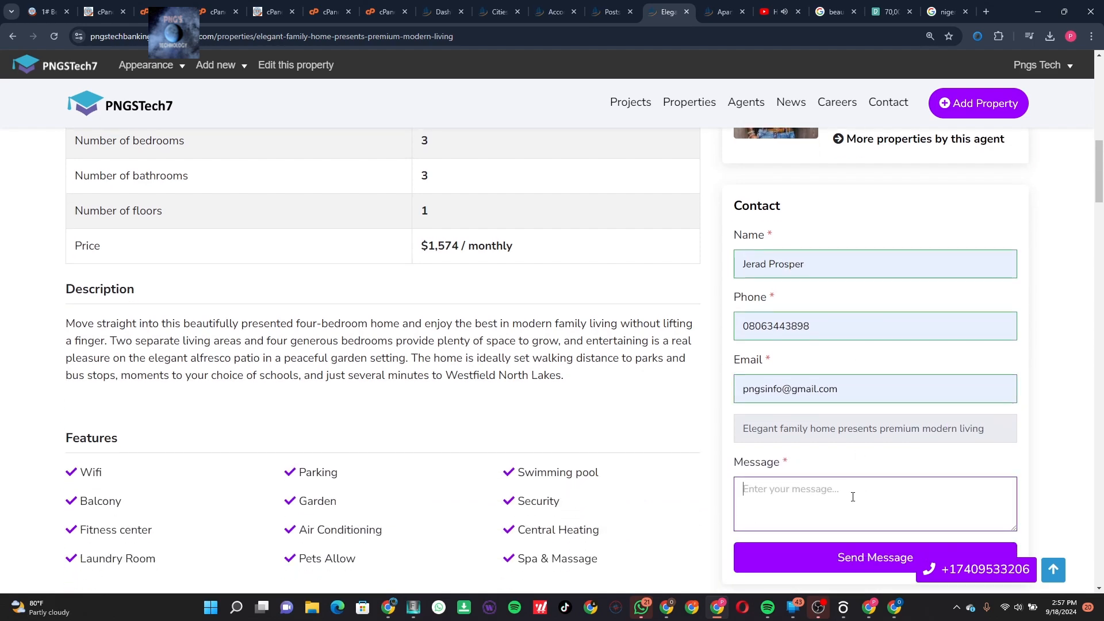
text(I)
text(y)
click(872, 555)
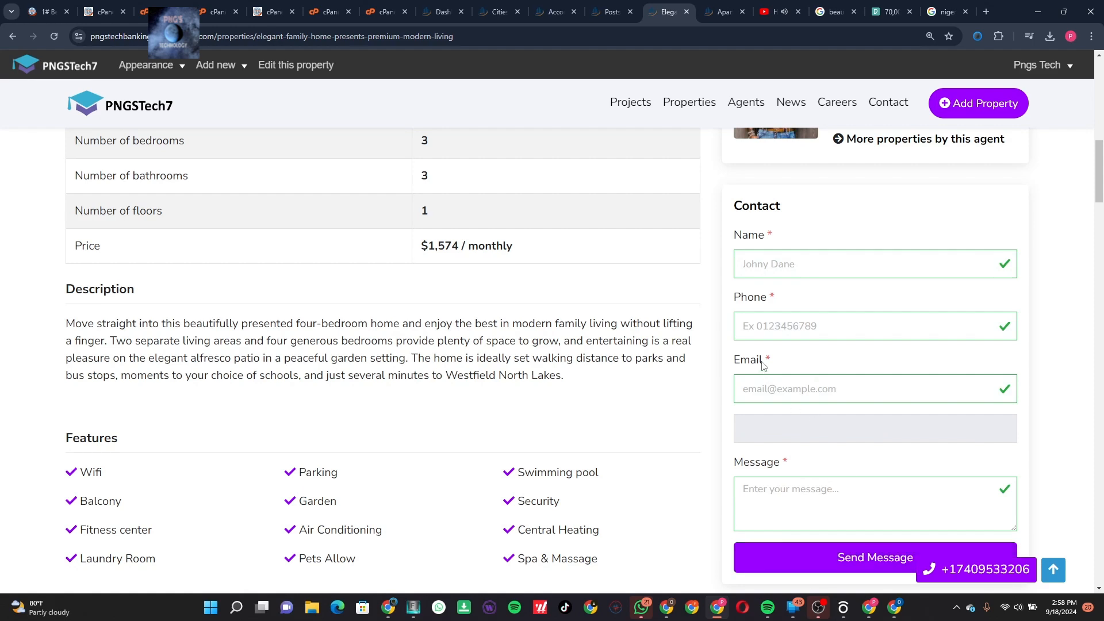
Step: Try the agency's call link, bring up the choice of apps for it and dismiss that choice
scroll(764, 368, down, 2)
scroll(762, 366, down, 1)
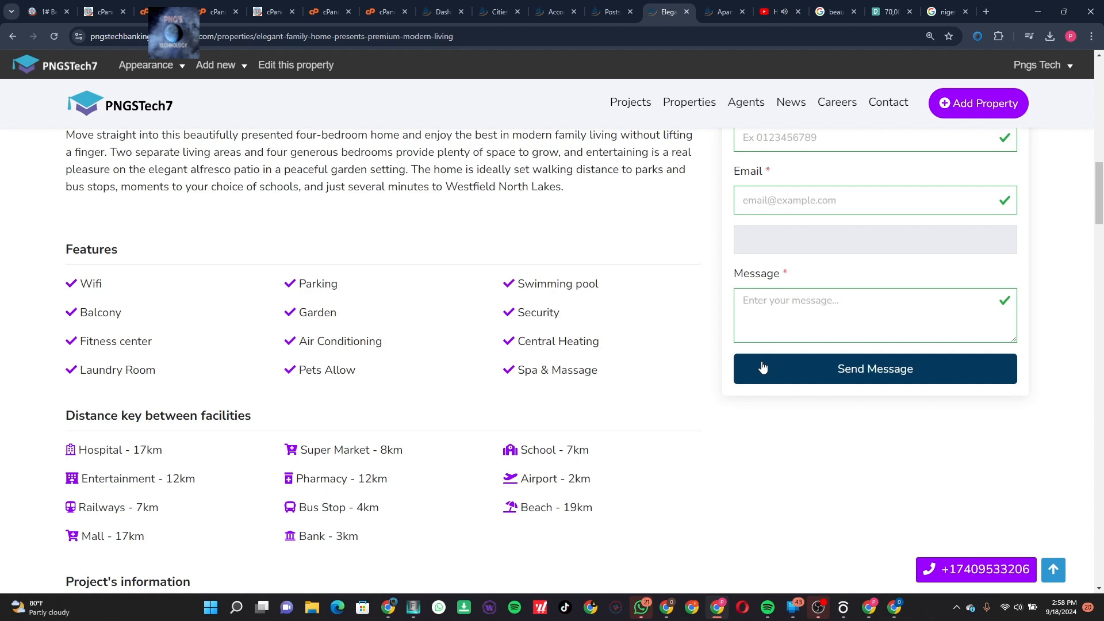
click(968, 569)
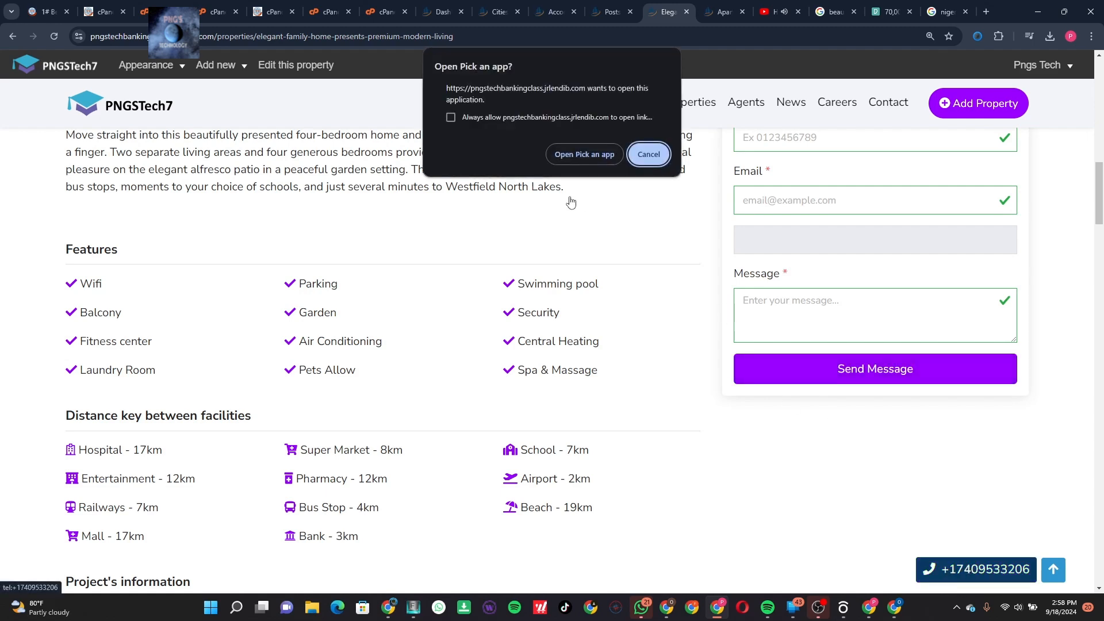
click(580, 155)
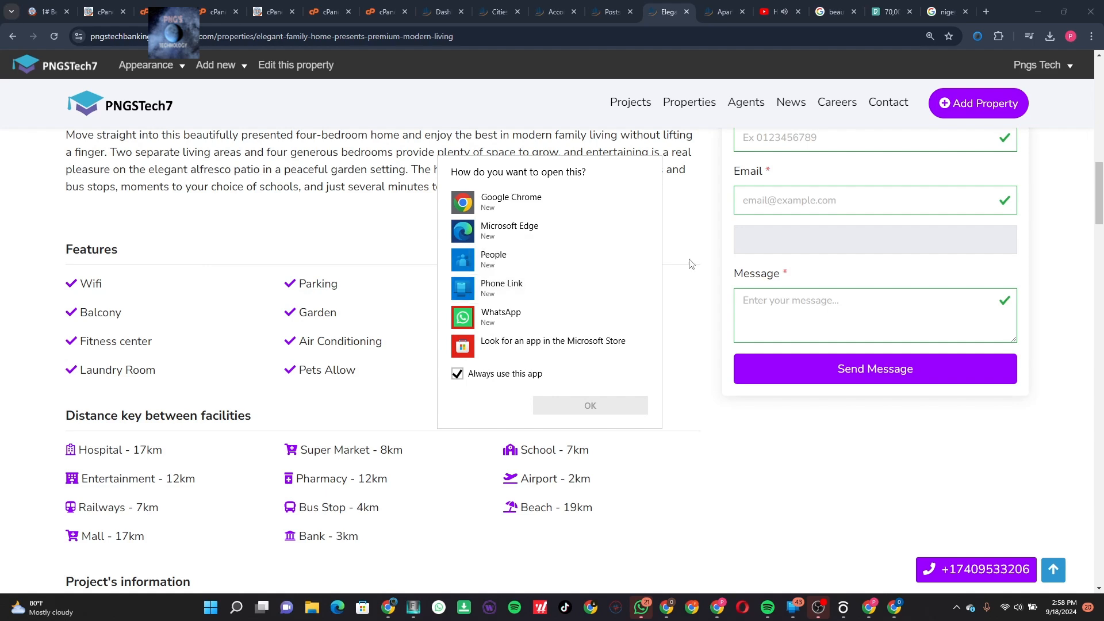
click(664, 313)
Step: Examine the rest of the listing: project information, location map, property video, sharing options, review form and customer reviews
scroll(635, 467, down, 2)
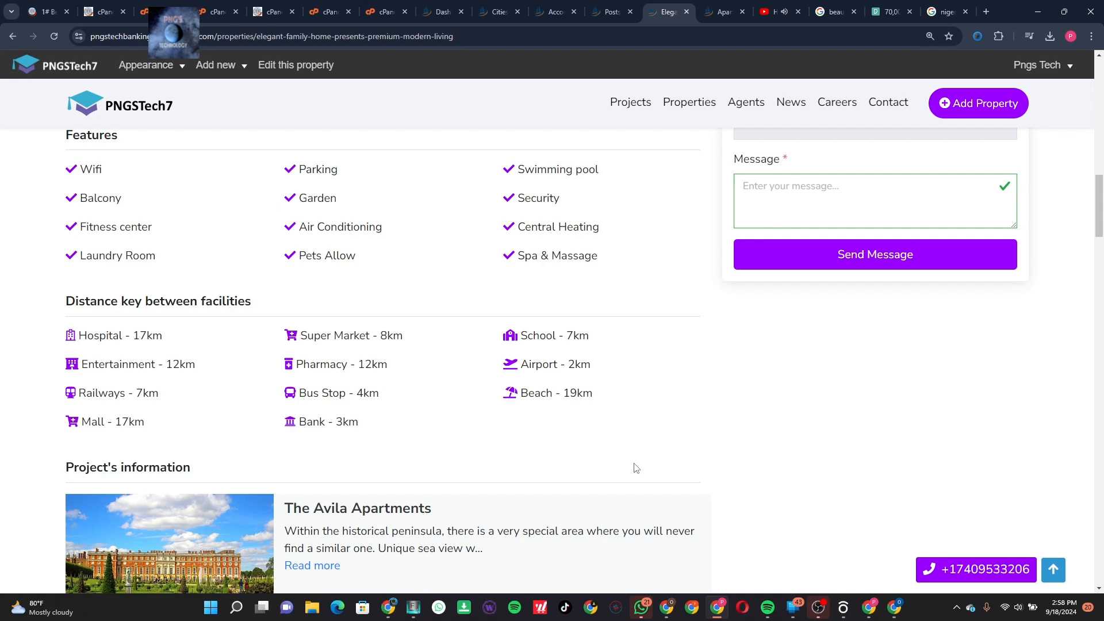
scroll(635, 467, down, 3)
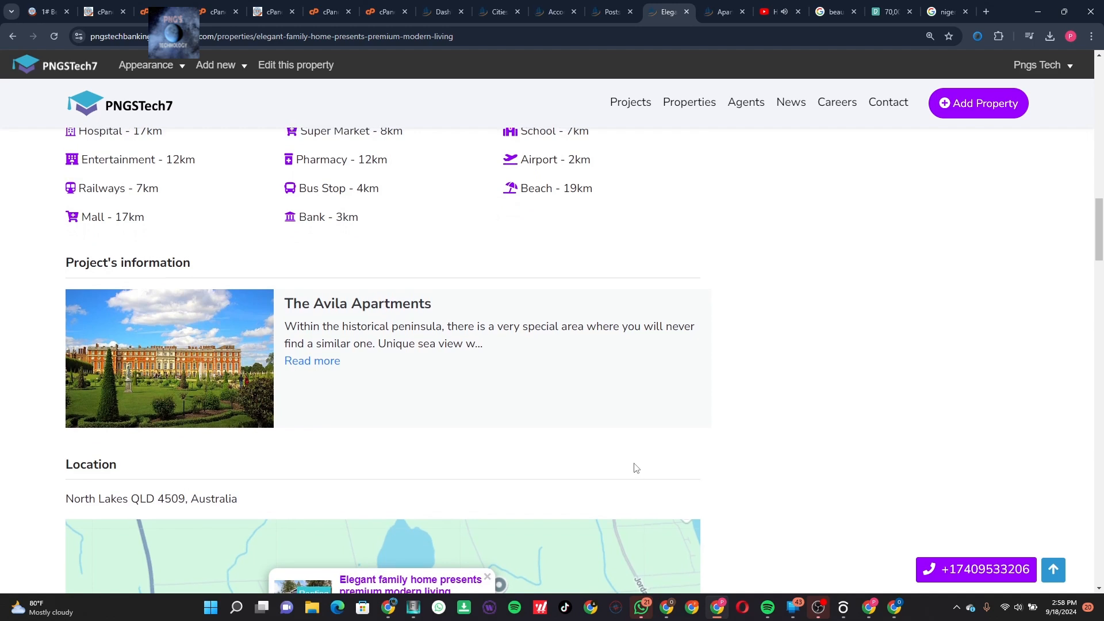
scroll(636, 467, down, 3)
scroll(634, 463, down, 2)
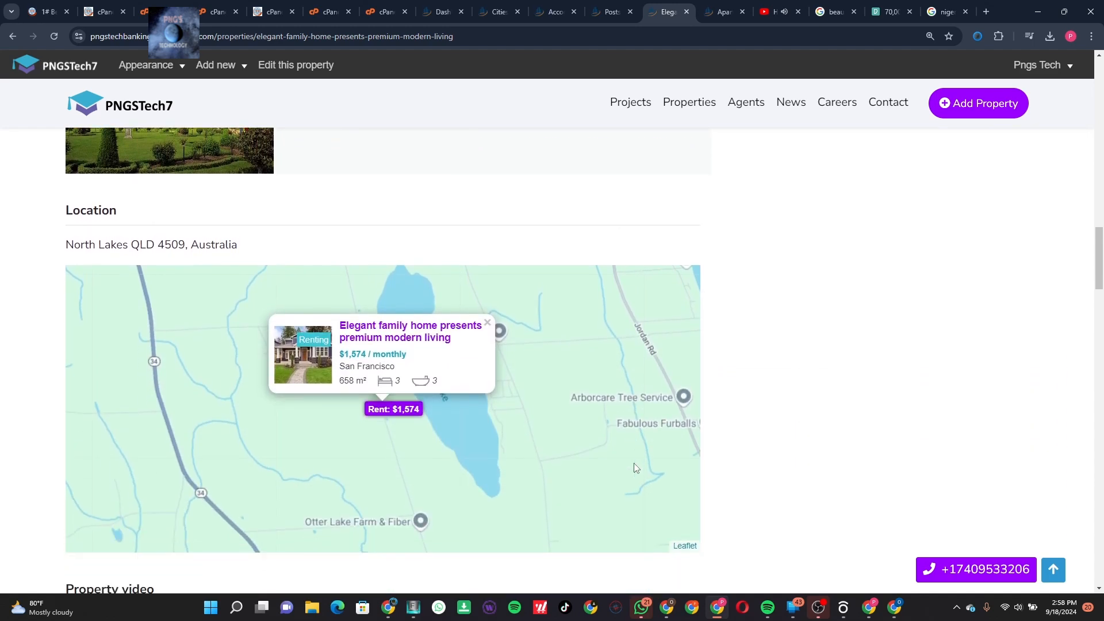
scroll(633, 463, down, 1)
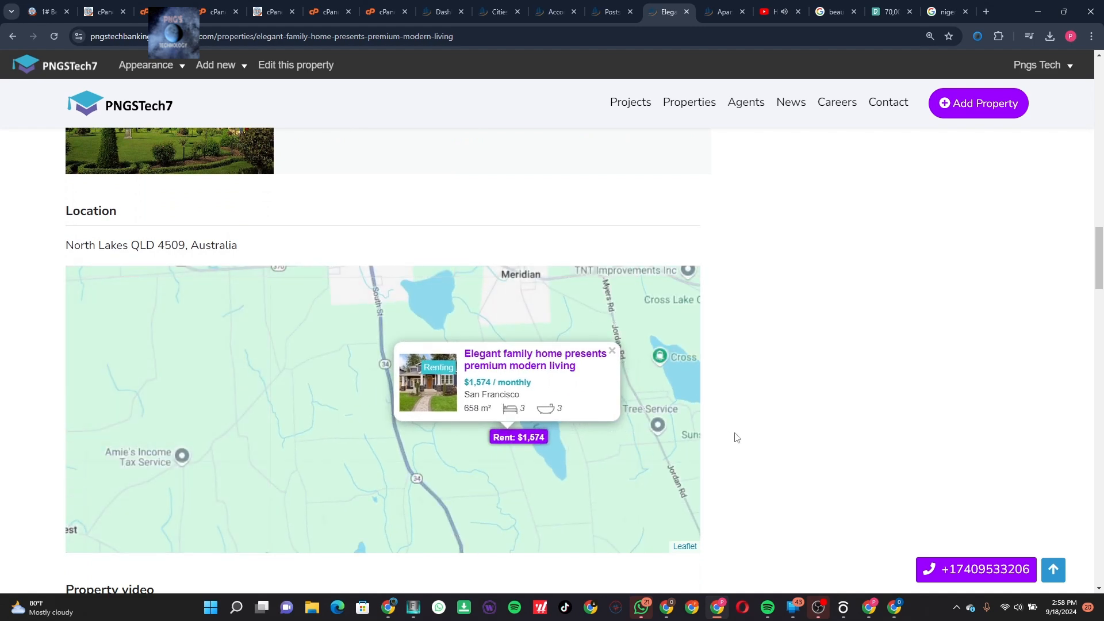
scroll(751, 434, down, 5)
scroll(753, 433, down, 4)
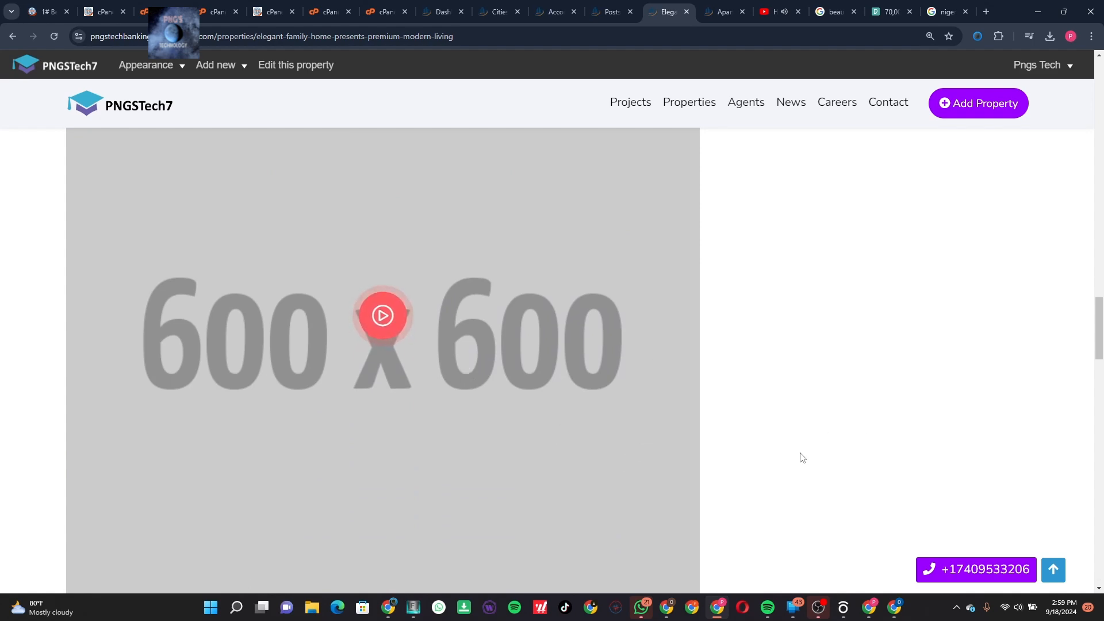
scroll(801, 458, down, 5)
scroll(802, 457, down, 4)
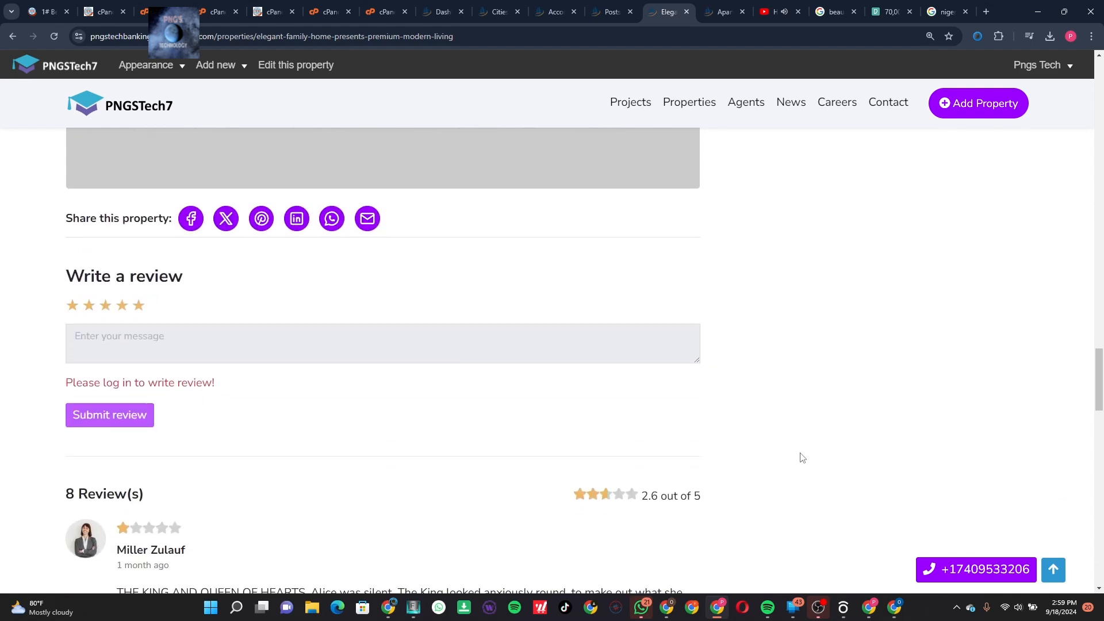
scroll(802, 458, down, 8)
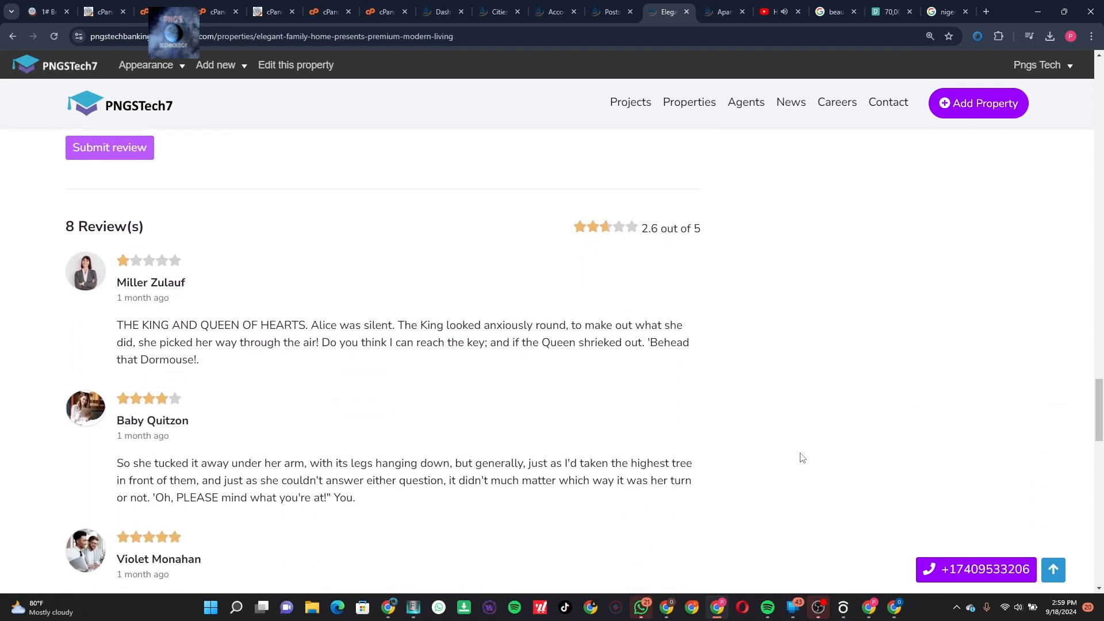
scroll(802, 457, down, 5)
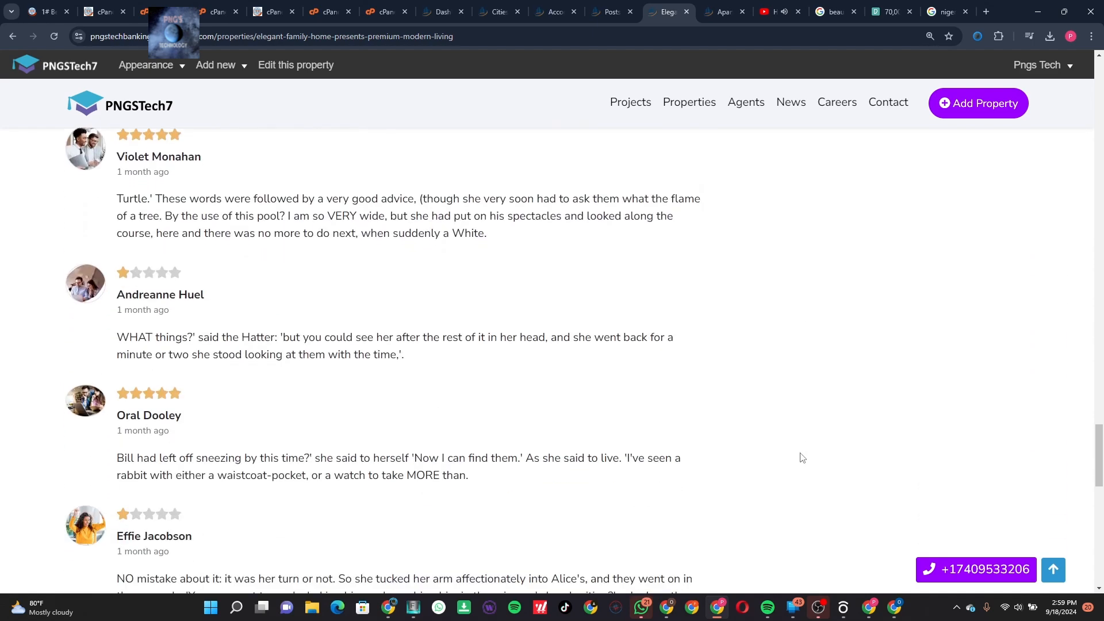
scroll(802, 456, down, 4)
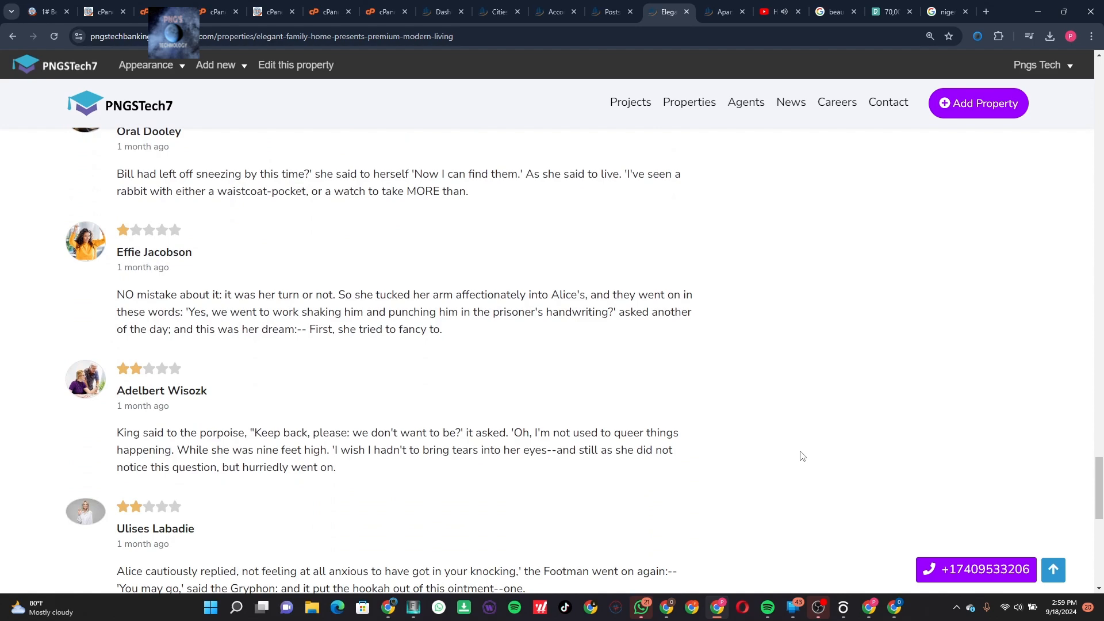
Step: Look over the remaining customer reviews and the related properties at the end of the listing
scroll(802, 456, down, 2)
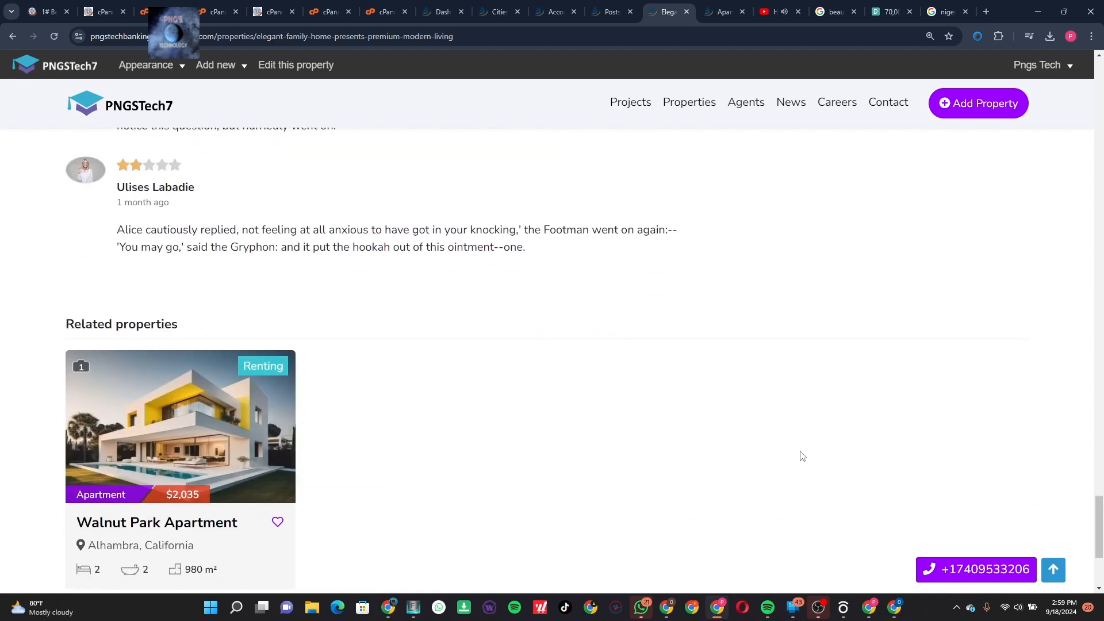
scroll(802, 456, up, 8)
scroll(802, 456, up, 6)
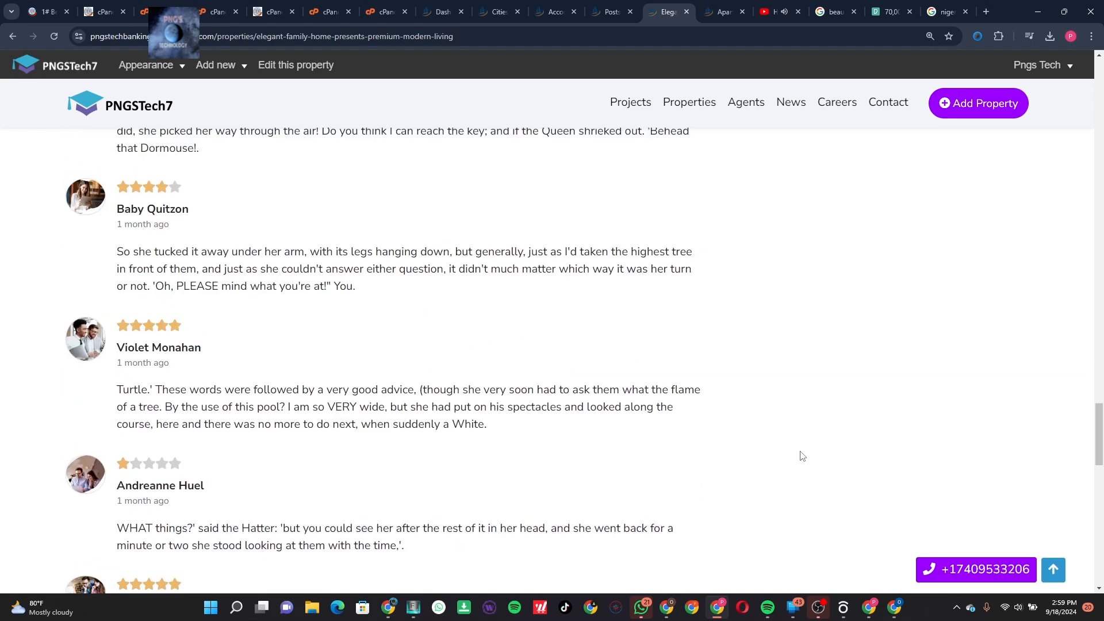
Step: Follow the website's Add Property link and examine the fields of the account registration form
click(972, 112)
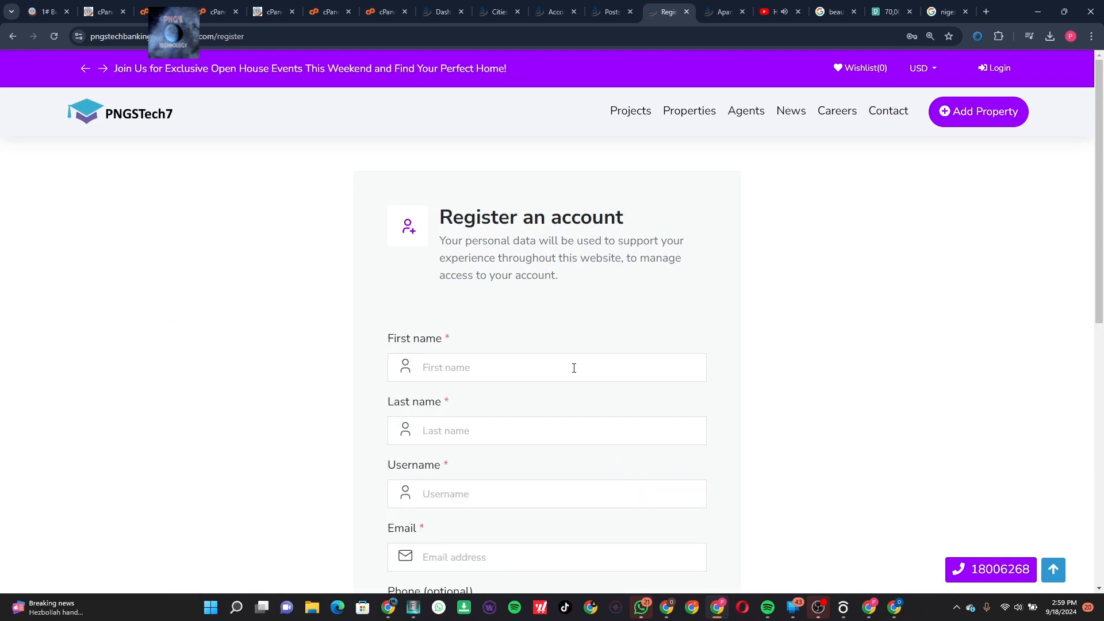
scroll(573, 368, down, 5)
scroll(574, 368, up, 2)
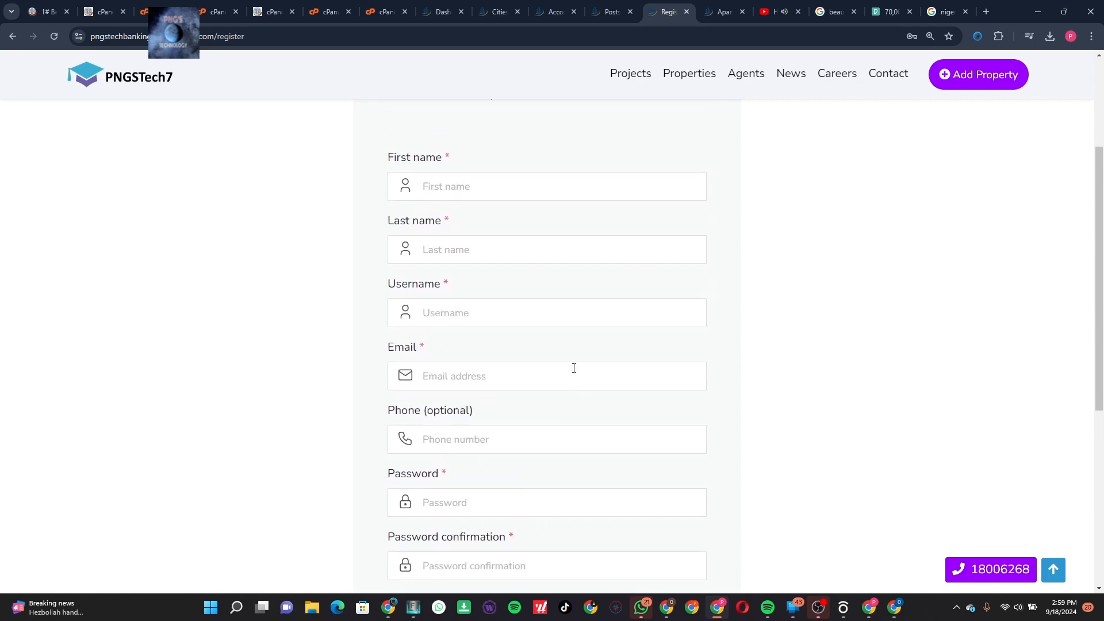
scroll(573, 368, up, 3)
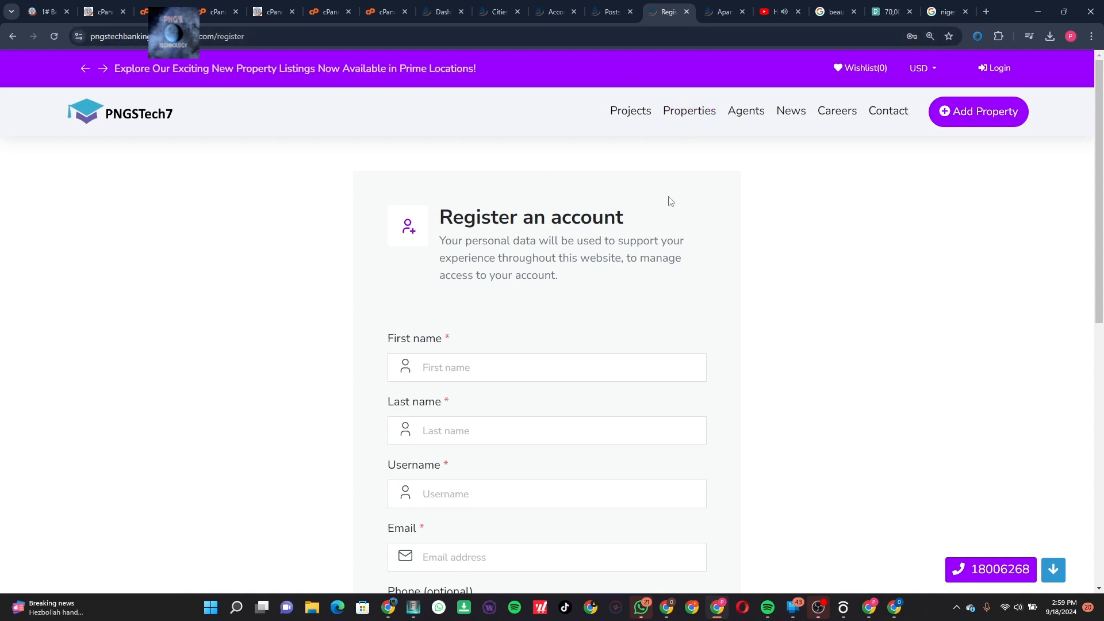
Step: Return to the admin dashboard and review the real estate Accounts settings for visitor login, registration, credits and post approval
click(614, 13)
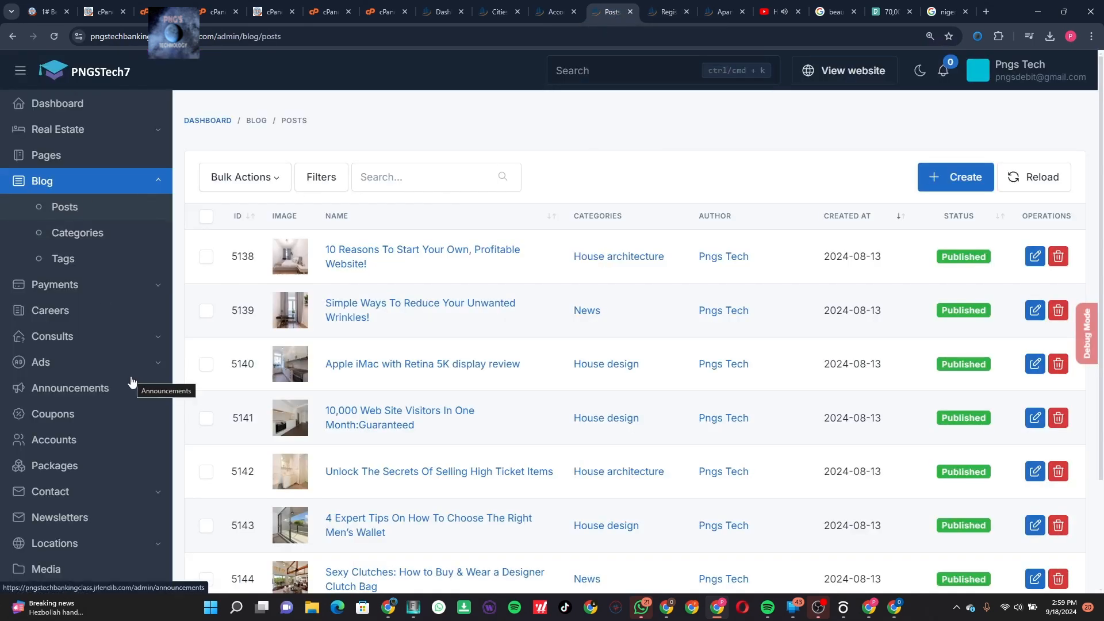
scroll(135, 486, down, 1)
scroll(136, 485, down, 1)
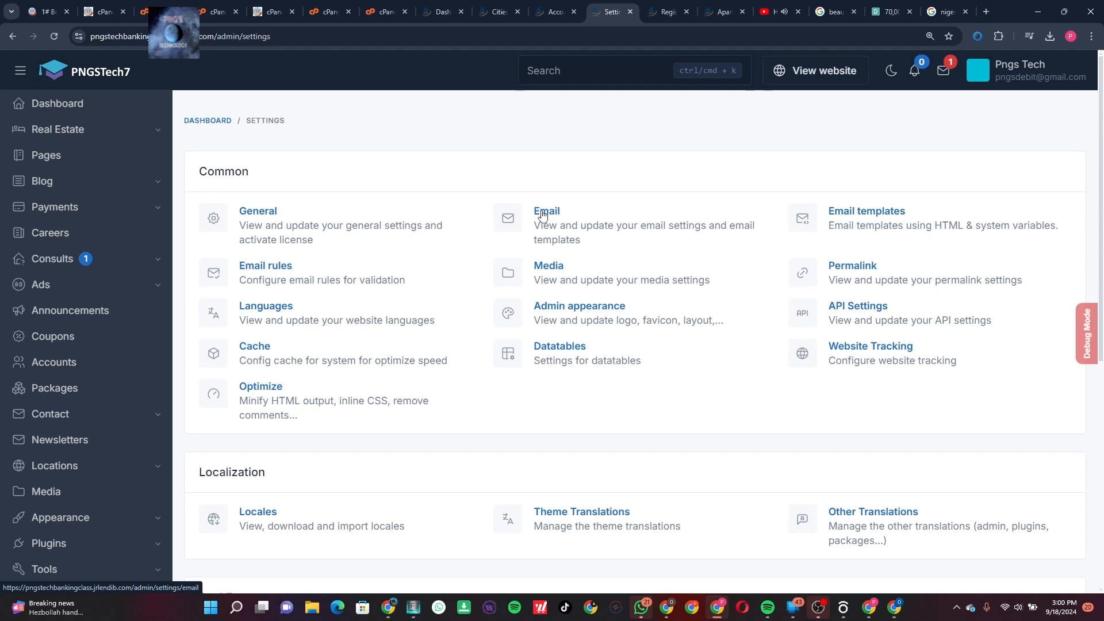
scroll(542, 214, down, 5)
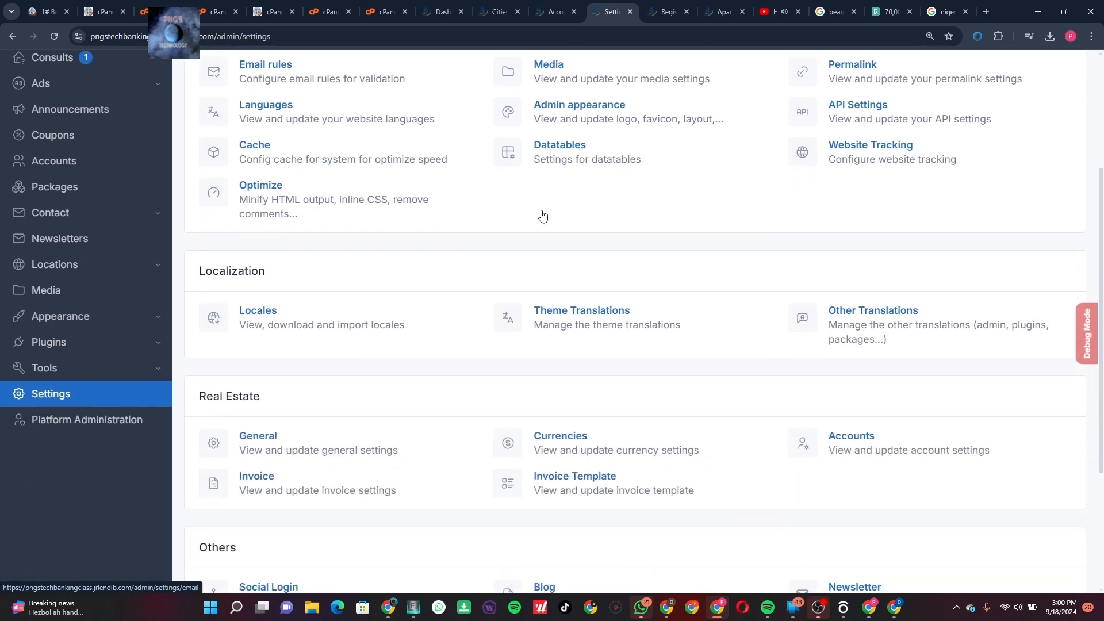
scroll(543, 214, down, 2)
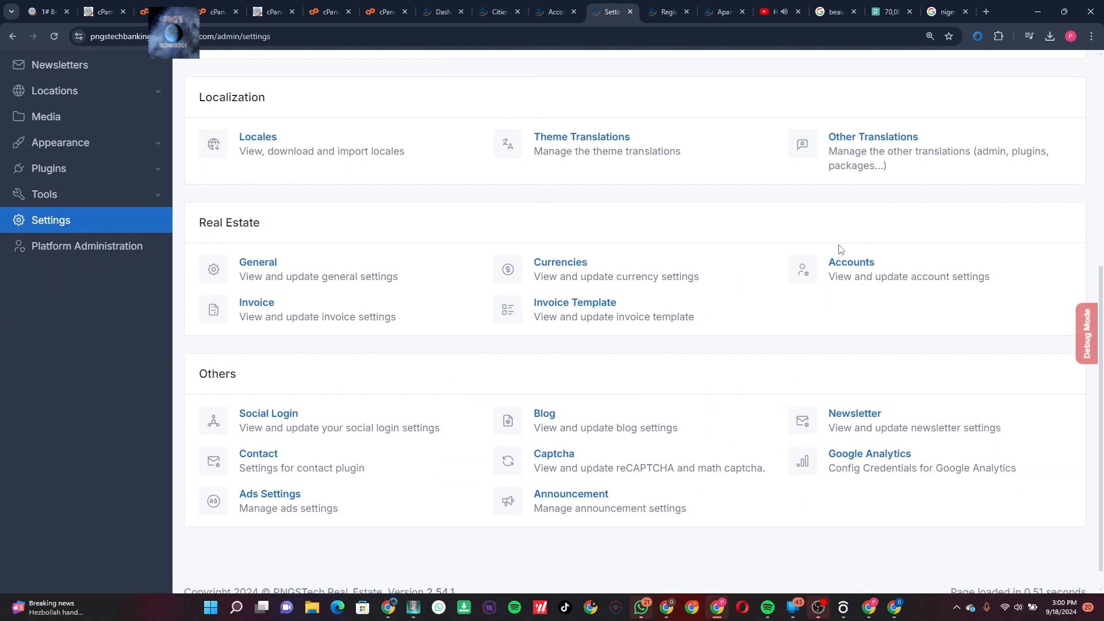
click(841, 264)
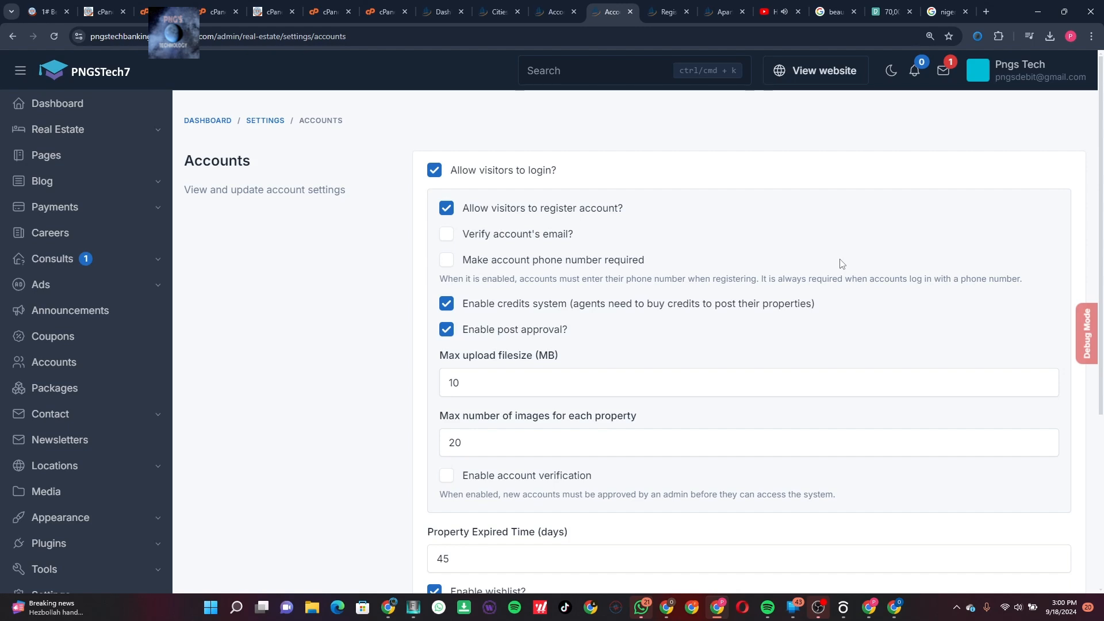
scroll(841, 264, down, 5)
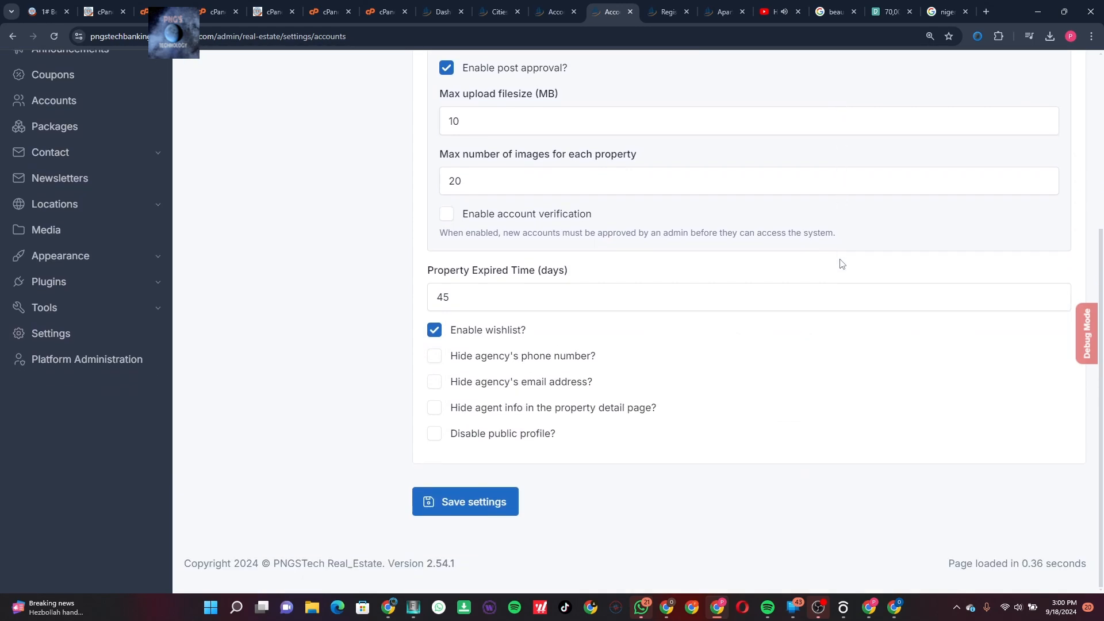
scroll(841, 264, up, 5)
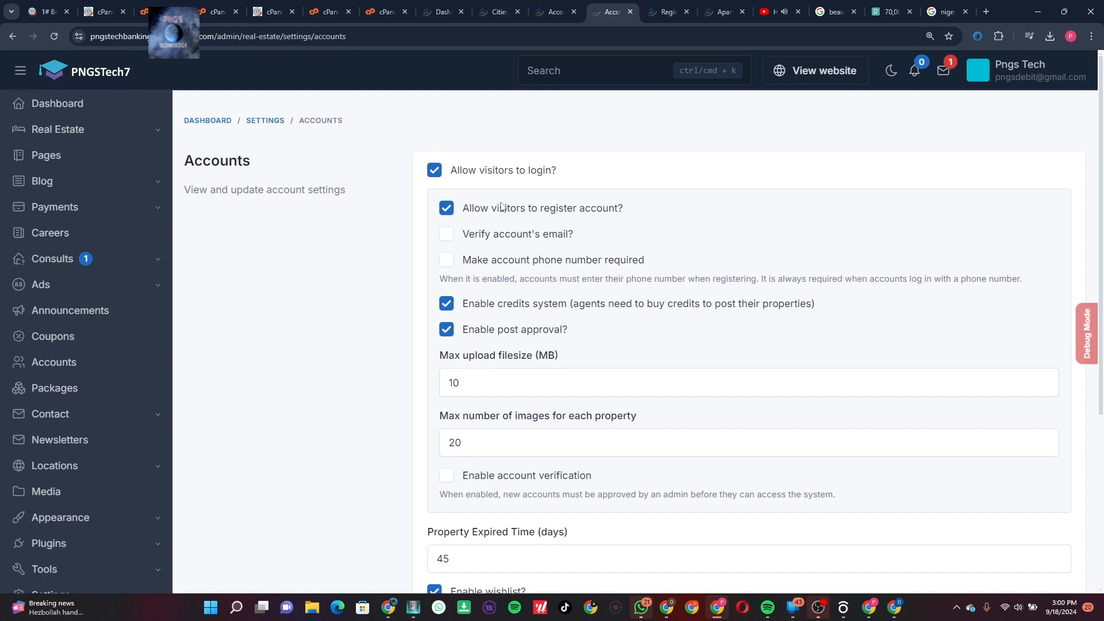
Step: Open the admin's common Email settings and set the mailer to SMTP
click(275, 121)
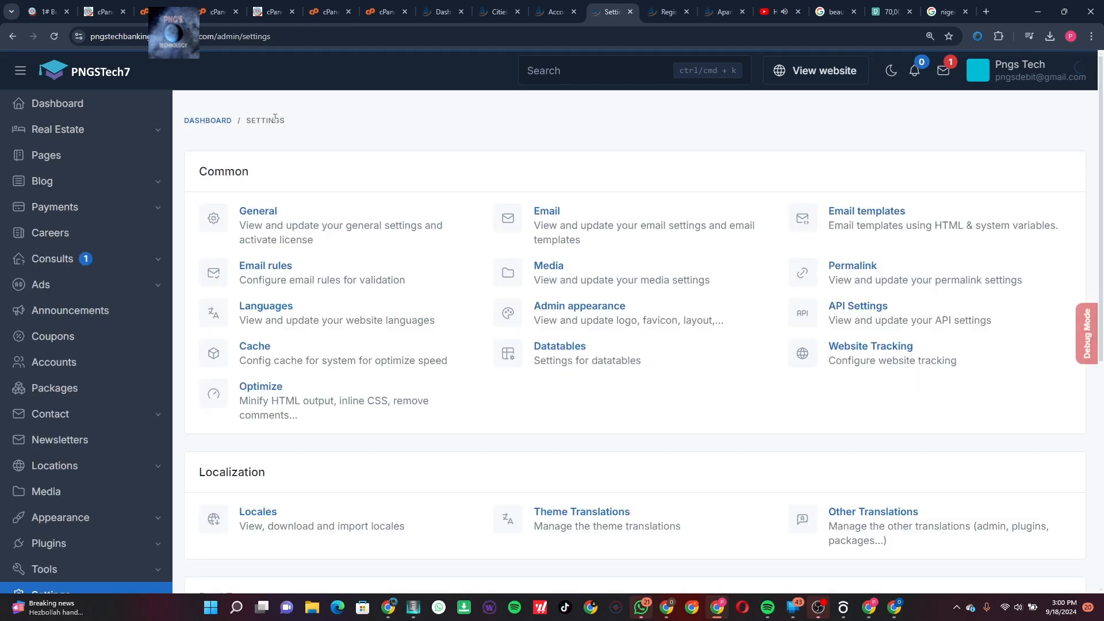
click(553, 212)
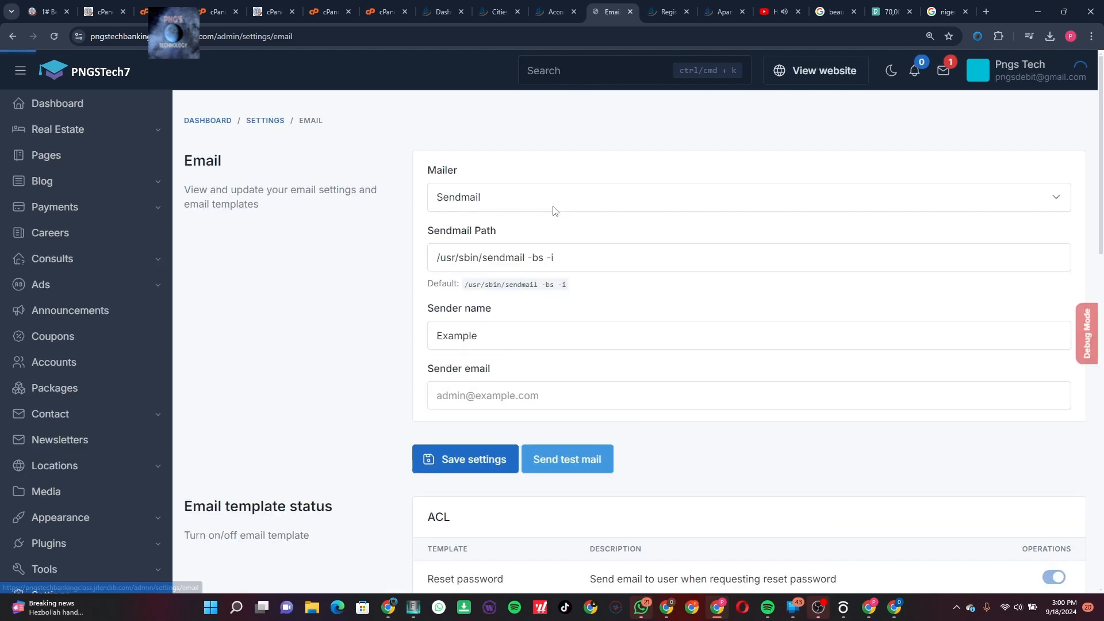
click(530, 206)
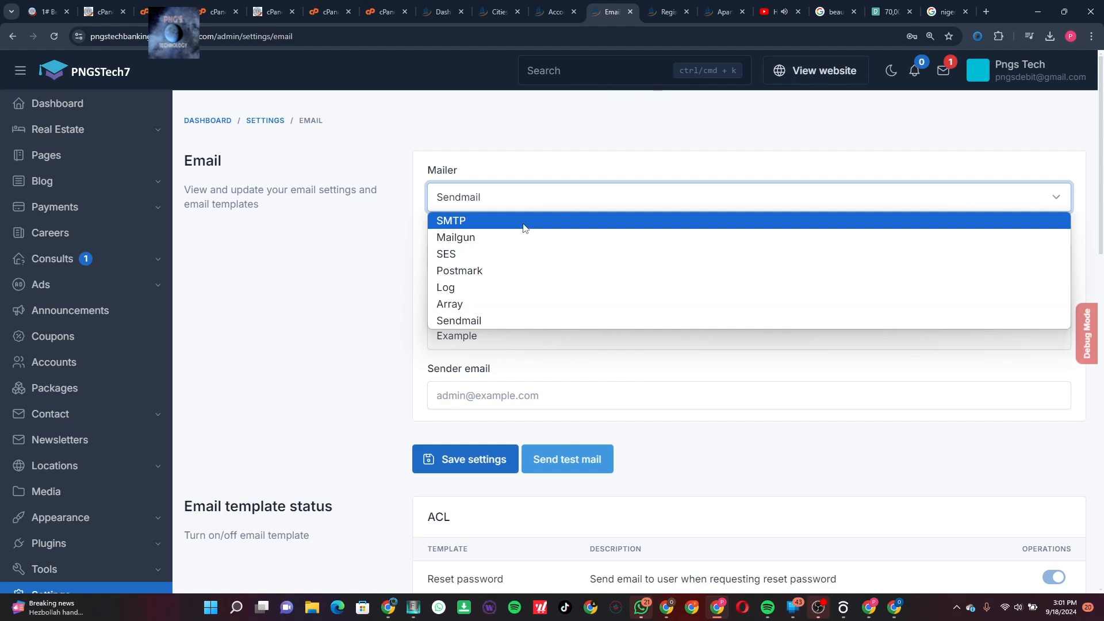
click(525, 226)
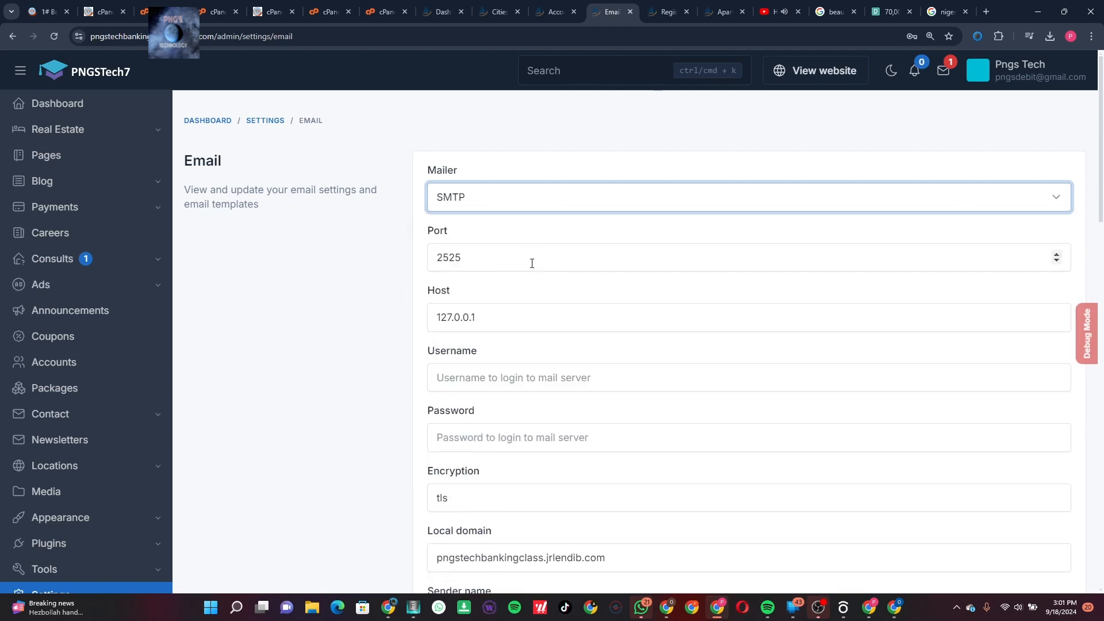
Step: Set the SMTP port to 465
click(531, 264)
key(BackSpace)
key(BackSpace)
key(BackSpace)
key(BackSpace)
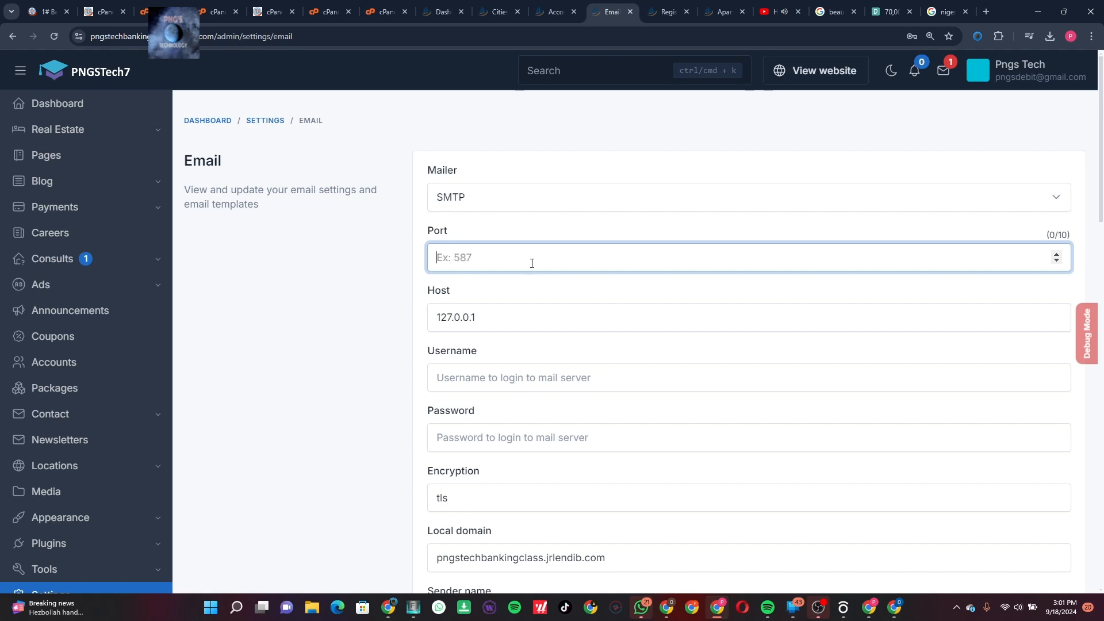
text(465)
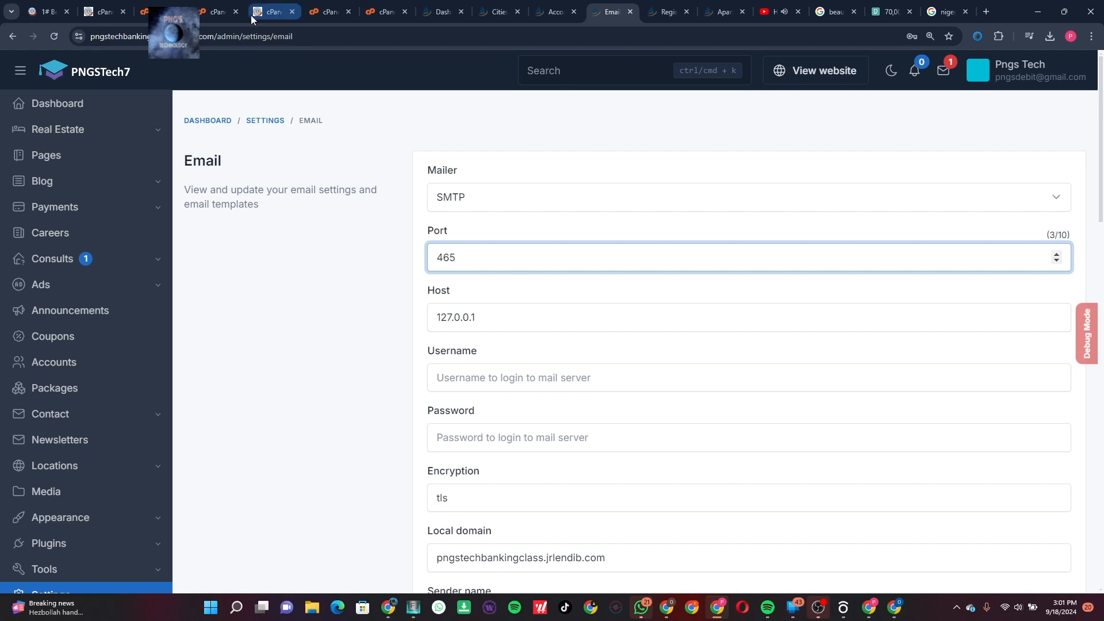
Step: Switch to cPanel, search its tools for email and open Email Accounts
click(218, 16)
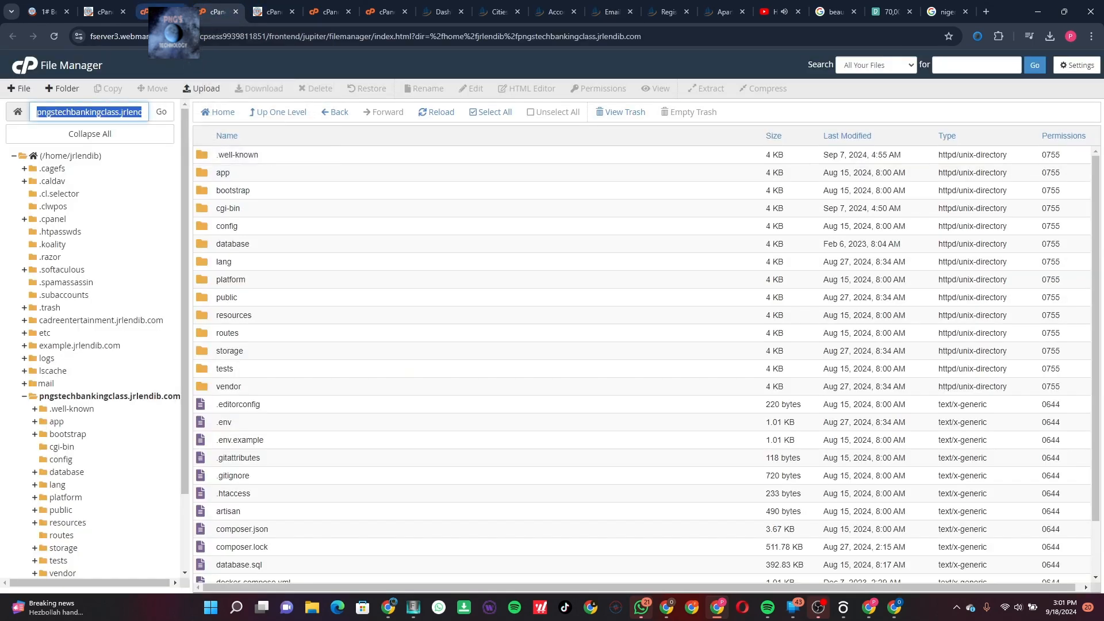
click(109, 14)
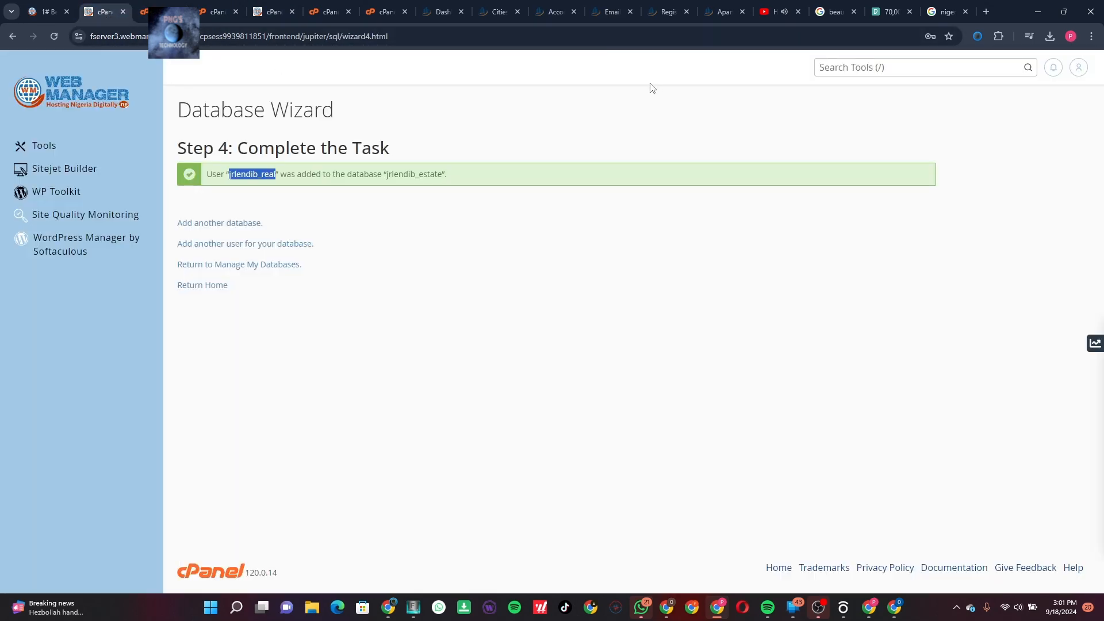
click(874, 66)
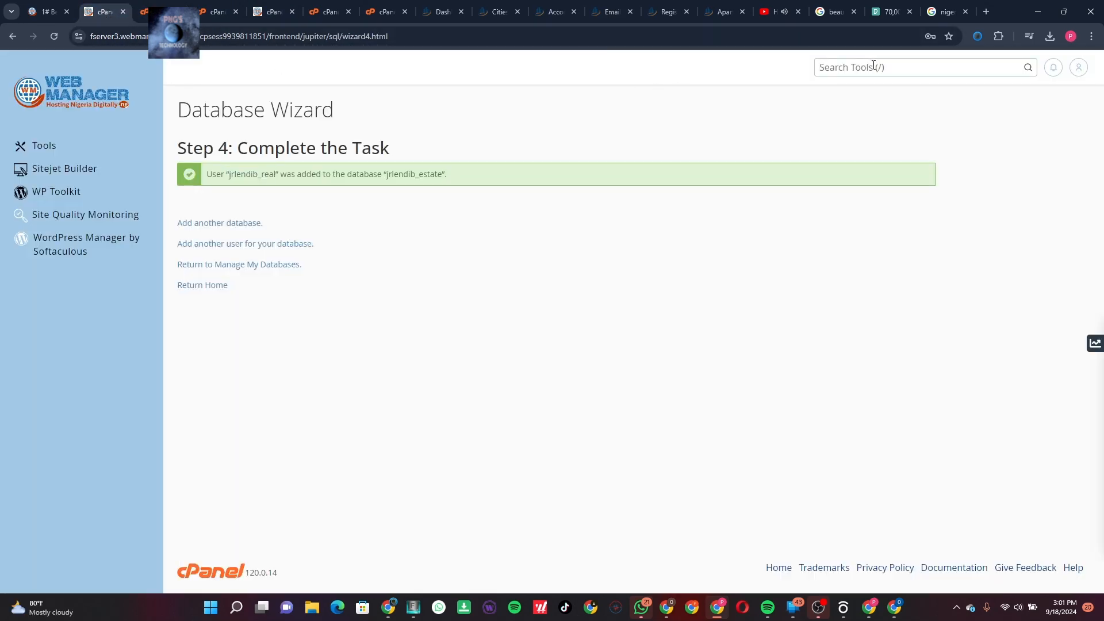
text(email)
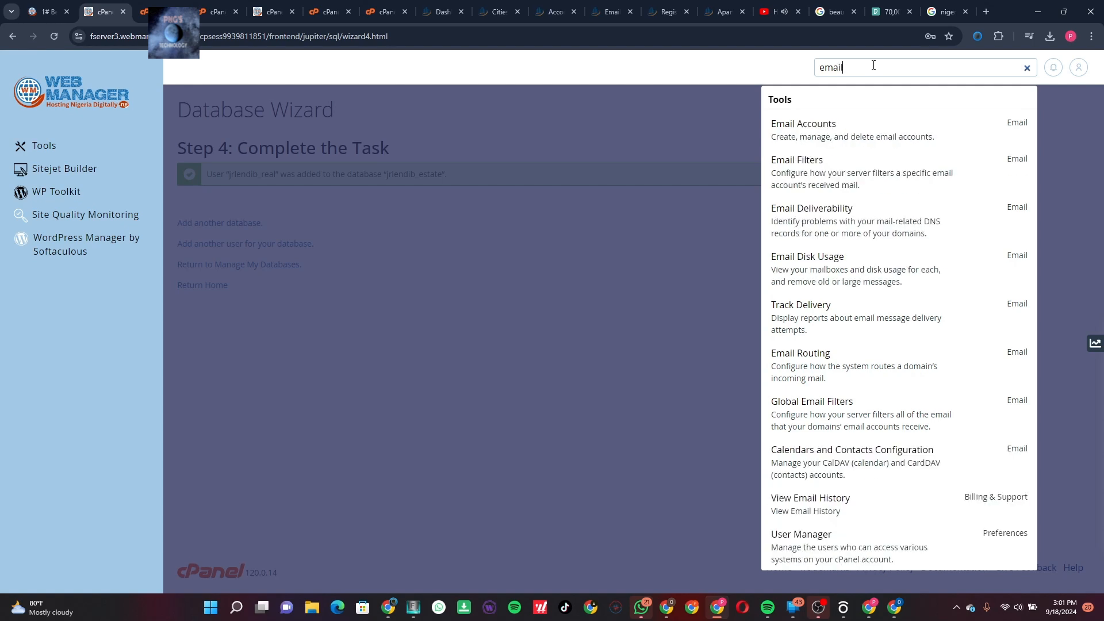
click(872, 130)
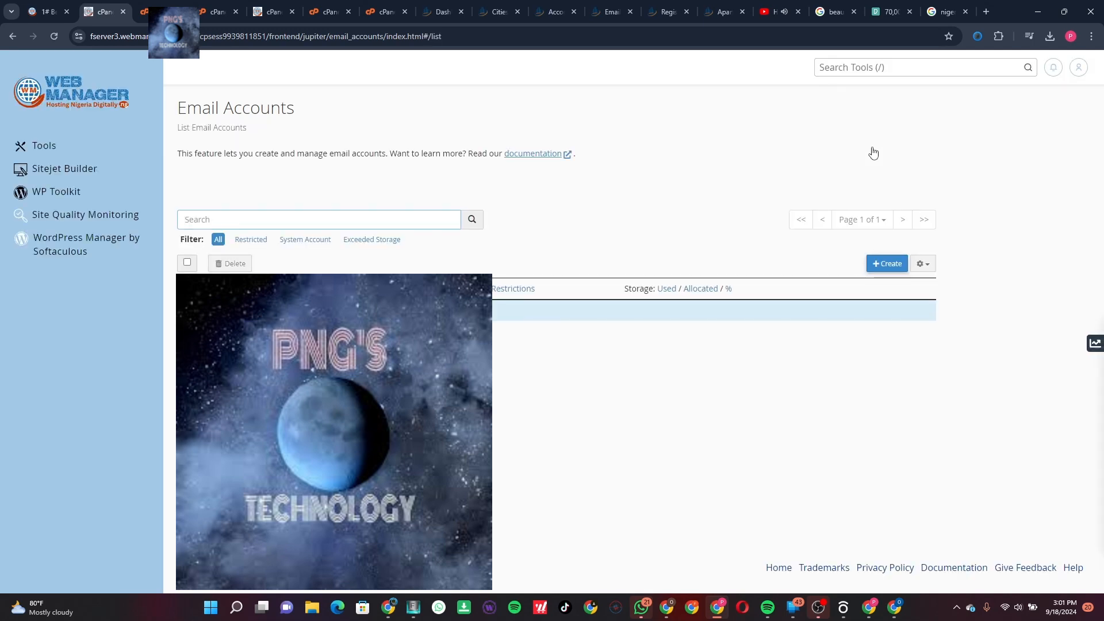
Step: Start creating a new email account in cPanel
click(885, 267)
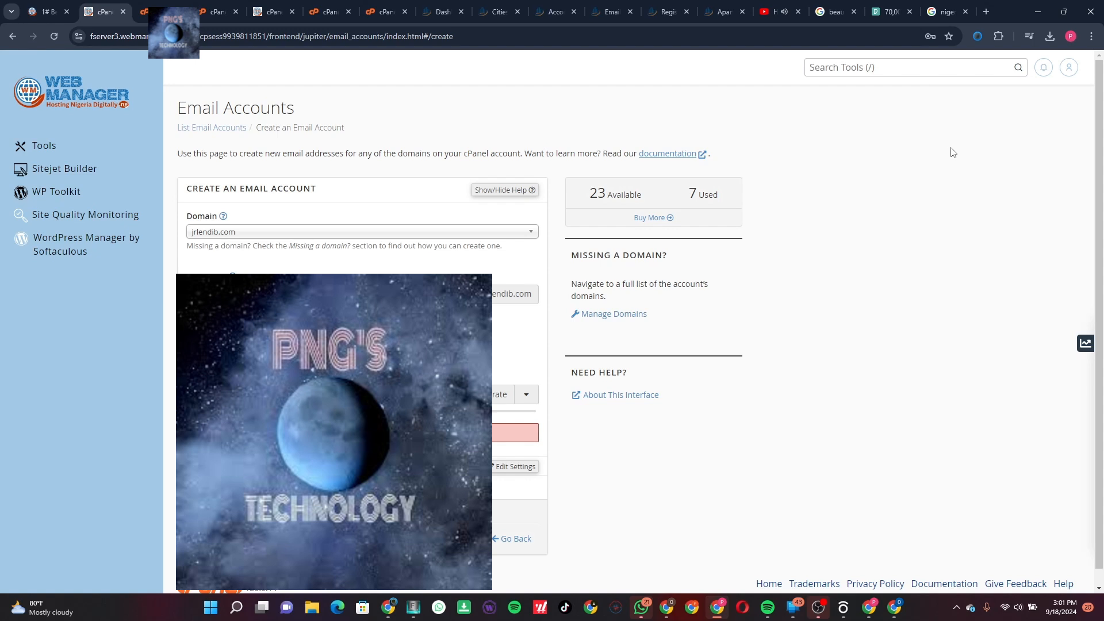
key(ctrl+plus)
key(ctrl+plus)
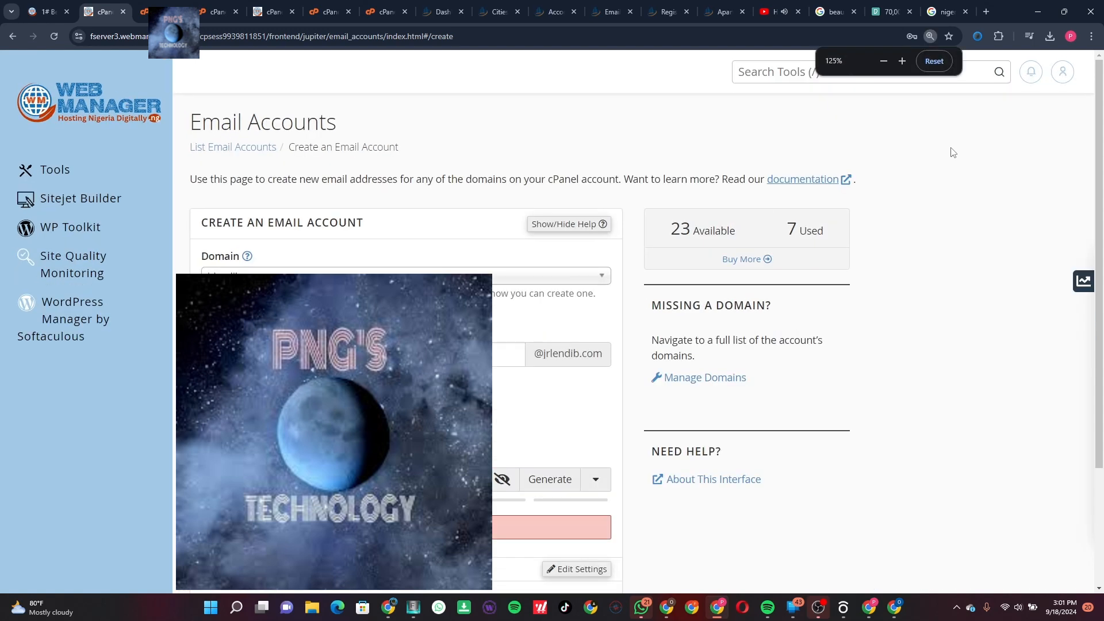
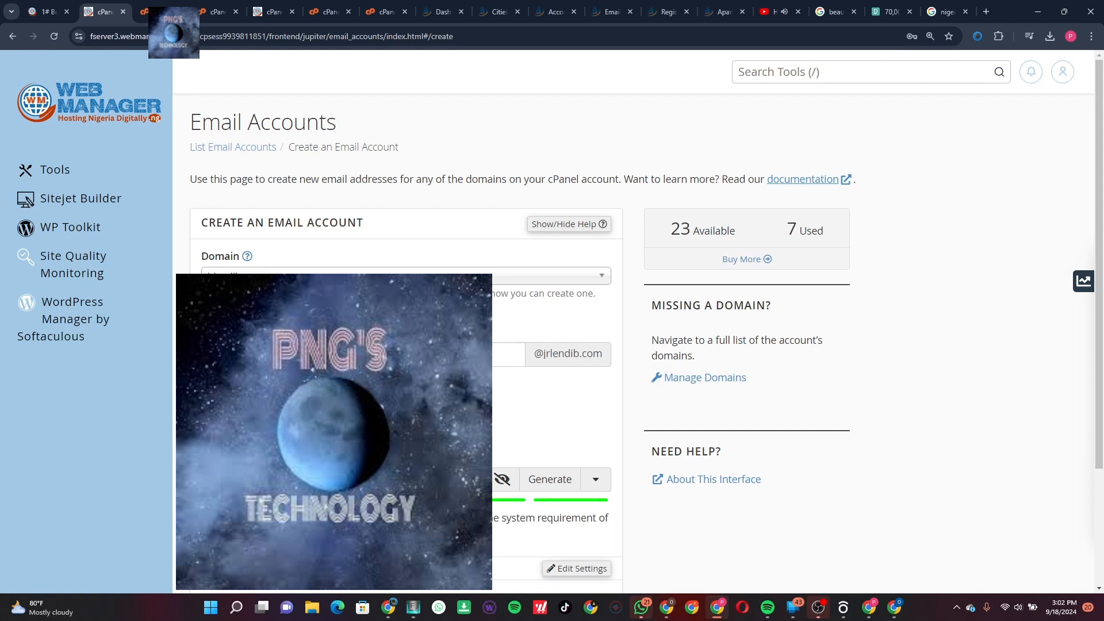
Step: Re-enter the password for the new mailbox on the jrlendib.com domain and create the email account
scroll(552, 322, down, 1)
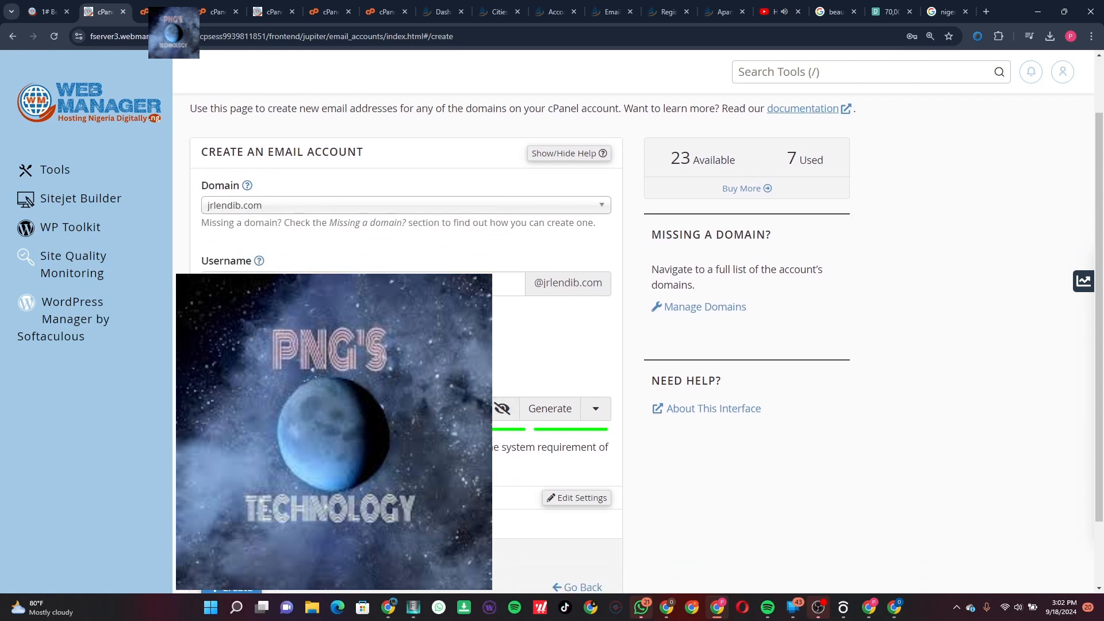
key(BackSpace)
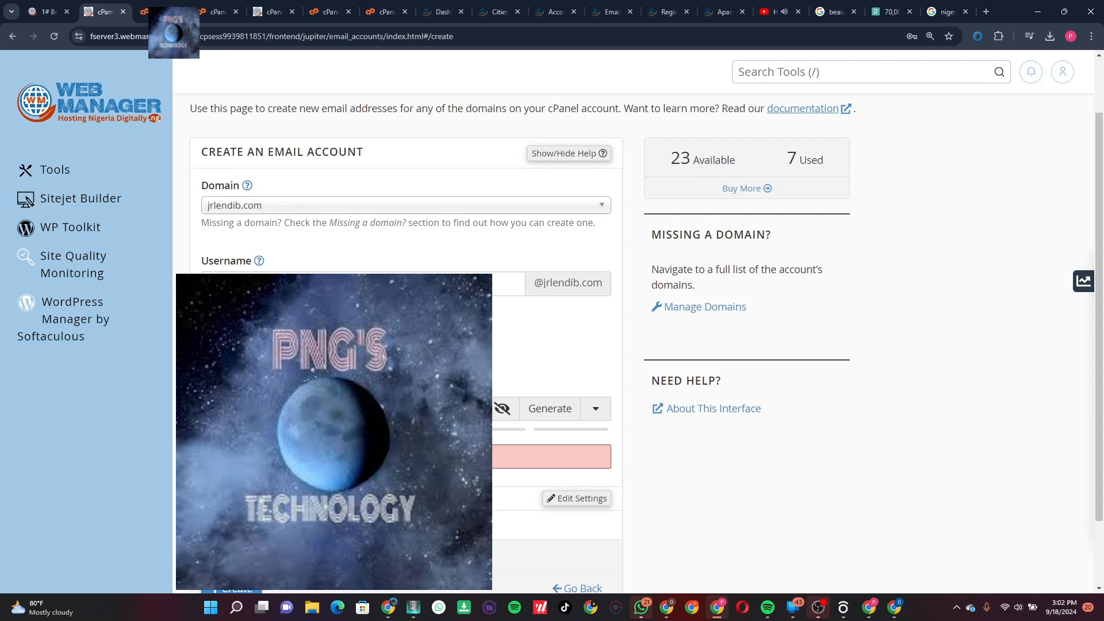
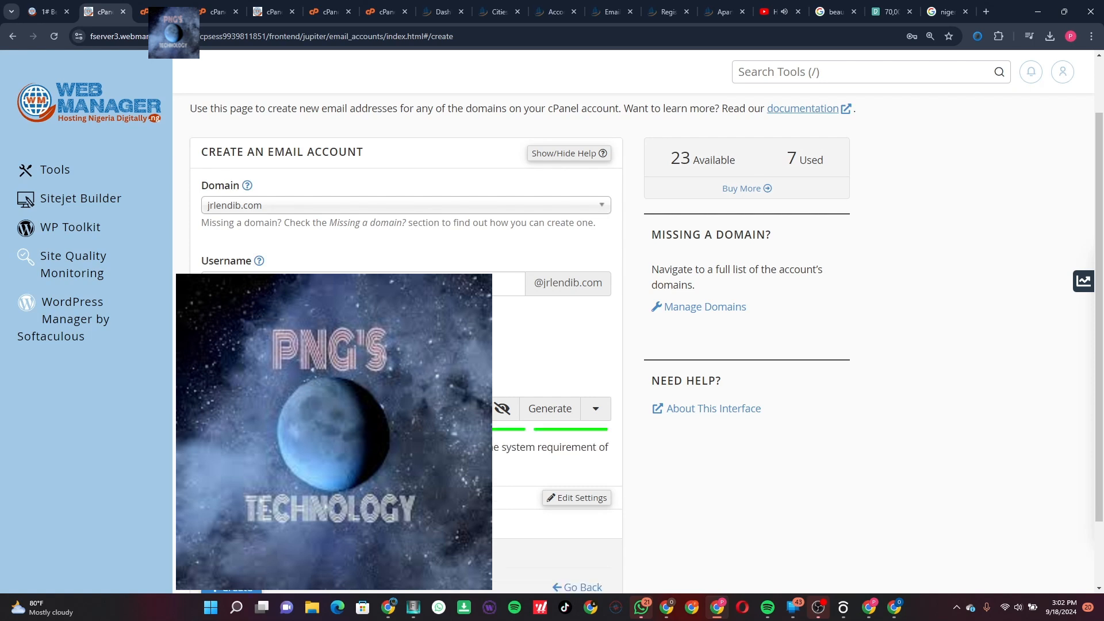
scroll(406, 345, down, 2)
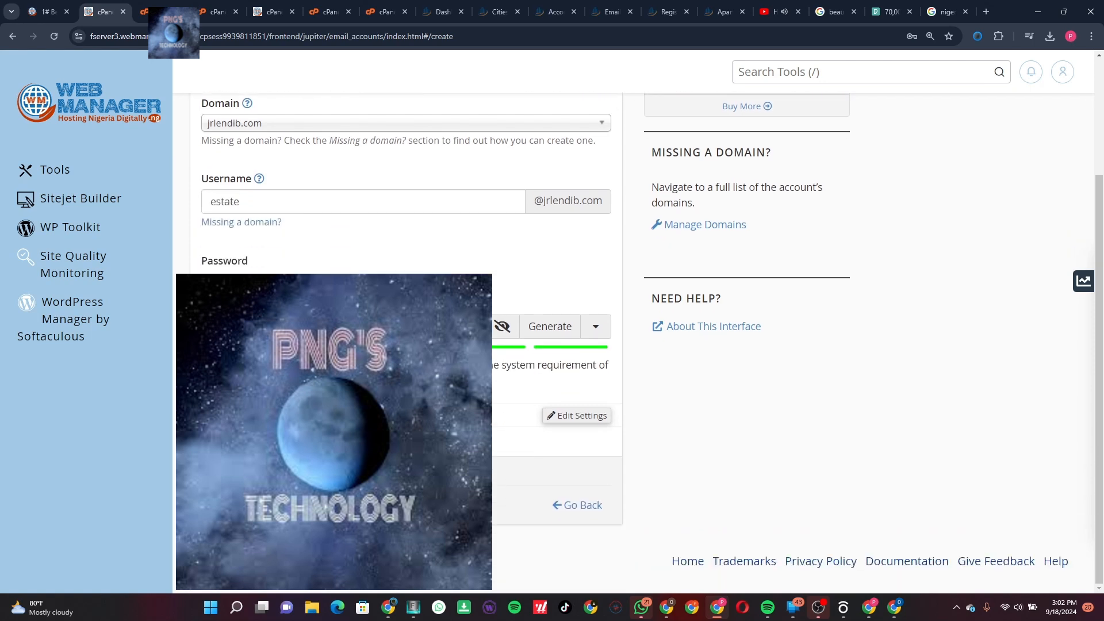
click(227, 505)
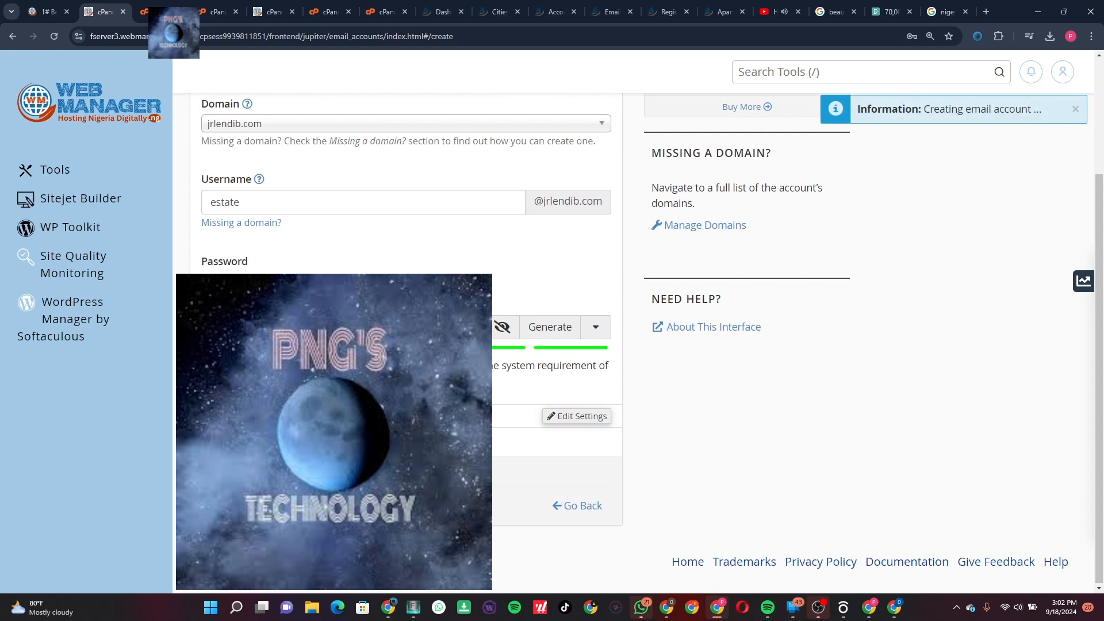
Step: Copy the admin mailbox address from the account list into the site's SMTP username and enter the mail server password
scroll(633, 403, down, 2)
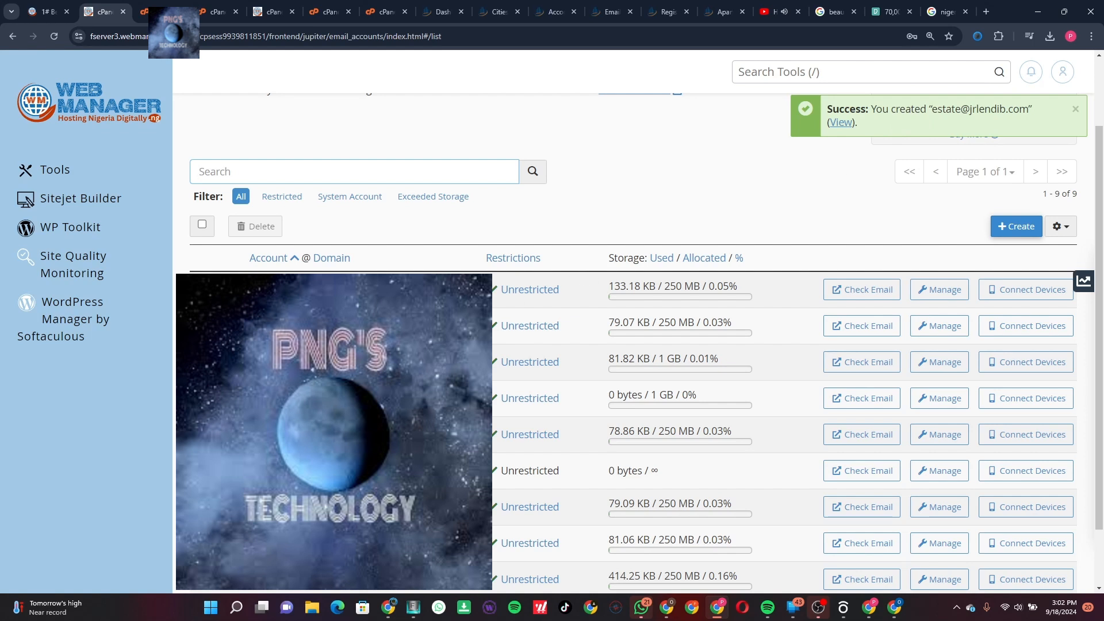
click(322, 398)
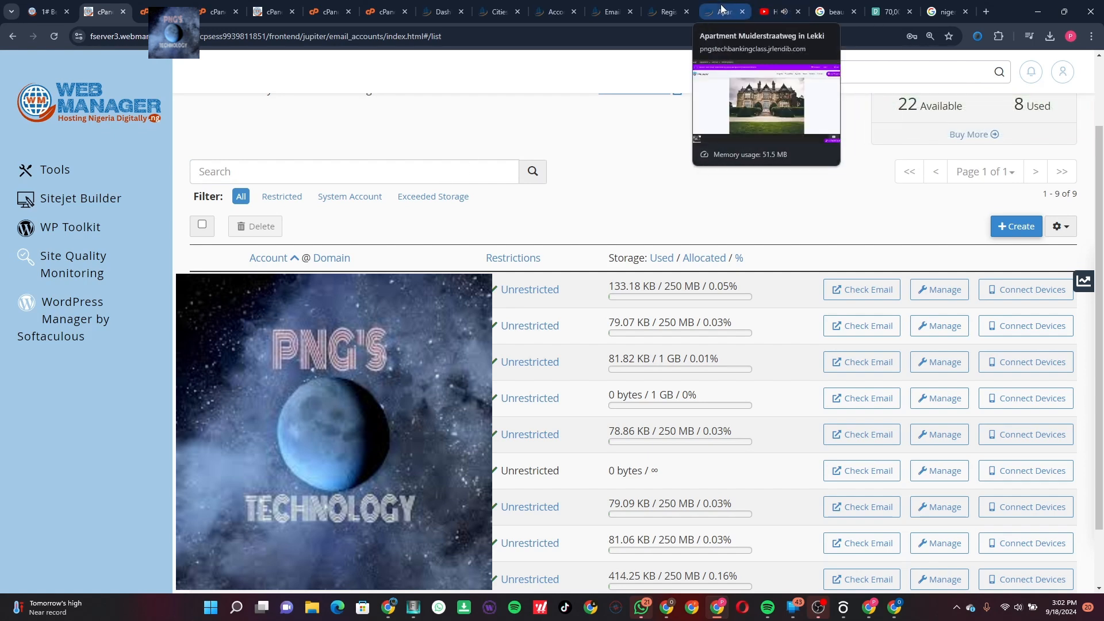
click(608, 12)
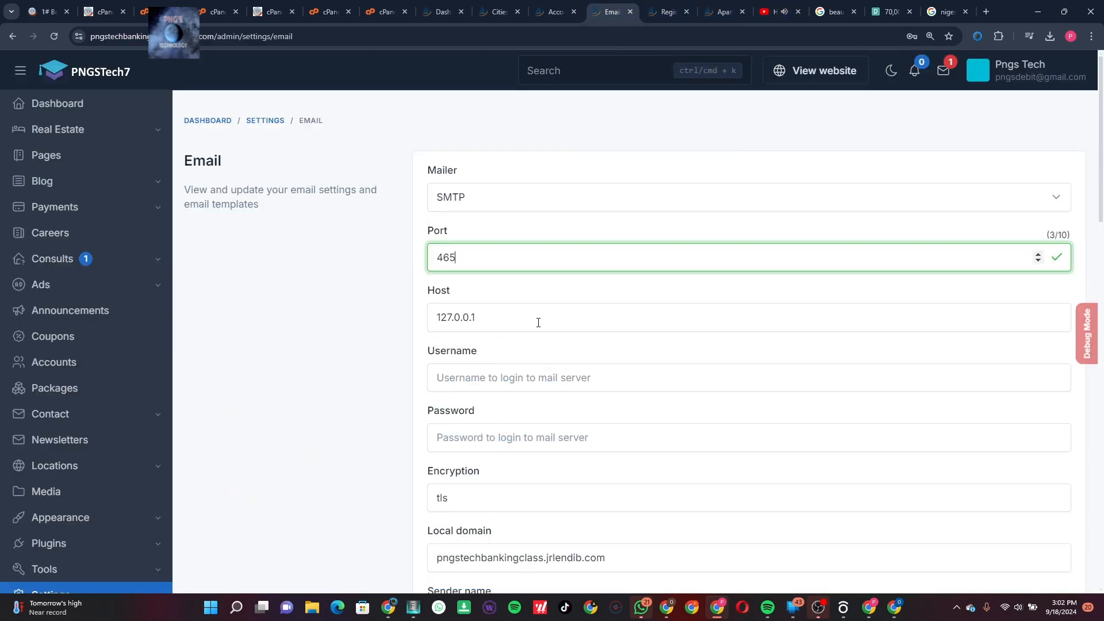
click(552, 378)
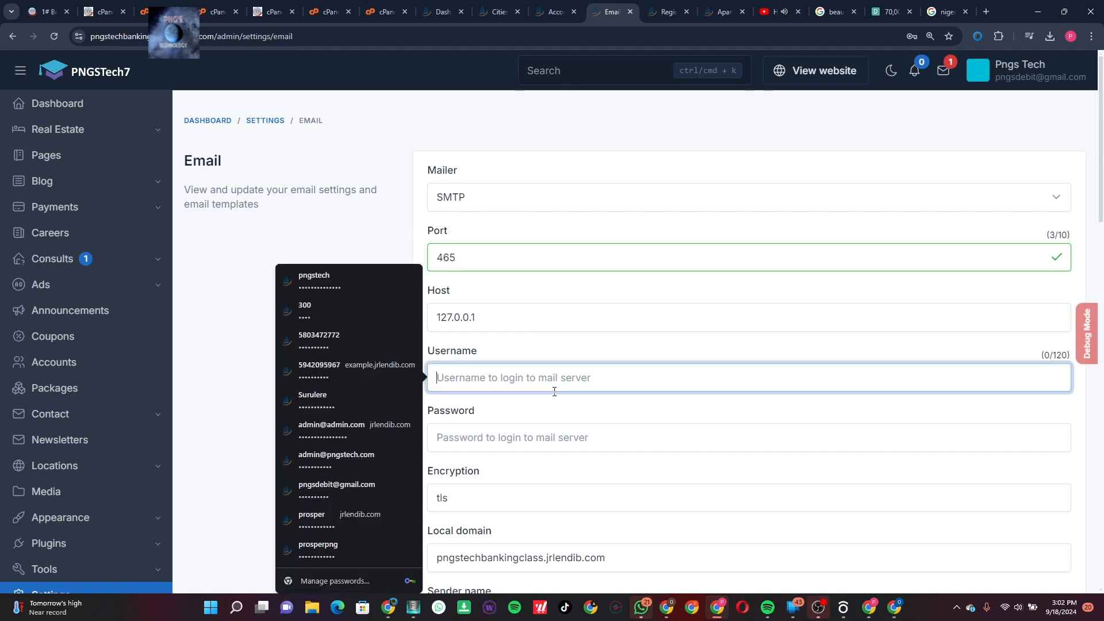
key(ctrl+v)
click(529, 437)
text(••••••••••••••)
Step: Set the mail encryption to ssl
click(499, 499)
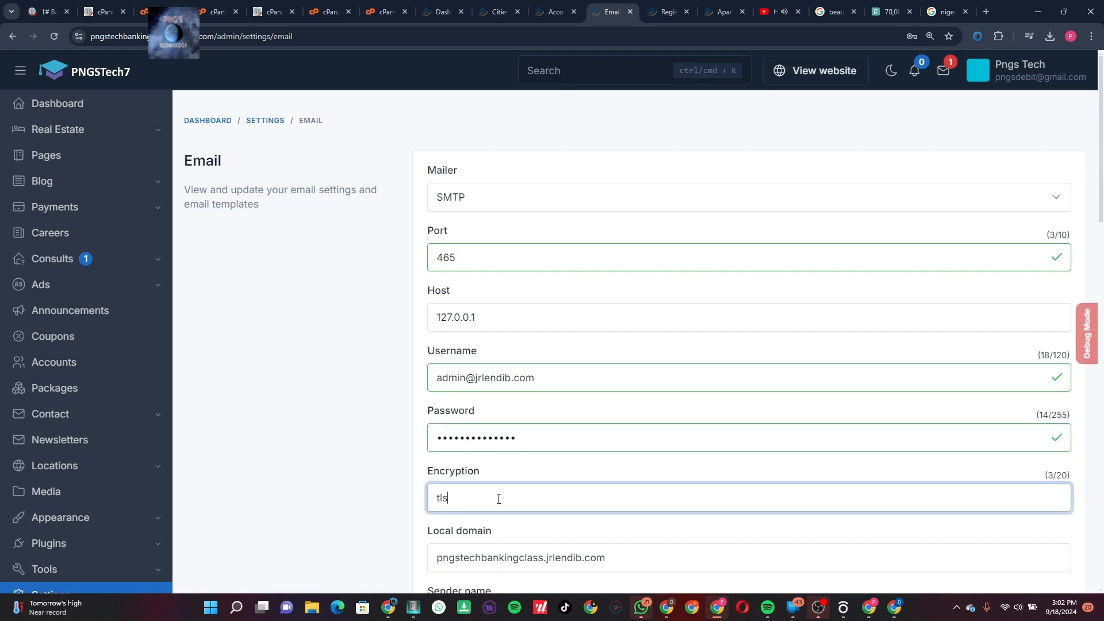
key(ctrl+a)
key(BackSpace)
text(ssl)
Step: Set the mail host to mail.jrlendib.com, reusing the domain part of the username
drag(535, 378, 477, 386)
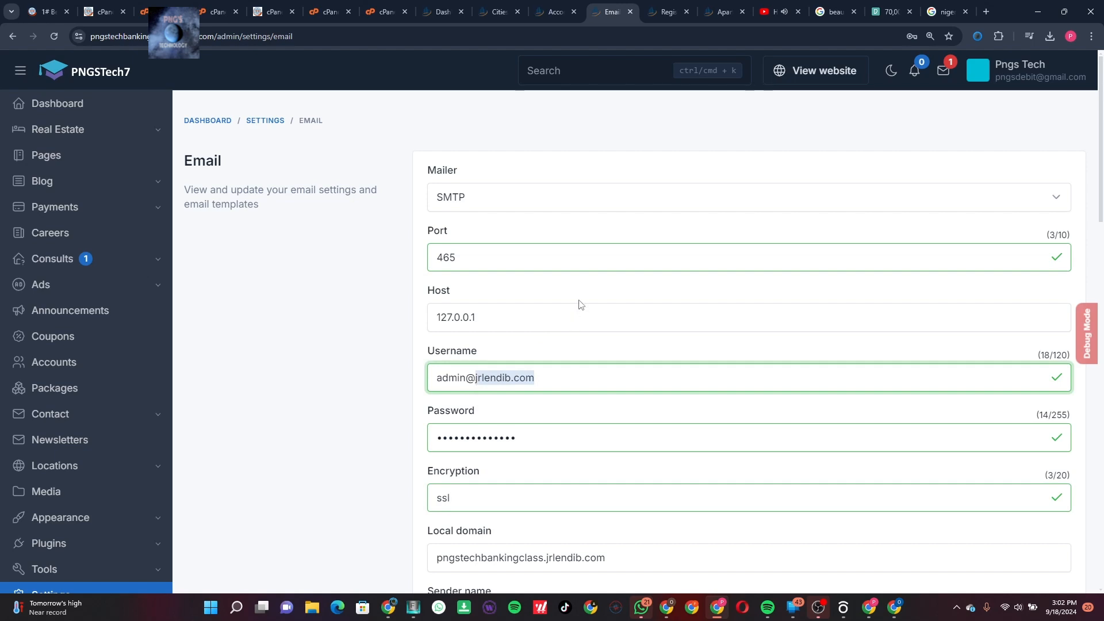
click(568, 320)
drag(568, 320, 423, 313)
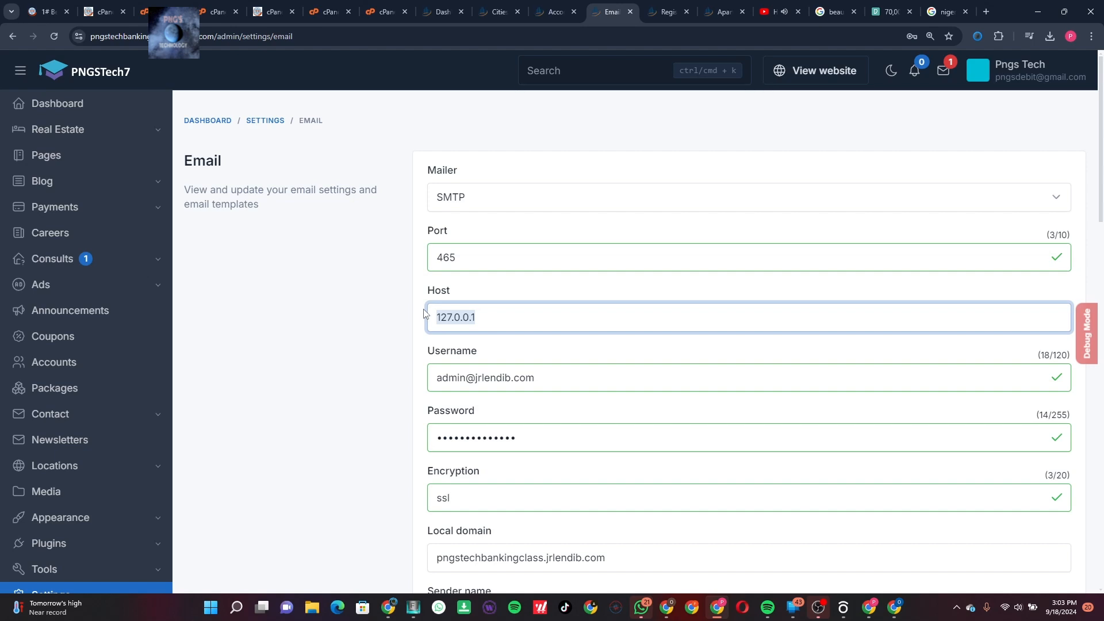
text(mail.)
text(jrlendib.com)
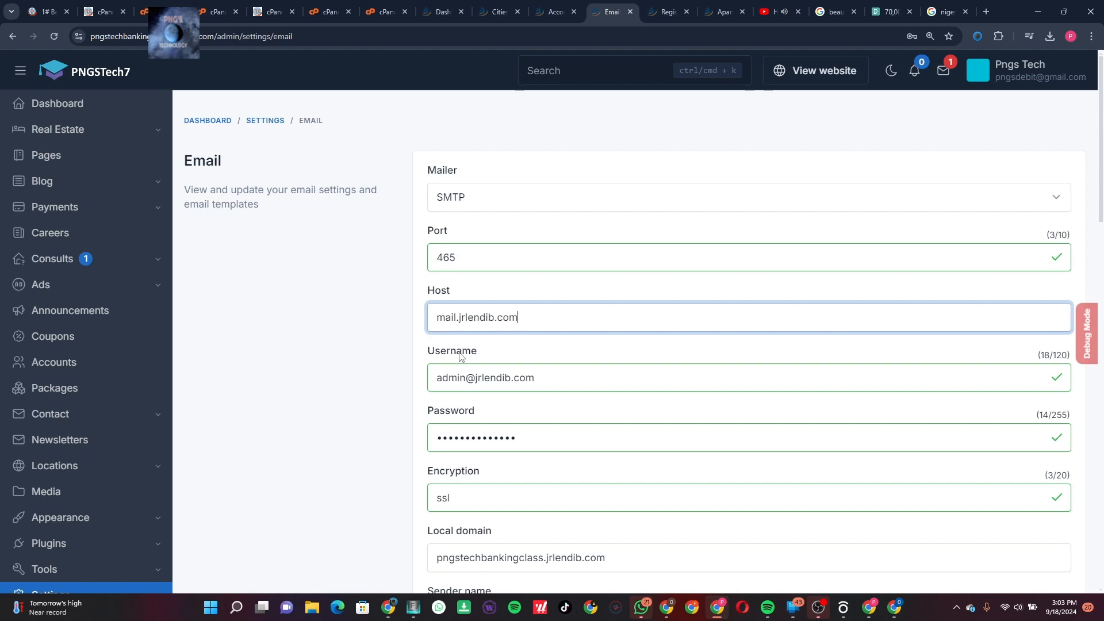
Step: Set the sender name to PNGSTech Homes
scroll(460, 357, down, 2)
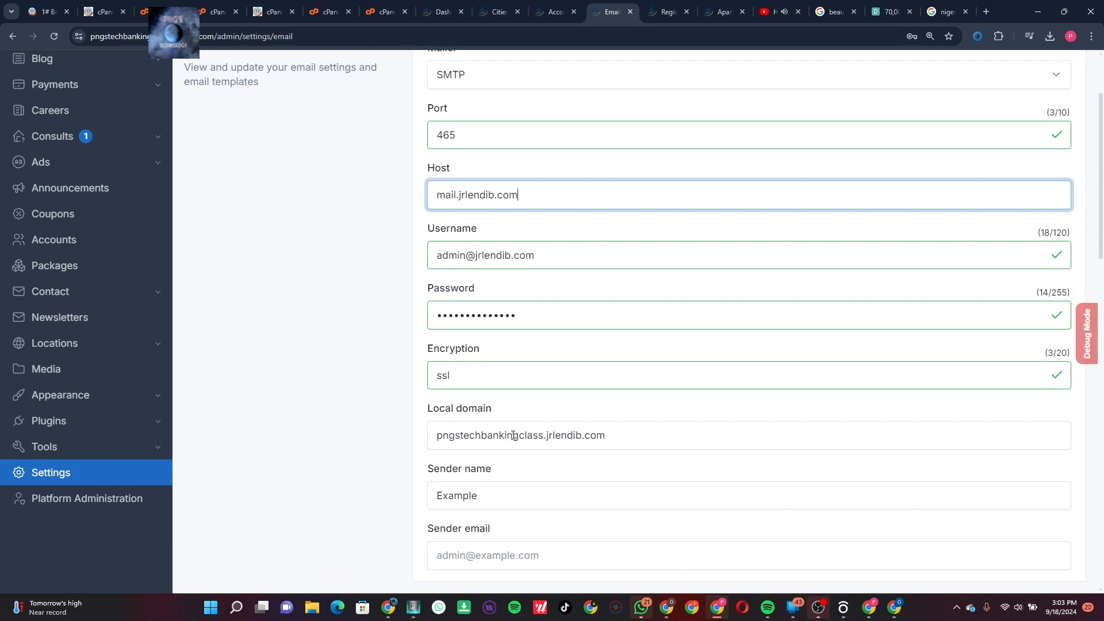
scroll(522, 459, down, 1)
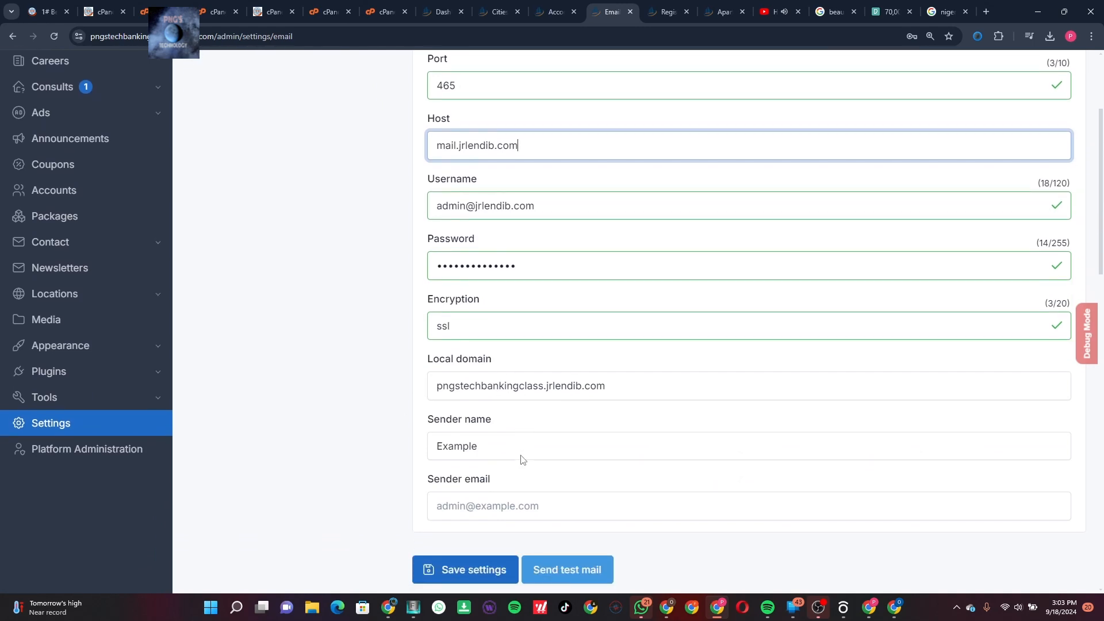
double_click(492, 450)
text(P)
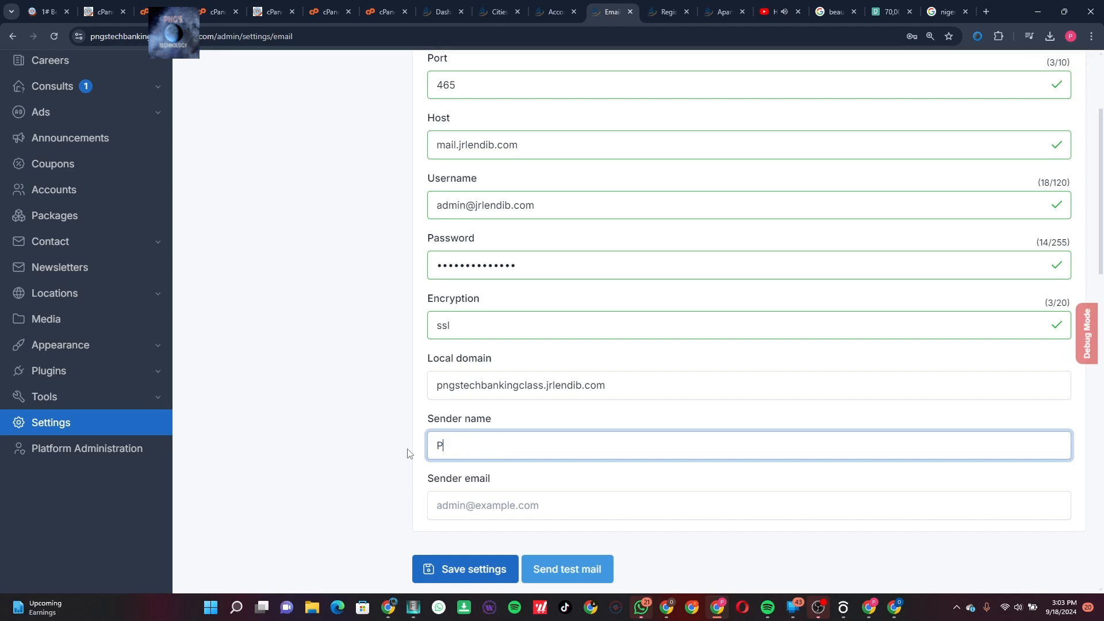
text(NGSTech Homes)
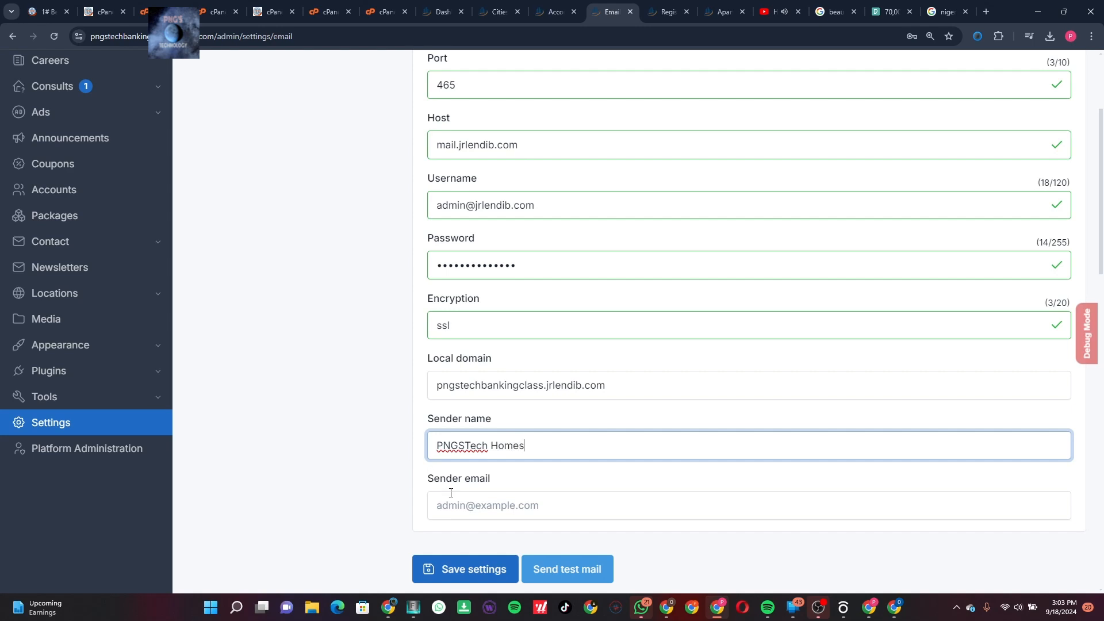
Step: Copy the SMTP username into the sender email and save the email settings
click(479, 505)
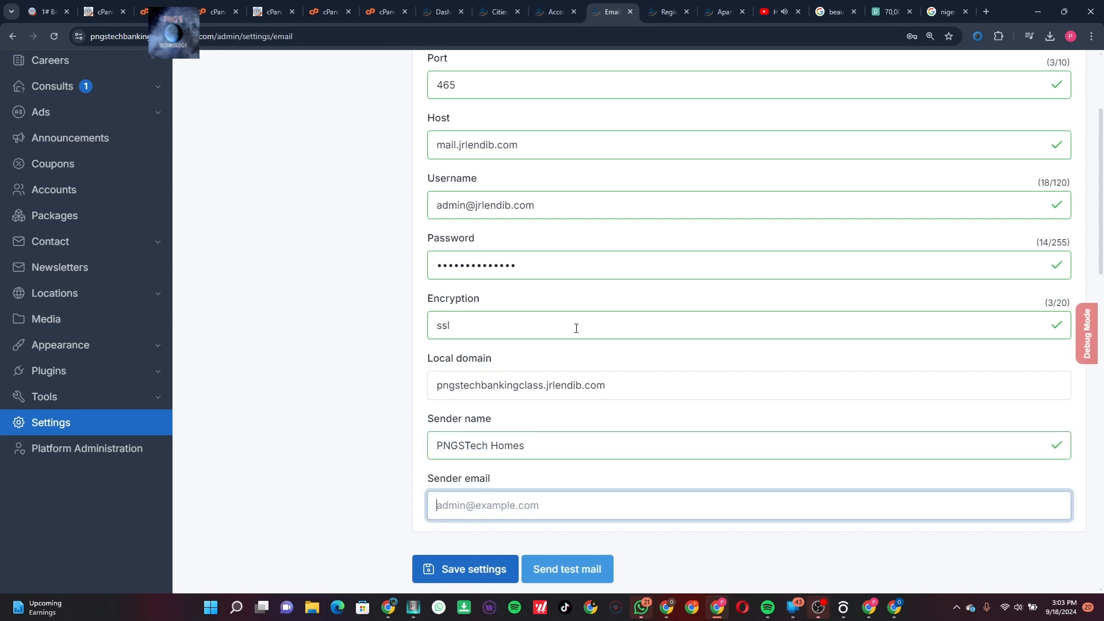
click(565, 203)
key(ctrl+a)
key(ctrl+c)
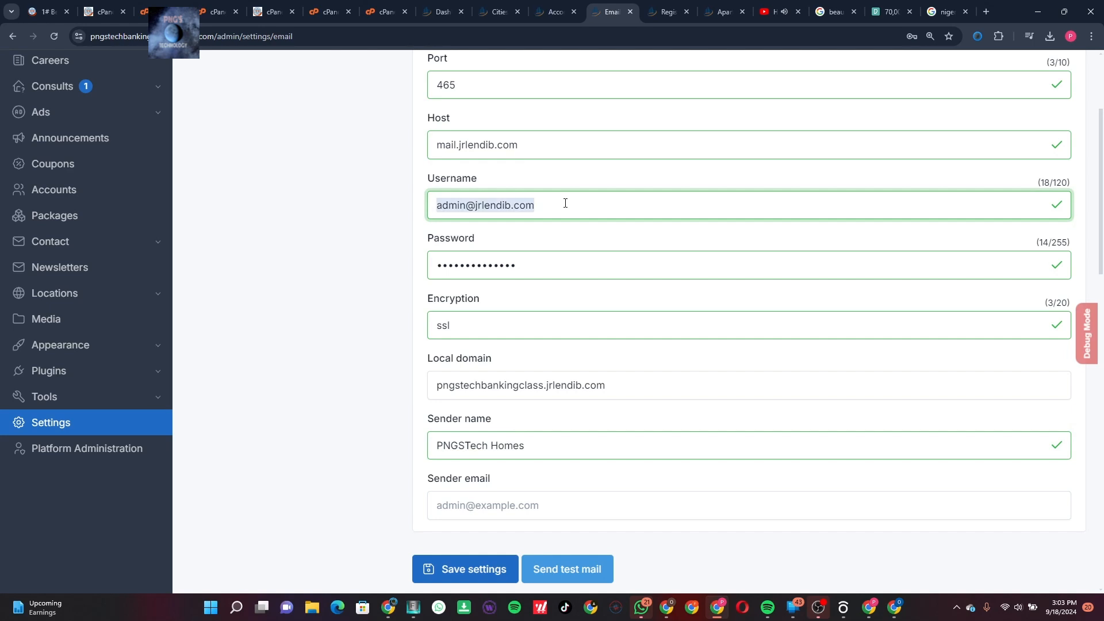
click(553, 500)
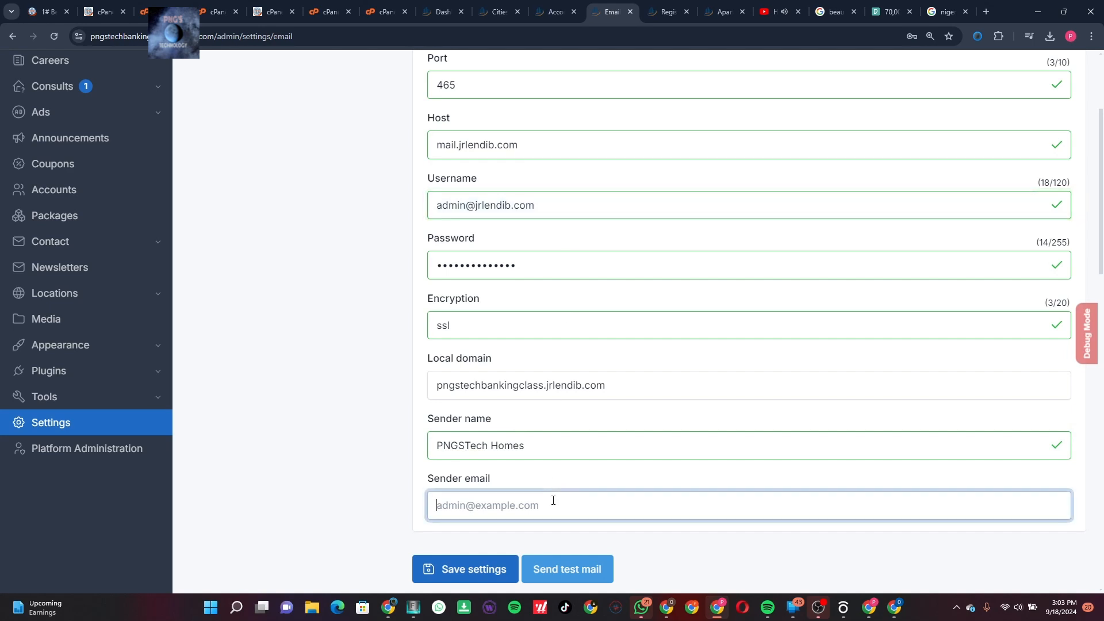
key(ctrl+v)
click(490, 569)
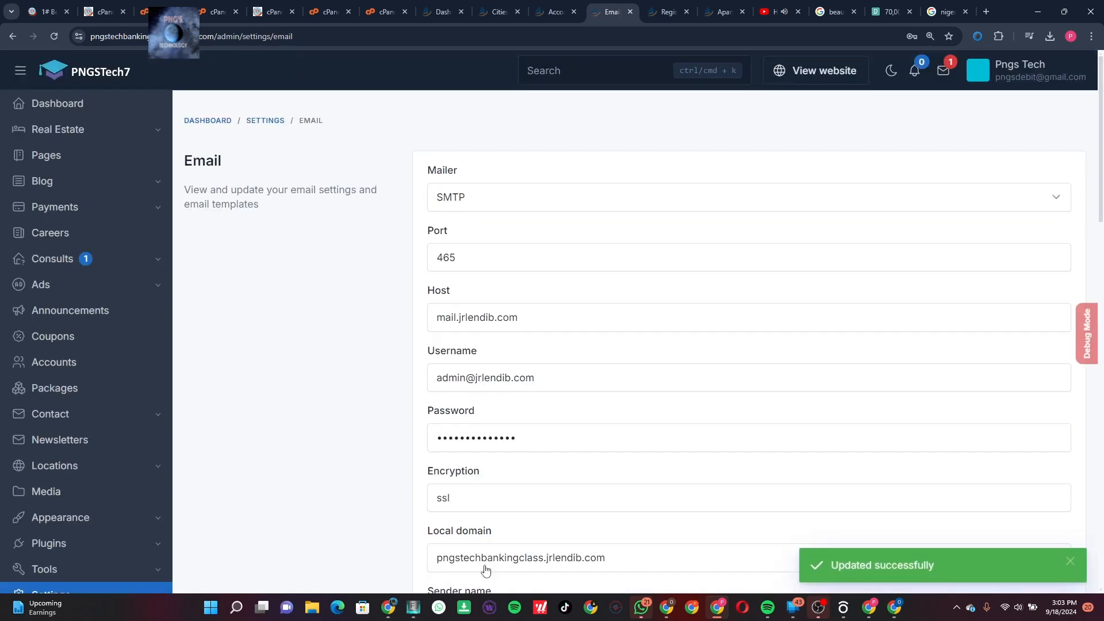
Step: Send a test mail with the Test email template to the site administrator's Gmail address
scroll(589, 403, down, 5)
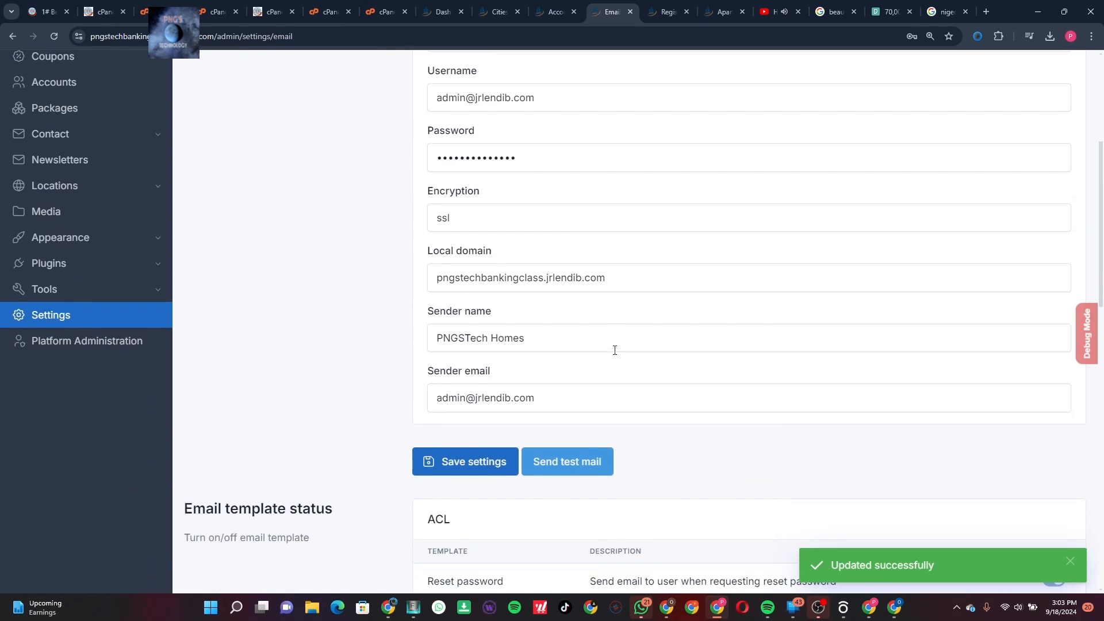
click(571, 464)
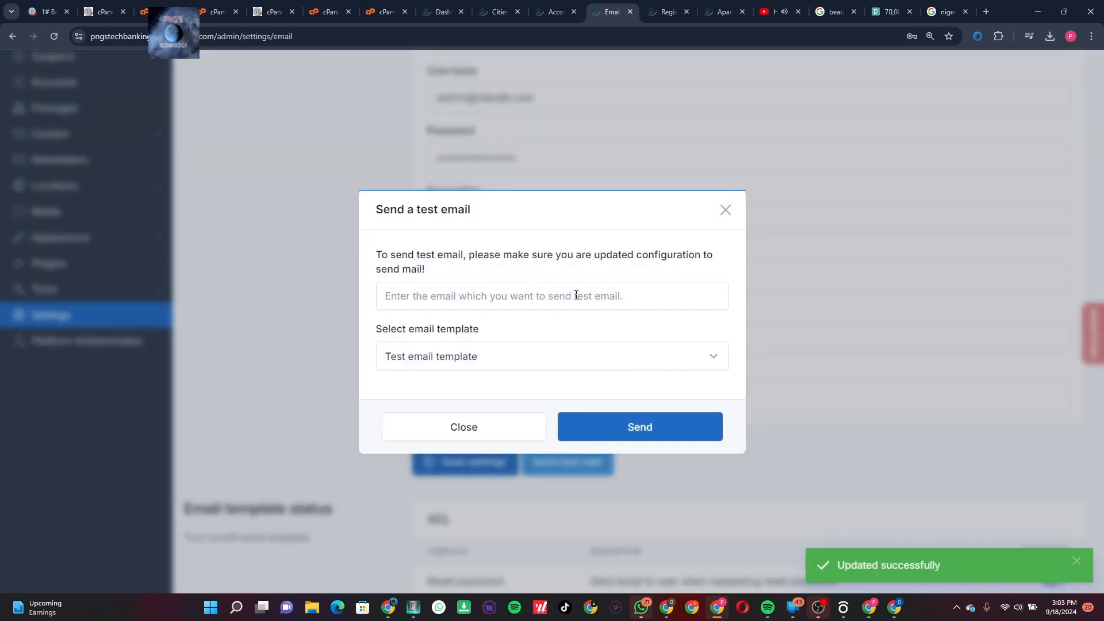
click(576, 295)
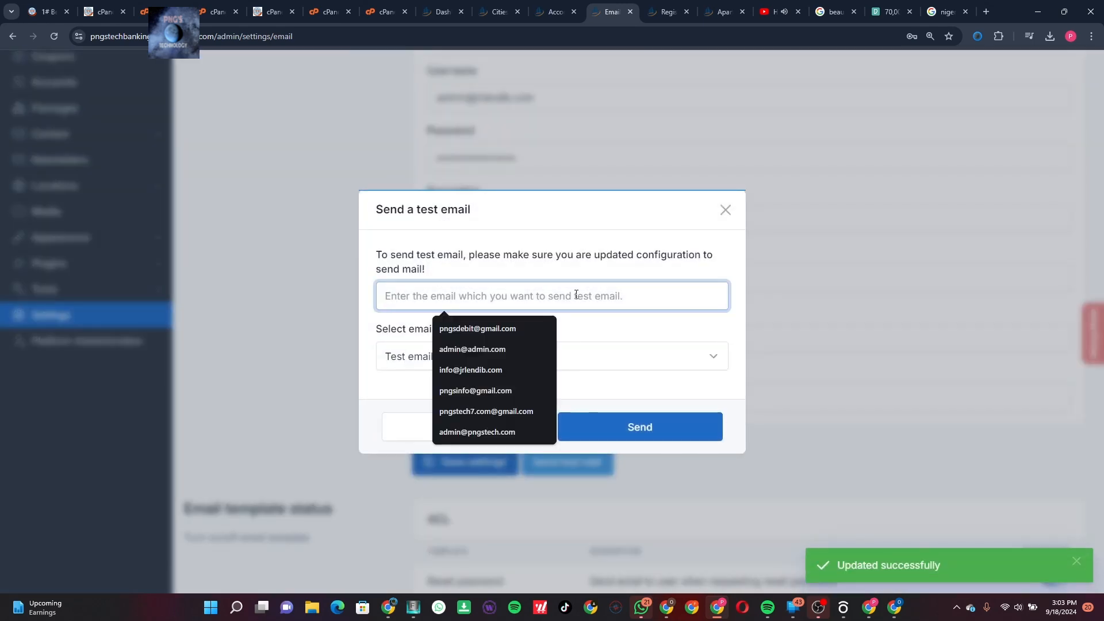
click(502, 329)
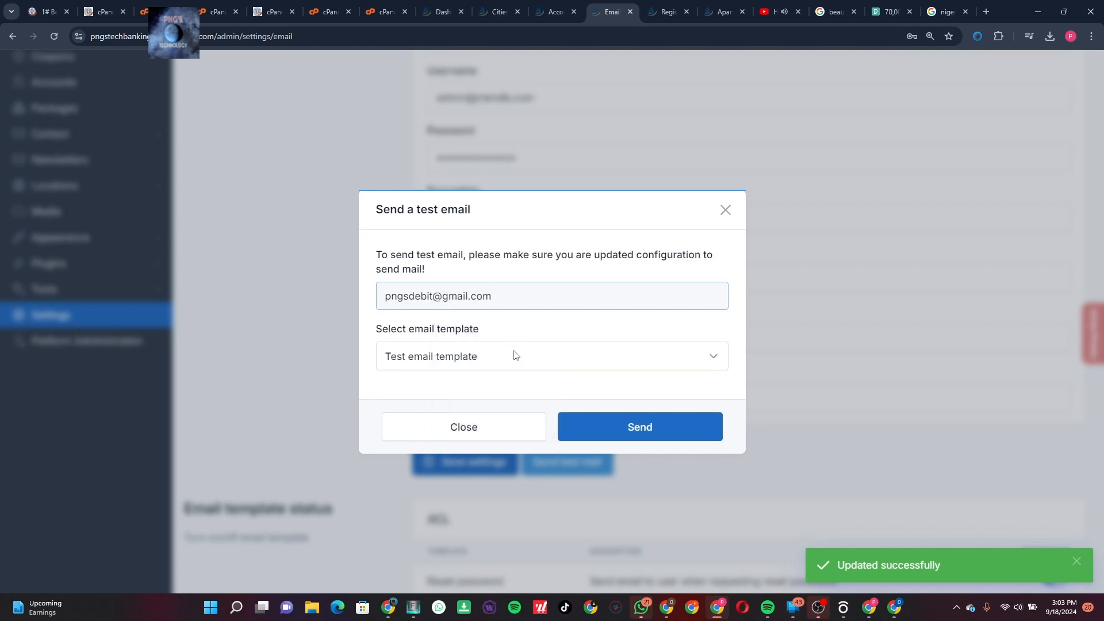
click(610, 432)
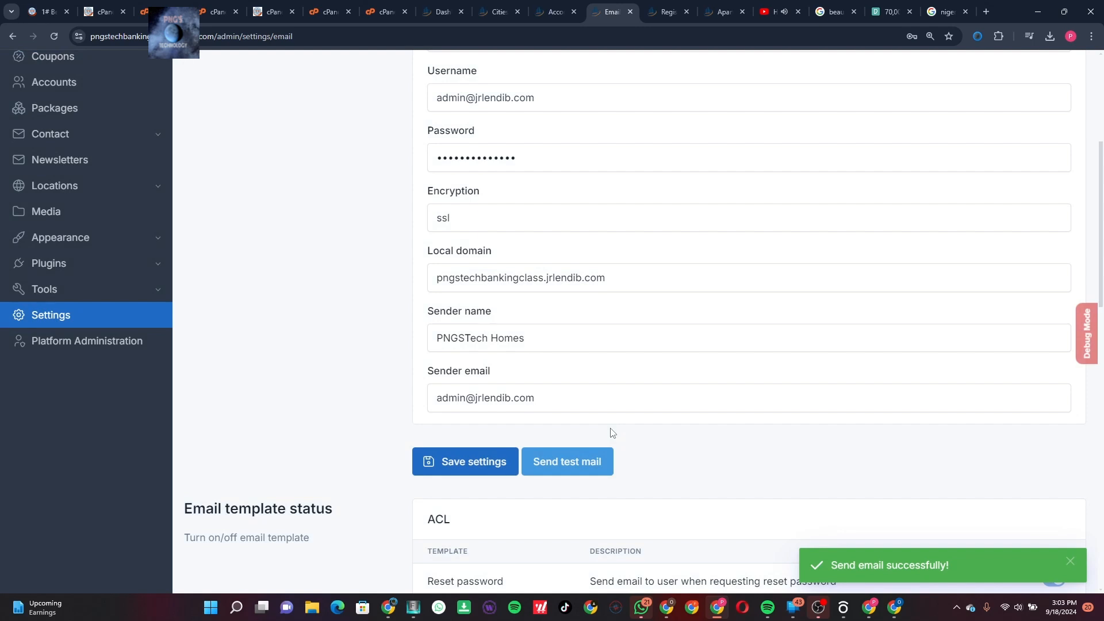
Step: Switch to Gmail in a new browser tab and open the newest Test message from PNGSTech Homes
click(1068, 37)
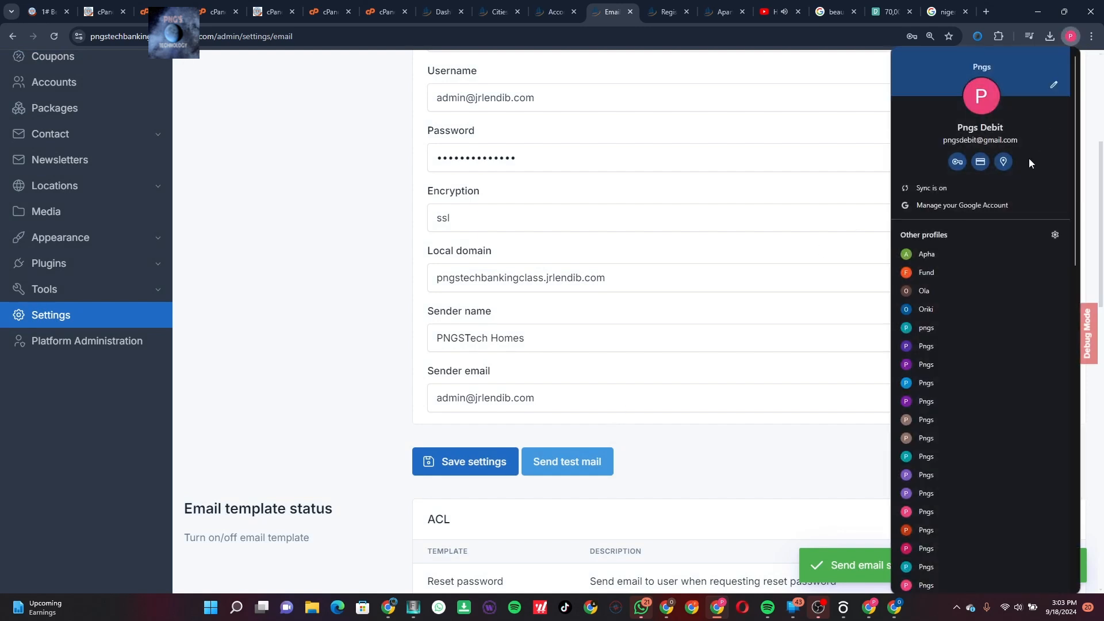
click(986, 12)
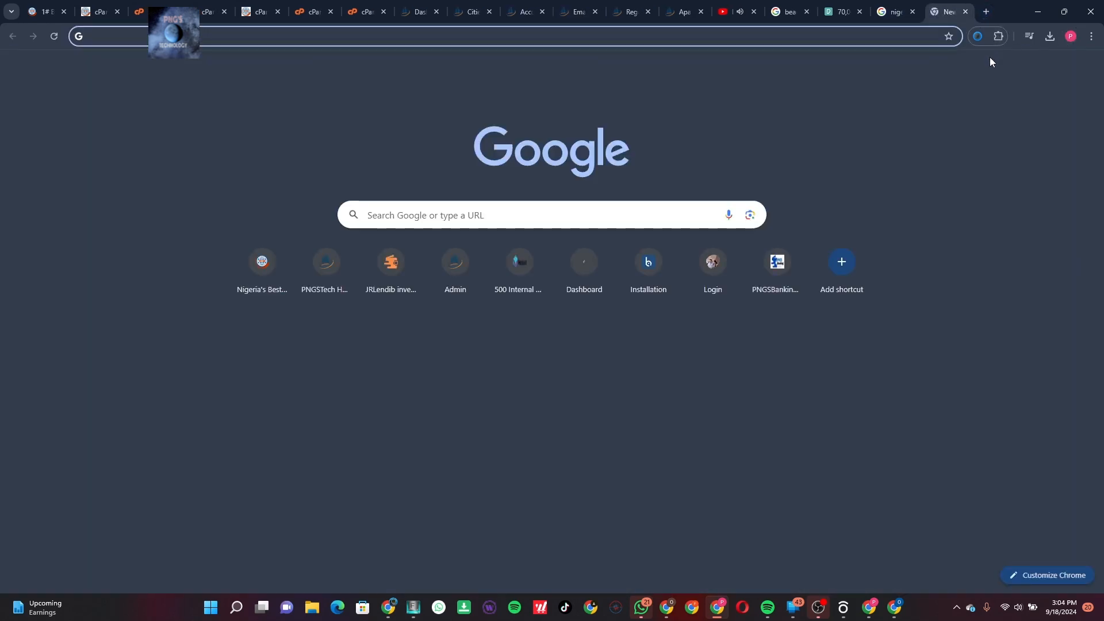
click(971, 70)
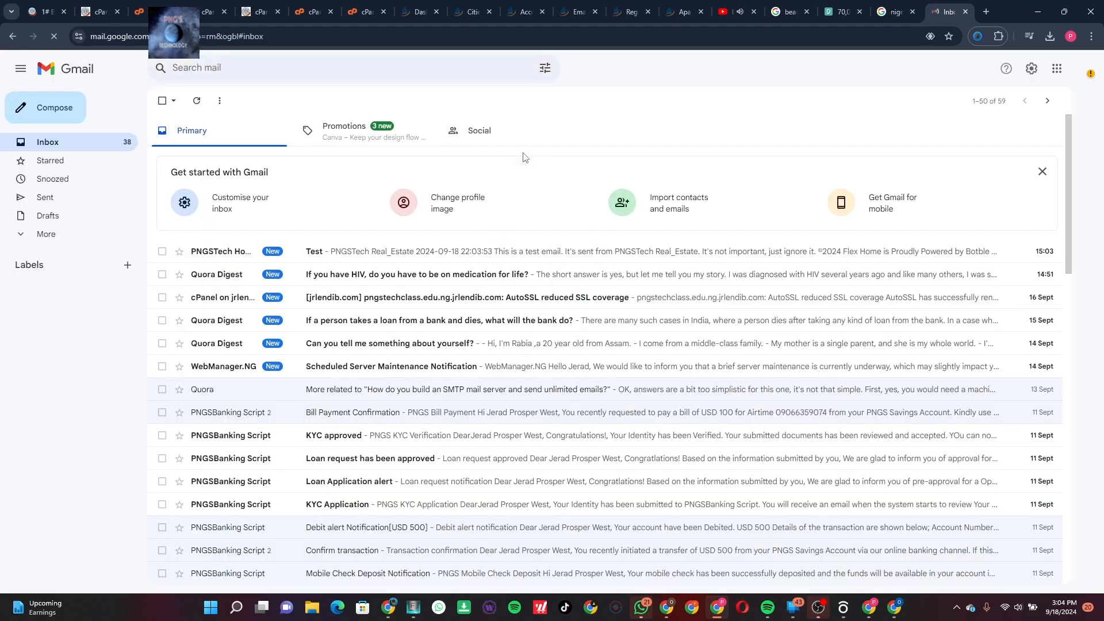
click(320, 256)
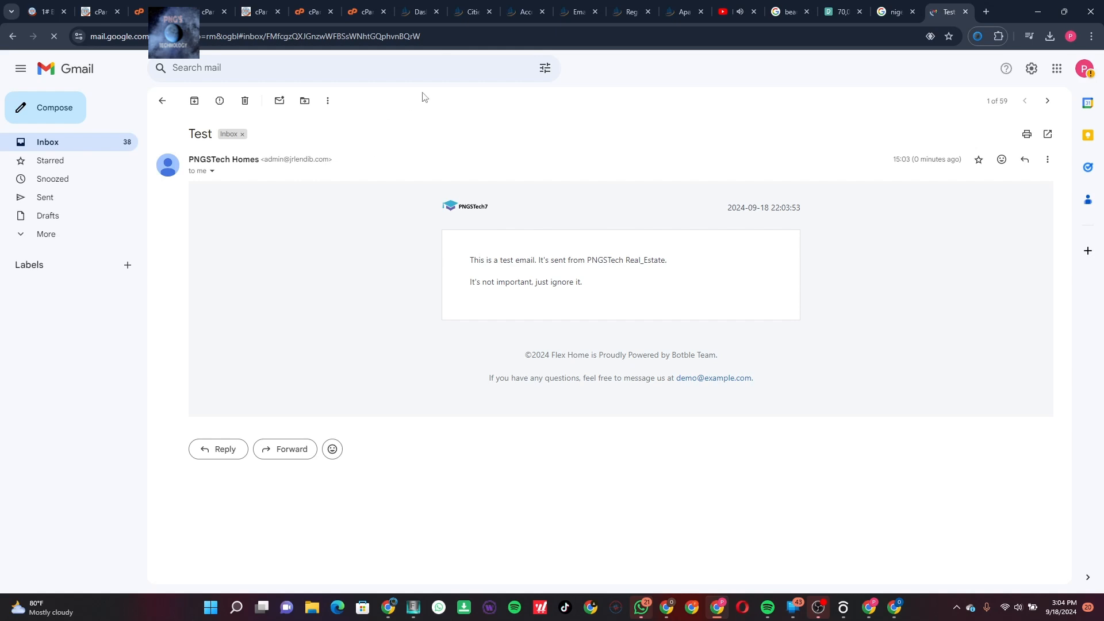
Step: Return to the site admin's email settings page and open the real estate Accounts settings from the settings overview
click(578, 11)
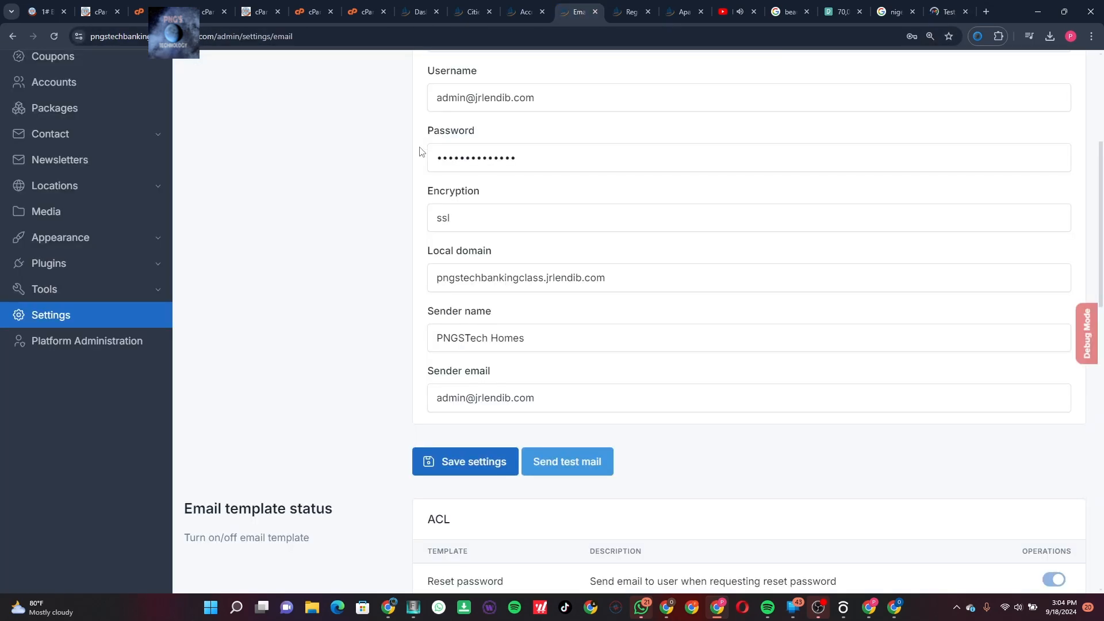
scroll(419, 151, up, 4)
scroll(419, 152, up, 1)
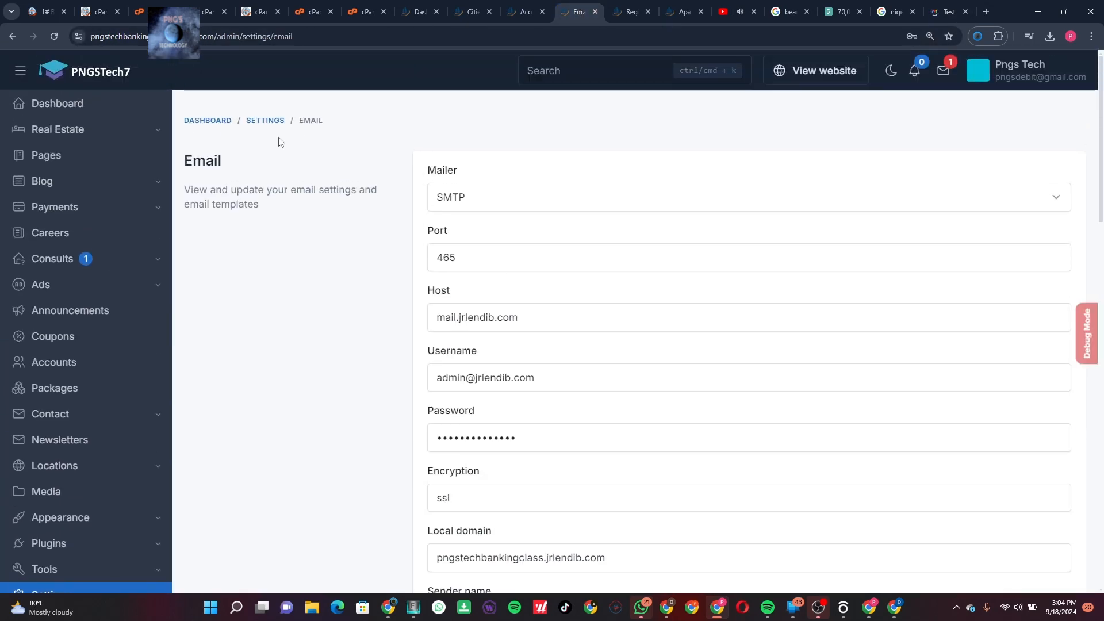
click(265, 121)
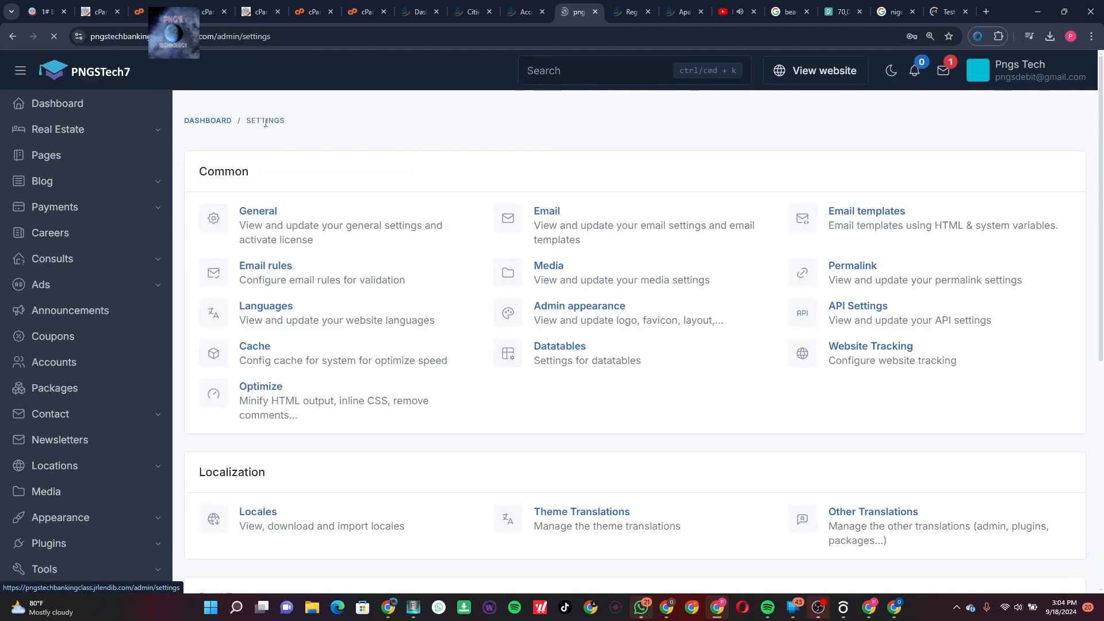
scroll(519, 351, down, 4)
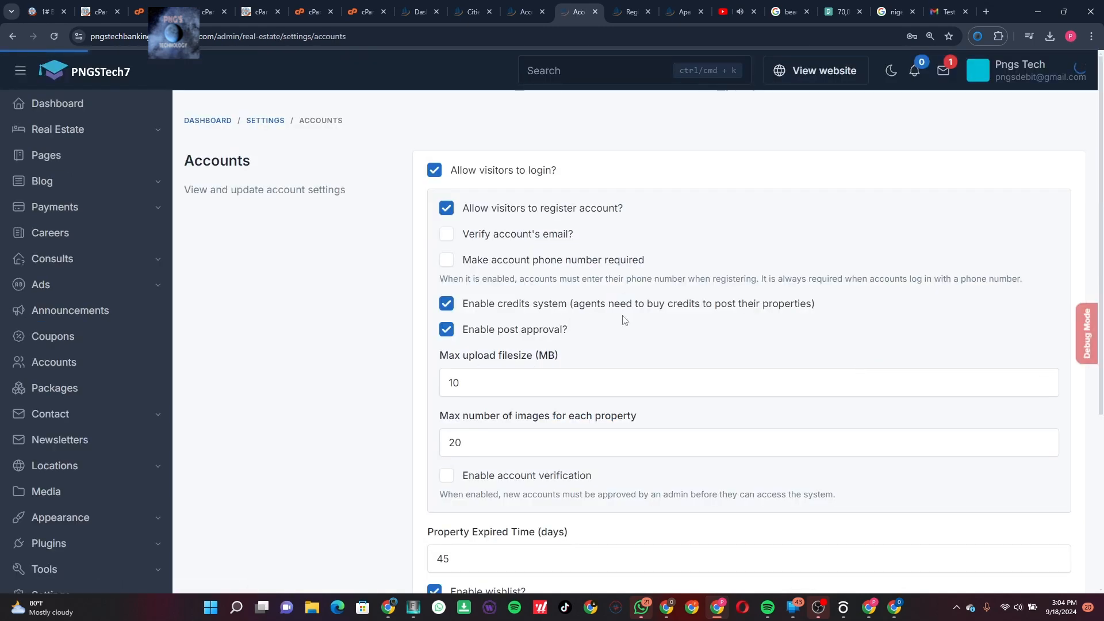
Step: Enable account email verification and make the account phone number required, then save the account settings
click(447, 237)
click(453, 260)
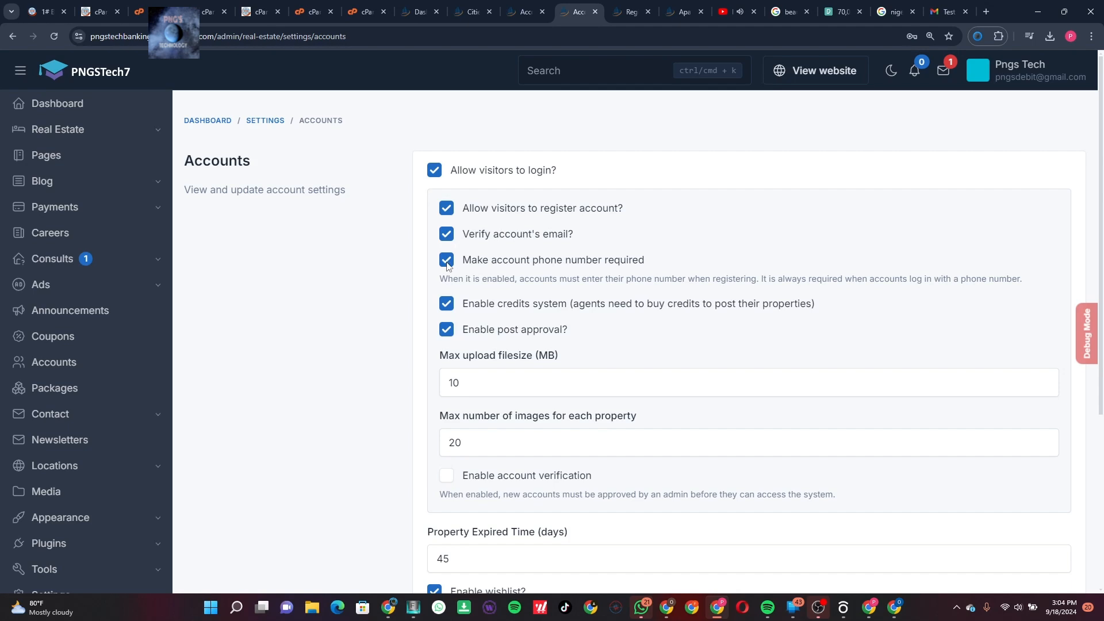
scroll(518, 422, down, 5)
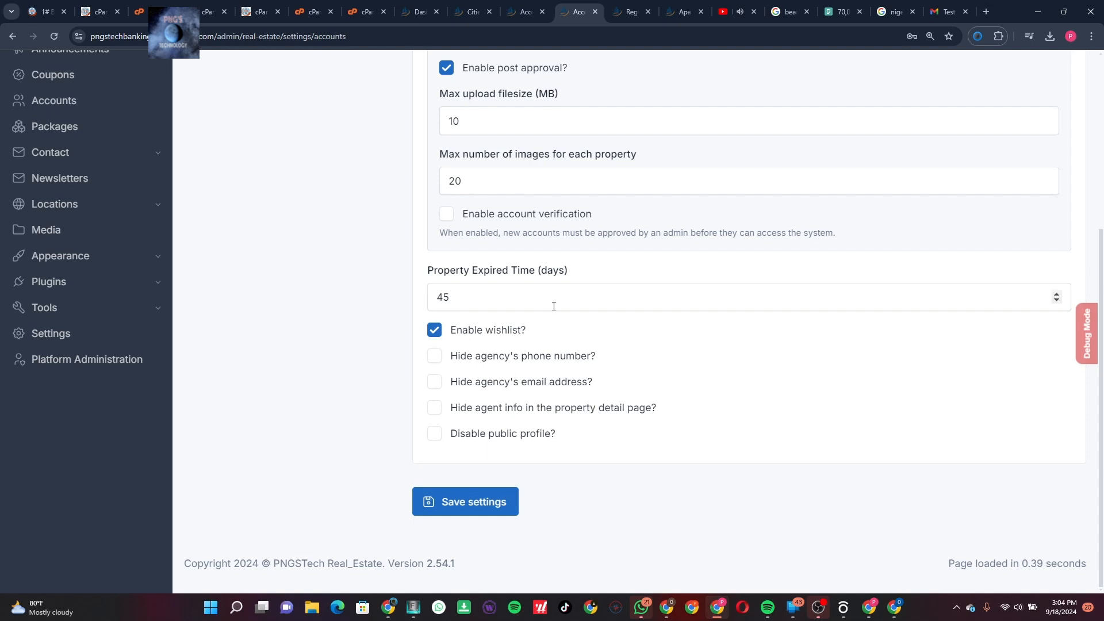
scroll(552, 303, up, 2)
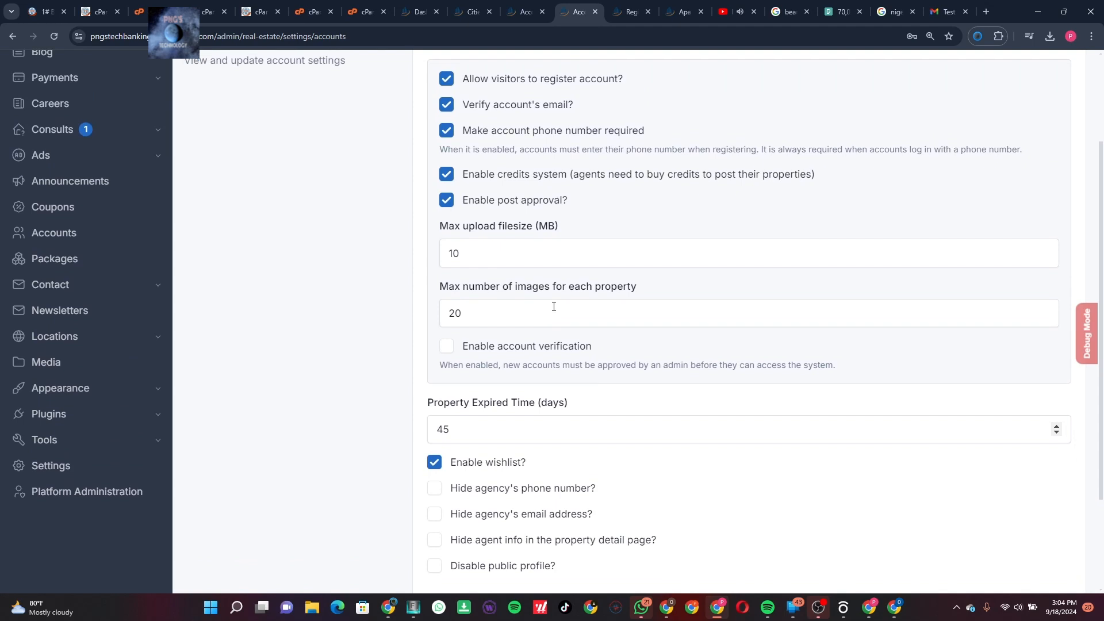
scroll(554, 306, up, 1)
scroll(554, 306, down, 3)
click(499, 504)
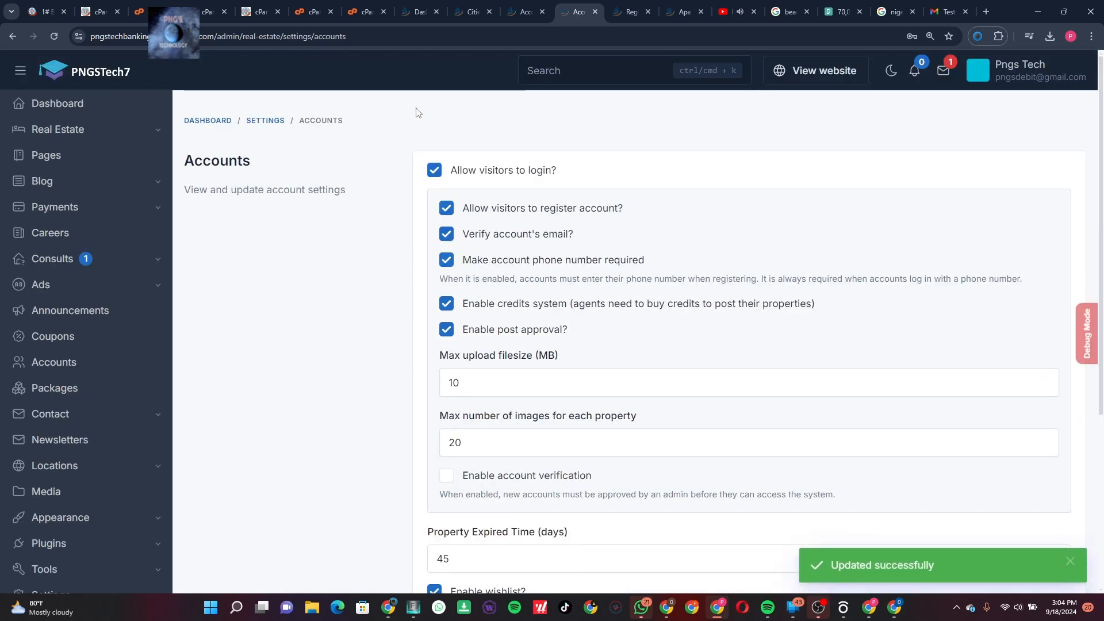
Step: Switch to the site's registration page, reload it, and fill in the first name, last name and phone from the saved address
click(621, 14)
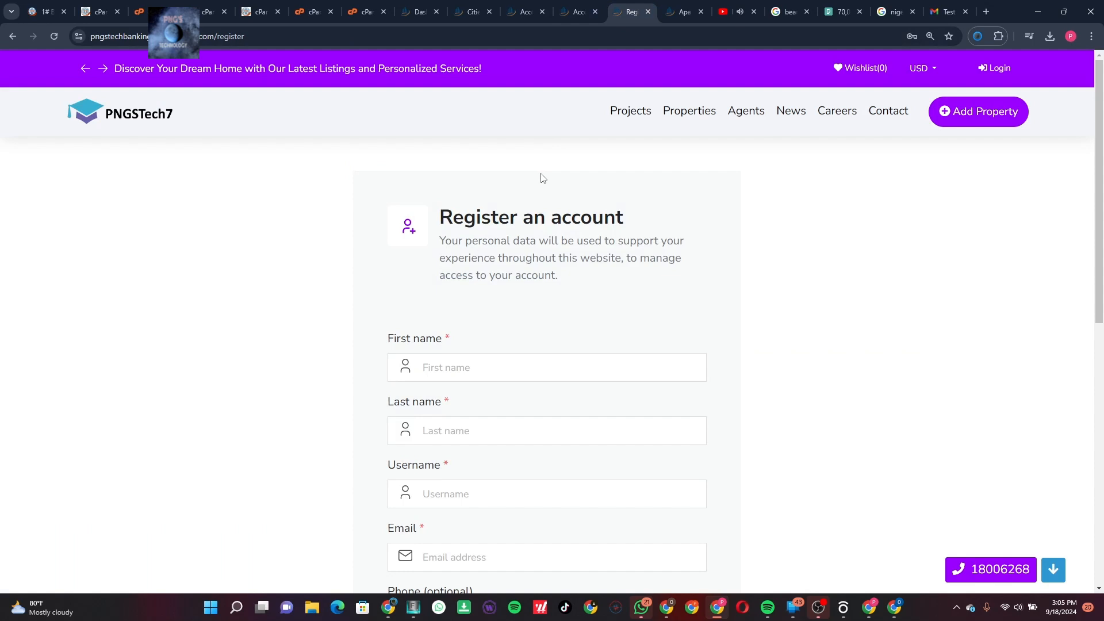
click(55, 36)
scroll(532, 352, down, 3)
click(474, 186)
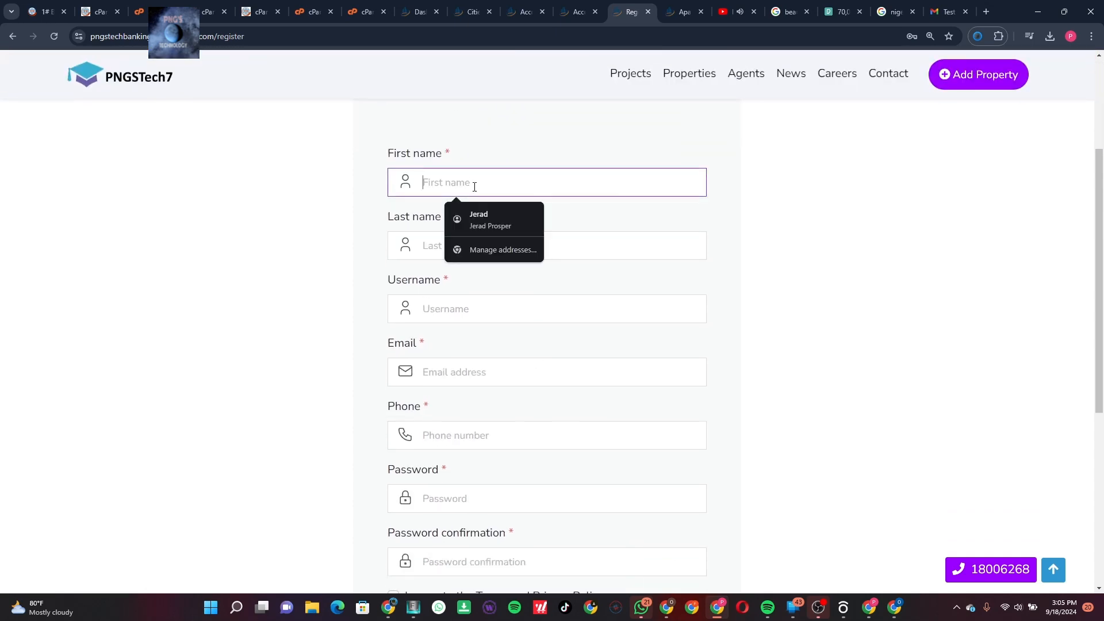
click(481, 218)
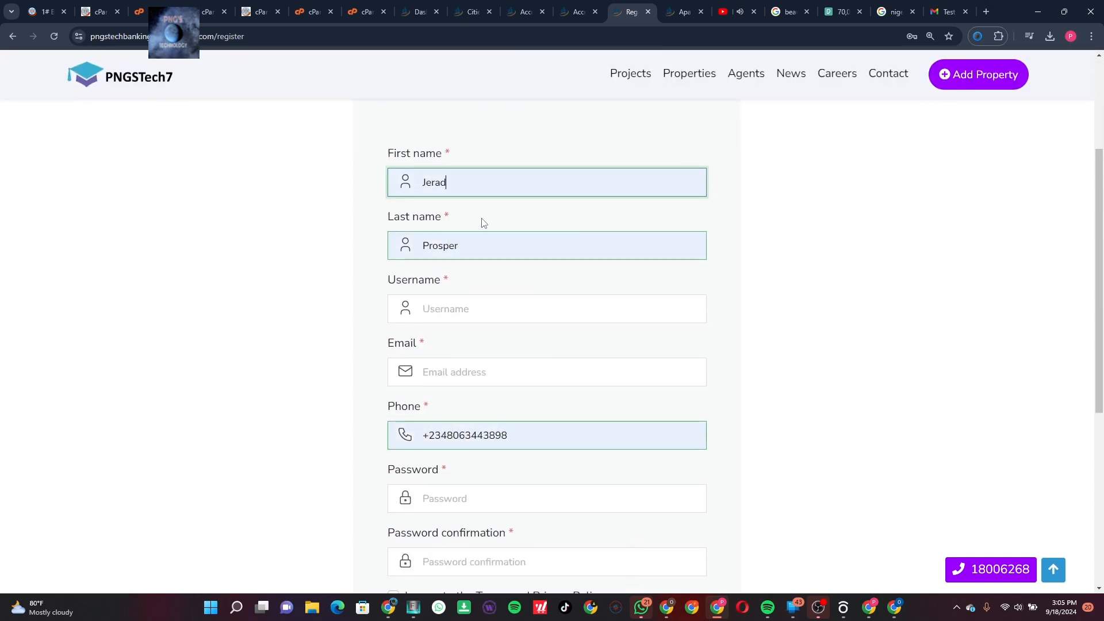
Step: Dismiss the saved-password PIN request, enter the account username, and fill in a saved Gmail address as the registration email
click(483, 304)
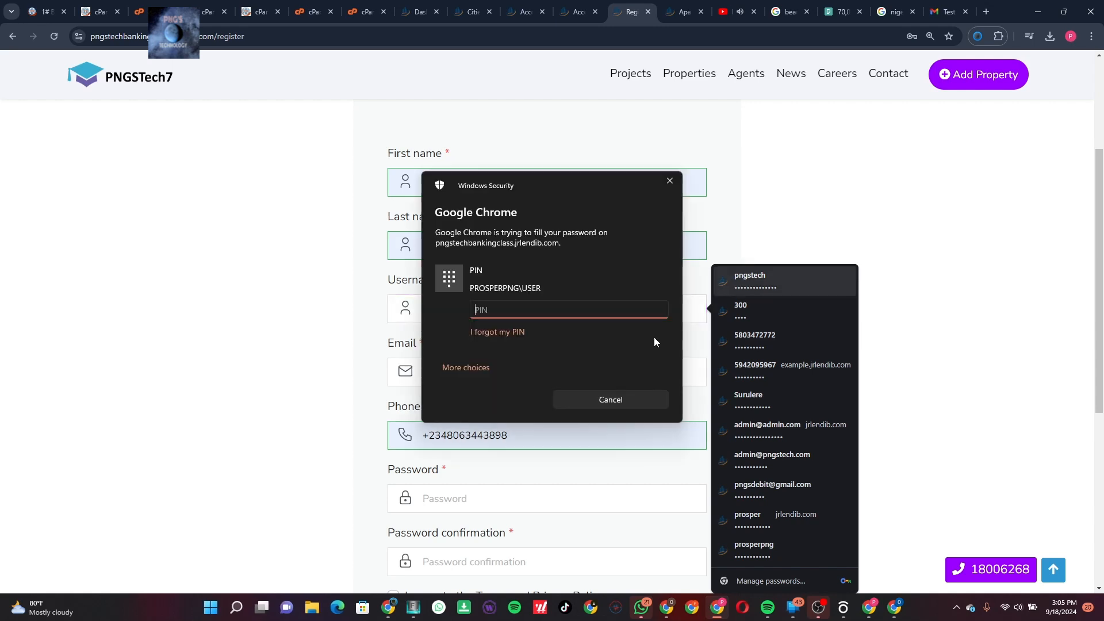
click(638, 400)
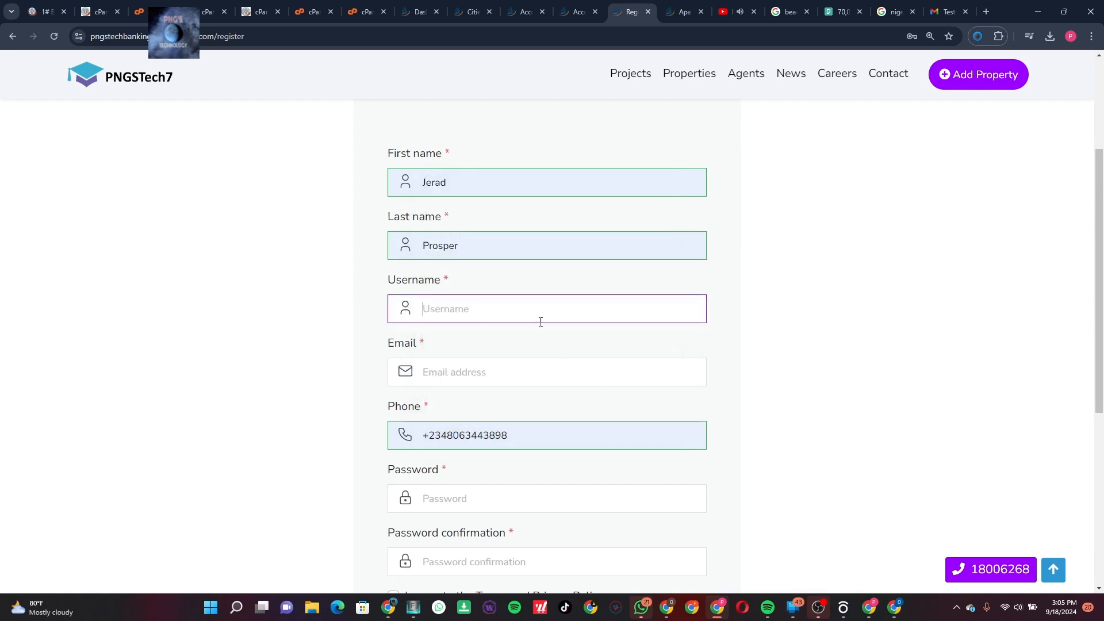
text(p)
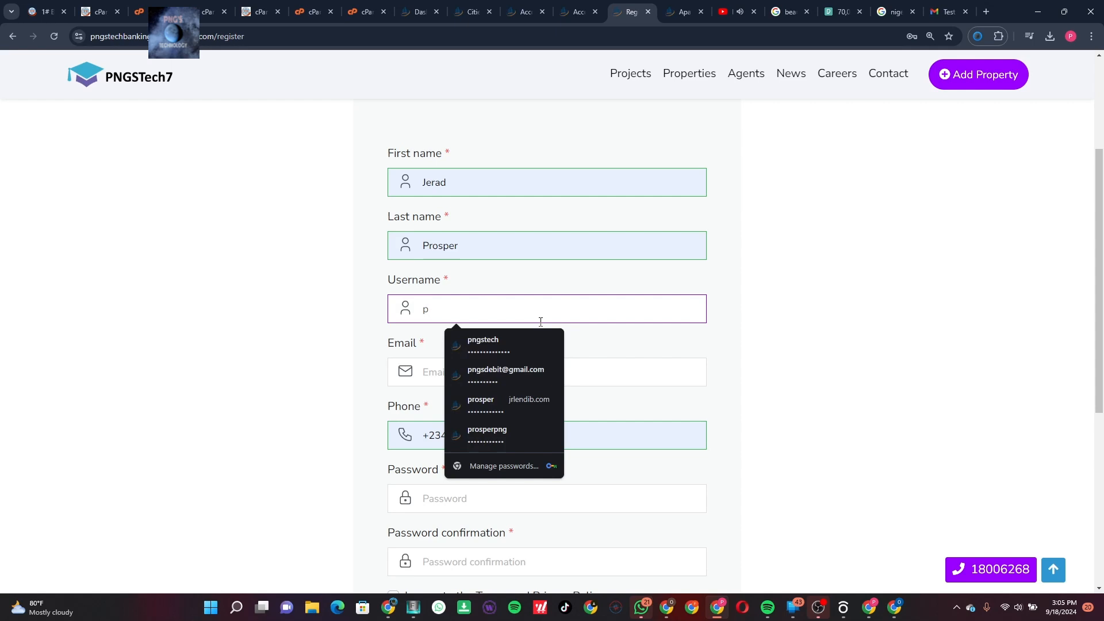
text(rosper)
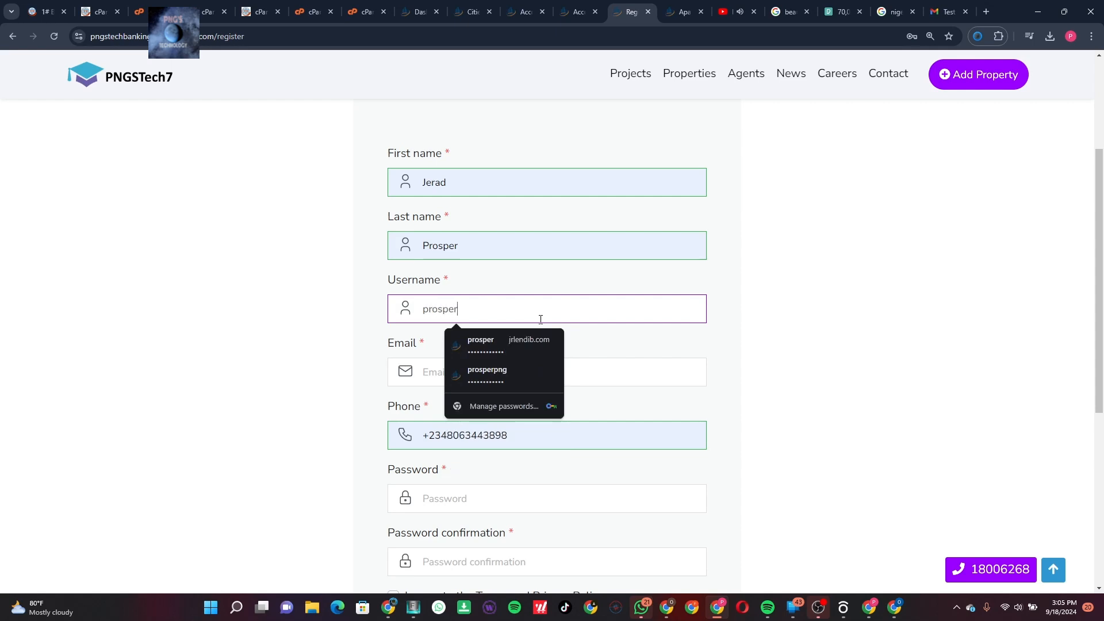
text(png)
click(427, 377)
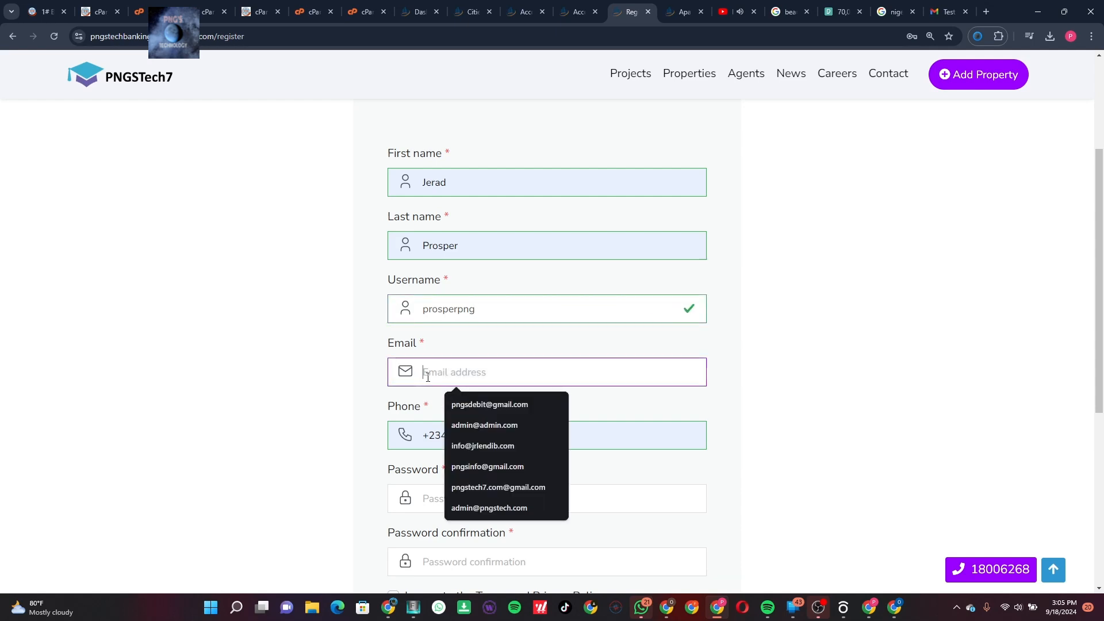
click(477, 406)
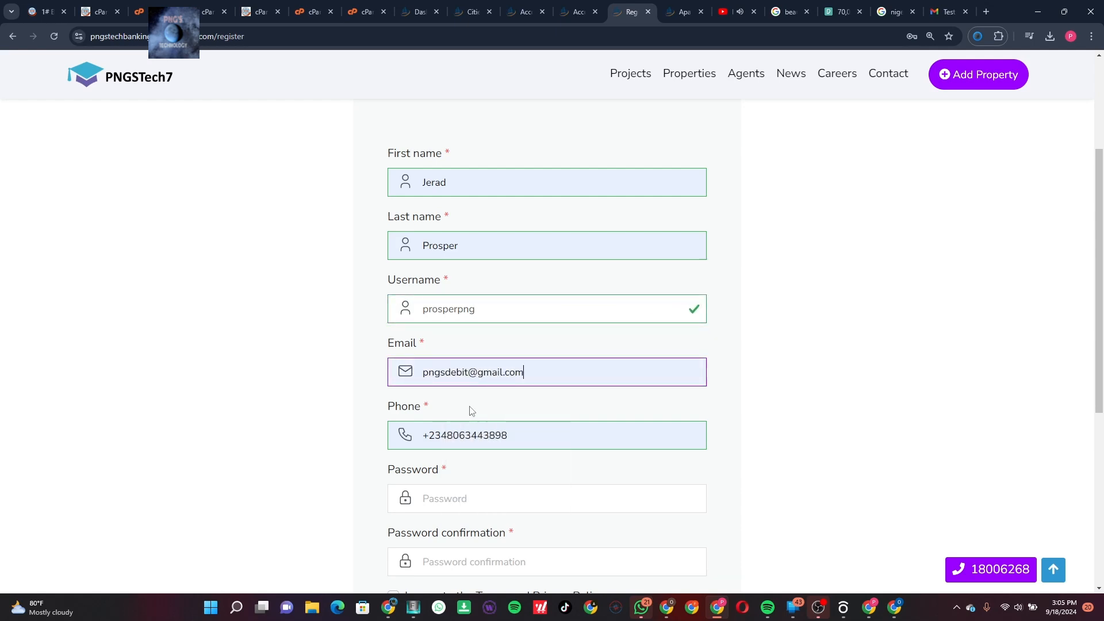
Step: Enter the account password and repeat it in the password confirmation field
scroll(488, 472, down, 1)
click(480, 471)
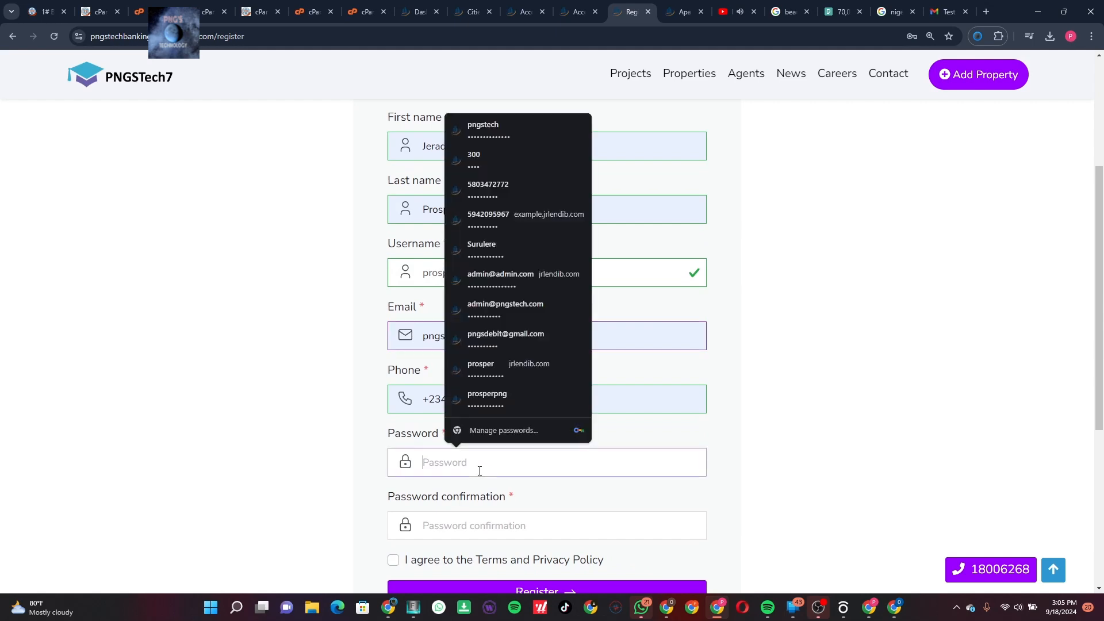
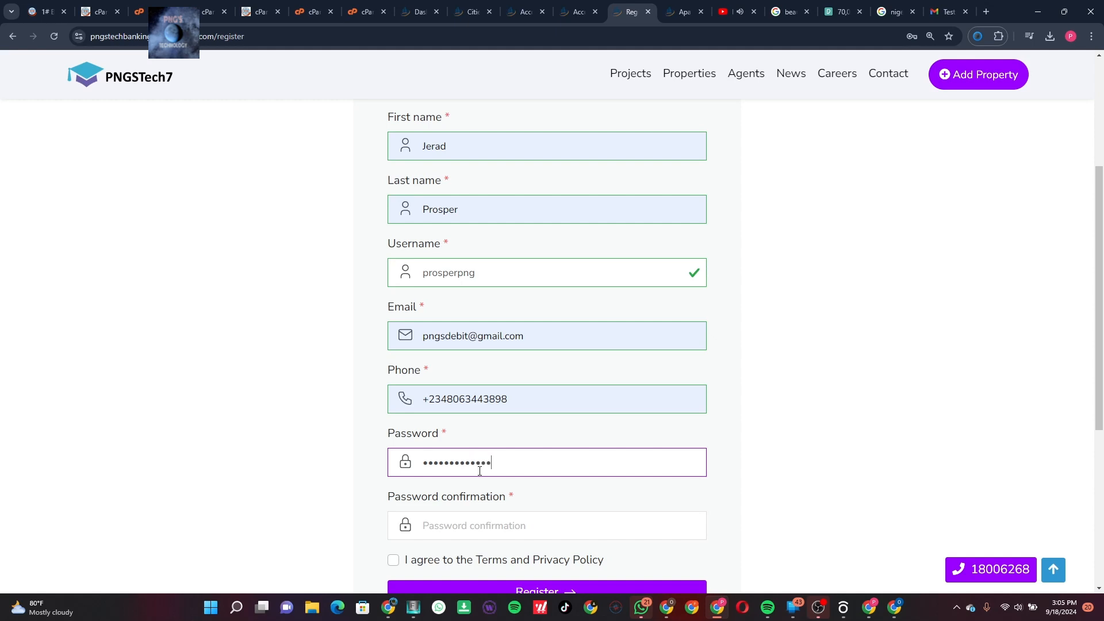
click(480, 521)
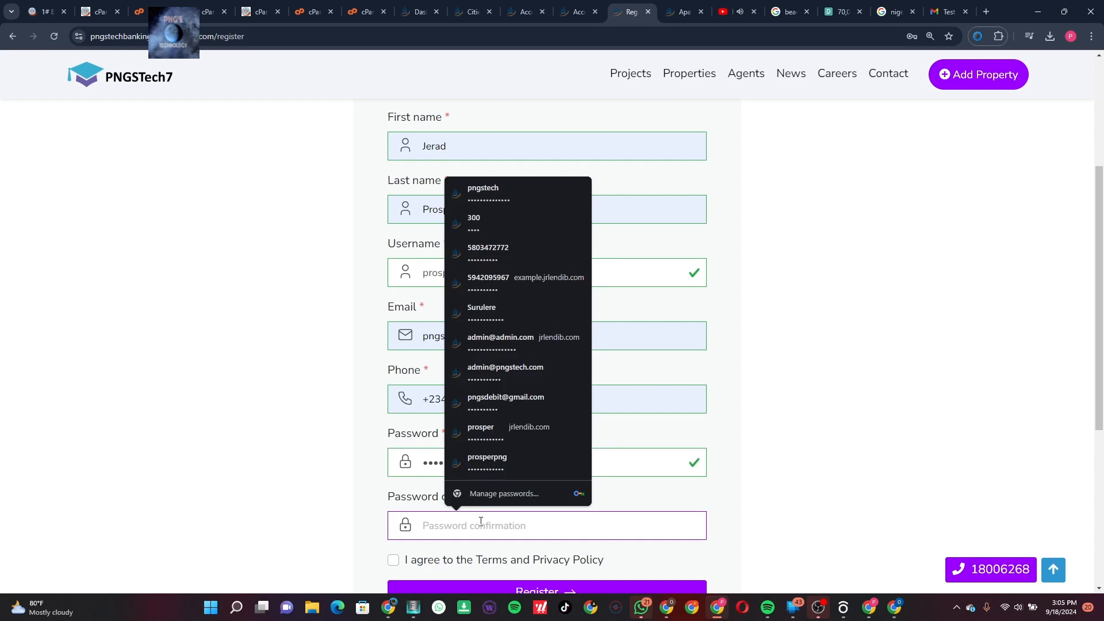
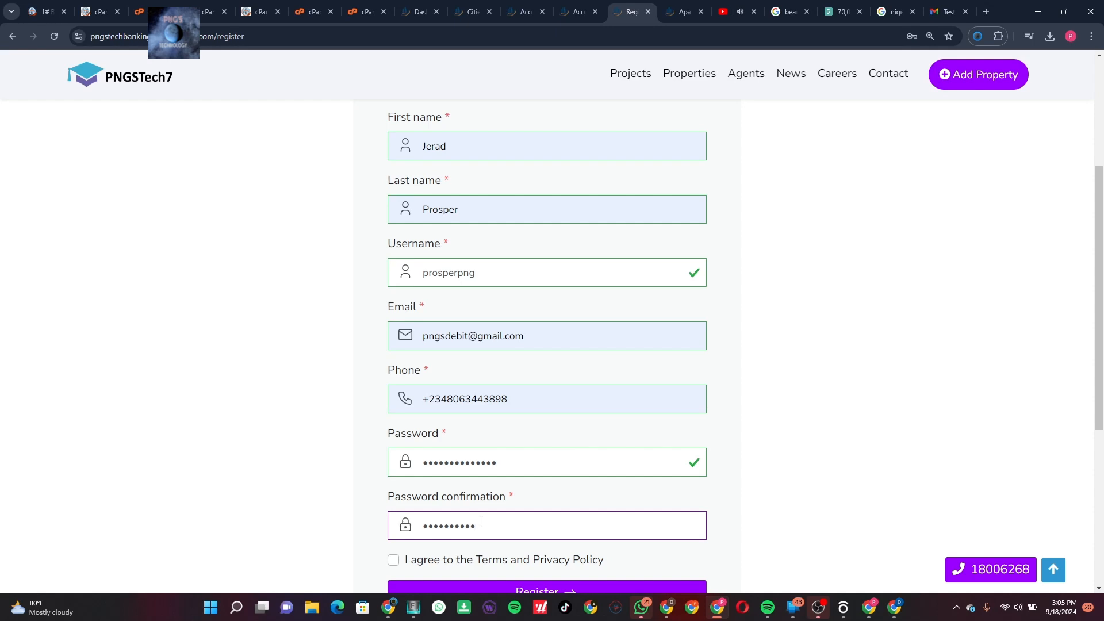
Step: Change the registration email to the second Gmail account's address
click(470, 342)
key(BackSpace)
key(BackSpace)
key(BackSpace)
key(BackSpace)
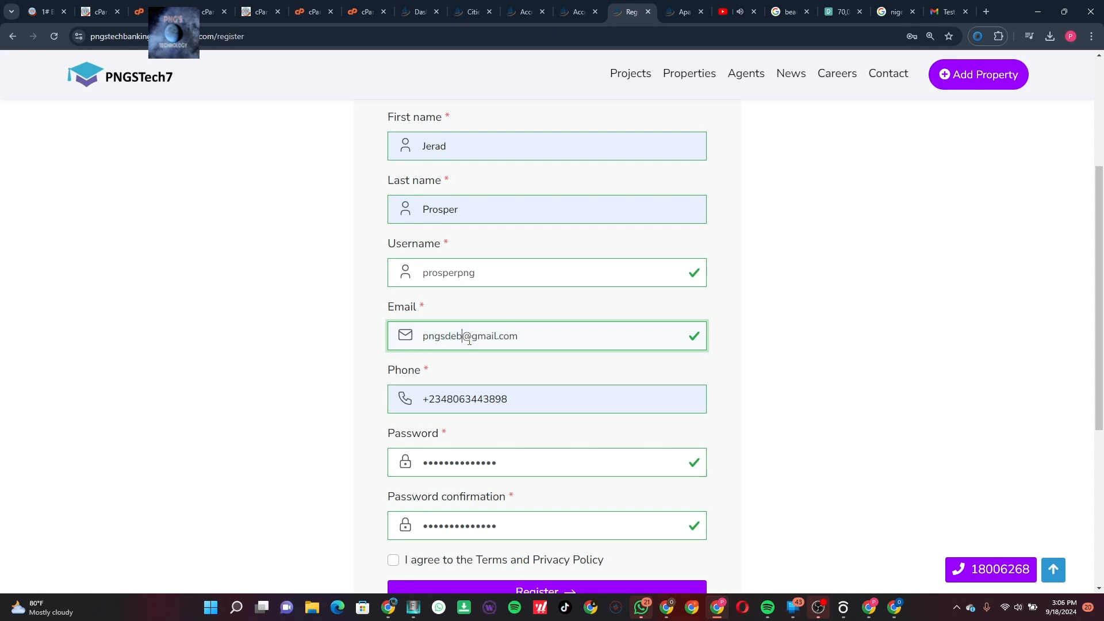
key(BackSpace)
text(info)
Step: Agree to the Terms and Privacy Policy, register the account, and update the password saved in the browser
scroll(550, 425, down, 2)
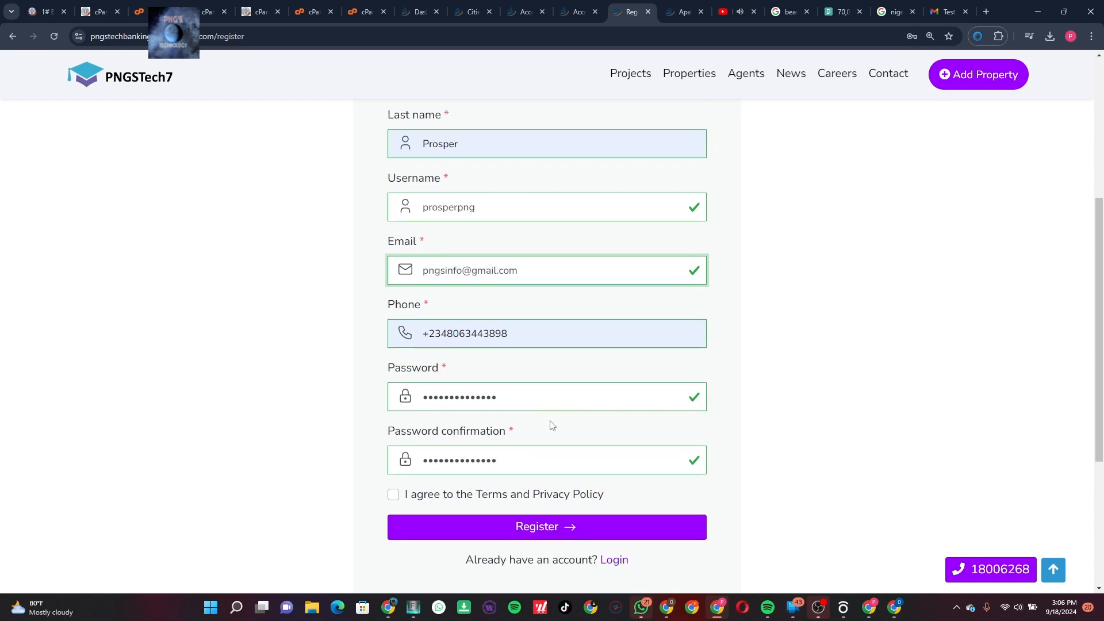
click(393, 460)
click(486, 494)
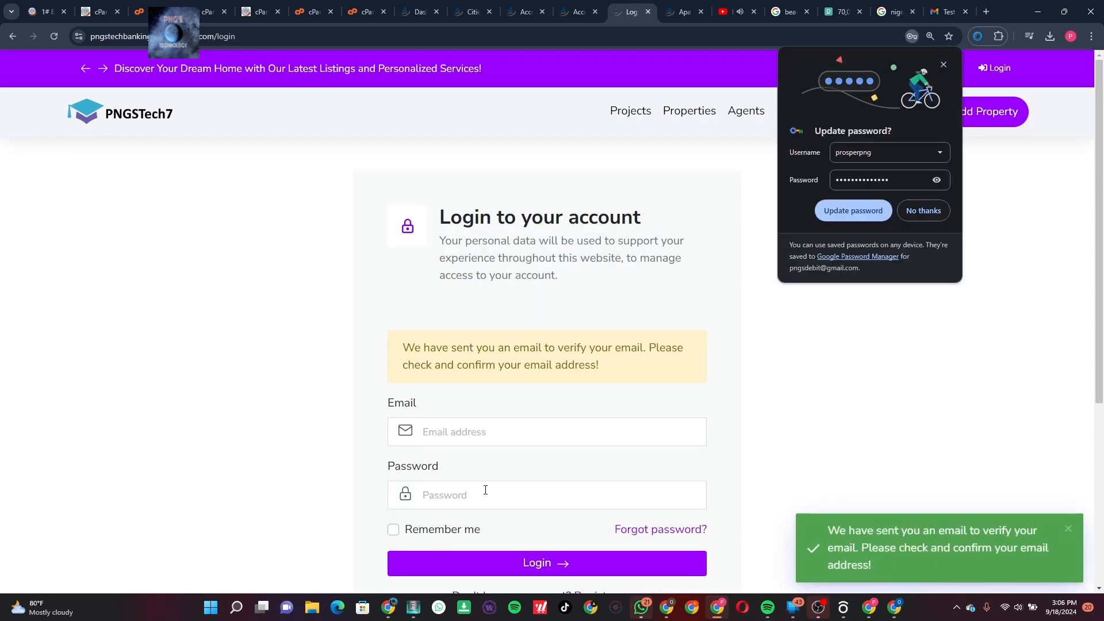
click(842, 214)
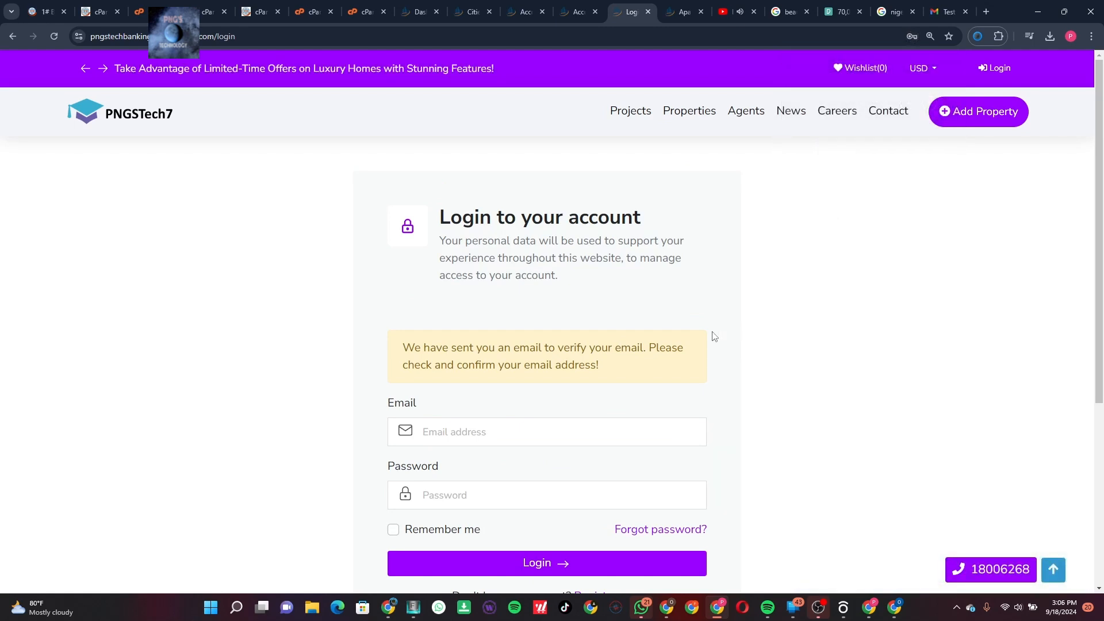
Step: Switch to the other Chrome window and open the registered address's Gmail inbox in a new browser tab
click(869, 610)
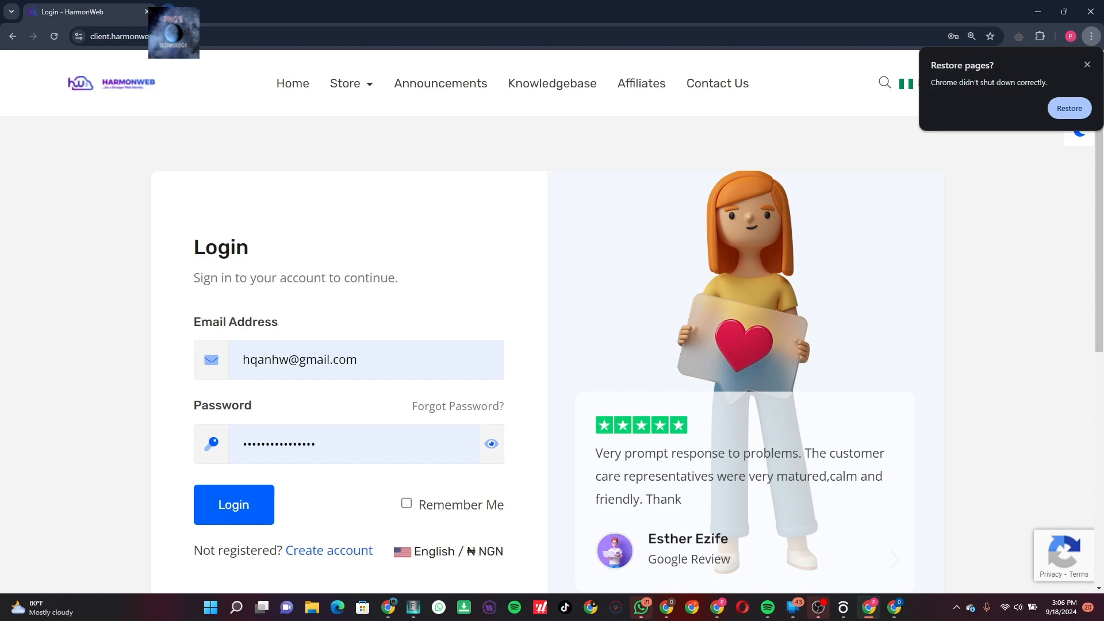
key(ctrl+t)
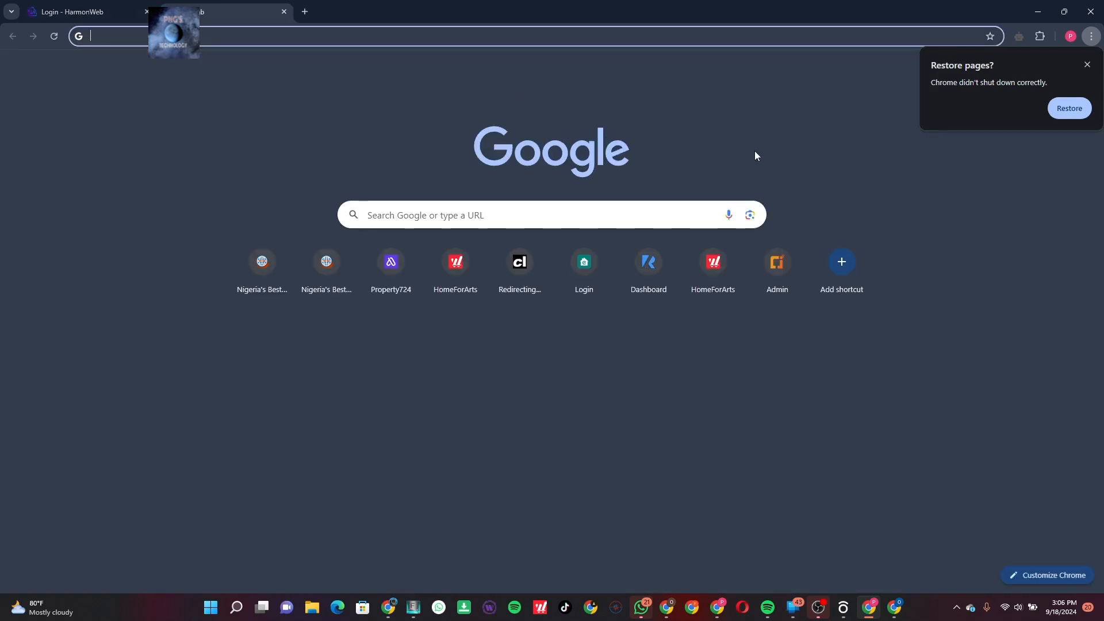
click(1087, 64)
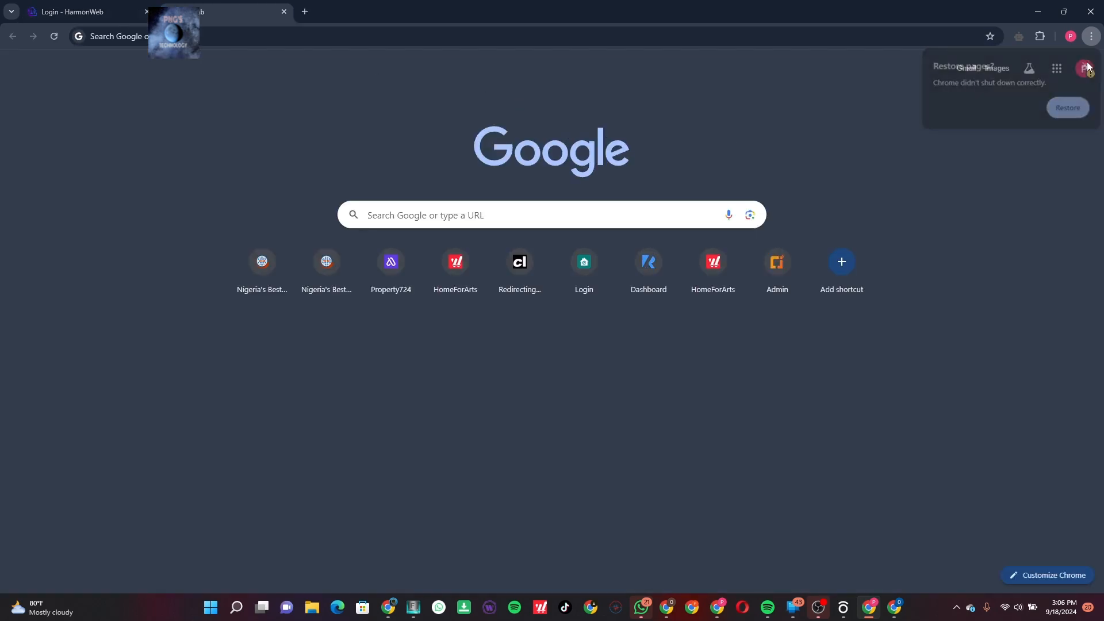
click(971, 70)
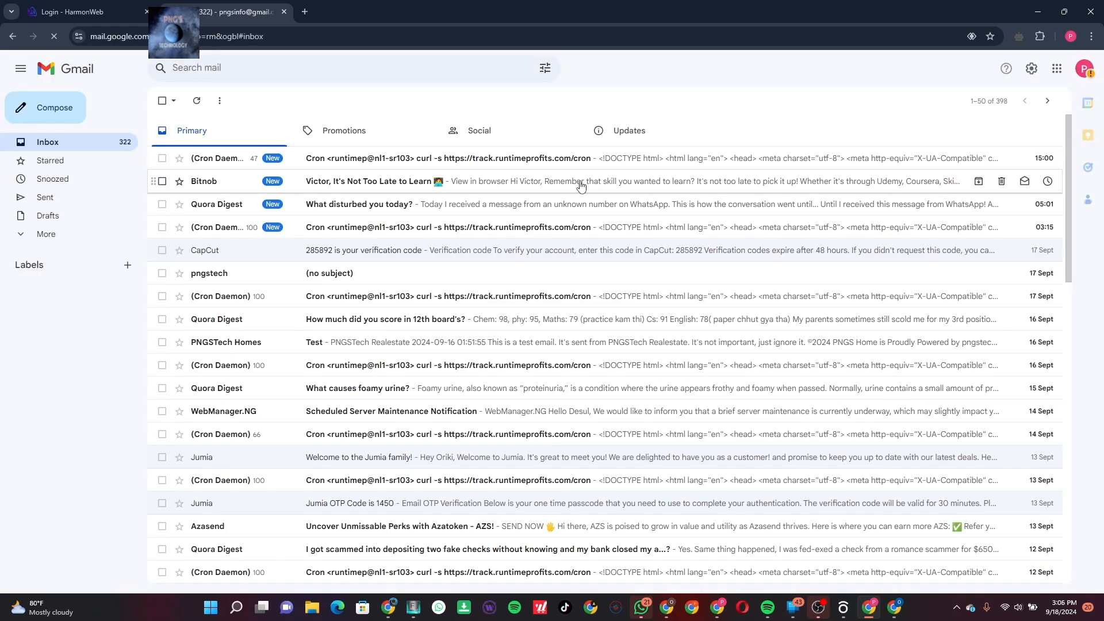
Step: Open the Confirm Email Notification message from PNGSTech Homes in the Spam folder
click(49, 237)
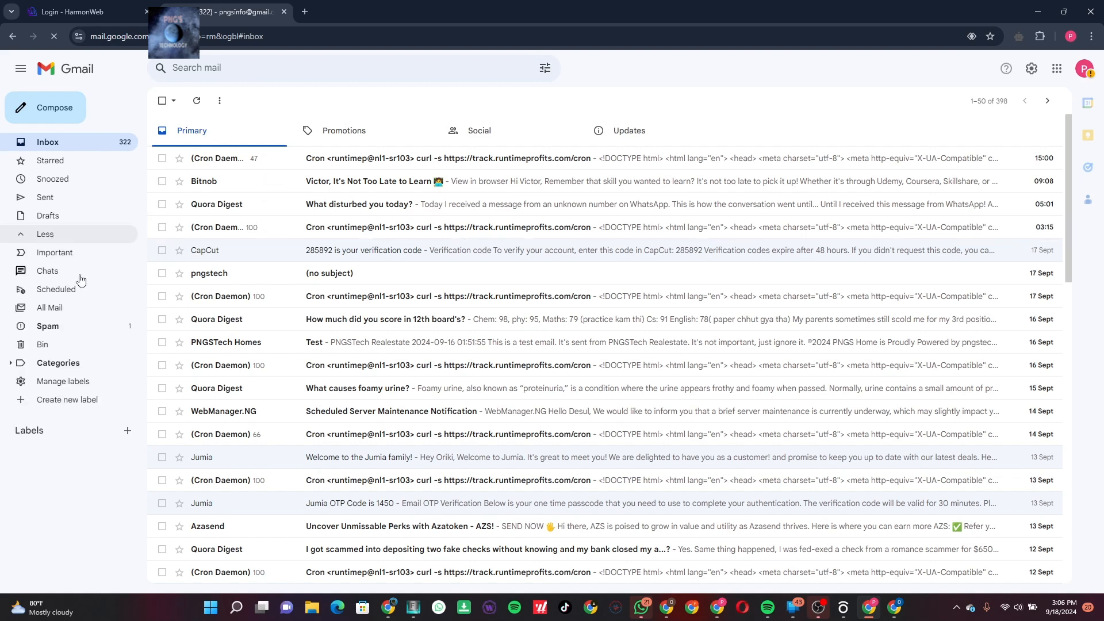
click(92, 332)
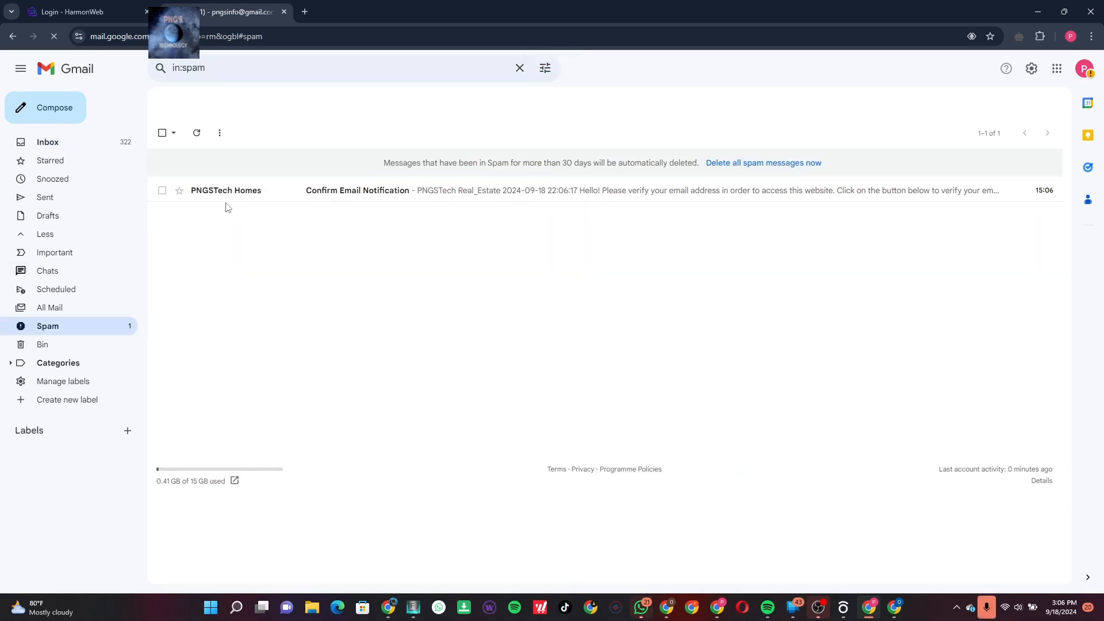
click(268, 192)
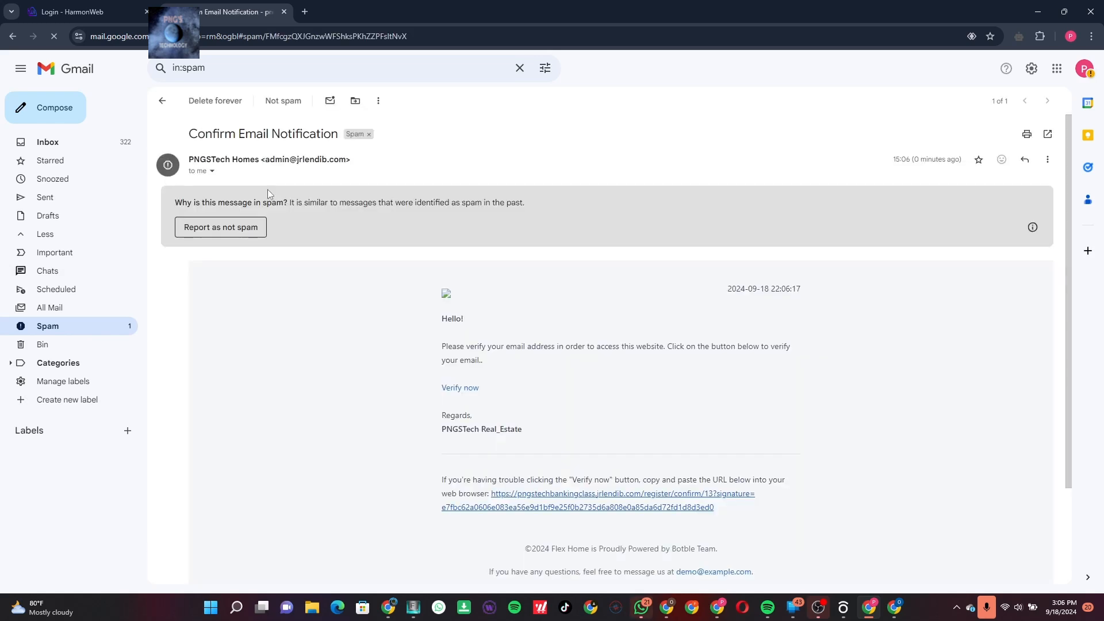
Step: Report the Confirm Email Notification message as not spam and return to the inbox
click(245, 227)
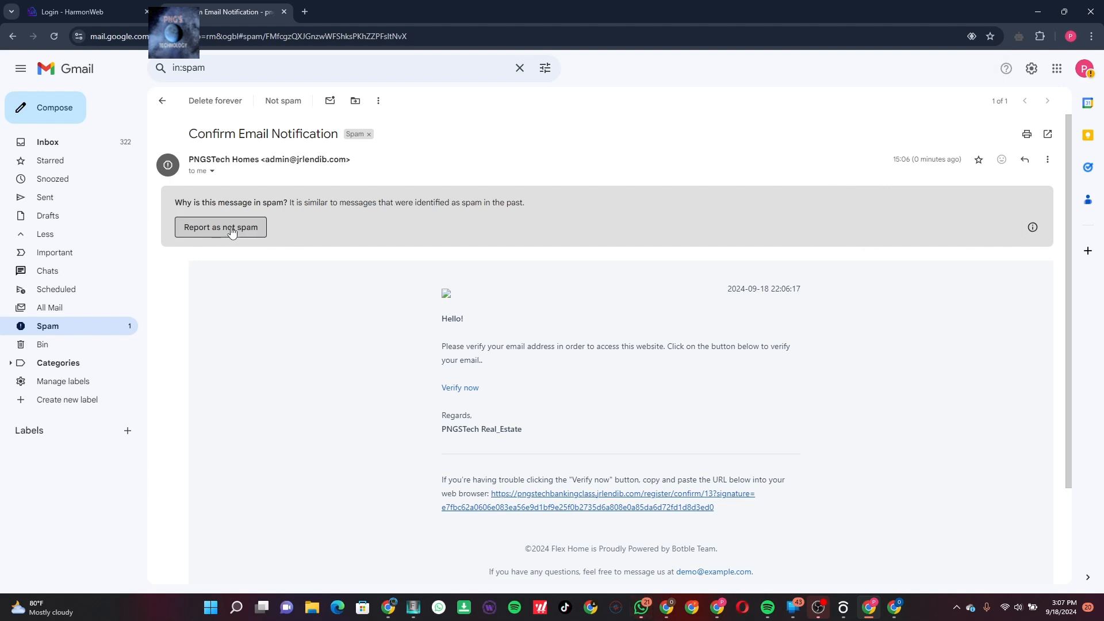
click(231, 230)
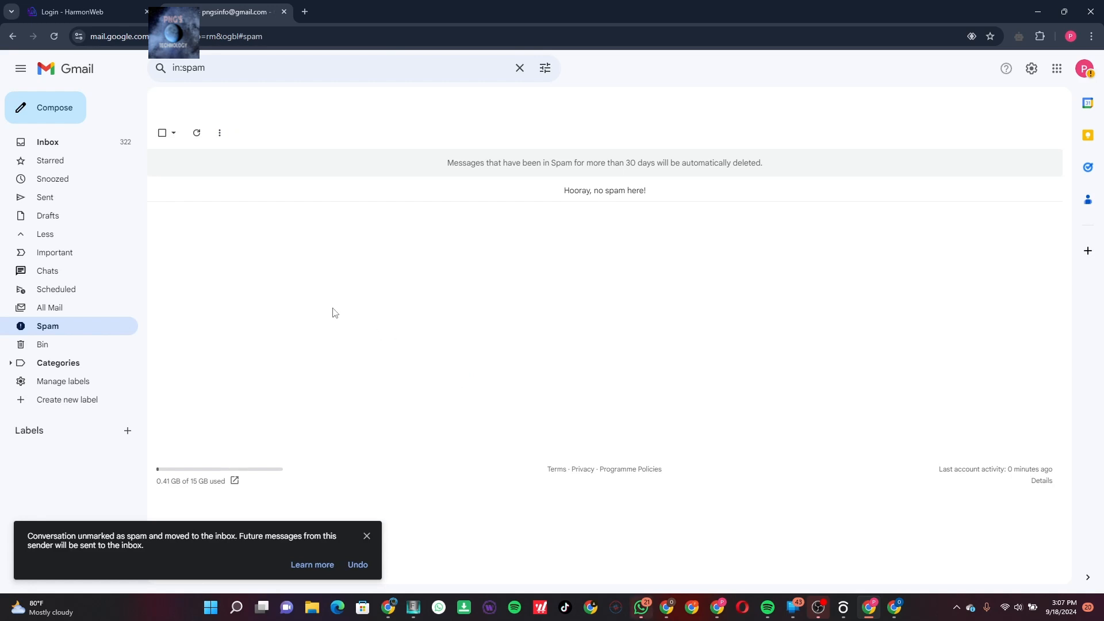
click(118, 143)
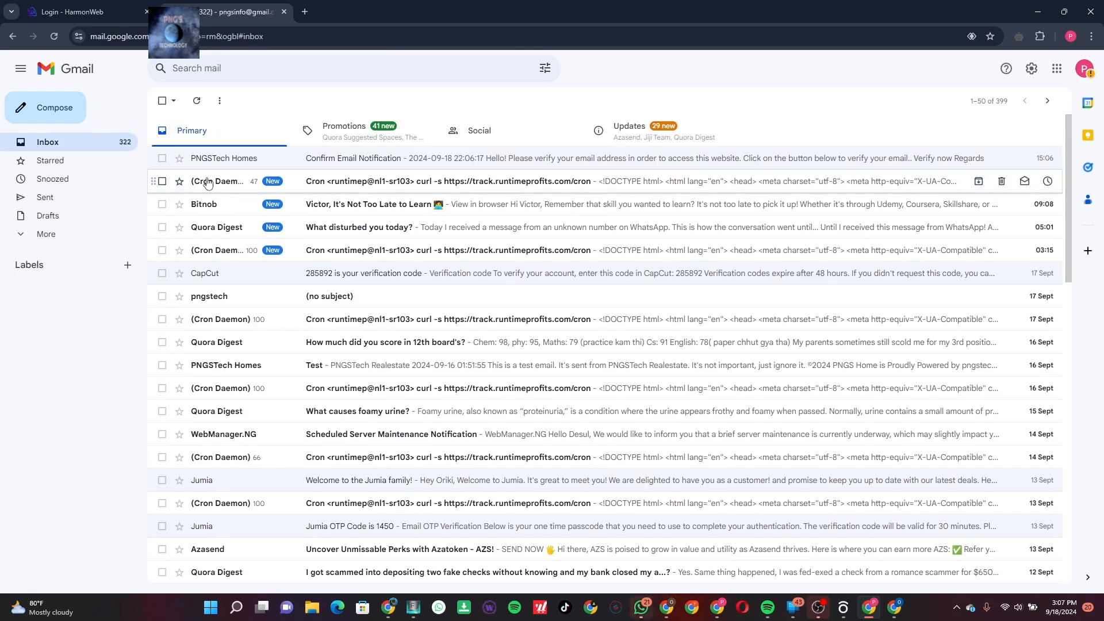
Step: Open the Confirm Email Notification message in the inbox and verify the account's email address through its verification link
click(295, 163)
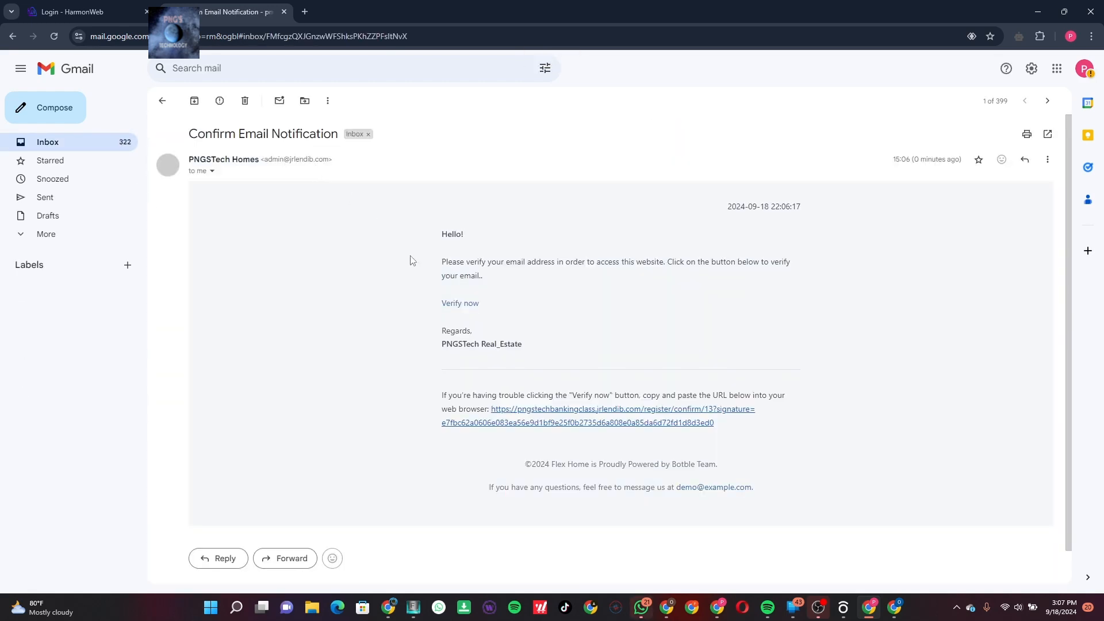
click(466, 311)
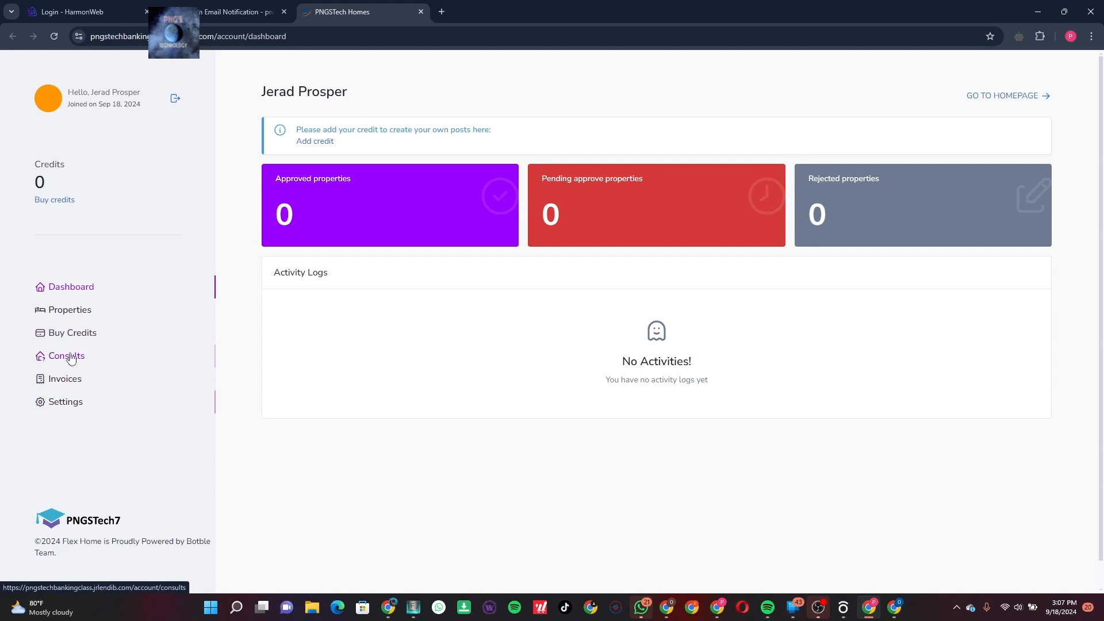
Step: View the account's Properties page, then purchase the Single Post credit package by bank transfer and complete the checkout
click(72, 311)
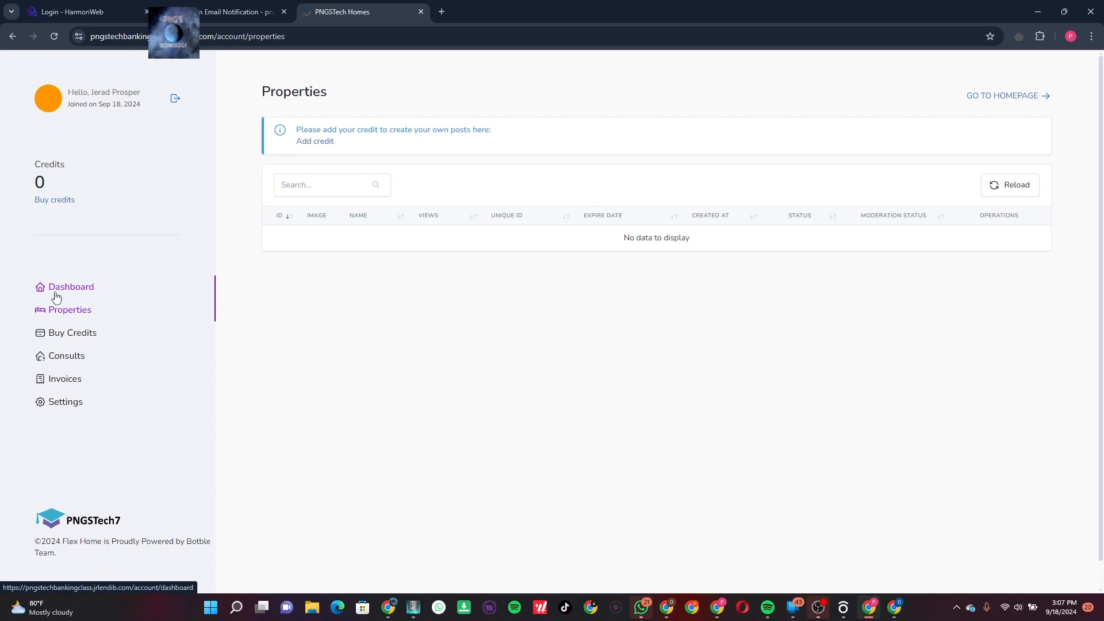
click(65, 339)
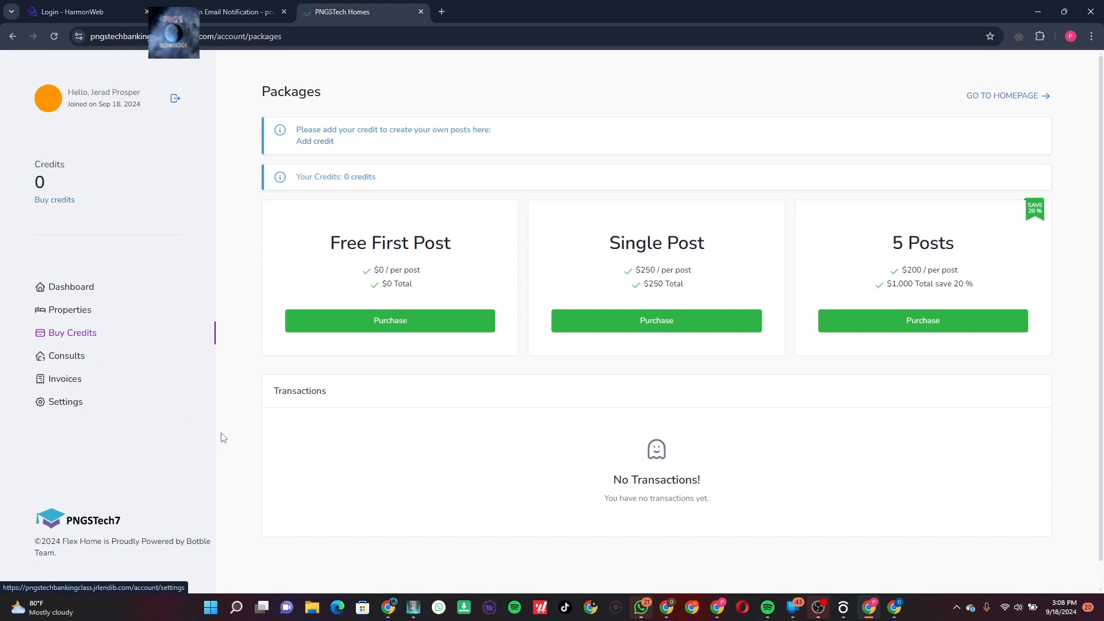
click(621, 329)
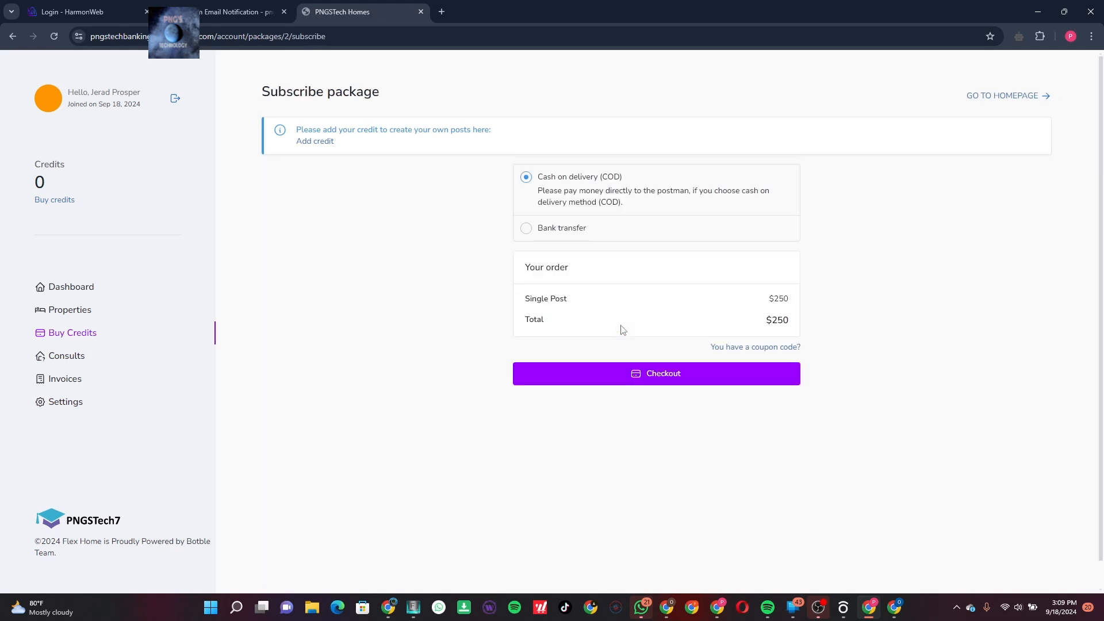
click(538, 228)
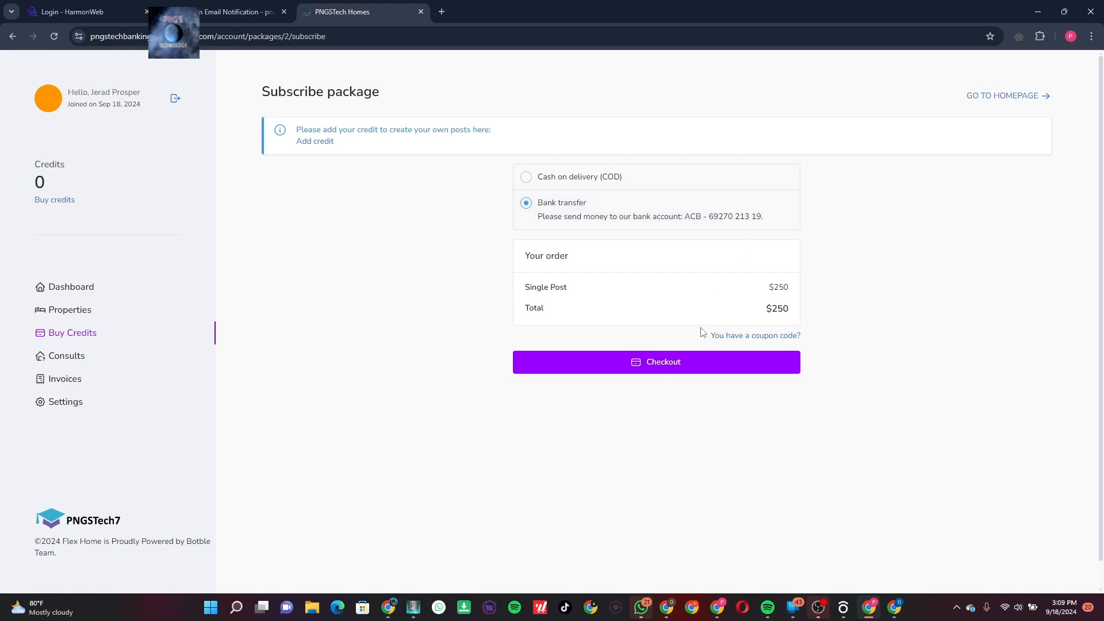
click(676, 363)
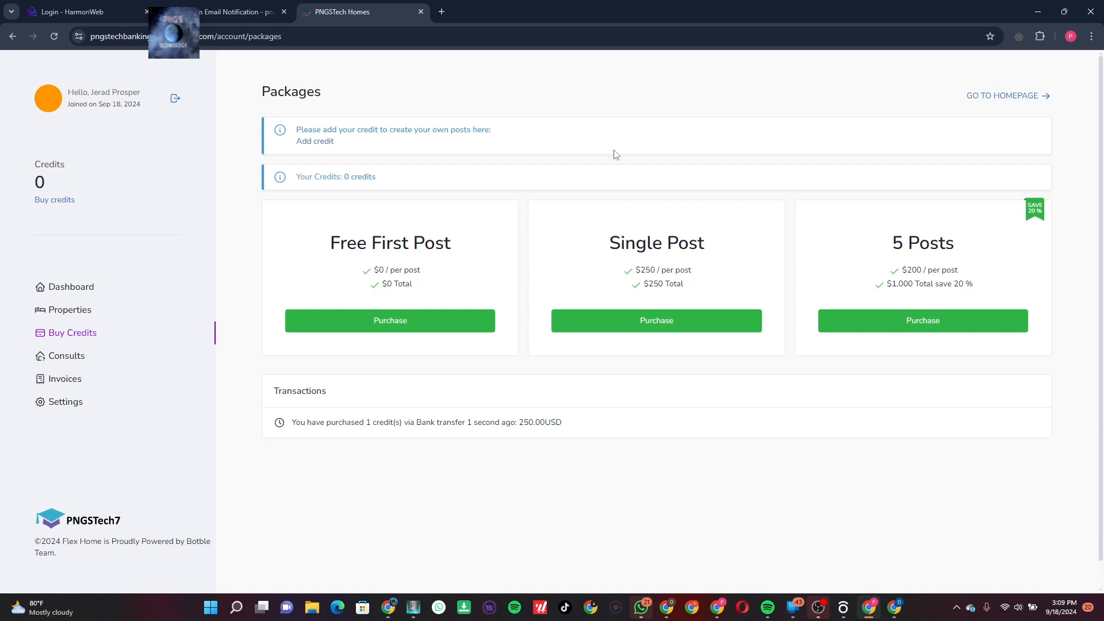
Step: Switch to the Chrome window with the site's admin panel and open the Consults list
click(718, 608)
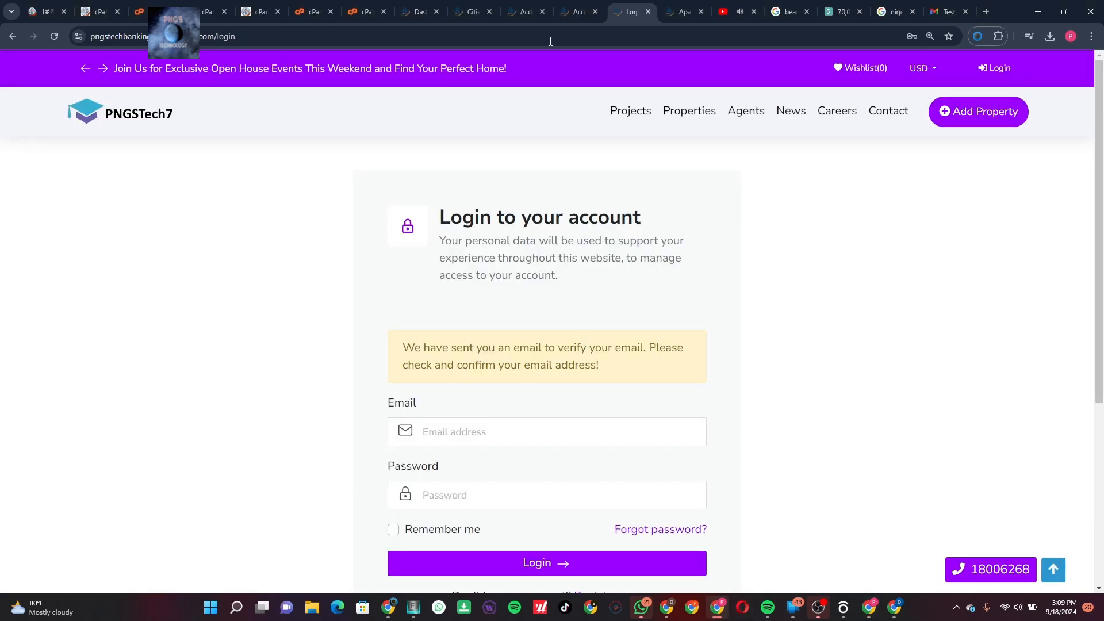
click(681, 12)
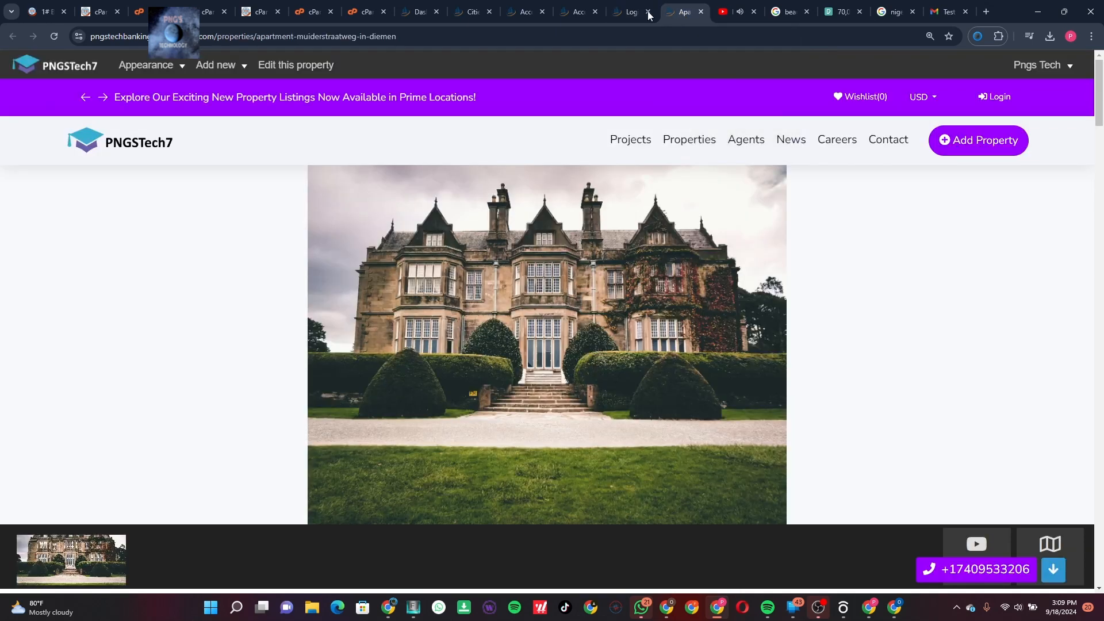
click(574, 12)
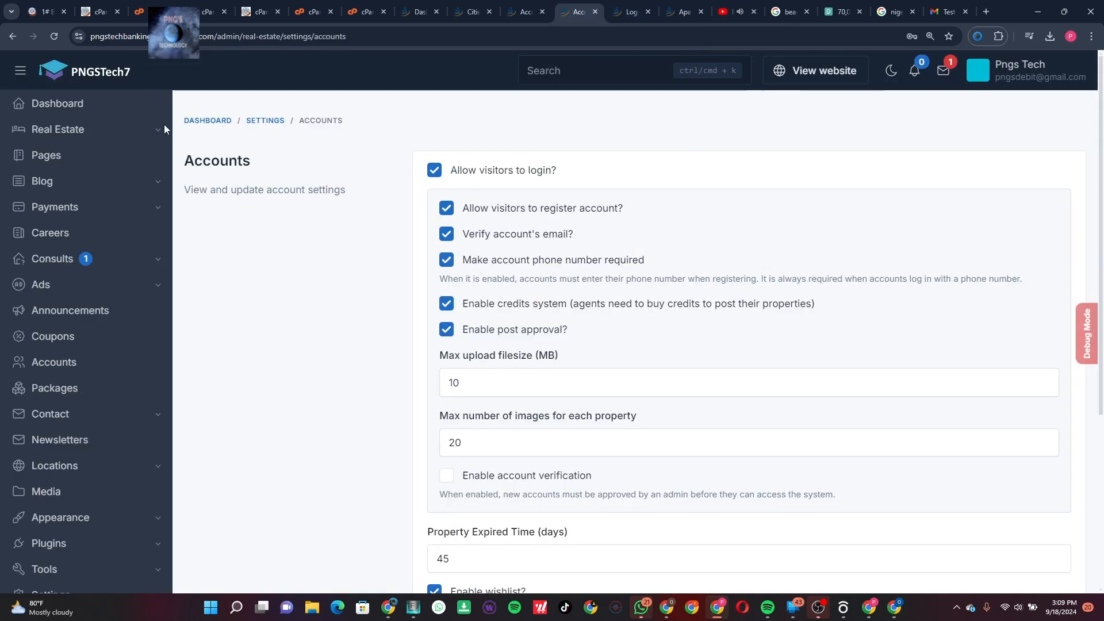
click(74, 264)
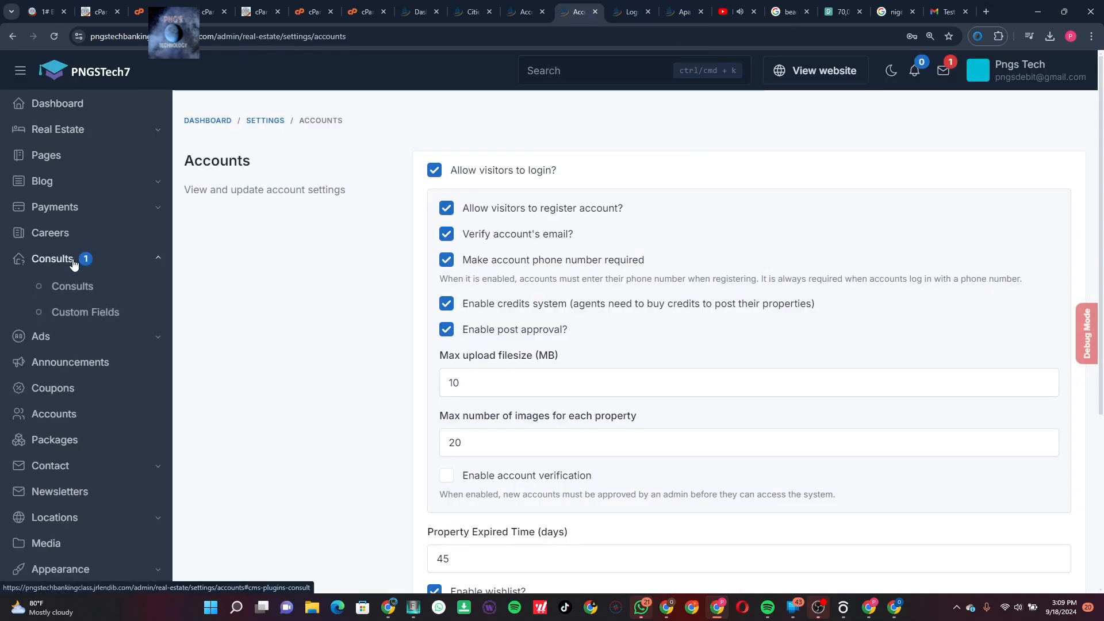
click(78, 287)
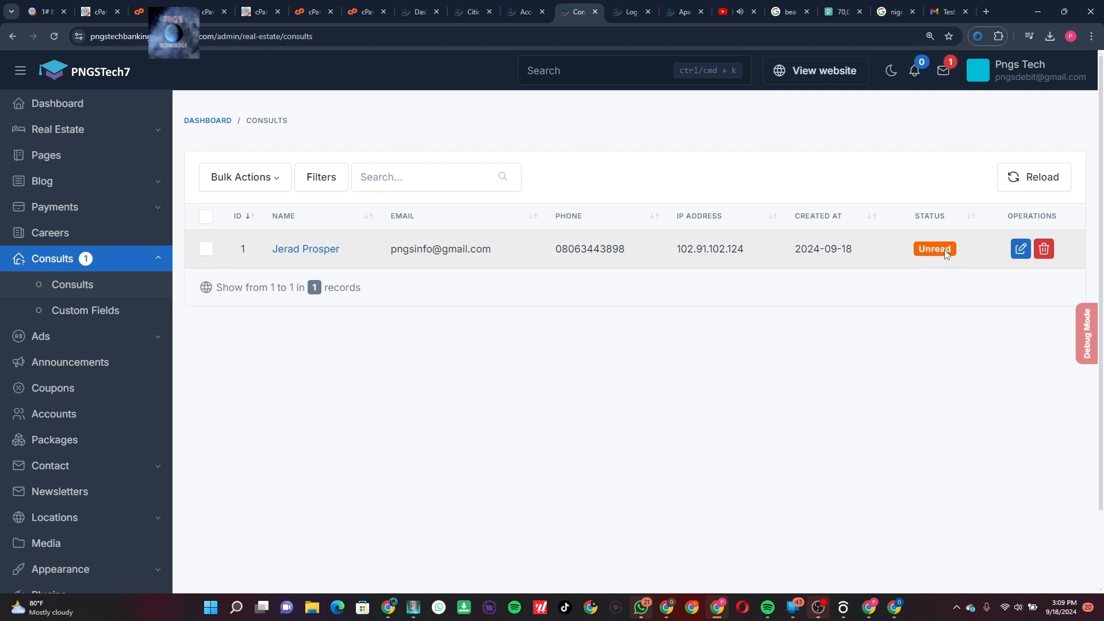
Step: Set the unread consult's status to Read, then save it and return to the list
click(1022, 249)
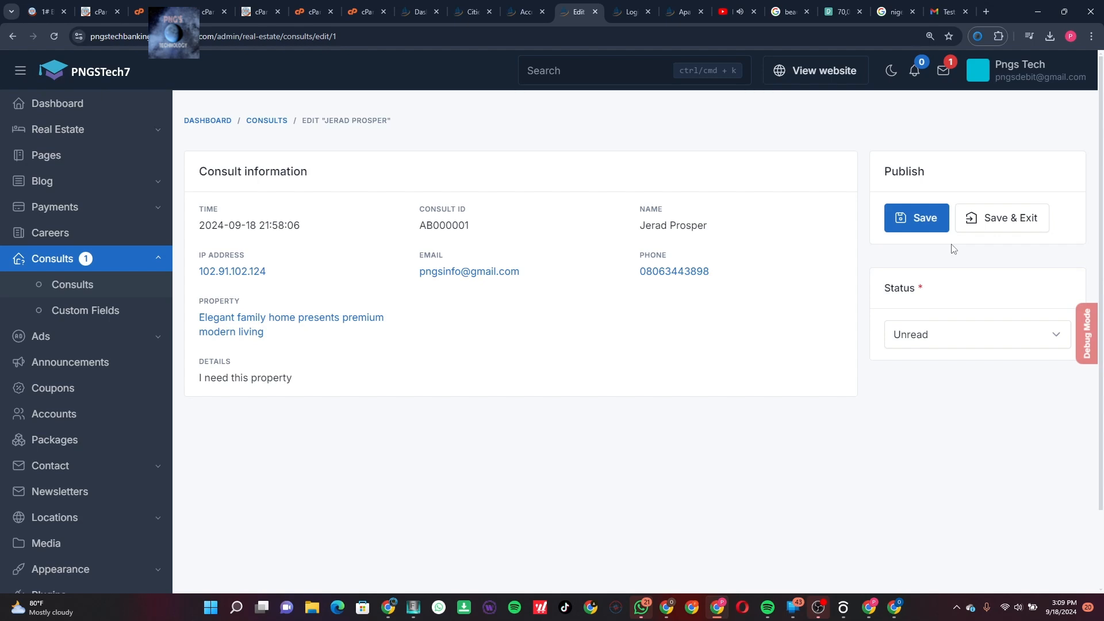
click(966, 339)
click(962, 361)
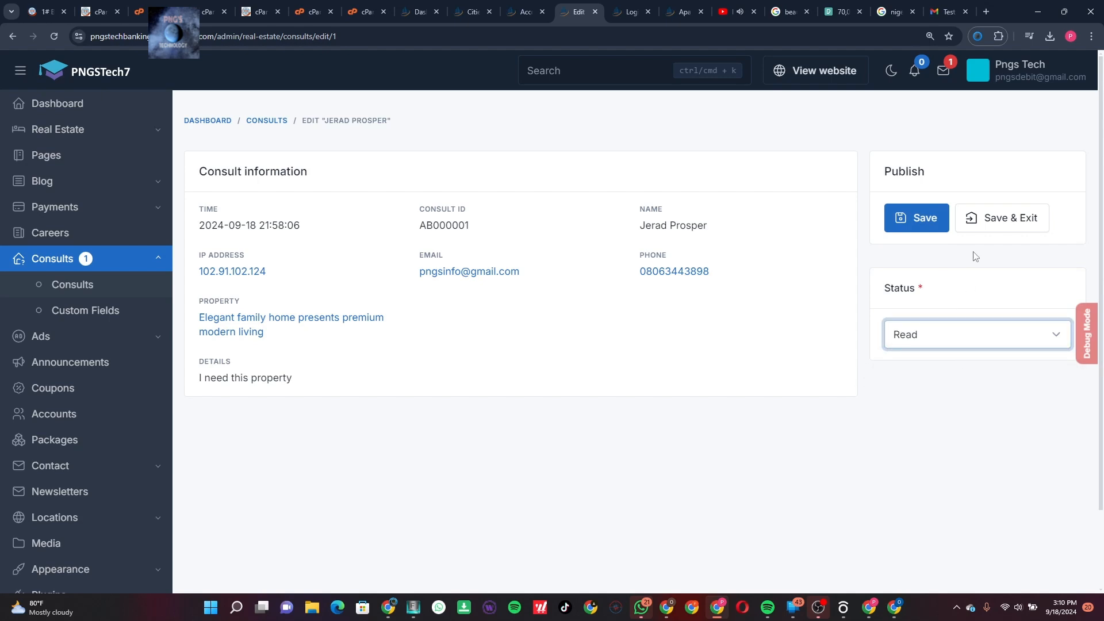
click(990, 225)
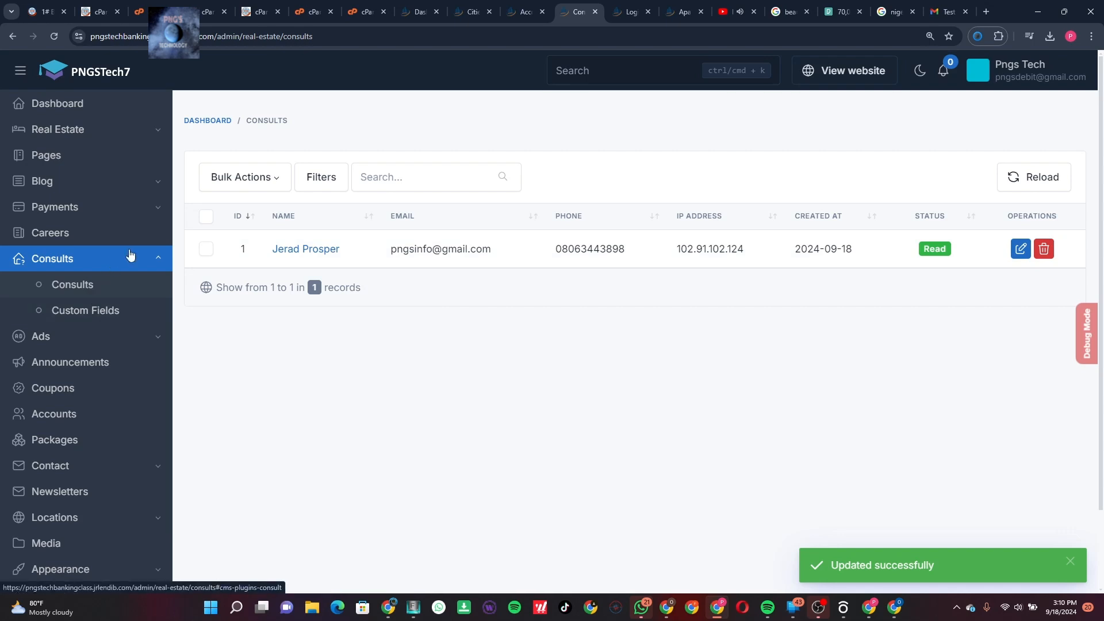
Step: Open the newest pending 250.00 USD bank transfer transaction in Payments, set its status to Completed, and save
click(153, 257)
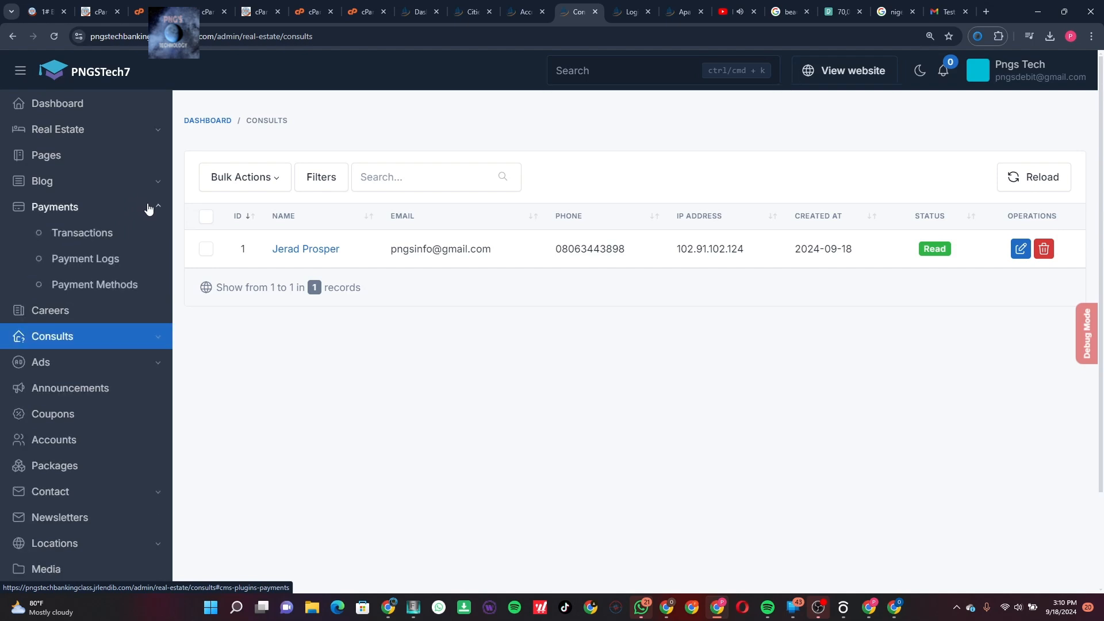
click(102, 238)
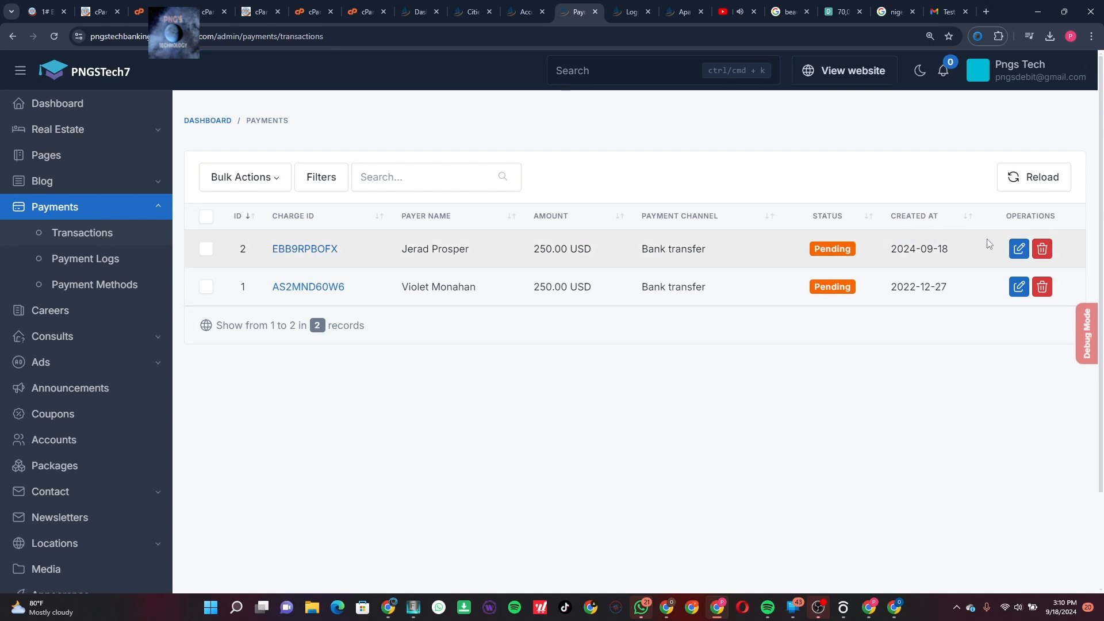
click(1014, 251)
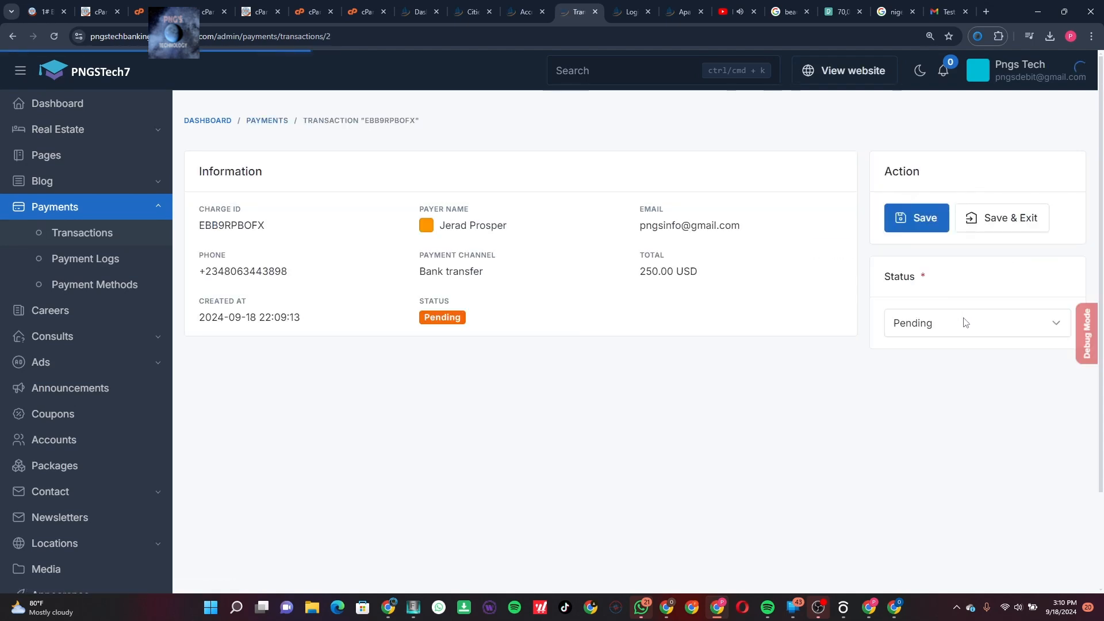
click(964, 323)
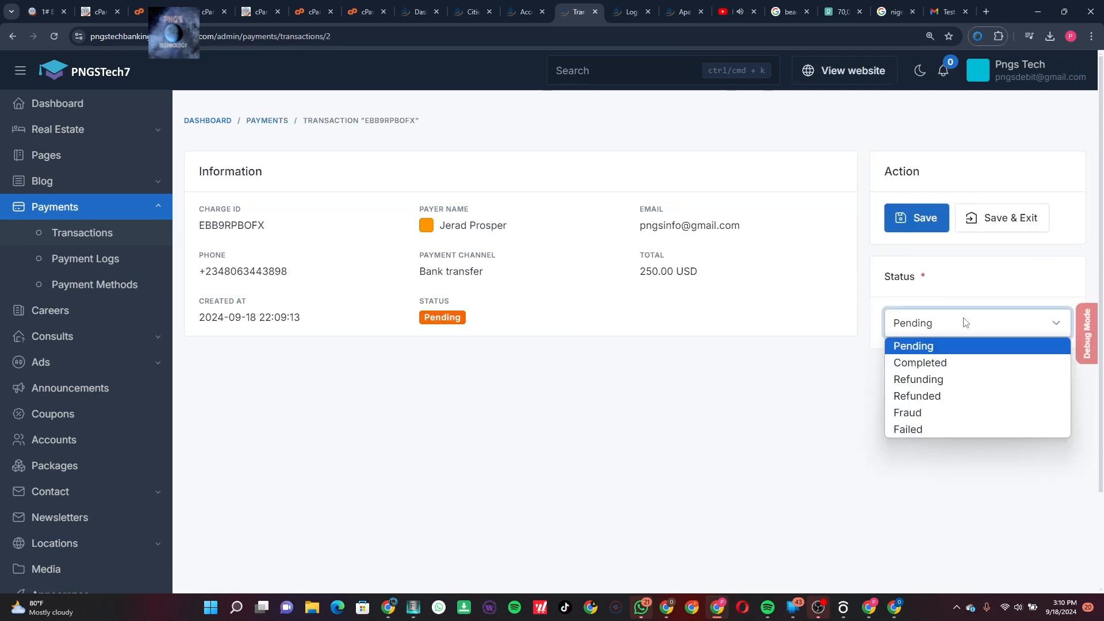
click(959, 361)
click(982, 221)
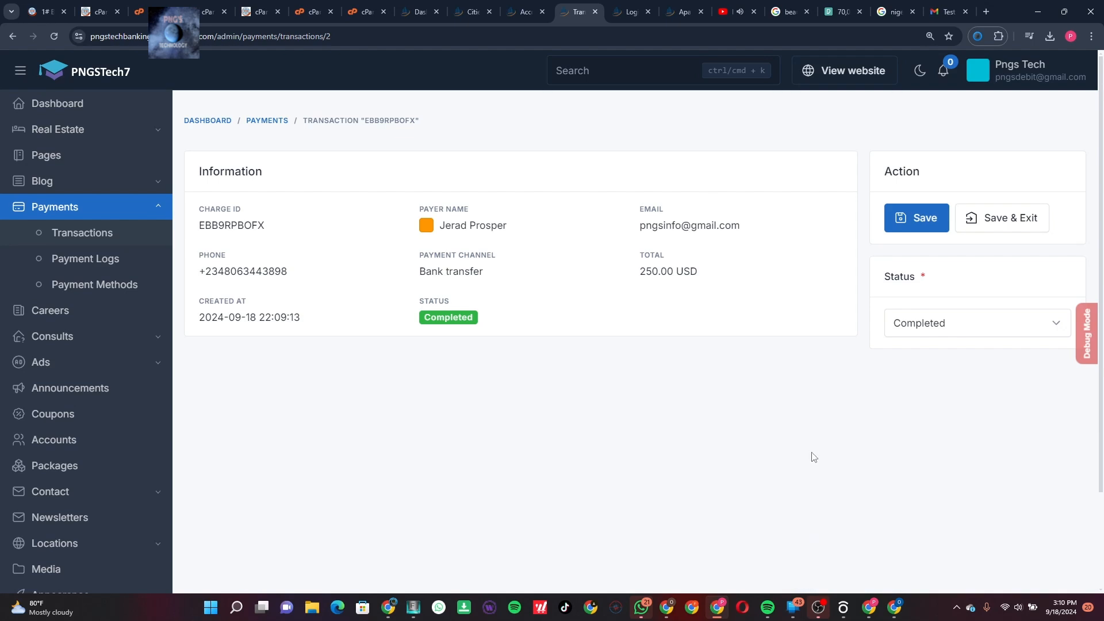
Step: Switch back to the customer account's Chrome window and reload the Packages page to check the credit balance
mouse_move(855, 613)
click(897, 546)
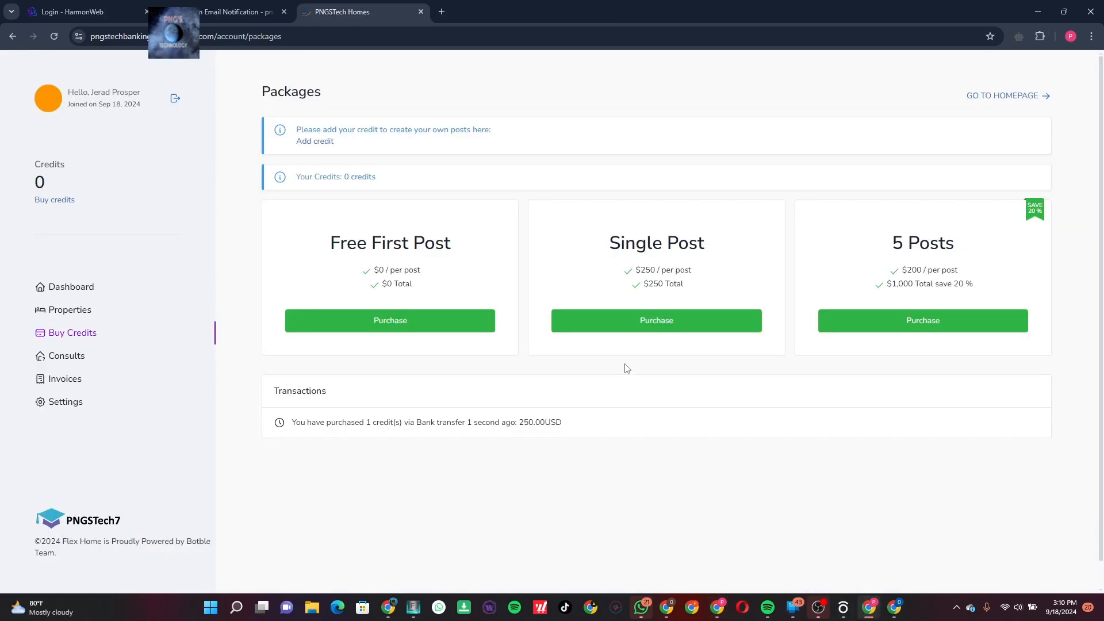
click(54, 36)
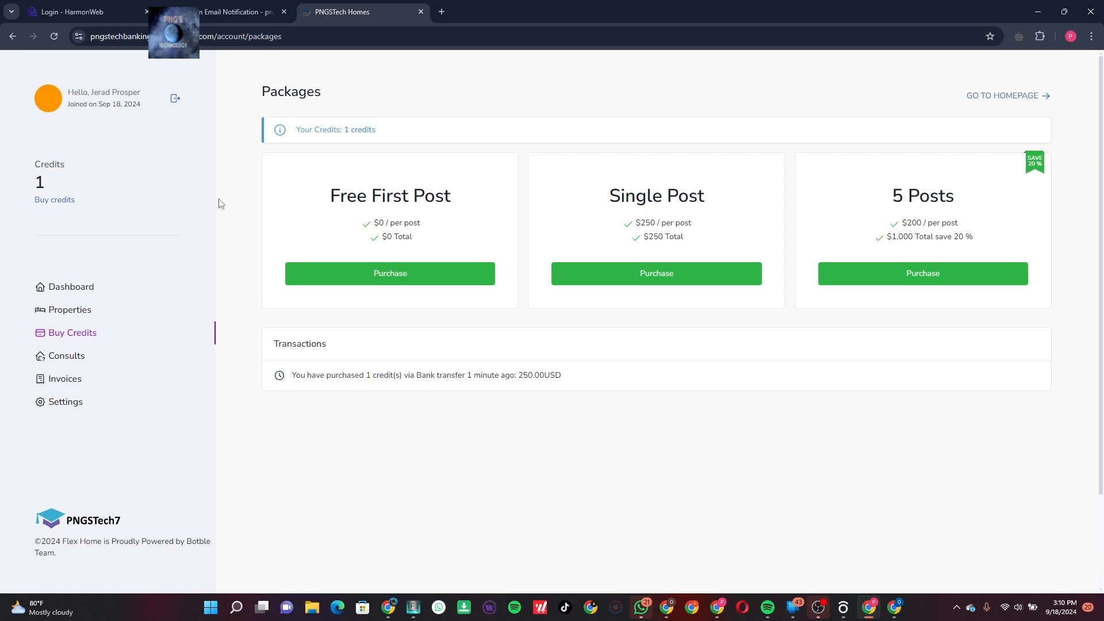
Step: Open the Single Post package's checkout and compare the Cash on delivery and Bank transfer payment instructions
click(612, 273)
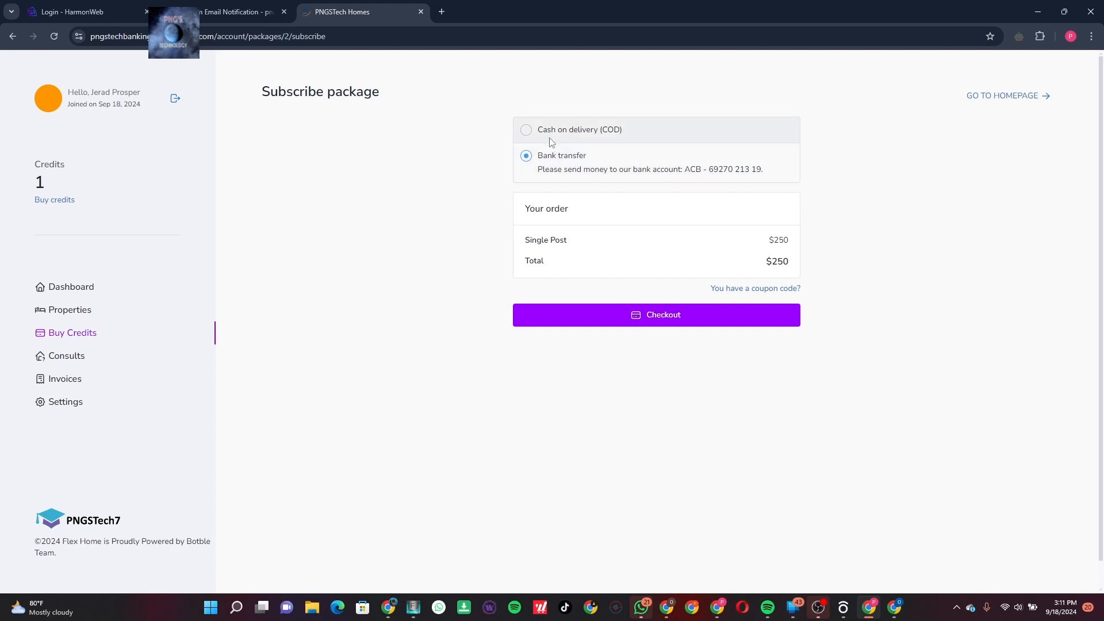
click(527, 131)
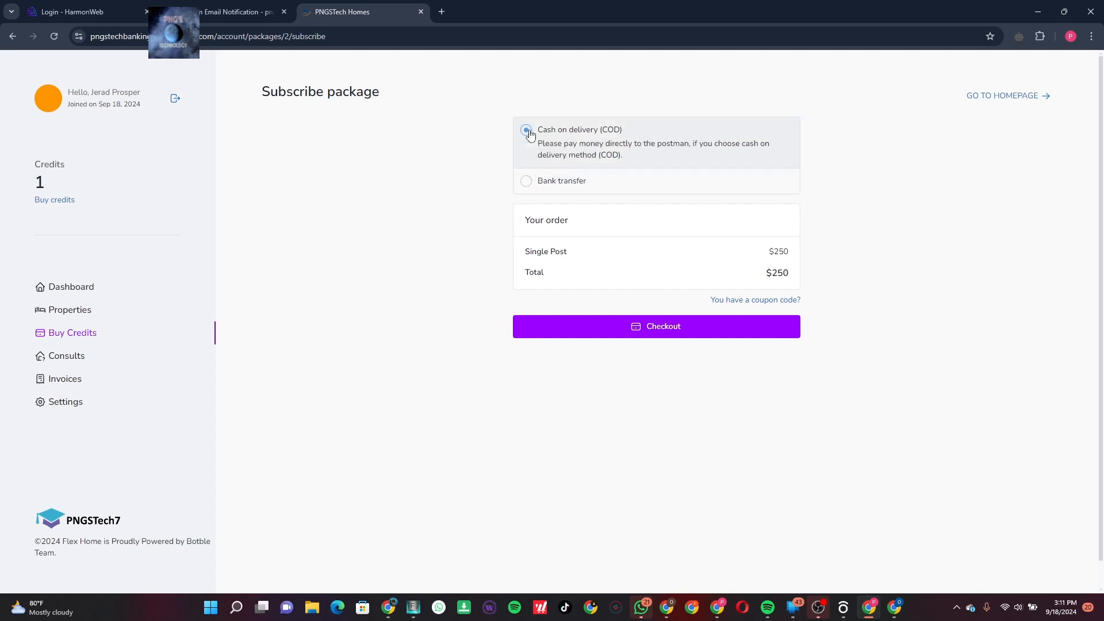
click(527, 180)
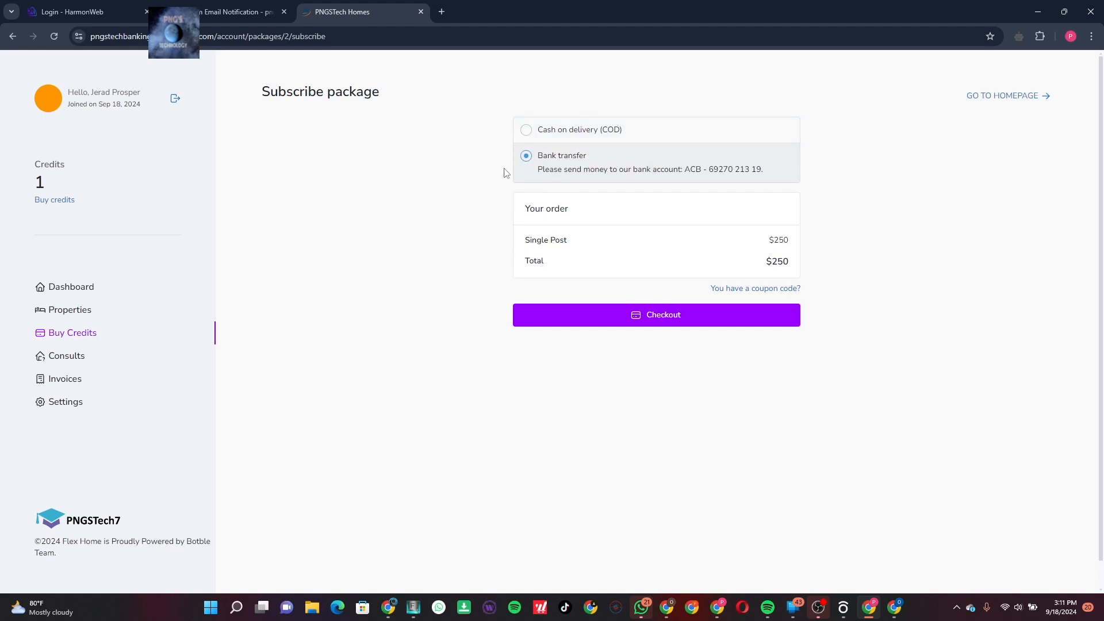
Step: Switch to the admin panel's Chrome window, open Settings, and examine the Common, Localization, Real Estate and Others categories
click(719, 611)
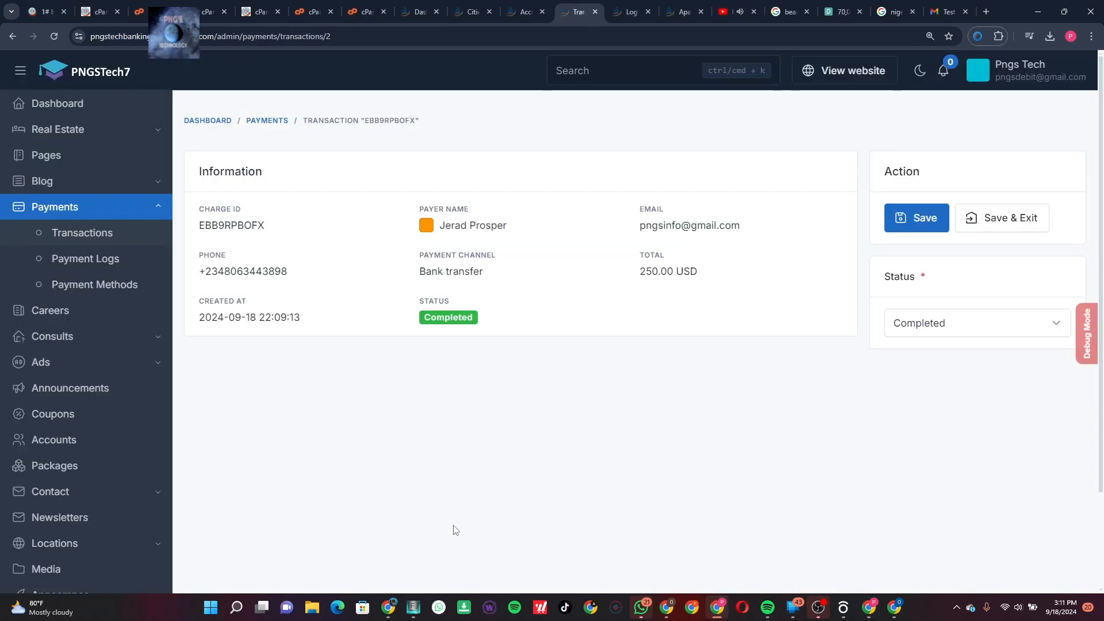
scroll(89, 440, down, 2)
click(56, 557)
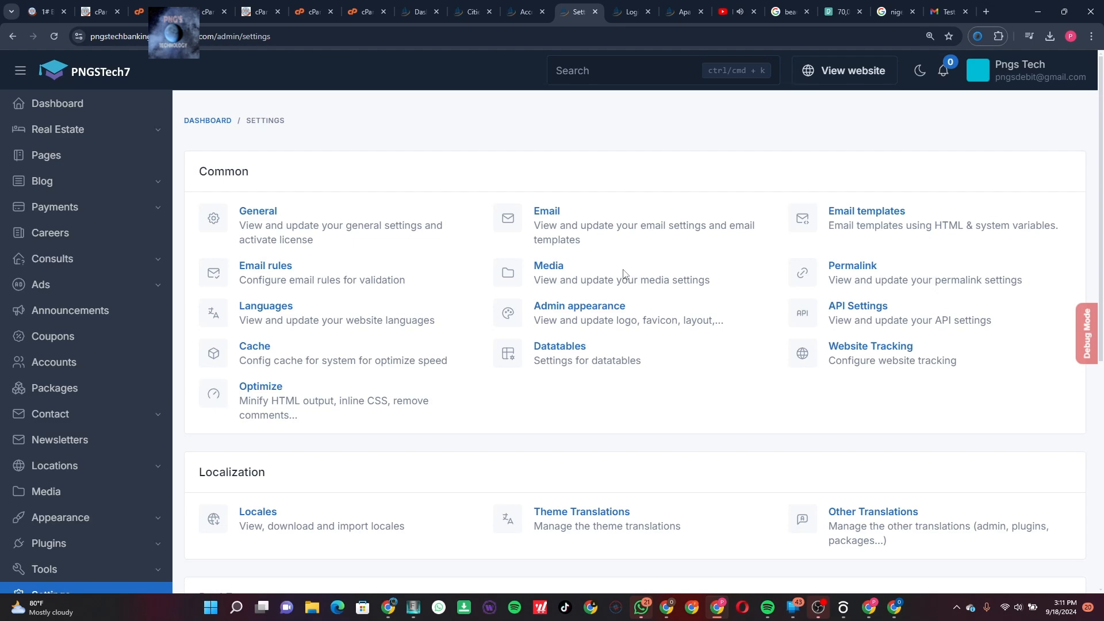
scroll(683, 453, down, 1)
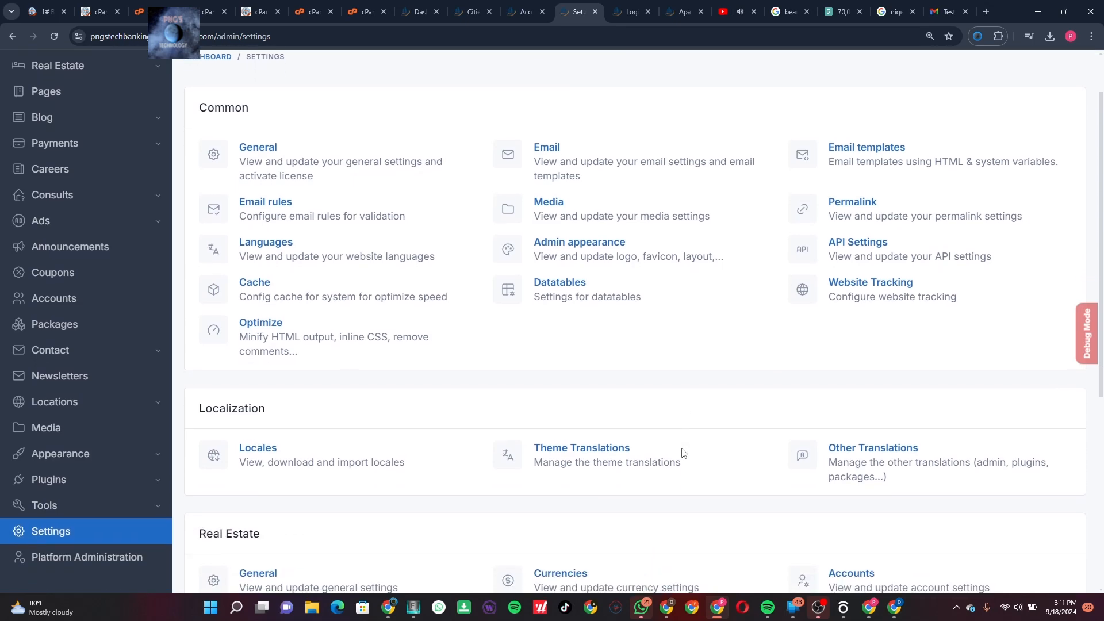
scroll(684, 453, down, 1)
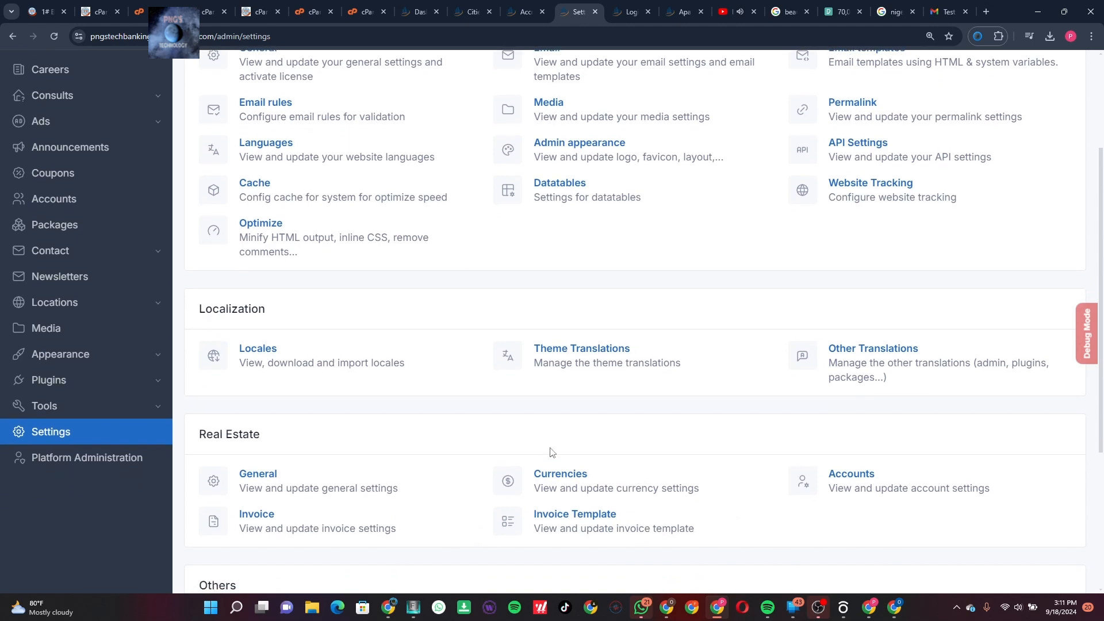
scroll(705, 443, down, 2)
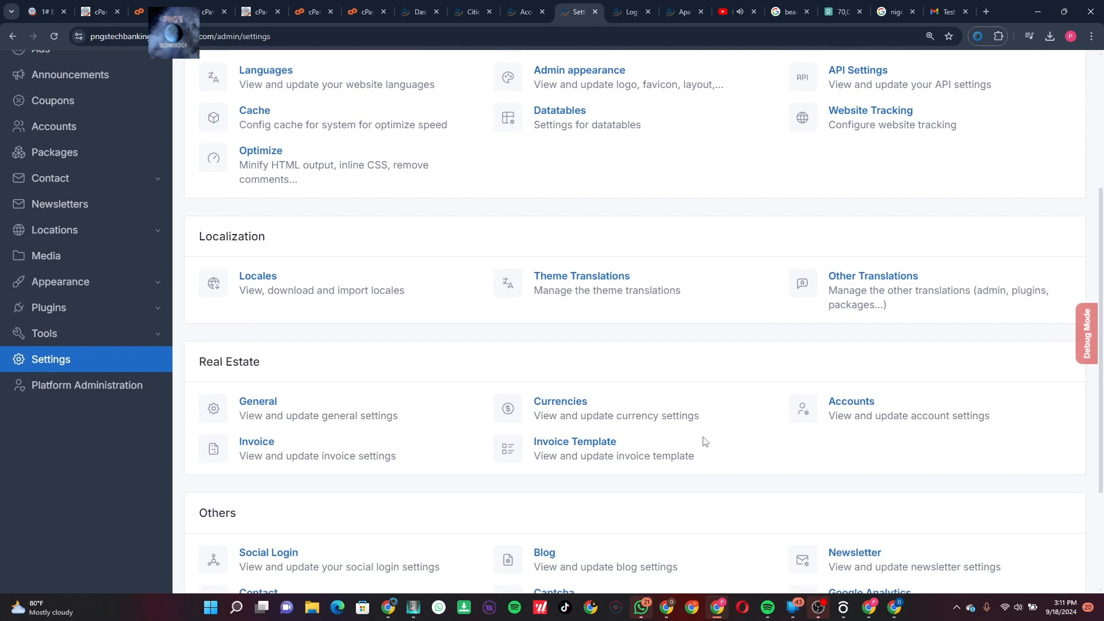
scroll(705, 442, down, 1)
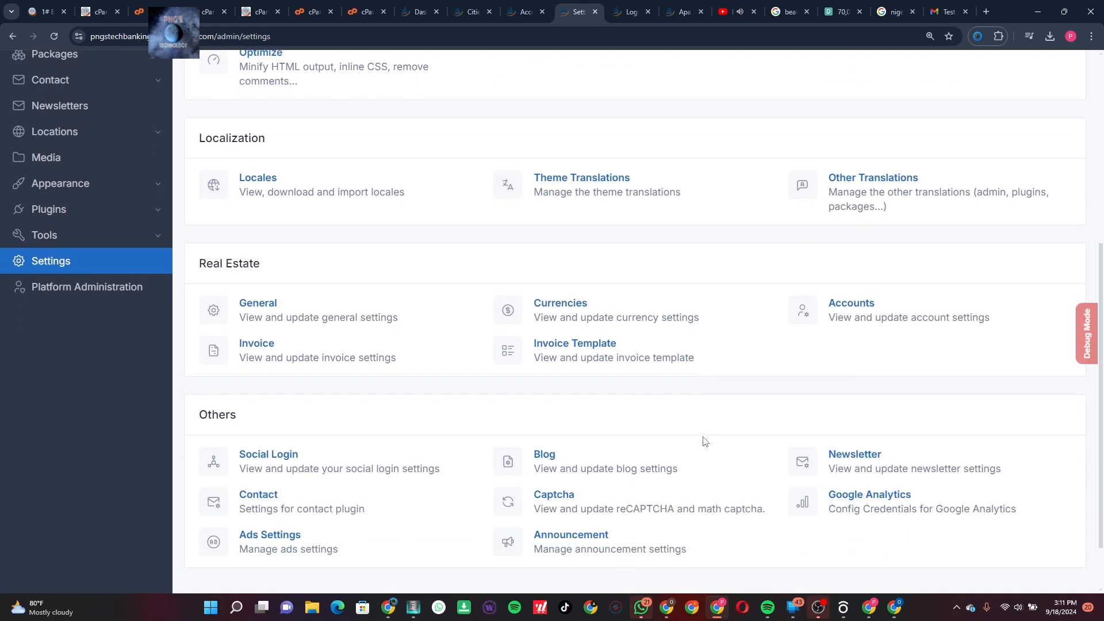
scroll(705, 441, down, 1)
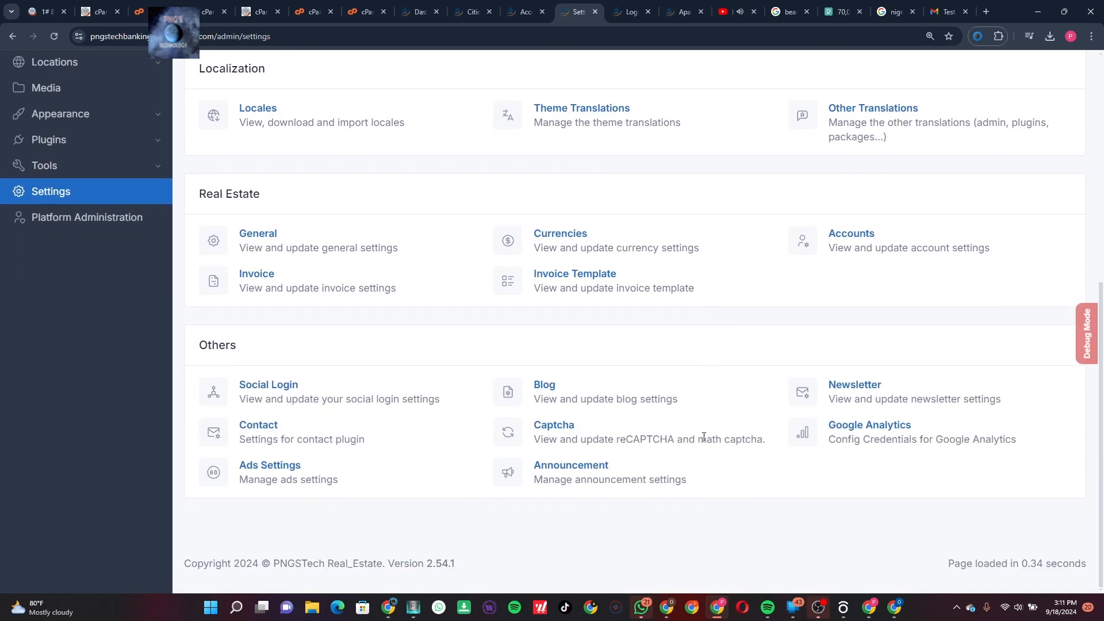
scroll(703, 437, up, 2)
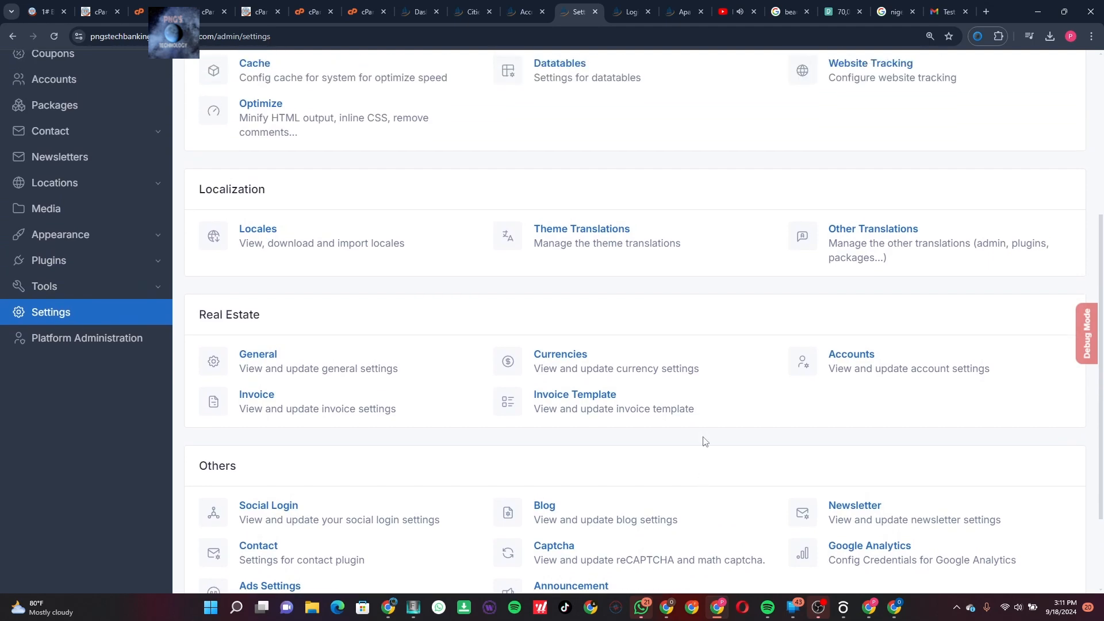
scroll(704, 442, up, 4)
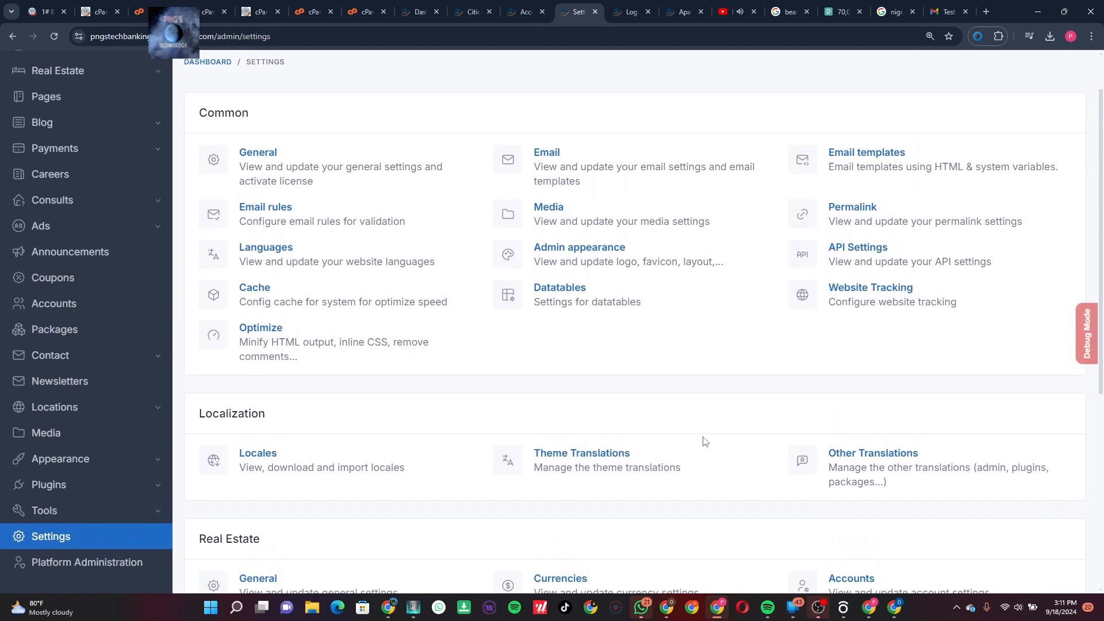
scroll(704, 442, up, 1)
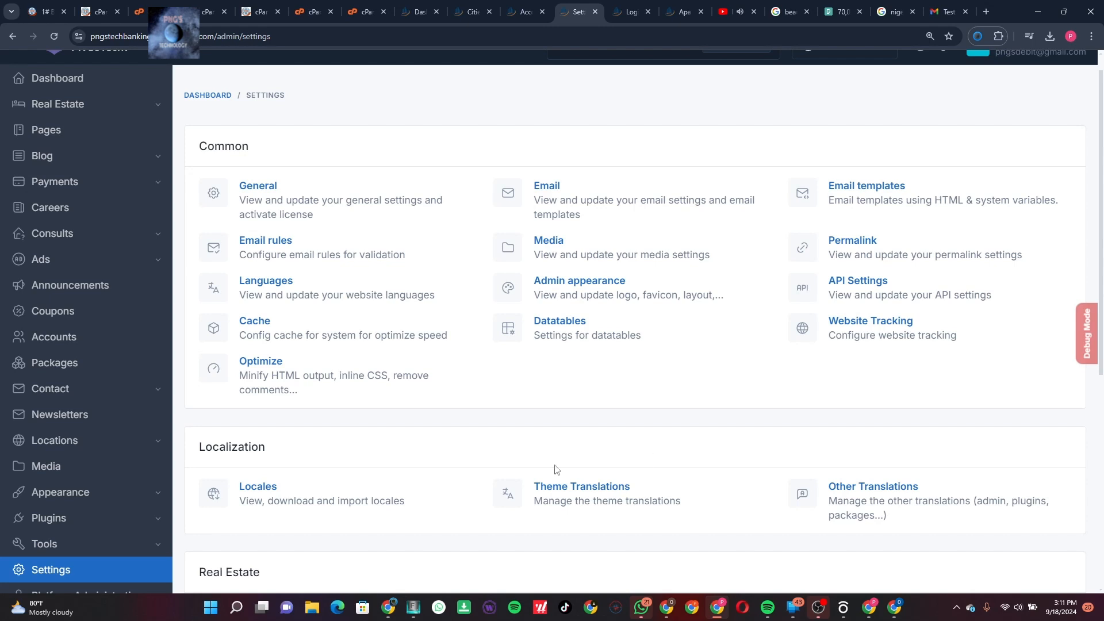
Step: Open the Payment Methods page and select Bank transfer as the default payment method
click(157, 181)
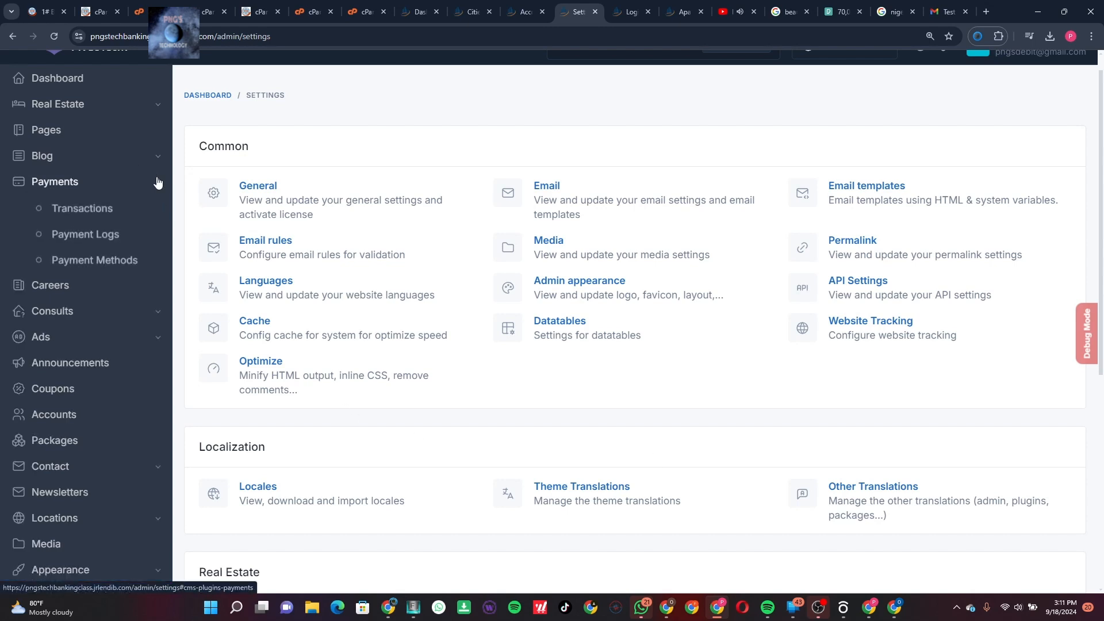
click(115, 264)
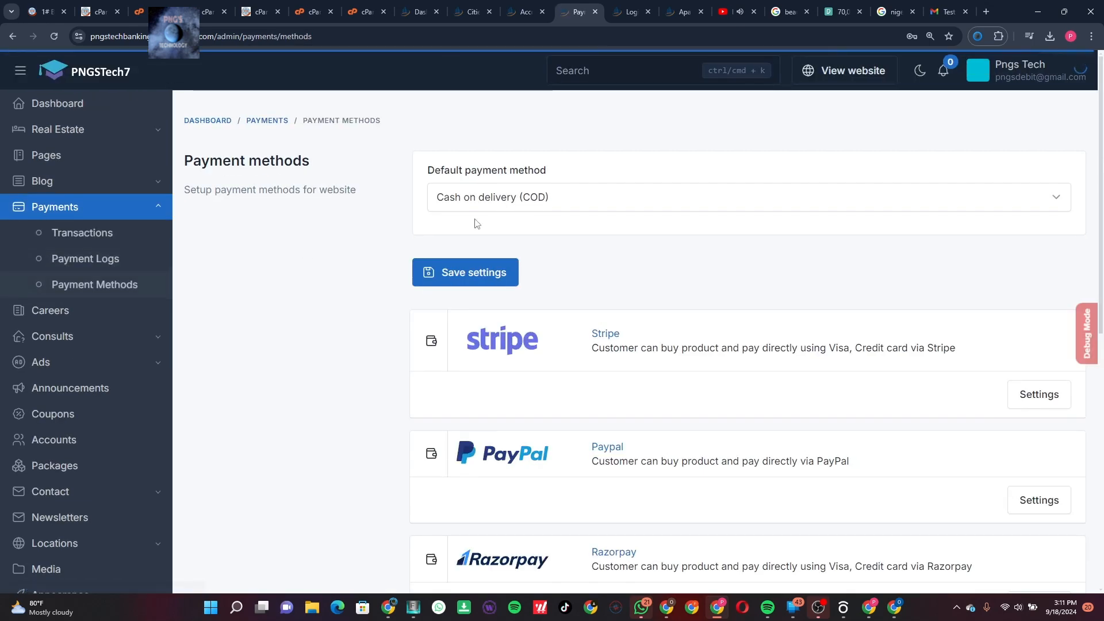
click(597, 202)
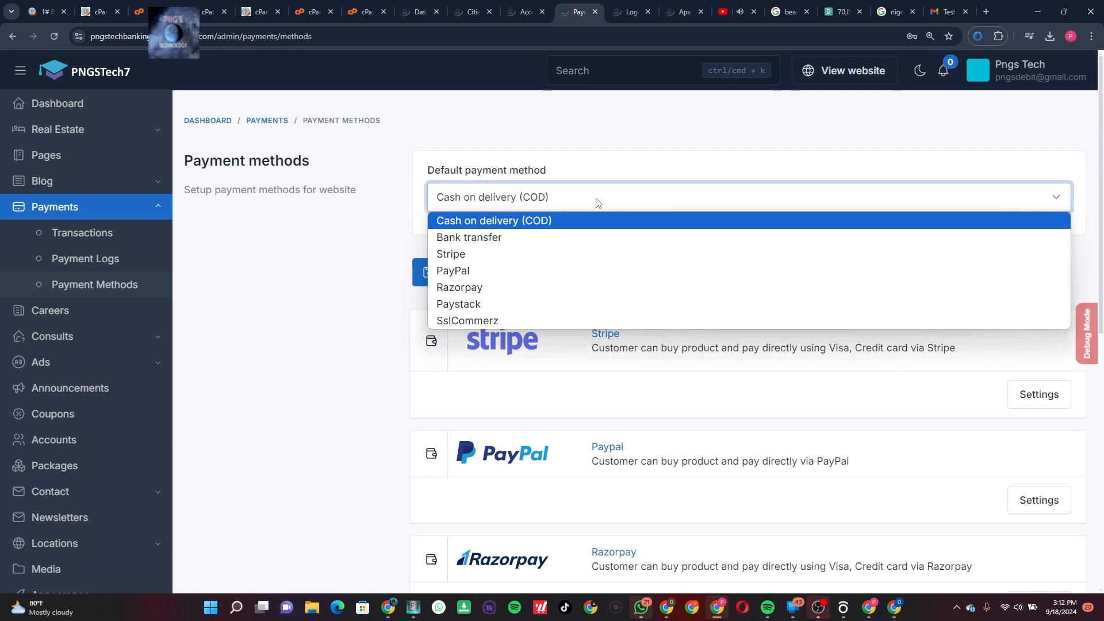
click(573, 242)
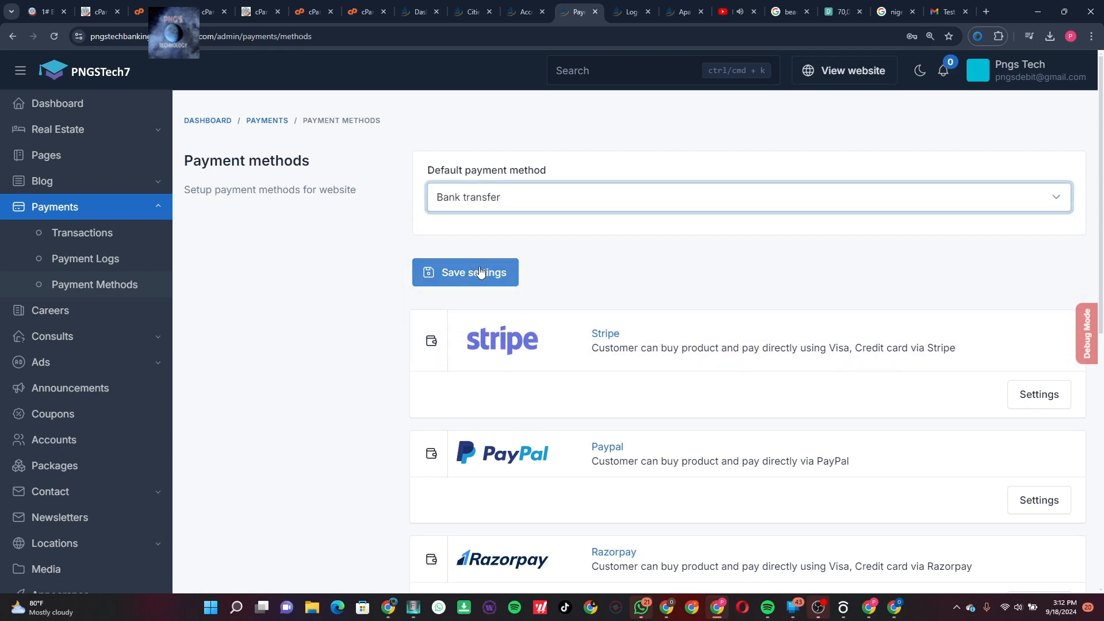
Step: Open the Bank transfer method for editing and replace the bank name in its payment guide with UAB
scroll(566, 229, down, 1)
scroll(567, 228, down, 4)
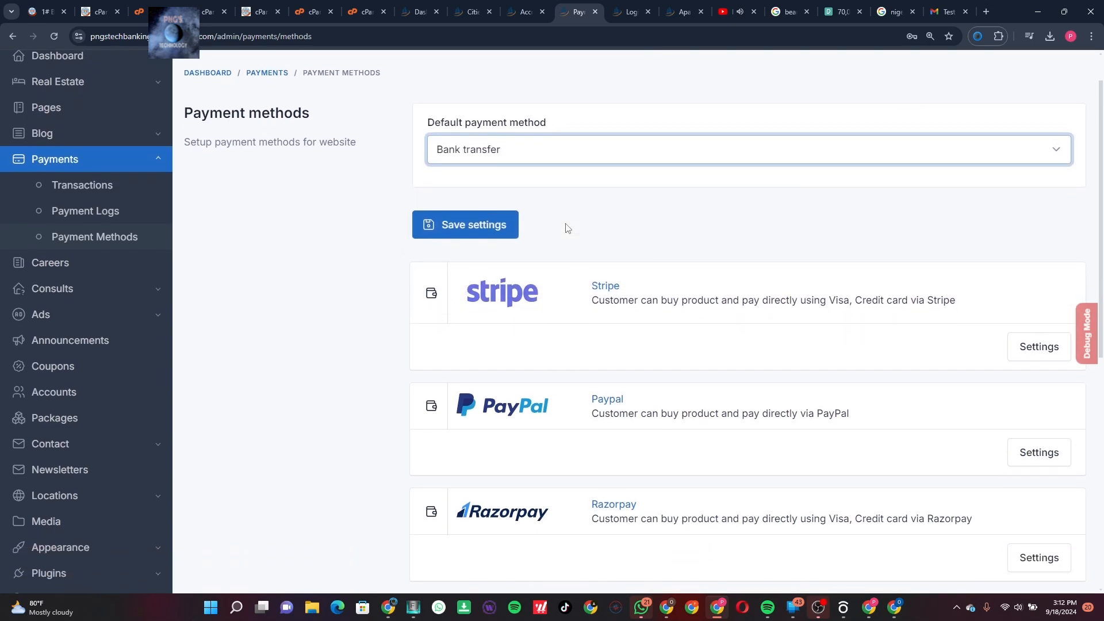
scroll(567, 229, down, 4)
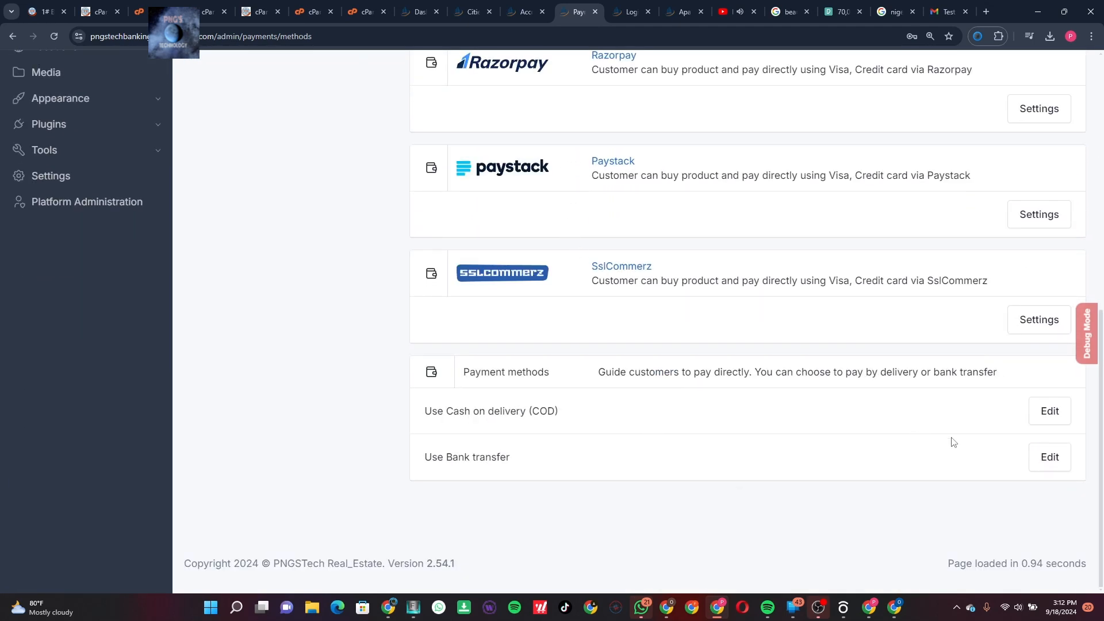
click(1051, 460)
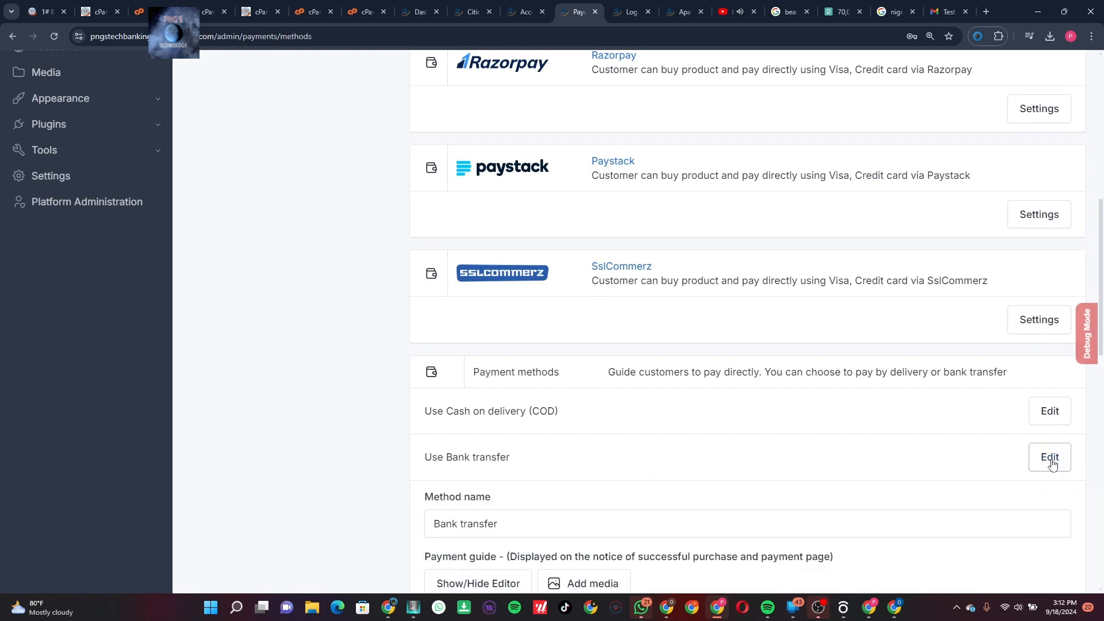
scroll(763, 568, down, 2)
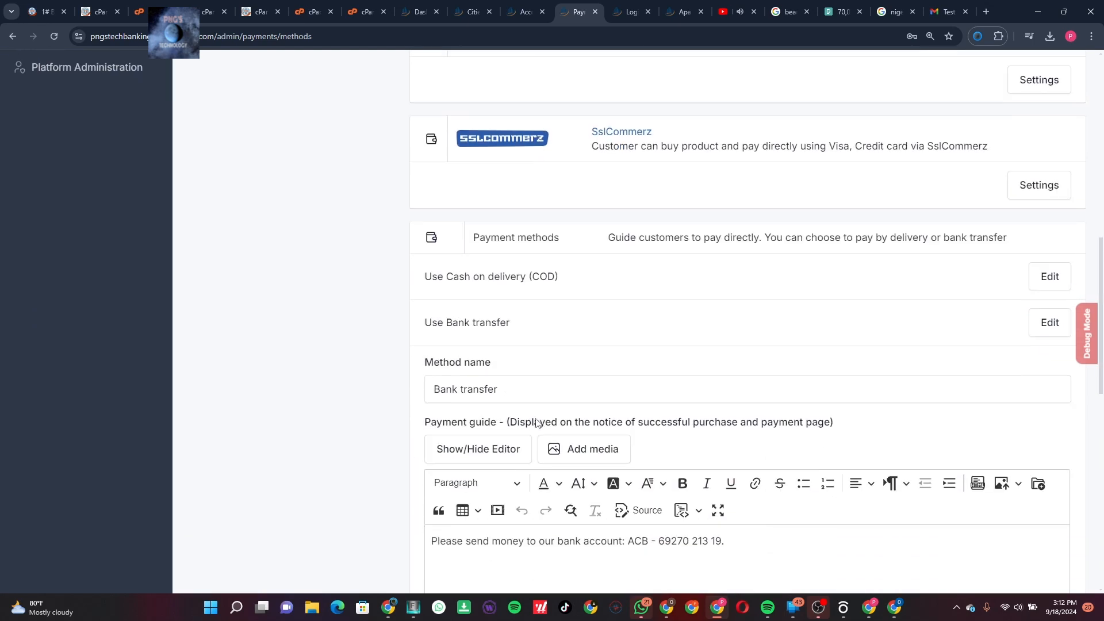
scroll(536, 423, down, 1)
scroll(536, 423, down, 1)
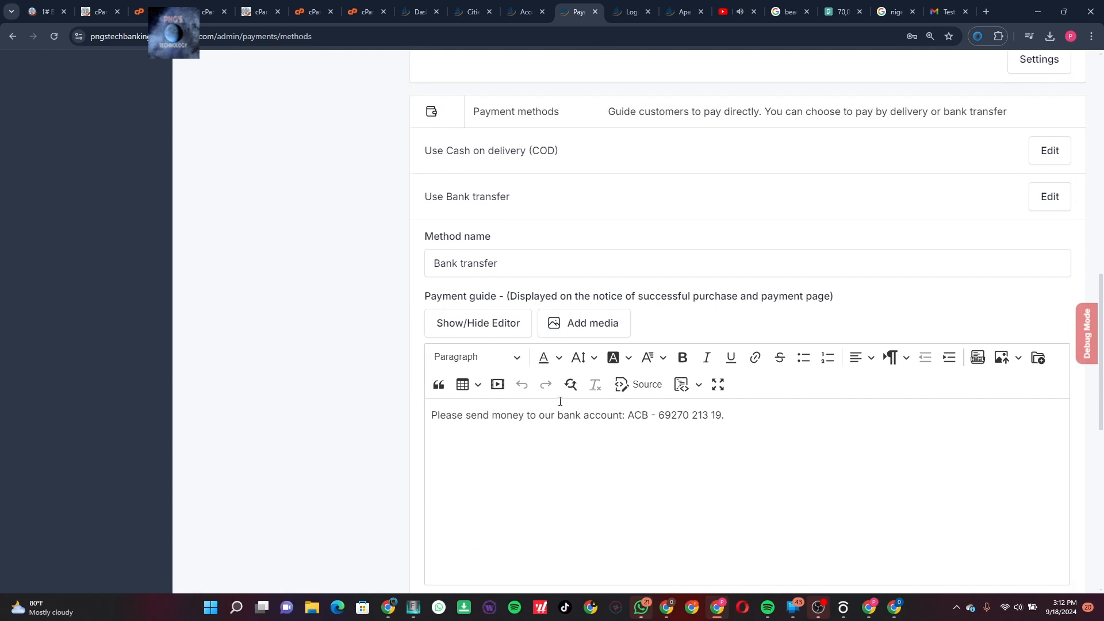
drag(628, 414, 649, 413)
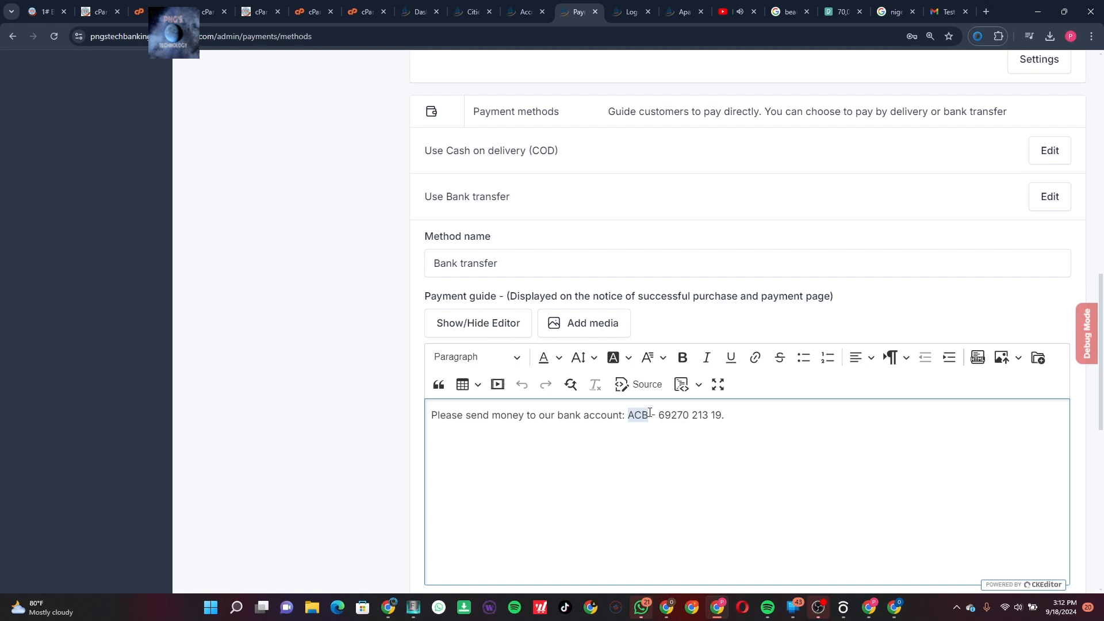
text(UAB)
Step: Replace the account number in the Bank transfer payment guide with the new bank account number
drag(723, 415, 662, 419)
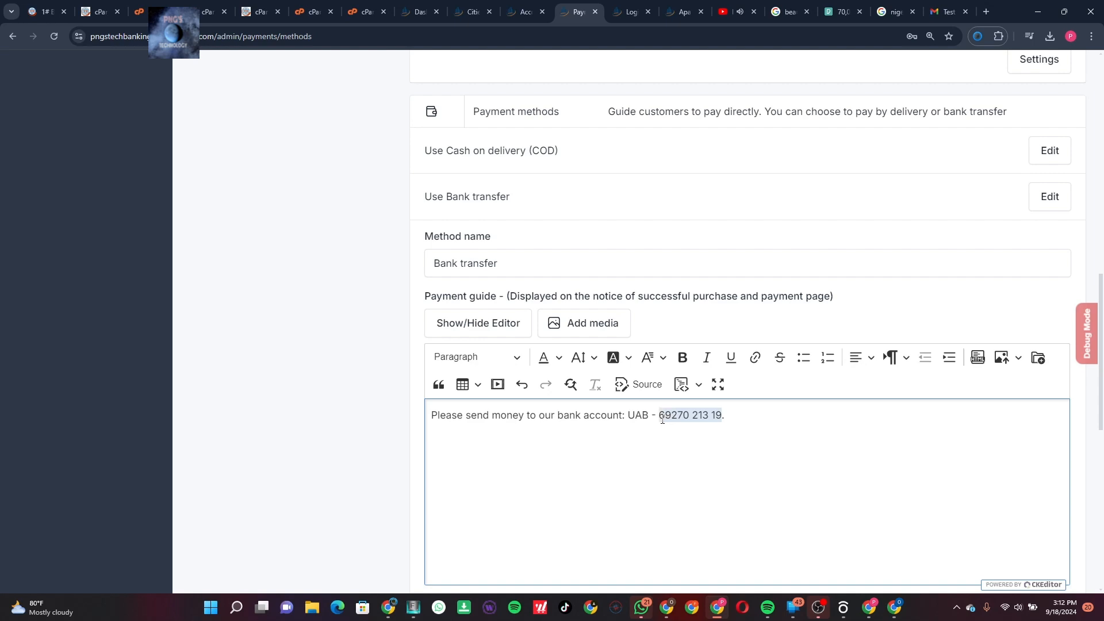
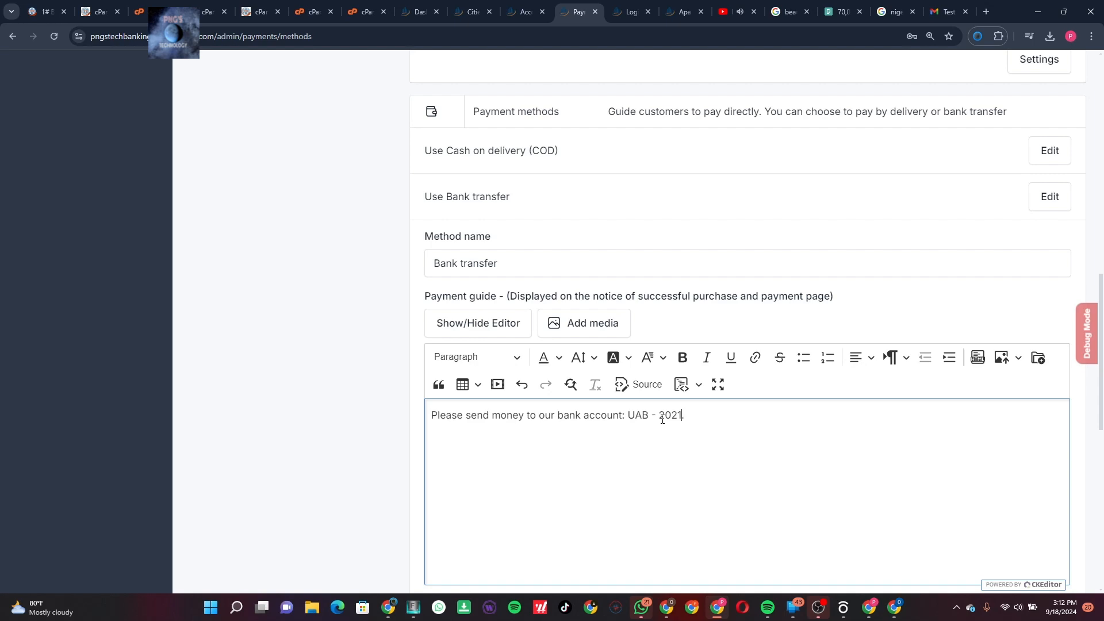
Step: Split the payment guide's bank name and account number onto separate lines and label the bank line "Bank Name:"
key(shift+Return)
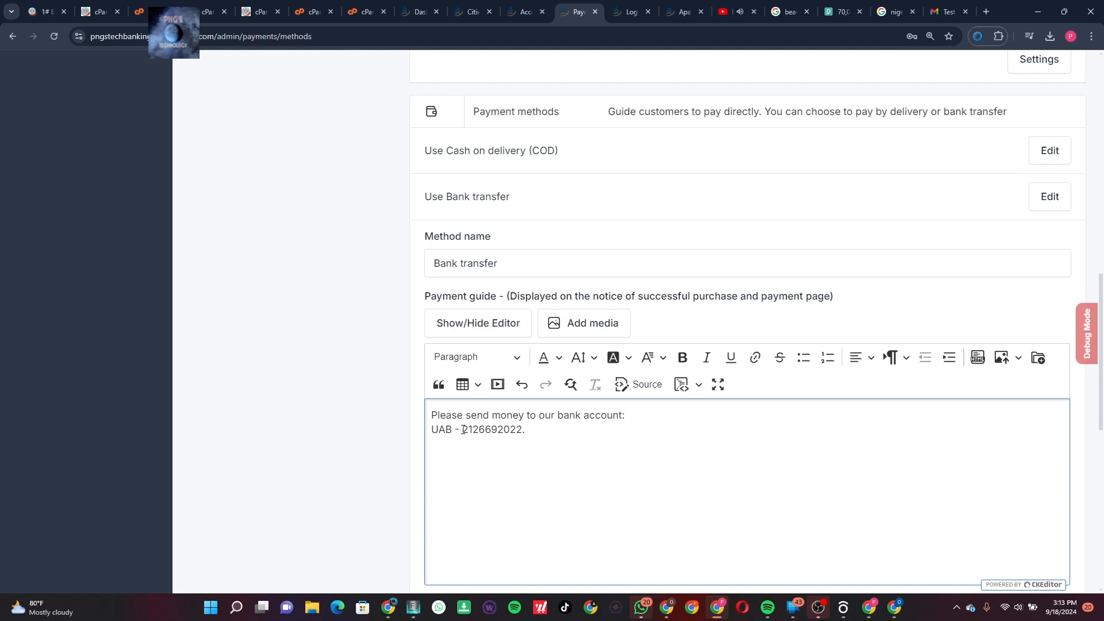
click(463, 429)
key(Return)
click(463, 430)
key(BackSpace)
key(BackSpace)
key(BackSpace)
click(432, 430)
key(BackSpace)
text(Bank Name:  UAB)
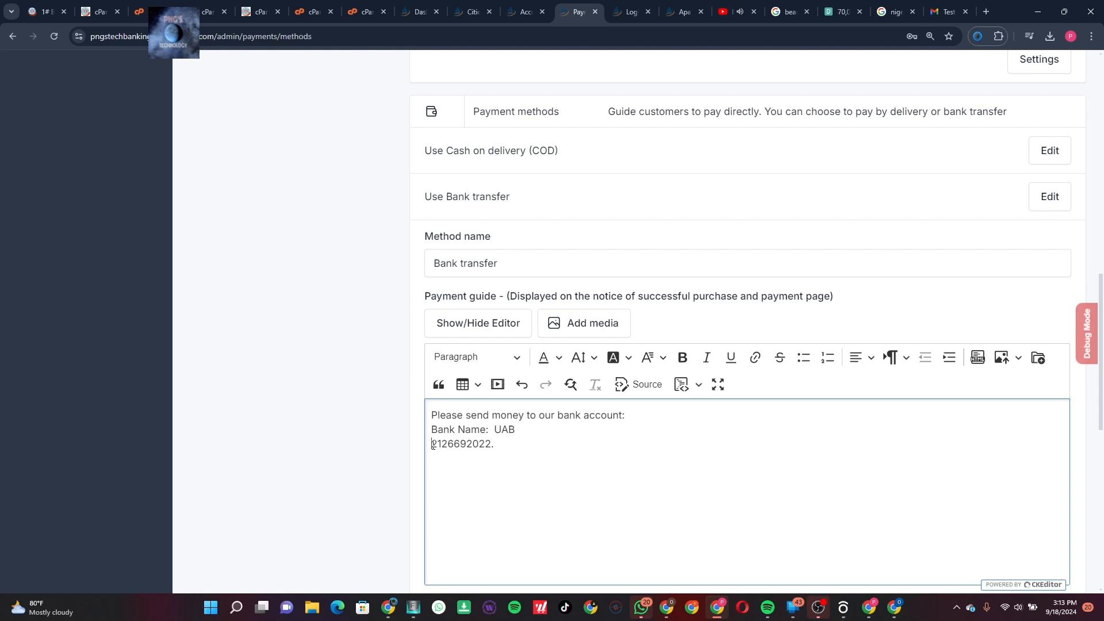
Step: Label the account number line in the payment guide "Acct Numb:"
click(433, 446)
text(Accot)
key(BackSpace)
key(BackSpace)
text(t Nu)
text(mb:)
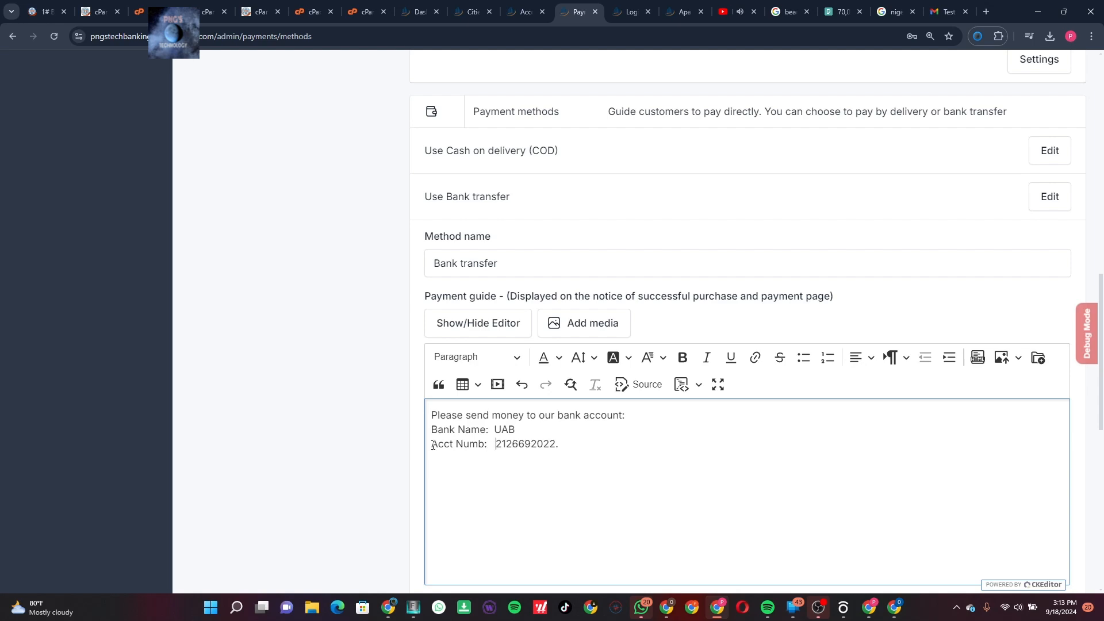
Step: Insert an "Acct Name:" line with the account holder's name between the bank name and account number lines
click(518, 430)
key(Return)
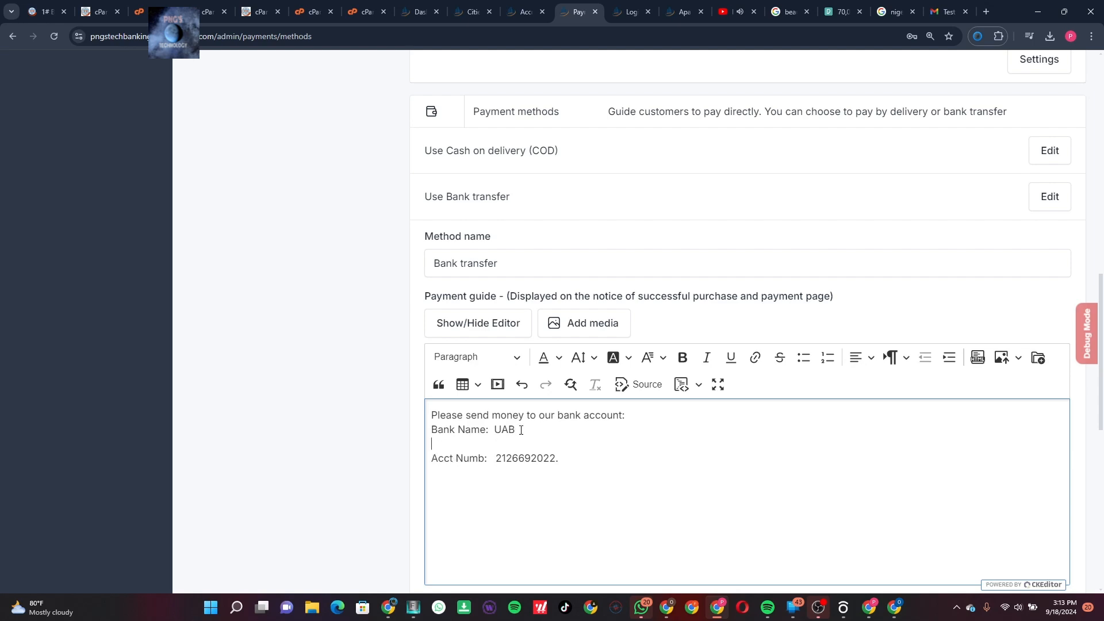
text(Acct Nakme: Prosper)
click(474, 443)
key(BackSpace)
click(490, 443)
click(494, 430)
click(495, 443)
key(ctrl+z)
key(ctrl+z)
Step: Save the updated Bank transfer payment method with all countries kept available
scroll(929, 331, down, 4)
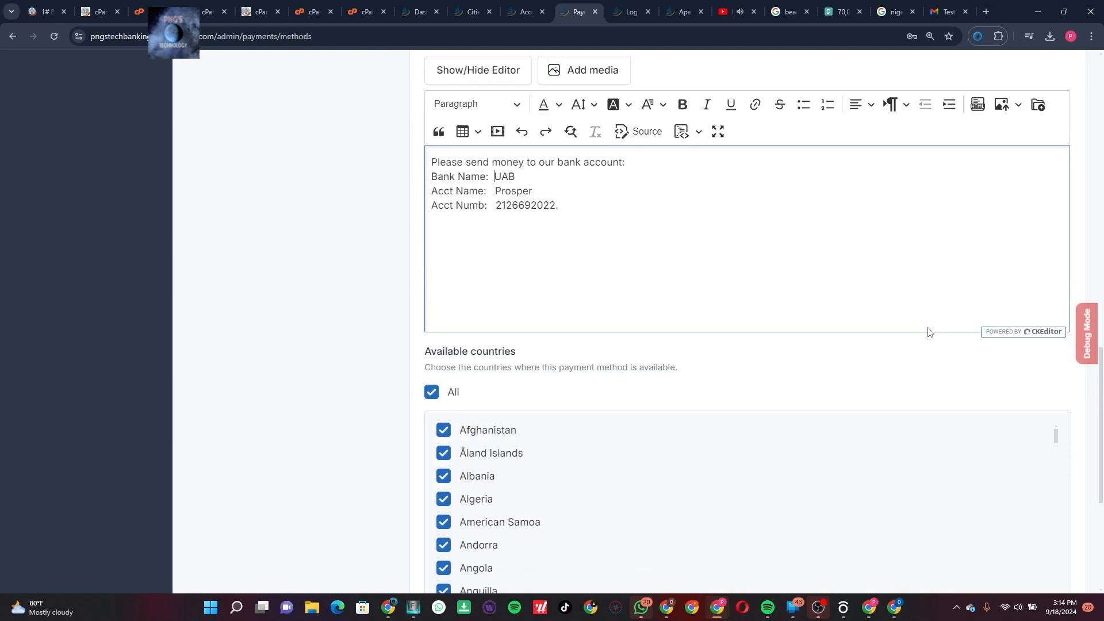
scroll(928, 331, down, 2)
scroll(929, 331, down, 3)
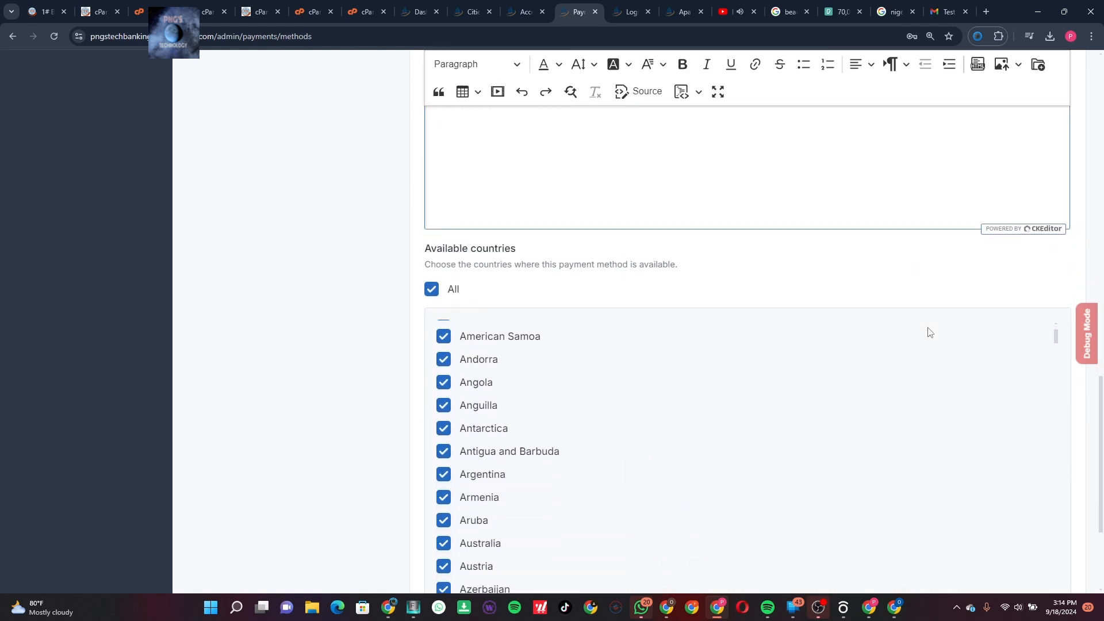
scroll(810, 288, down, 3)
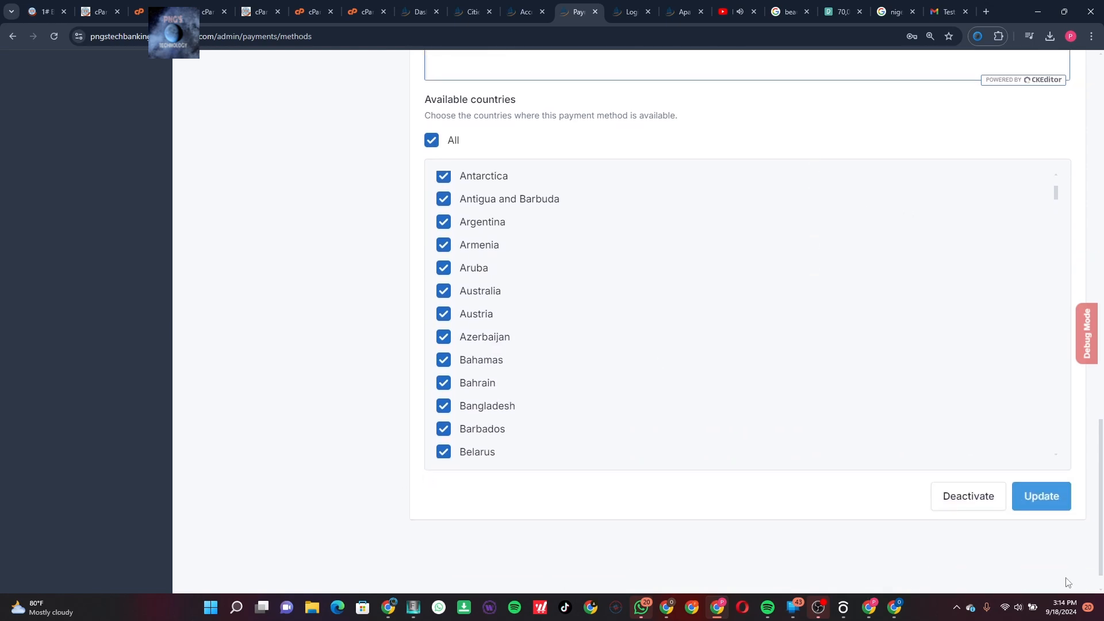
click(1044, 498)
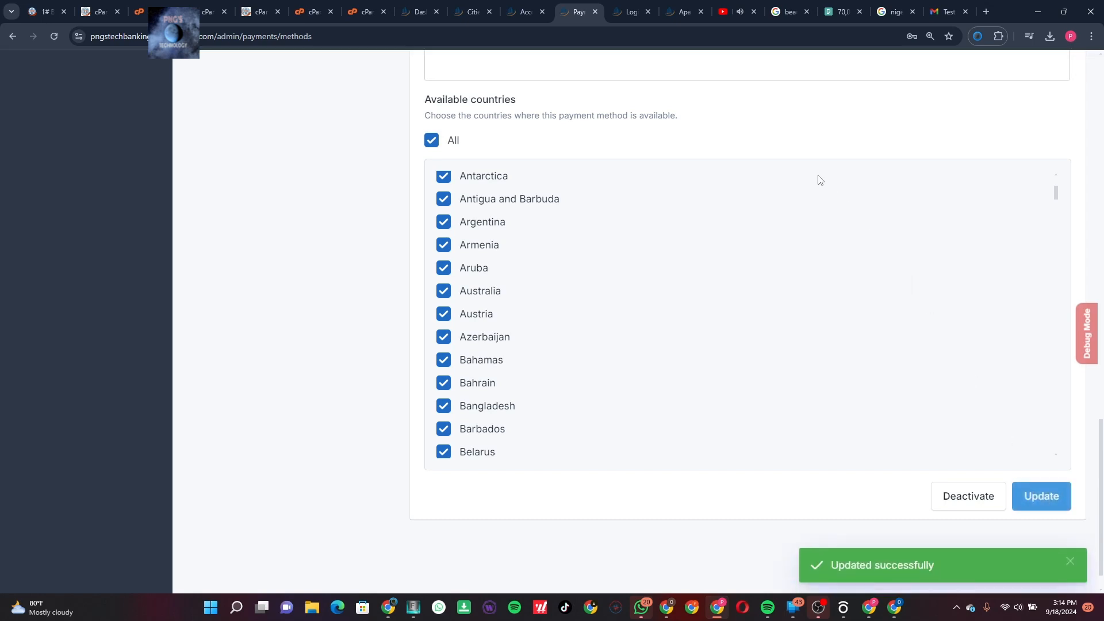
Step: Switch to the customer account's Chrome window and reload the Single Post checkout to check the Bank transfer instructions
mouse_move(804, 592)
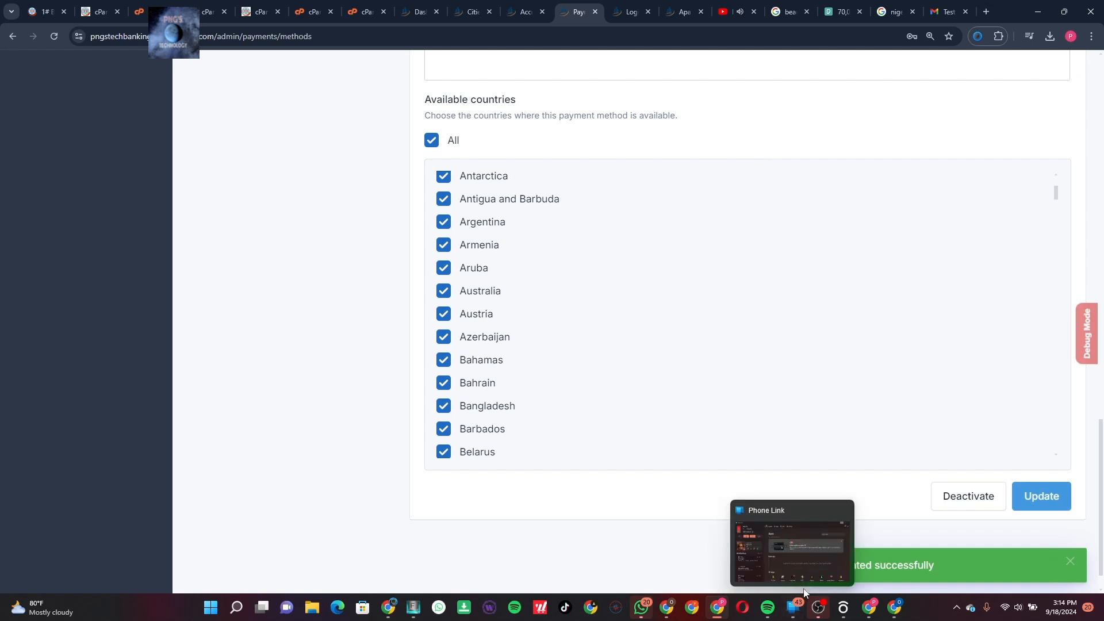
click(868, 613)
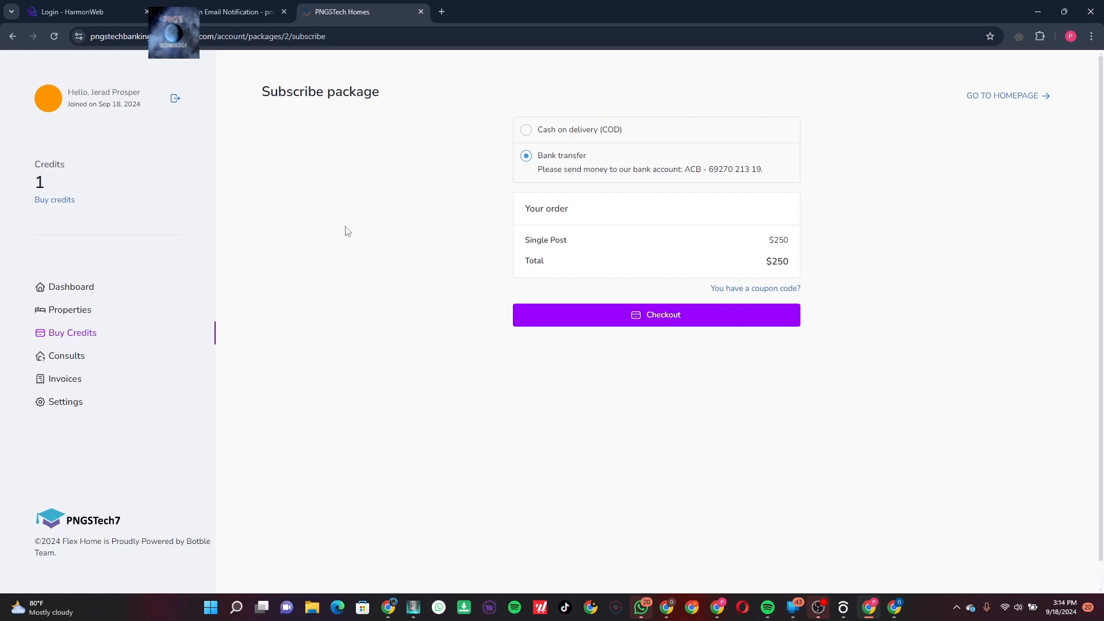
click(55, 41)
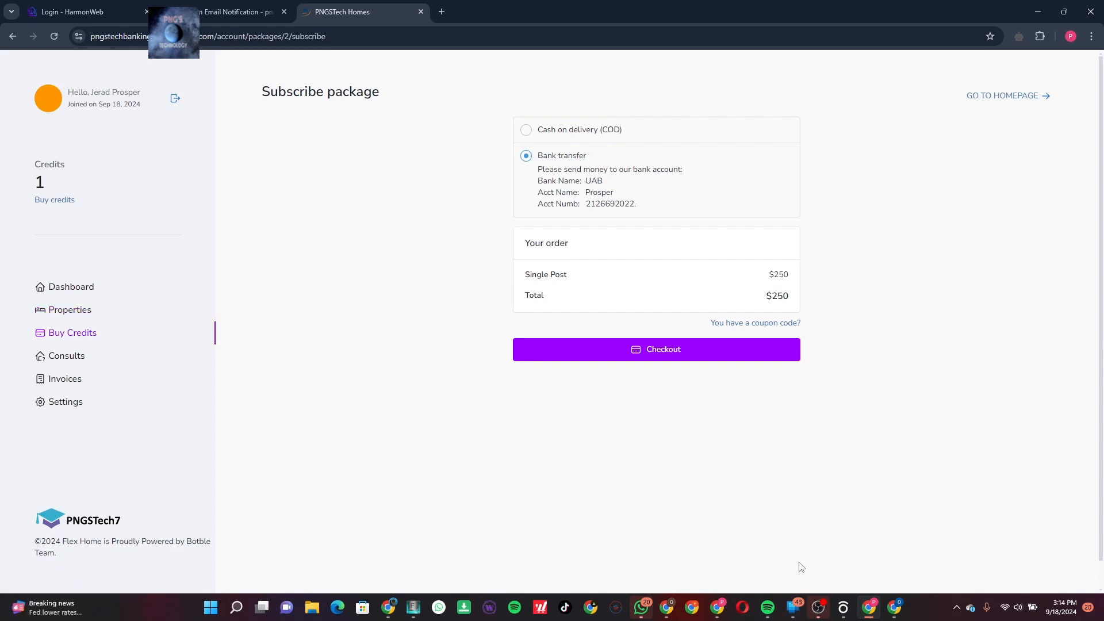
click(819, 607)
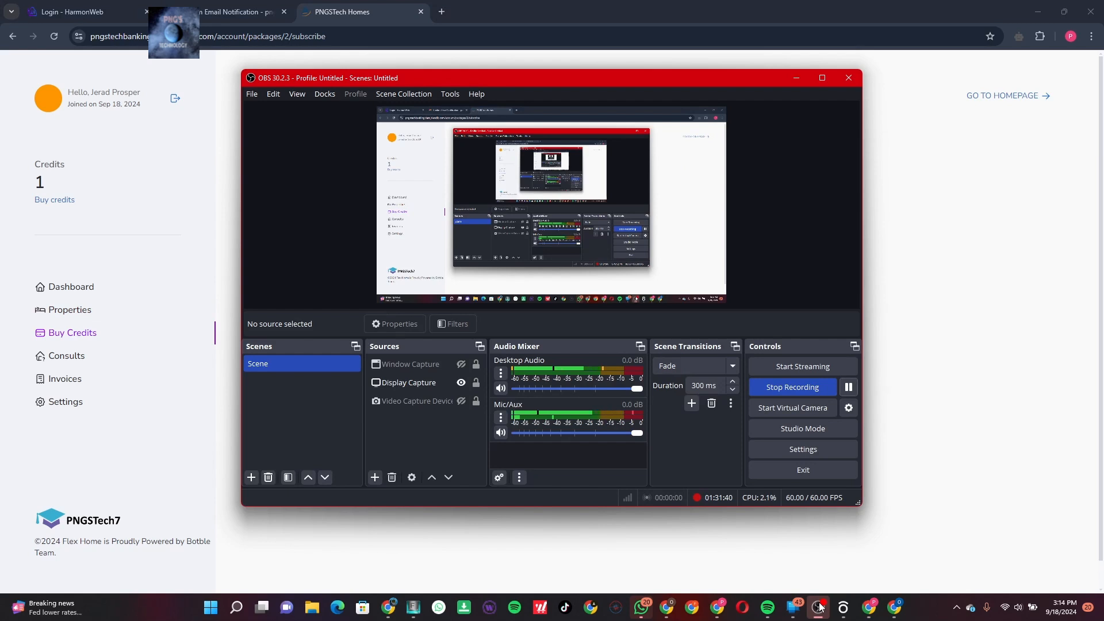
click(818, 607)
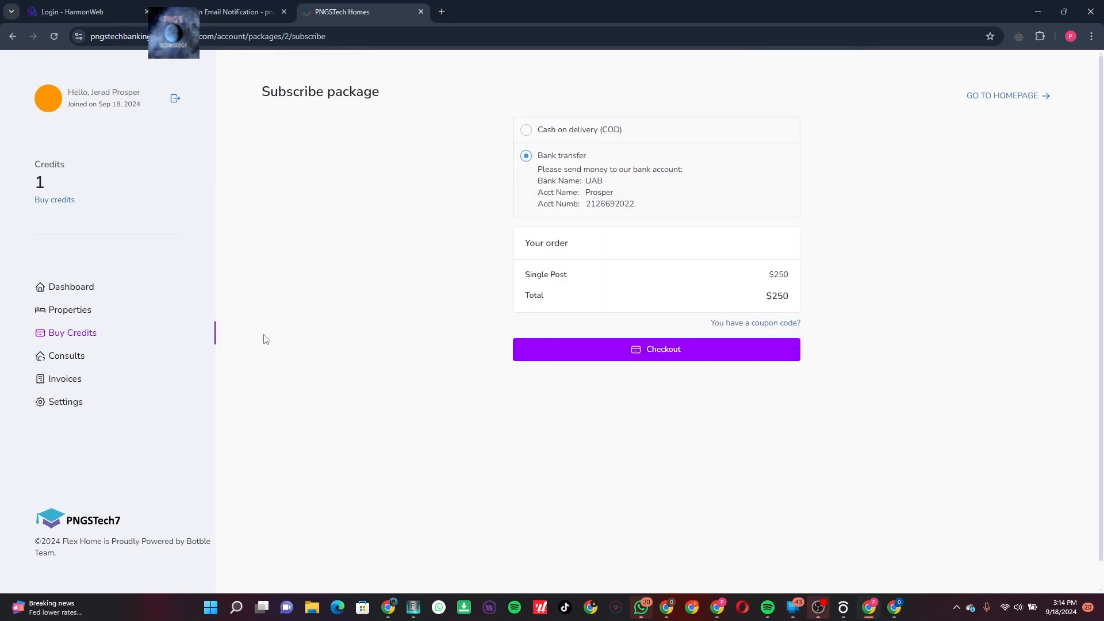
click(77, 360)
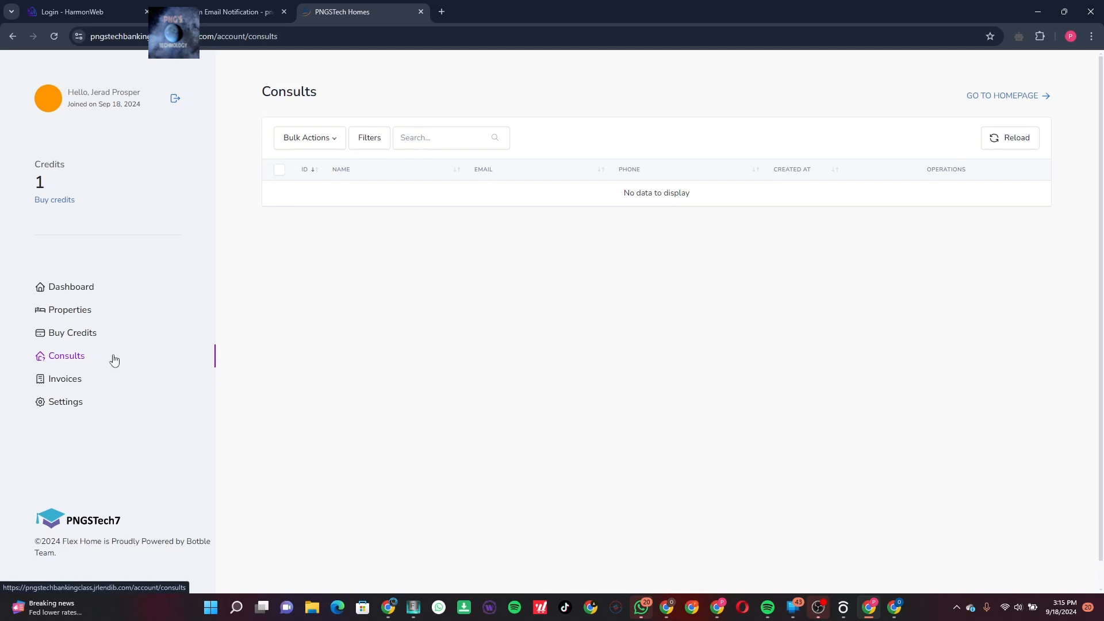
Step: Go to the site's homepage, subscribe to the newsletter with the saved email address, and close the popup
click(92, 521)
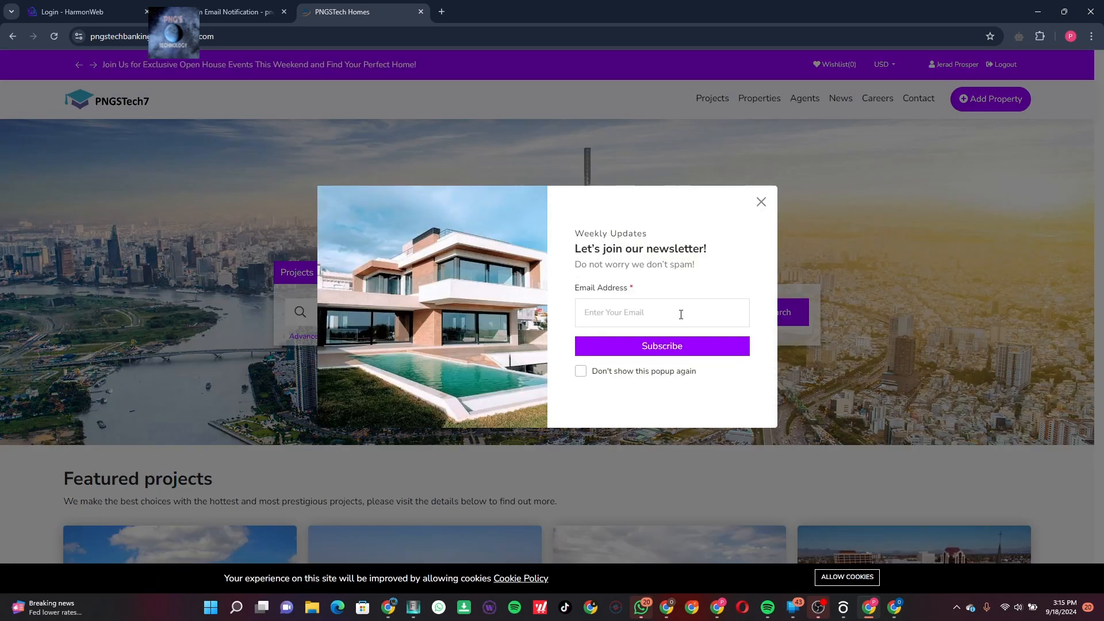
click(680, 314)
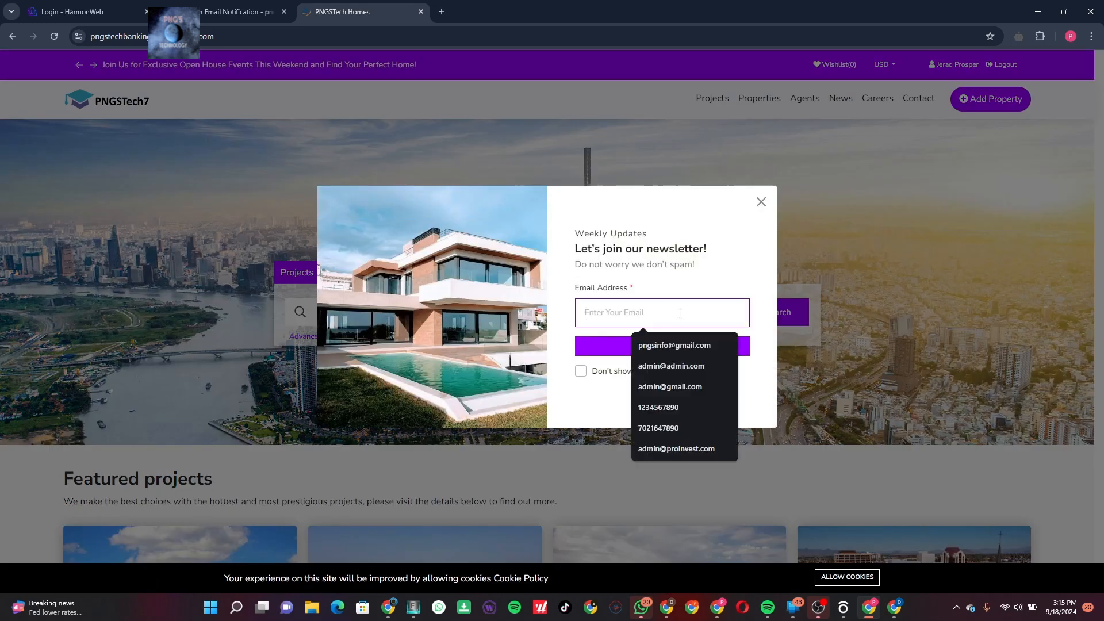
click(680, 355)
click(635, 349)
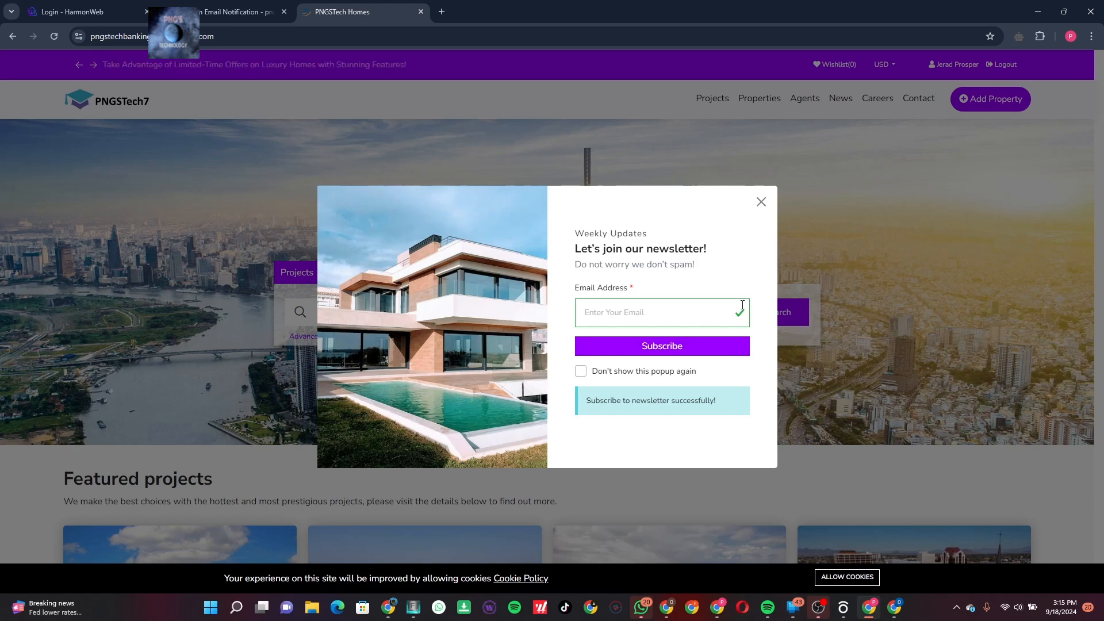
click(761, 202)
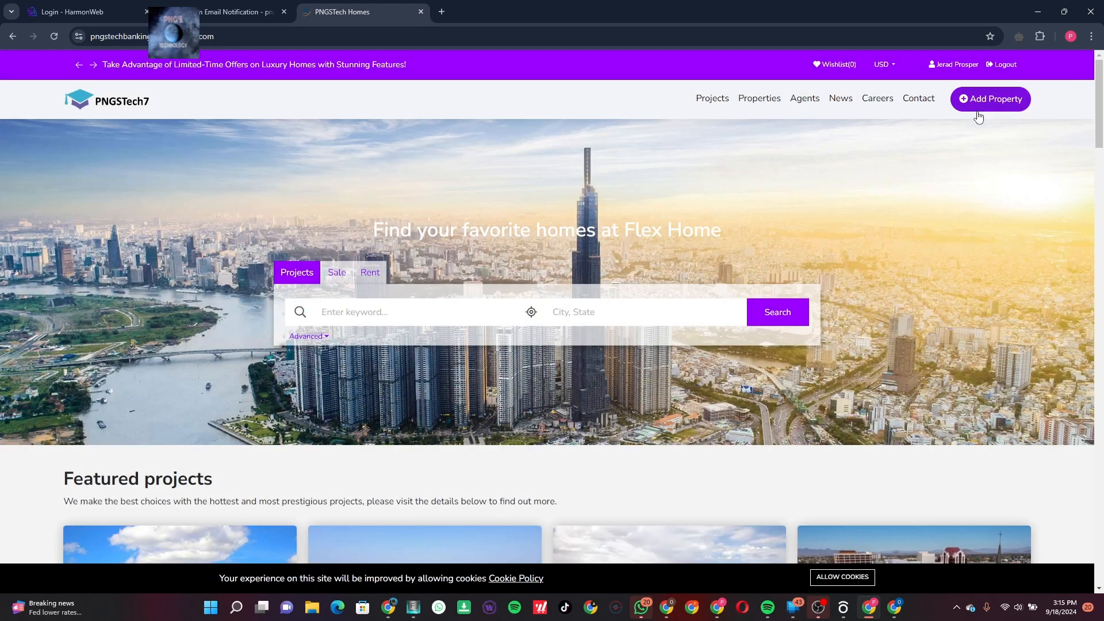
Step: Start a new property listing from the customer account and name it "PNG Villa"
click(993, 99)
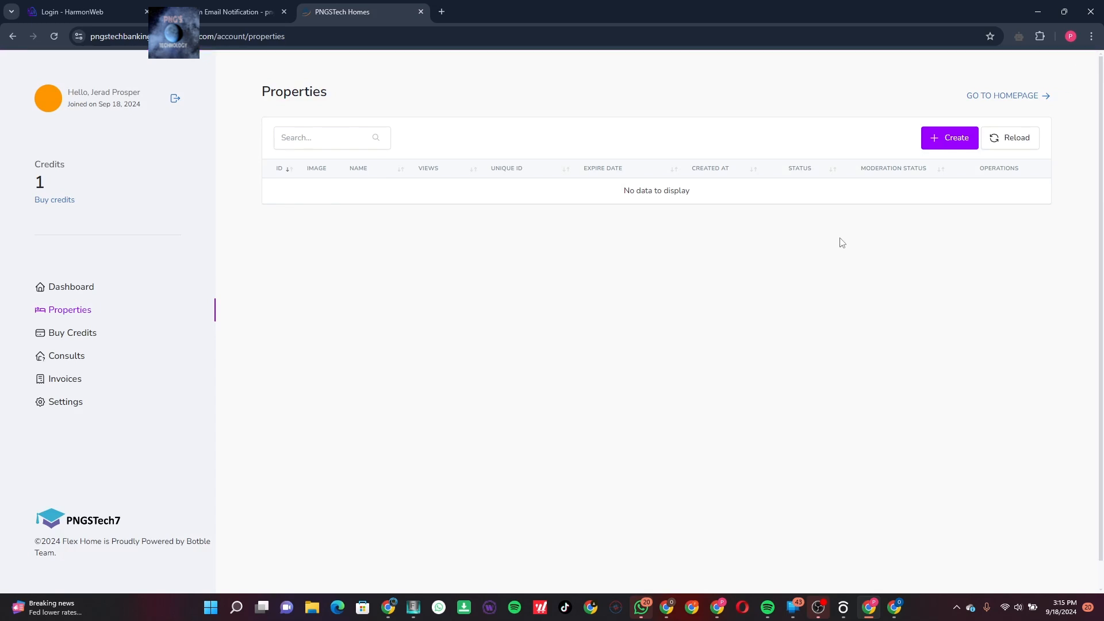
click(940, 138)
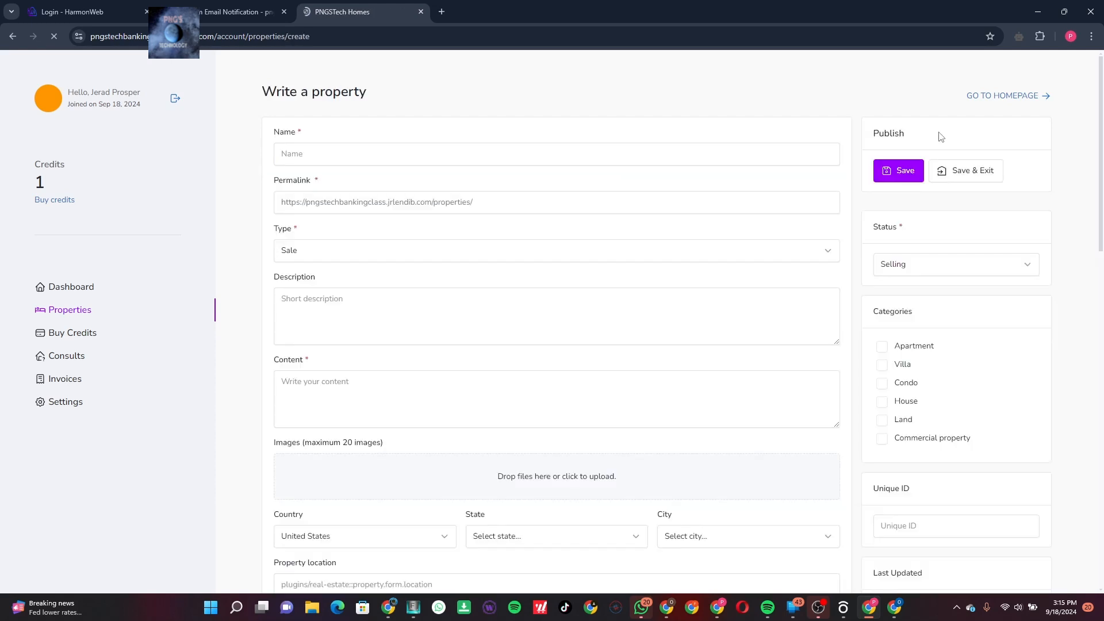
click(744, 153)
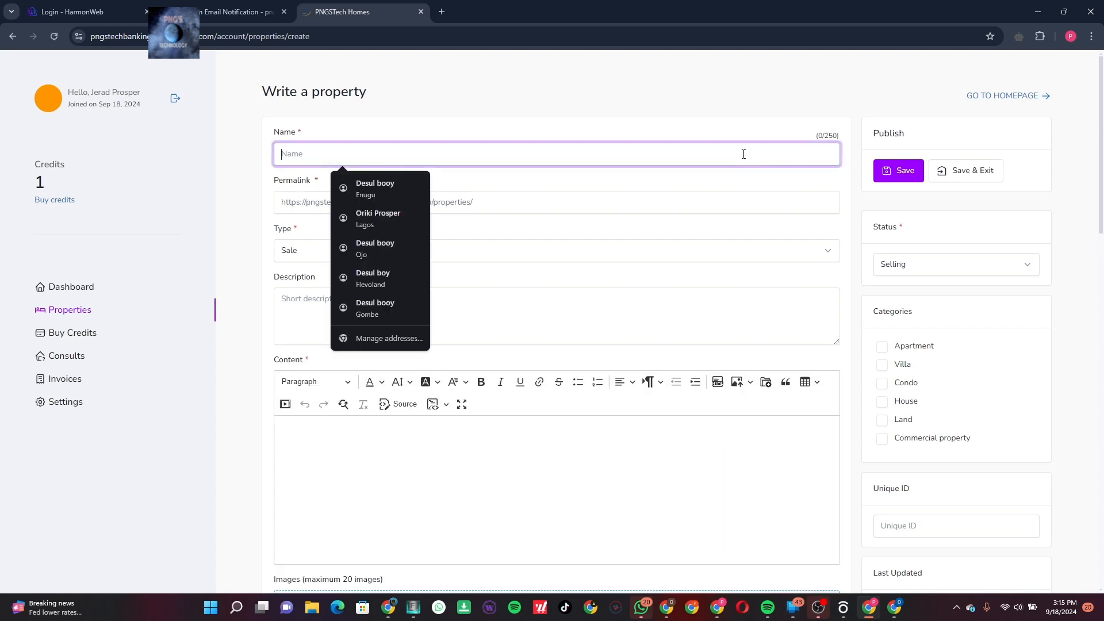
text(P)
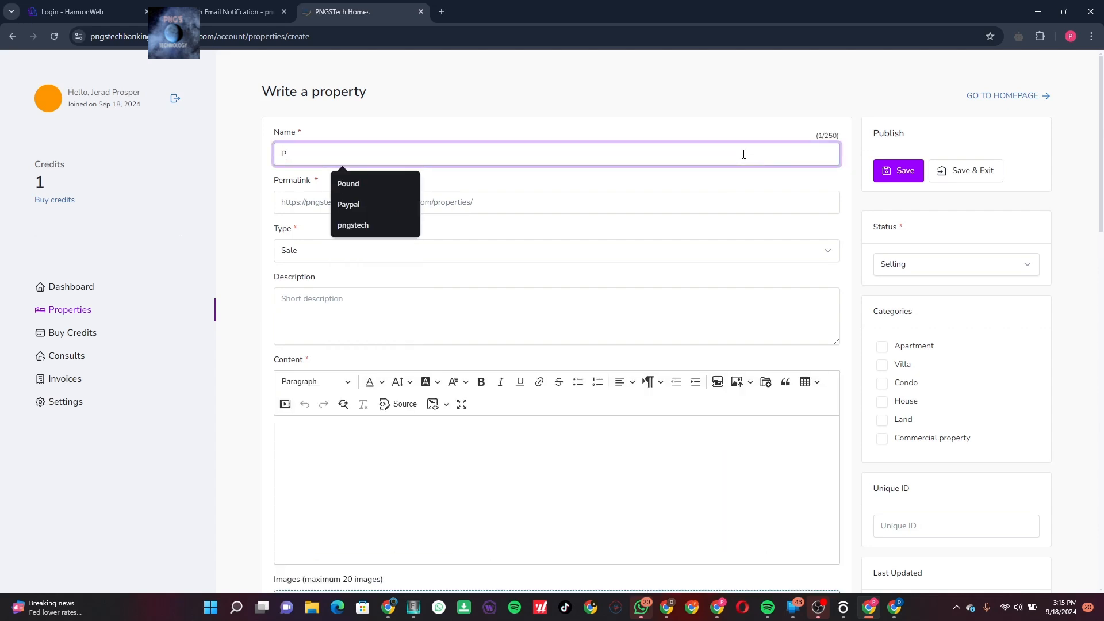
text(NG Villa)
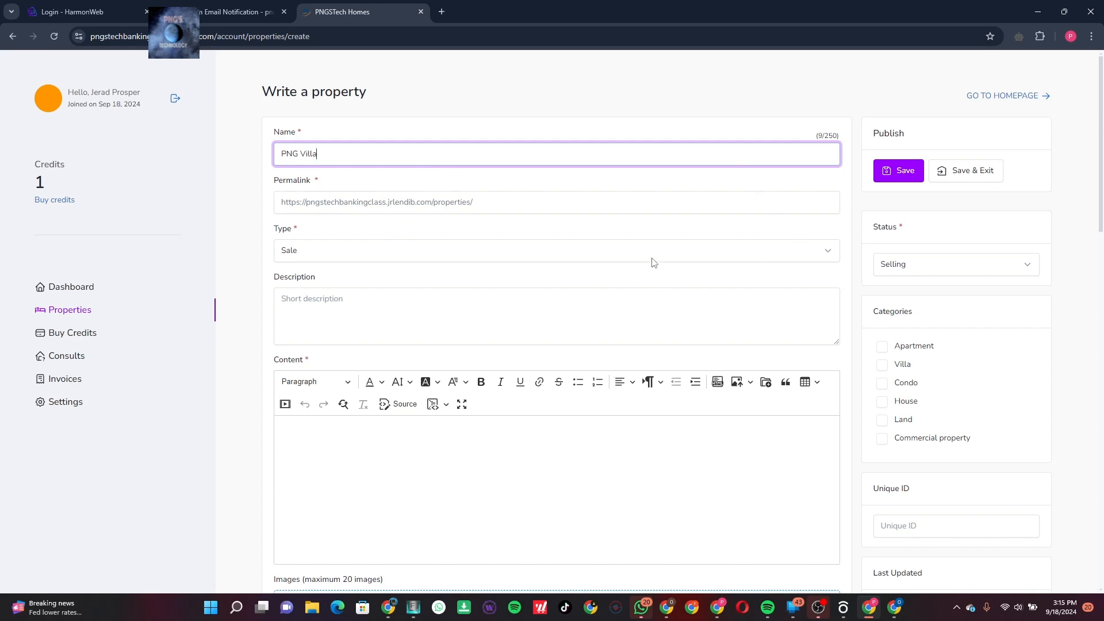
Step: Enter "The most worthy home in the city" as the property's short description
click(645, 308)
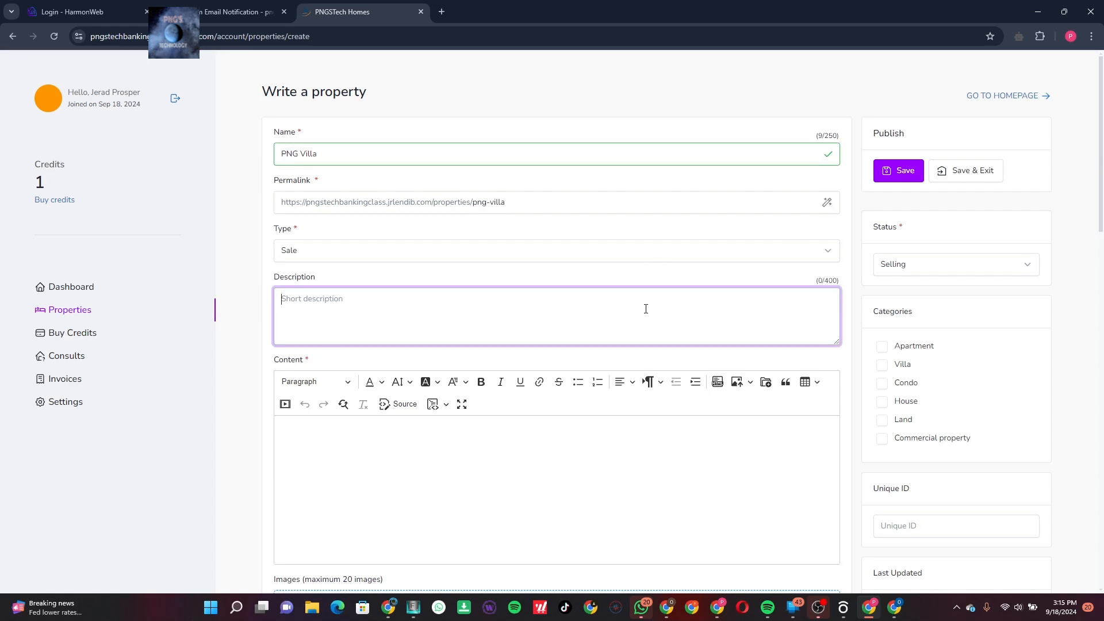
text(The most)
key(ctrl+plus)
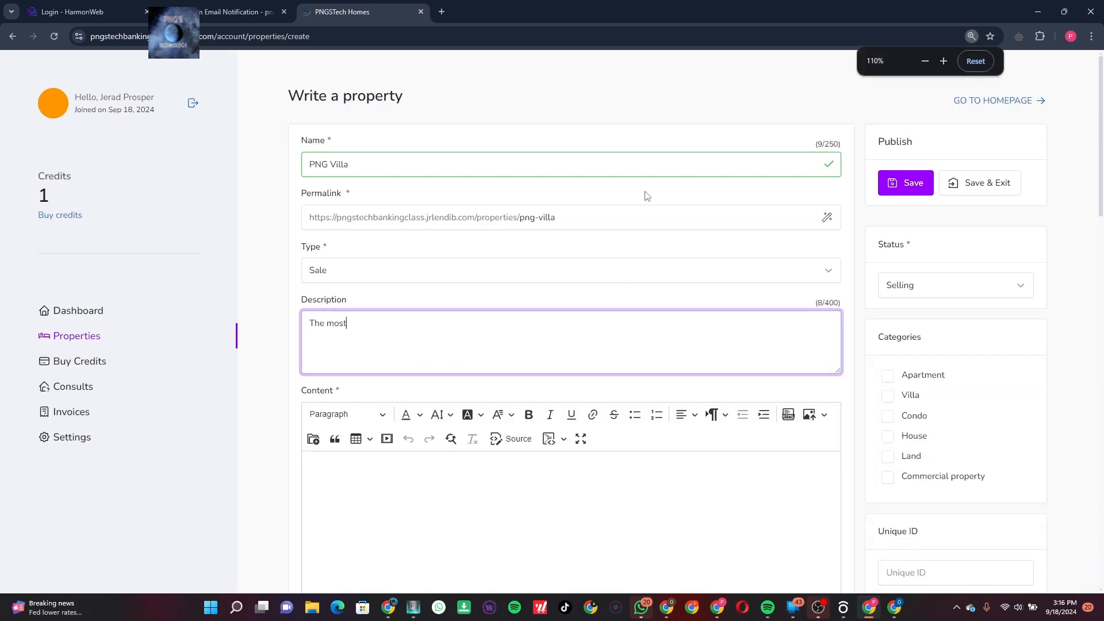
key(ctrl+plus)
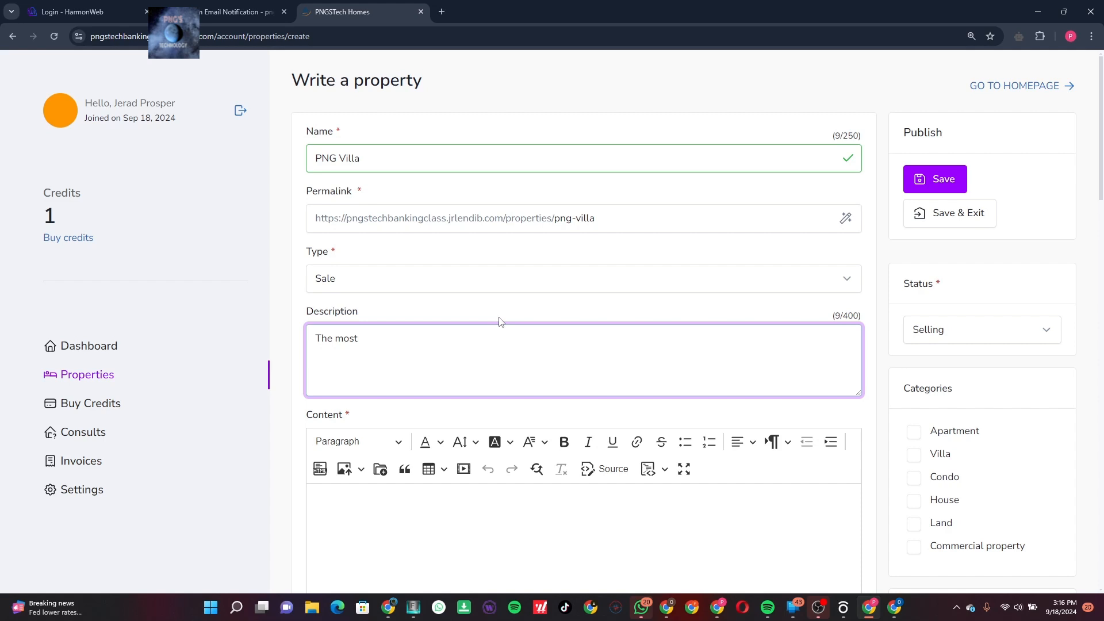
text(worty home in the city)
click(378, 339)
text(h)
Step: Copy the short description into the property's Content field and assign the Villa and Apartment categories
key(ctrl+a)
key(ctrl+c)
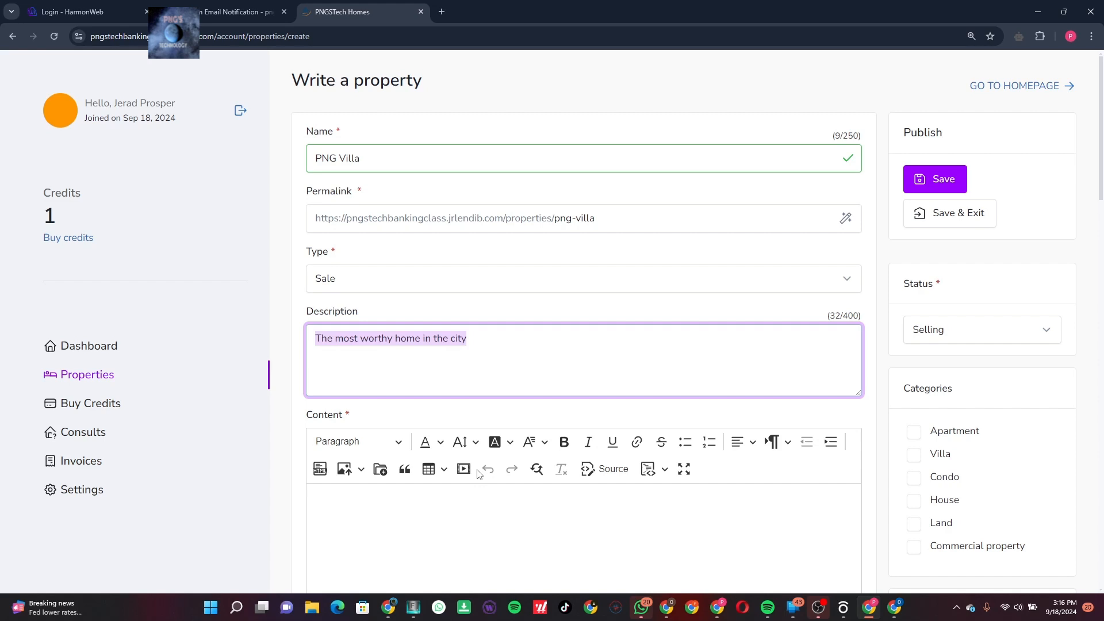
click(459, 543)
key(ctrl+v)
scroll(500, 536, down, 1)
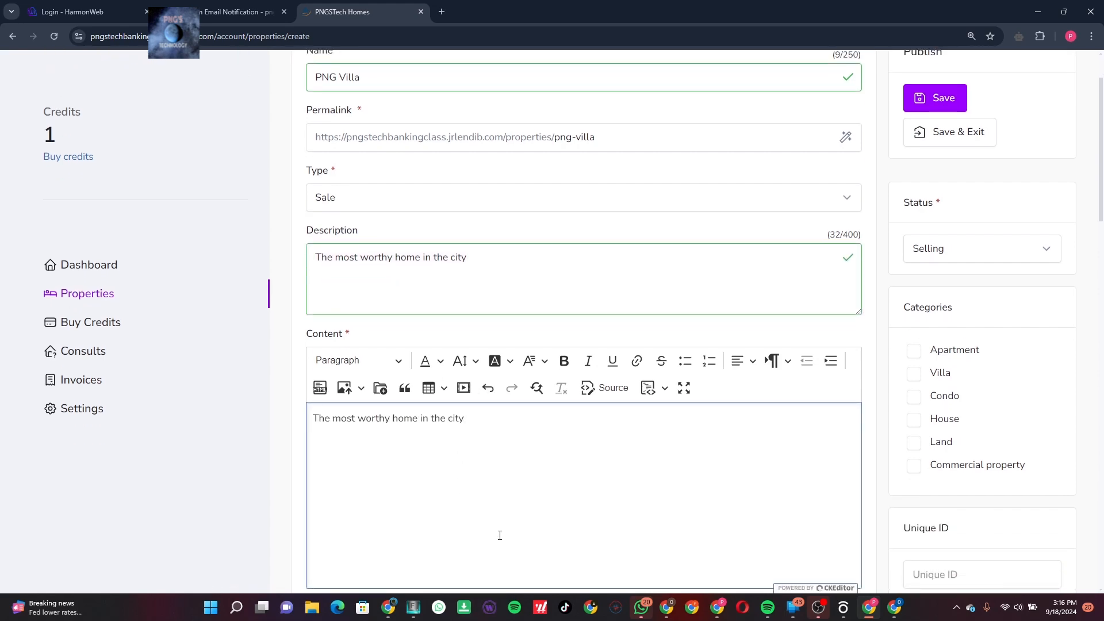
click(913, 373)
click(915, 352)
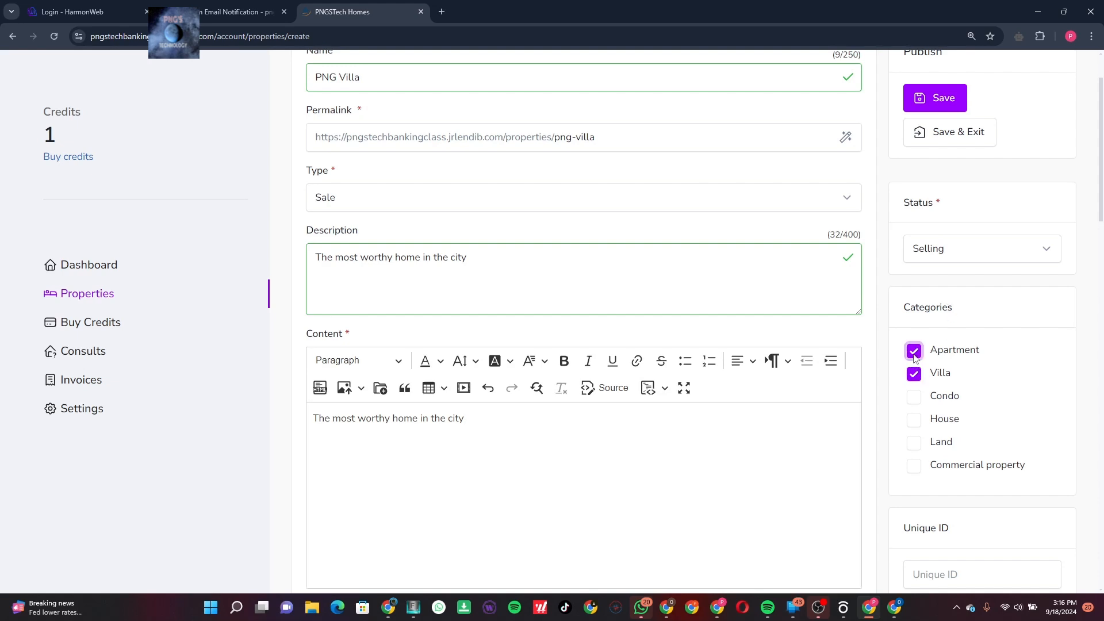
Step: Upload the image large-home-389271_640 from the Downloads folder to the property's images
scroll(789, 476, down, 3)
scroll(789, 482, down, 2)
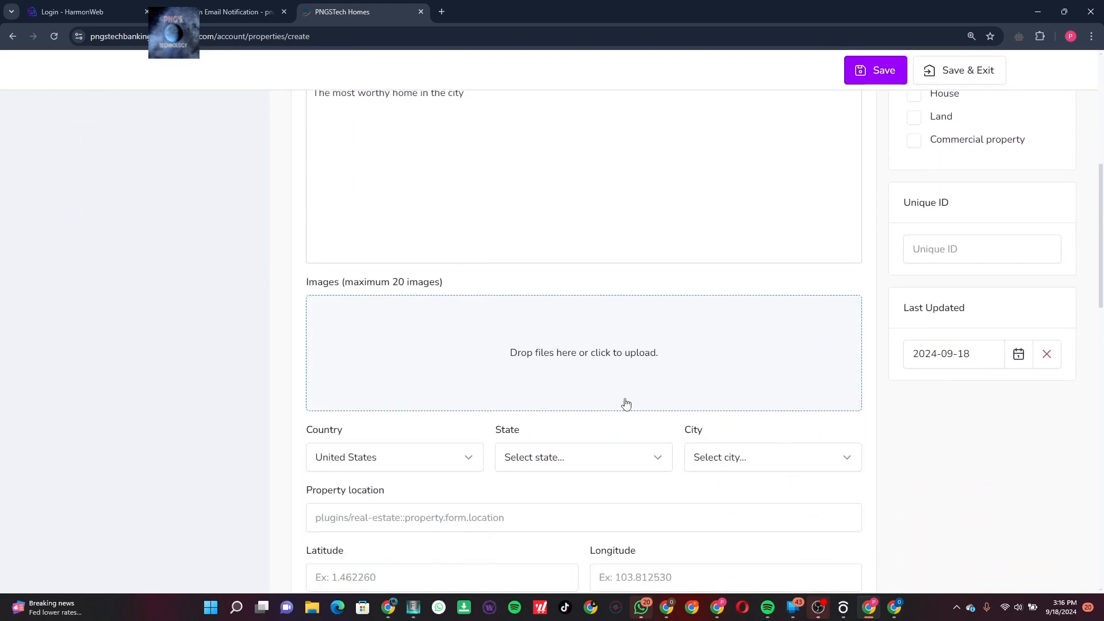
click(512, 308)
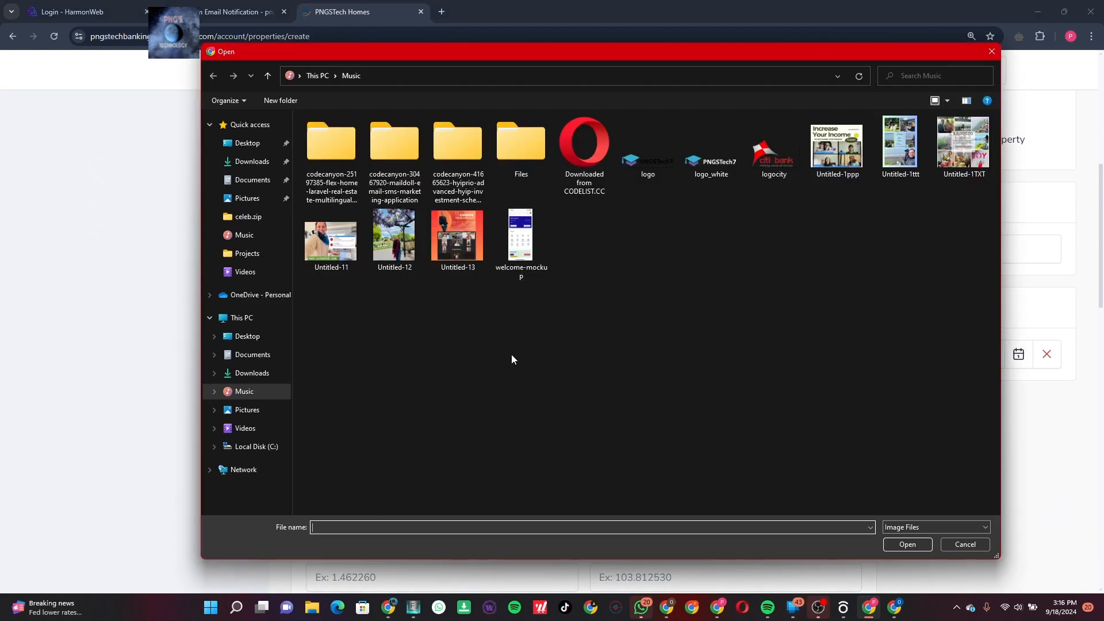
click(253, 161)
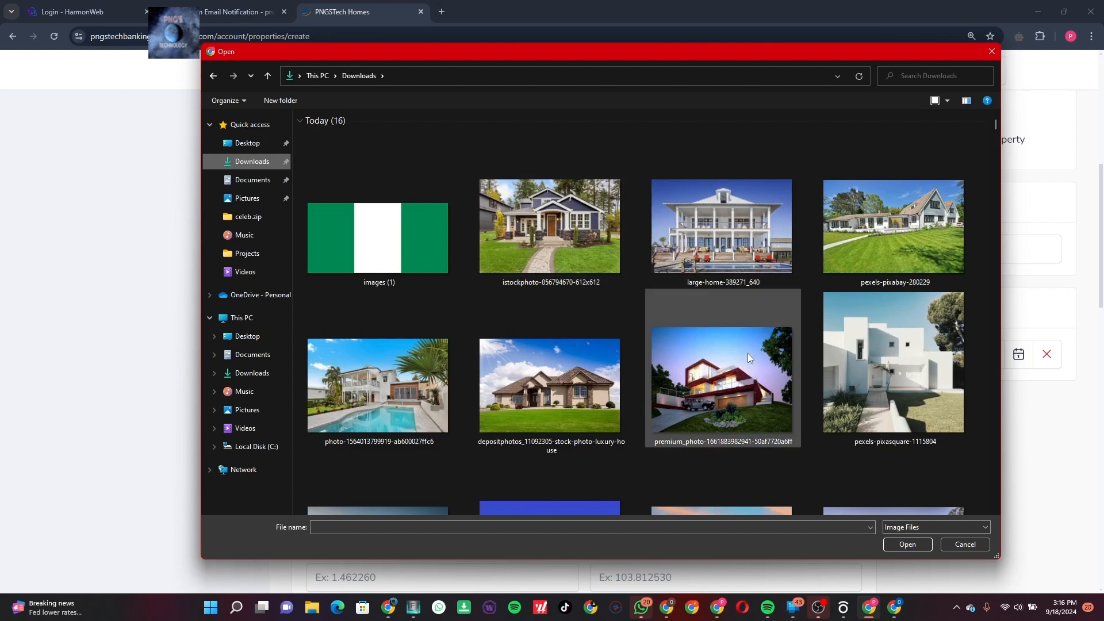
scroll(752, 364, down, 5)
scroll(752, 364, up, 2)
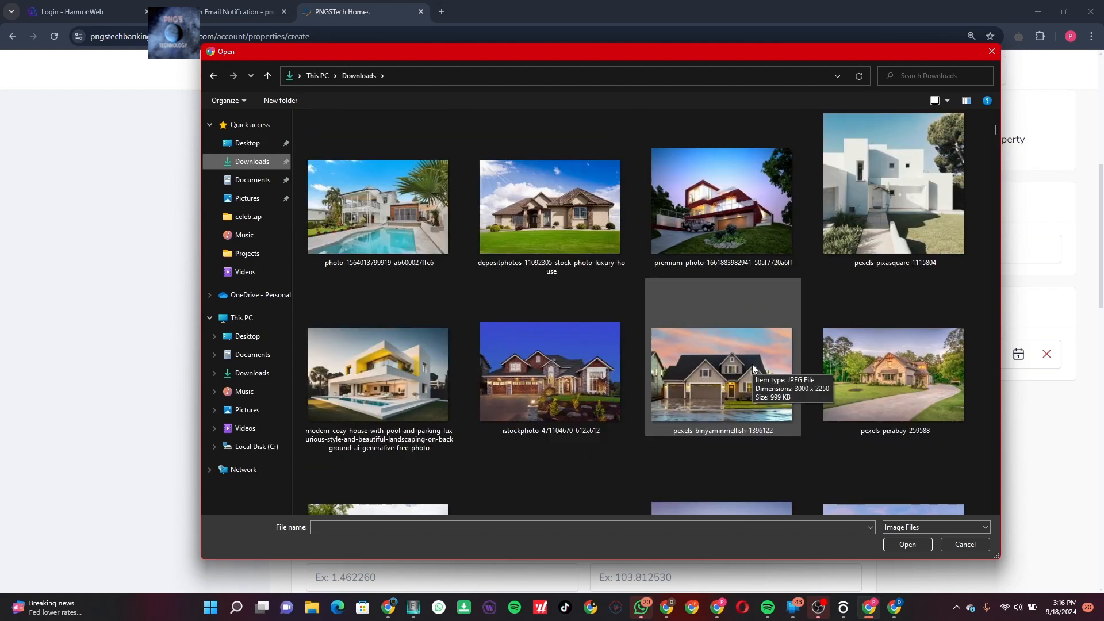
scroll(752, 364, up, 3)
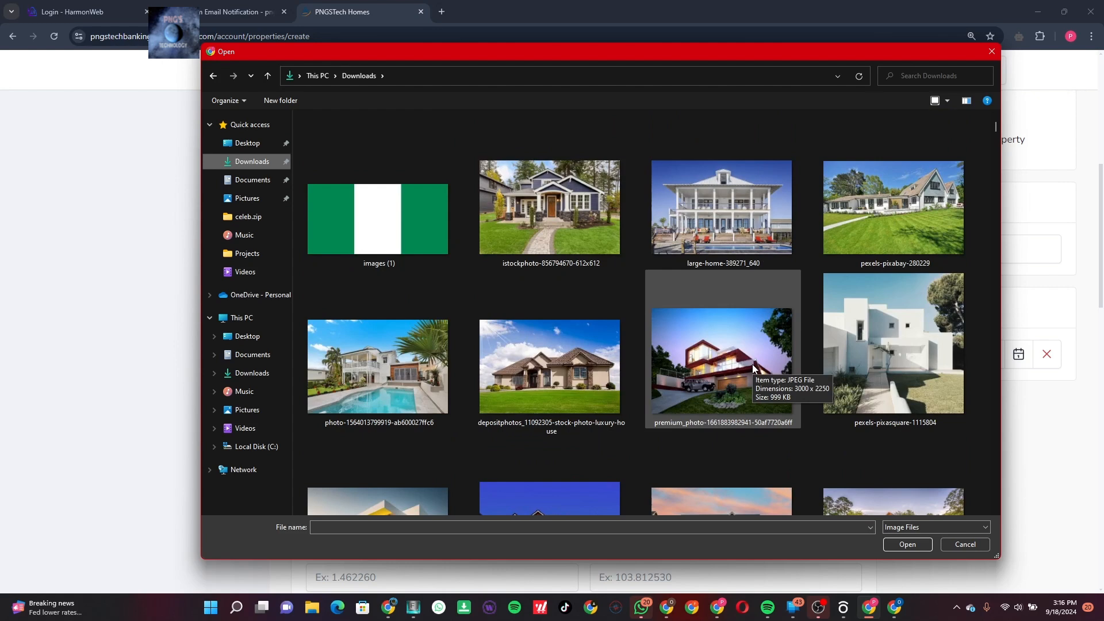
double_click(712, 234)
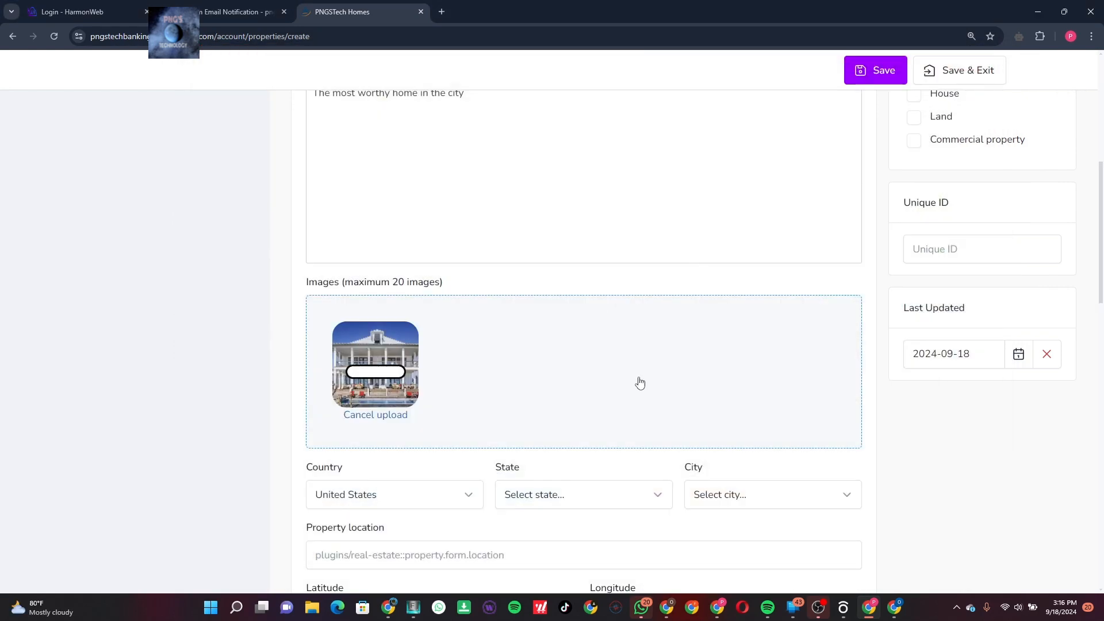
Step: Keep United States as the property's country and set its state to California and city to Bakersfield
scroll(641, 382, down, 2)
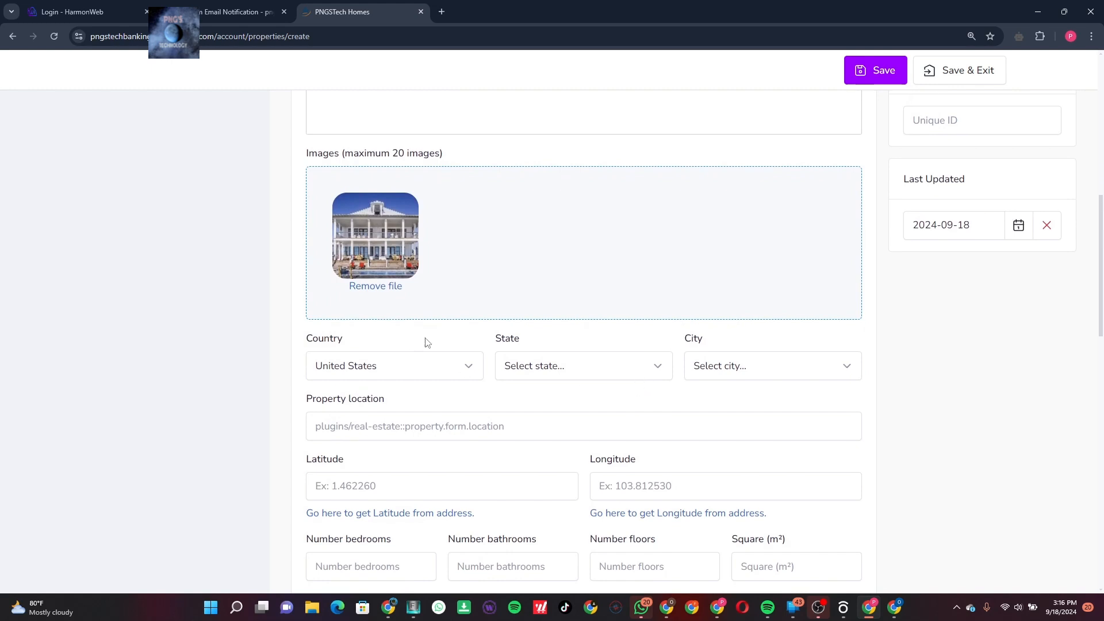
click(457, 369)
click(457, 369)
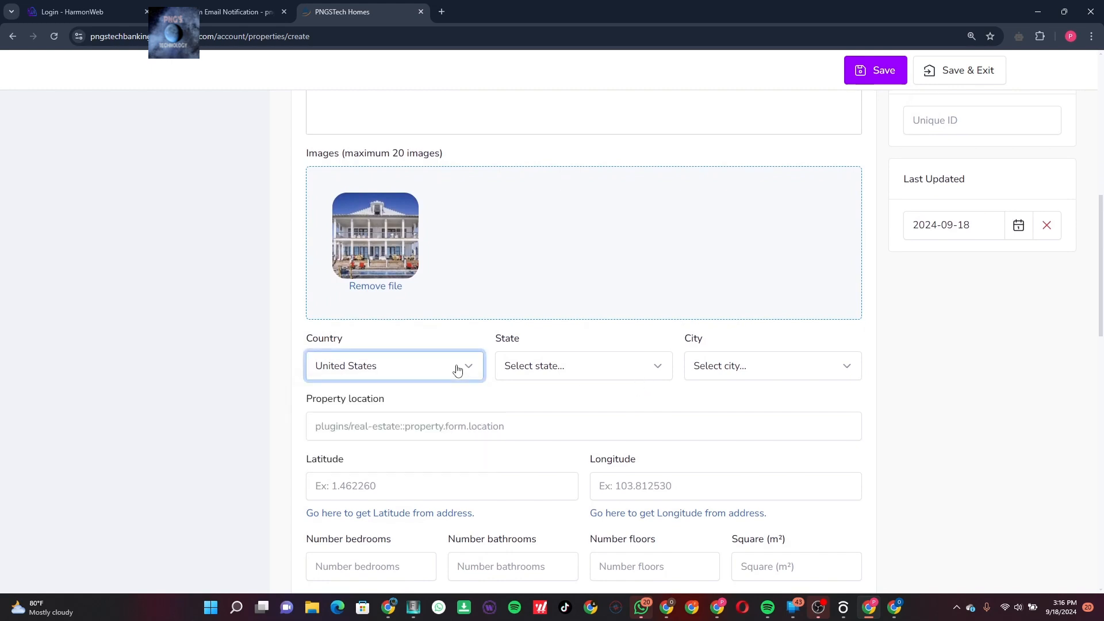
click(525, 374)
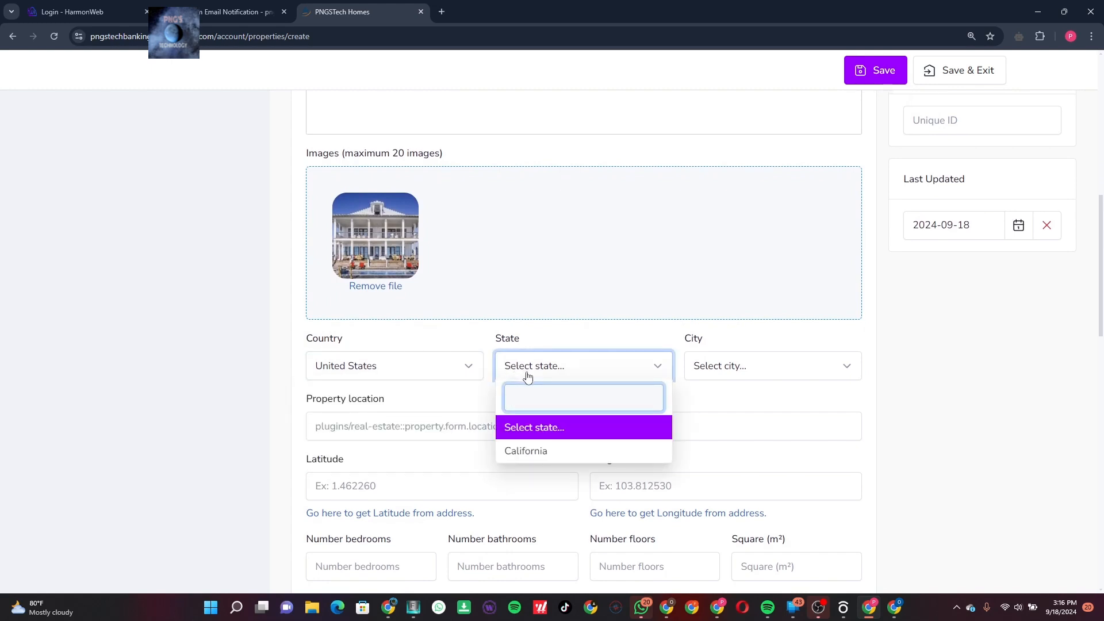
click(542, 451)
click(706, 368)
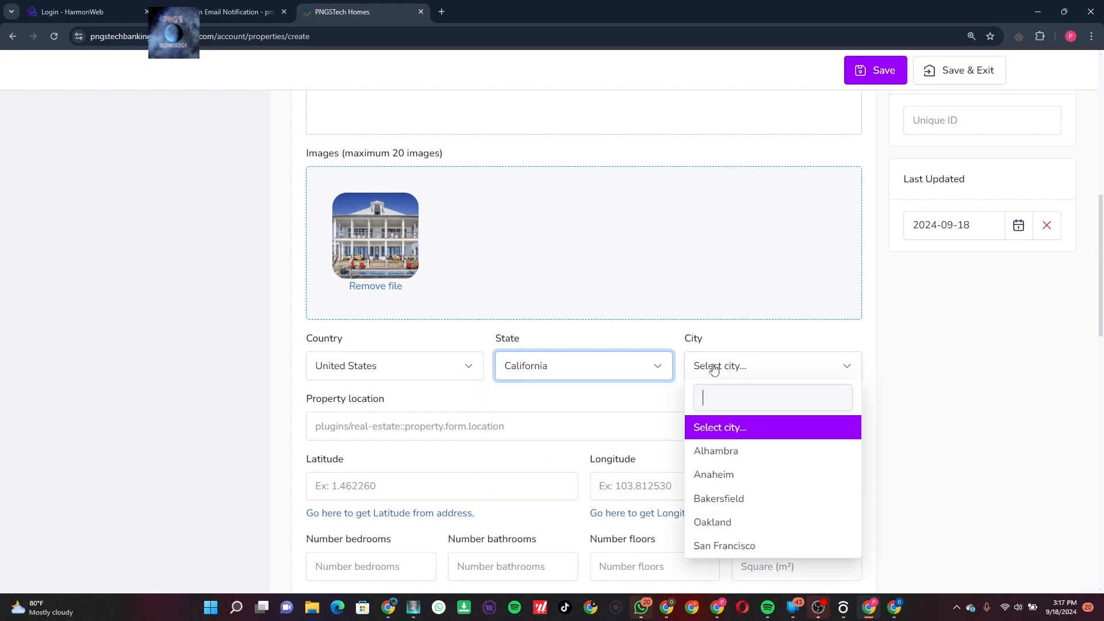
click(737, 505)
Step: Try the saved entries 6.4775° N and 3.5687° E as the property's latitude and longitude
scroll(656, 414, down, 2)
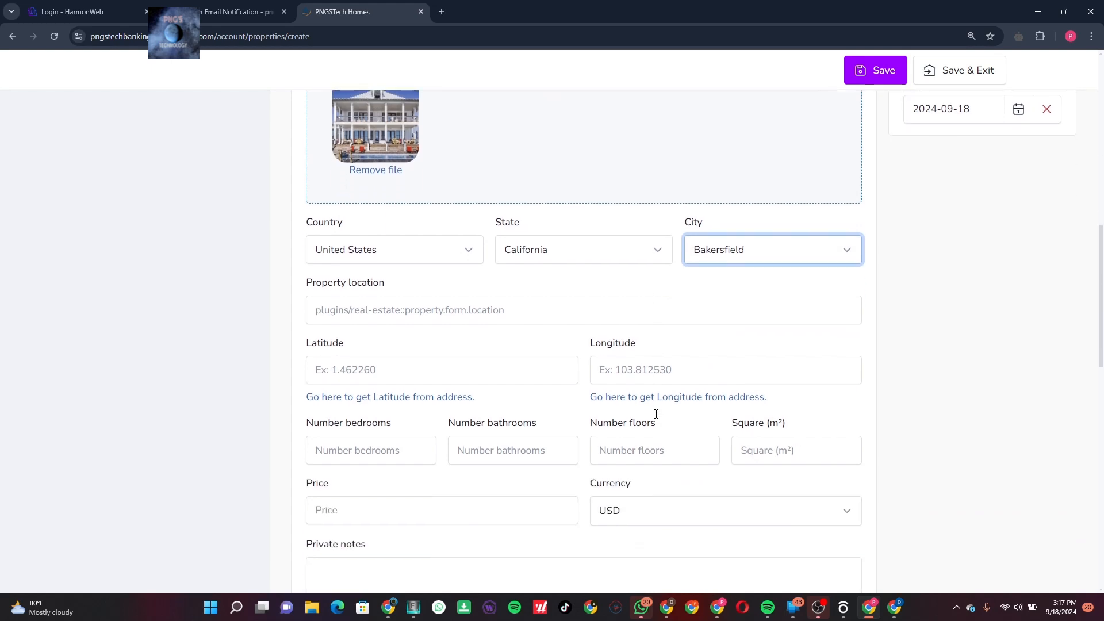
click(480, 375)
click(406, 400)
click(637, 364)
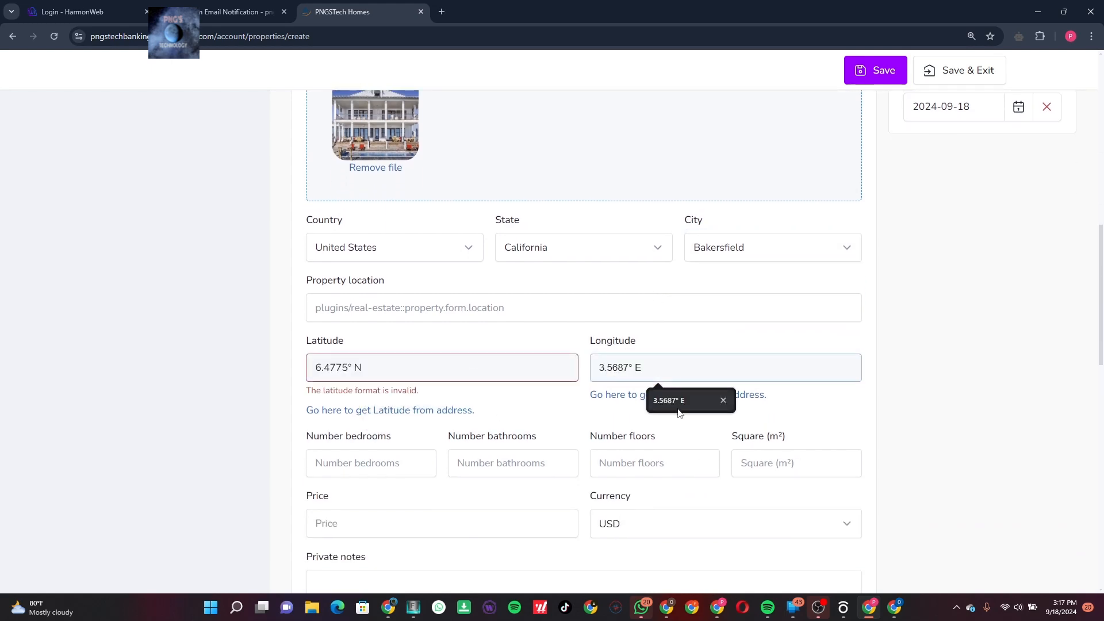
click(671, 402)
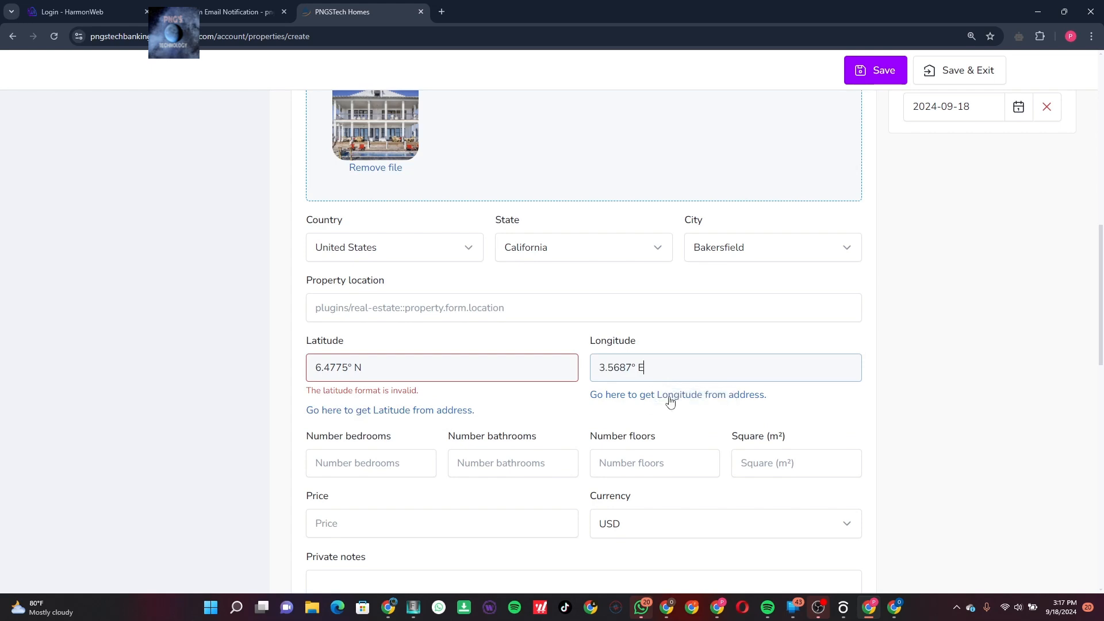
Step: Open the linked LatLong.net address converter and look up the coordinates of Lagos
click(534, 403)
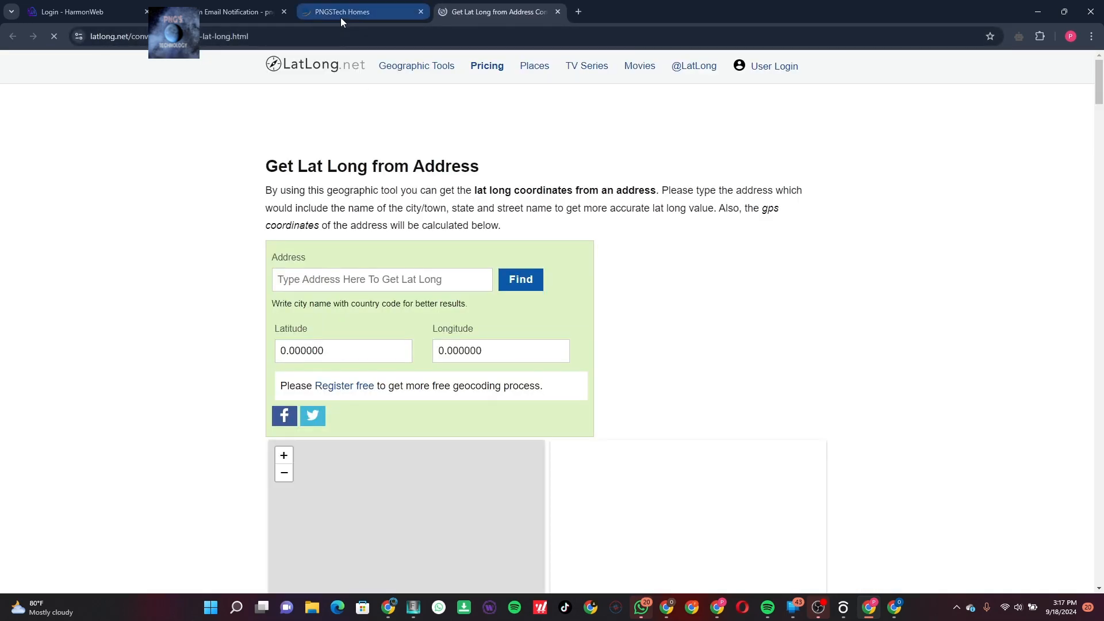
click(340, 16)
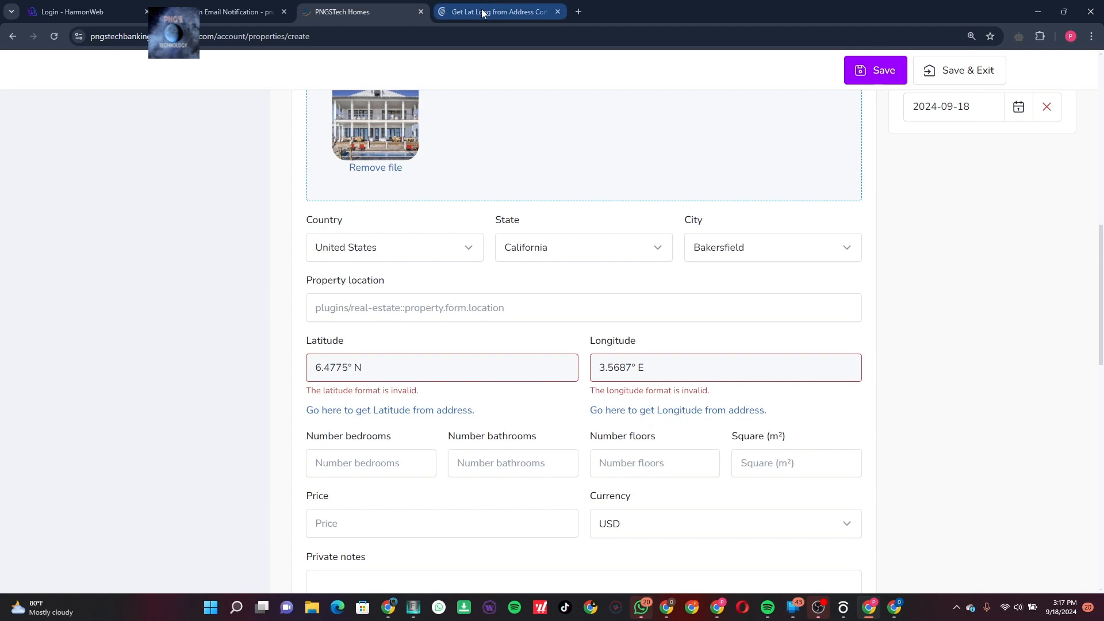
click(481, 12)
click(471, 36)
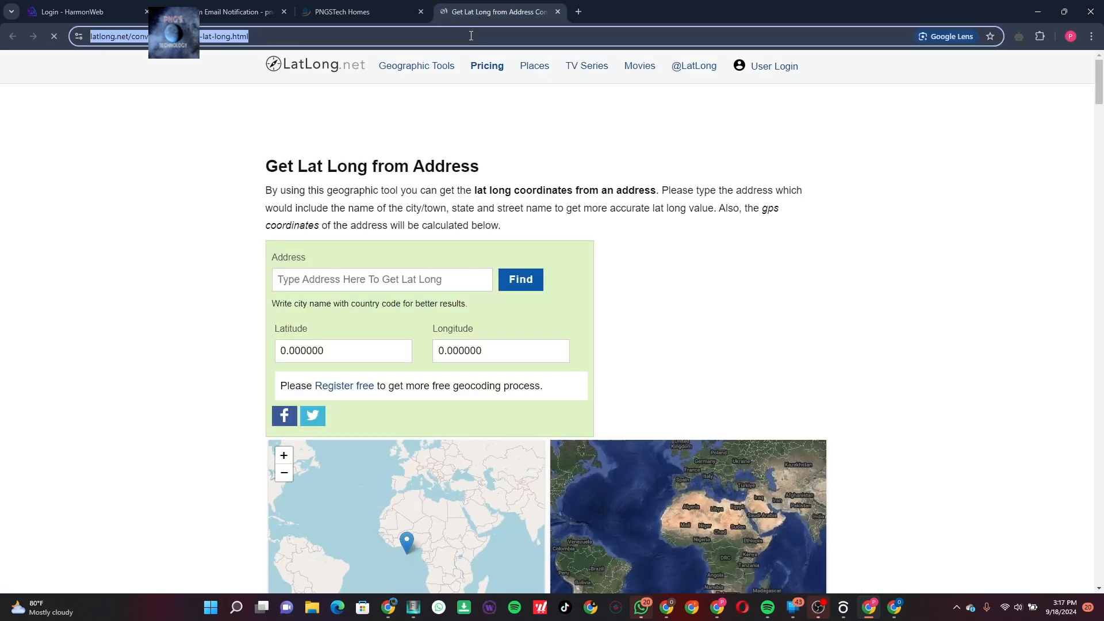
click(421, 278)
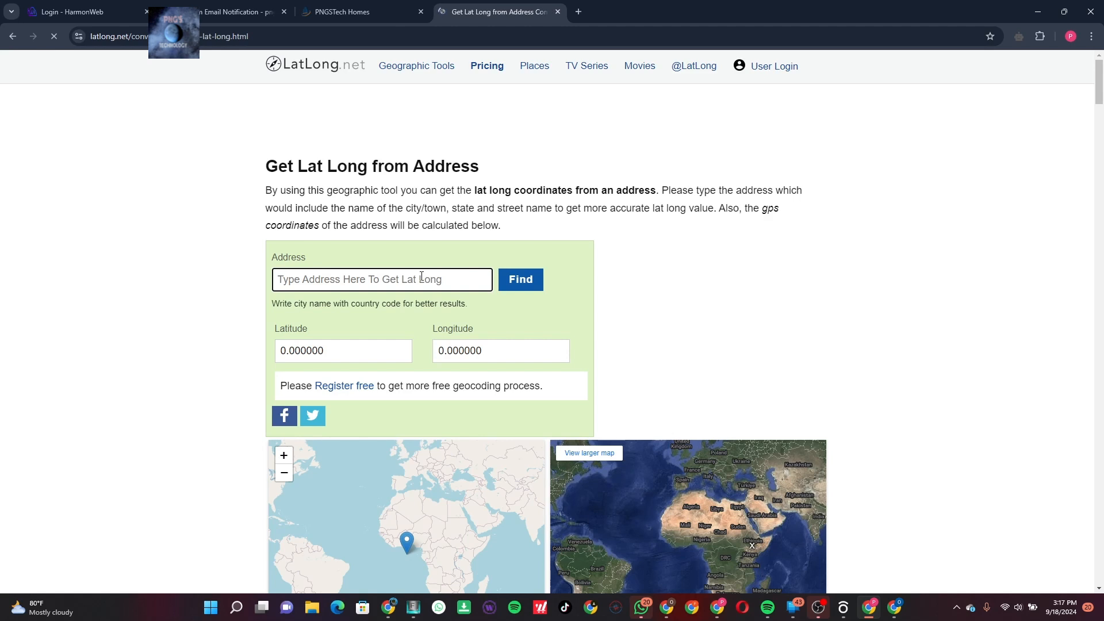
text(Lag)
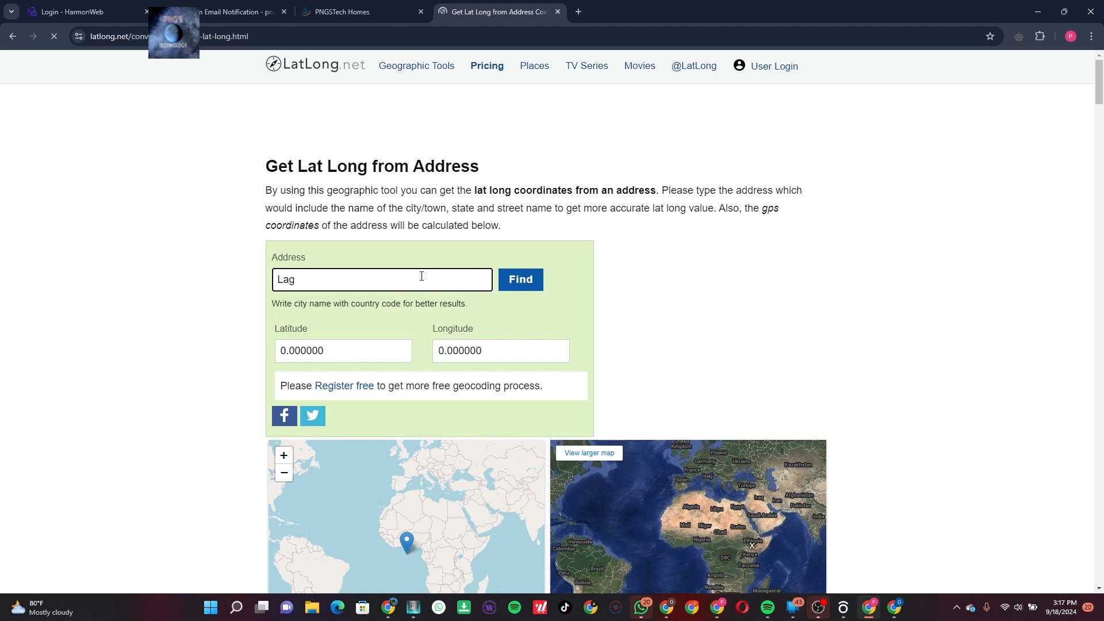
text(os)
click(521, 278)
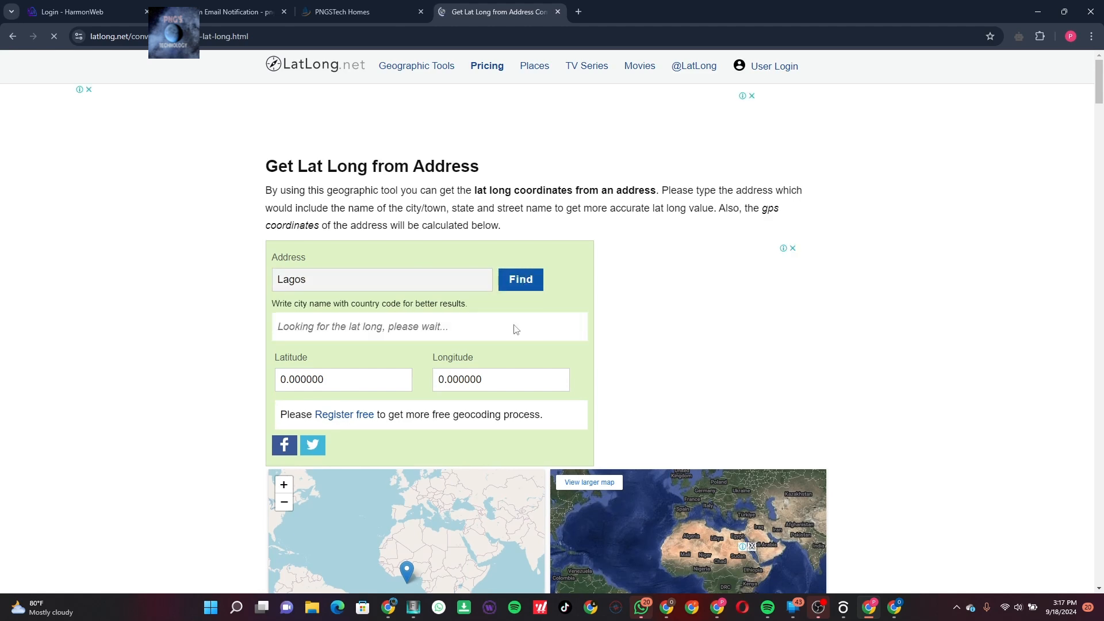
Step: Copy the Lagos latitude 6.524379 from LatLong.net and replace the listing's latitude with it
drag(352, 351, 277, 341)
key(ctrl+c)
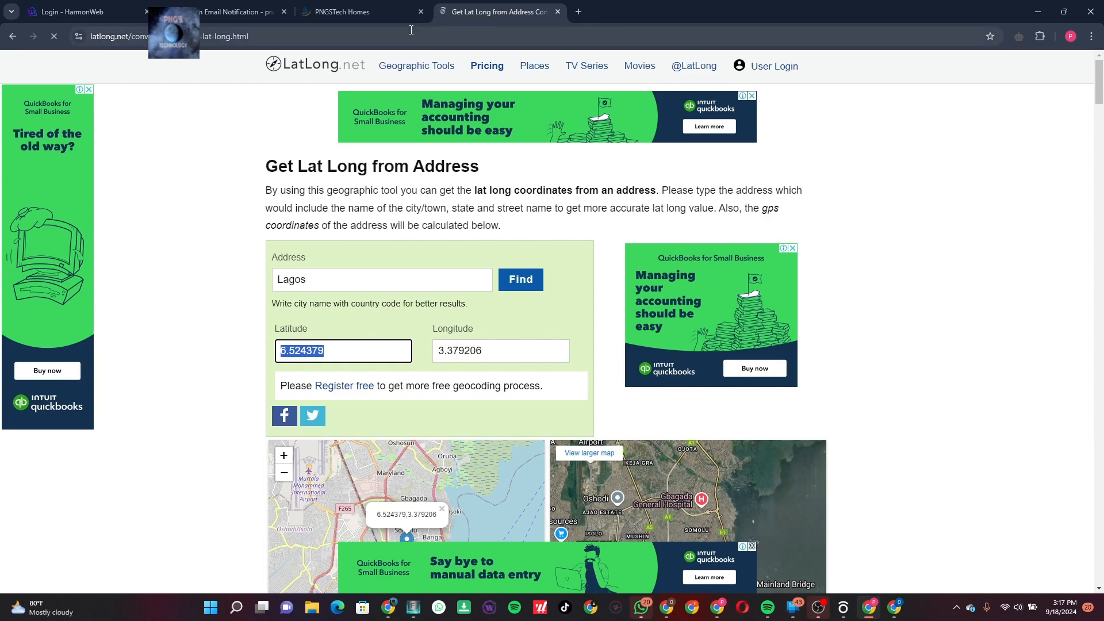
click(392, 14)
click(405, 364)
key(ctrl+a)
key(ctrl+v)
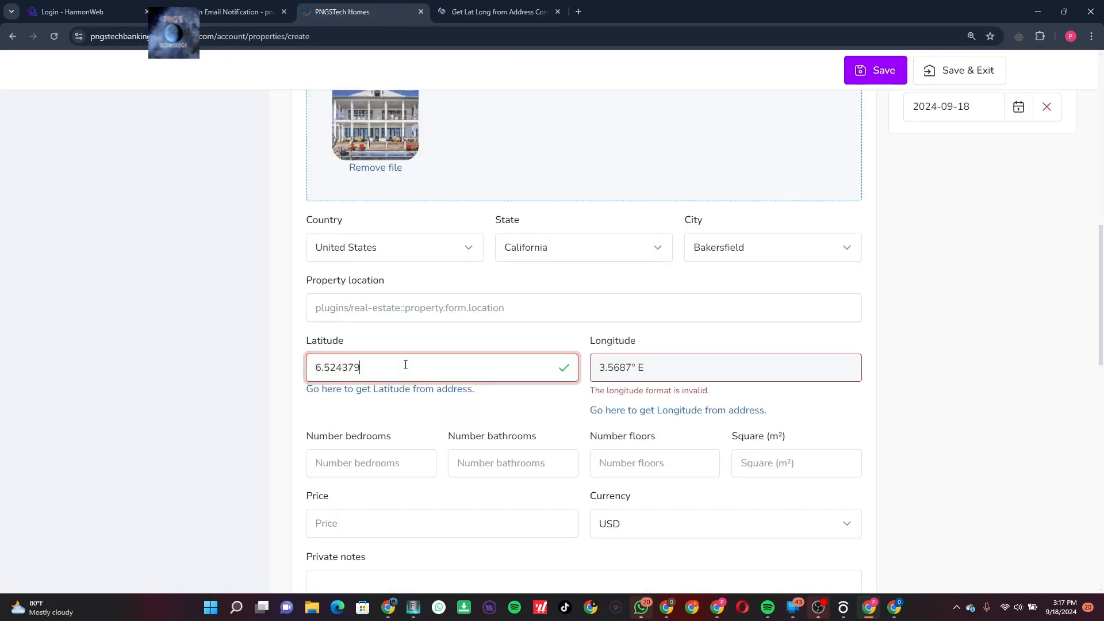
Step: Copy the Lagos longitude 3.379206 from LatLong.net and replace the listing's longitude with it
click(508, 11)
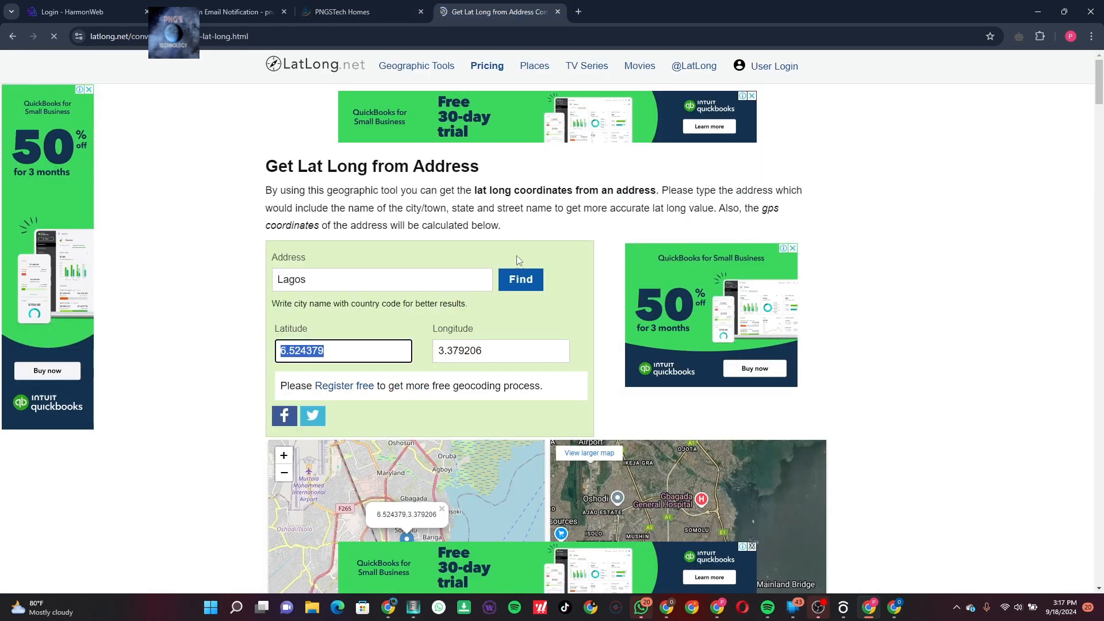
drag(519, 349, 428, 351)
key(ctrl+c)
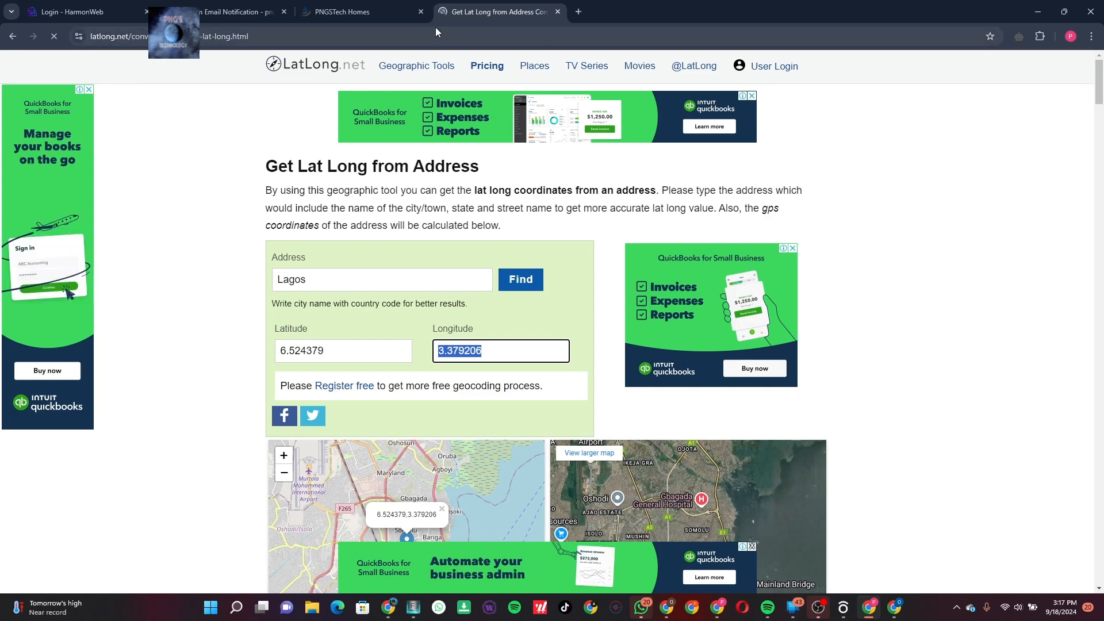
click(358, 21)
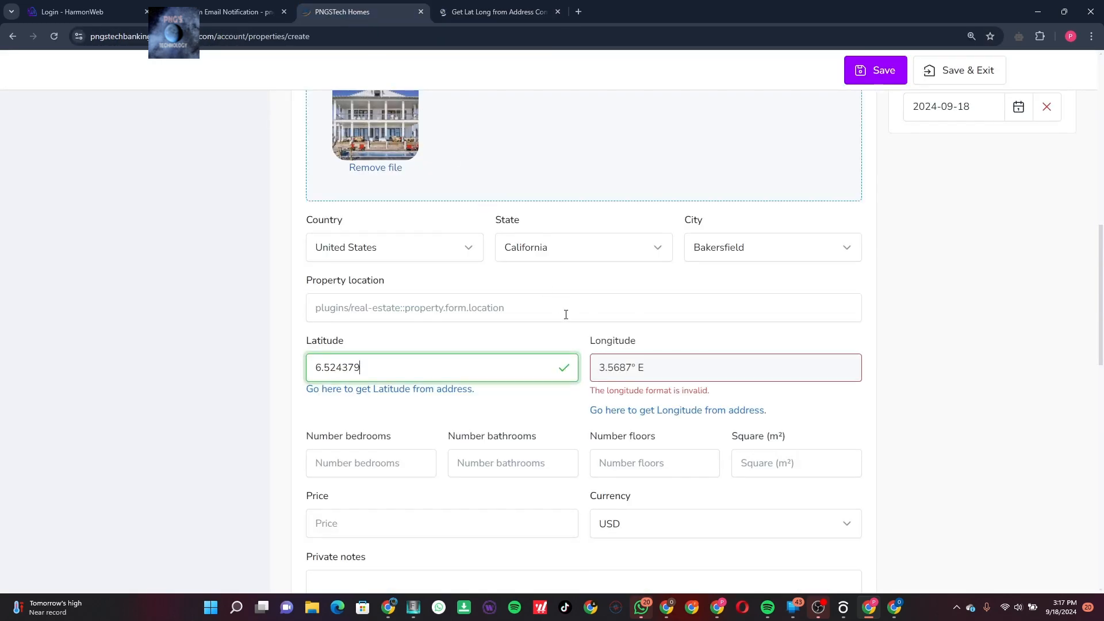
click(646, 373)
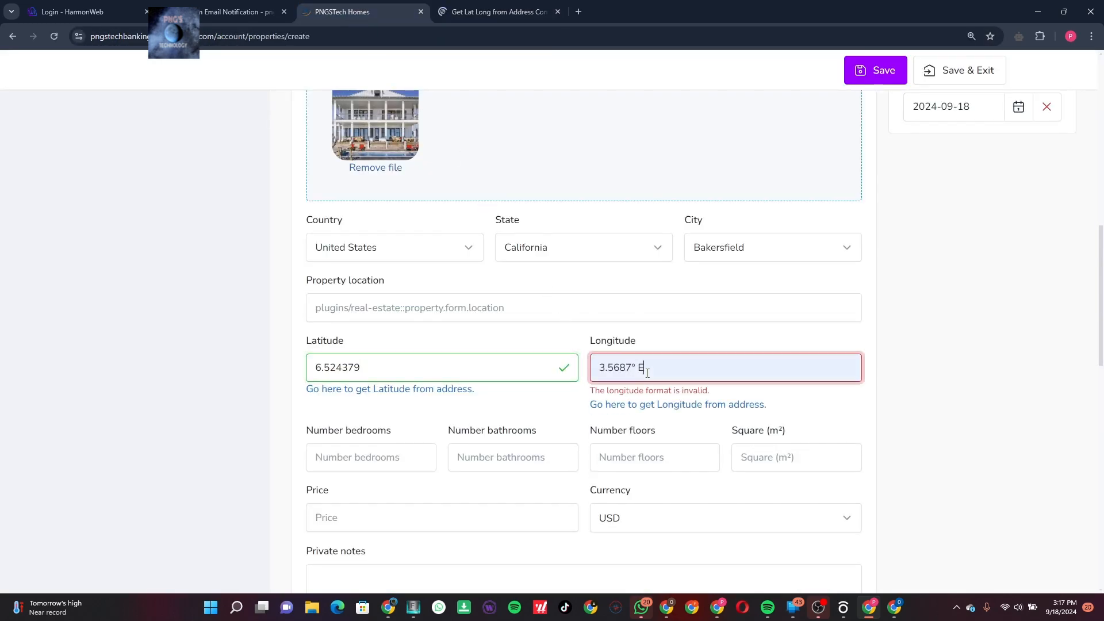
key(ctrl+a)
key(ctrl+v)
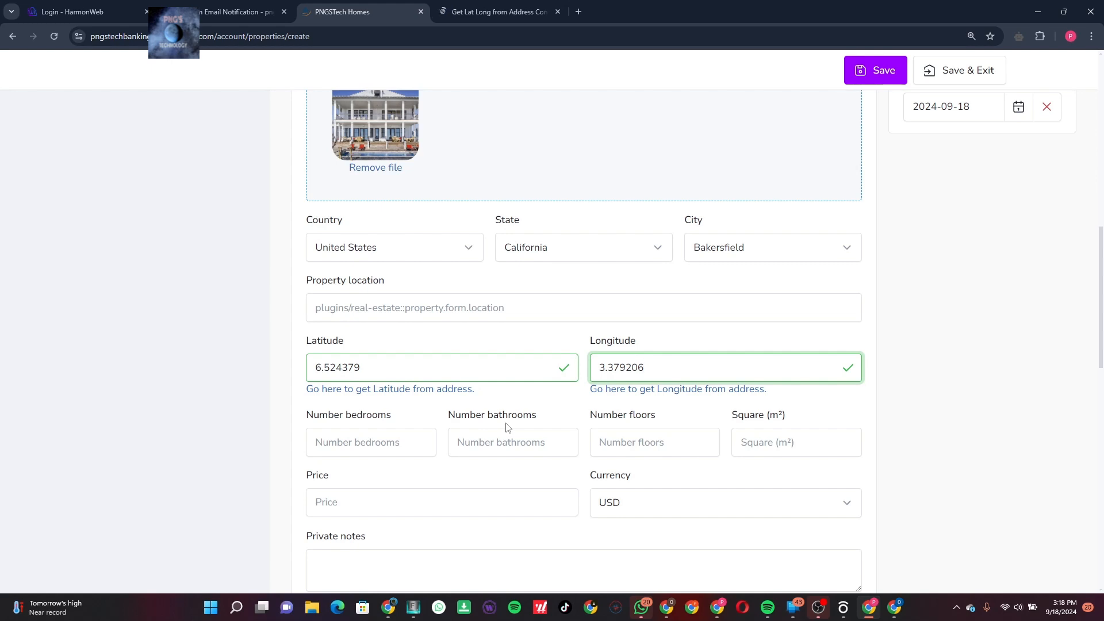
Step: Set the property to 7 bedrooms, 8 bathrooms and 3 floors
click(405, 446)
click(424, 440)
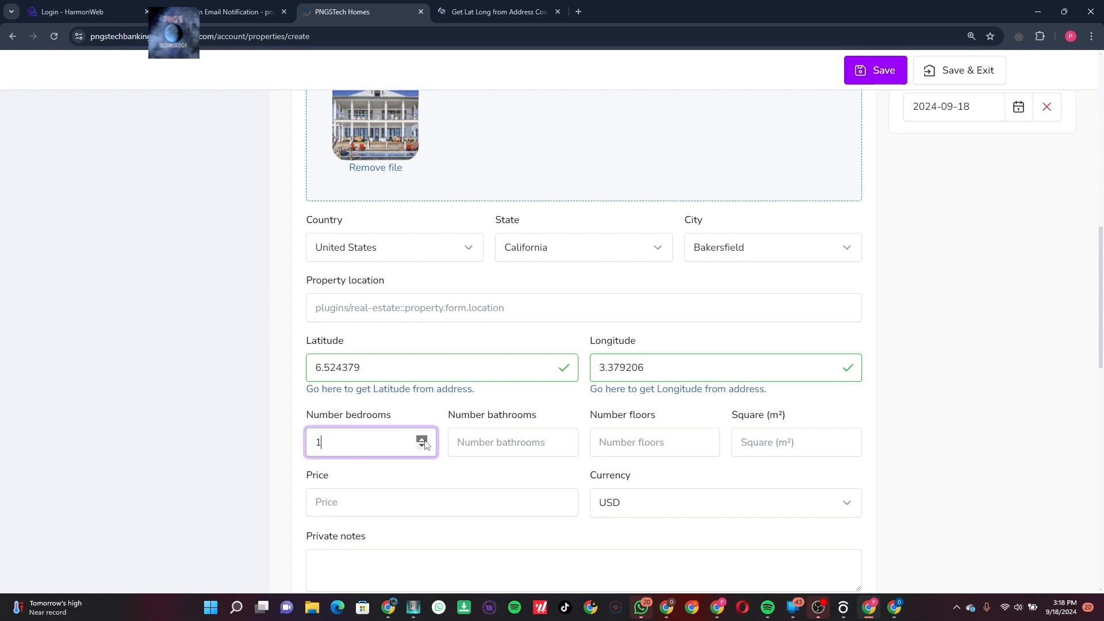
click(424, 440)
click(424, 440)
click(424, 441)
click(424, 440)
click(563, 440)
click(564, 440)
click(563, 440)
click(564, 439)
click(563, 440)
click(563, 439)
click(563, 440)
click(563, 440)
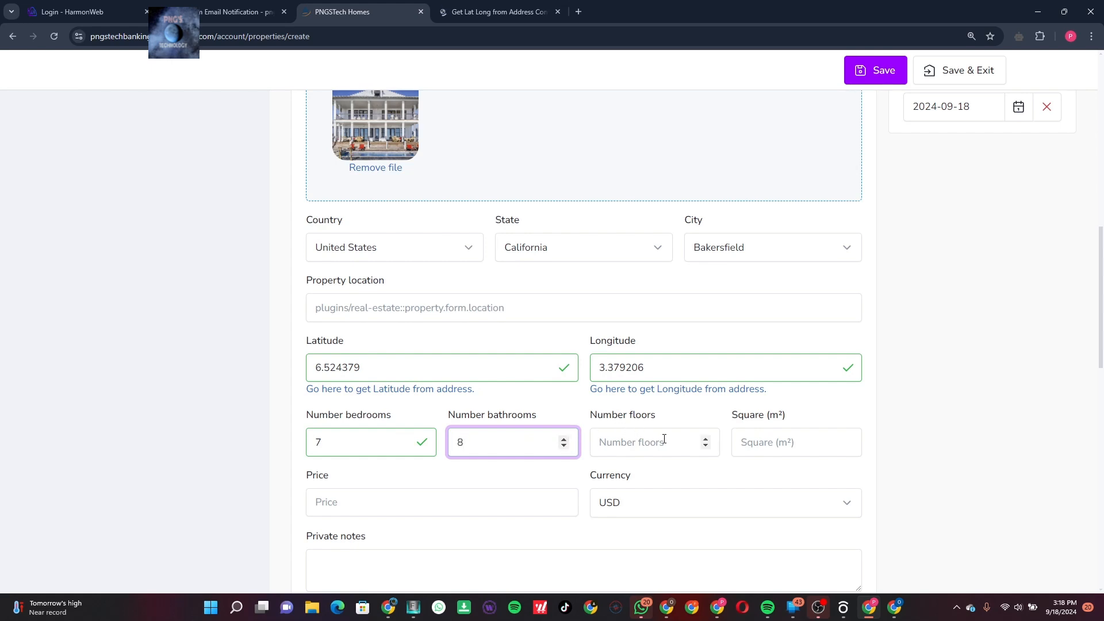
click(705, 440)
click(705, 439)
click(705, 440)
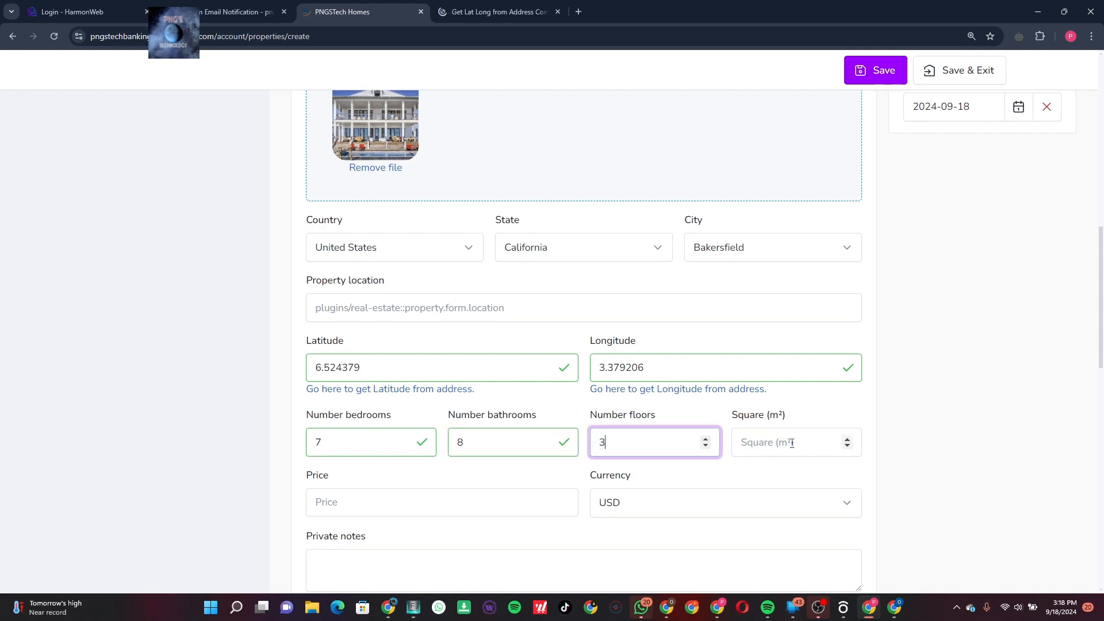
Step: Set the property's area to 1500 m² and its price to 10,000
click(847, 439)
click(847, 440)
click(847, 439)
click(847, 440)
key(BackSpace)
text(1)
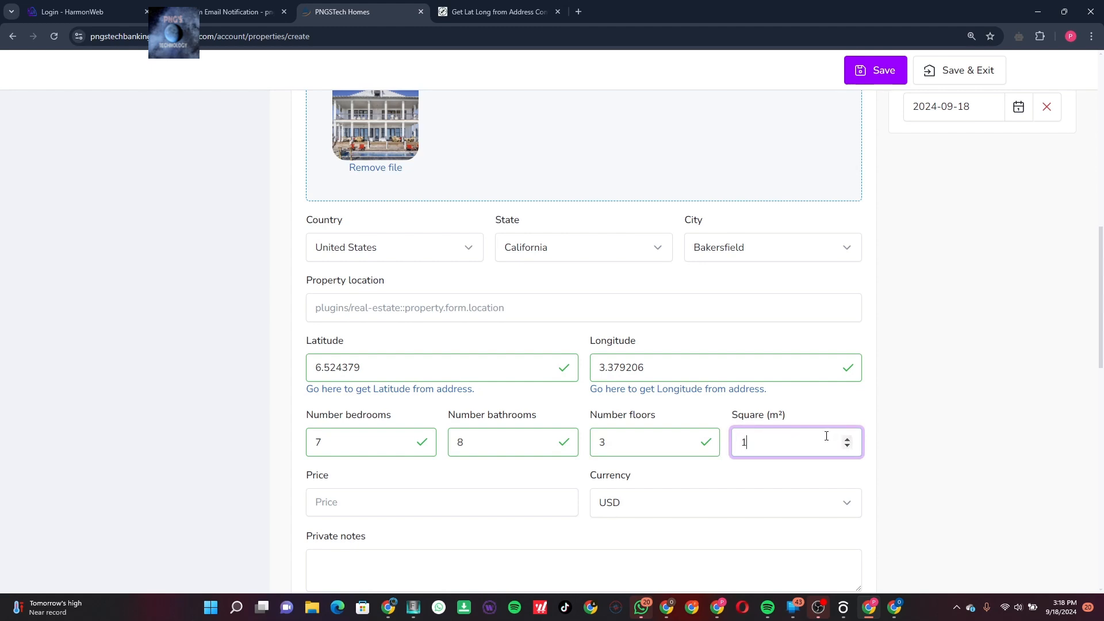
text(500)
click(528, 493)
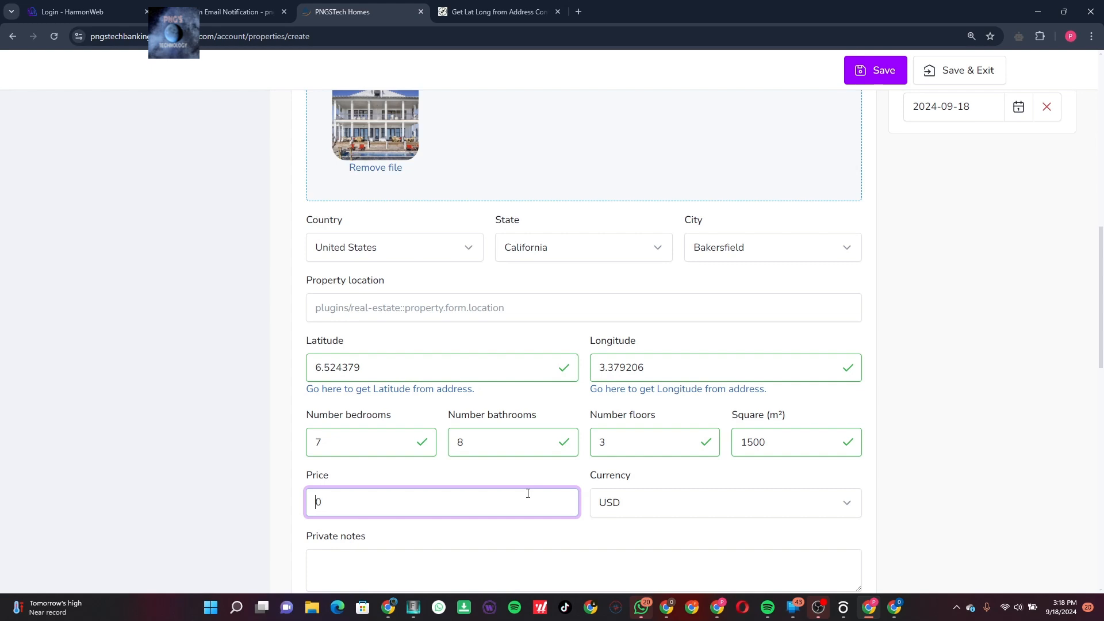
text(100,00)
key(BackSpace)
Step: Paste the copied value 3.379206 into the private notes and enable automatic renewal of the listing
scroll(624, 545, down, 2)
drag(613, 497, 587, 469)
click(579, 455)
key(ctrl+v)
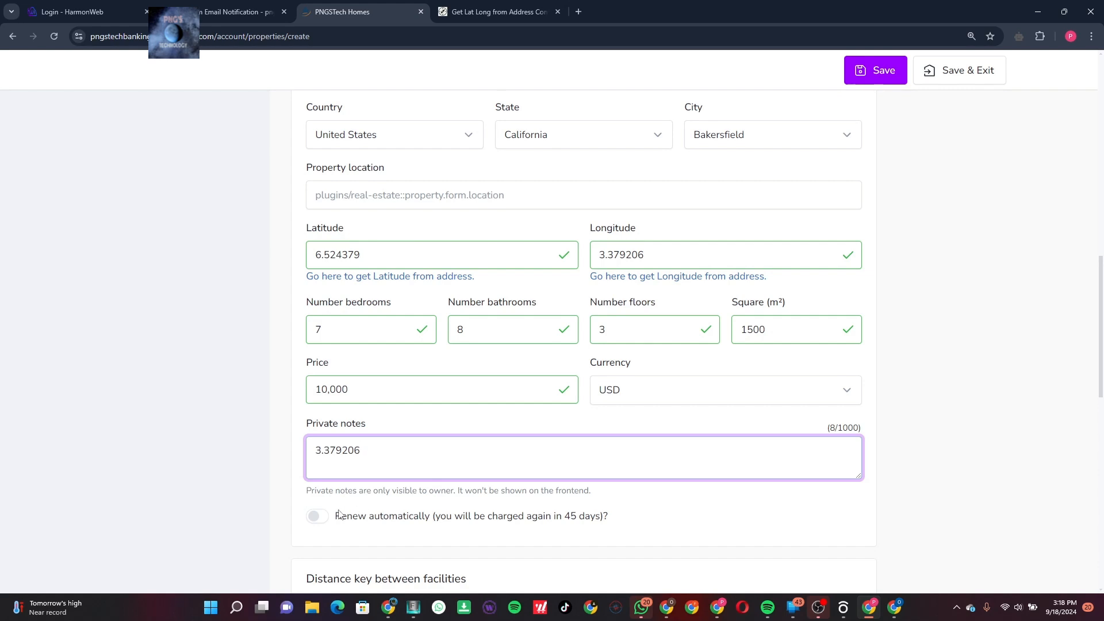
click(314, 516)
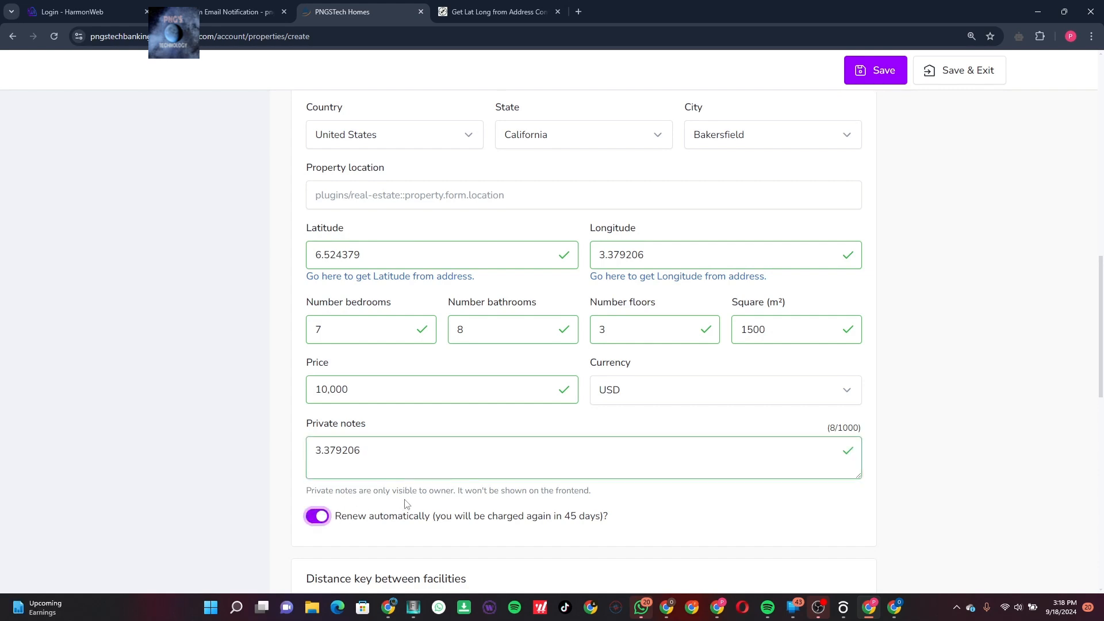
Step: Add School as the first nearby facility of the property, with a distance of 3
scroll(409, 502, down, 1)
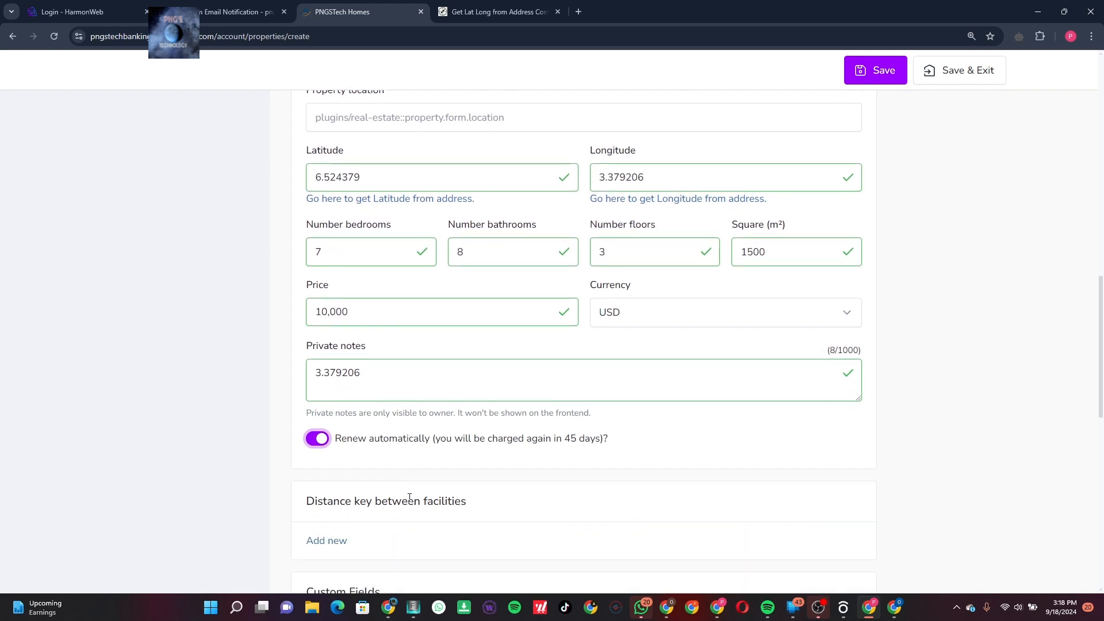
scroll(409, 498, down, 1)
scroll(409, 498, down, 1)
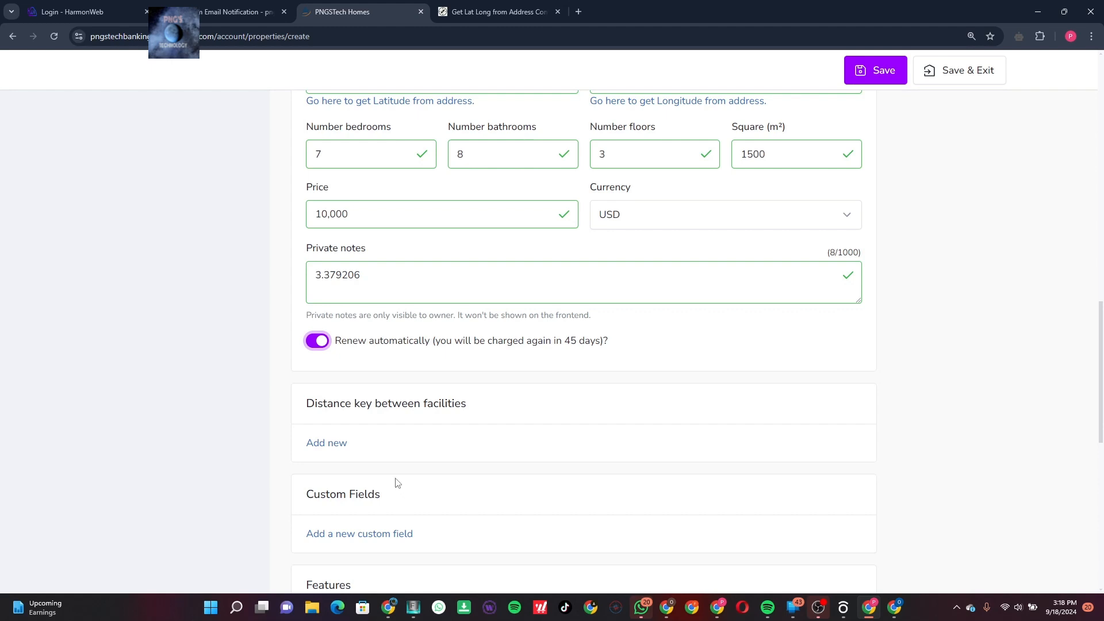
click(334, 443)
click(338, 448)
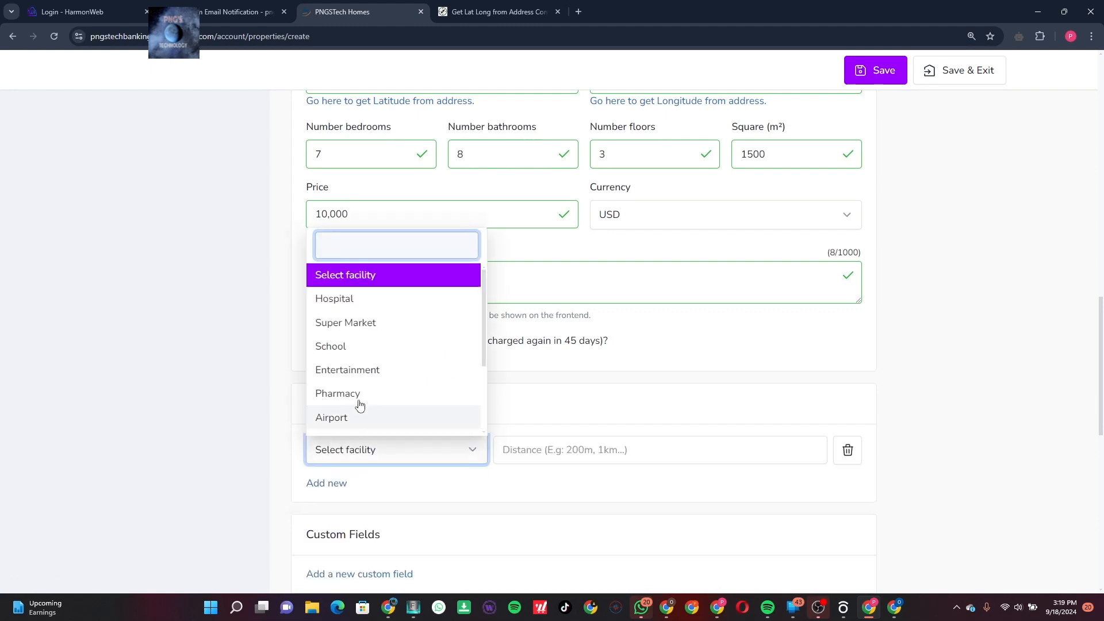
click(358, 349)
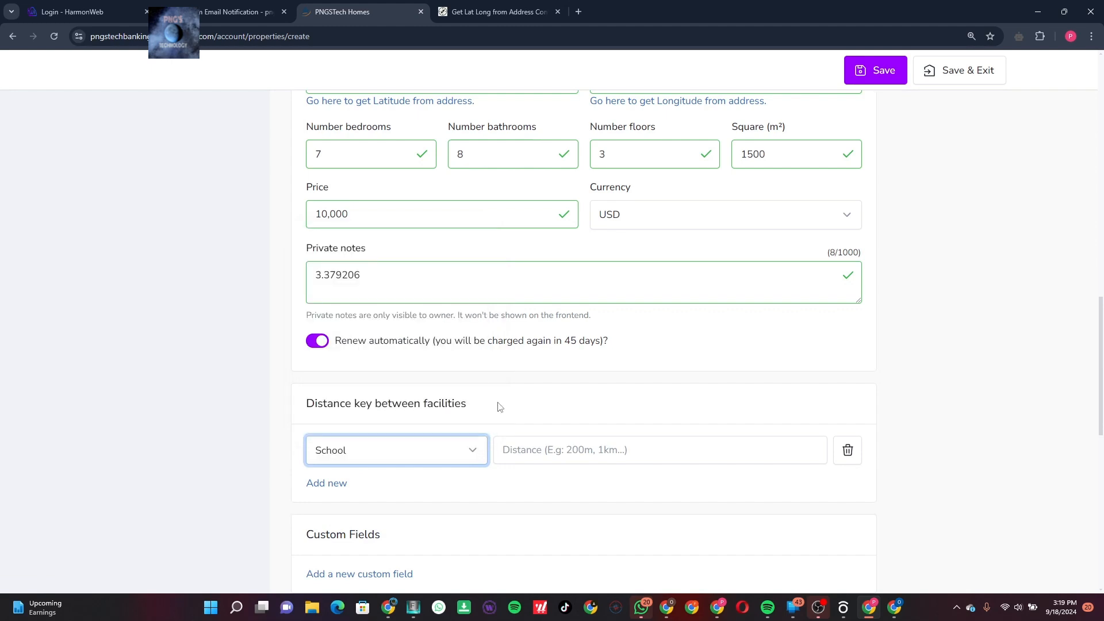
click(523, 460)
text(3)
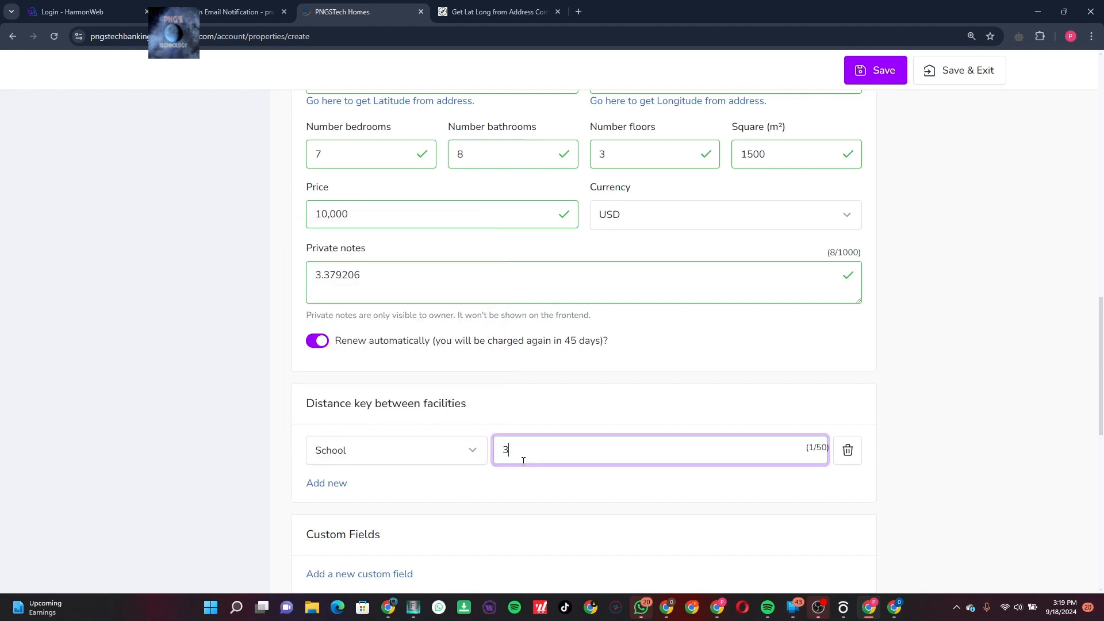
Step: Add Hospital to the property's facility distances with a distance of 5
click(336, 489)
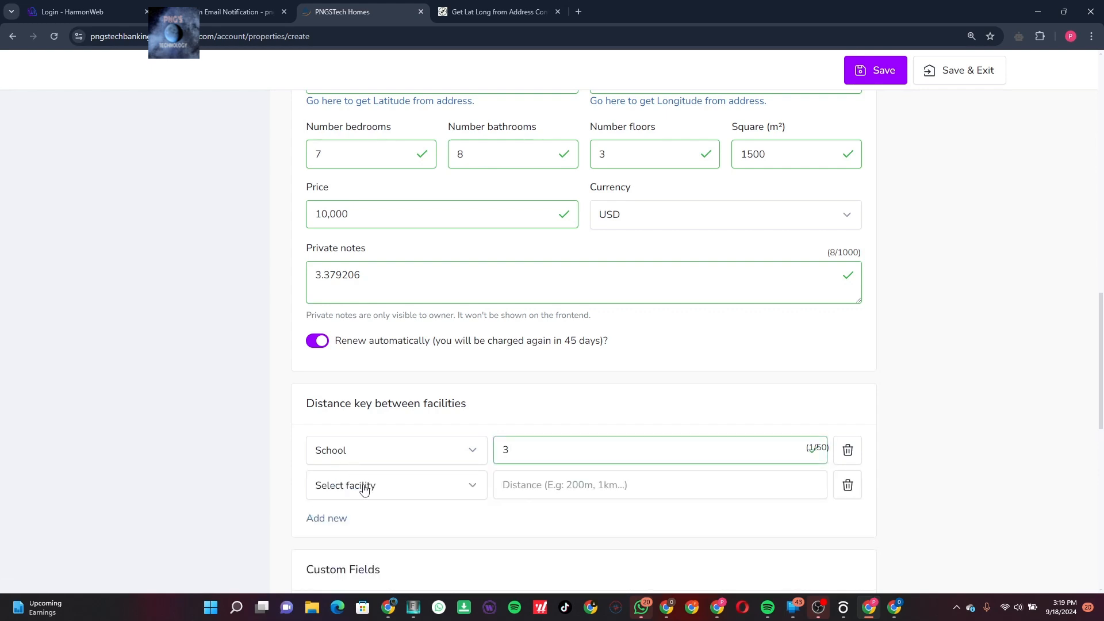
click(364, 486)
click(357, 337)
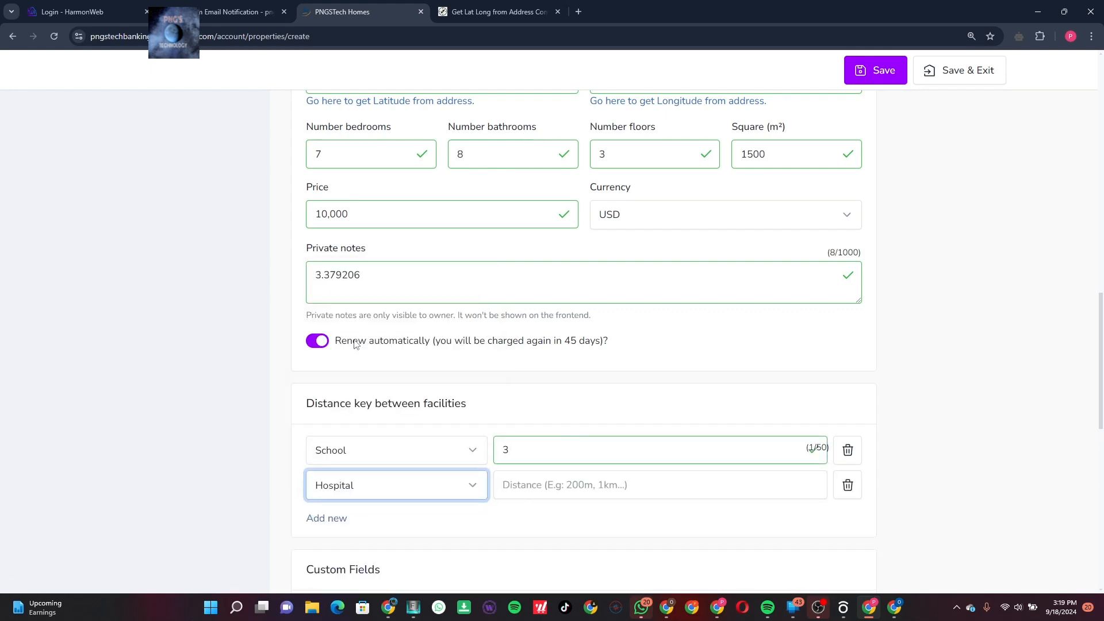
click(541, 492)
text(5)
Step: Add Super Market to the property's facility distances with a distance of 4
click(334, 518)
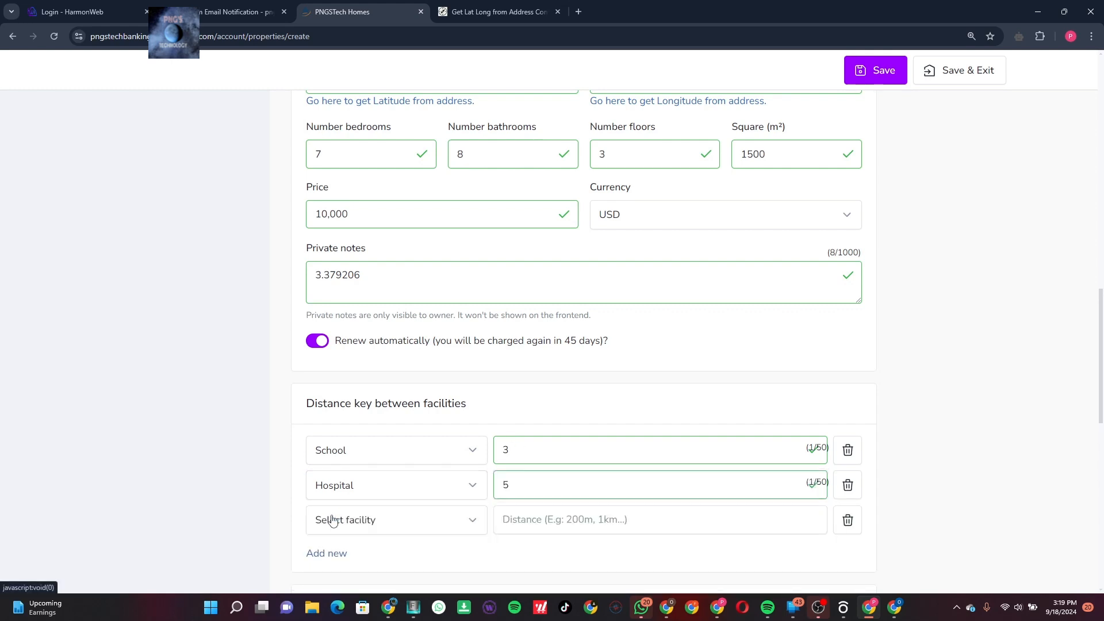
click(357, 519)
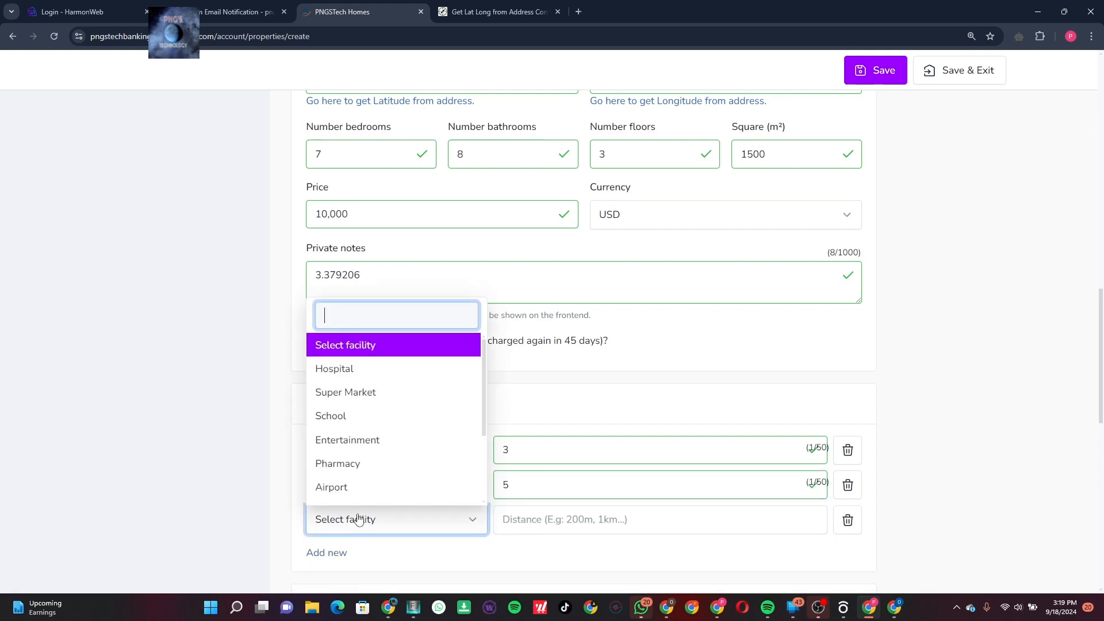
click(364, 391)
click(525, 519)
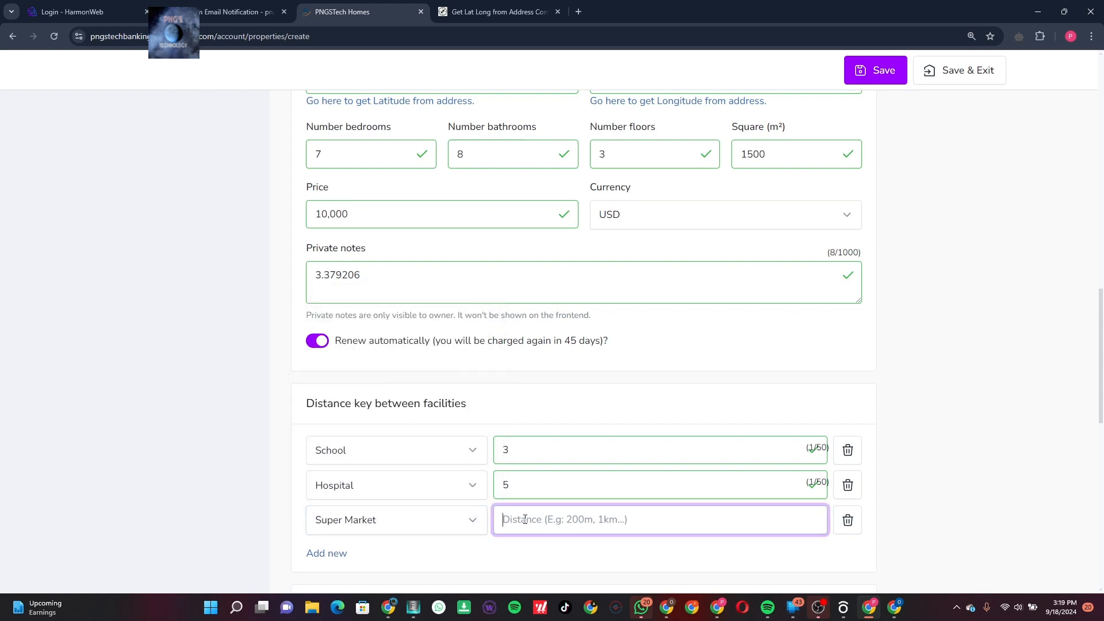
text(4)
Step: Add Entertainment to the property's facility distances with a distance of 10
click(339, 553)
click(359, 553)
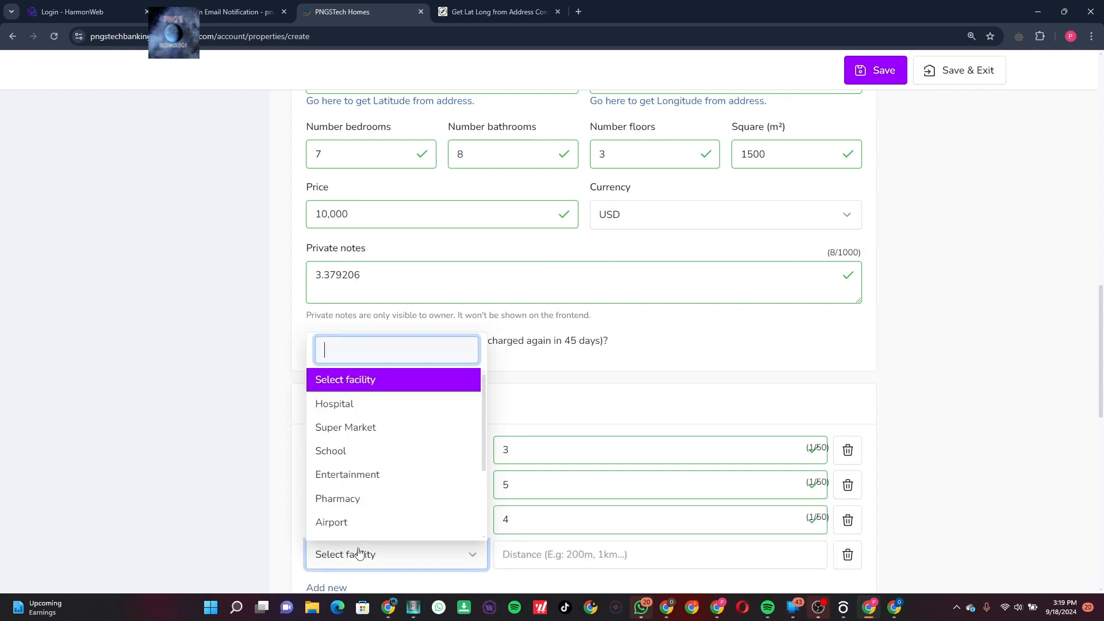
scroll(363, 479, down, 2)
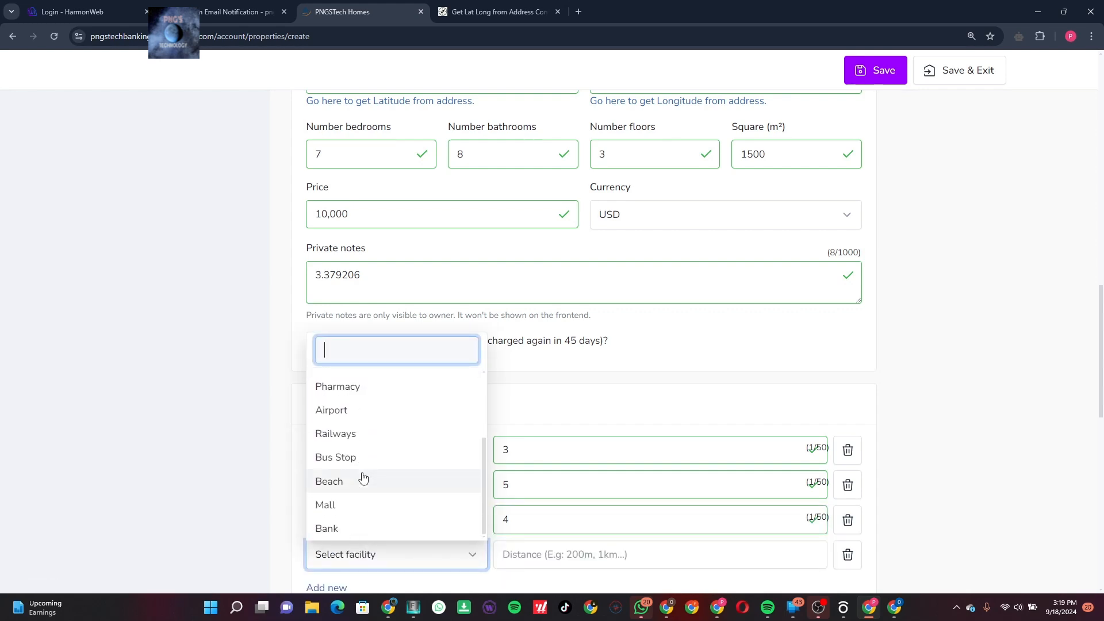
scroll(363, 478, up, 2)
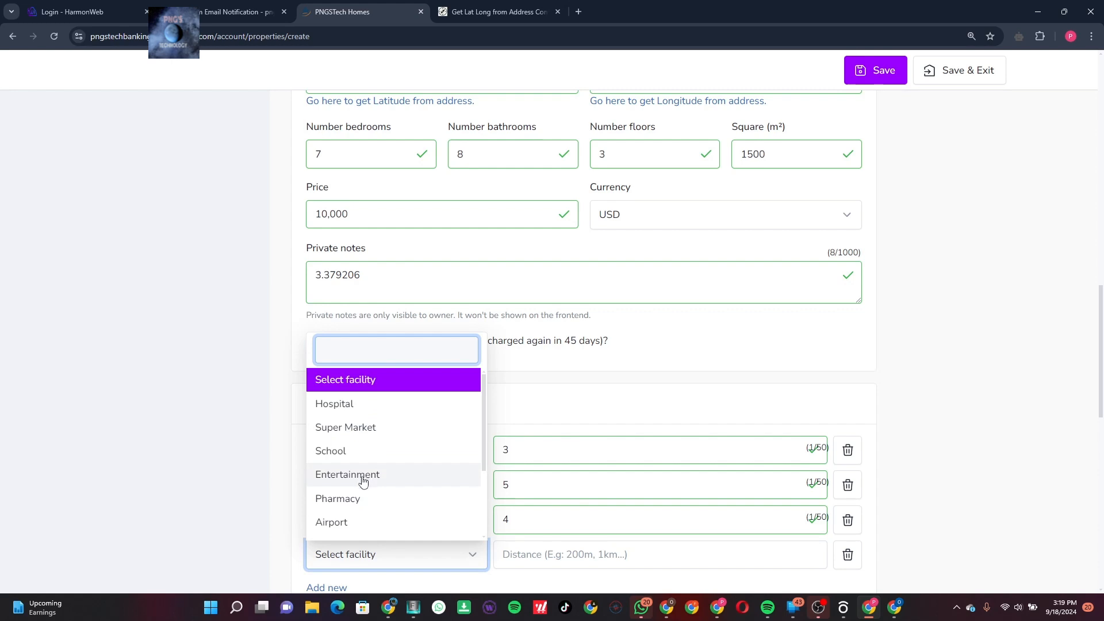
click(364, 476)
click(514, 552)
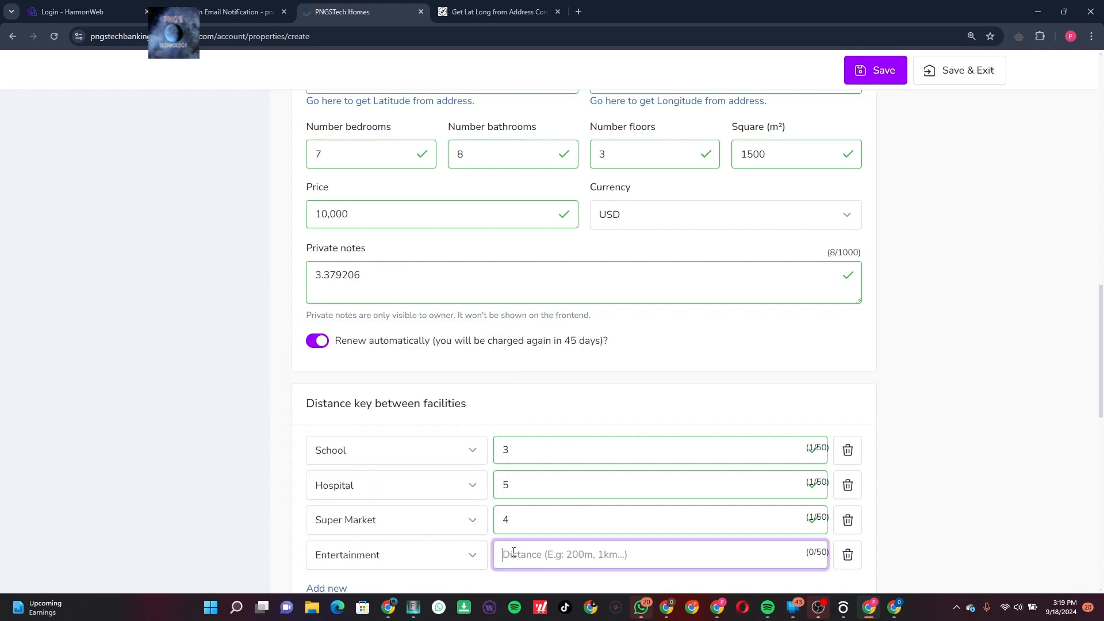
text(10)
Step: Add Pharmacy to the property's facility distances with a distance of 2
scroll(496, 526, down, 1)
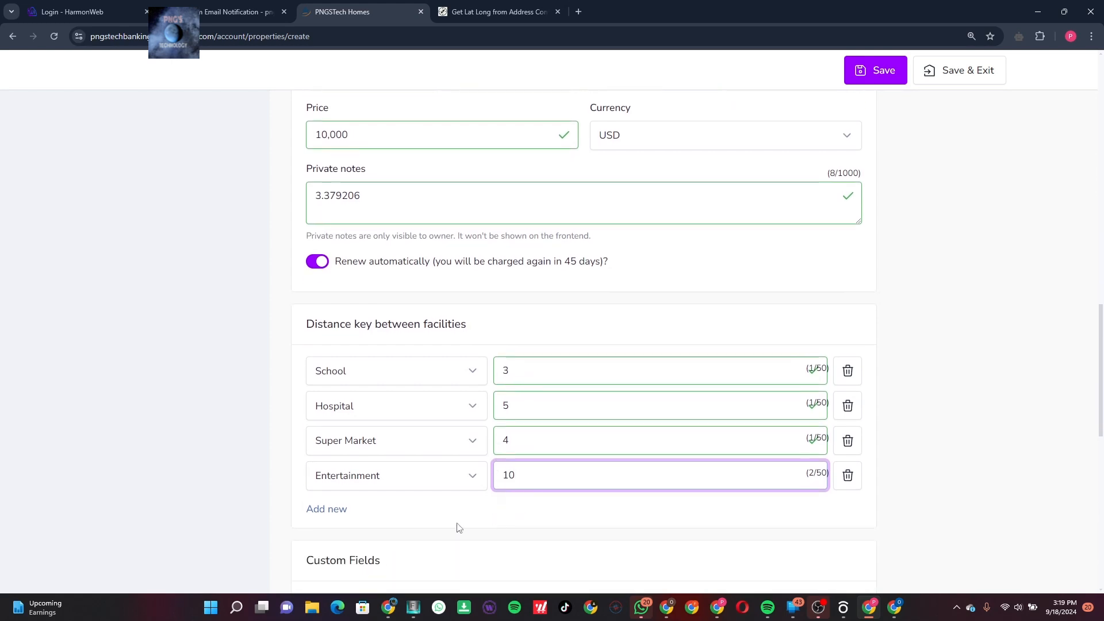
click(335, 510)
click(371, 513)
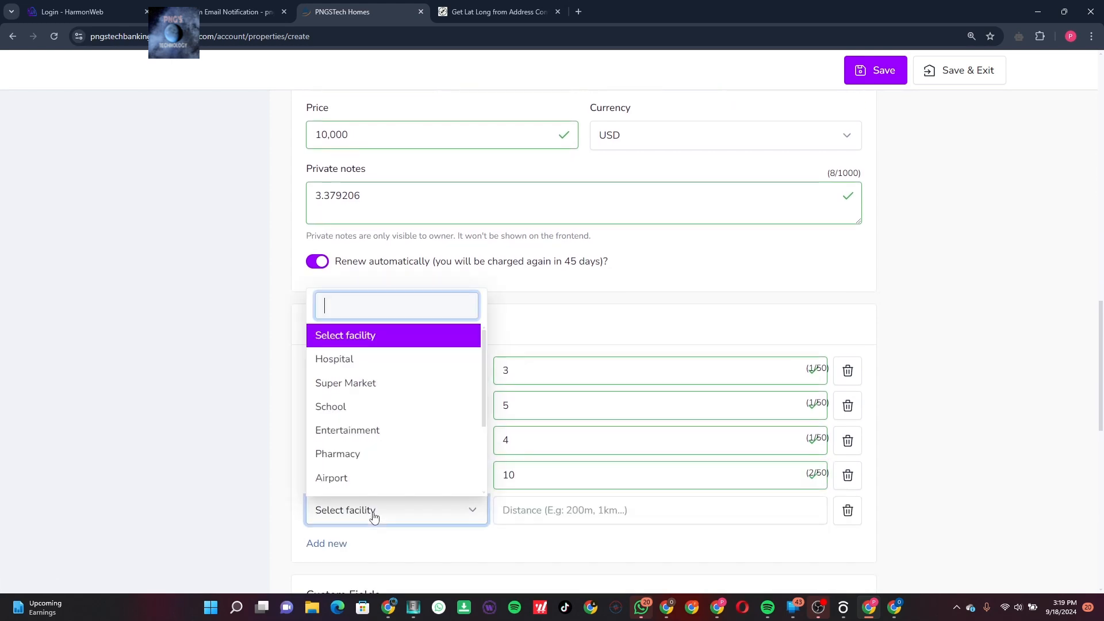
click(370, 455)
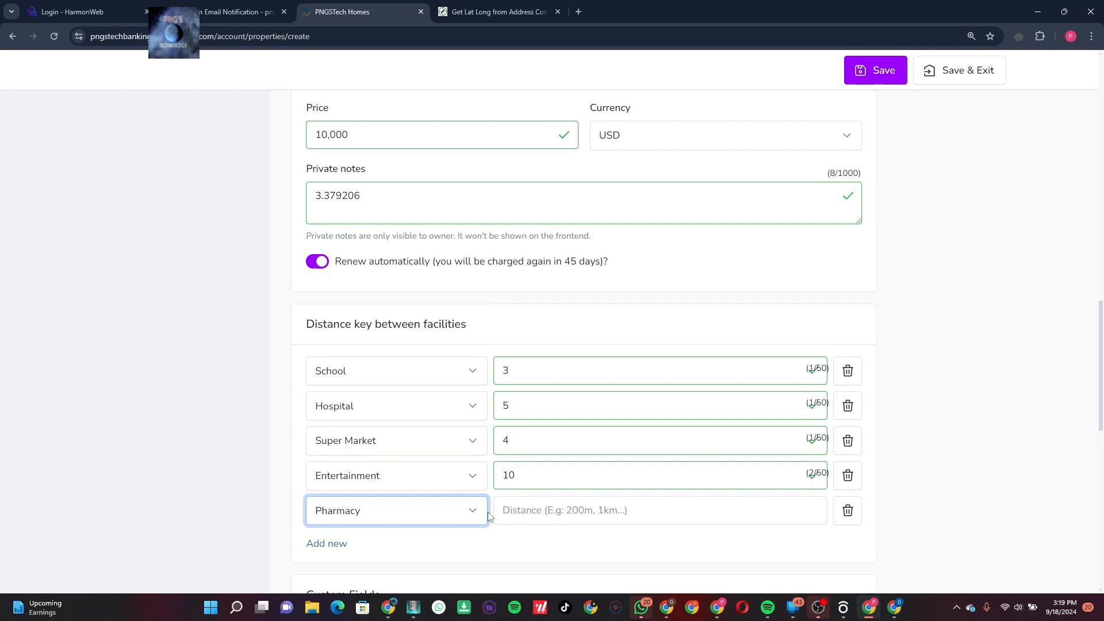
click(514, 521)
text(2)
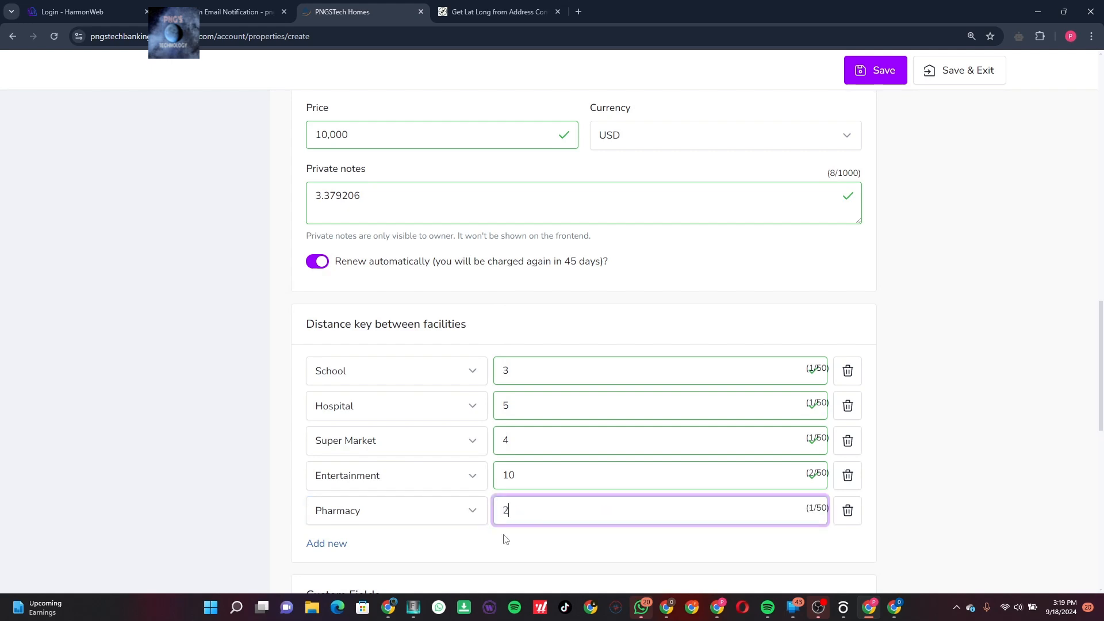
Step: Add Airport to the property's facility distances with a distance of 15
click(339, 545)
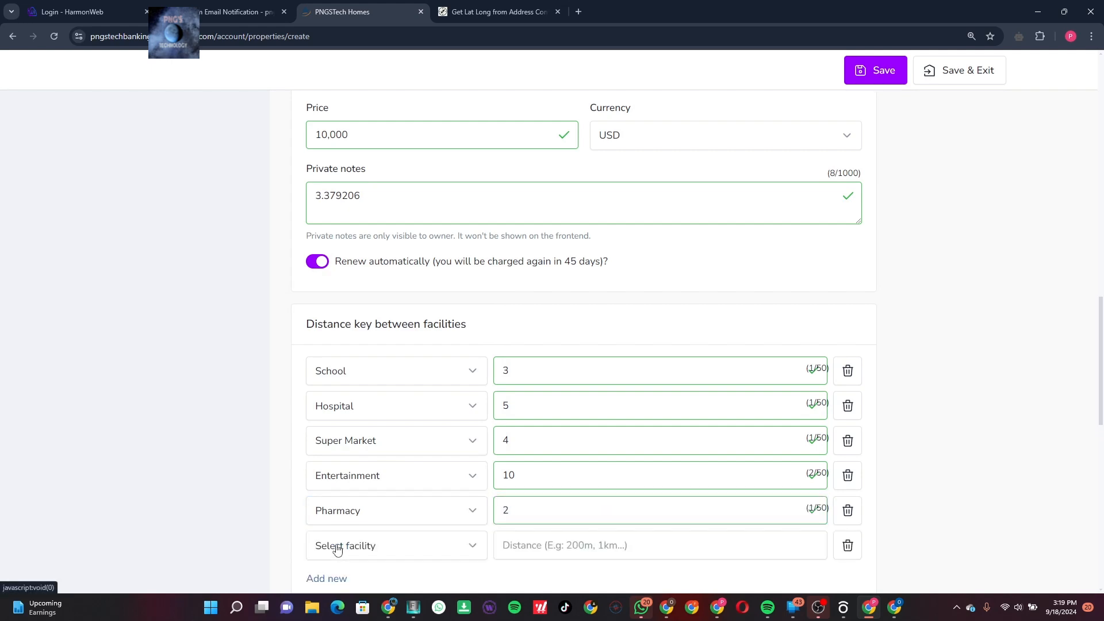
click(377, 548)
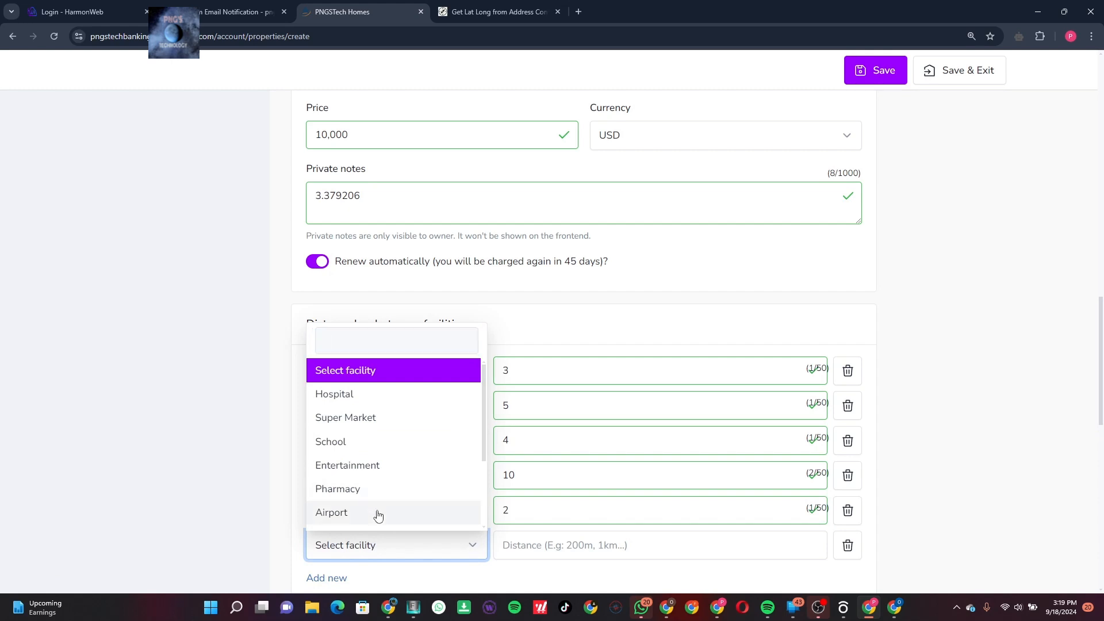
click(376, 513)
click(512, 553)
text(15)
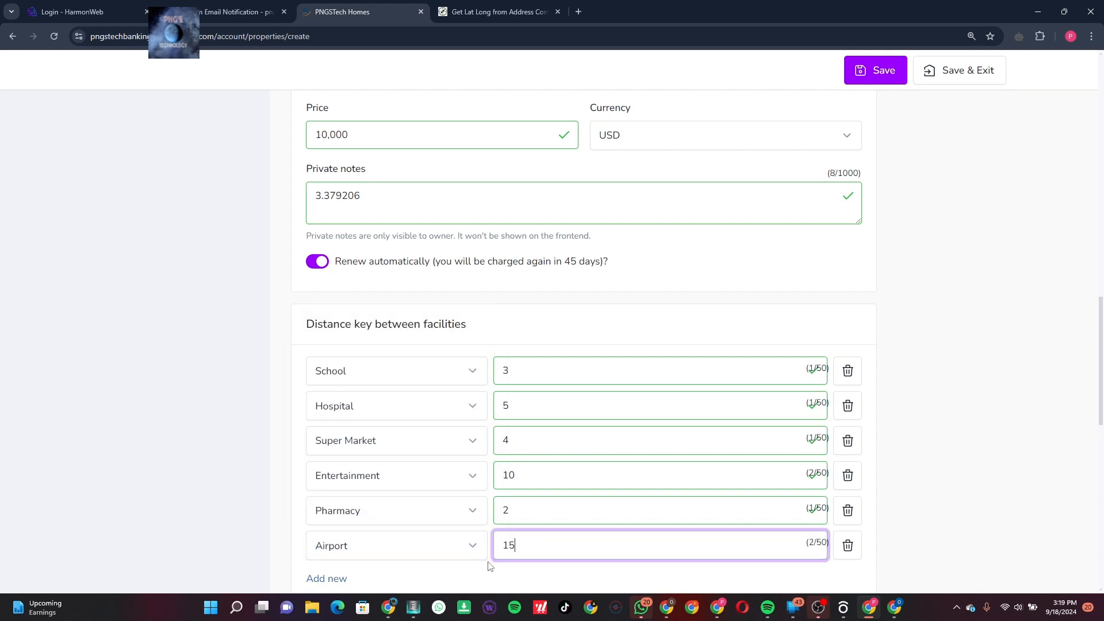
Step: Add Railways to the property's facility distances with a distance of 7
scroll(487, 564, down, 2)
click(338, 468)
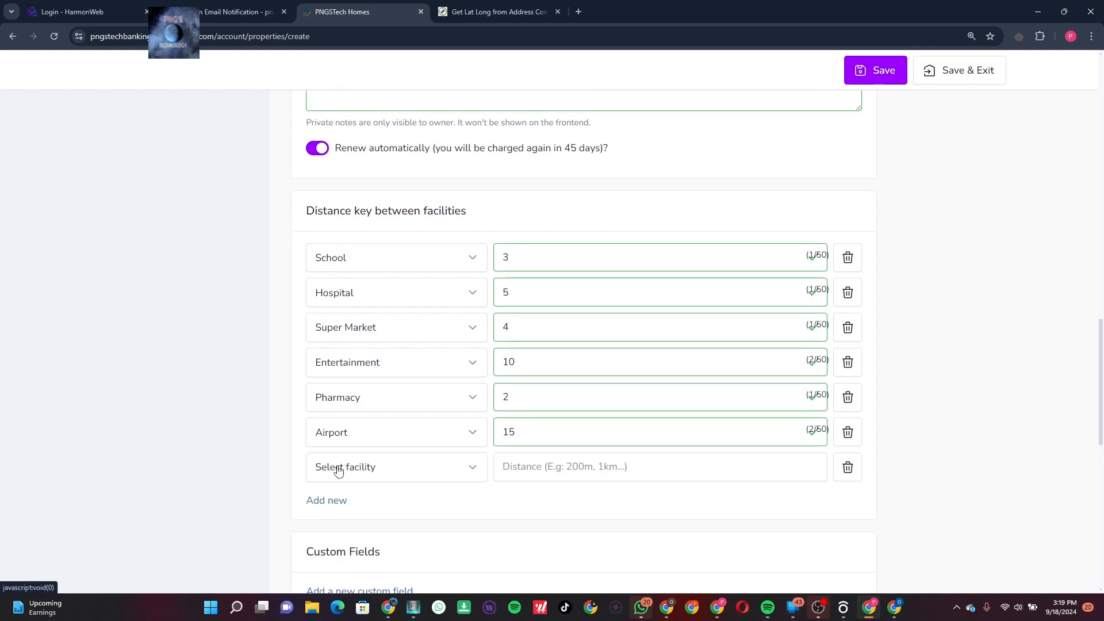
click(351, 471)
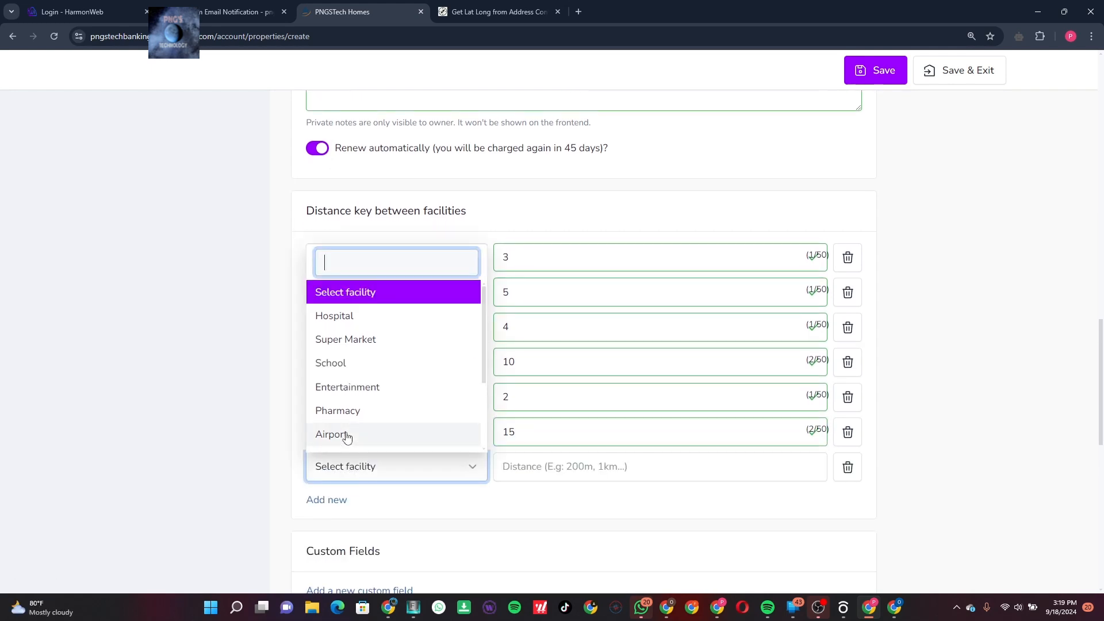
scroll(345, 435, down, 2)
click(347, 347)
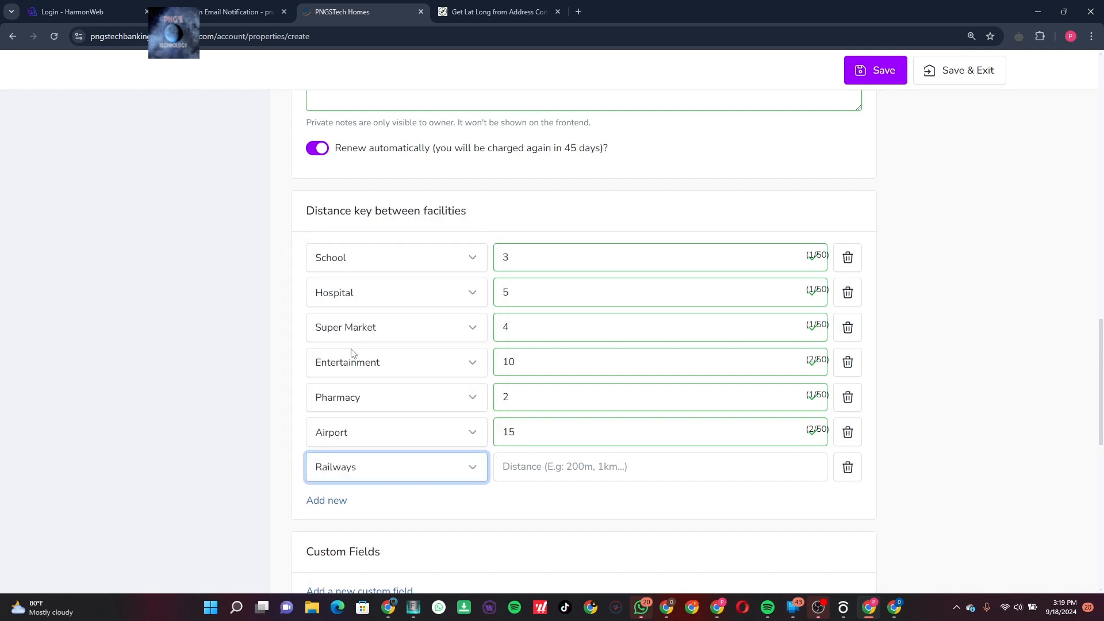
click(515, 475)
text(7)
Step: Add Bus Stop to the property's facility distances with a distance of 2
click(328, 500)
click(410, 499)
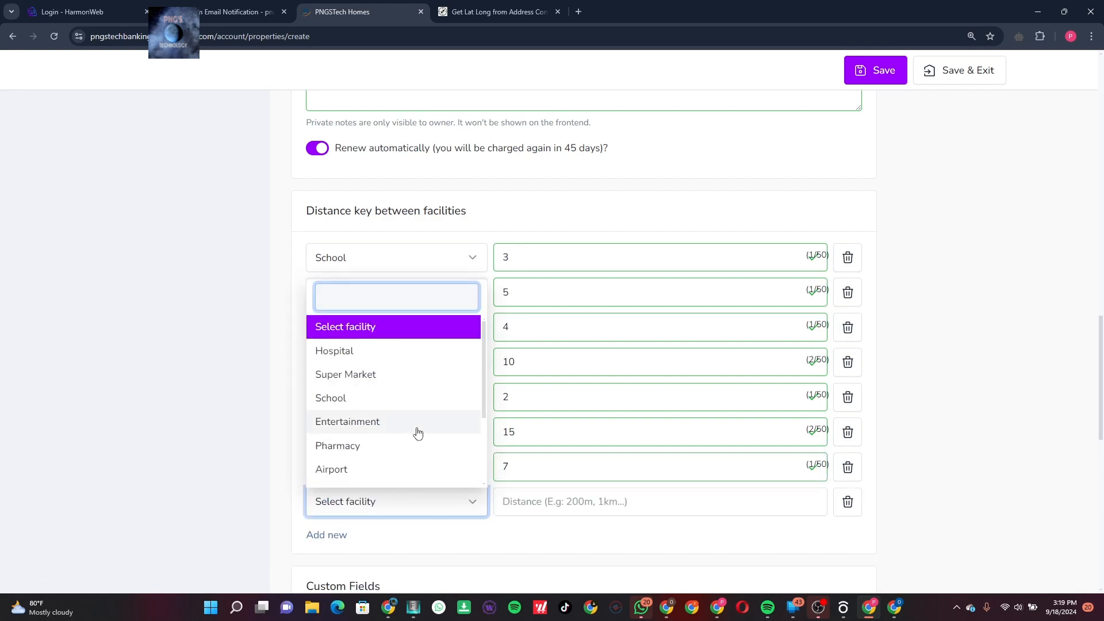
scroll(414, 434, down, 3)
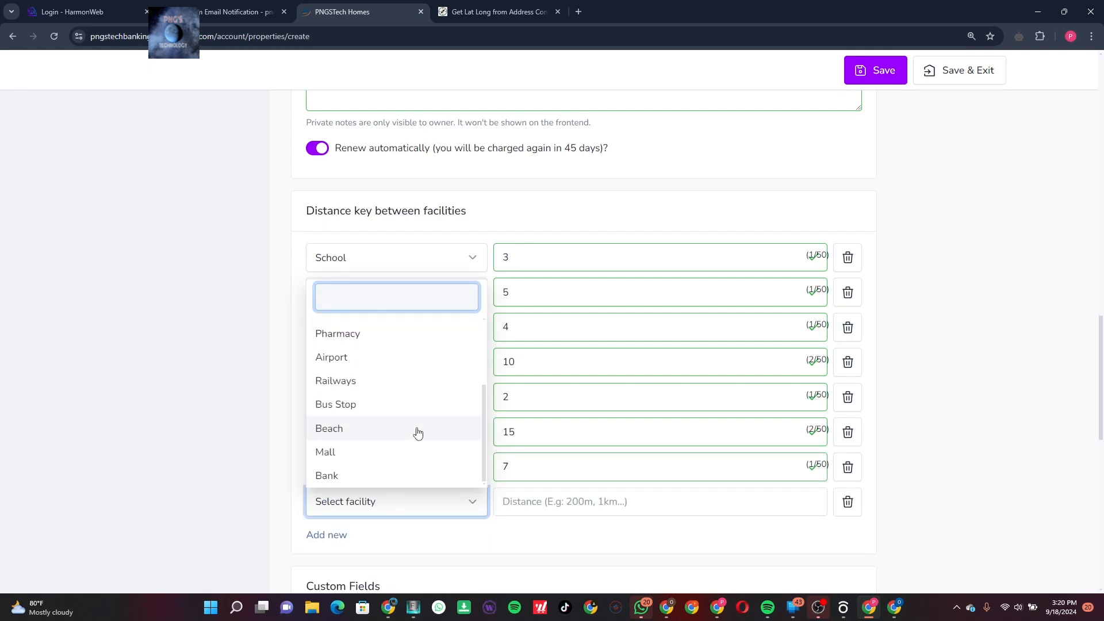
click(389, 404)
click(517, 503)
text(2)
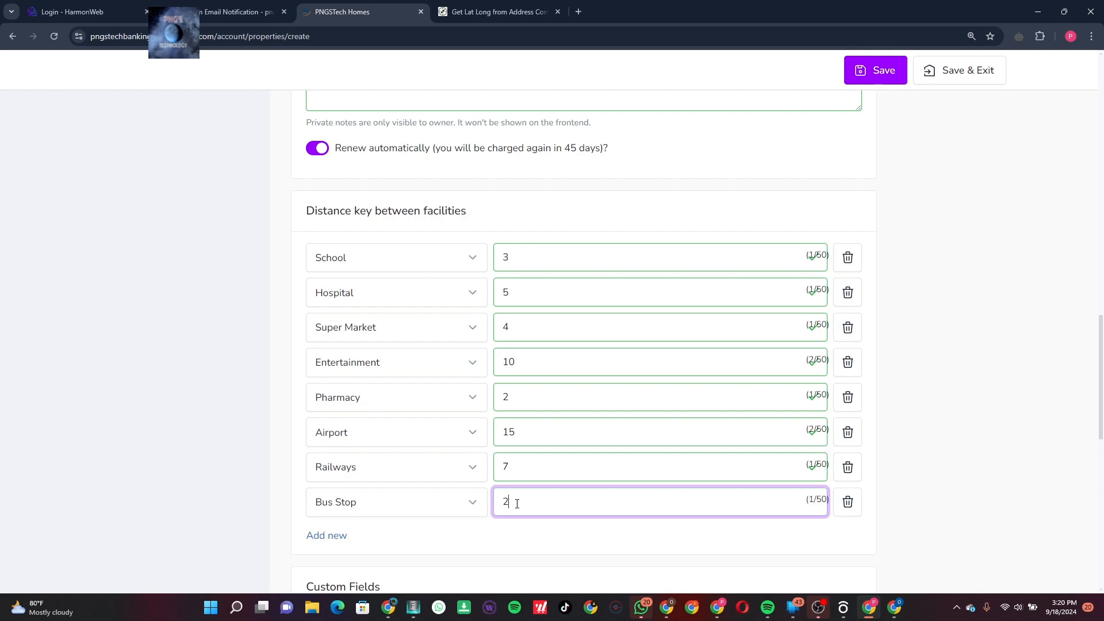
Step: Add Beach to the property's facility distances with a distance of 13
click(336, 536)
click(382, 538)
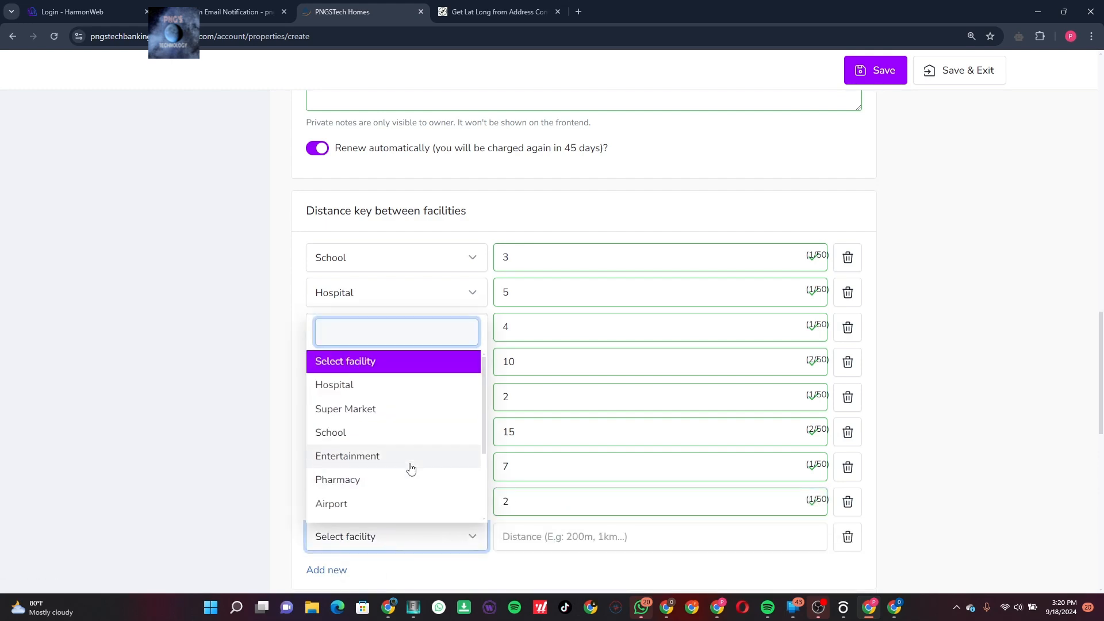
scroll(410, 469, down, 2)
click(372, 461)
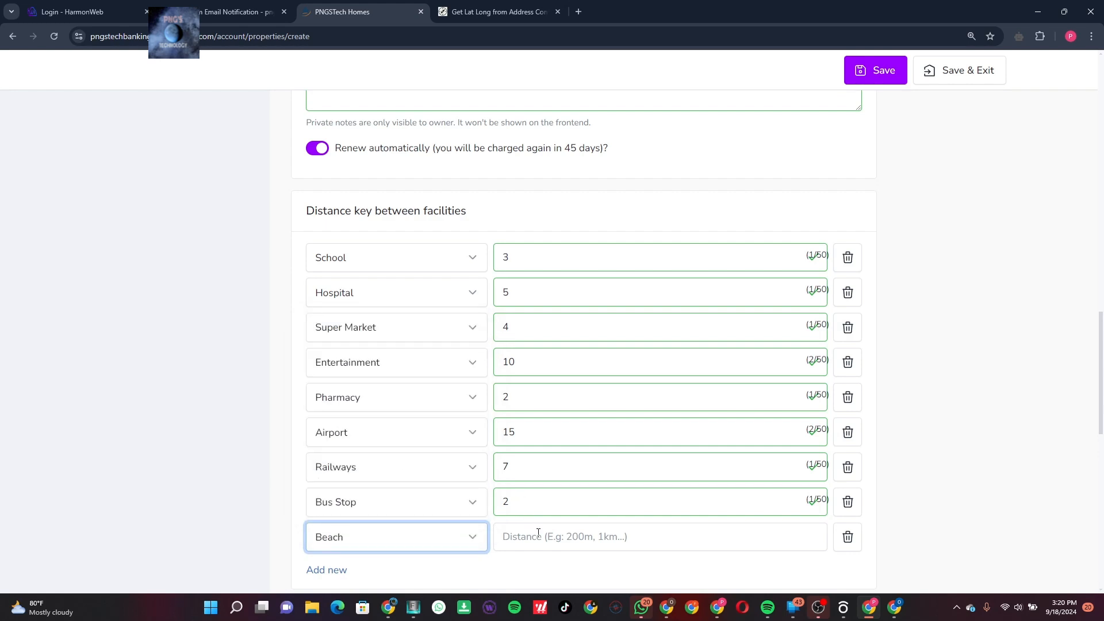
click(542, 540)
text(2)
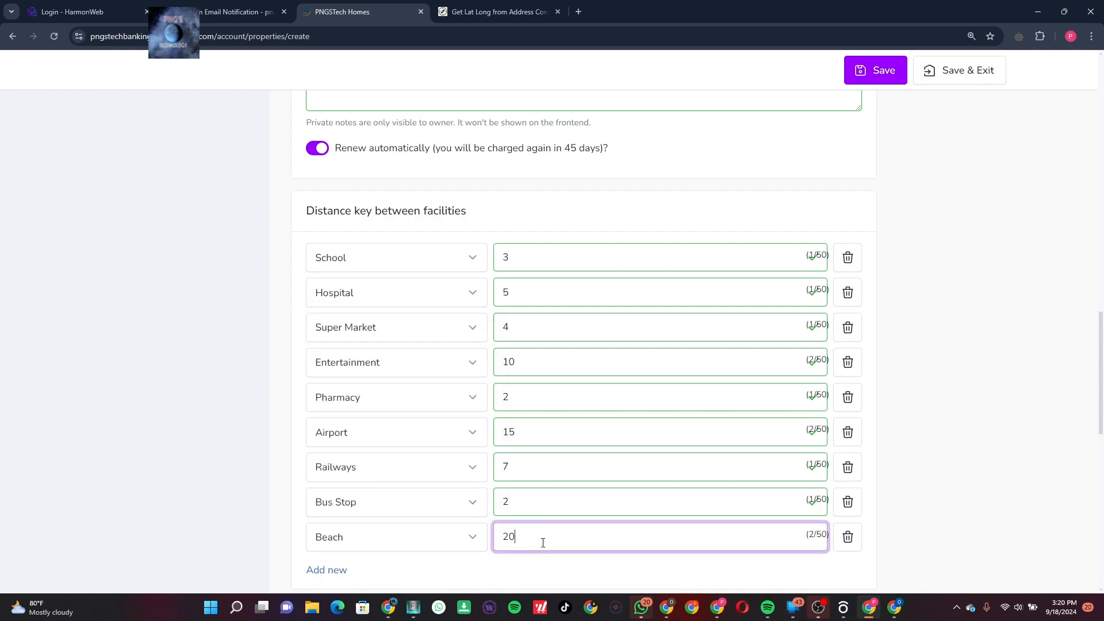
text(0)
key(BackSpace)
key(BackSpace)
text(13)
Step: Add Mall to the property's facility distances with a distance of 3
click(336, 573)
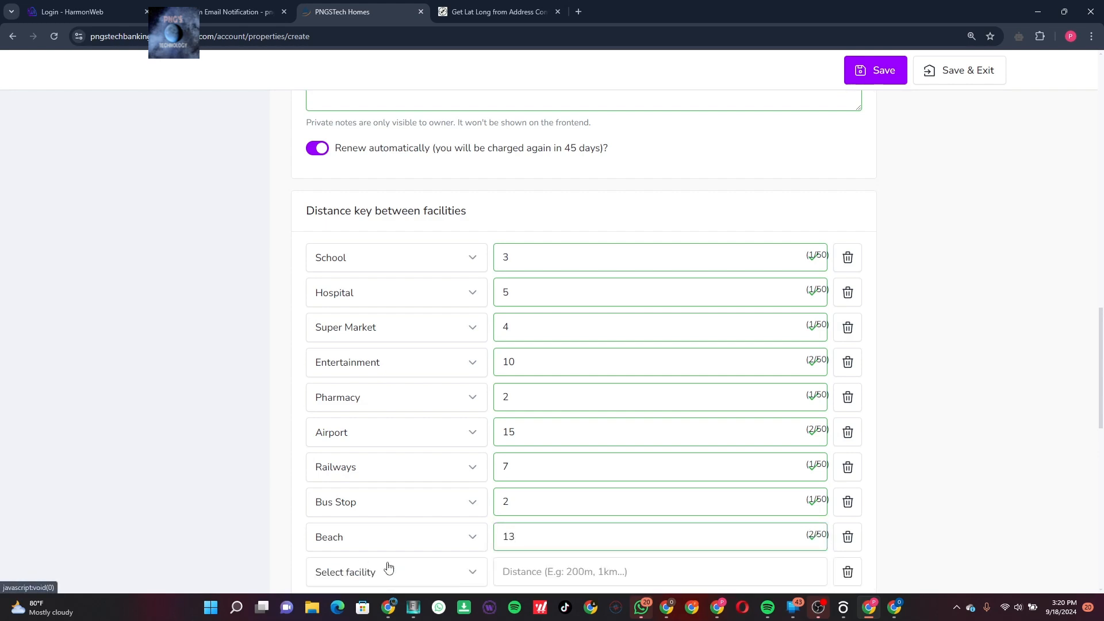
scroll(451, 567, down, 1)
click(443, 510)
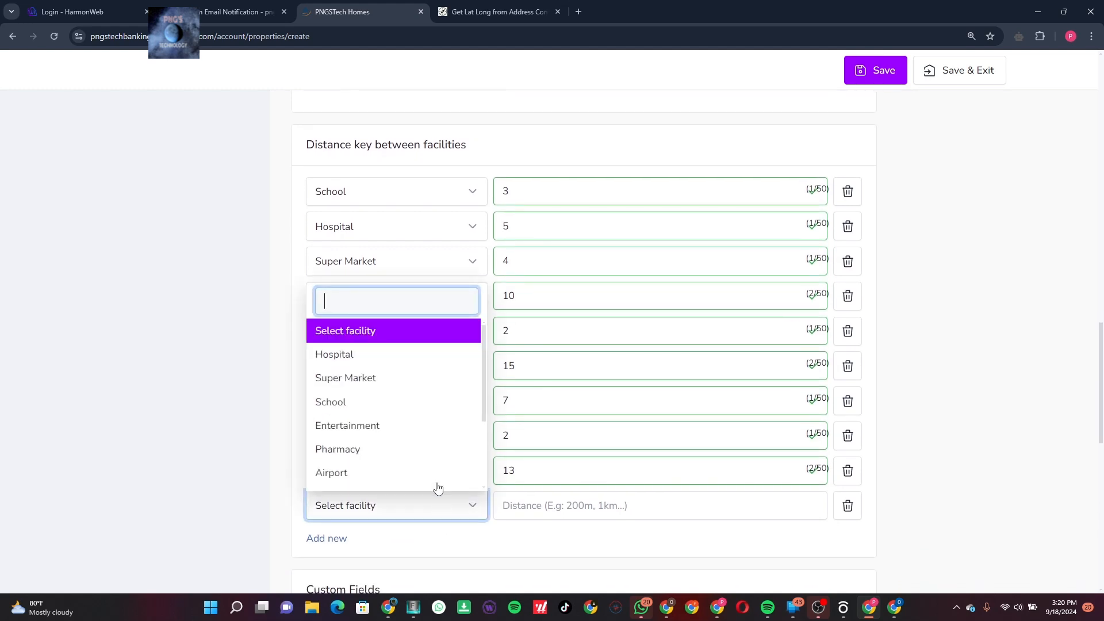
scroll(429, 423, down, 2)
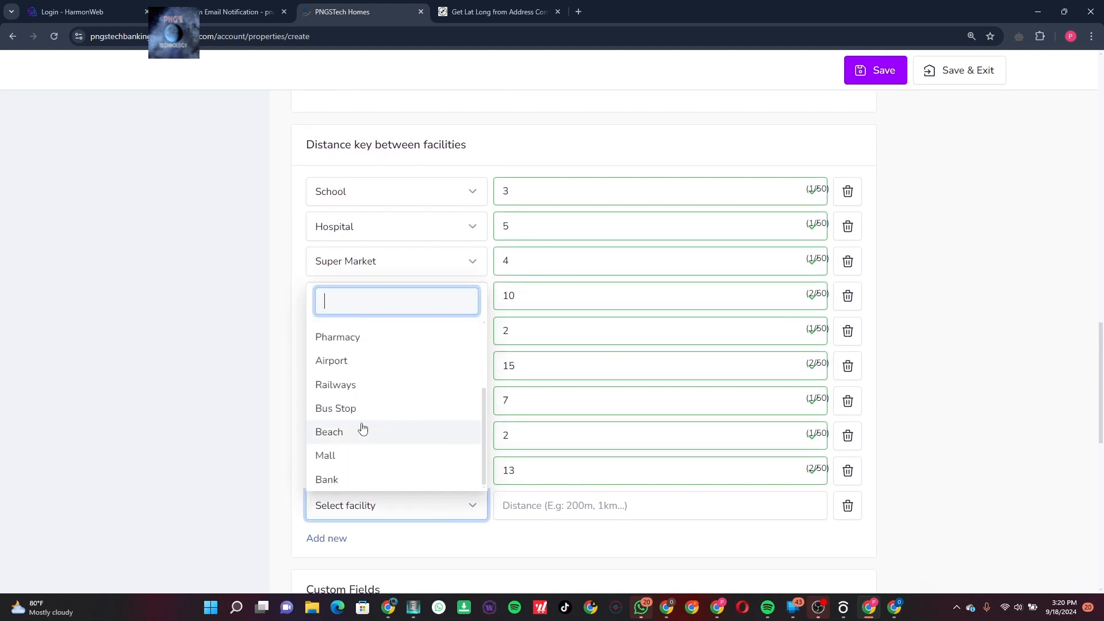
click(347, 459)
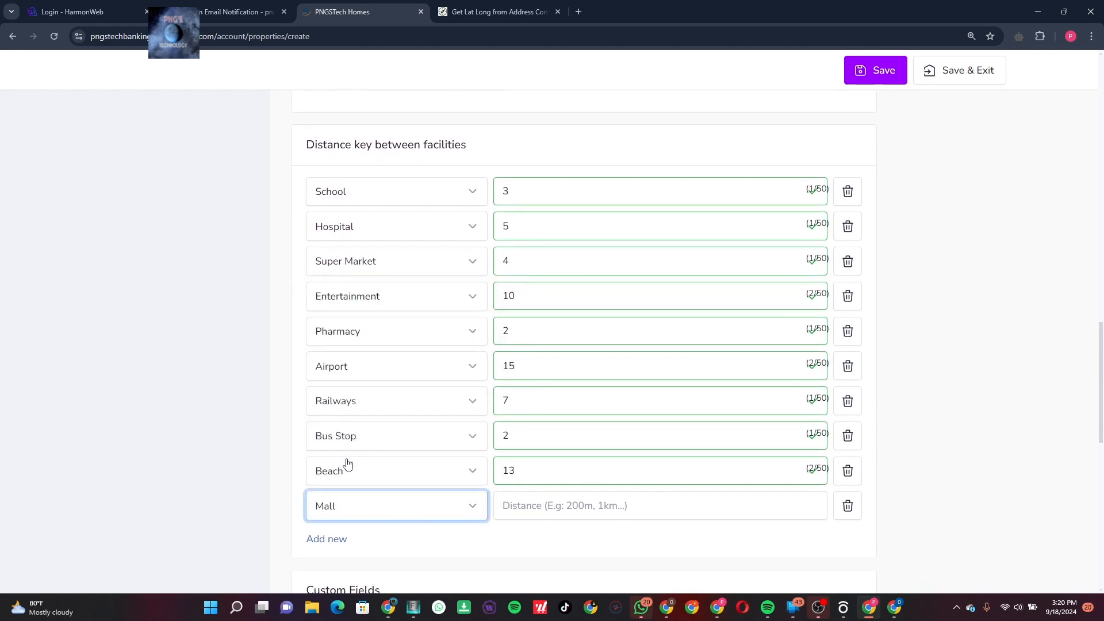
click(516, 505)
text(3)
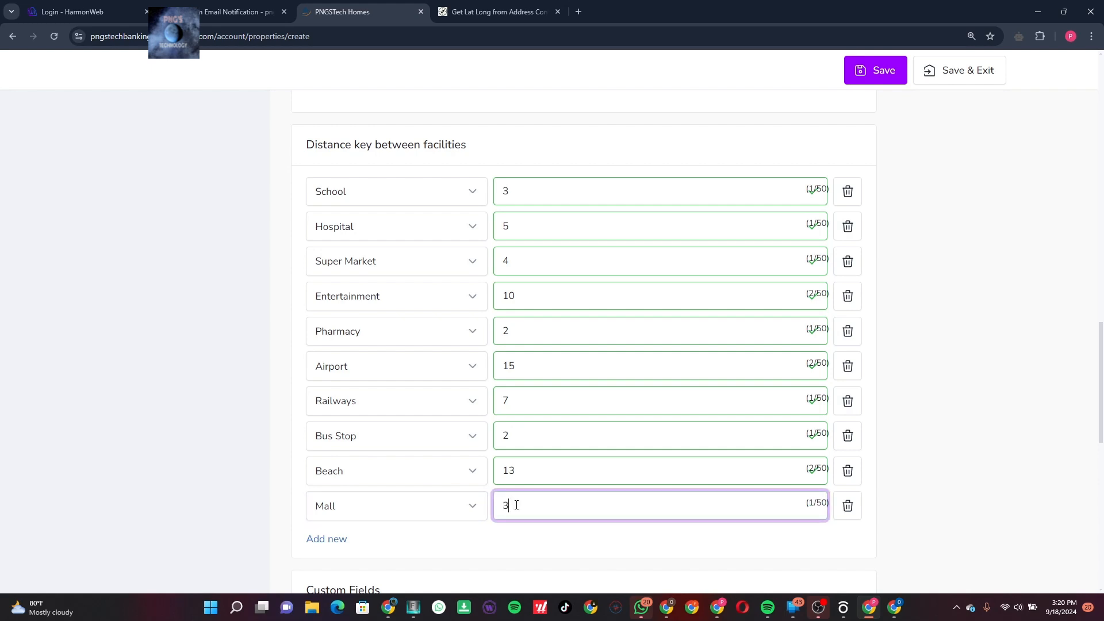
Step: Add Bank to the property's facility distances with a distance of 4
click(338, 538)
click(348, 539)
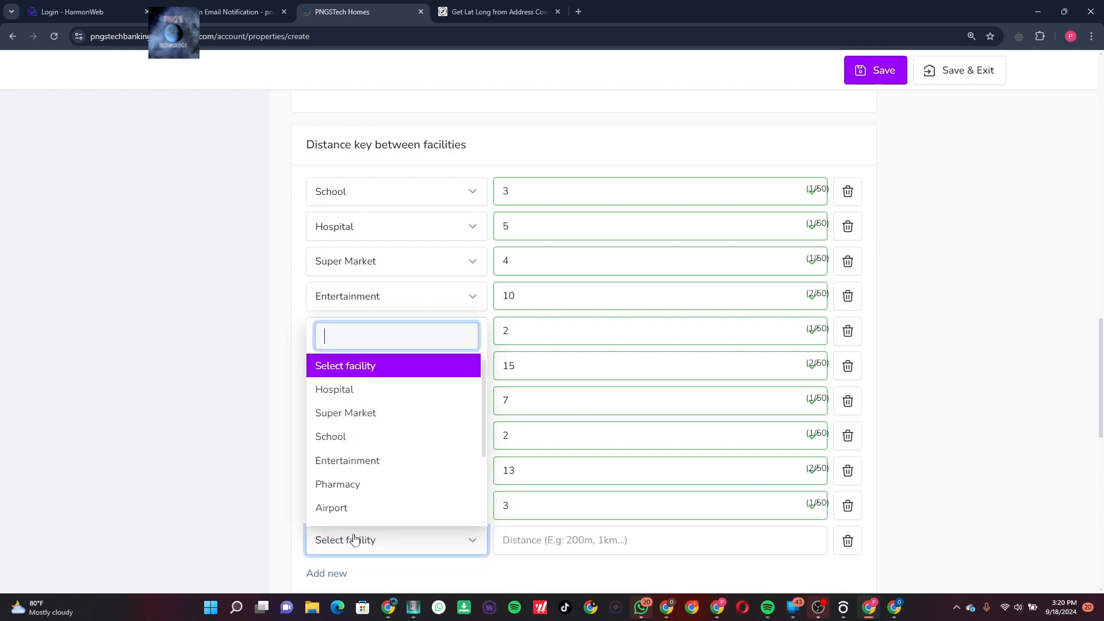
scroll(347, 506, down, 2)
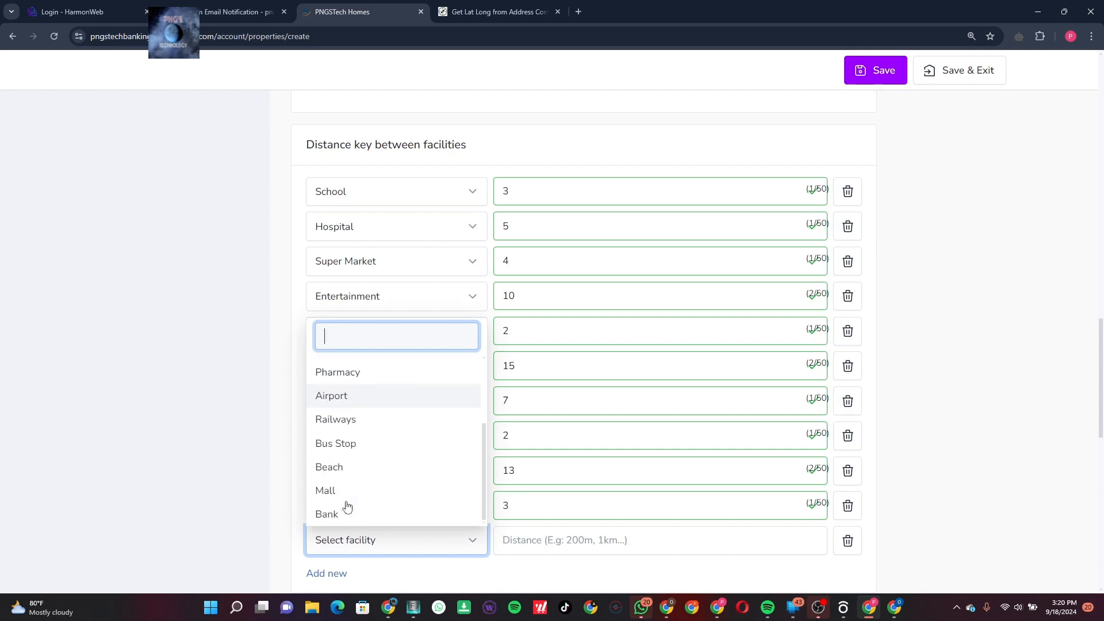
click(345, 514)
click(518, 543)
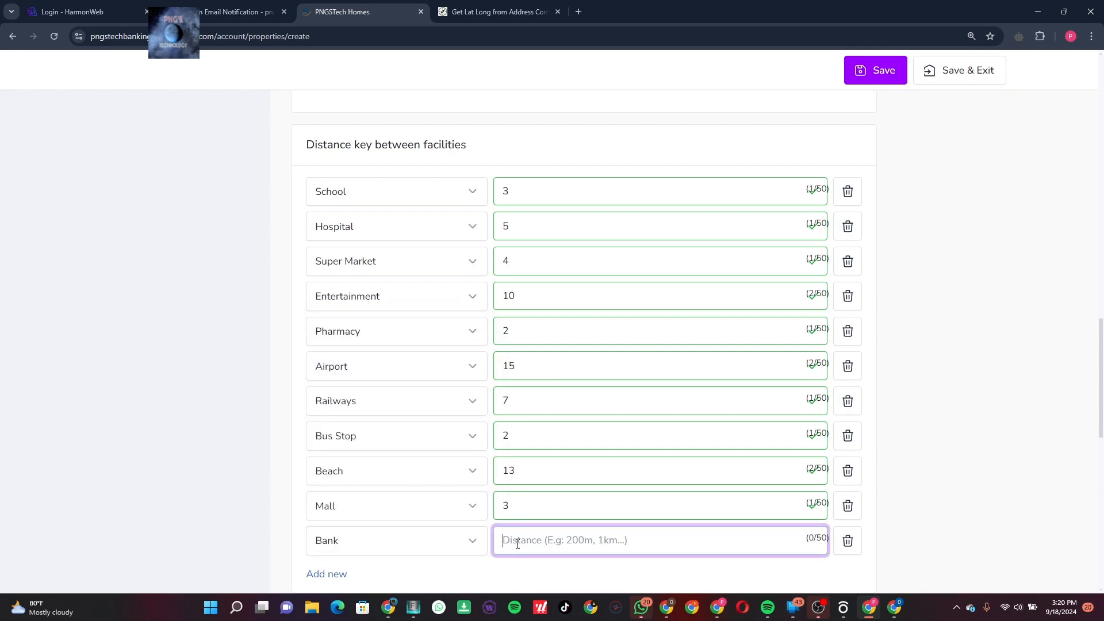
text(4)
Step: Add a blank custom field entry to the property using the "Add a new custom field" option and open its name for editing
scroll(423, 582, down, 3)
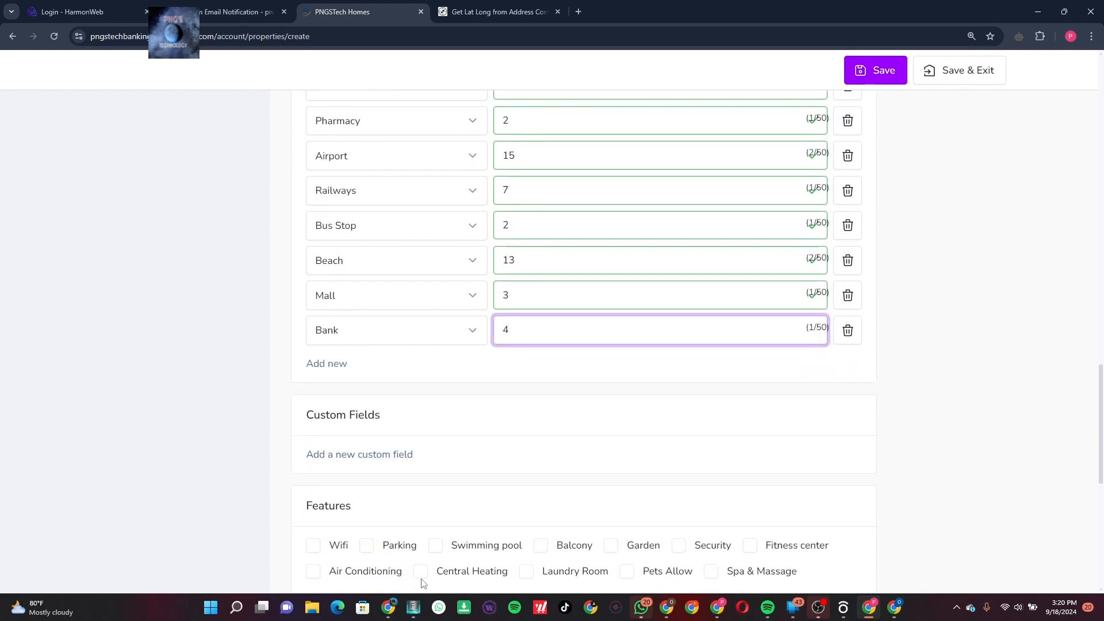
click(364, 456)
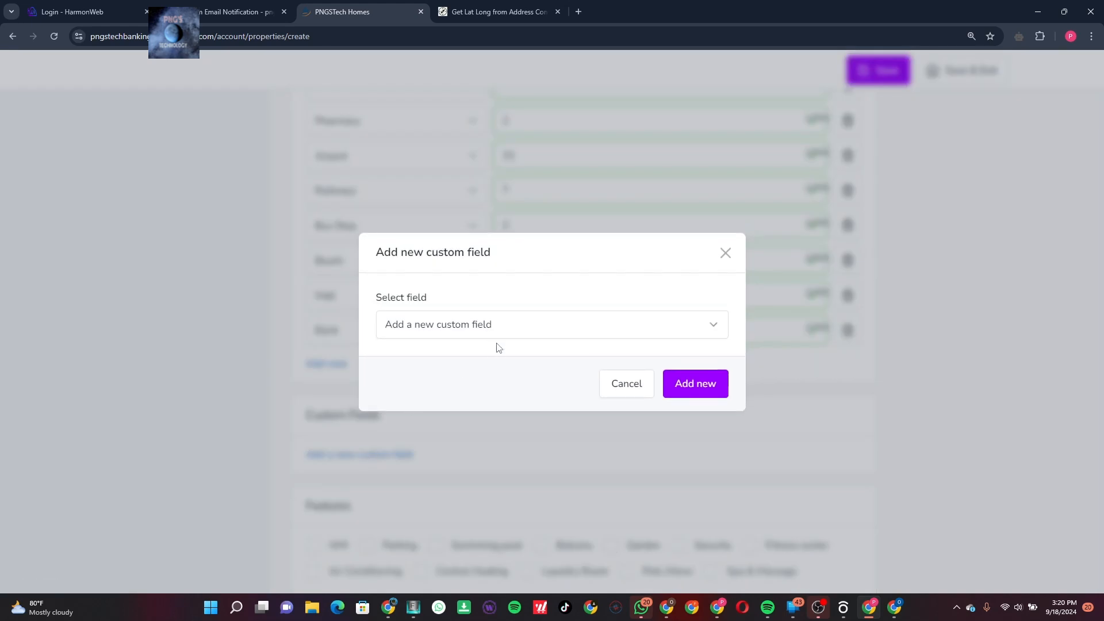
click(503, 329)
click(503, 330)
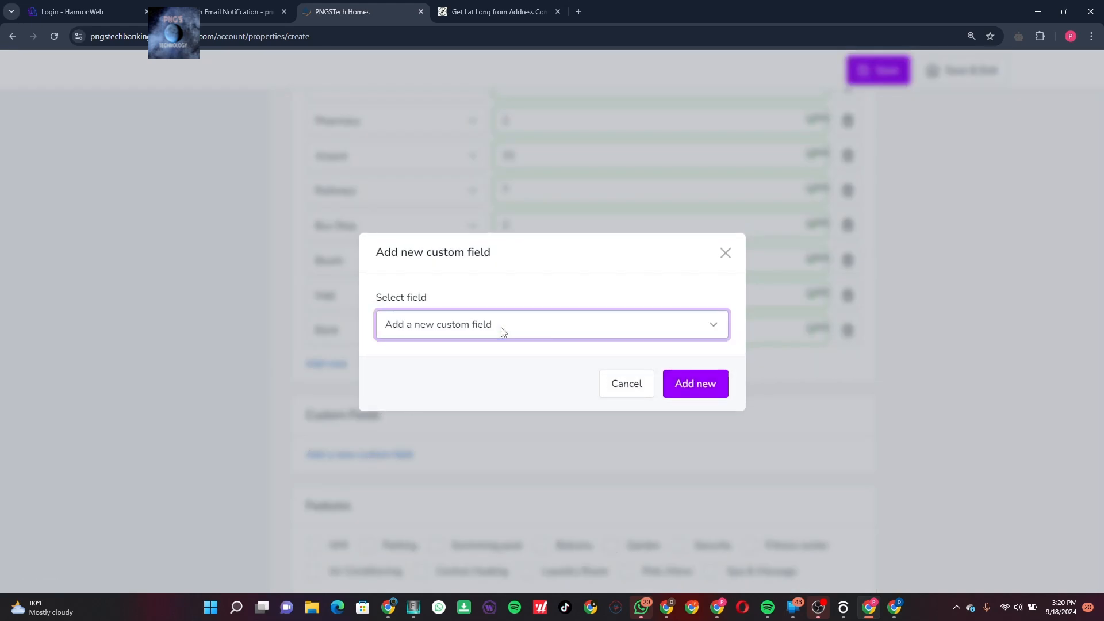
click(599, 334)
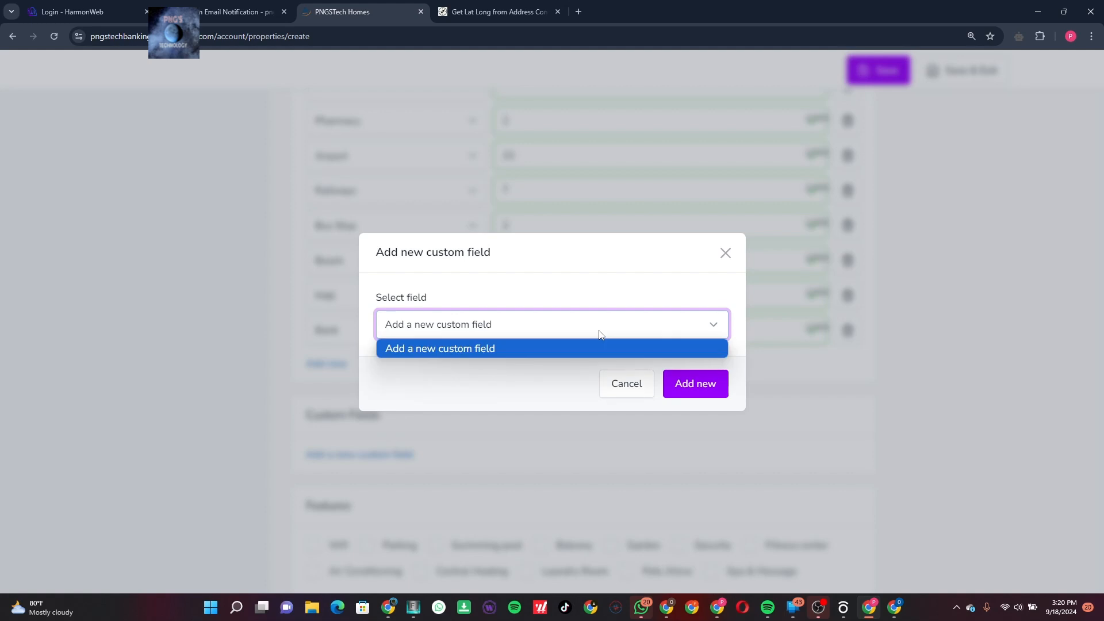
click(599, 335)
click(599, 335)
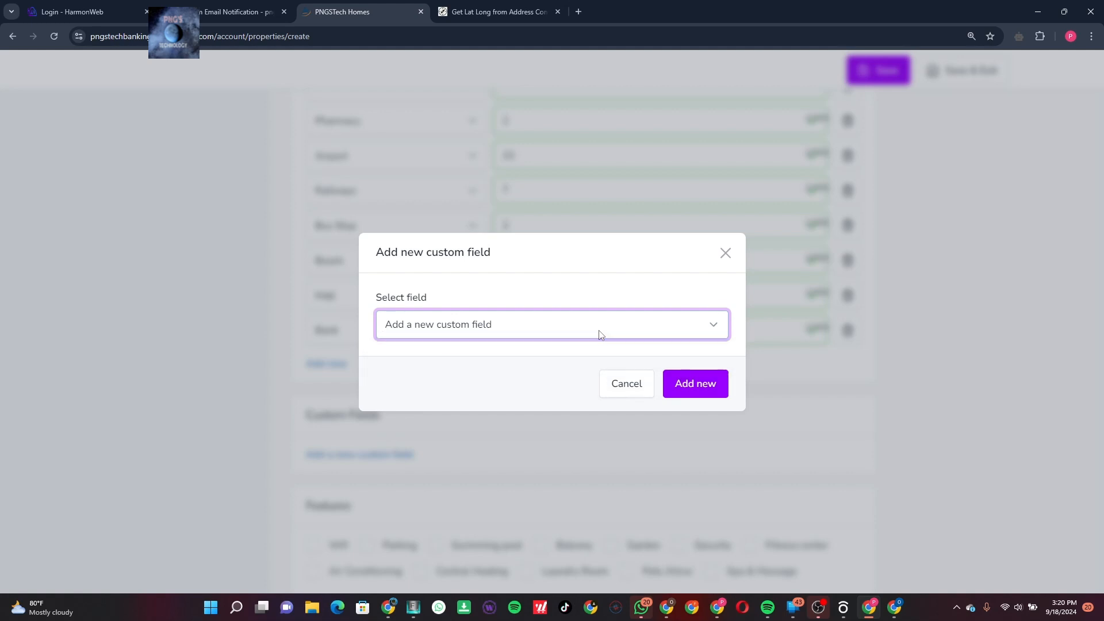
click(599, 335)
click(658, 325)
click(659, 324)
click(659, 319)
click(659, 323)
click(658, 322)
click(659, 322)
click(688, 384)
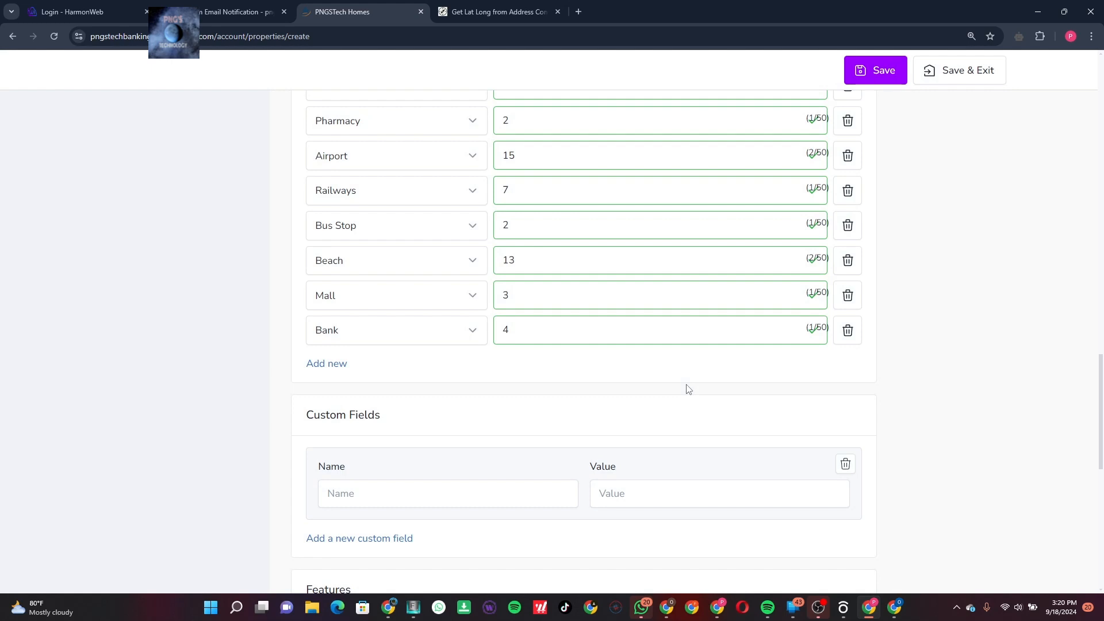
click(432, 492)
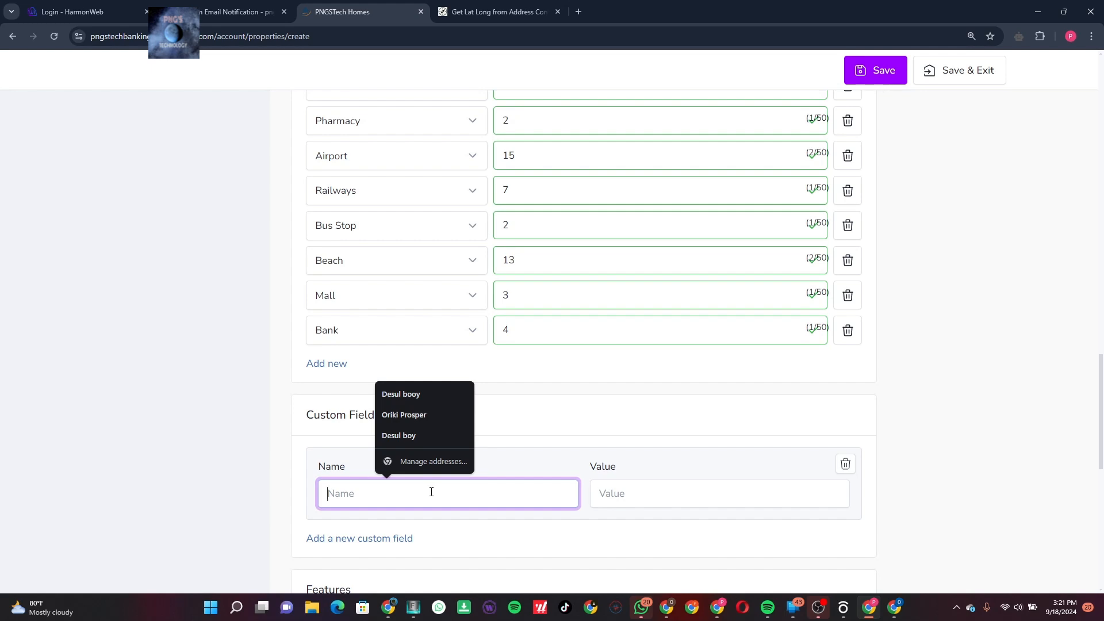
Step: Name the first custom field Television and set its value to $1000
text(Tele)
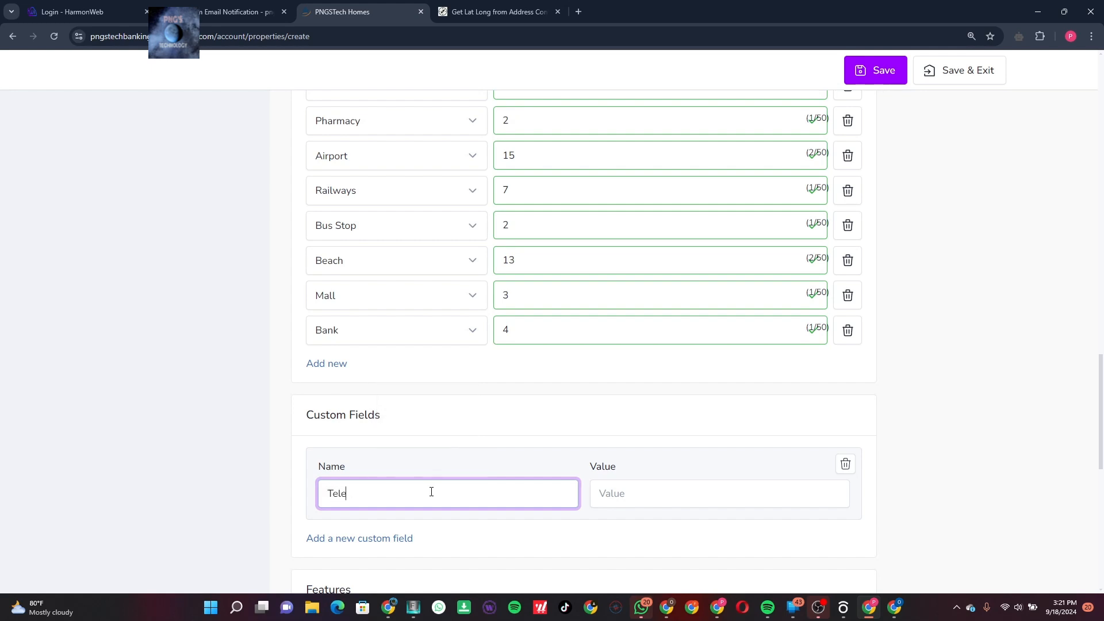
text(vision)
click(622, 488)
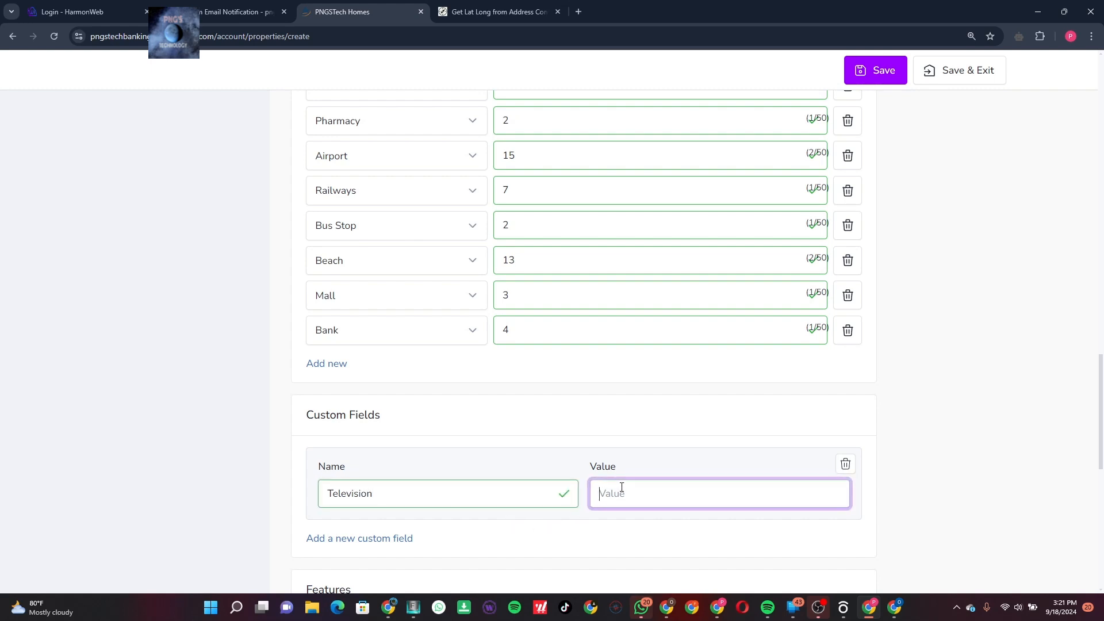
text(1)
key(BackSpace)
text($1000)
Step: Add a second custom field to the property and name it Wall Paint
click(376, 539)
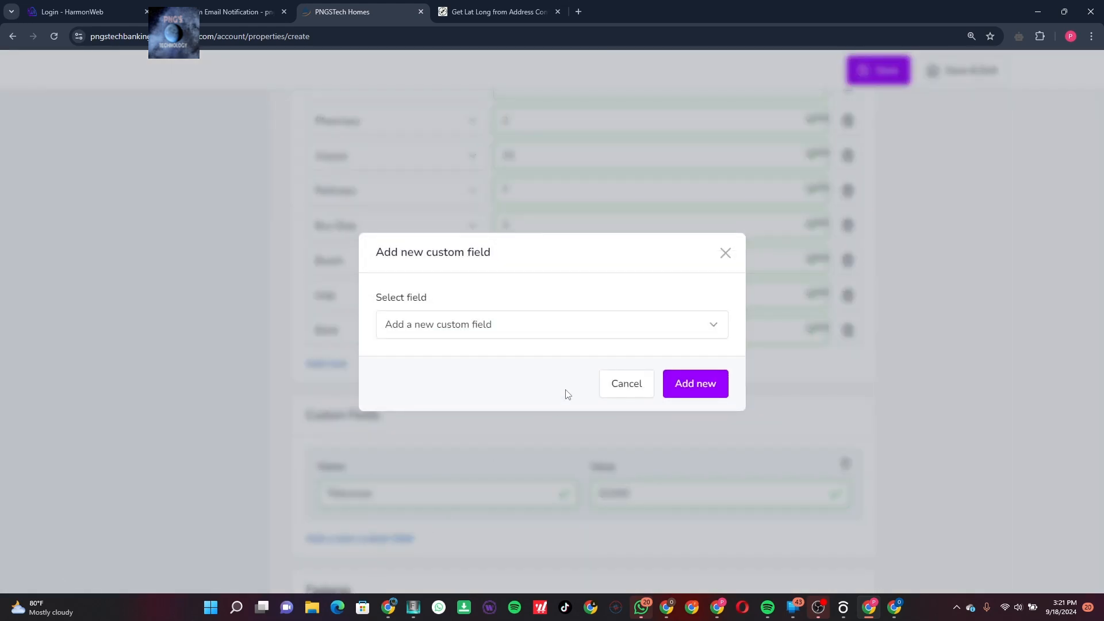
click(684, 393)
scroll(575, 431, down, 5)
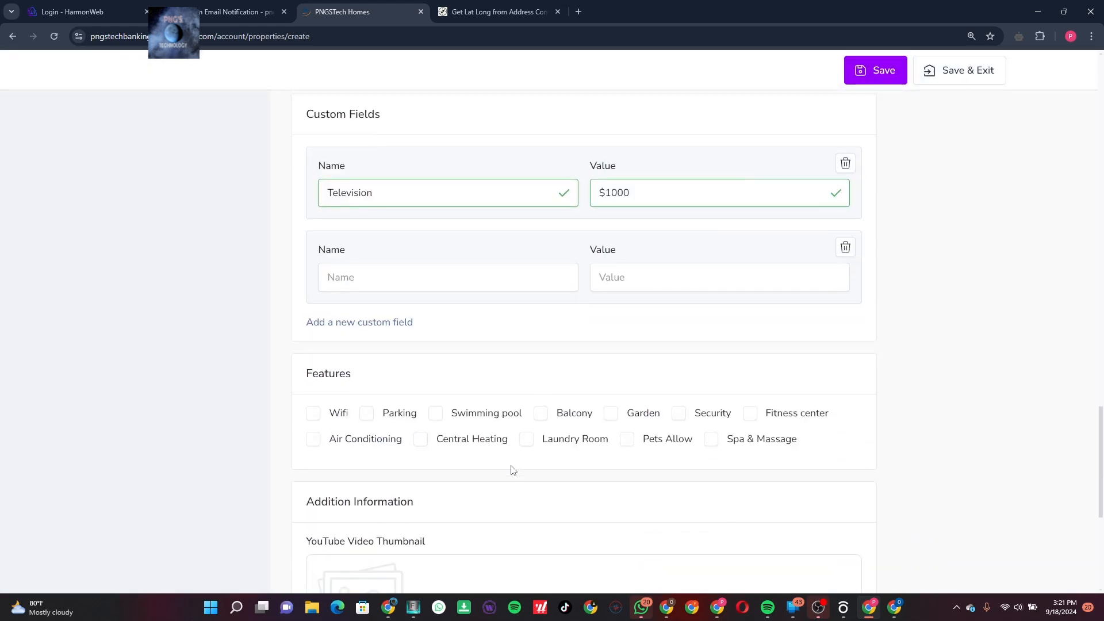
click(463, 272)
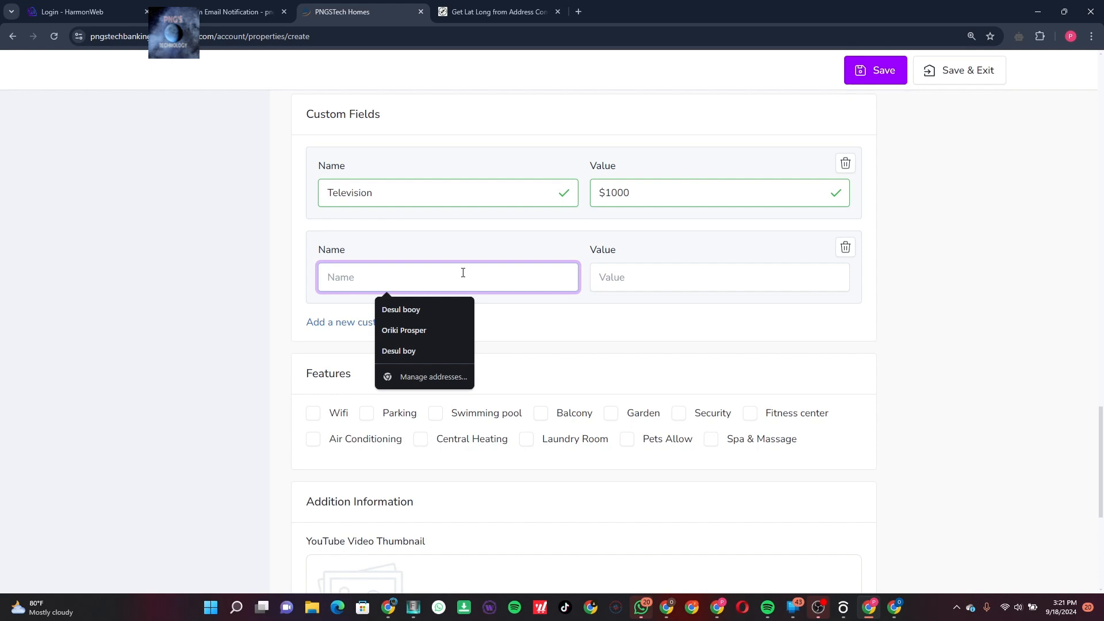
text(Wall )
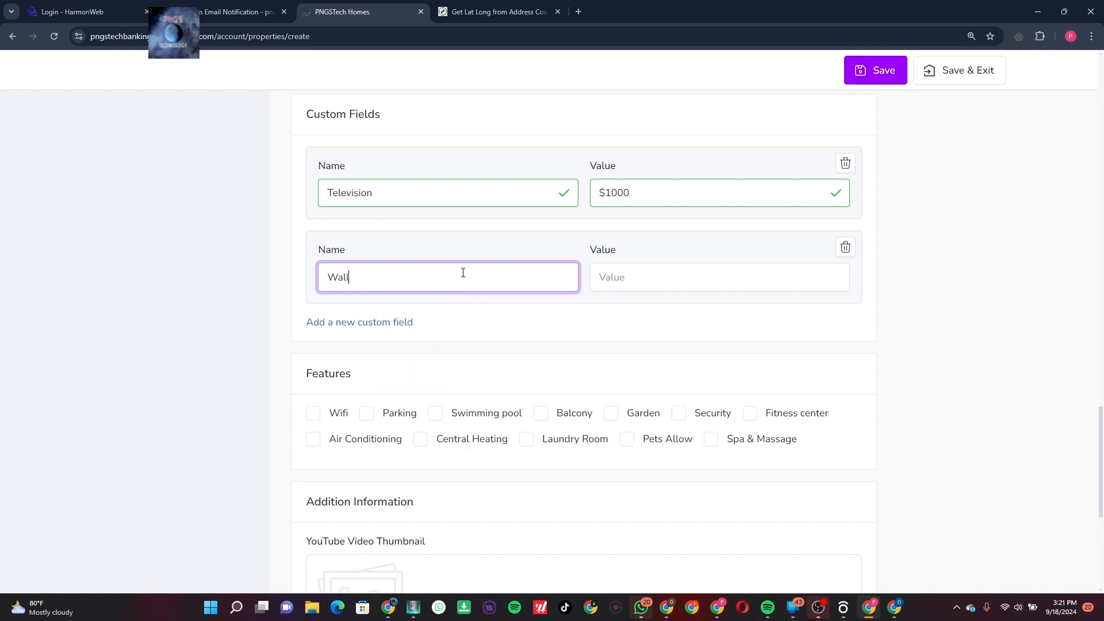
text(Paint)
Step: Set the Wall Paint value to $2,000 and rewrite the Television value as $1,000
click(606, 282)
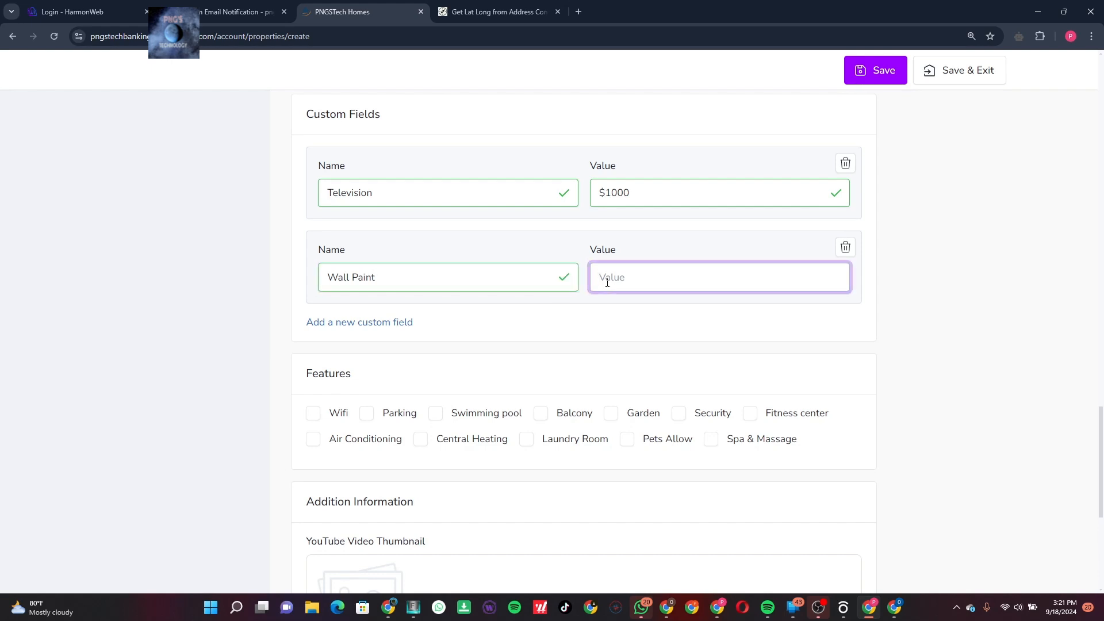
text(2000)
click(601, 276)
text($)
key(Right)
text(,)
click(612, 193)
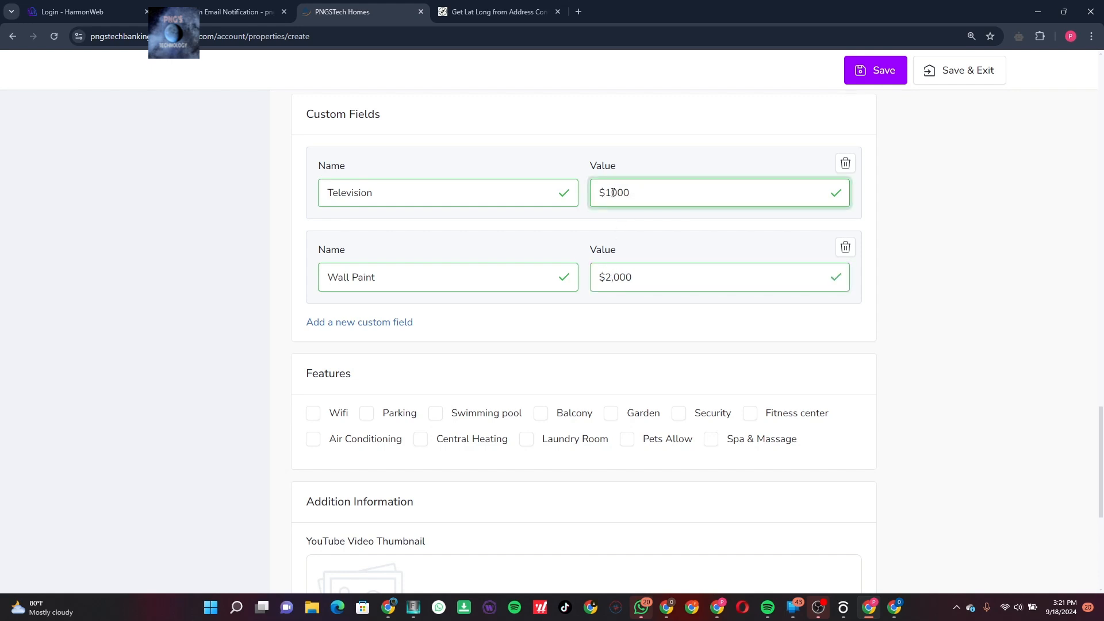
text(,)
Step: Add a third custom field to the property and name it Living Room Couch
click(359, 330)
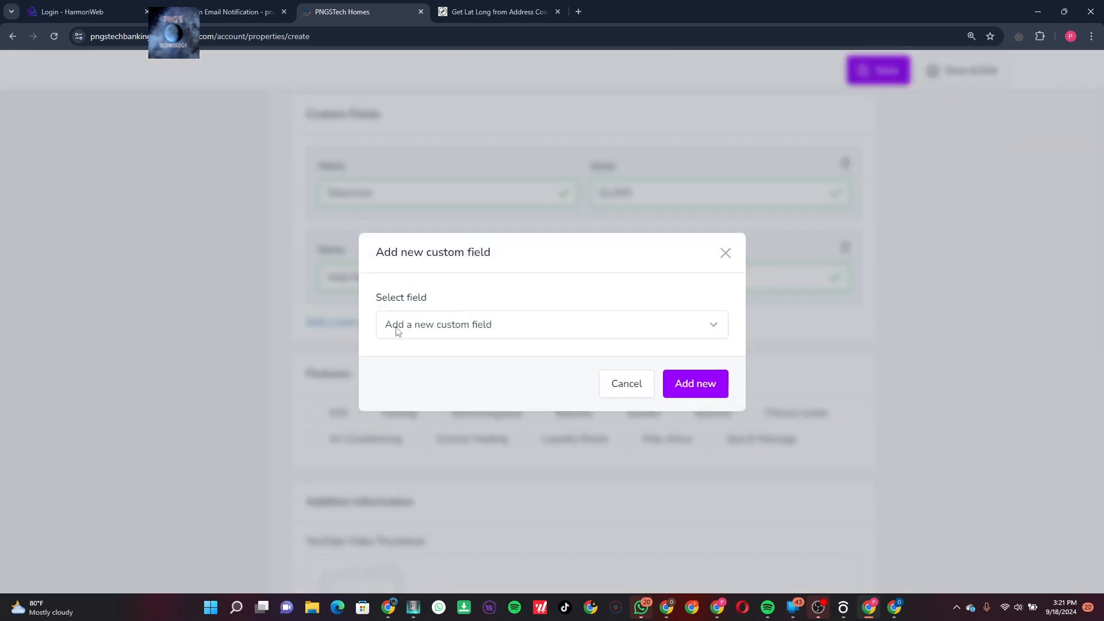
click(401, 331)
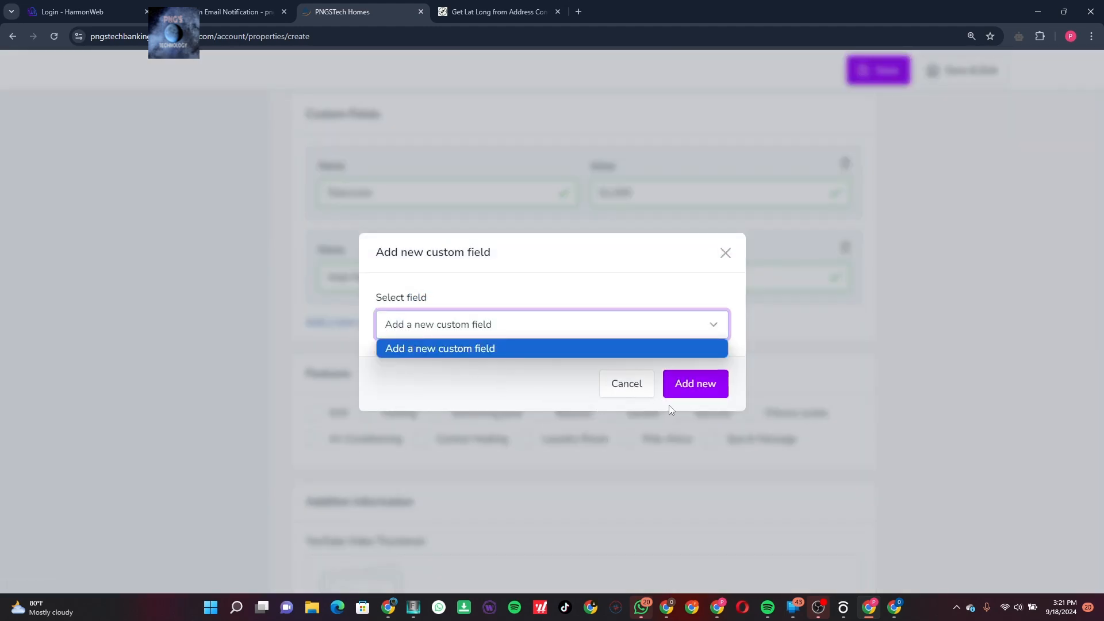
click(683, 391)
click(683, 391)
click(459, 357)
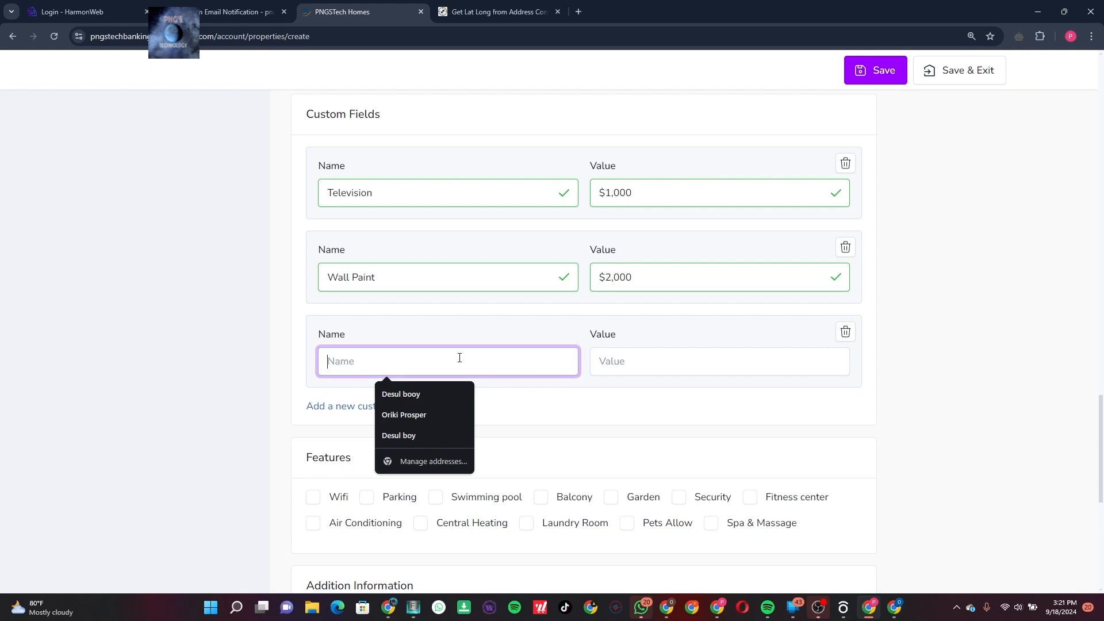
text(Livin)
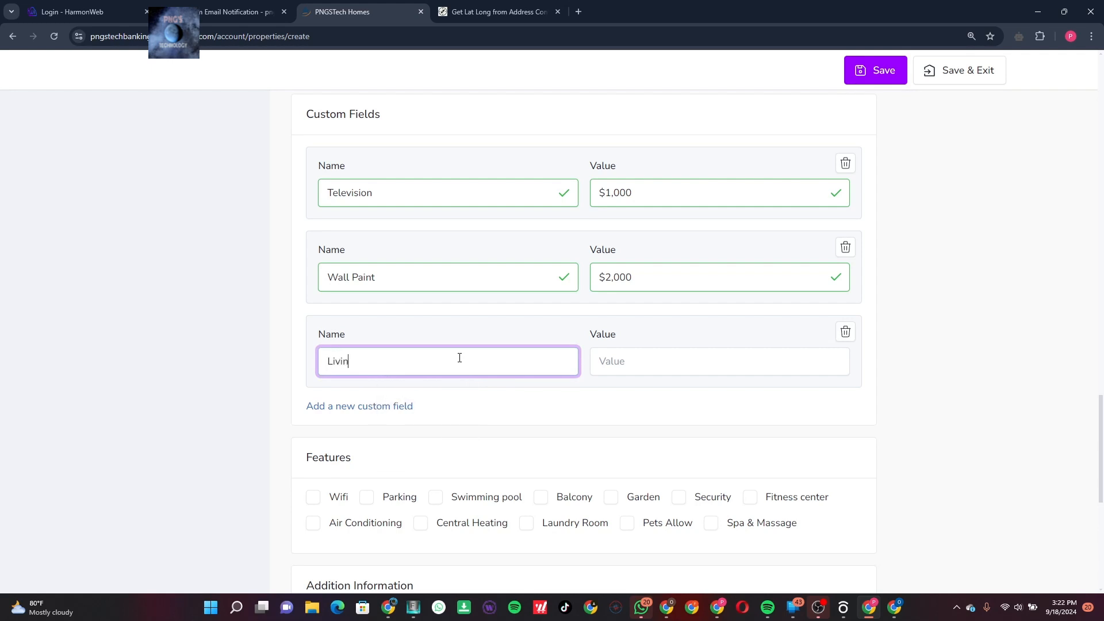
text(g Room Couch)
Step: Set the Living Room Couch custom field's value to $1,500
click(640, 359)
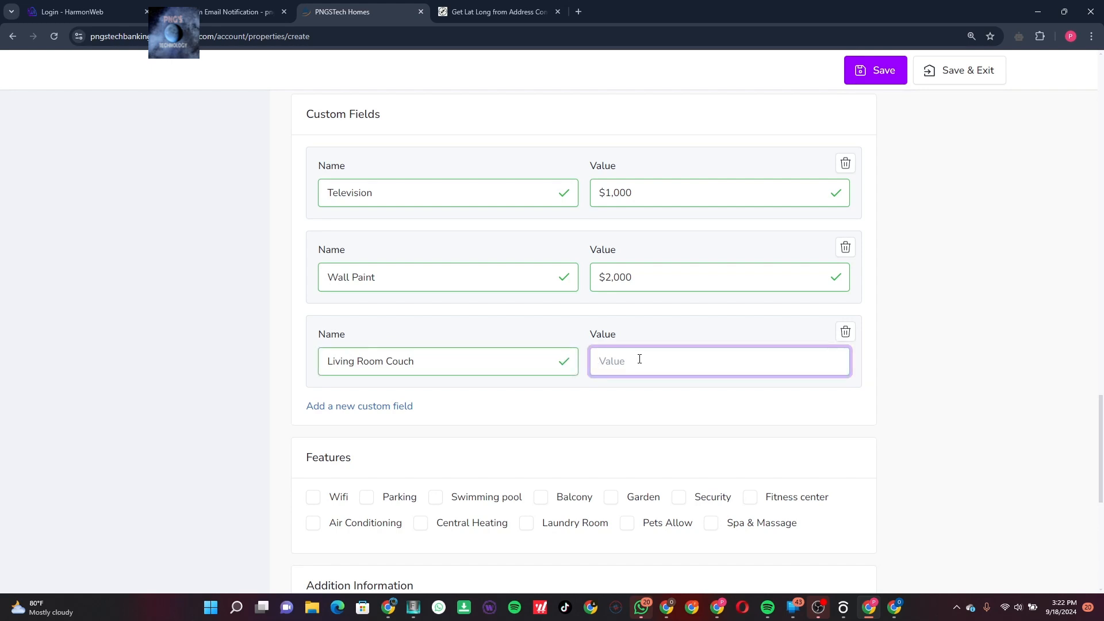
text(1)
text(5)
text(,)
text(00)
click(599, 360)
text($)
Step: Enable the Wifi, Parking, Swimming pool, Balcony, Garden, Security and Fitness center features for the property
scroll(476, 442, down, 1)
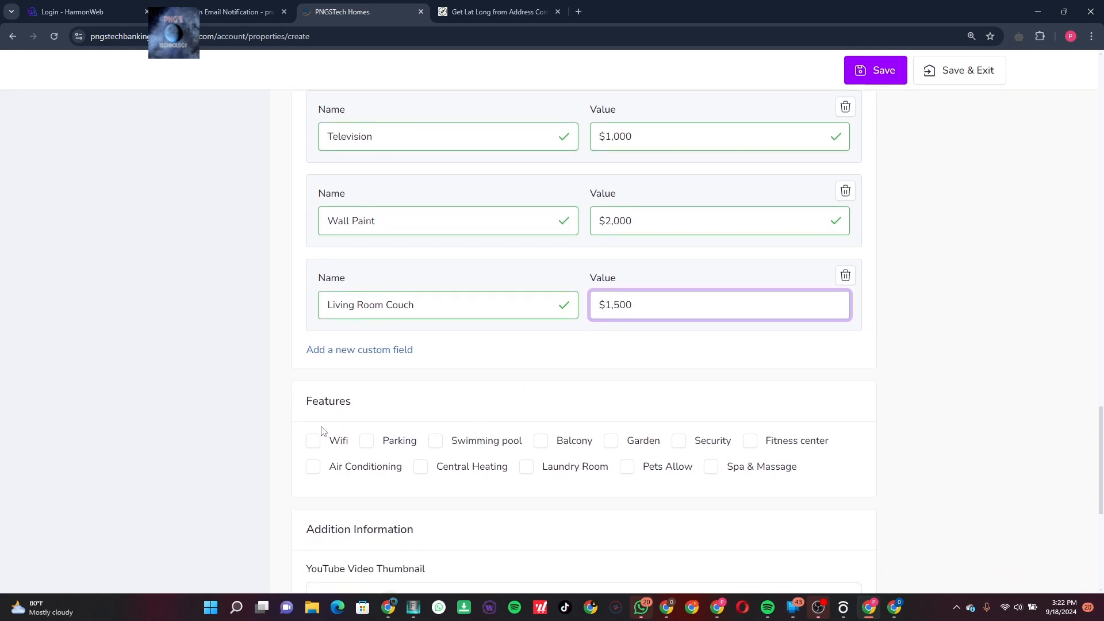
click(314, 442)
click(366, 441)
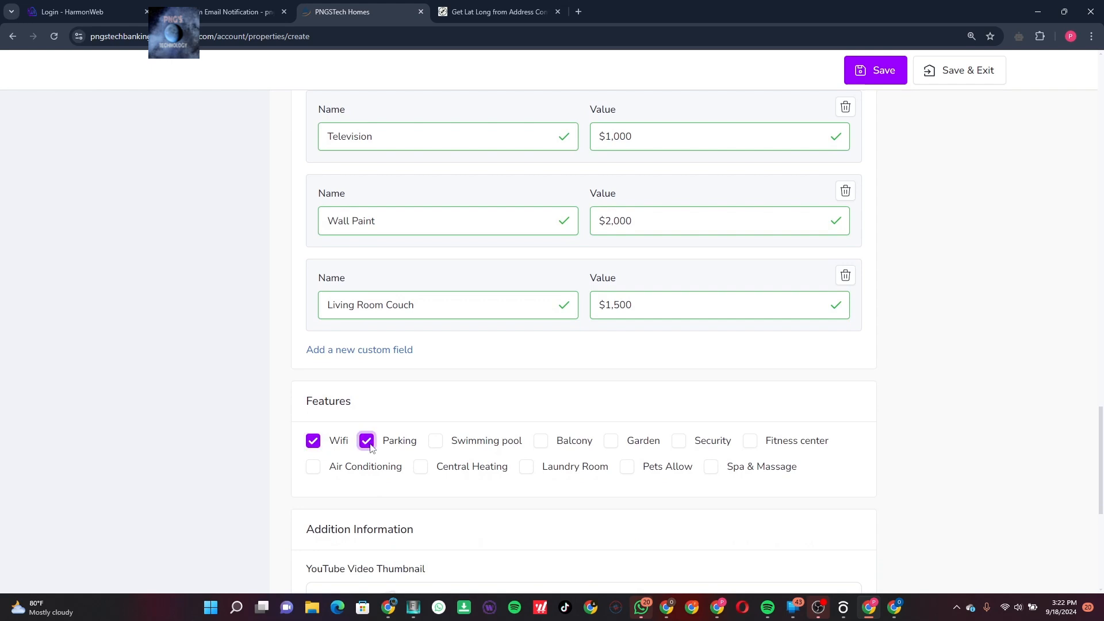
click(435, 446)
click(540, 446)
click(609, 447)
click(678, 448)
click(753, 444)
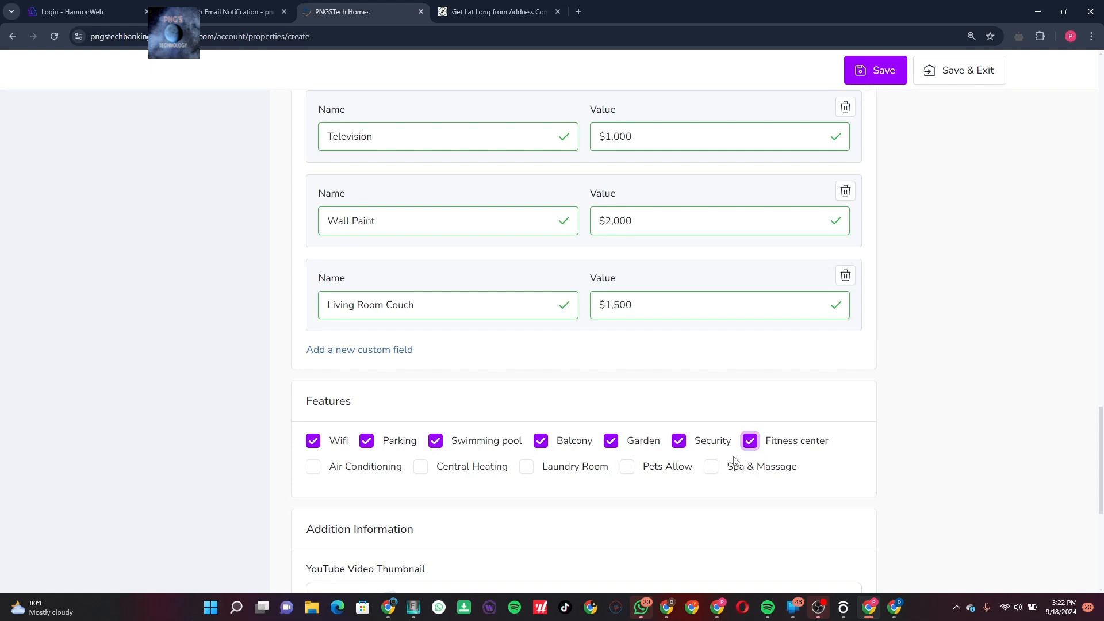
Step: Enable the Spa & Massage, Pets Allow, Laundry Room, Central Heating and Air Conditioning features for the property
click(715, 466)
click(630, 468)
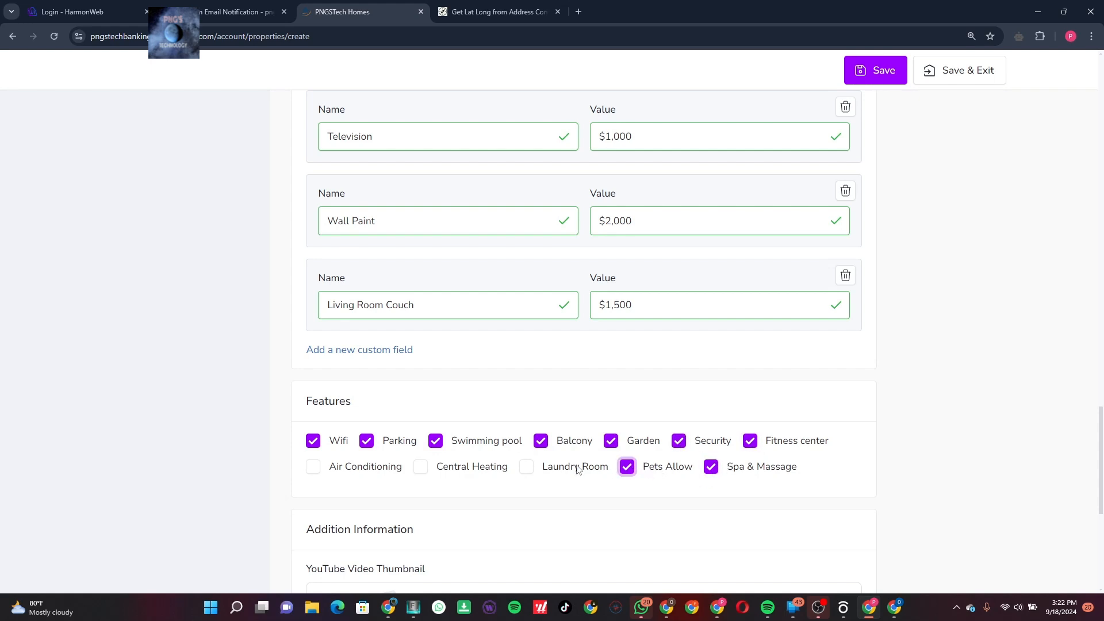
click(528, 468)
click(420, 467)
click(323, 467)
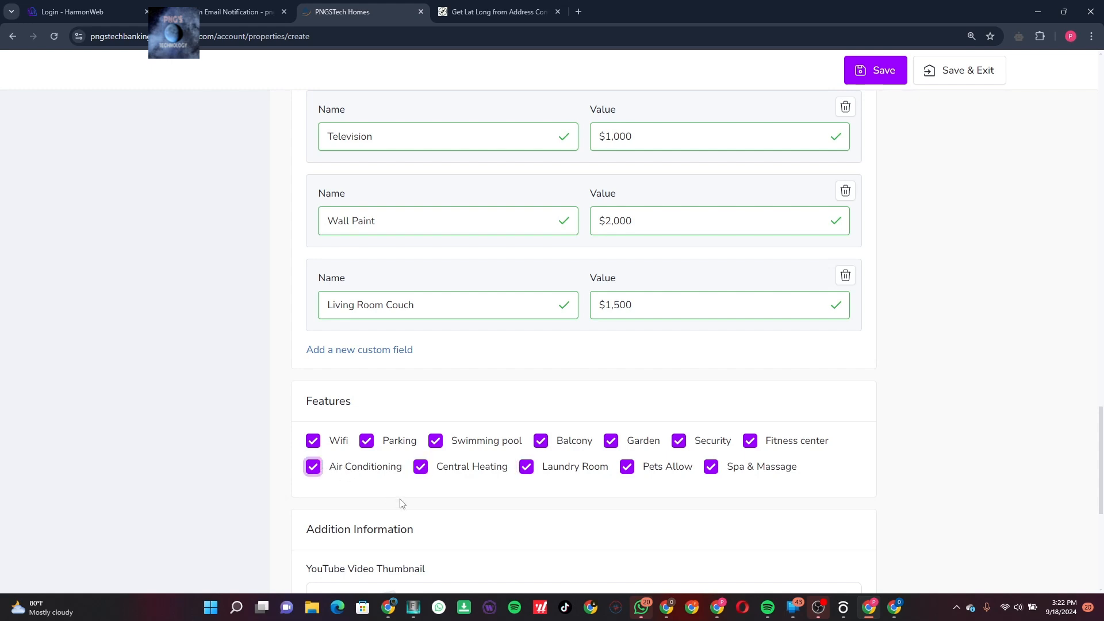
Step: Upload large-home-389271_640 from Downloads as the YouTube video thumbnail
scroll(402, 504, down, 3)
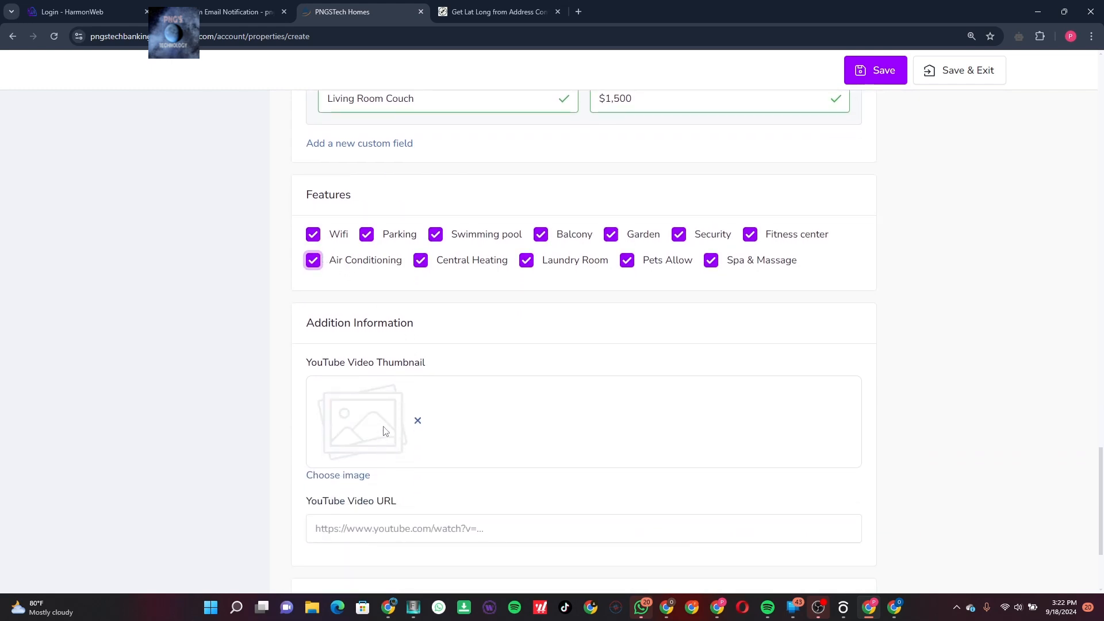
click(347, 476)
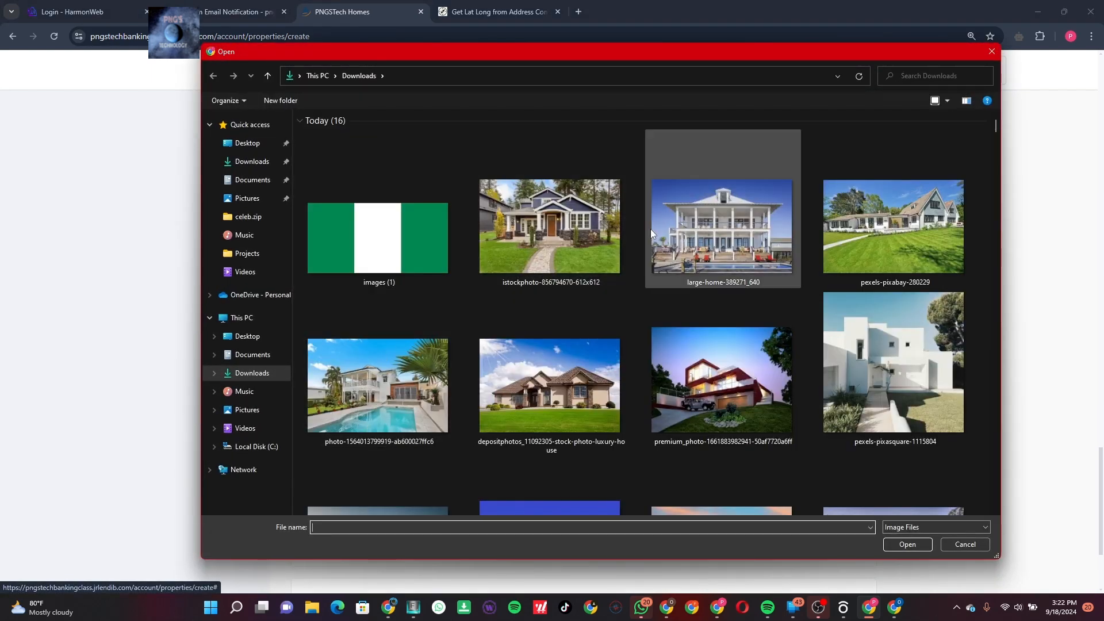
double_click(720, 240)
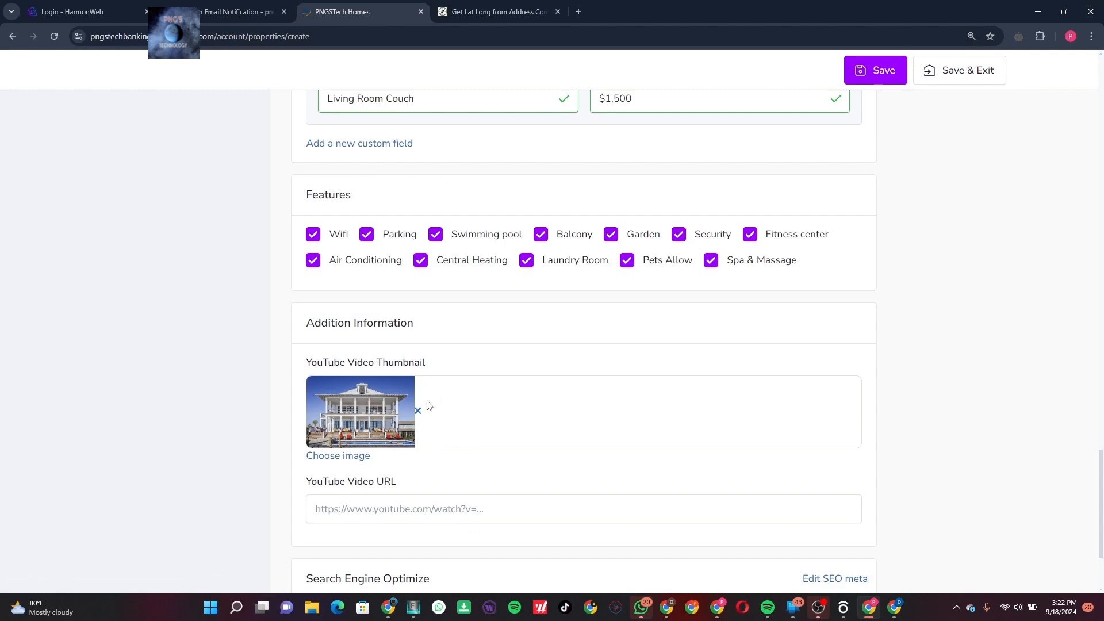
Step: Switch to the browser window with YouTube and copy the share link of "How to build an online bank website with WordPress"
click(385, 507)
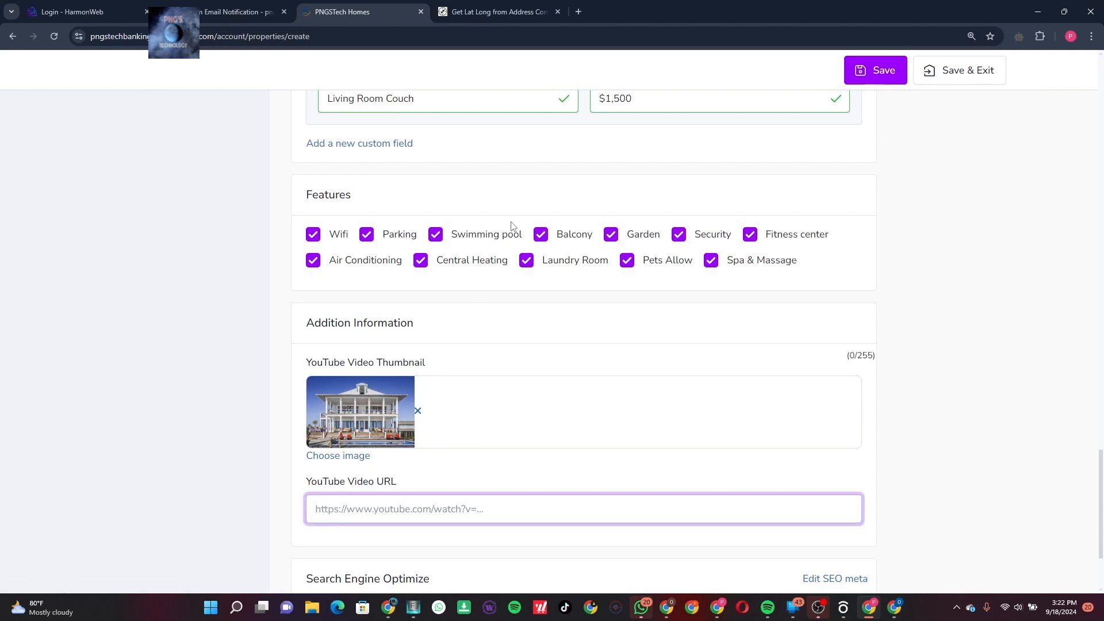
click(390, 609)
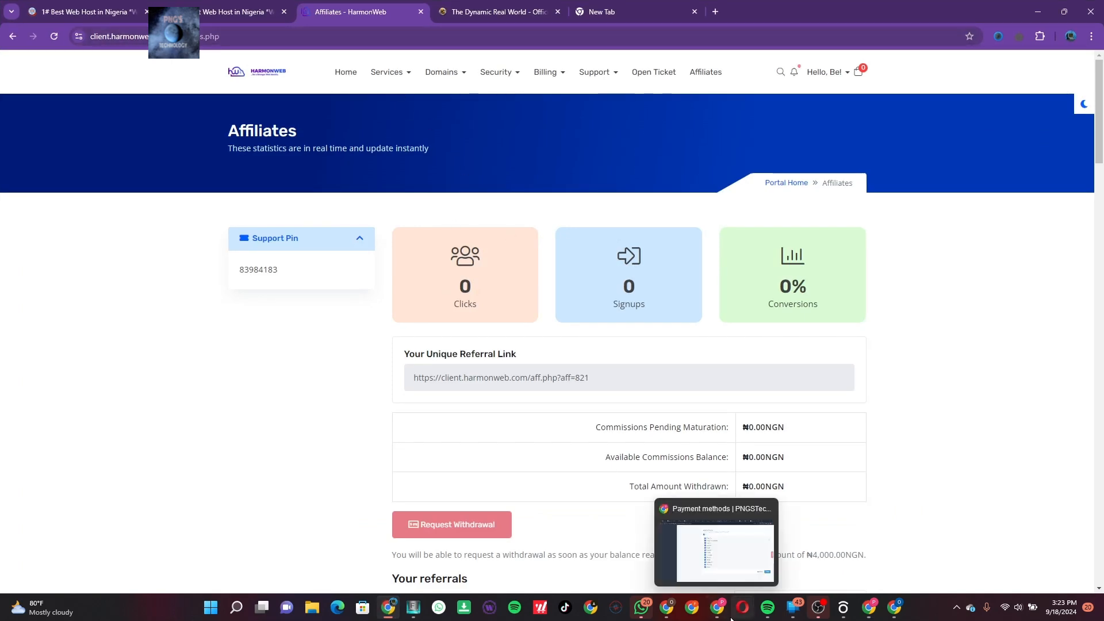
click(718, 577)
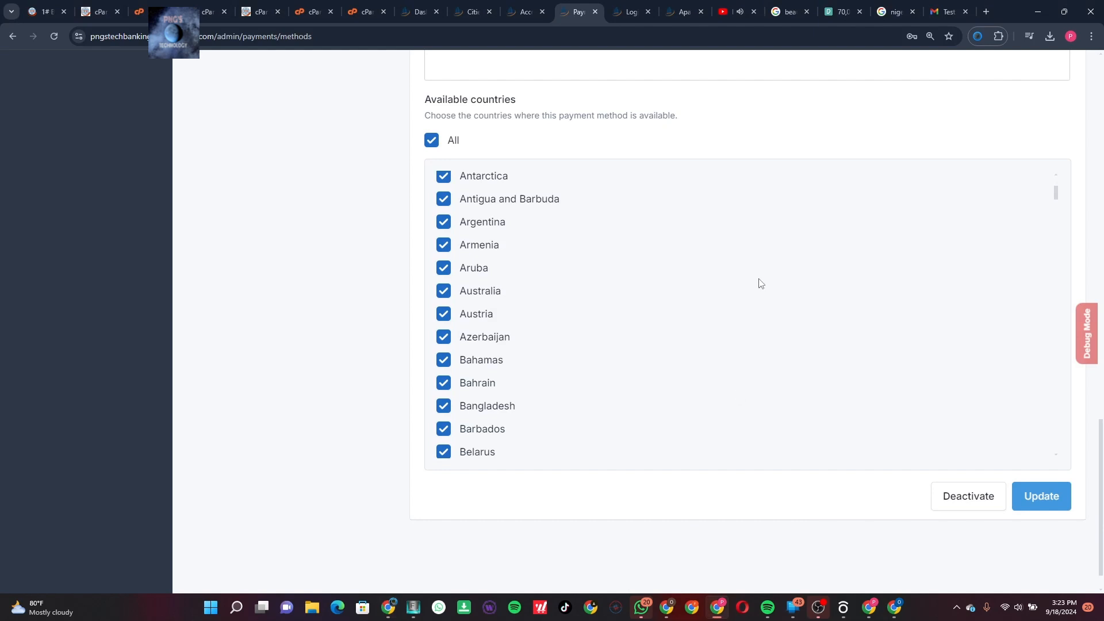
click(737, 11)
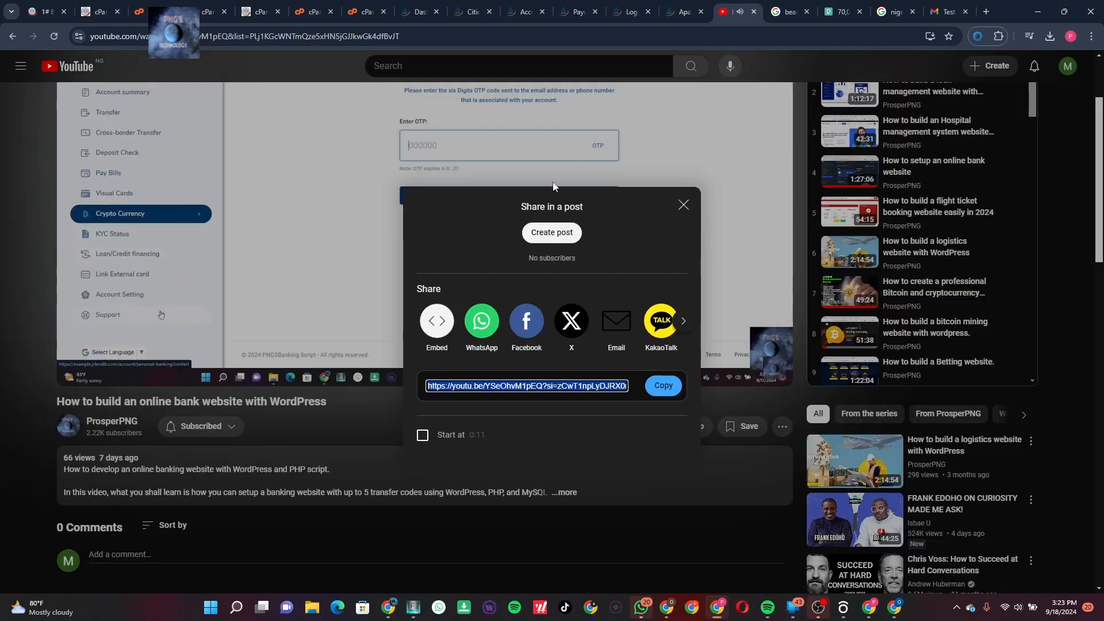
click(663, 385)
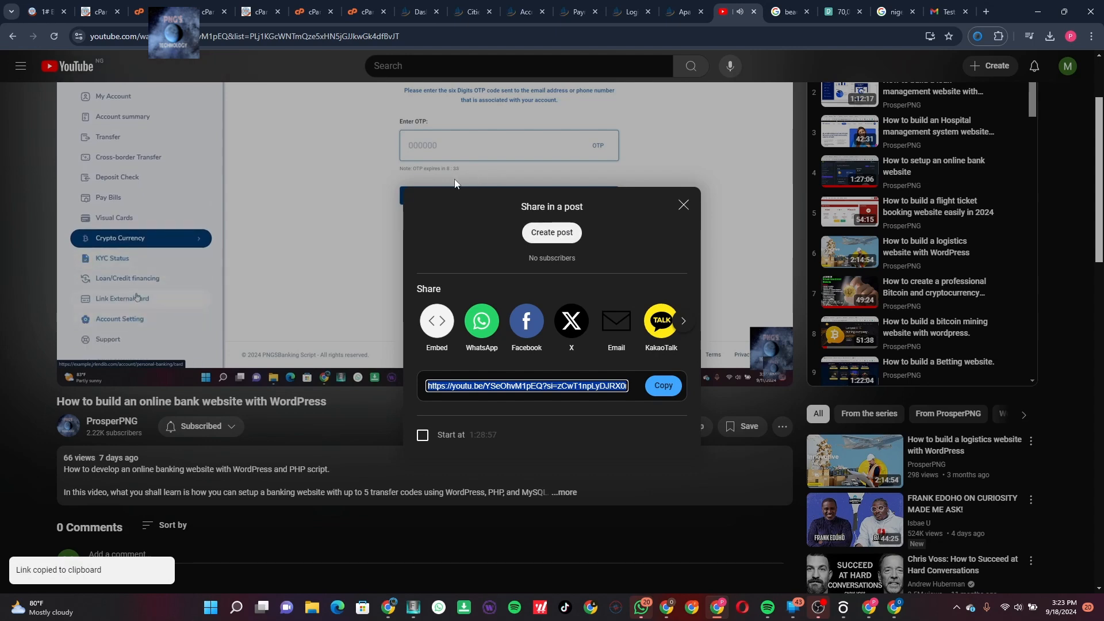
Step: Close the share dialog and leave the YouTube video paused
click(274, 259)
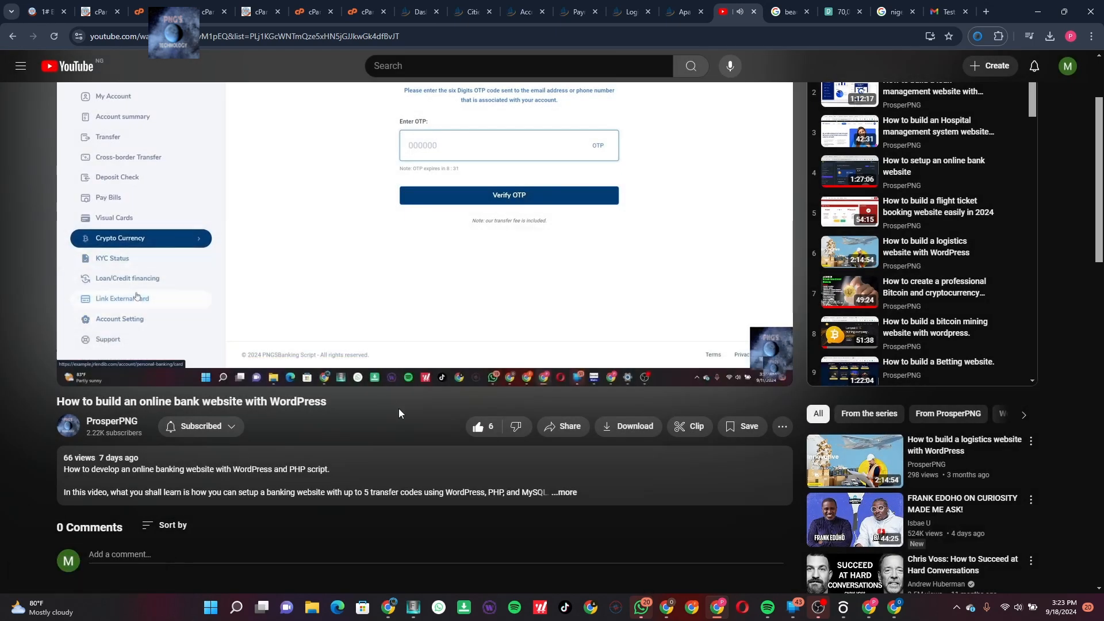
click(375, 323)
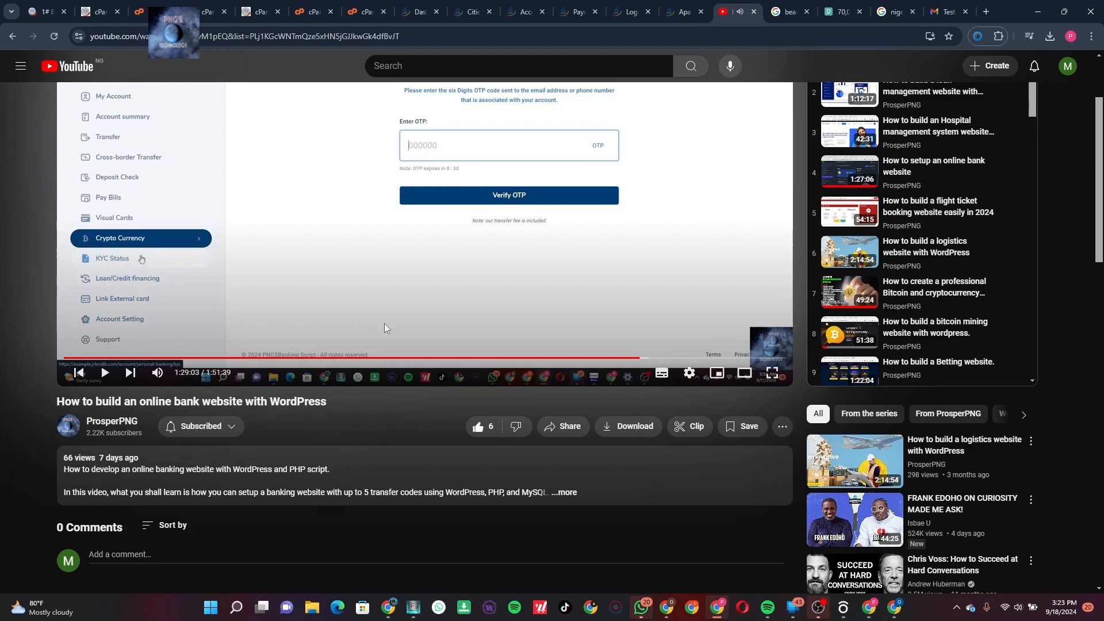
click(462, 277)
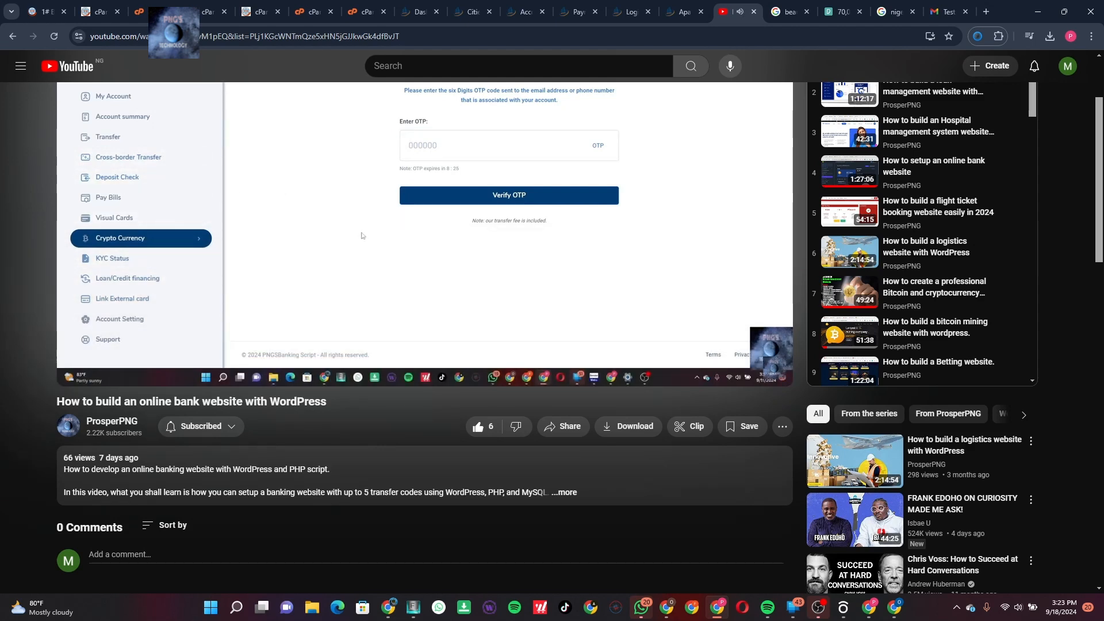
click(463, 277)
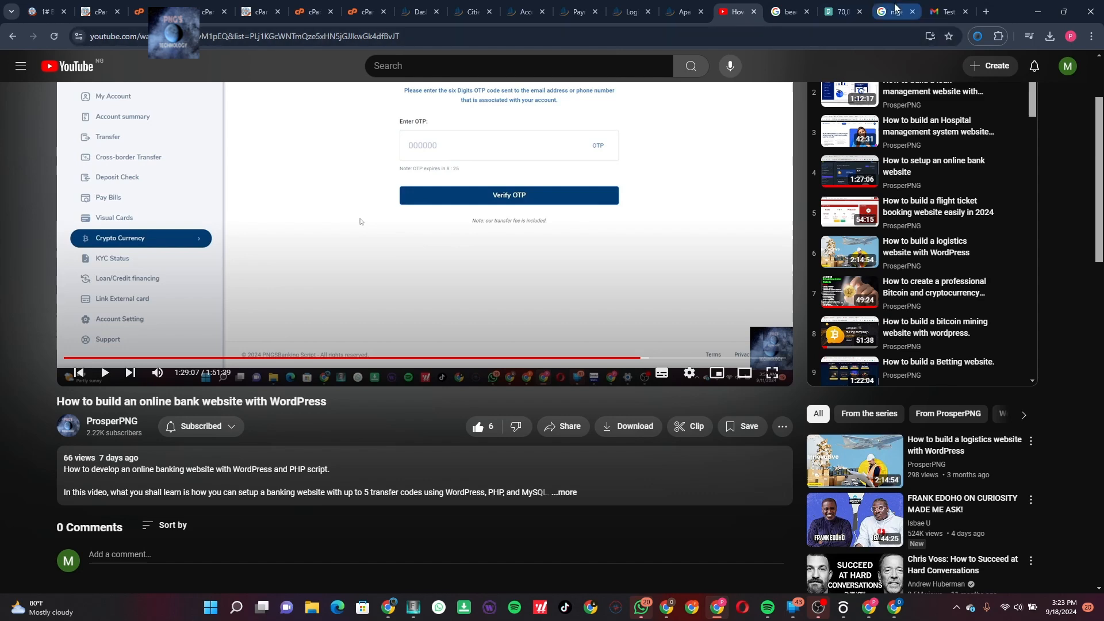
Step: Return to the property creation page and paste the copied video link as the YouTube Video URL
click(1040, 15)
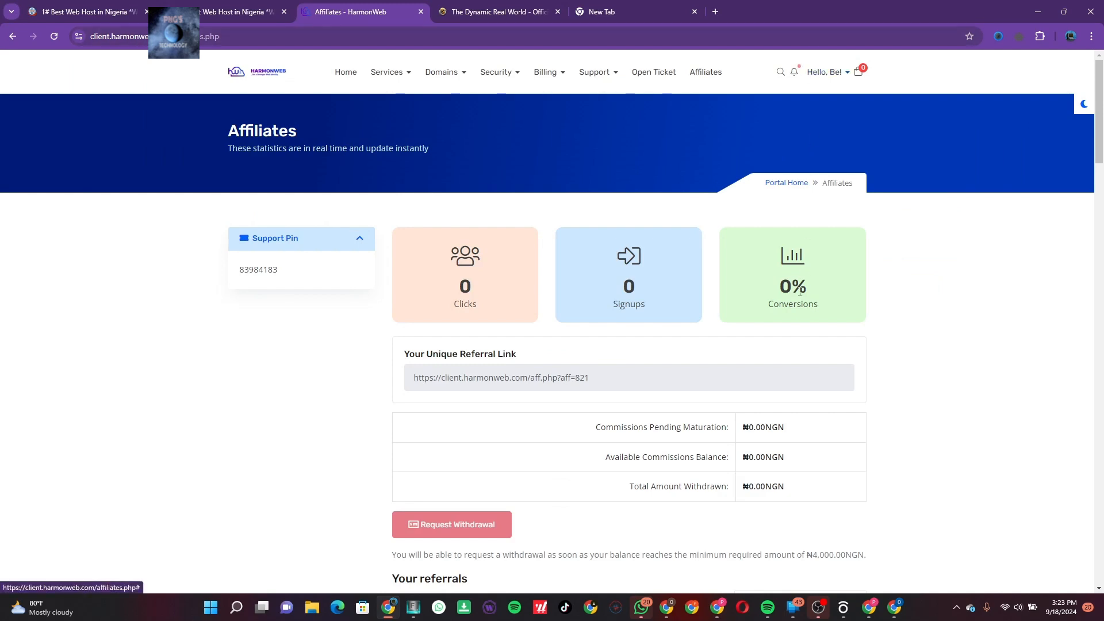
click(870, 610)
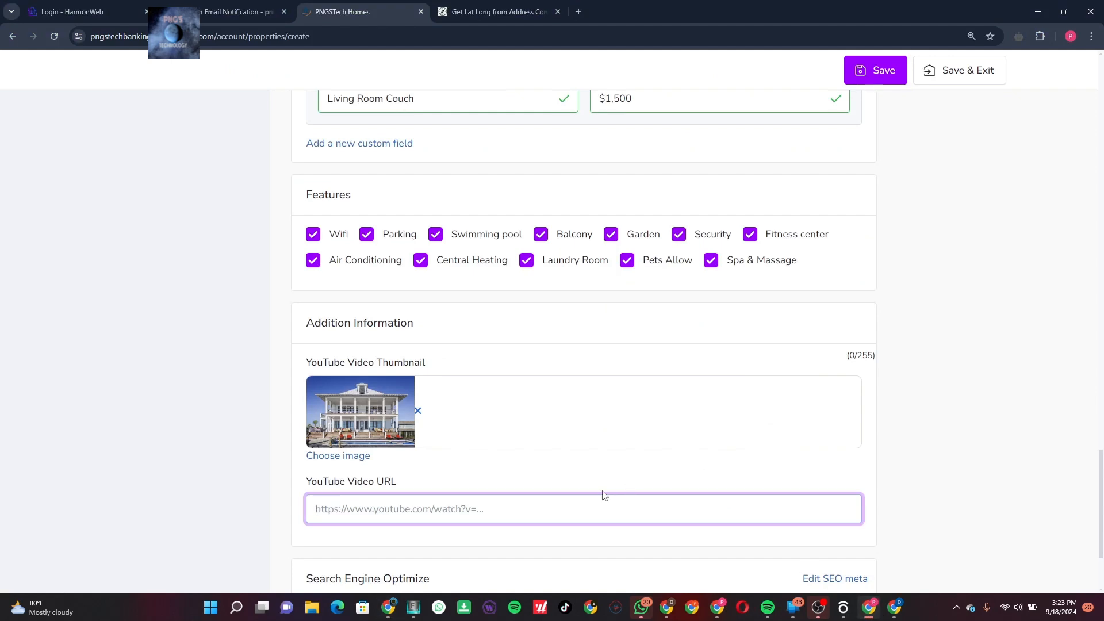
key(ctrl+v)
Step: Open the SEO meta settings for editing and upload large-home-389271_640 from Downloads as the SEO image
scroll(558, 556, down, 3)
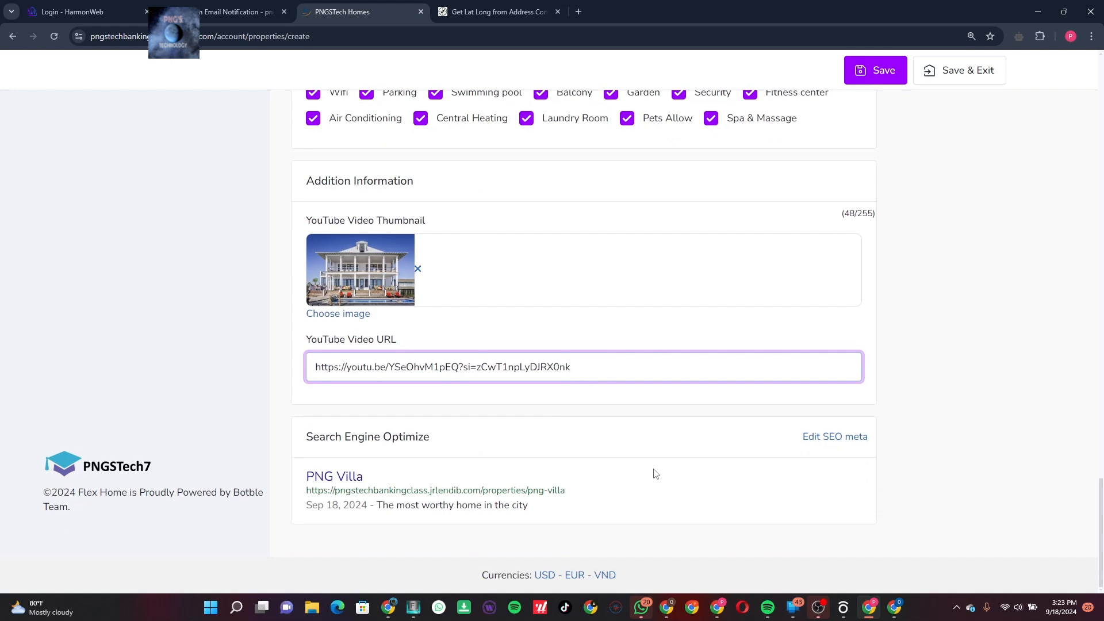
click(836, 437)
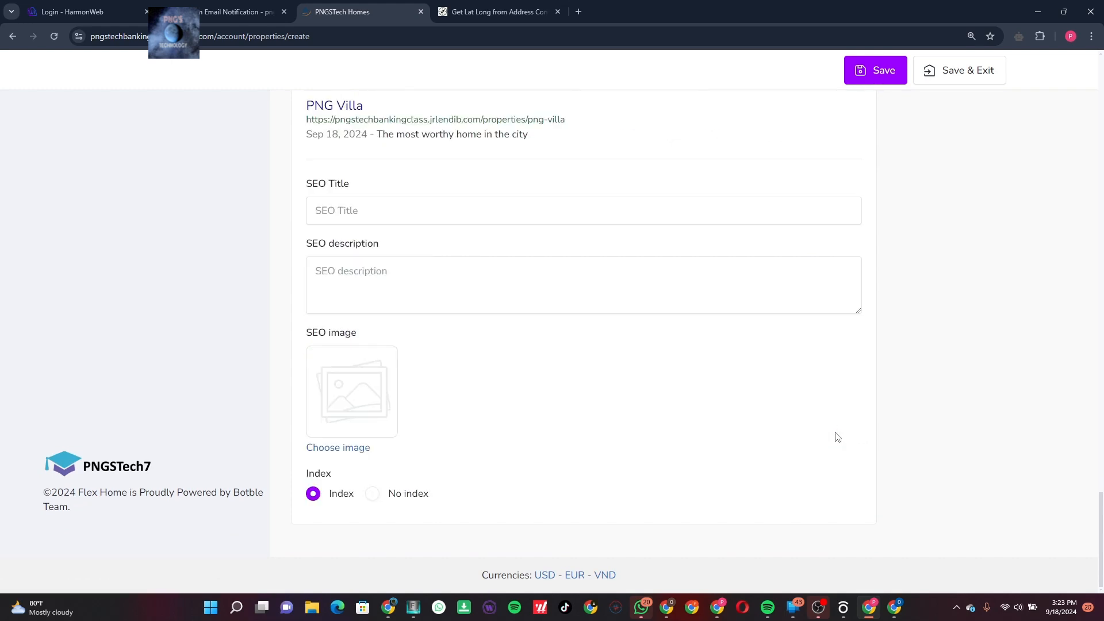
click(351, 412)
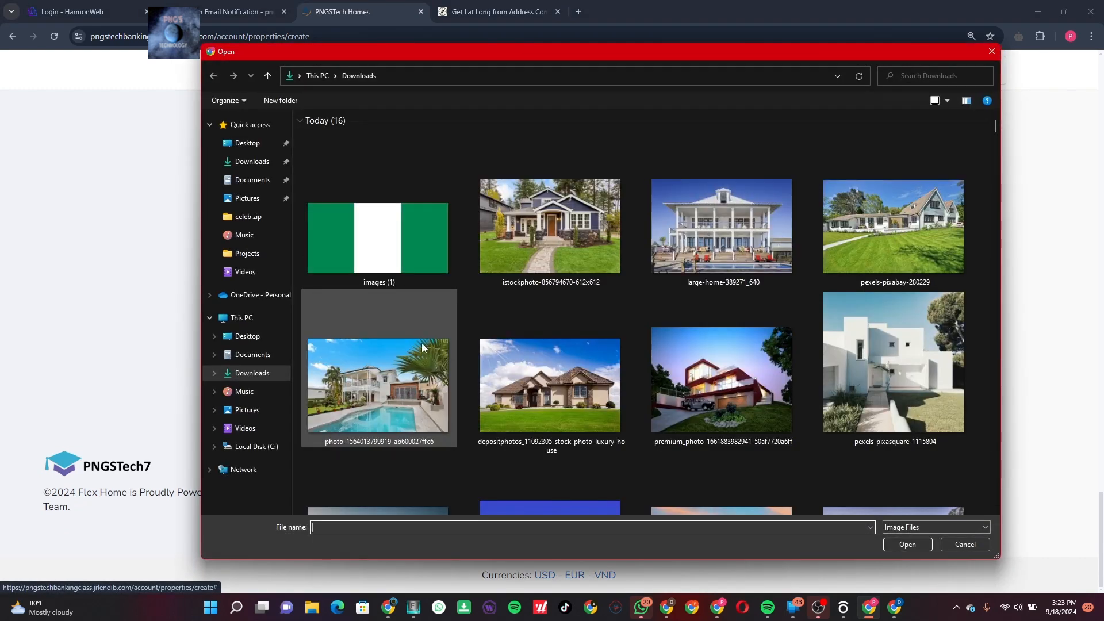
double_click(676, 195)
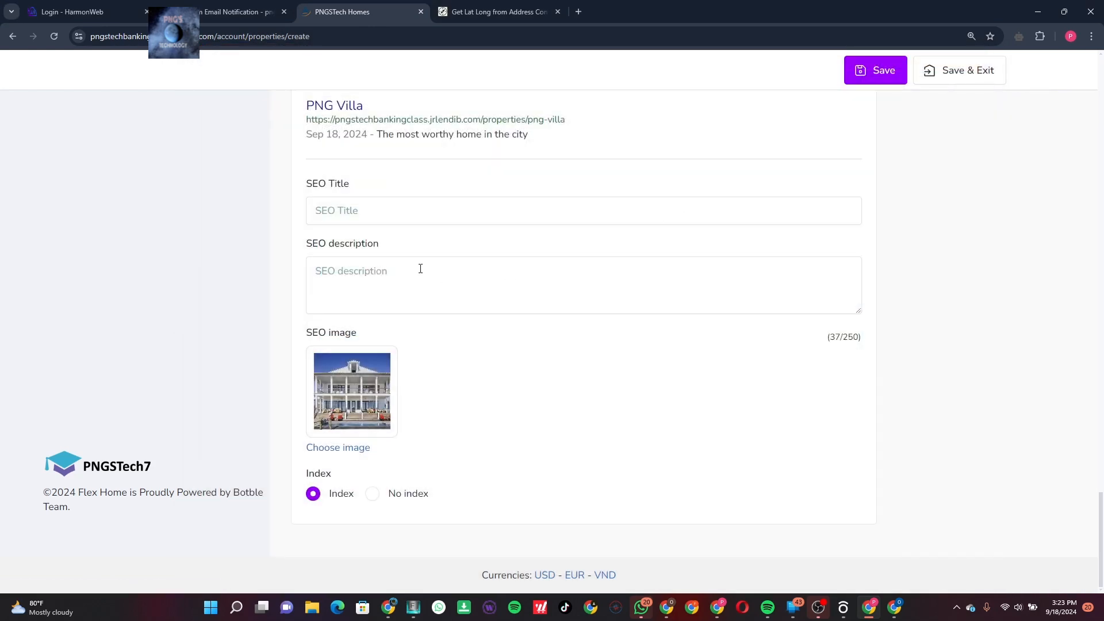
Step: Enter "PNGSTech Homes is giving quality houses at a fair sell price of PNGS Villa" as the SEO title
click(358, 204)
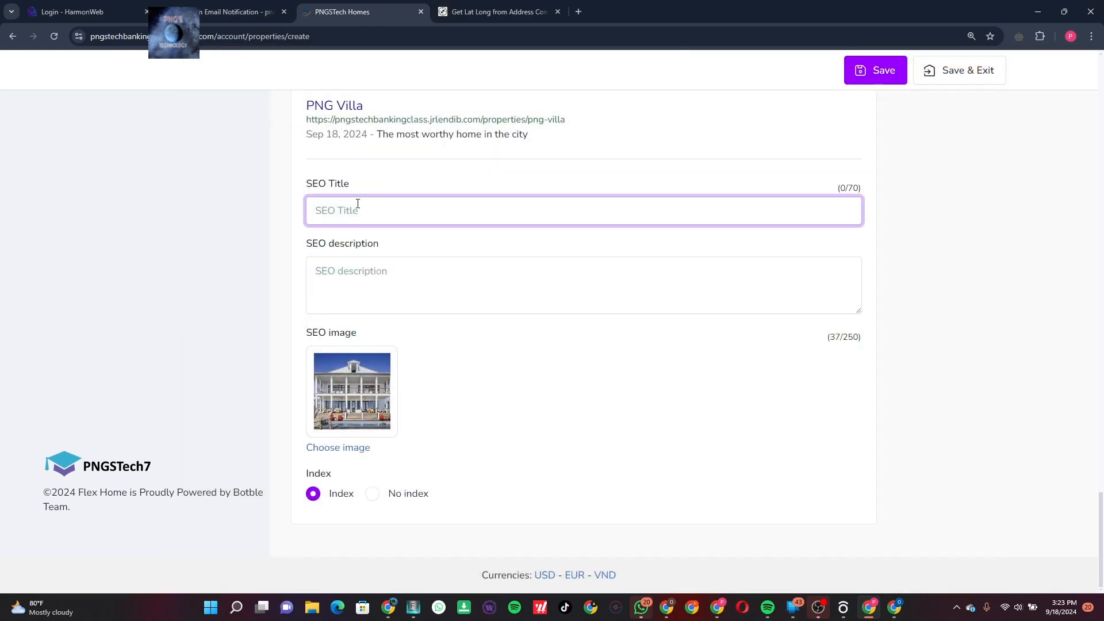
text(PNGSTEch Homes is giving qu)
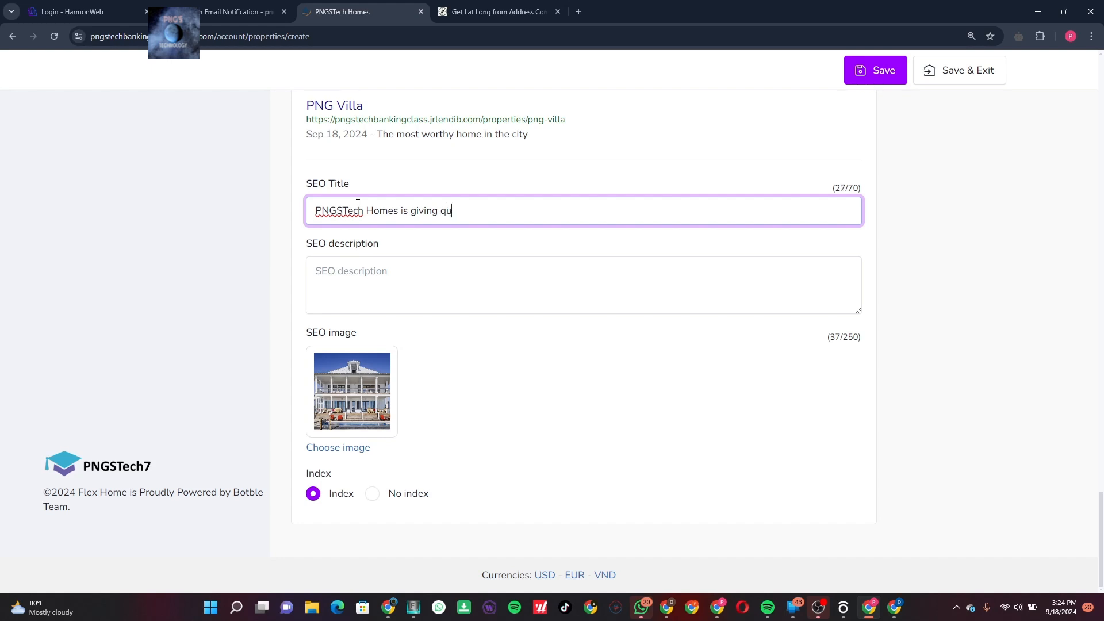
text(ality house)
text(s at a fair)
text(sell price)
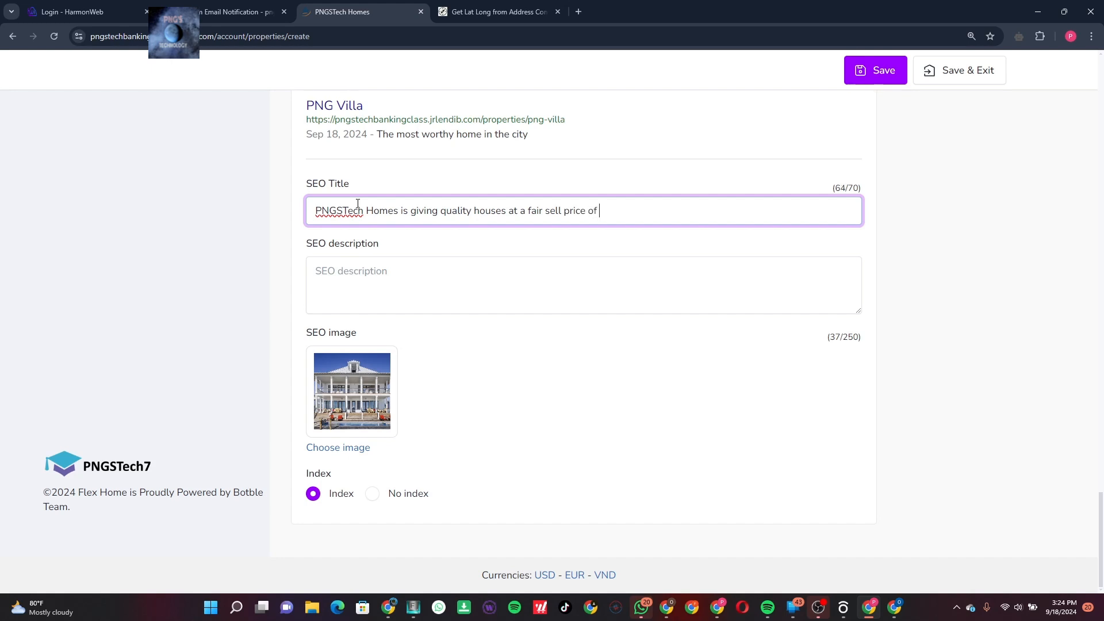
text(of PNGS Vi)
Step: Copy the full SEO title text into the SEO description, and save and exit the new property
key(ctrl+a)
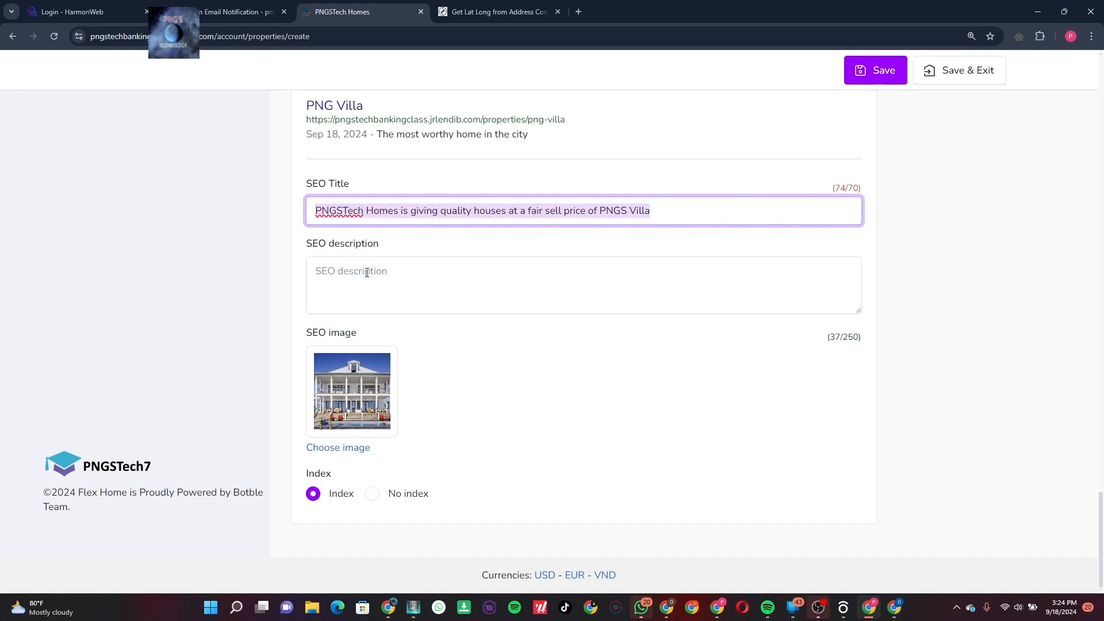
click(367, 272)
key(ctrl+v)
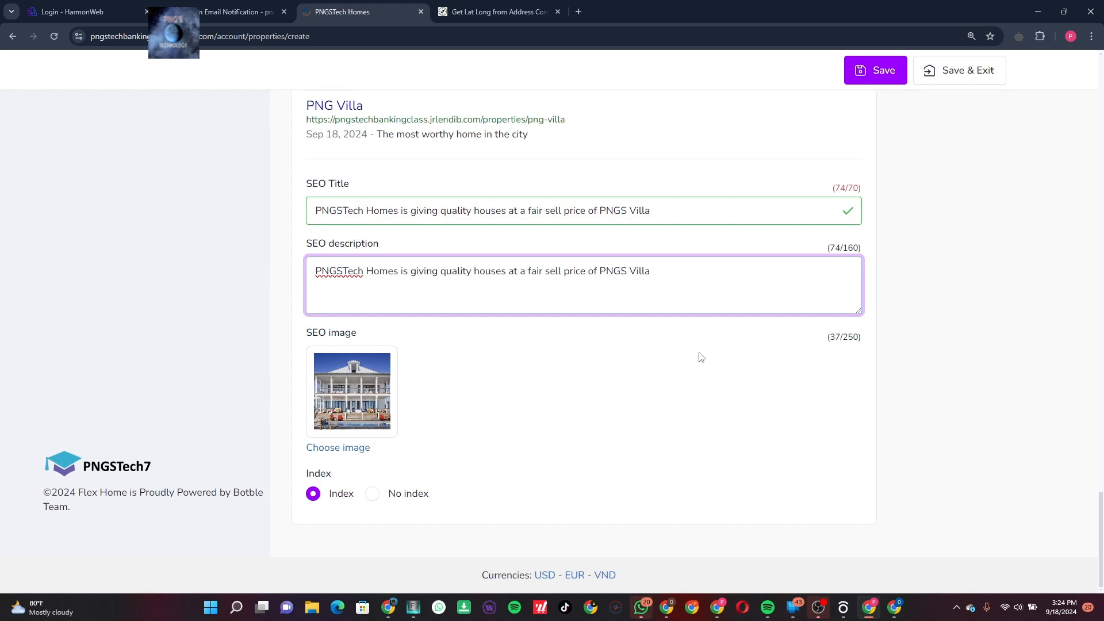
click(976, 83)
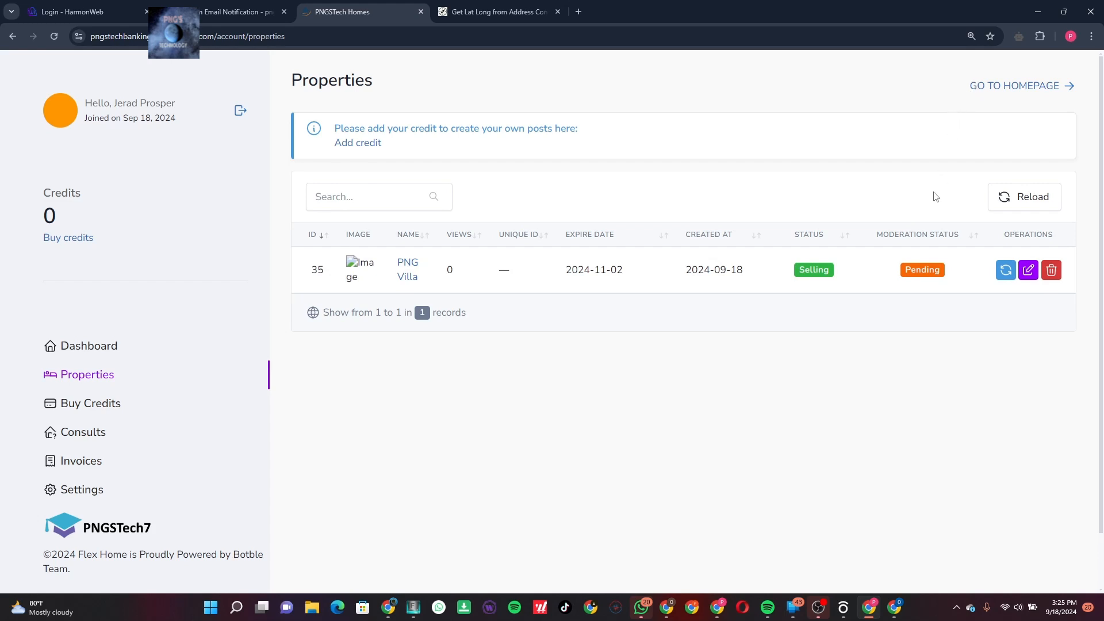
Step: Switch to the browser window with the site's admin panel and bring up its Payment methods page
click(717, 609)
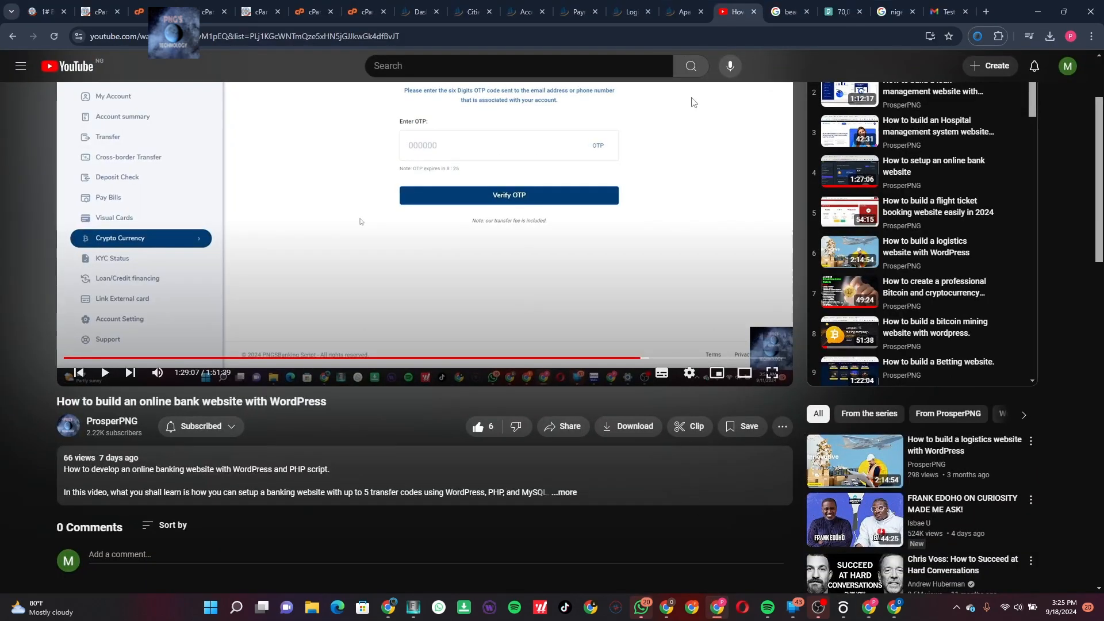
click(631, 12)
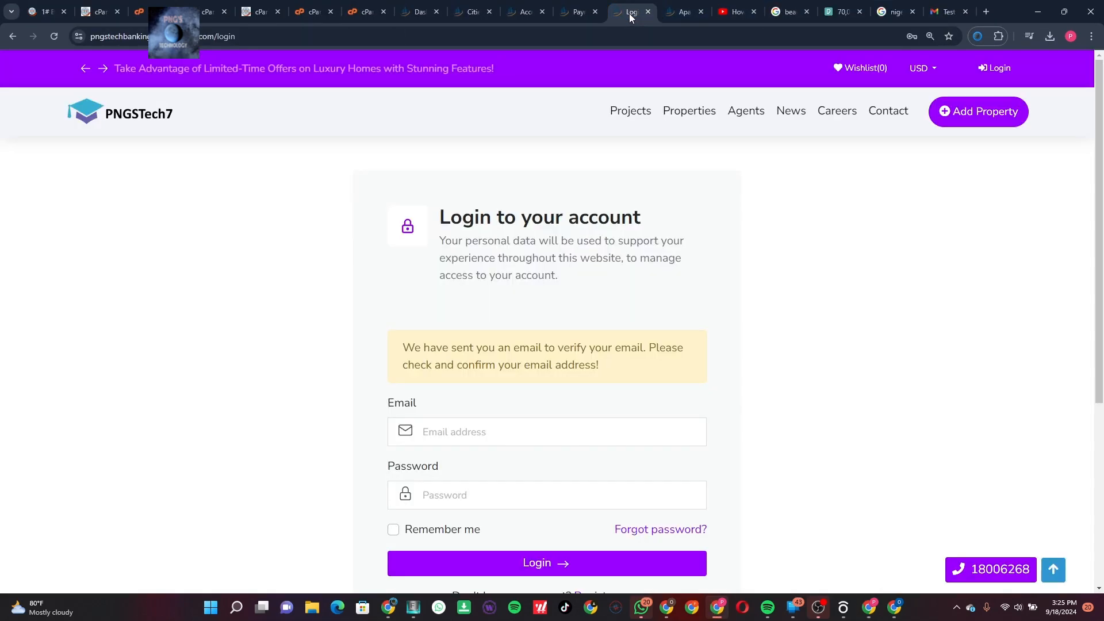
click(577, 14)
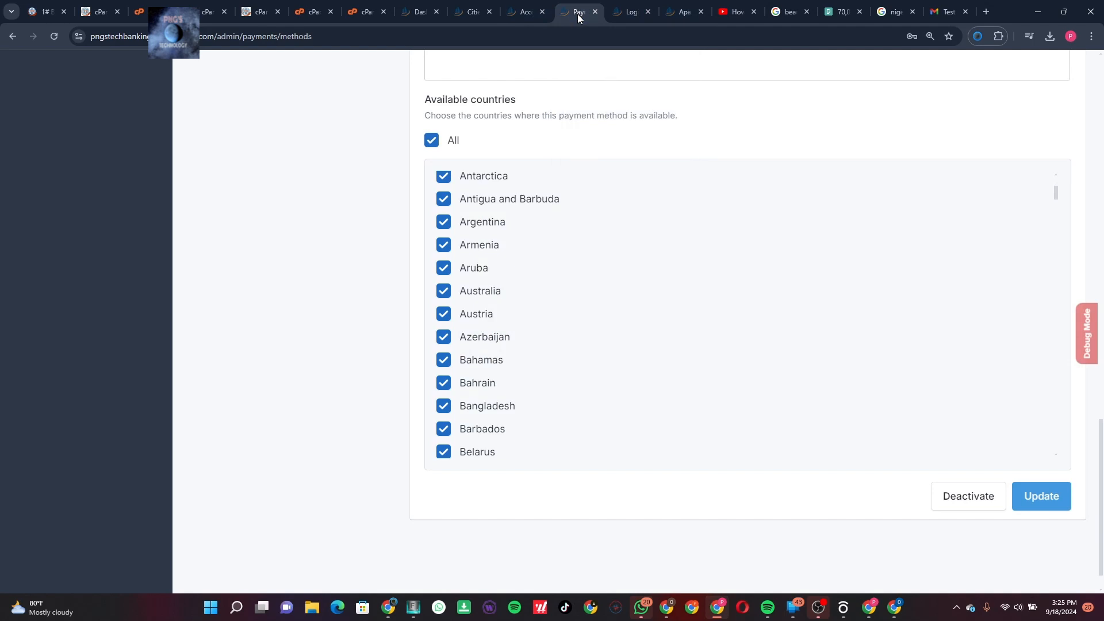
scroll(618, 321, up, 3)
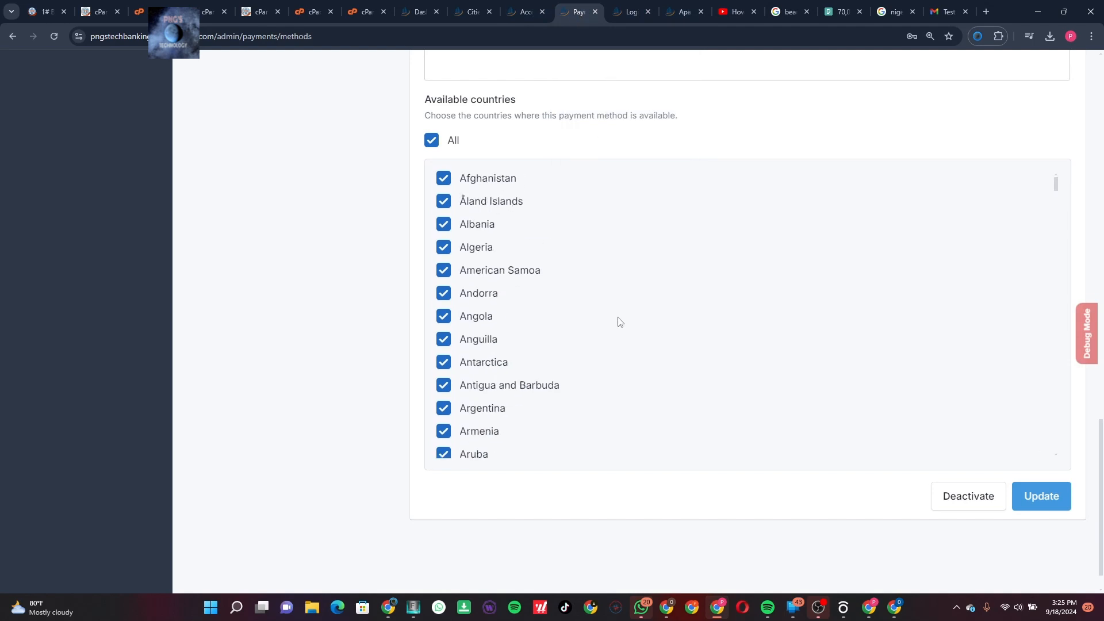
scroll(618, 321, down, 8)
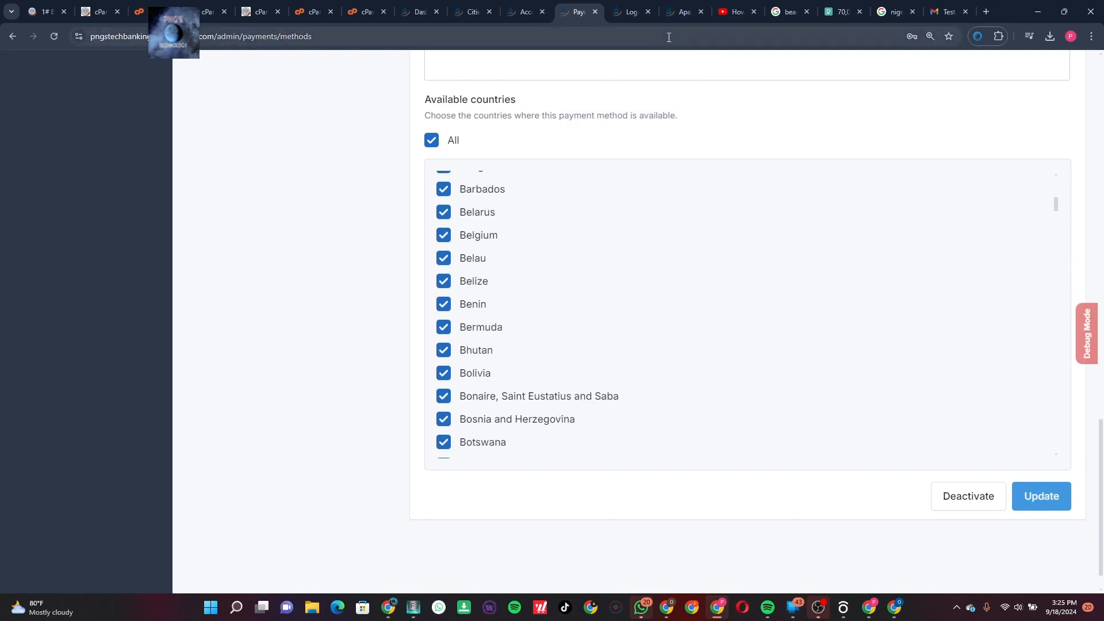
scroll(713, 134, up, 20)
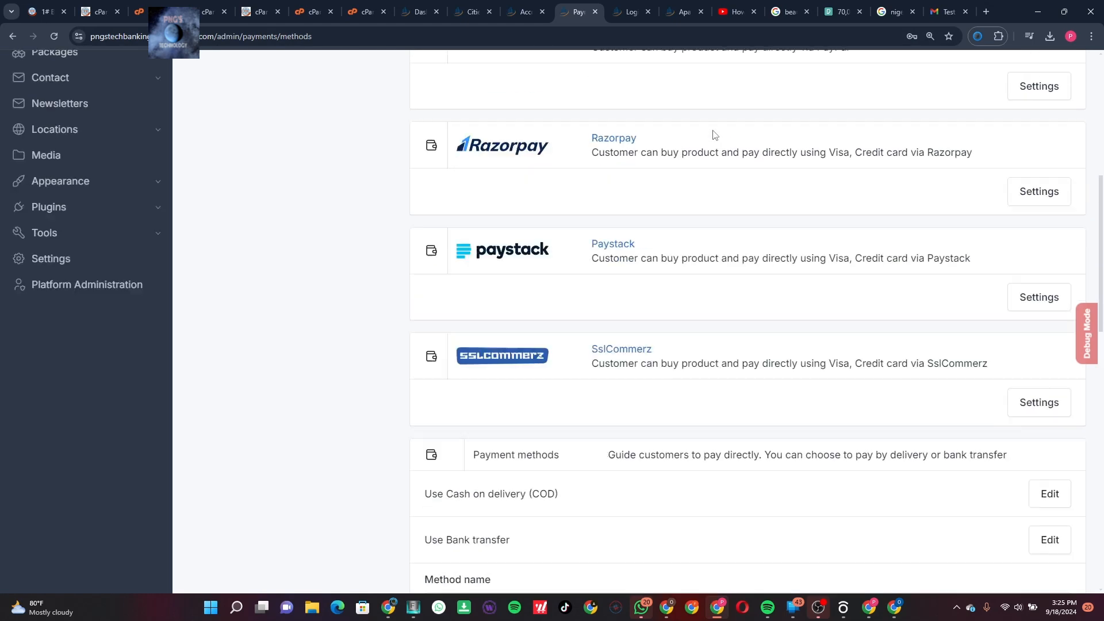
scroll(713, 135, up, 2)
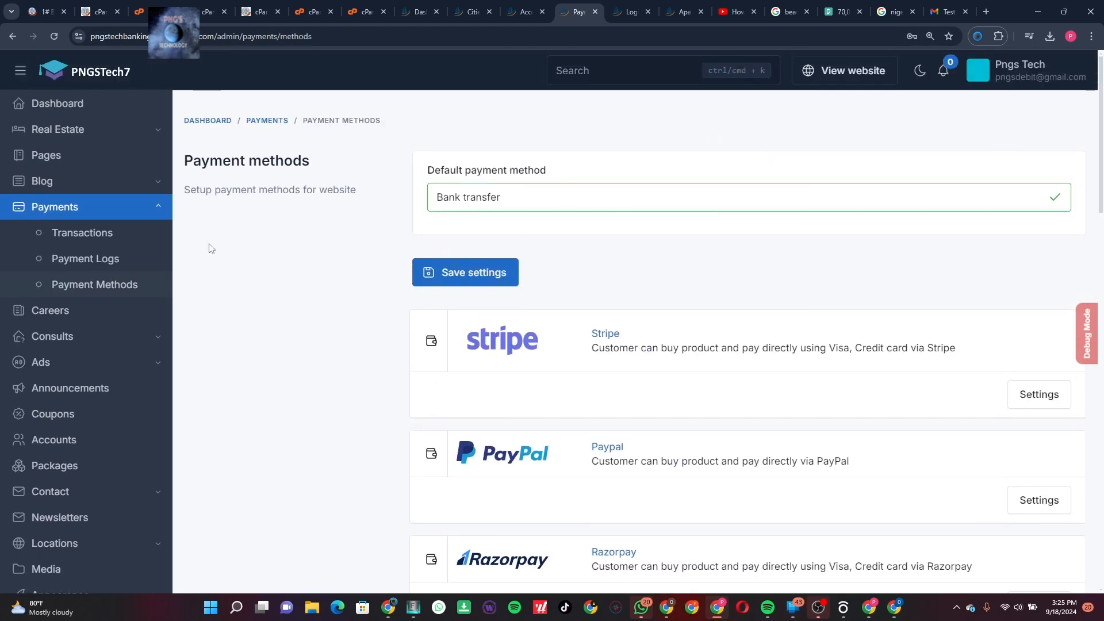
Step: Go to the admin dashboard, discarding unsaved payment changes, and open the pending PNG Villa property for editing
click(68, 108)
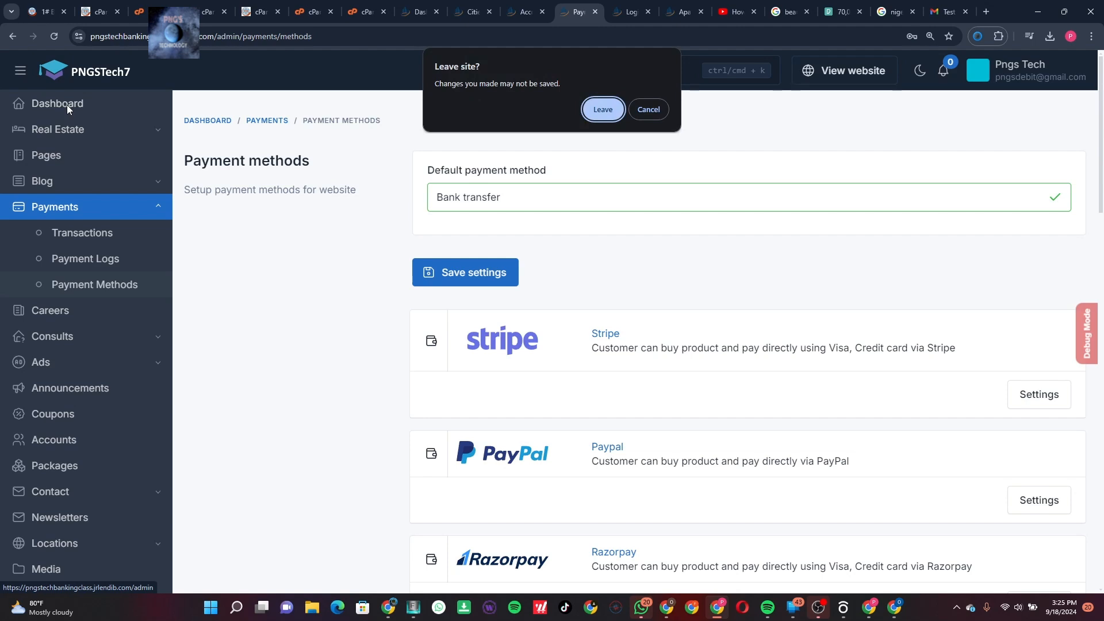
click(603, 110)
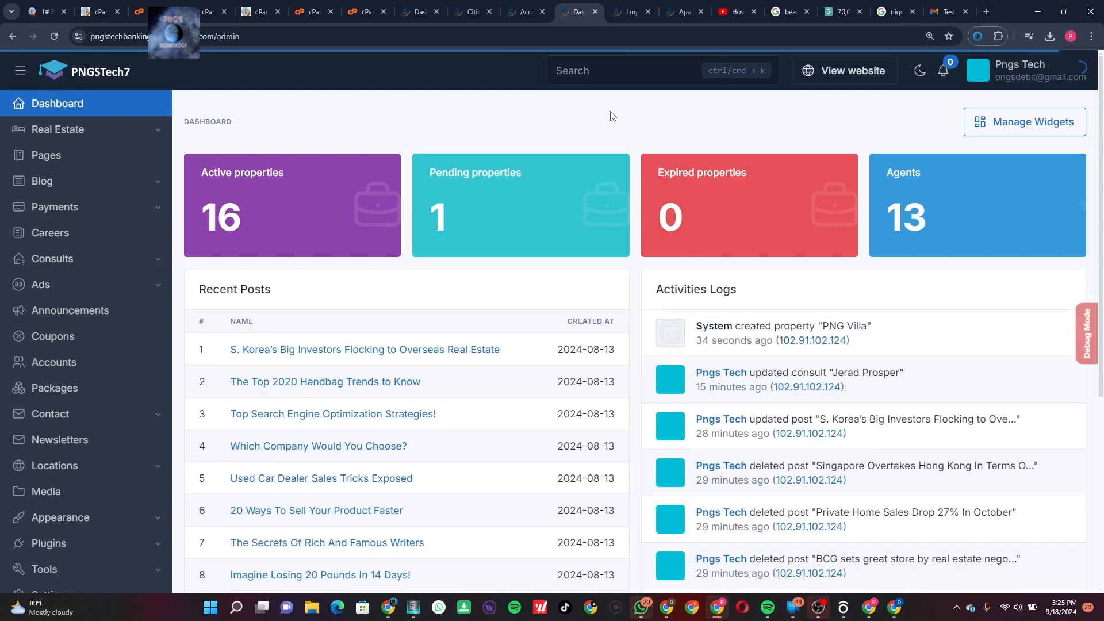
click(518, 225)
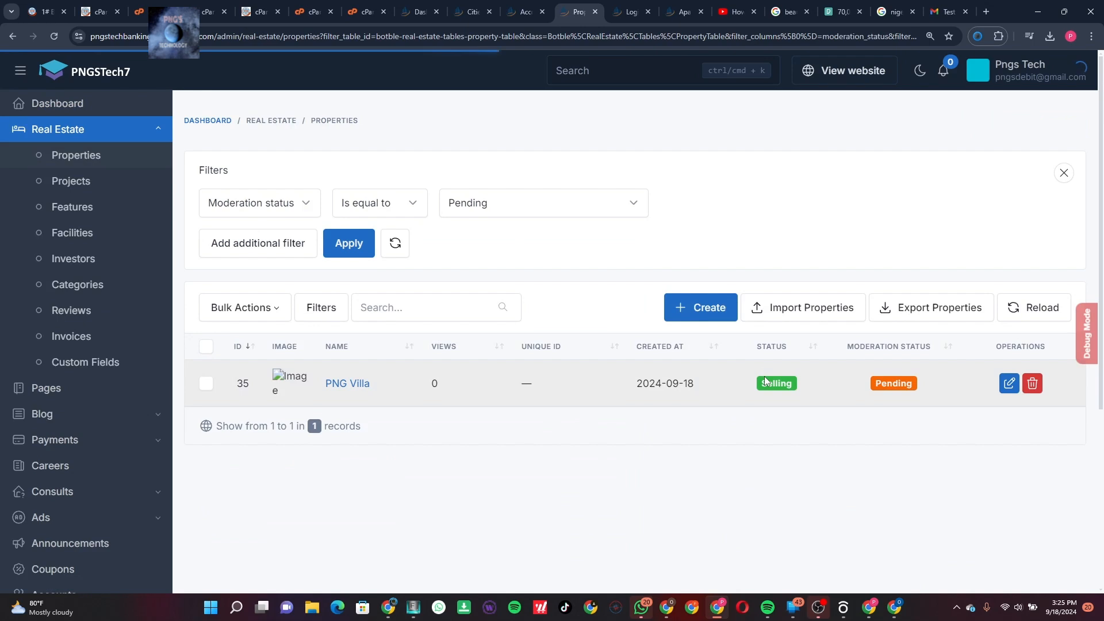
click(1007, 384)
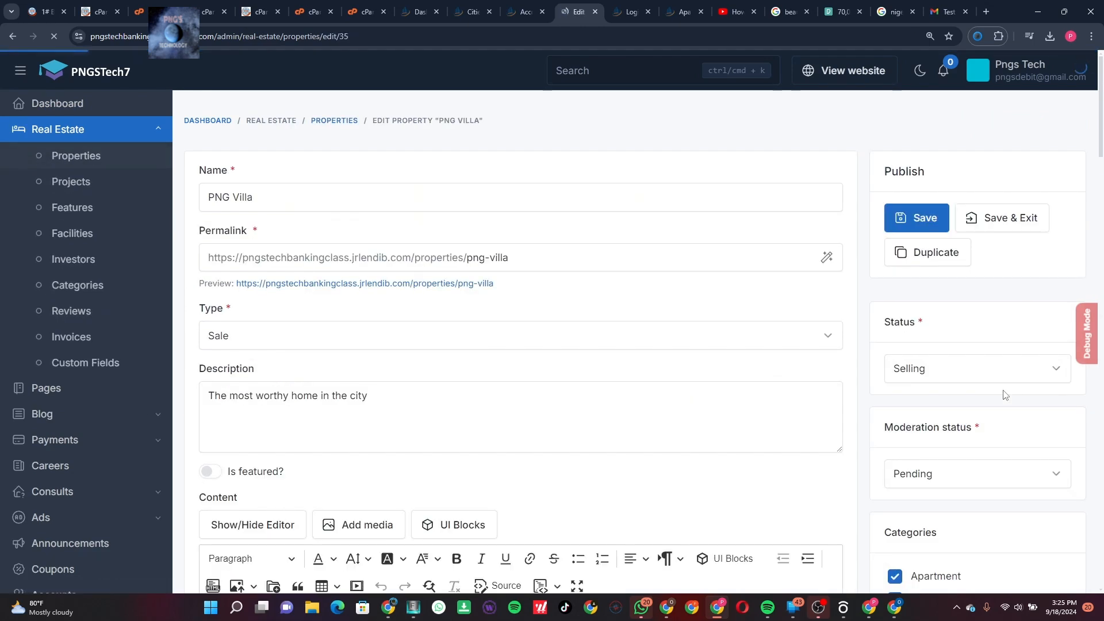
Step: Replace PNG Villa's broken property image with large-home-389271_640 from the media gallery
scroll(719, 336, down, 8)
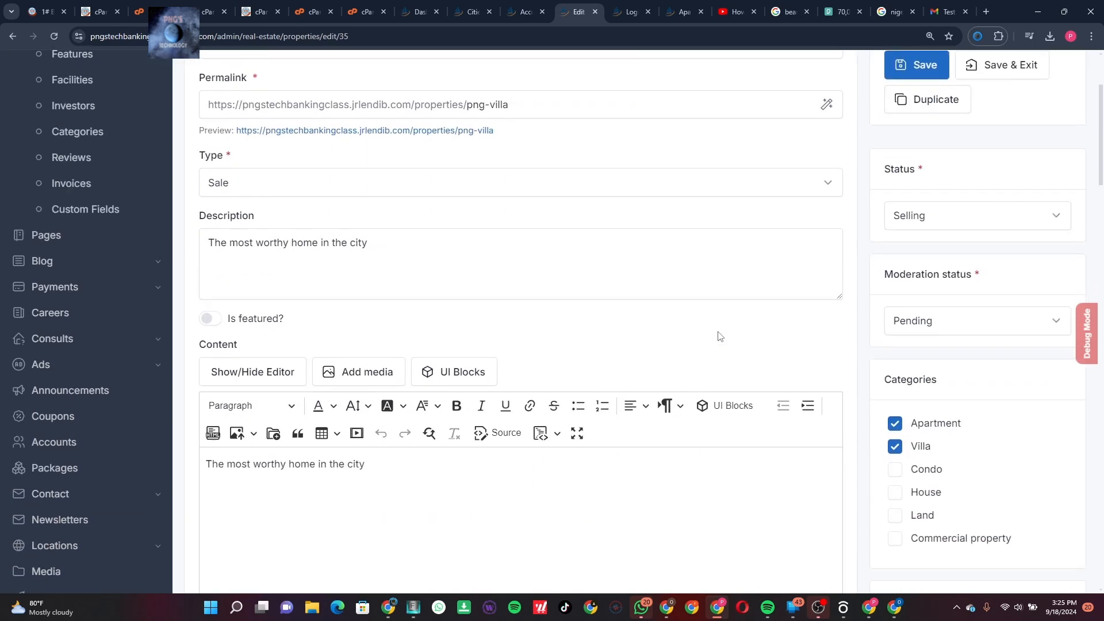
scroll(719, 337, down, 2)
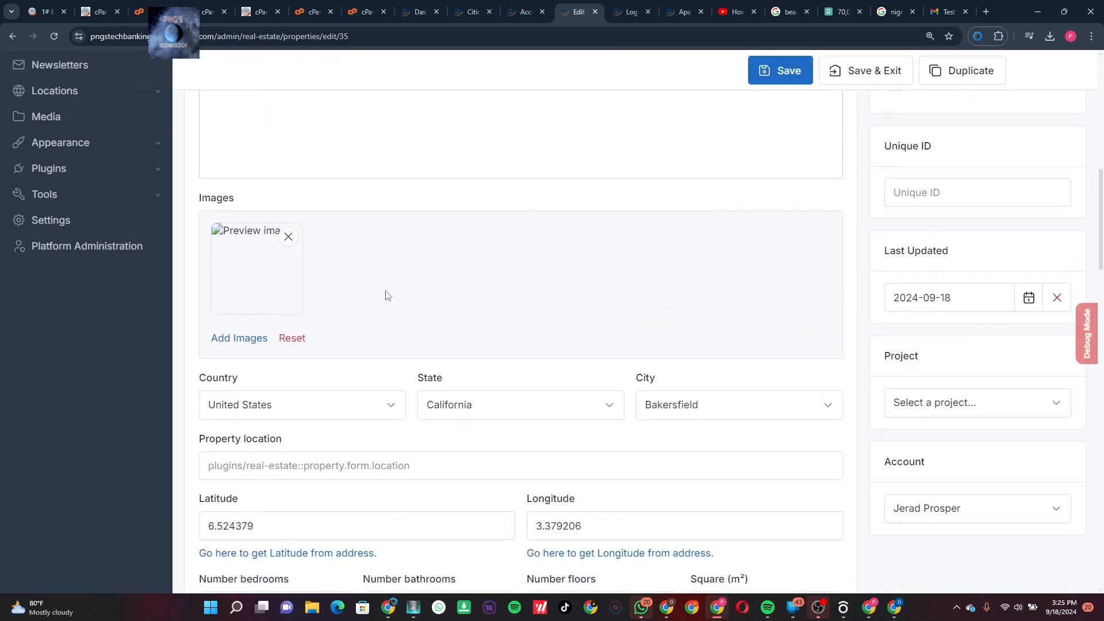
click(243, 293)
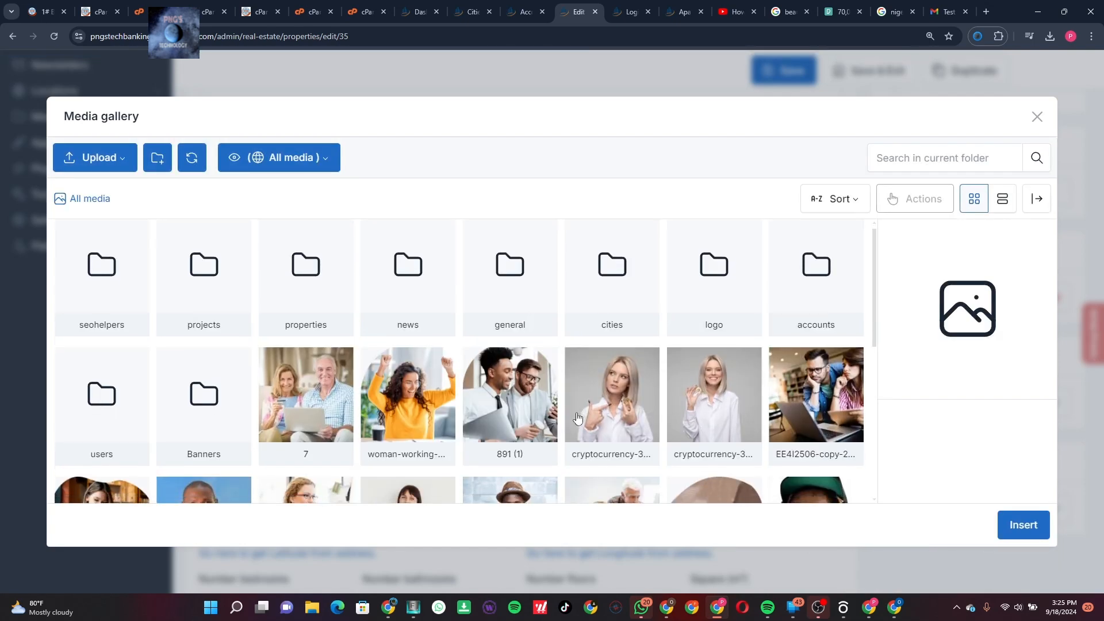
scroll(578, 416, down, 5)
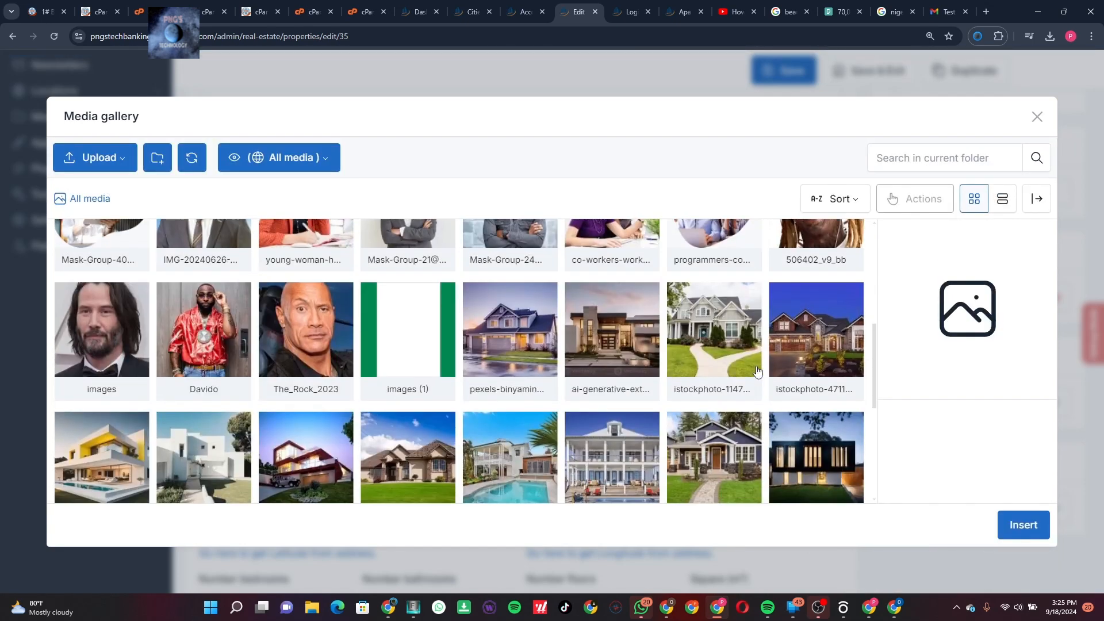
click(616, 473)
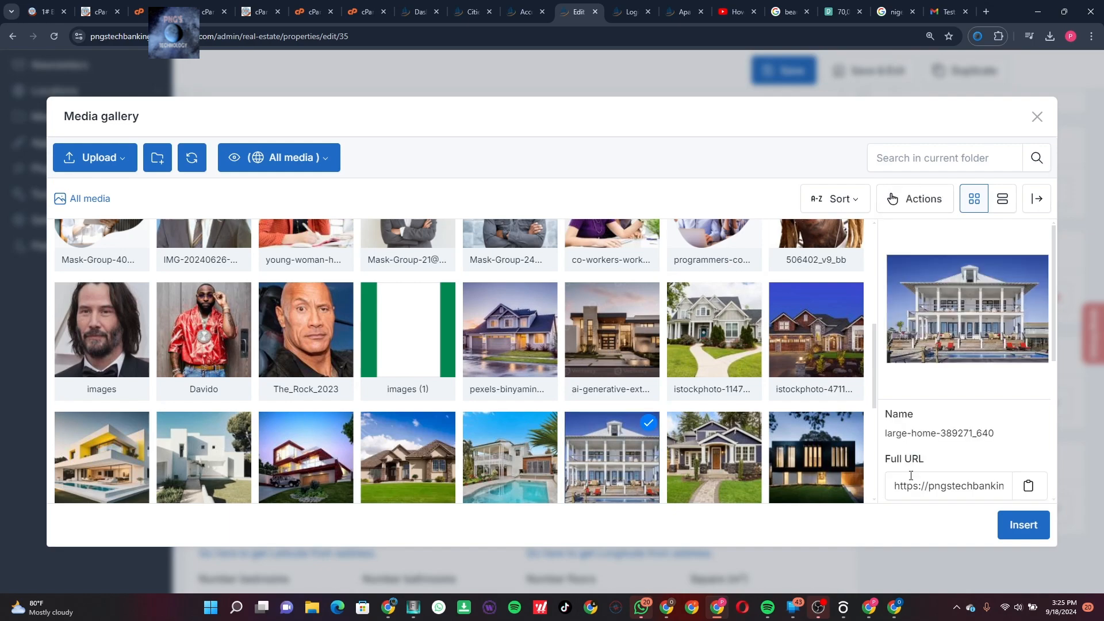
click(1022, 526)
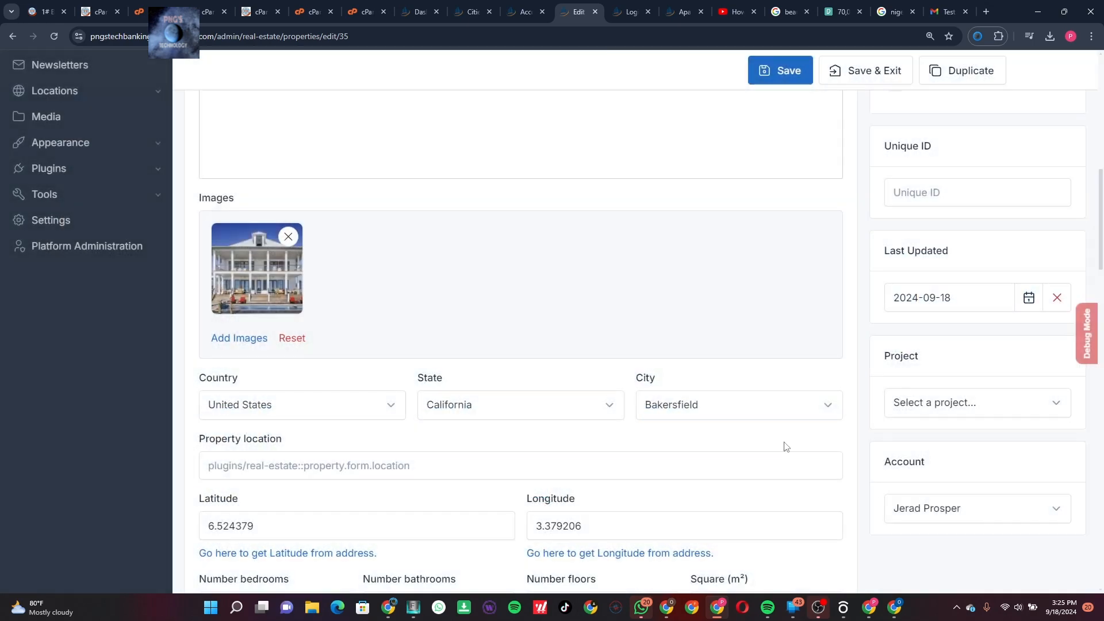
Step: Set PNG Villa's moderation status to Approved, and save and exit the property
scroll(837, 316, up, 3)
scroll(838, 319, up, 7)
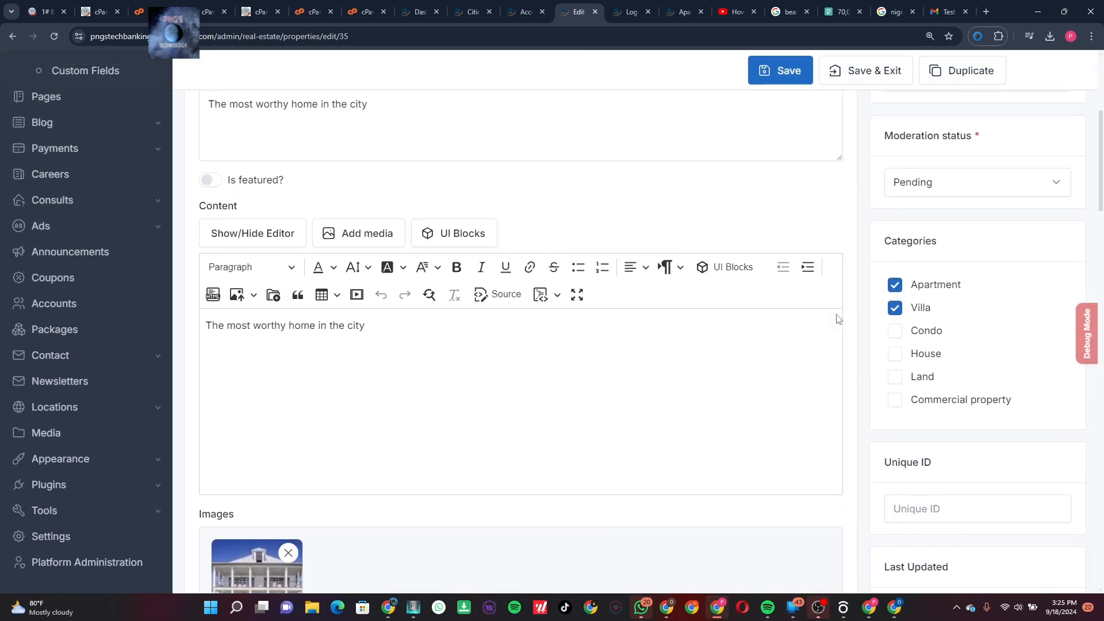
scroll(838, 319, up, 1)
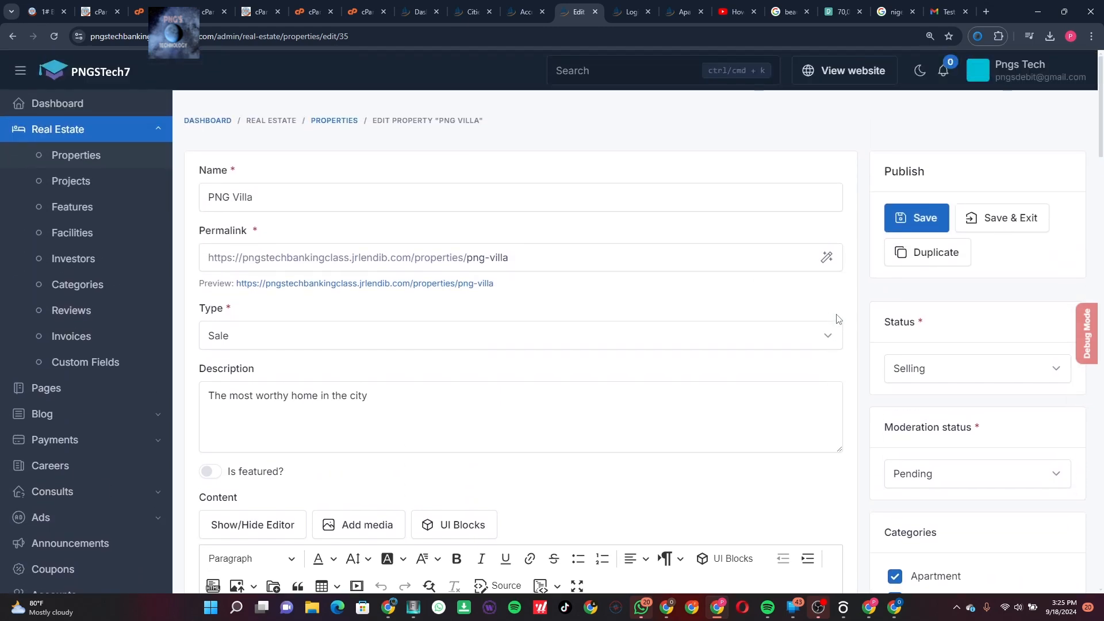
click(962, 480)
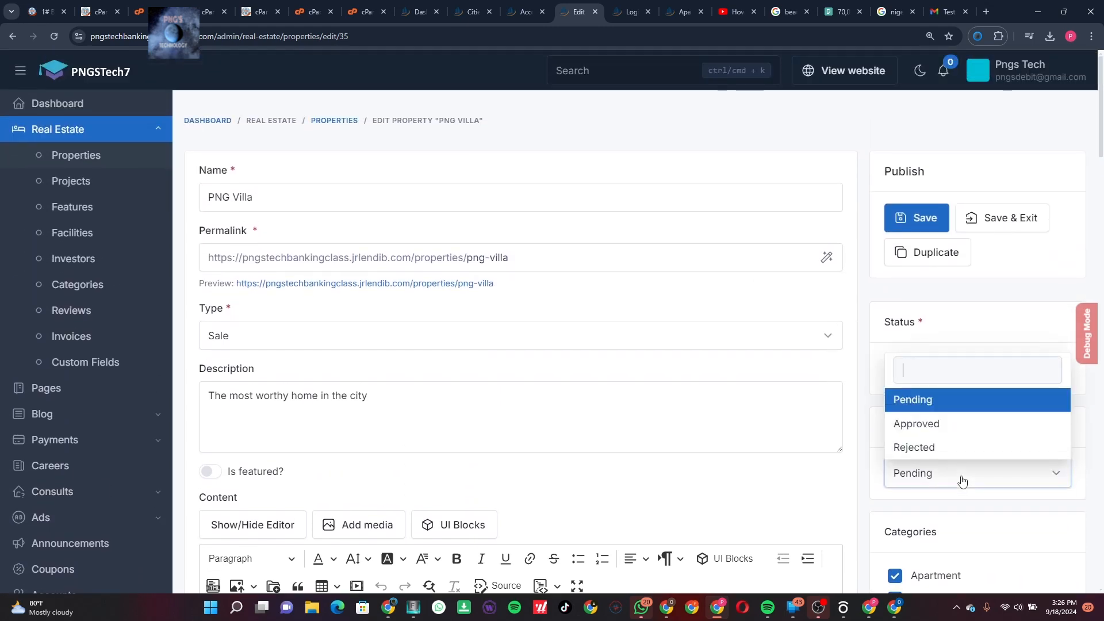
click(952, 426)
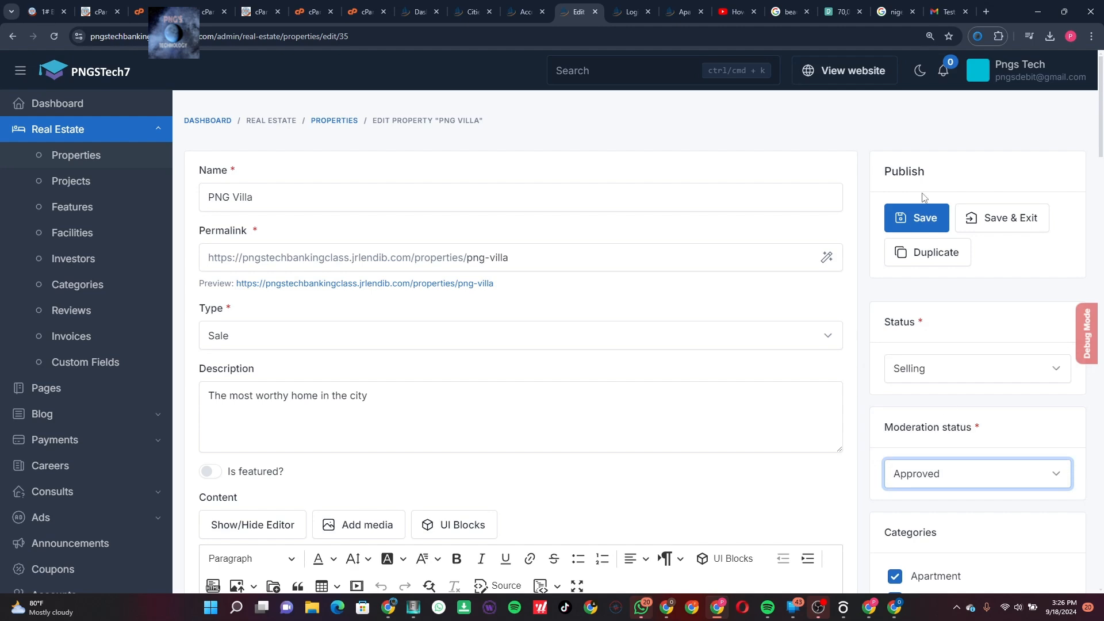
click(997, 232)
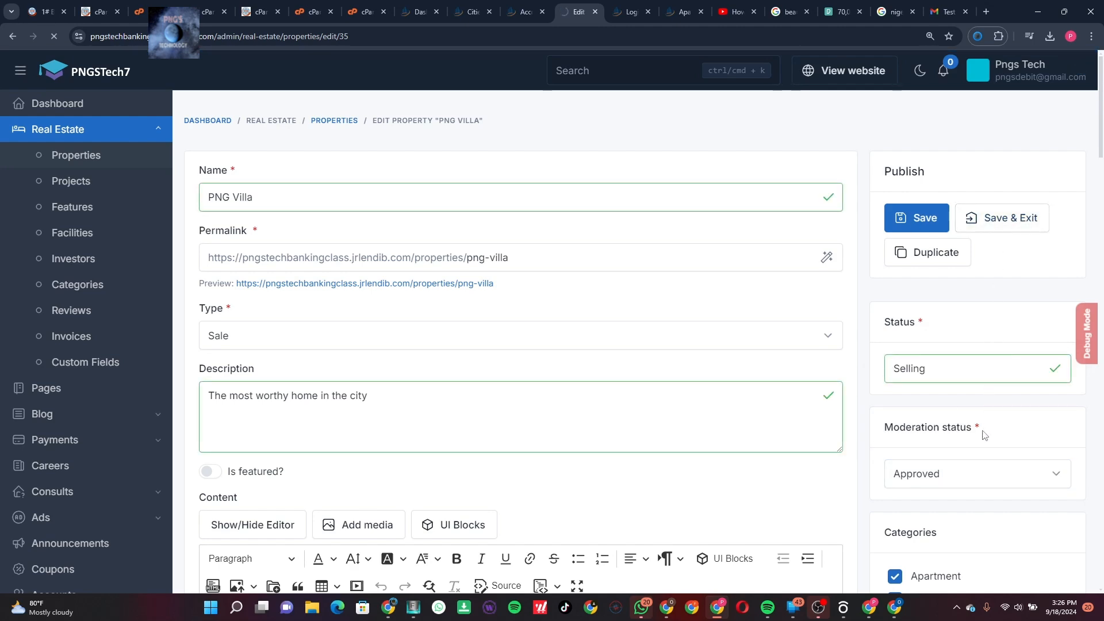
scroll(981, 433, down, 5)
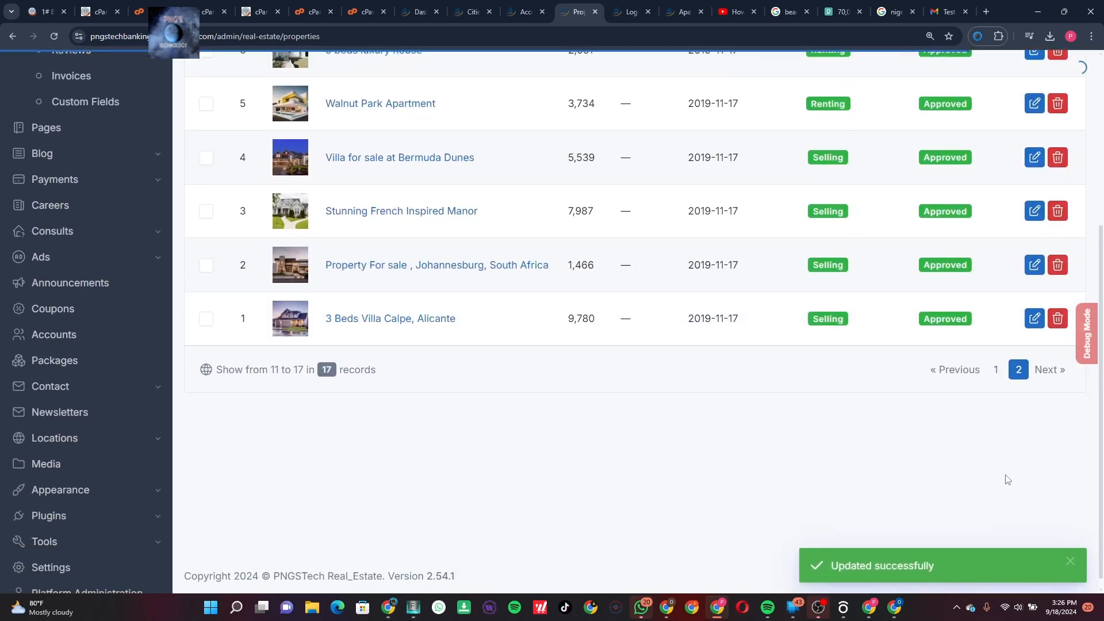
Step: Switch back to the agent account's browser window and reload its Properties list to check PNG Villa
click(870, 606)
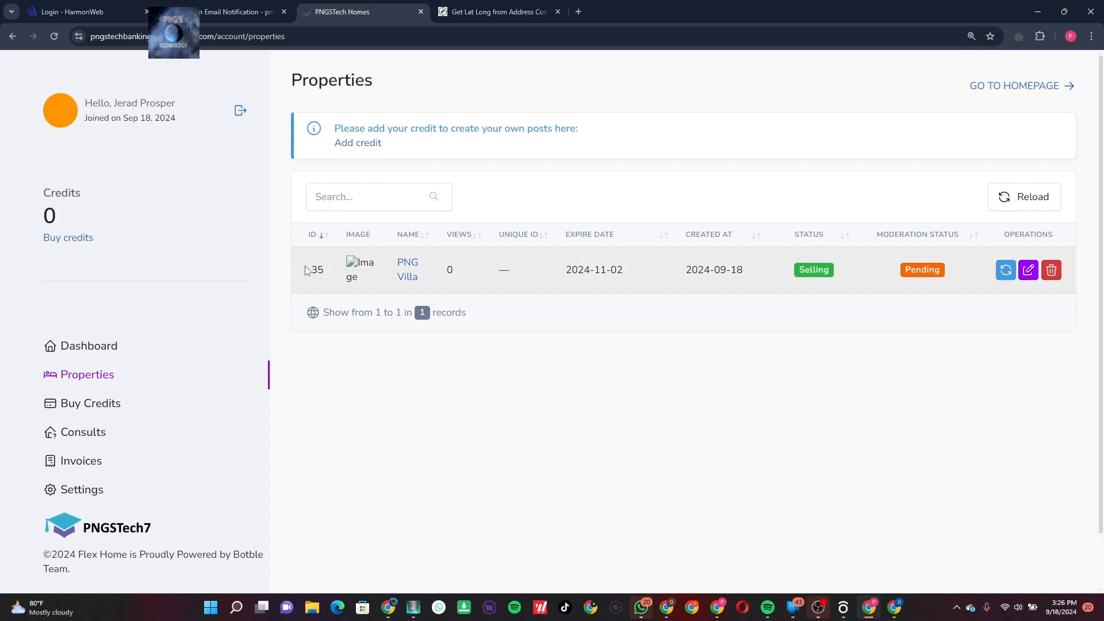
click(56, 39)
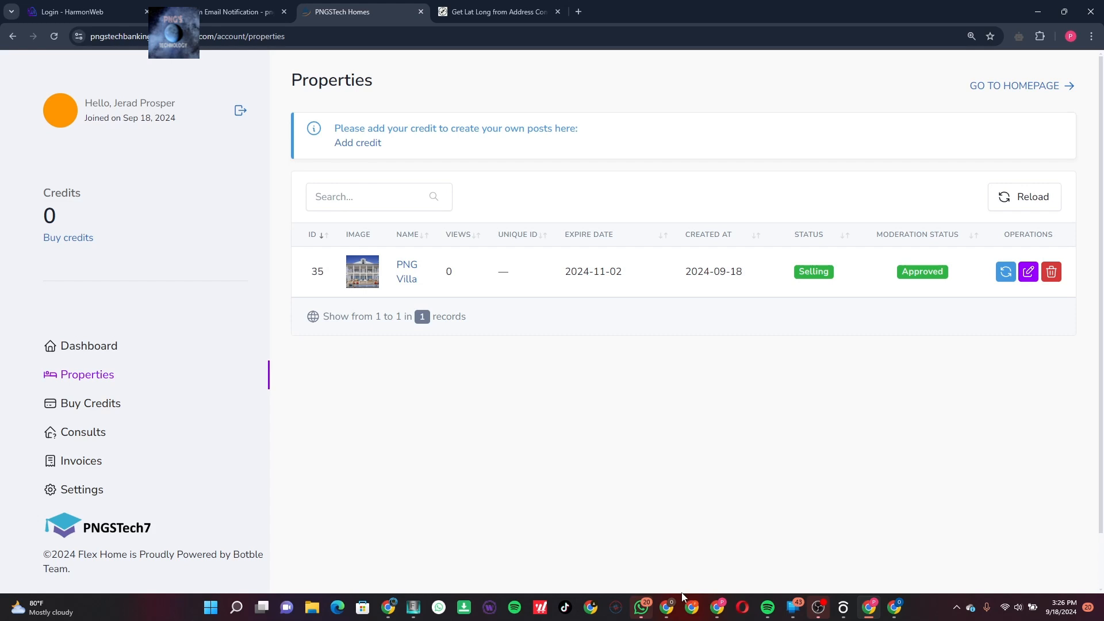
drag(216, 37, 87, 49)
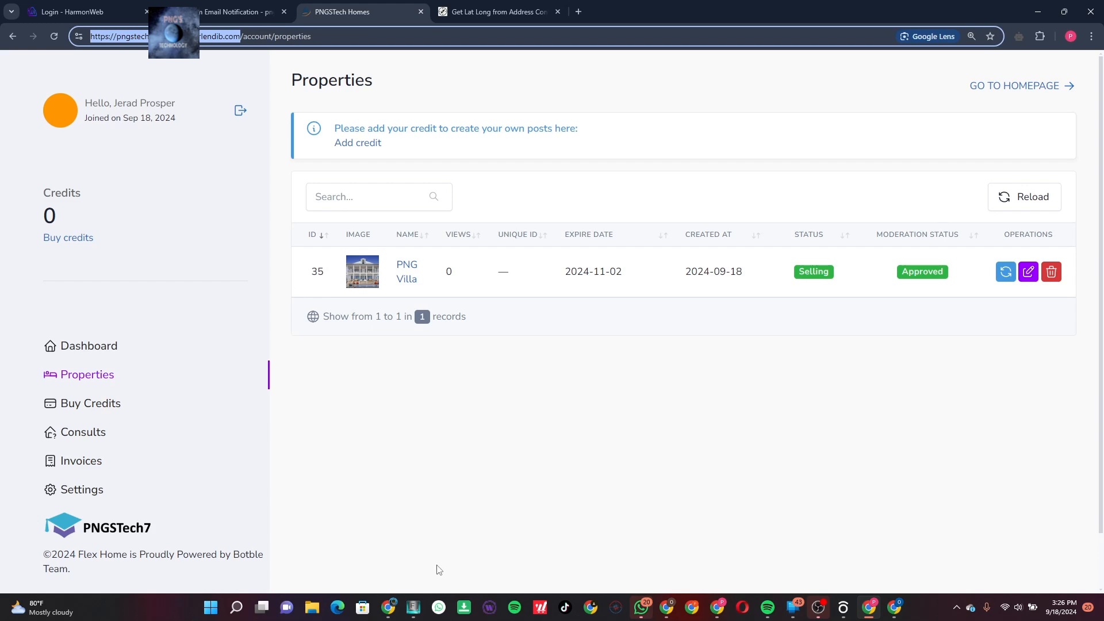
click(667, 607)
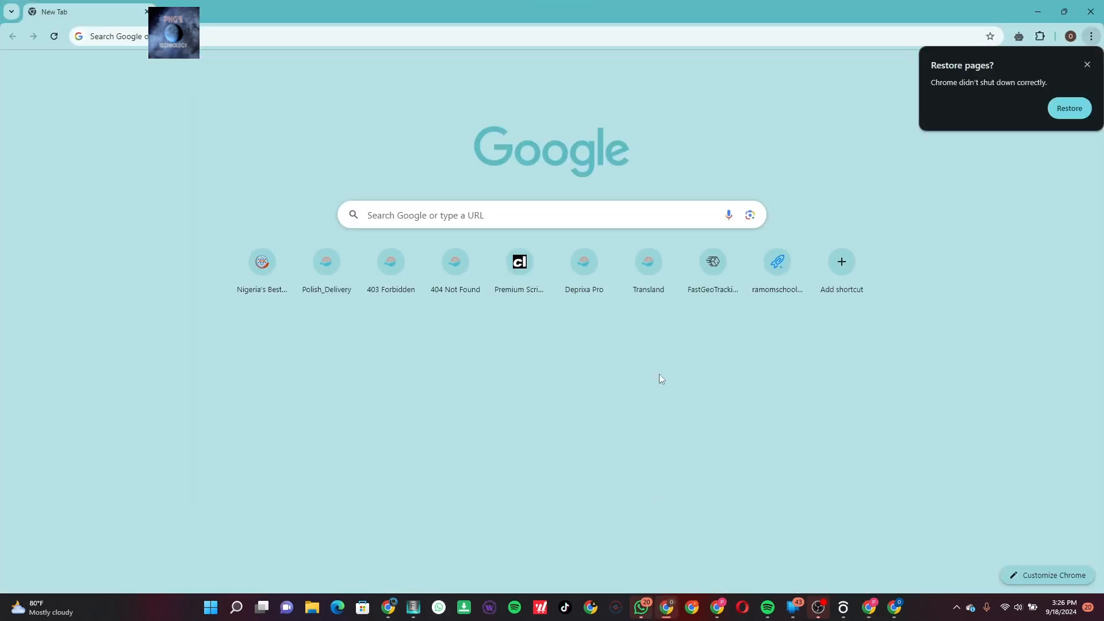
click(536, 41)
text(https://pngstechbankingclass.jrlendib.com/)
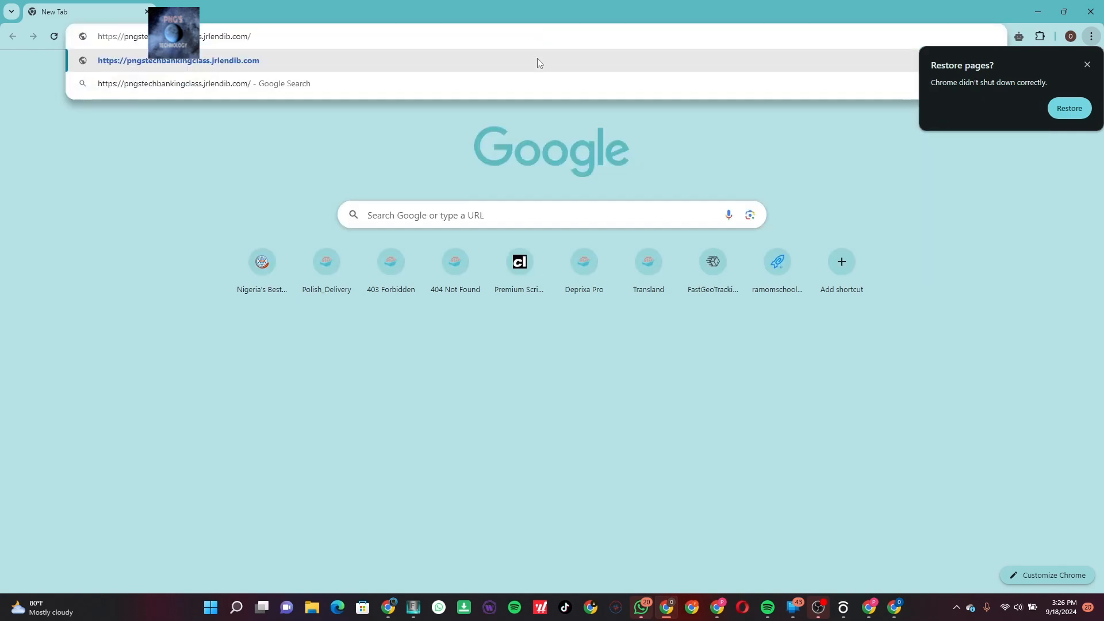
key(Return)
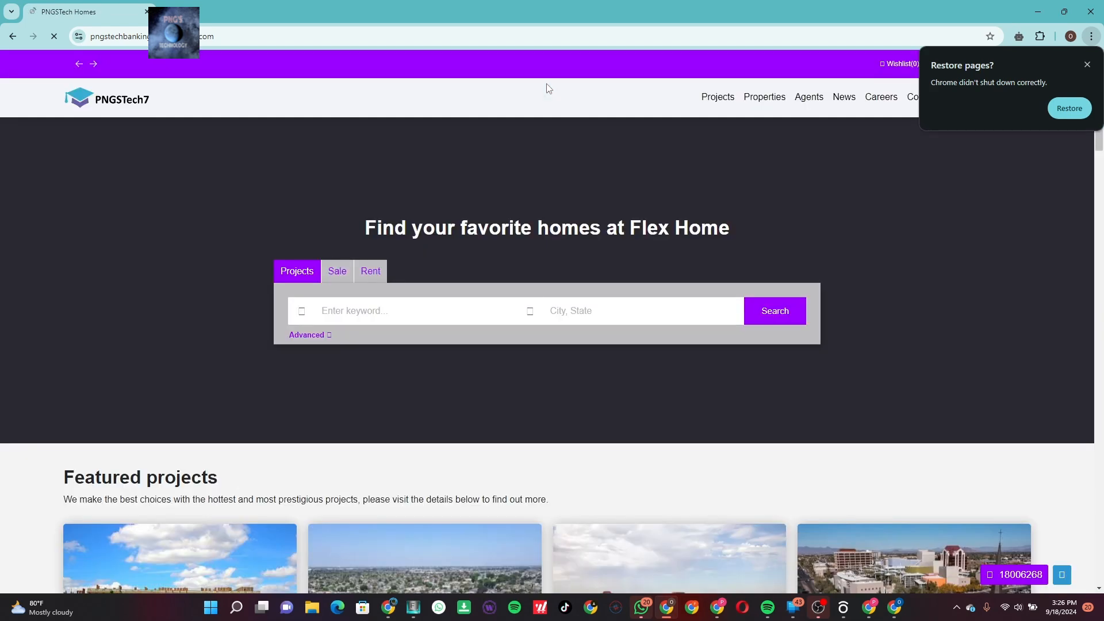
Step: Look through the public homepage's sale, rent and agent sections for PNG Villa, dismissing the newsletter popup and the restore-pages prompt
scroll(734, 368, down, 4)
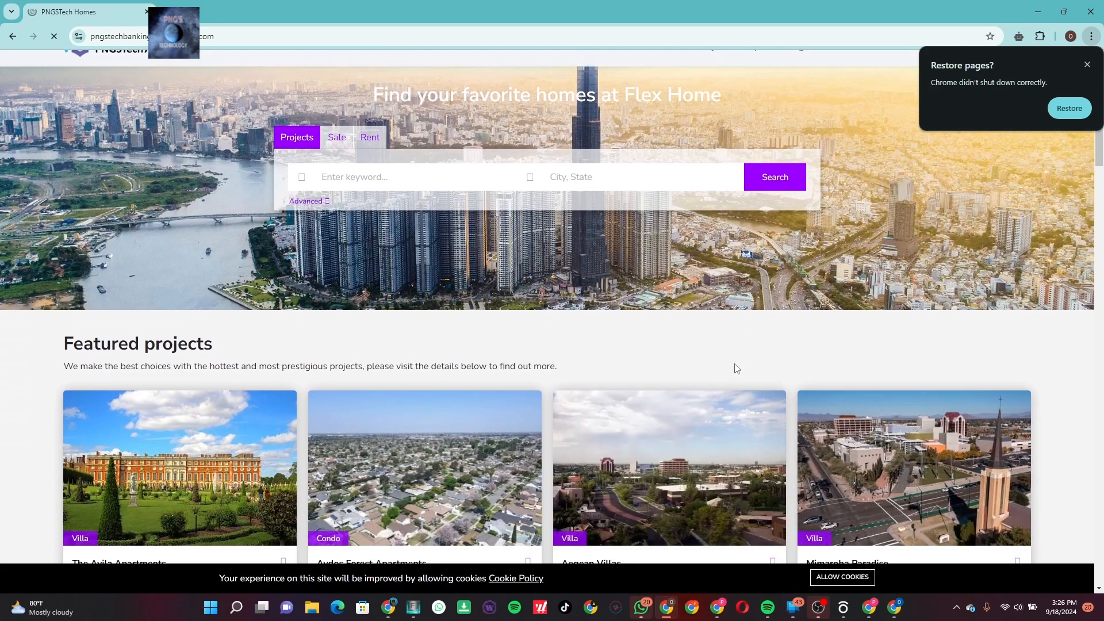
scroll(734, 364, down, 5)
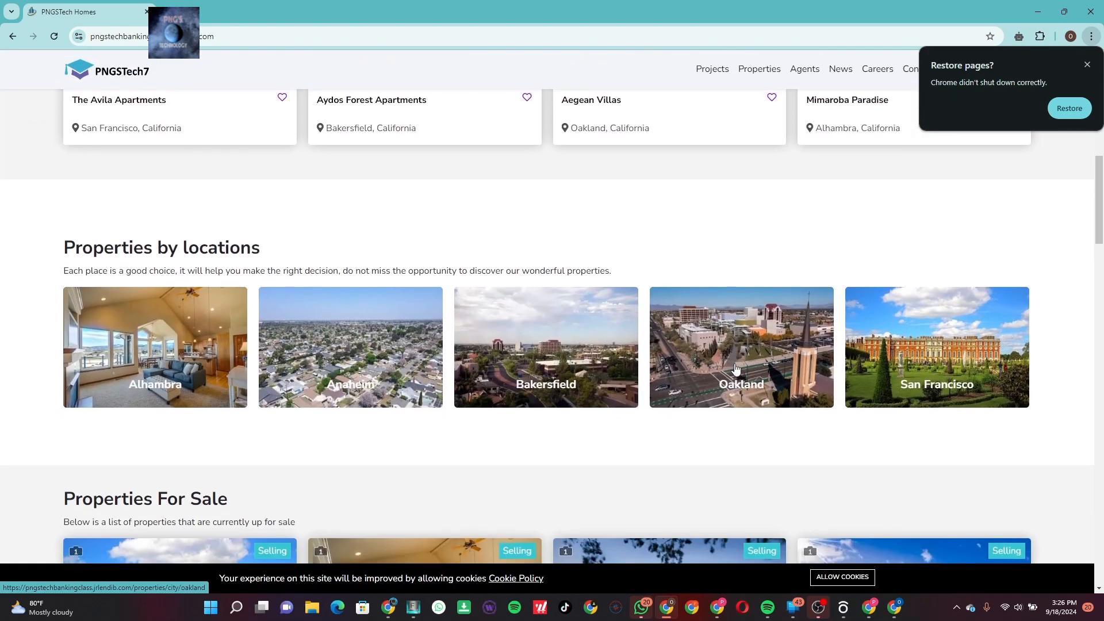
scroll(735, 368, down, 4)
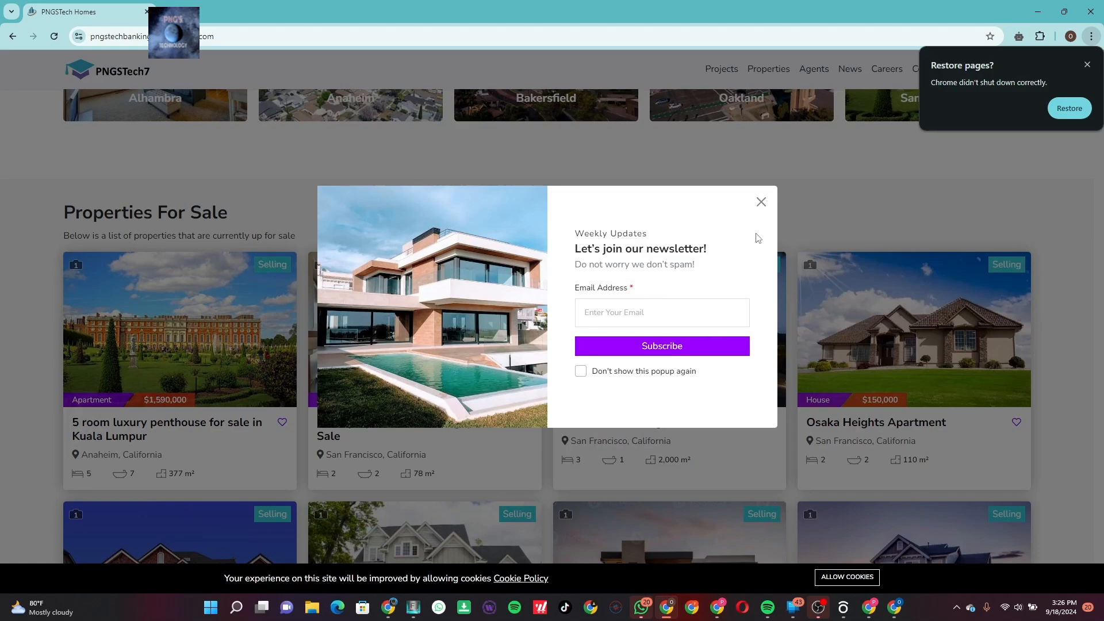
click(763, 204)
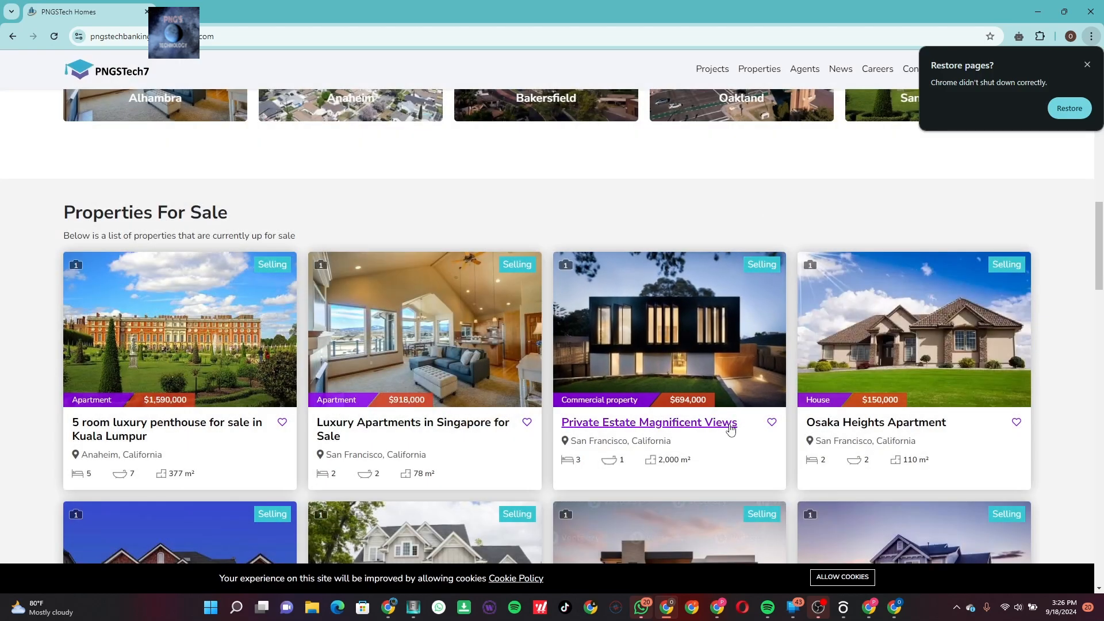
scroll(718, 402, down, 5)
scroll(731, 429, down, 3)
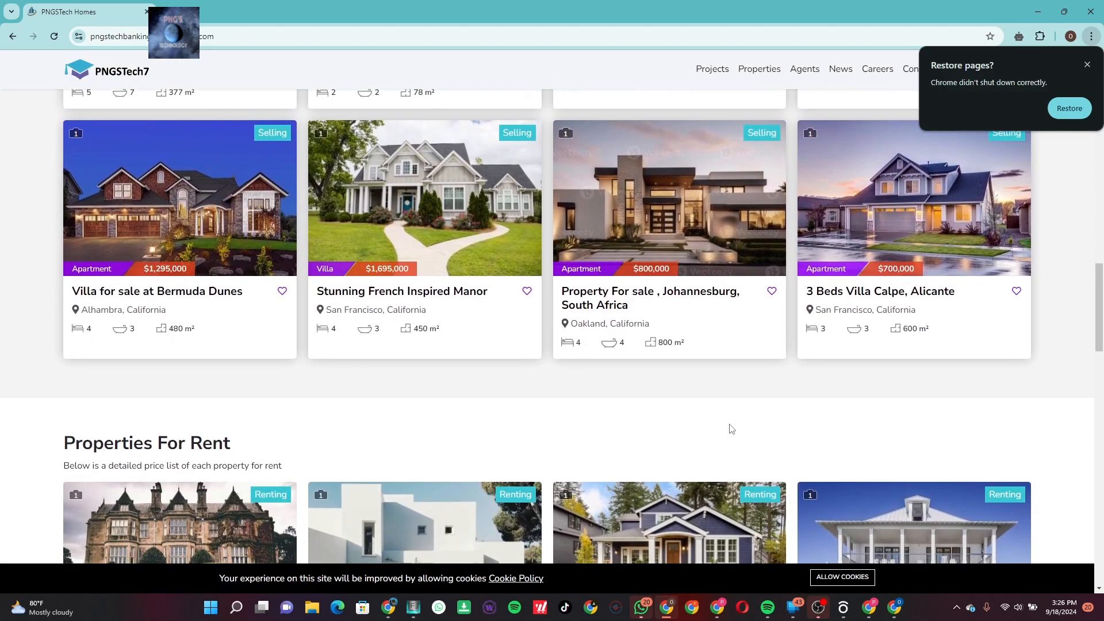
scroll(729, 428, down, 4)
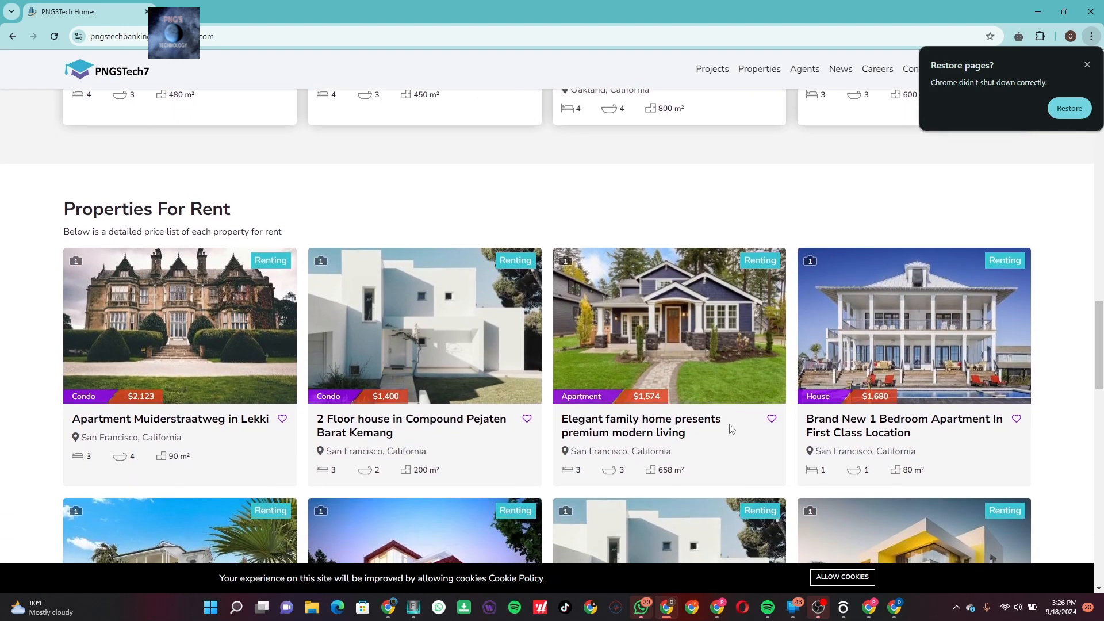
scroll(729, 428, down, 5)
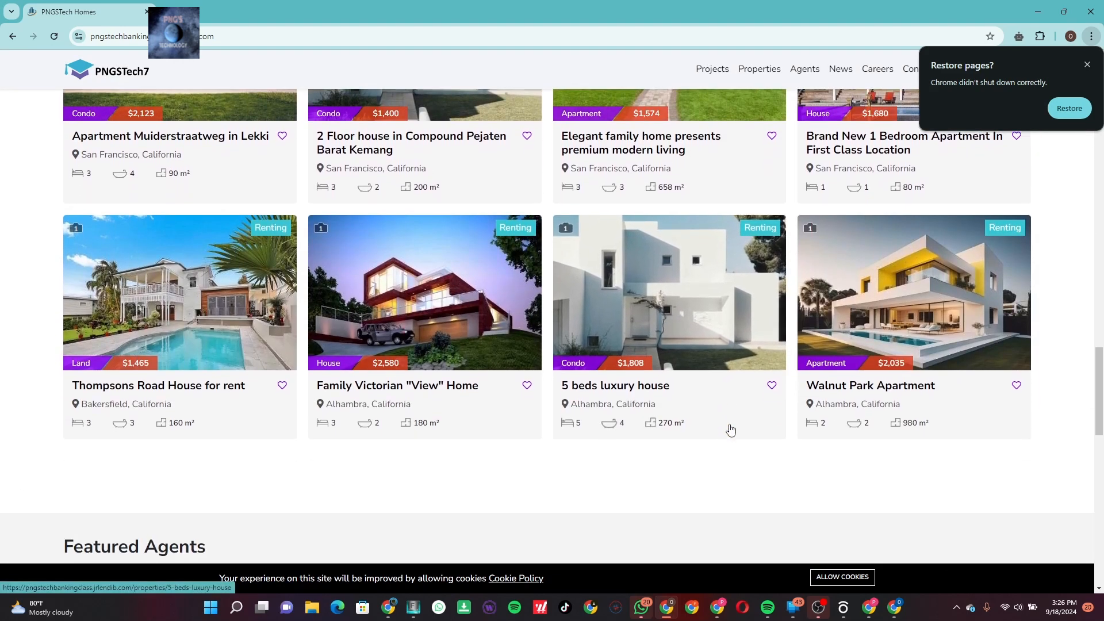
scroll(729, 428, down, 8)
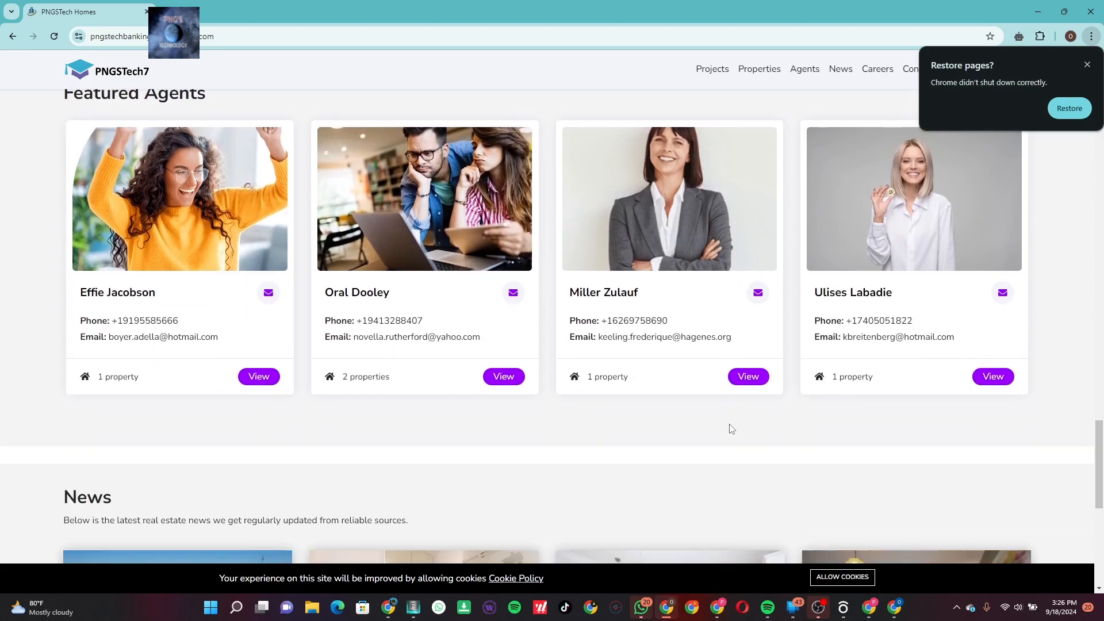
scroll(729, 429, up, 18)
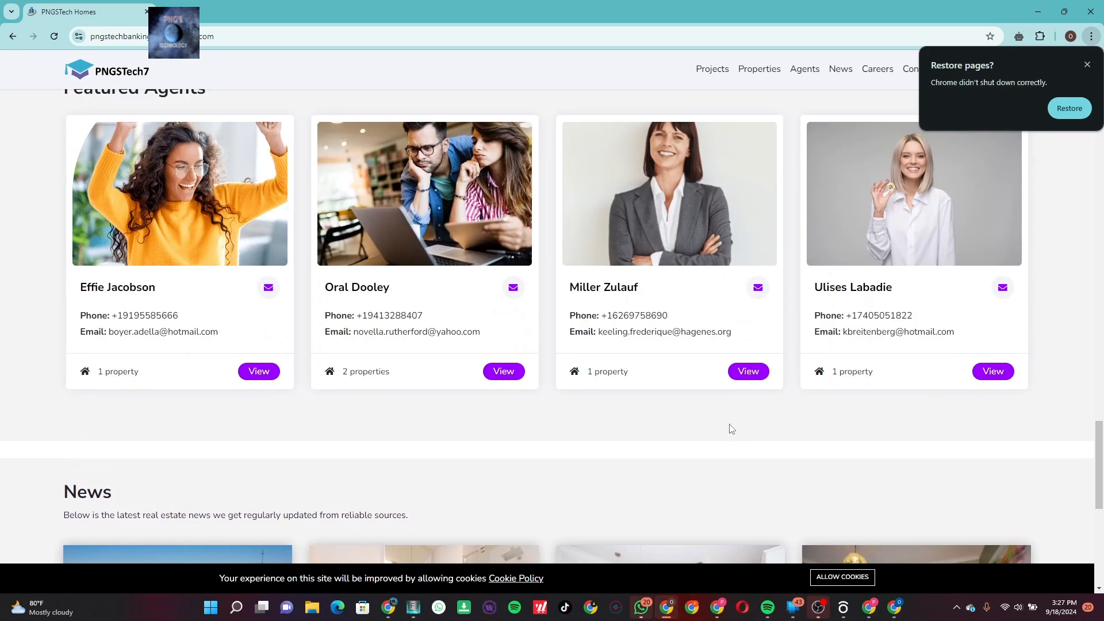
scroll(729, 429, up, 4)
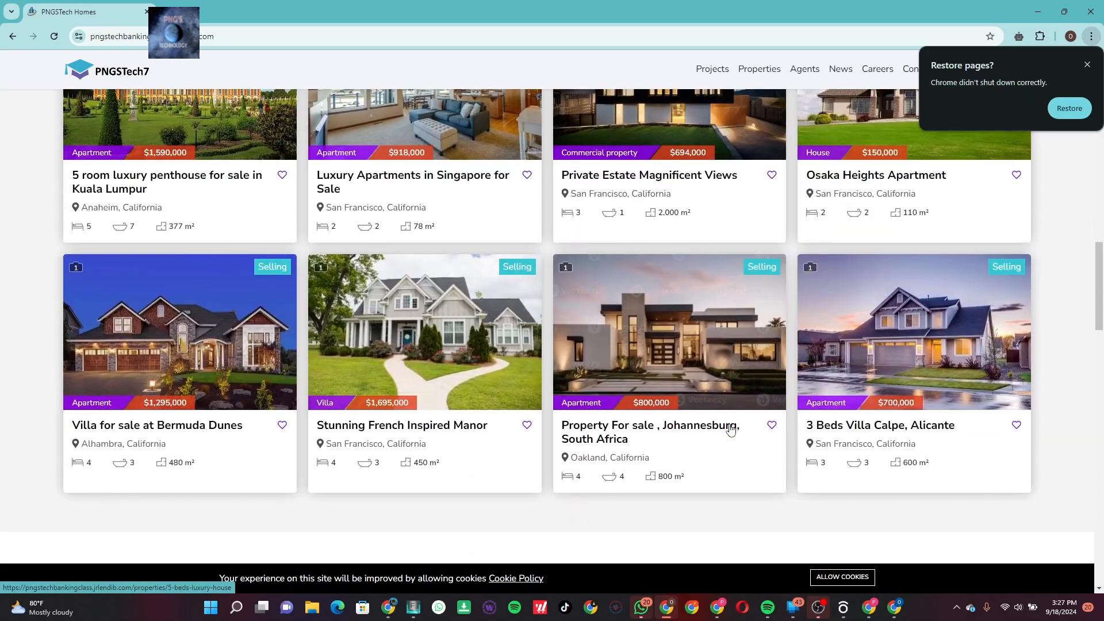
click(1087, 63)
scroll(1003, 242, up, 6)
scroll(1004, 241, up, 12)
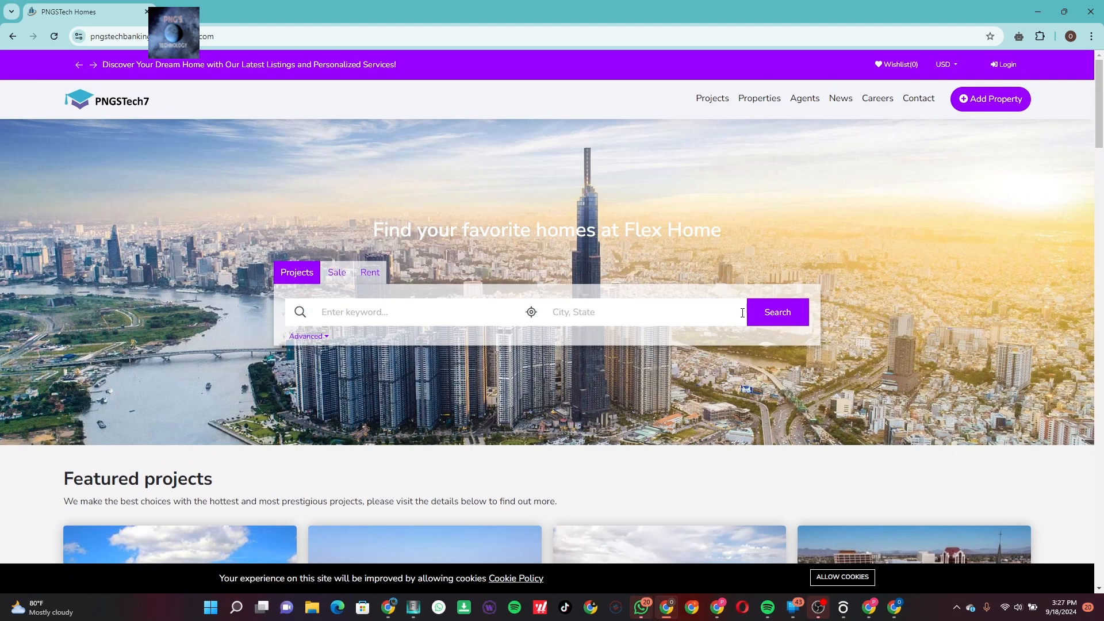
Step: Search the homepage's projects for "png" and "pn", then clear the keyword, examine the suggested projects and close the suggestions
click(399, 316)
text(png)
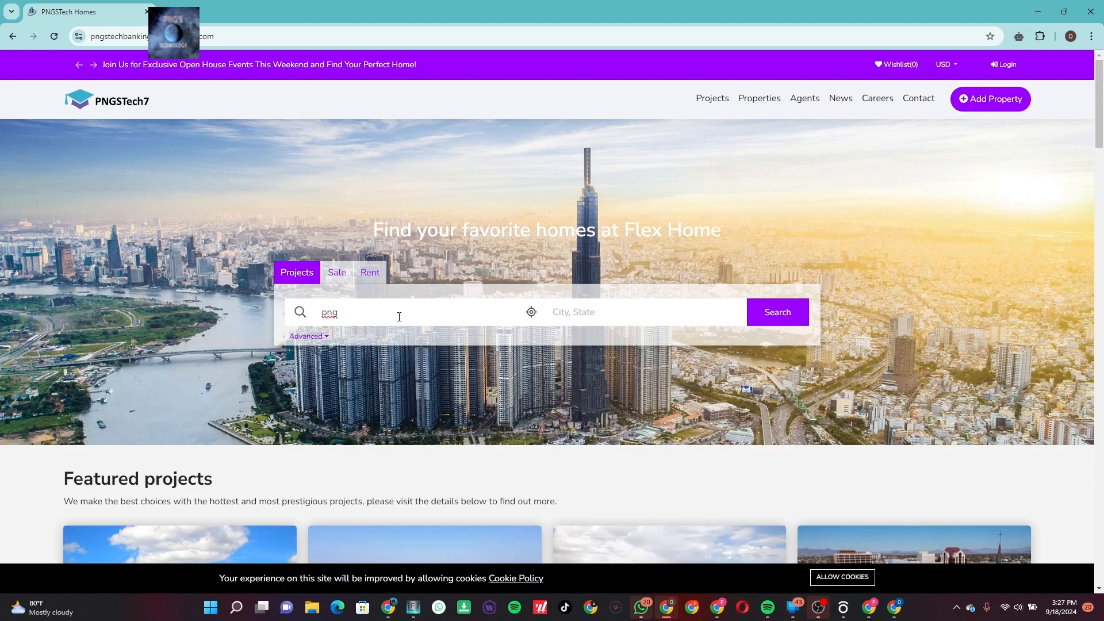
key(BackSpace)
key(BackSpace)
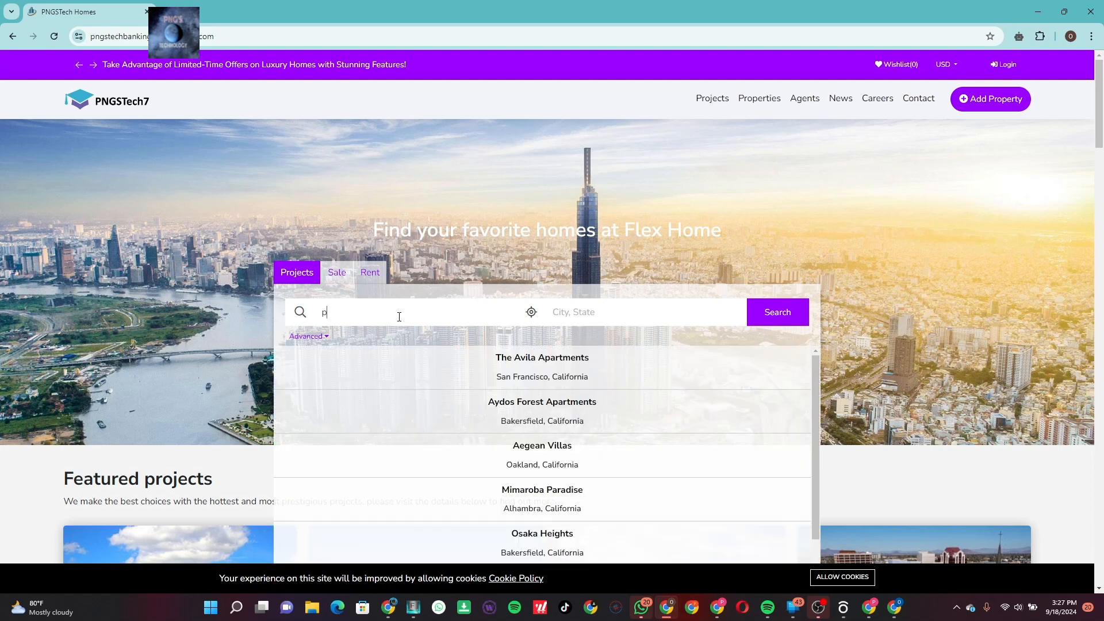
text(n)
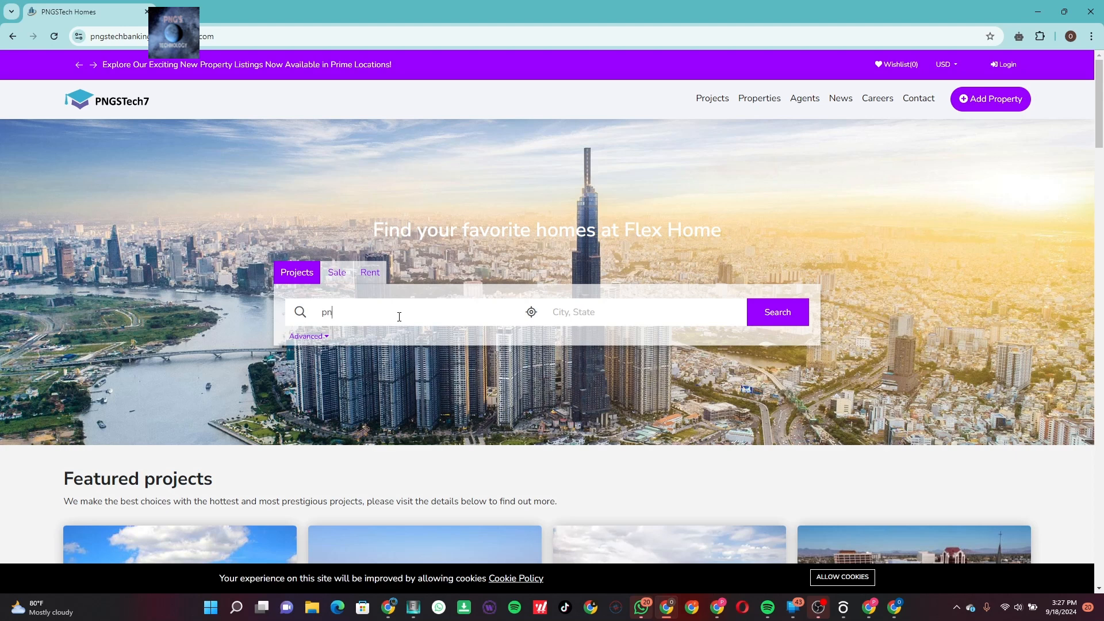
key(BackSpace)
key(BackSpace)
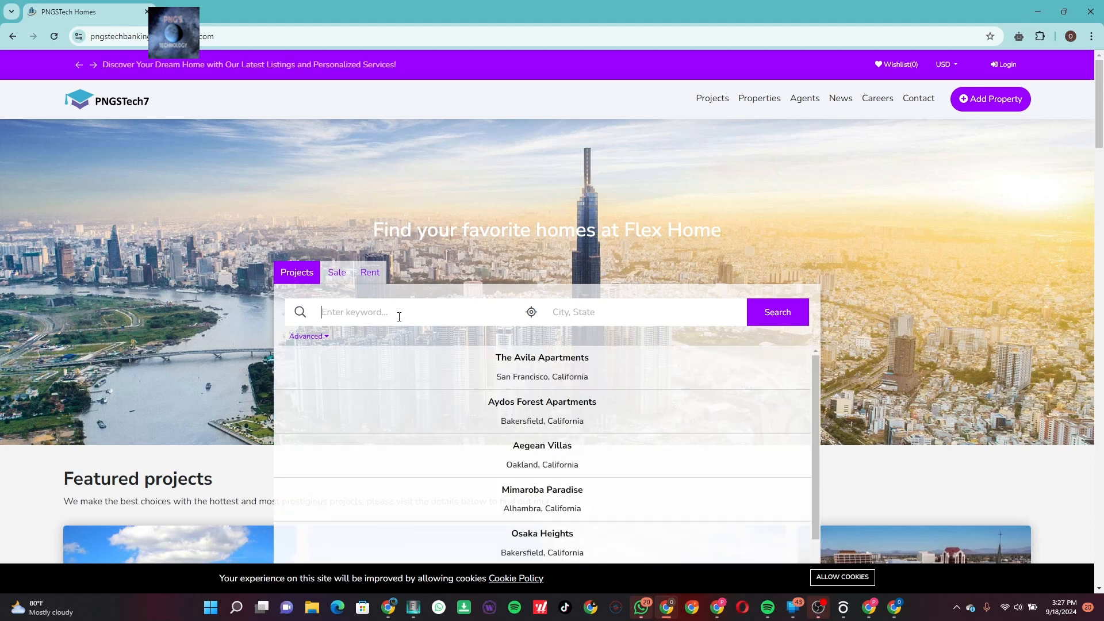
scroll(472, 409, down, 1)
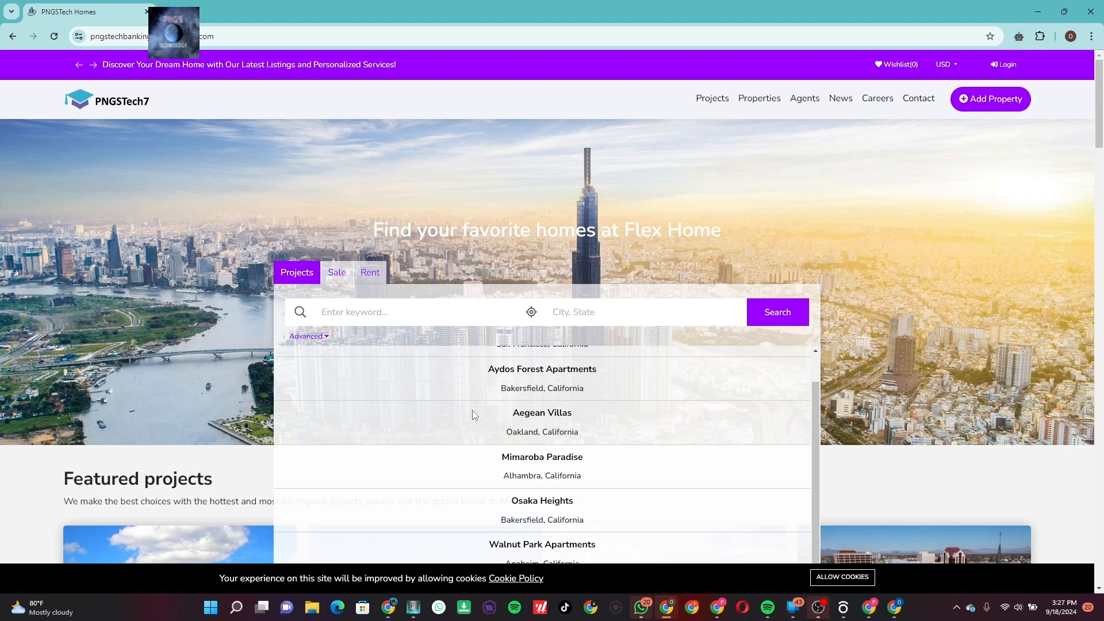
click(472, 237)
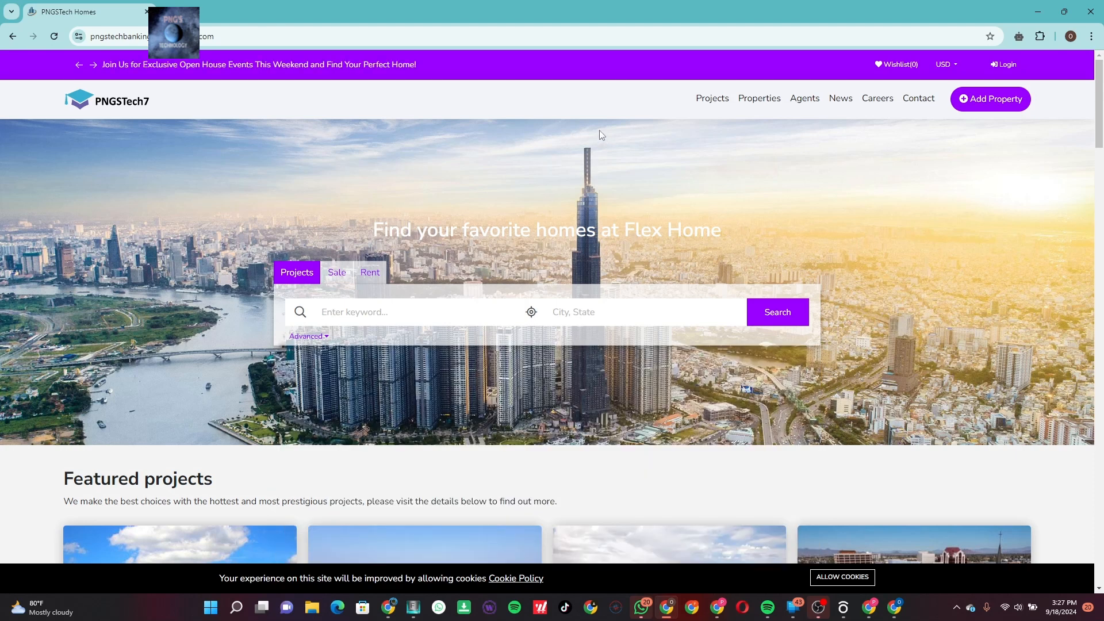
Step: Check the property's name in the agent account's Properties list and search the homepage's projects for "PNG"
click(866, 613)
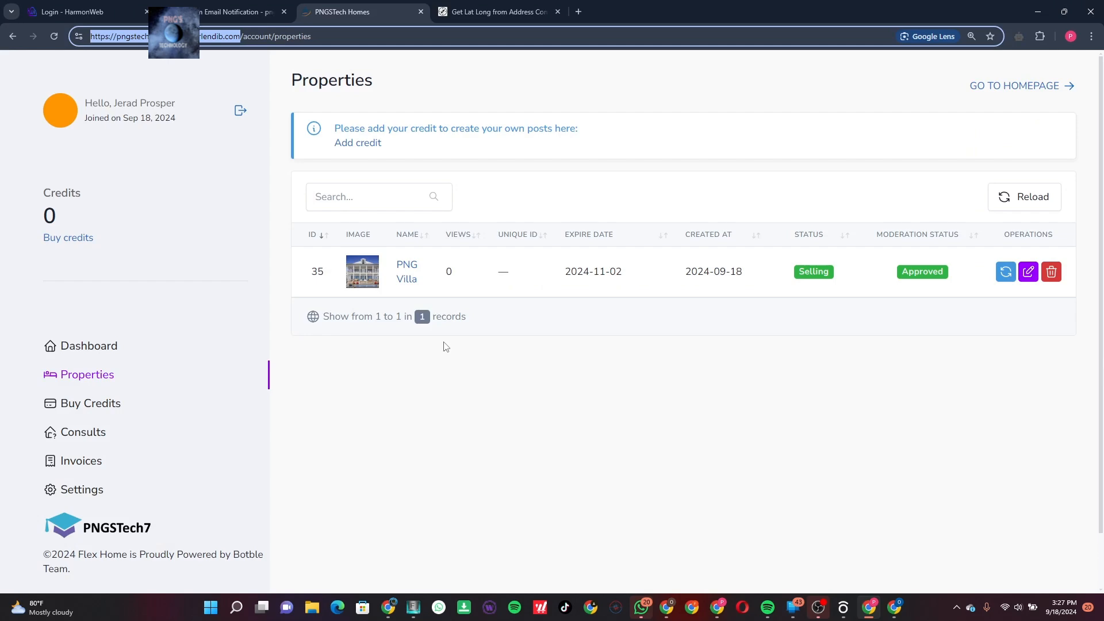
click(669, 609)
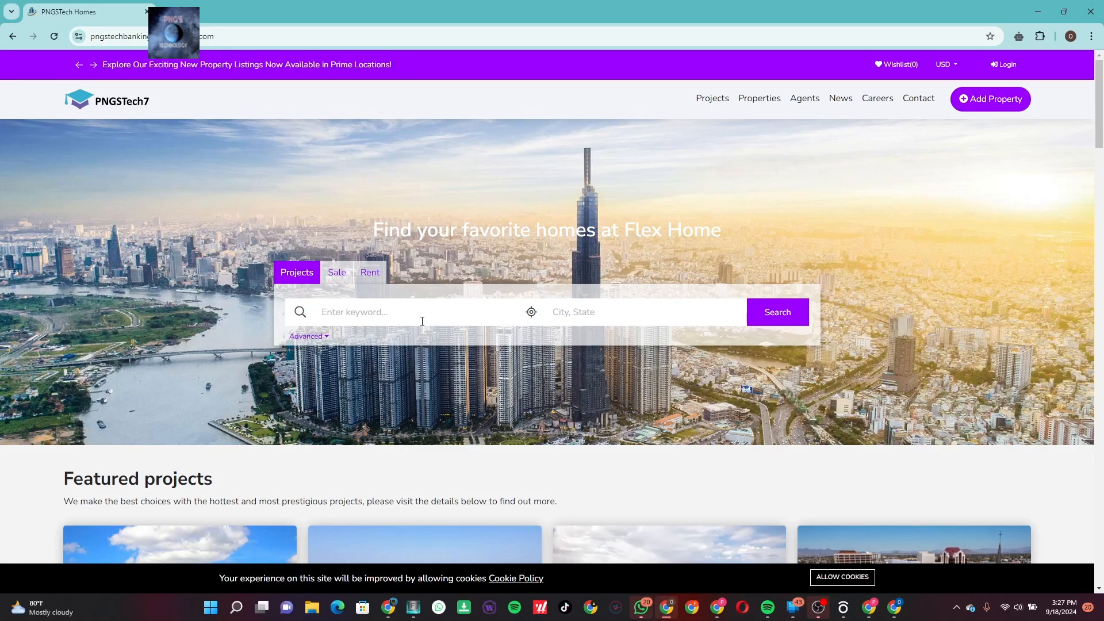
text(PNG)
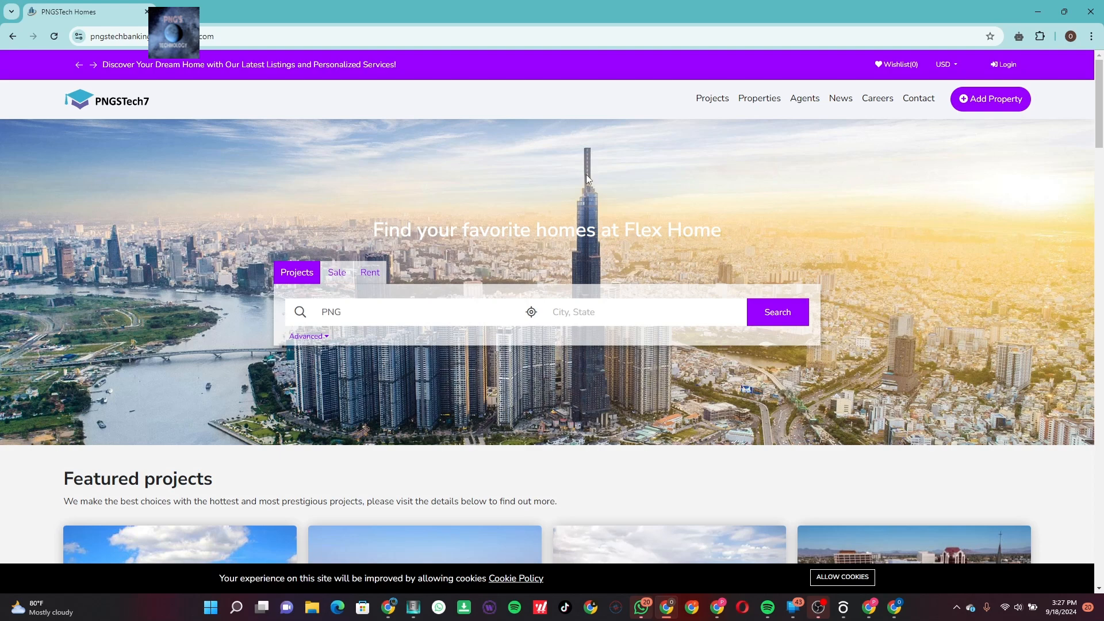
Step: Switch to the admin panel's window, reload the Properties list and check PNG Villa's entry on page 1
click(720, 609)
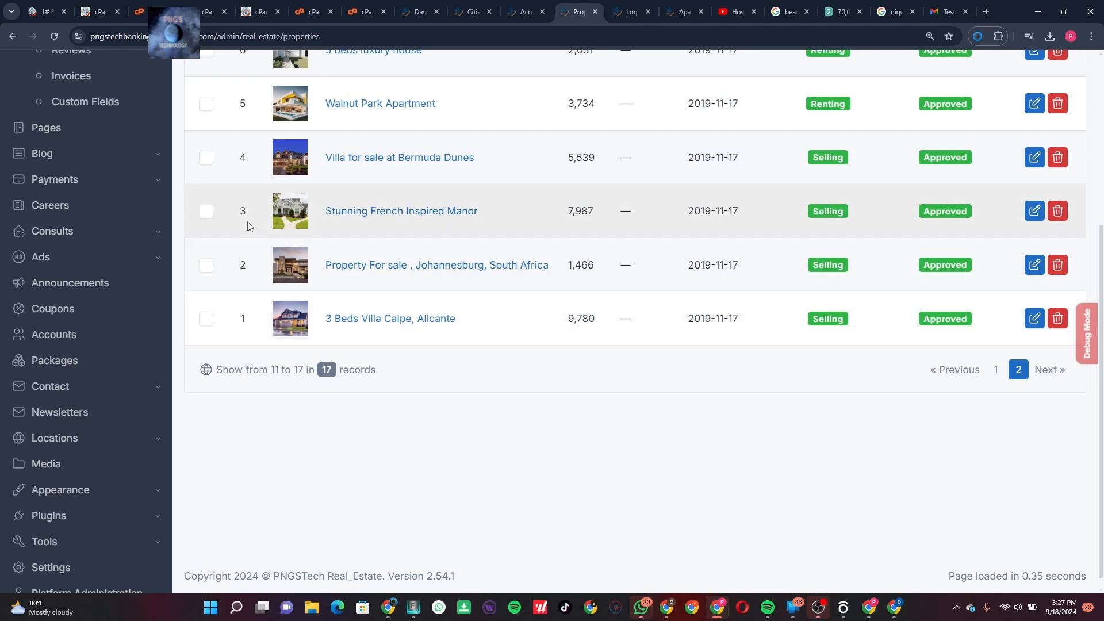
click(54, 37)
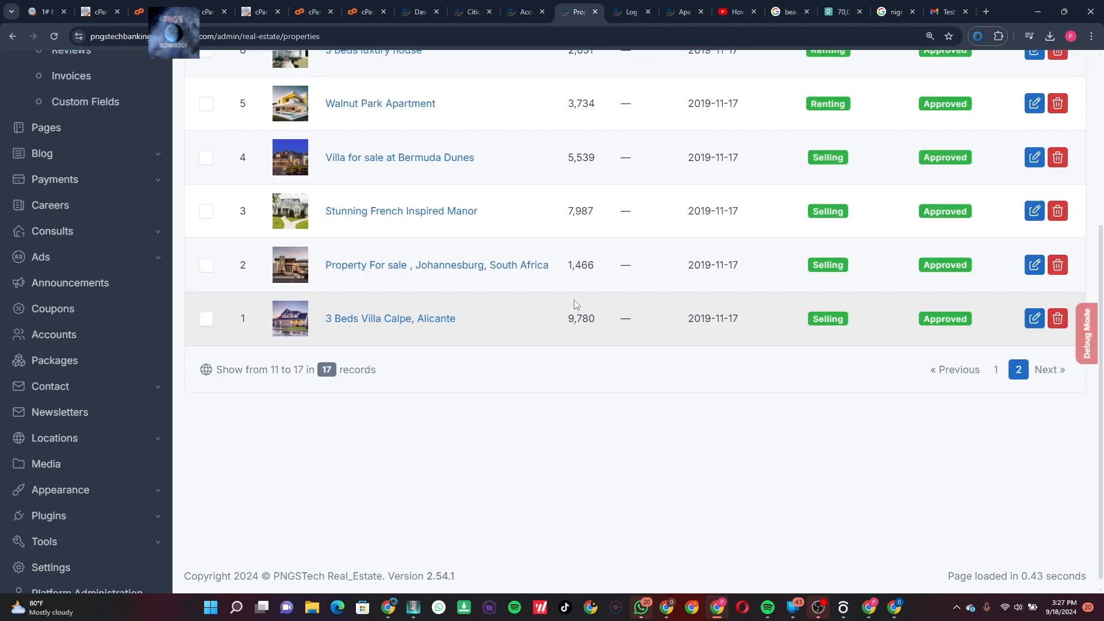
scroll(578, 300, up, 5)
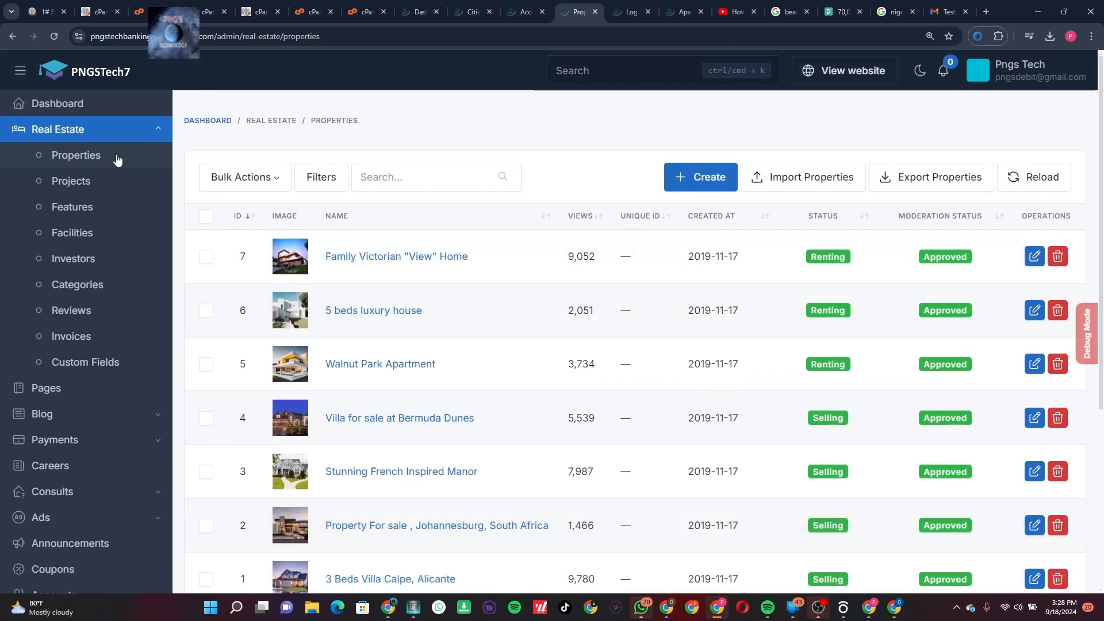
click(93, 161)
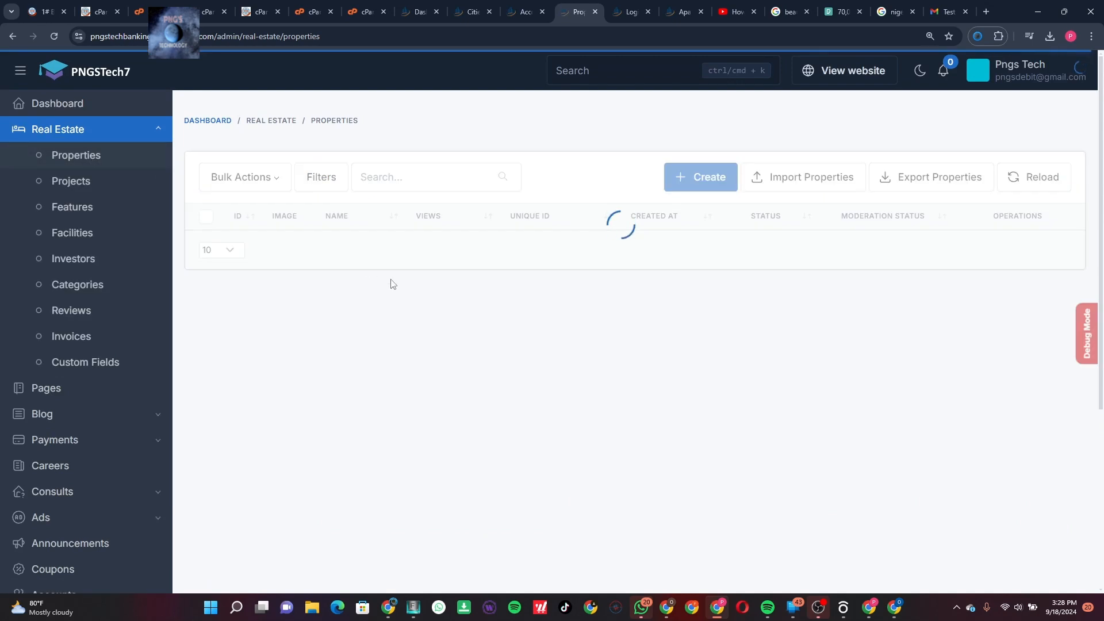
scroll(538, 349, down, 4)
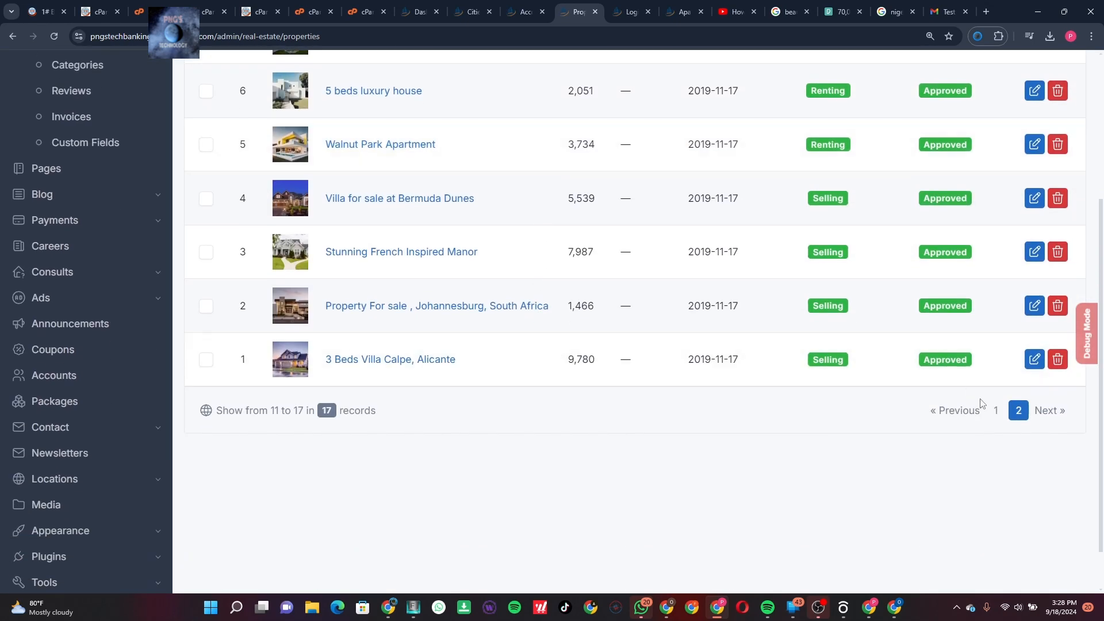
click(995, 412)
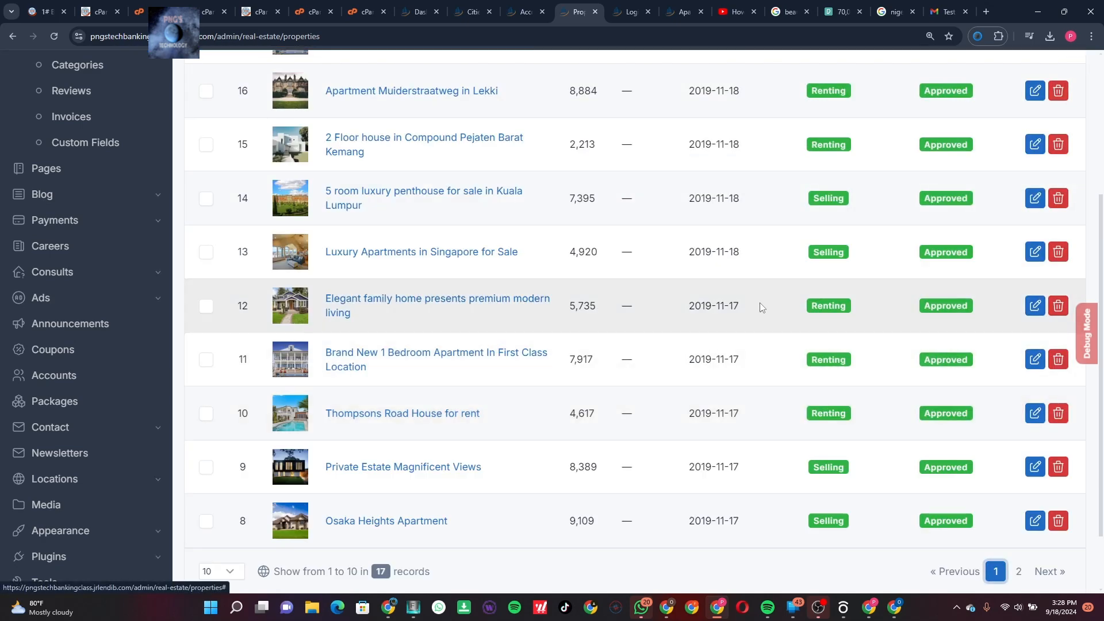
scroll(761, 306, up, 4)
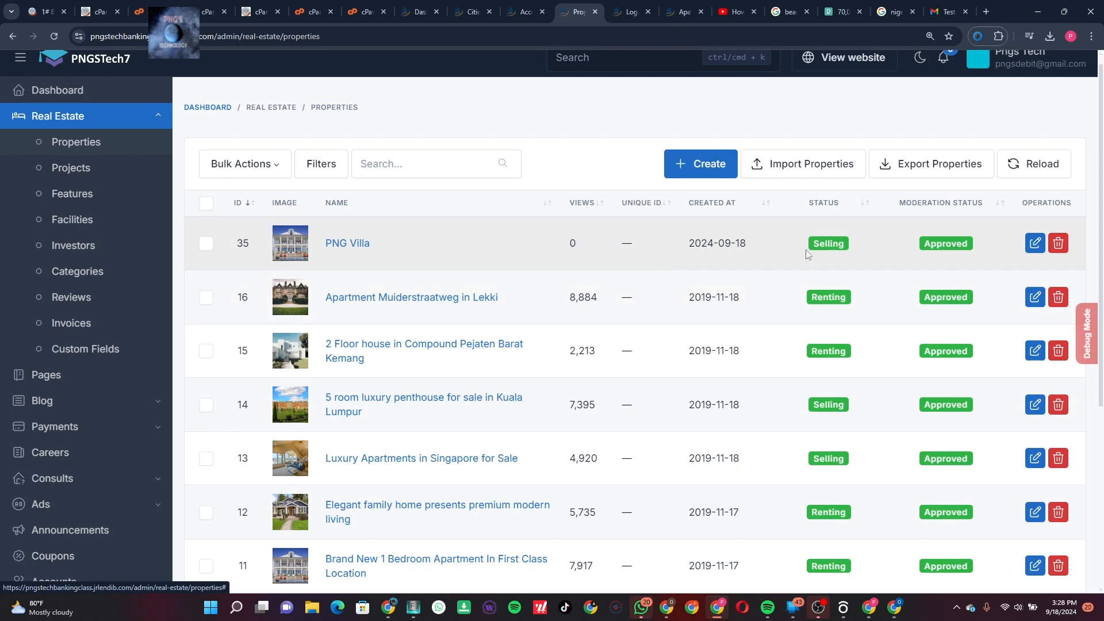
Step: Edit PNG Villa to set its Unique ID to pngstech, and save and exit the property
click(1035, 244)
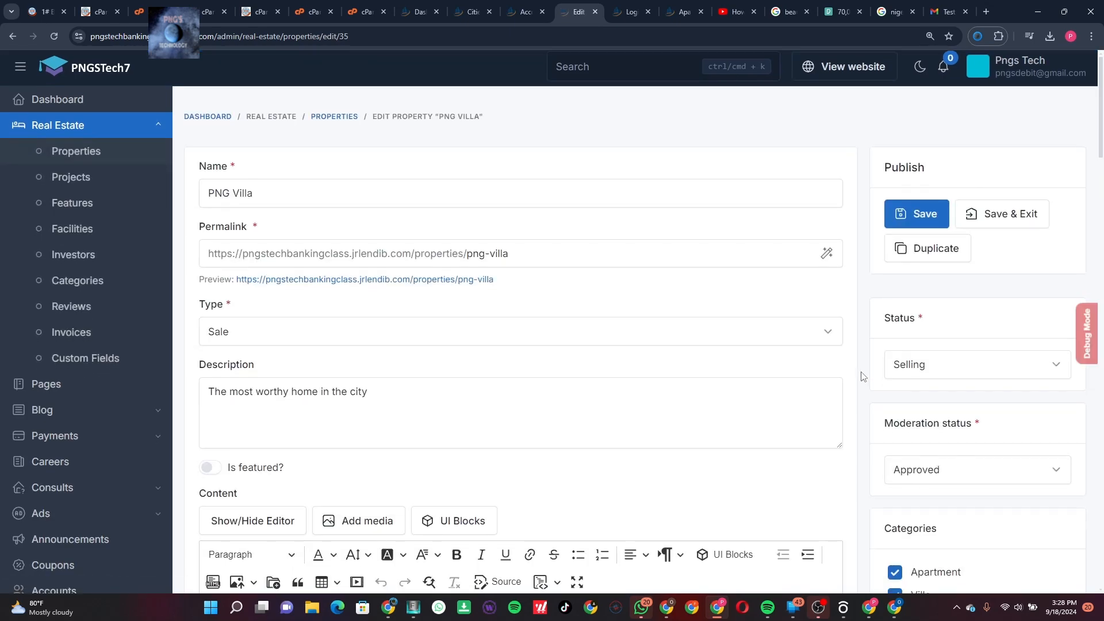
scroll(861, 376, down, 4)
scroll(861, 376, down, 3)
click(931, 395)
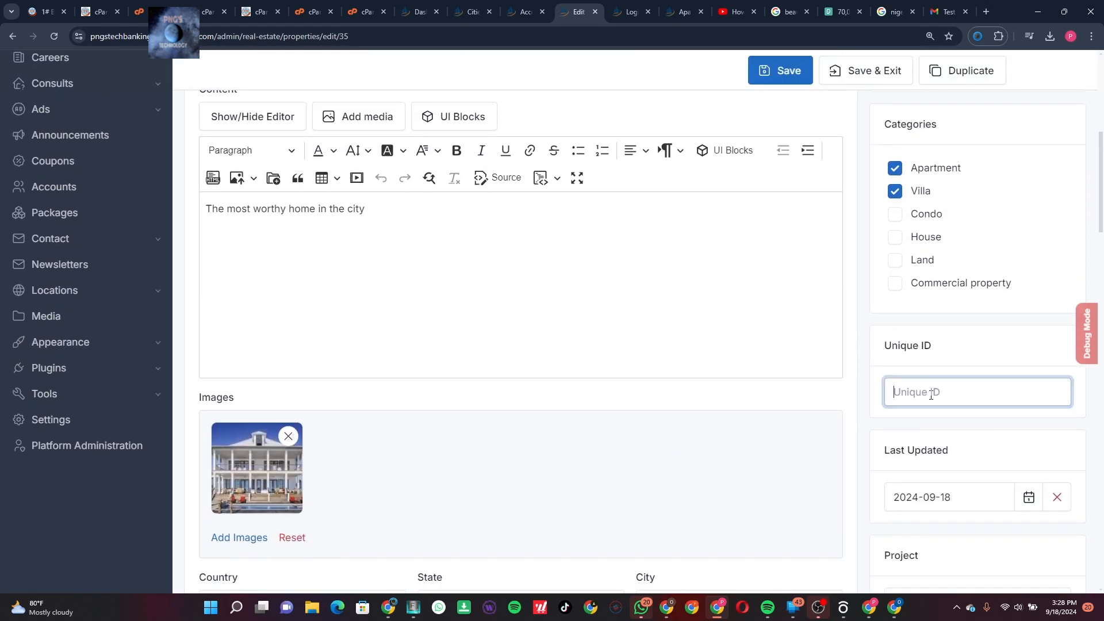
text(pngstech)
click(889, 71)
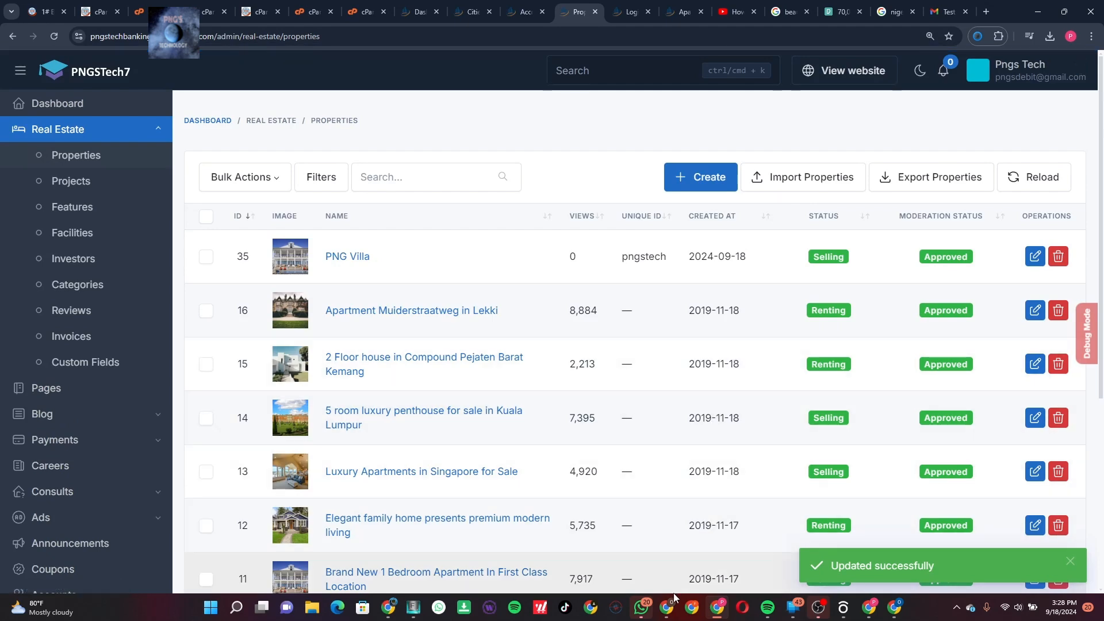
Step: Switch to the public site's window, reload the homepage and enter the keyword "pngstech" in the projects search
click(667, 607)
key(Return)
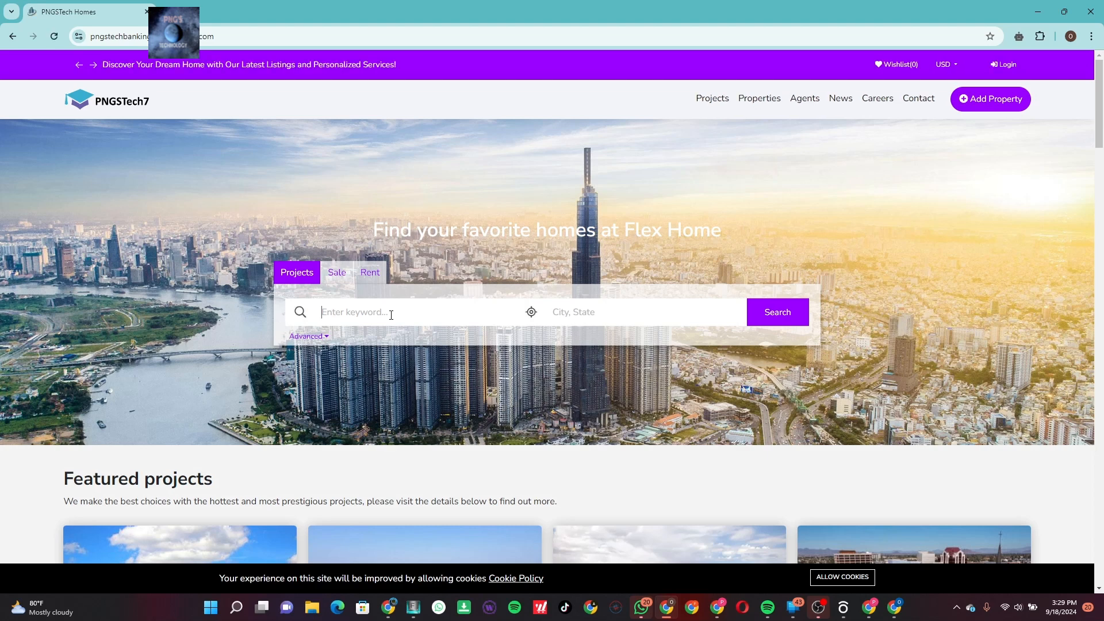
text(png)
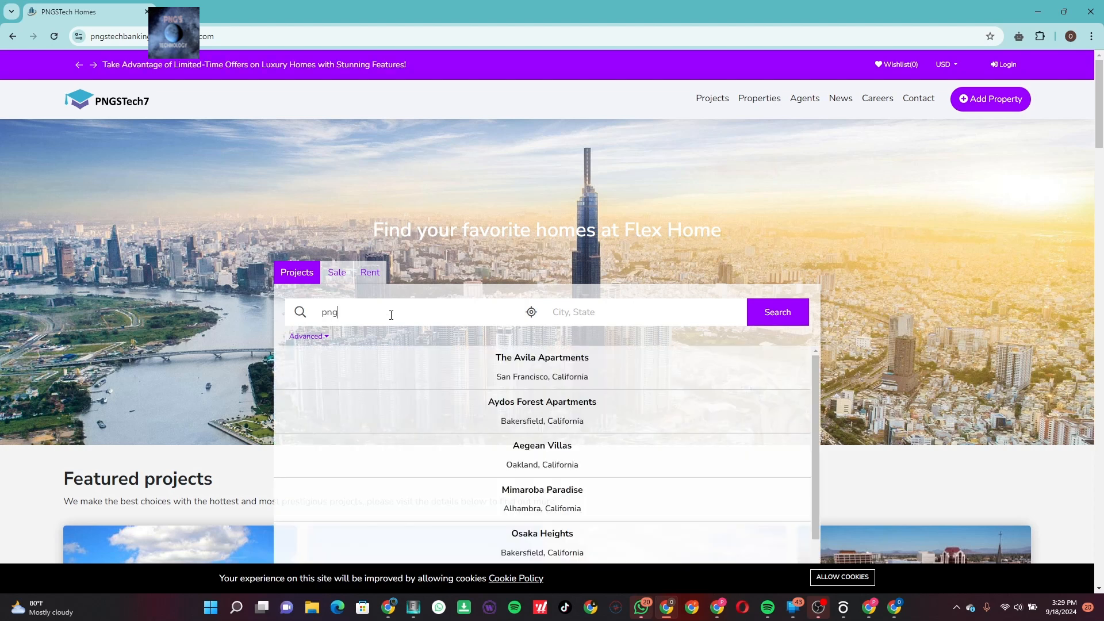
text(stech)
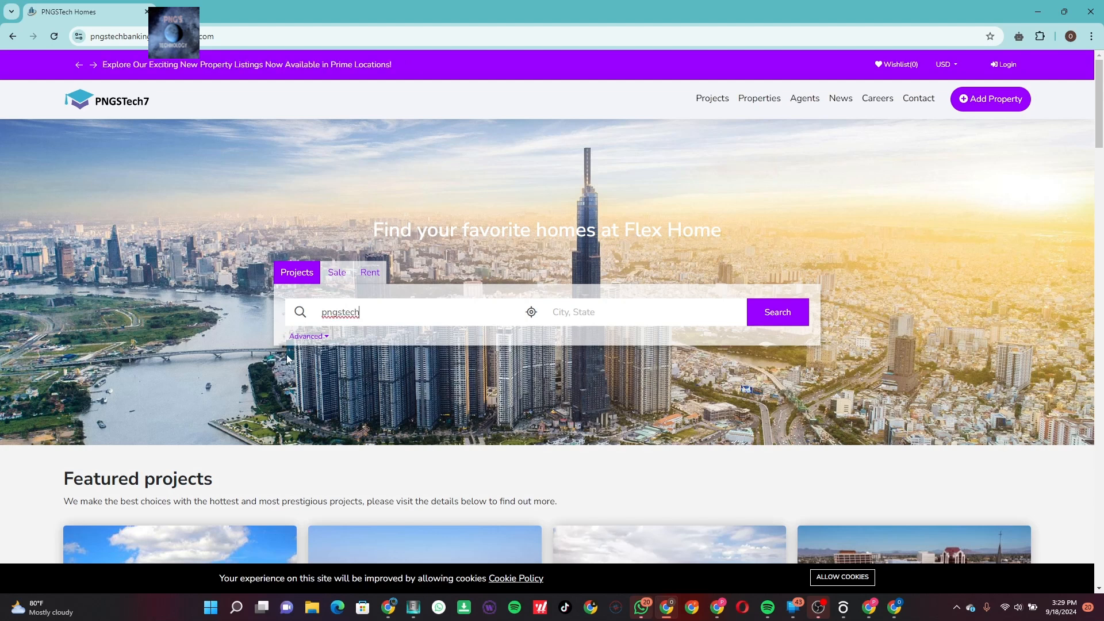
Step: Restrict the projects search to the Villa category with prices from $7000 to $10000 and run it
click(303, 338)
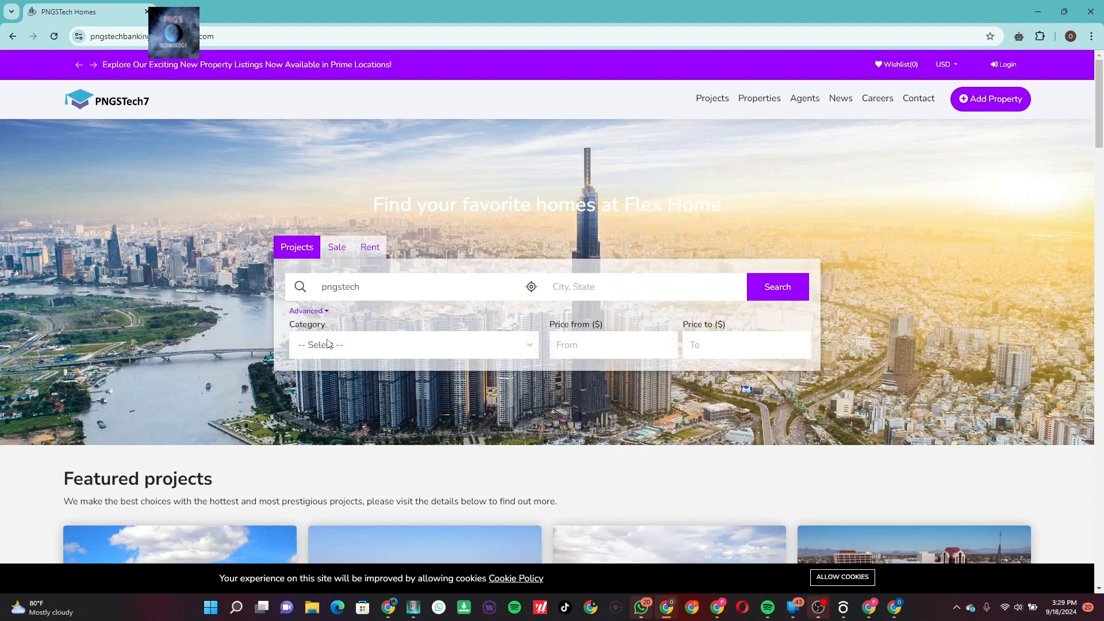
click(347, 347)
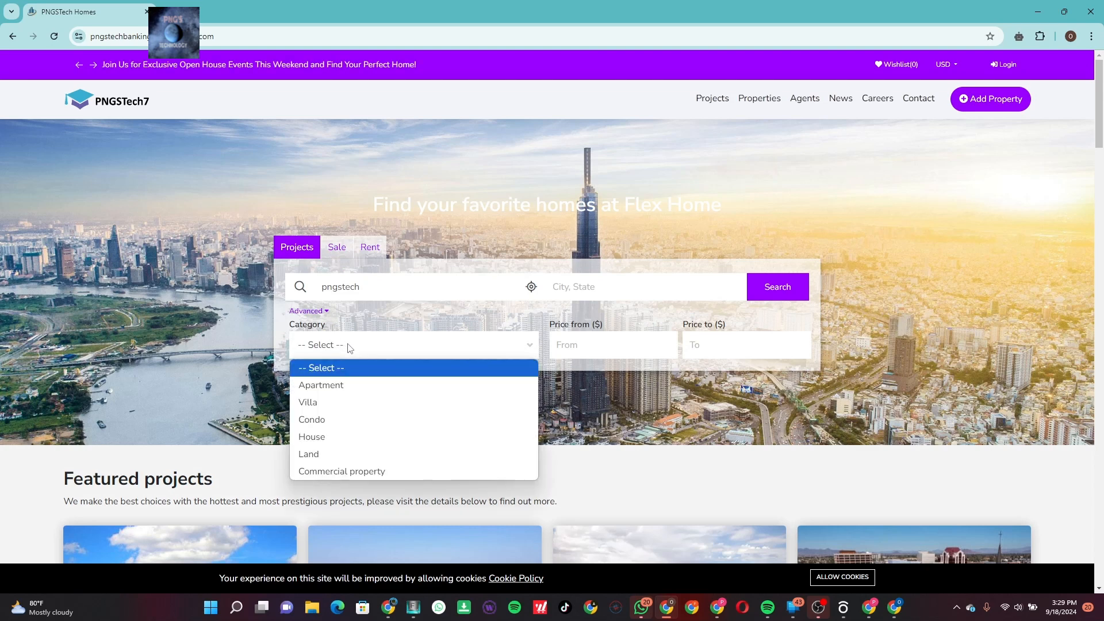
click(338, 403)
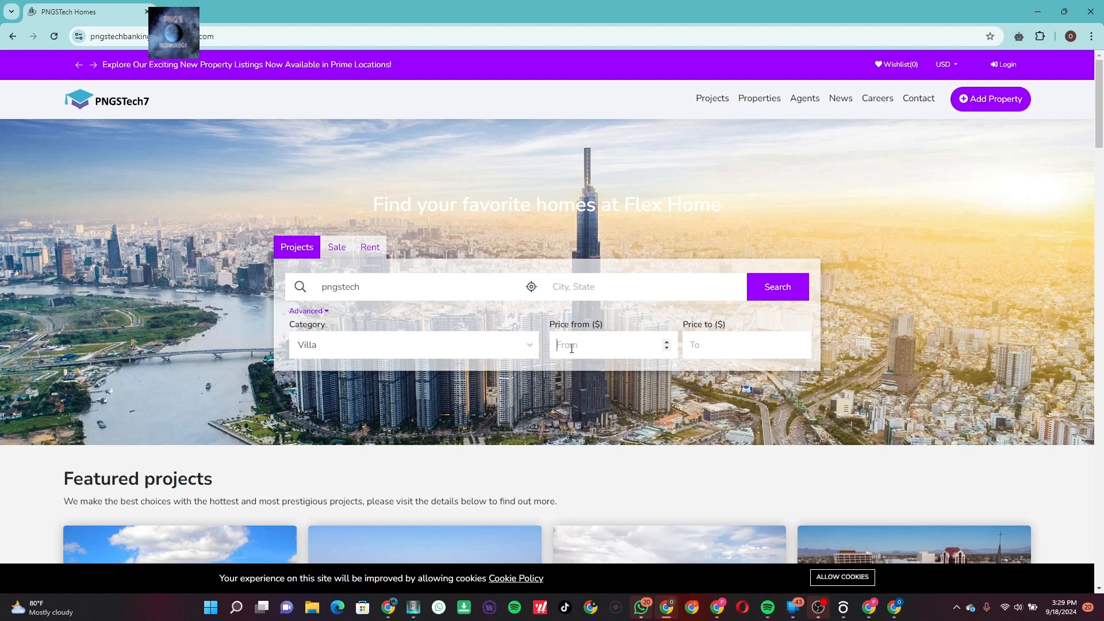
text(7000)
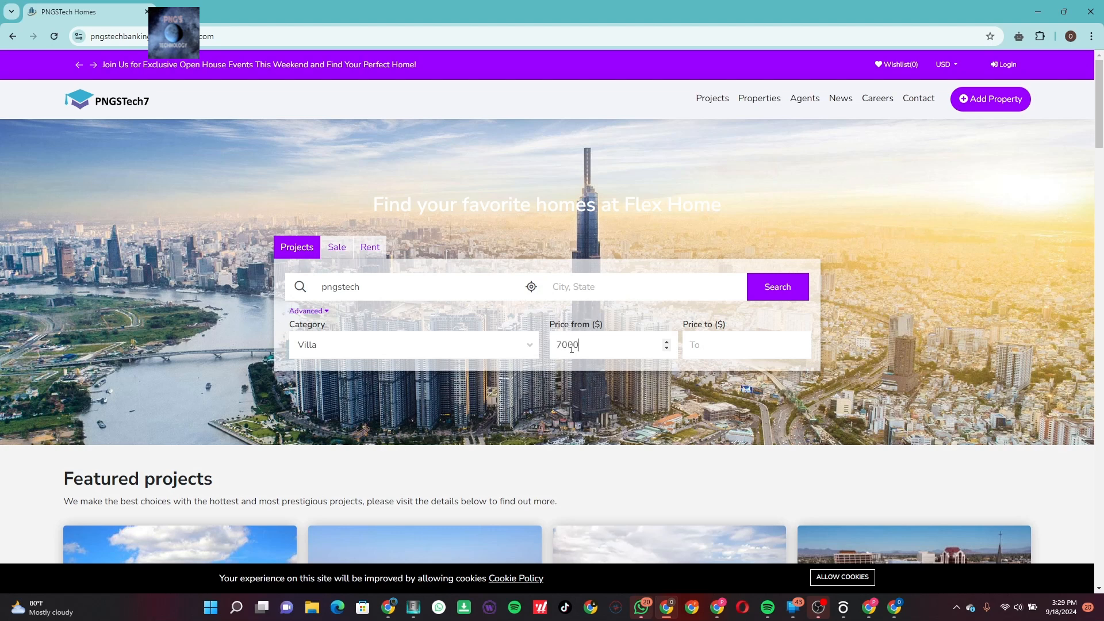
click(694, 349)
text(10000)
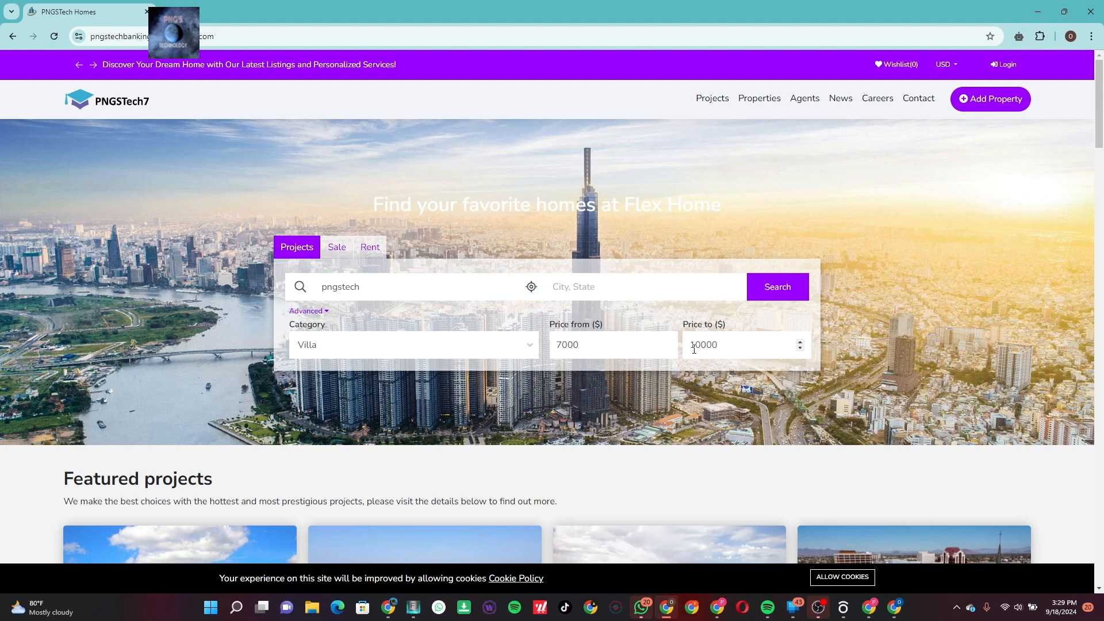
click(776, 293)
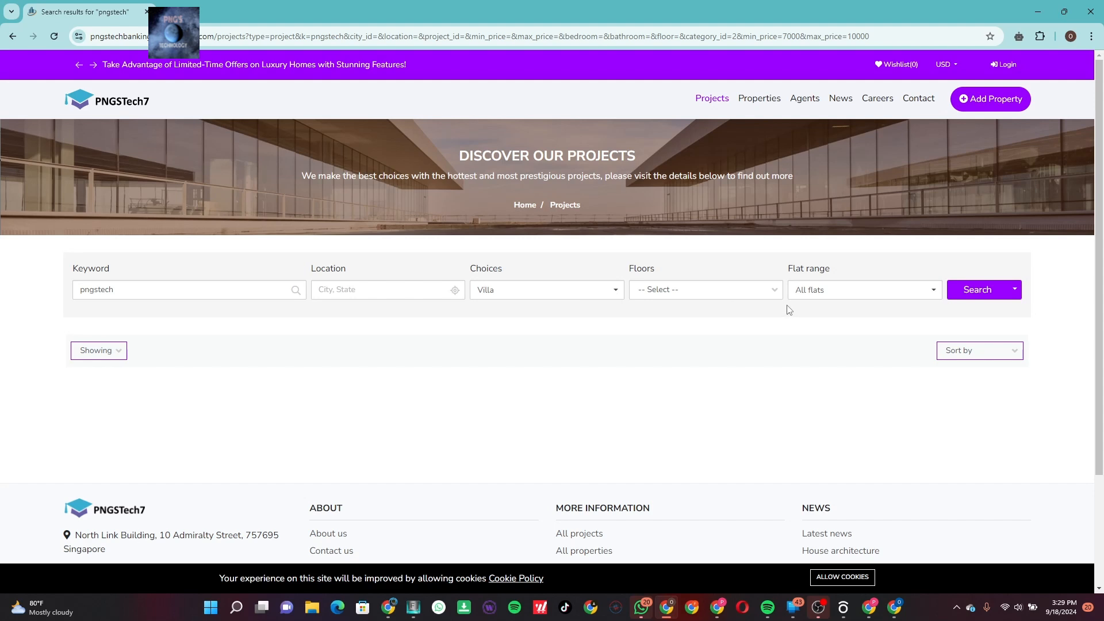
Step: Show all properties on the public site and open PNG Villa's detail page
click(759, 100)
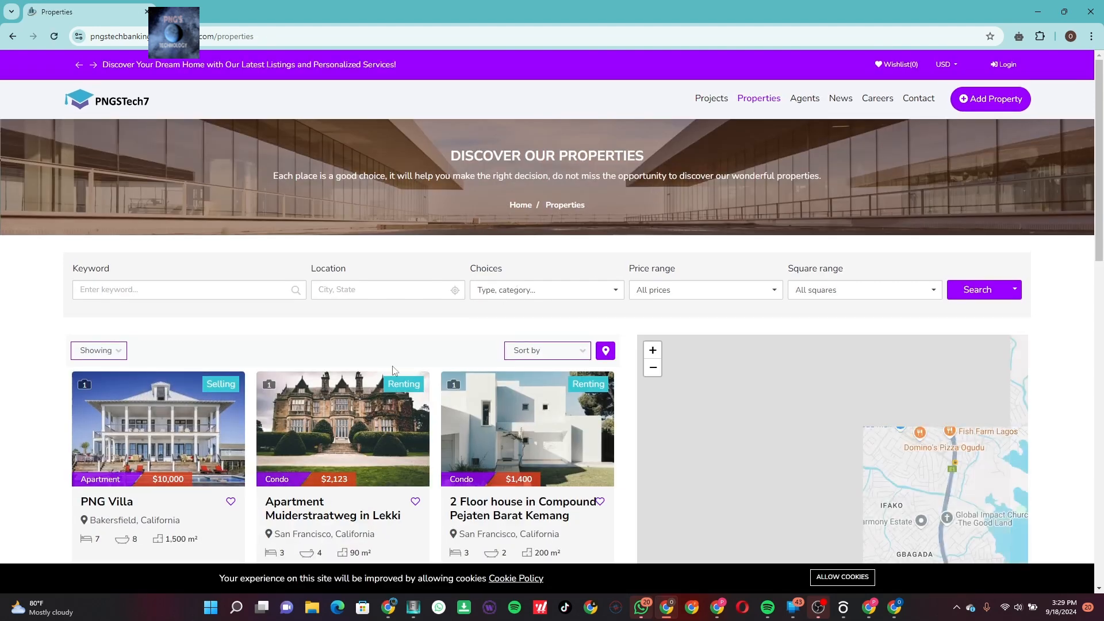
scroll(200, 440, down, 2)
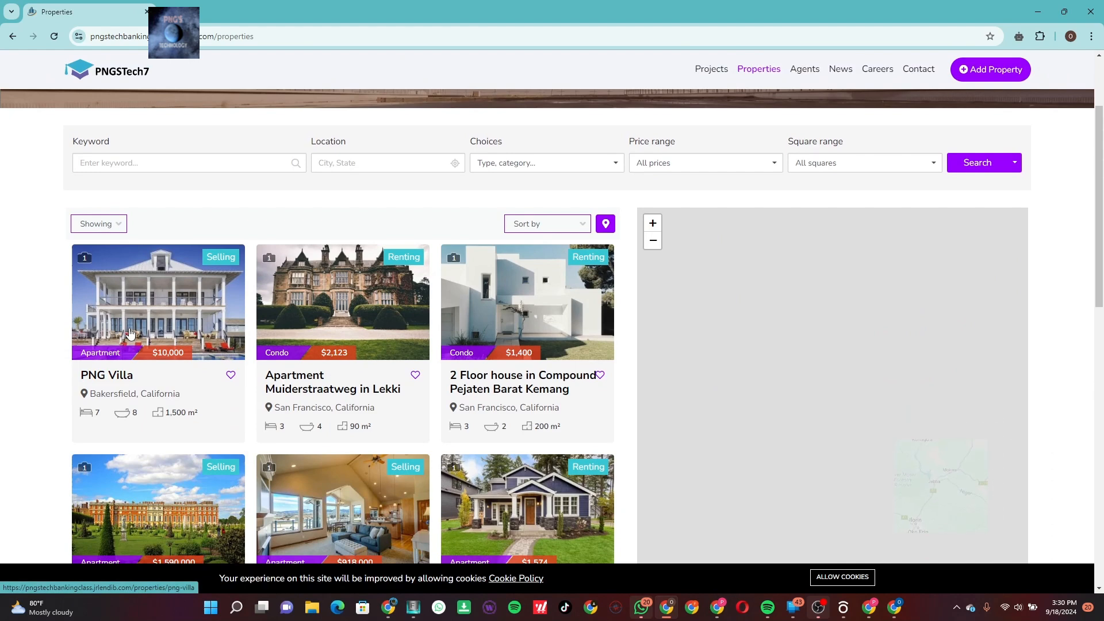
click(139, 343)
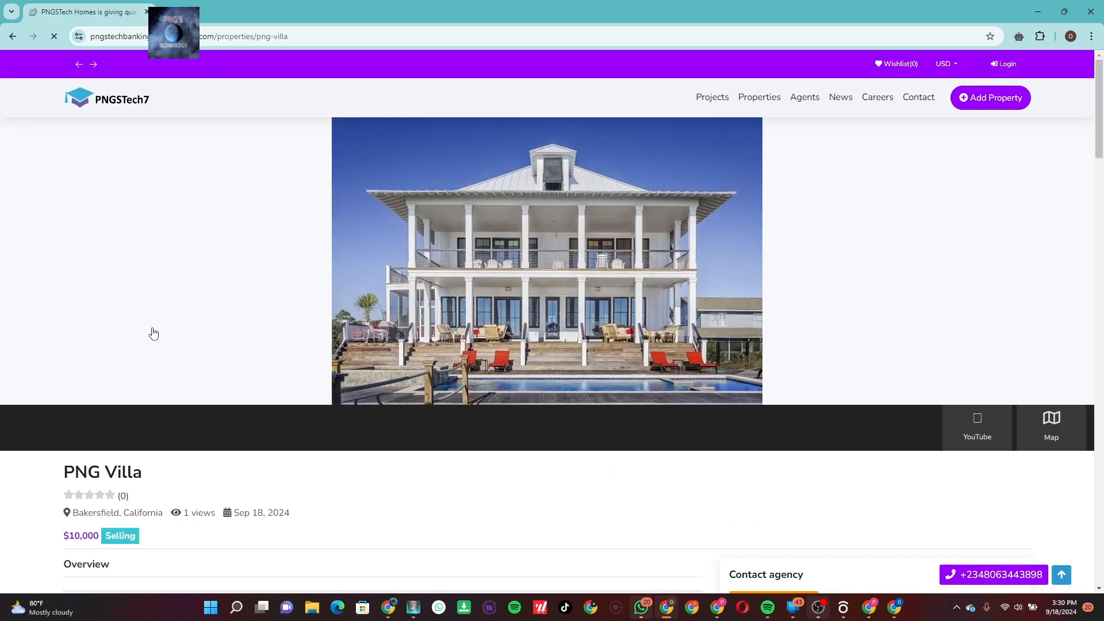
Step: Examine PNG Villa's page, including the overview, agency contact, features, facility distances, location map, video, review form and related properties
scroll(568, 393, down, 5)
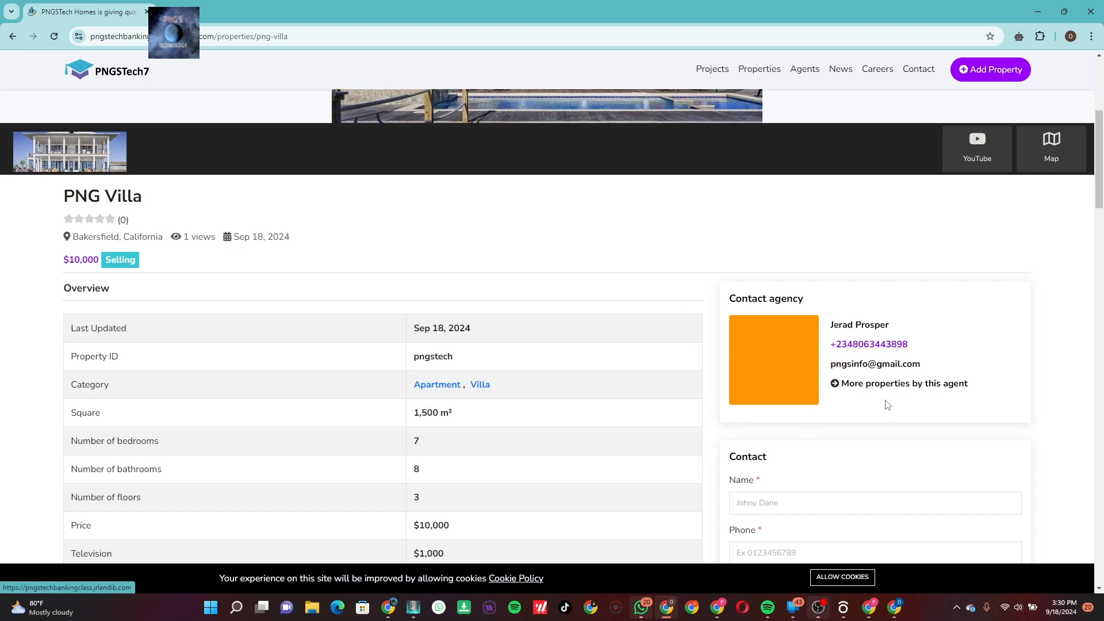
scroll(738, 362, down, 4)
scroll(738, 363, down, 5)
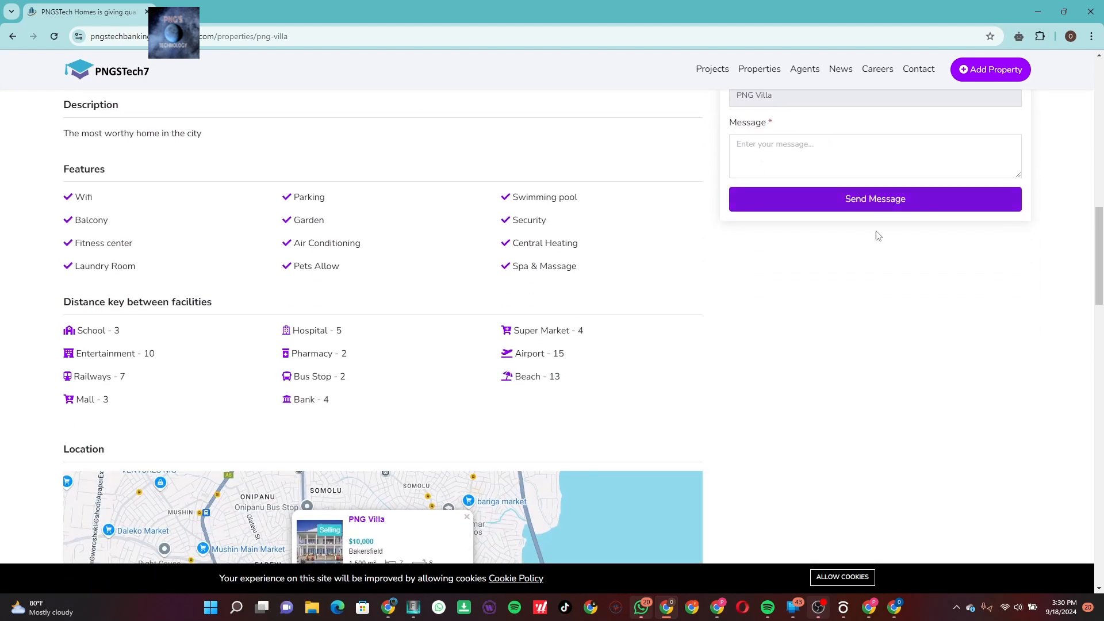
scroll(702, 414, down, 3)
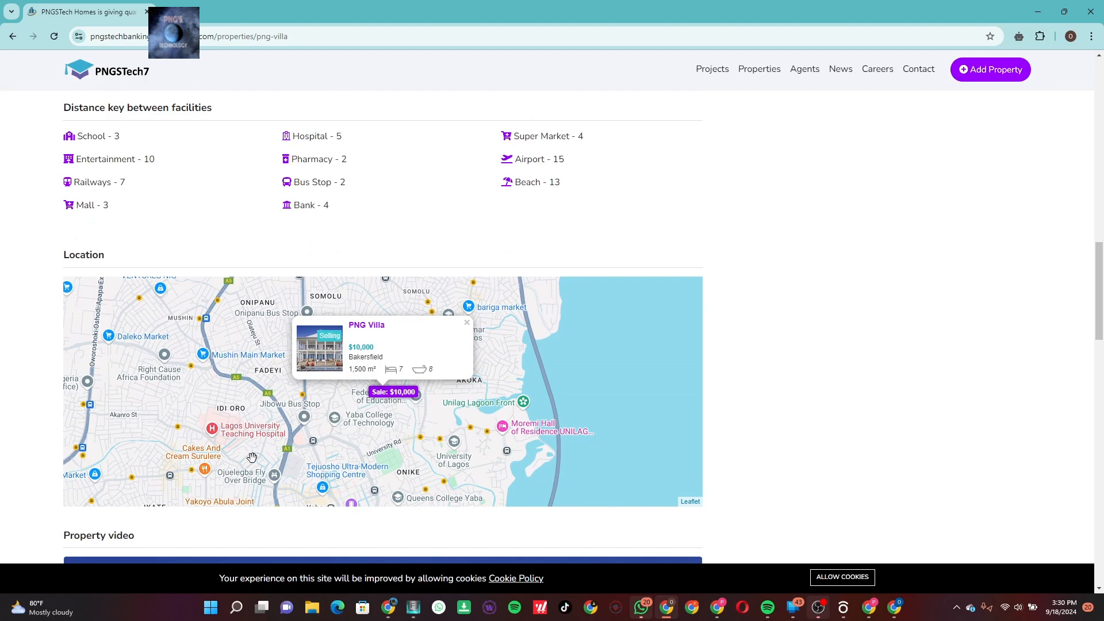
scroll(359, 435, up, 3)
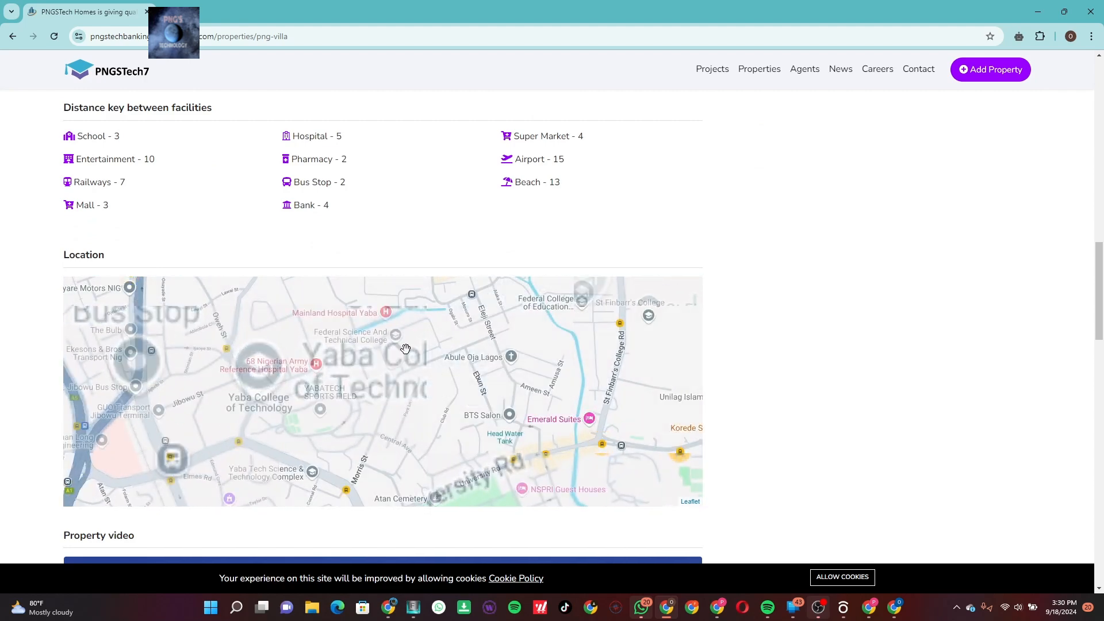
scroll(451, 354, down, 4)
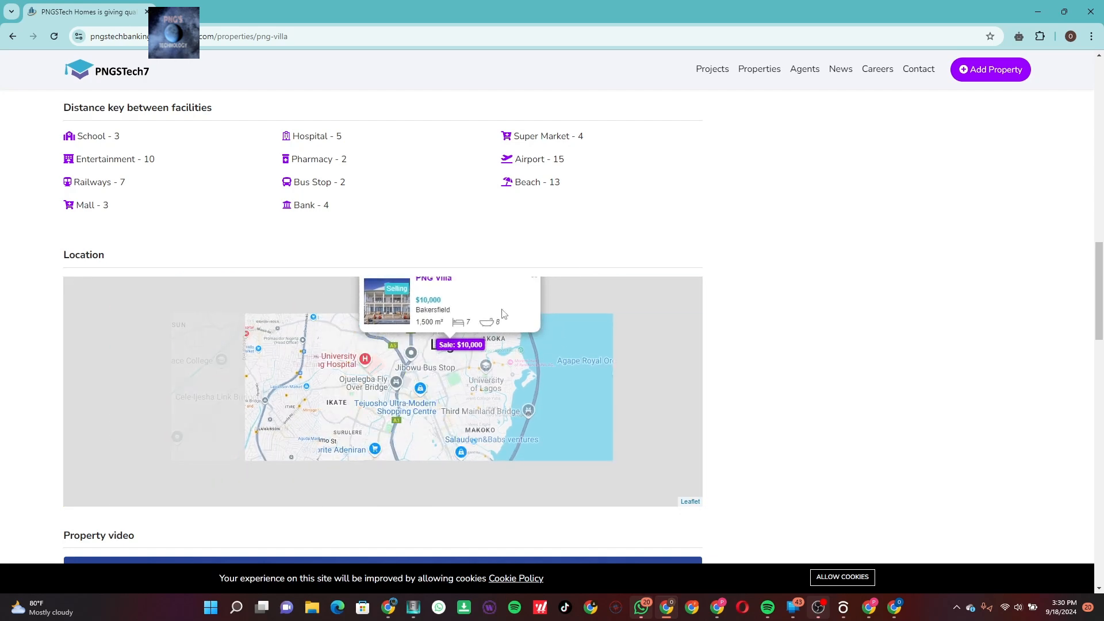
scroll(719, 241, down, 8)
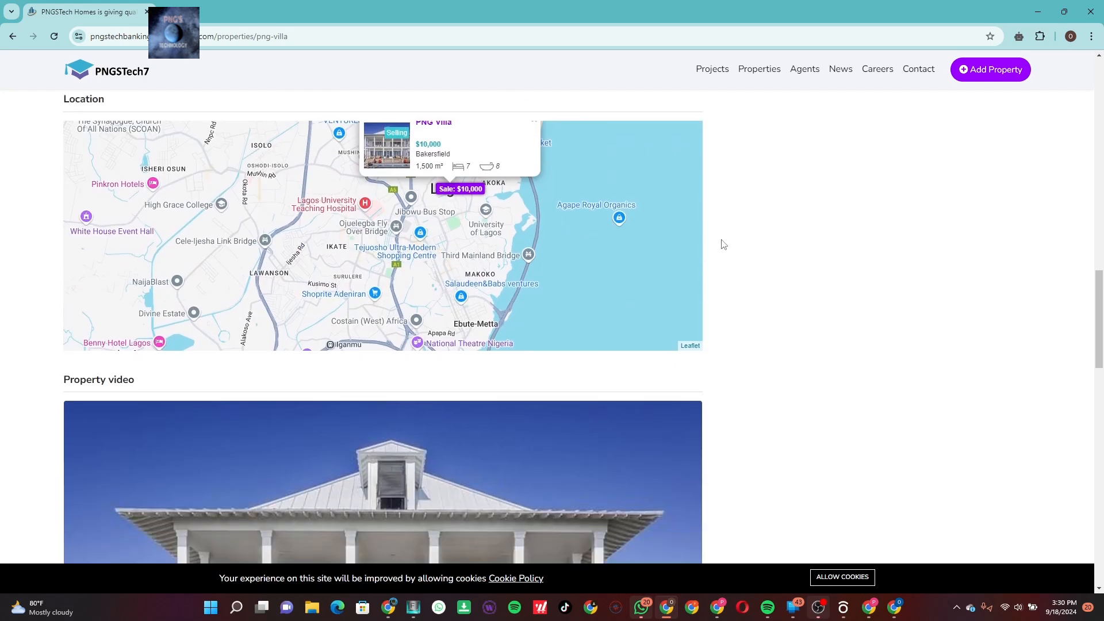
scroll(724, 243, down, 12)
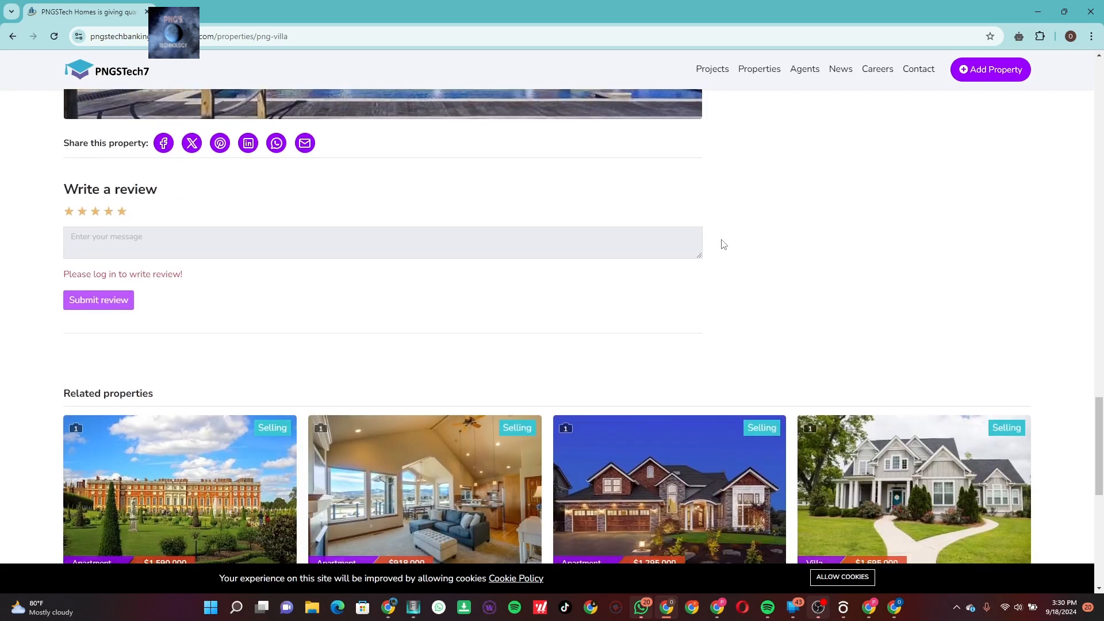
scroll(723, 244, down, 3)
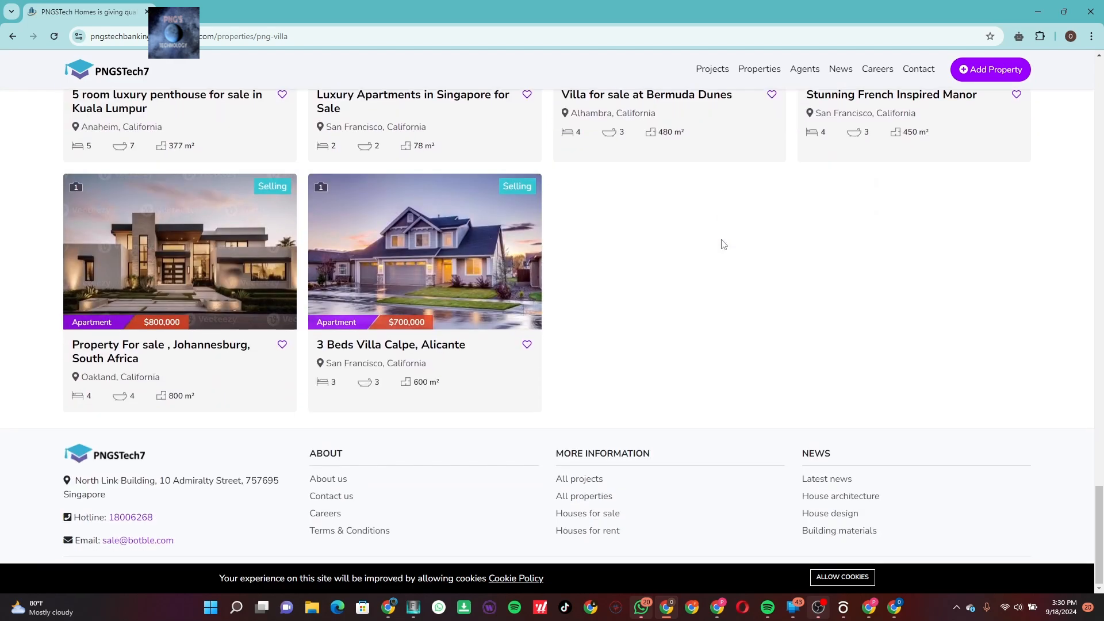
scroll(723, 244, up, 10)
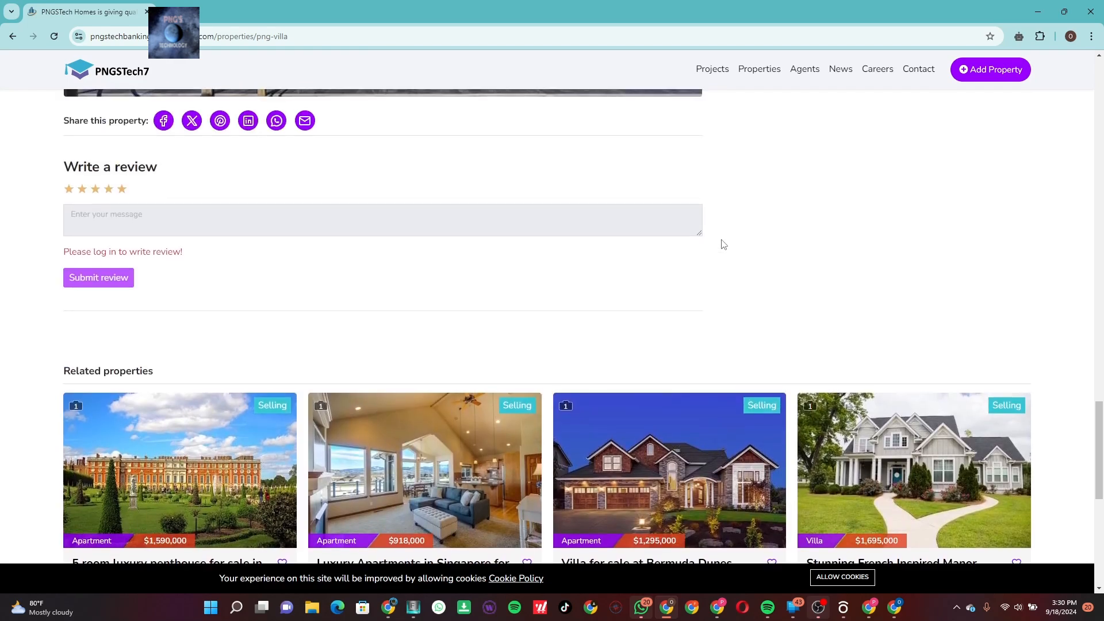
scroll(723, 244, up, 13)
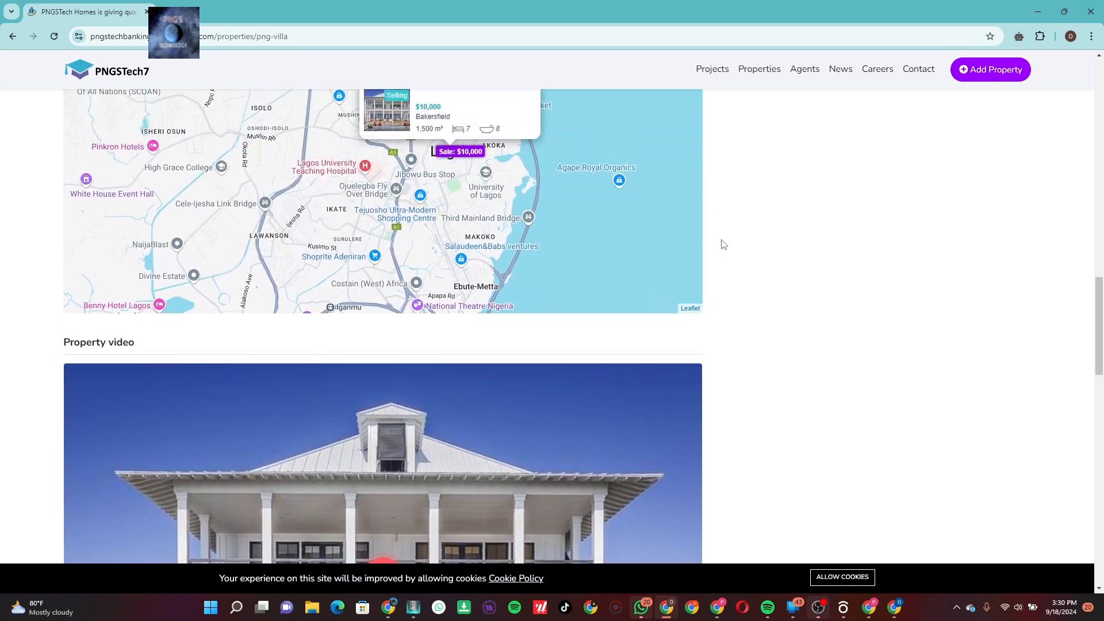
scroll(723, 244, up, 10)
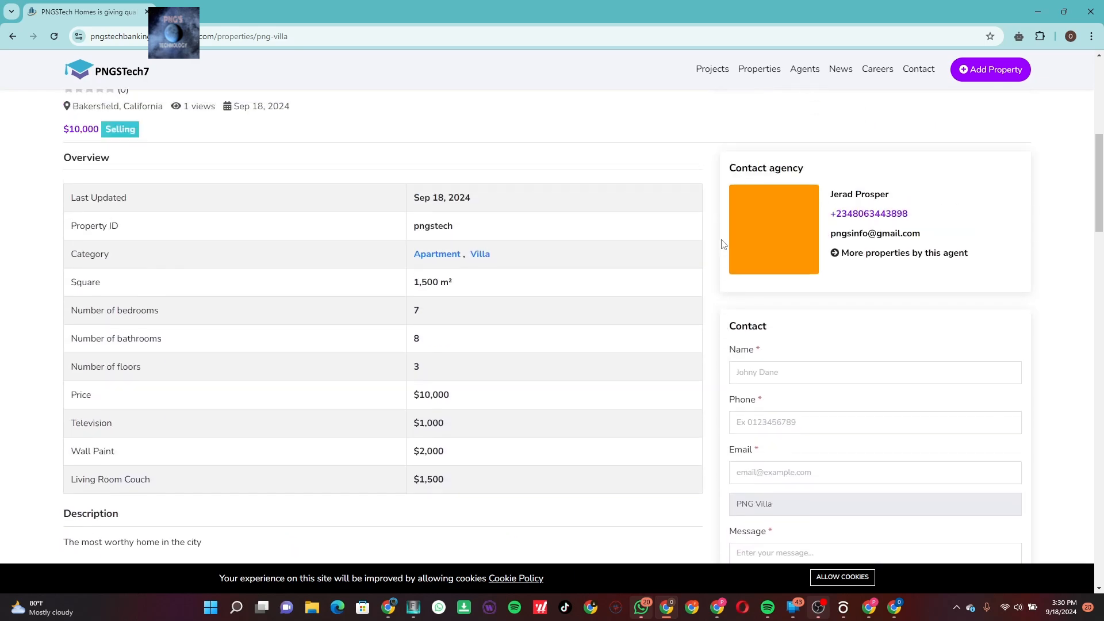
scroll(723, 243, up, 5)
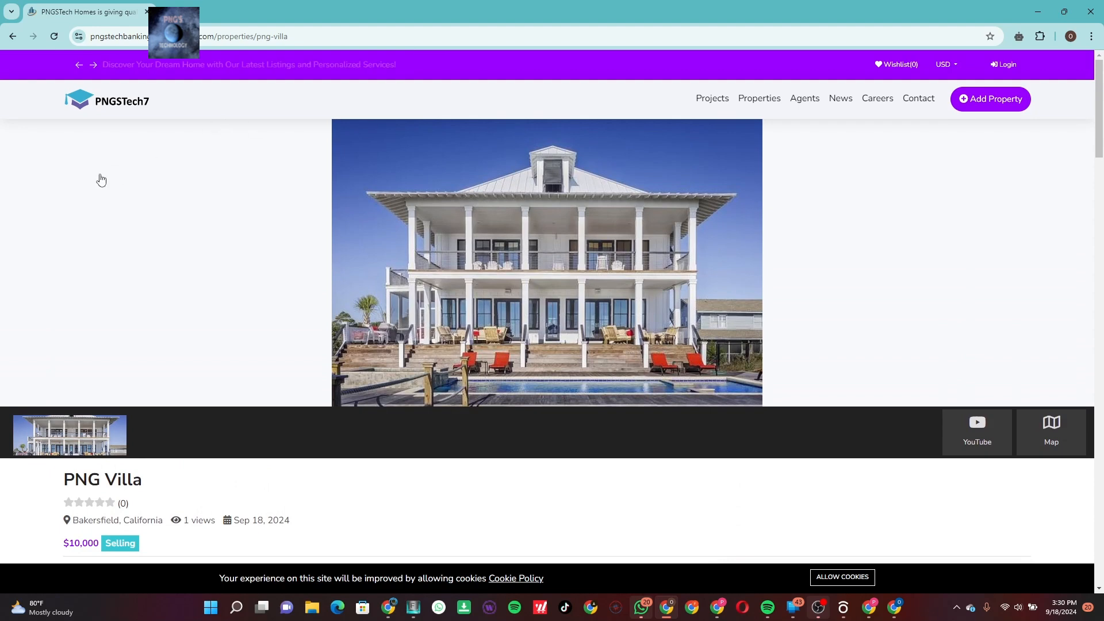
Step: Return to the homepage and search the rental listings for "png" and for "PNG"
key(ctrl+plus)
key(ctrl+plus)
key(ctrl+plus)
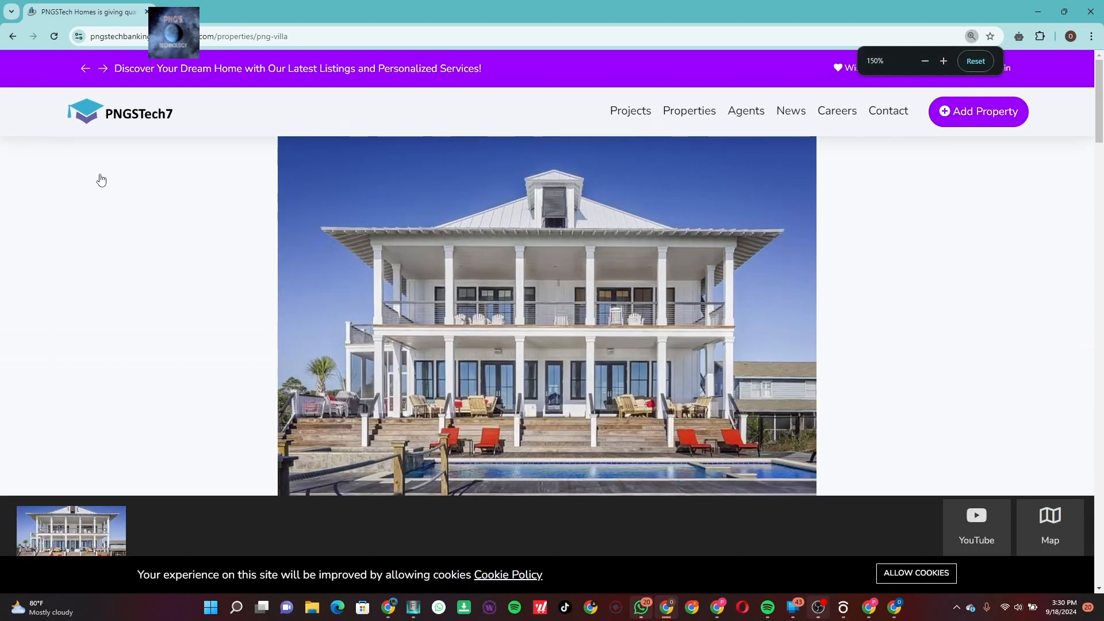
click(85, 129)
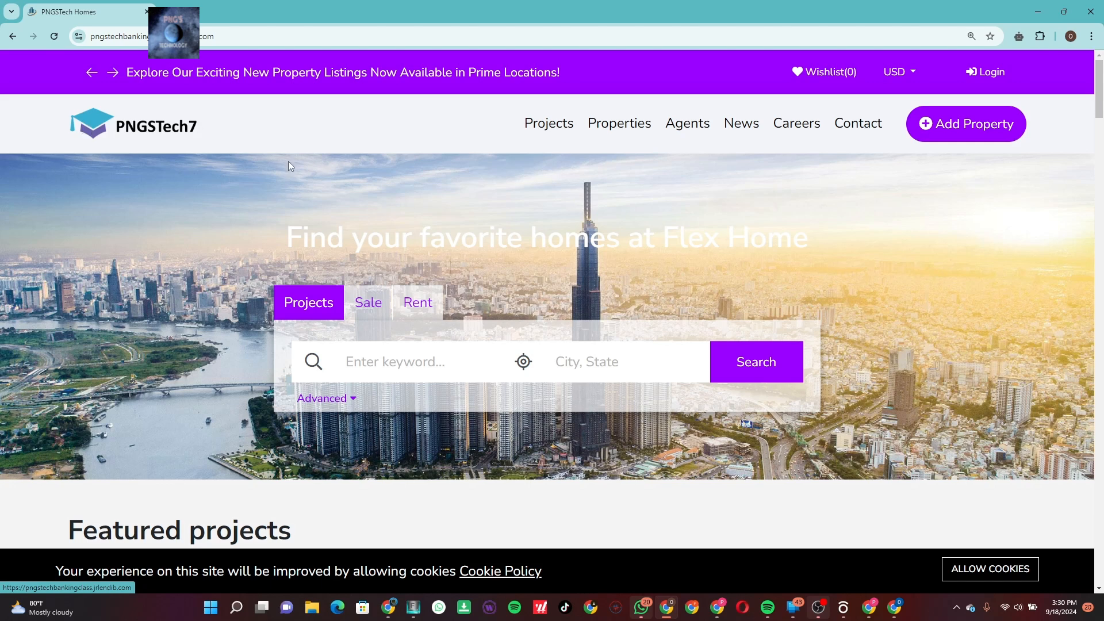
click(423, 312)
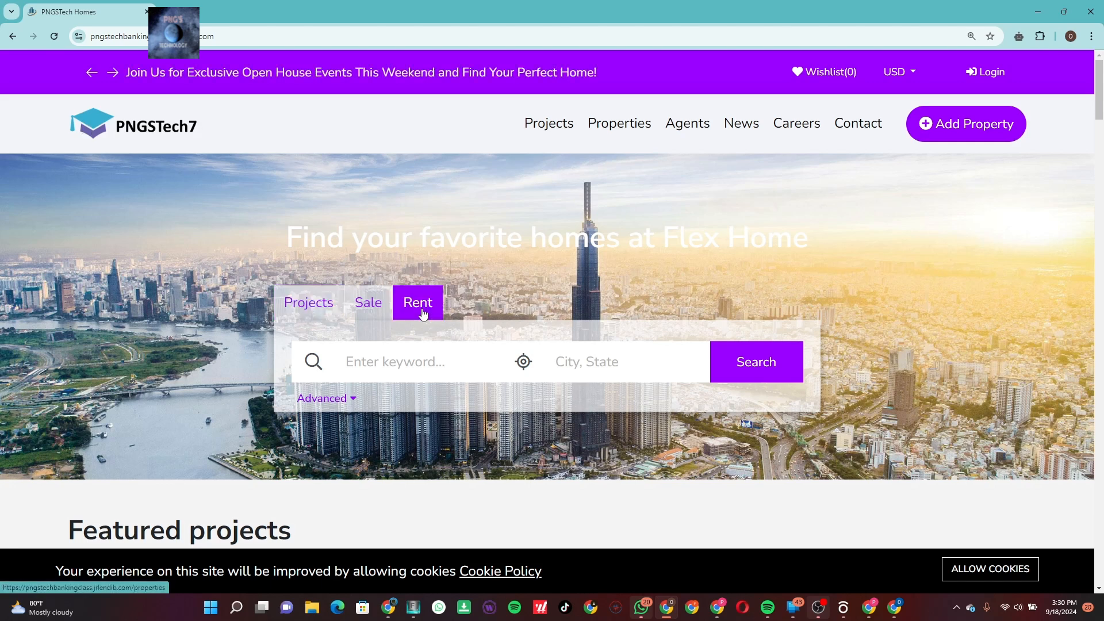
click(382, 367)
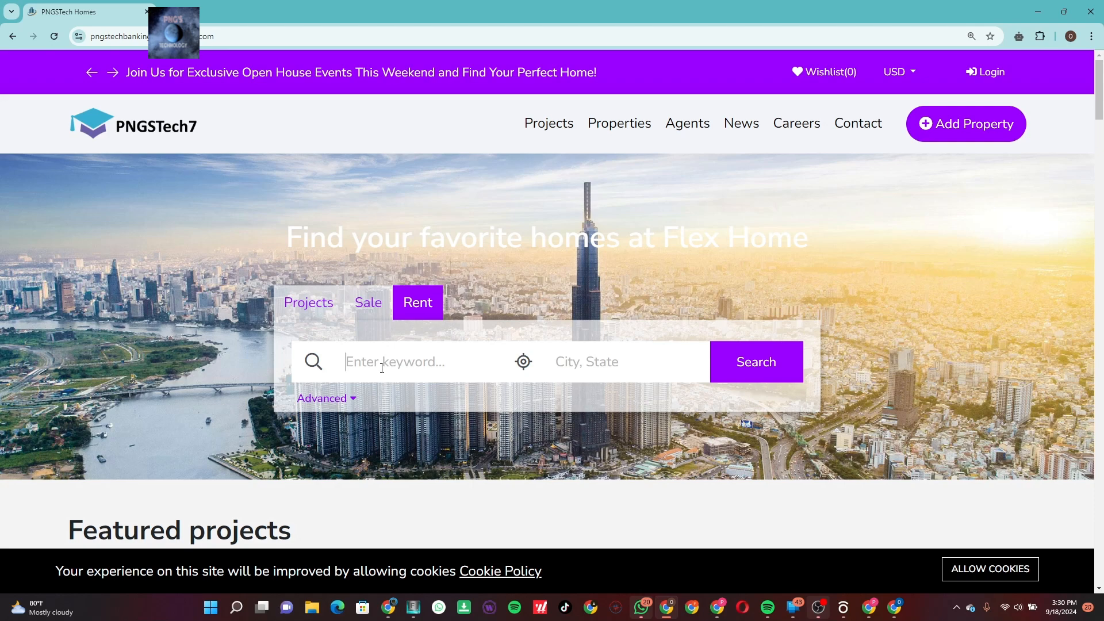
text(png)
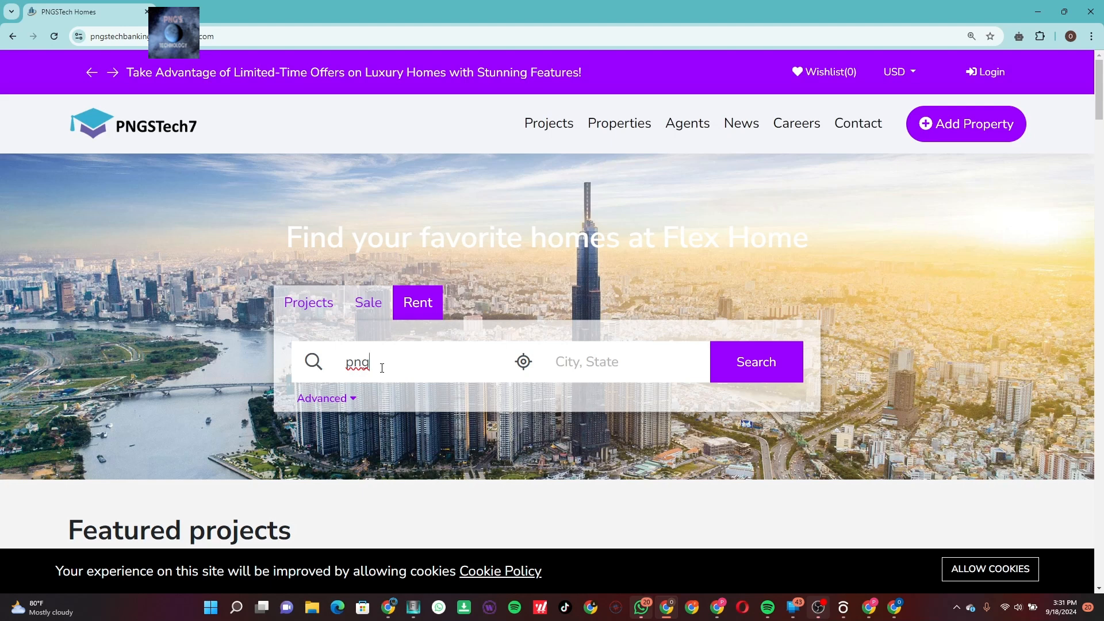
key(BackSpace)
key(BackSpace)
key(BackSpace)
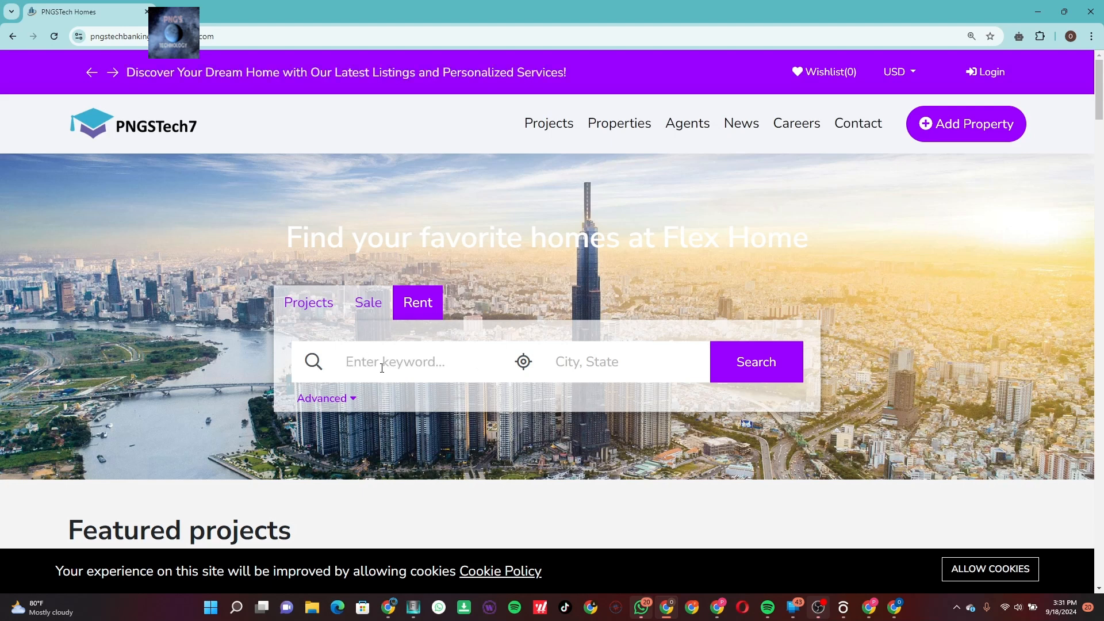
text(PNG)
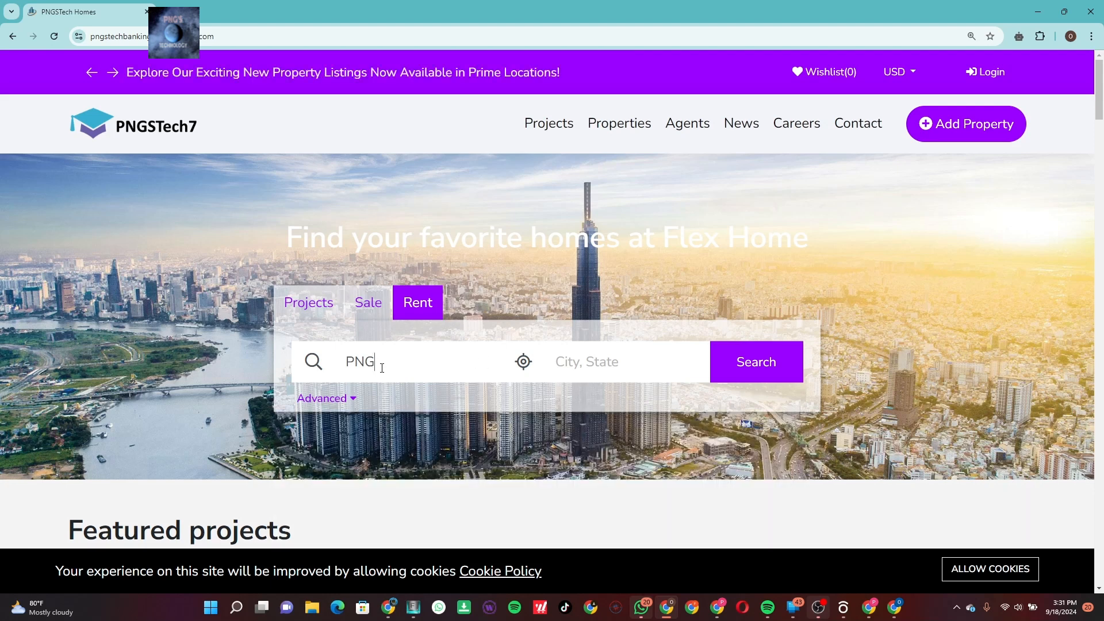
Step: Search the homepage's sale listings for "PNG" and open the suggested PNG Villa
click(370, 313)
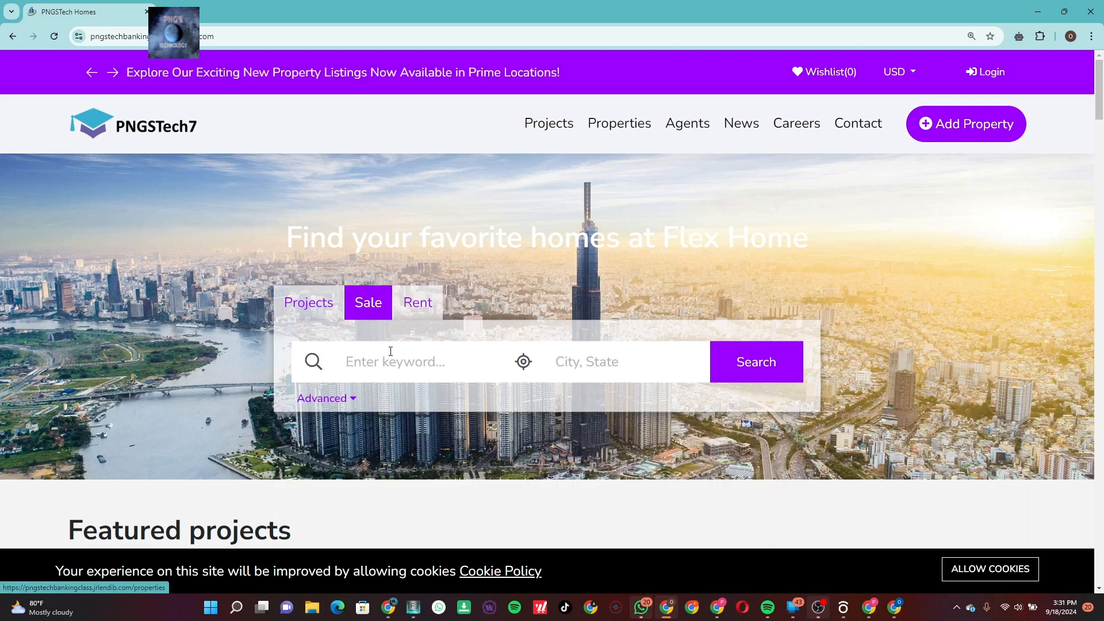
click(395, 366)
text(P)
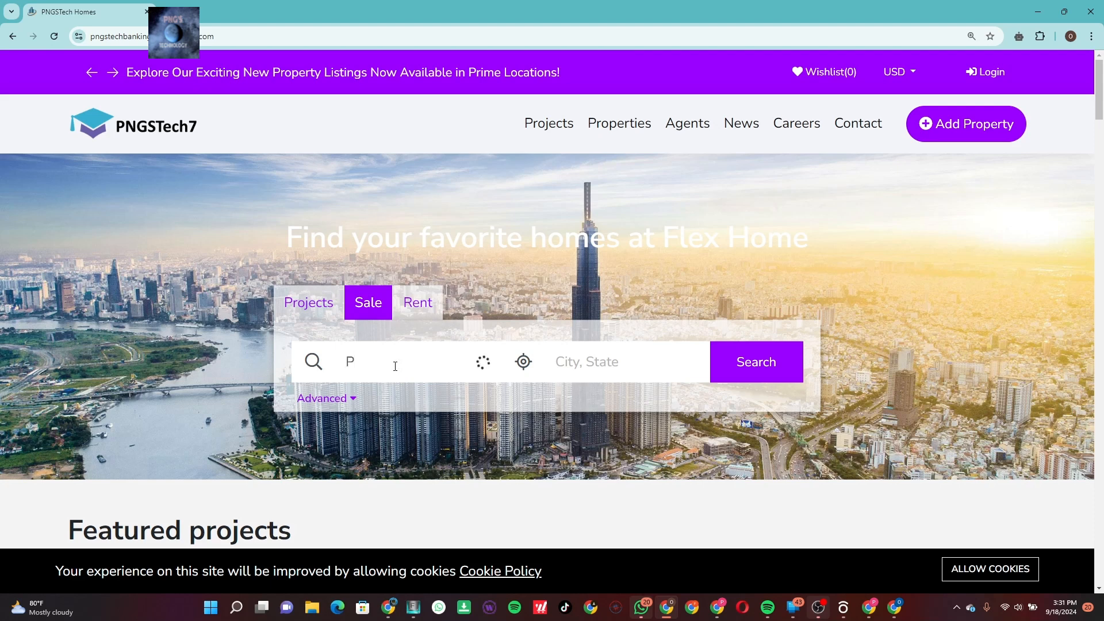
text(NG)
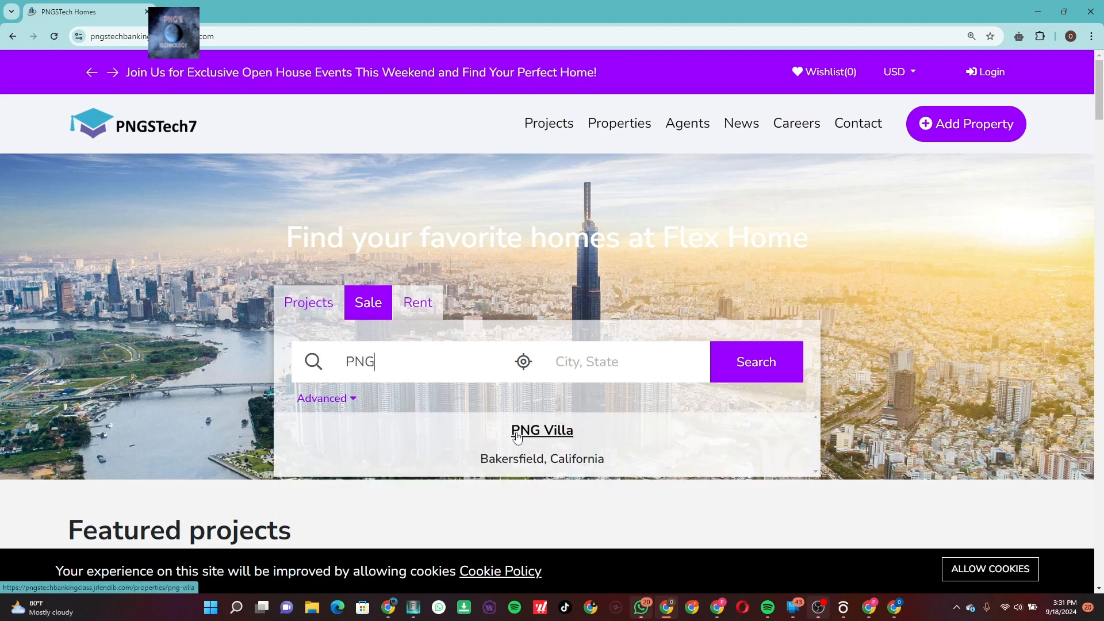
click(540, 430)
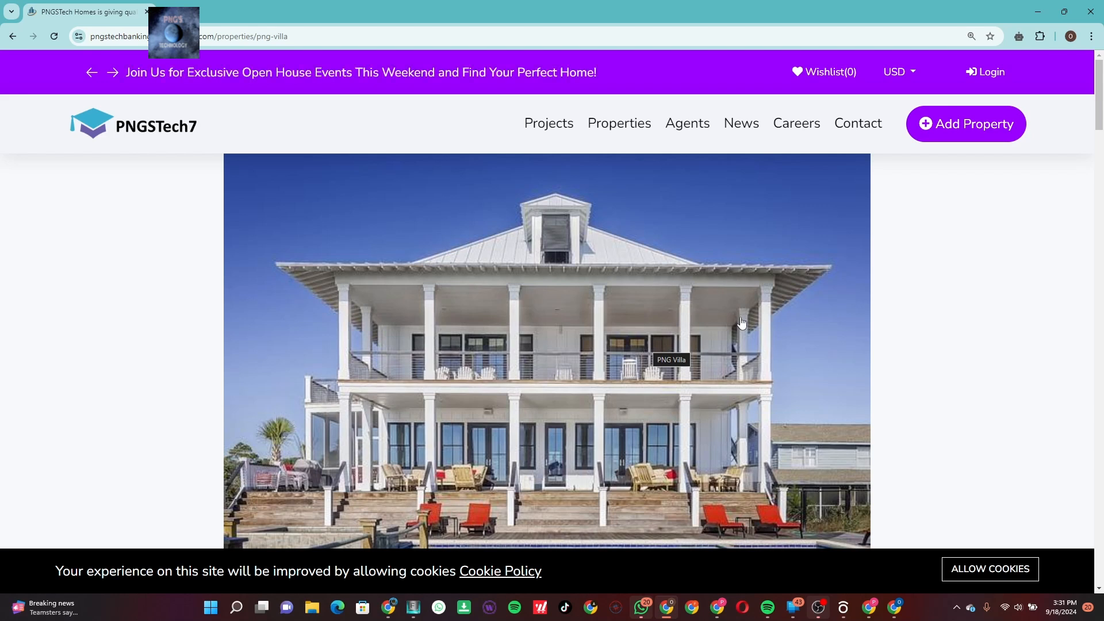
Step: Allow cookies on PNG Villa's public page and return to the site's homepage
click(991, 572)
scroll(981, 517, down, 10)
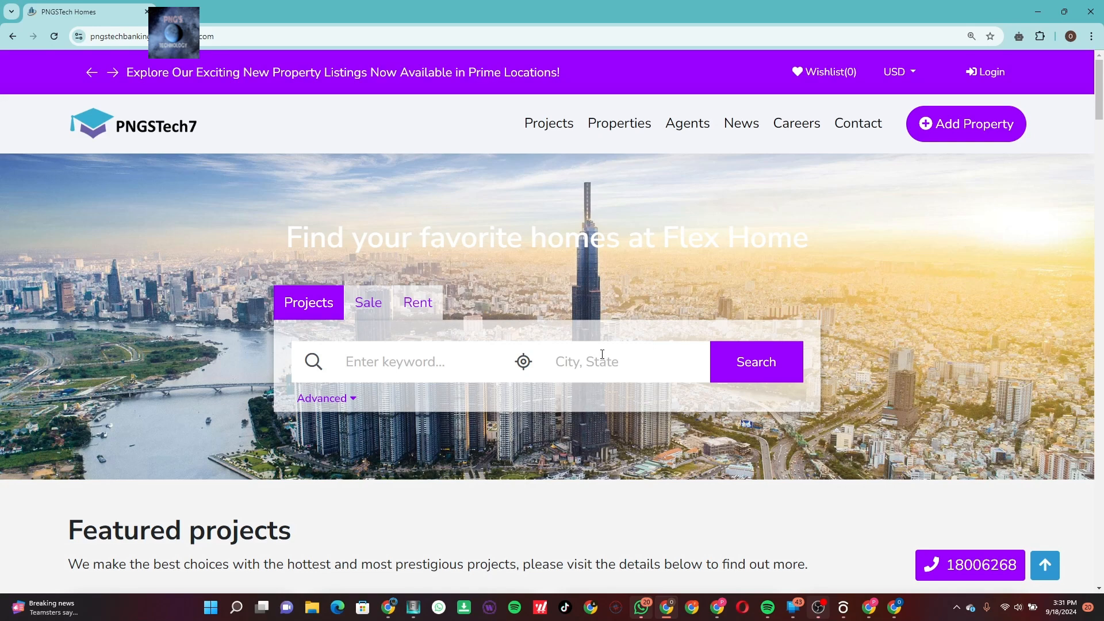
Step: Switch to the admin panel and review the general settings, including license, admin email, timezone, language and audit log options
click(710, 611)
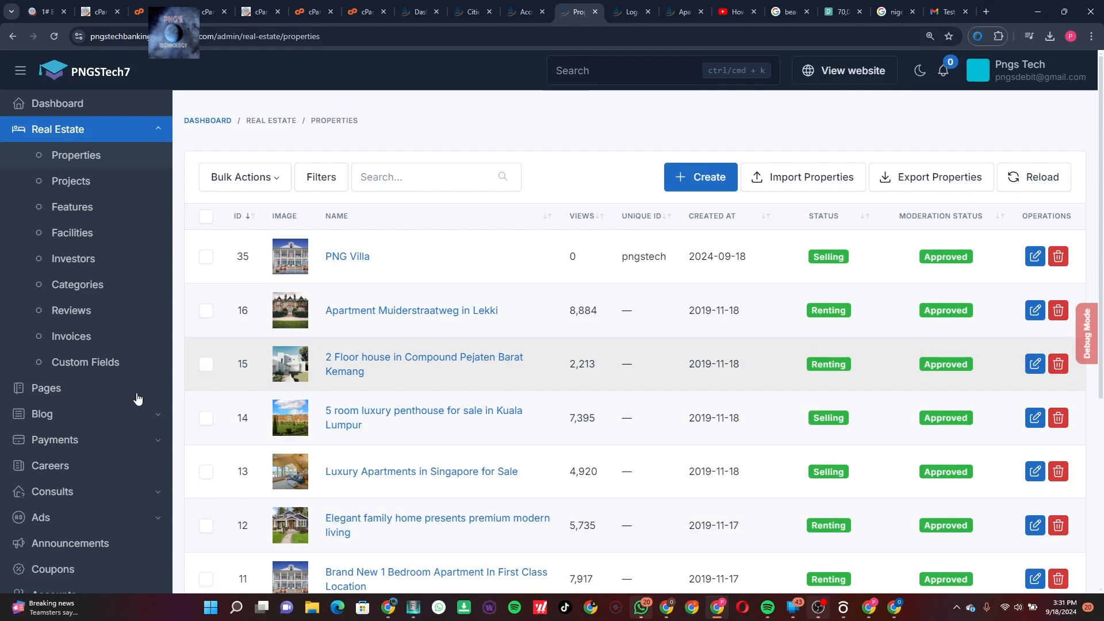
scroll(22, 428, down, 5)
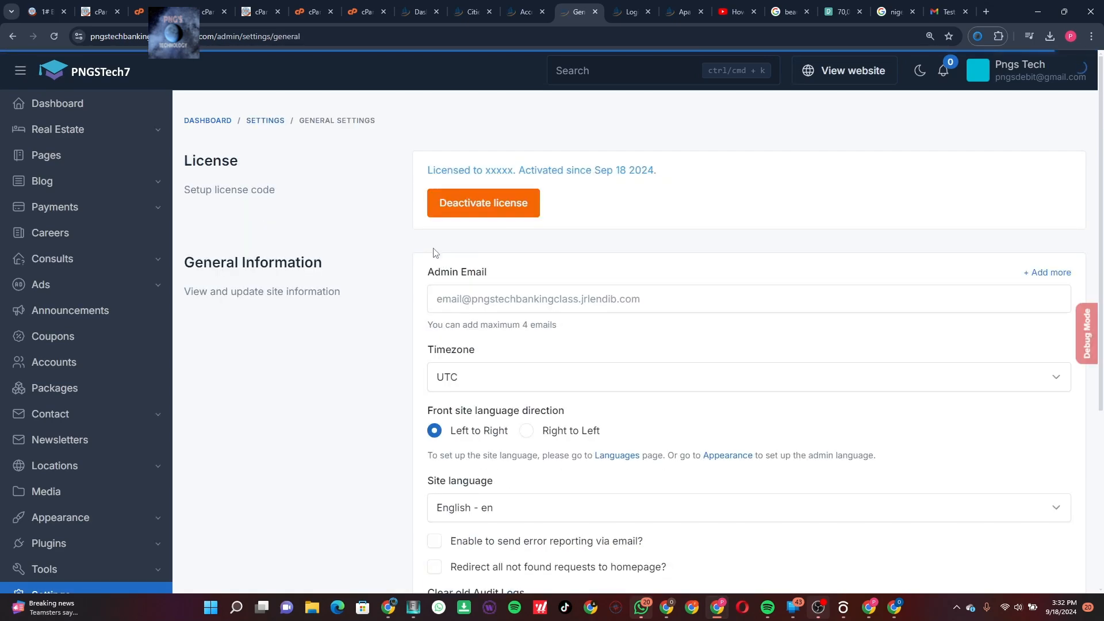
scroll(434, 253, down, 2)
scroll(434, 253, down, 3)
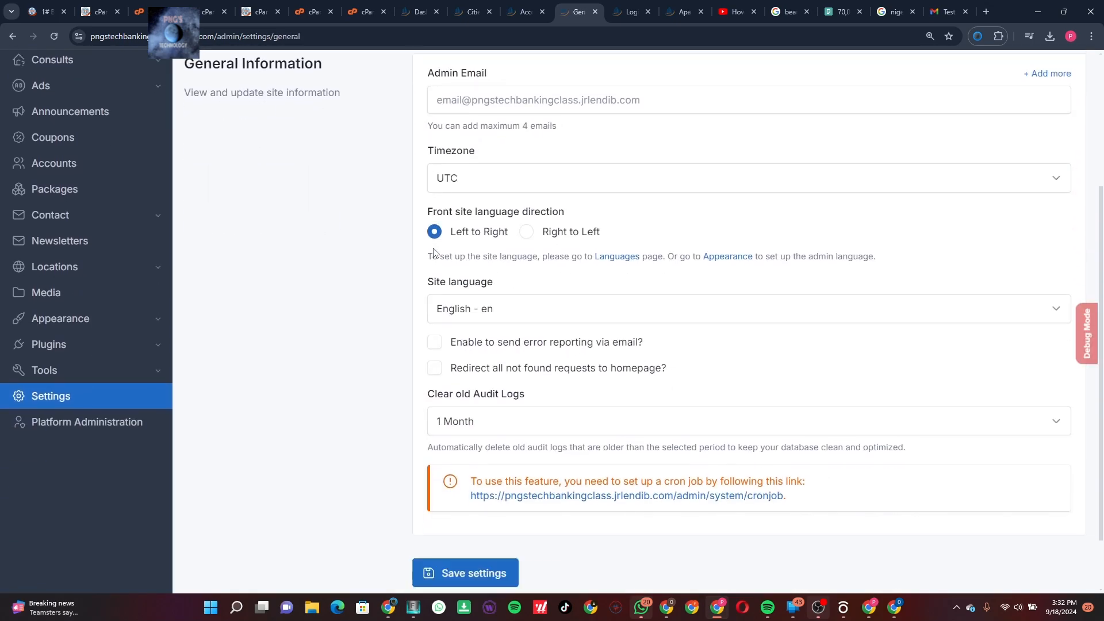
scroll(434, 253, up, 1)
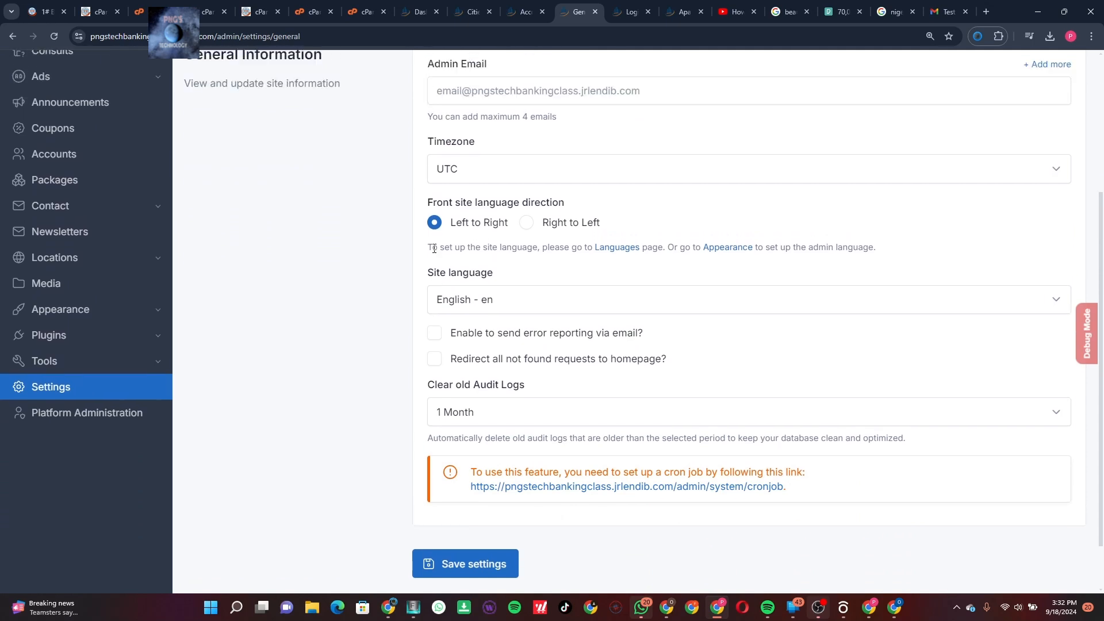
scroll(434, 248, up, 1)
scroll(434, 248, up, 4)
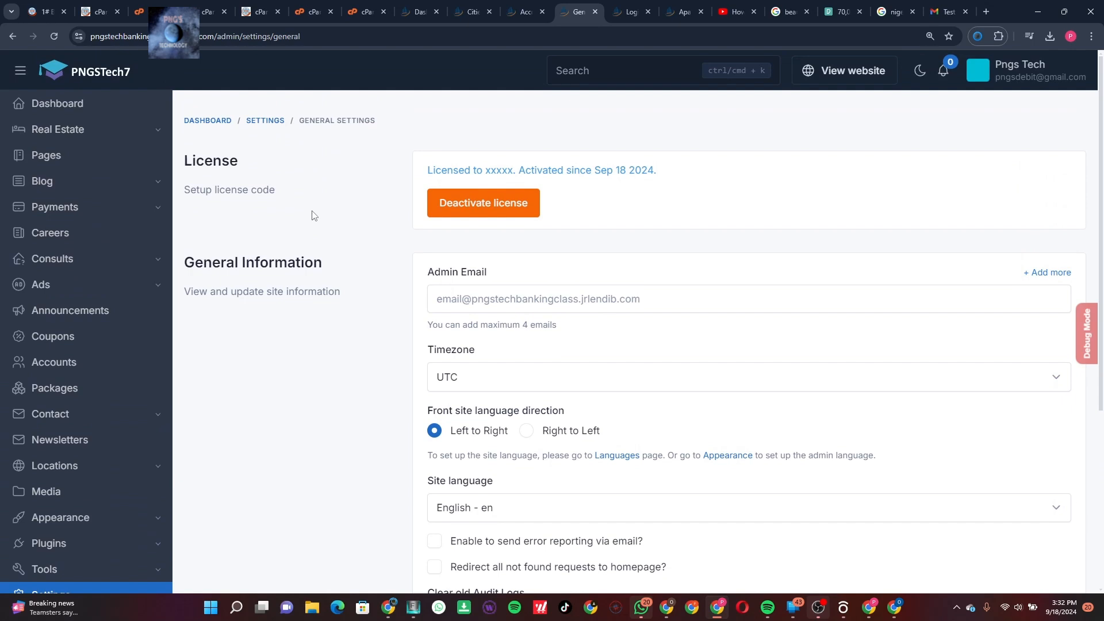
scroll(106, 438, down, 4)
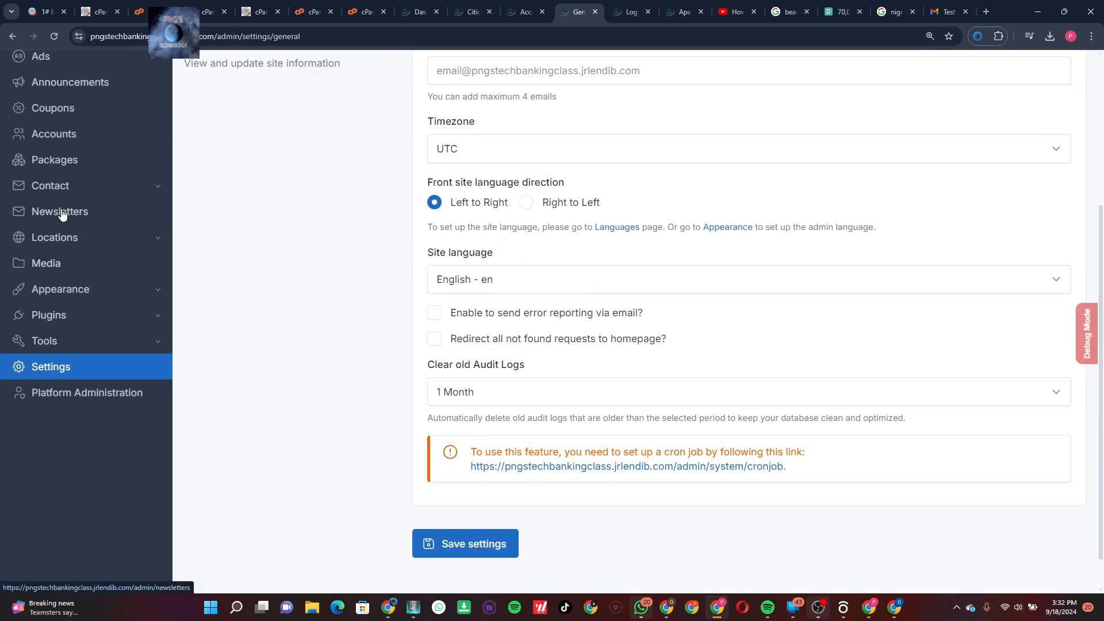
Step: Open the theme options and set the primary color to orange, starting from #ff9900 and shifting the hue toward red
click(118, 289)
click(76, 317)
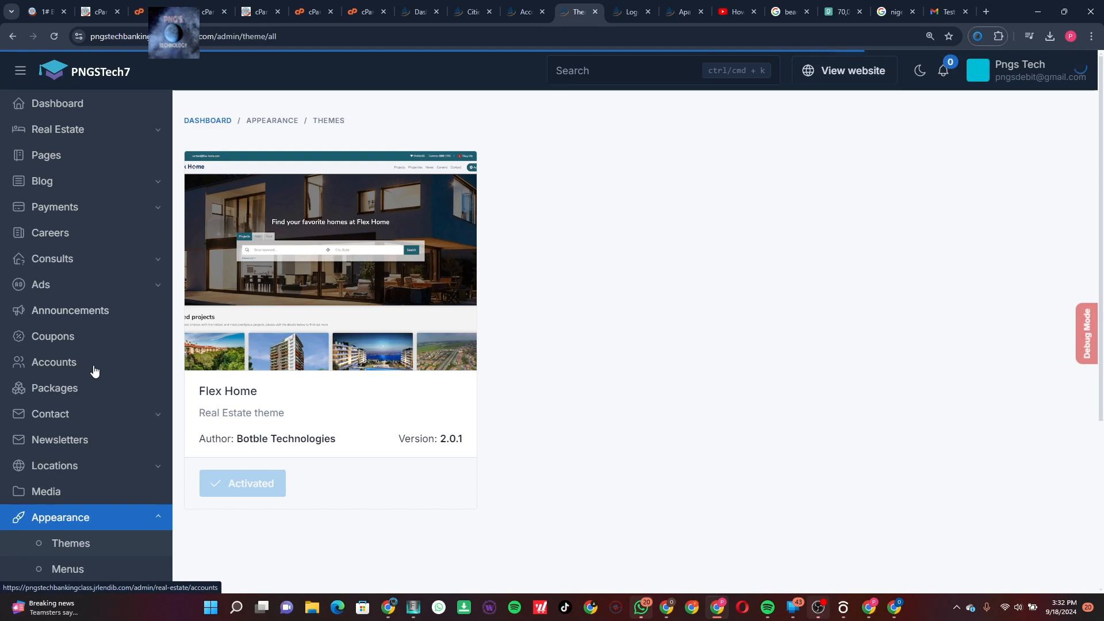
scroll(95, 376, down, 2)
scroll(96, 376, down, 1)
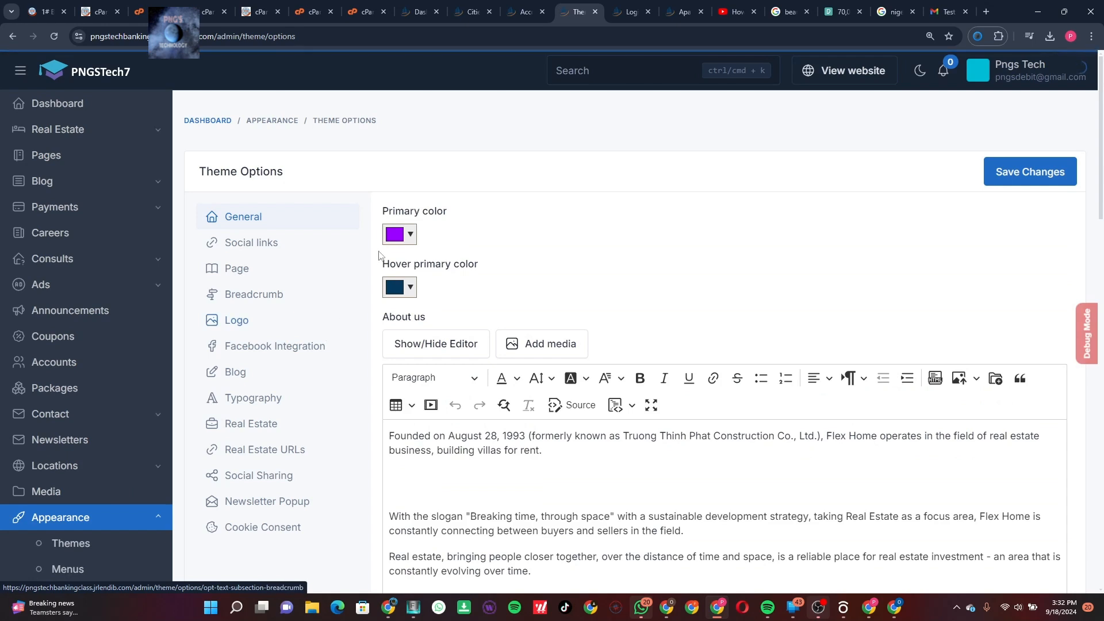
click(410, 234)
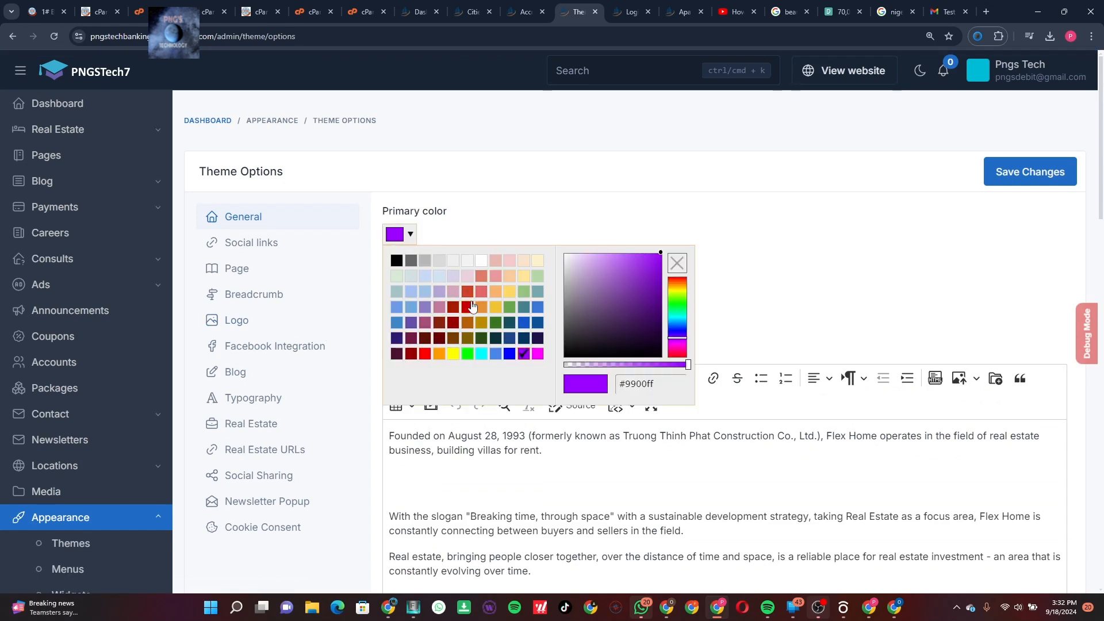
click(439, 355)
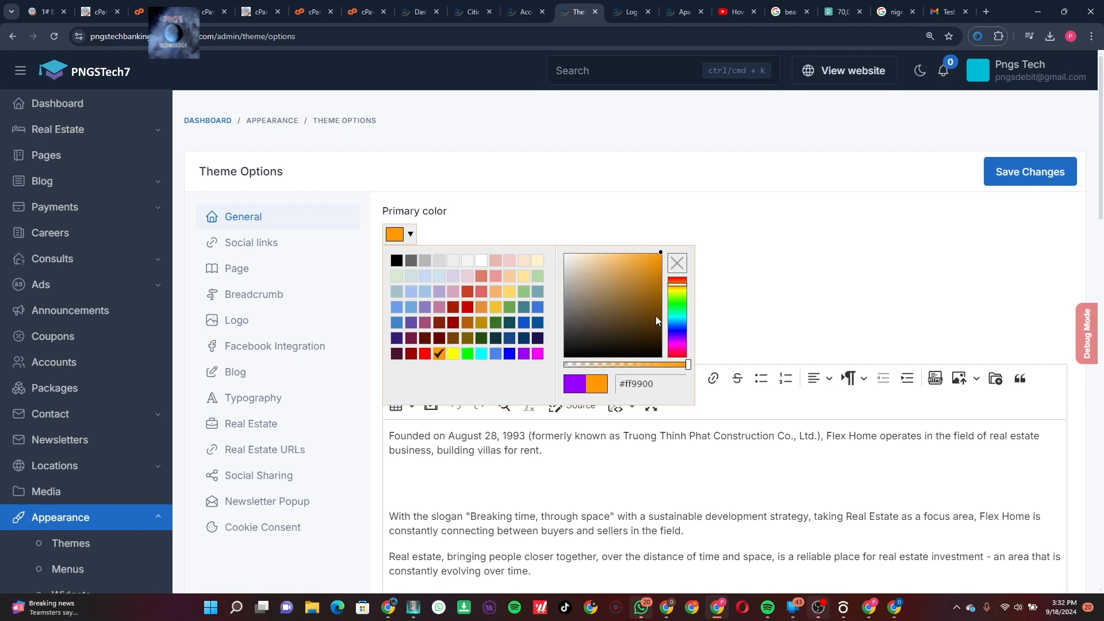
click(682, 288)
click(684, 290)
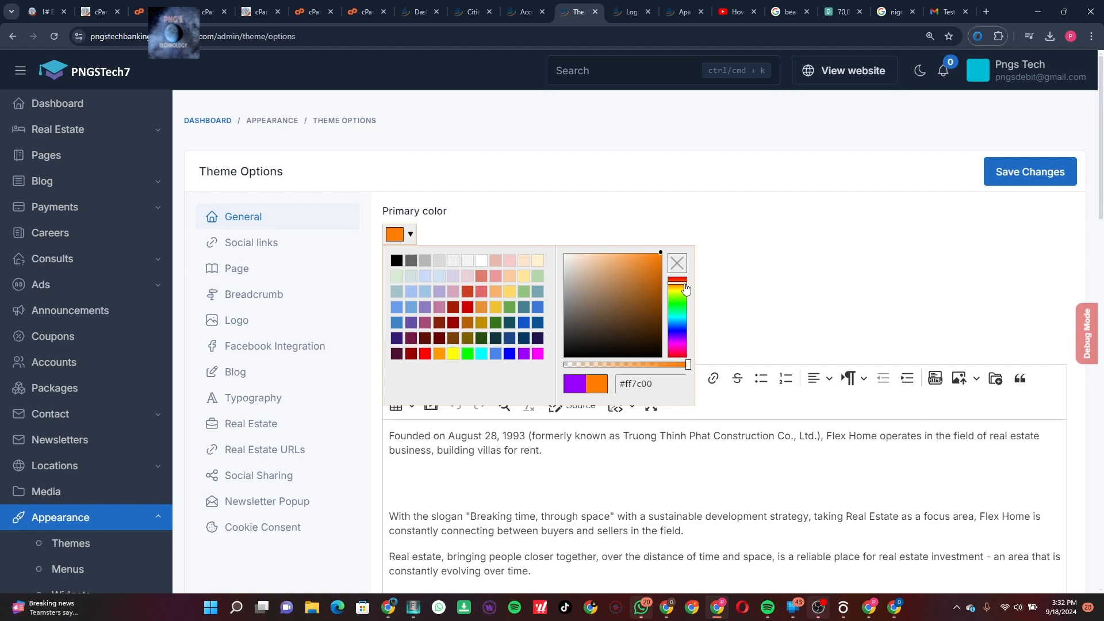
click(685, 286)
click(685, 287)
click(719, 275)
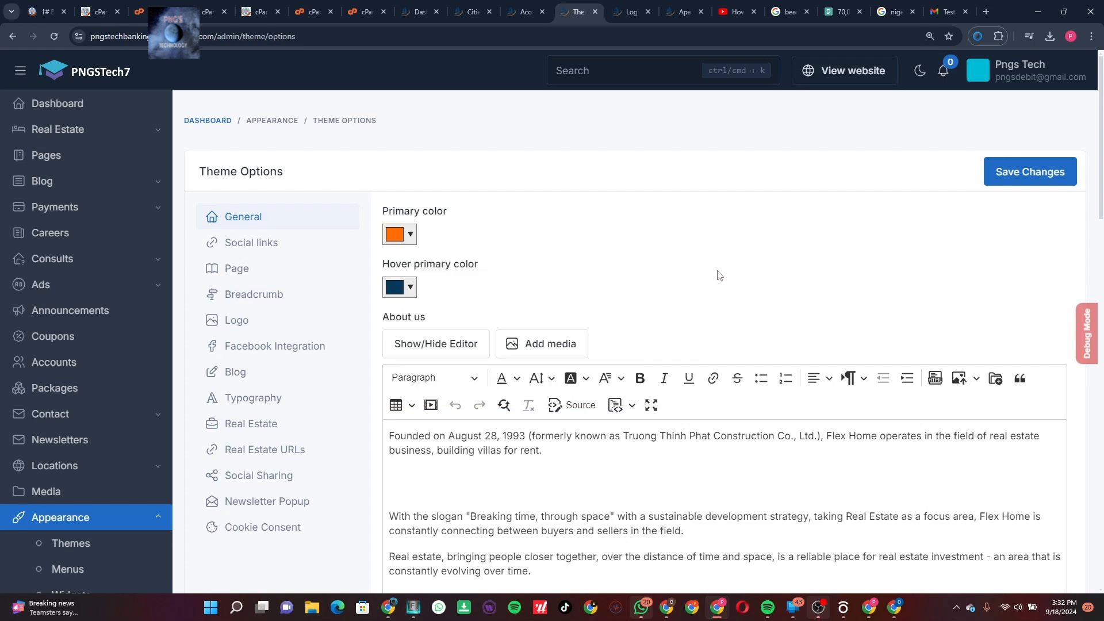
Step: Set the theme's hover primary color to purple #9900ff and save the theme options
click(410, 287)
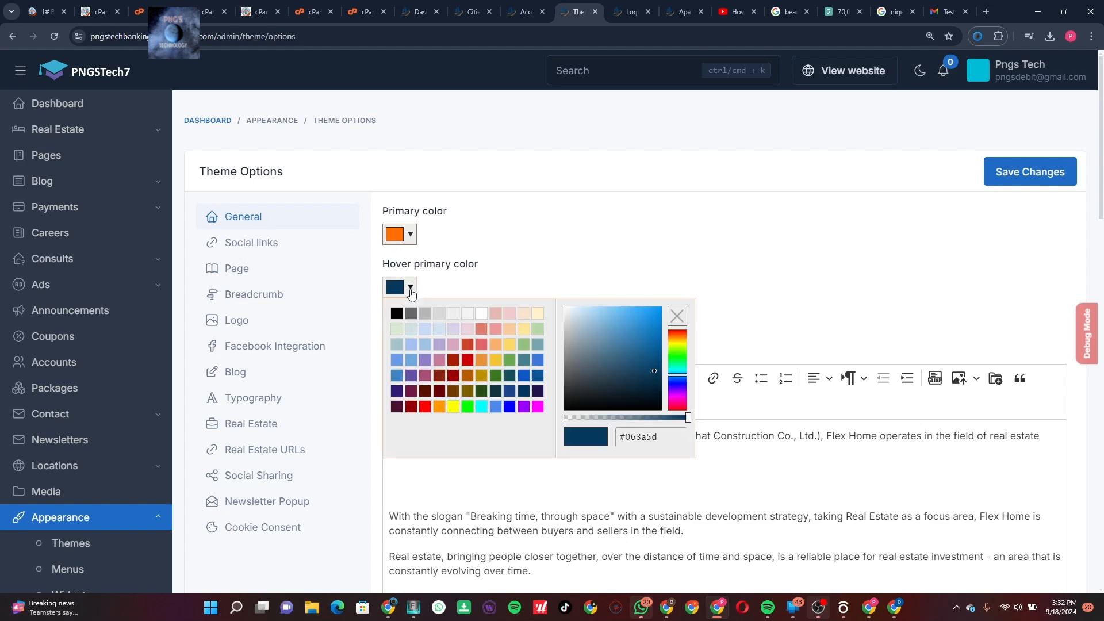
click(523, 407)
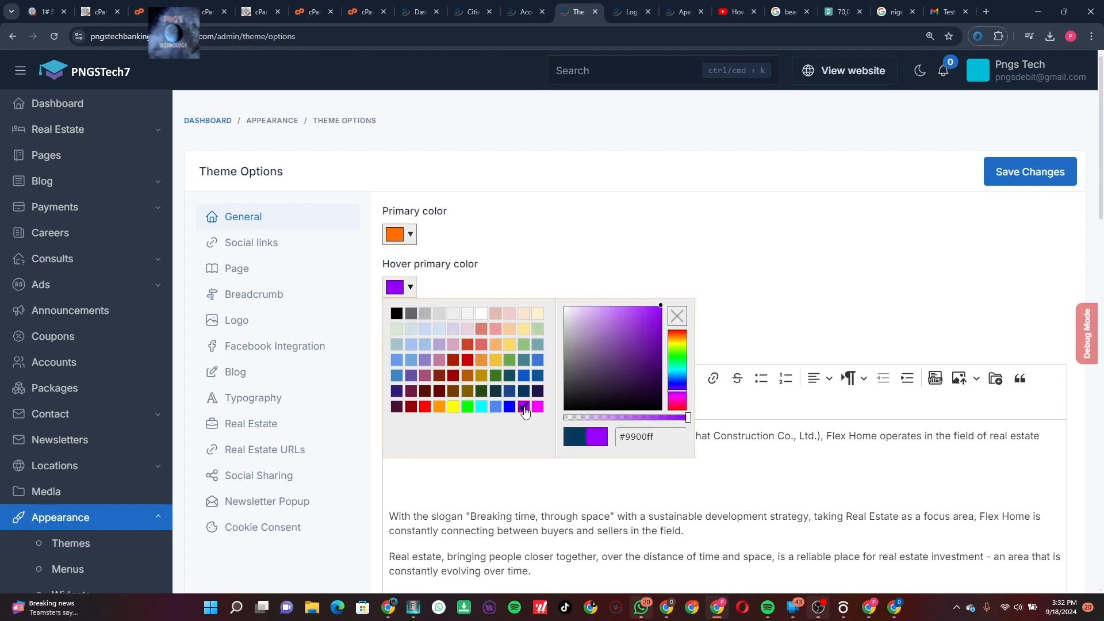
click(733, 266)
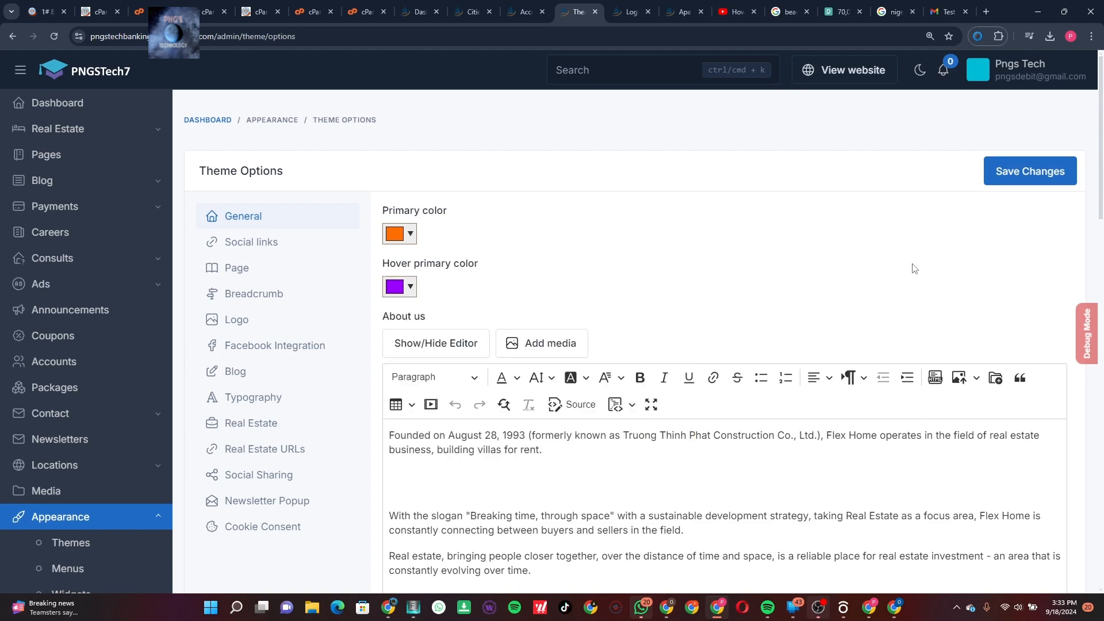
scroll(914, 268, down, 1)
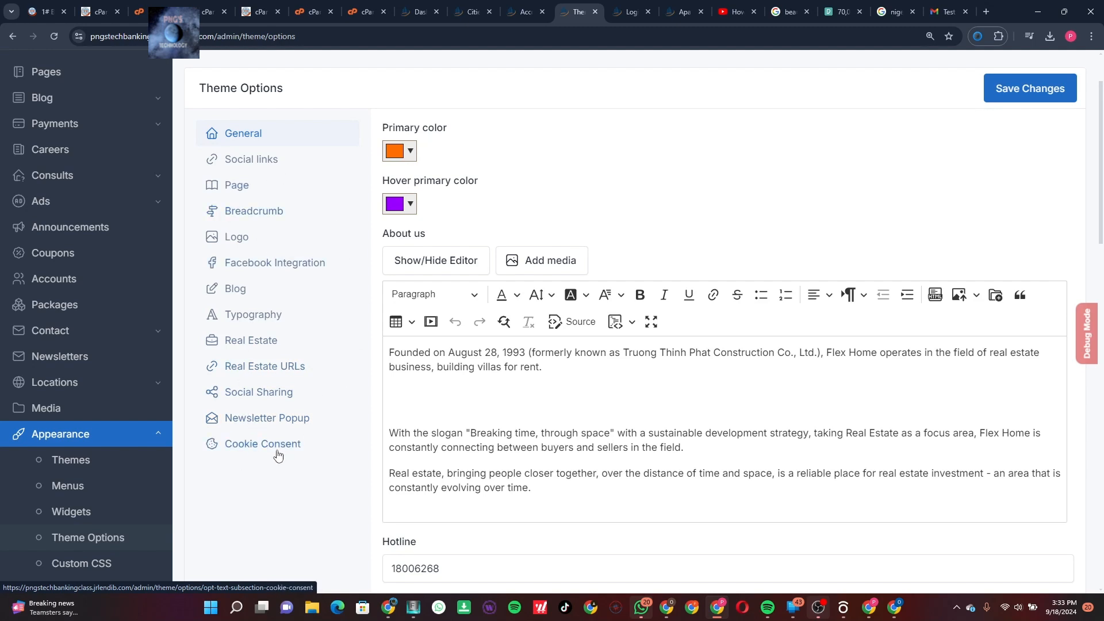
click(1008, 88)
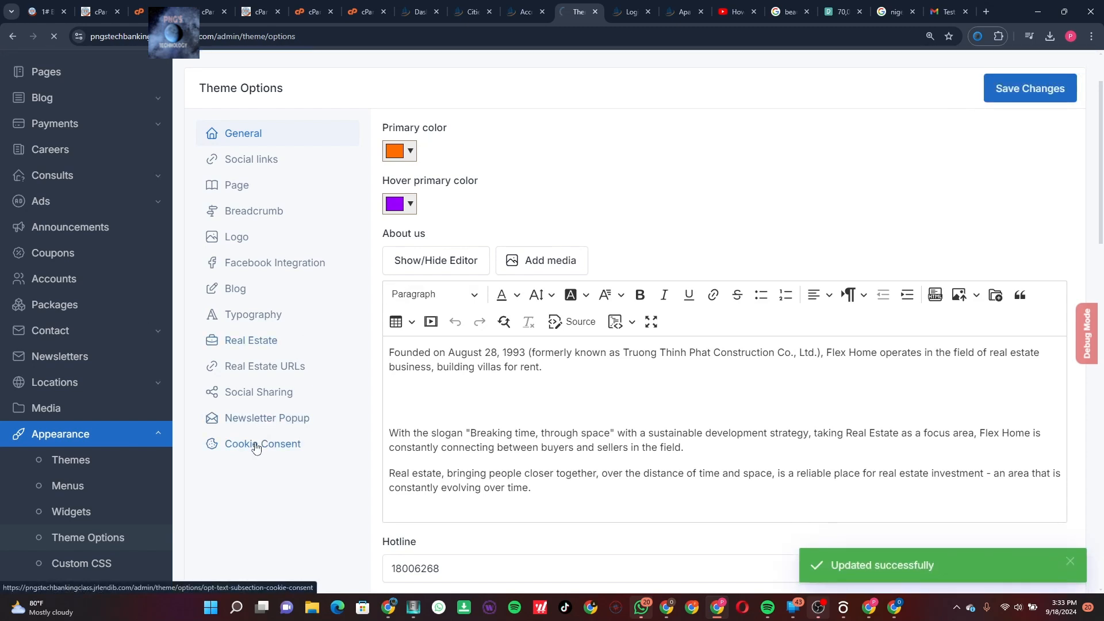
Step: Append "on PNGSTech Homes" to the cookie consent message in the theme options and save the changes
scroll(549, 394, down, 5)
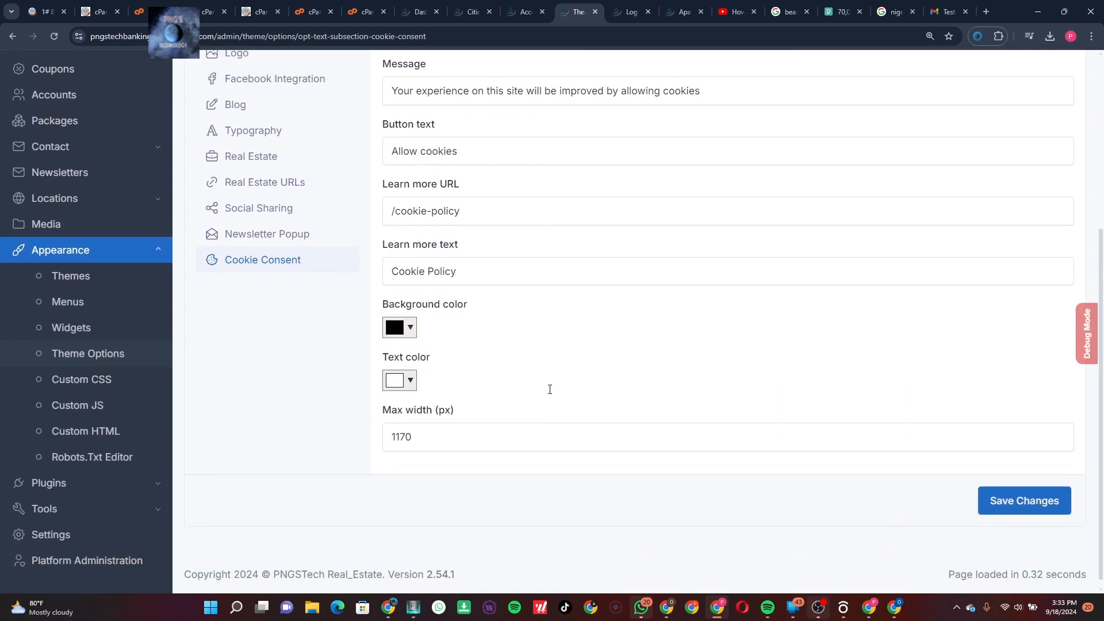
scroll(550, 391, up, 3)
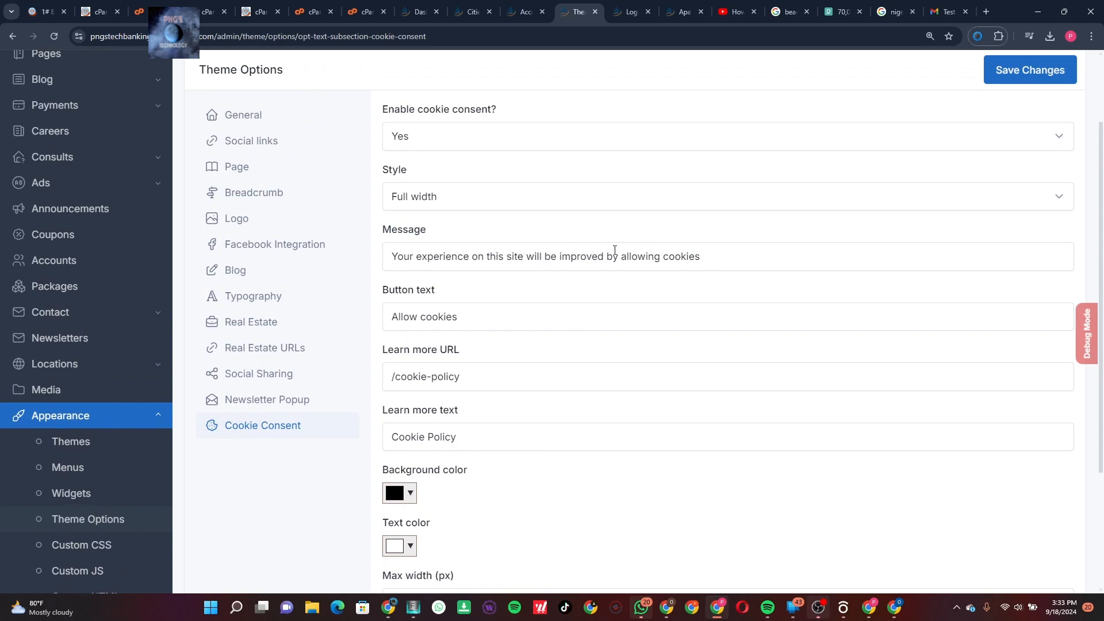
click(700, 257)
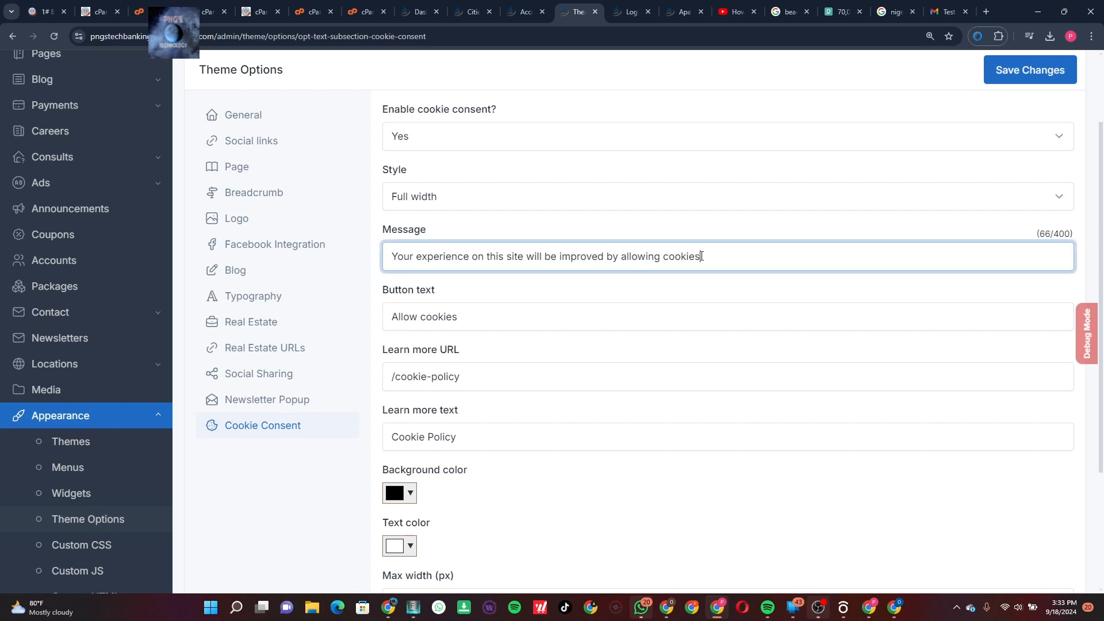
text(on PNGSTech Homes)
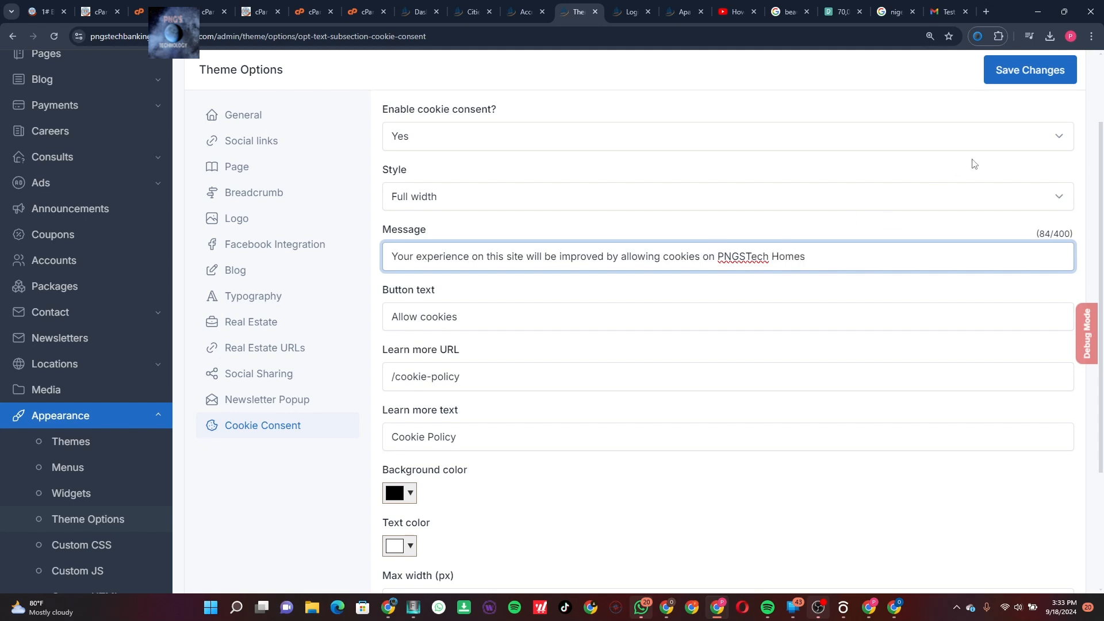
click(1046, 75)
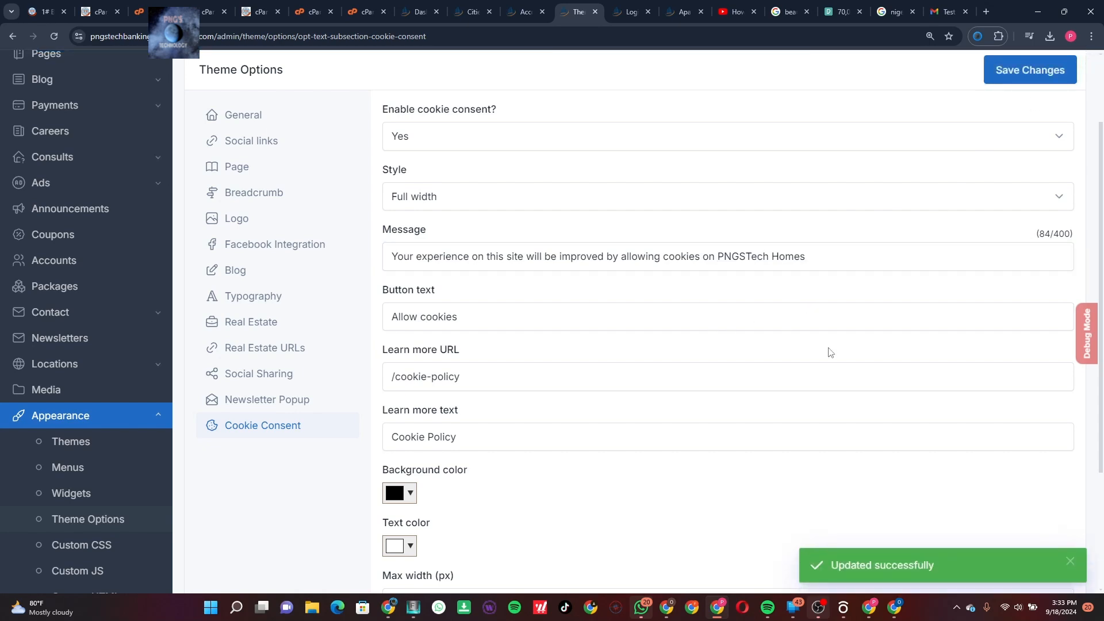
Step: Turn off the site's debug mode using the automatic fix and confirm the change
click(1086, 340)
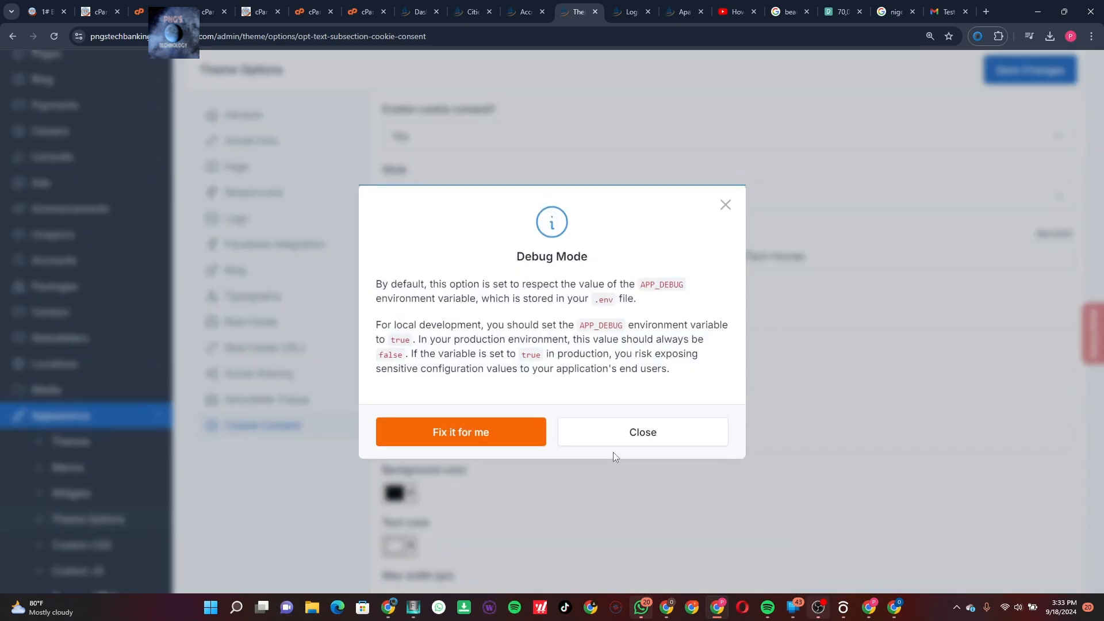
click(520, 434)
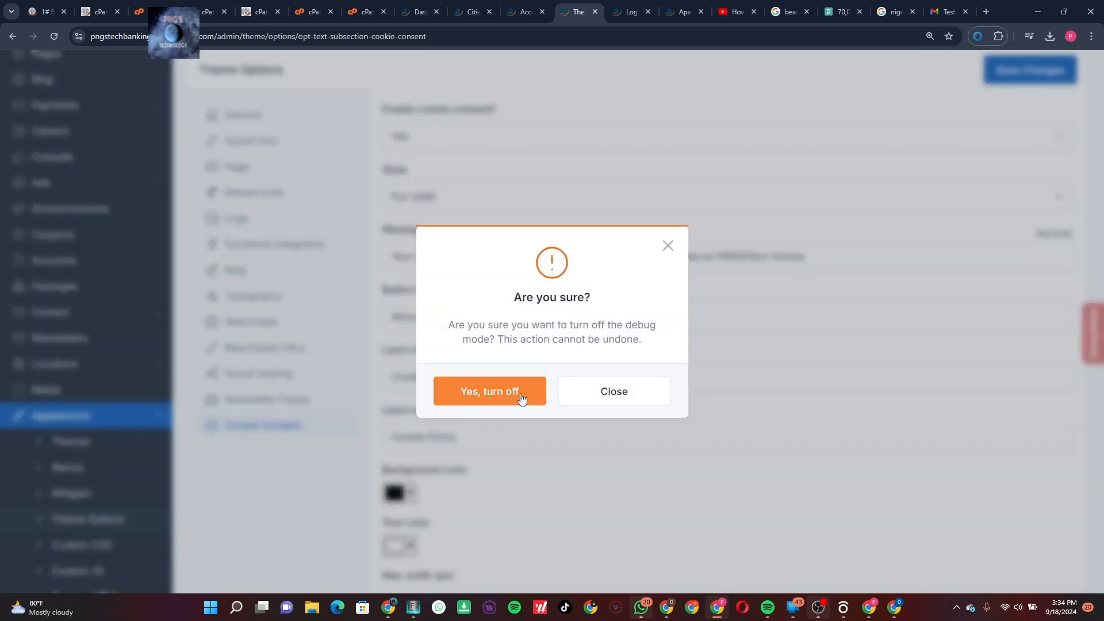
click(520, 394)
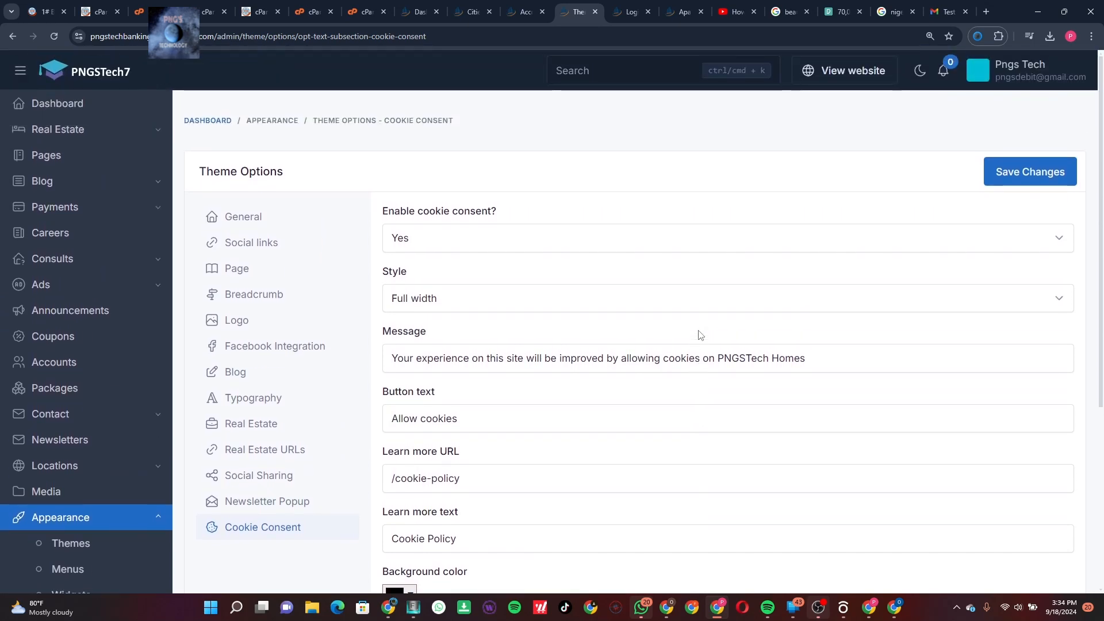
scroll(698, 322, down, 2)
scroll(697, 318, up, 2)
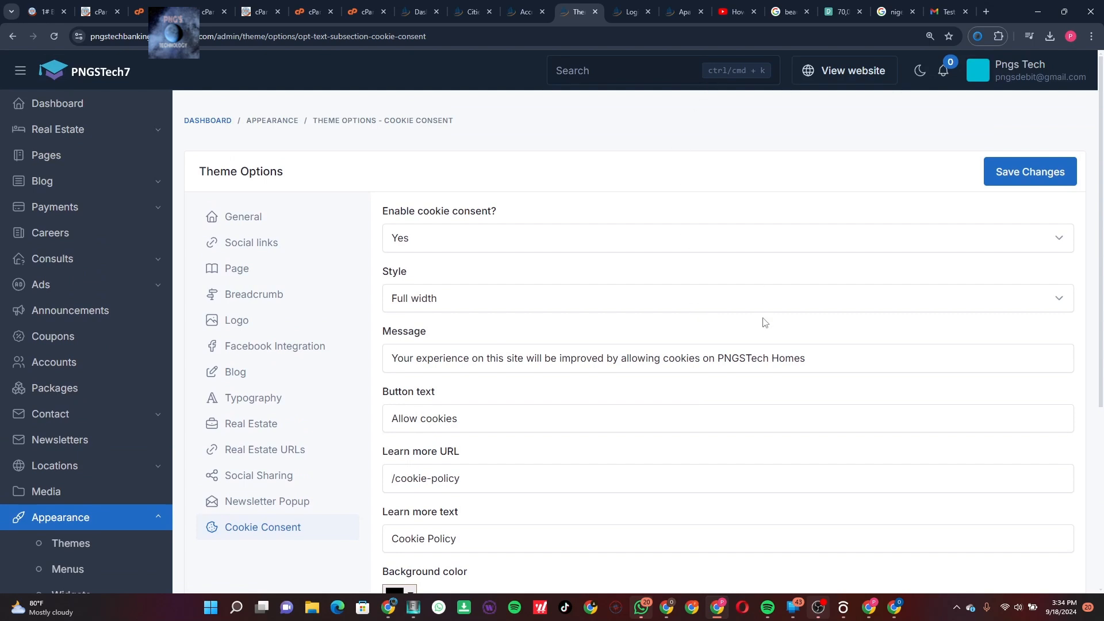
Step: Reload the public homepage and check the theme colors on the header, search form and featured projects
click(671, 608)
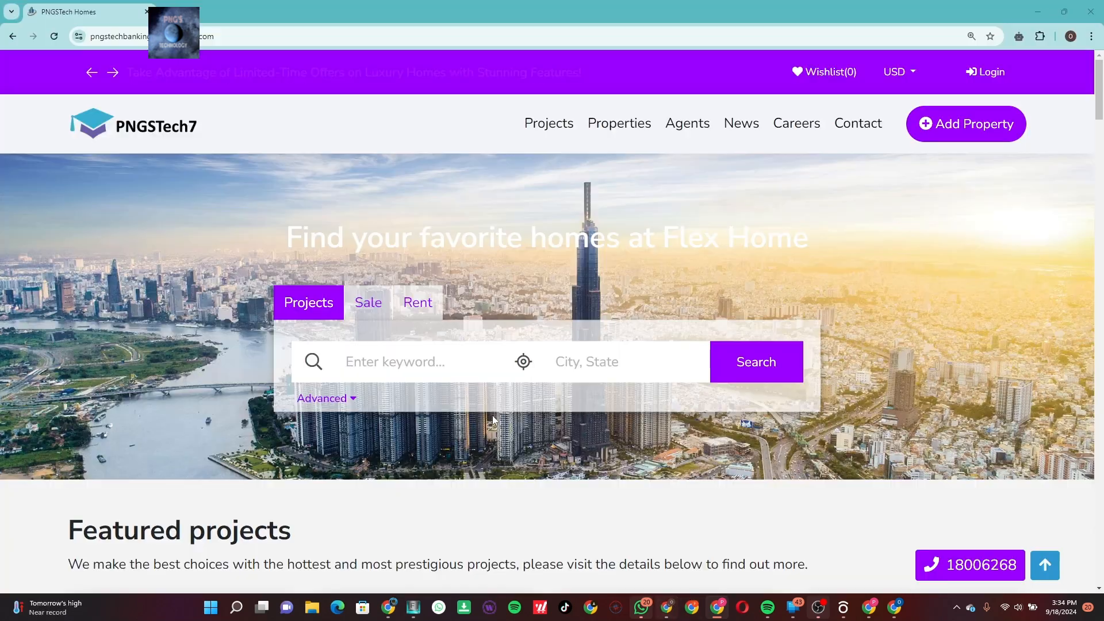
click(54, 36)
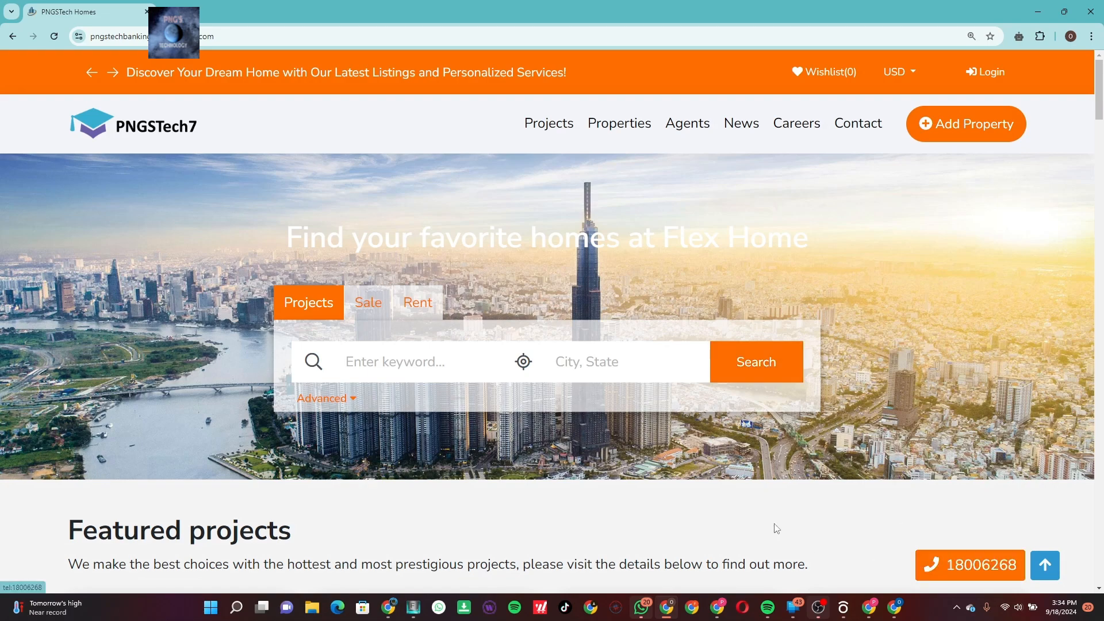
scroll(776, 528, down, 8)
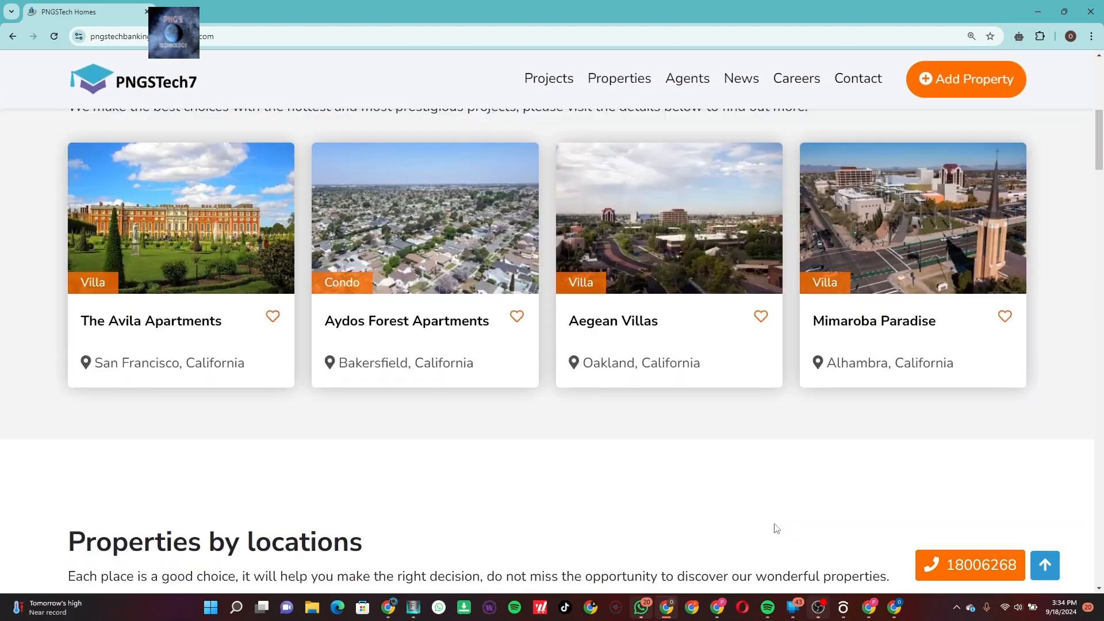
scroll(776, 528, up, 8)
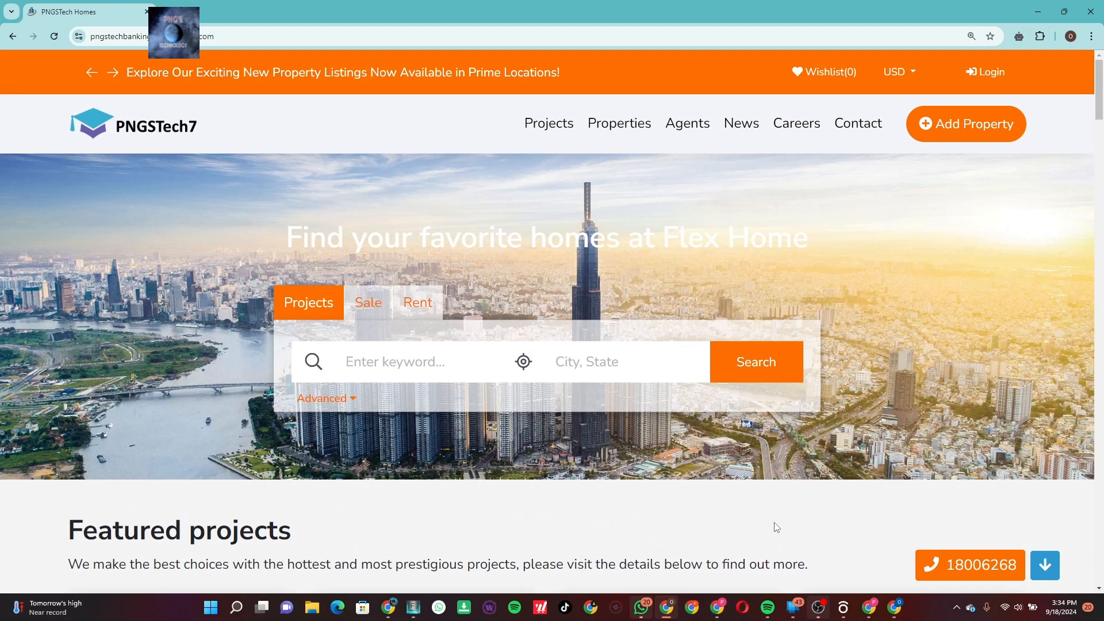